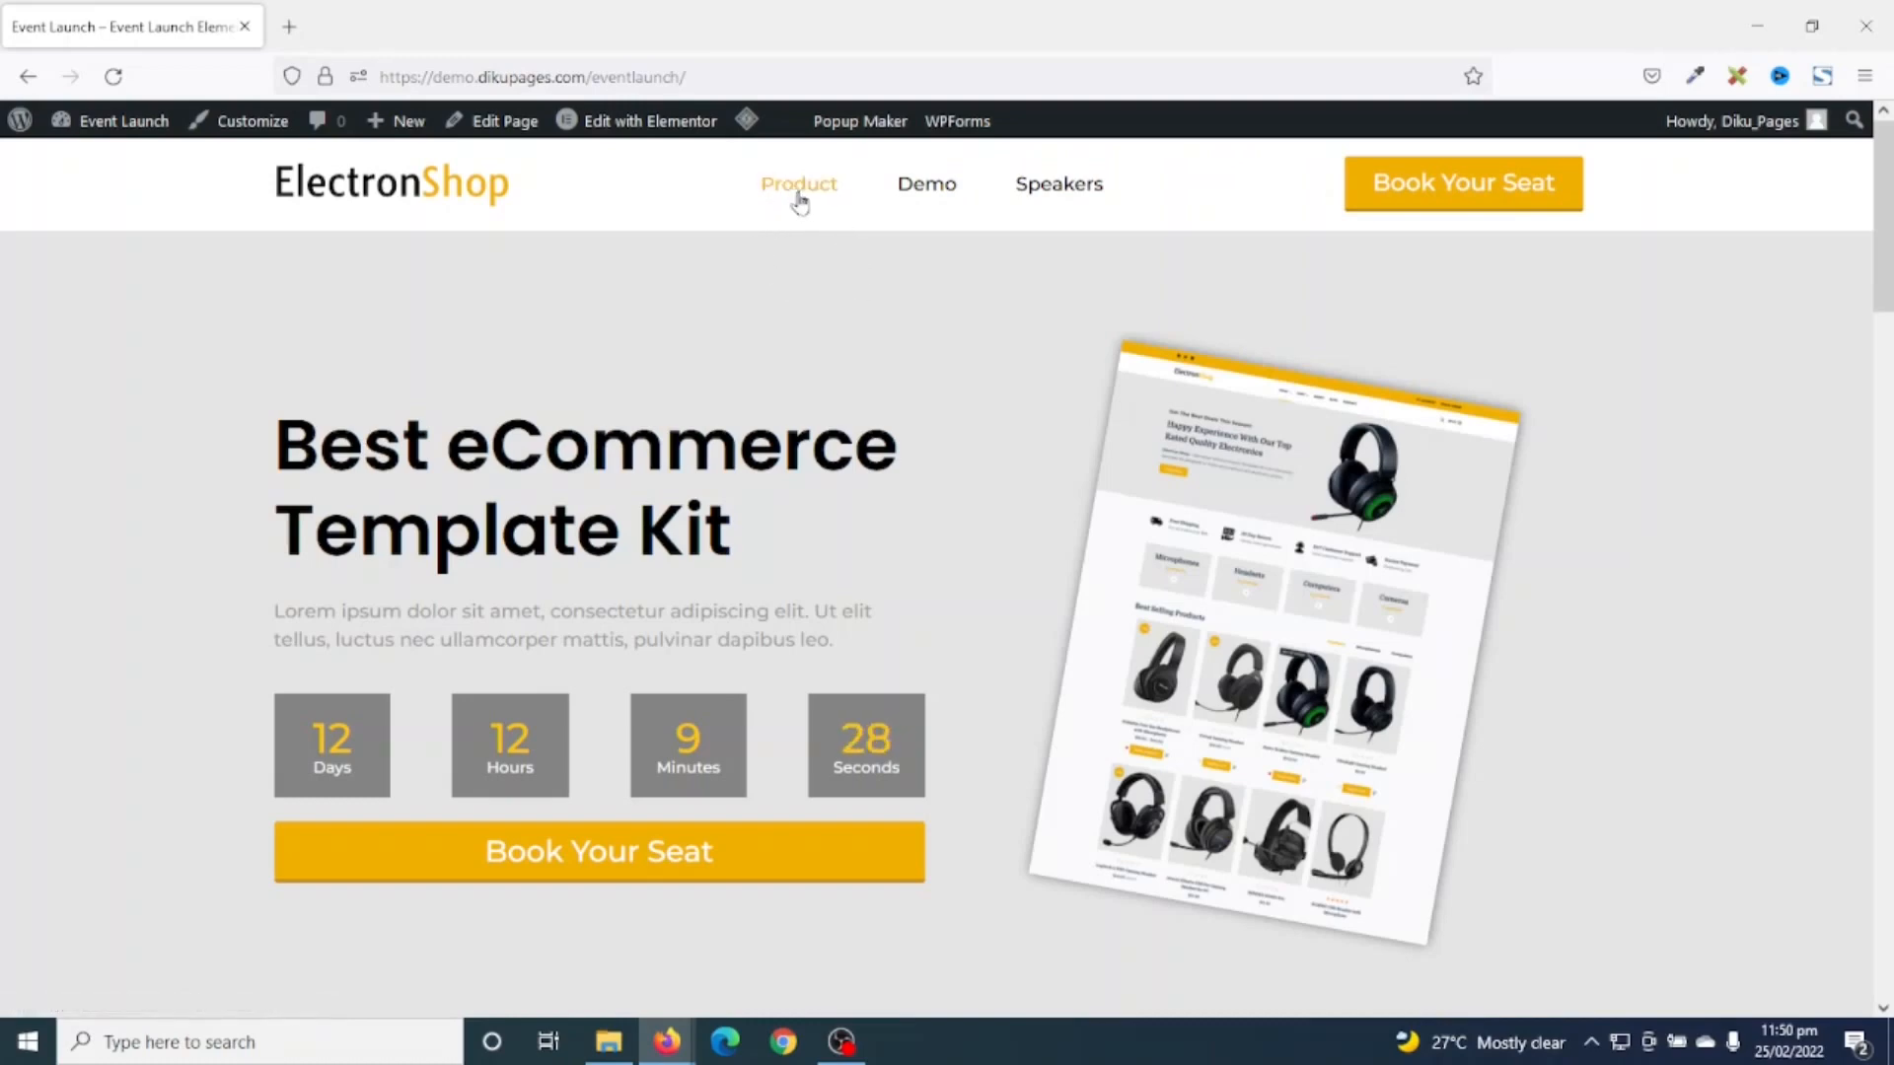
- Preview the demo page's Product, Demo and Speakers sections through its navigation links
click(795, 194)
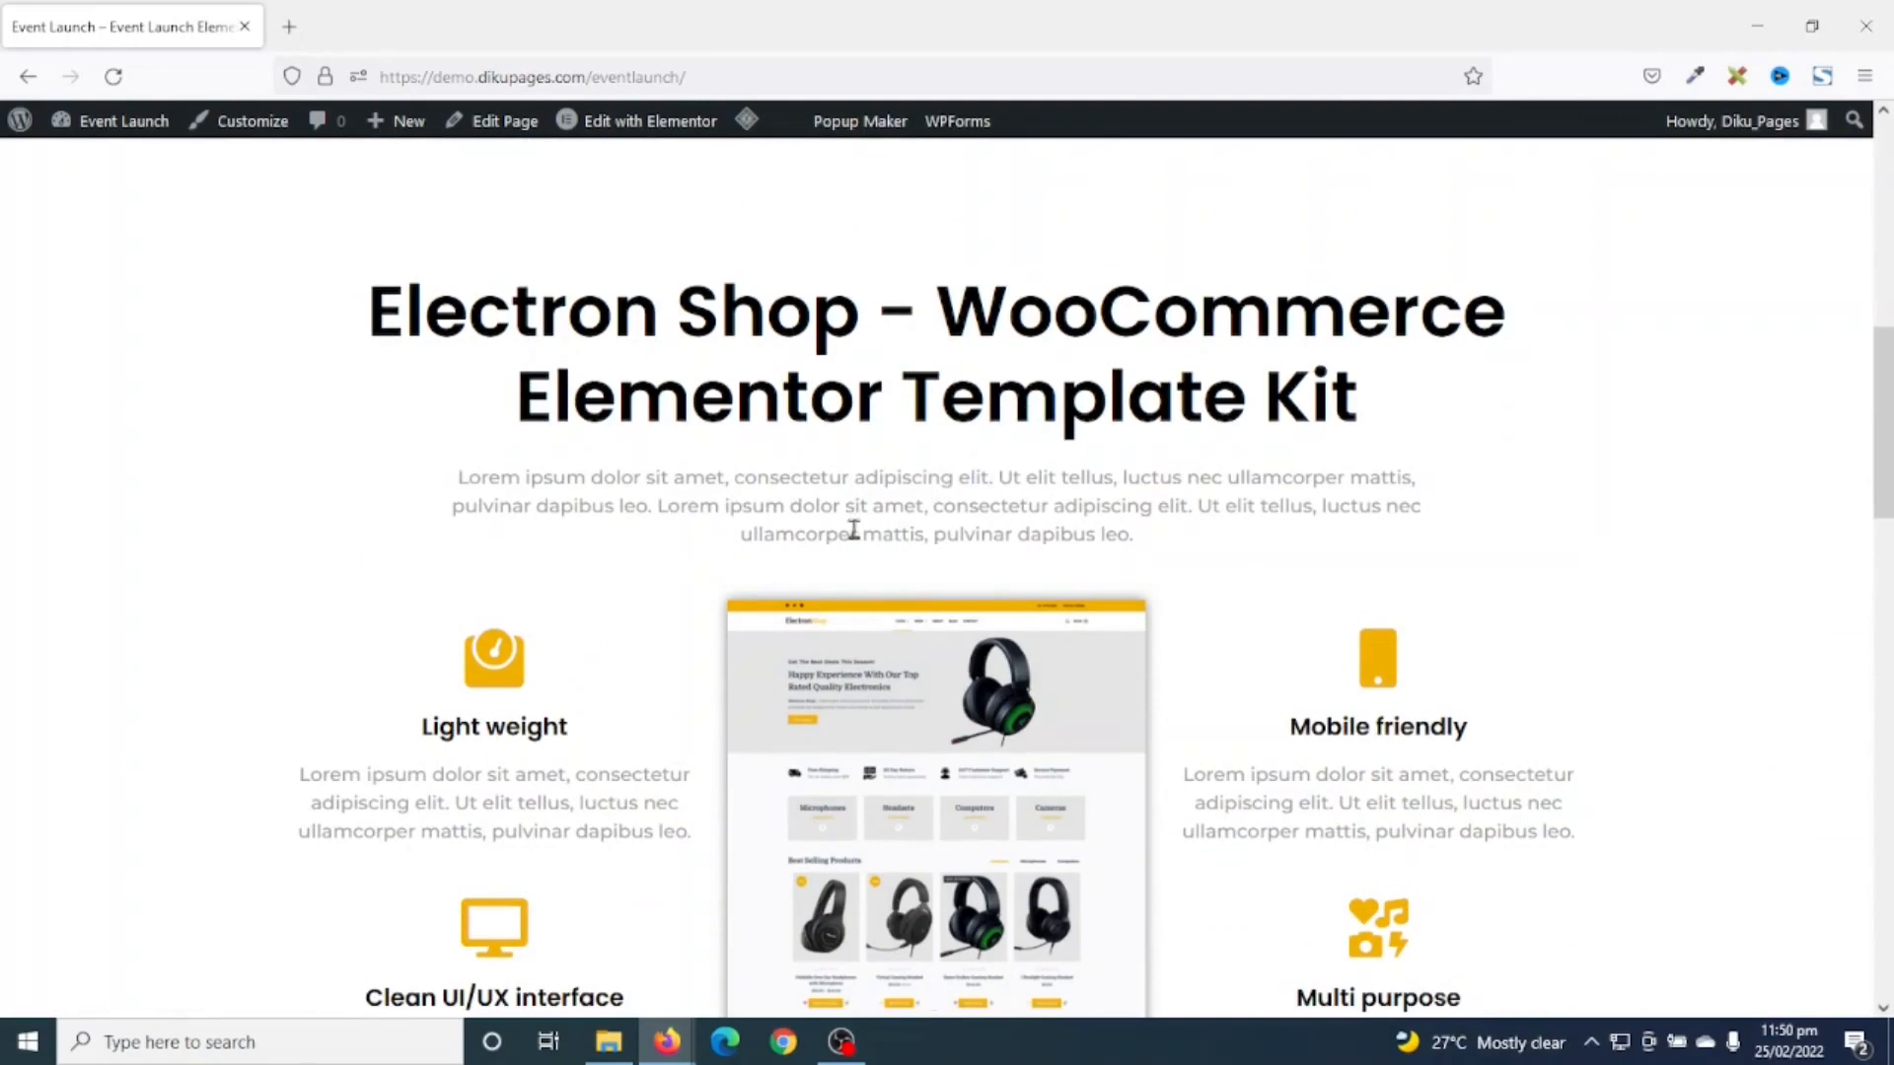
scroll(855, 531, up, 10)
click(937, 192)
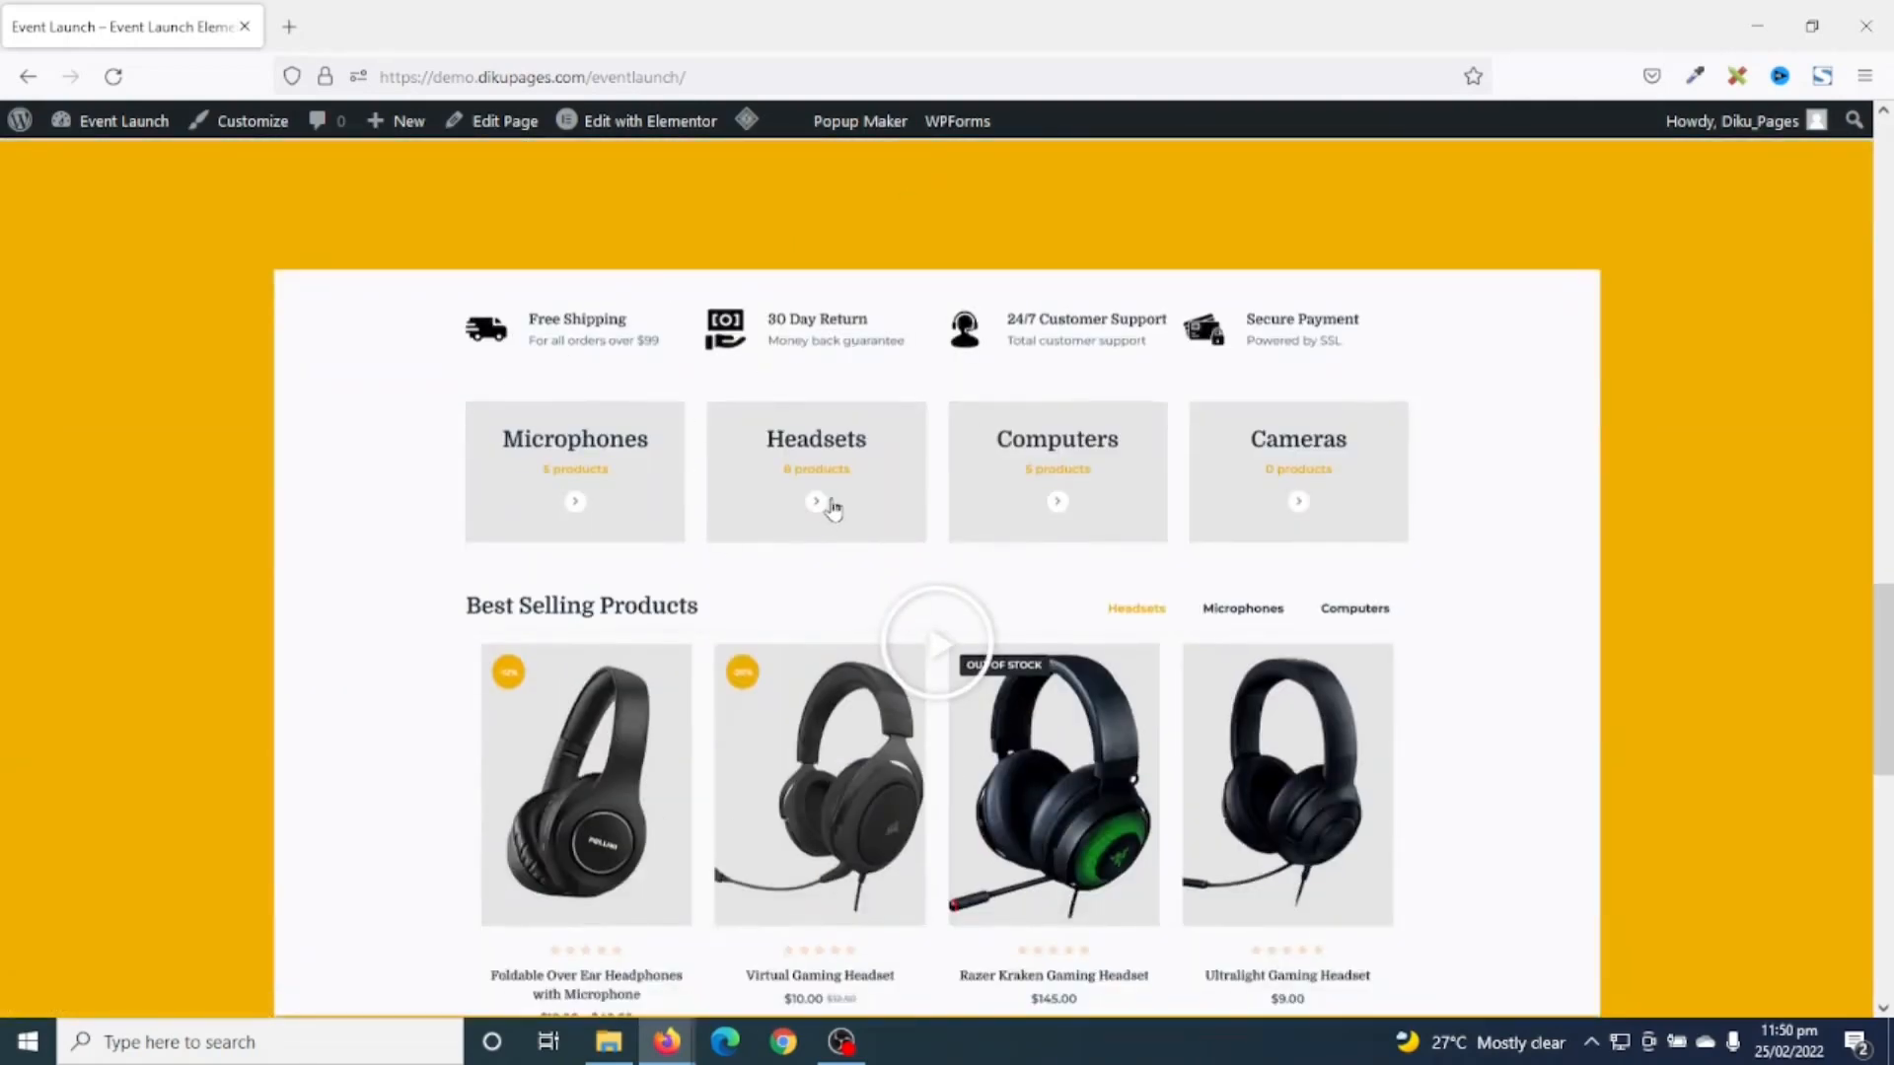
scroll(833, 508, up, 10)
click(1055, 190)
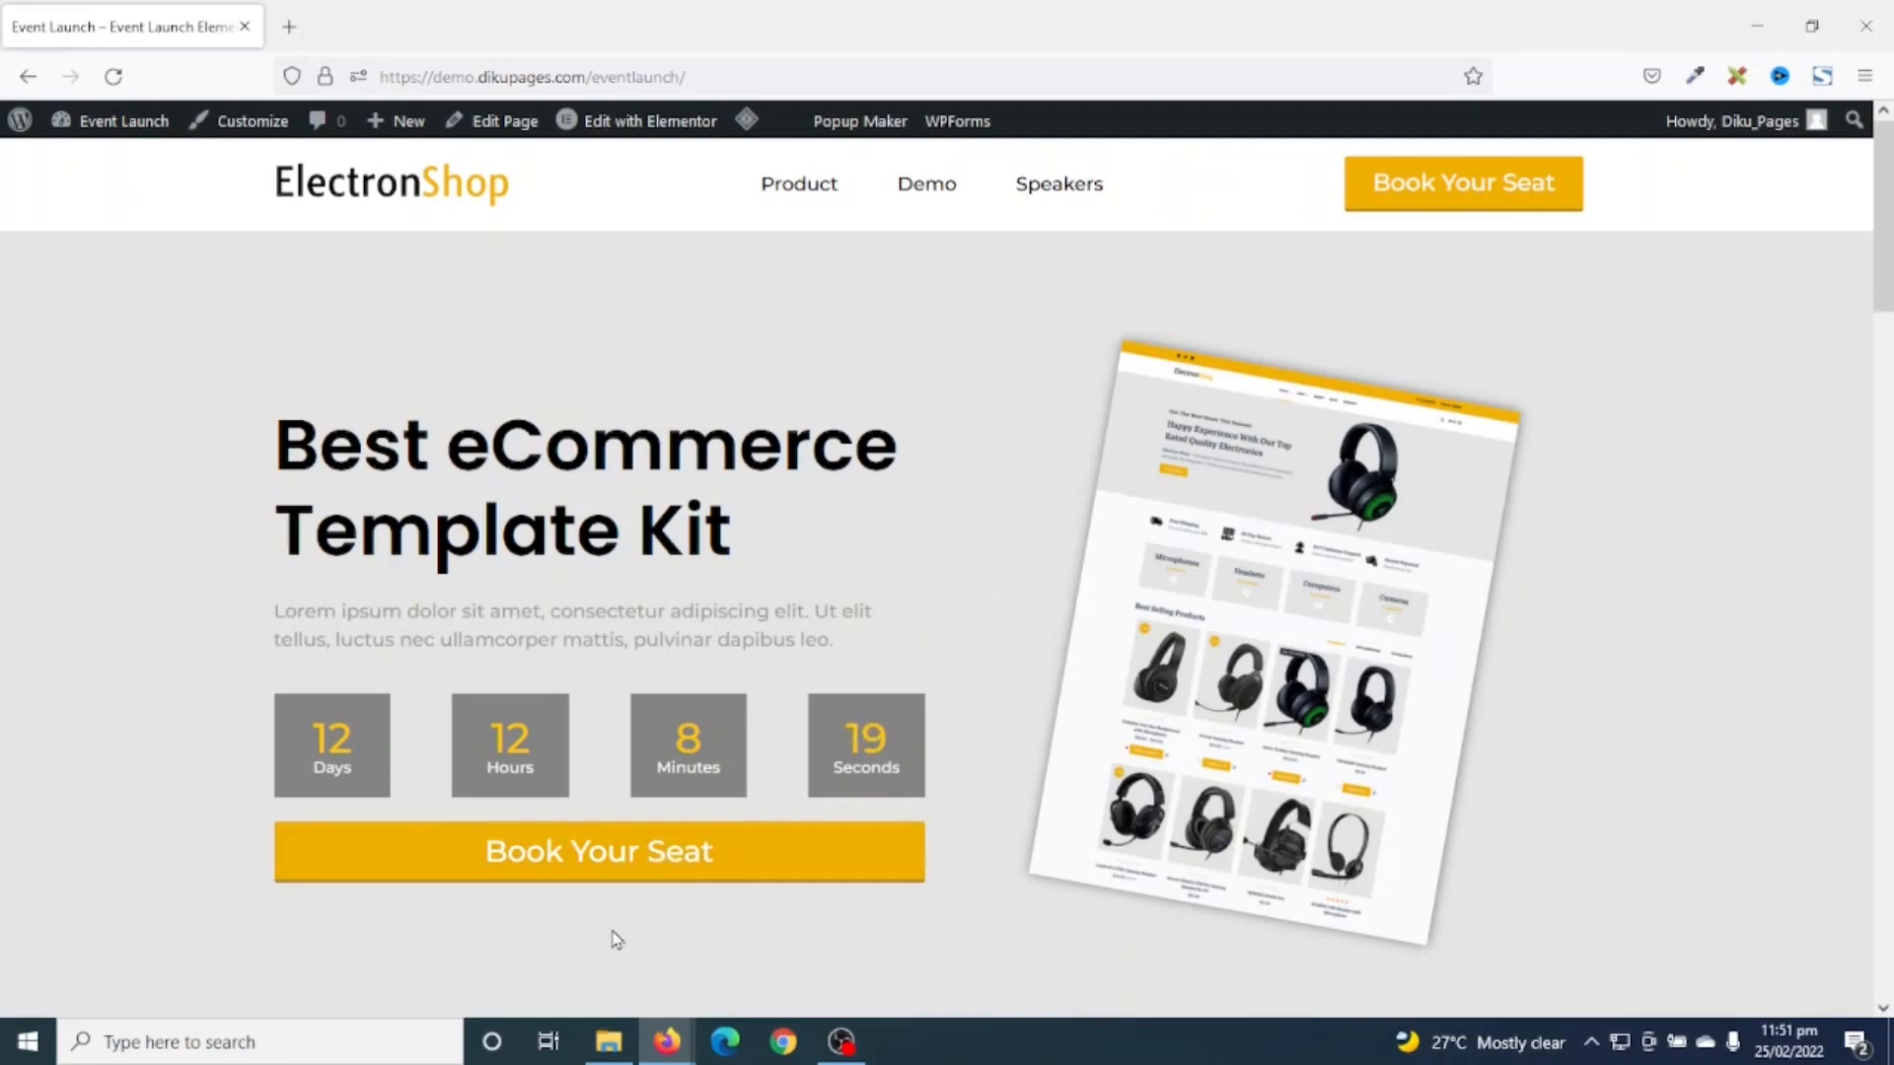
- View the demo page's Book Your Seat registration popup and the page behind it
click(607, 867)
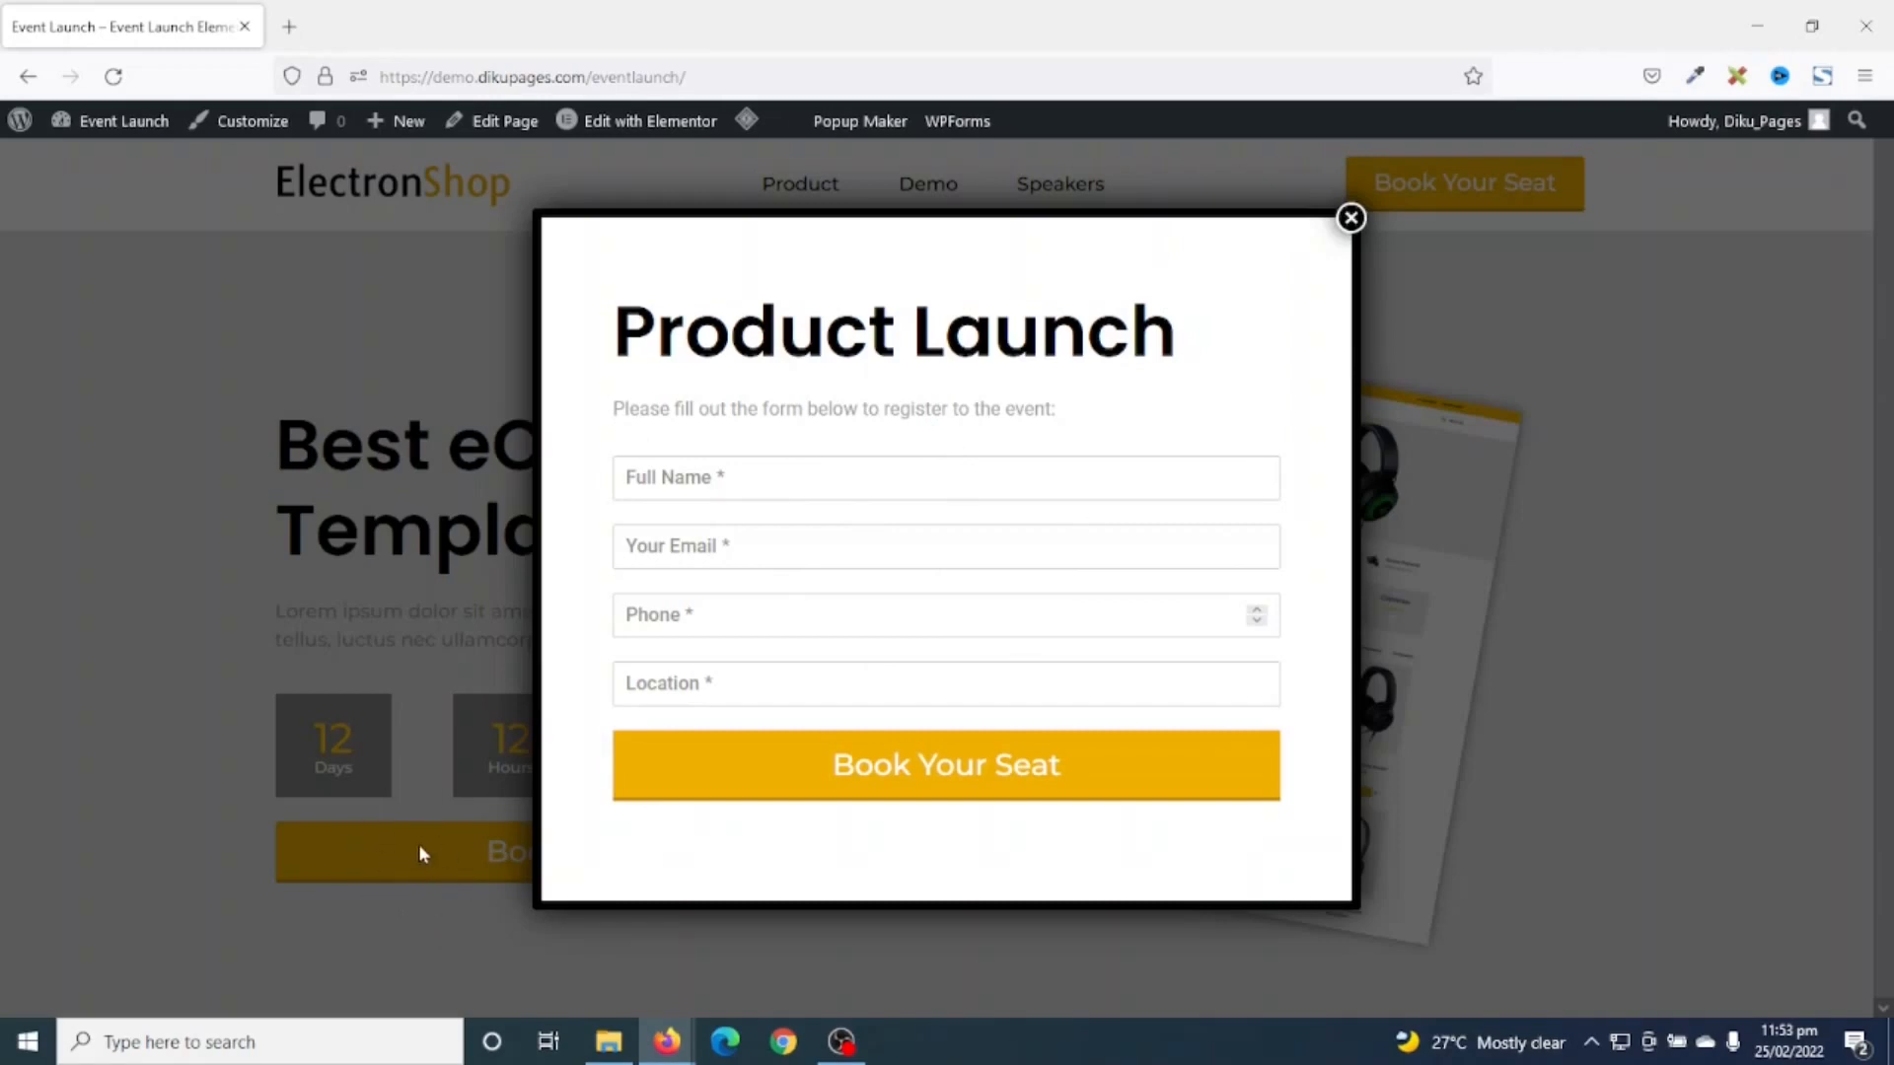
click(376, 882)
middle_click(1851, 426)
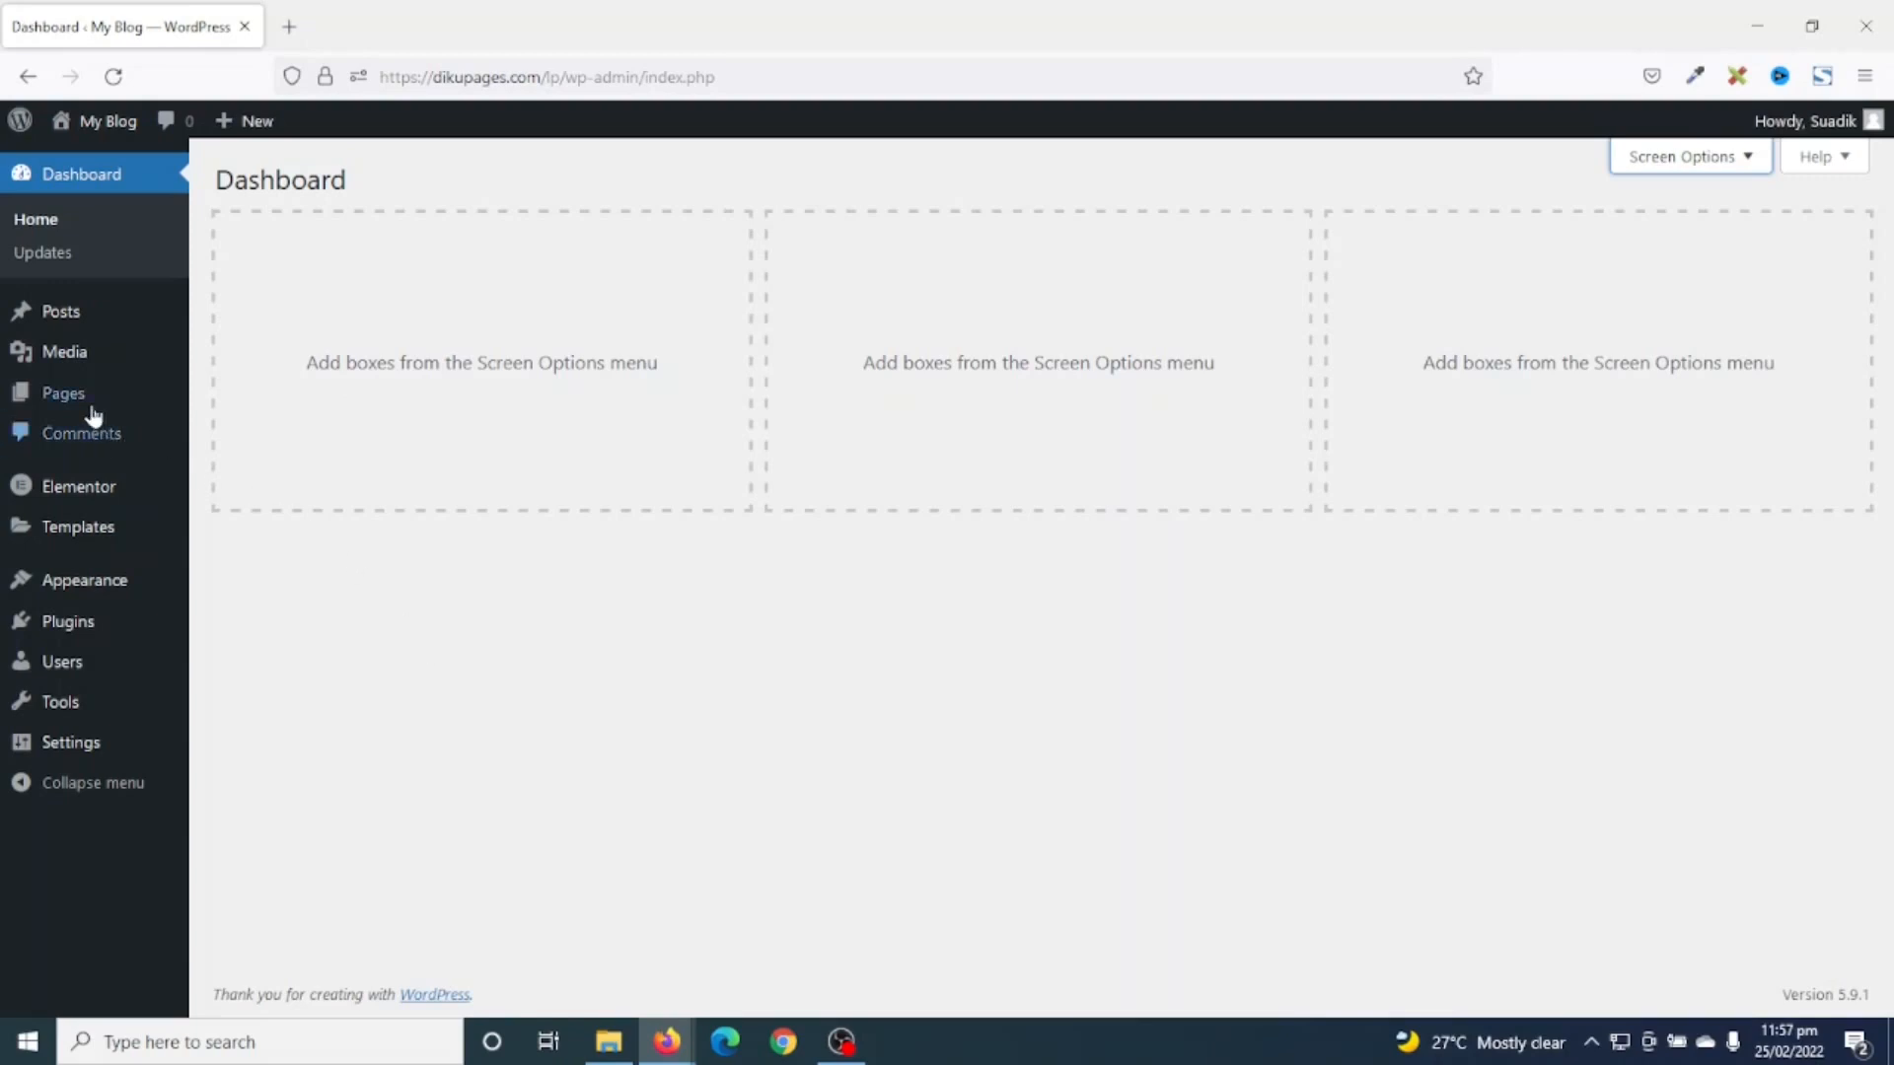
- Create a new WordPress page titled "Landing Page" and publish it from the Elementor editor
mouse_move(87, 404)
click(229, 442)
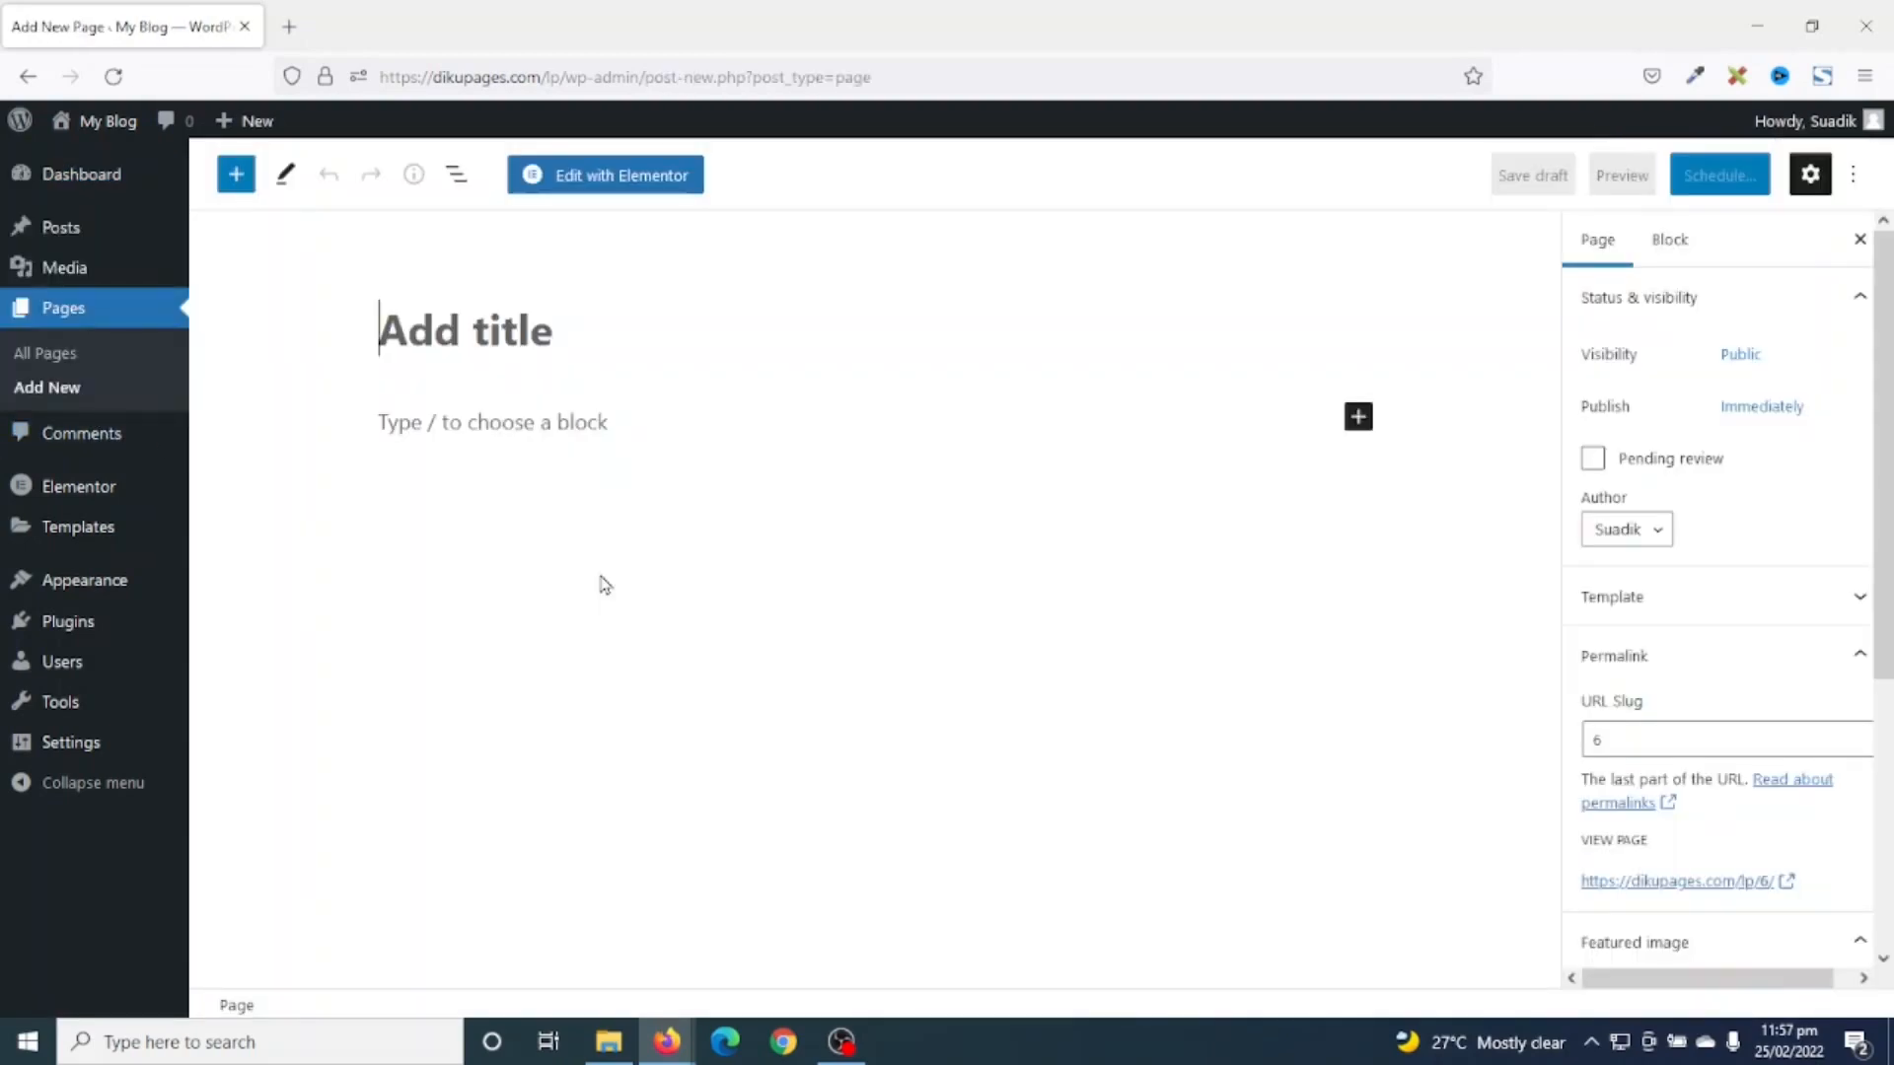
text(Landing Page)
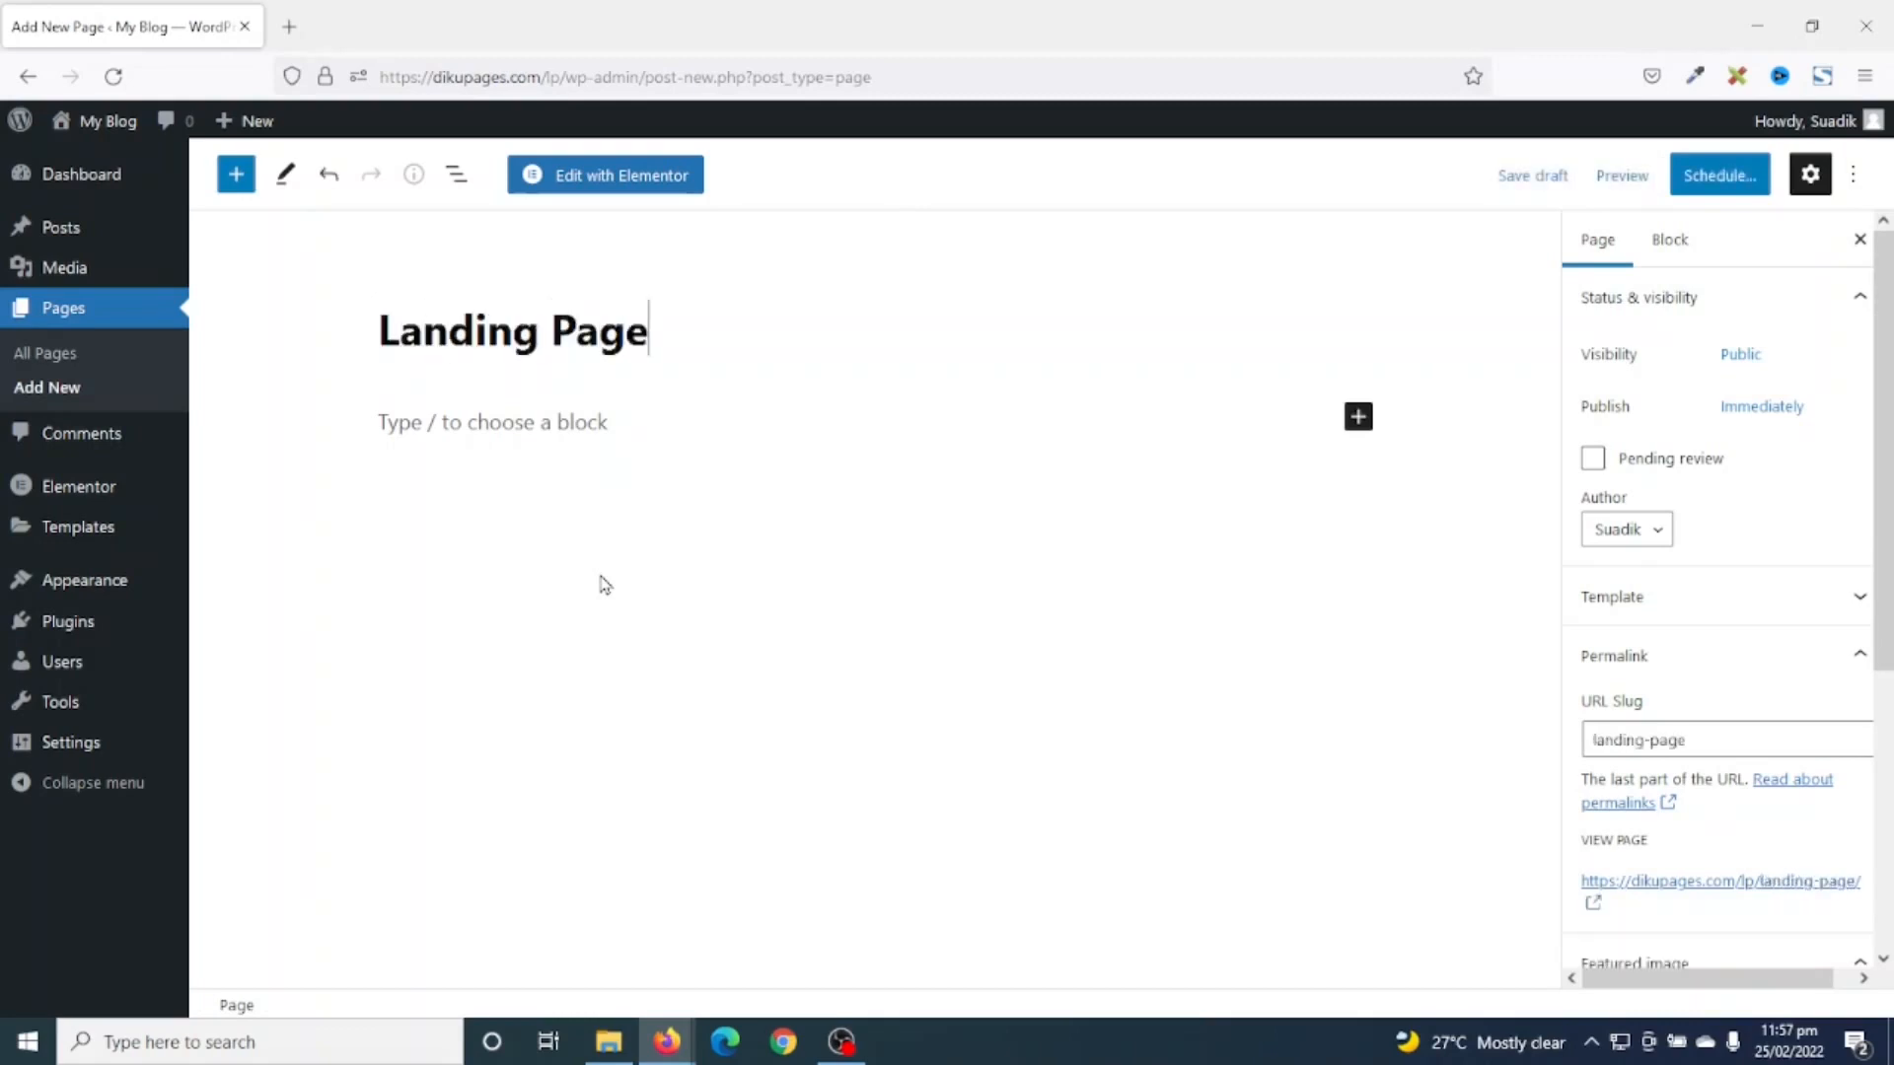
click(588, 192)
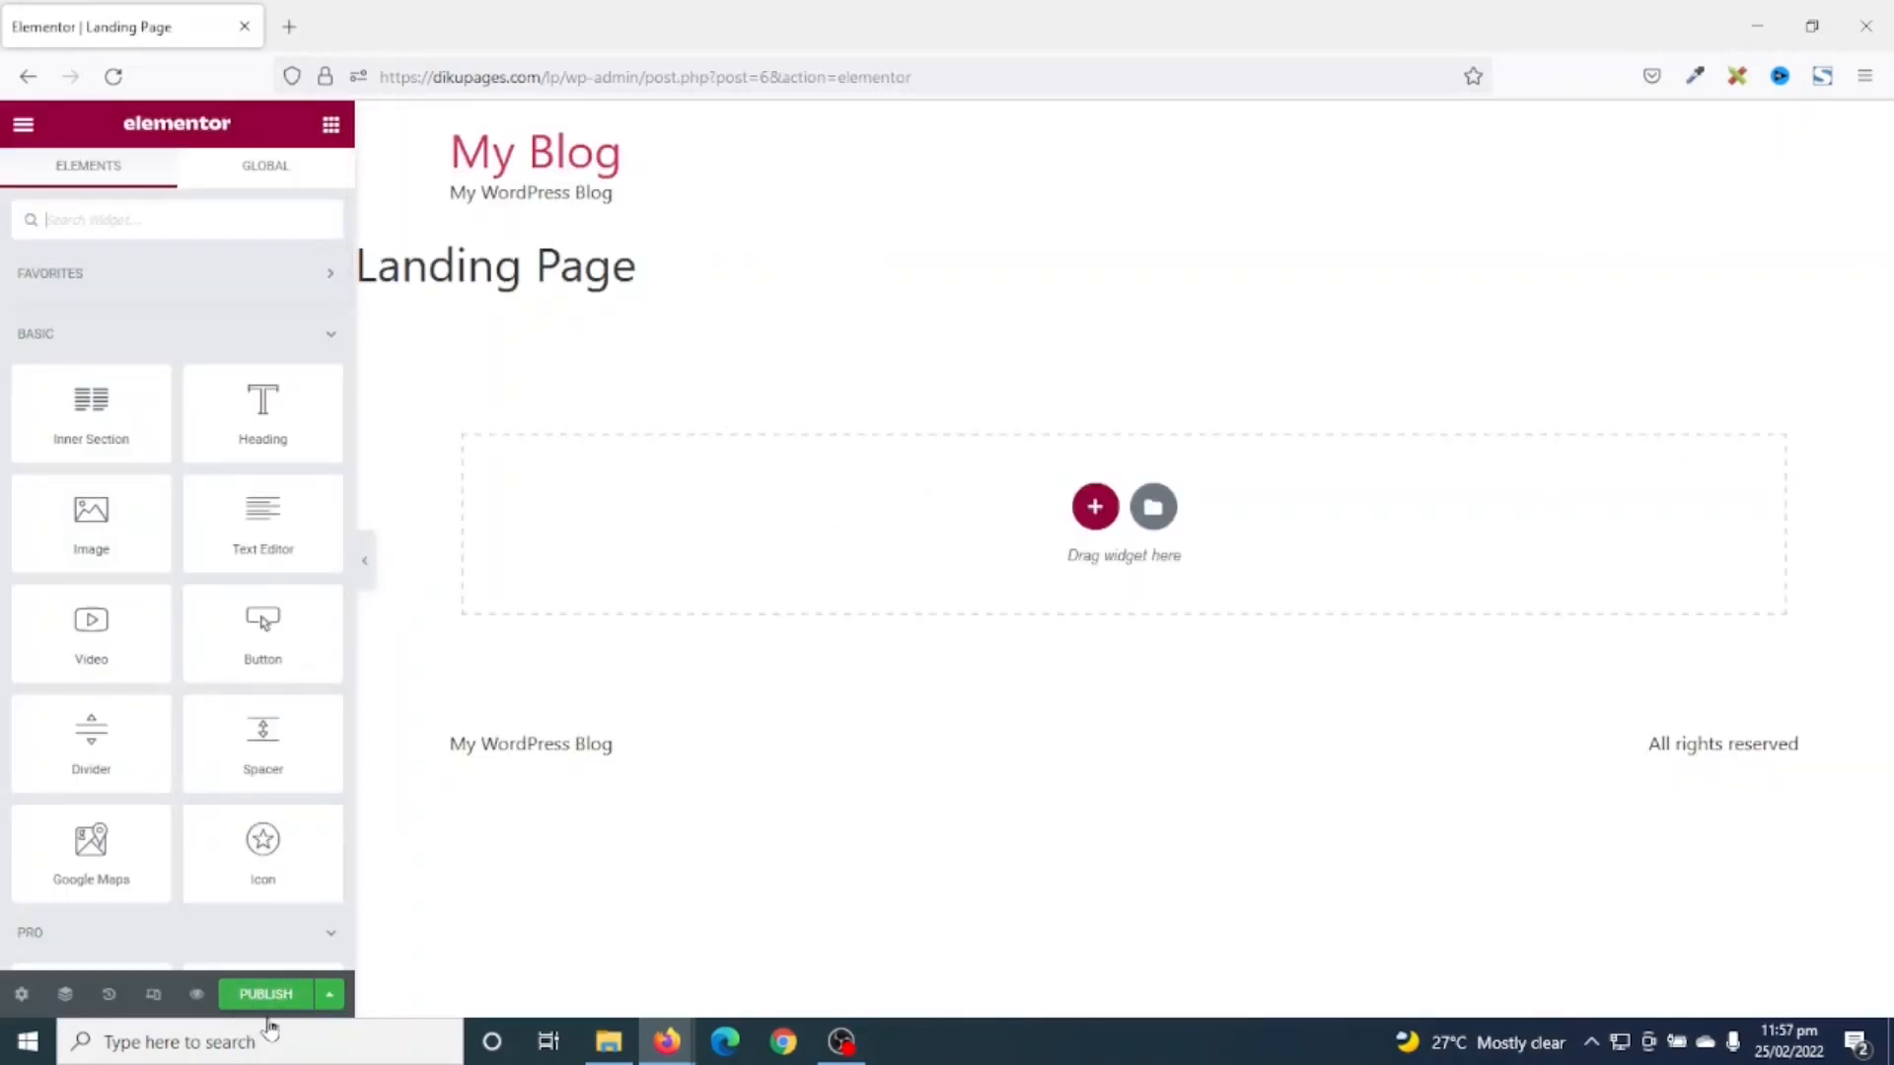
click(266, 994)
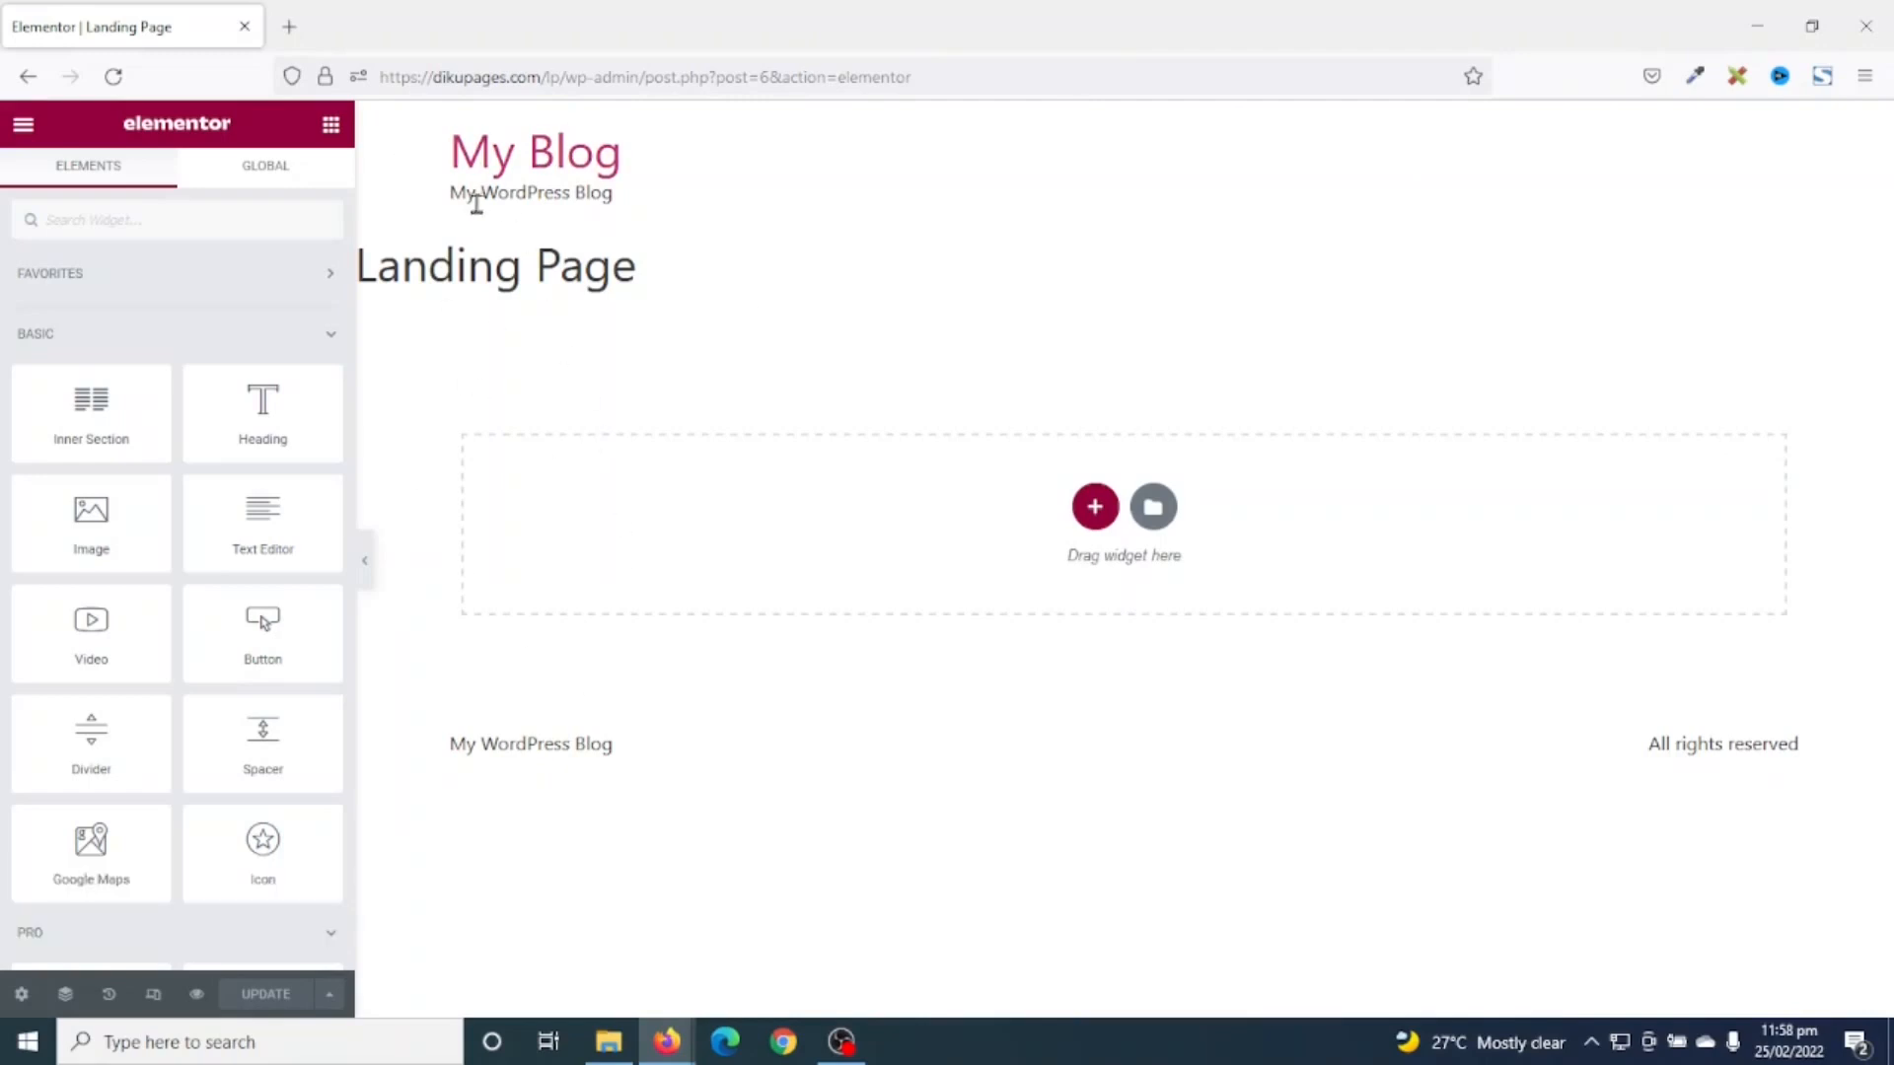
- Set the page layout to Elementor Canvas in the page settings
drag(457, 271, 663, 272)
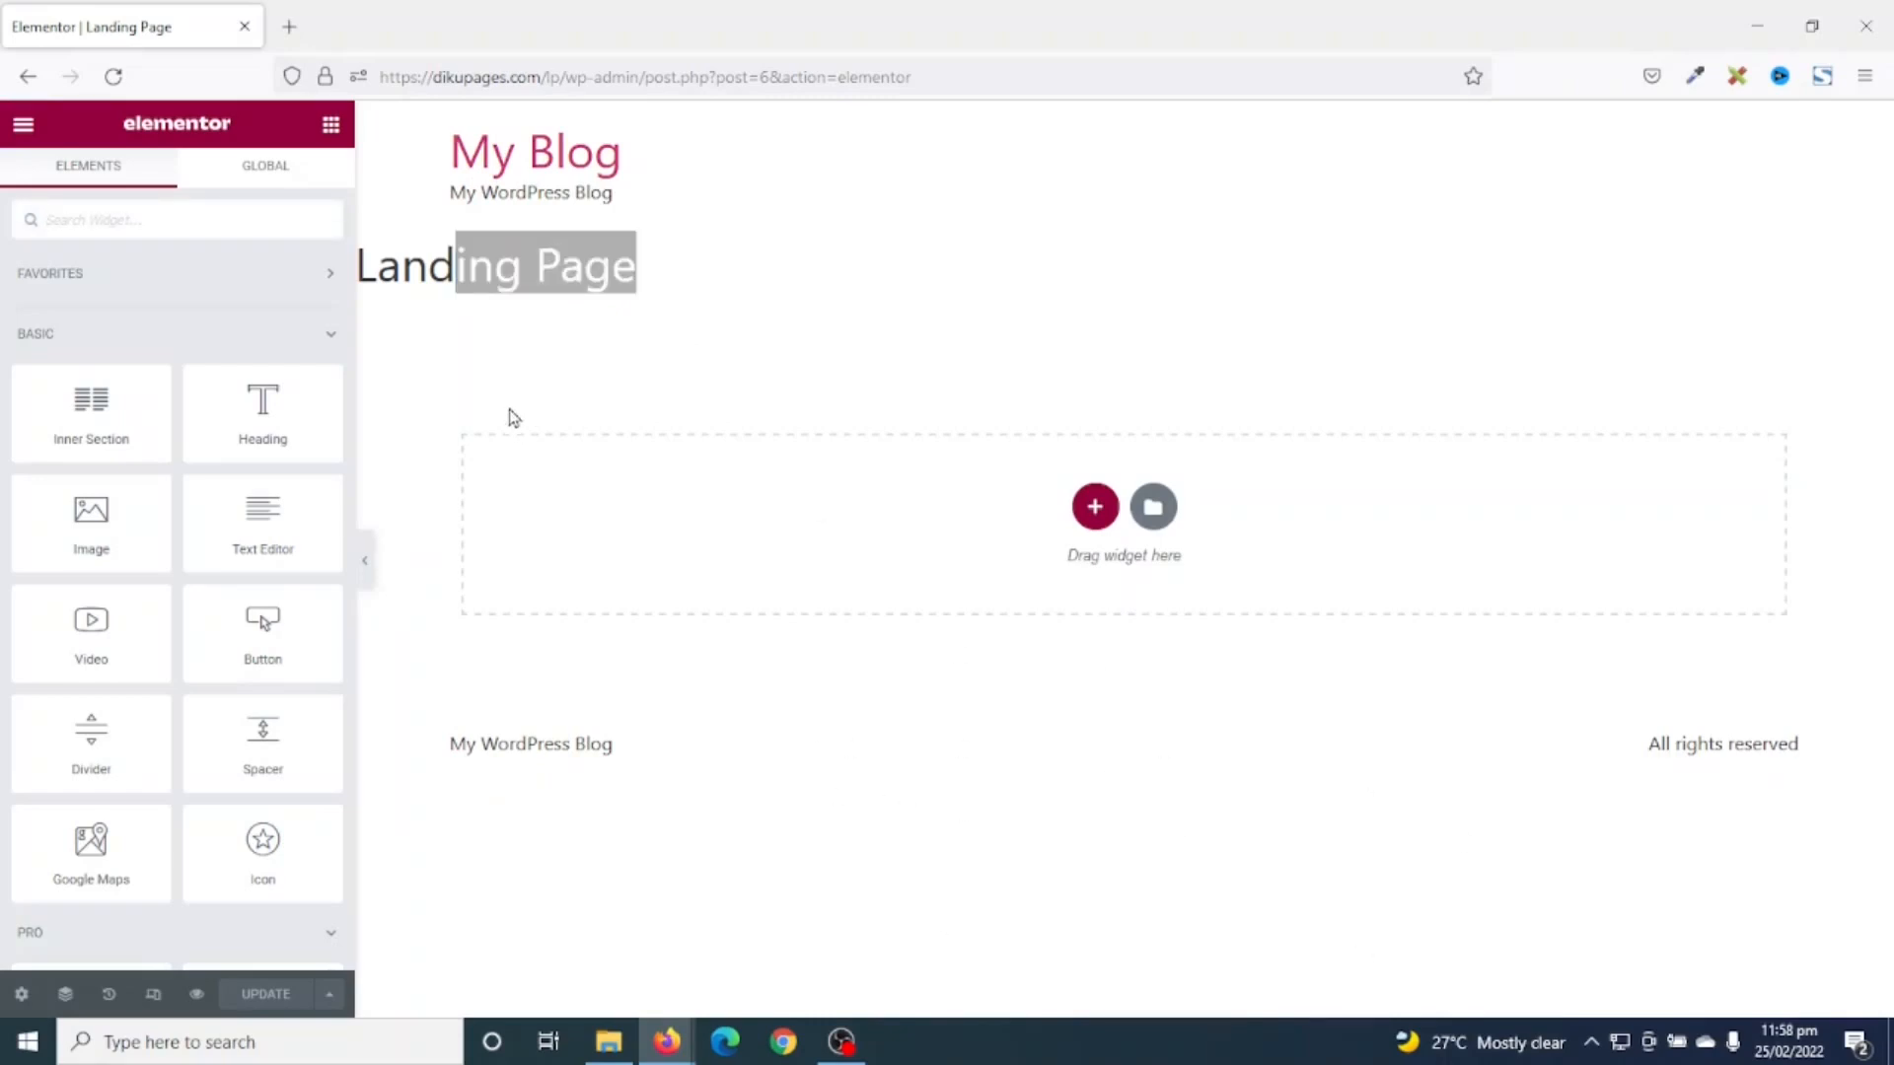
click(18, 996)
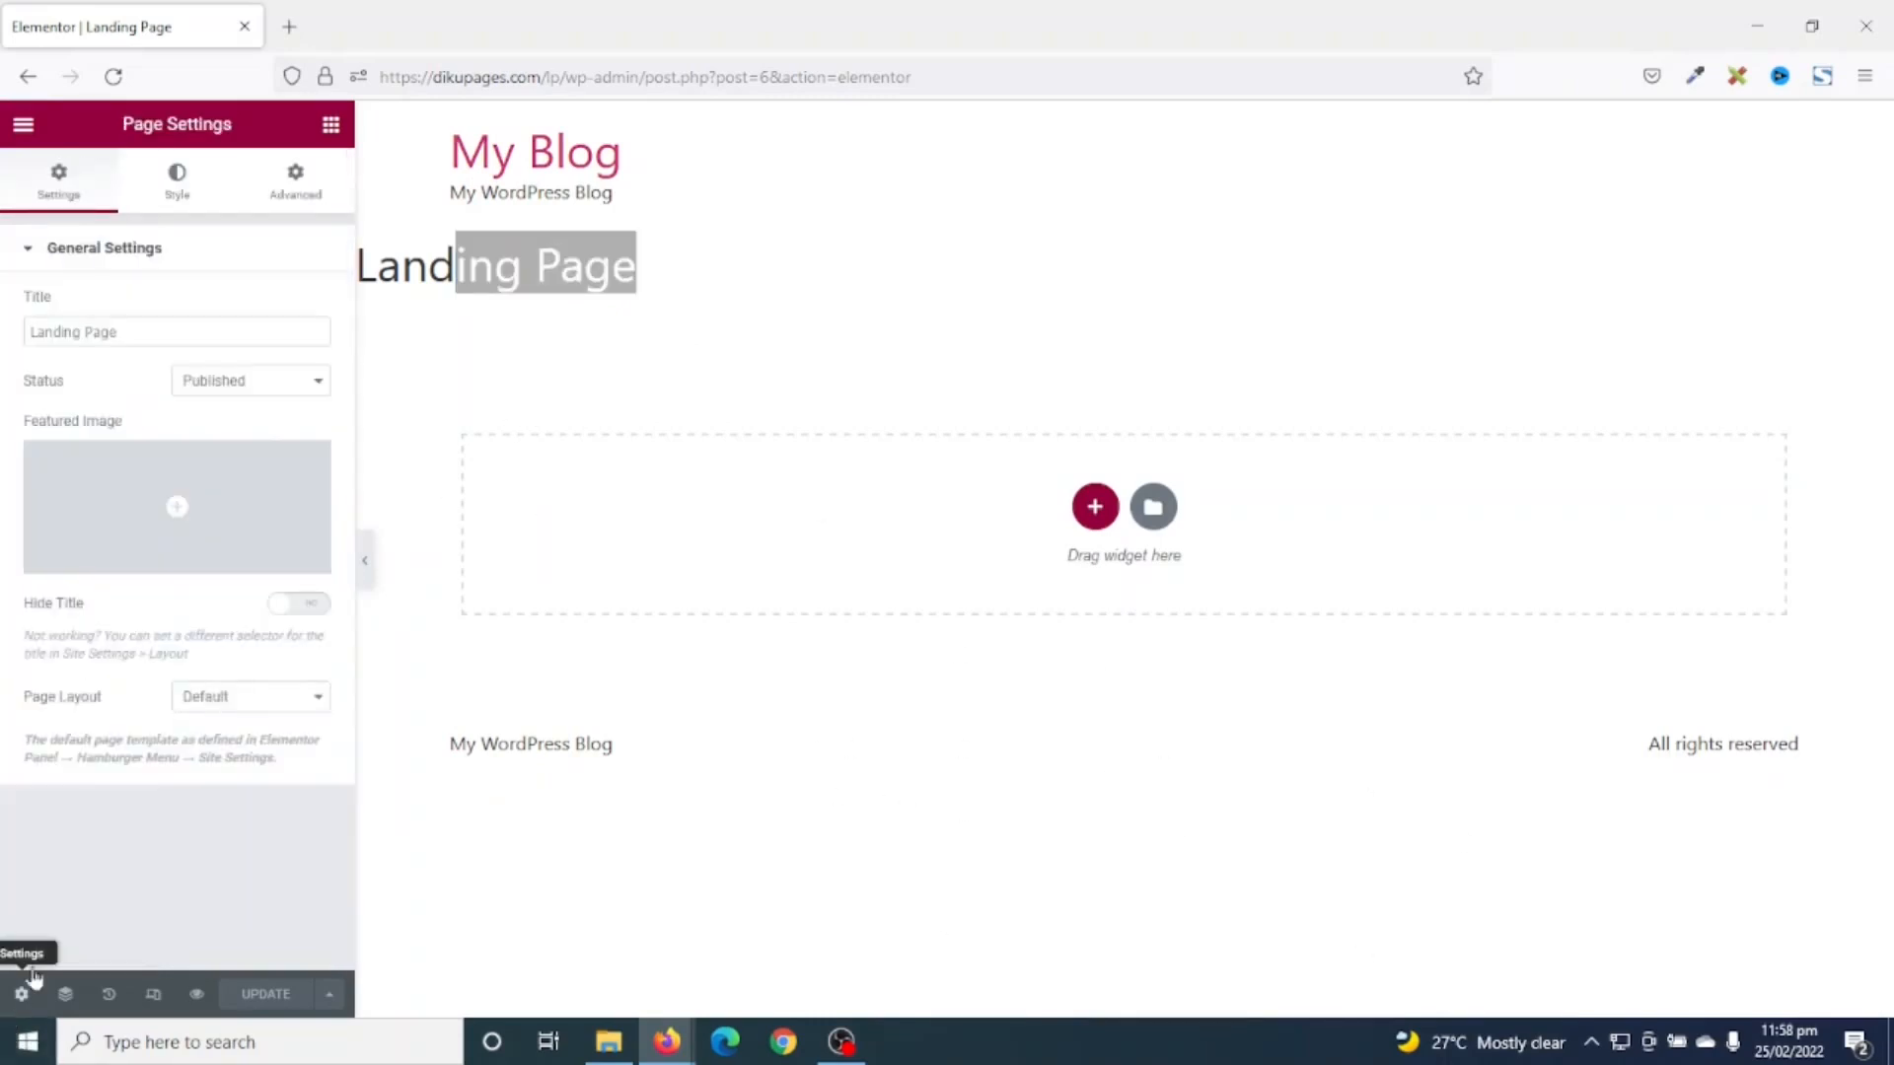
click(220, 703)
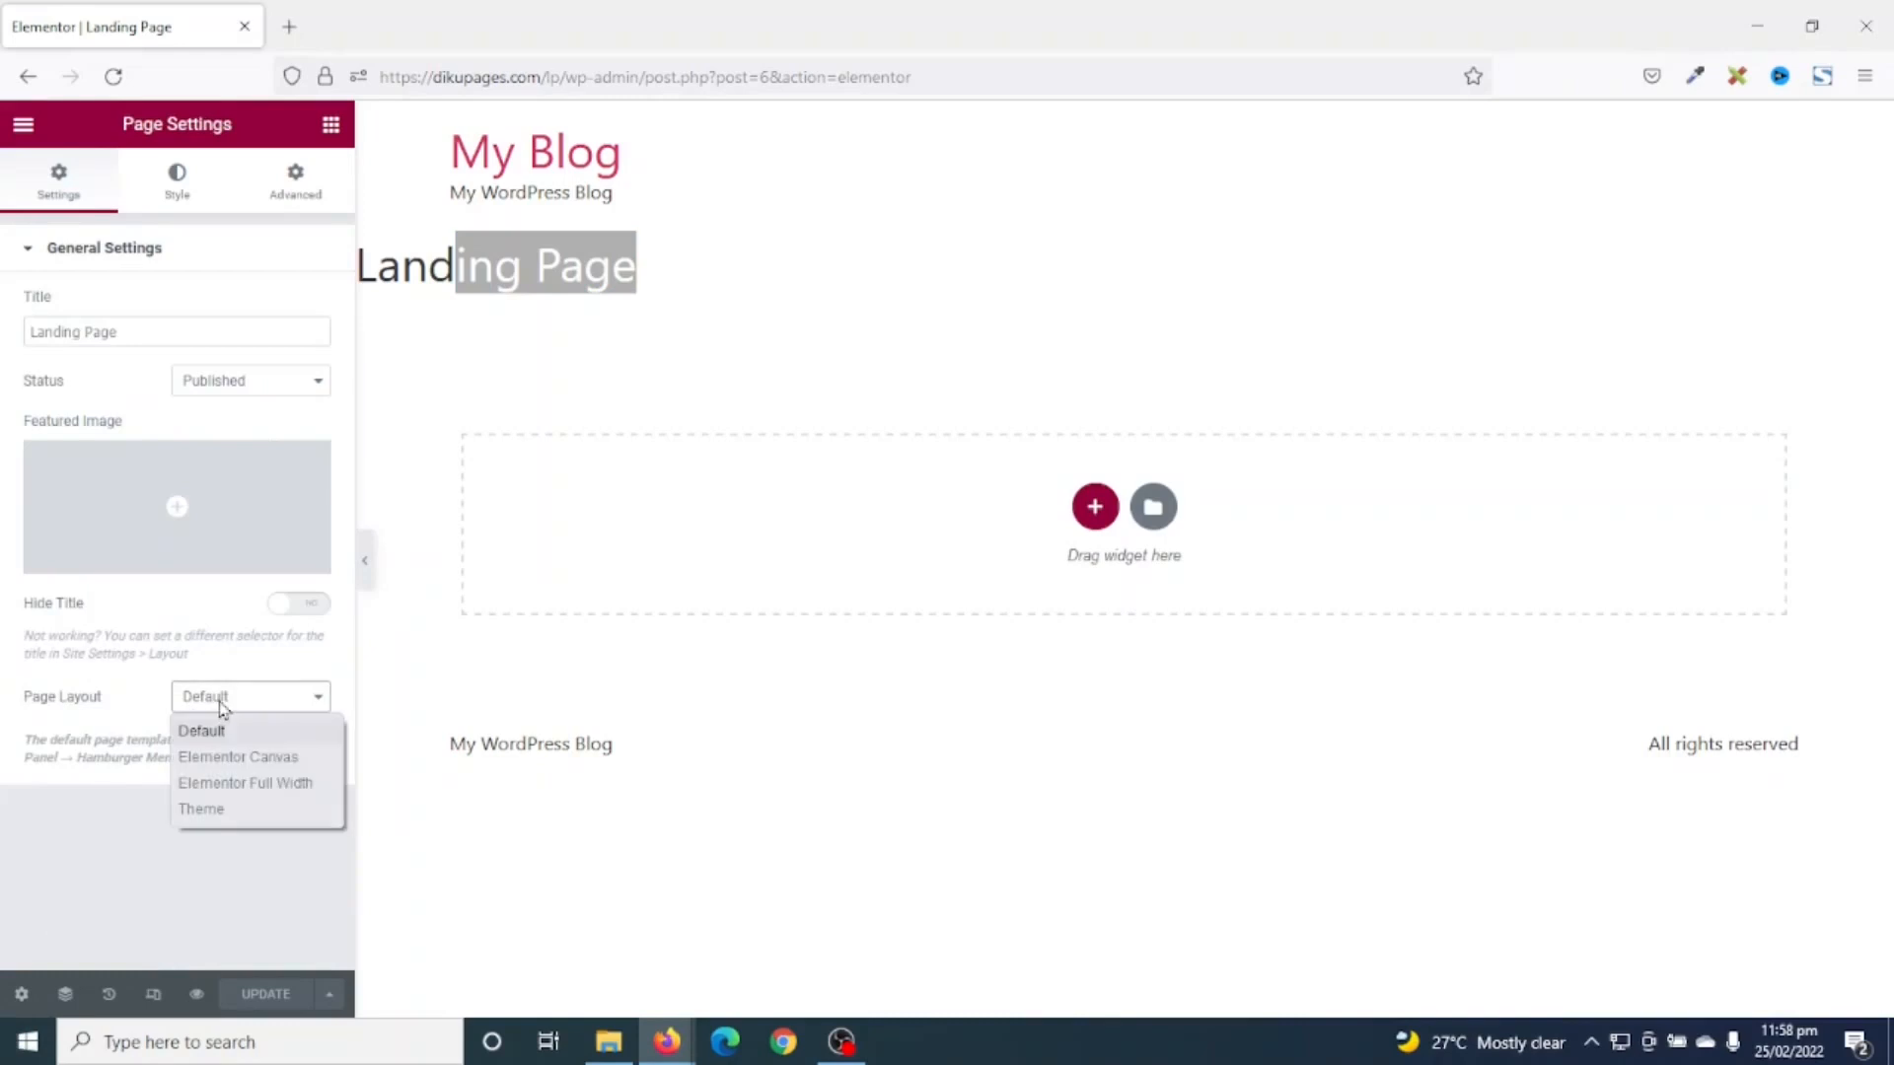
click(244, 757)
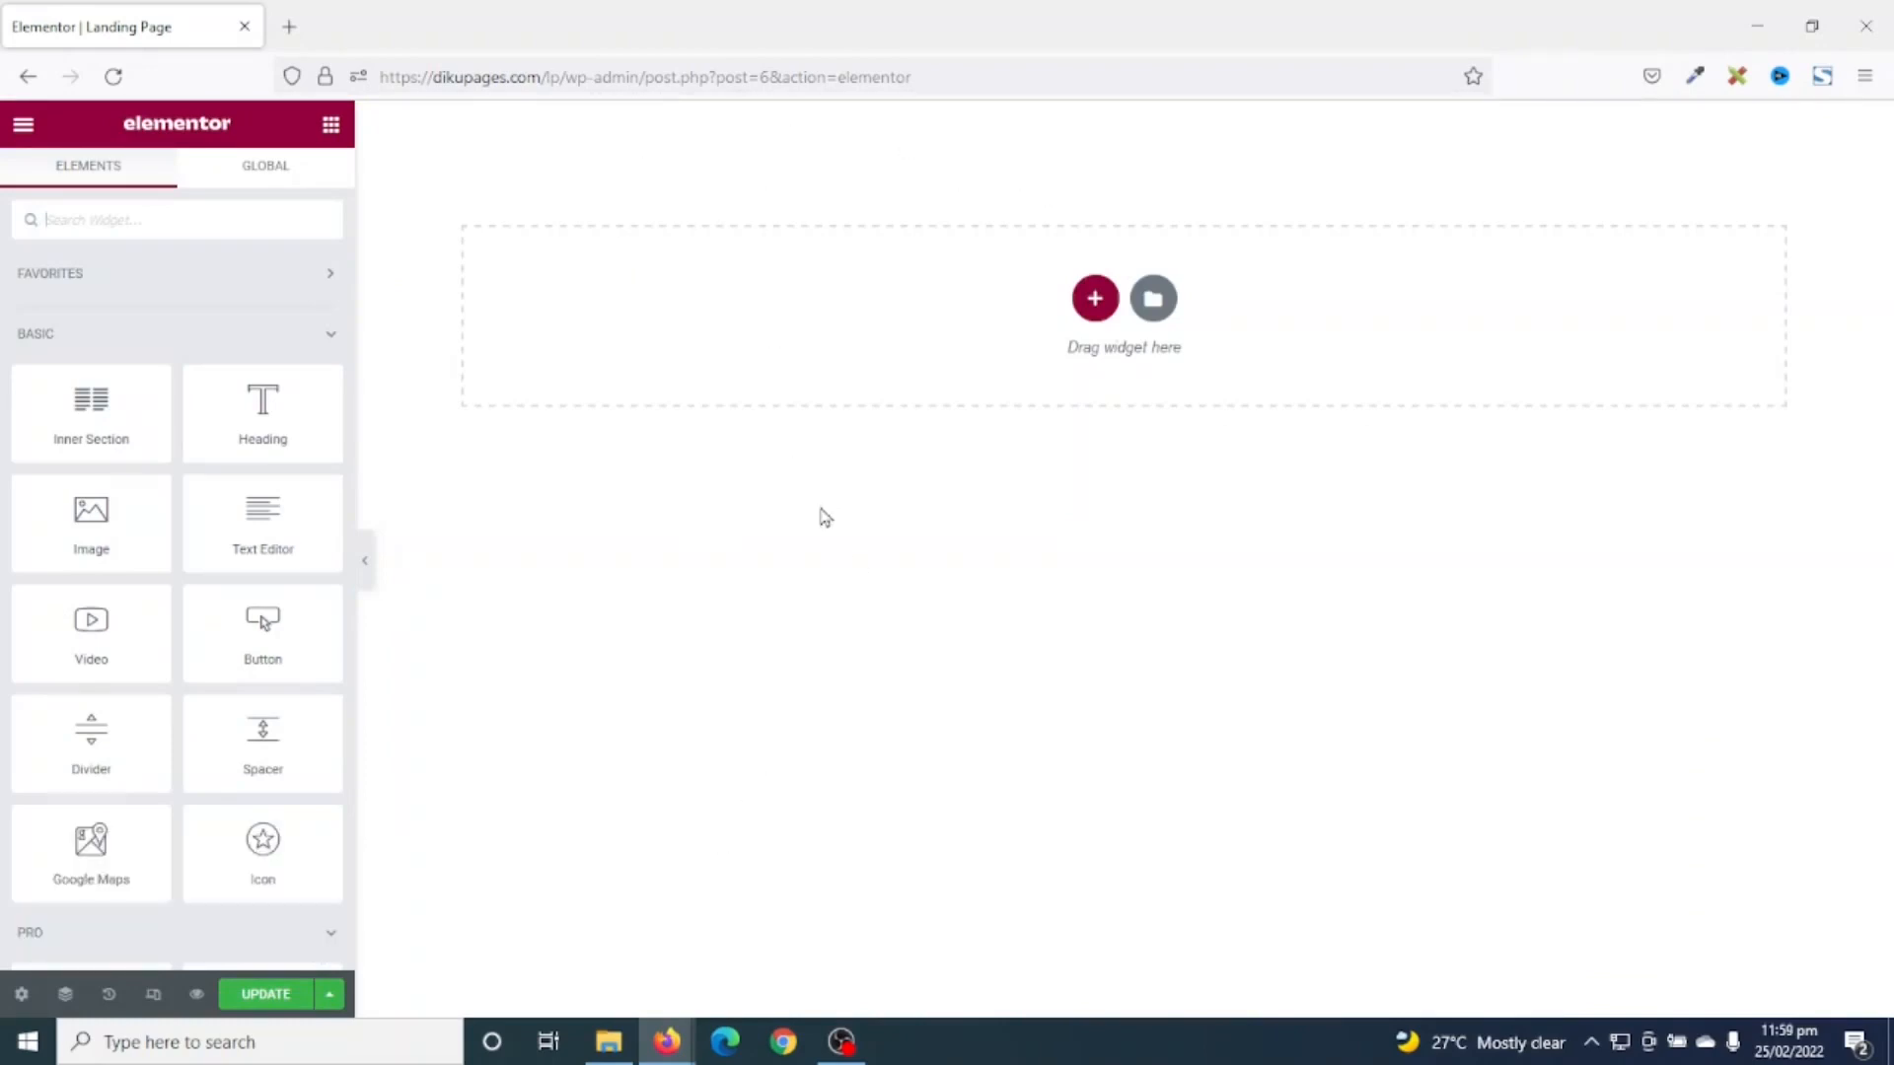
- Add a section with three equal columns and give it a minimum height of 10 VH
click(1095, 298)
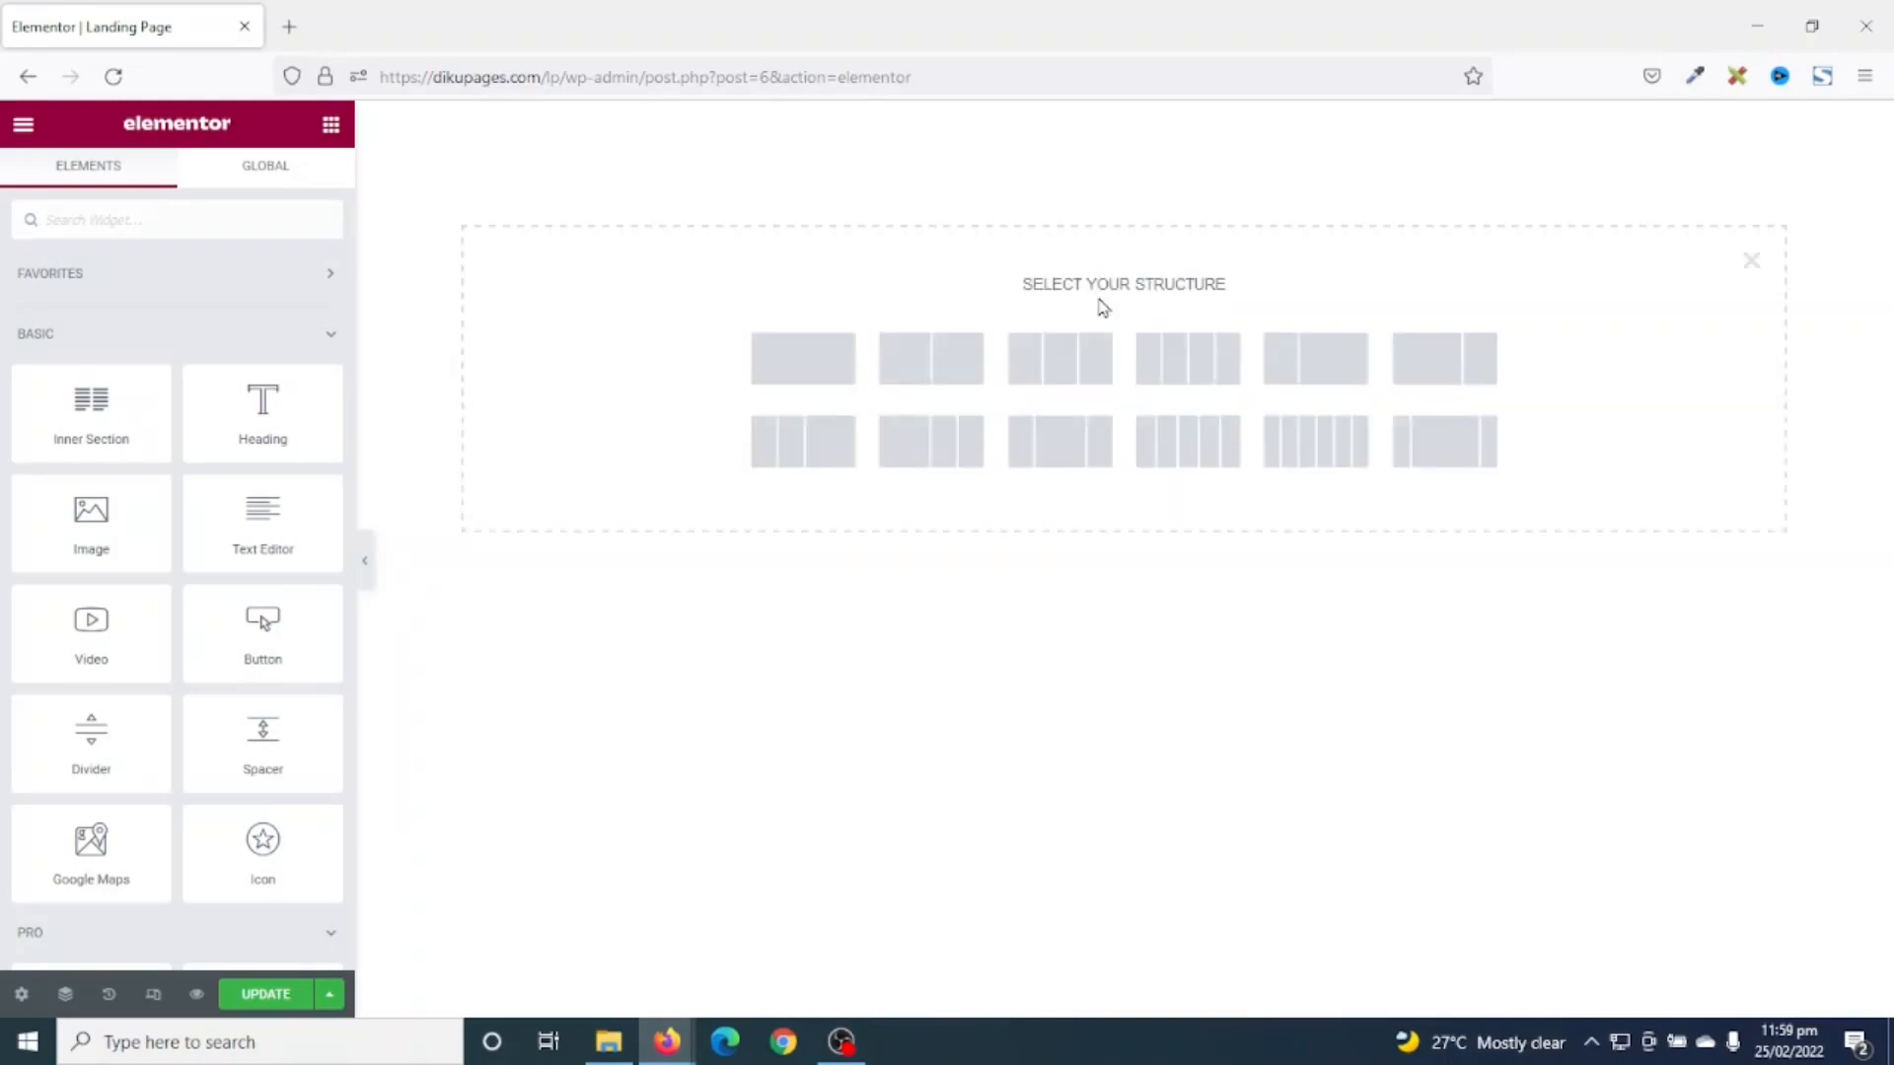
click(1053, 371)
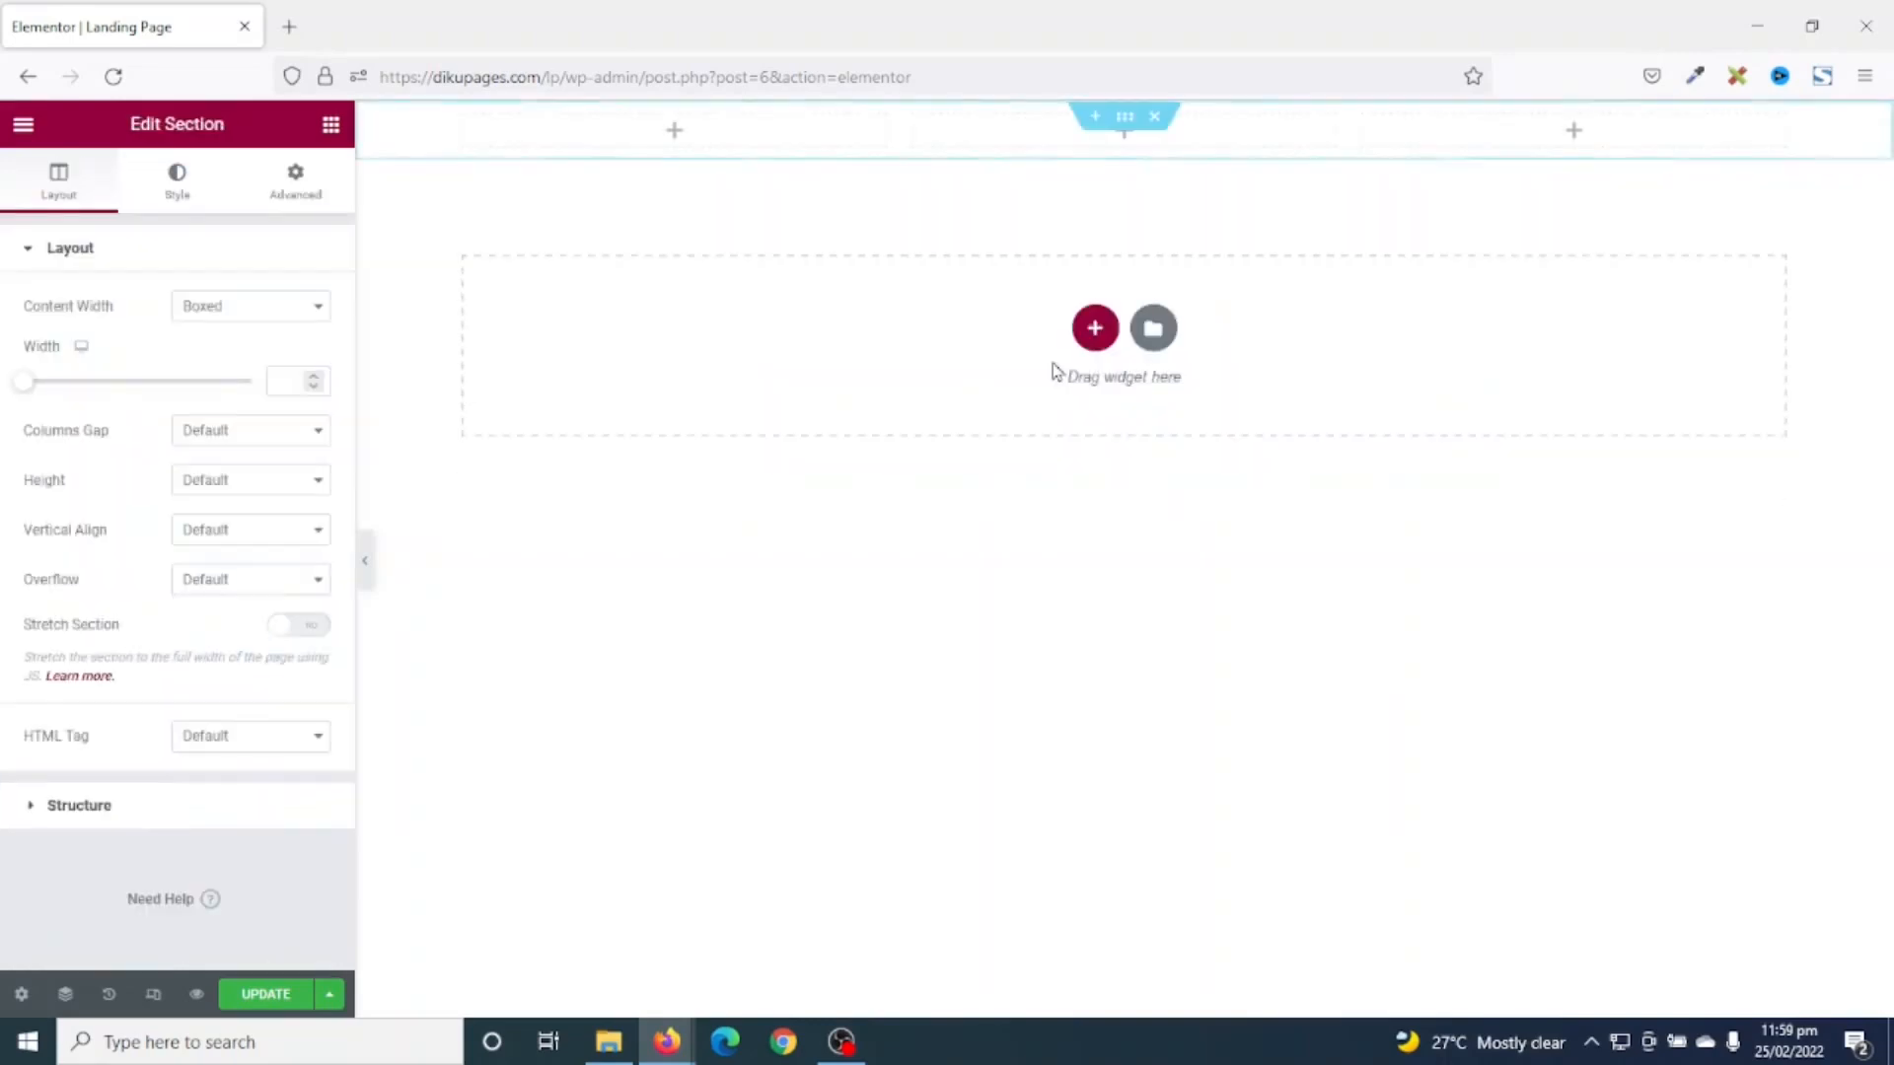
click(204, 482)
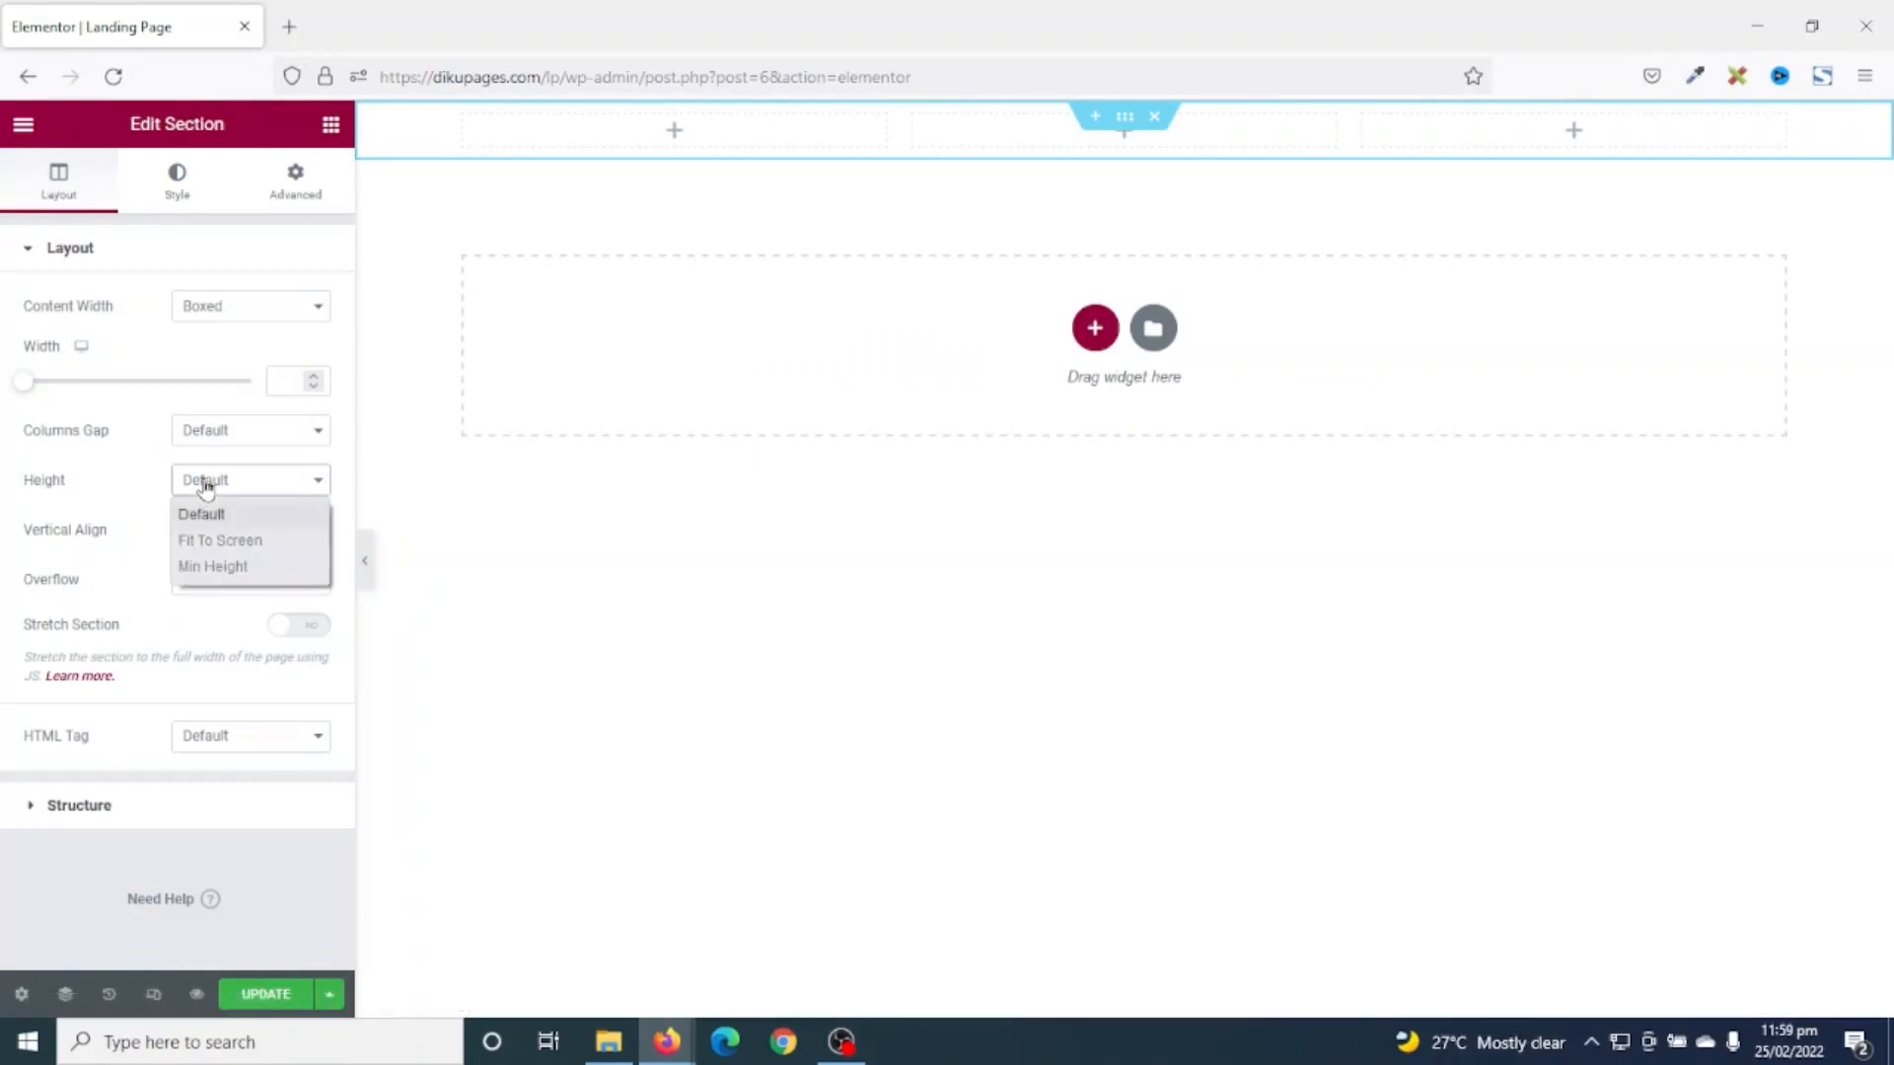
click(219, 567)
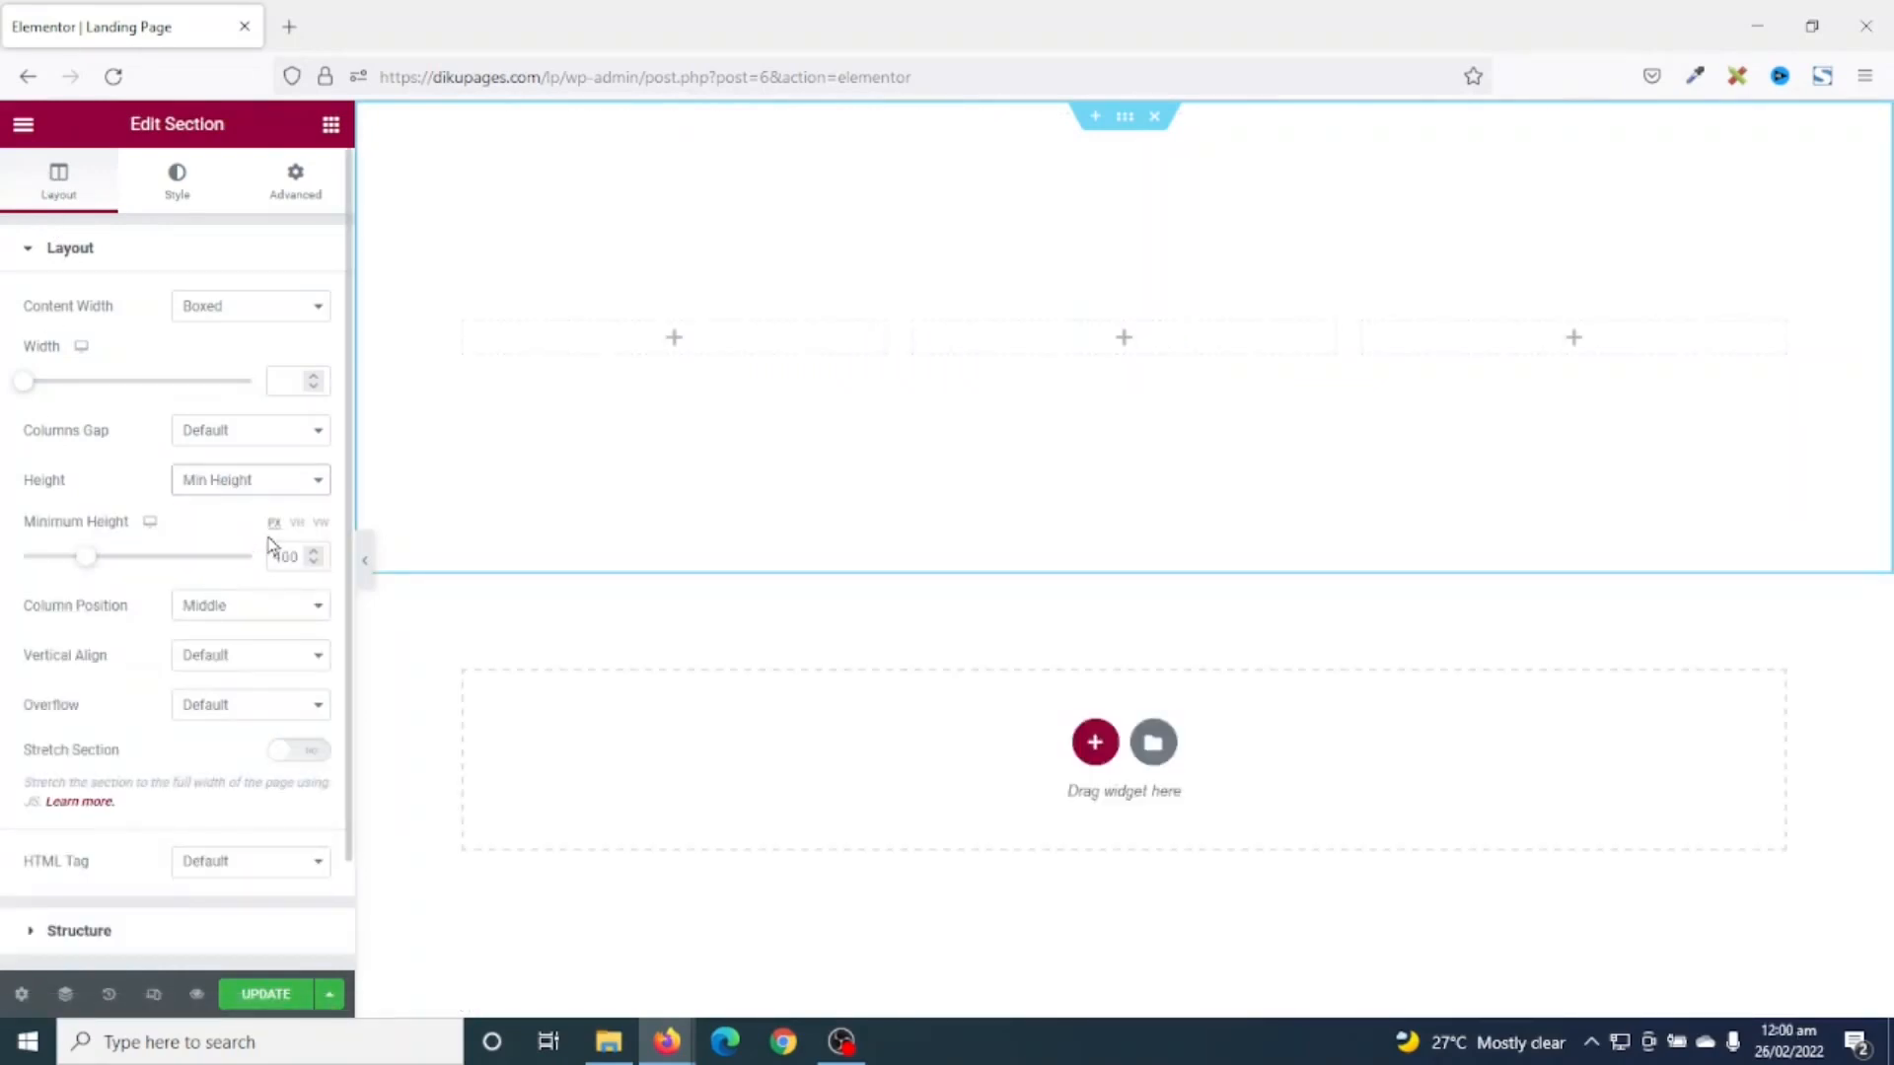
click(297, 525)
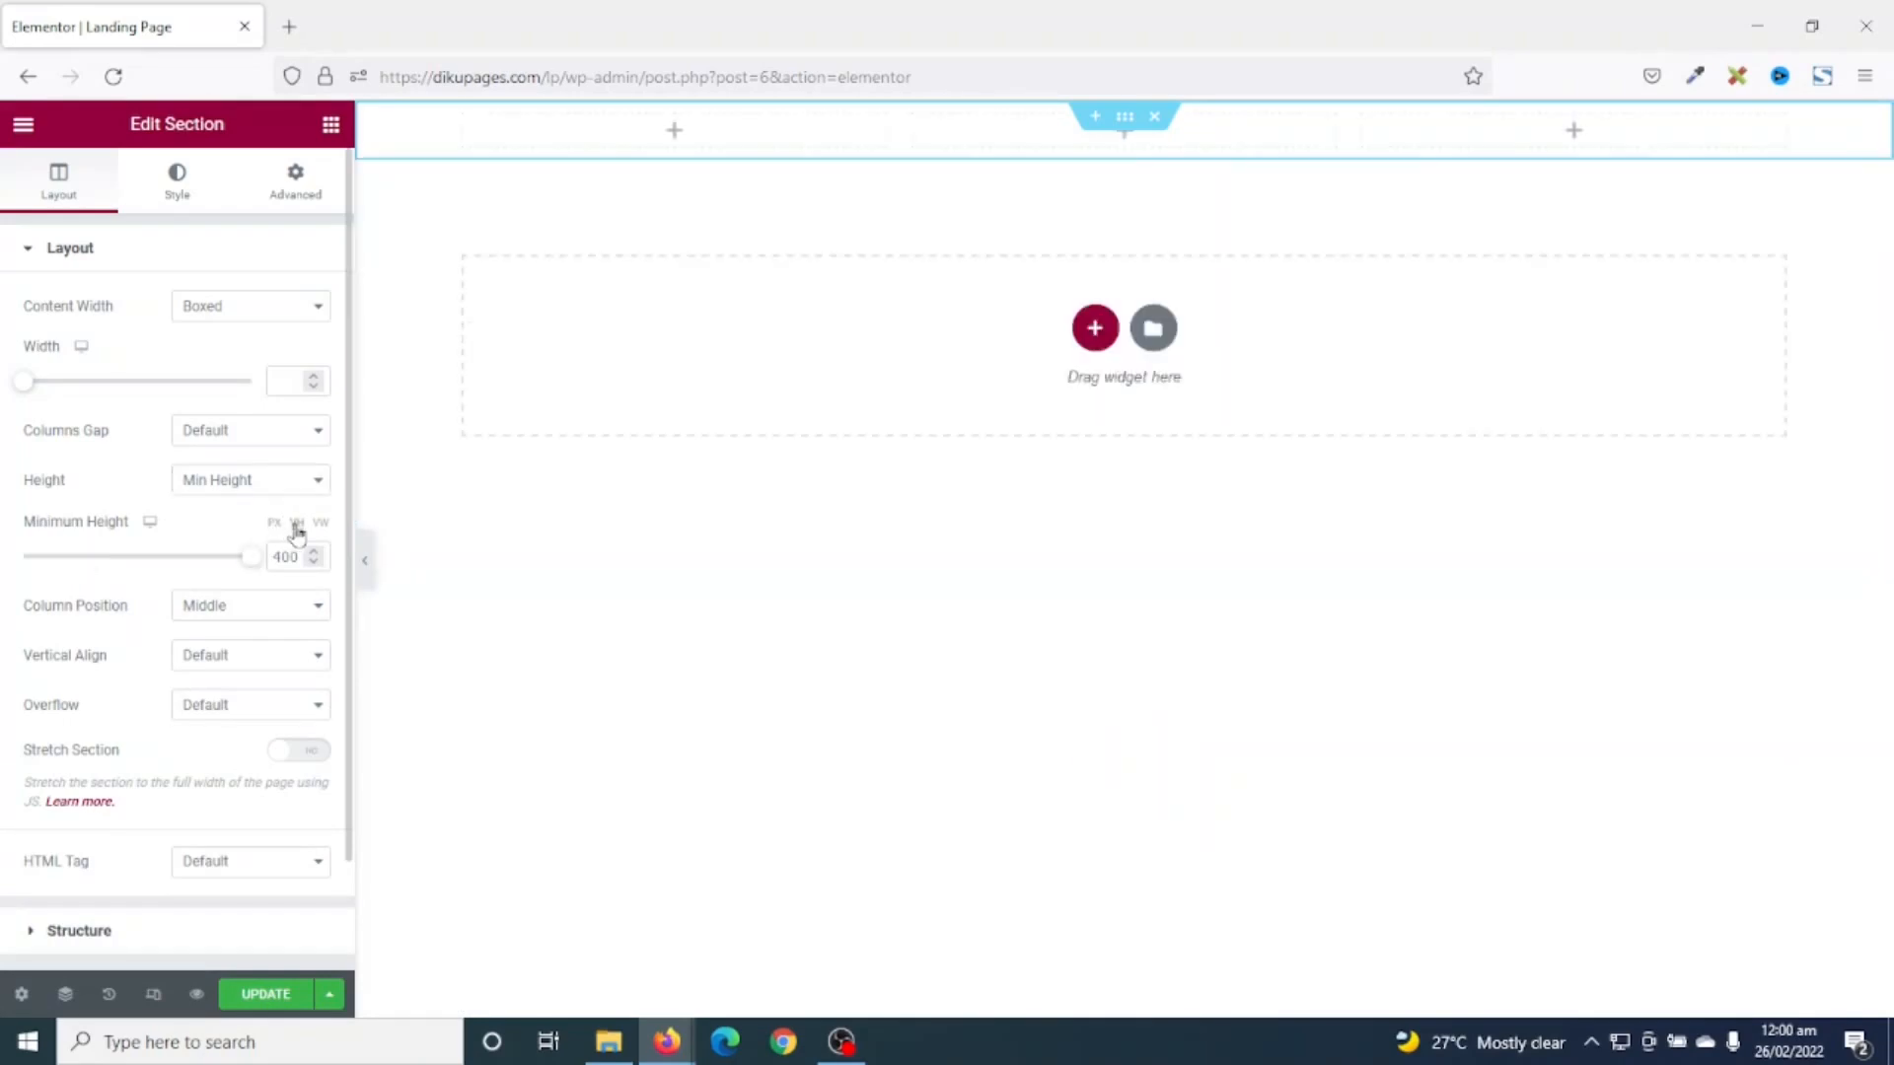
drag(298, 558, 192, 562)
text(10)
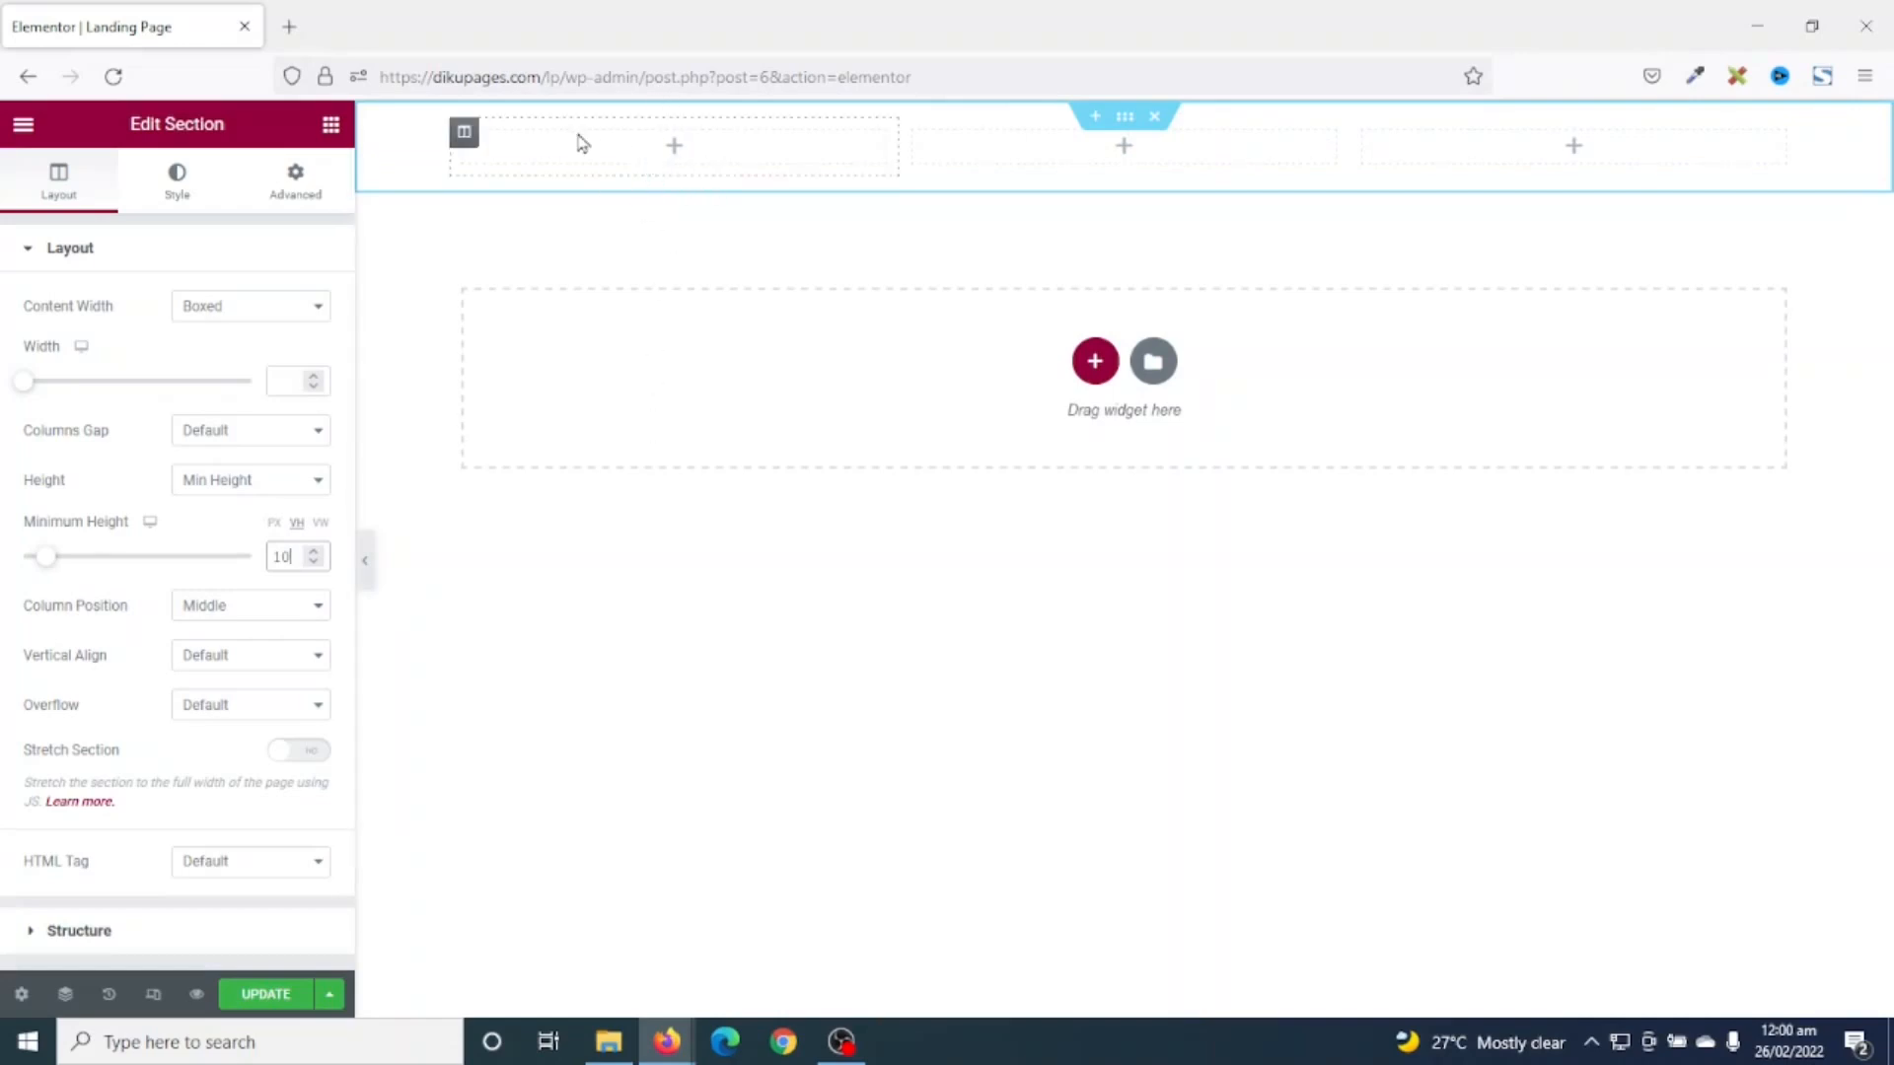
- Add an Image widget to the section's first column and open its media selection
click(331, 129)
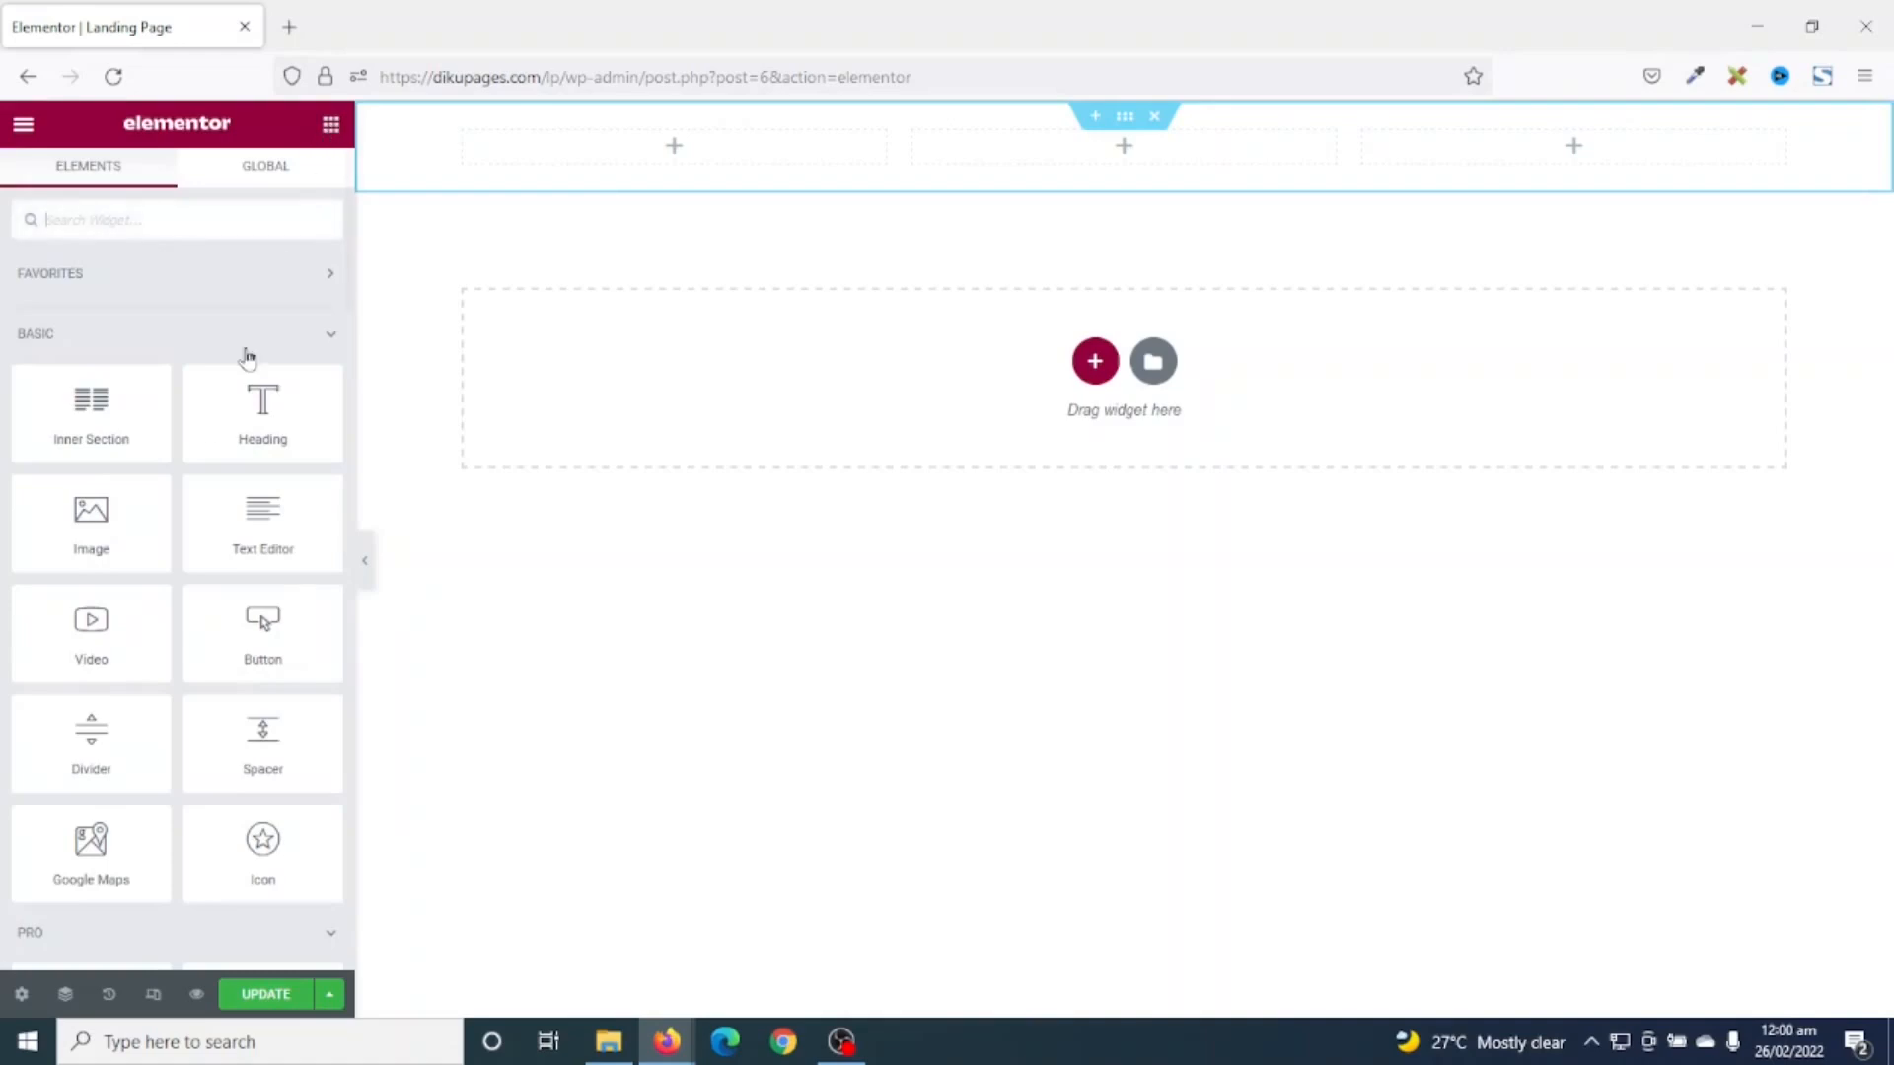
drag(89, 512, 698, 152)
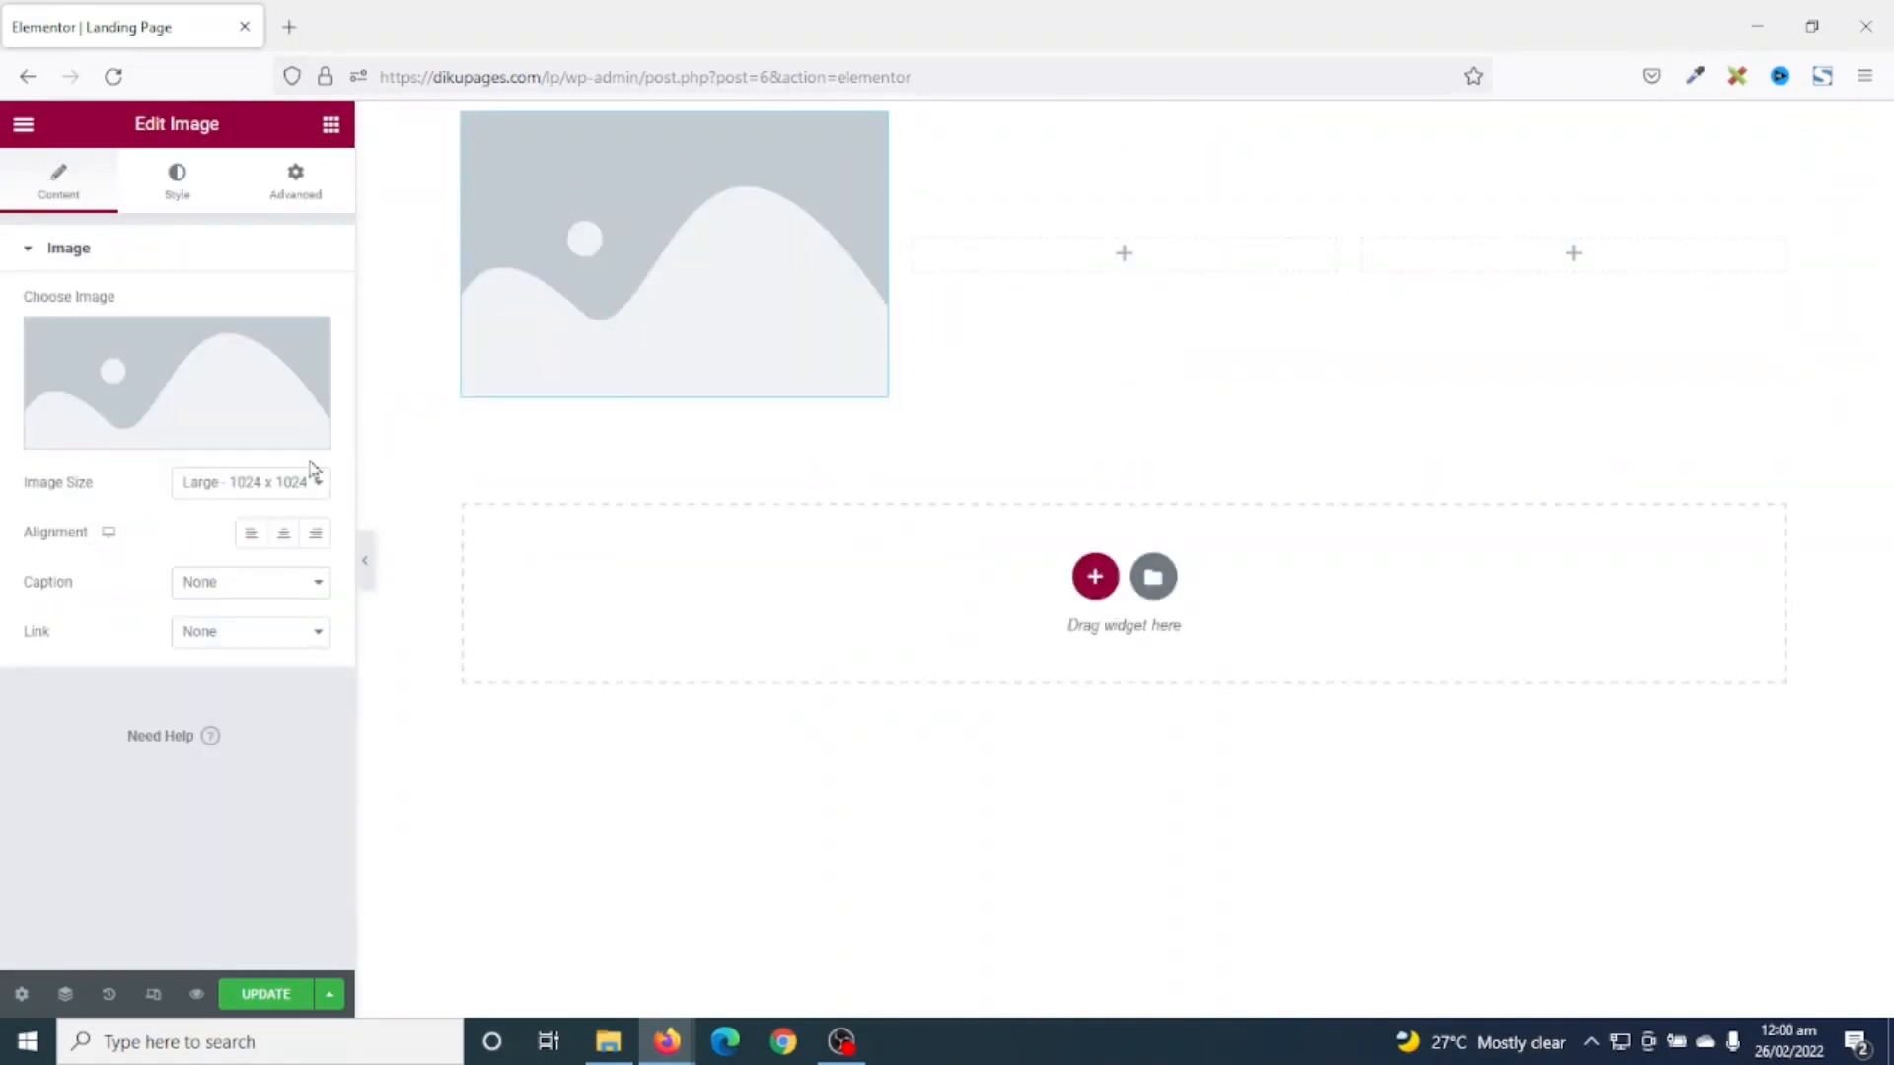
click(197, 408)
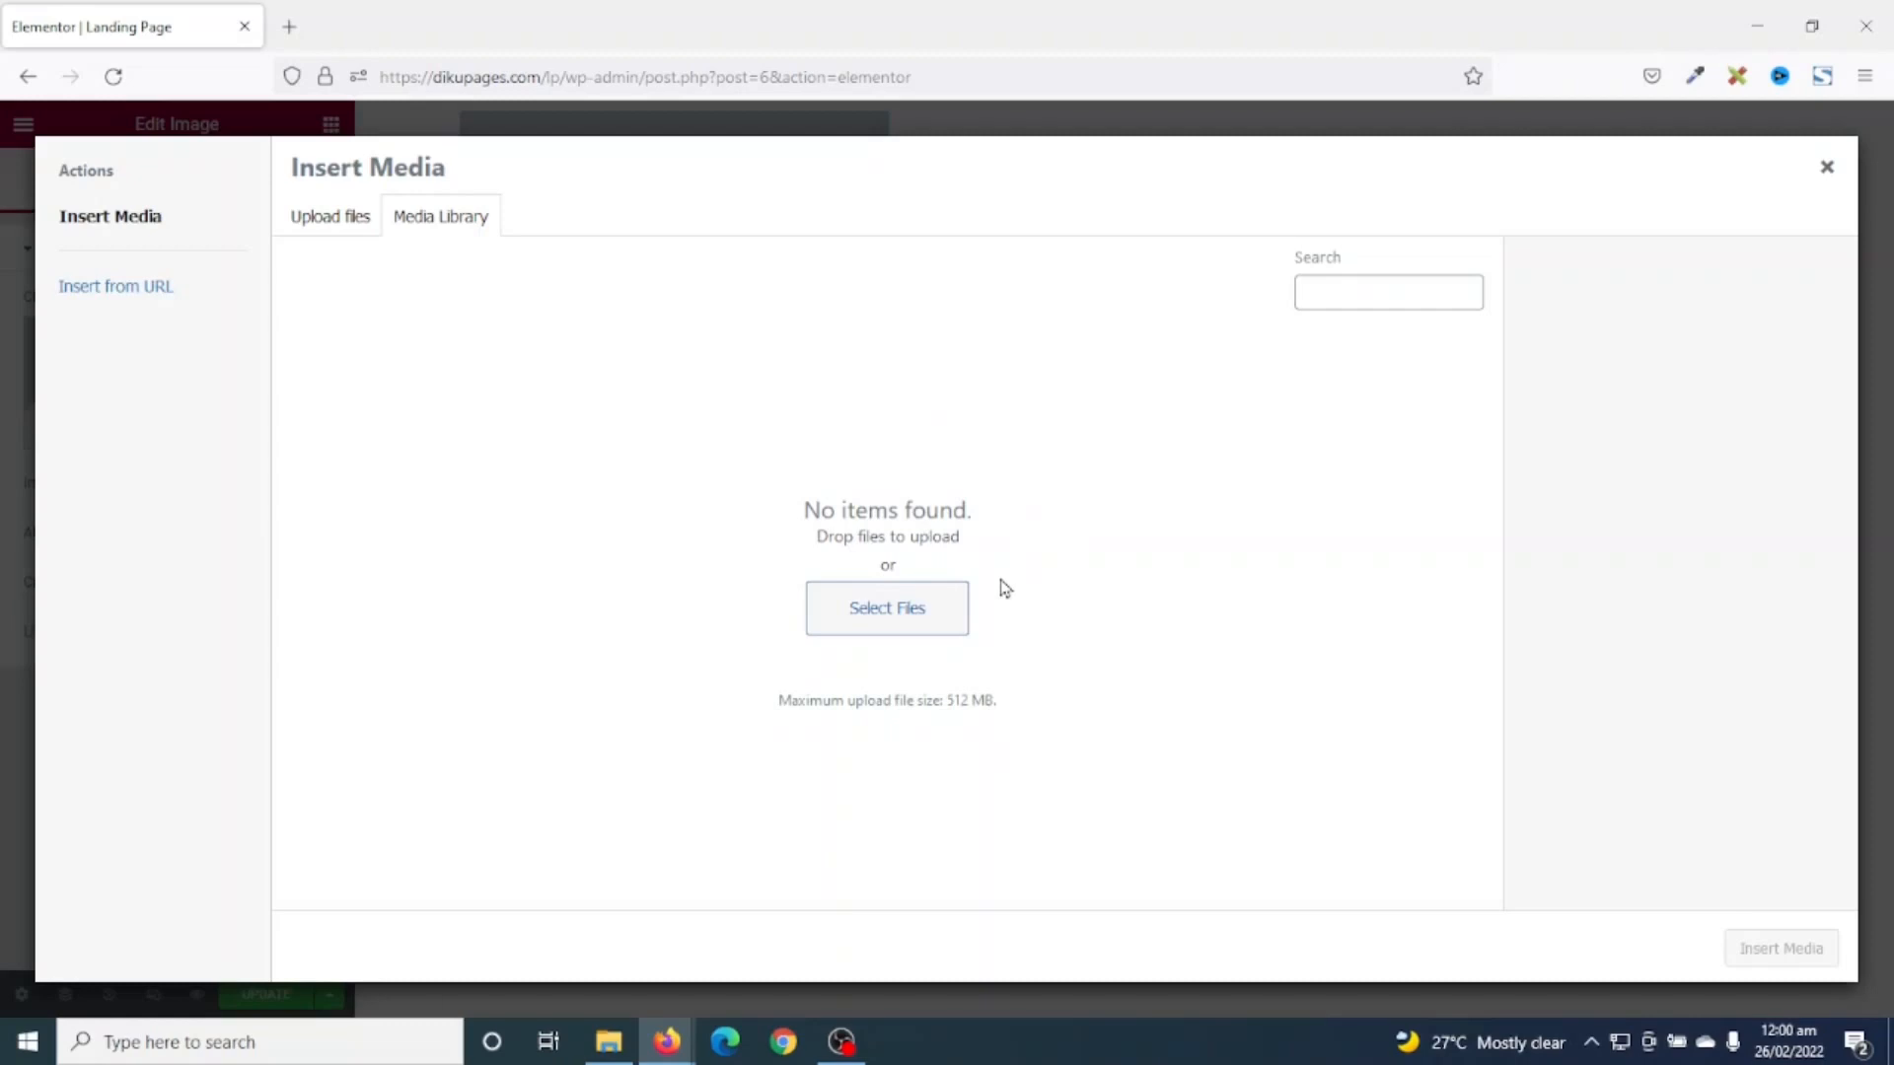
- Upload all files from the product launch folder except colours, and insert logo-black into the Image widget
key(alt+Tab)
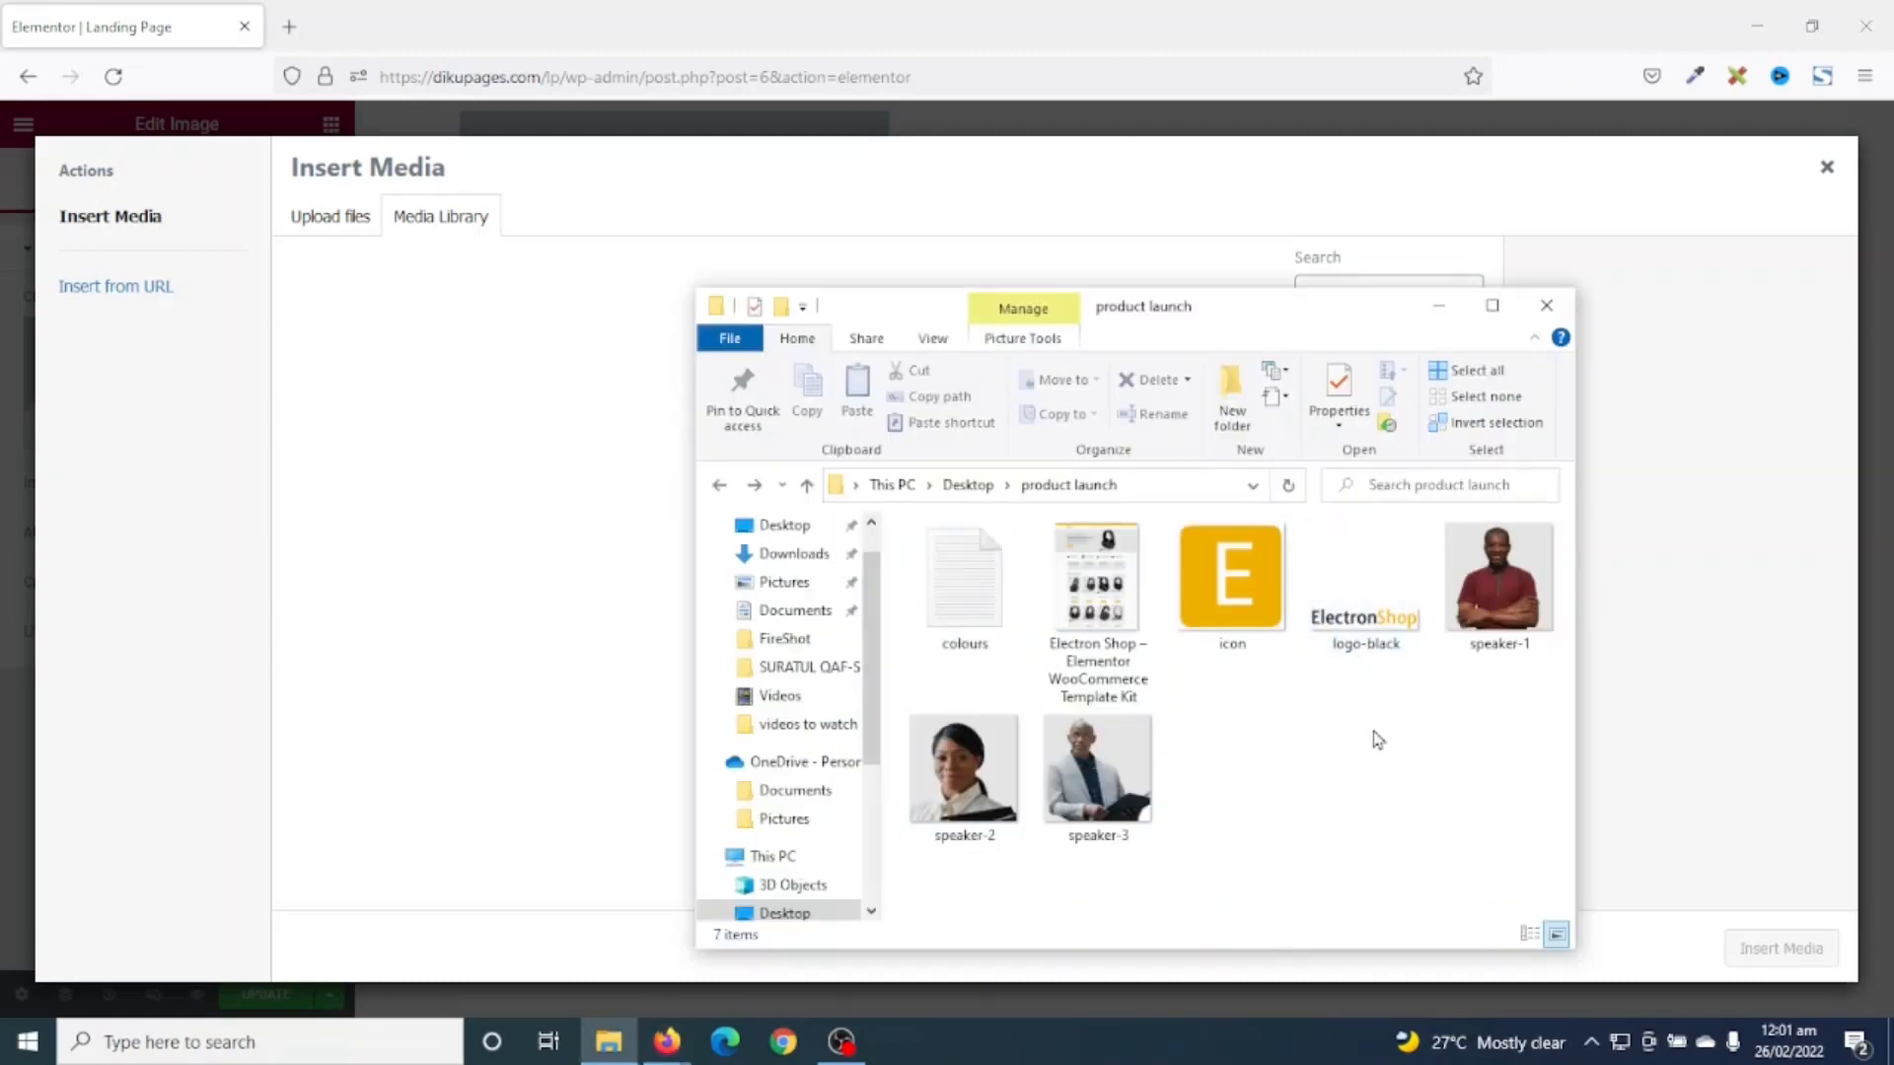
key(ctrl+a)
ctrl+click(965, 596)
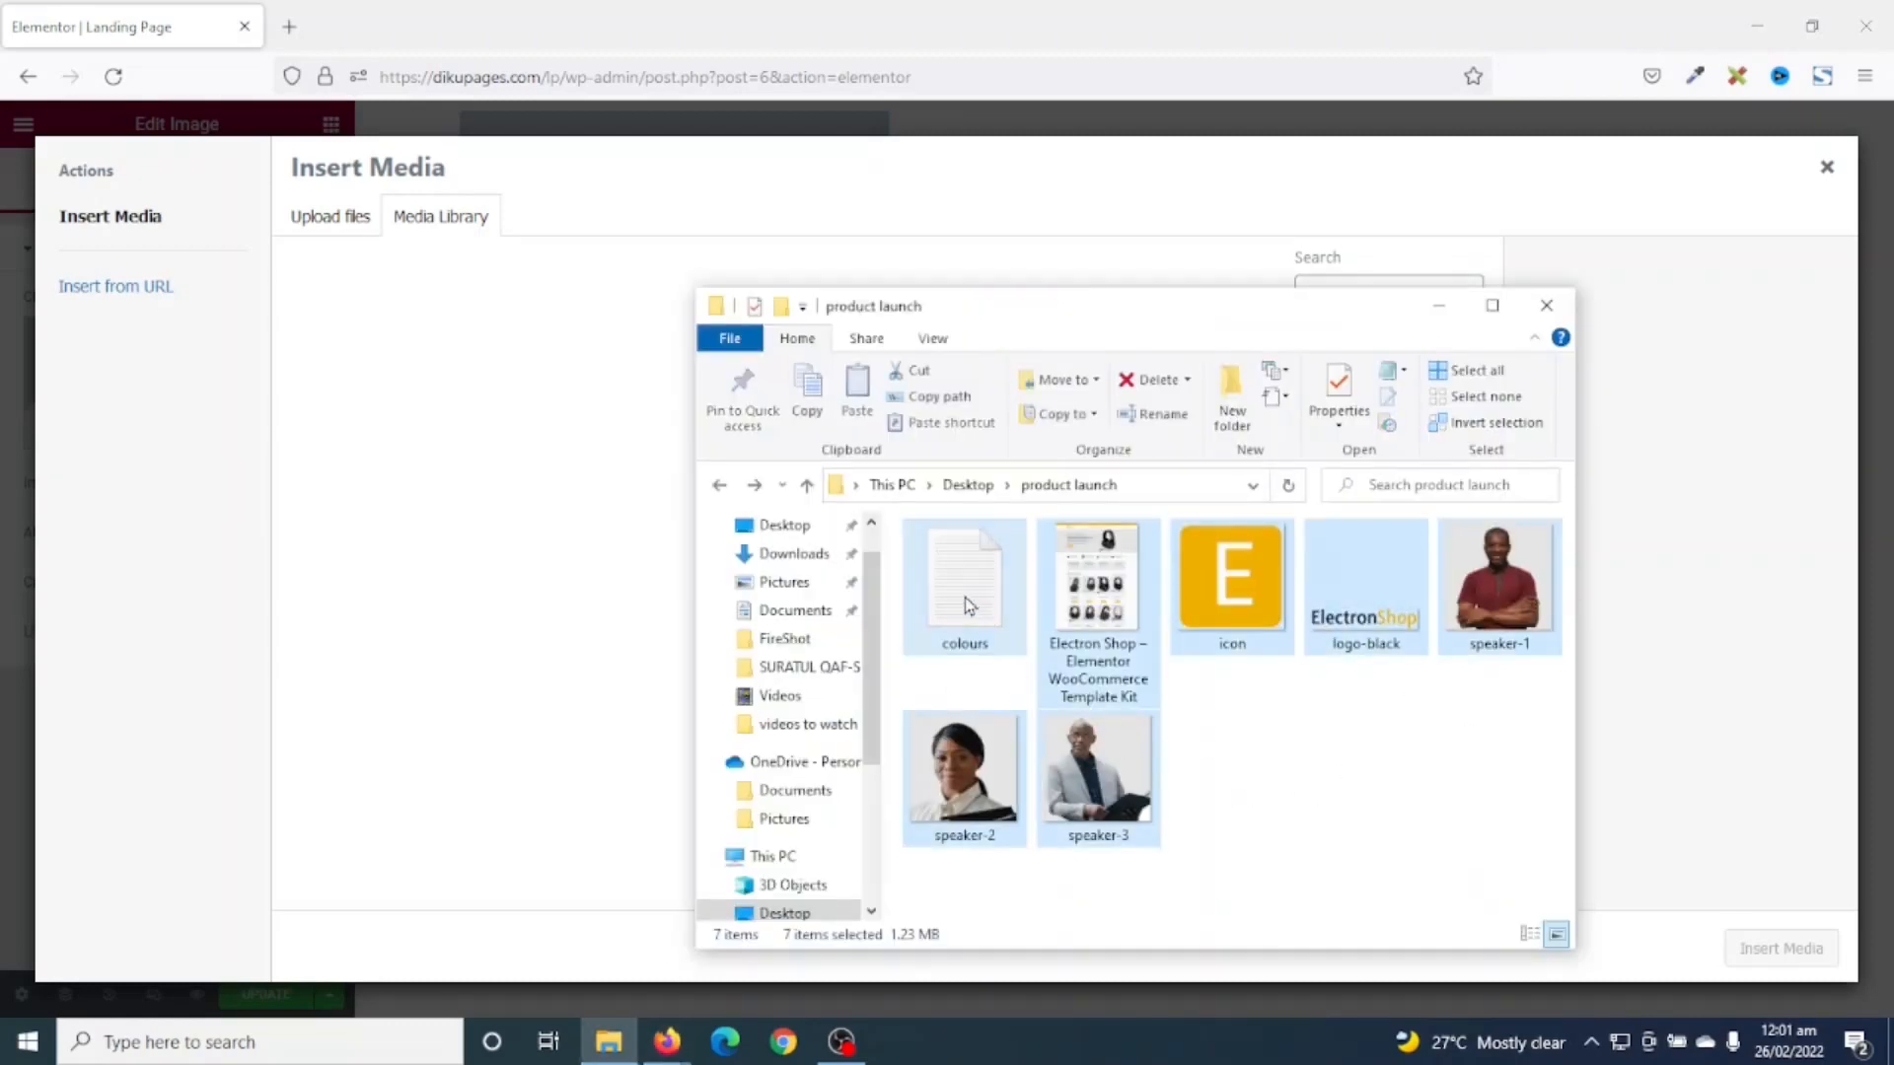
drag(1125, 616, 418, 531)
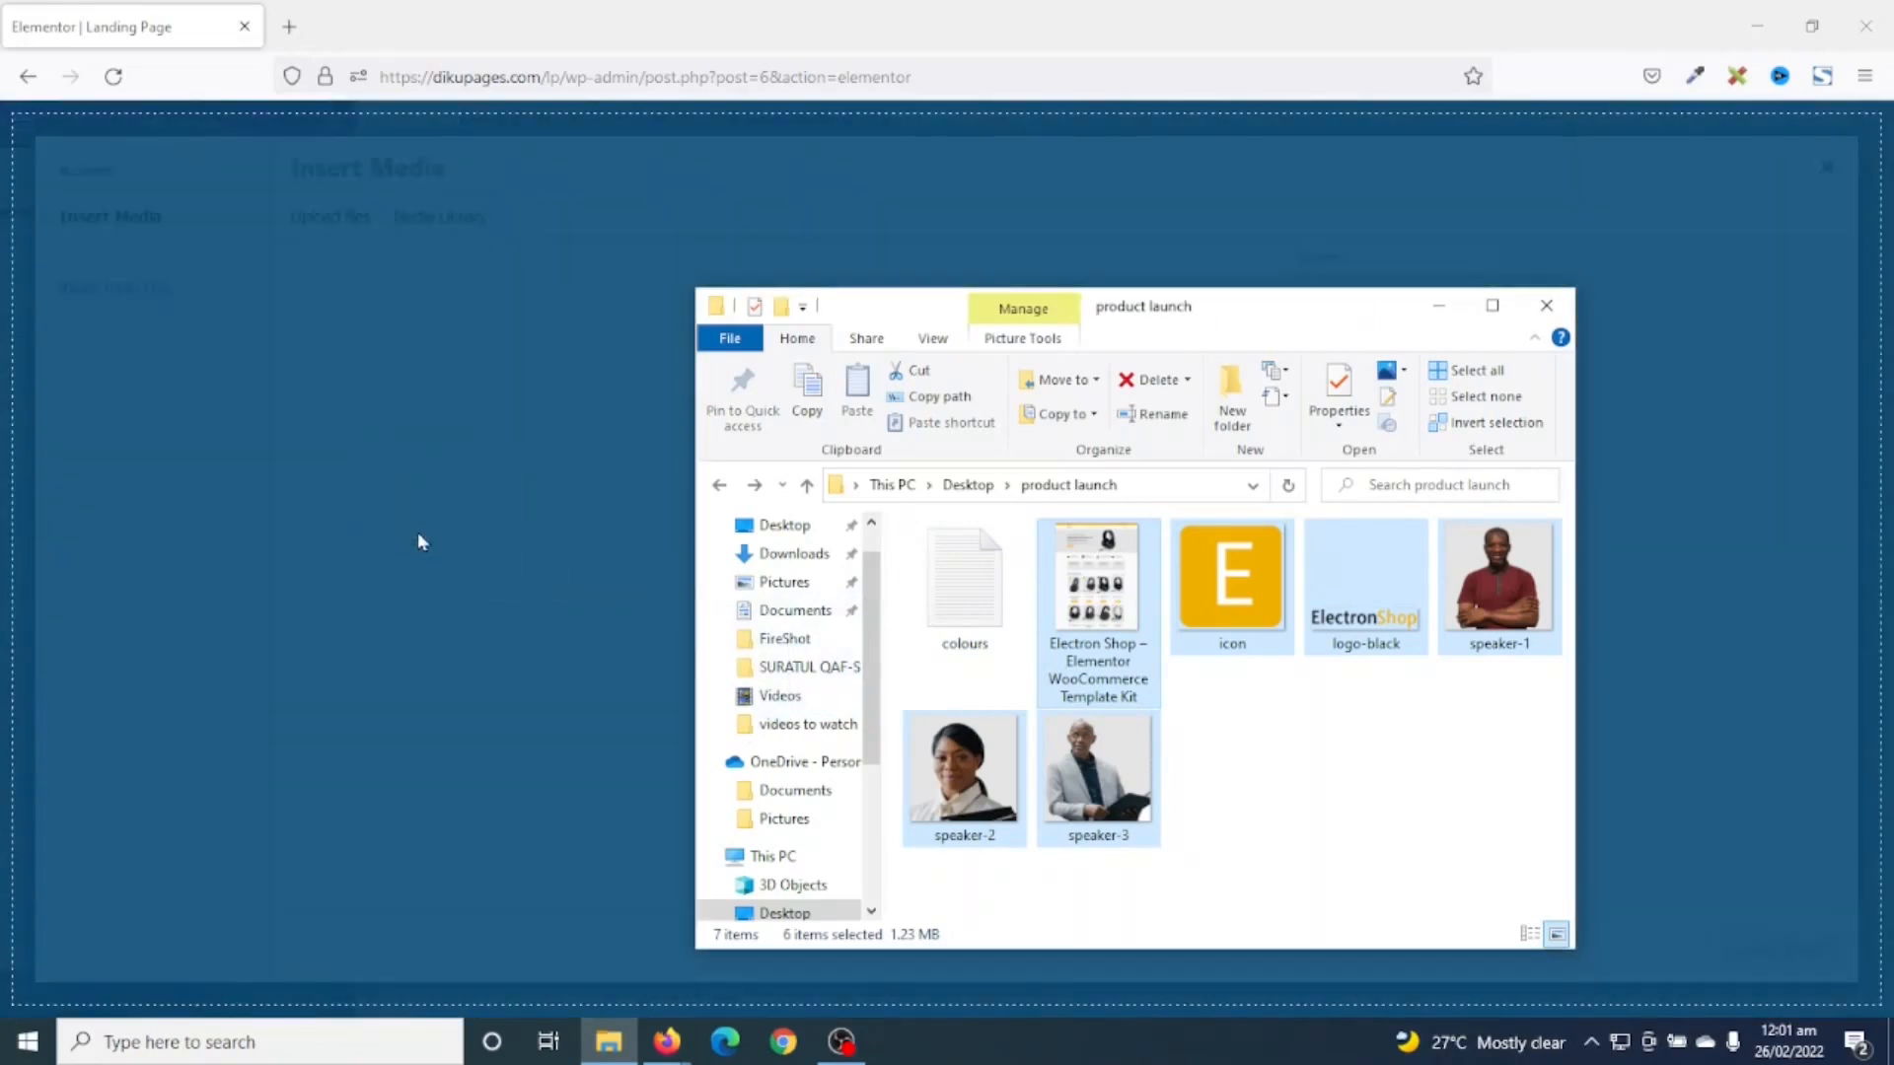
click(1439, 306)
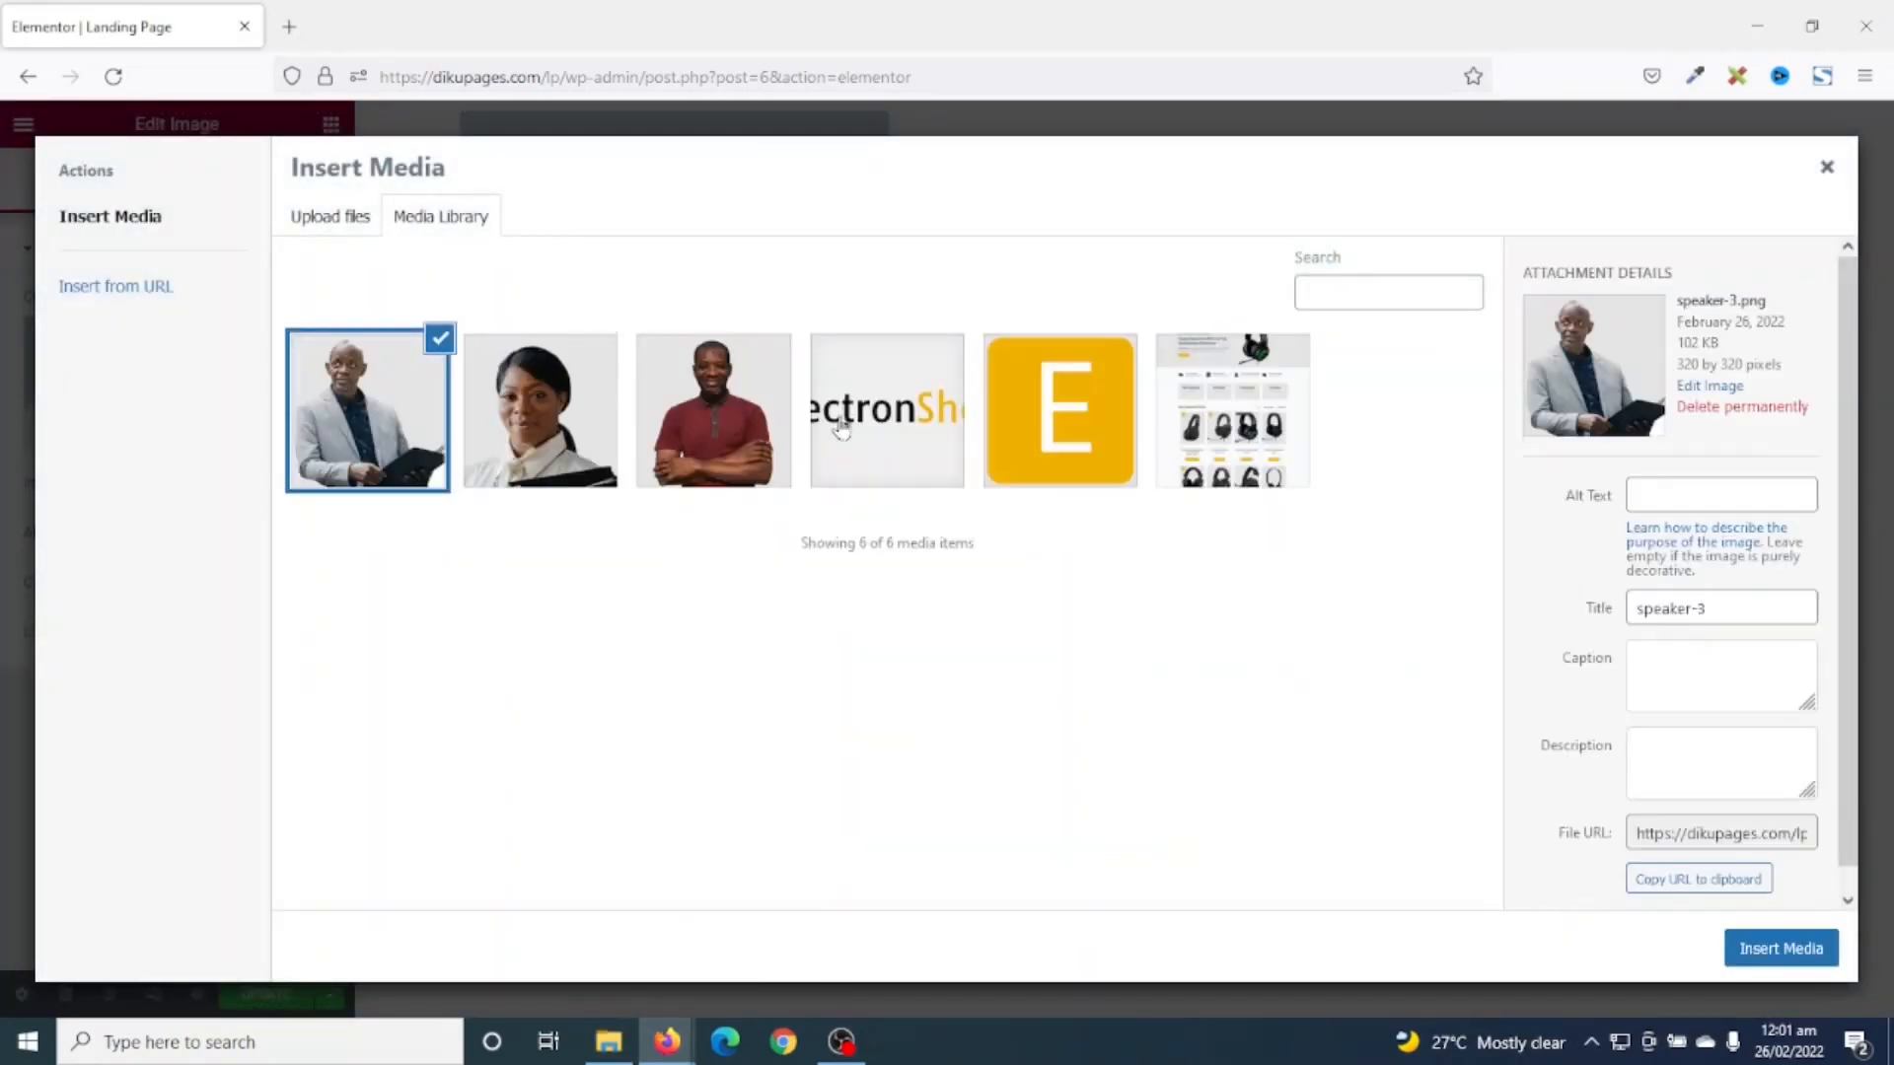
click(897, 431)
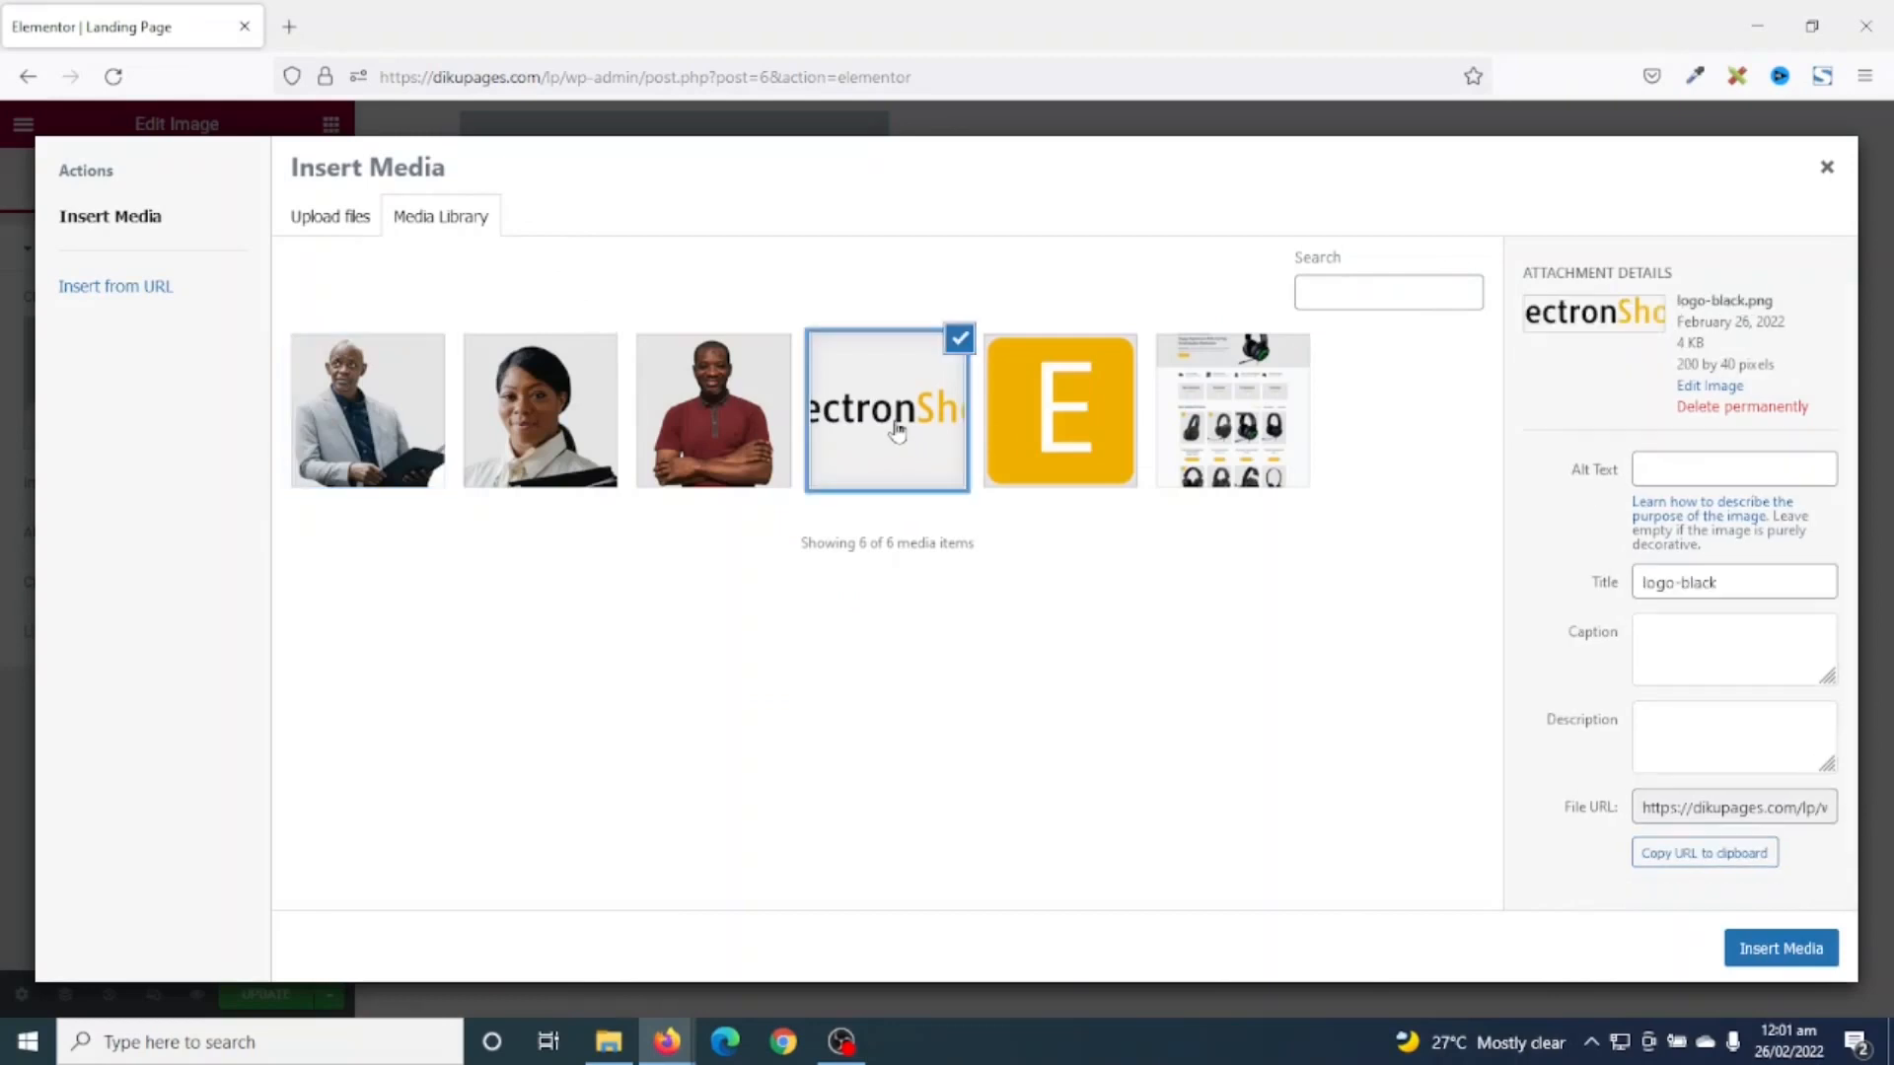
click(1775, 958)
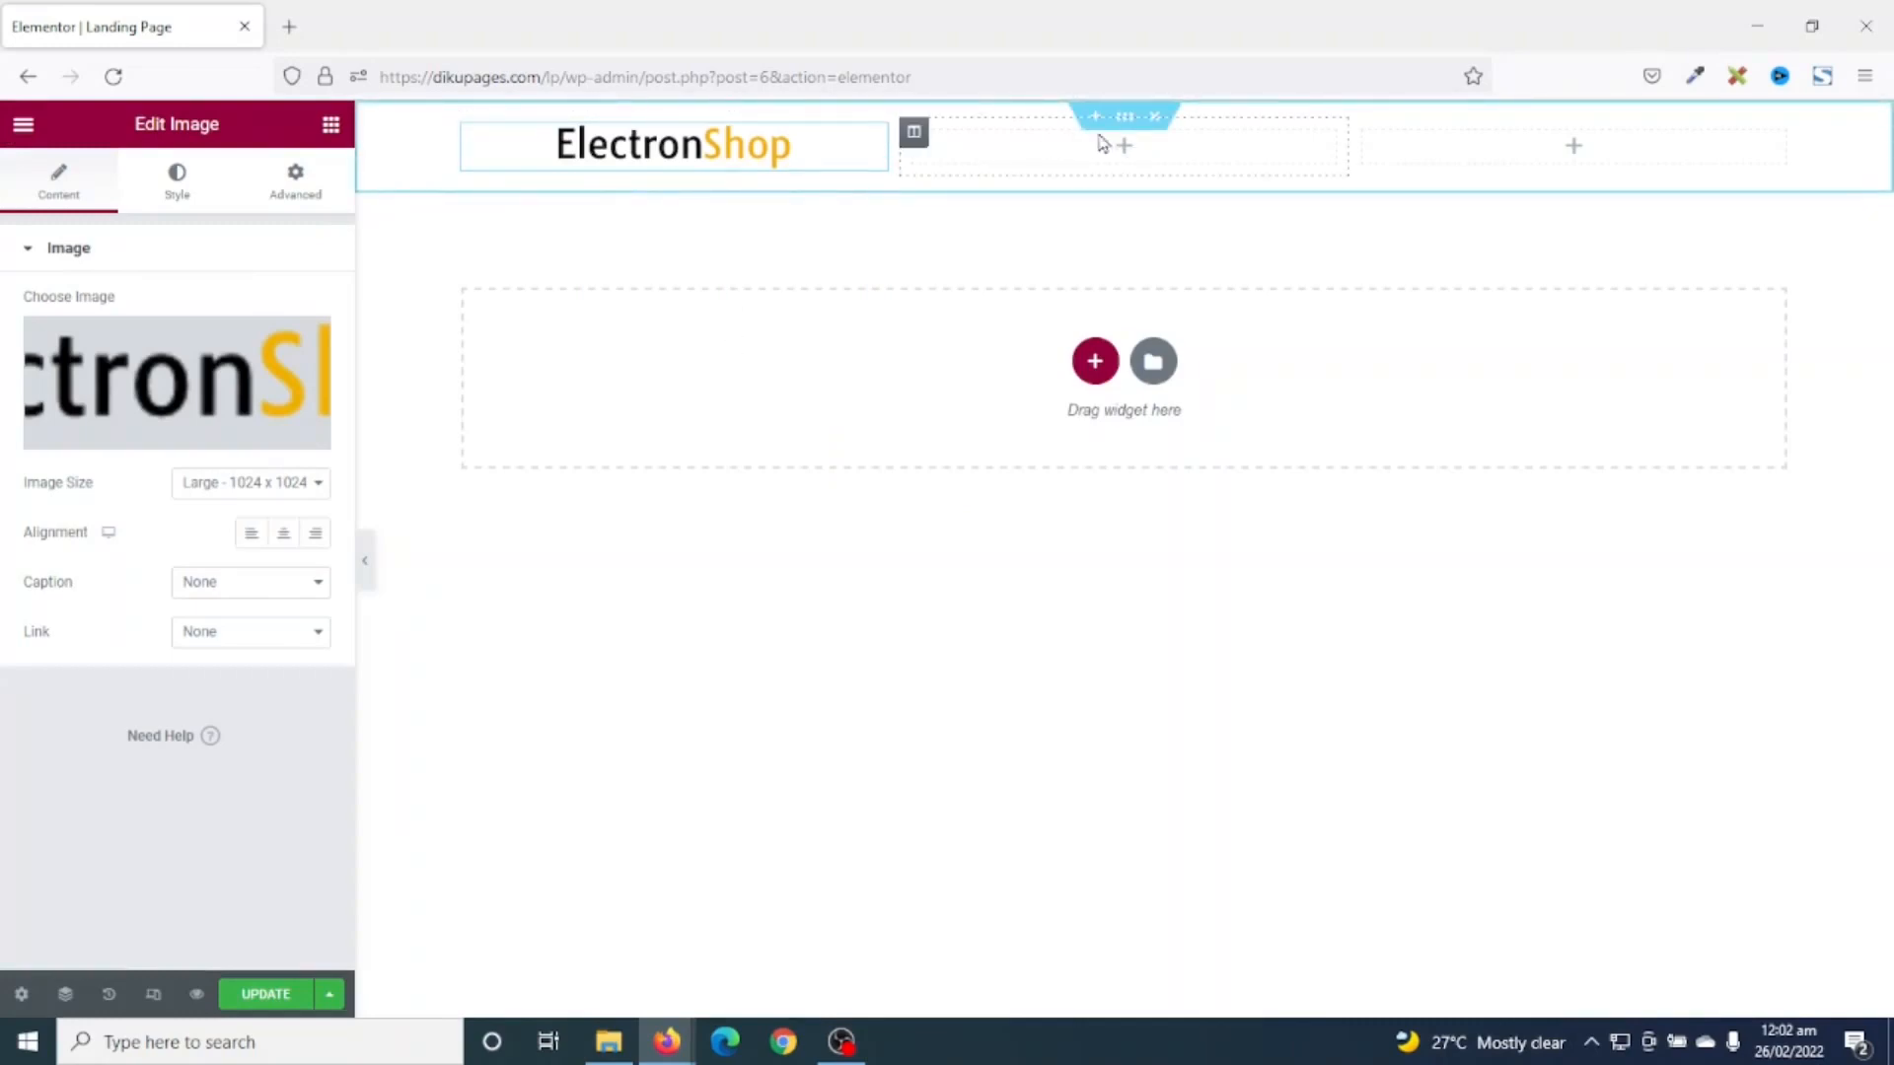
- Find the Icon List widget with the search term "list" and place it in the section's middle column
click(331, 127)
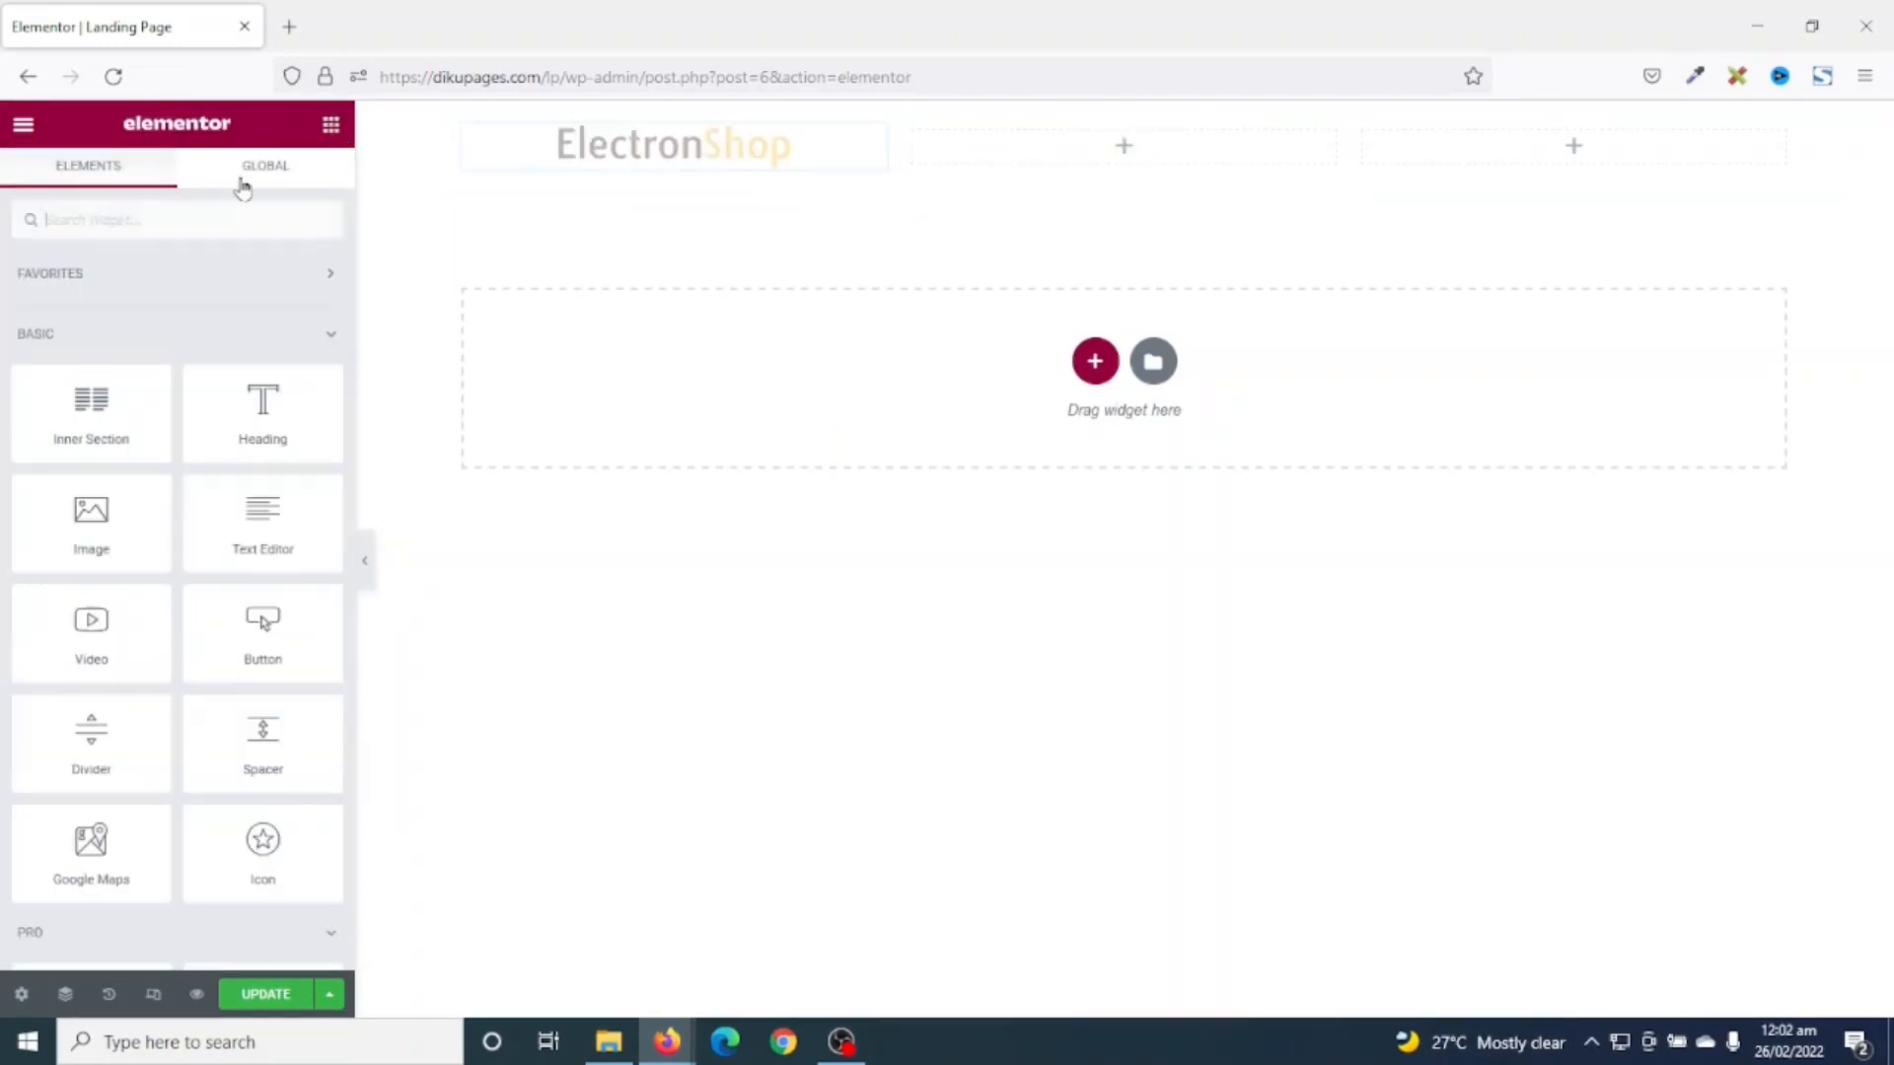
click(145, 235)
text(list)
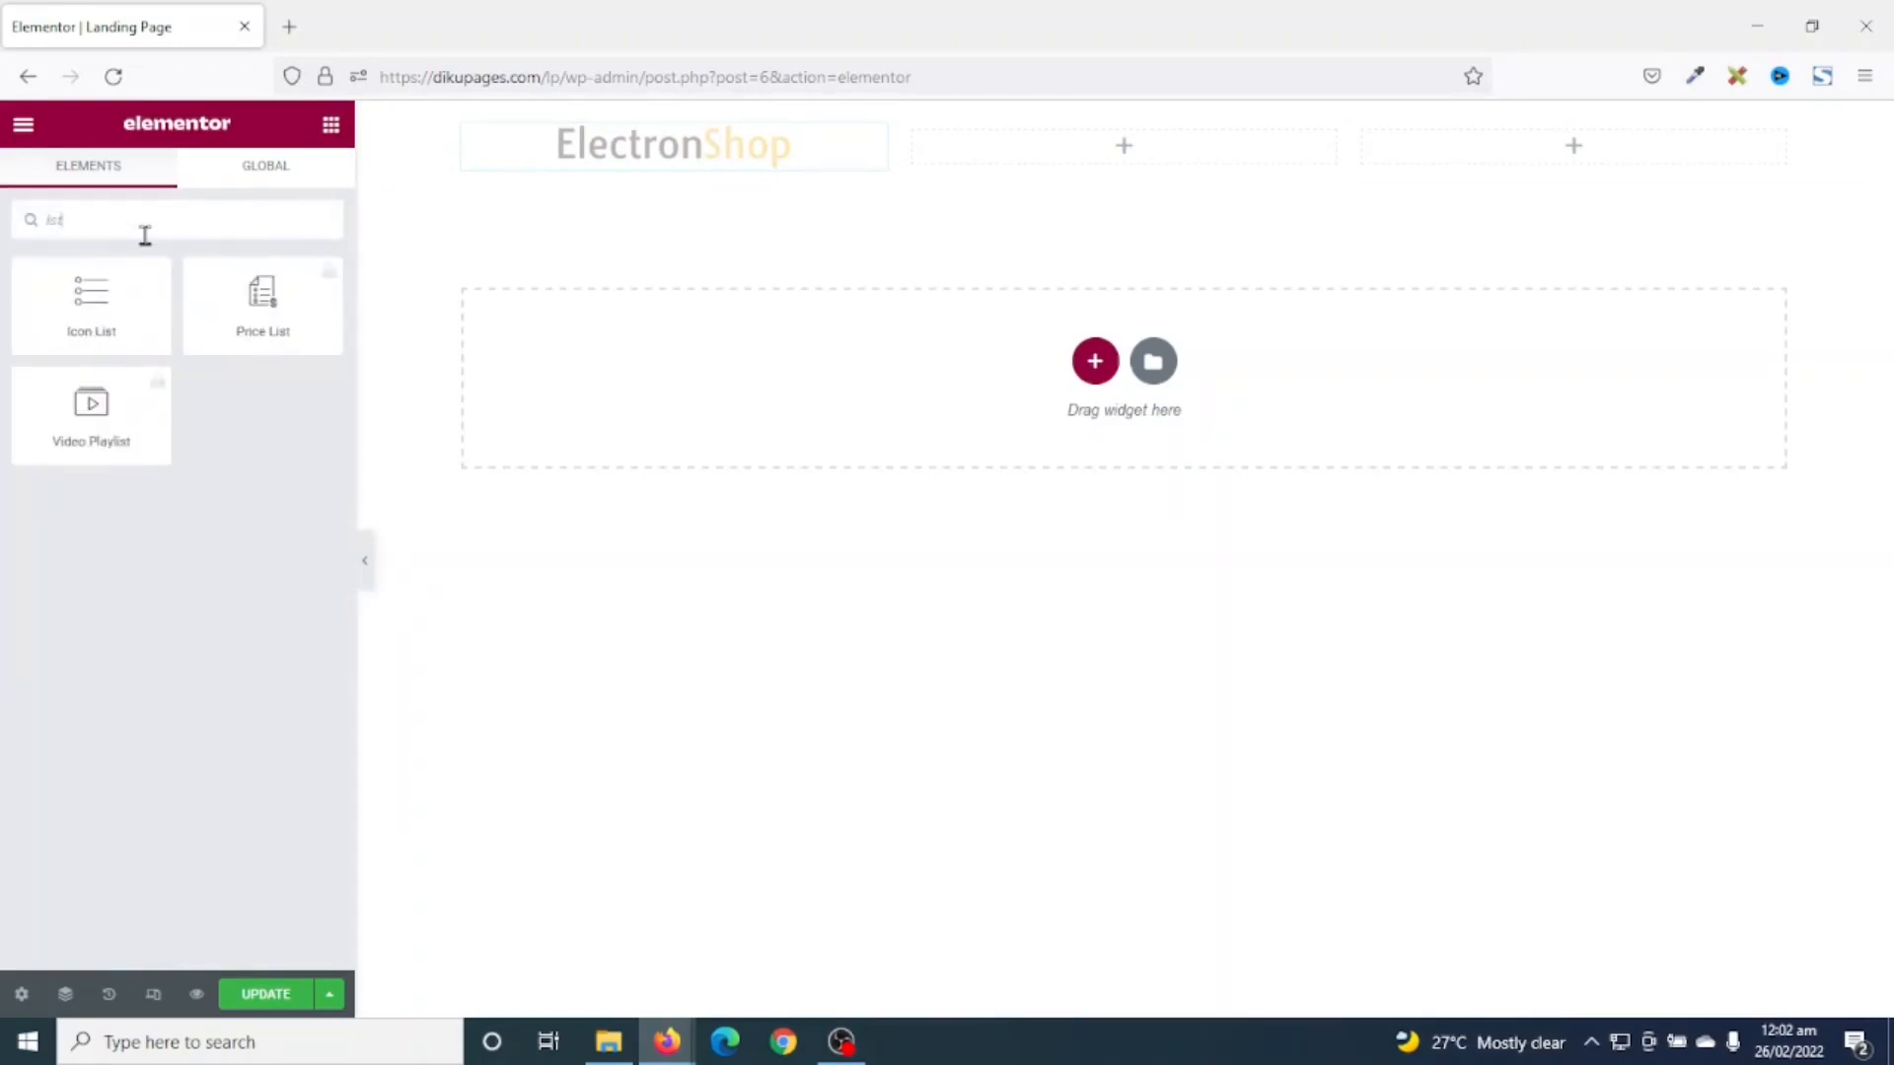
drag(96, 296, 1113, 154)
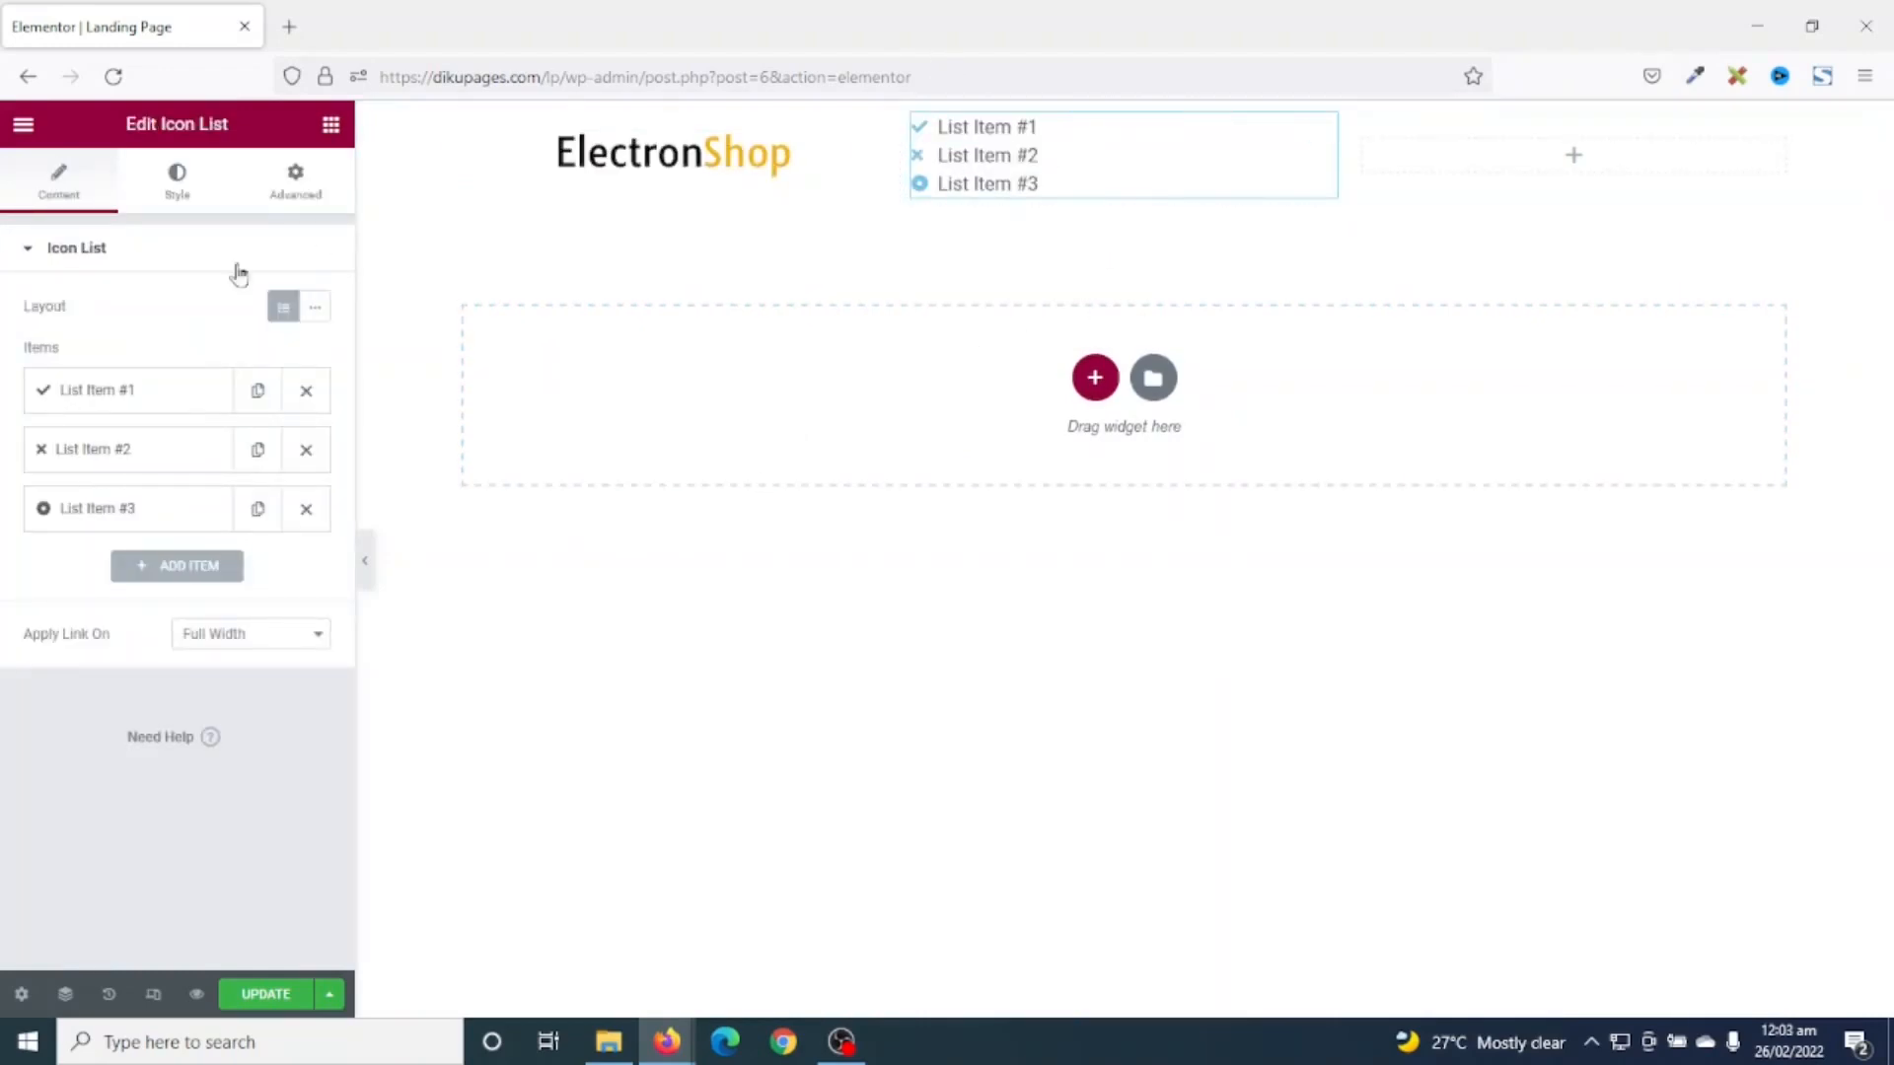
- Set the icon list's layout to inline and remove List Item #3 and List Item #2
click(315, 311)
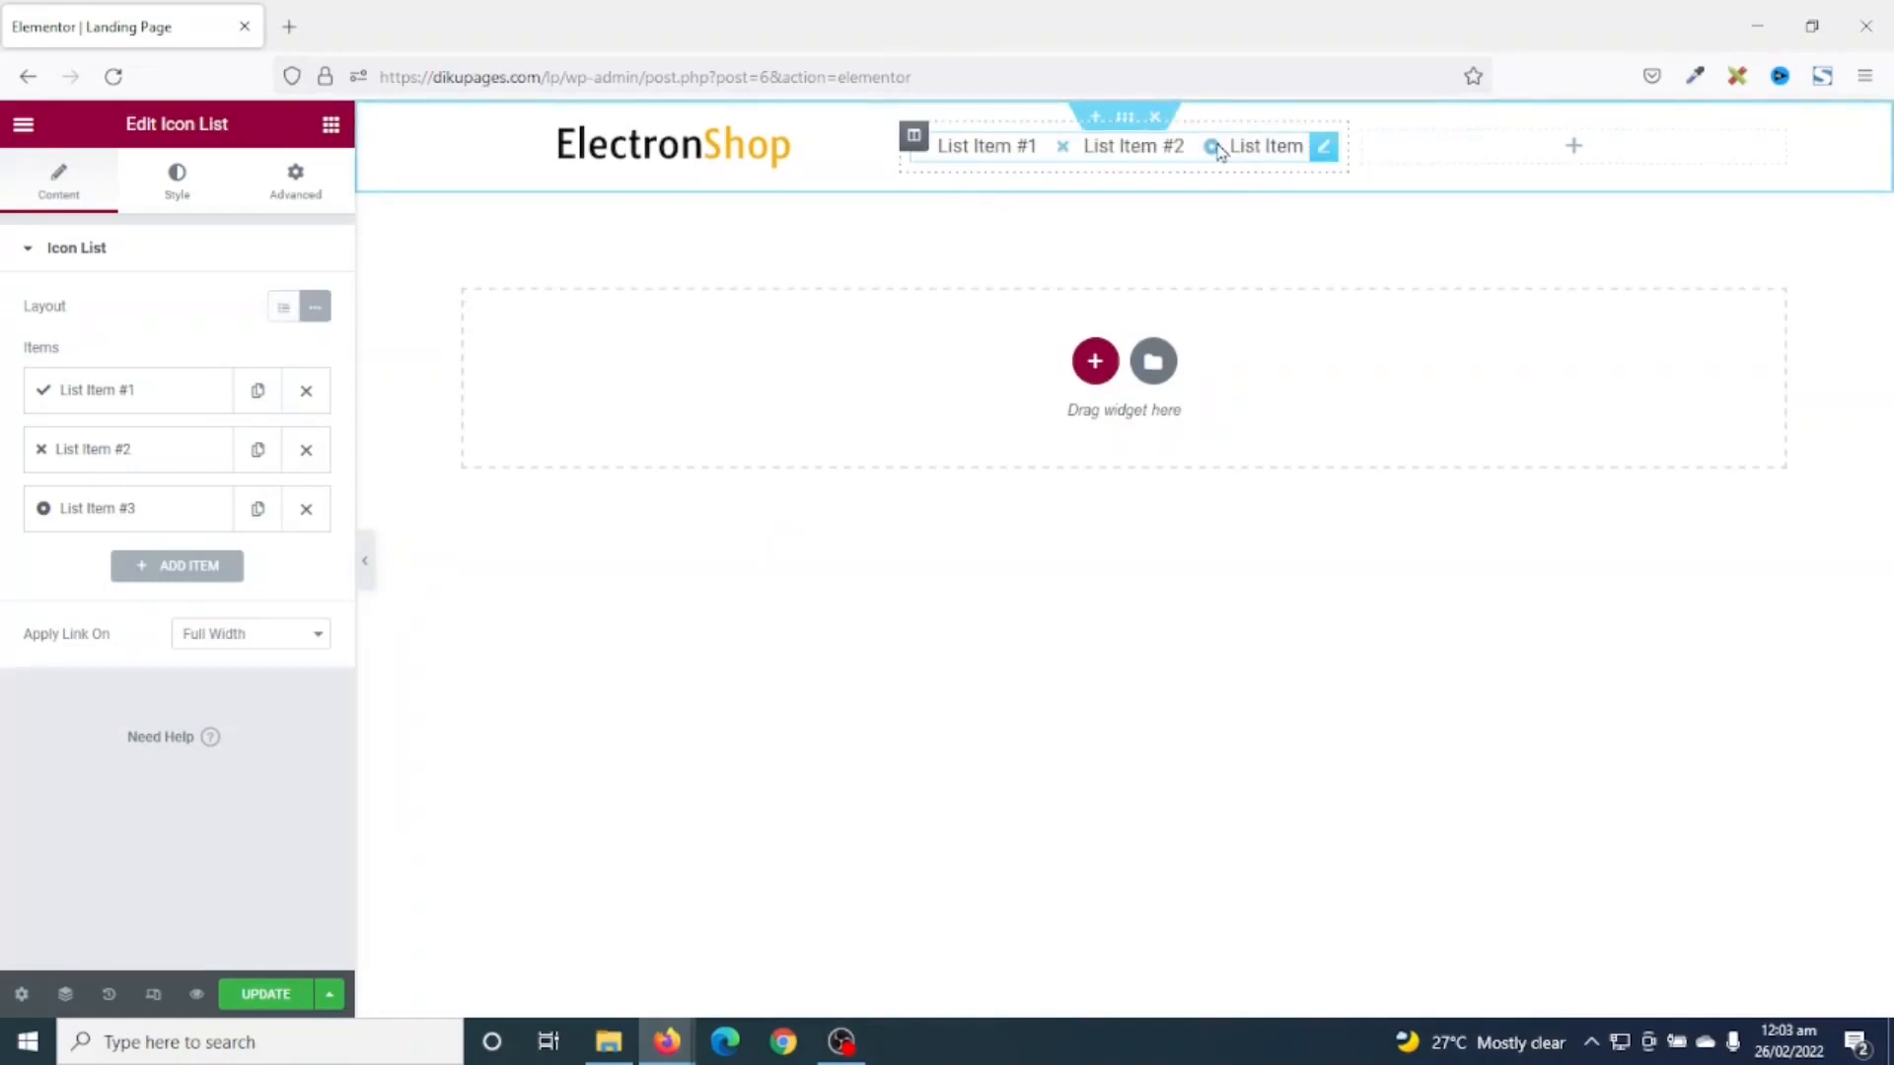
click(306, 509)
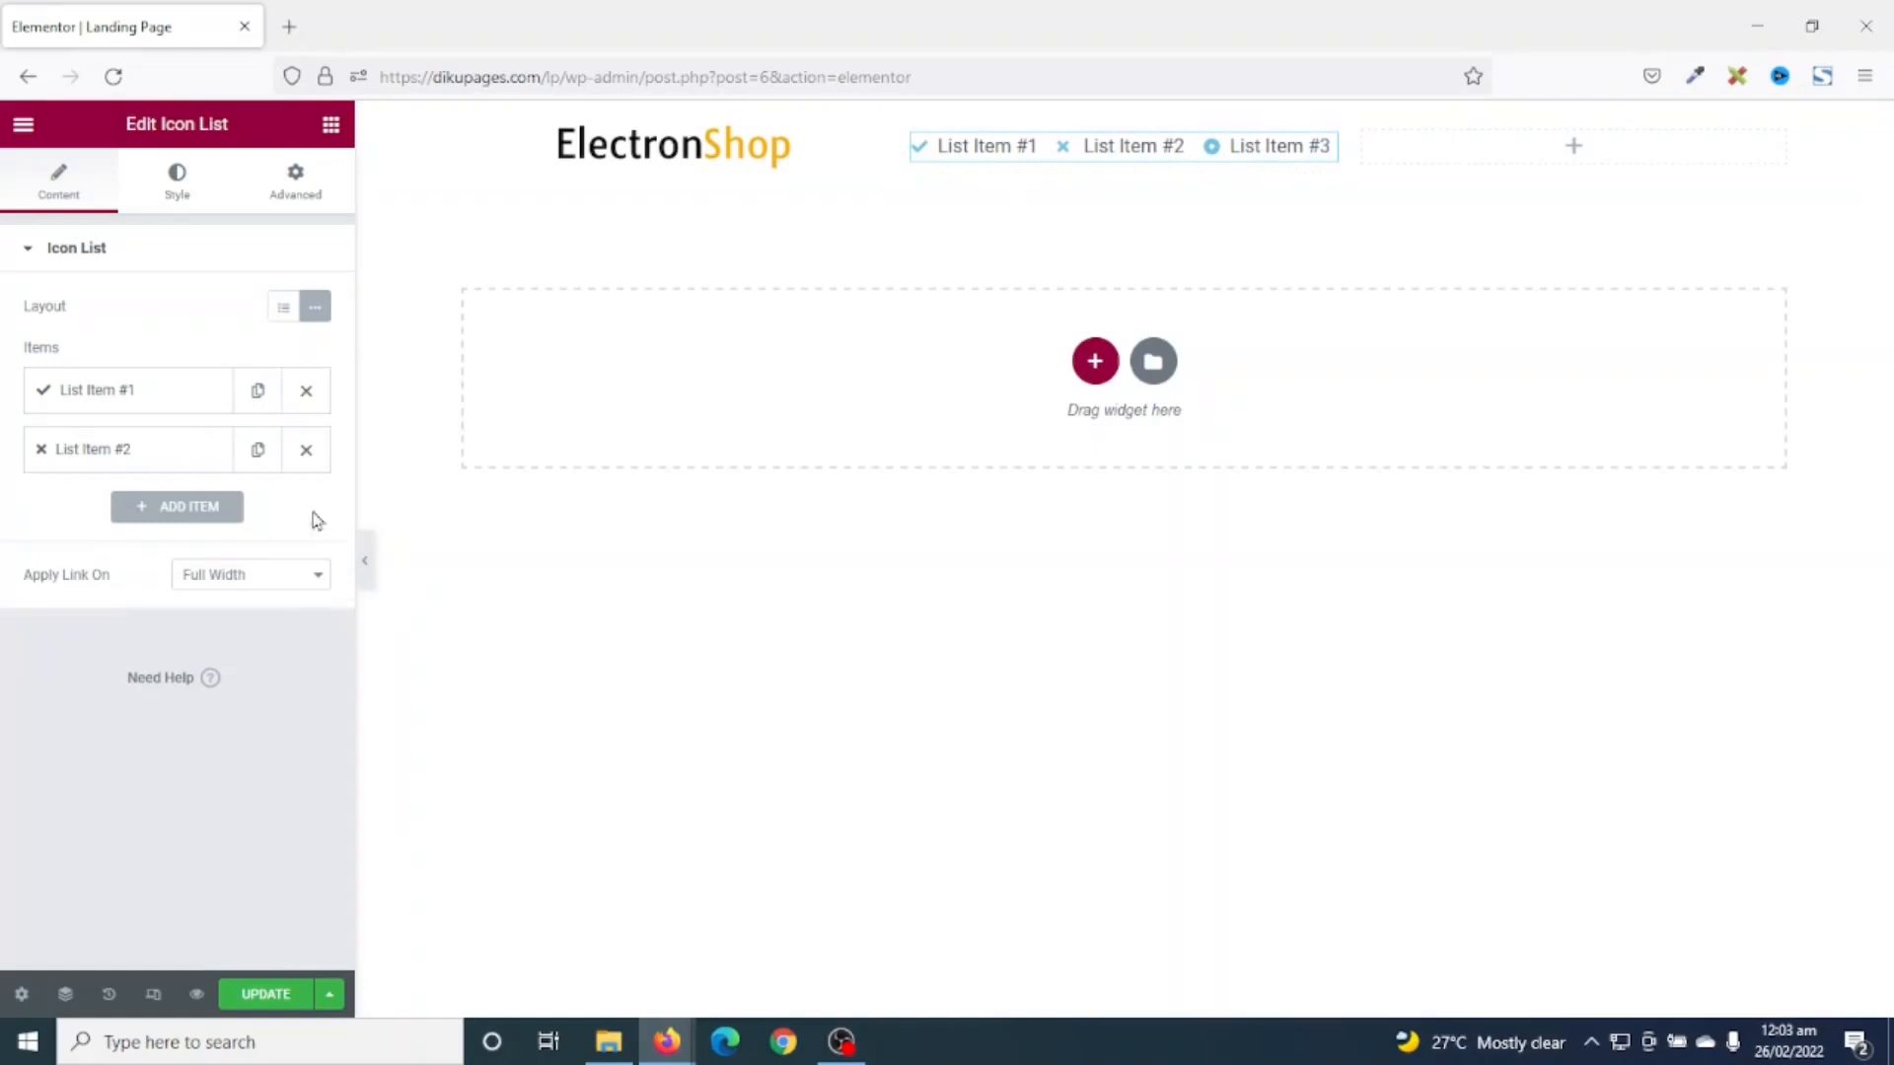
click(305, 453)
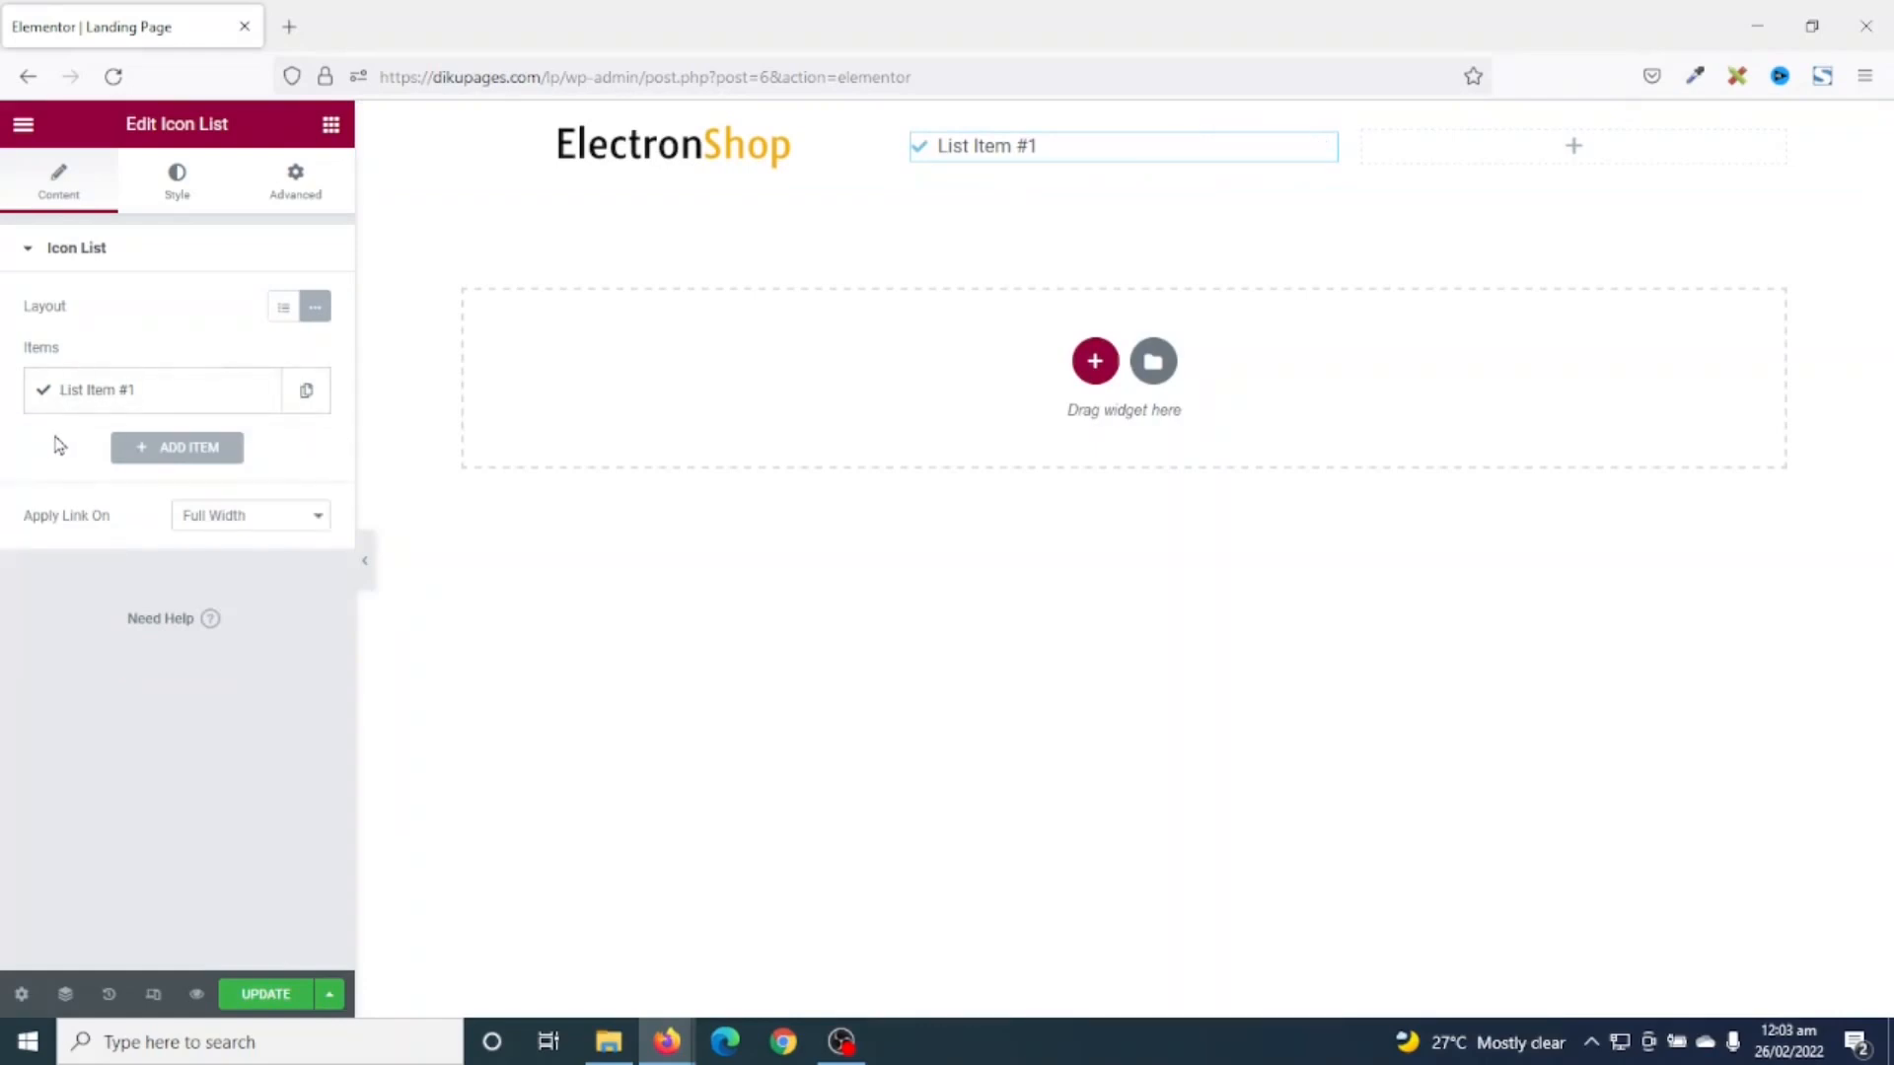
- Remove the check icon from List Item #1 and duplicate the item twice to get three list entries
click(109, 390)
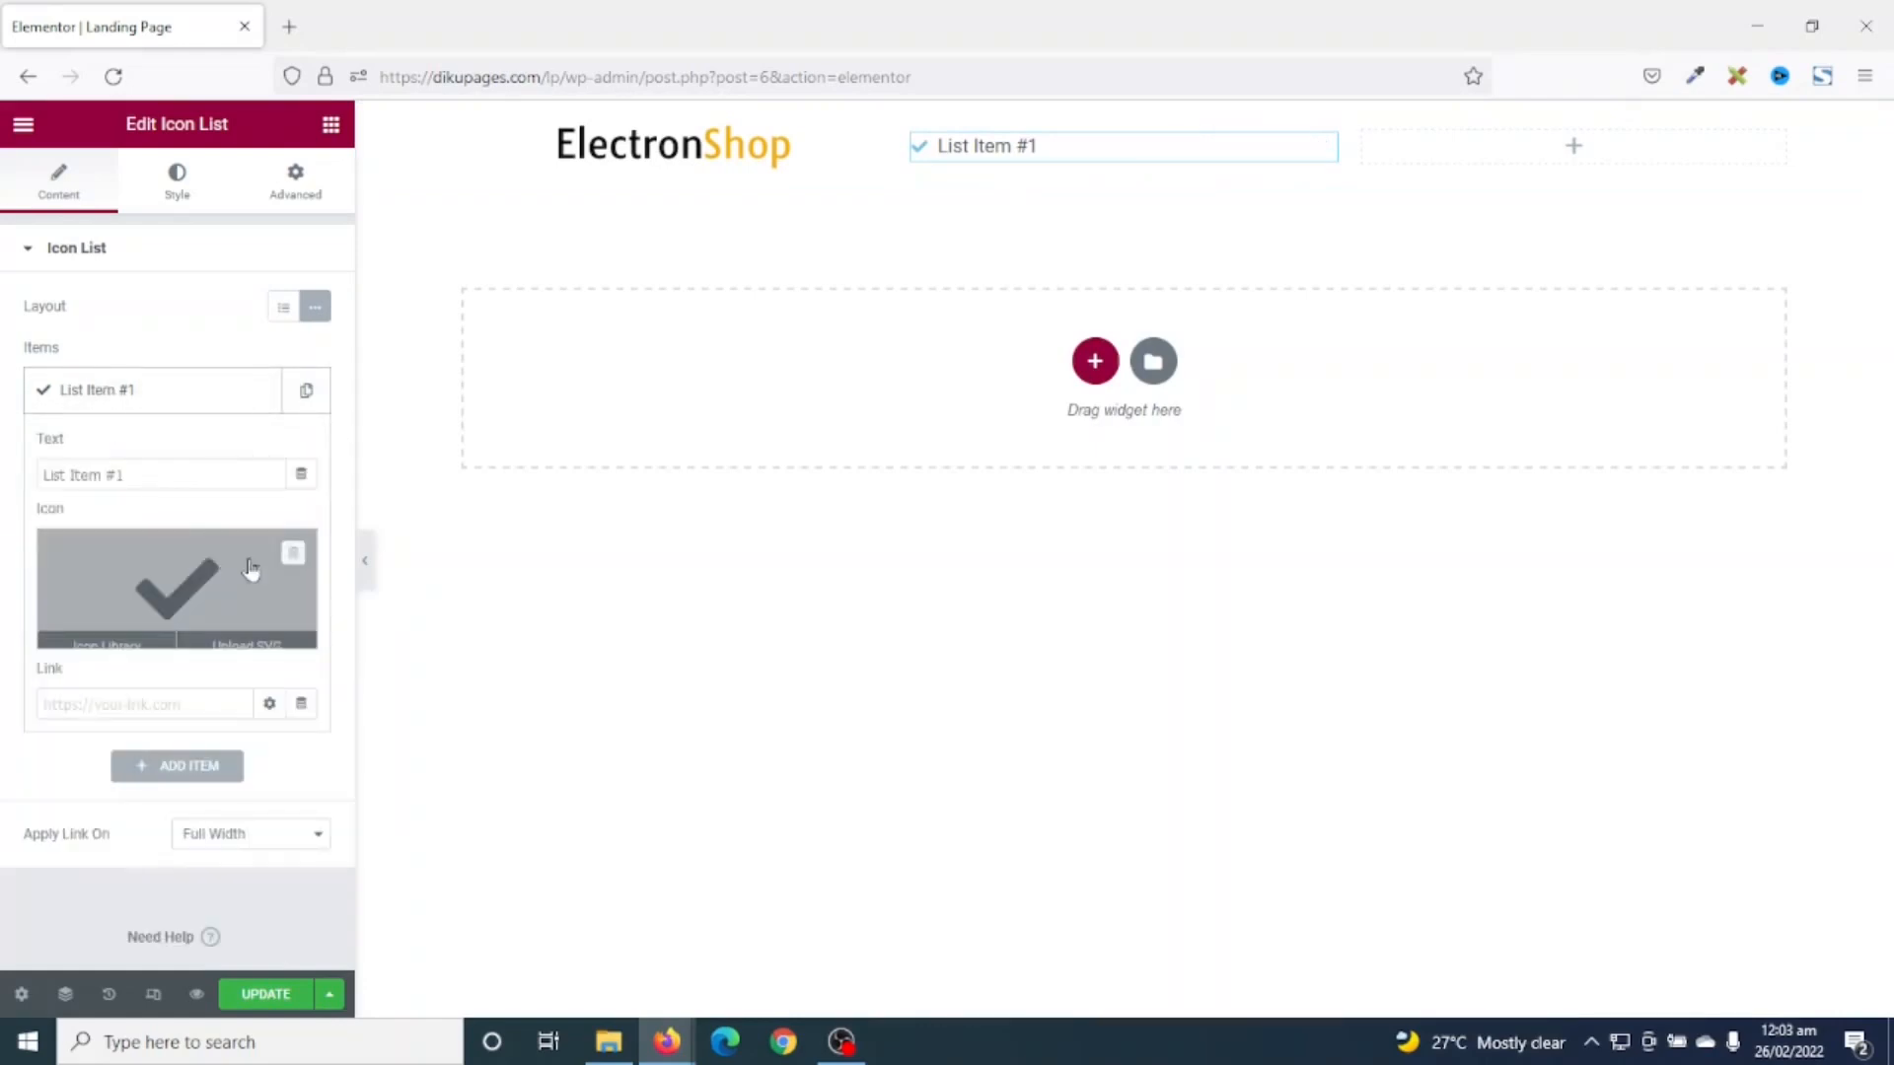
click(290, 555)
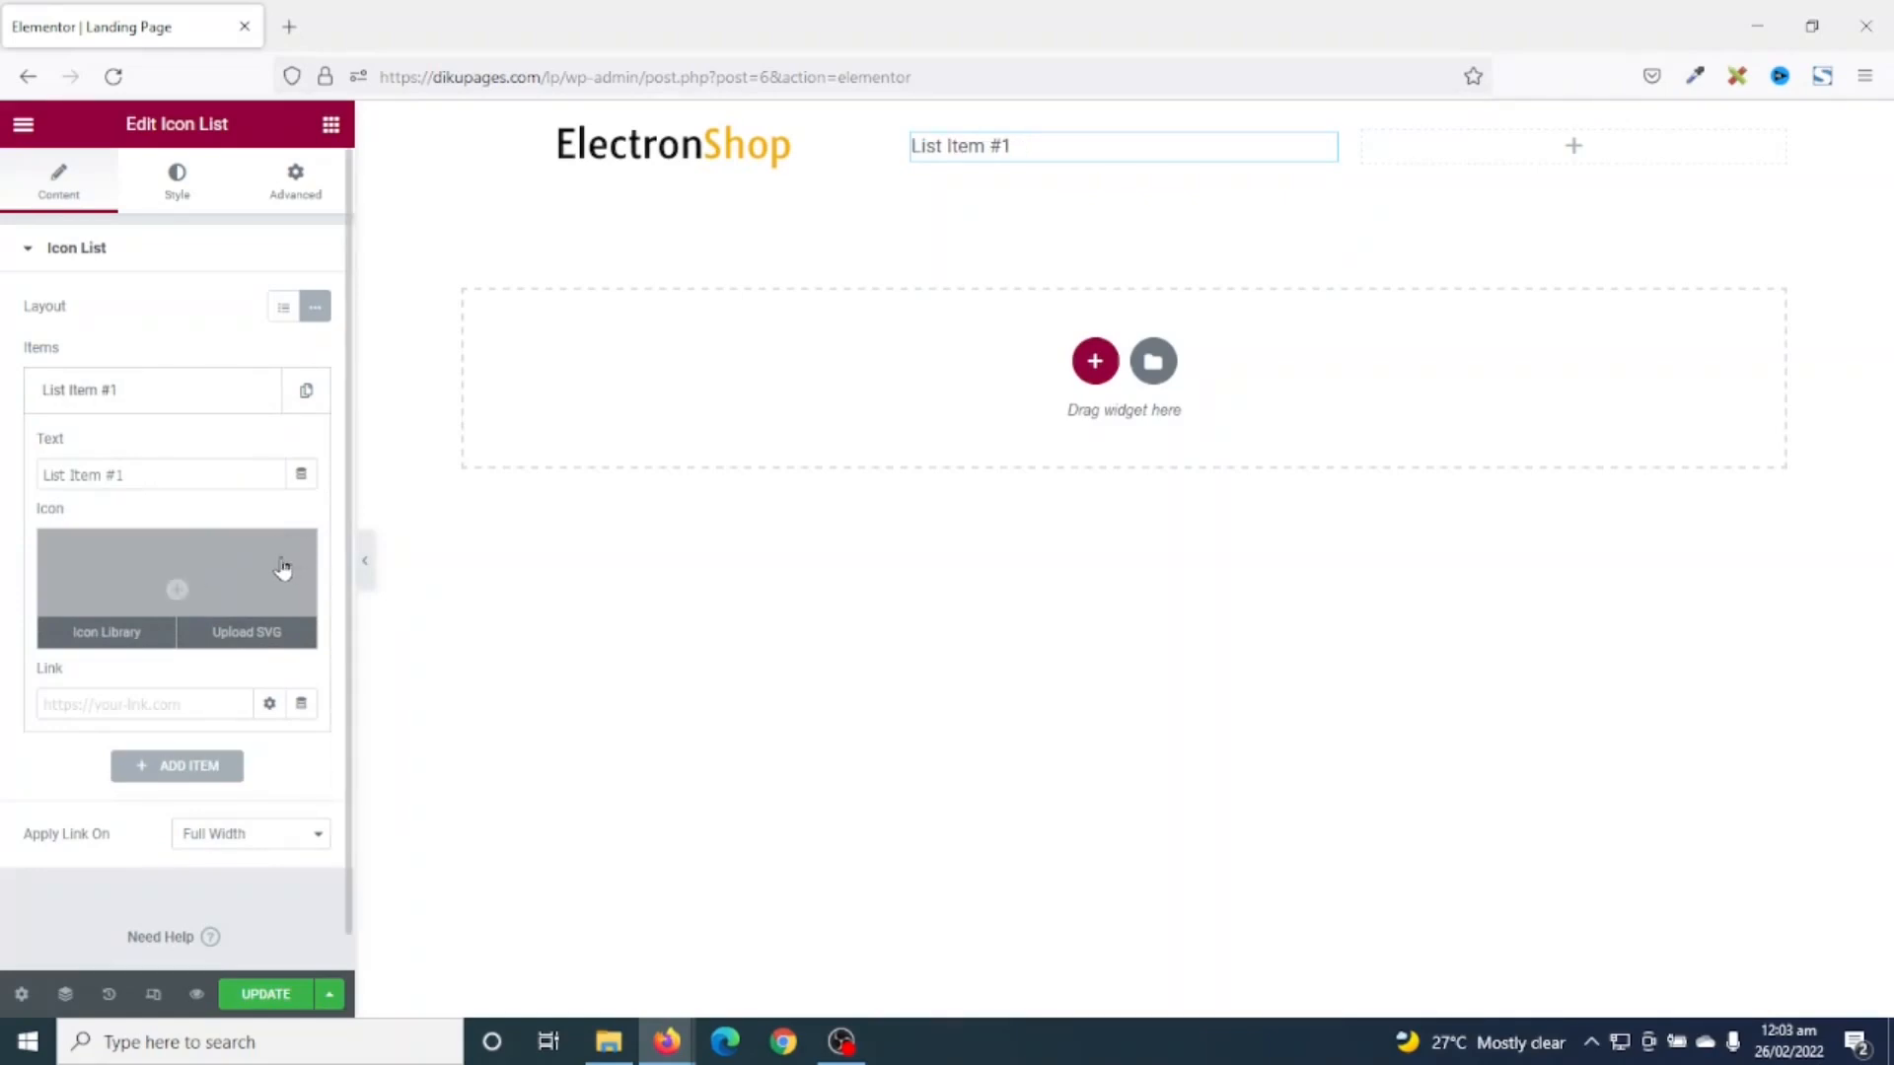
click(168, 384)
click(306, 393)
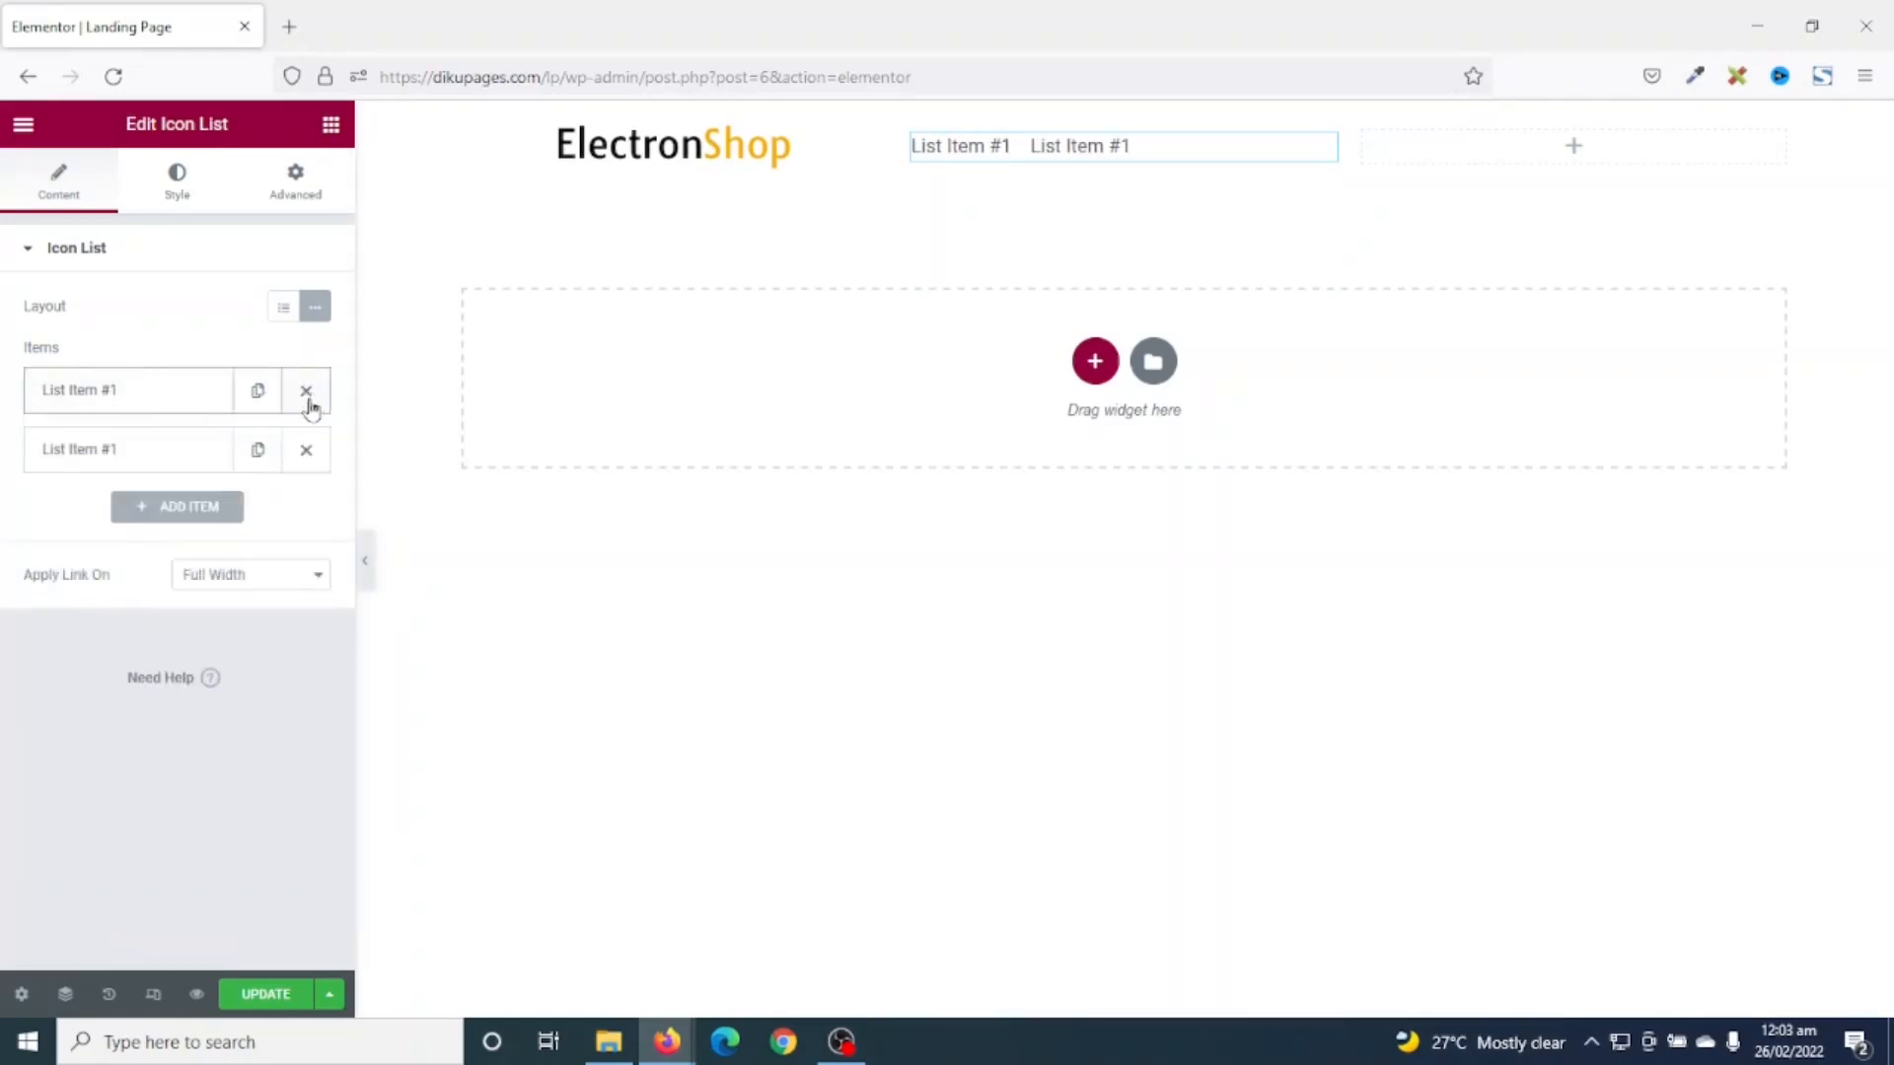
click(258, 450)
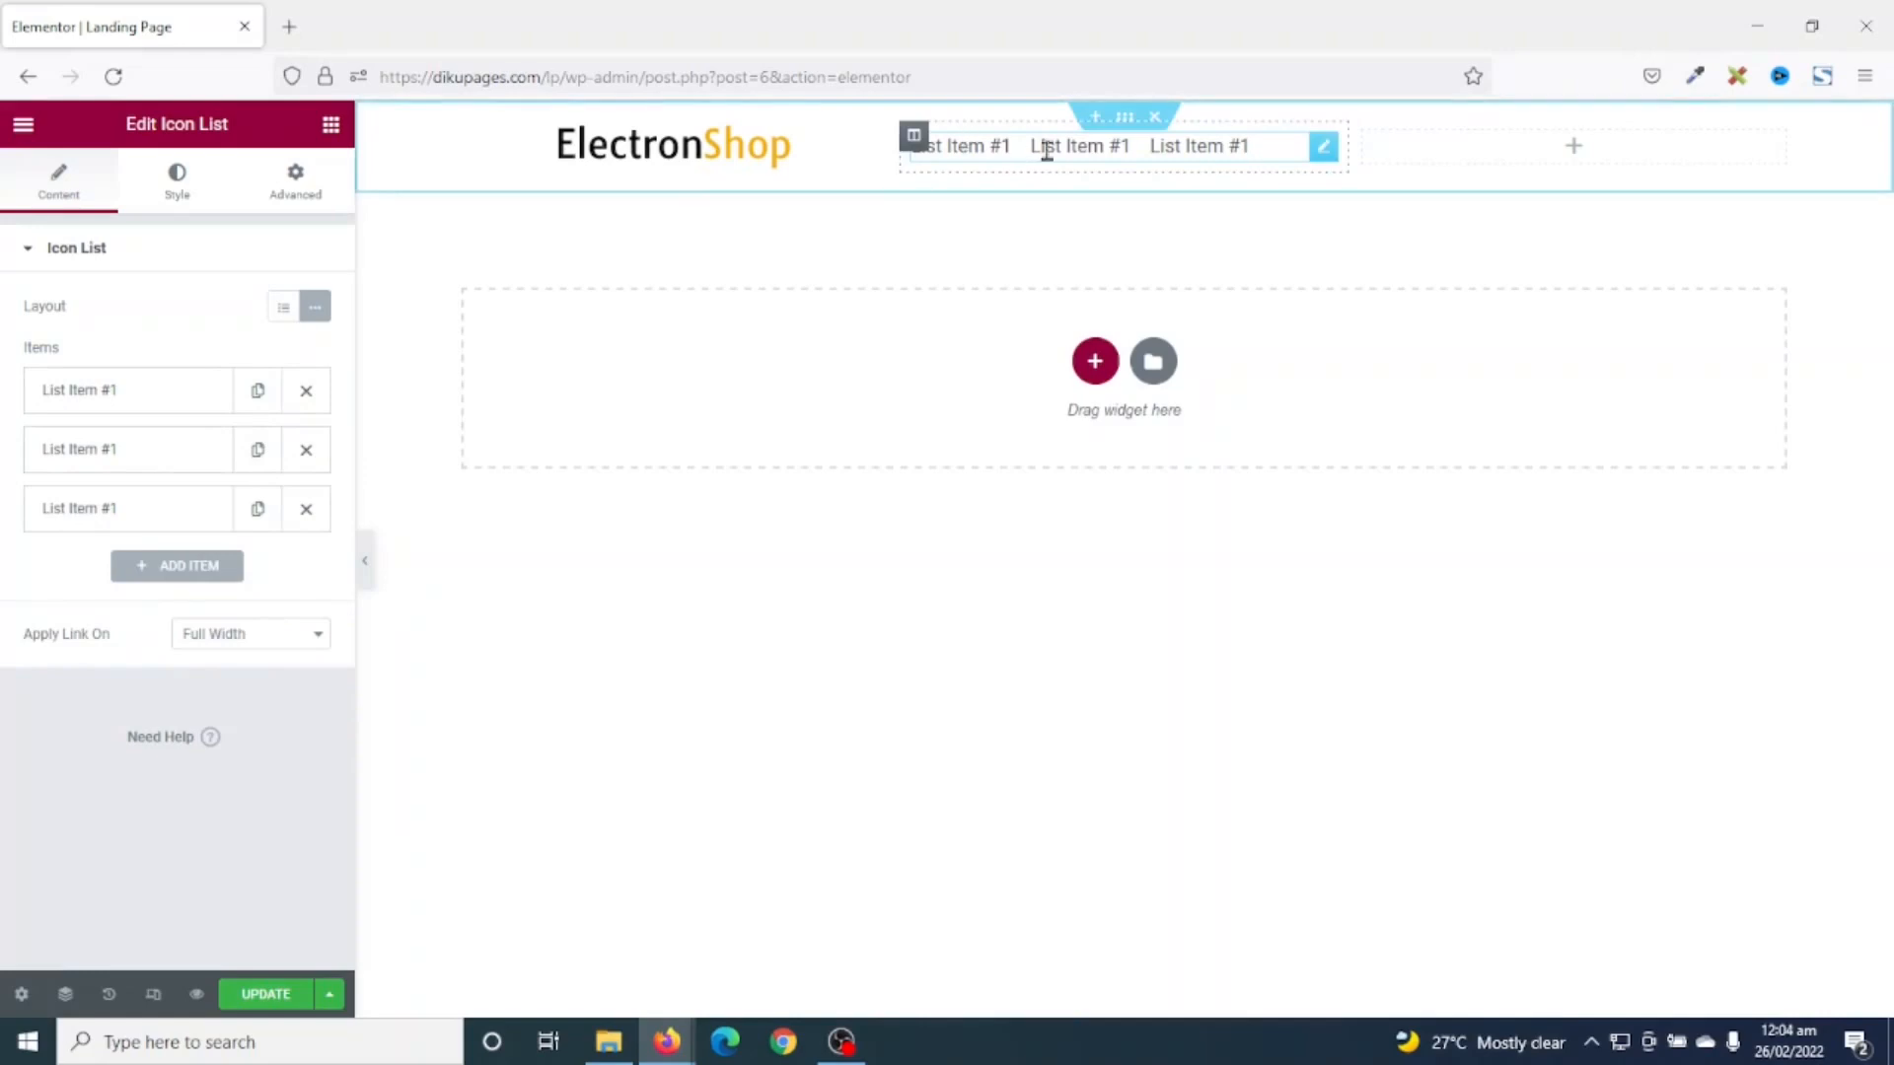
- Rename the three icon list items, in order, as Product, Demo and Speakers
click(118, 402)
drag(156, 477, 3, 511)
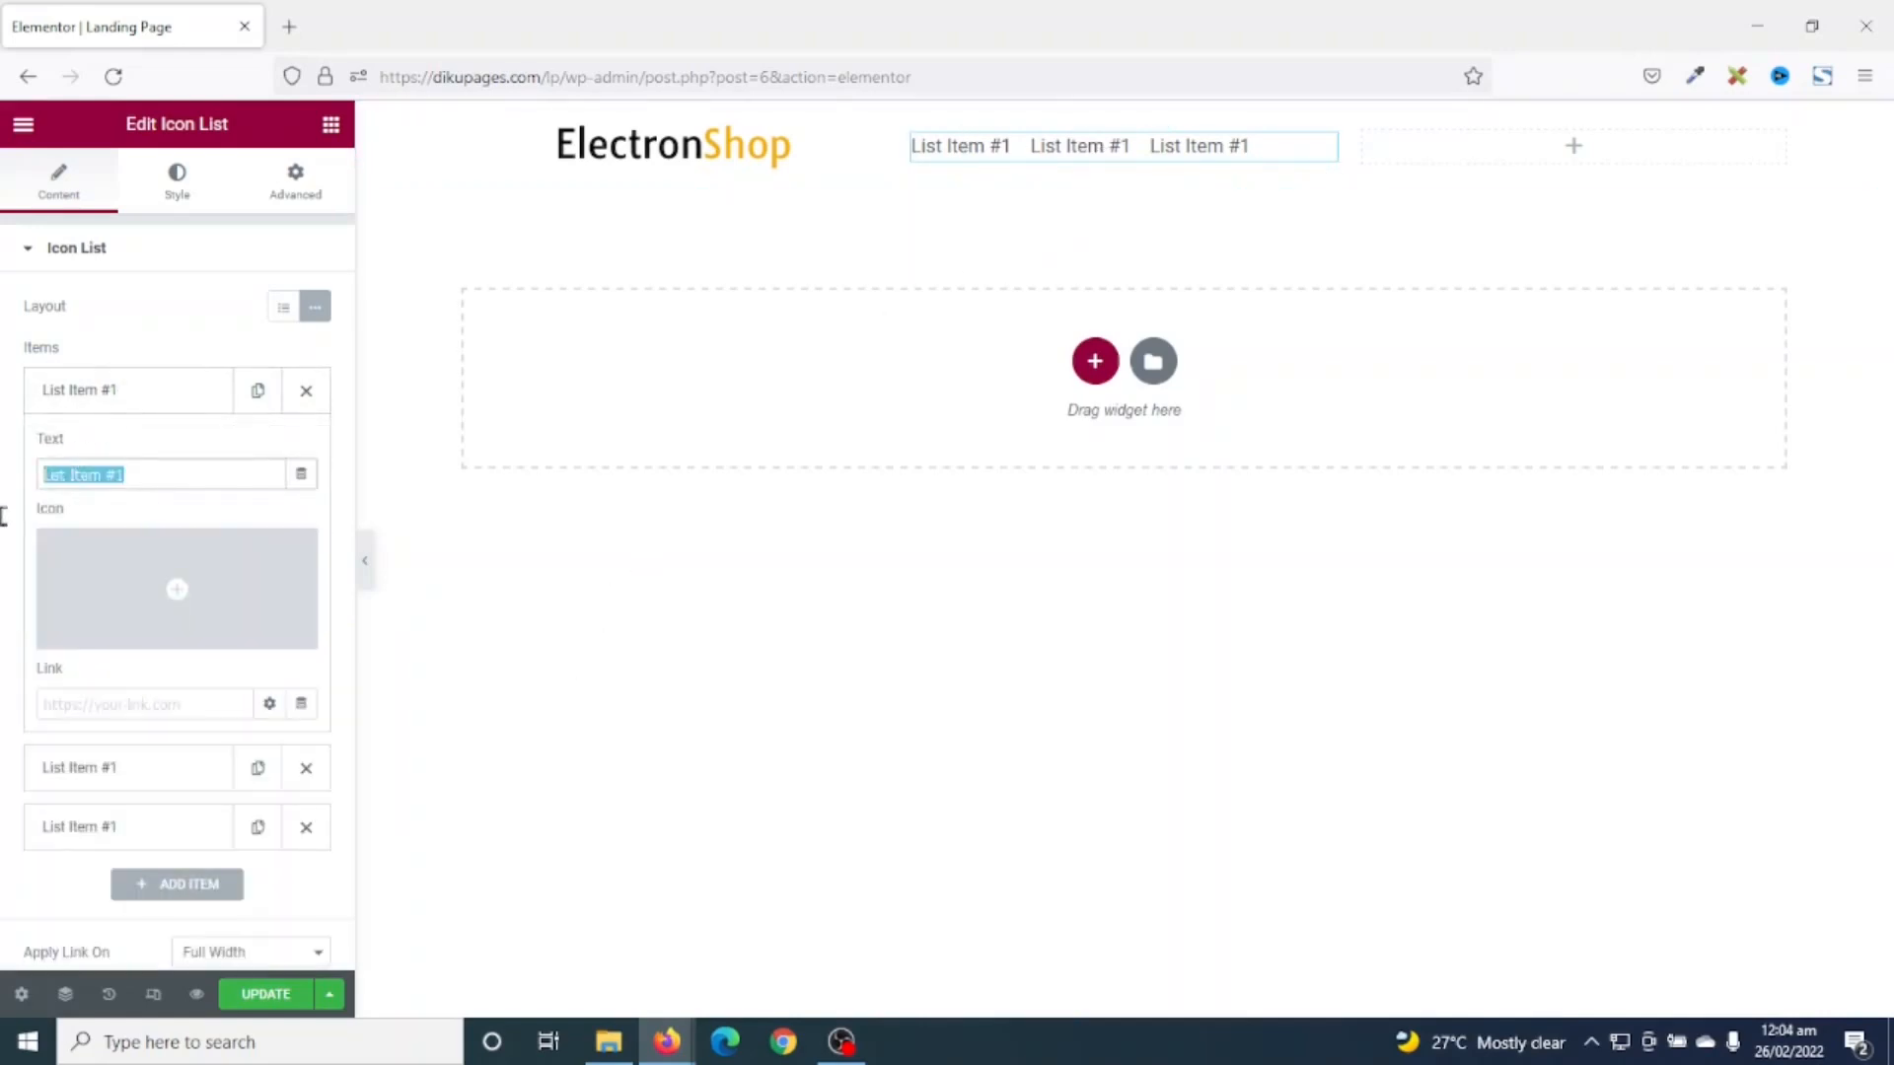
text(Product)
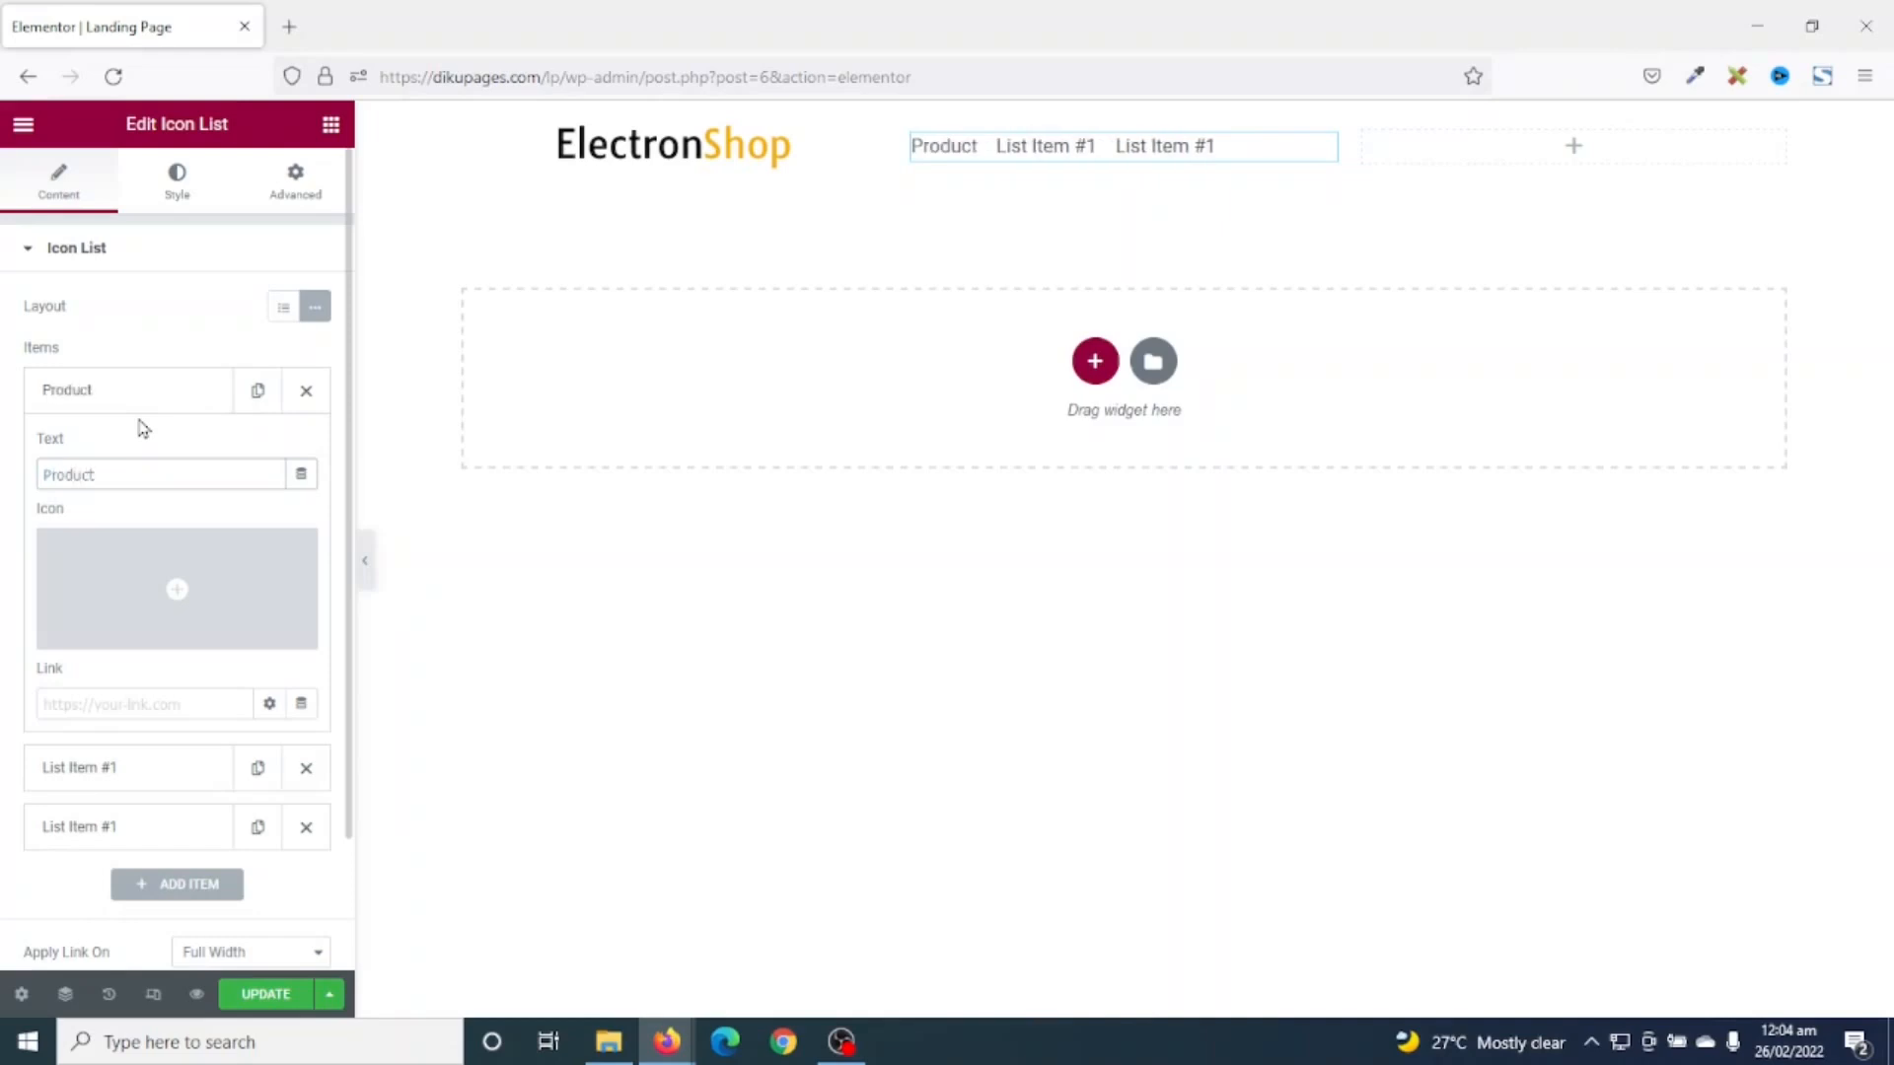
click(144, 405)
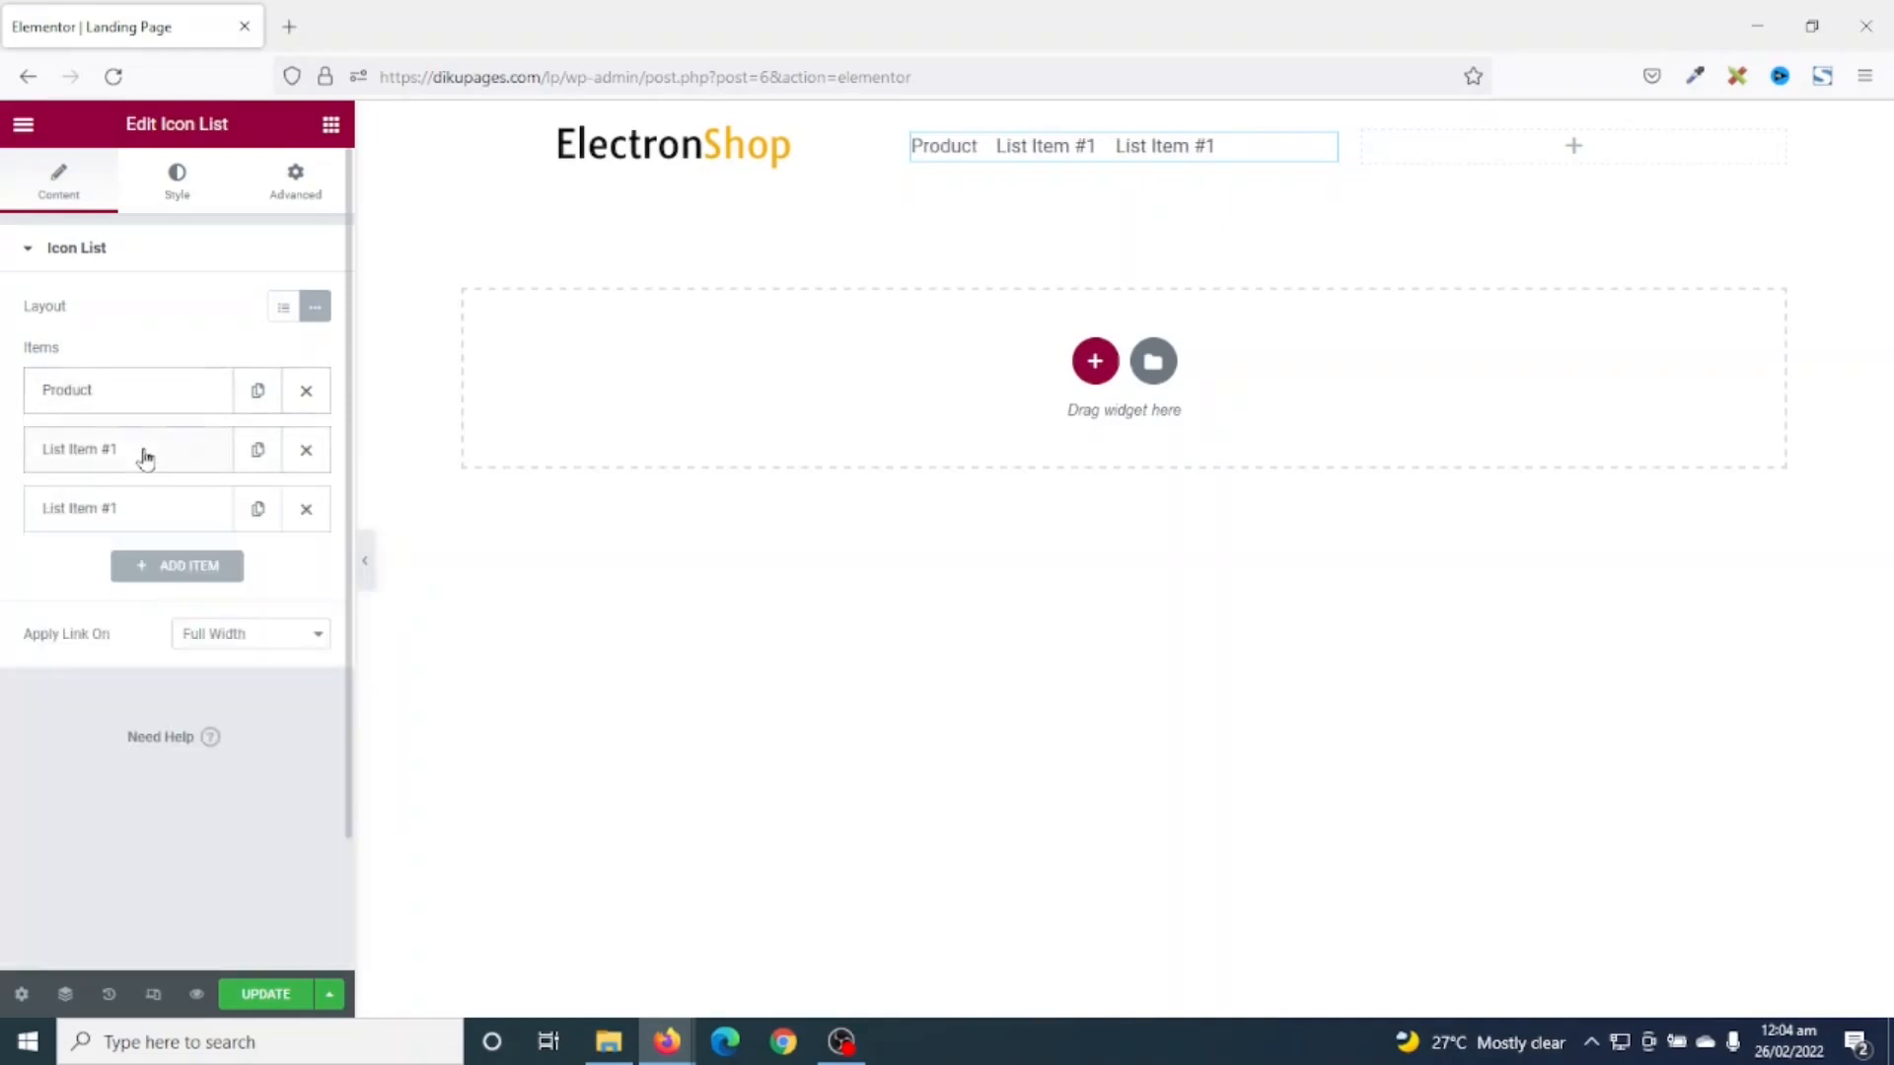
click(144, 454)
drag(155, 533, 3, 531)
text(Demo)
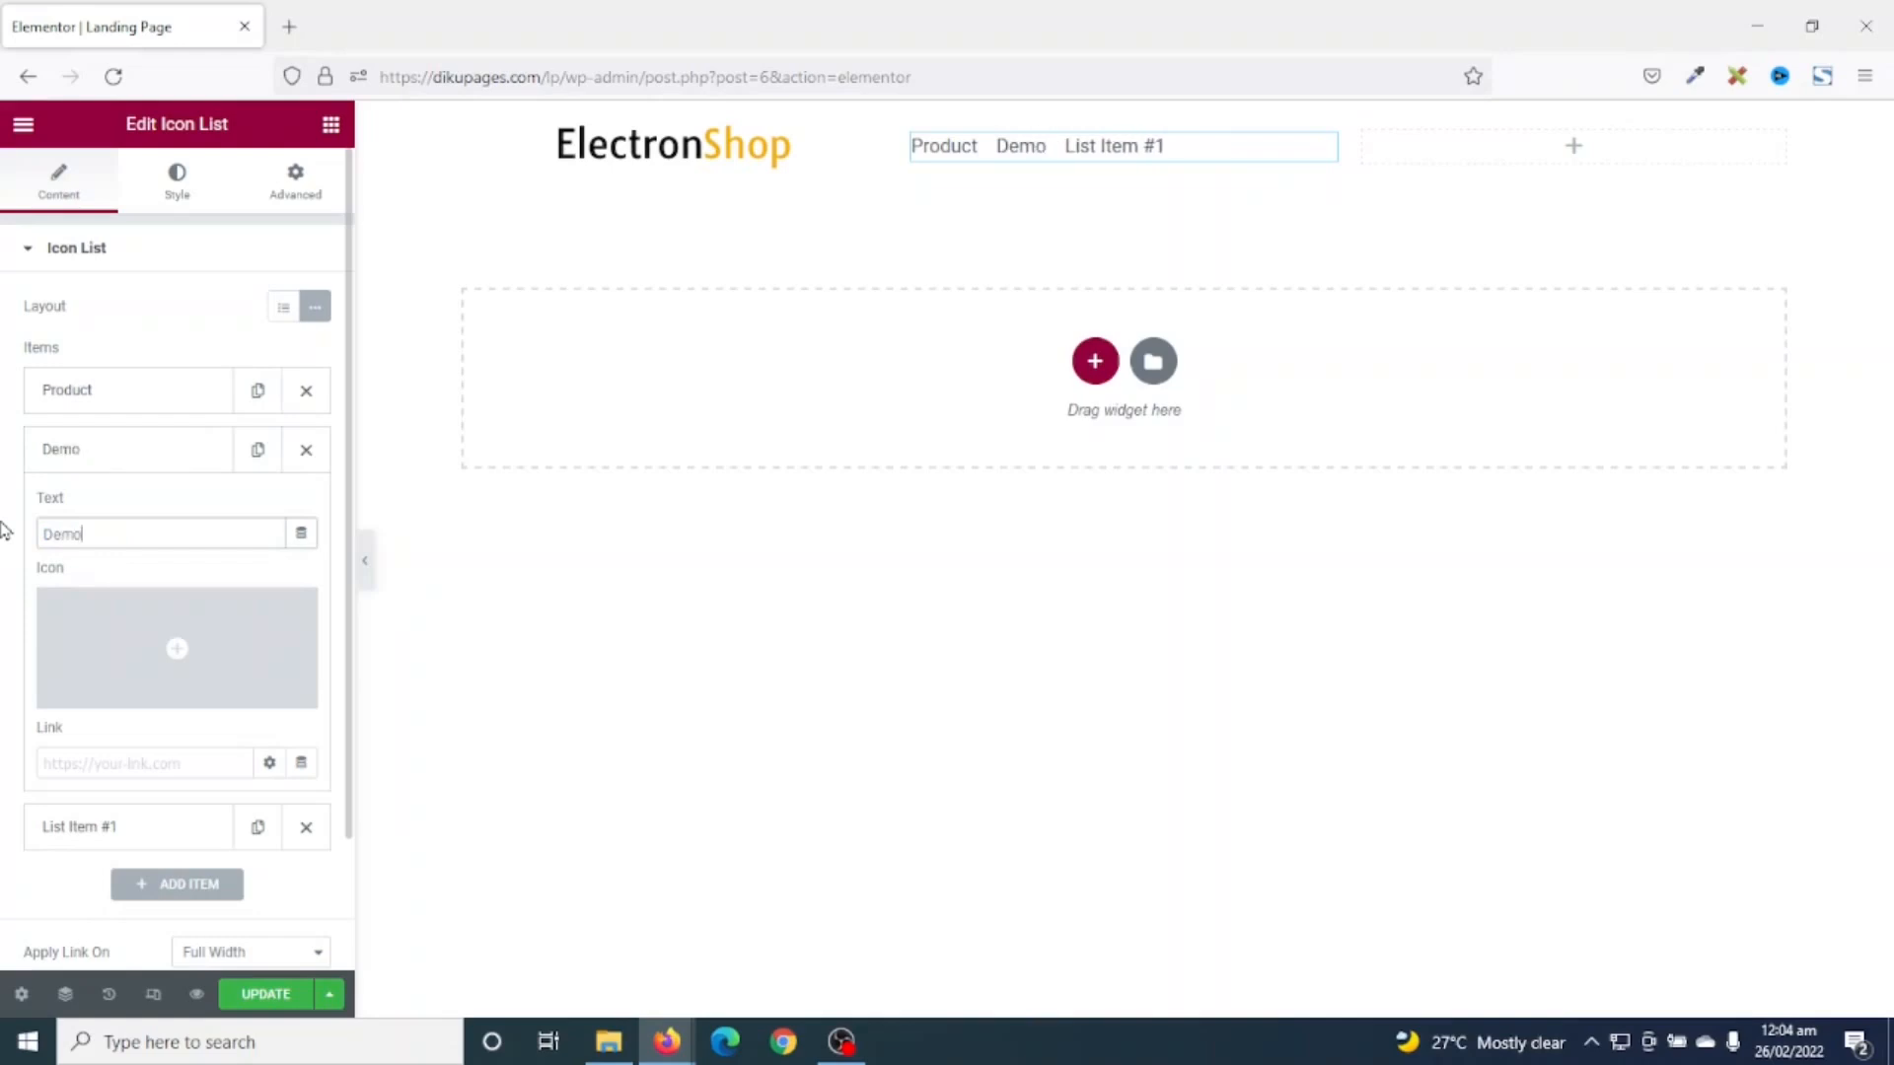
click(95, 456)
click(103, 515)
drag(148, 593, 3, 662)
text(Se)
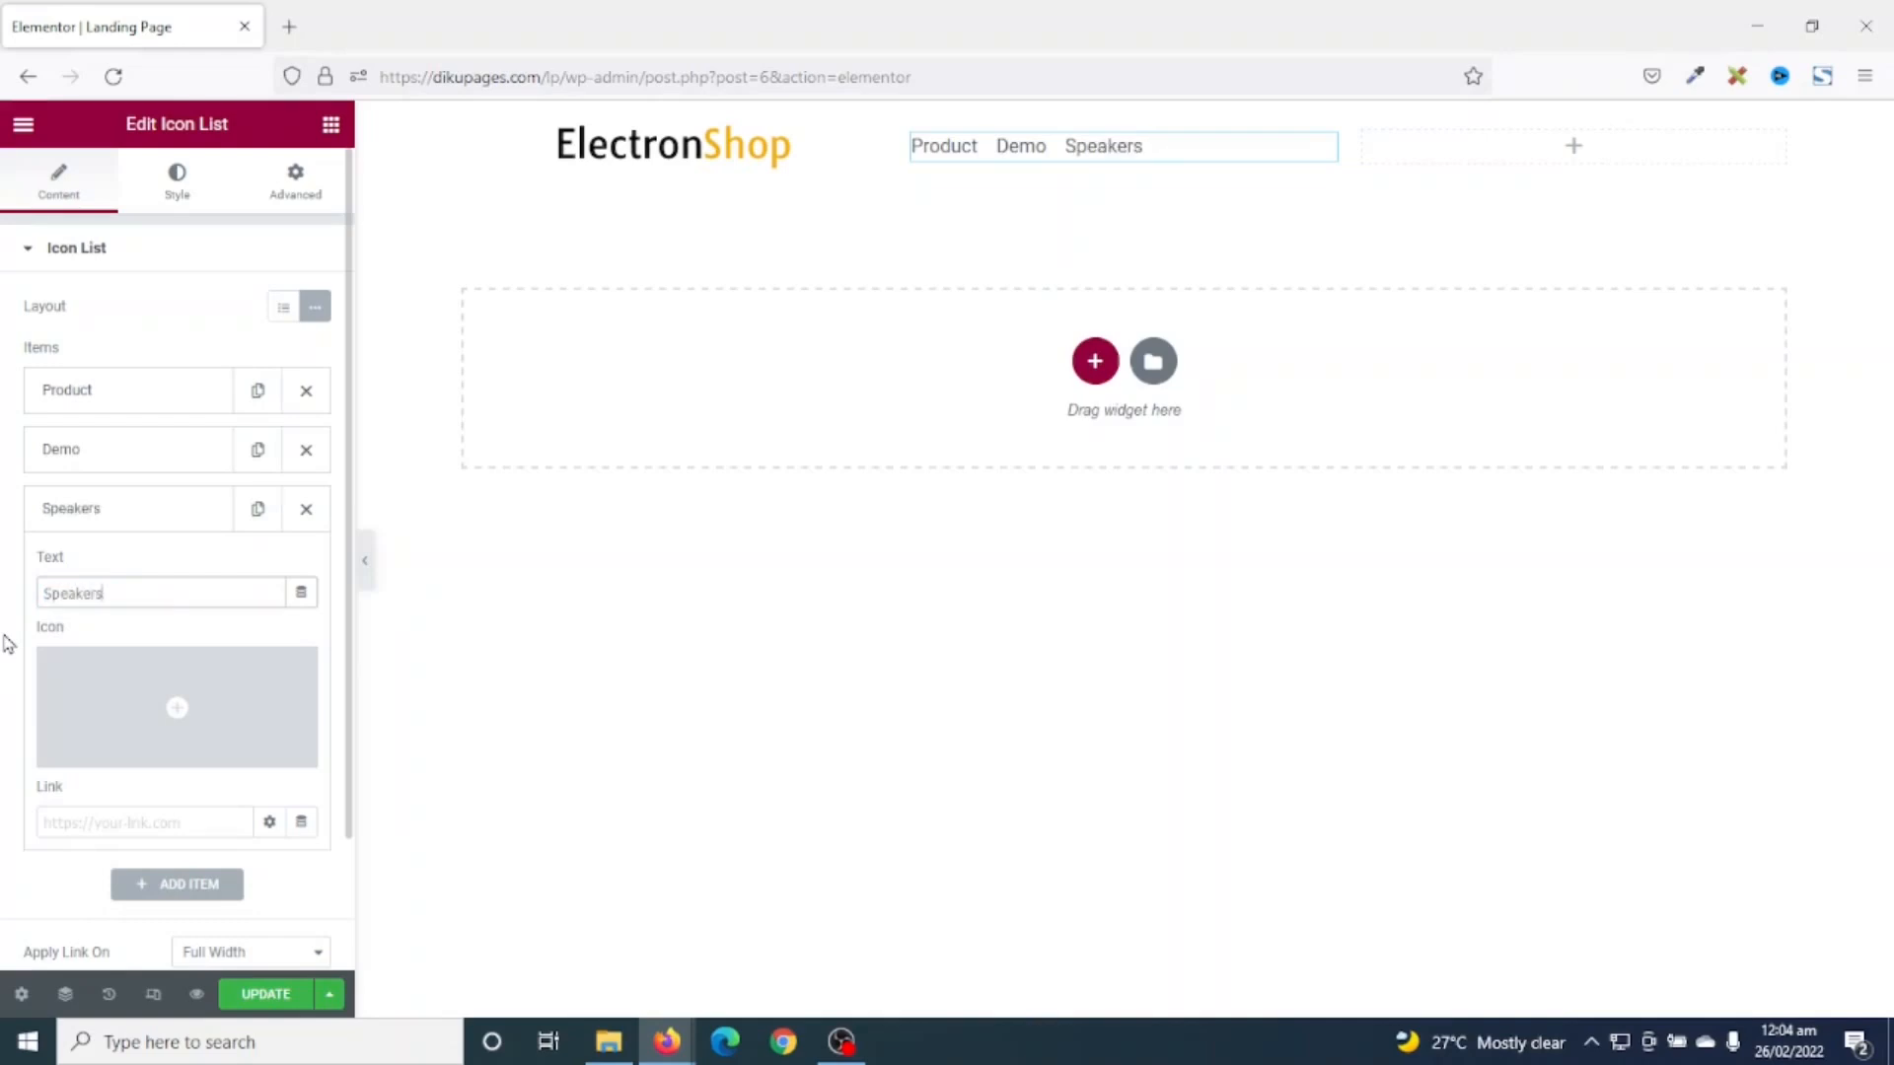
click(83, 530)
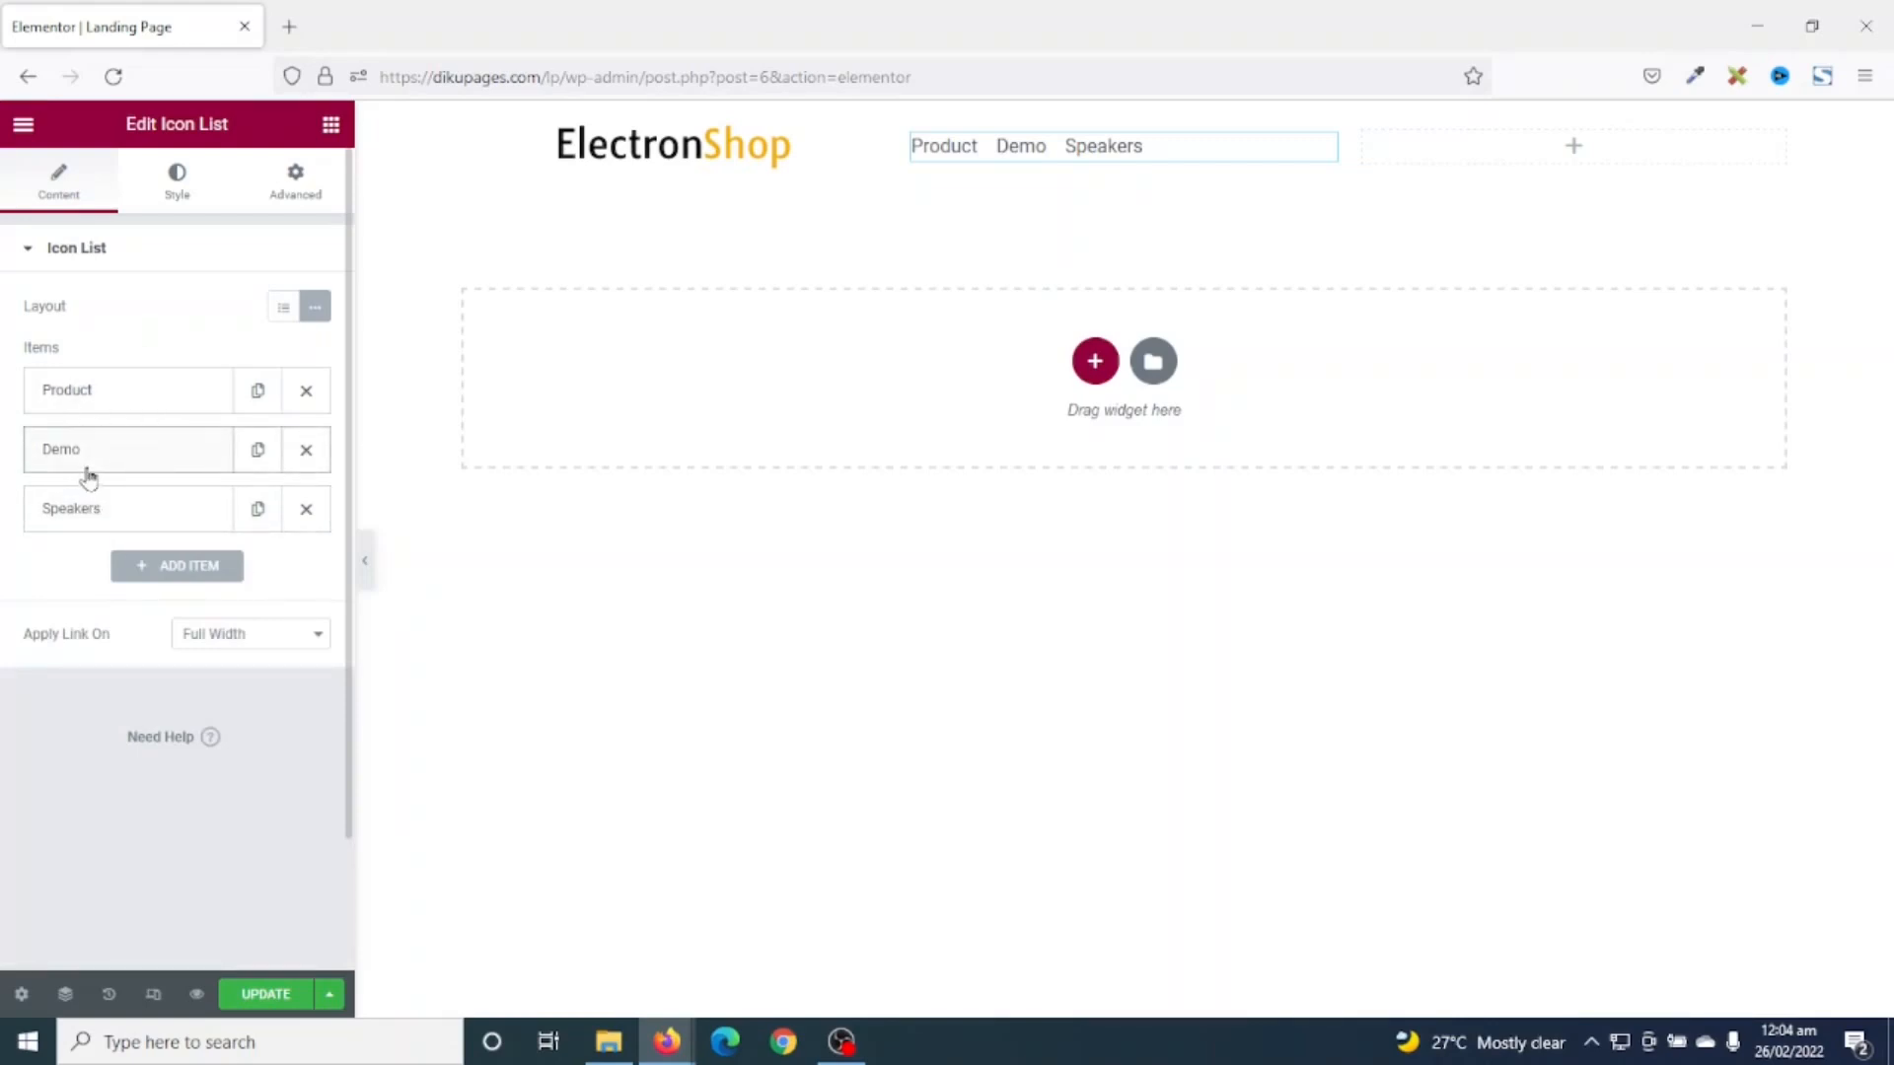
- Set the icon list's space between items to 50 and its alignment to centre
click(172, 187)
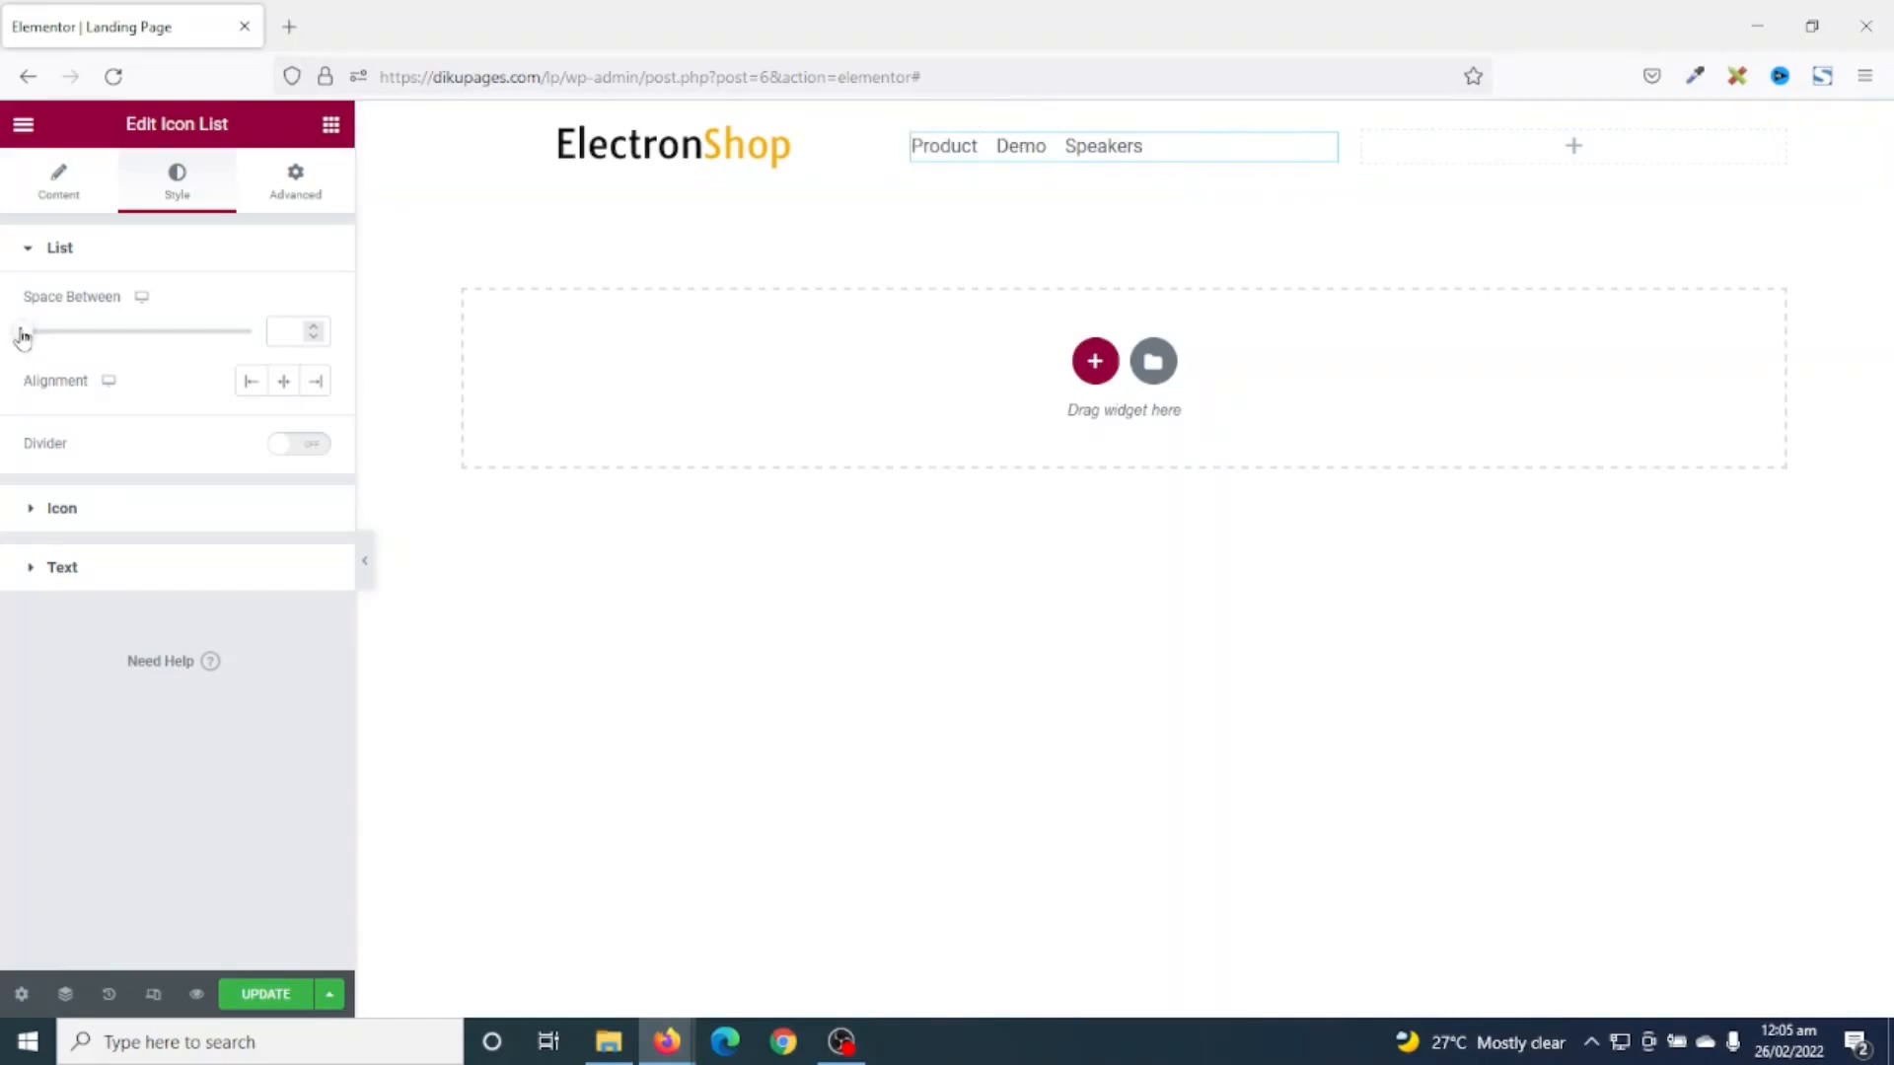
drag(46, 342, 285, 332)
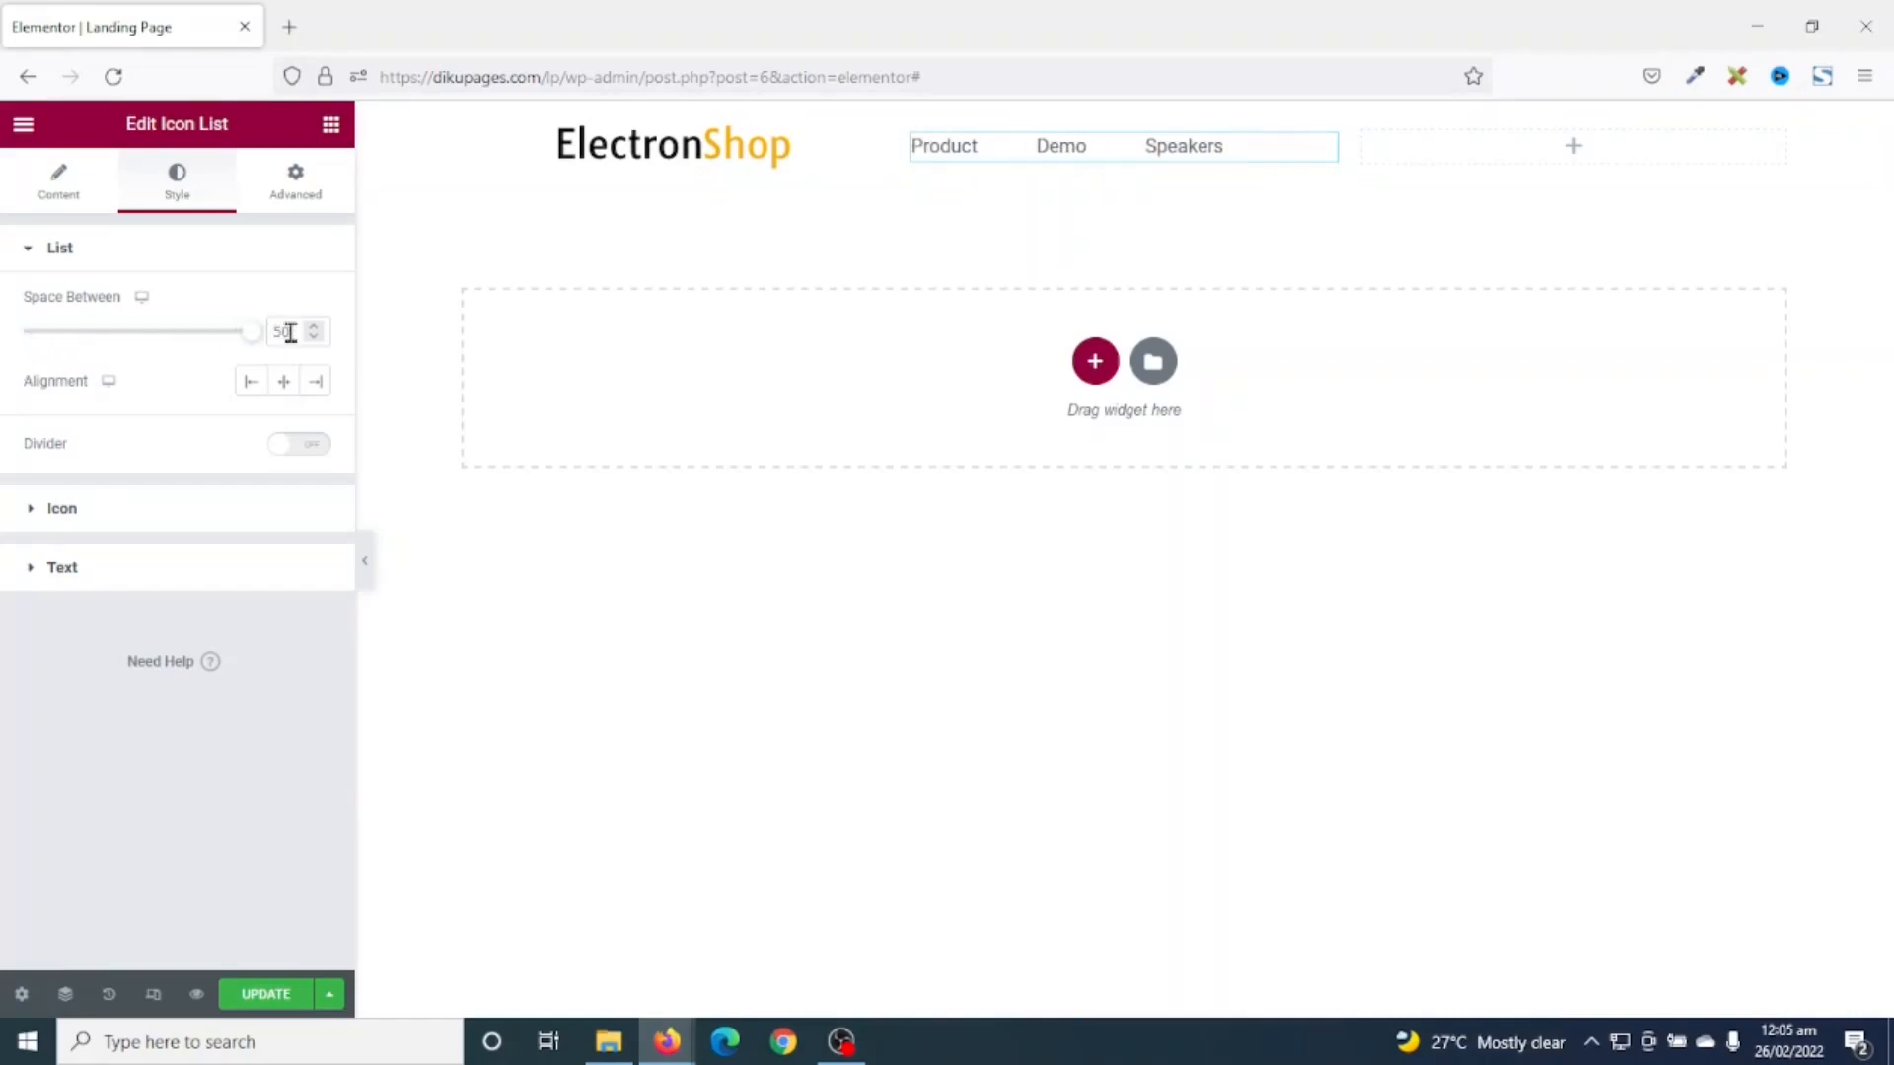
click(292, 388)
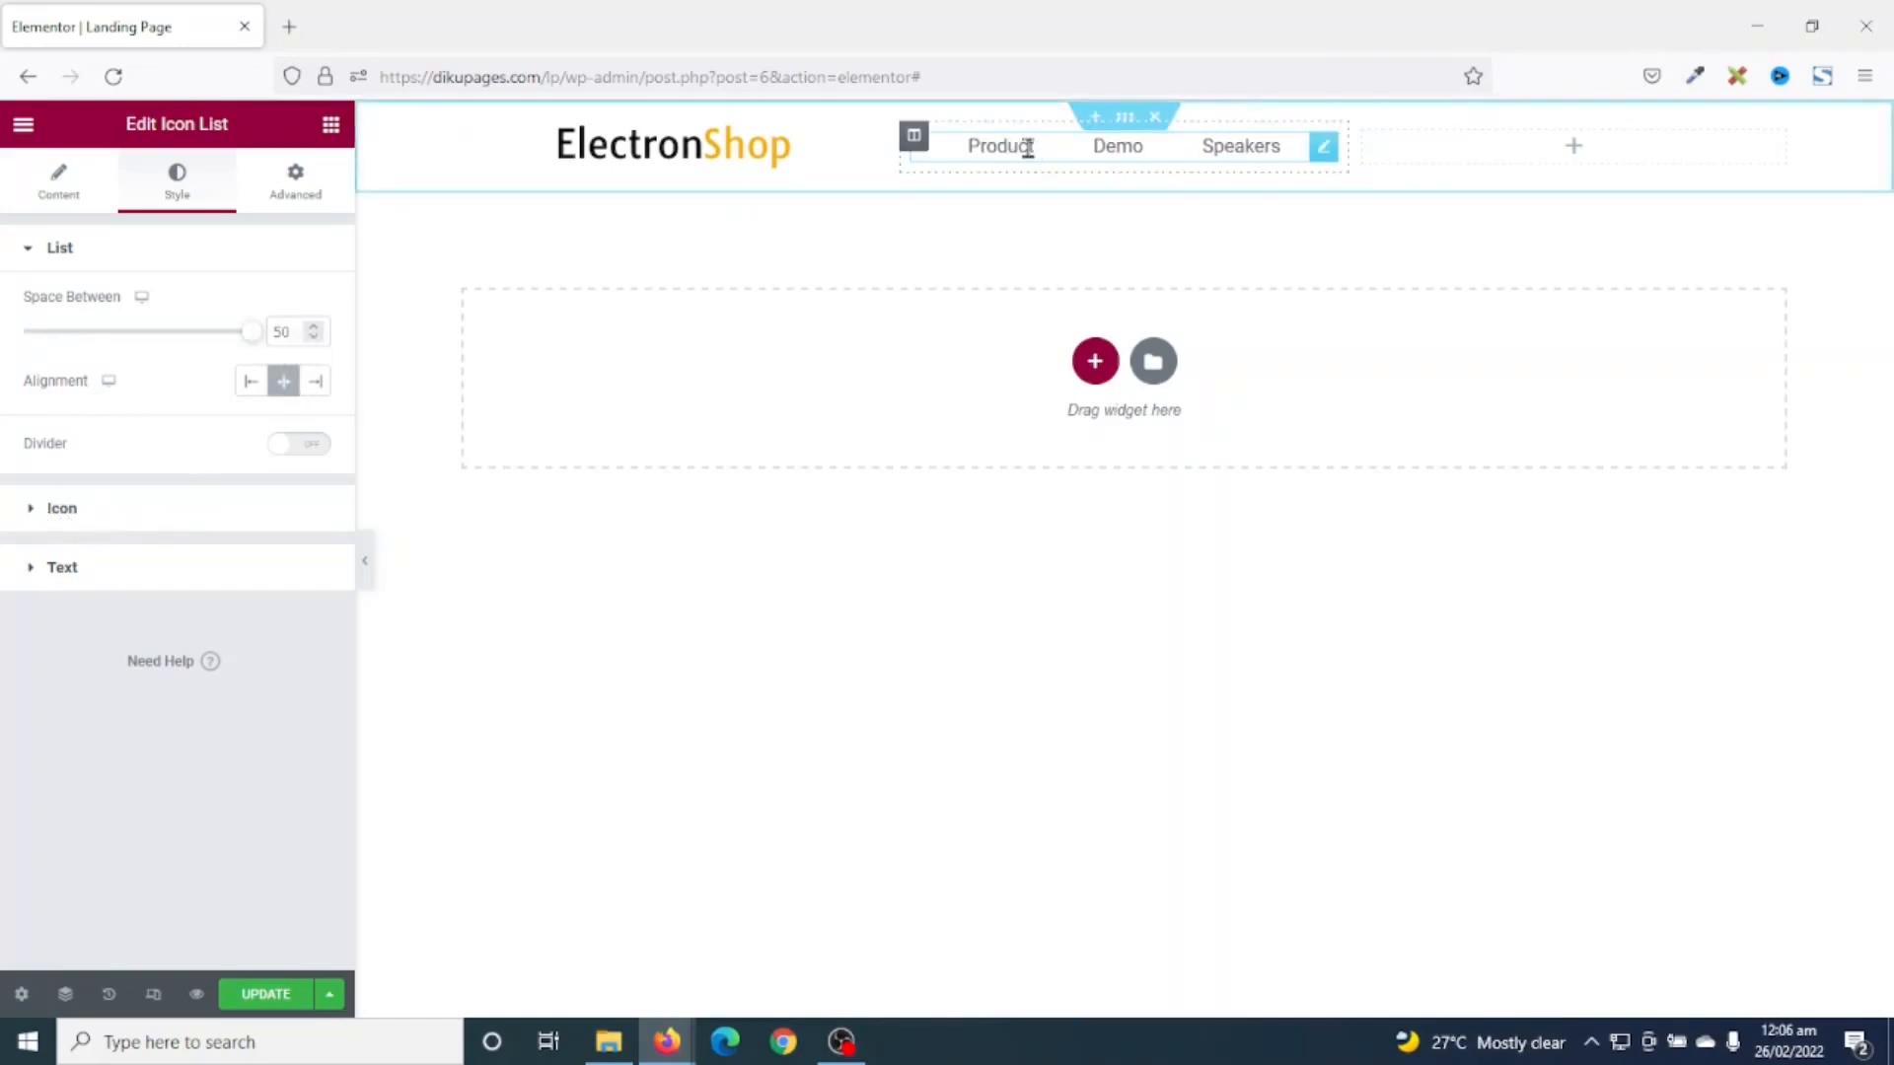
- Set the list's text color to #000000, save it as a global color named Blacke and apply that global color
click(66, 570)
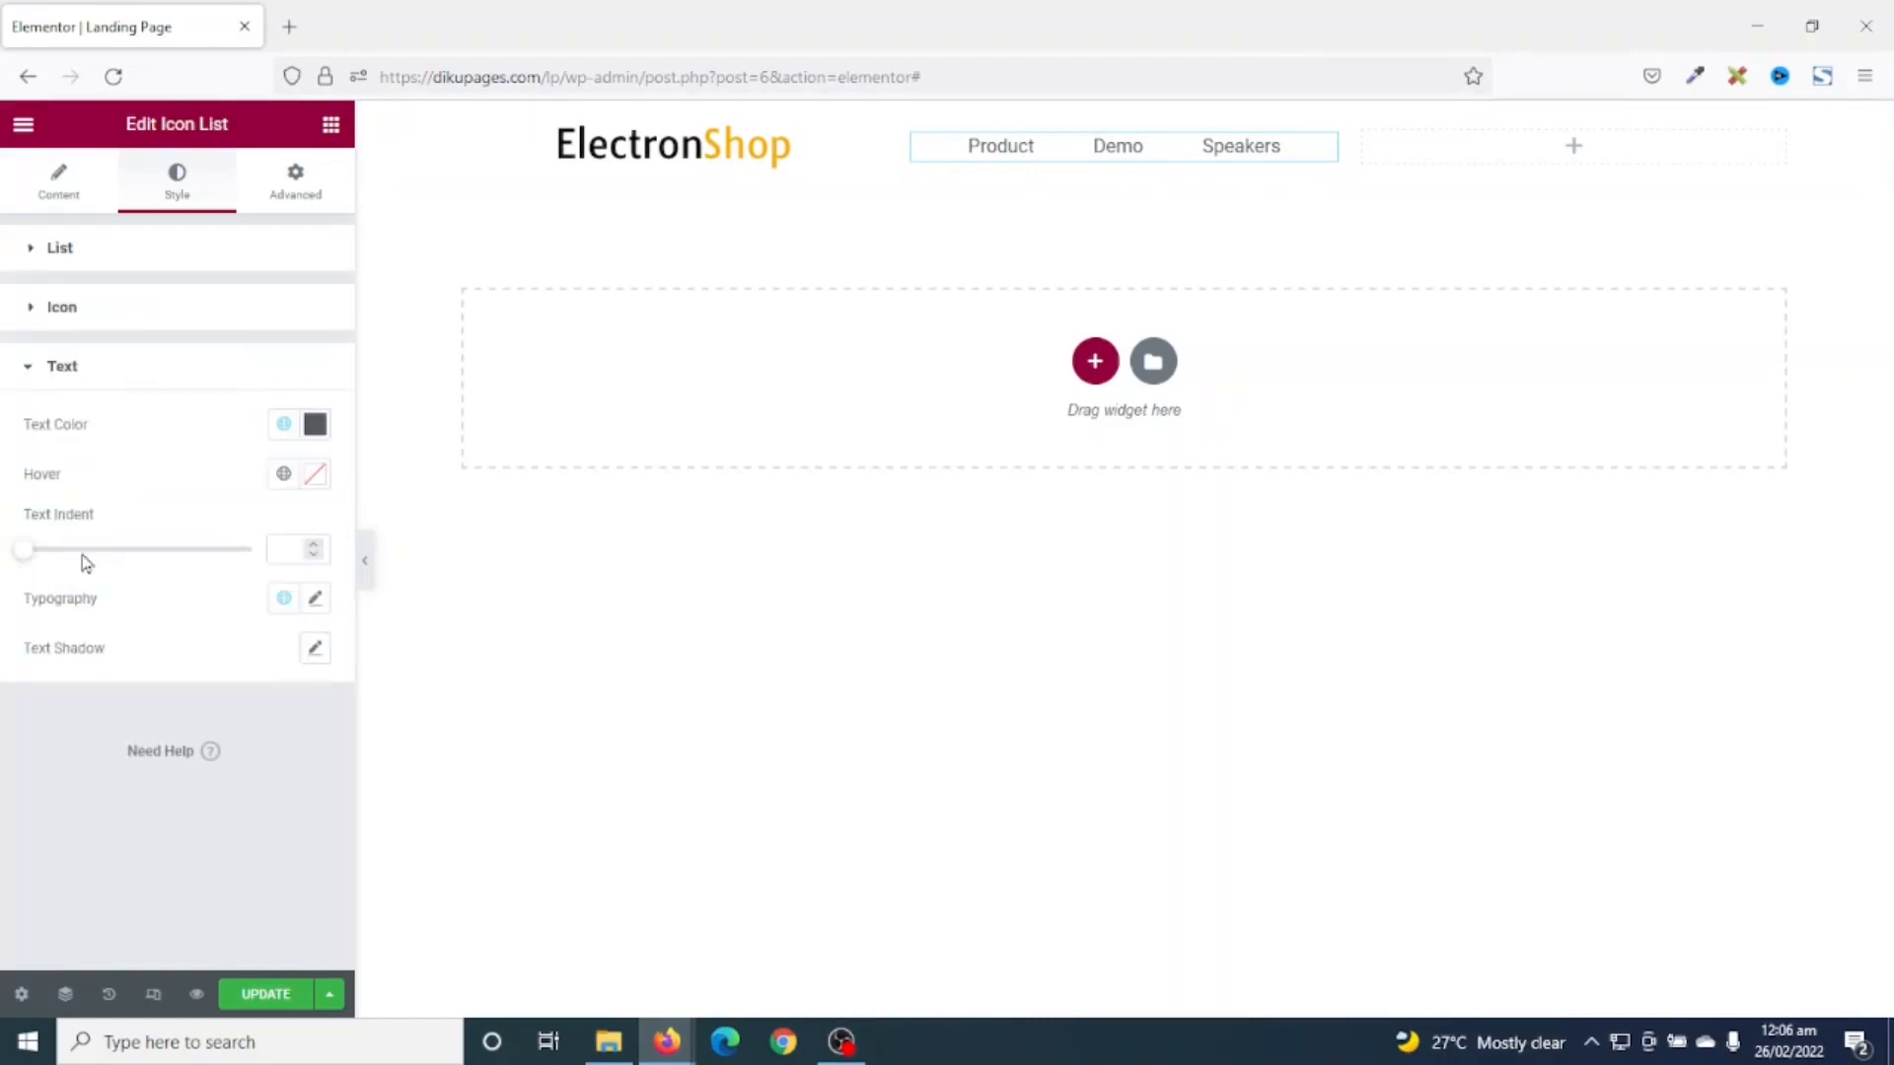
click(324, 431)
mouse_move(65, 599)
mouse_down()
mouse_move(76, 660)
mouse_move(5, 749)
mouse_up()
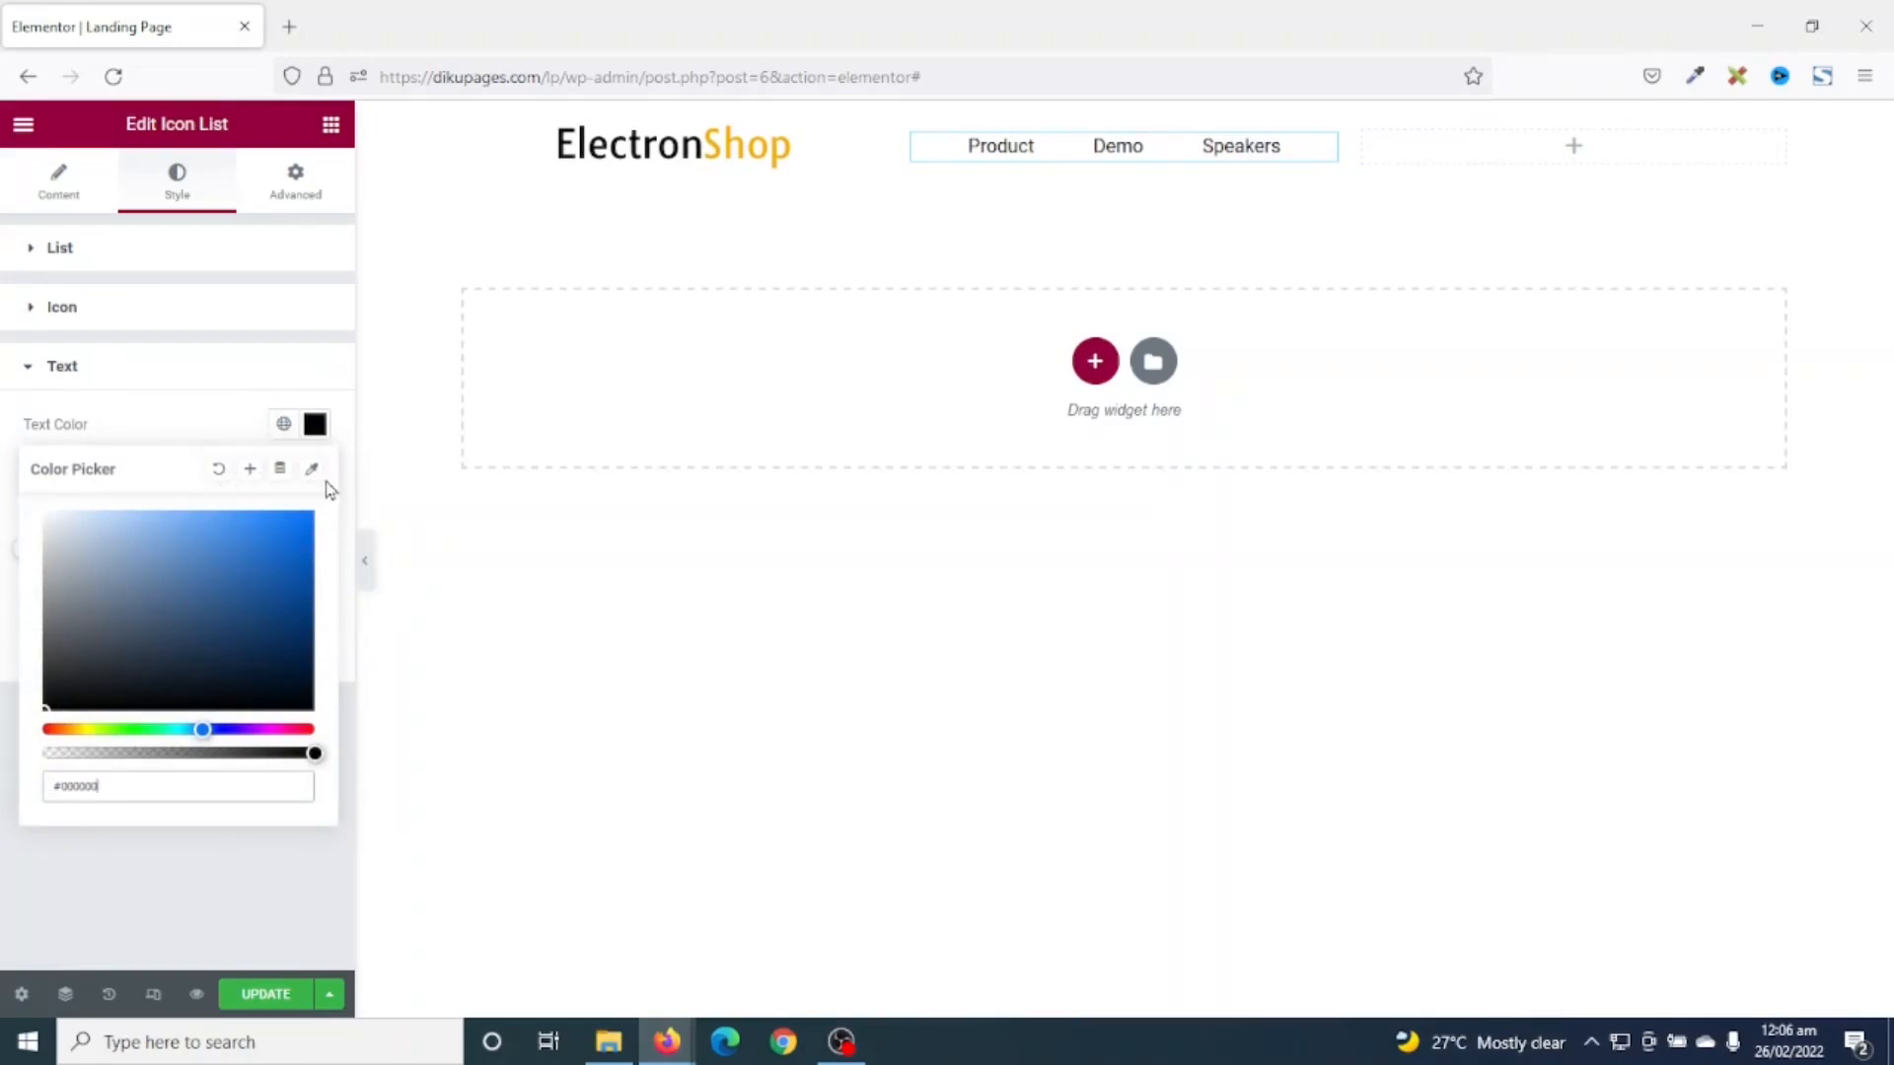
click(249, 472)
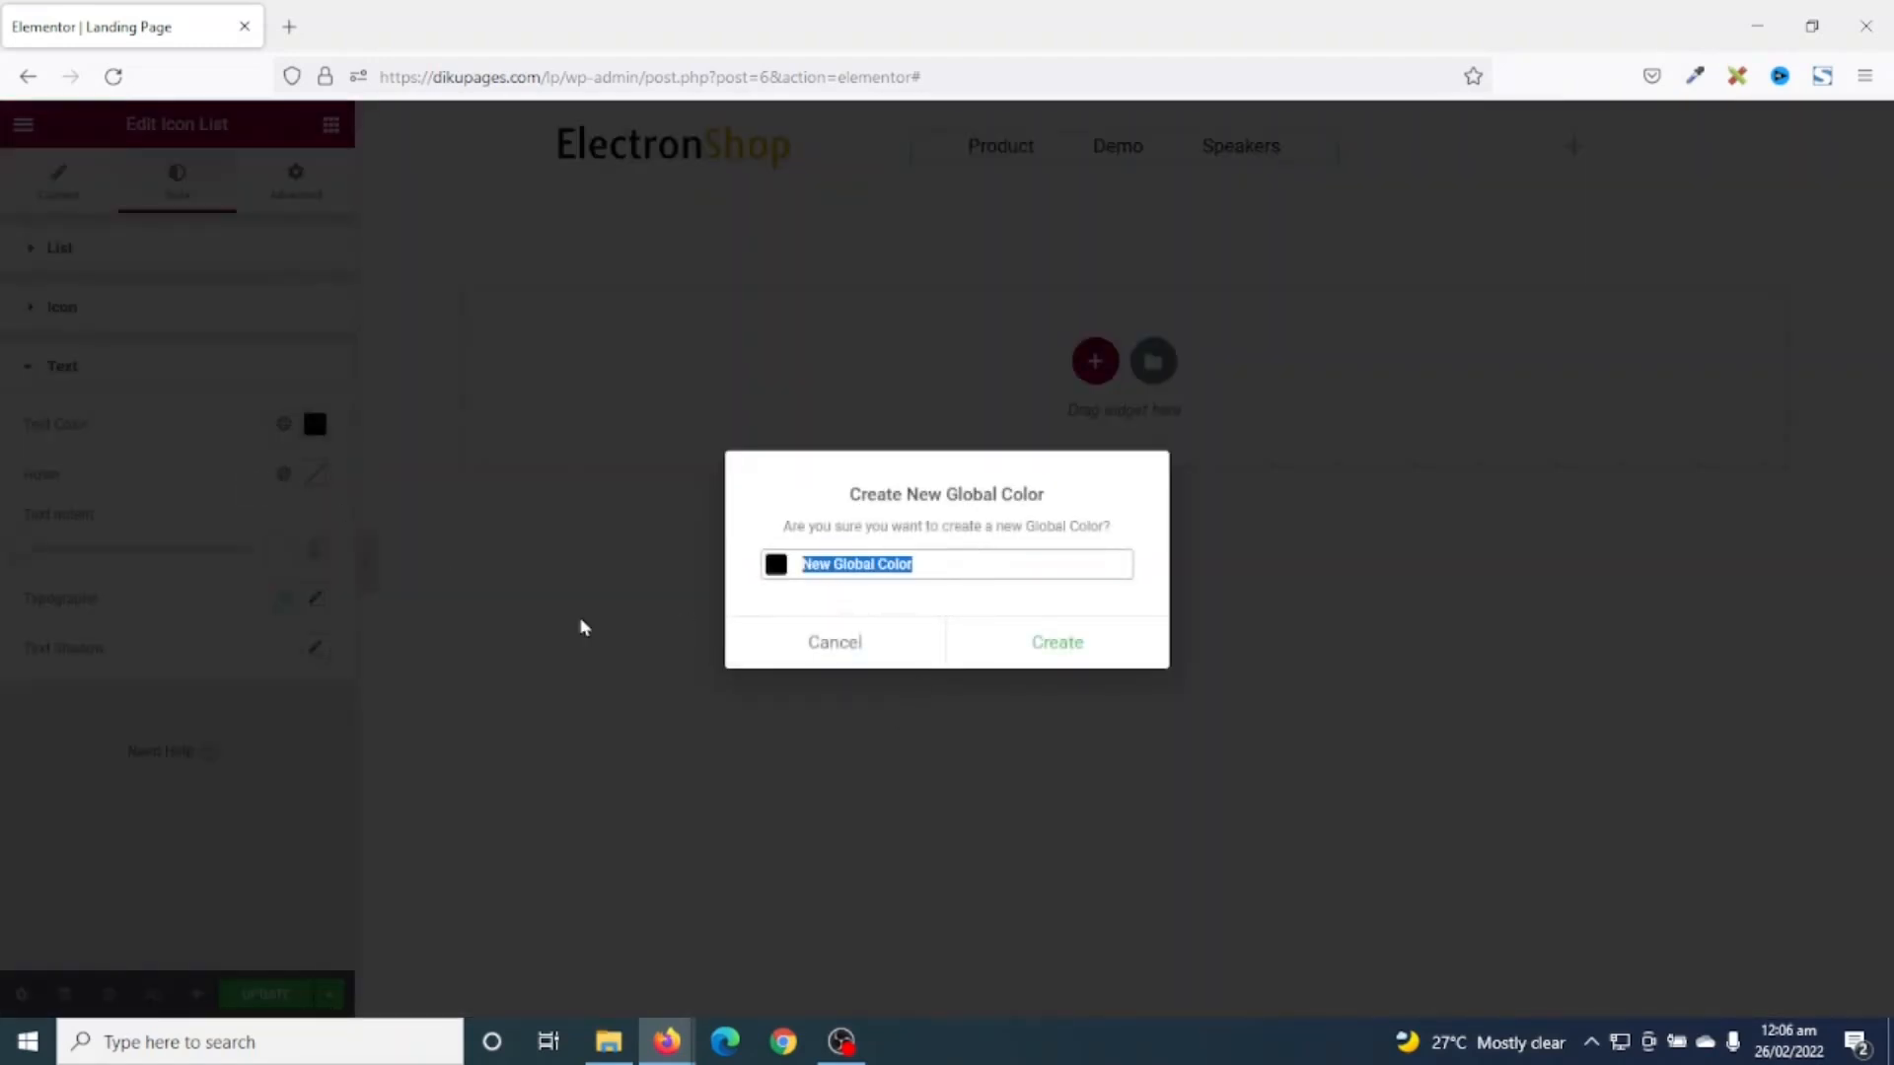
text(Ba)
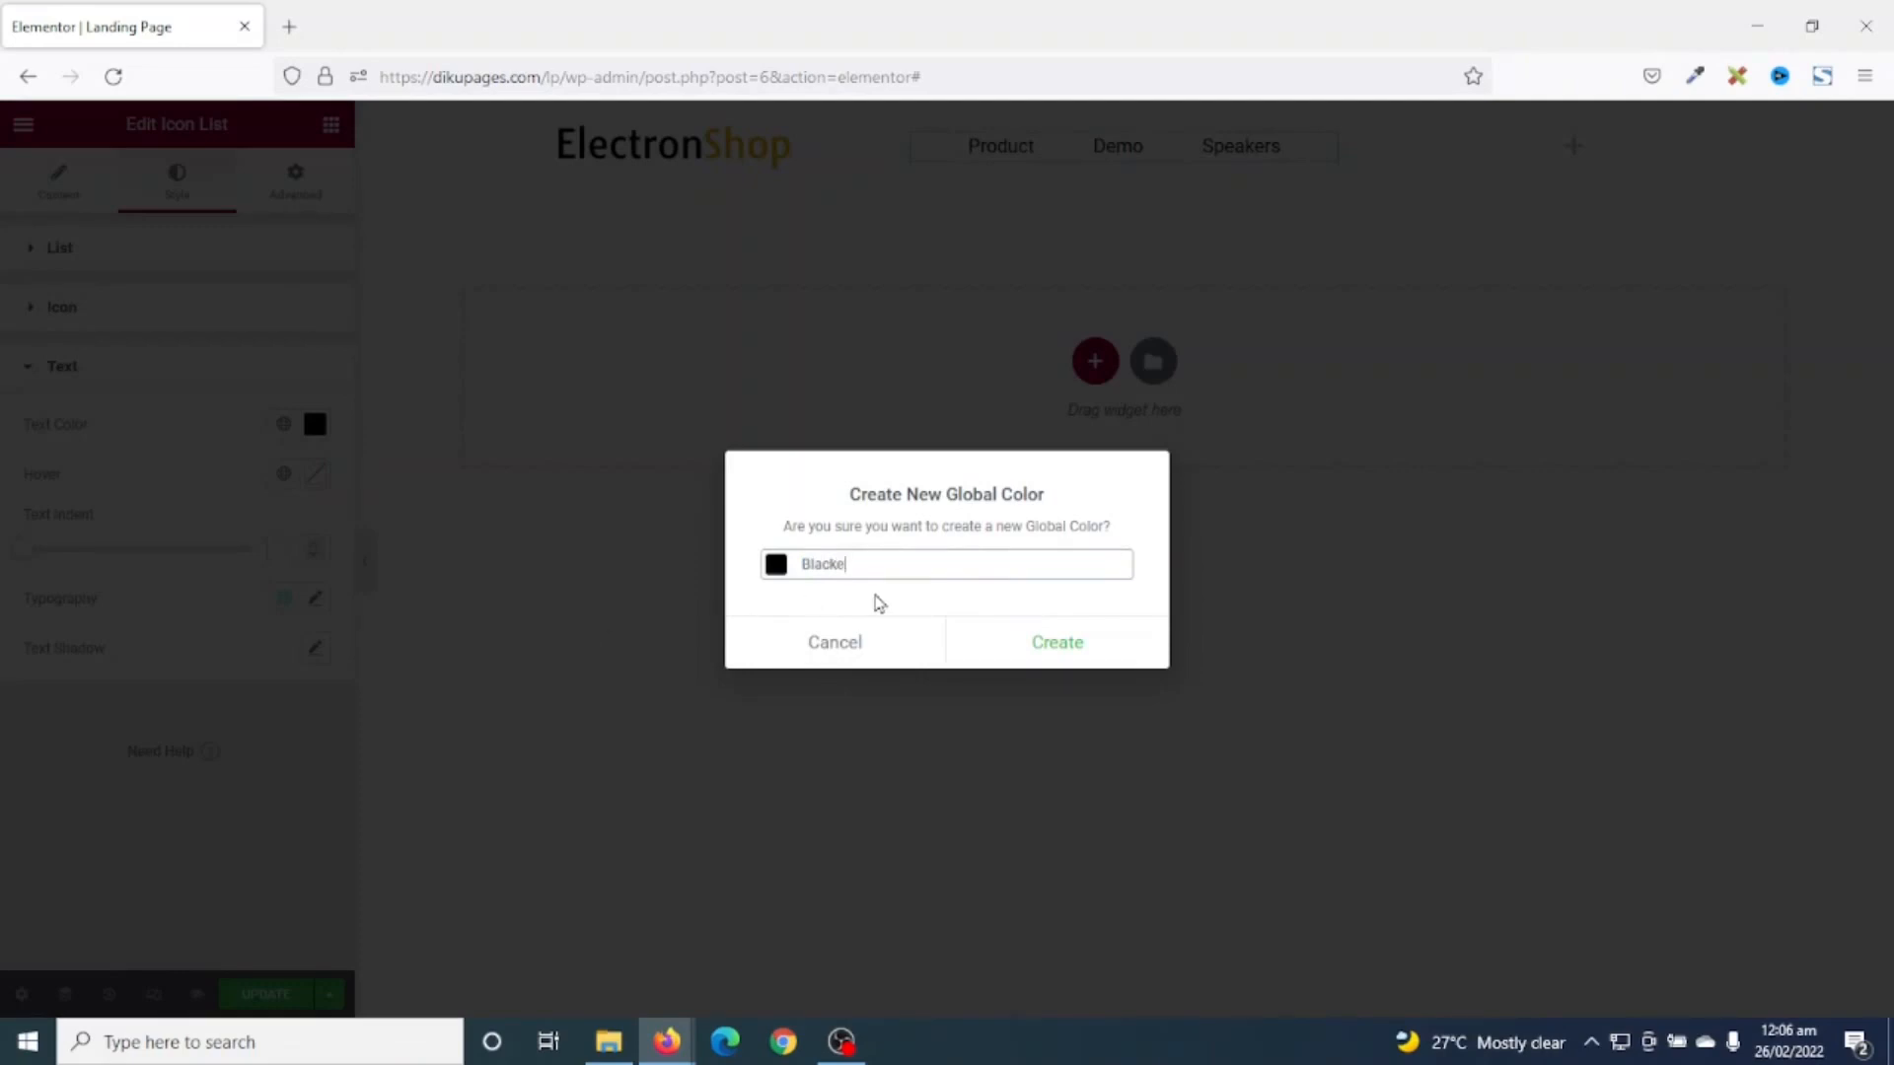
click(1048, 652)
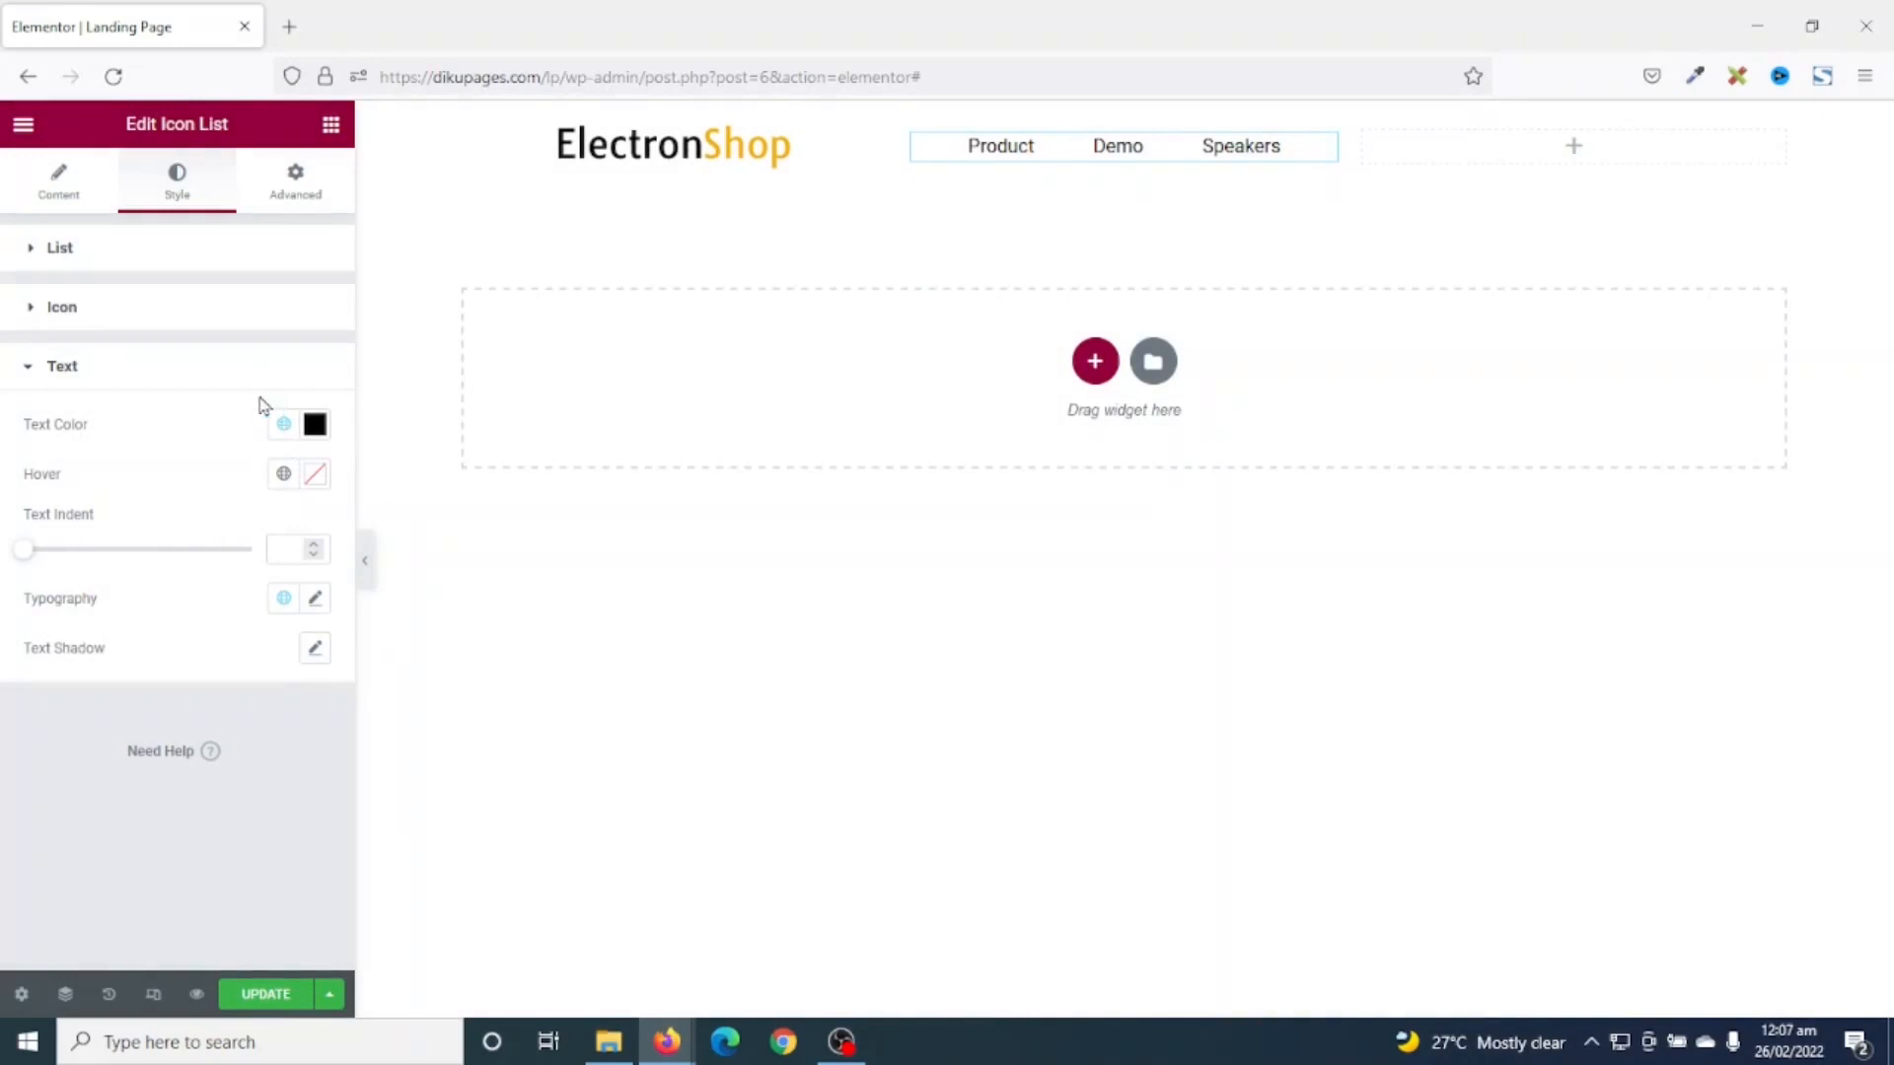
click(283, 424)
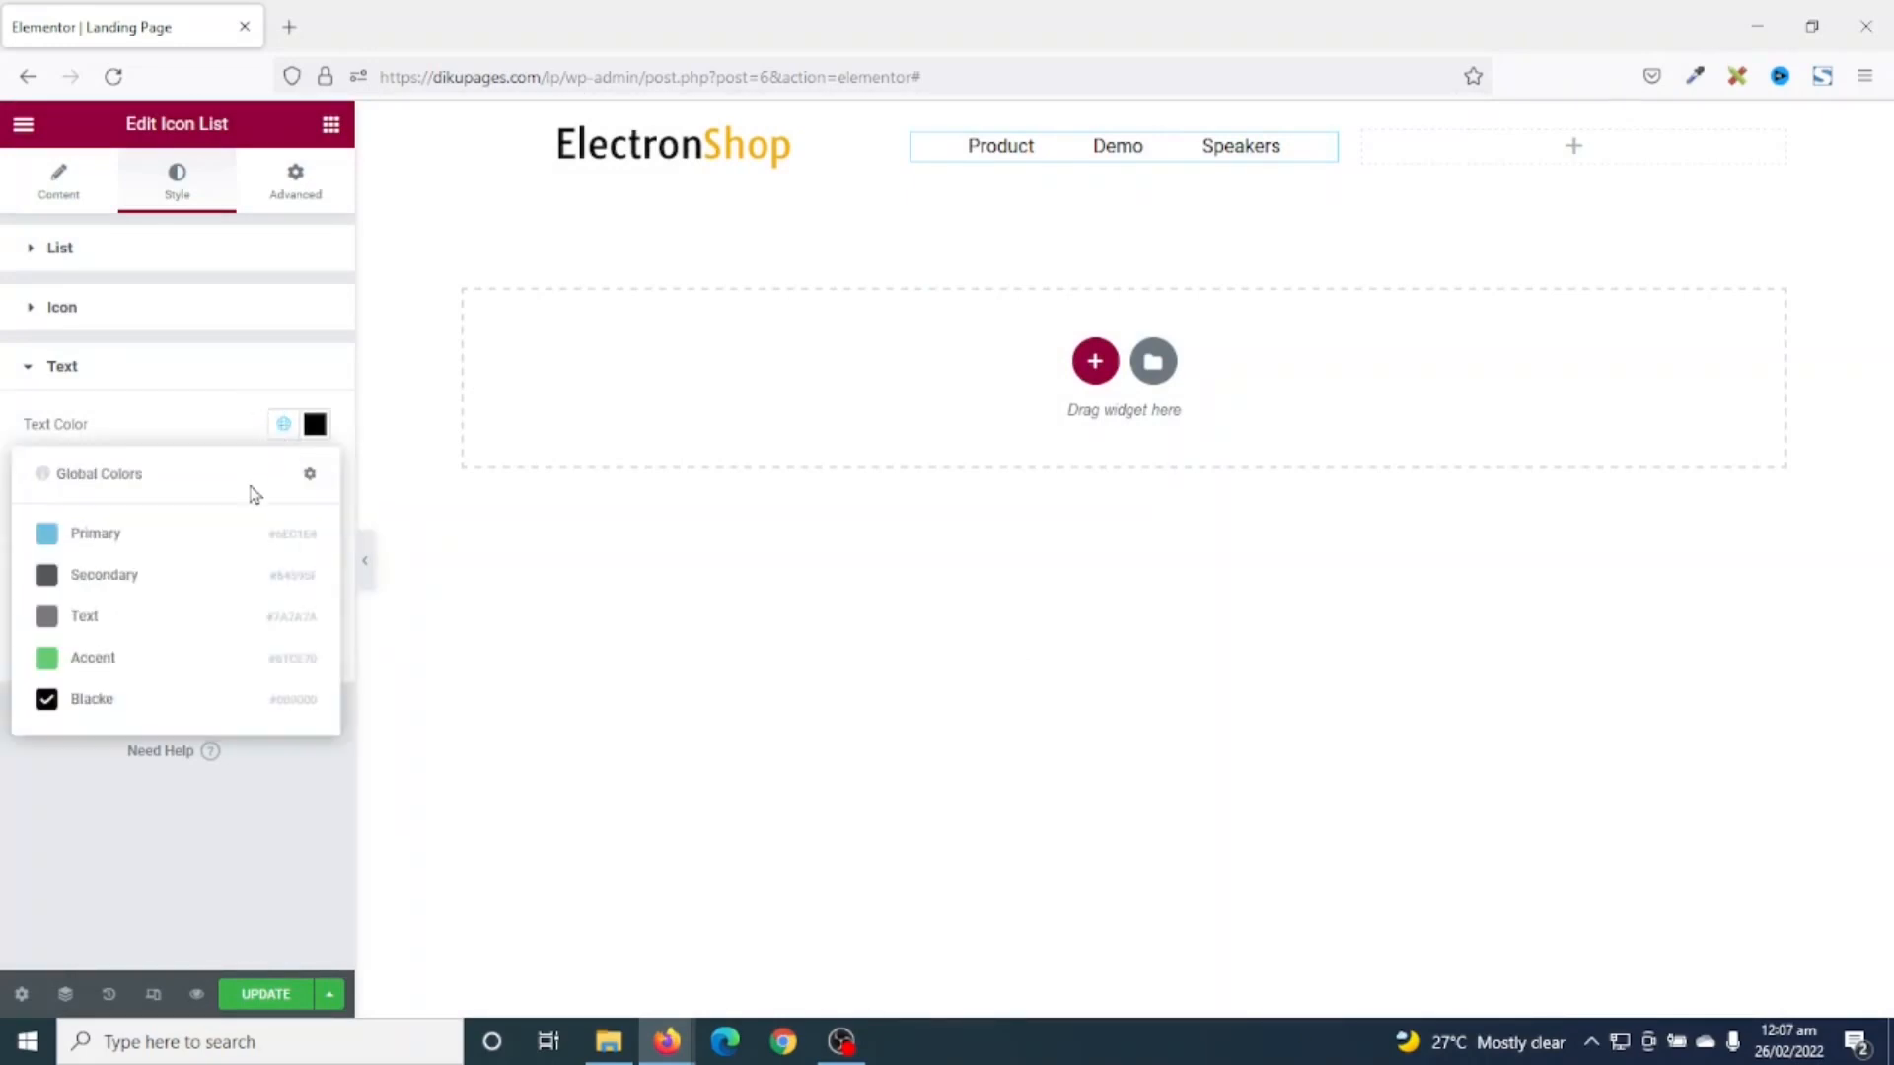
click(113, 703)
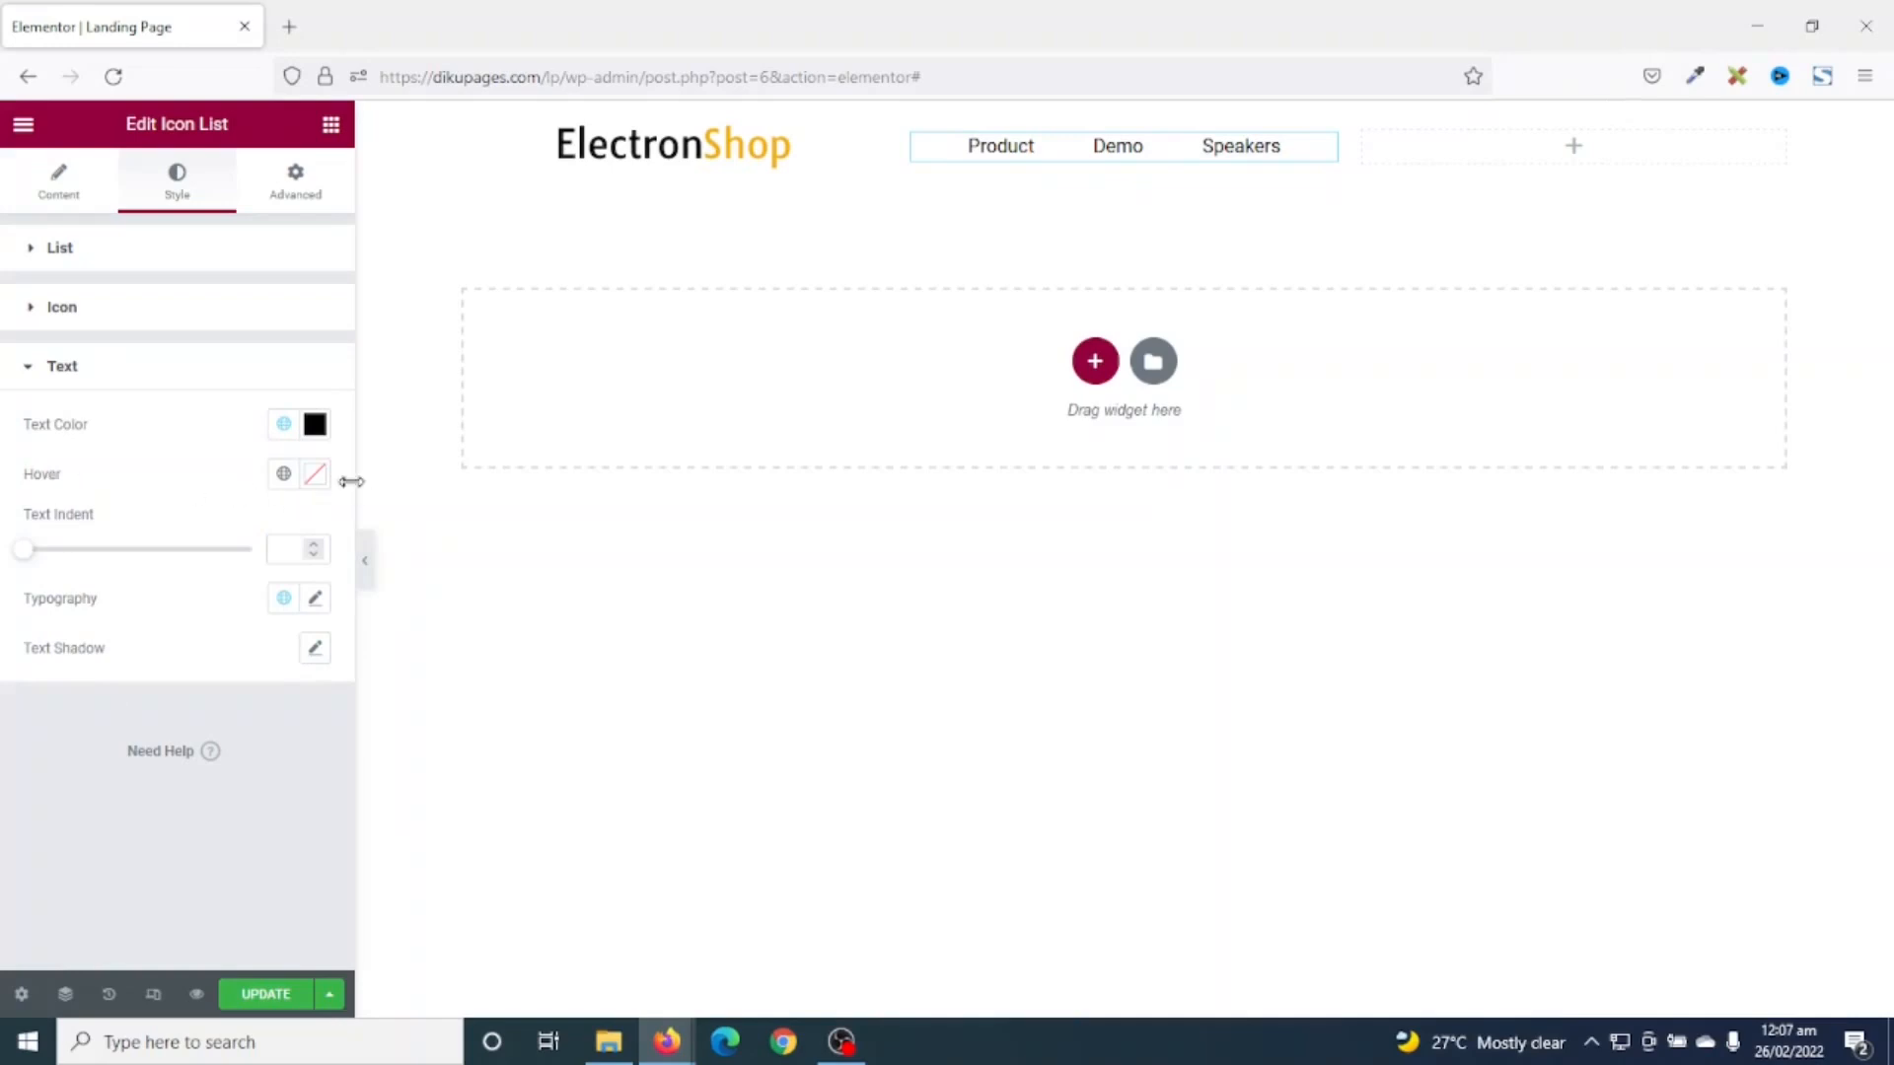
- Set the list text's hover color to #F0B000 and save it as a global color named Yellow
click(316, 476)
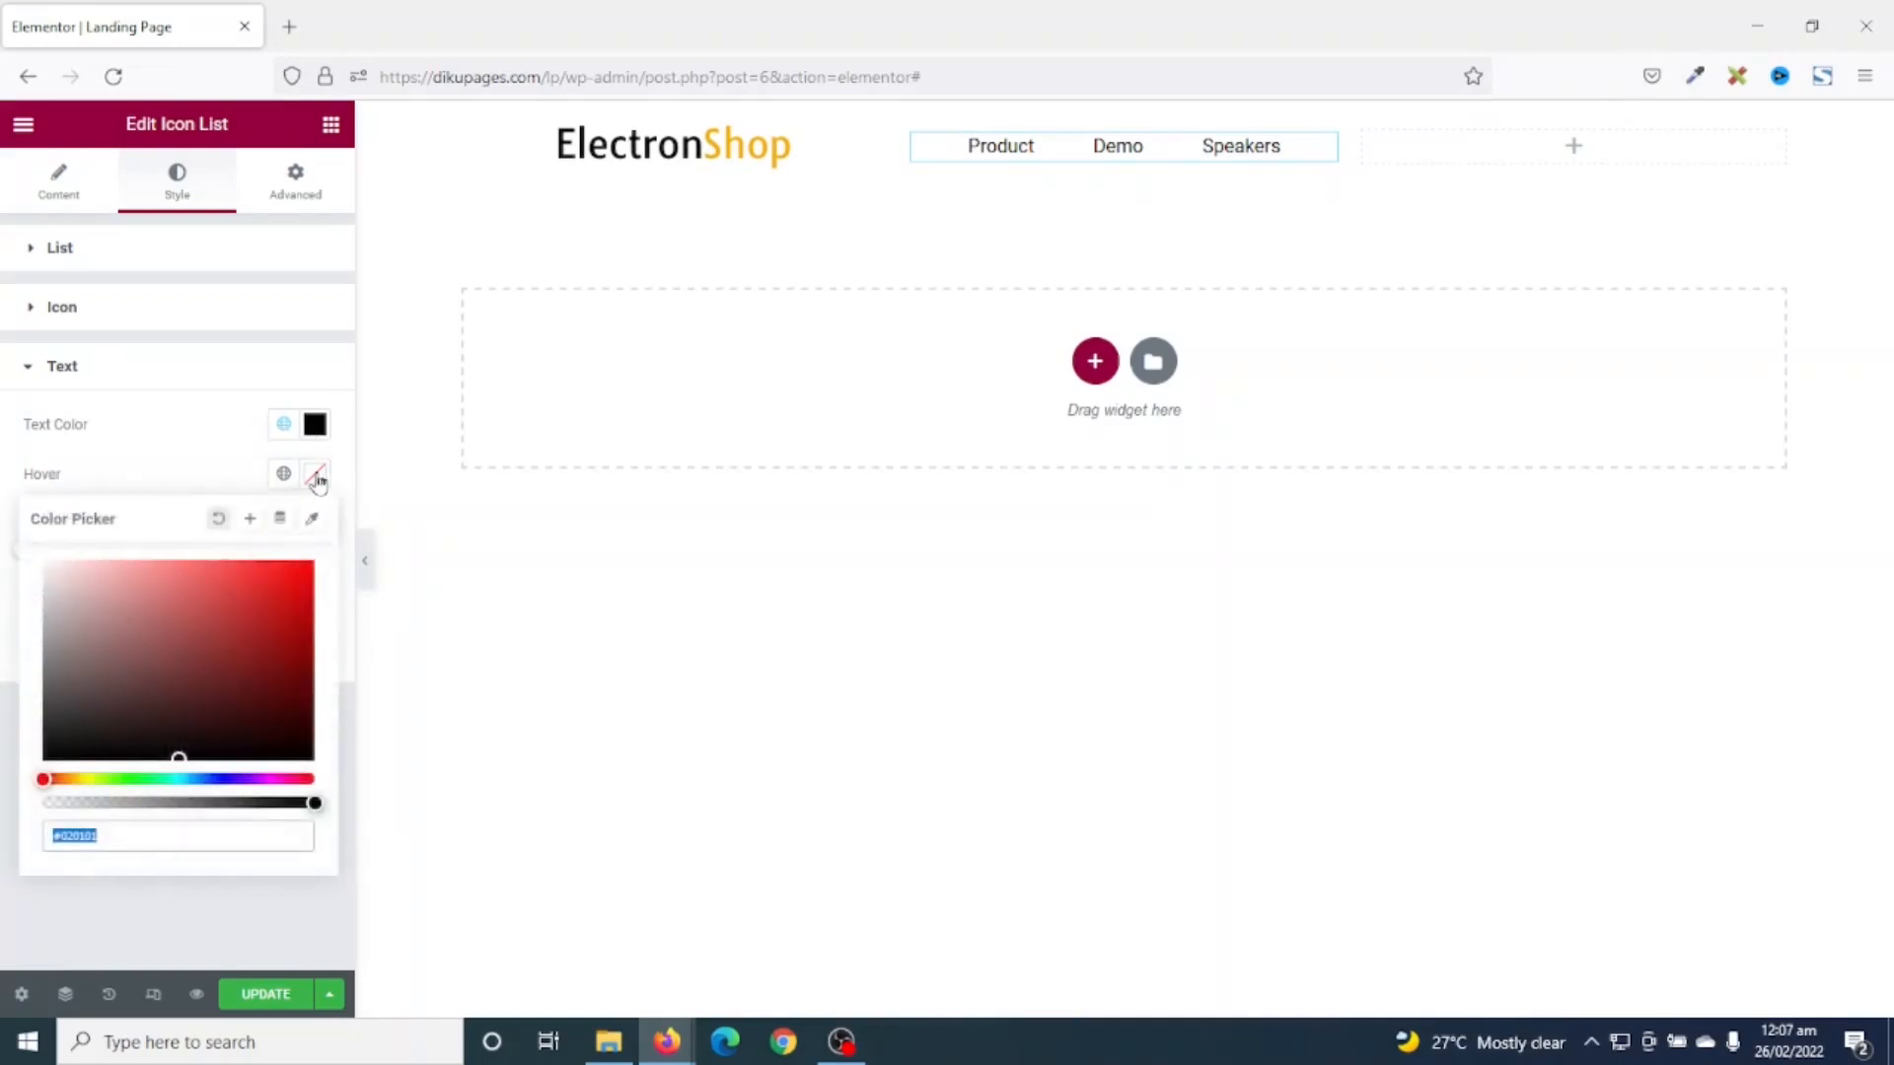
text(#F0B000)
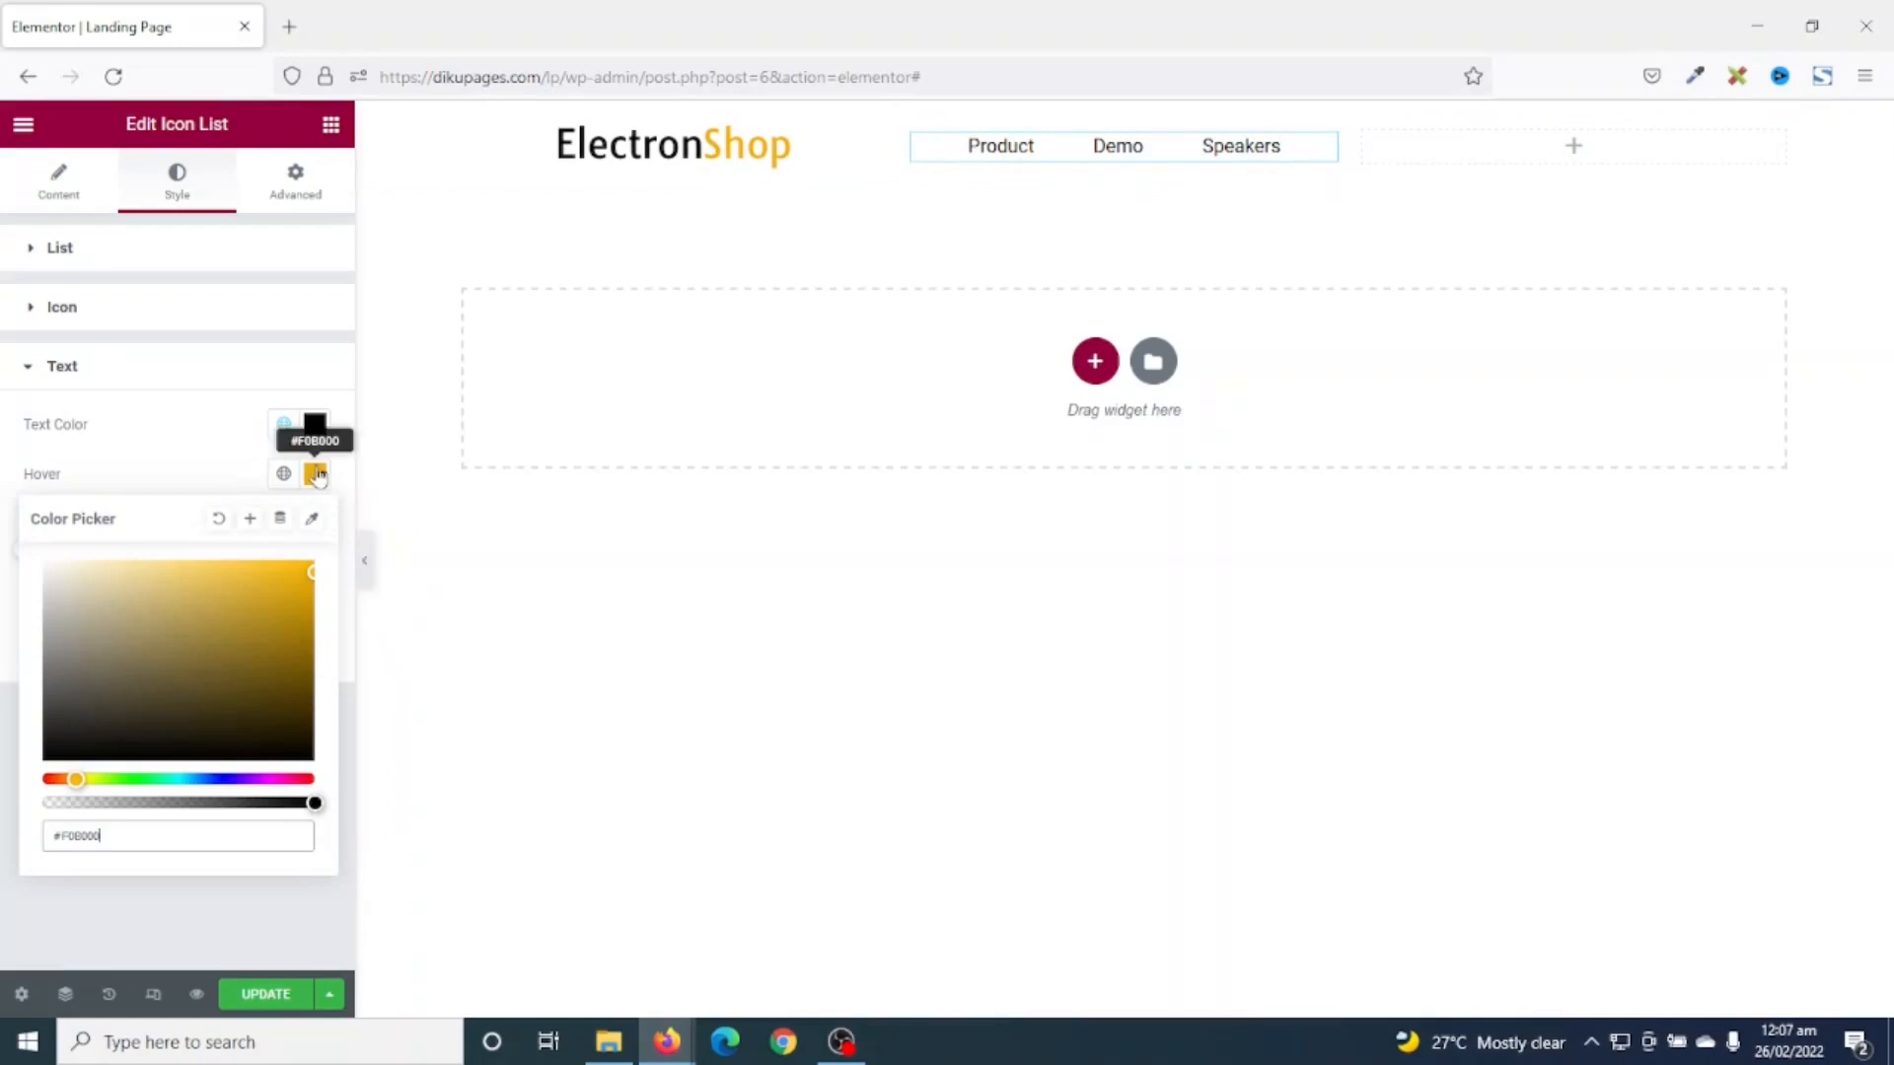
click(250, 523)
triple_click(977, 564)
text(Yellow)
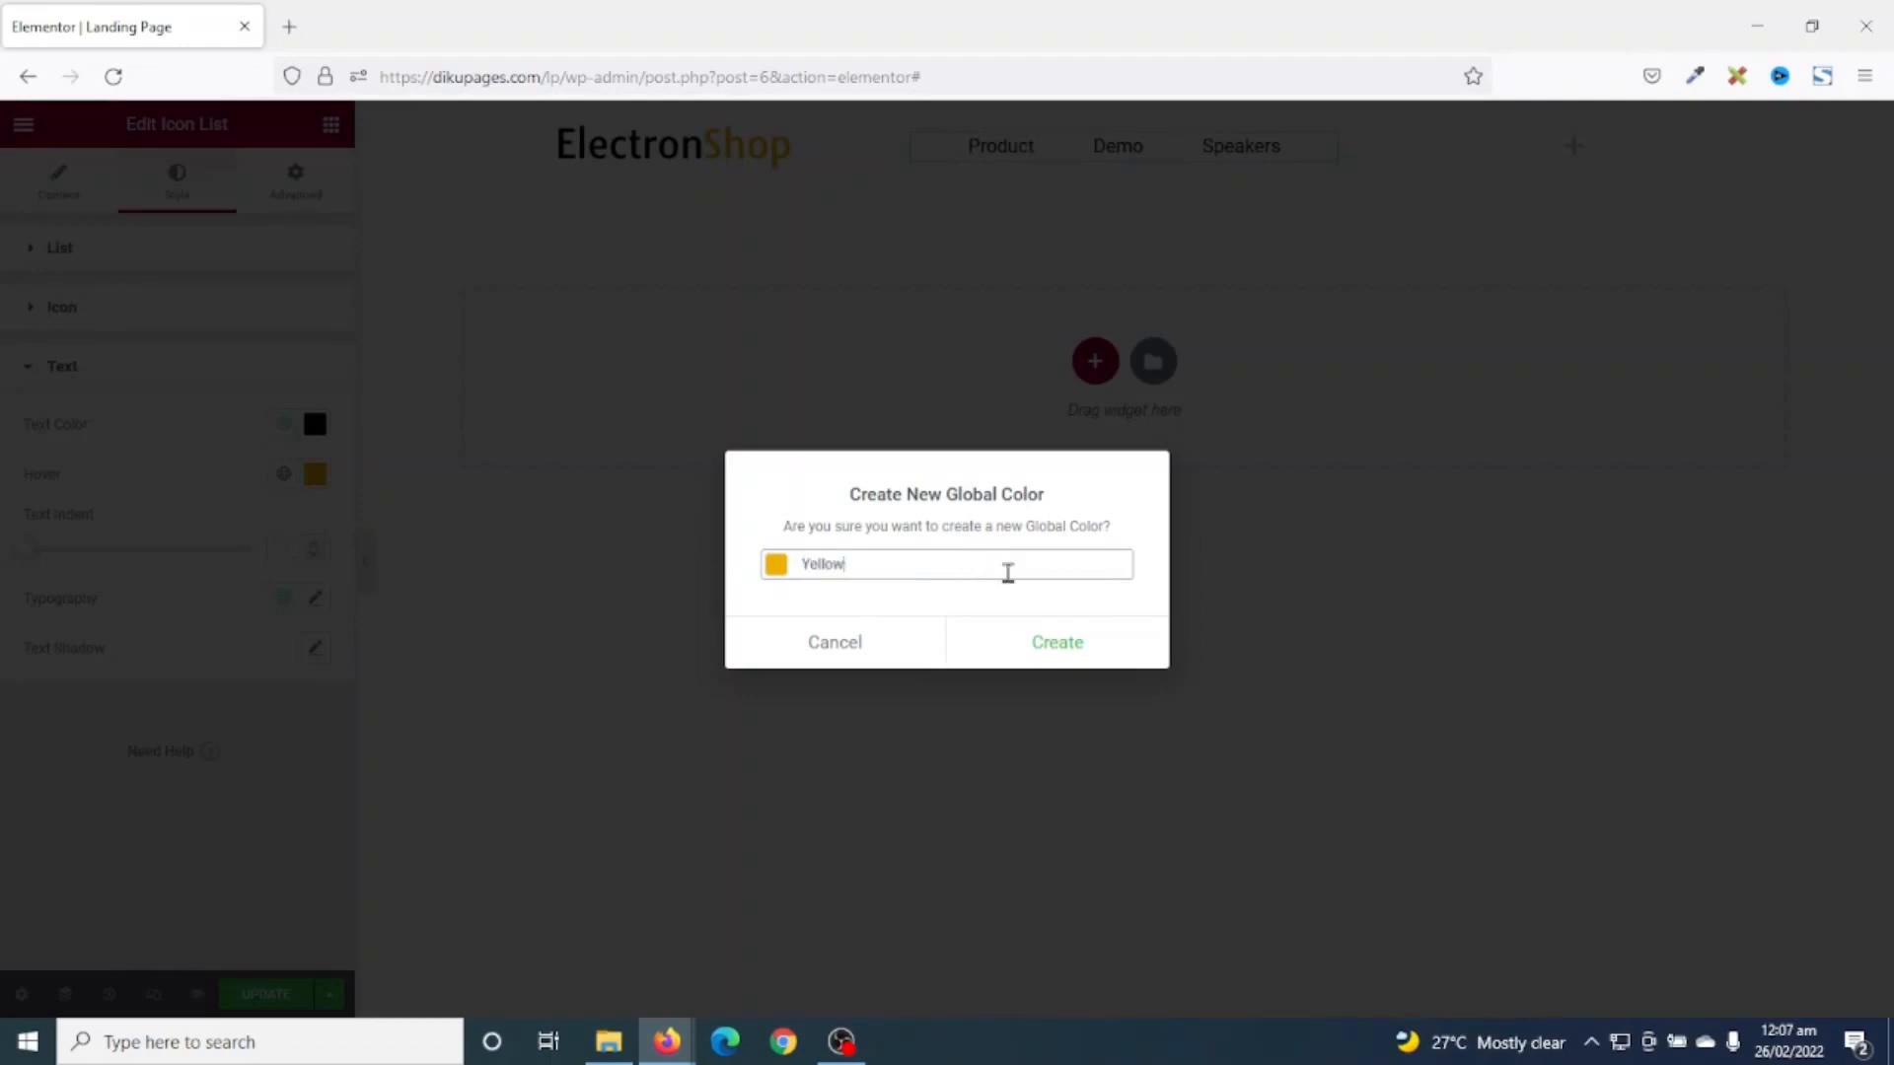
click(1054, 646)
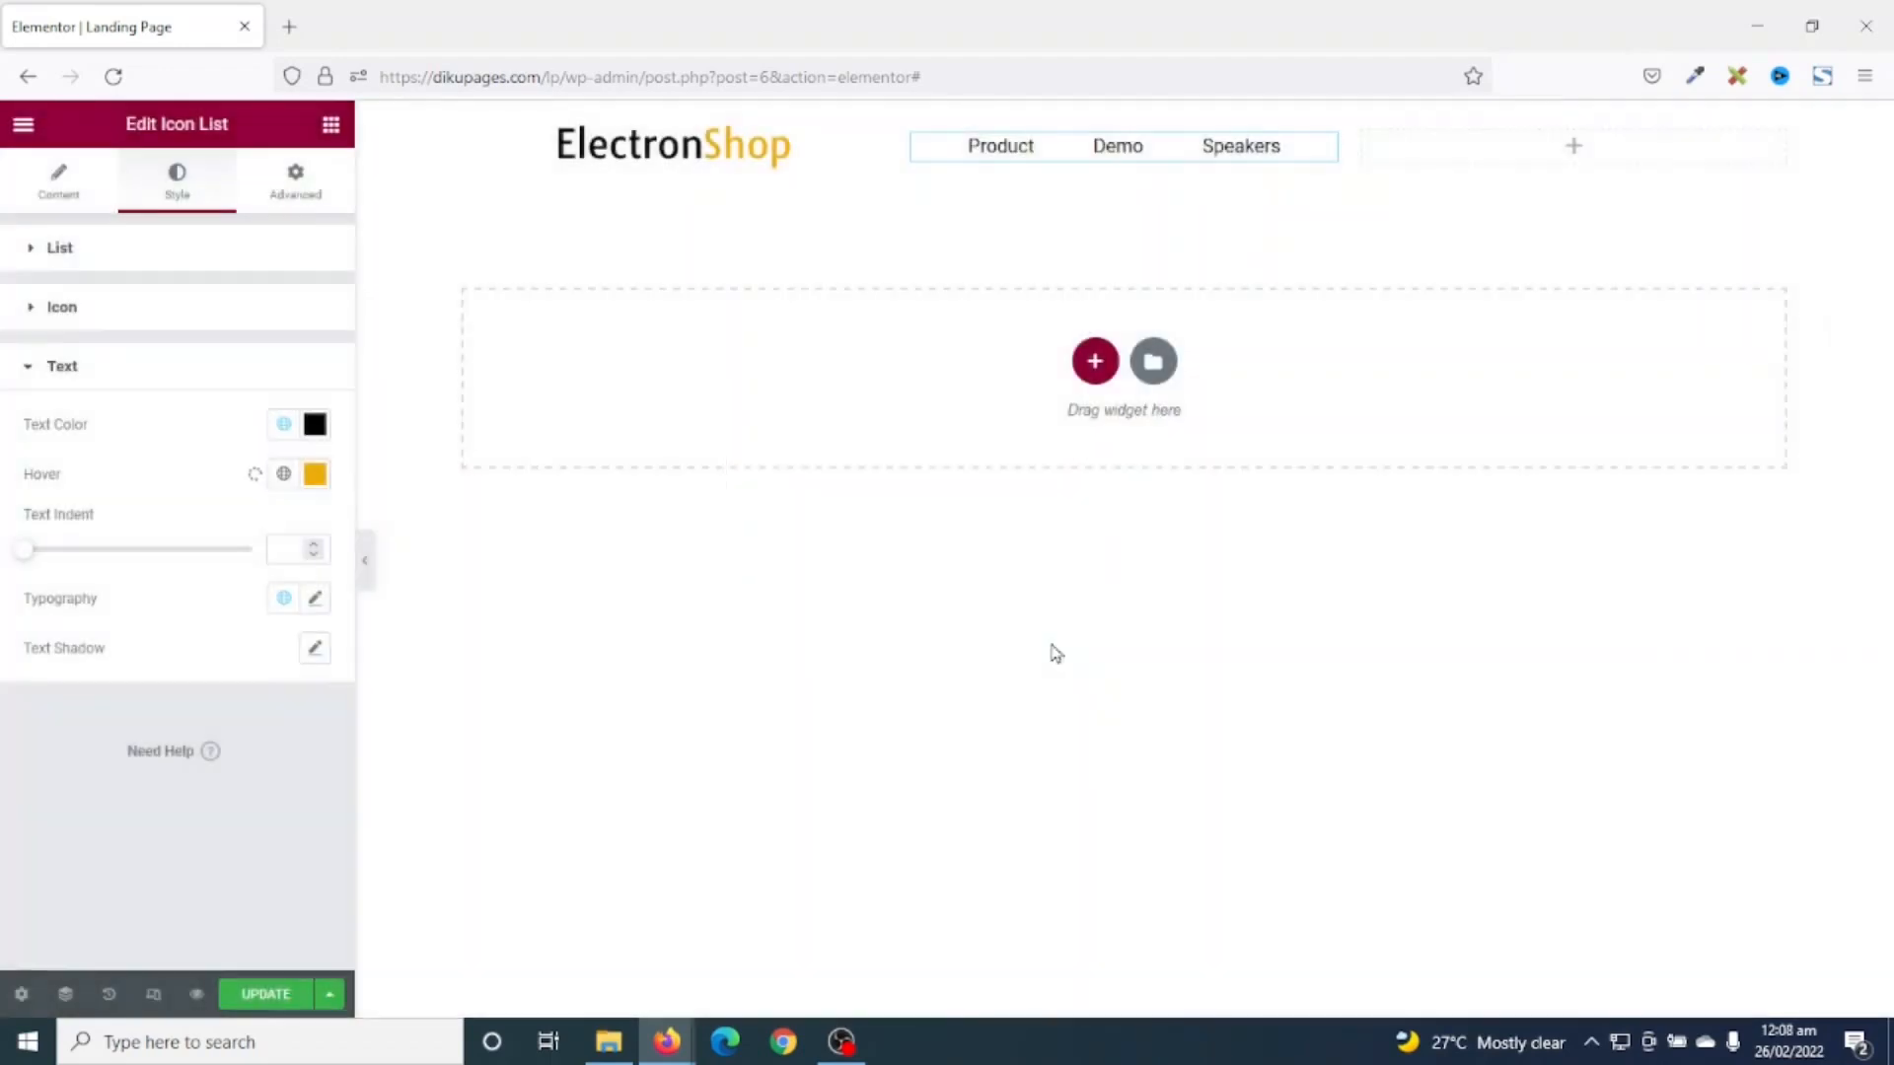
- Set the list text's typography to Montserrat with weight 500 and save it as a global font named Montserrat
click(315, 597)
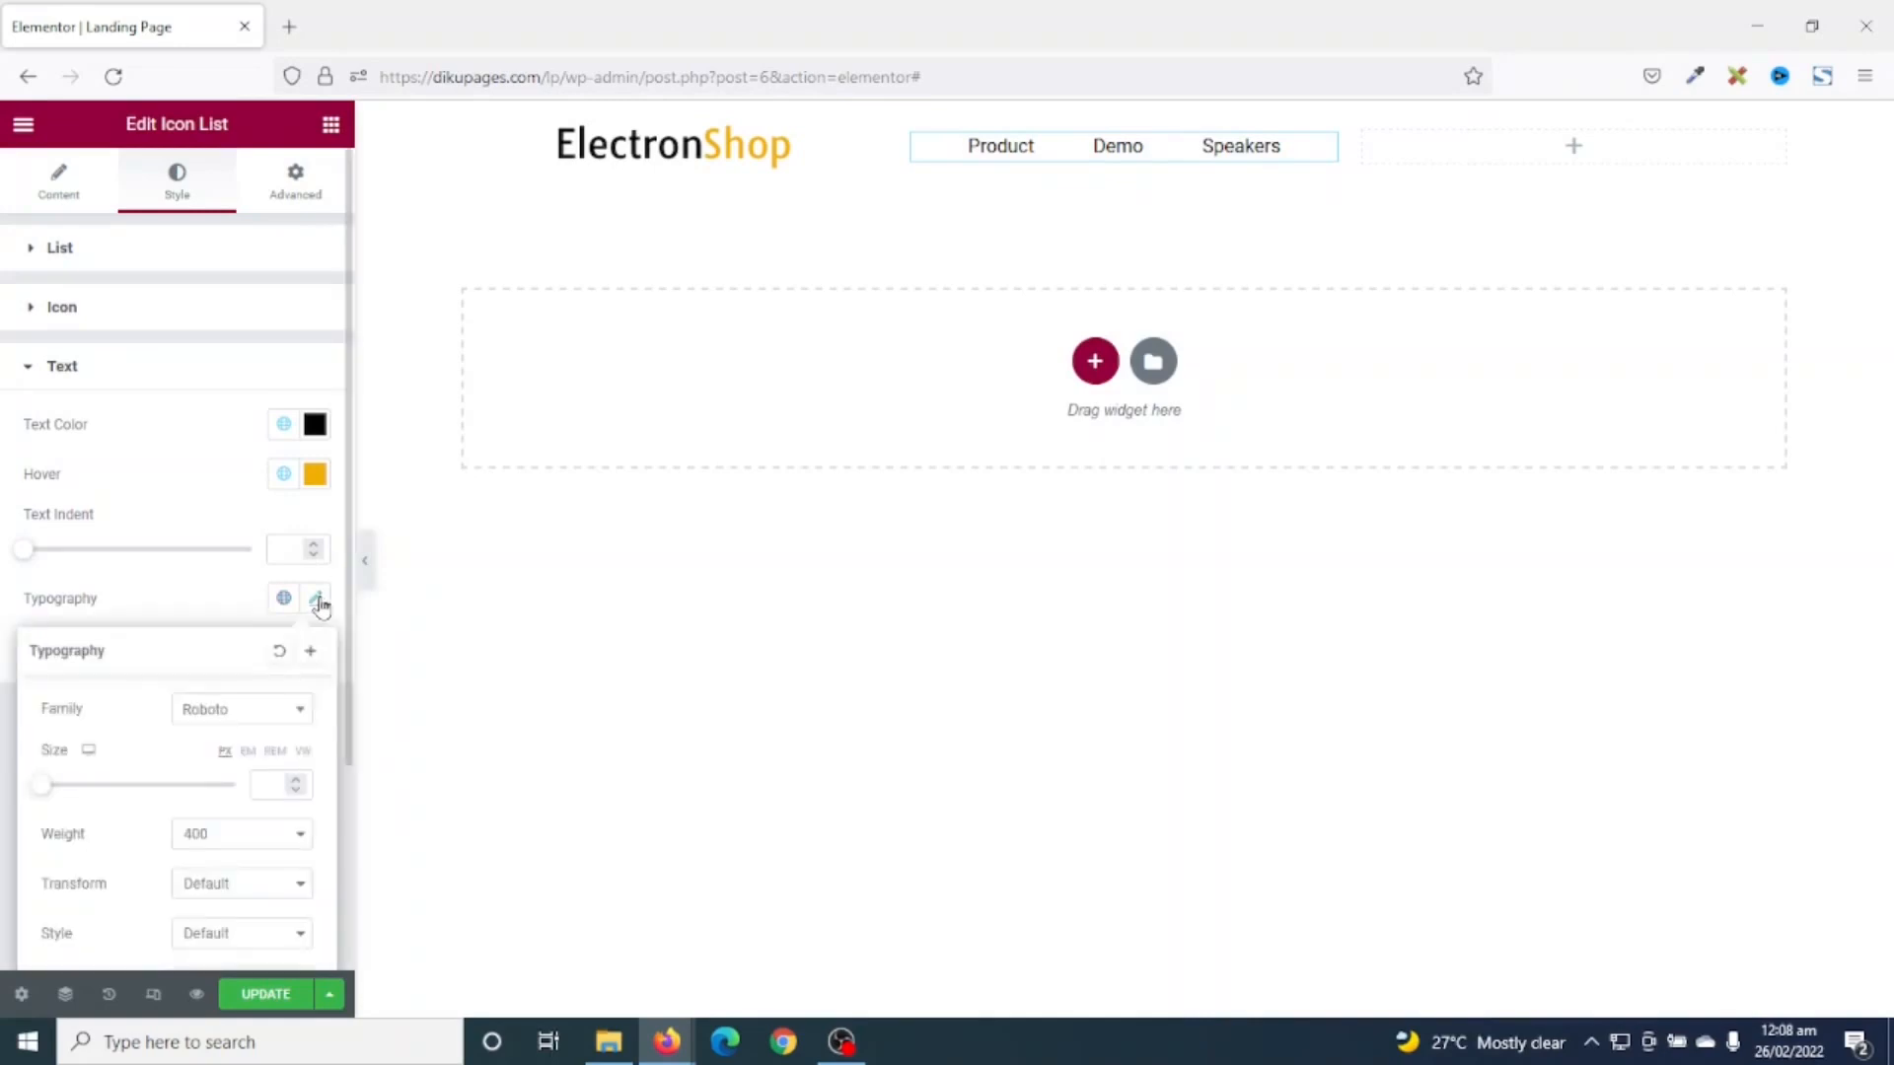
click(262, 720)
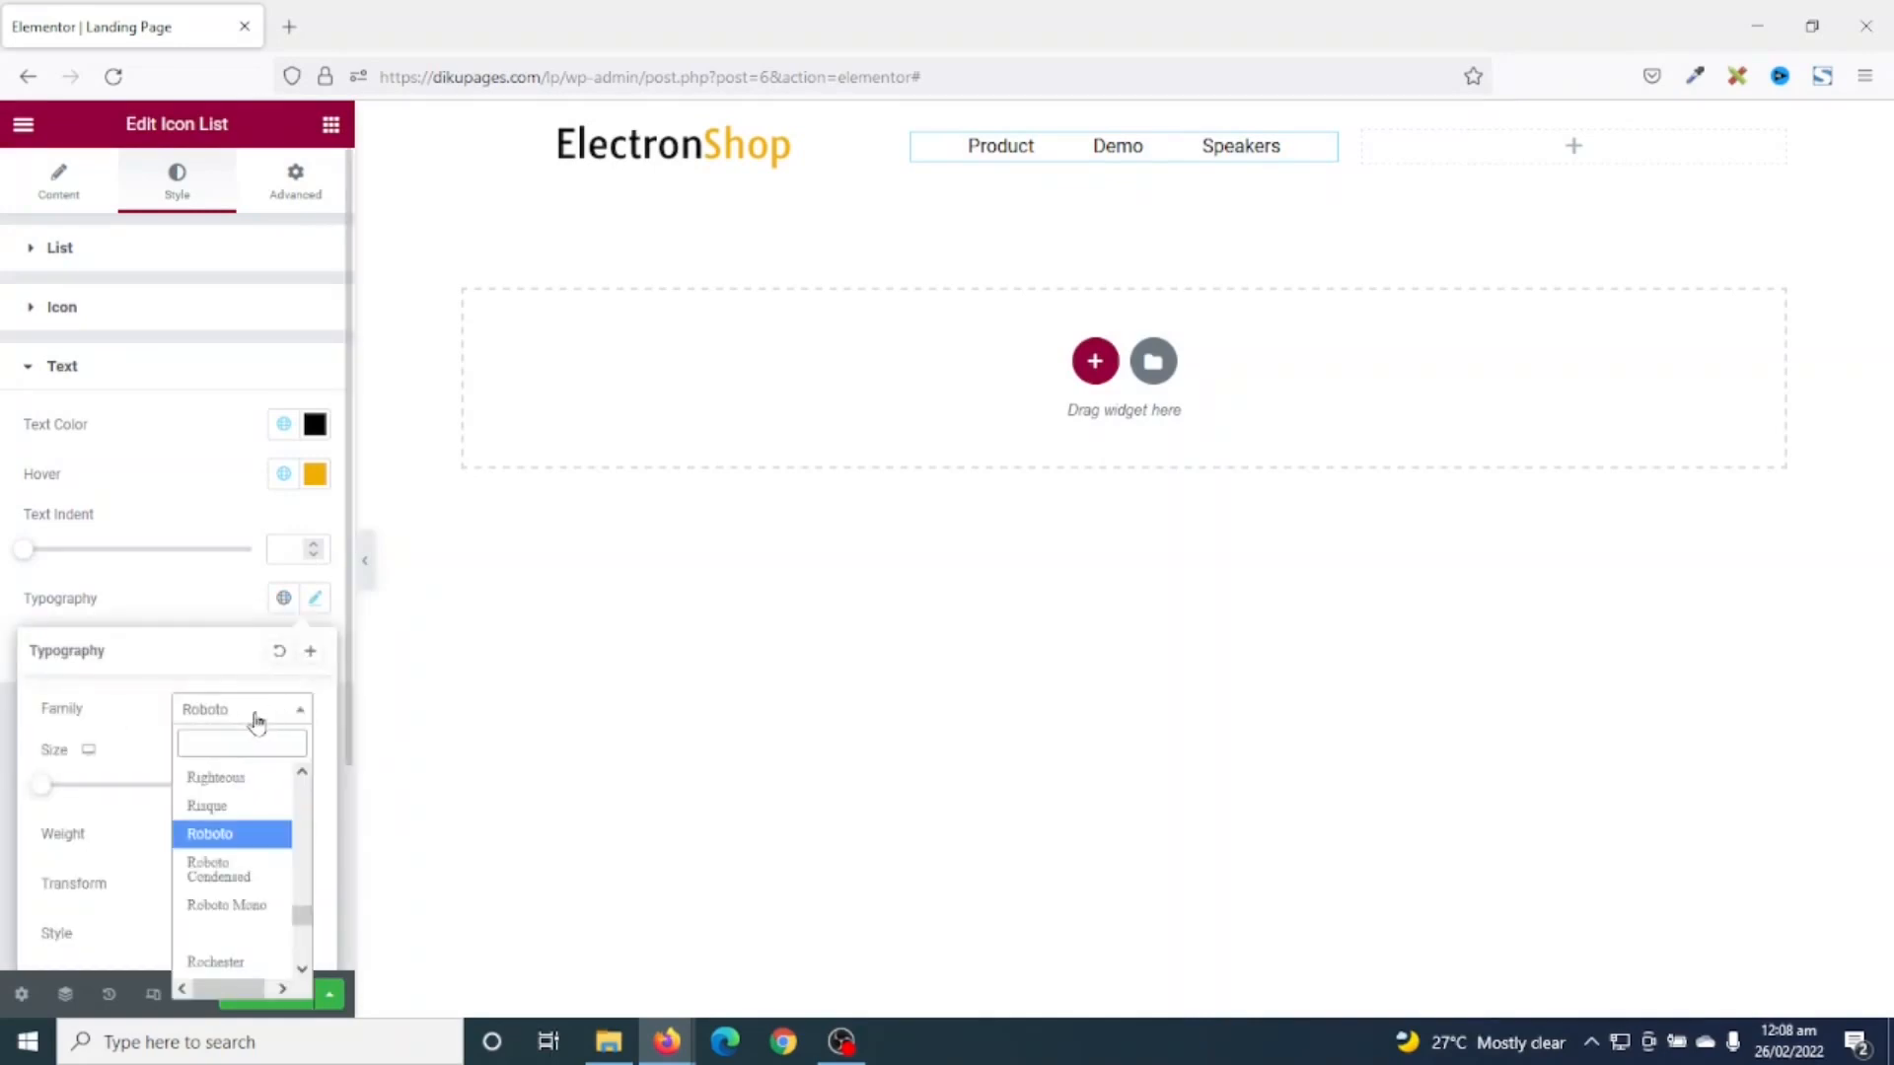
text(monts)
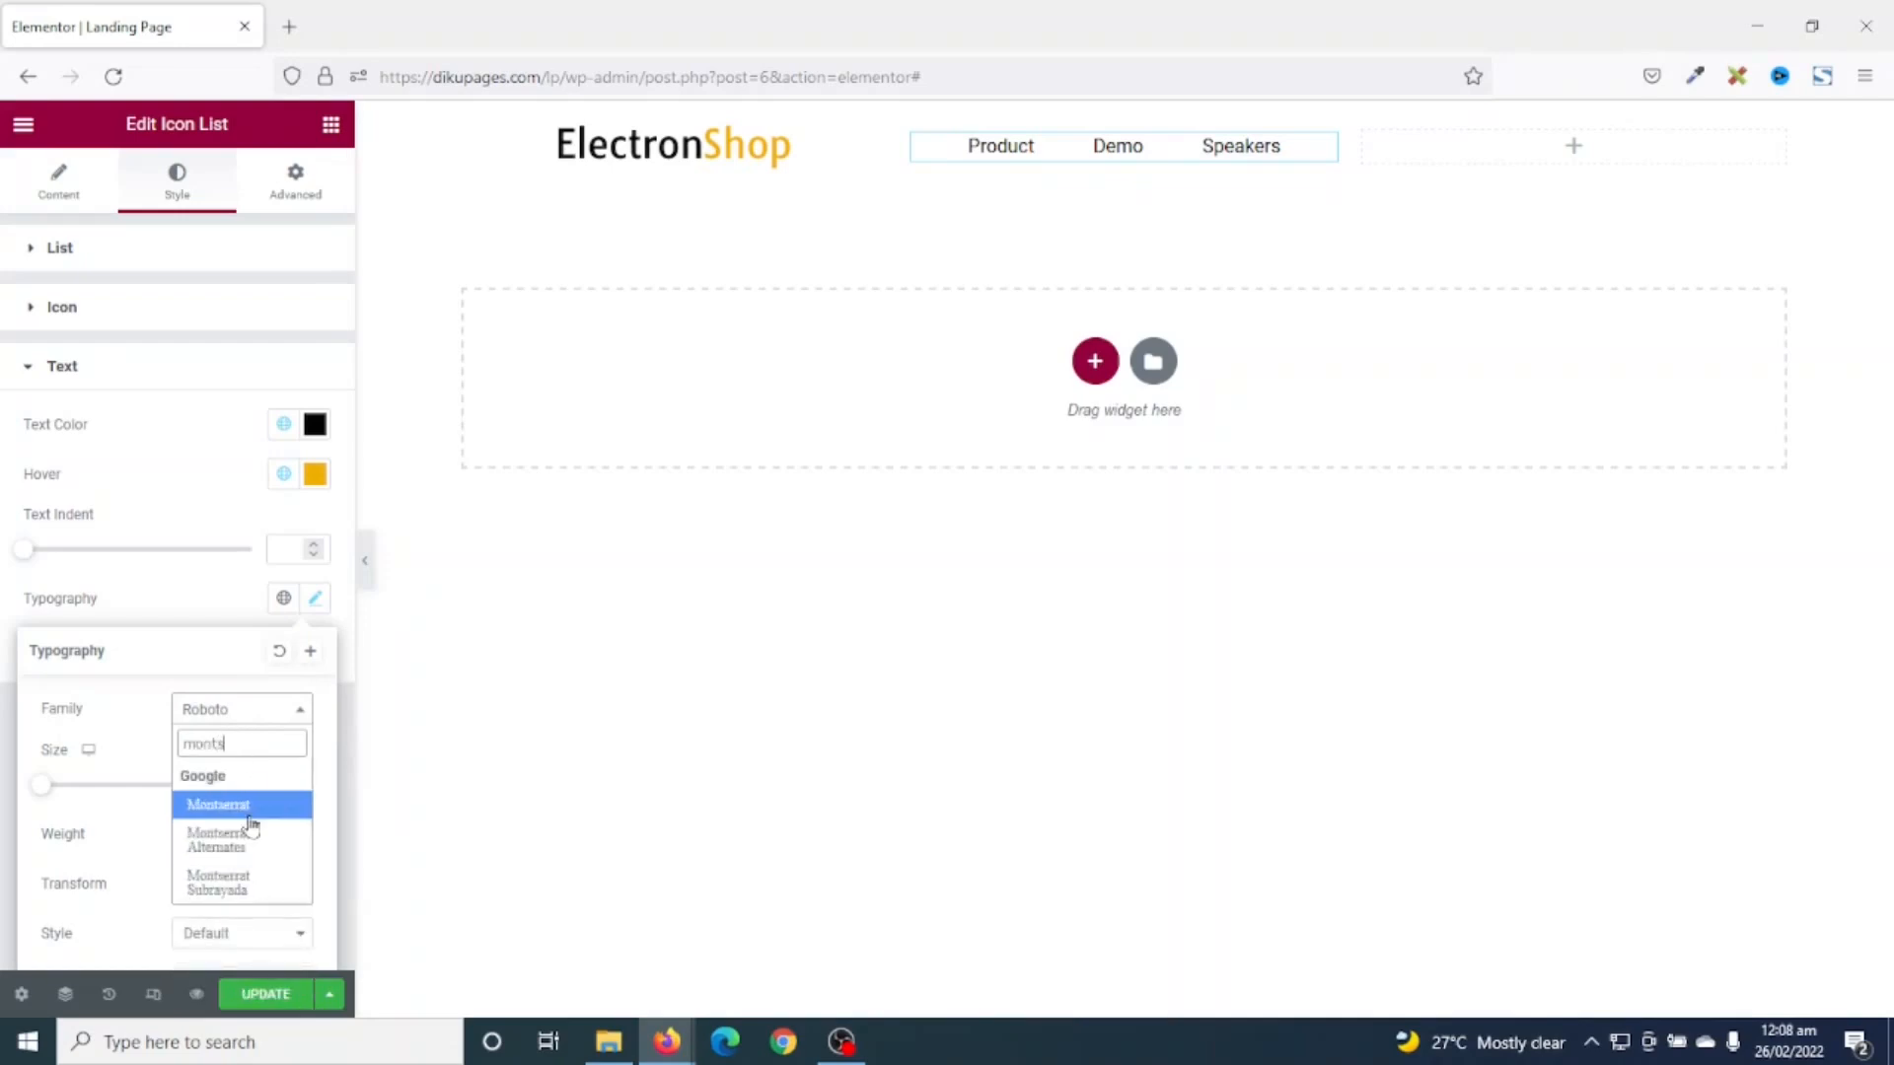
click(219, 805)
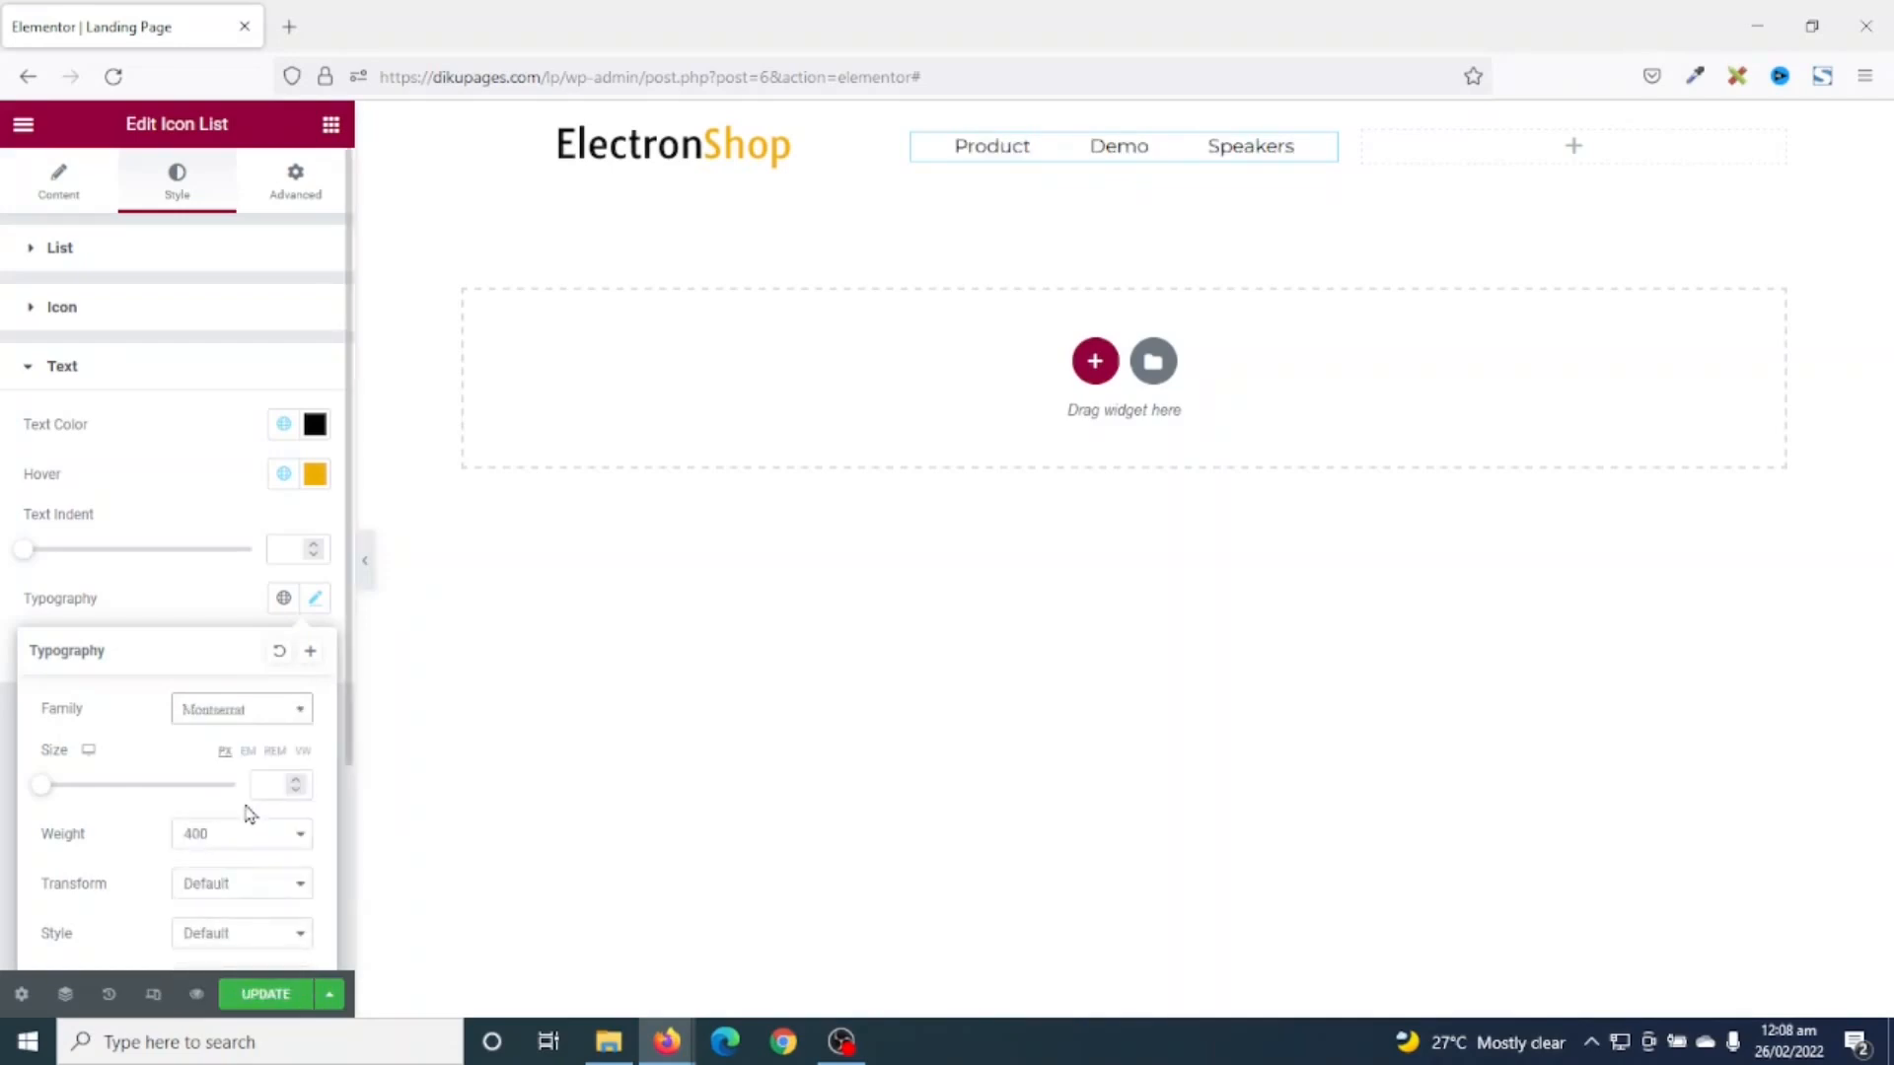
click(242, 840)
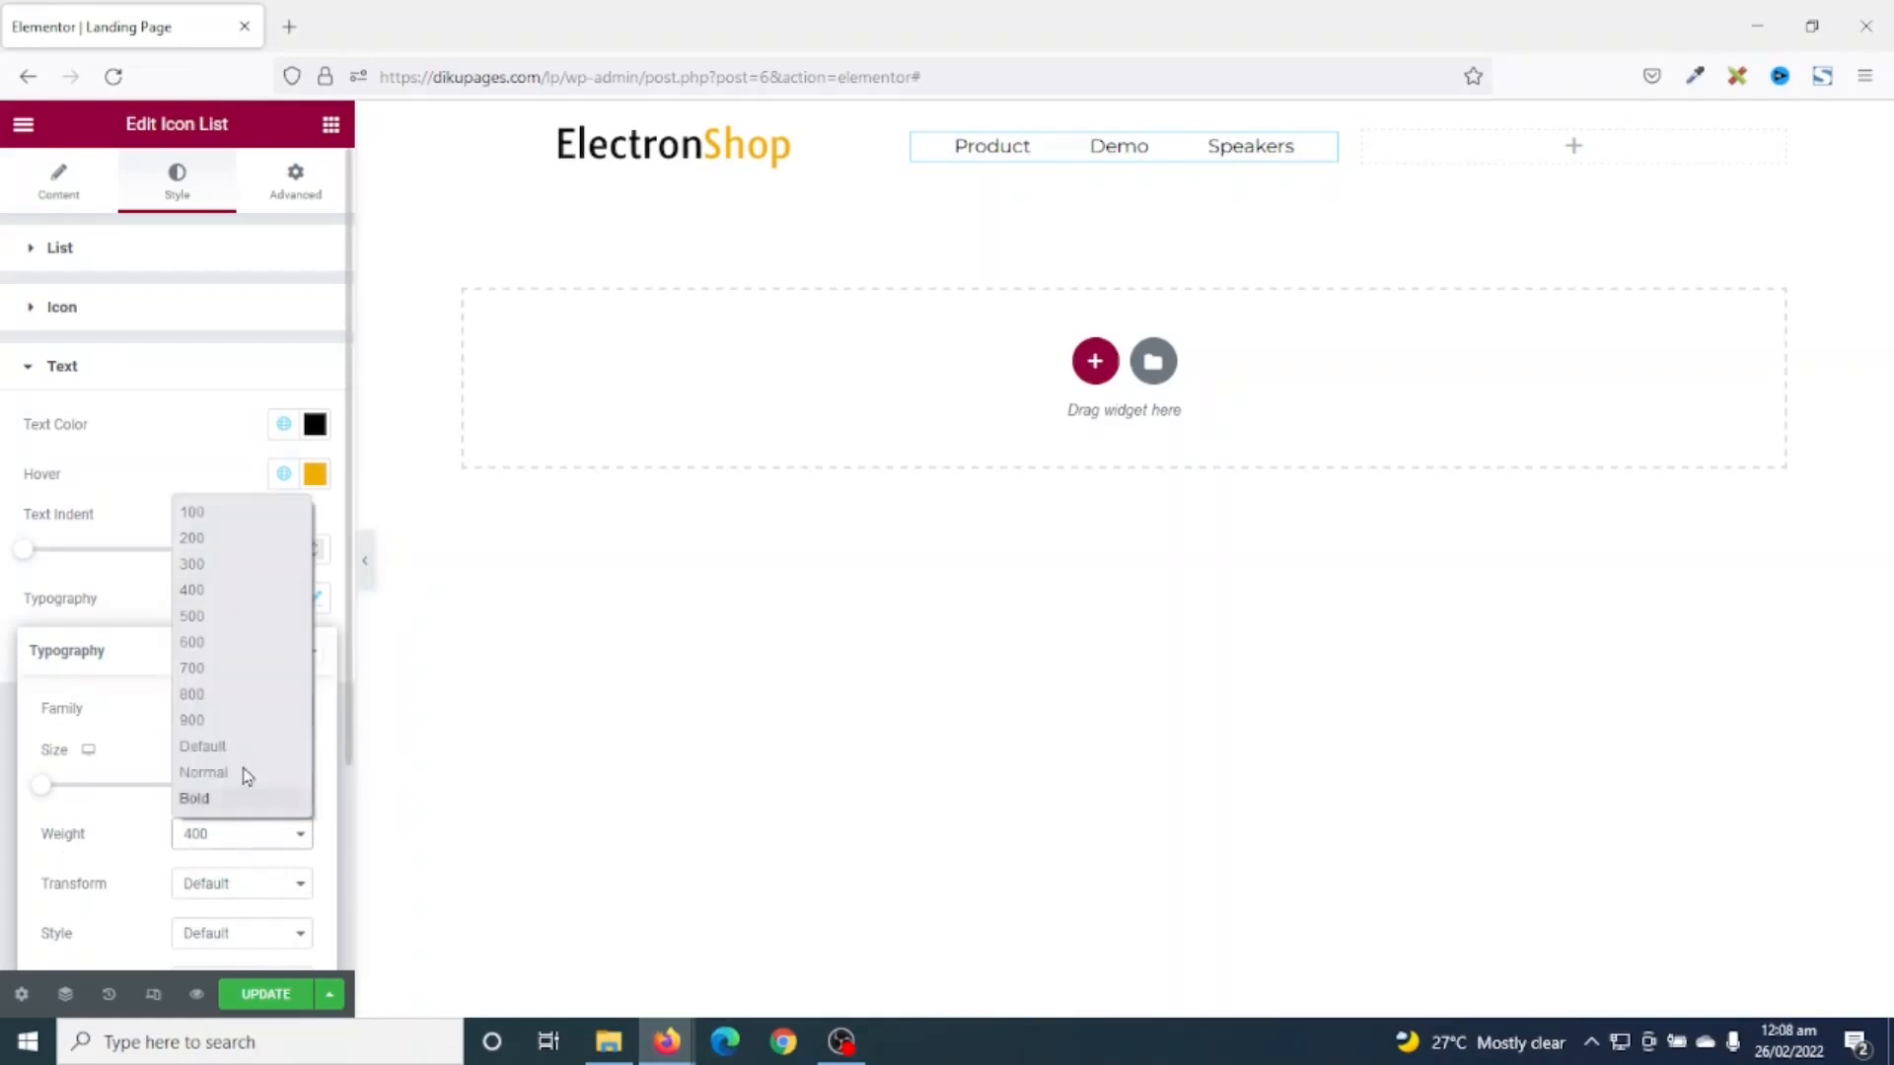
click(229, 618)
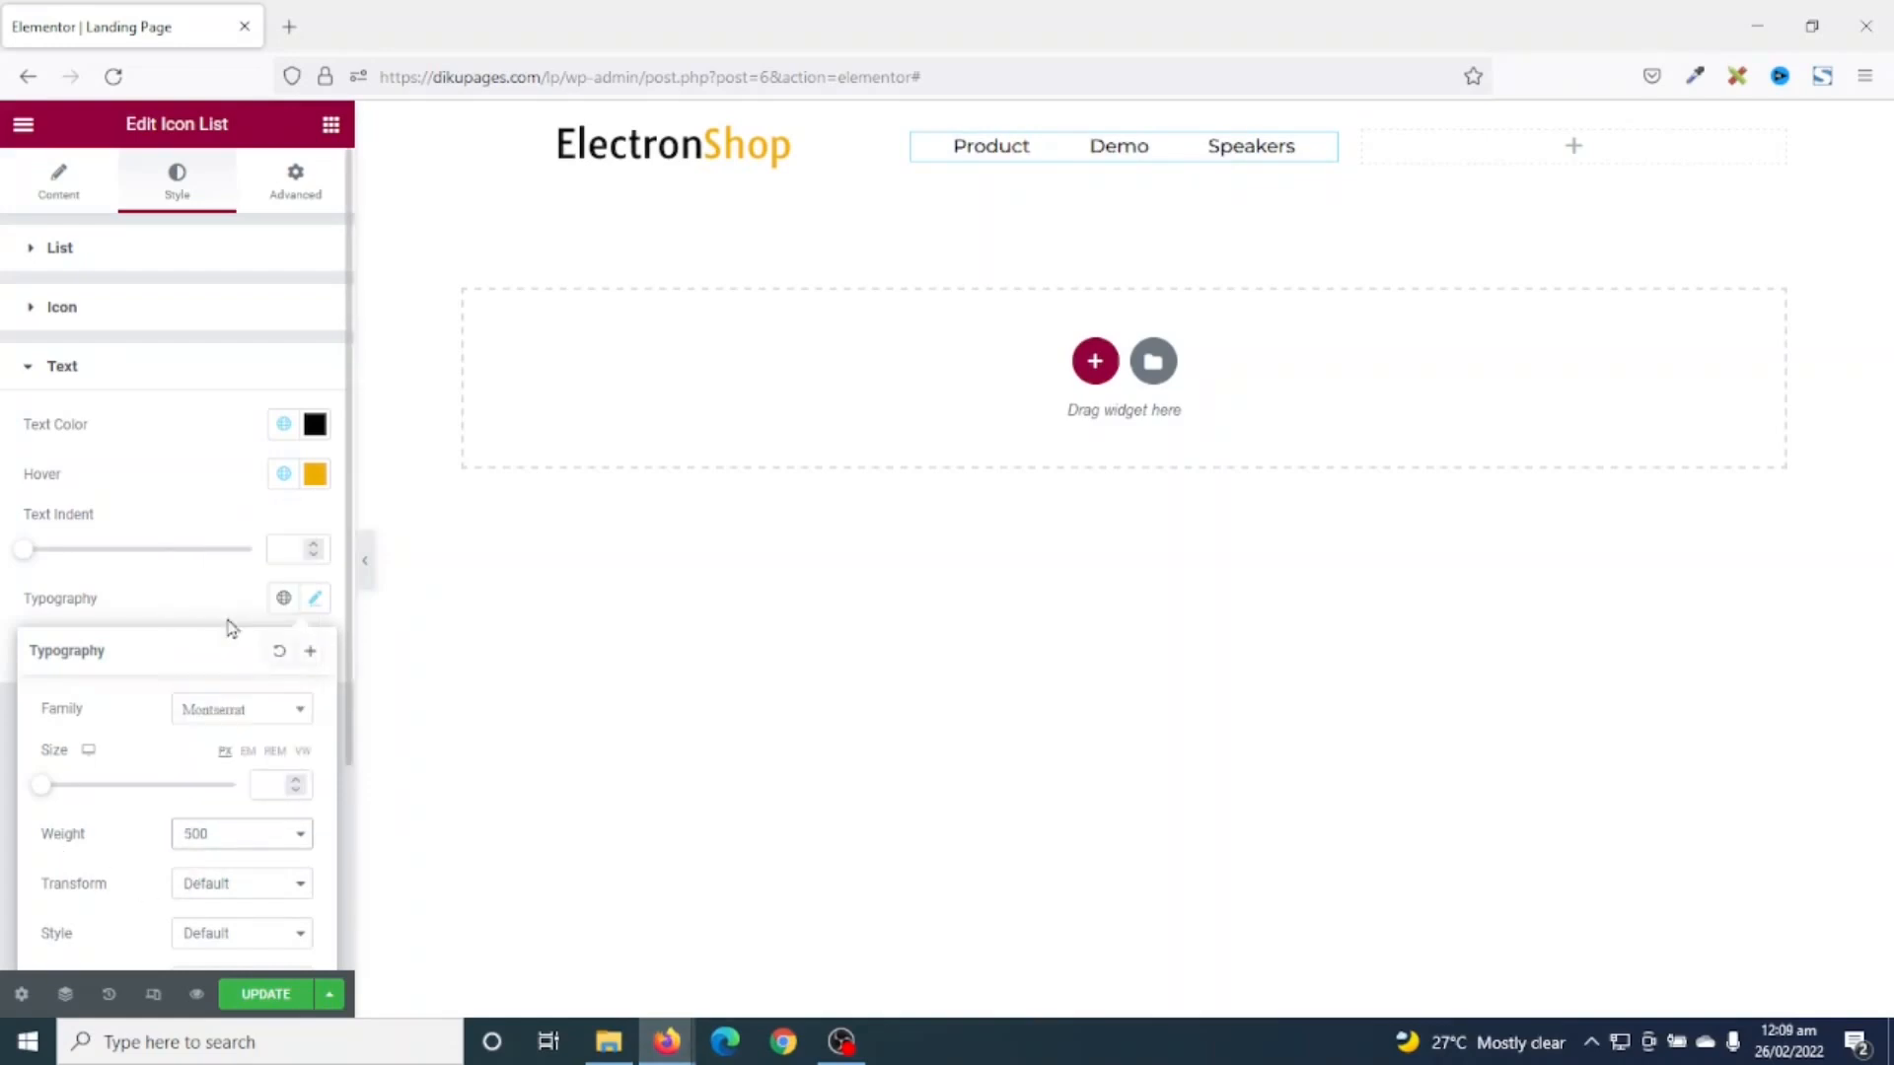
click(311, 655)
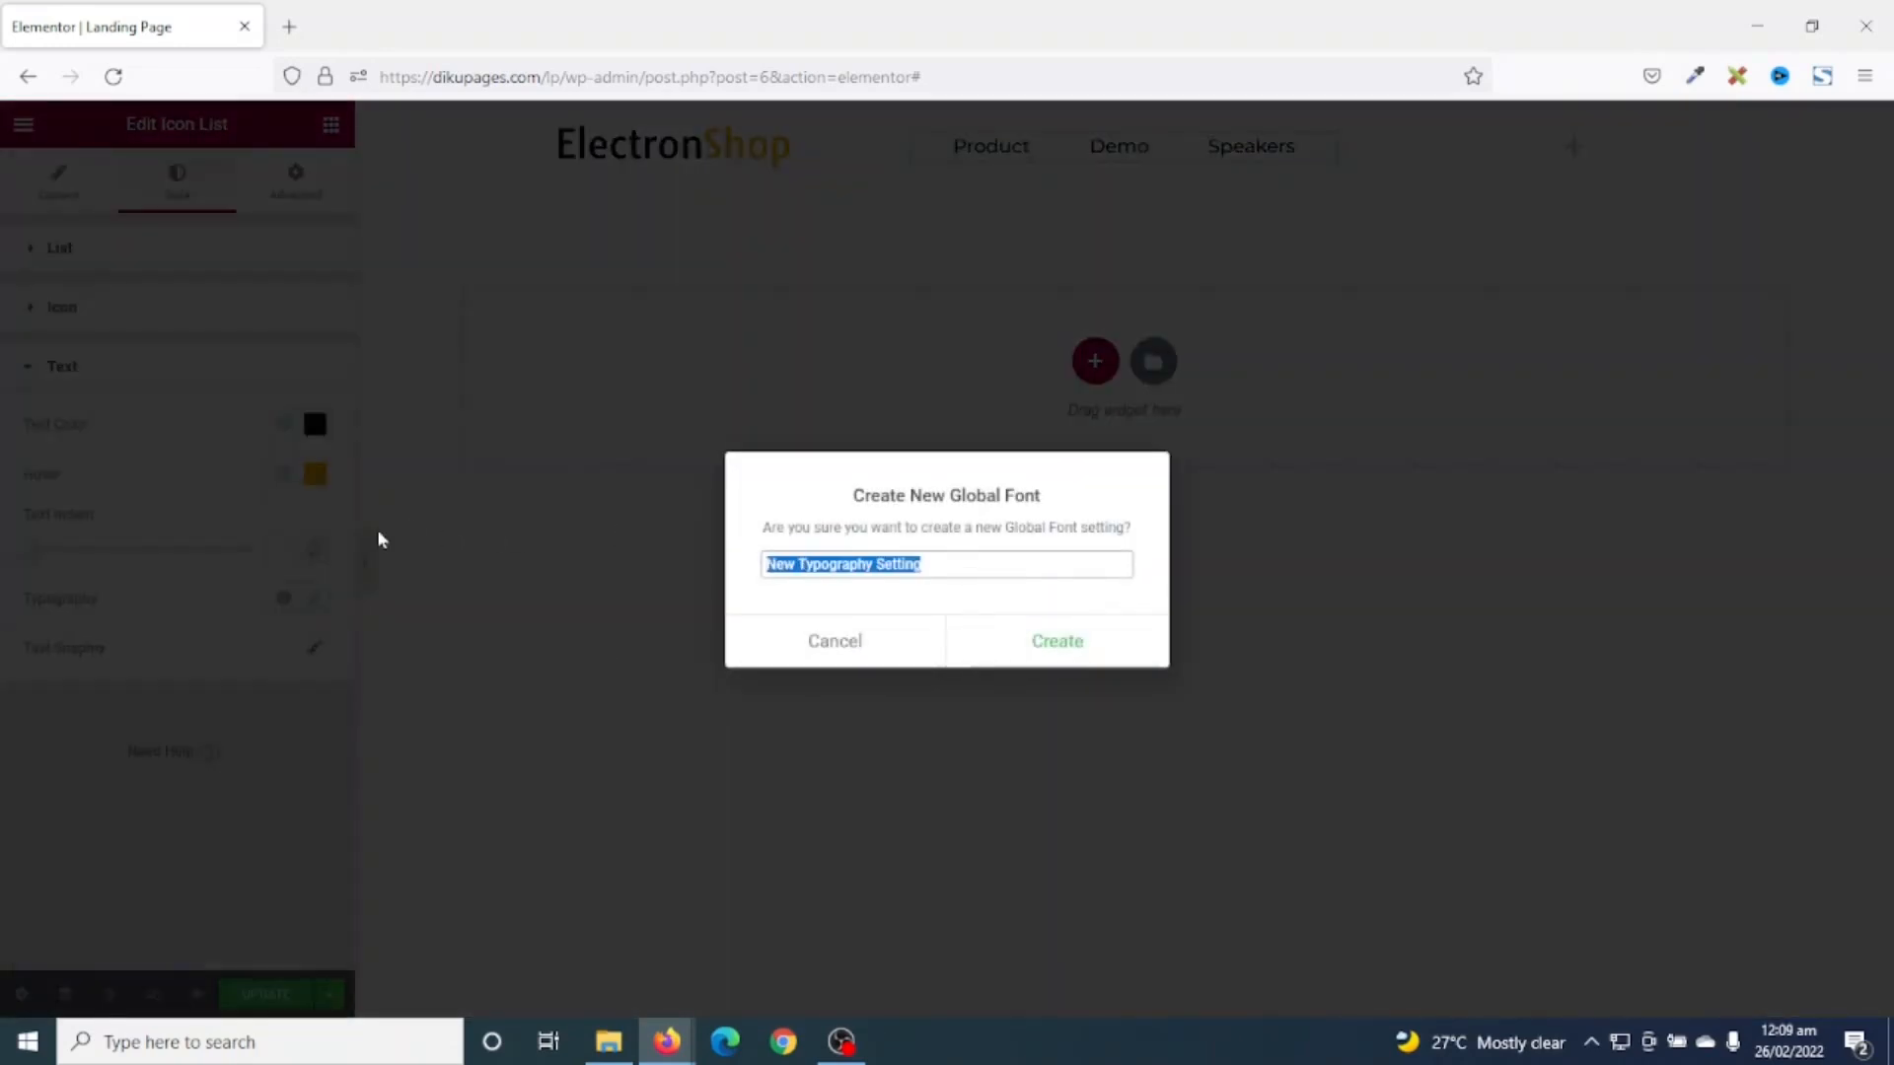
text(Montserrat)
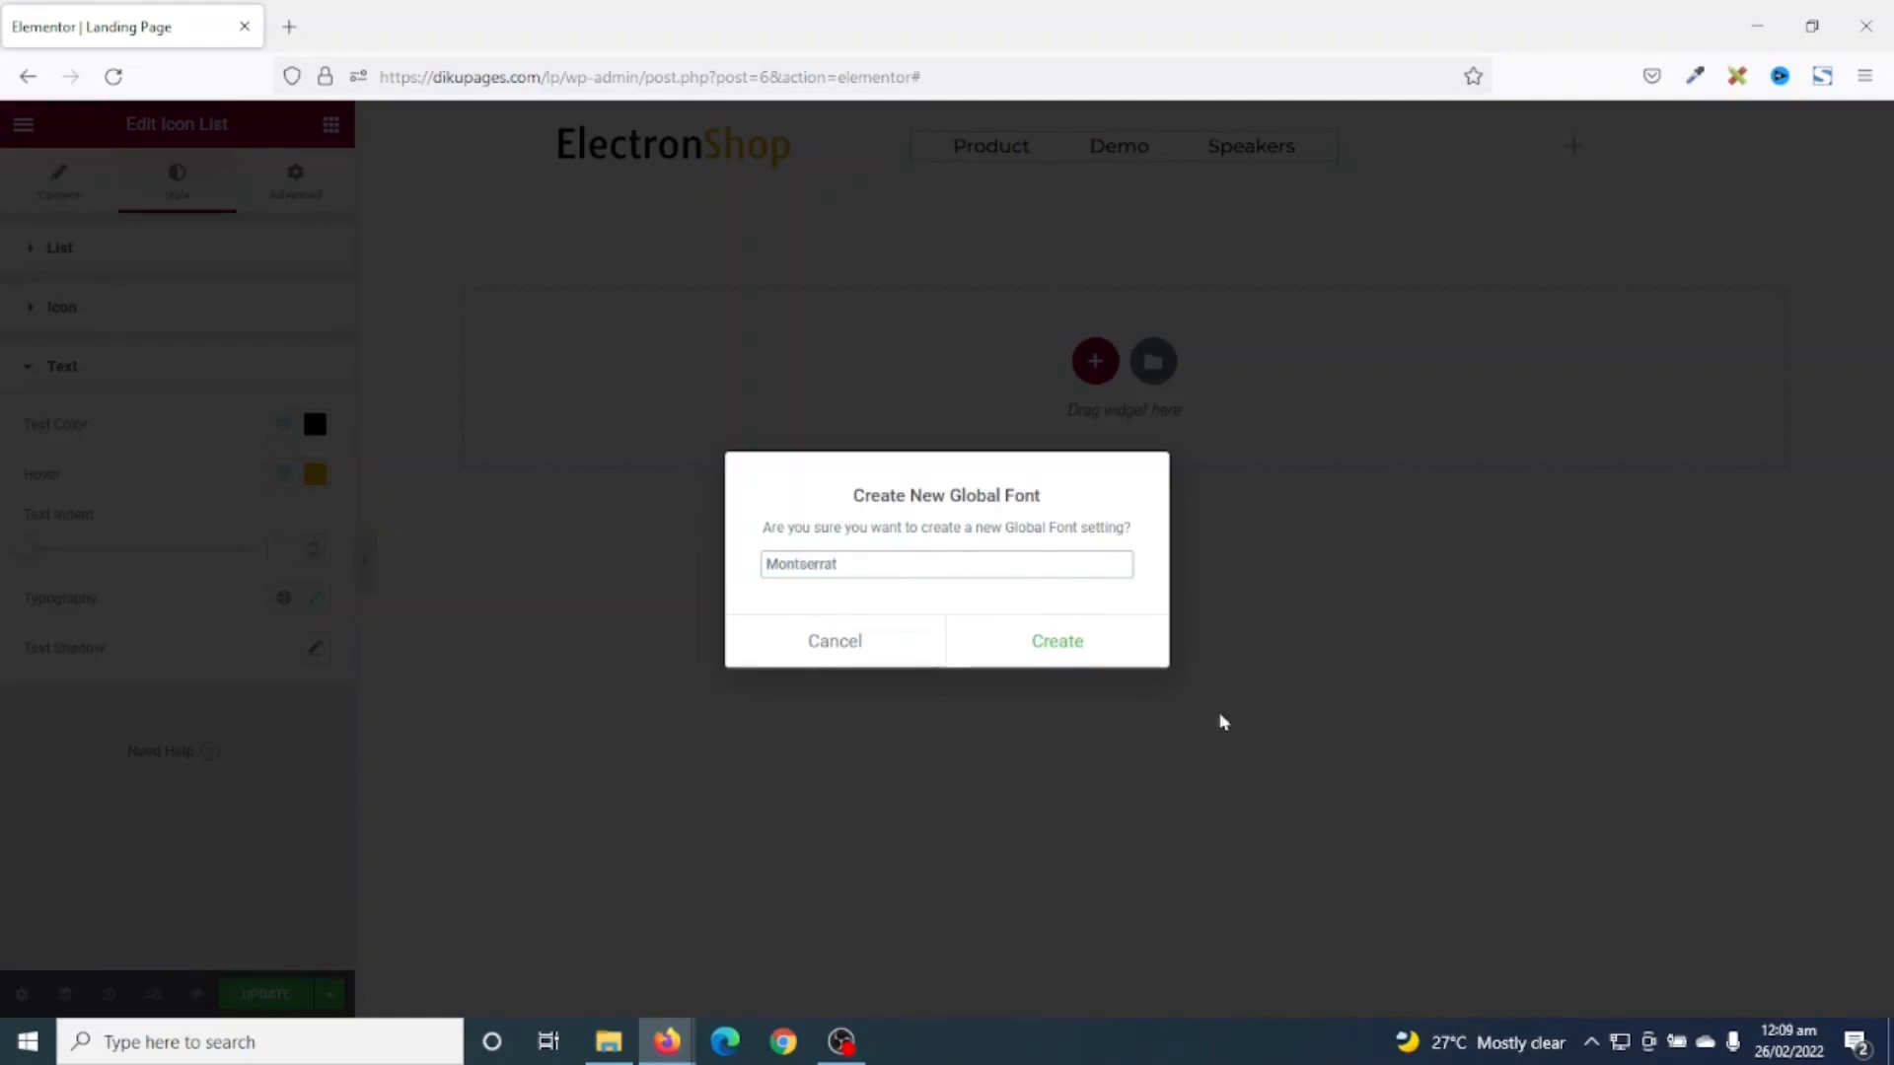
click(1031, 649)
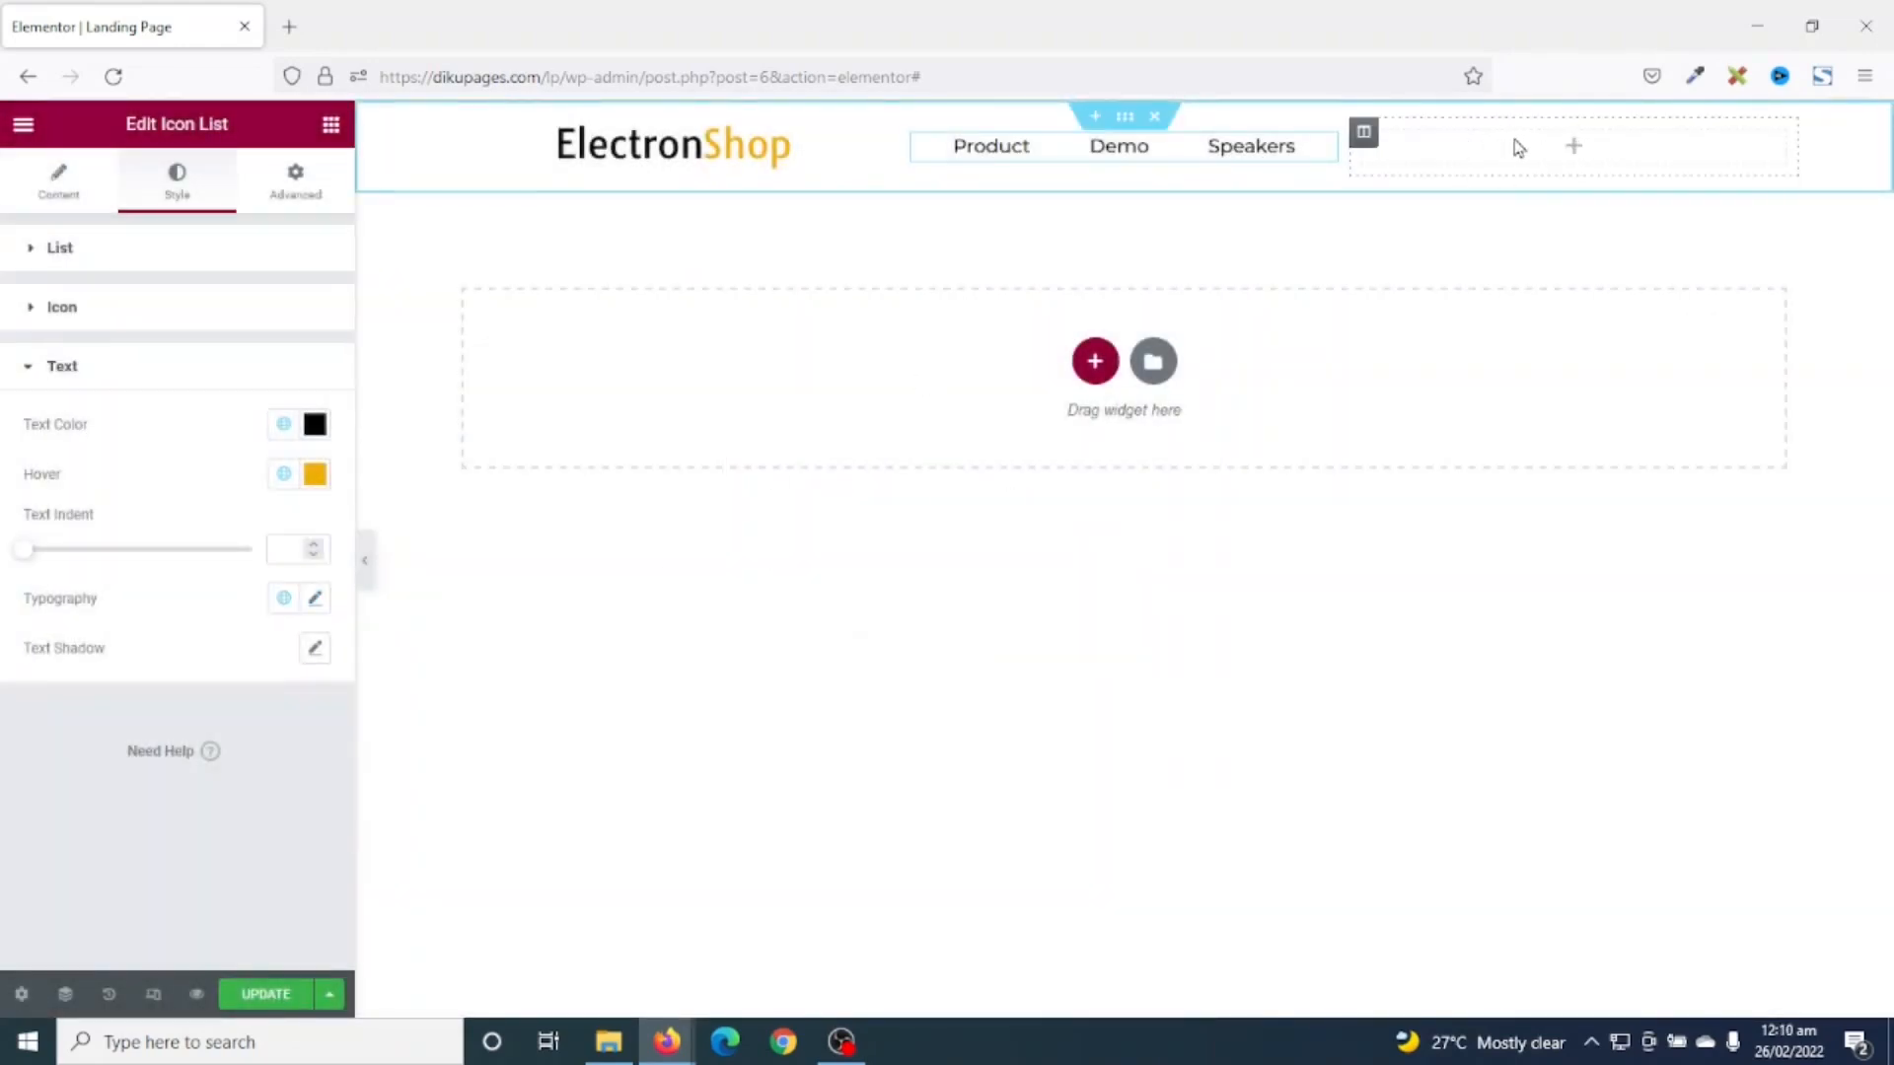
- Add a Button widget to the header section's empty third column
click(331, 125)
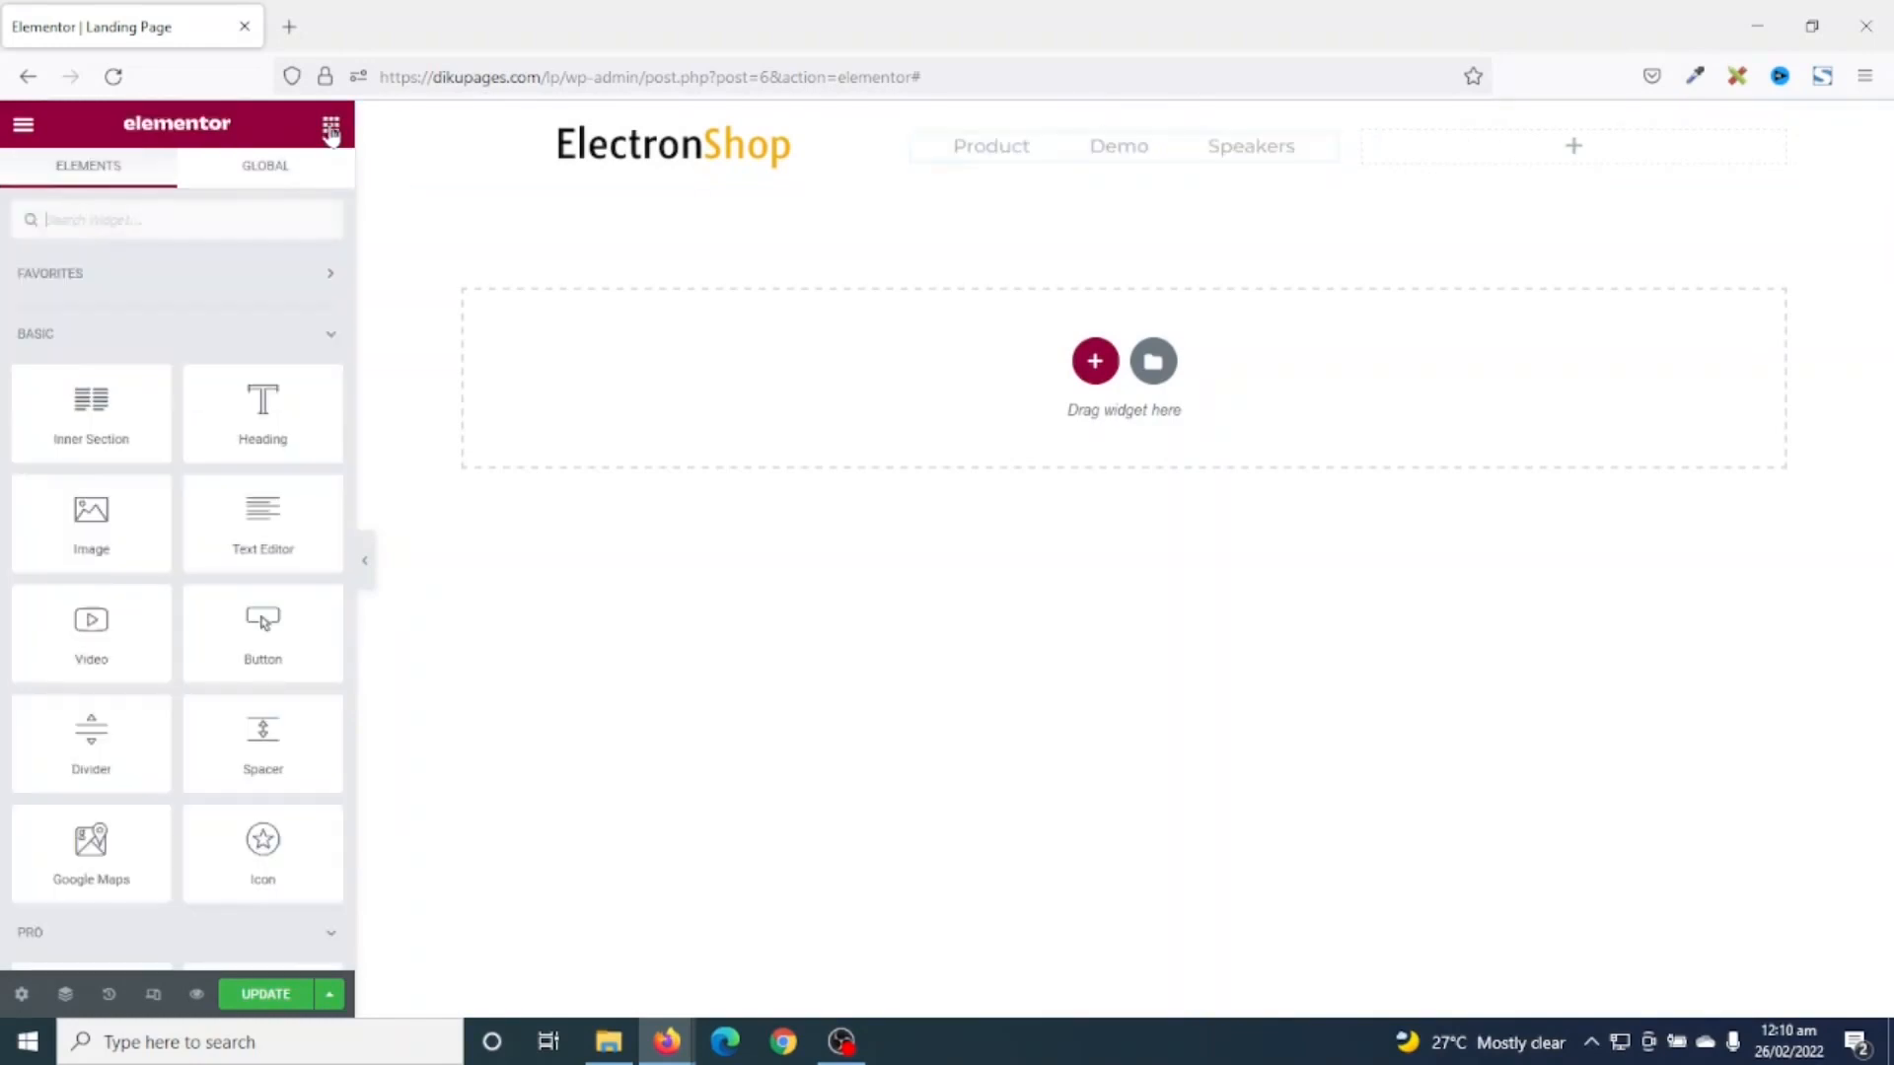
drag(242, 620, 1589, 152)
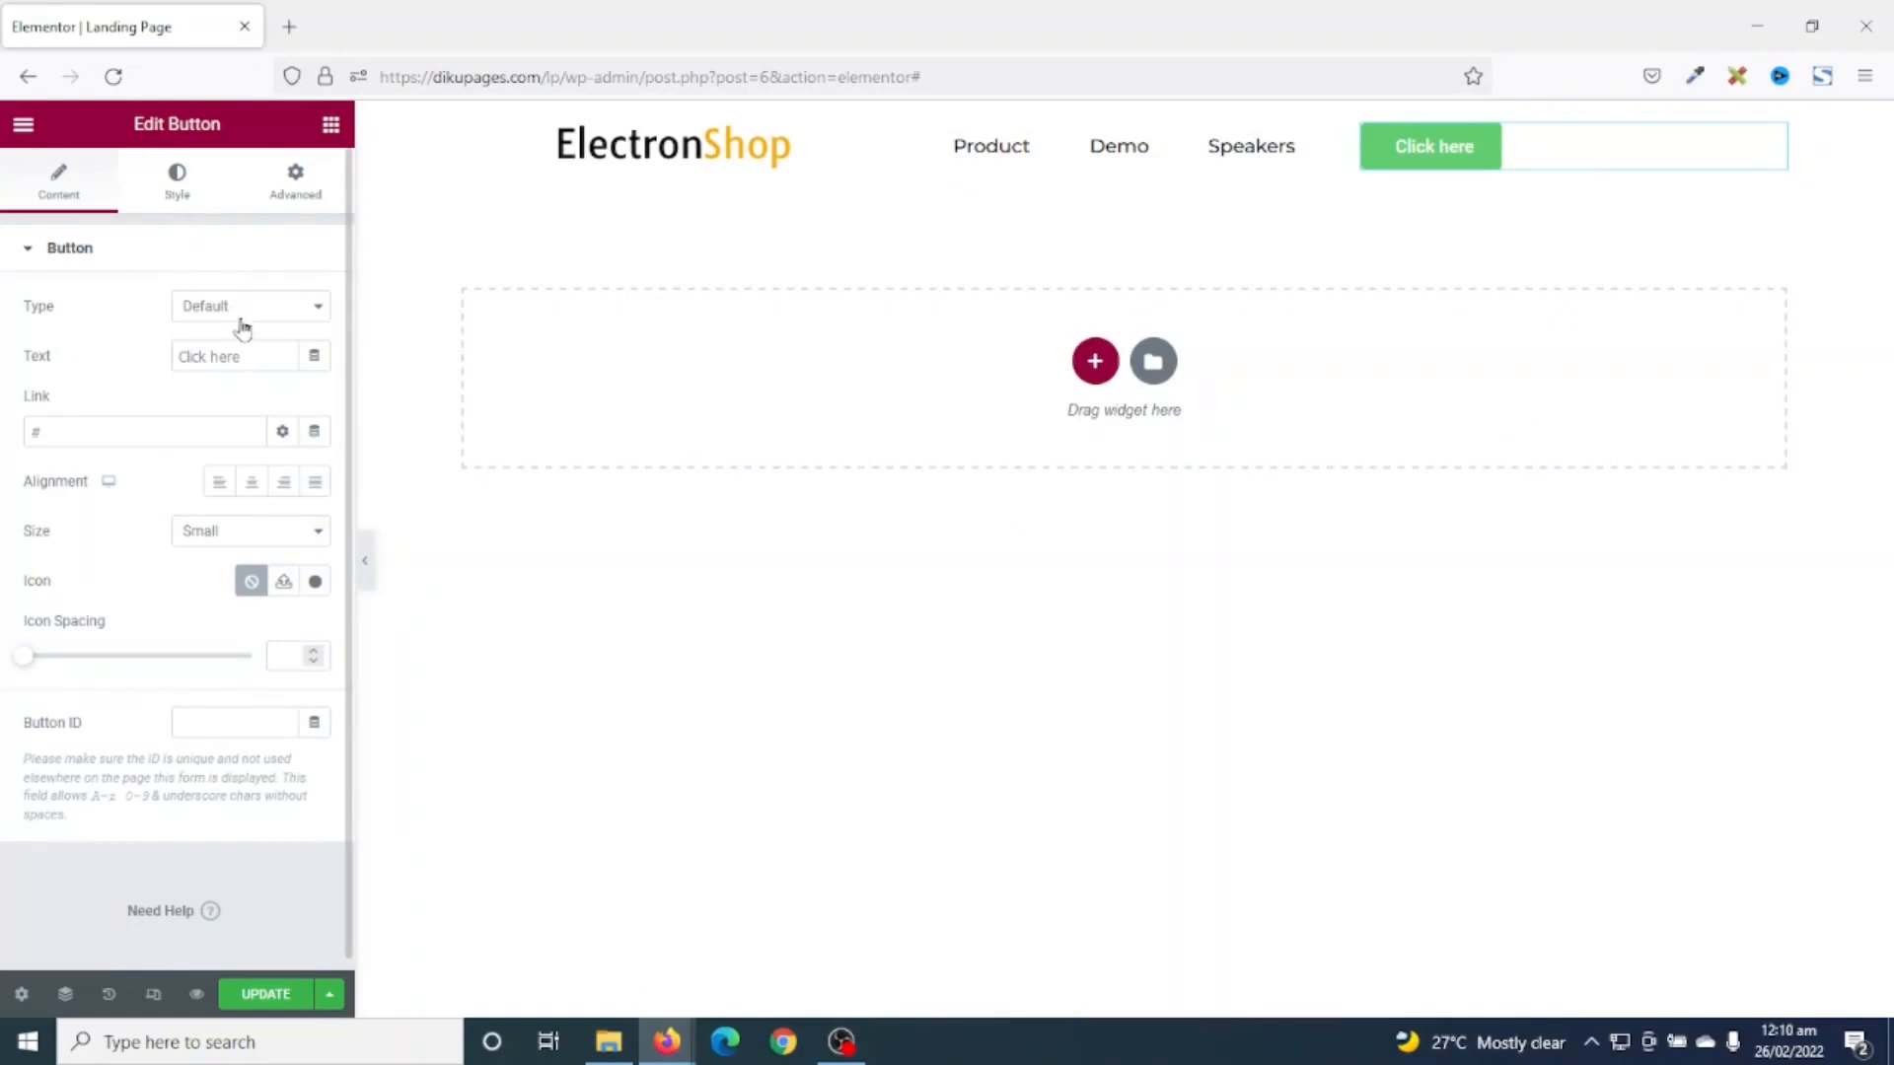
- Set the header button's text to Book Your Seat and align the button to the right of its column
drag(268, 372, 163, 357)
text(Book)
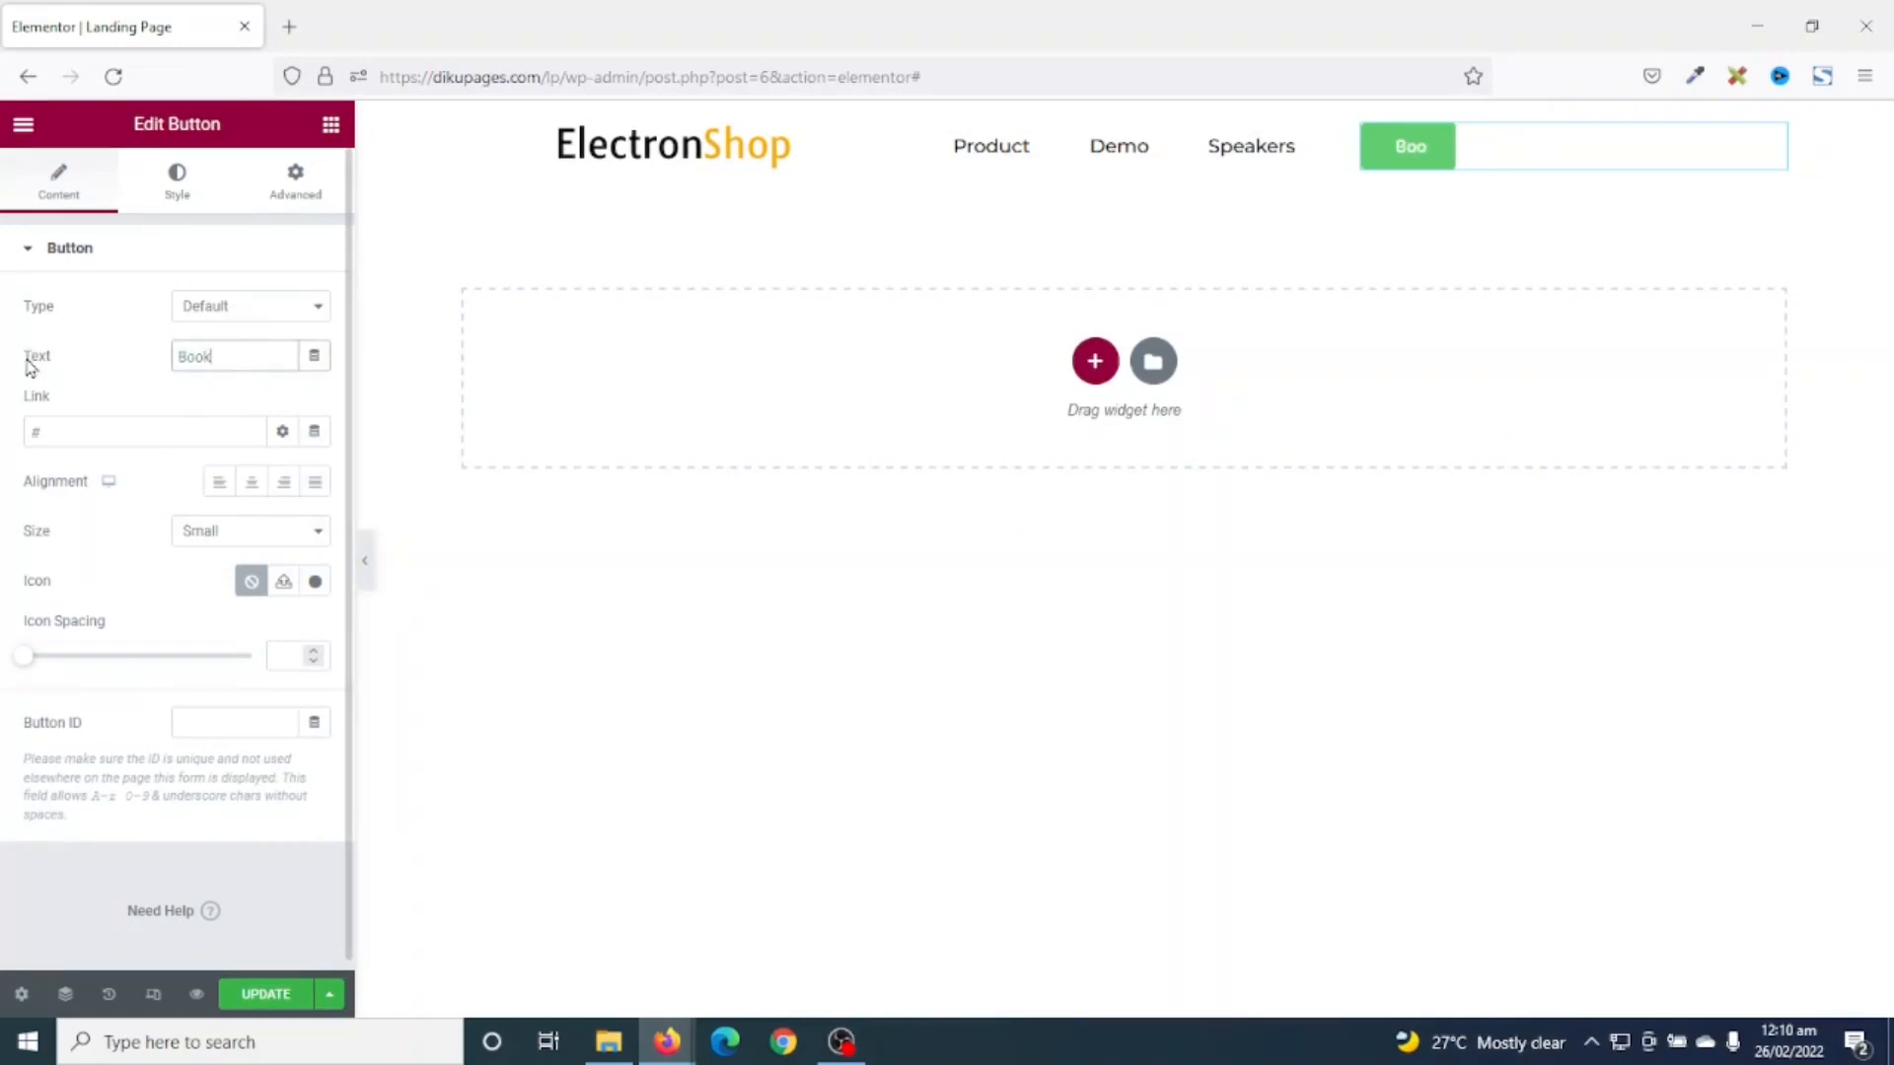
text( Your Seat)
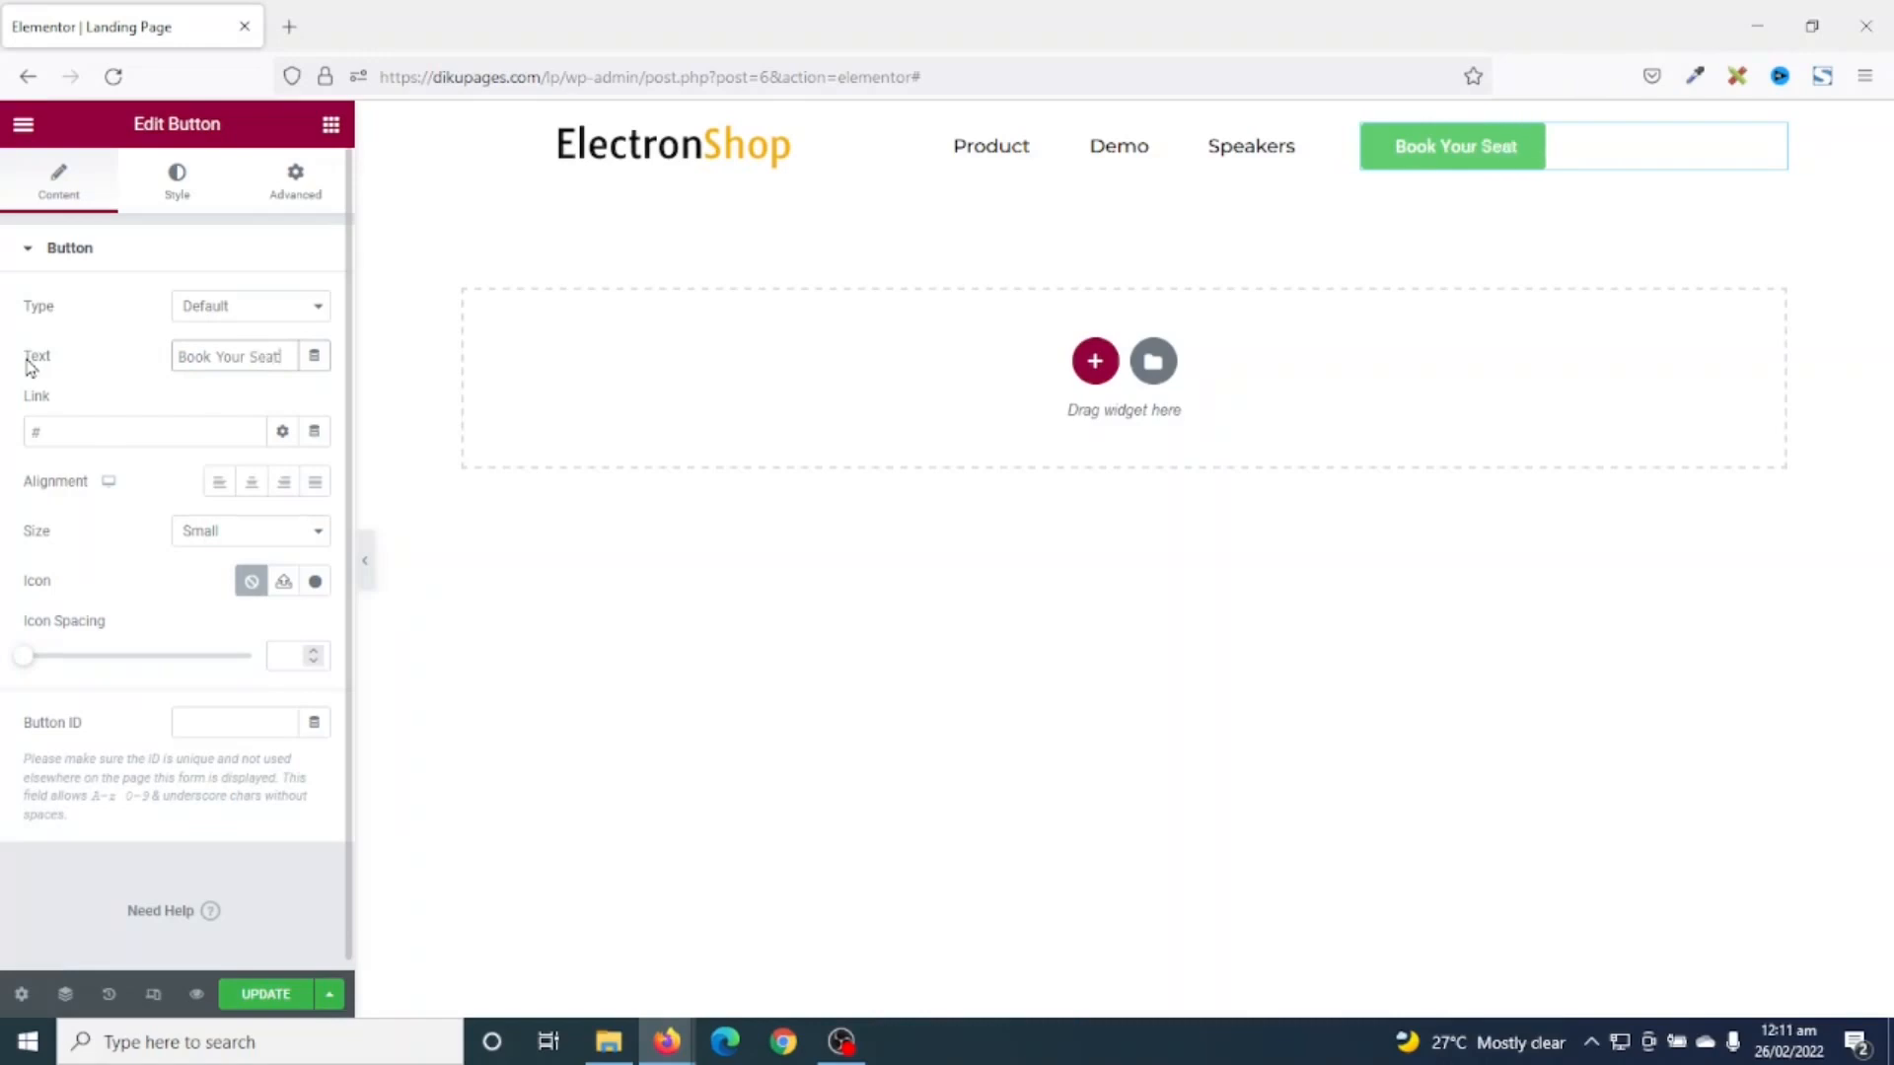
drag(122, 434, 3, 434)
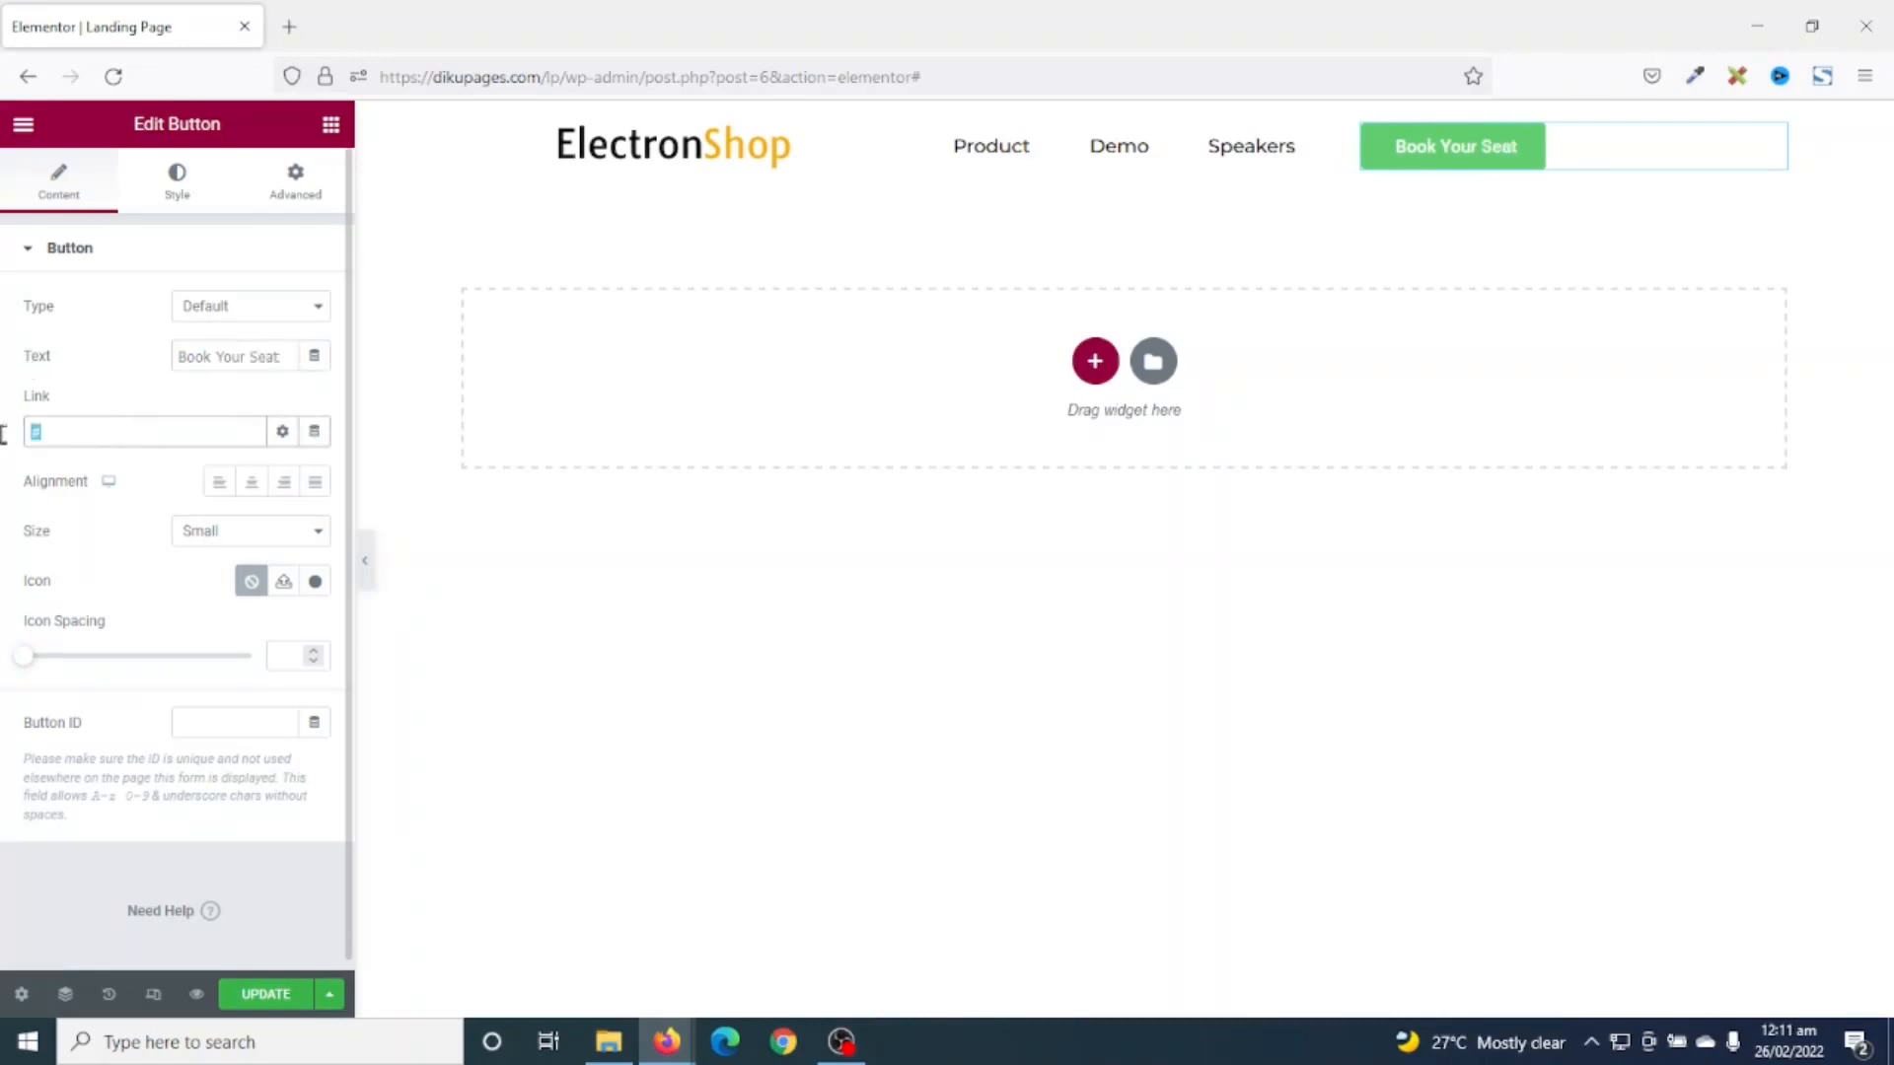
click(285, 490)
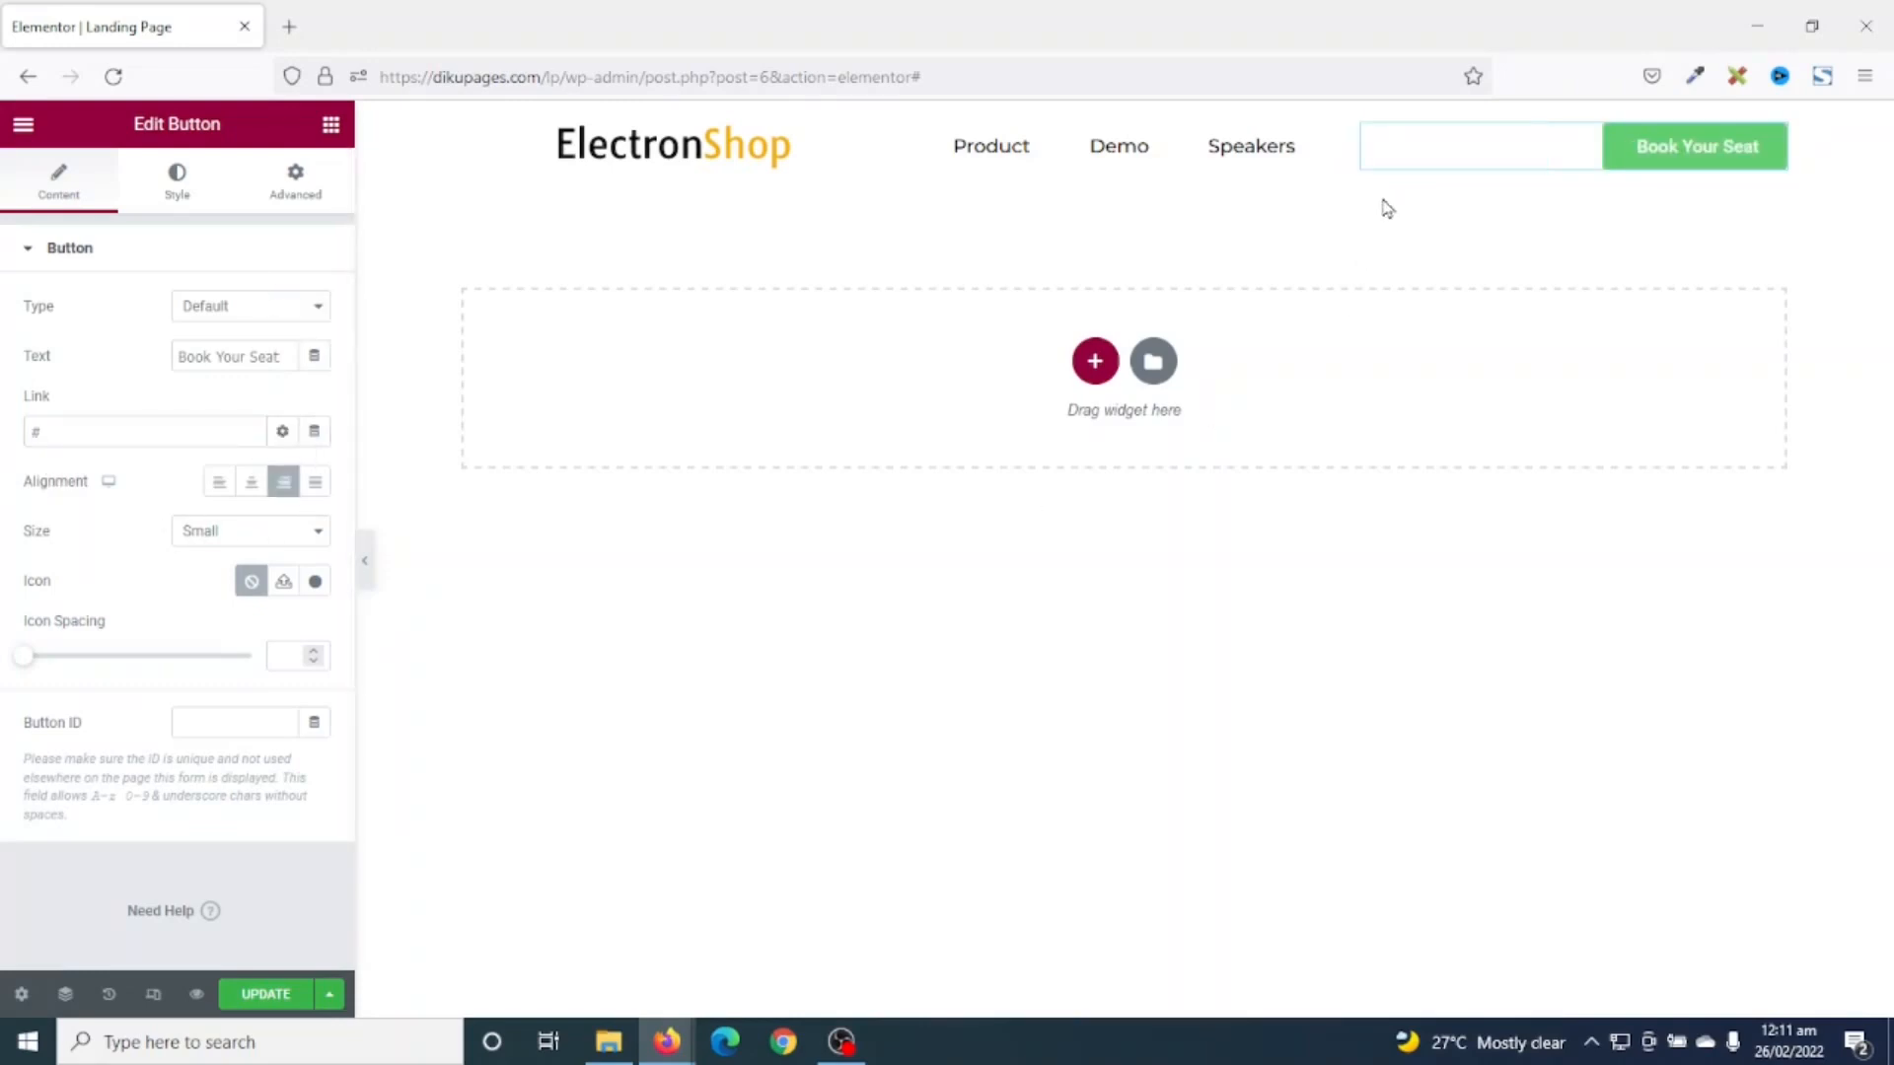
- Apply the Montserrat global font to the header button and set its text size to 20 px
click(166, 188)
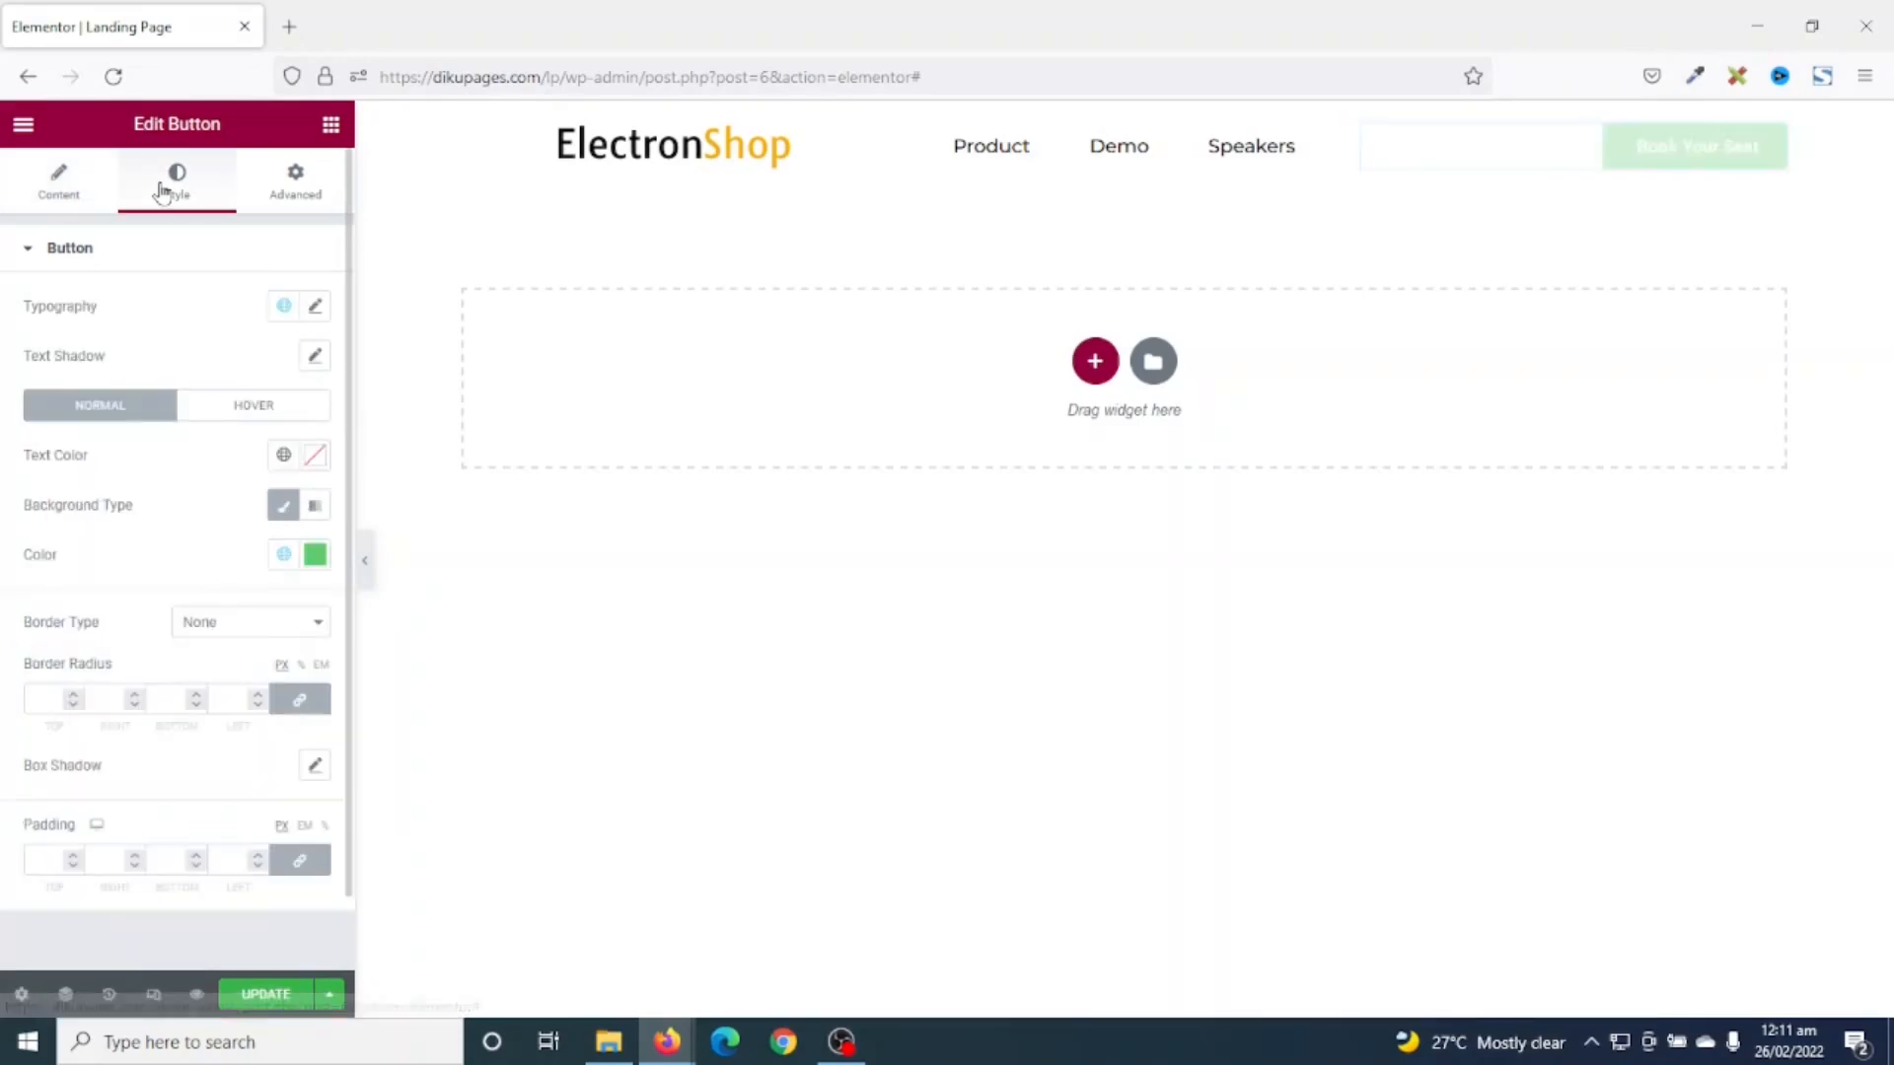
click(283, 308)
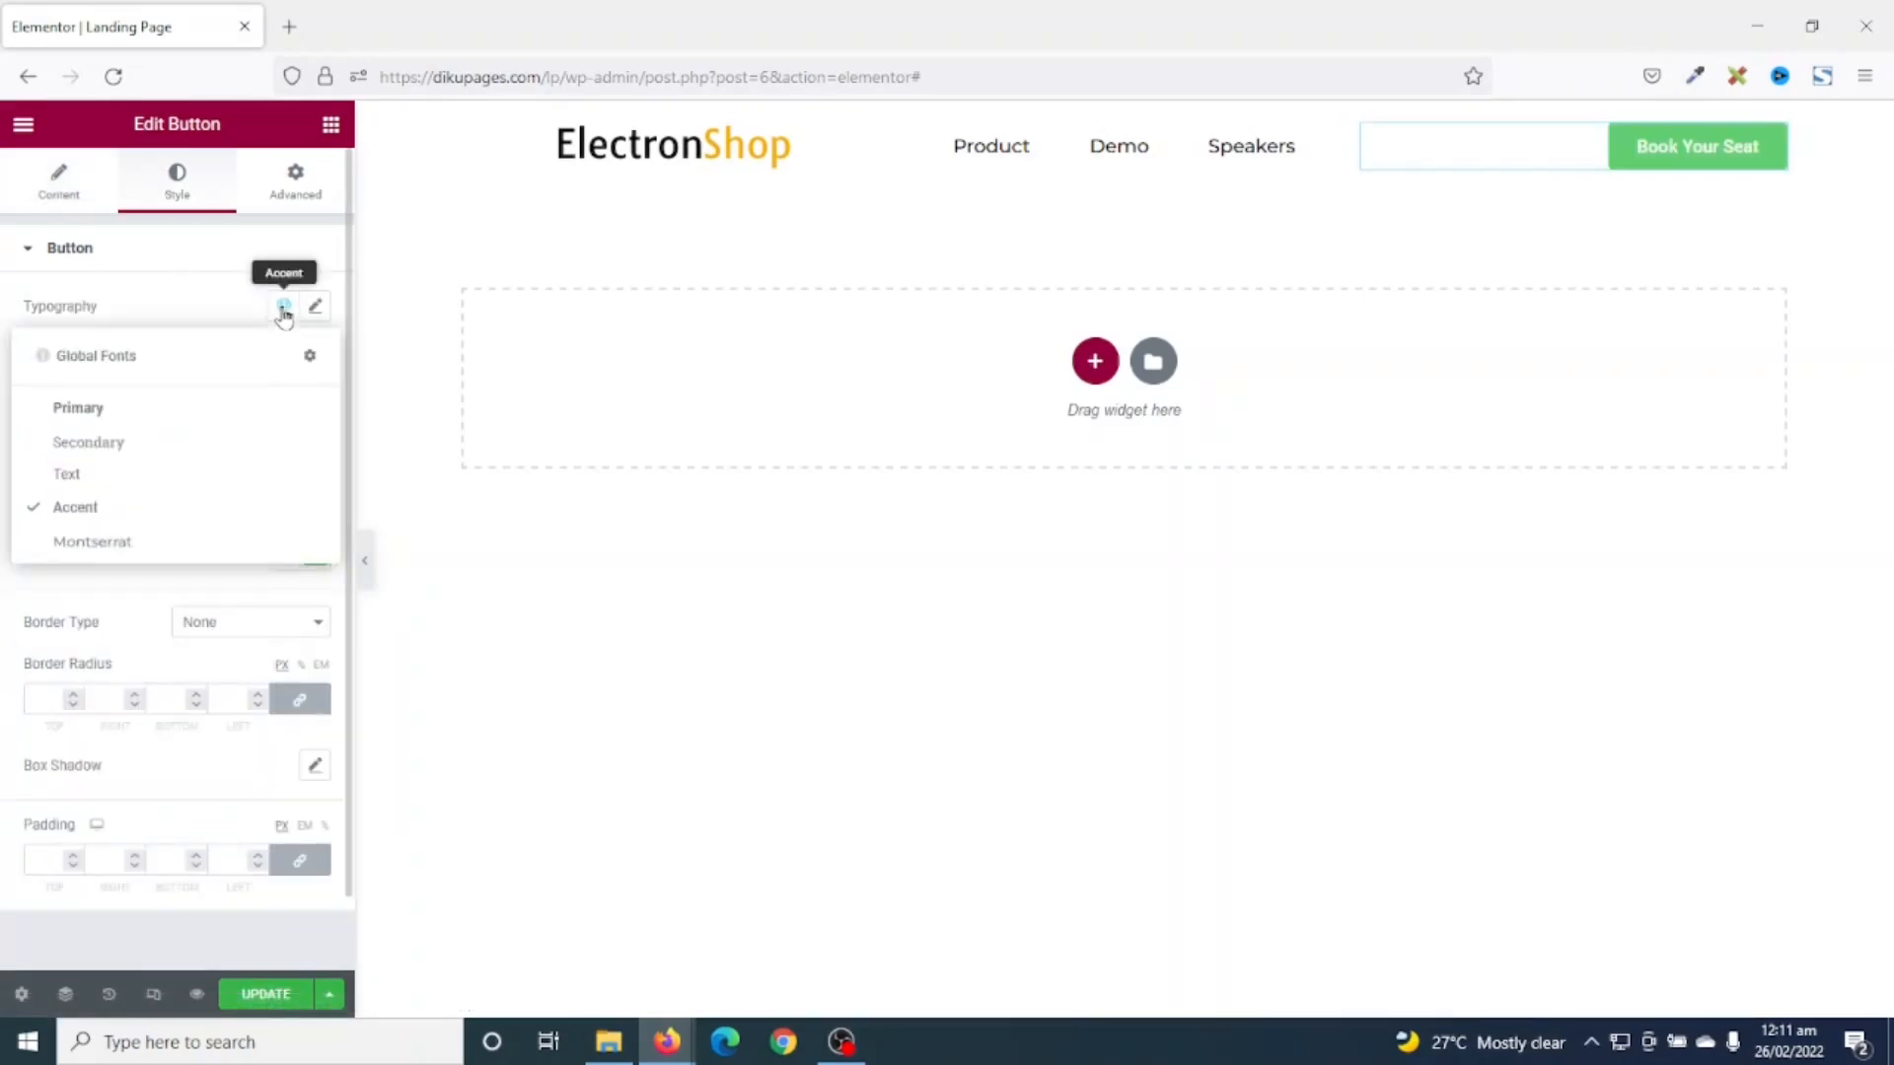
click(113, 546)
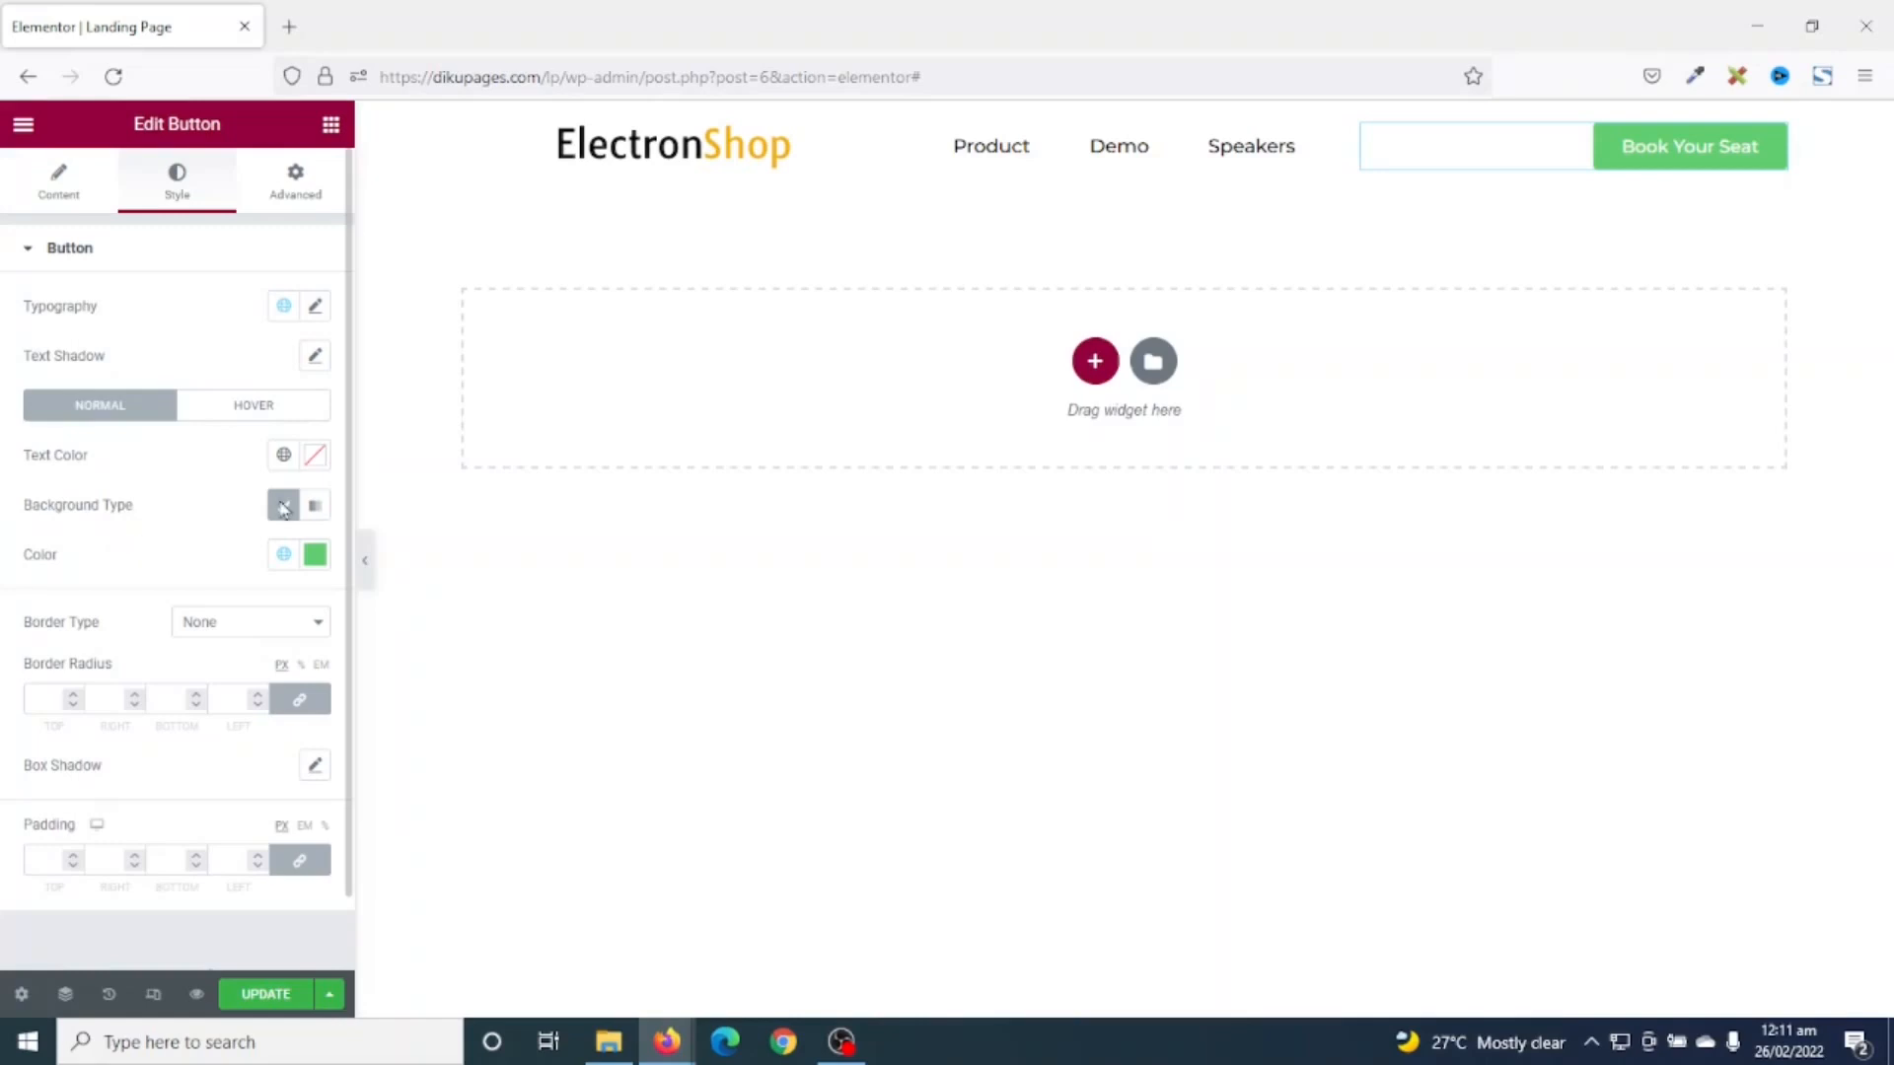
click(316, 308)
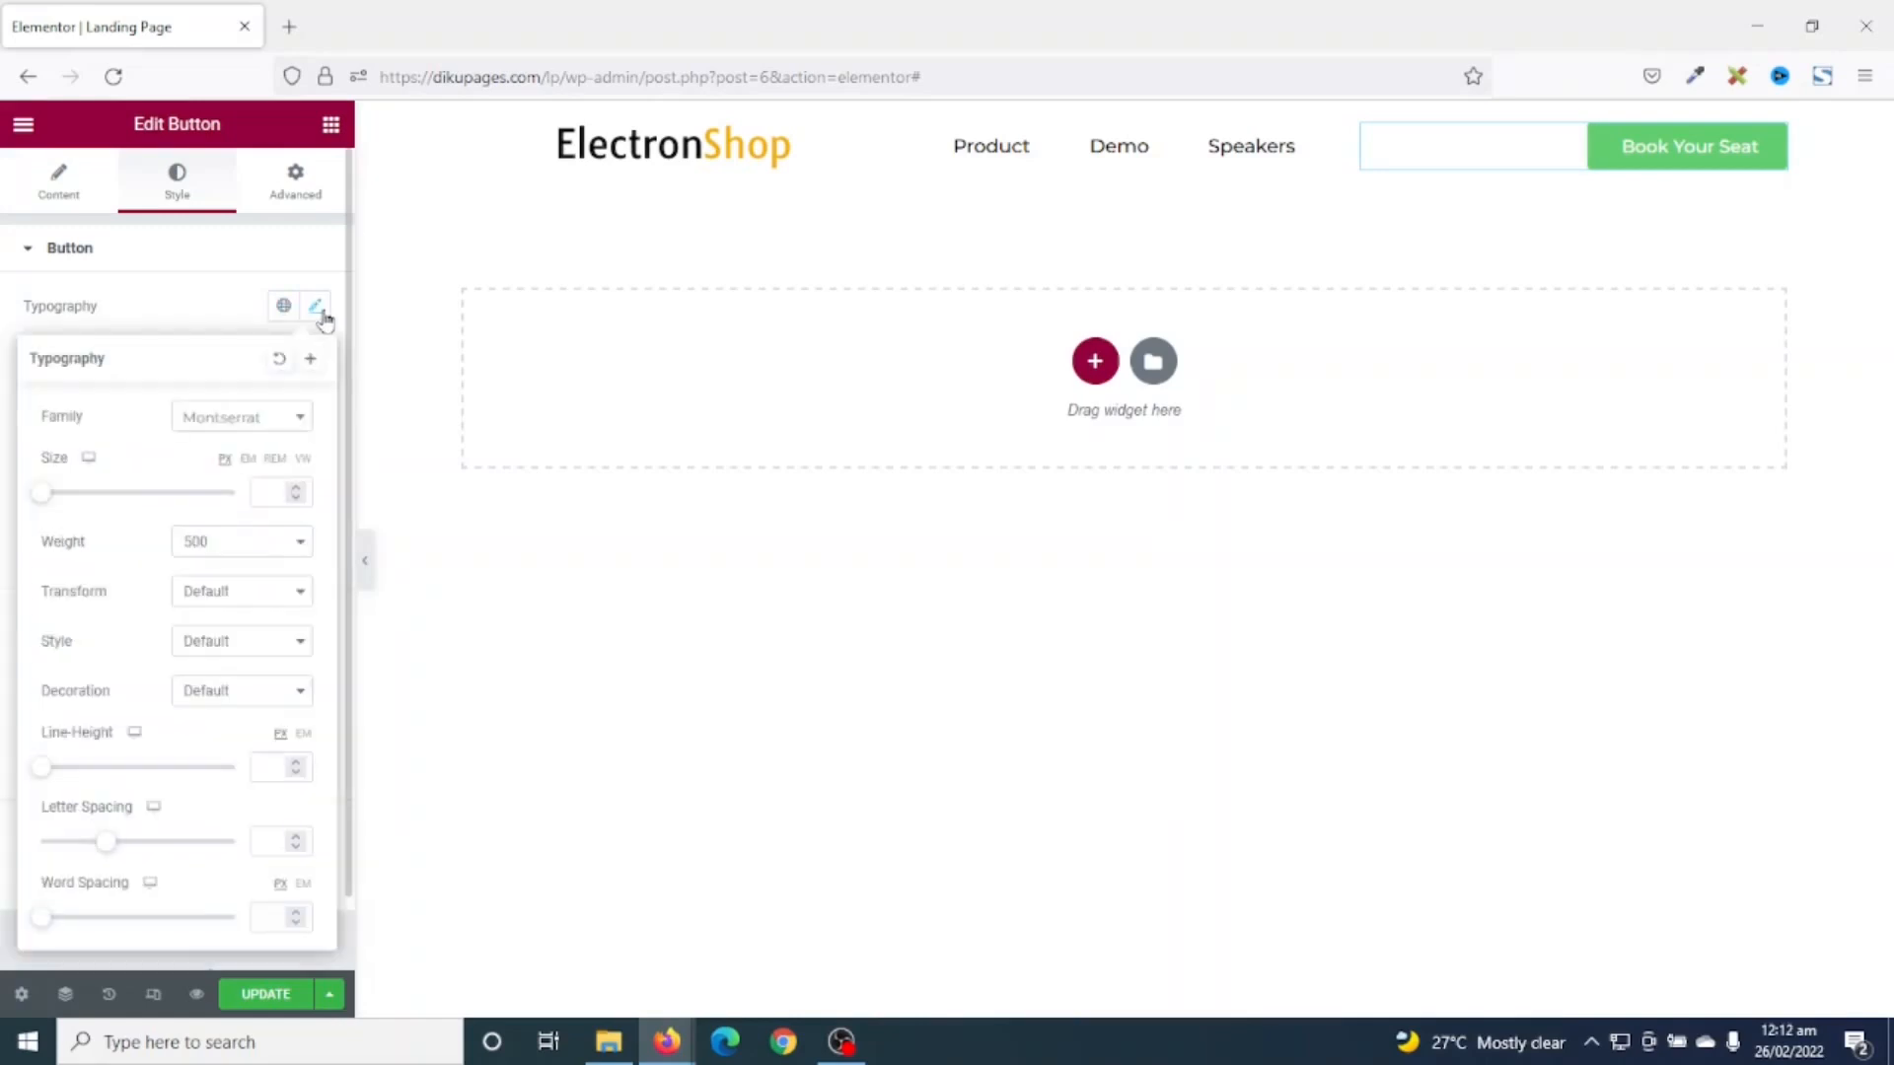
click(264, 491)
text(20)
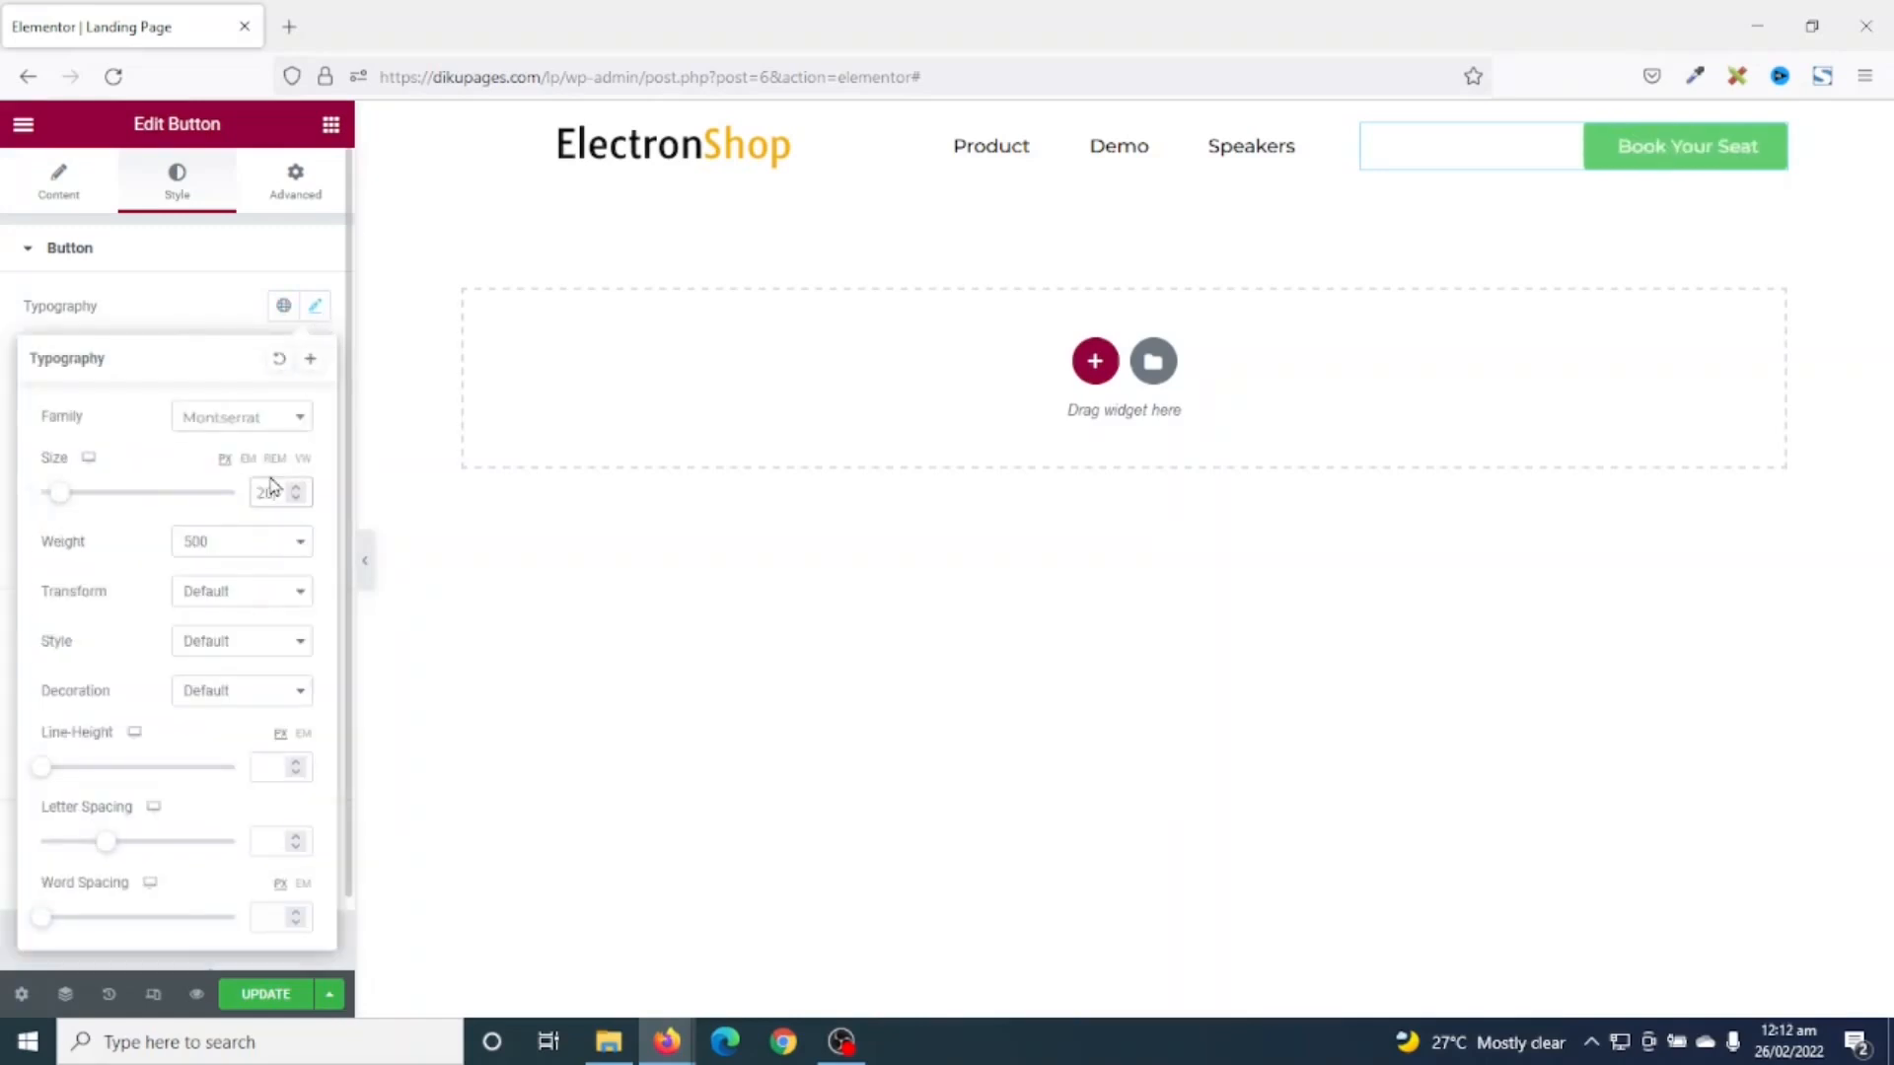
click(380, 518)
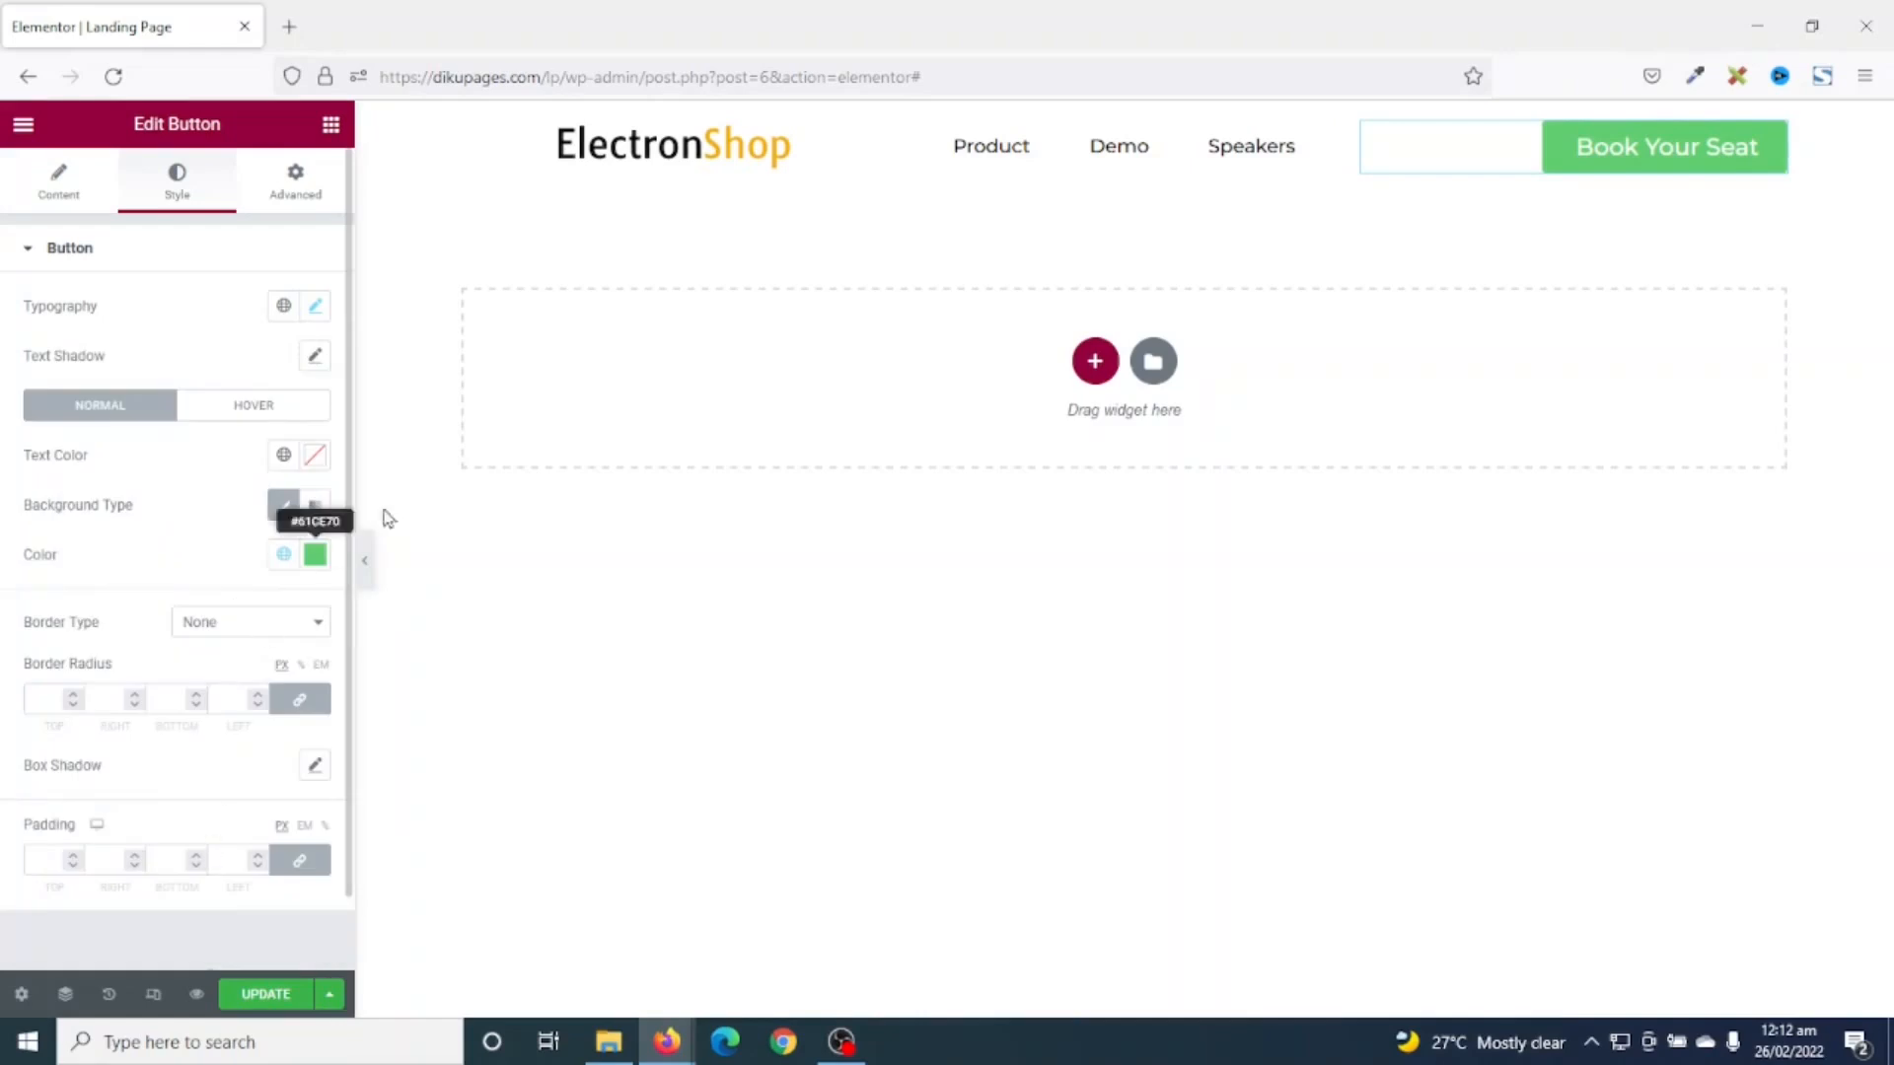
- Set the button's text color to #FFFFFF and save it as a global color named White
click(313, 458)
drag(152, 592, 21, 570)
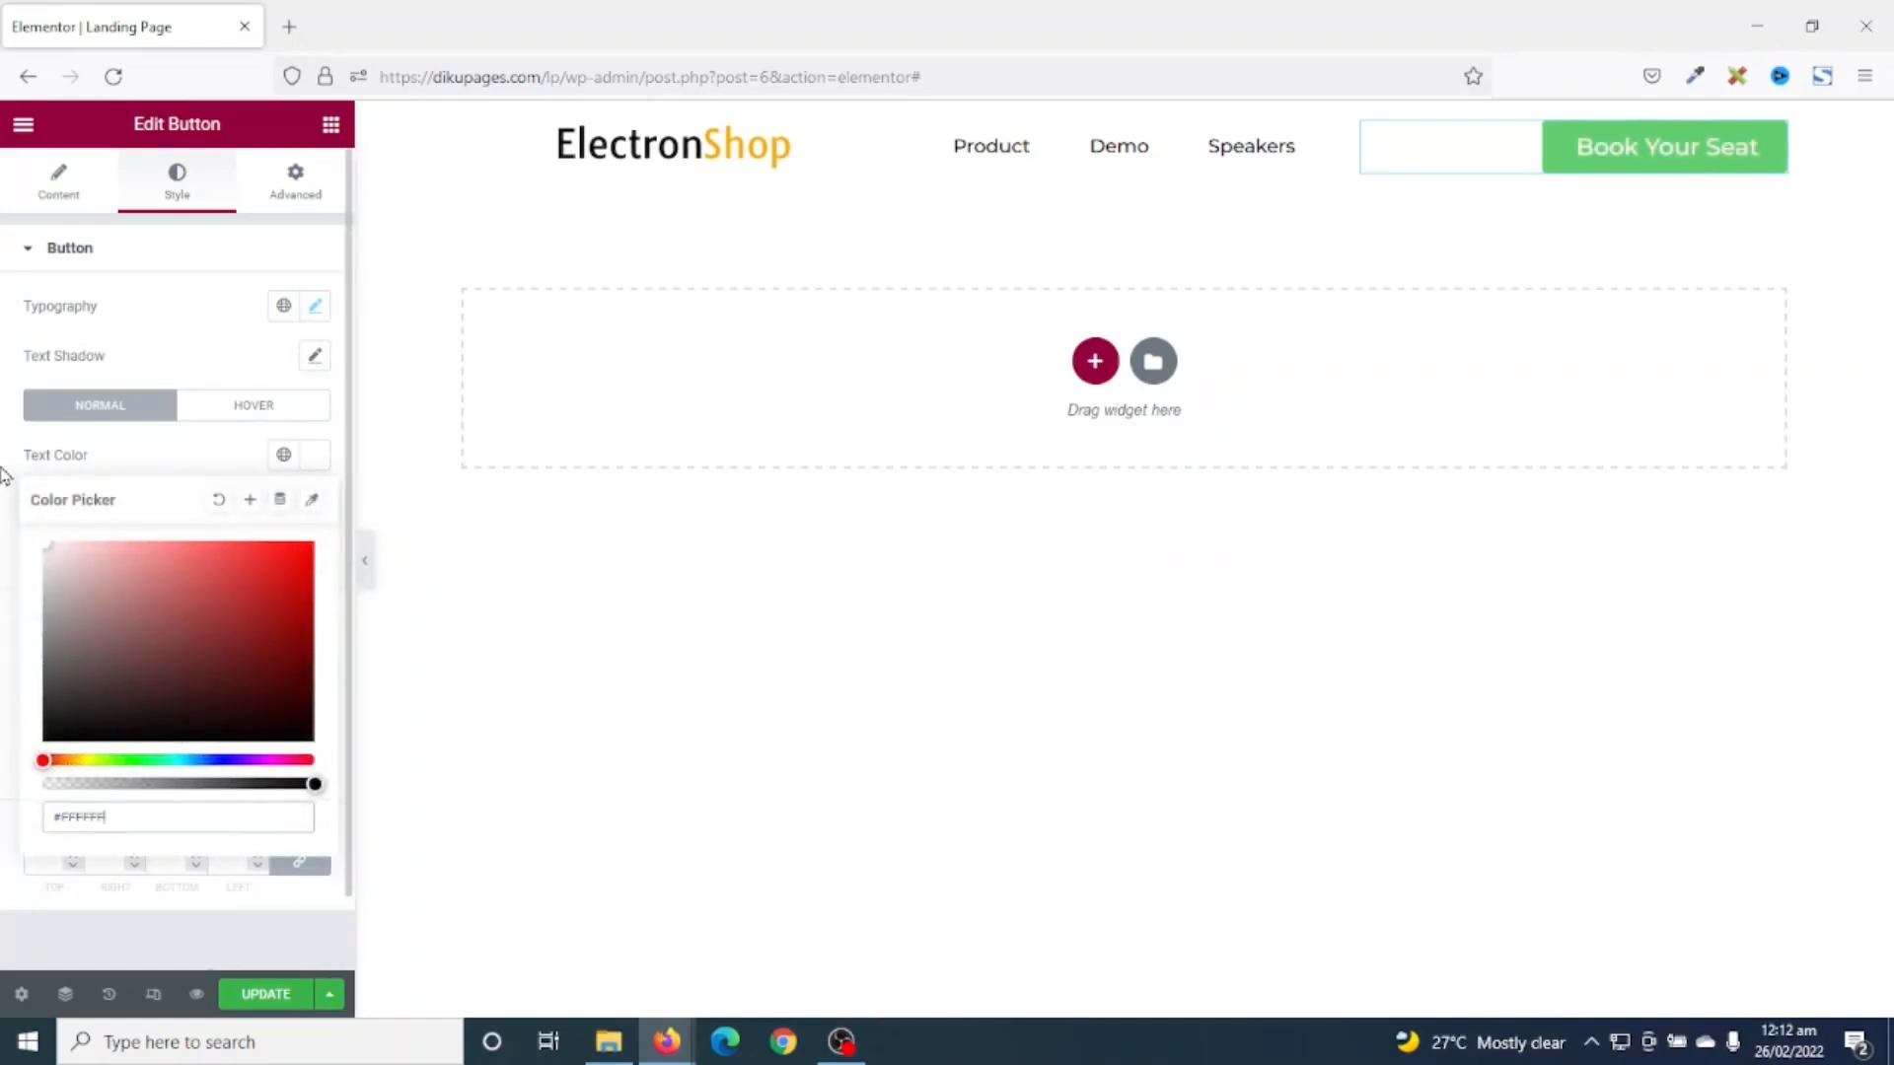
click(249, 499)
drag(952, 564, 415, 579)
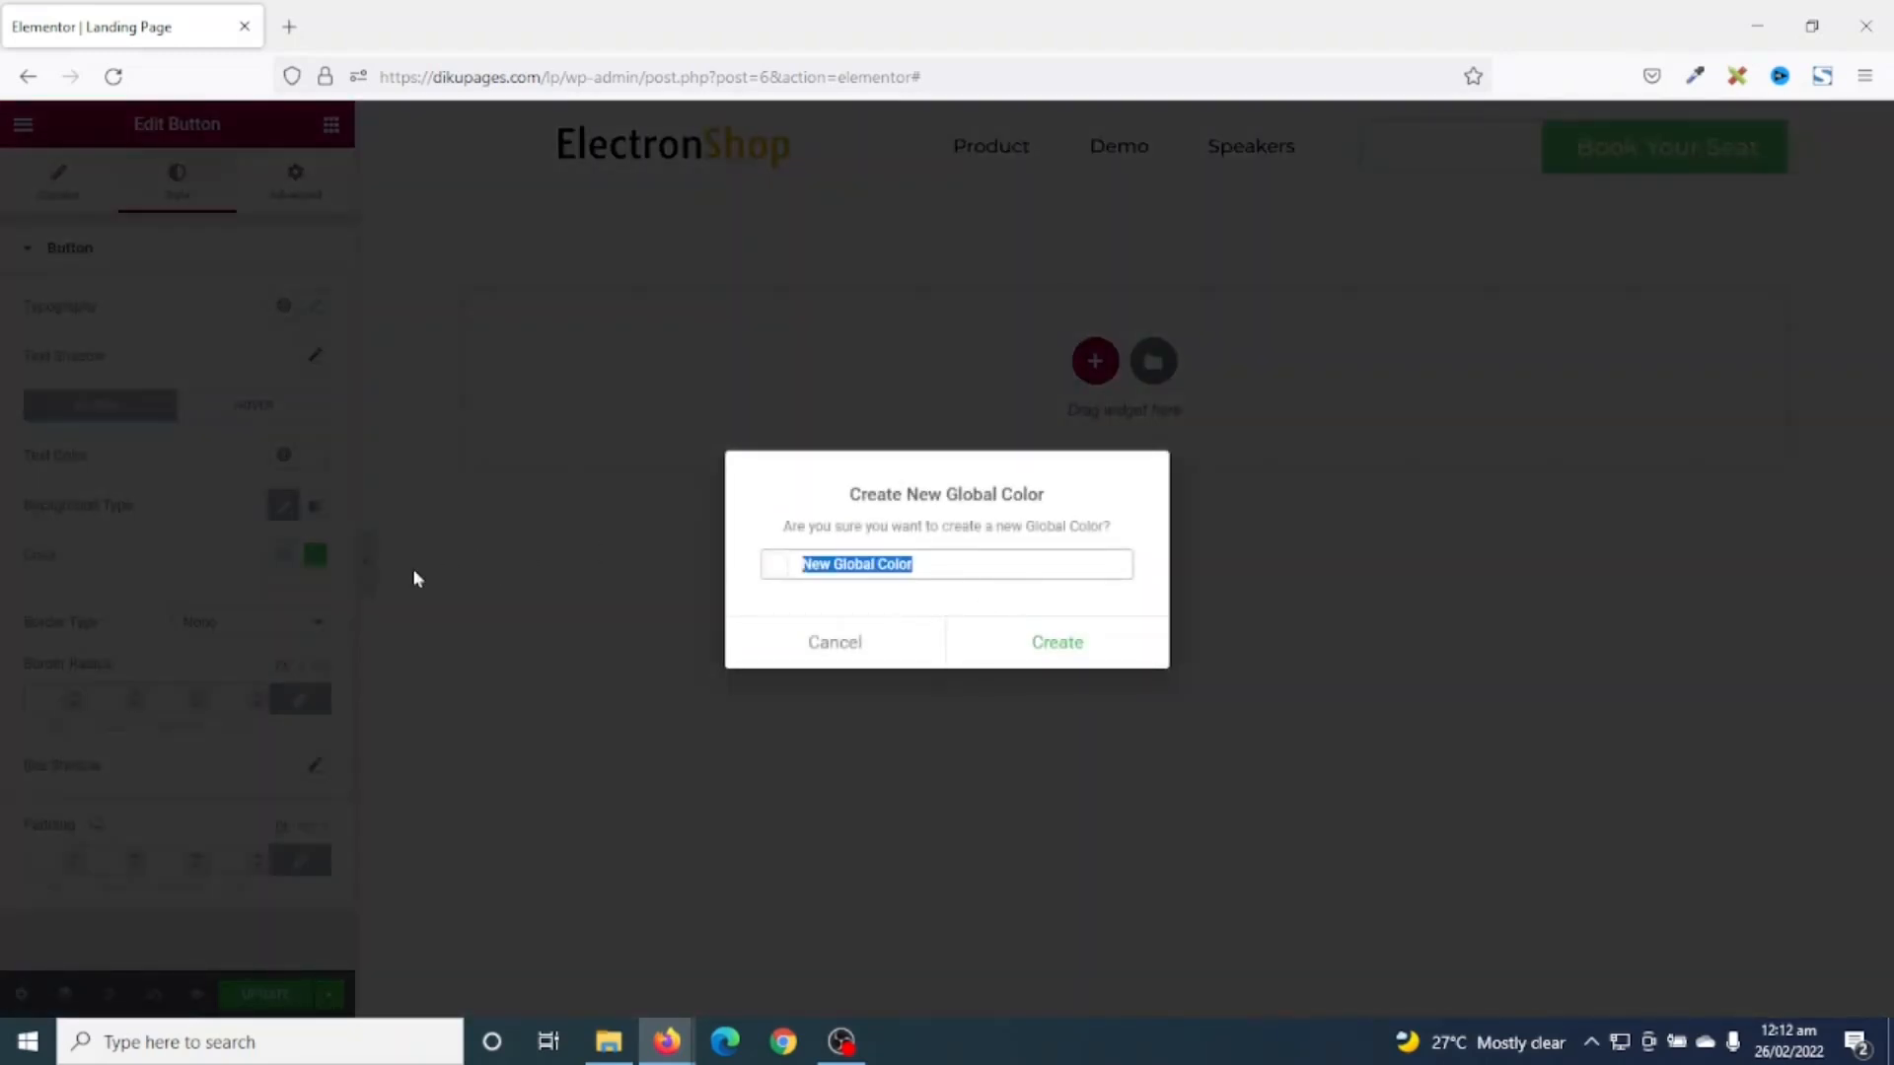
text(White)
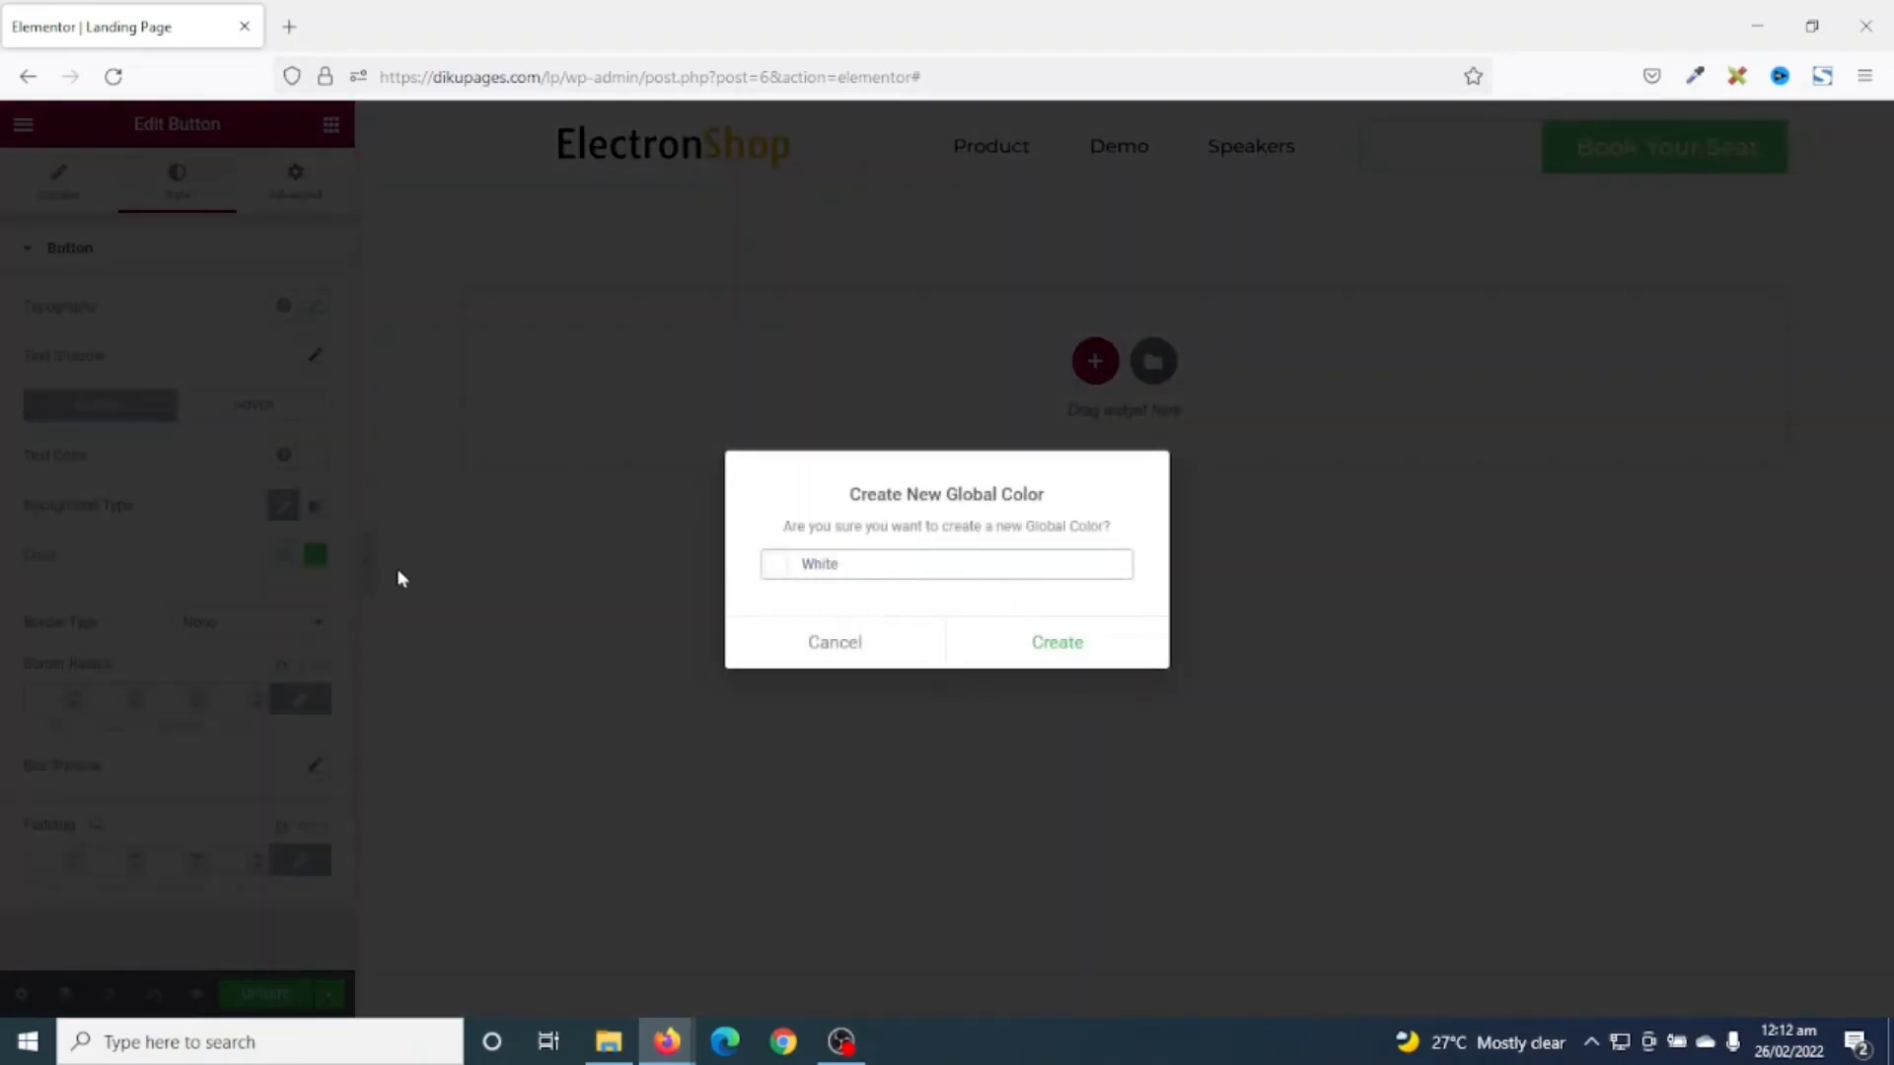
click(1060, 645)
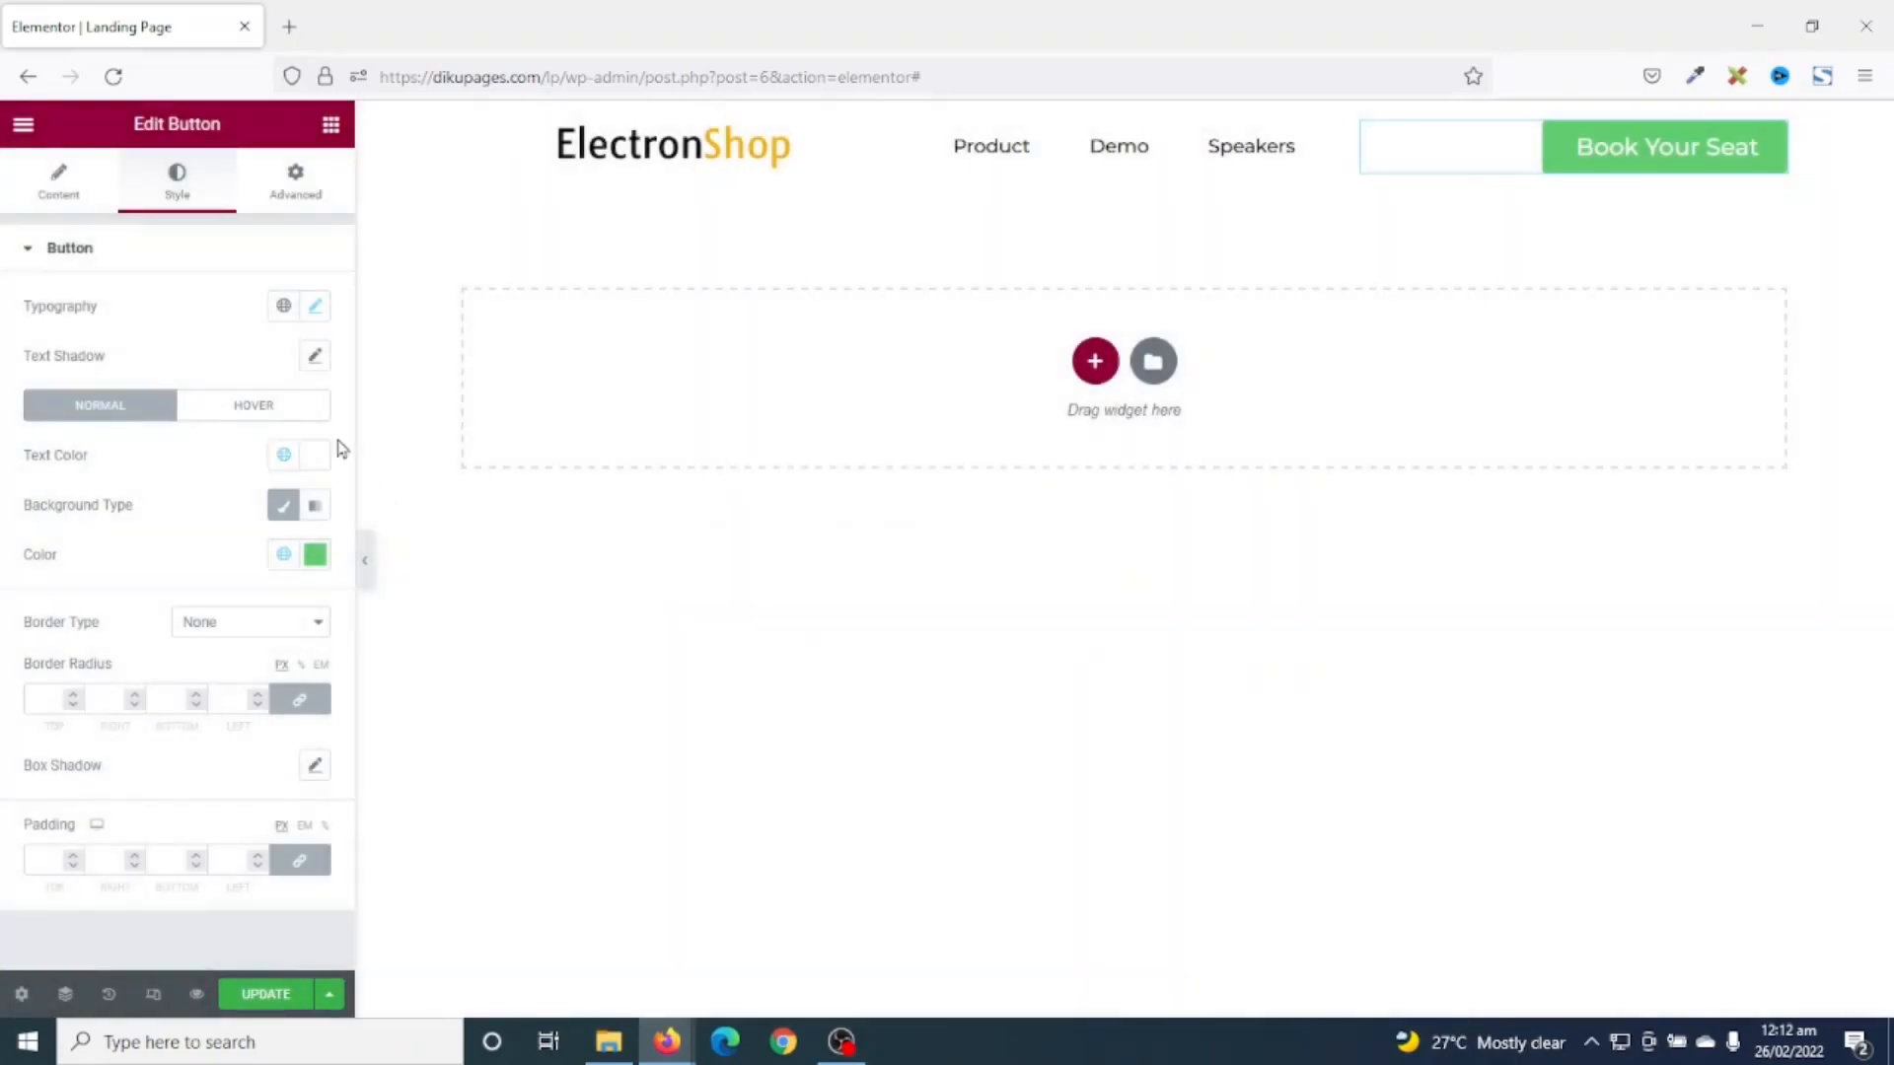
- Apply the global color Yellow to the button's background and add a solid border, 3 px wide at the bottom and 0 elsewhere
click(283, 554)
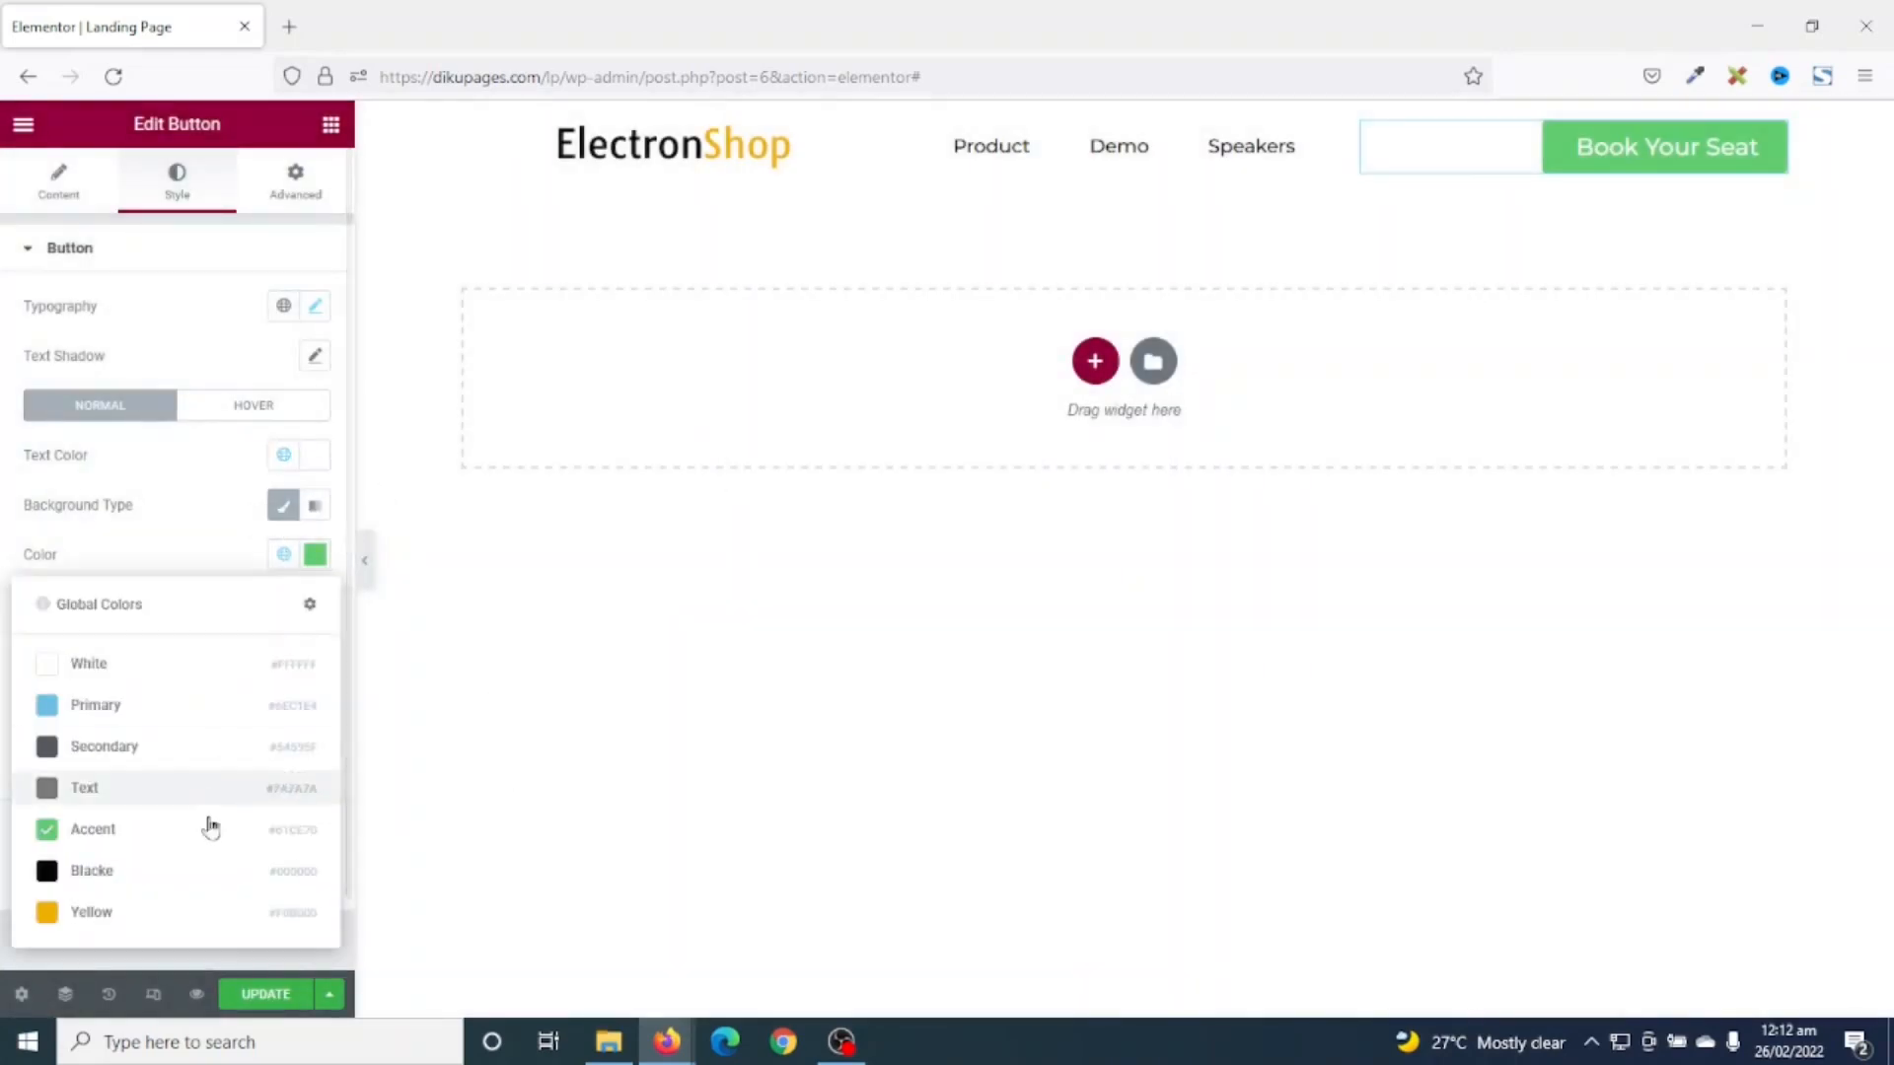
click(148, 917)
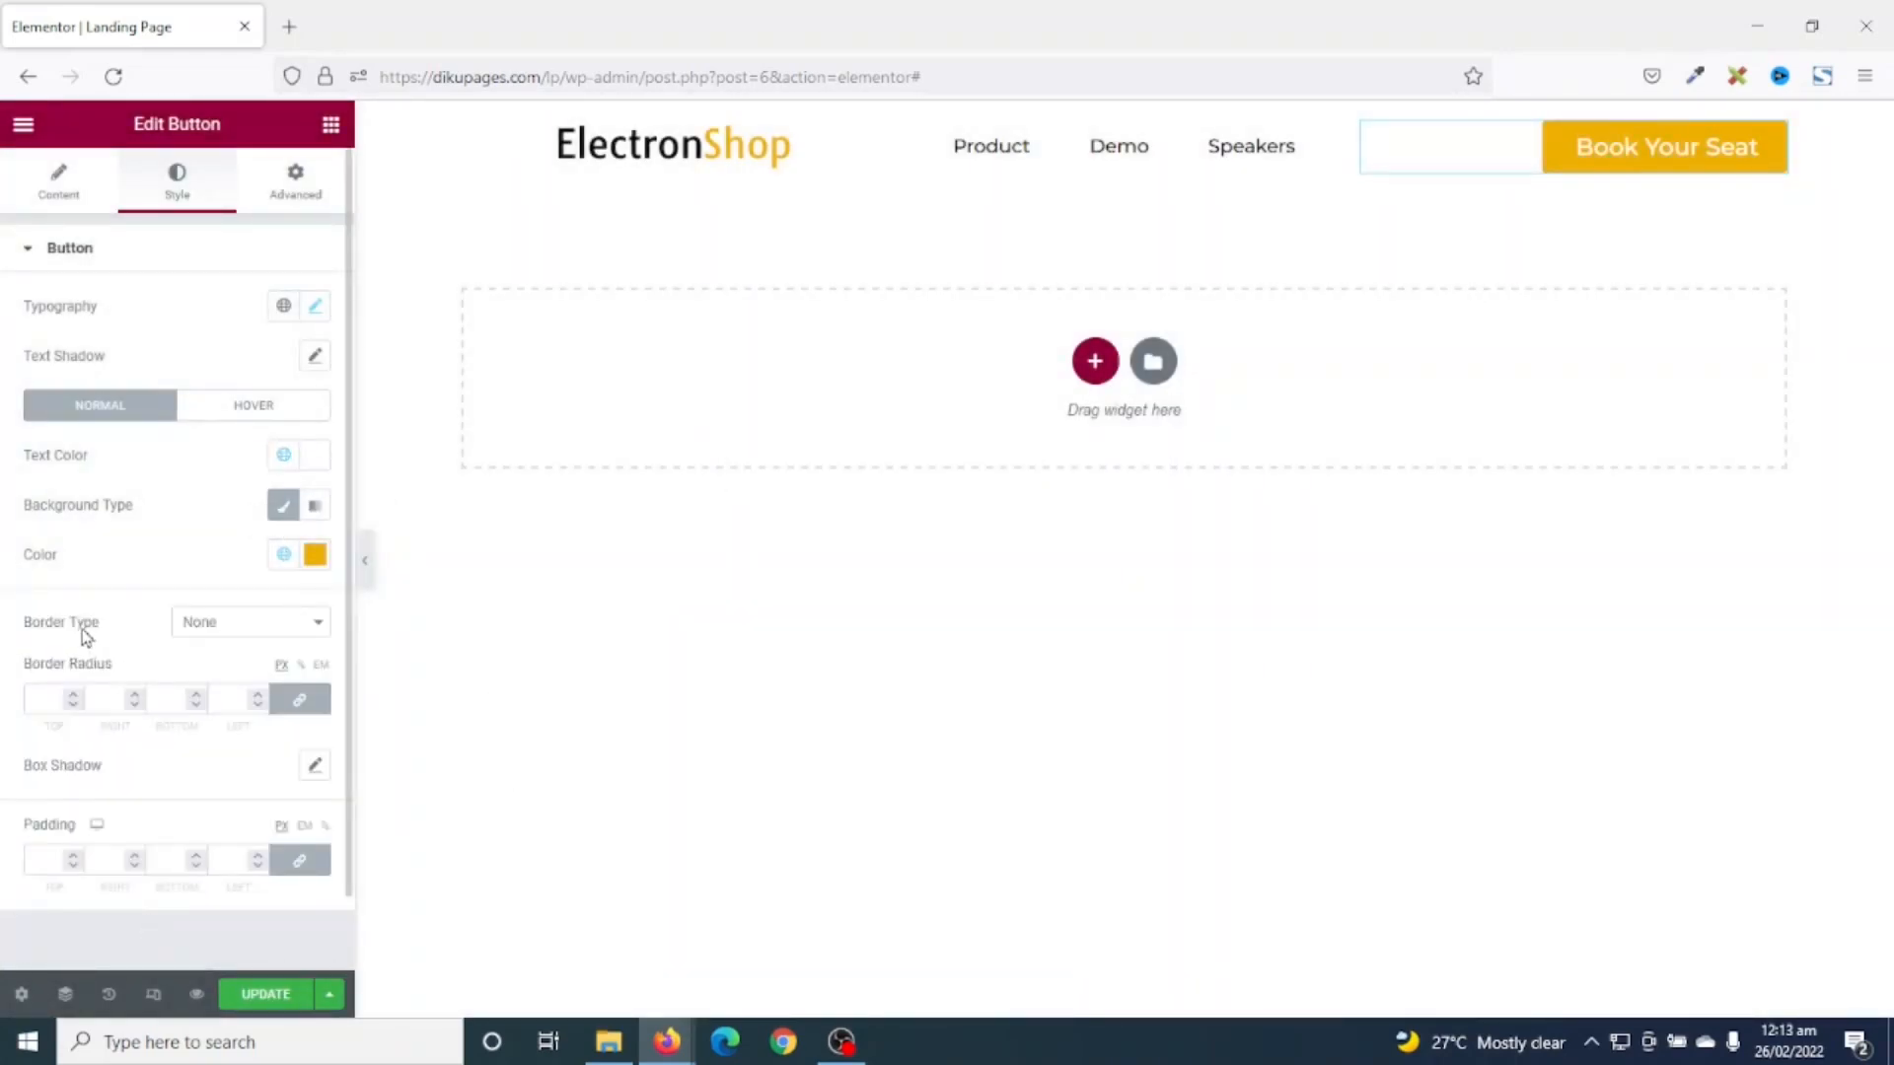
click(216, 622)
click(223, 685)
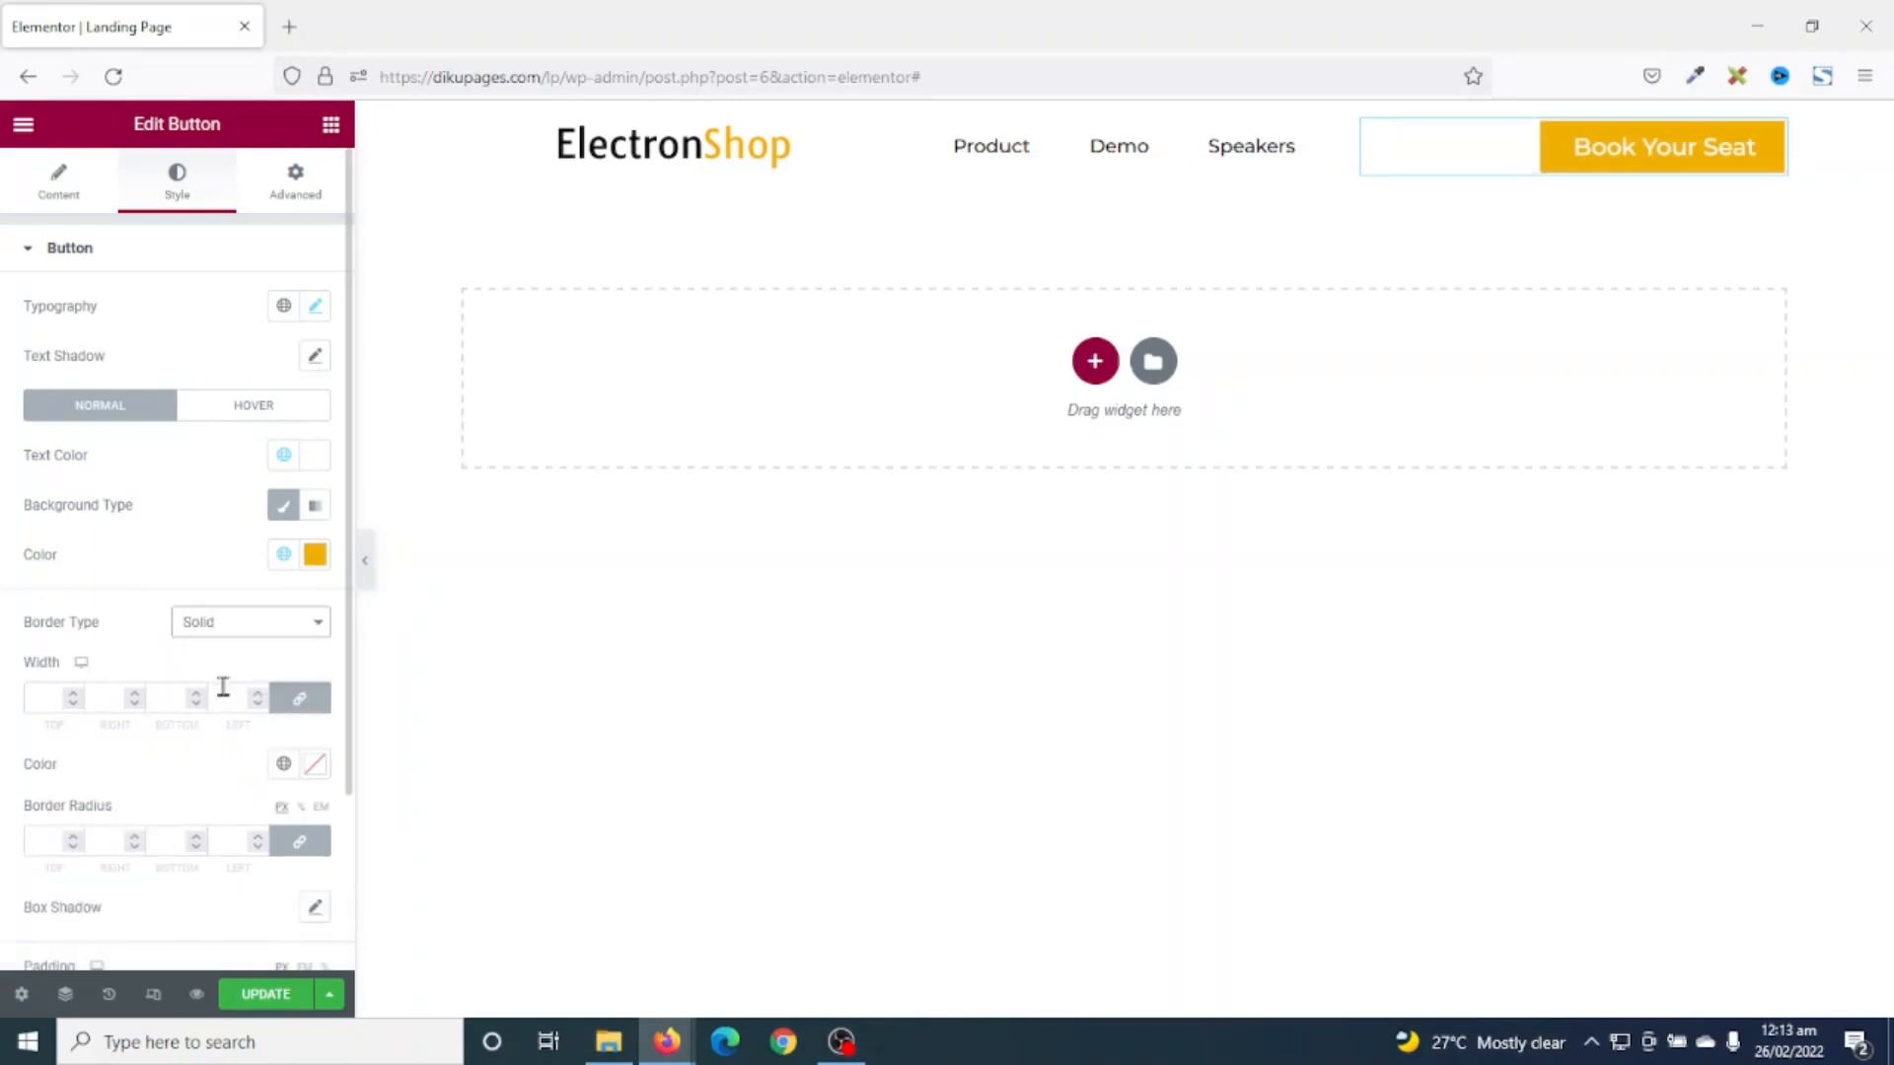
click(300, 700)
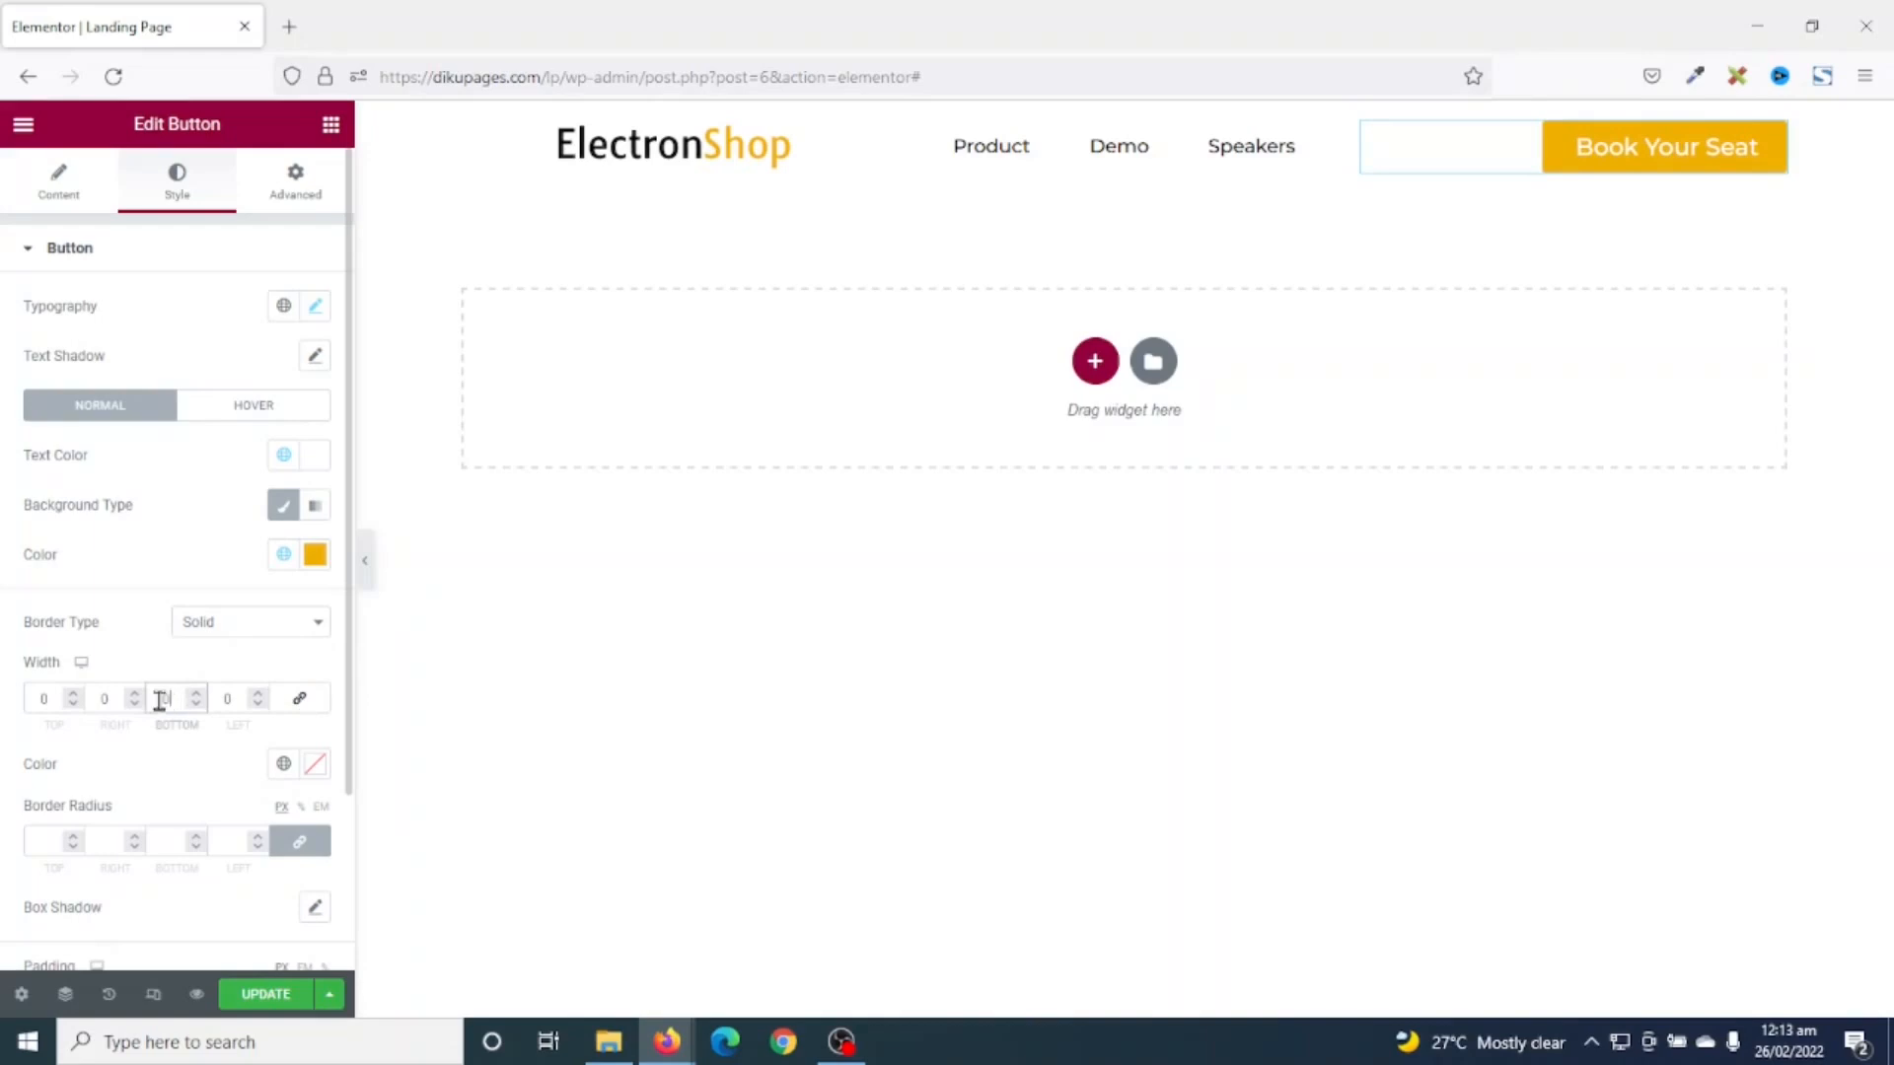
text(3)
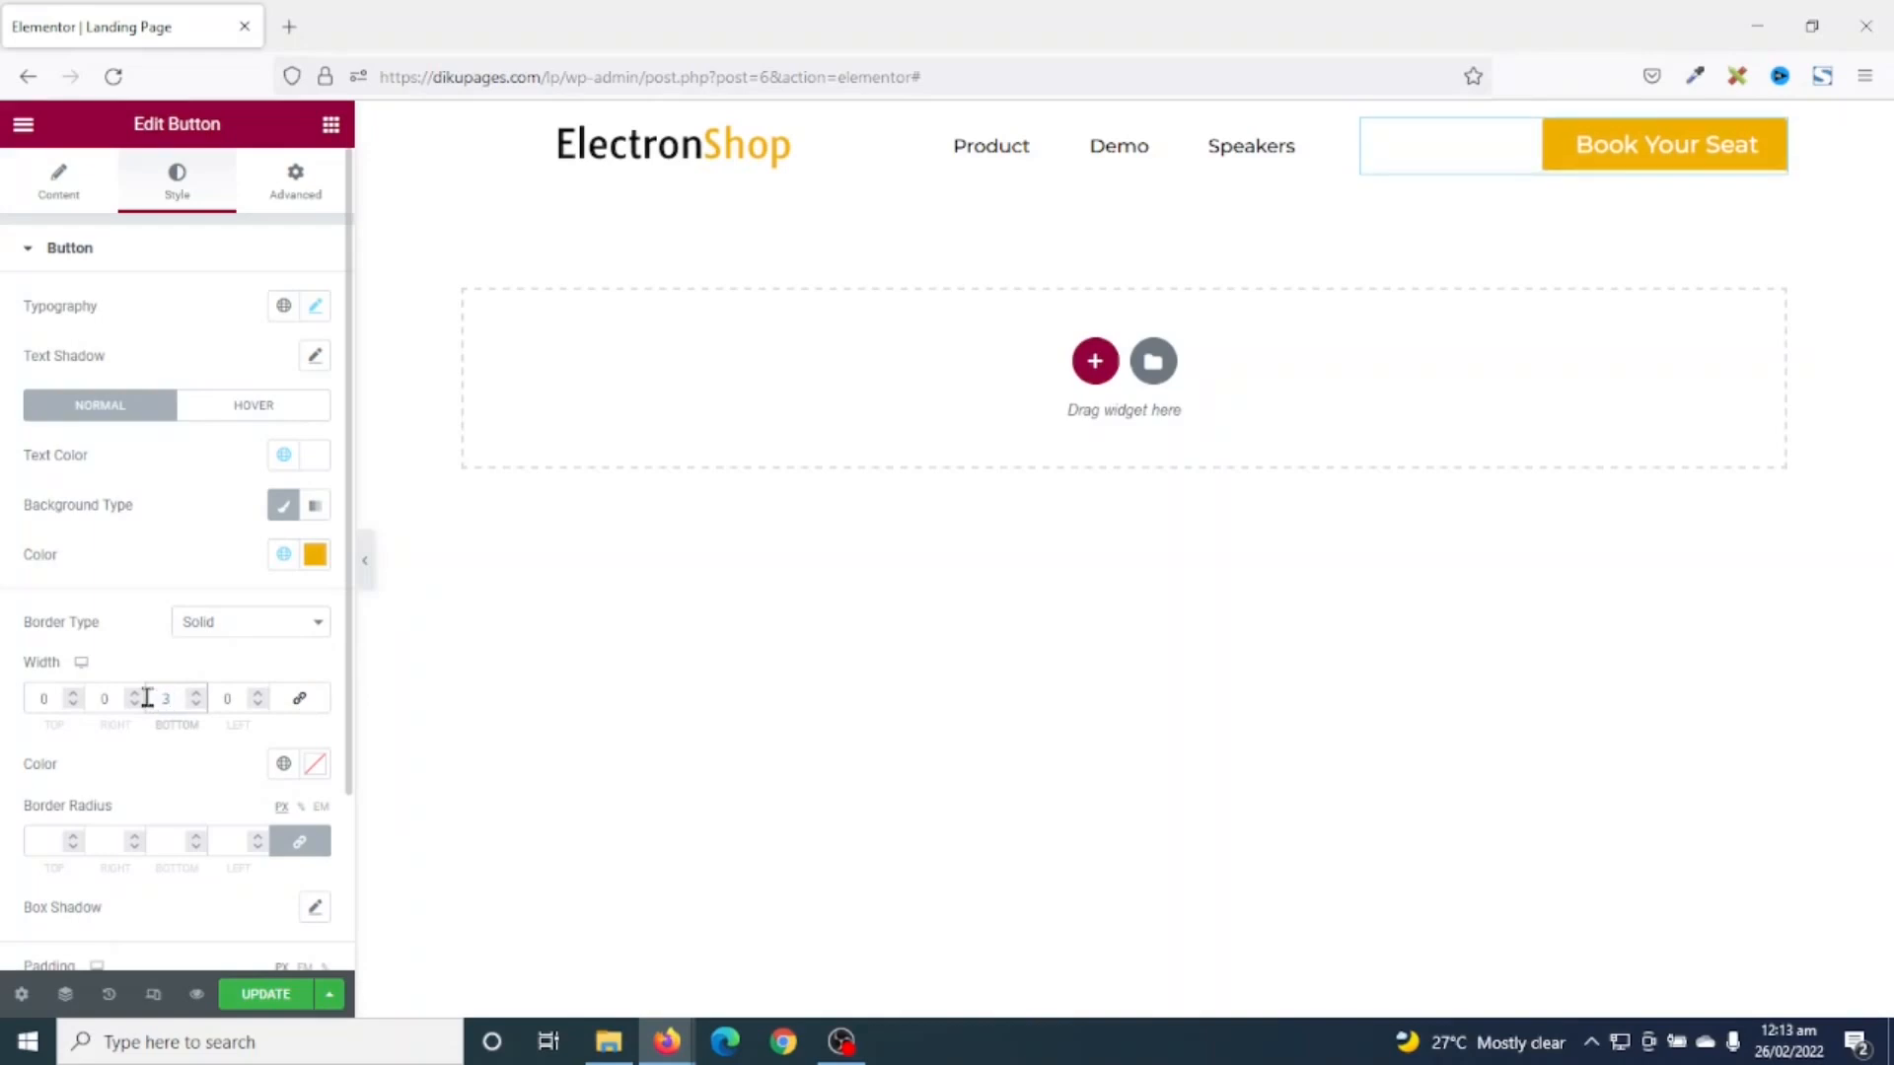
- Set the button's border color to #BE8B01 and save it as a global color named Dark Yellow
click(312, 773)
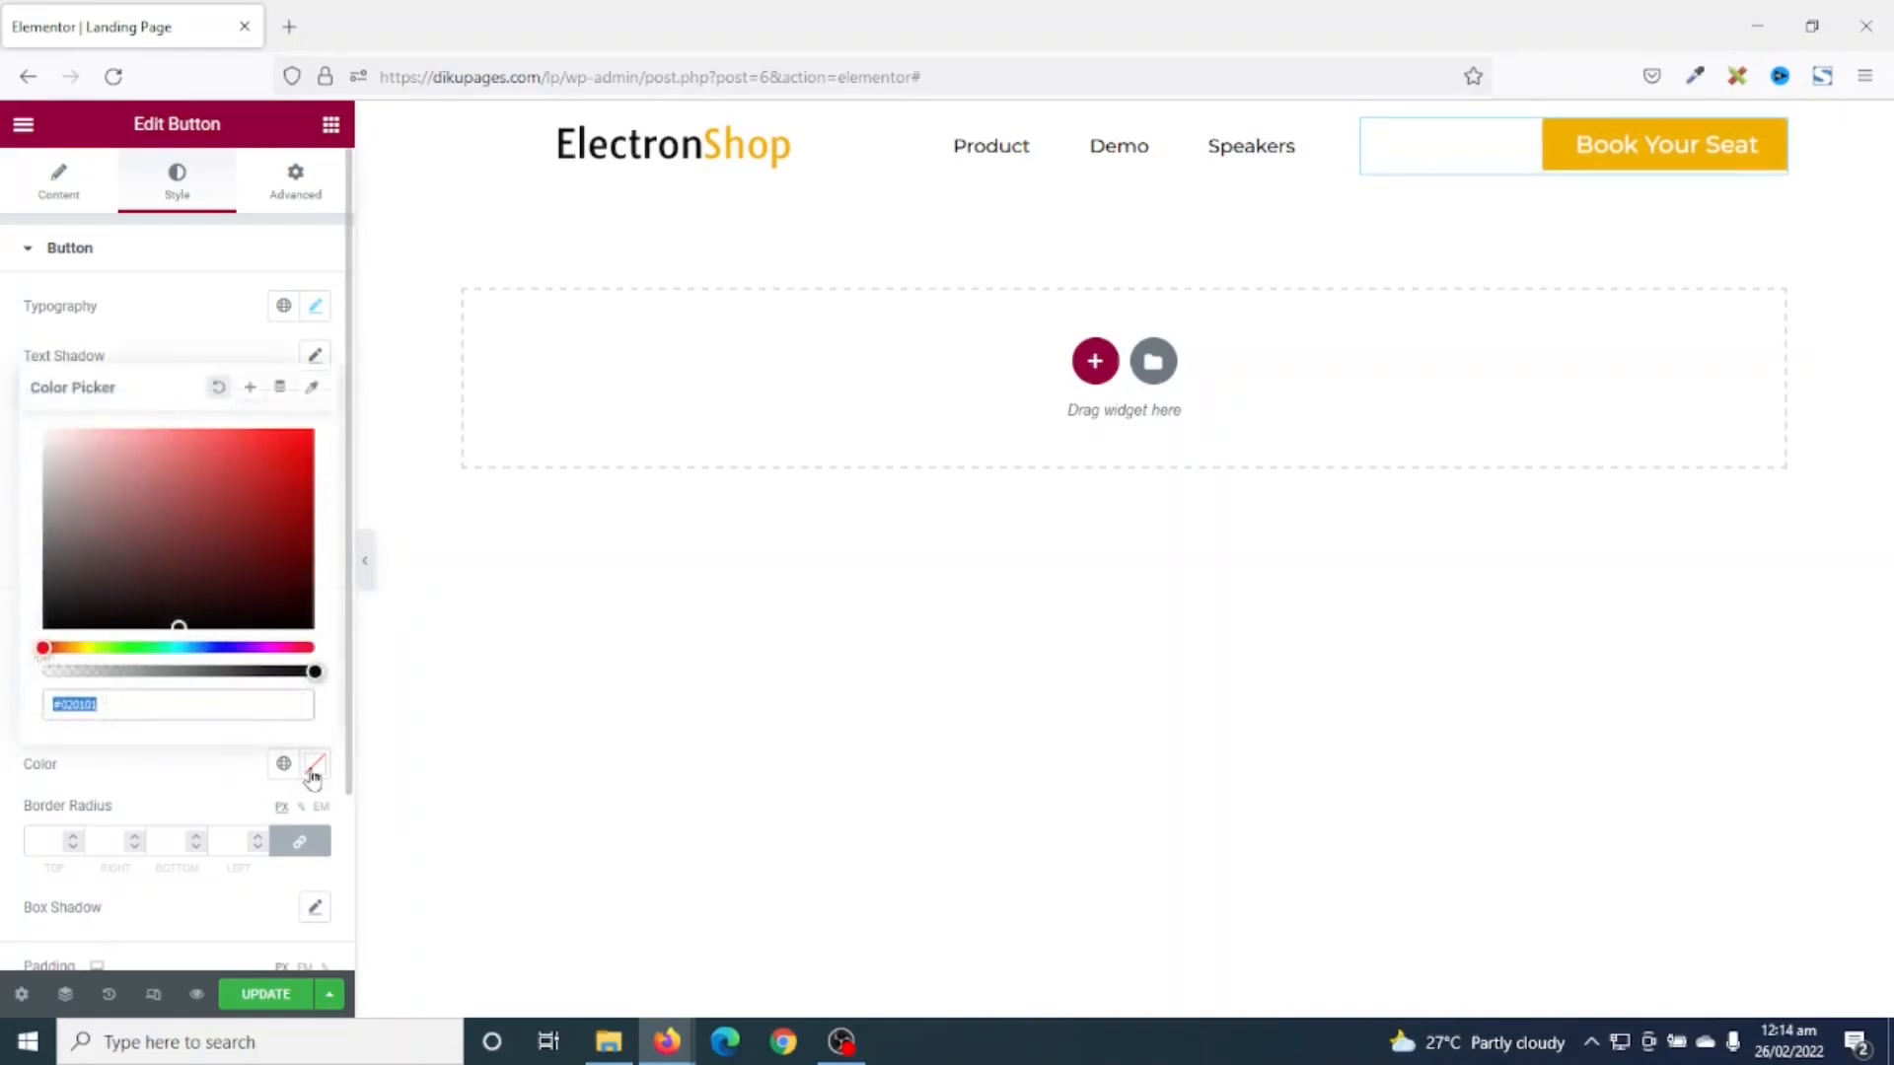
text(#)
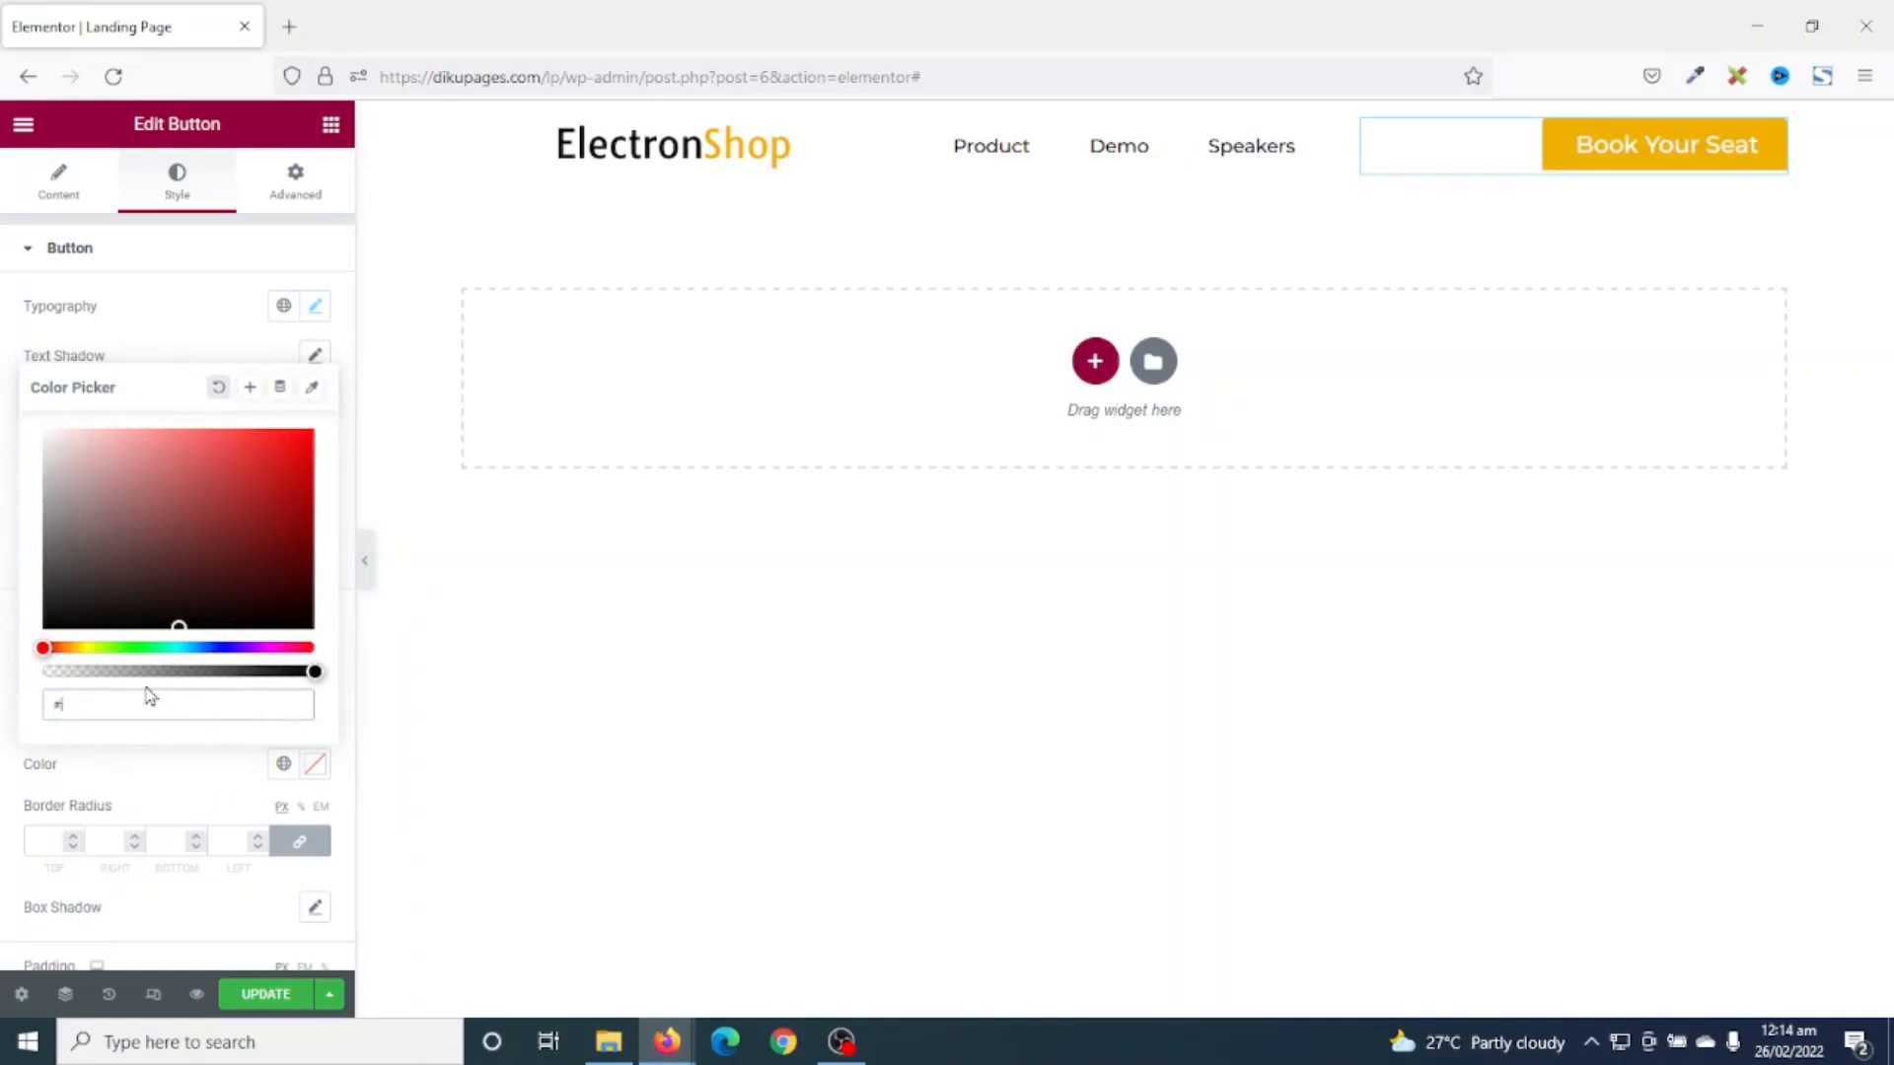
text(8E8)
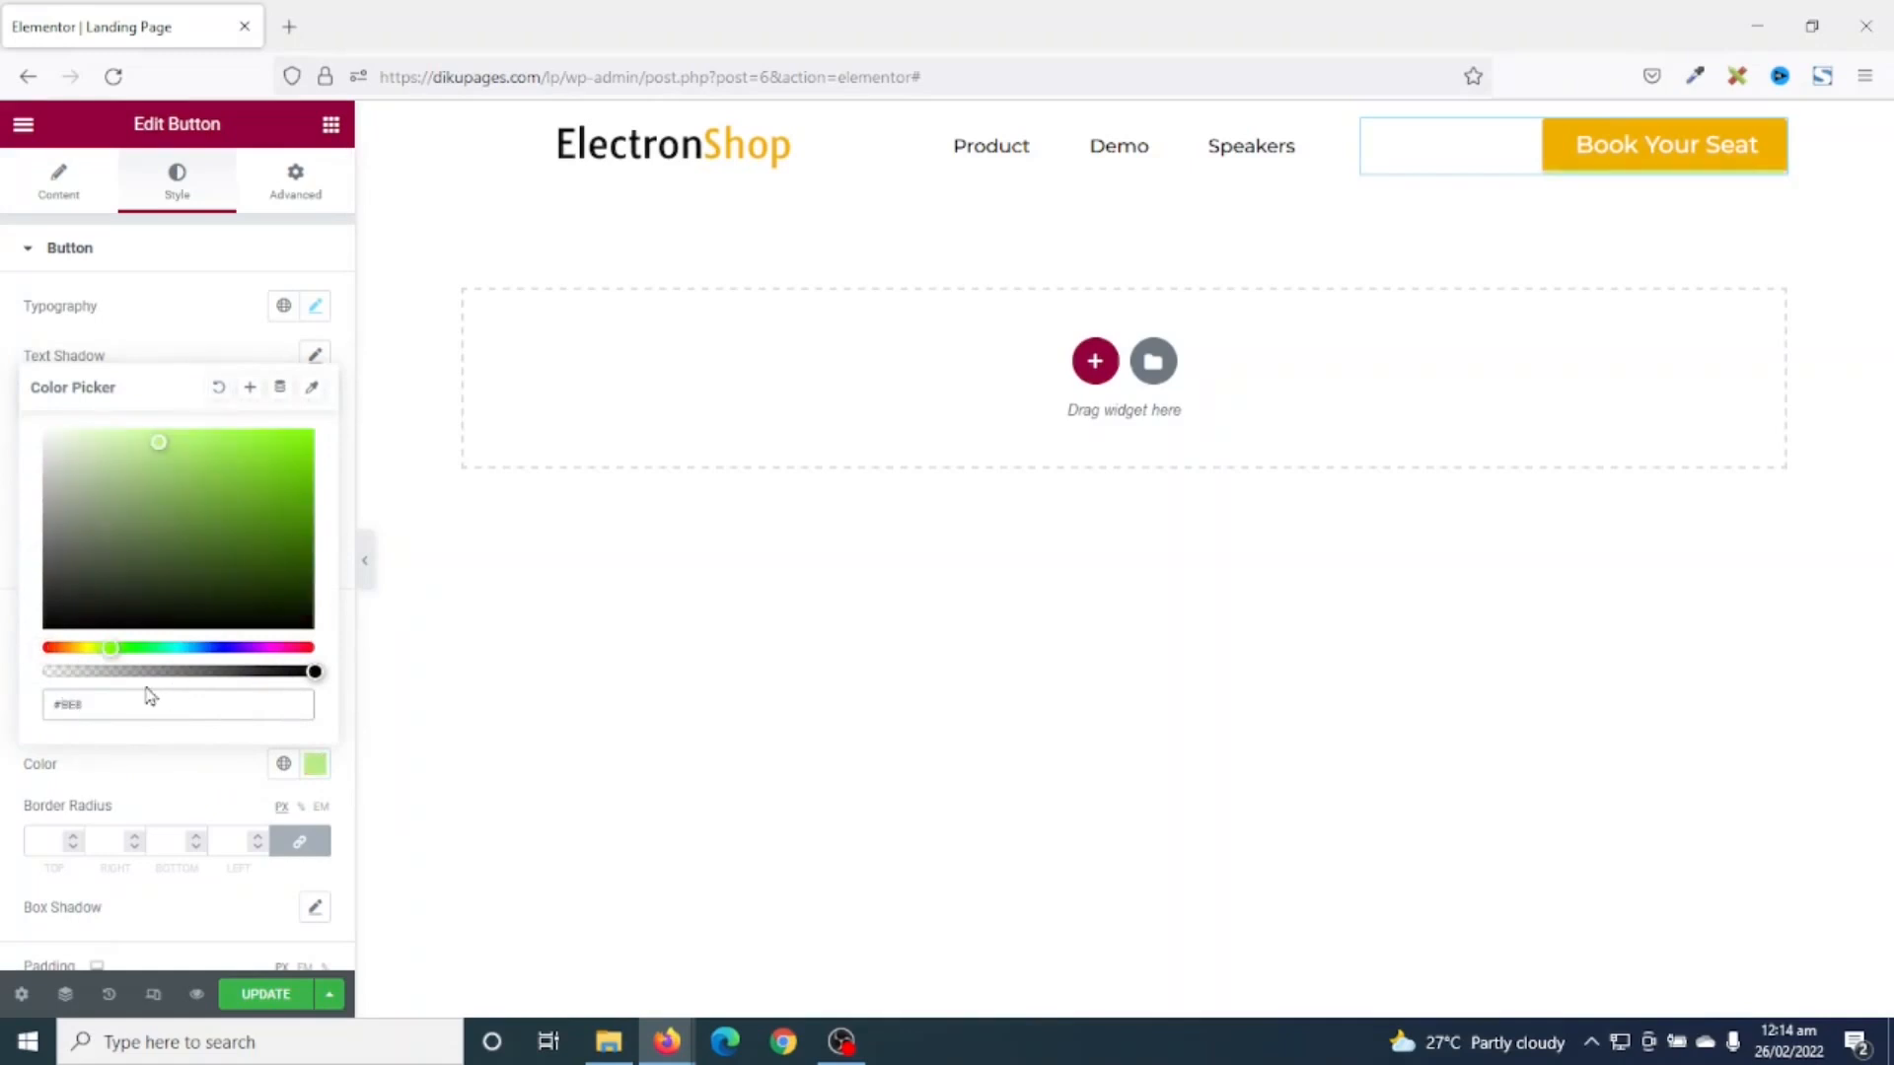
text(B0)
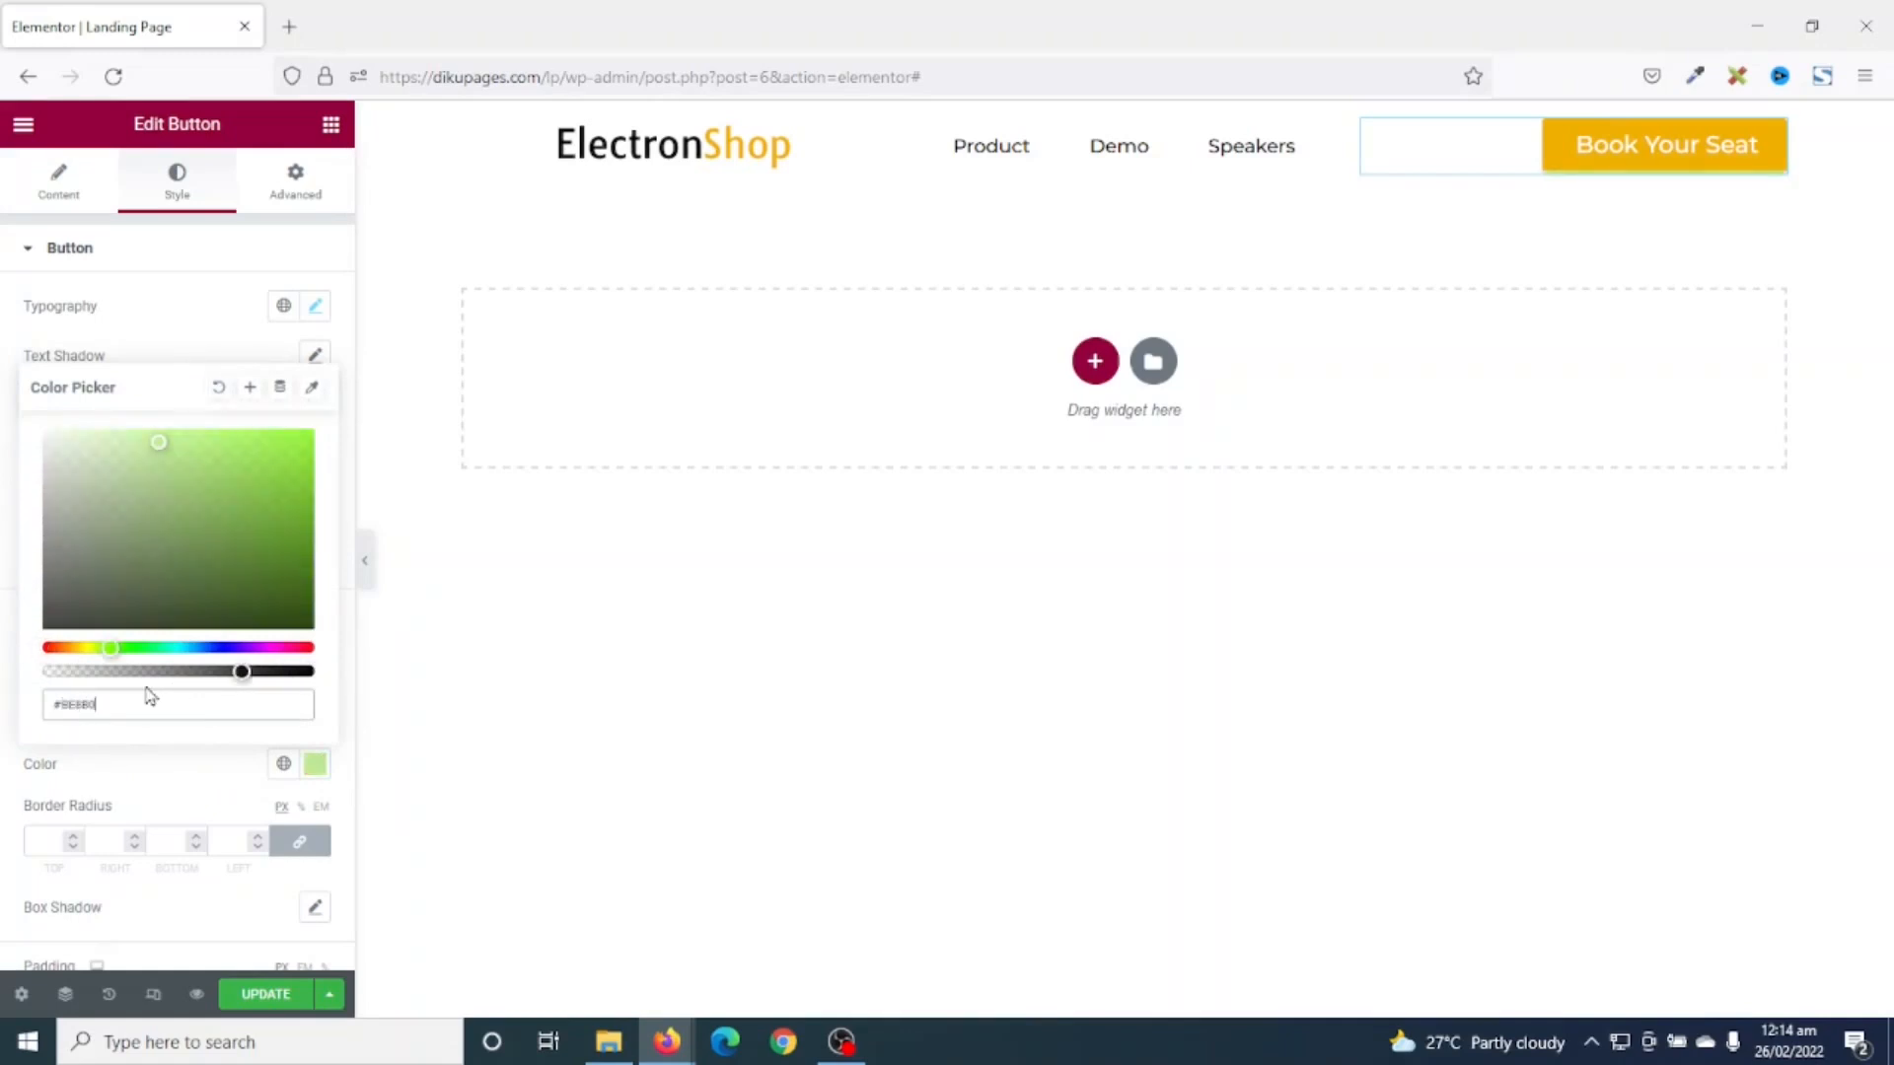
text(1)
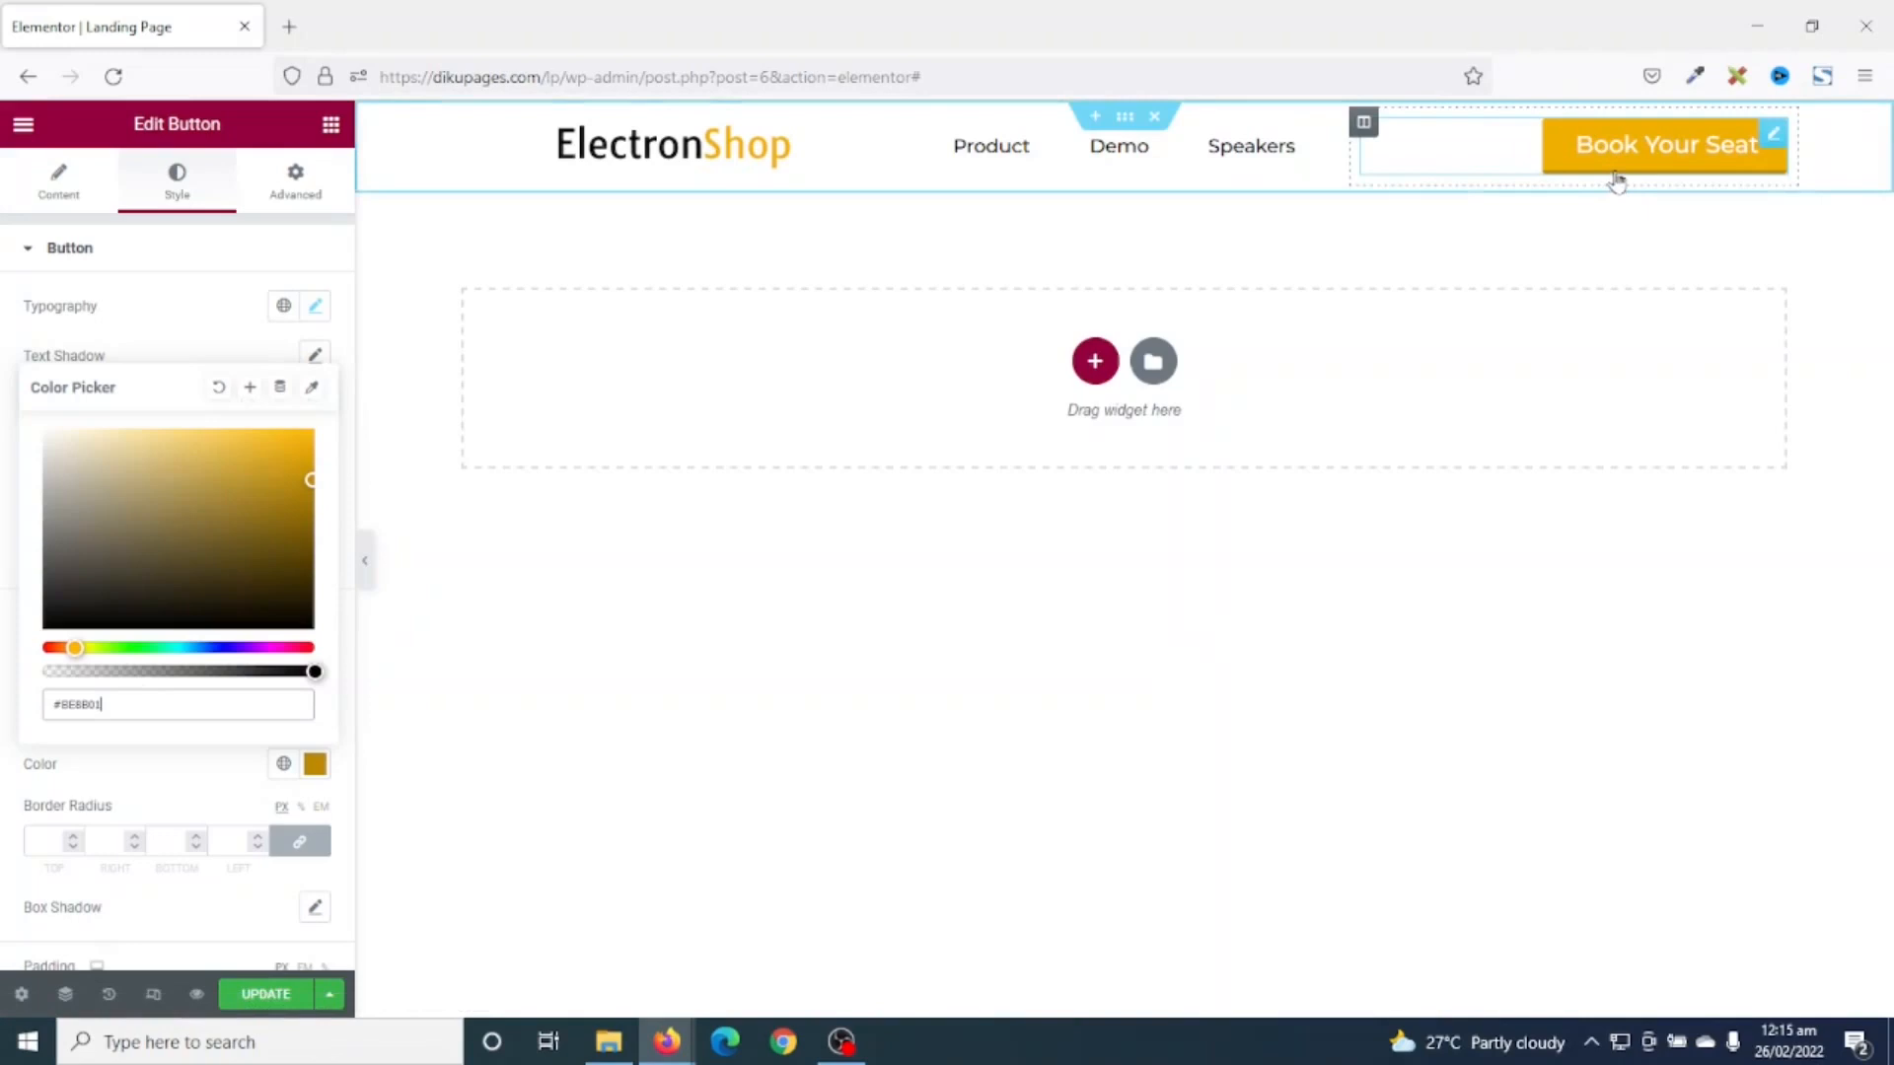
click(342, 840)
click(314, 764)
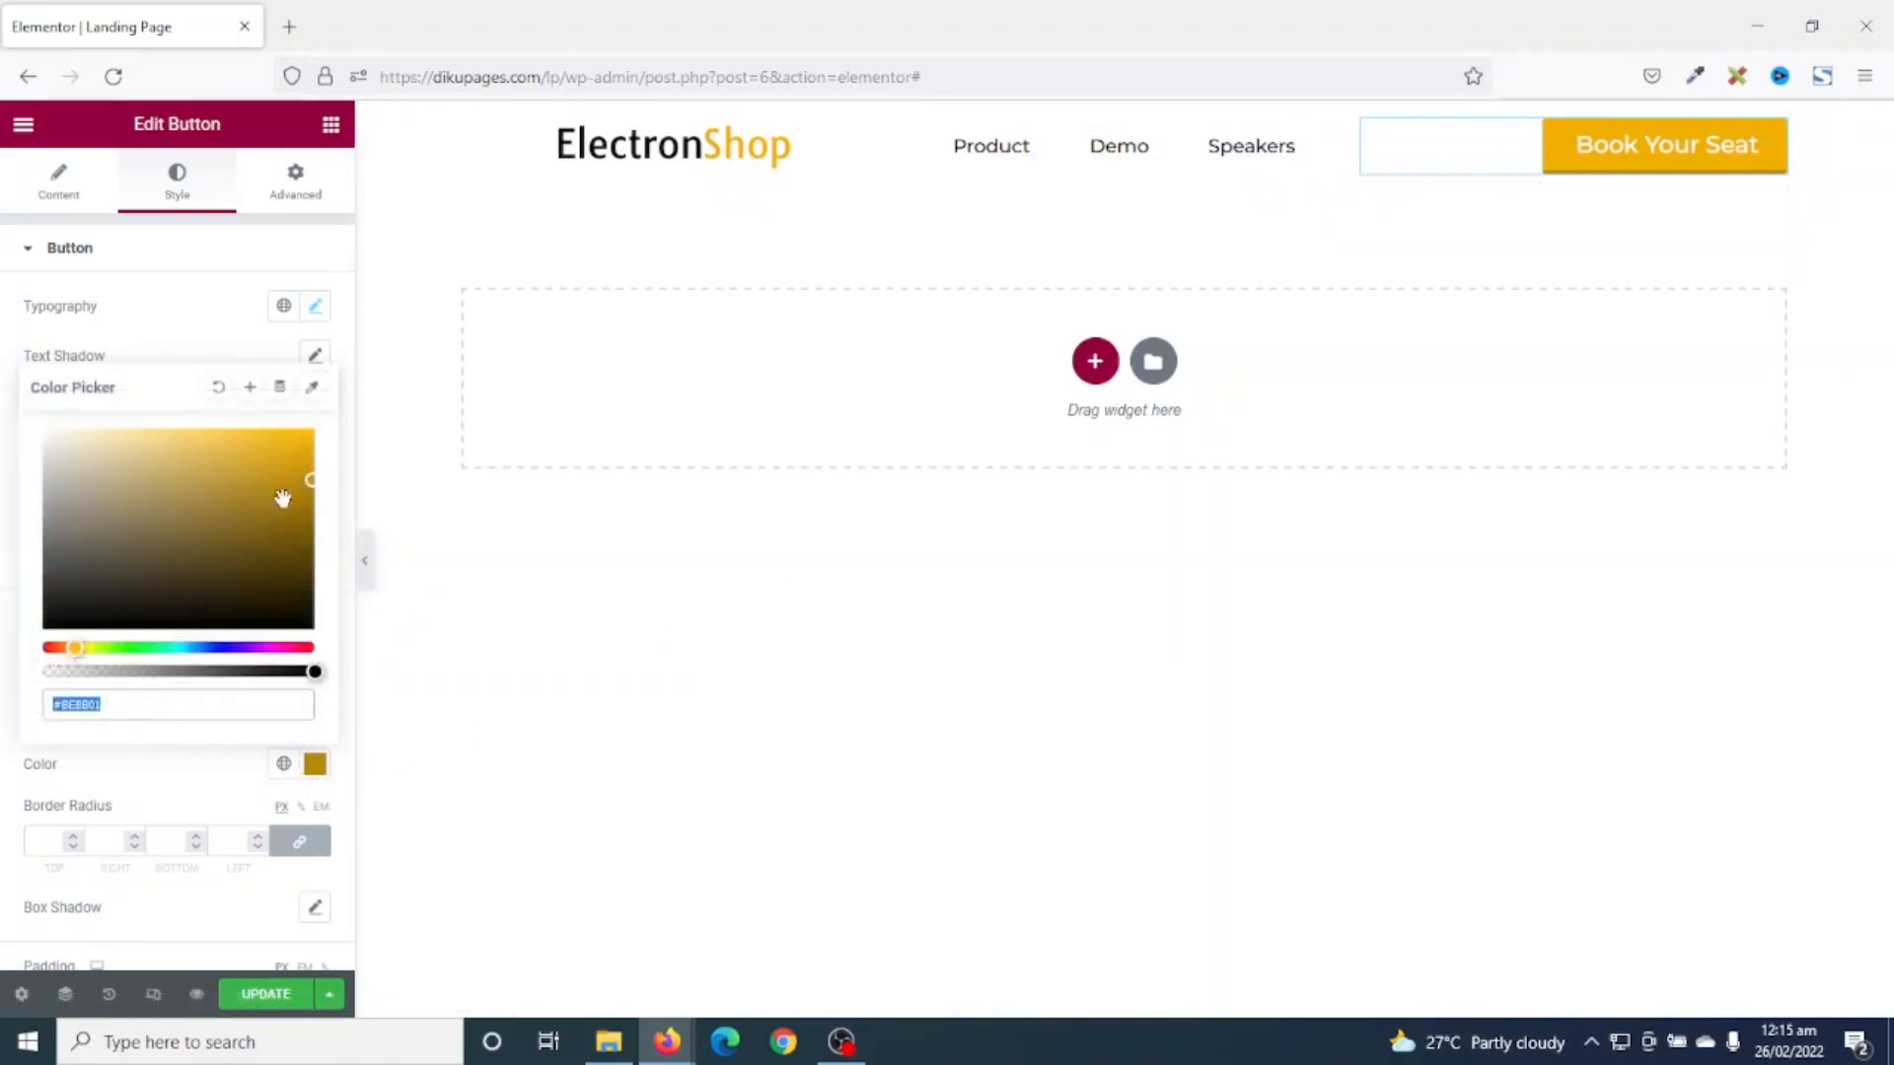
click(251, 388)
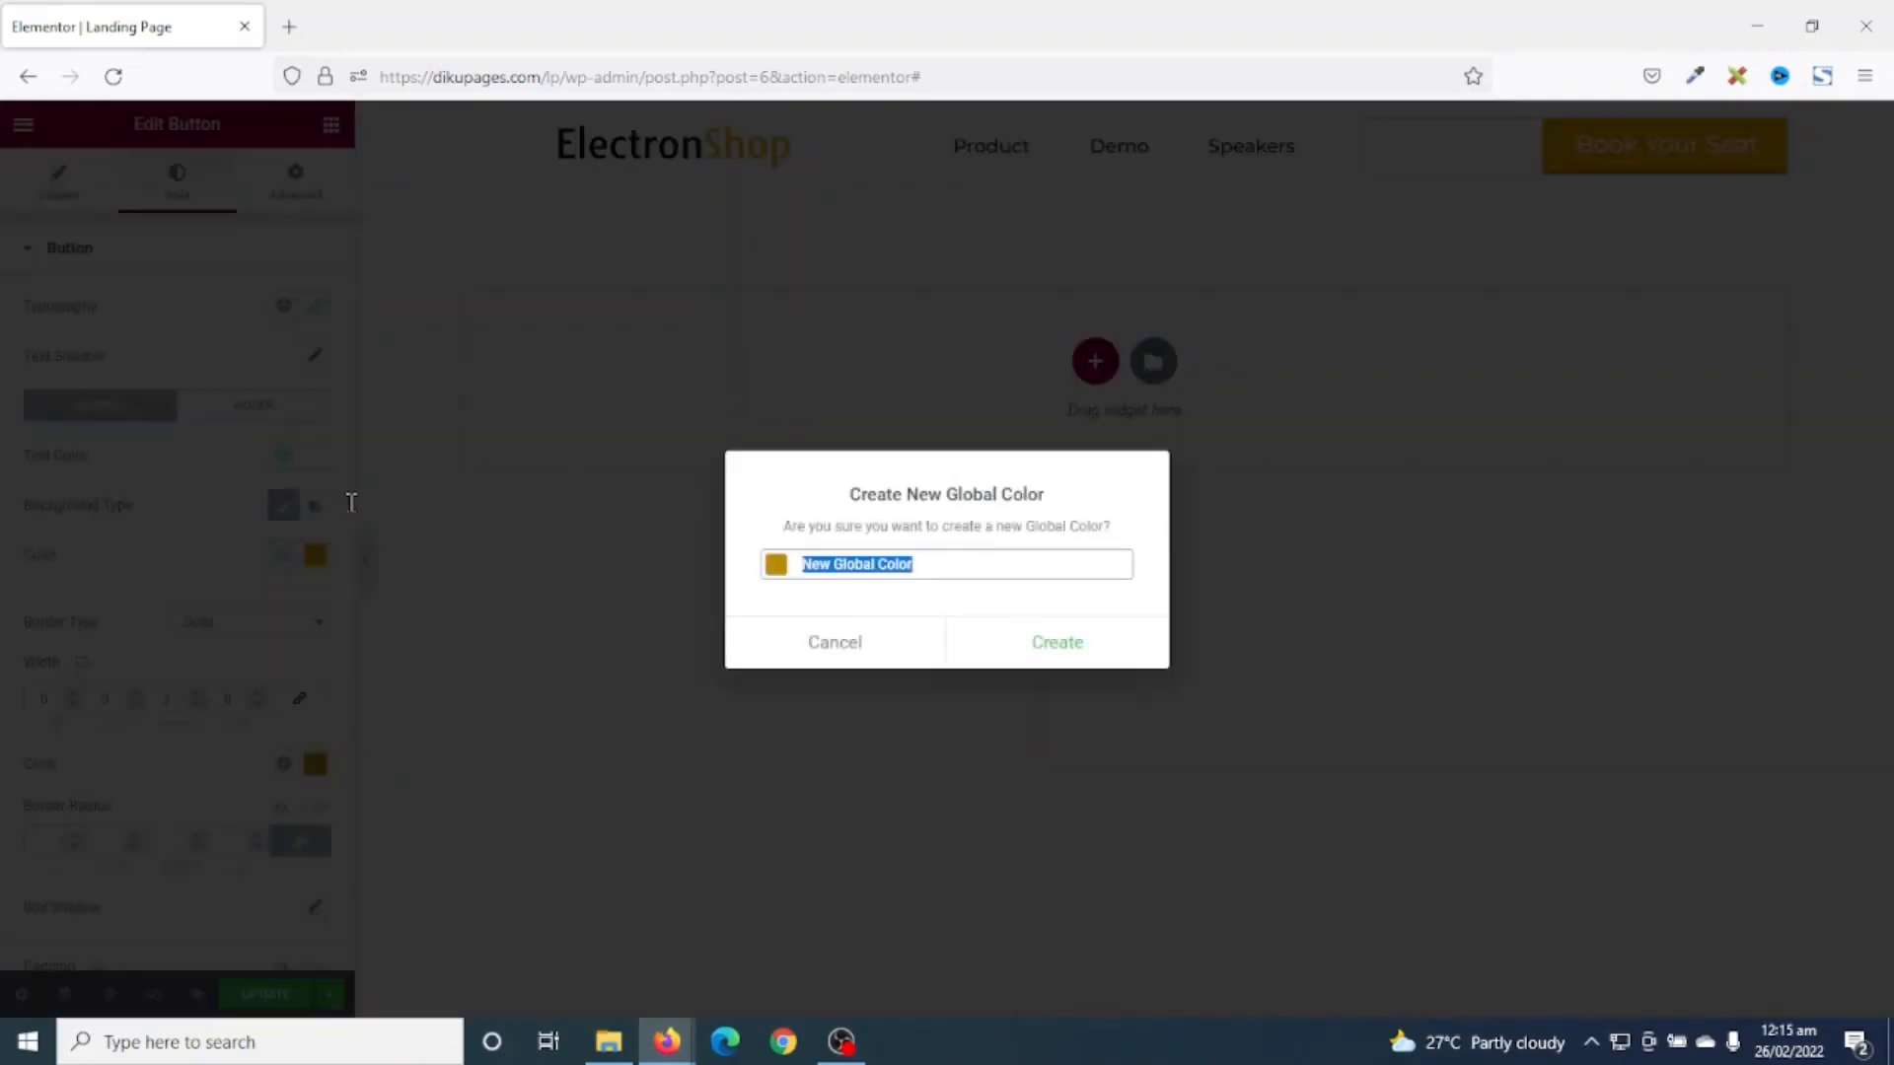
text(Dark Yellow)
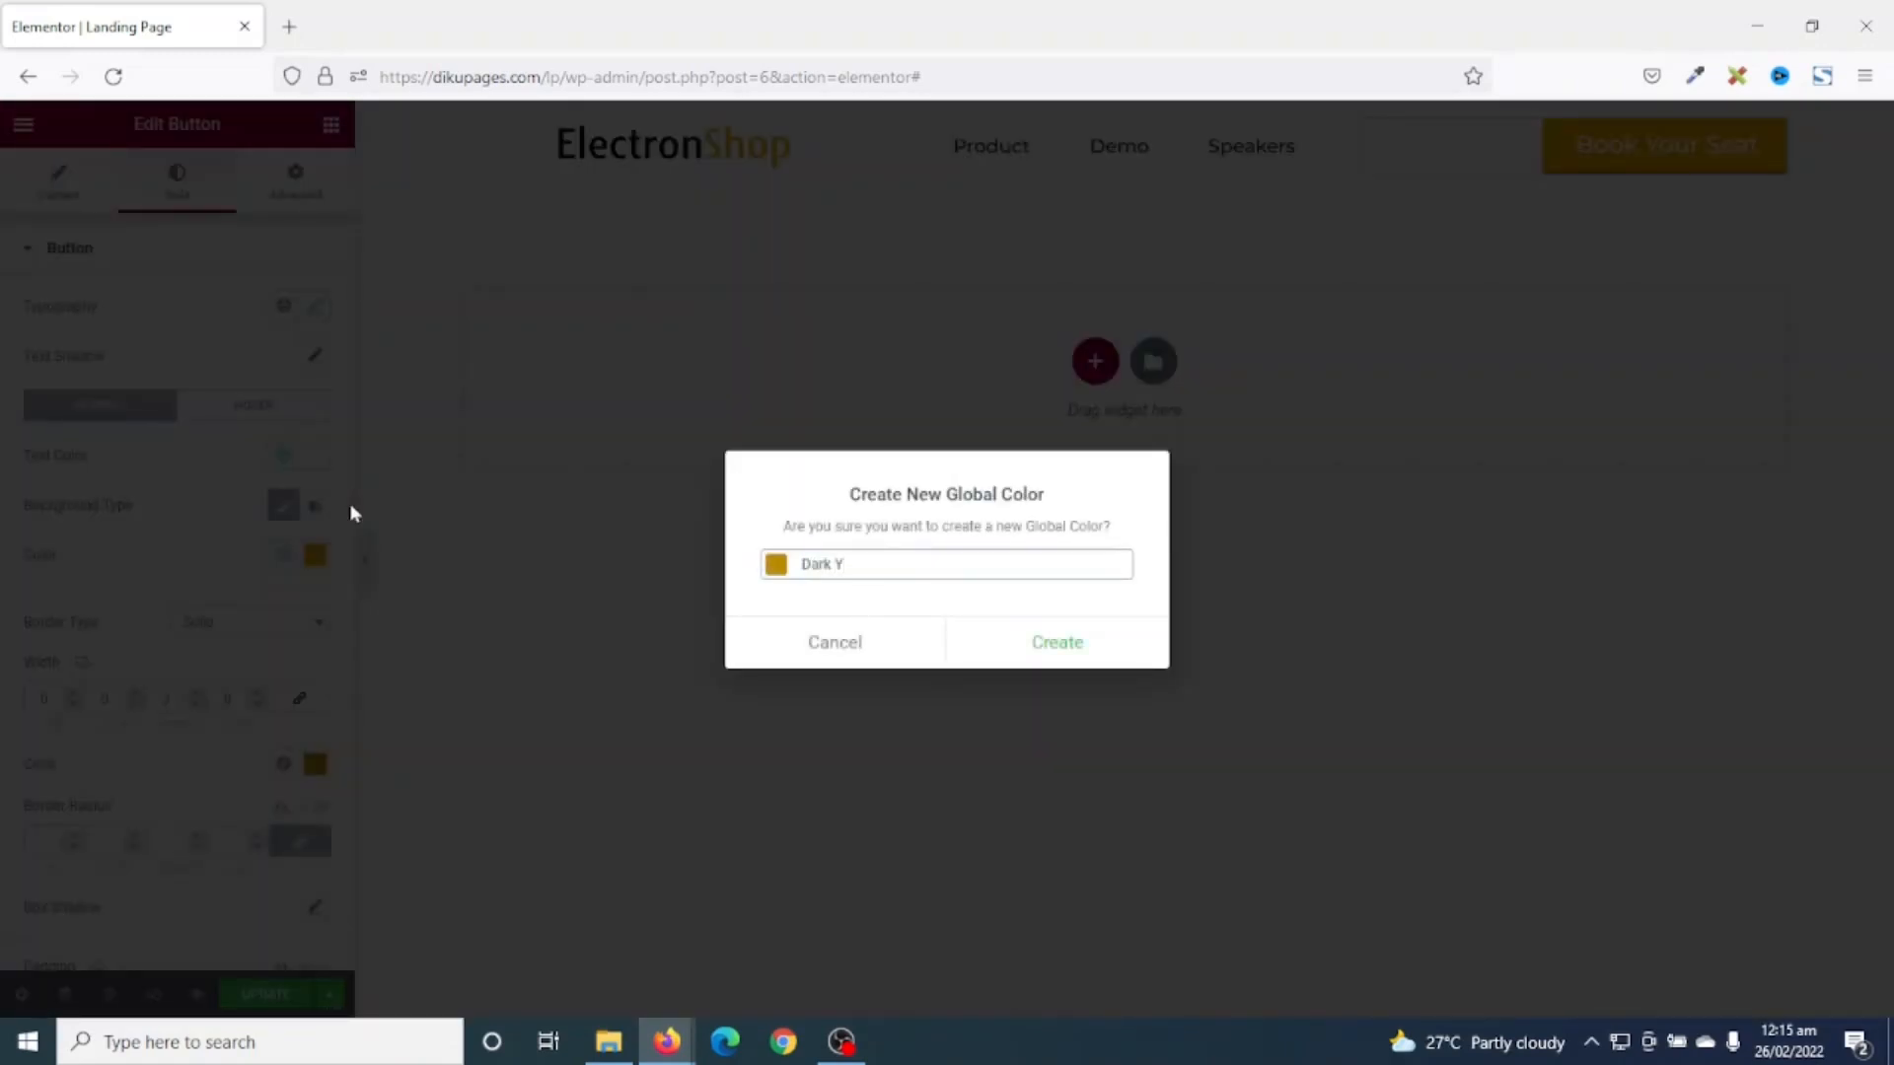
click(1052, 653)
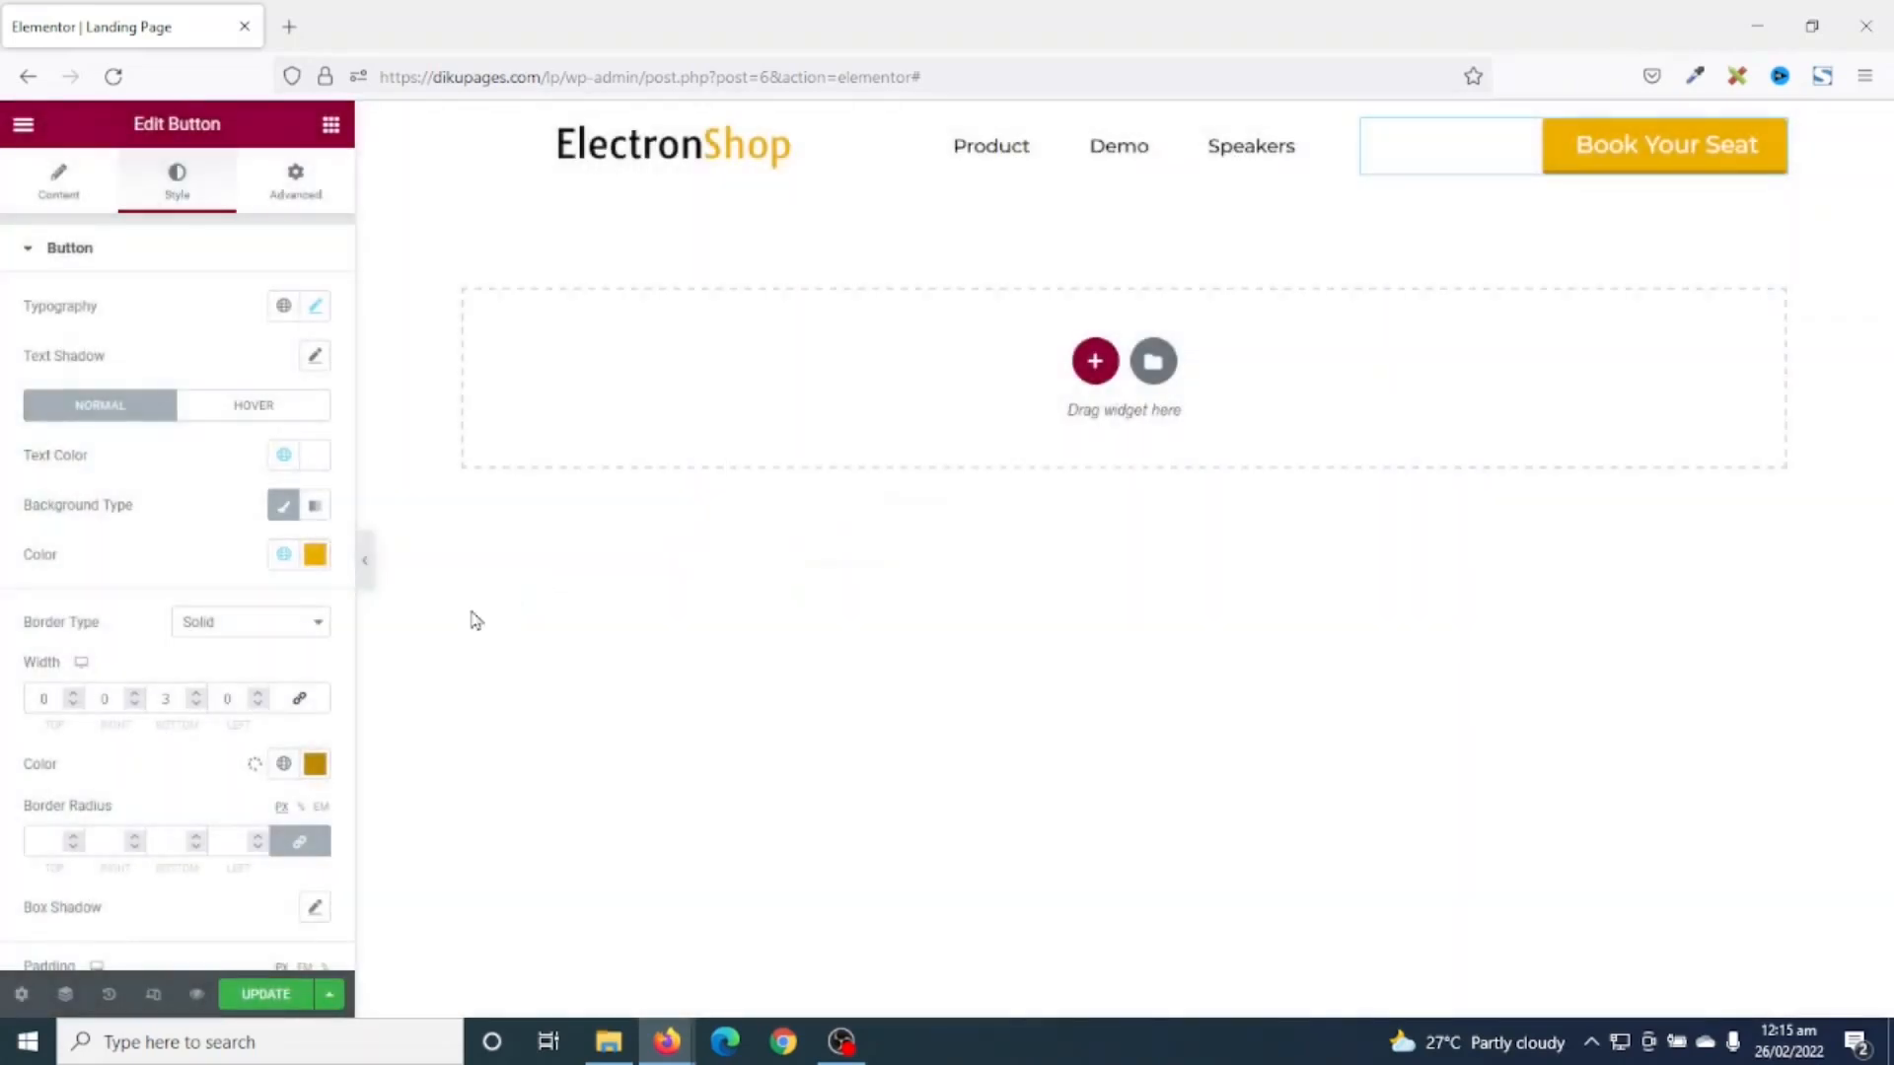
- Set the button's hover colors to the global colors White for text, Dark Yellow for background and Blacke for border
click(246, 409)
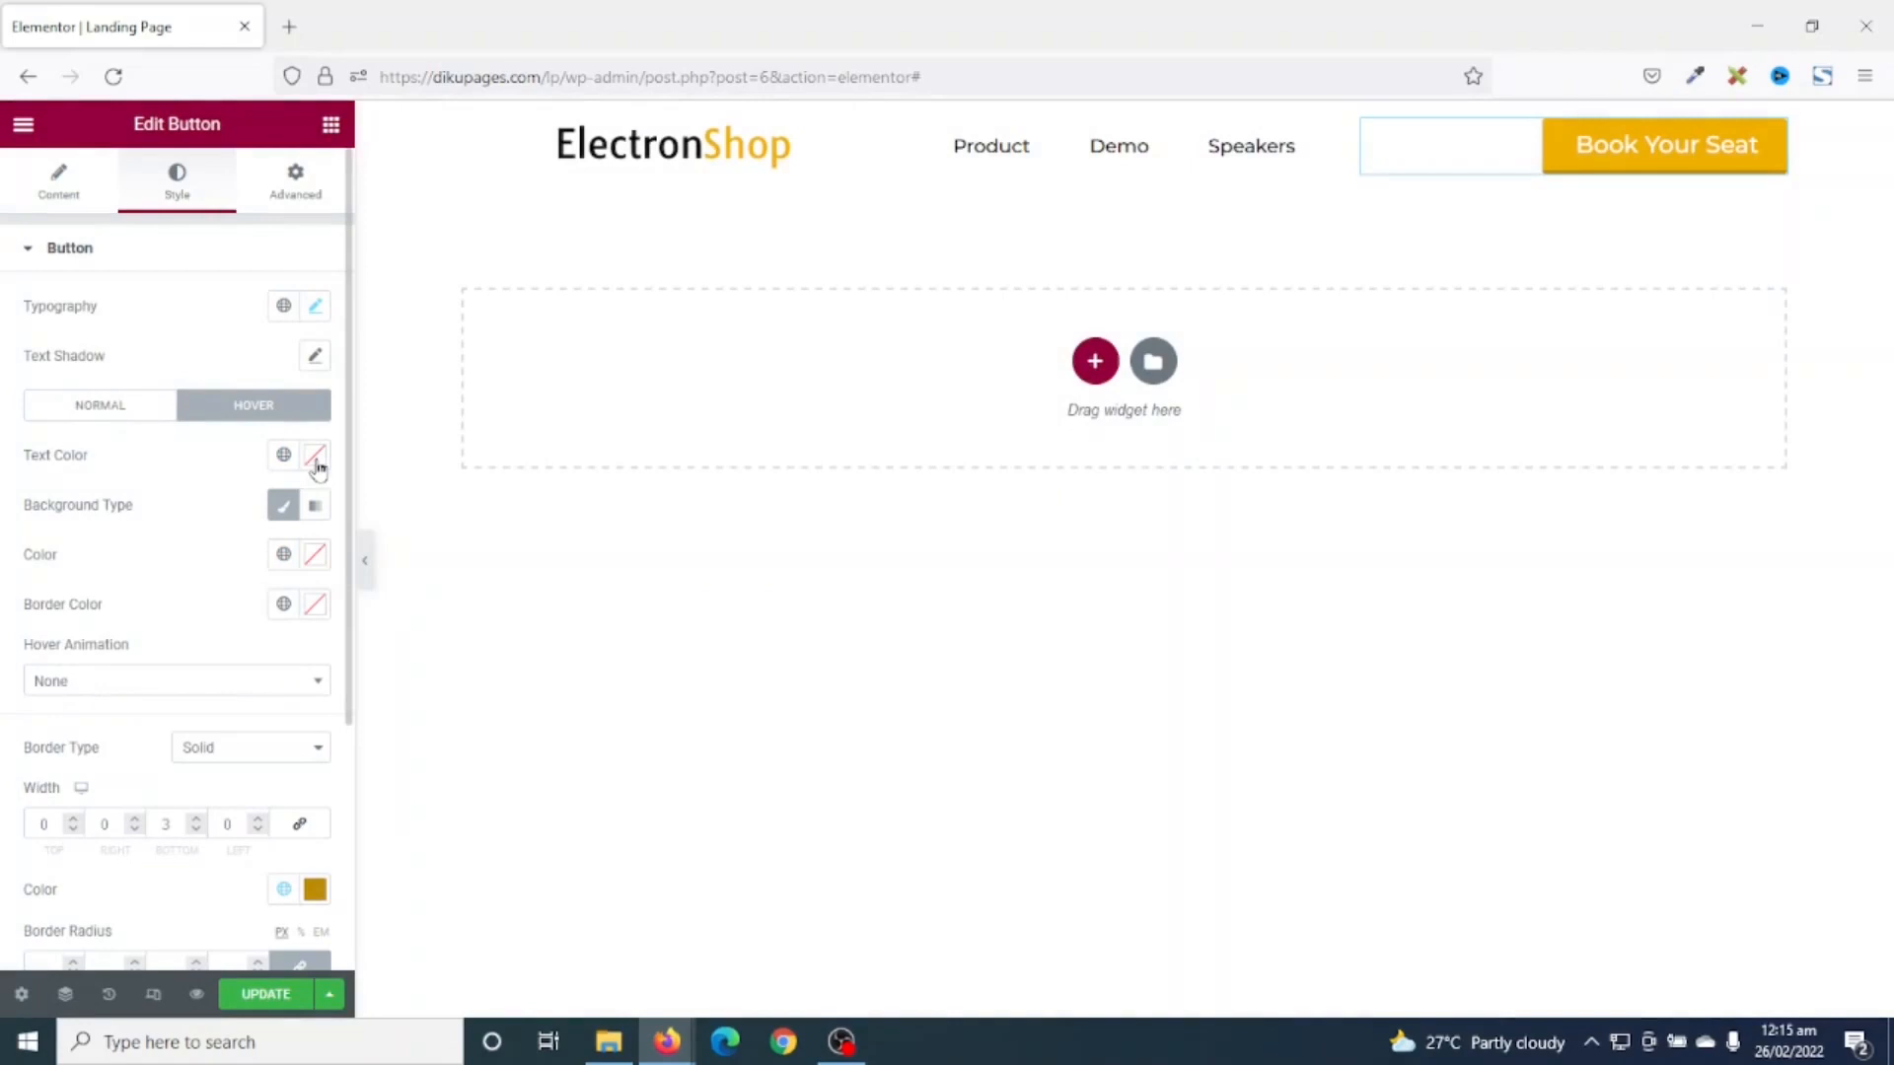
click(283, 455)
scroll(114, 779, down, 1)
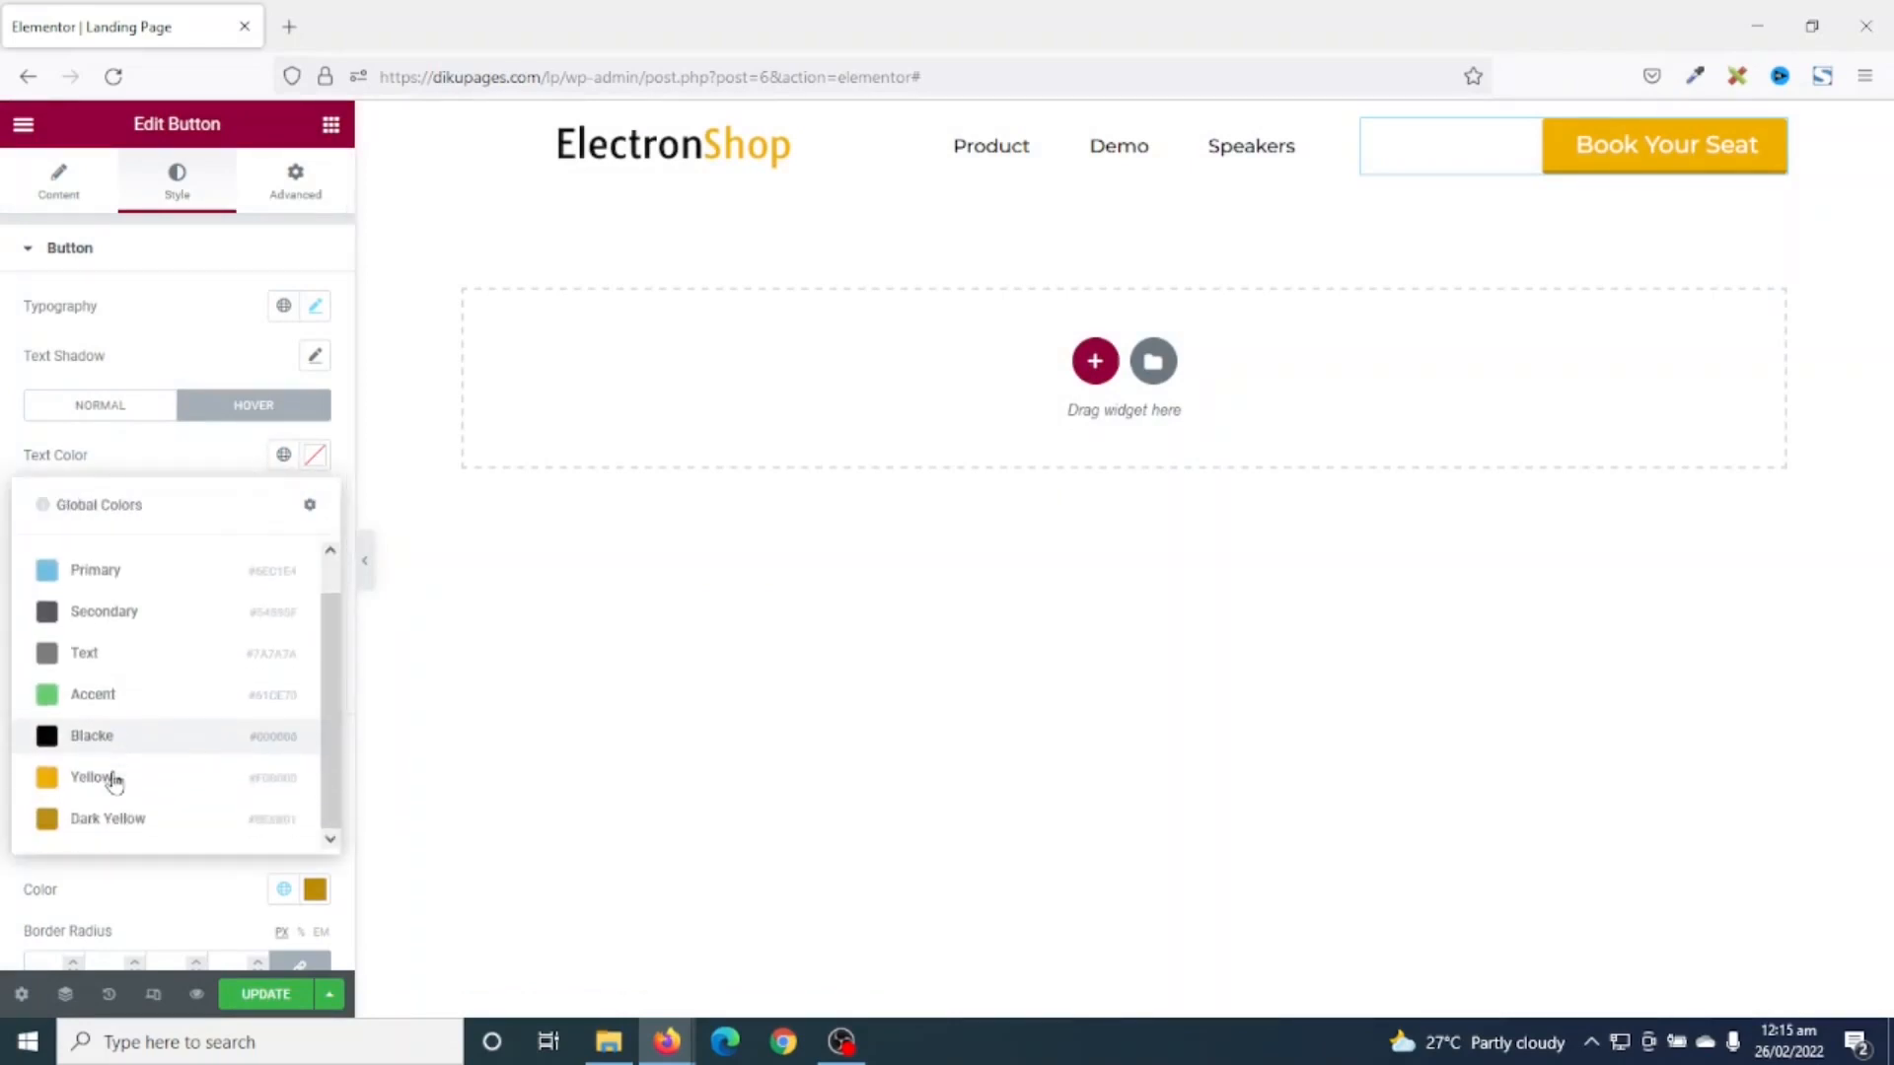
scroll(119, 778, up, 1)
click(118, 564)
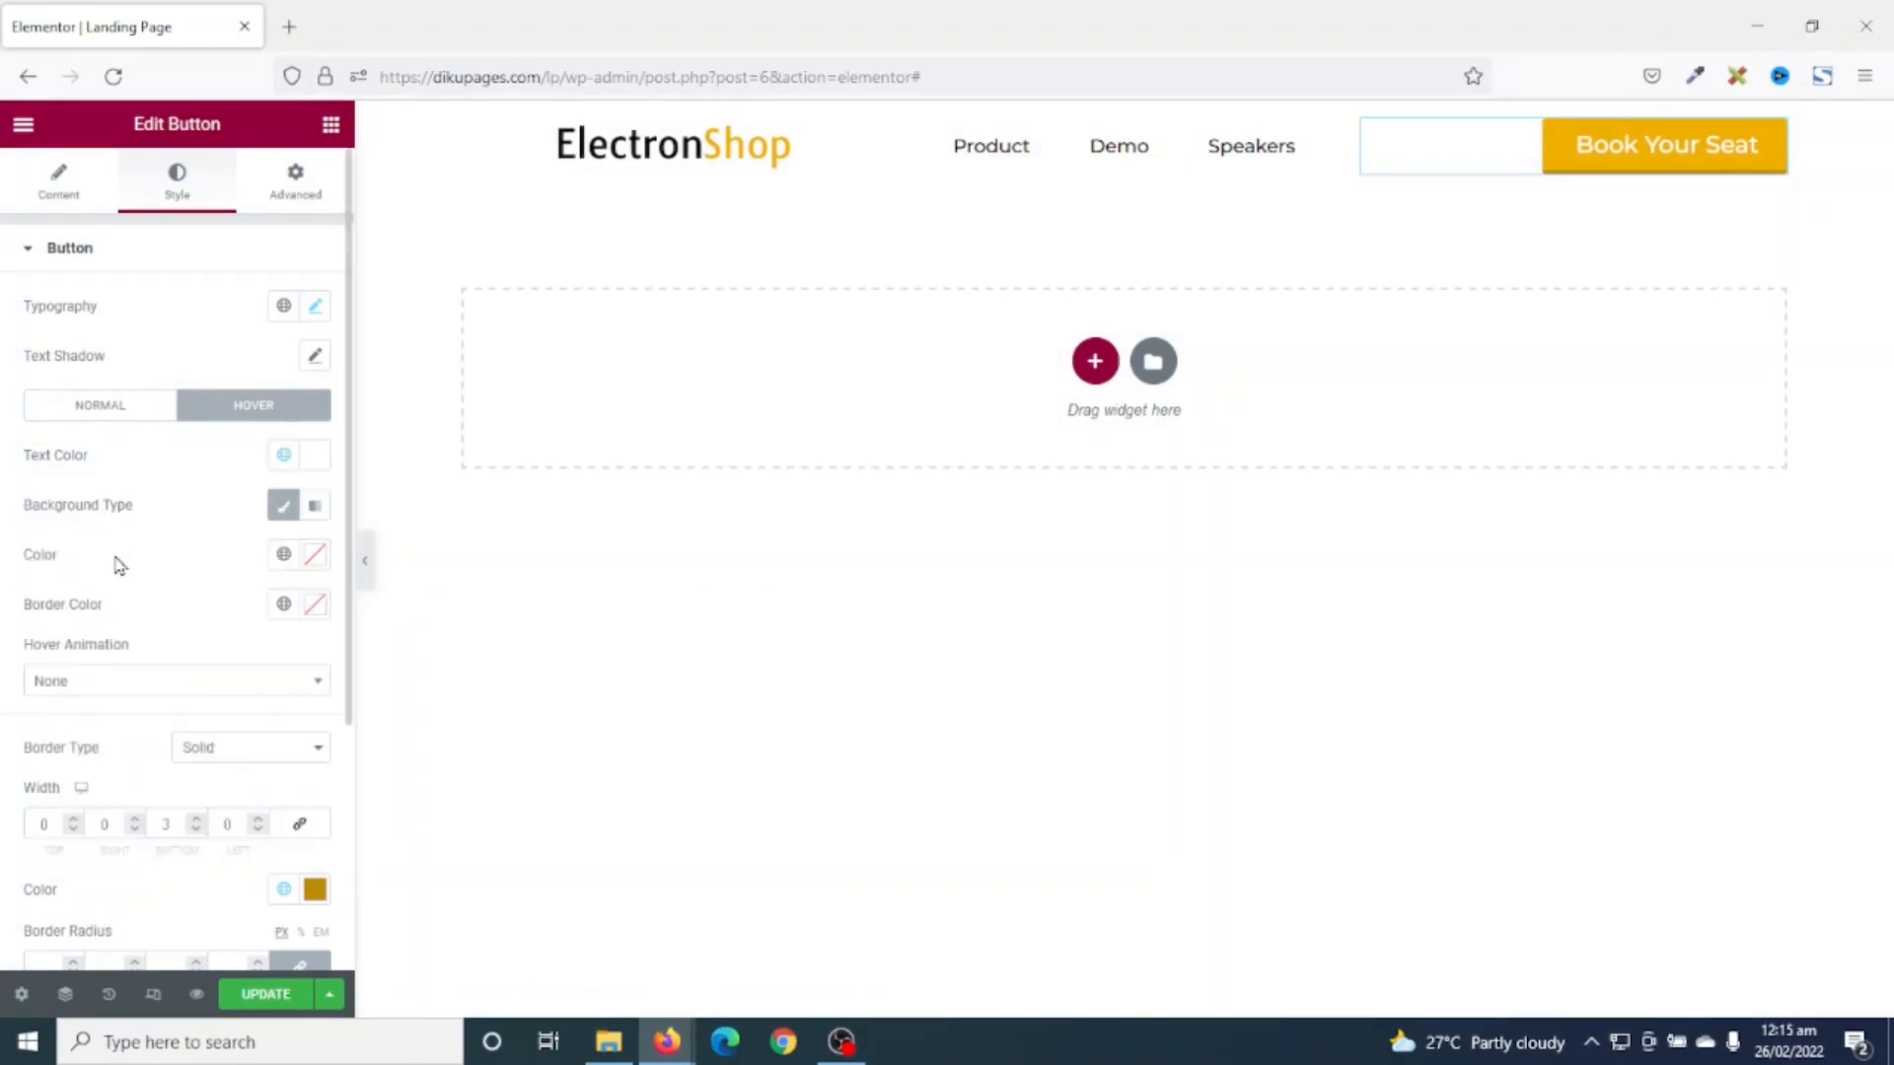
click(283, 556)
scroll(163, 854, down, 1)
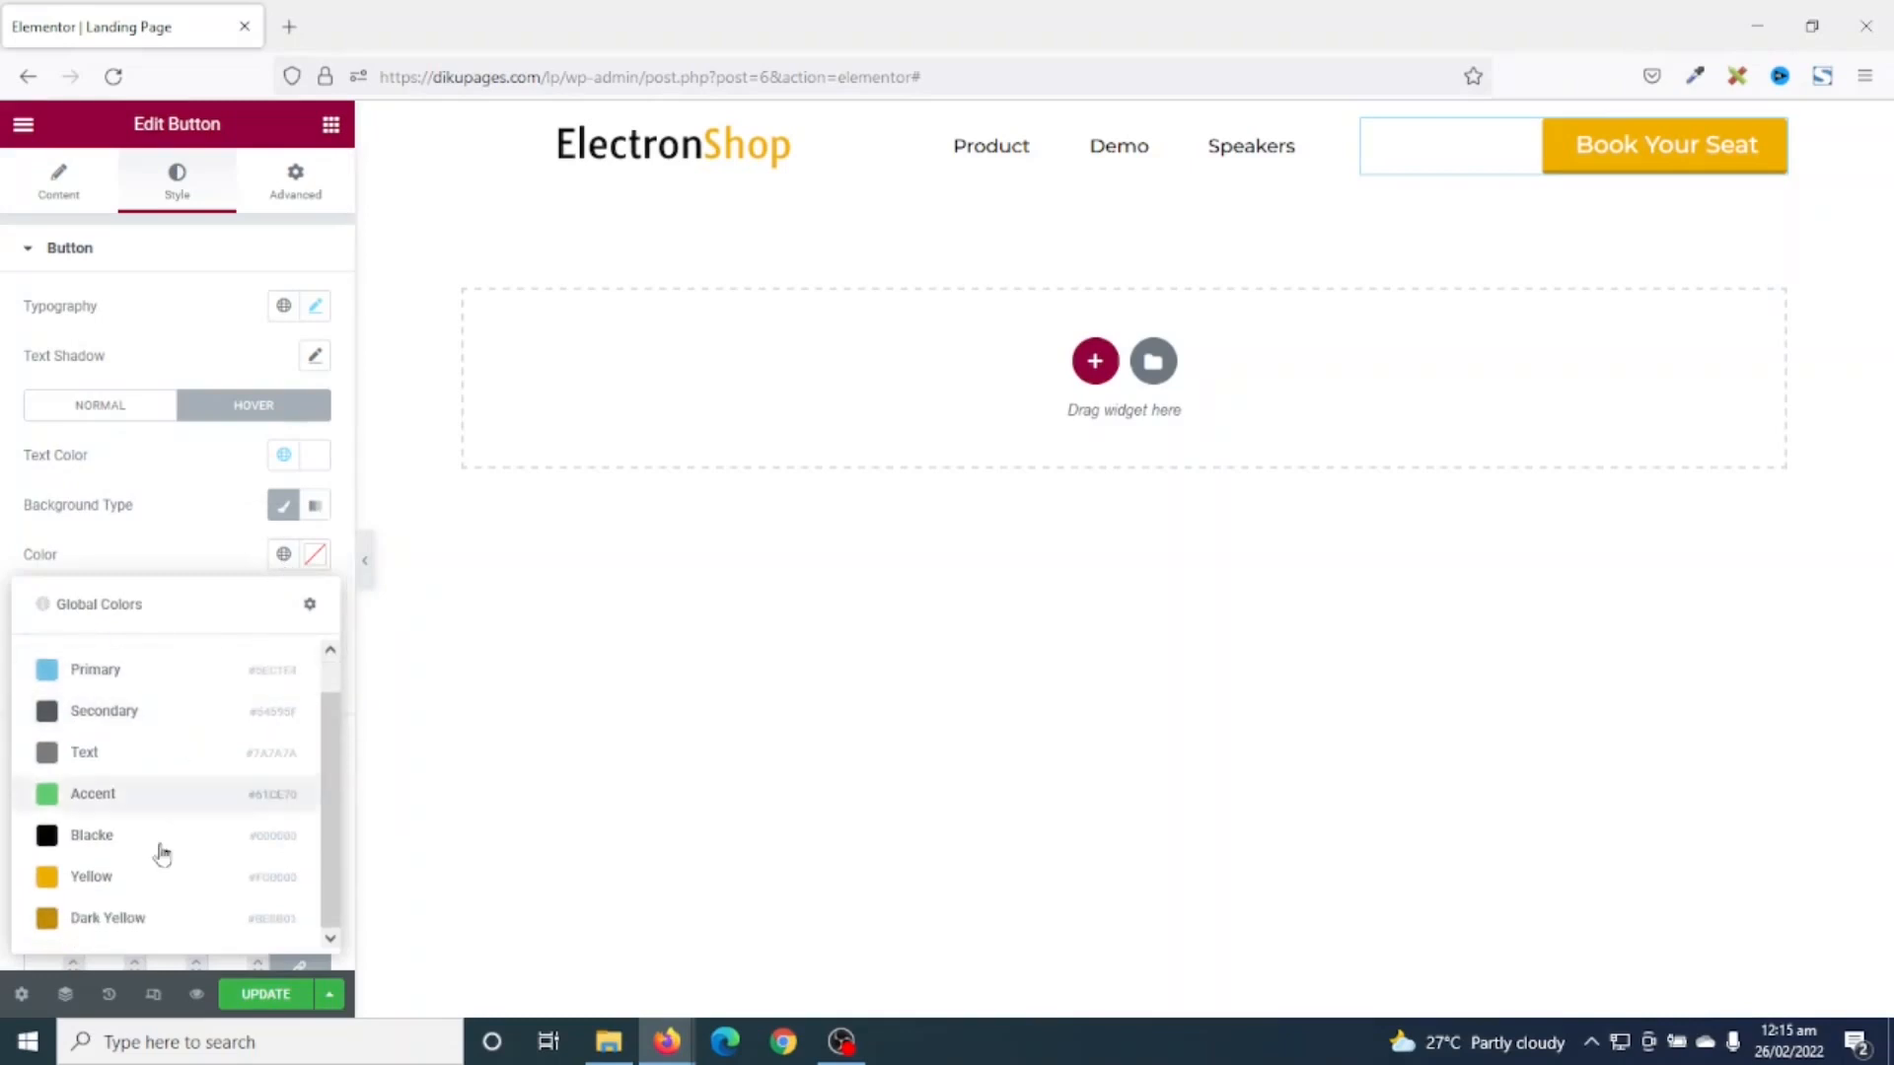
click(126, 916)
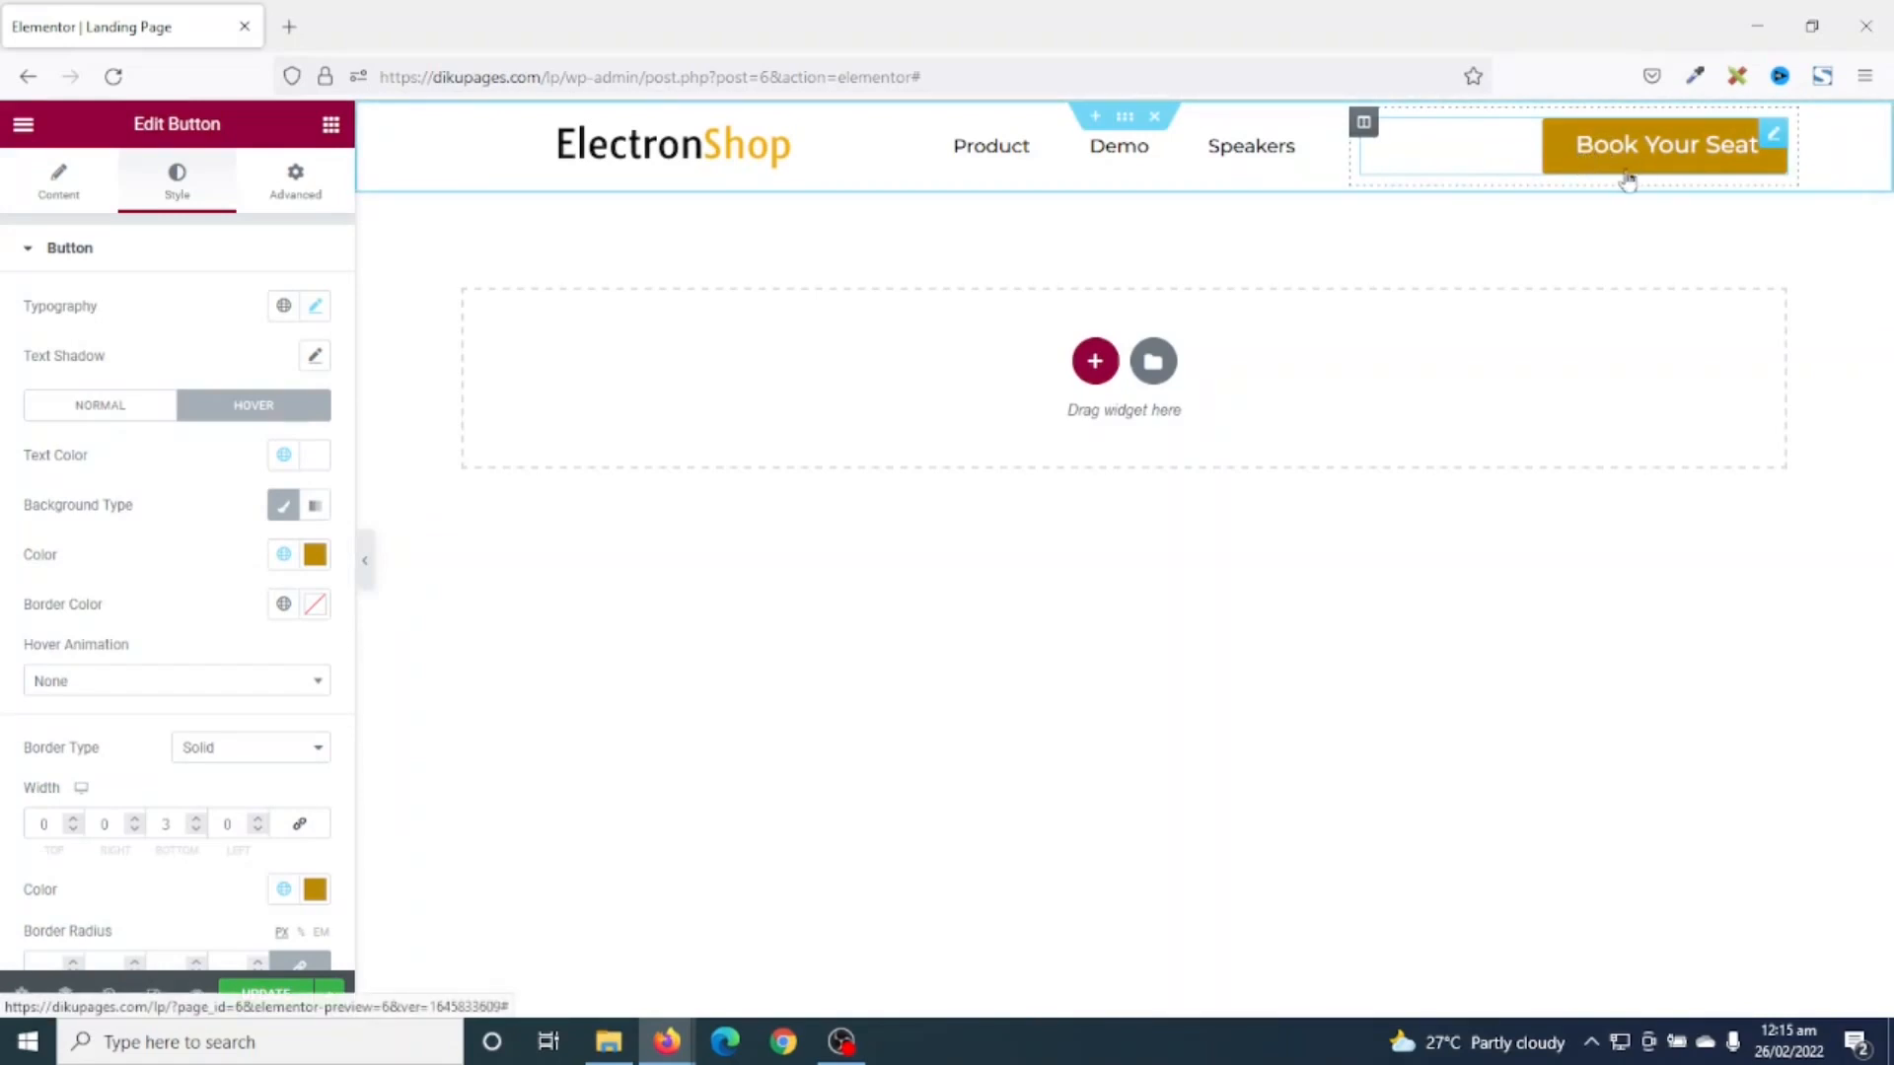
click(287, 614)
click(101, 920)
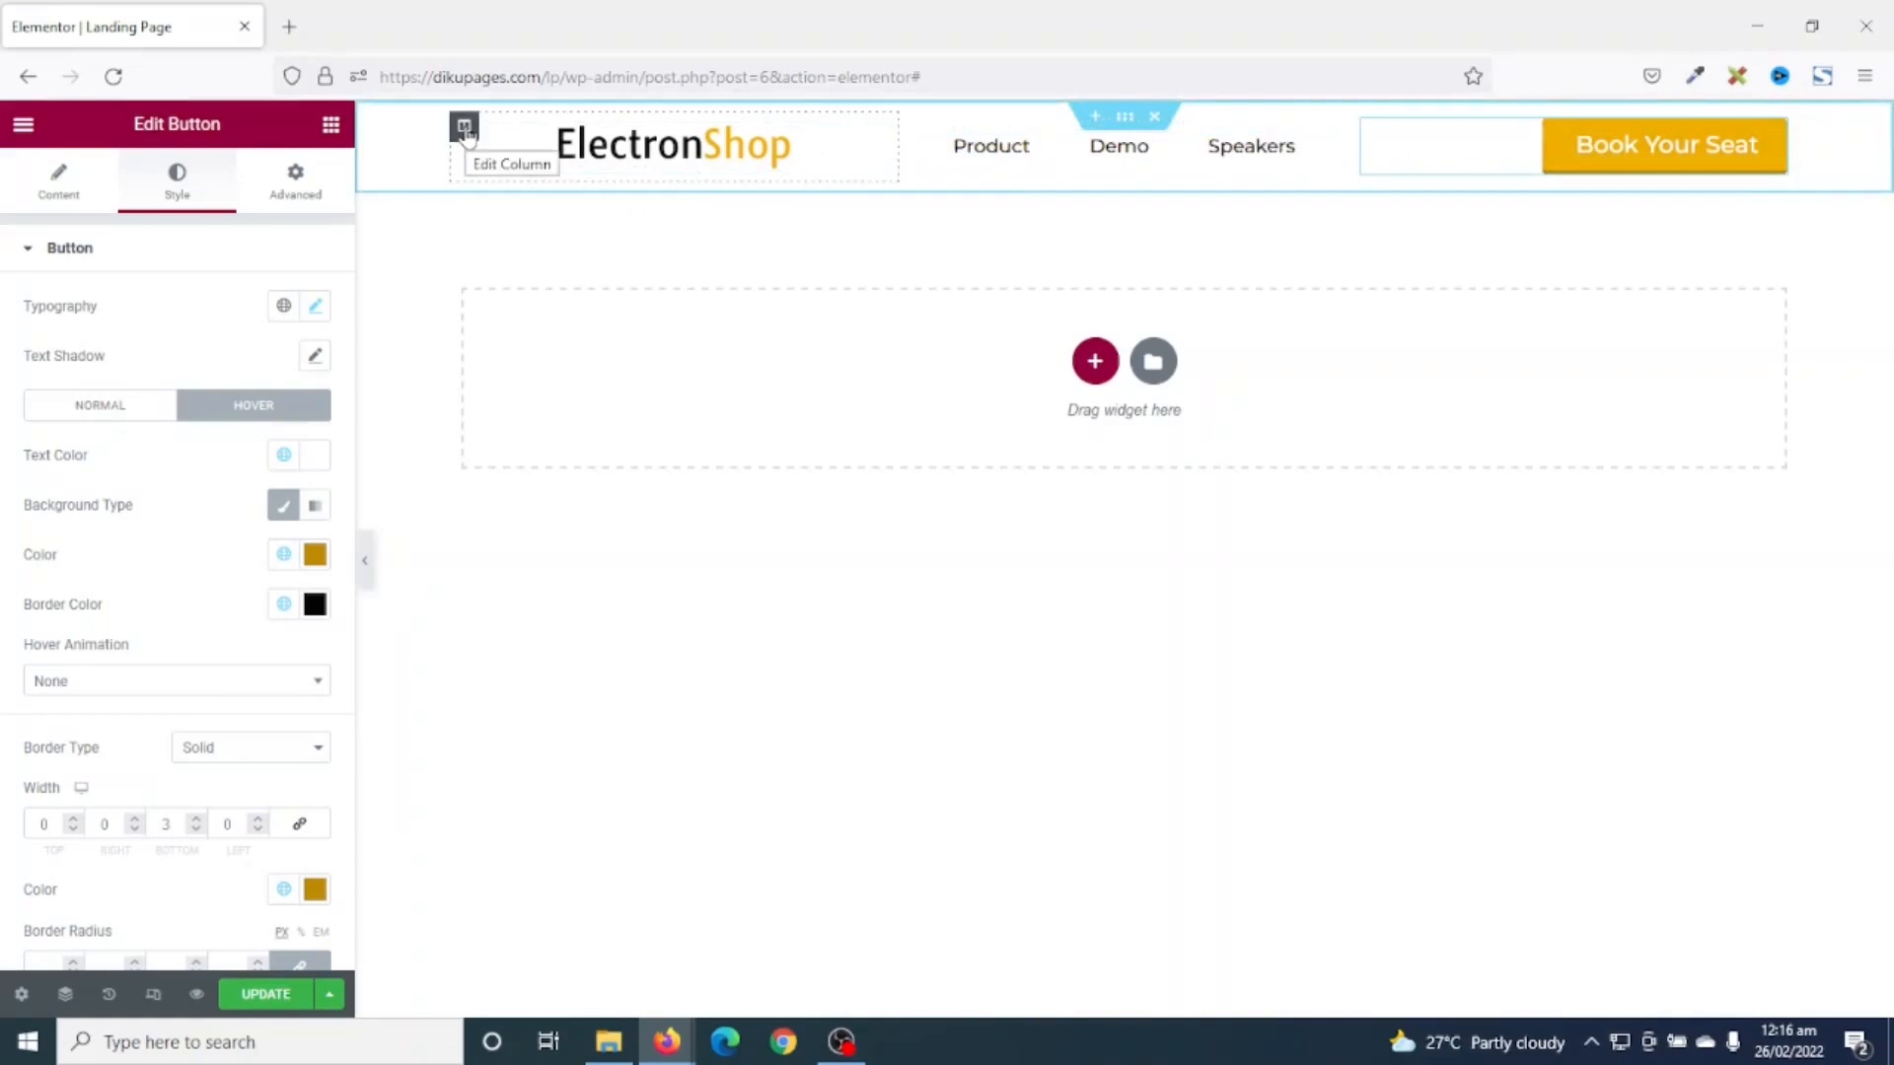
- Set the width of both the logo column and the booking button column in the header to 20%
click(465, 128)
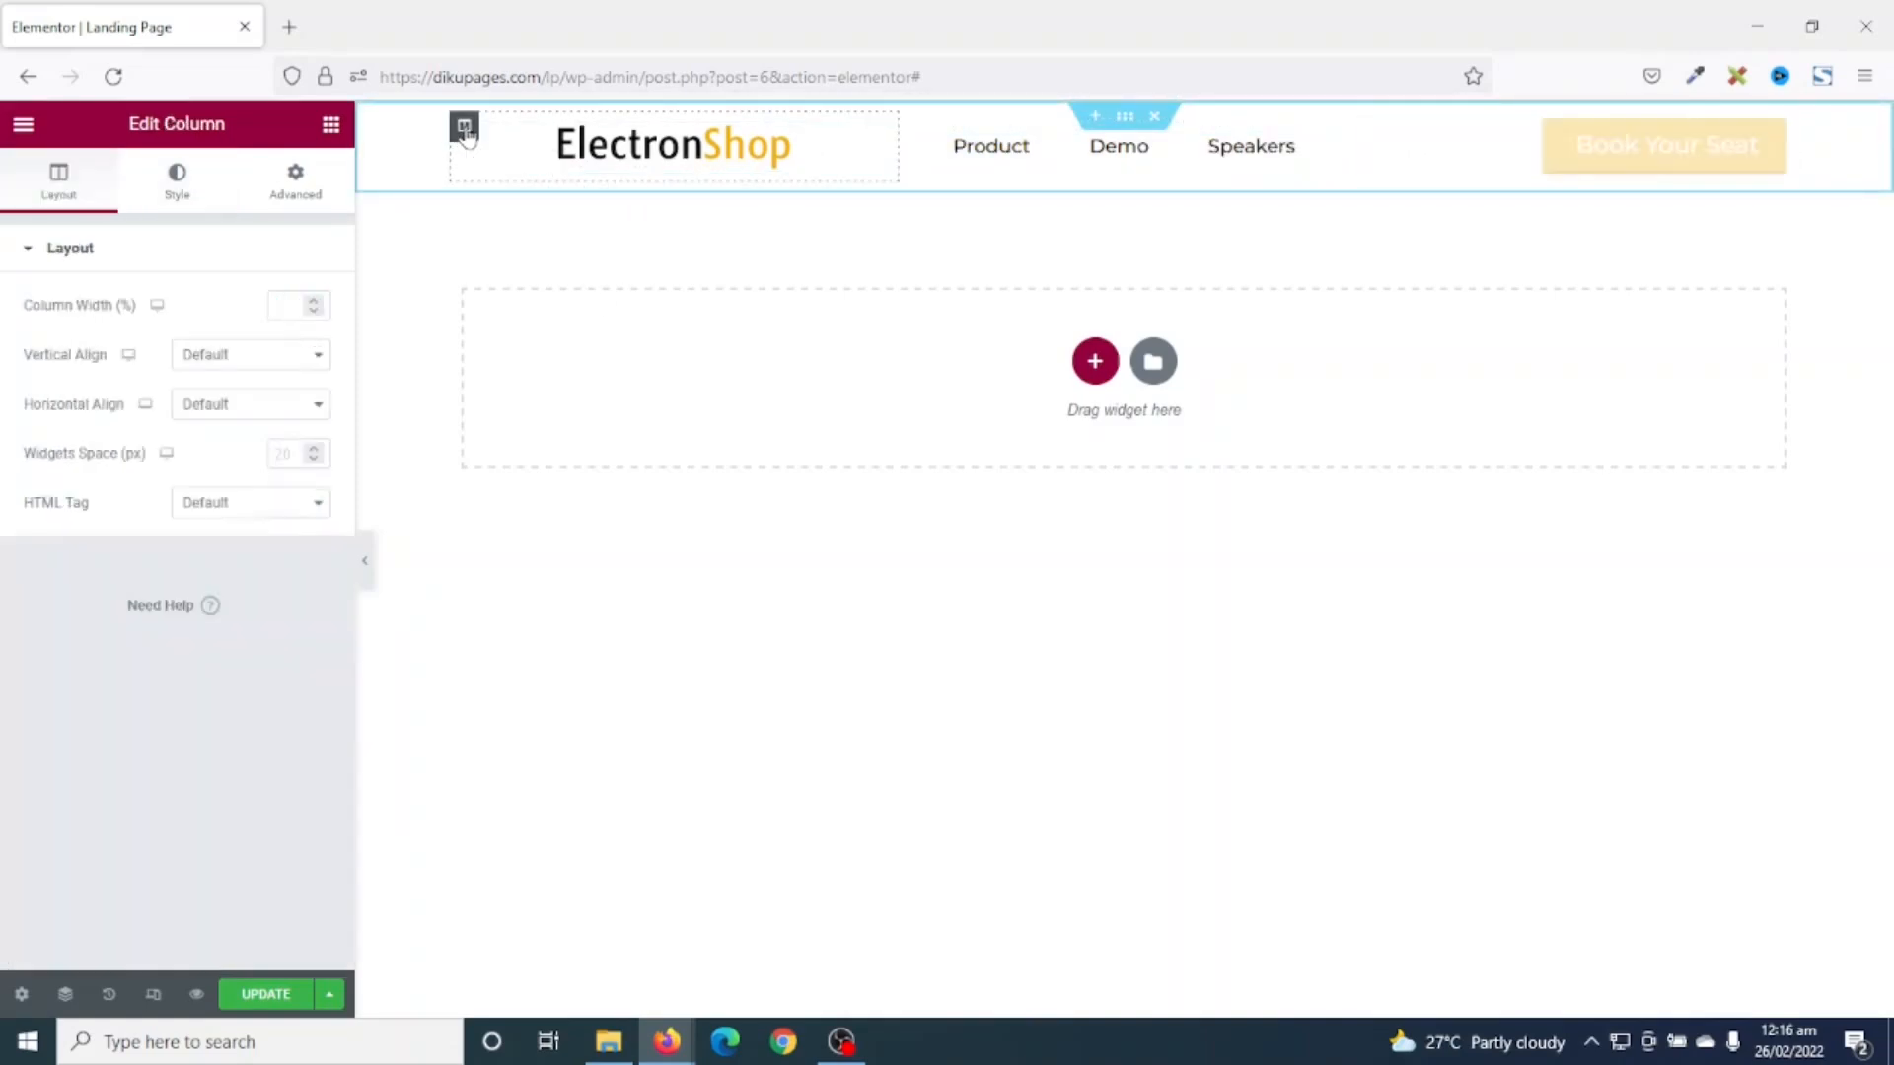
click(293, 304)
text(20)
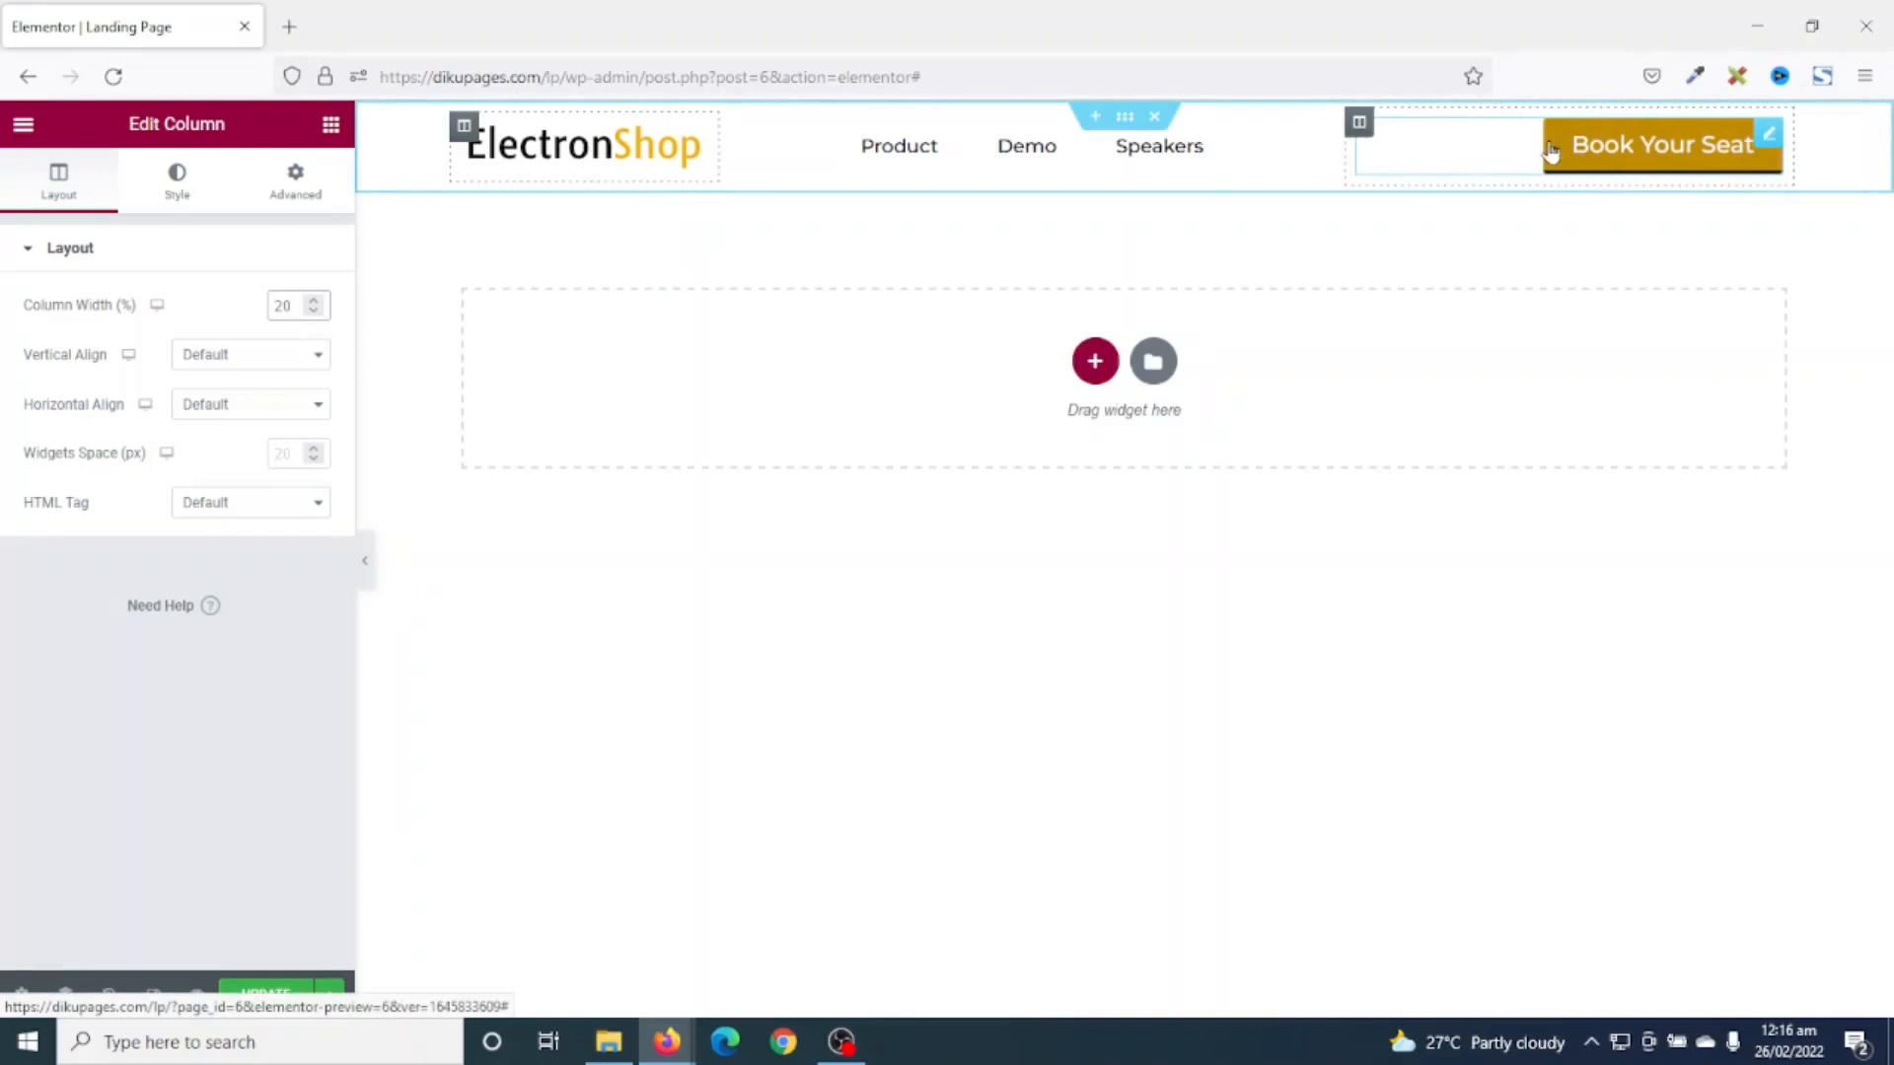
click(1361, 124)
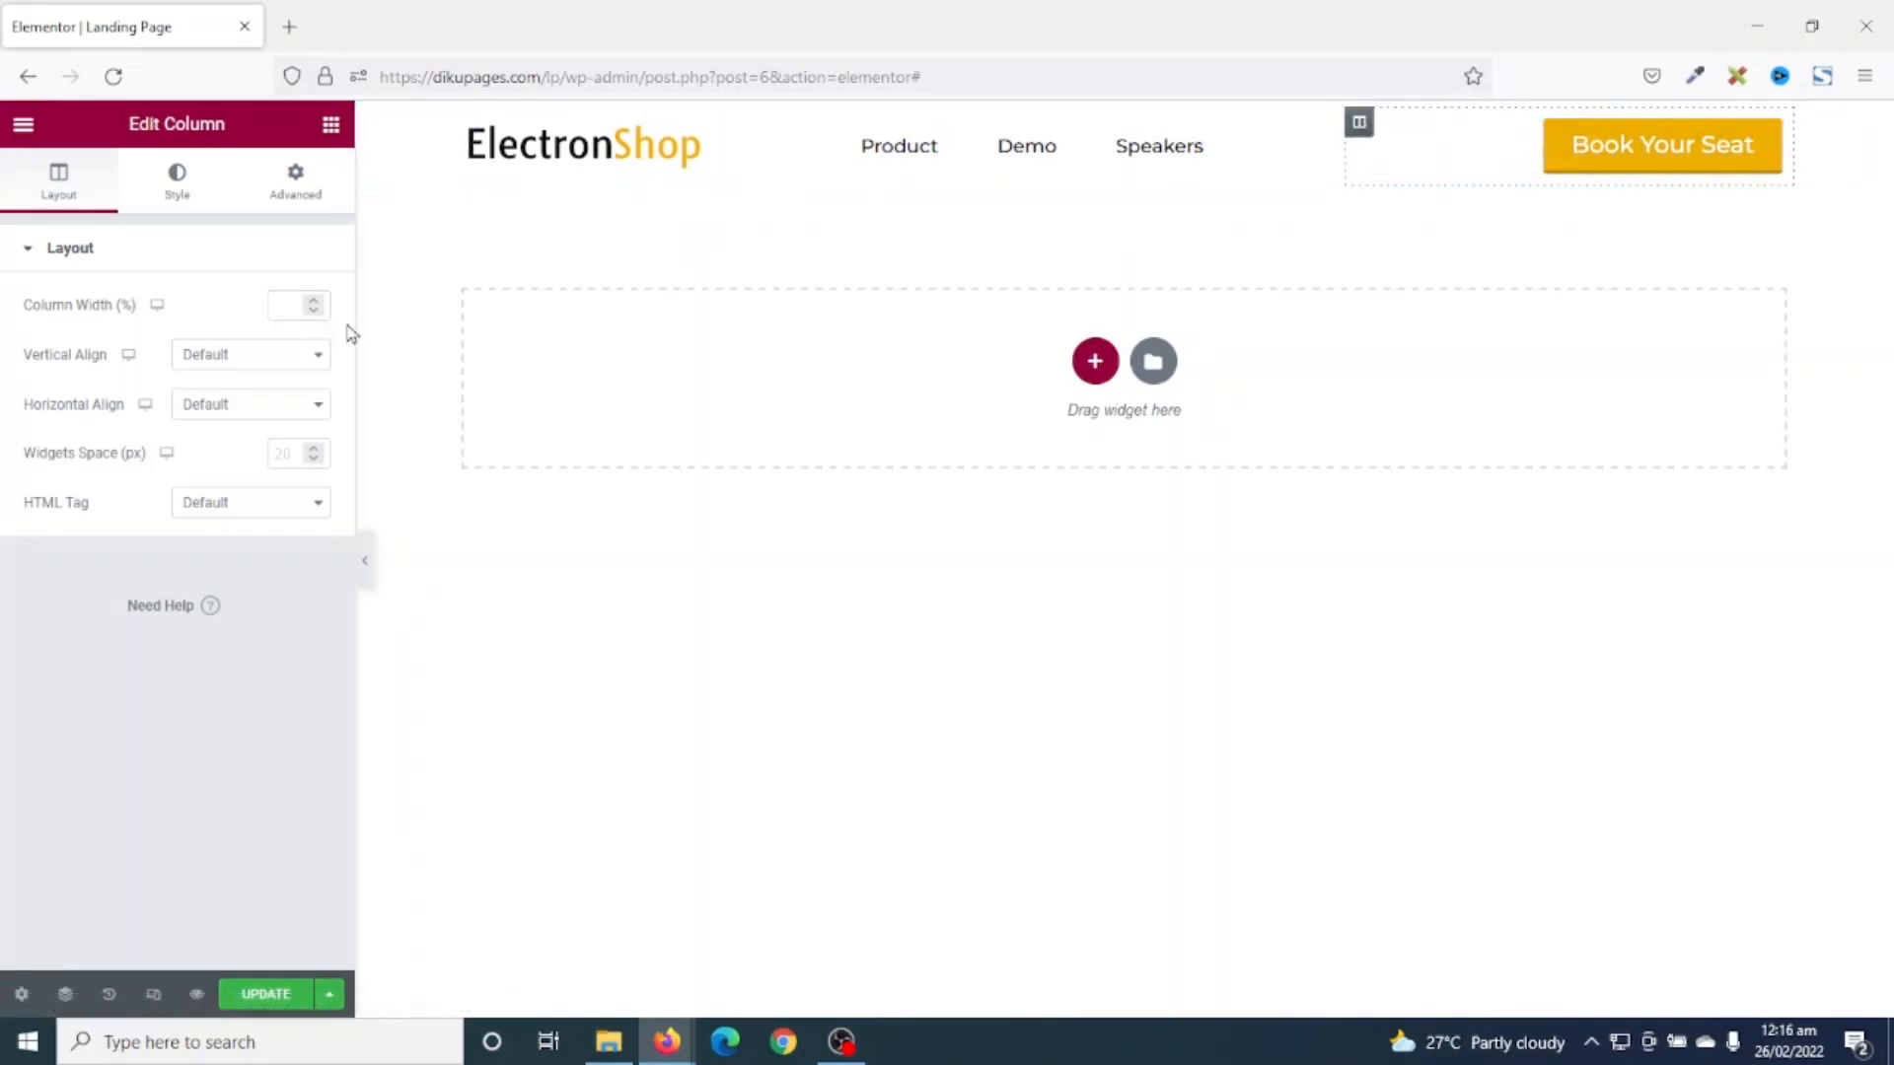
click(282, 304)
text(20)
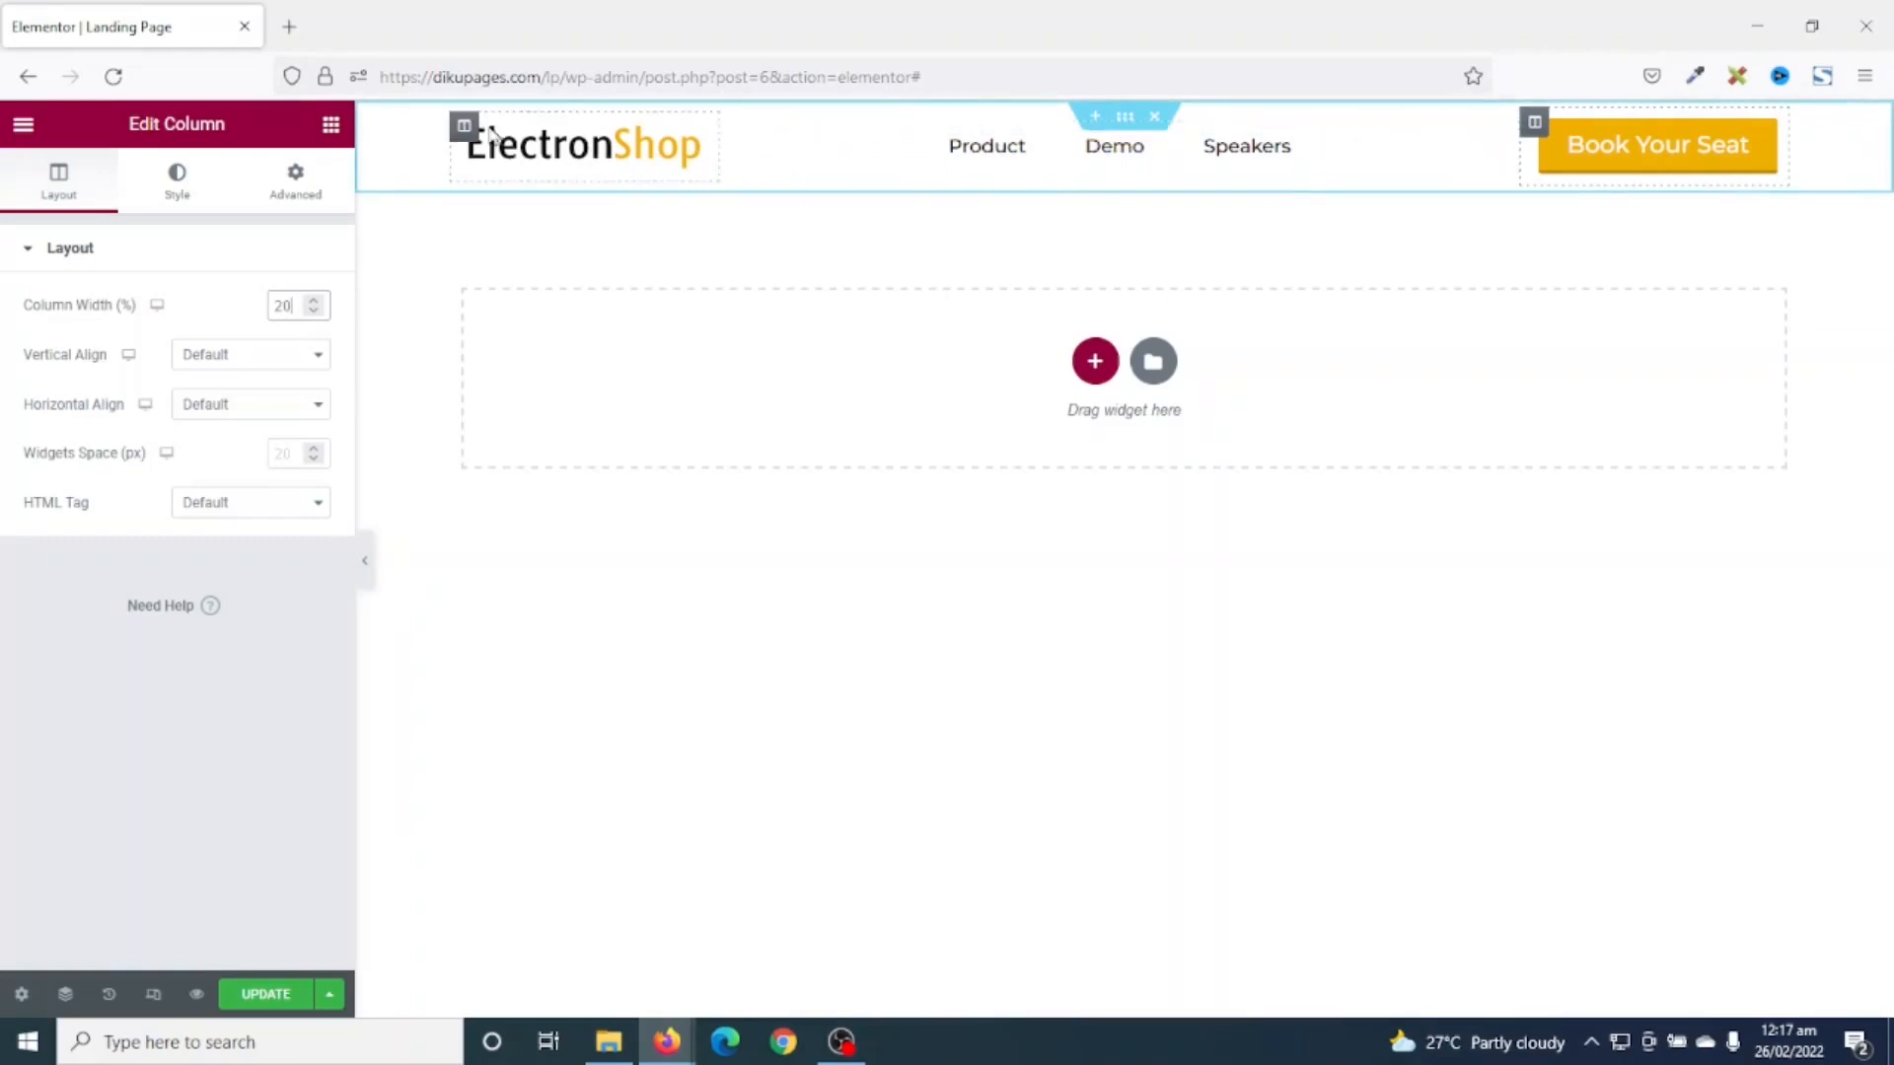
- Give the header section a classic background using the global color White
click(1124, 120)
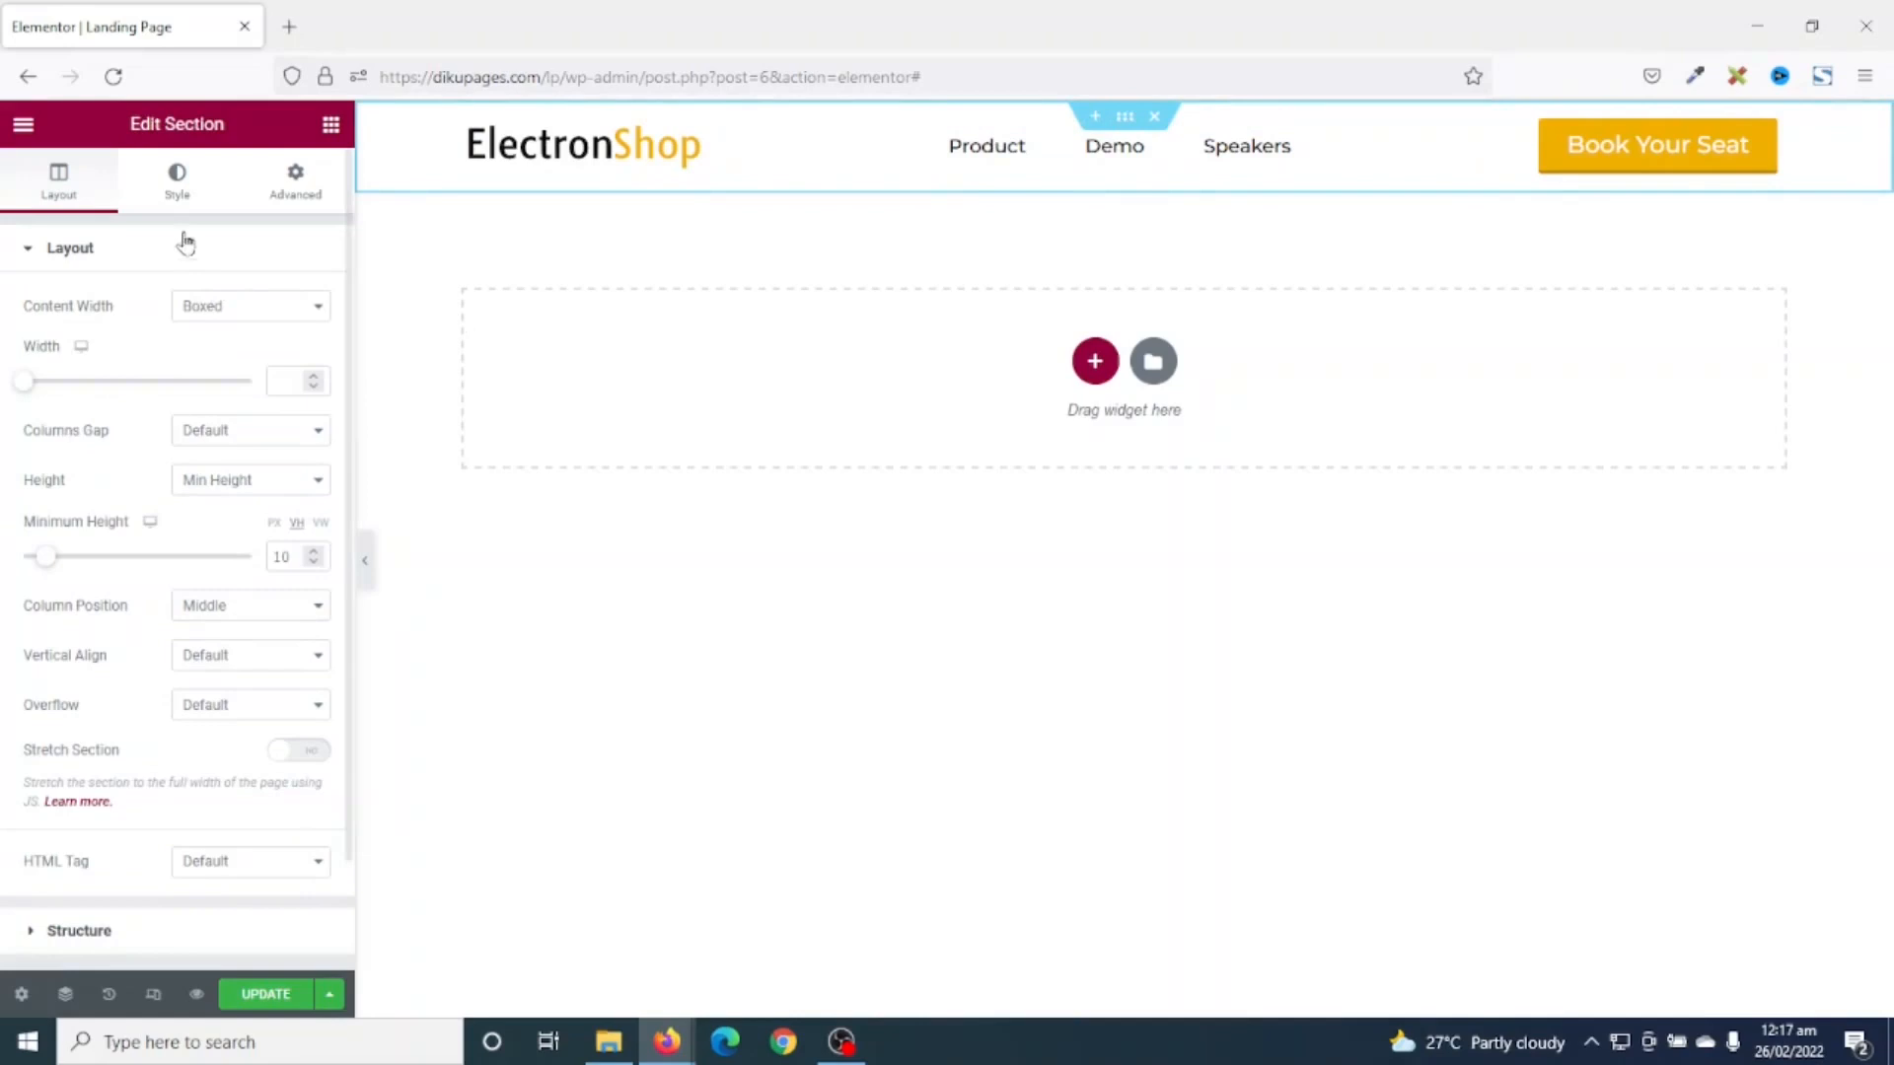
click(189, 188)
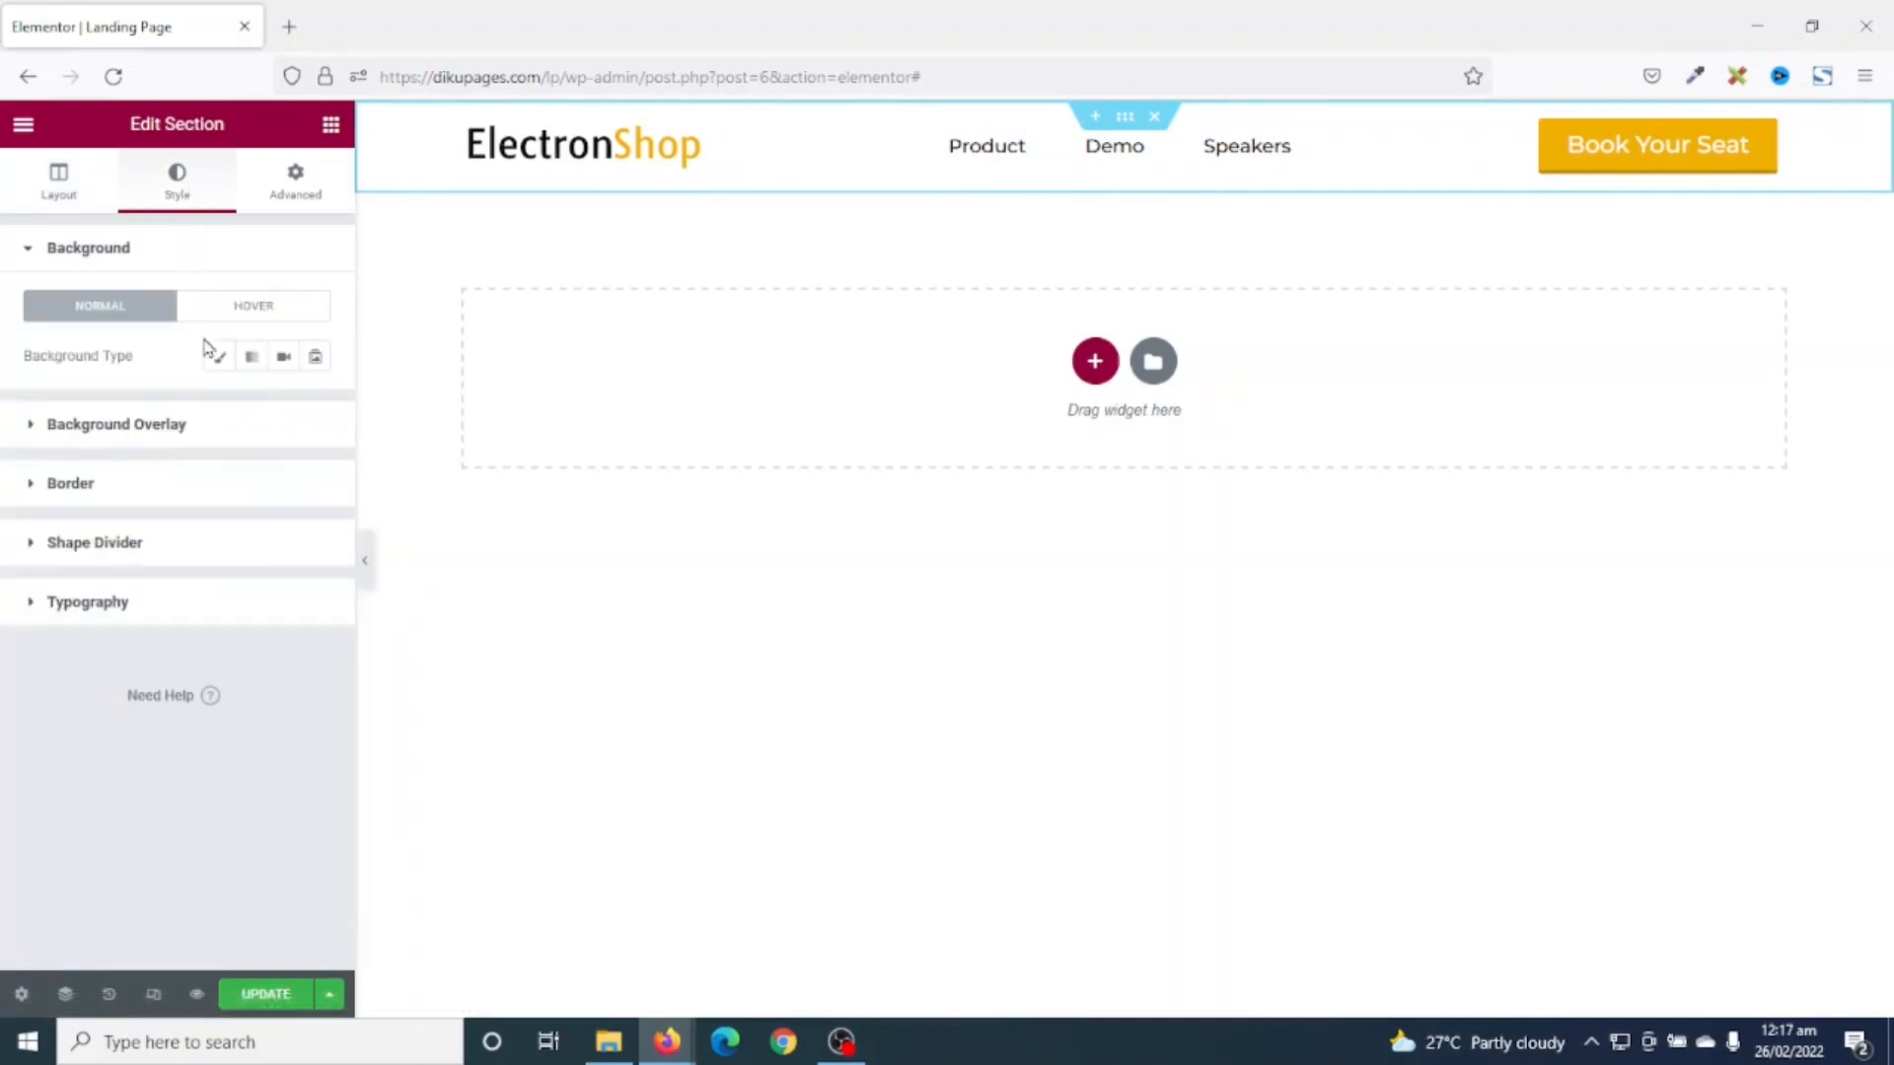
click(210, 369)
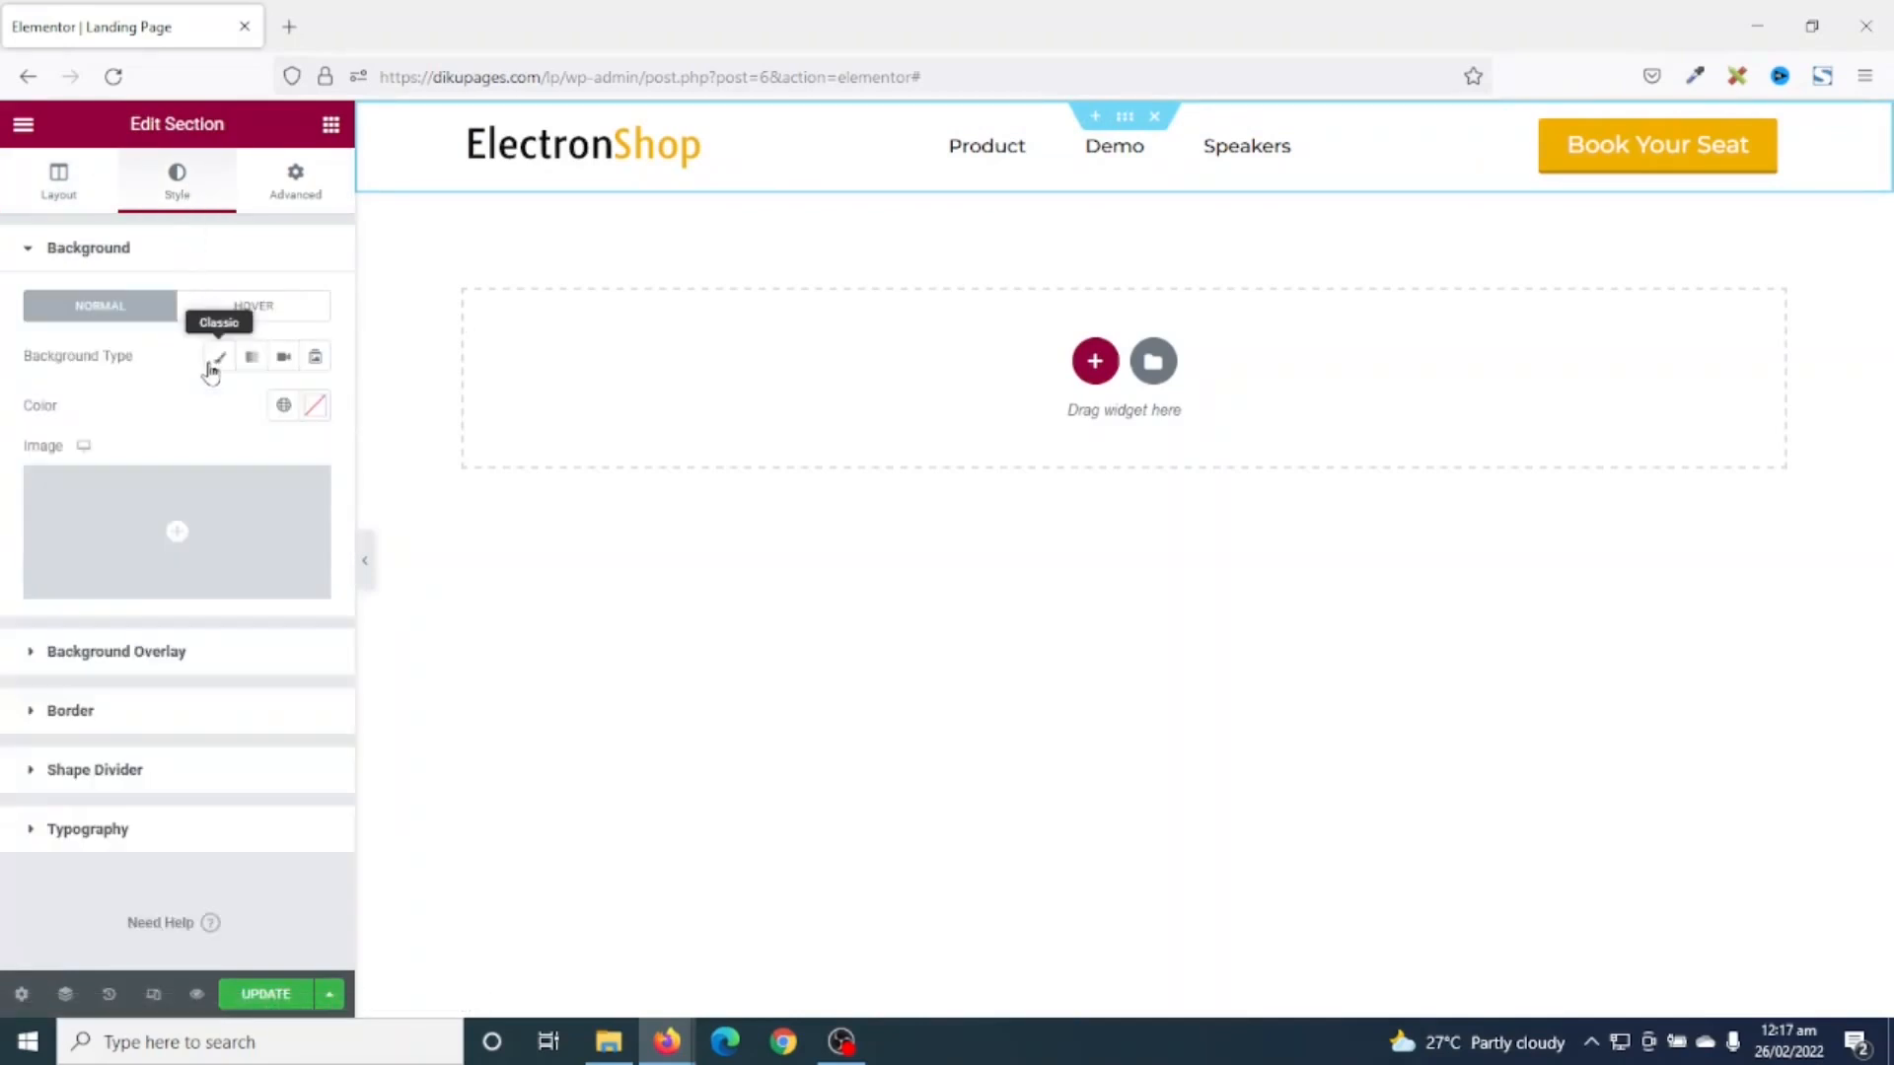
click(283, 405)
click(118, 521)
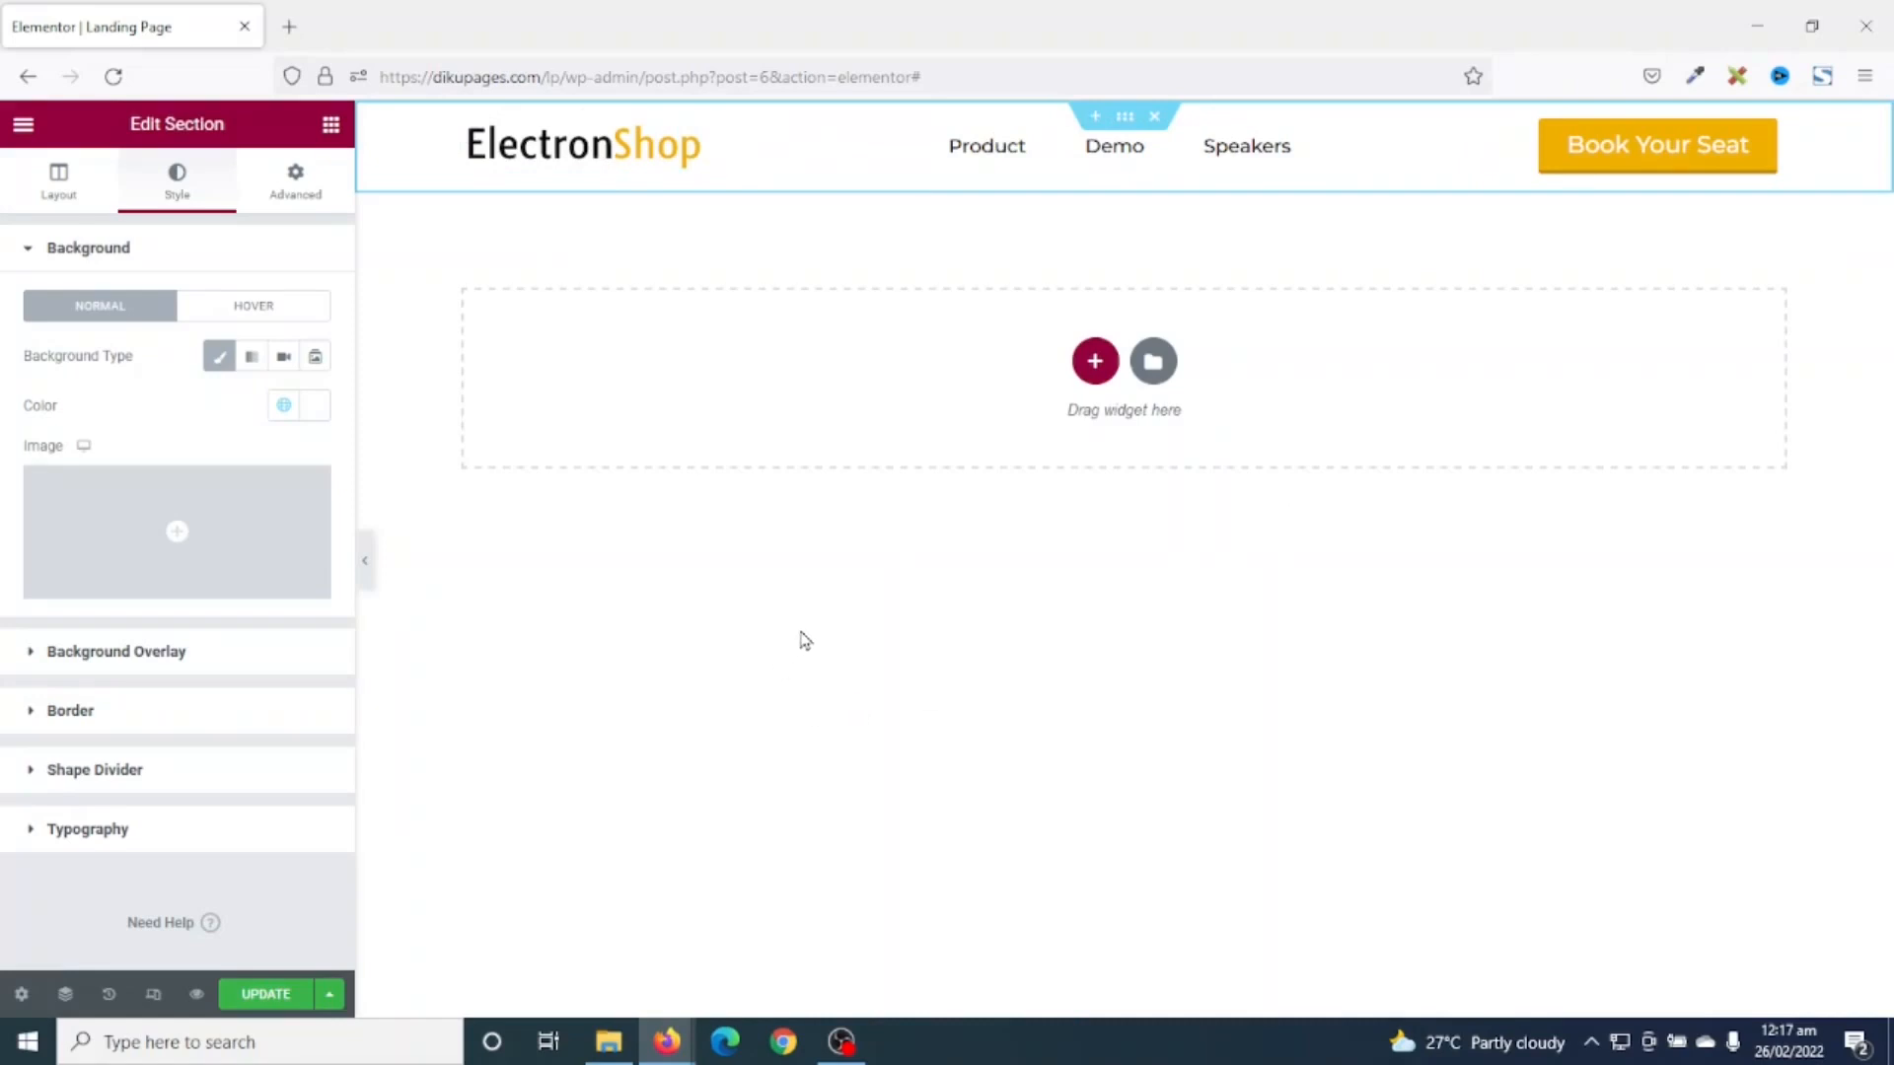
- Add a two-equal-column section below the header with a minimum height of 90 VH and middle vertical alignment
click(1093, 365)
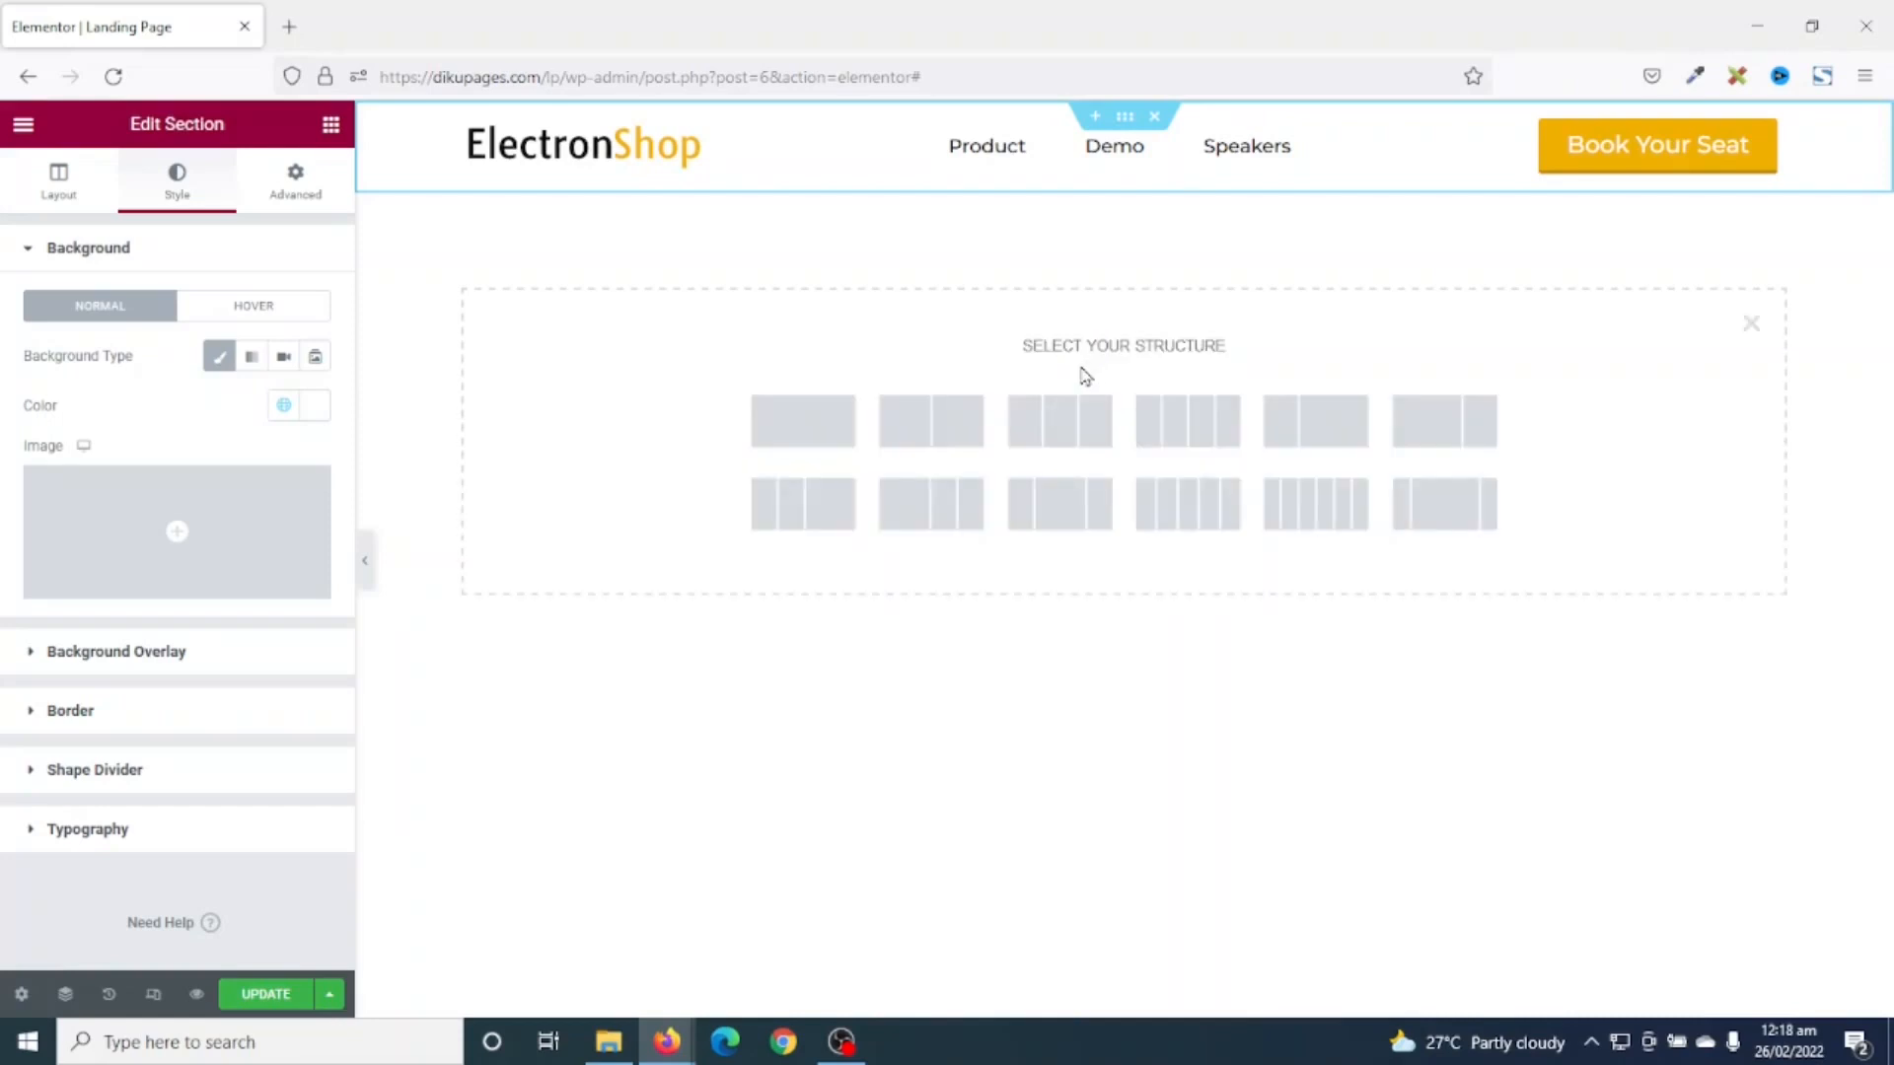
click(944, 431)
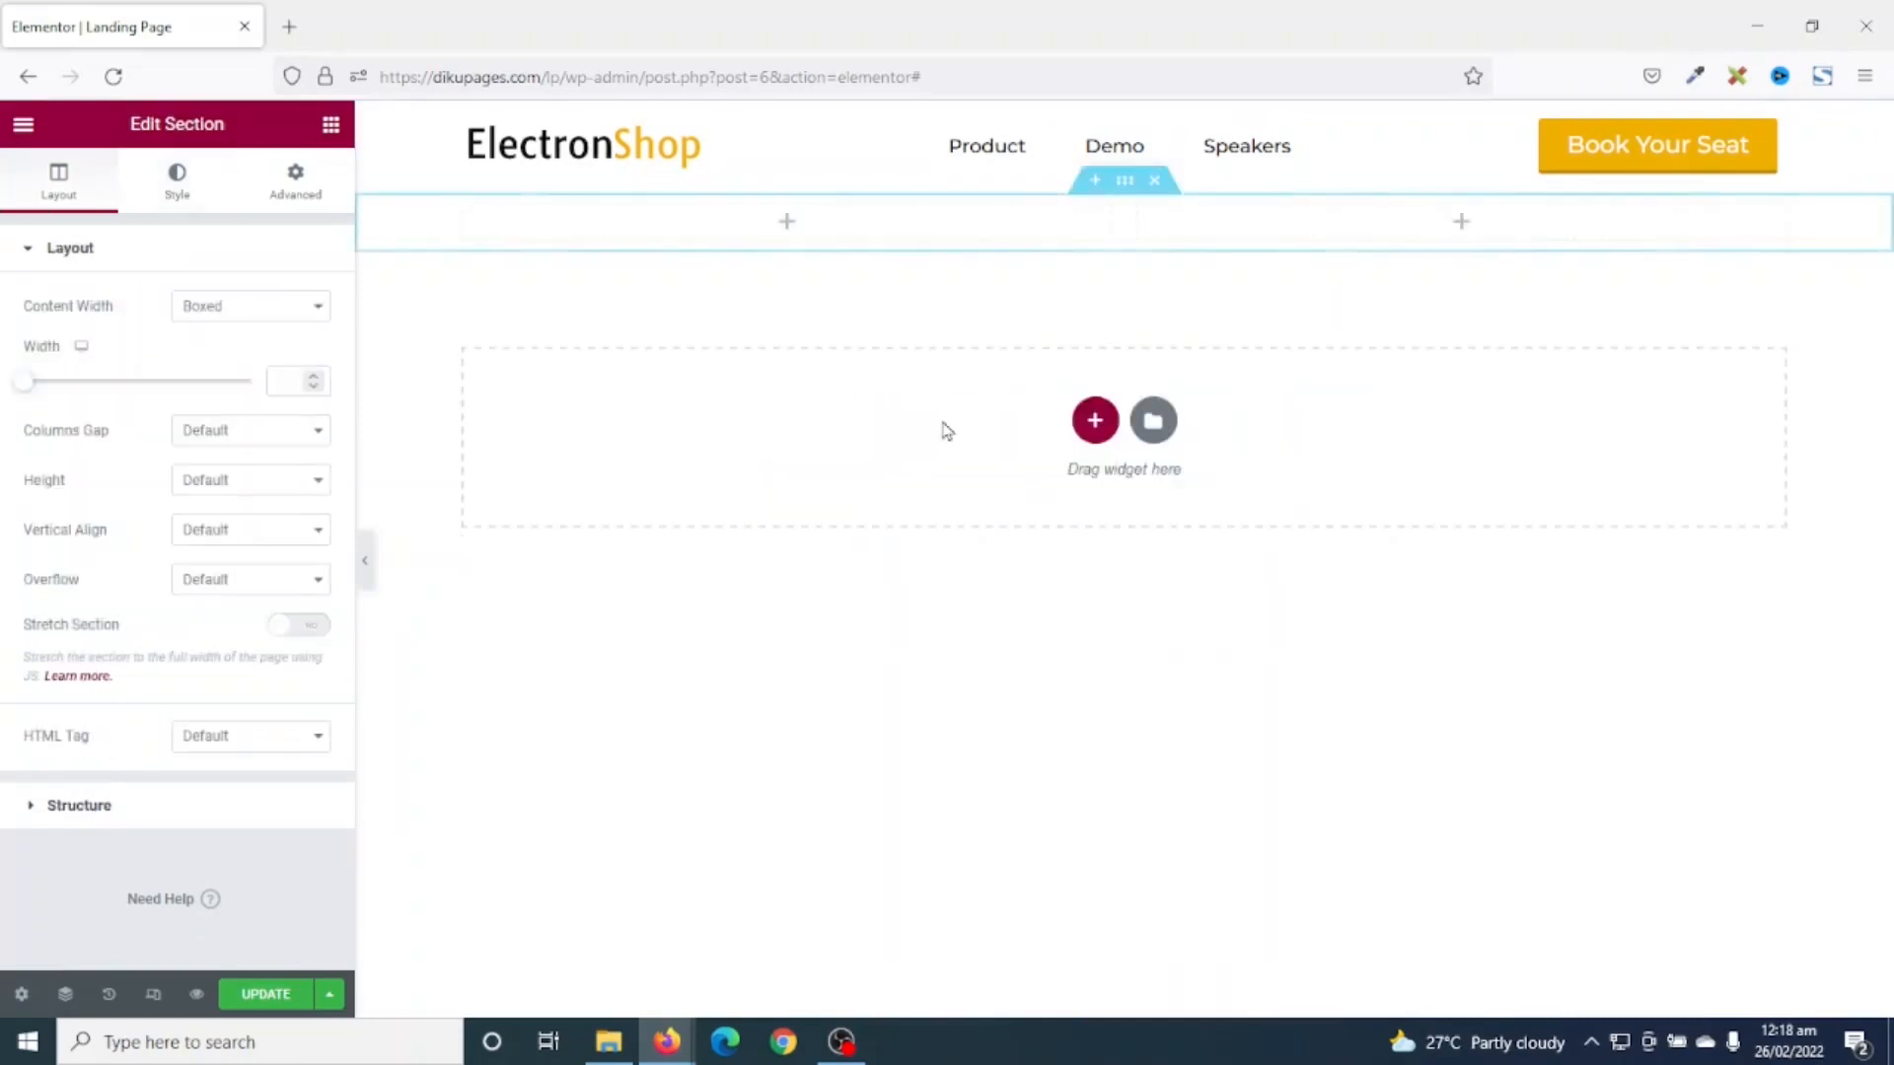
click(272, 481)
click(236, 568)
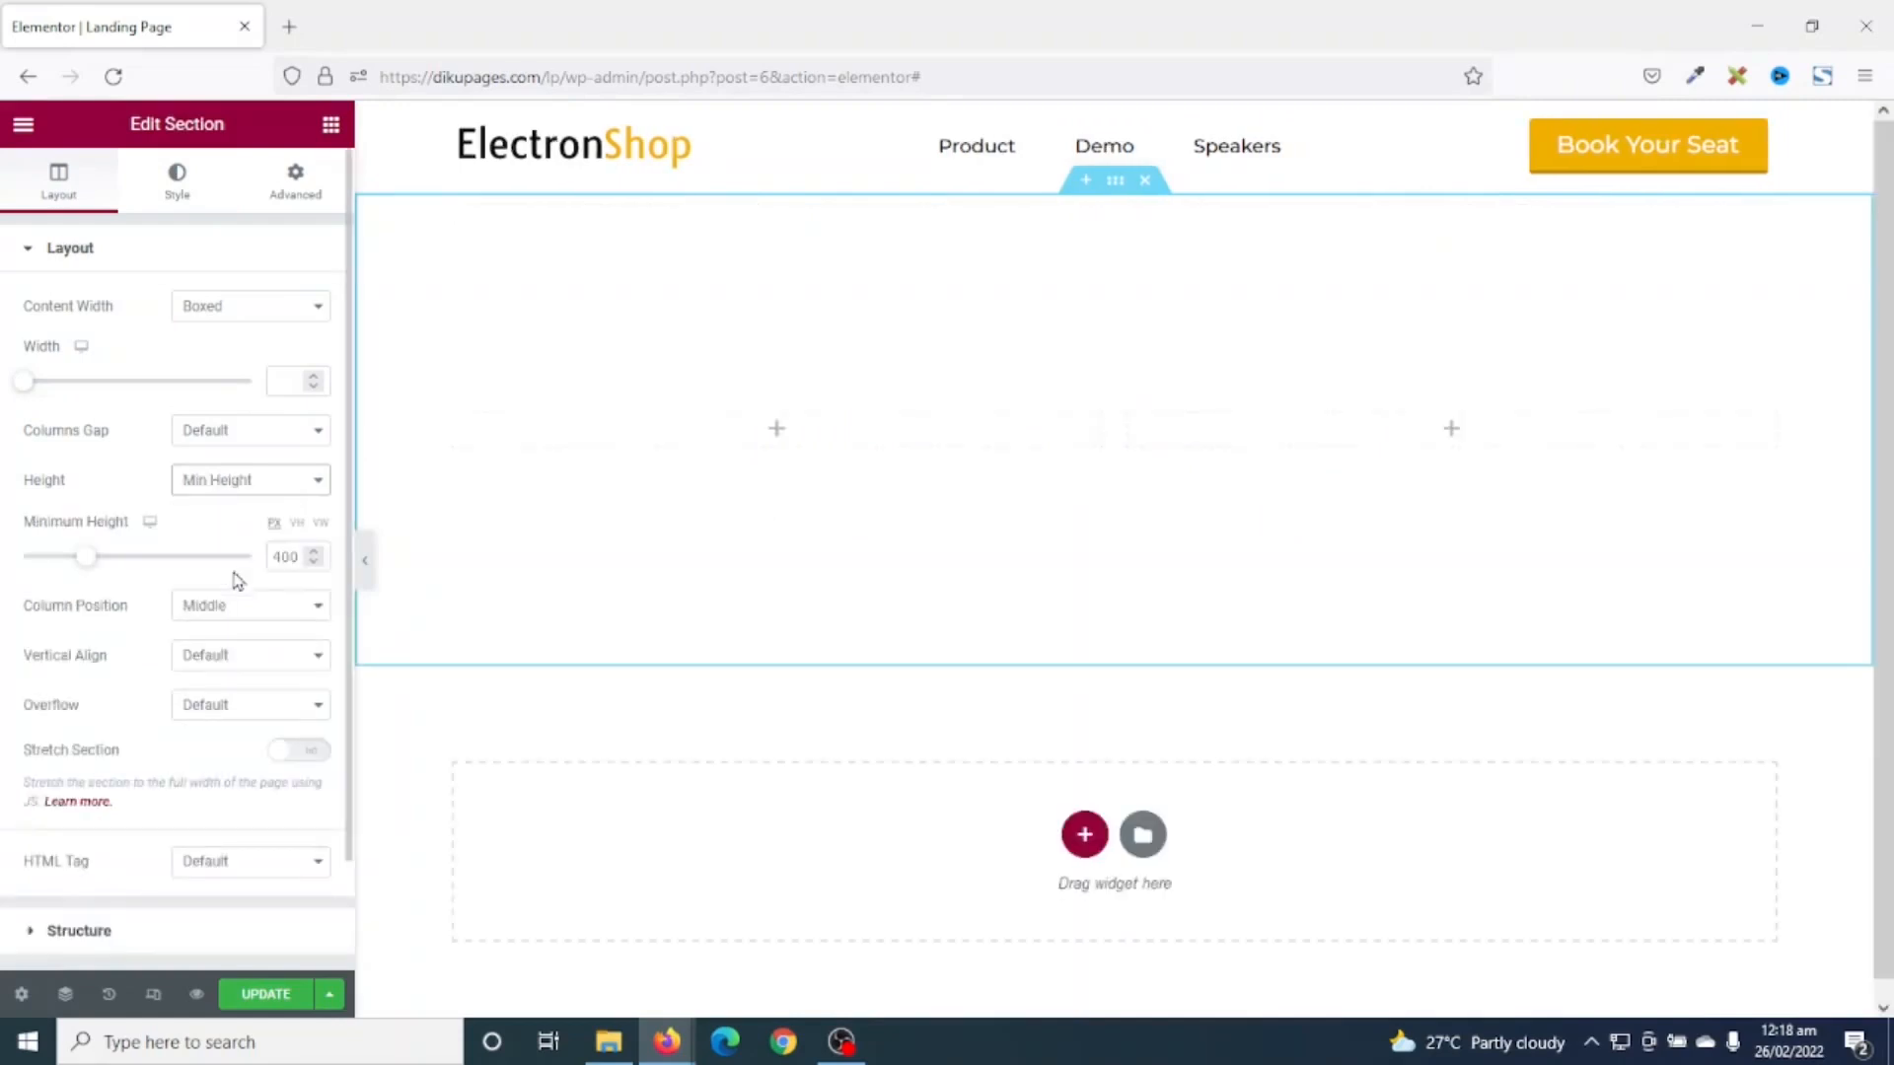
double_click(296, 553)
text(400)
key(ctrl+a)
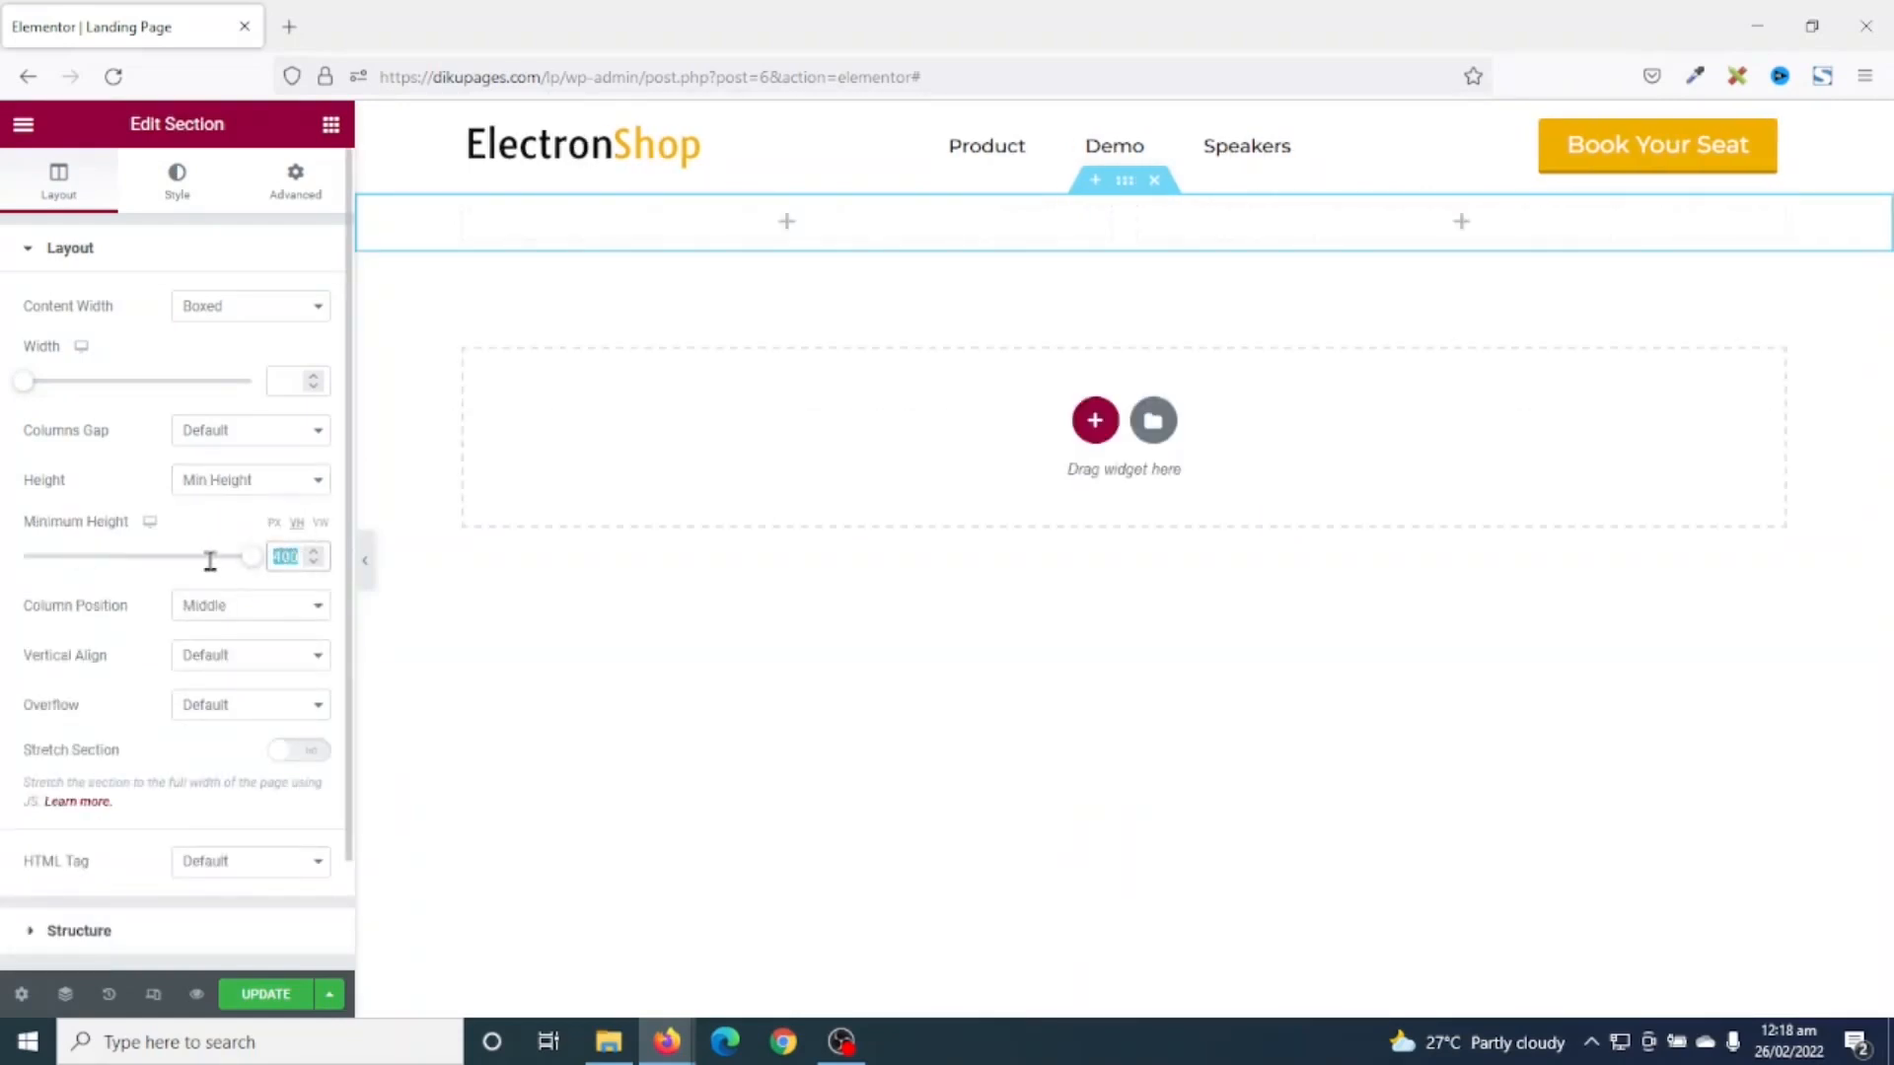
text(90)
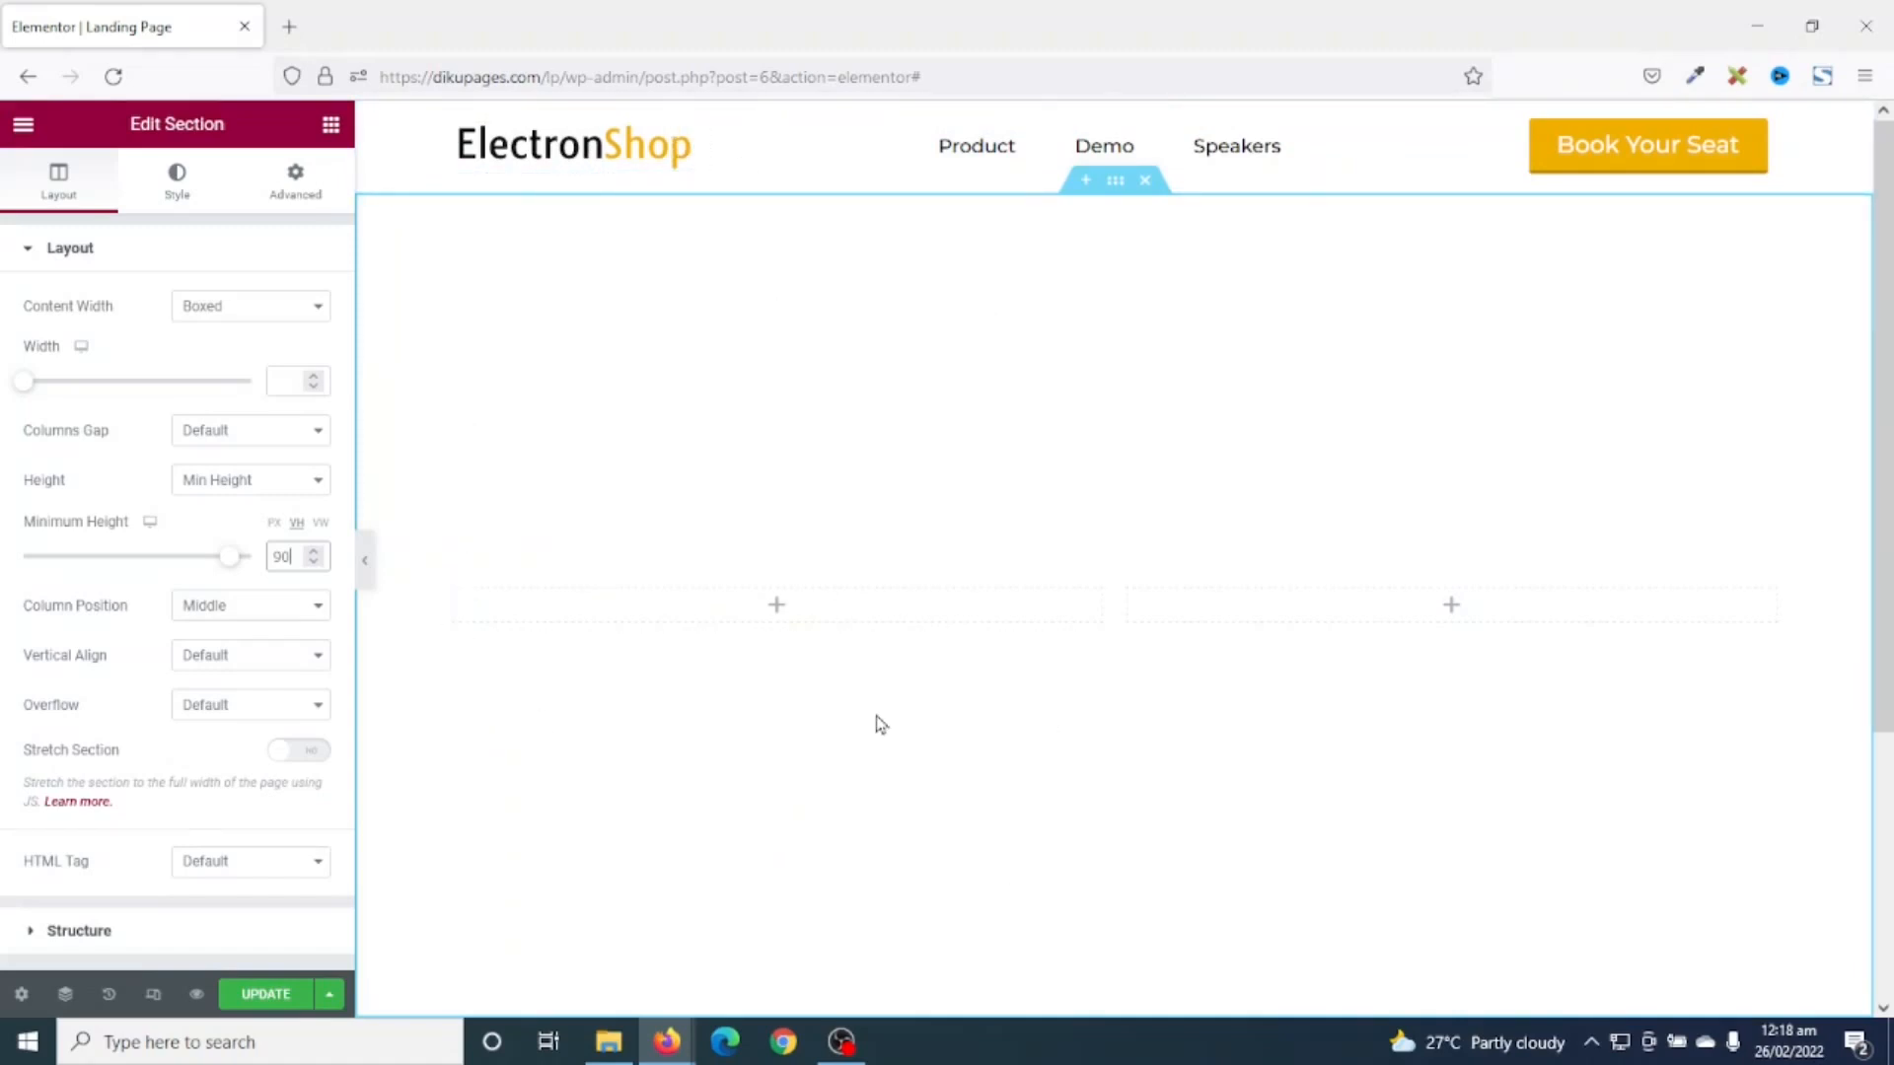
click(262, 658)
click(248, 741)
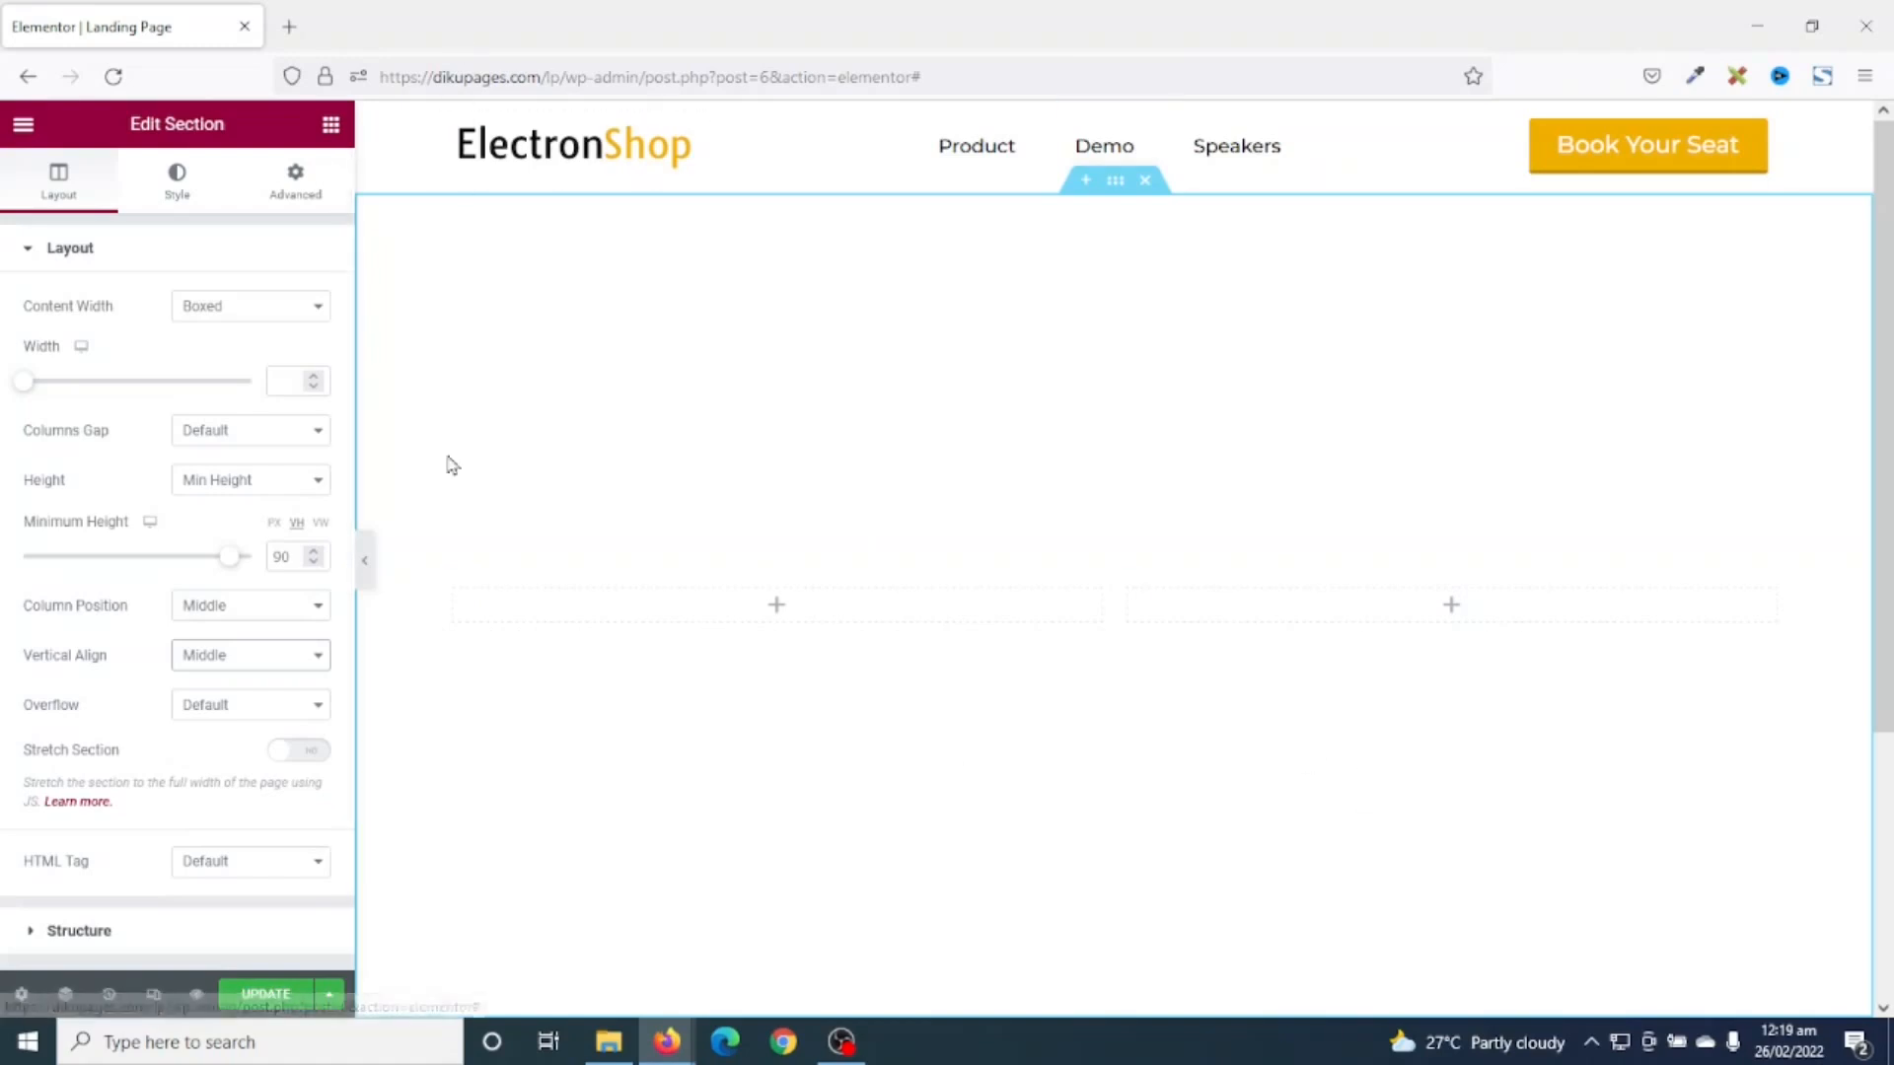
- Add a Heading widget to the new section's left column with the title "Best eCommerce Template Kit"
click(330, 124)
drag(262, 395, 799, 605)
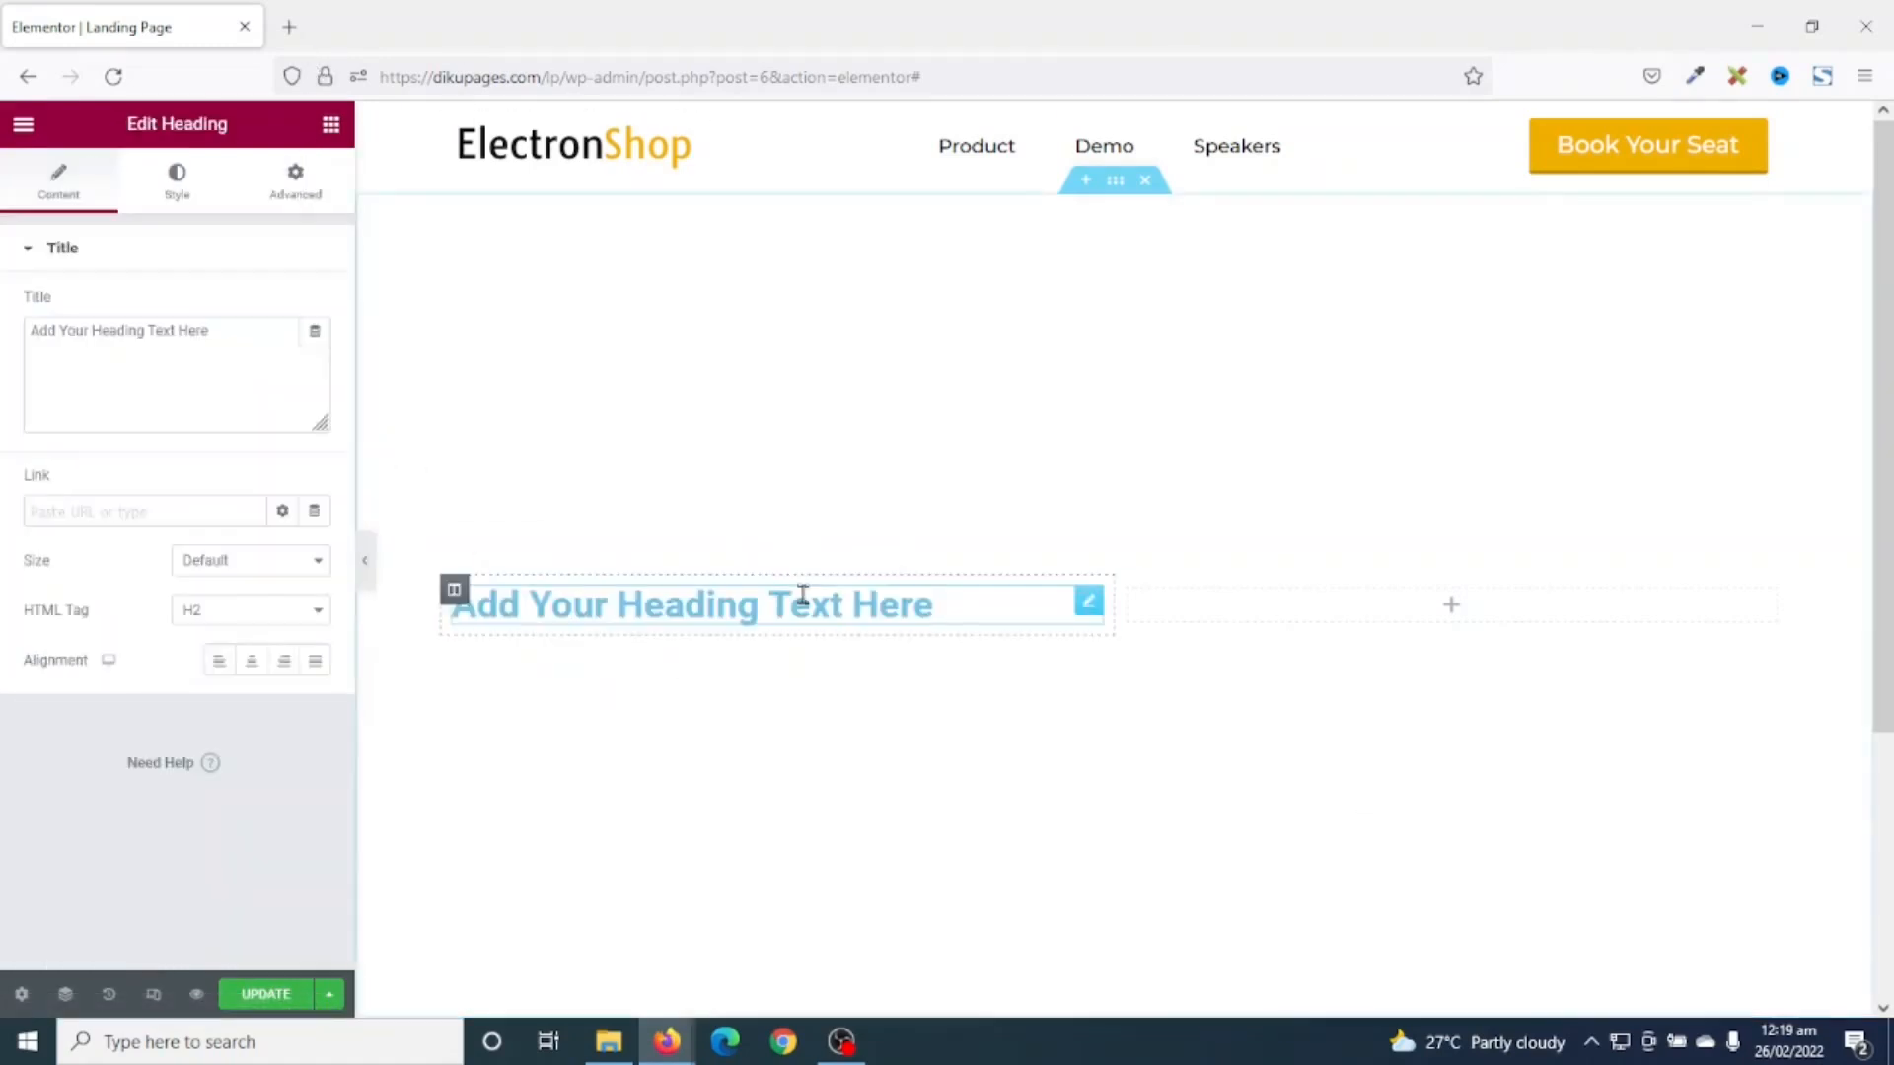
click(189, 340)
drag(210, 335, 3, 344)
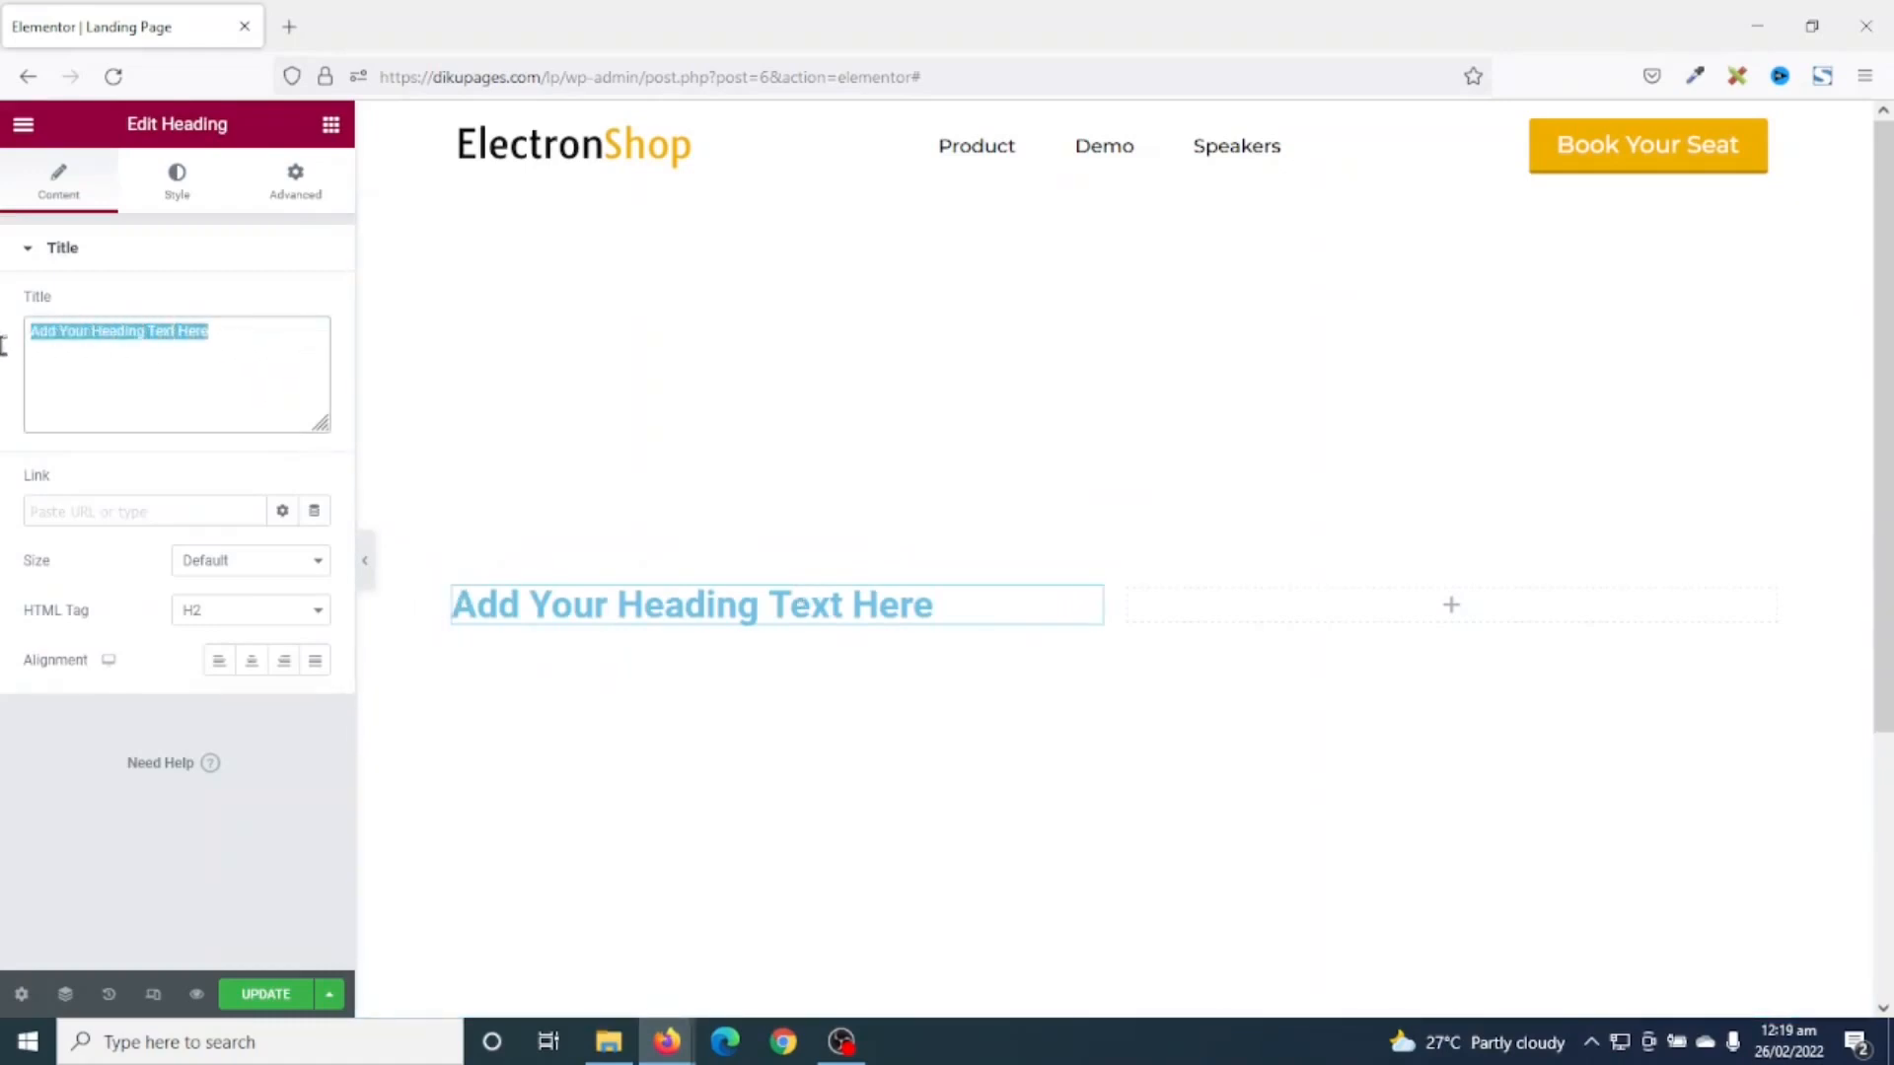
text(Best eCommerce Template Kit)
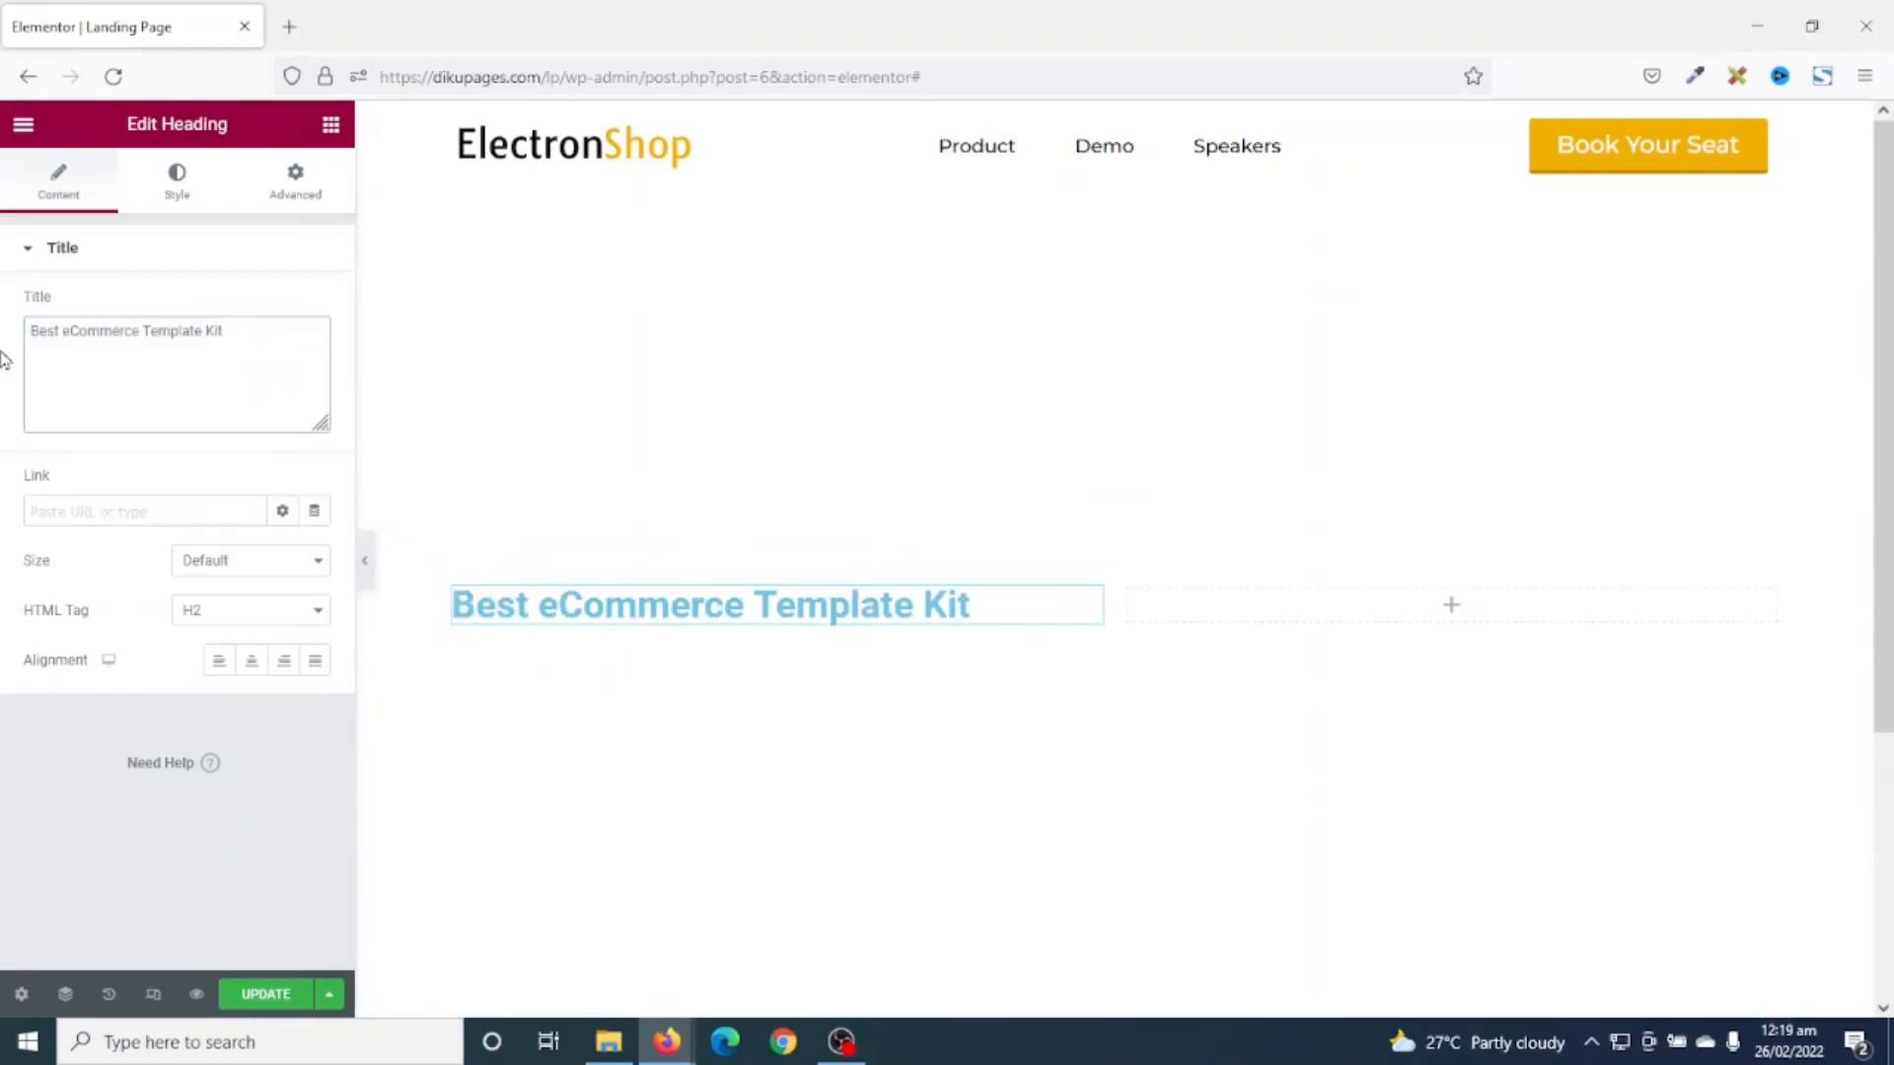
- Apply the global color Blacke to the heading and set its typography to Poppins at 60 px
click(174, 184)
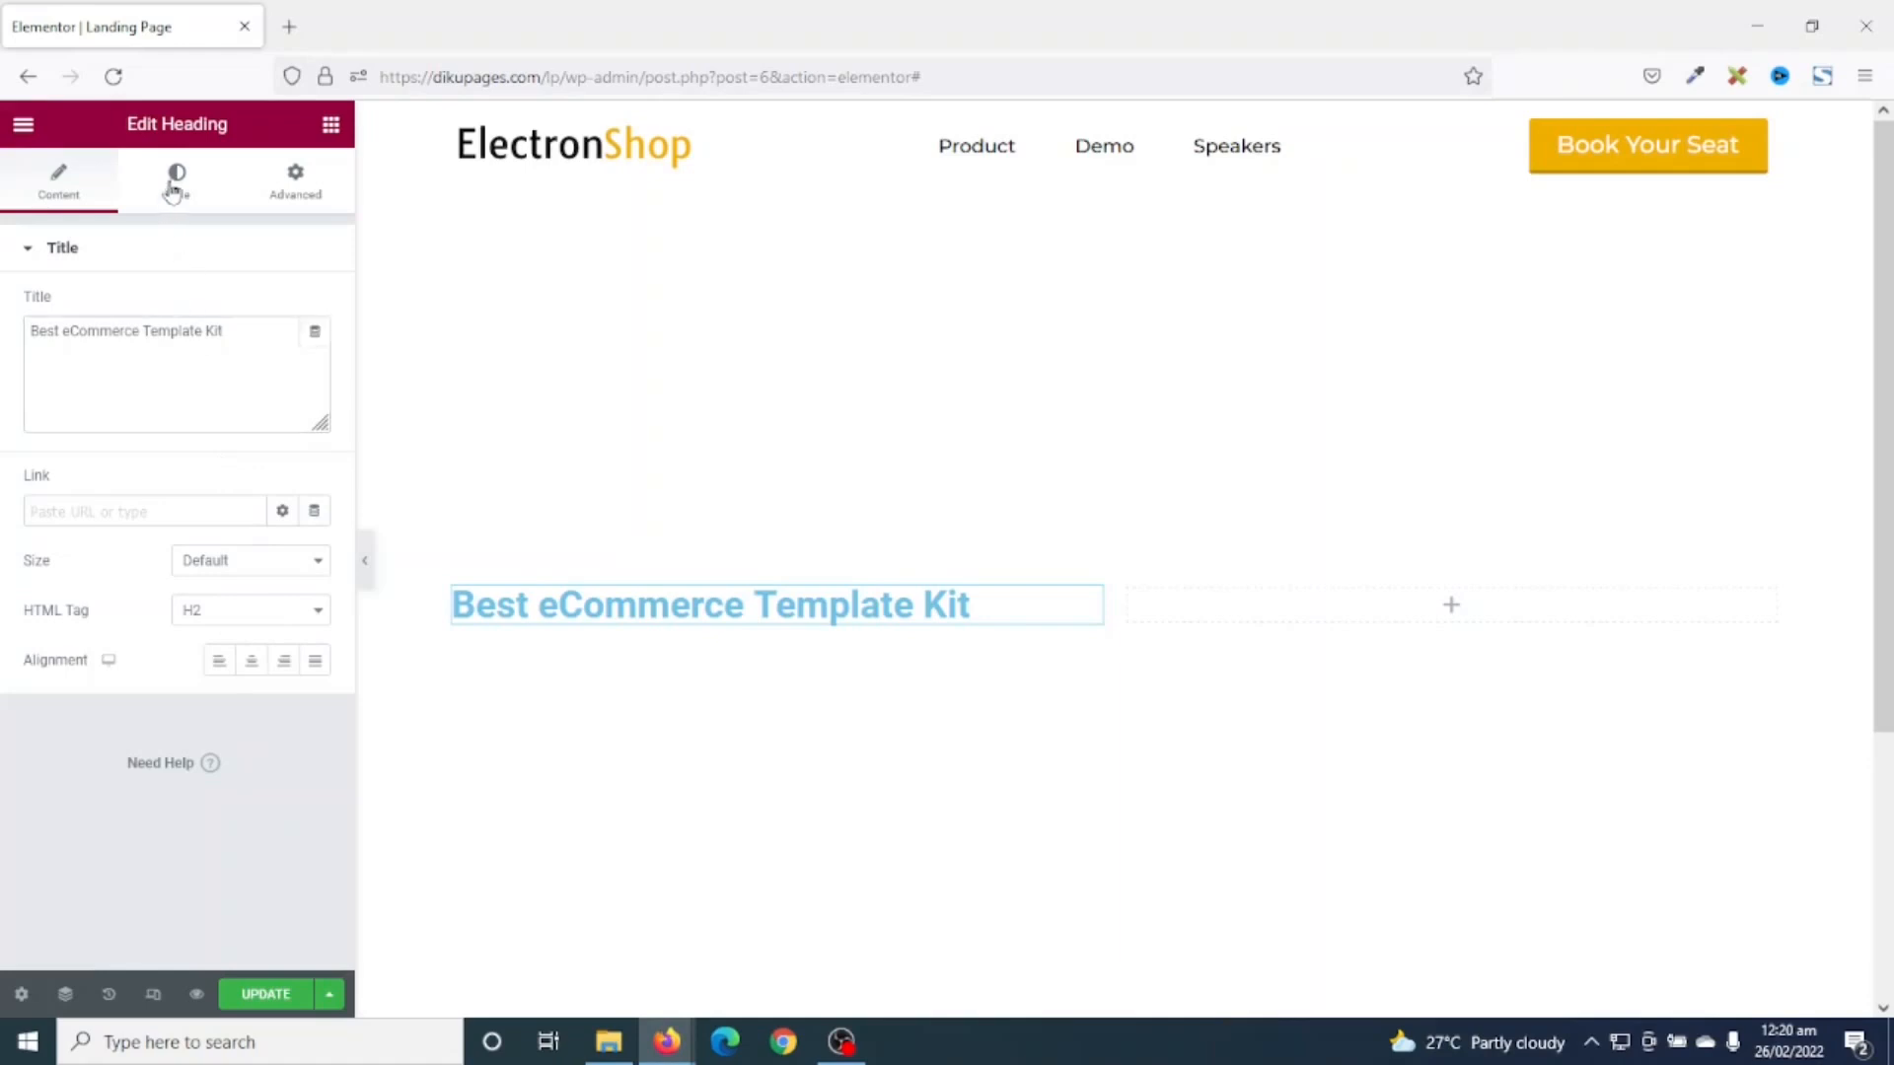
click(283, 308)
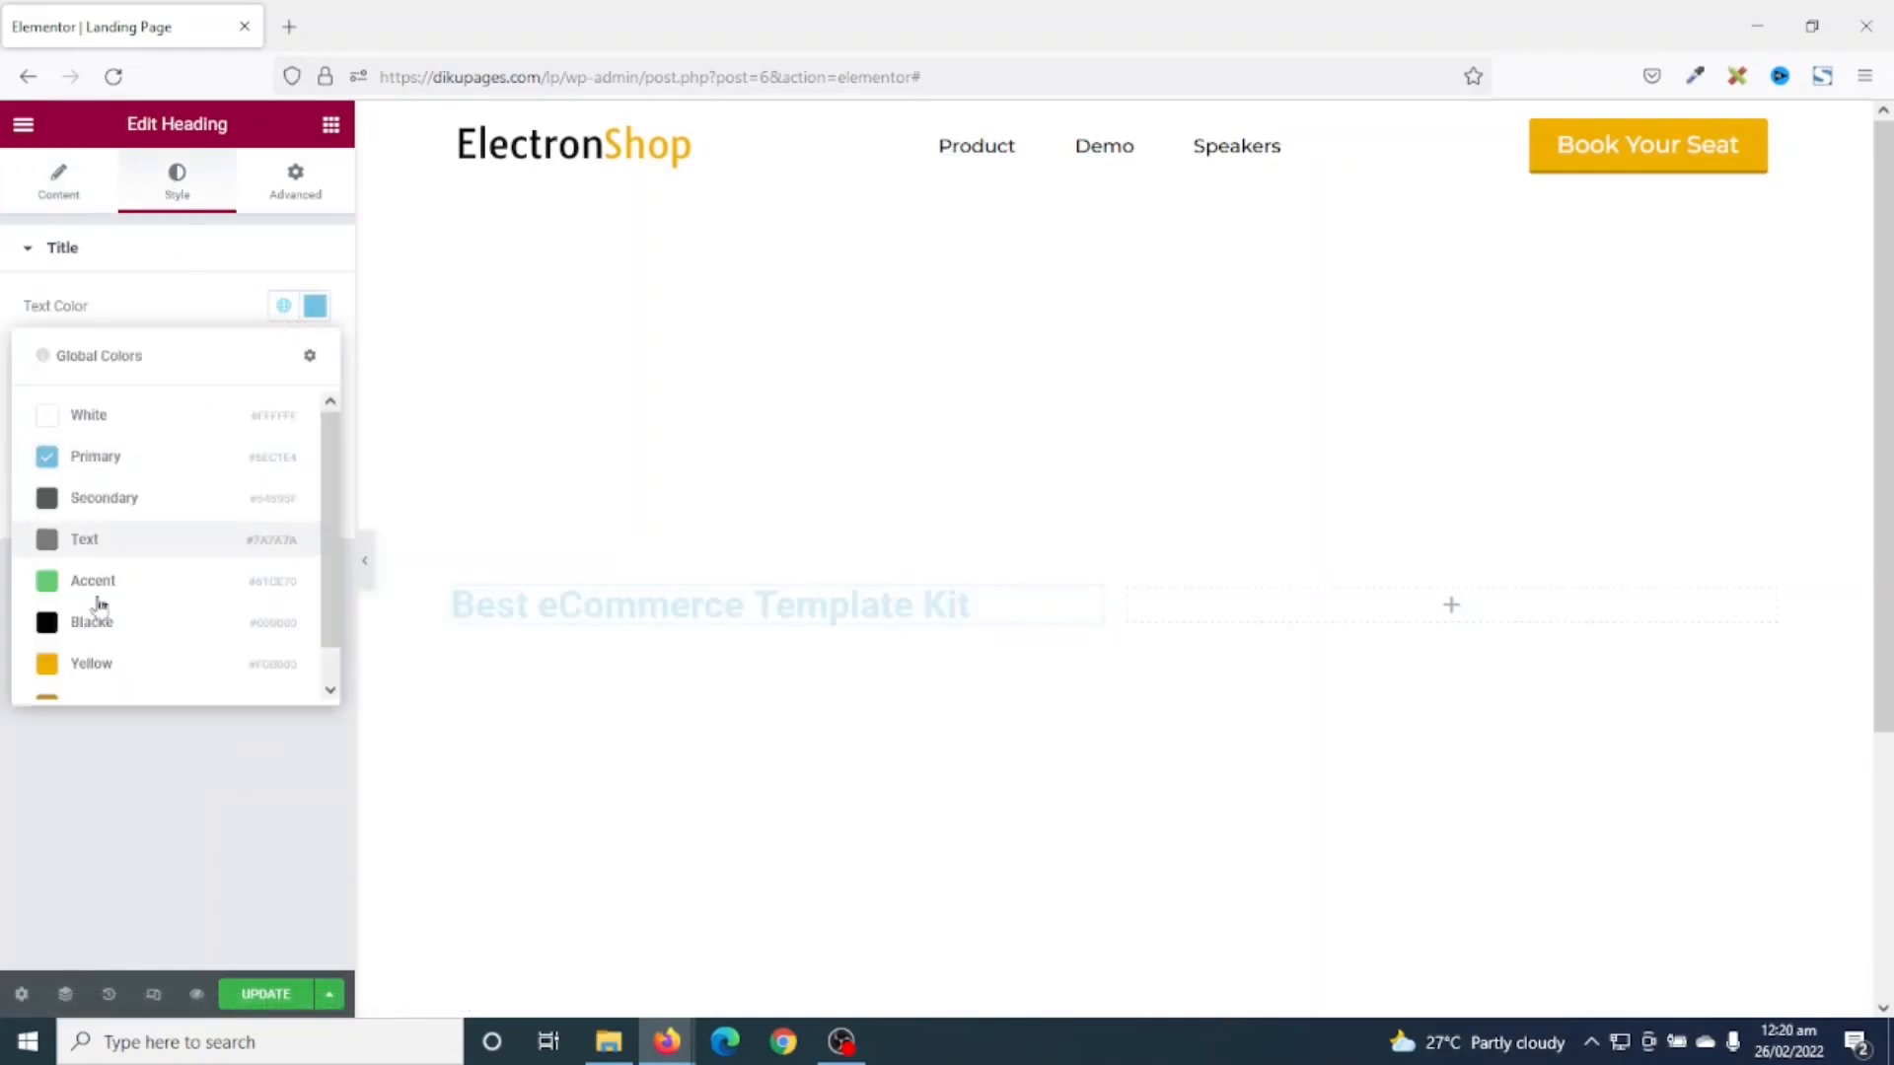
click(94, 631)
click(315, 357)
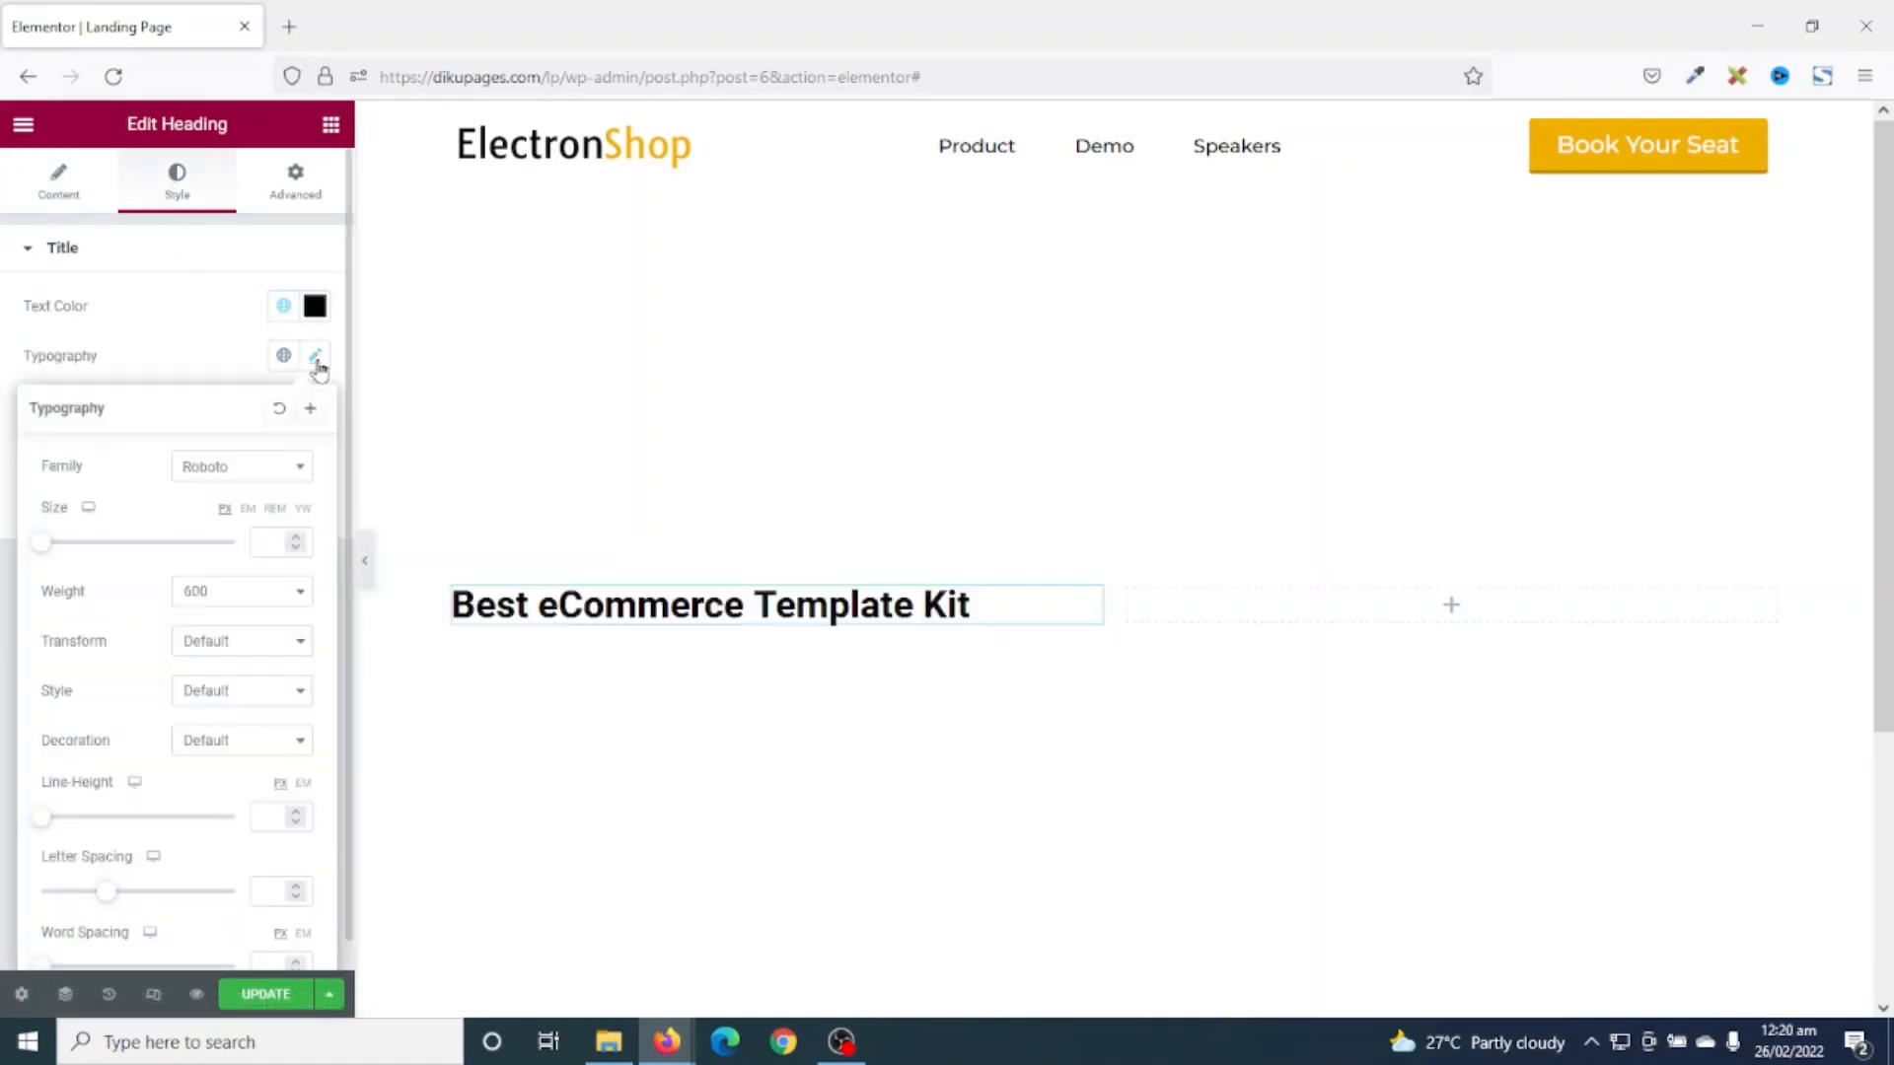
click(264, 469)
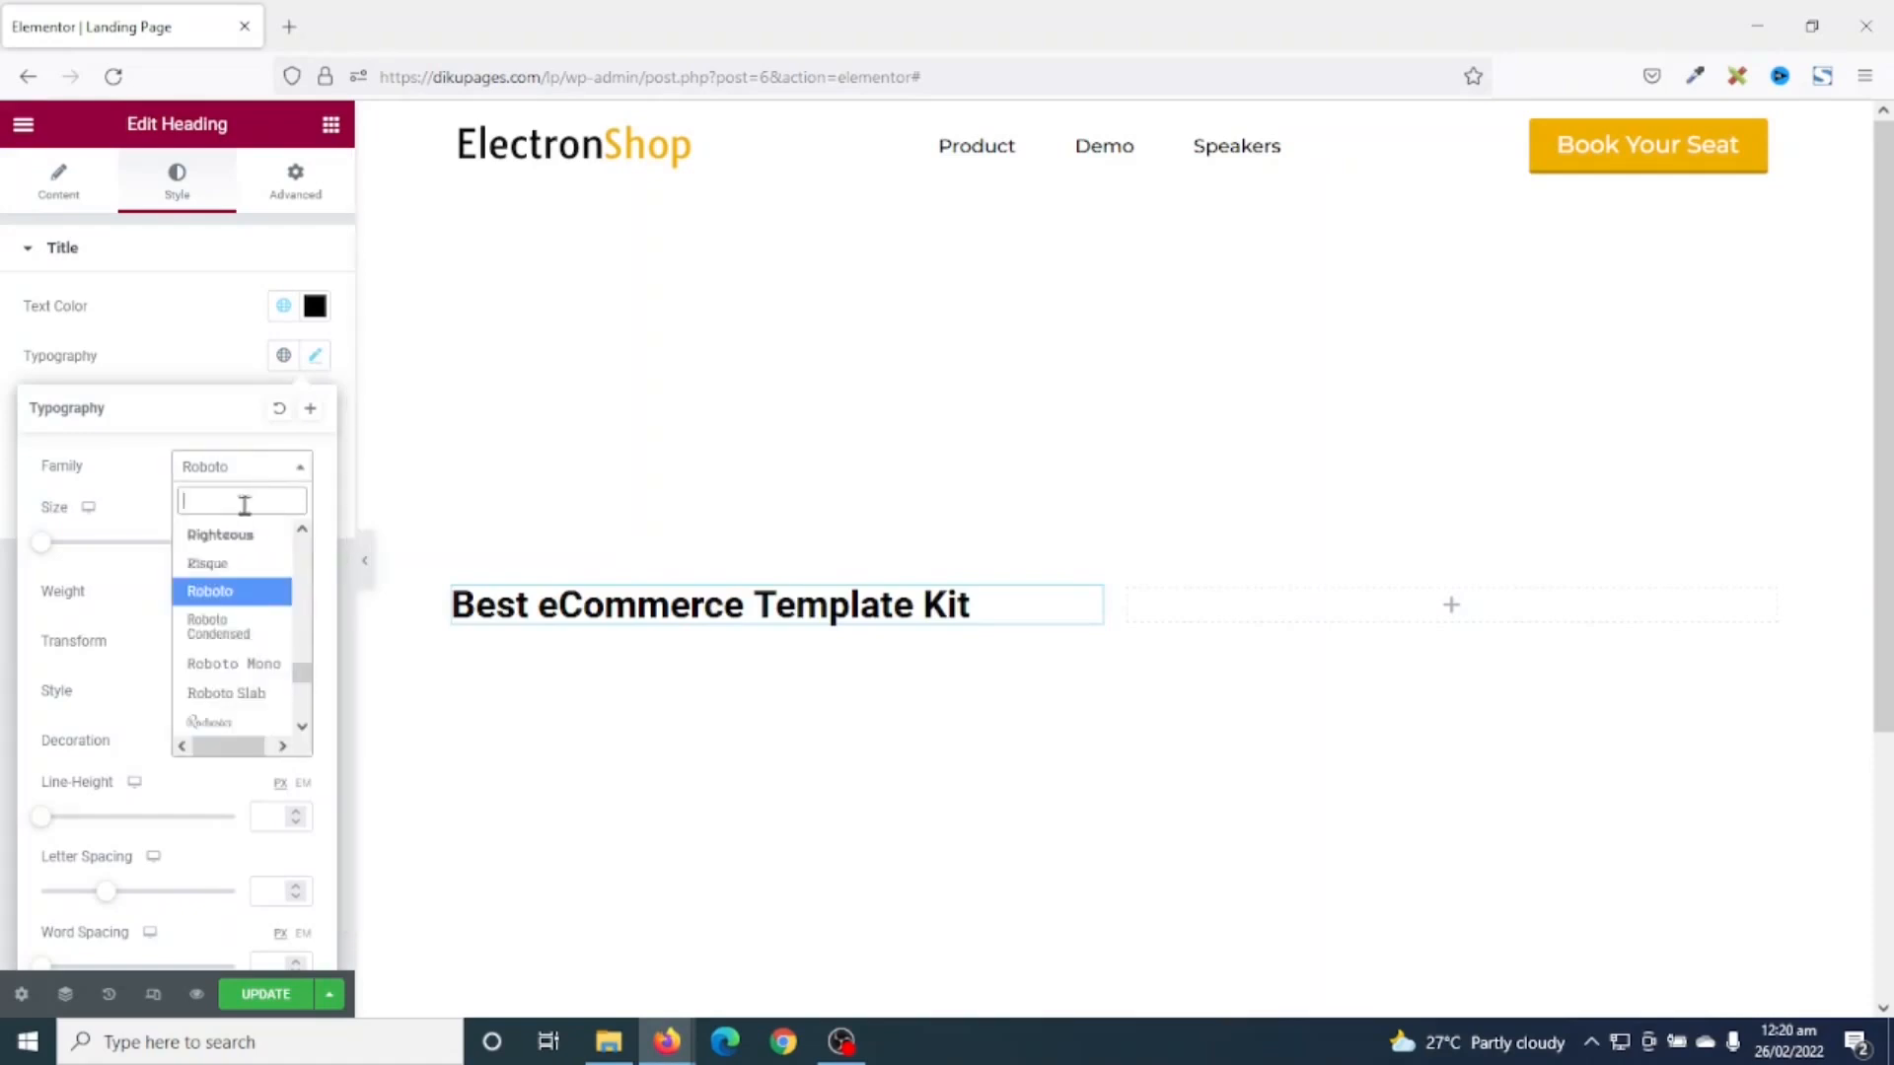
text(popp)
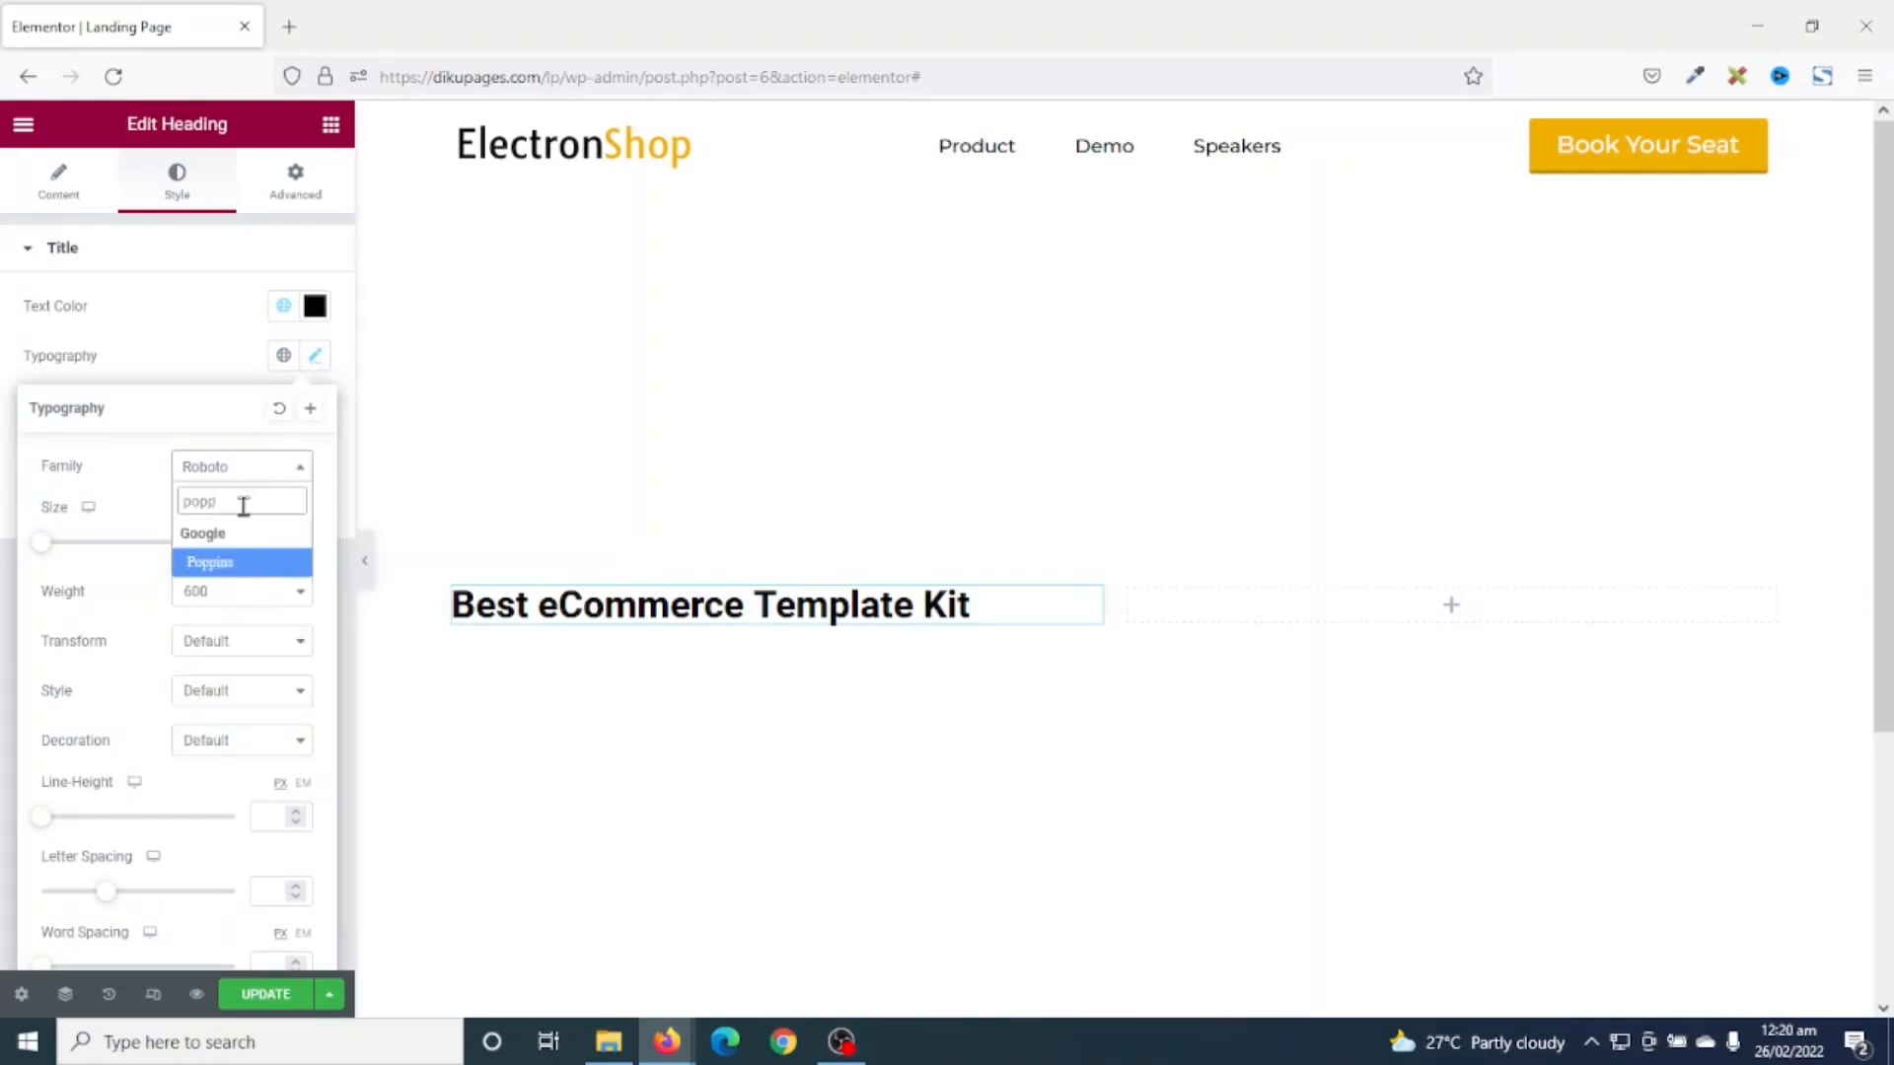
click(233, 564)
click(264, 549)
text(60)
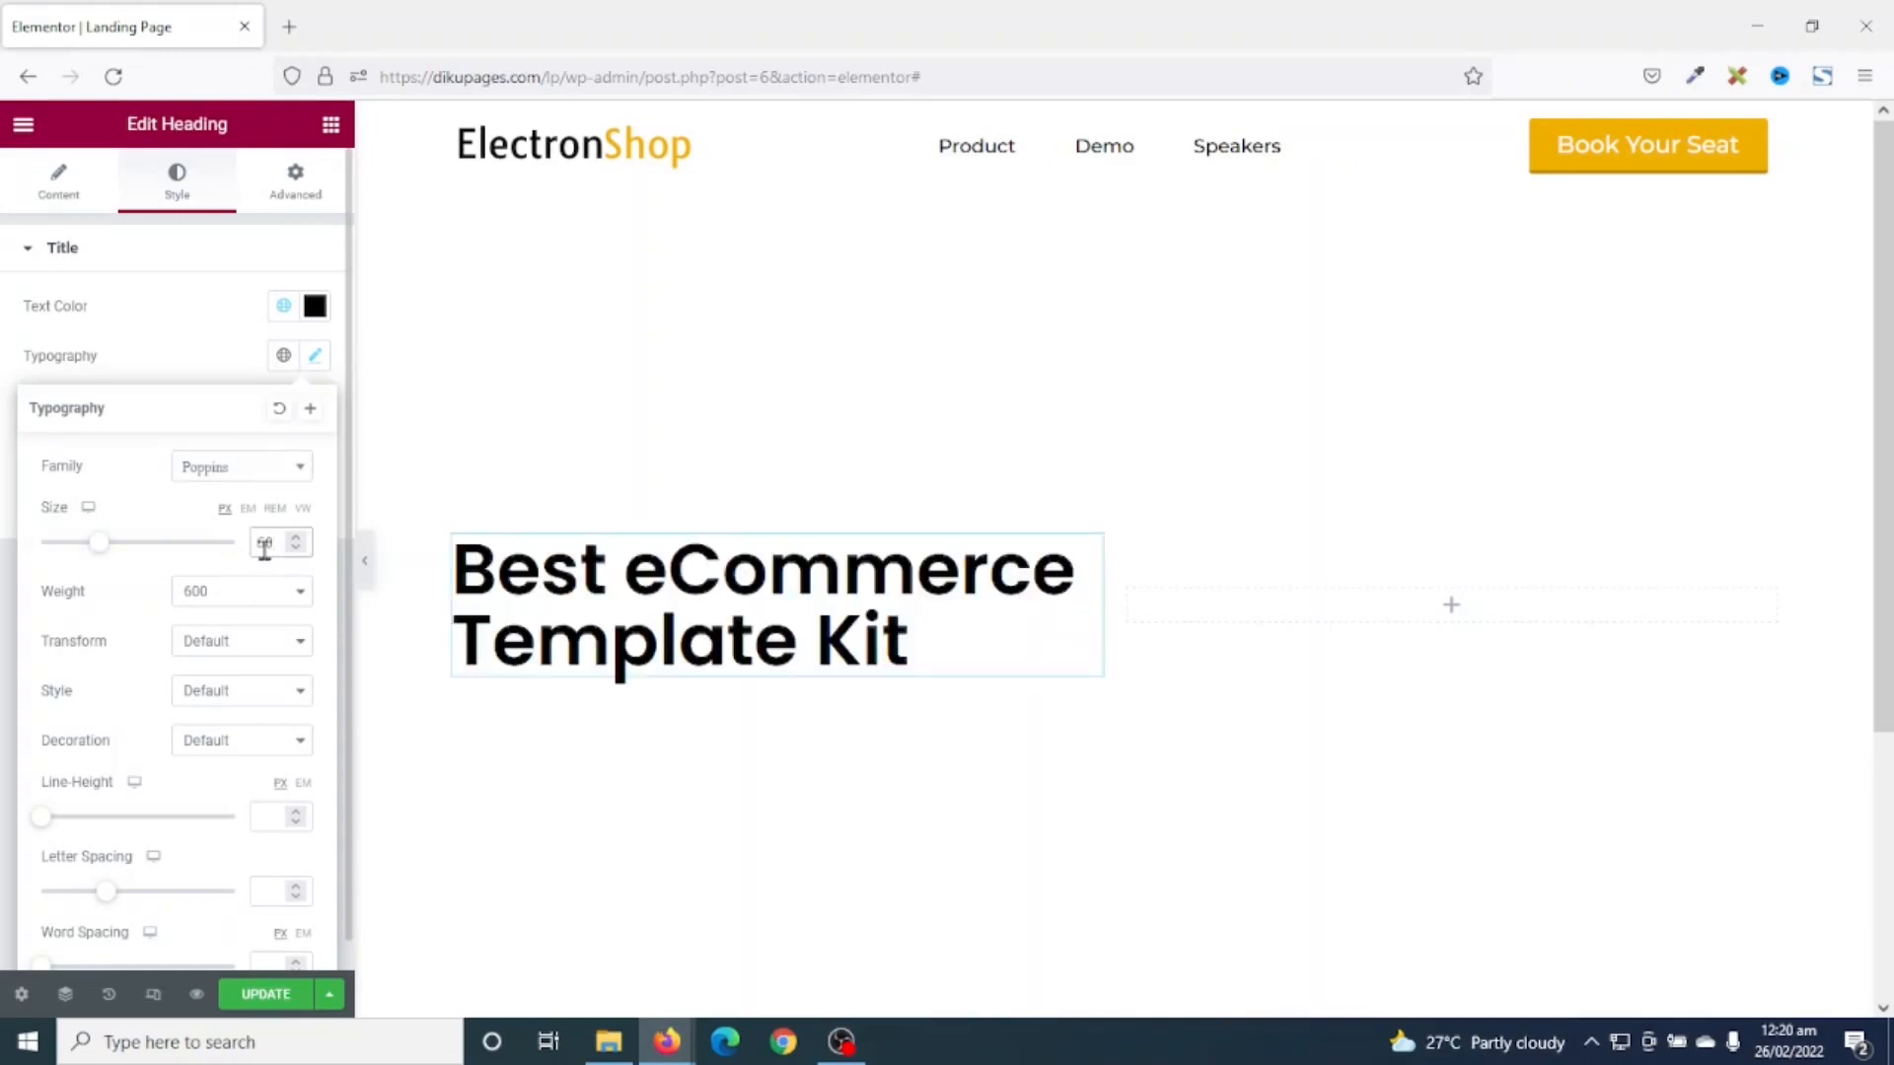
- Try a line height of 1.2 on the heading and switch the line-height unit to EM
click(280, 816)
text(1.2)
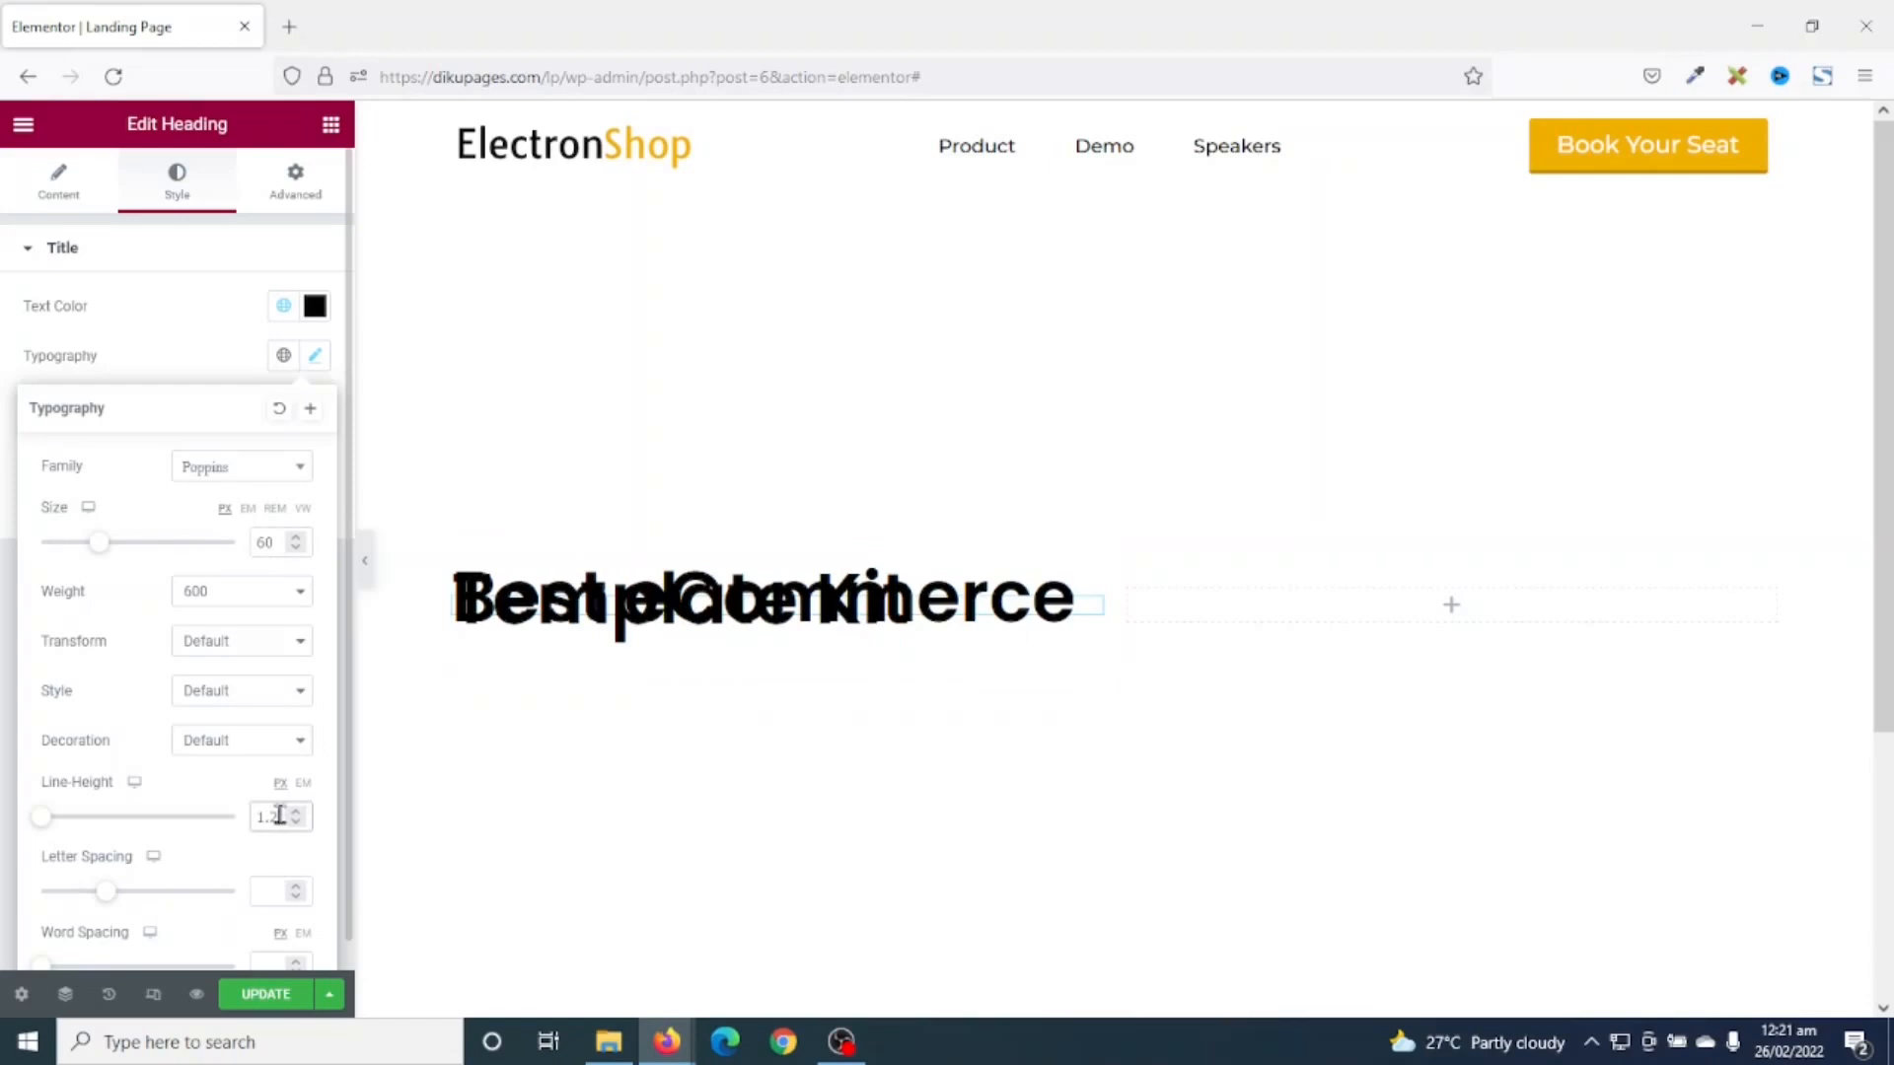
click(305, 785)
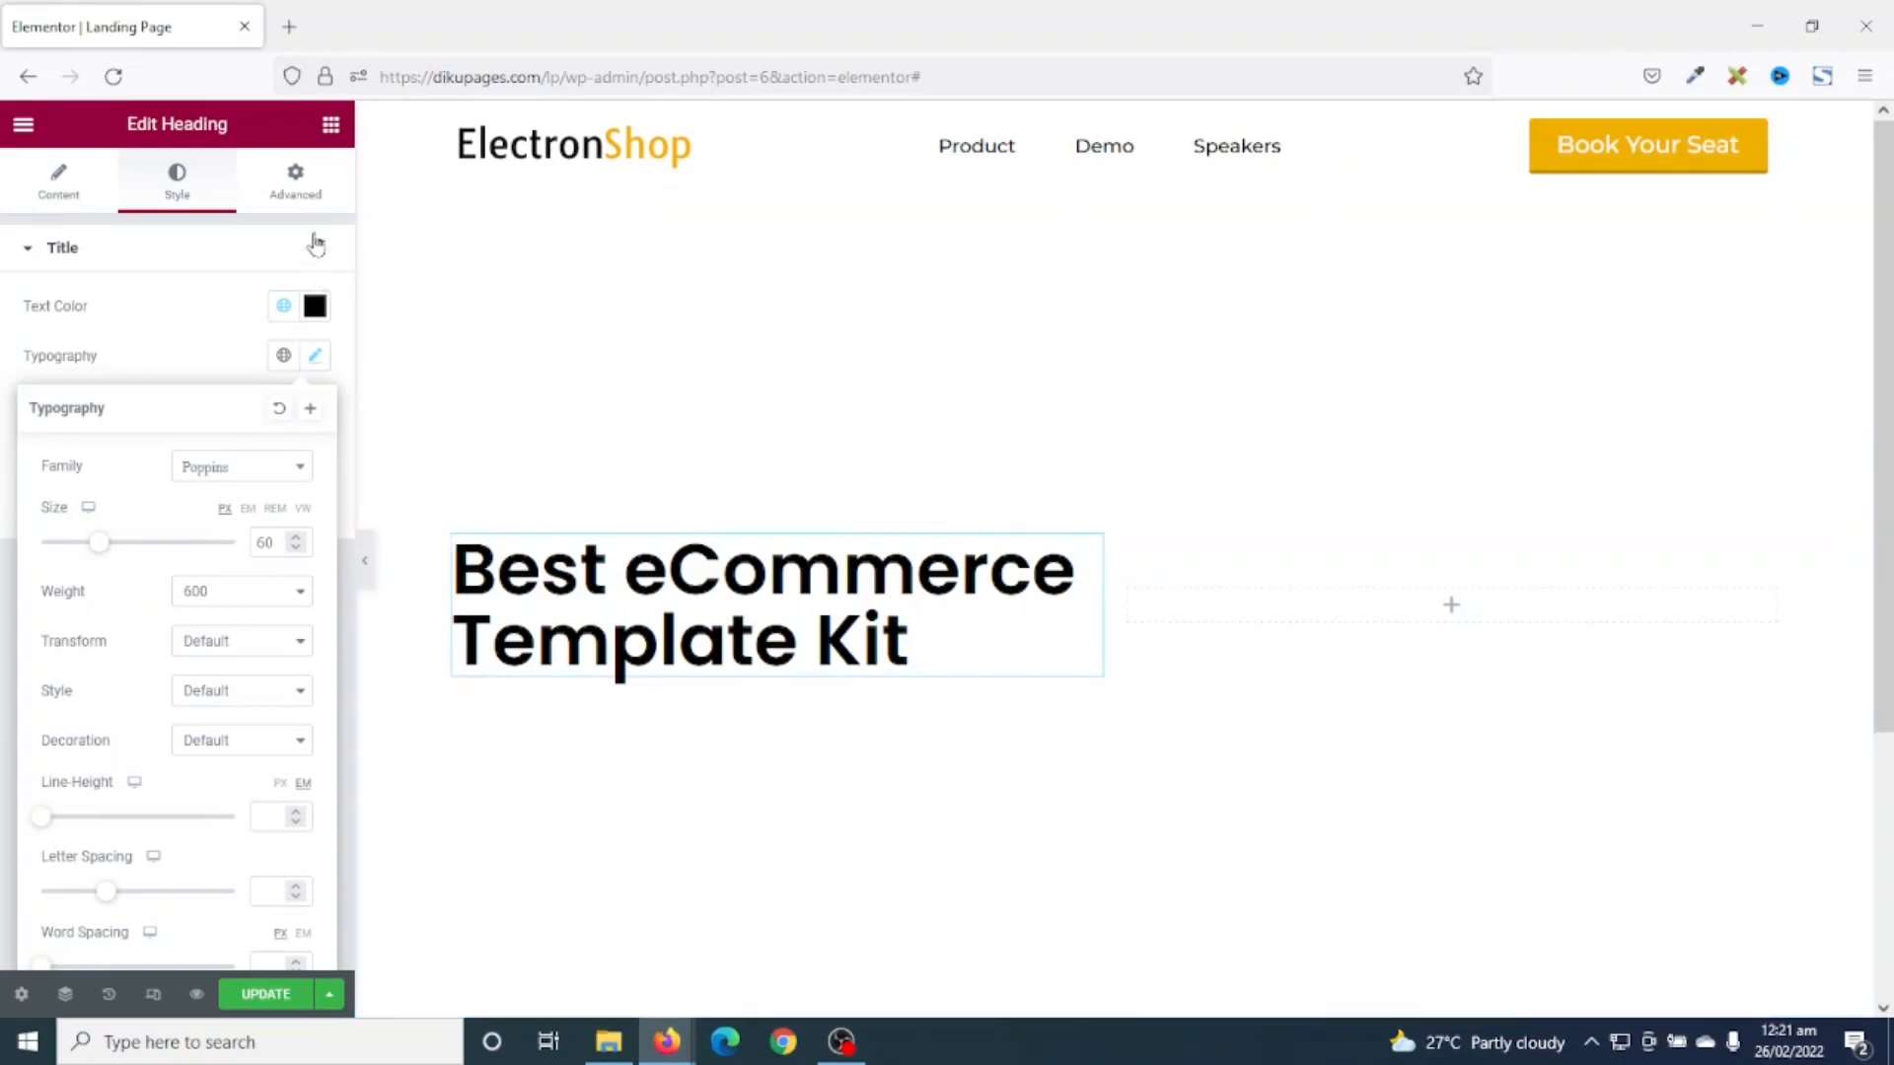
- Add a Text Editor widget below the heading and apply the saved Montserrat global typography to its text
click(330, 123)
drag(262, 523, 617, 686)
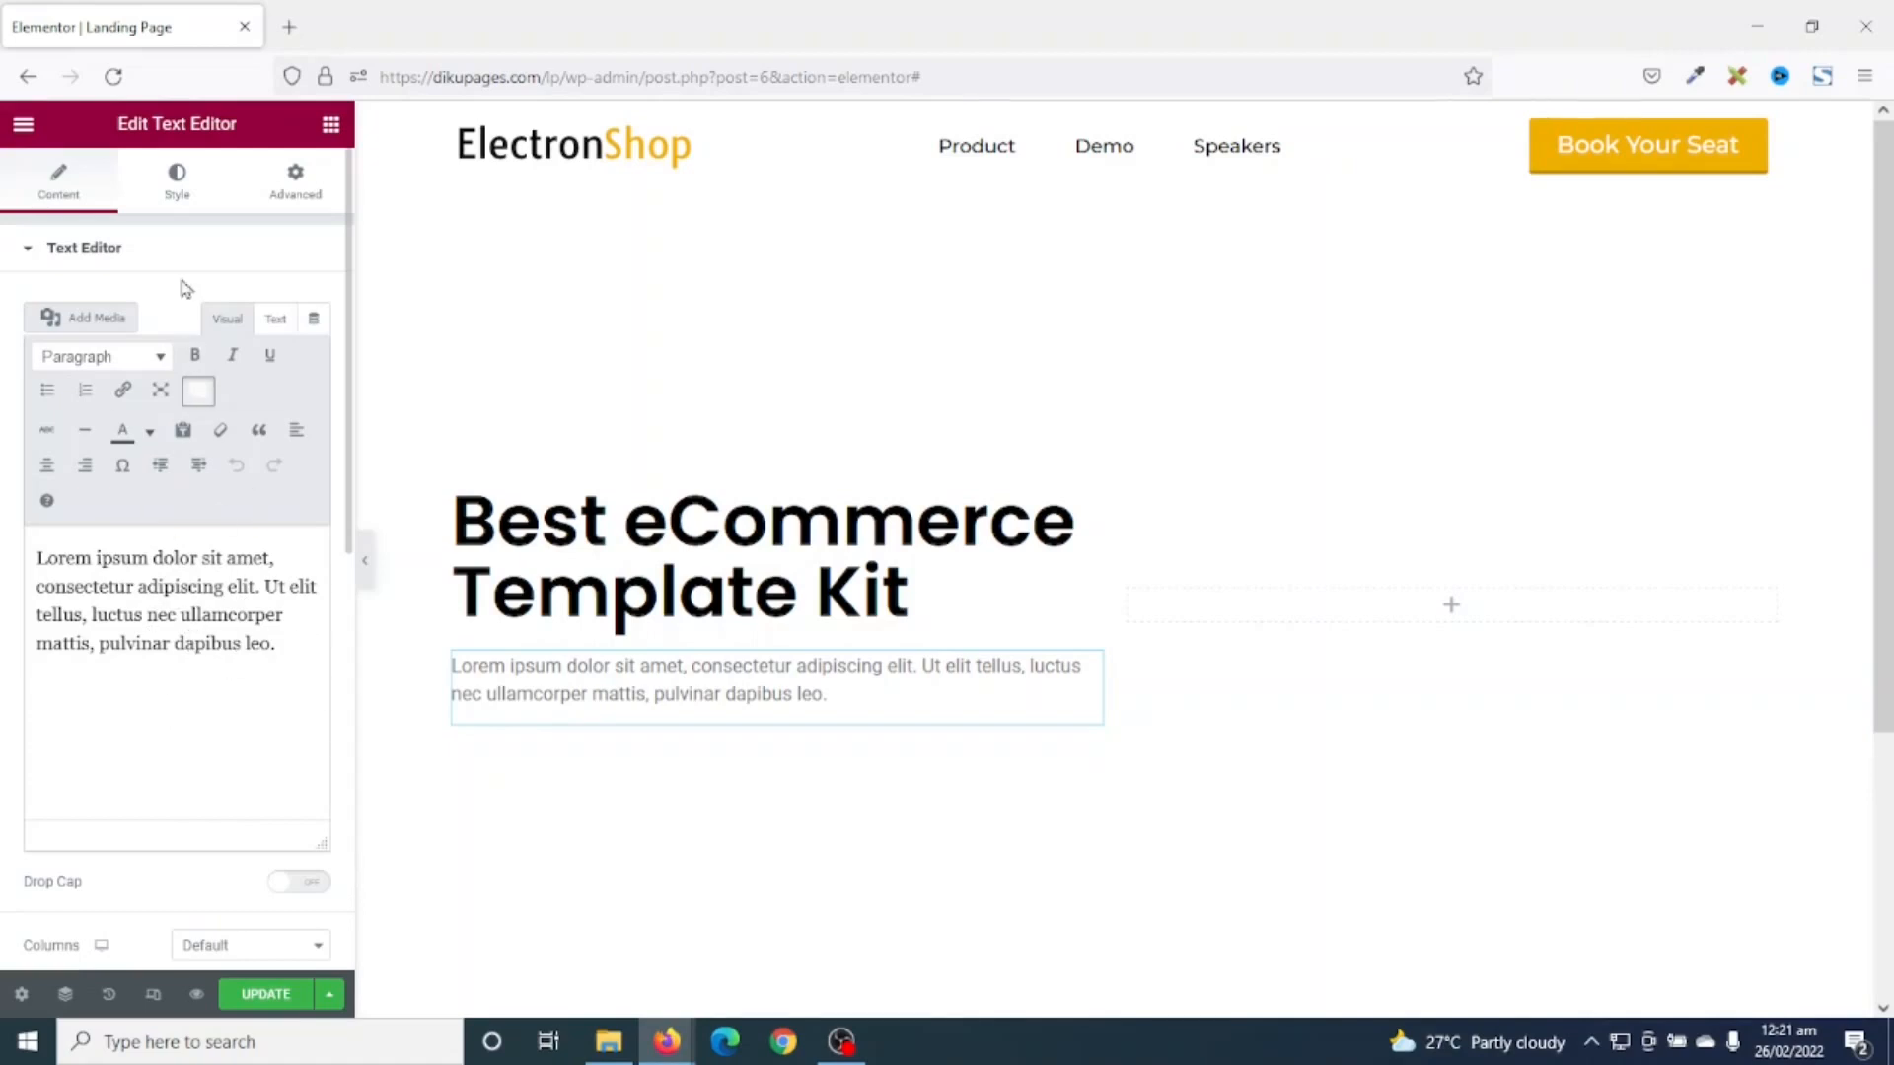
click(178, 185)
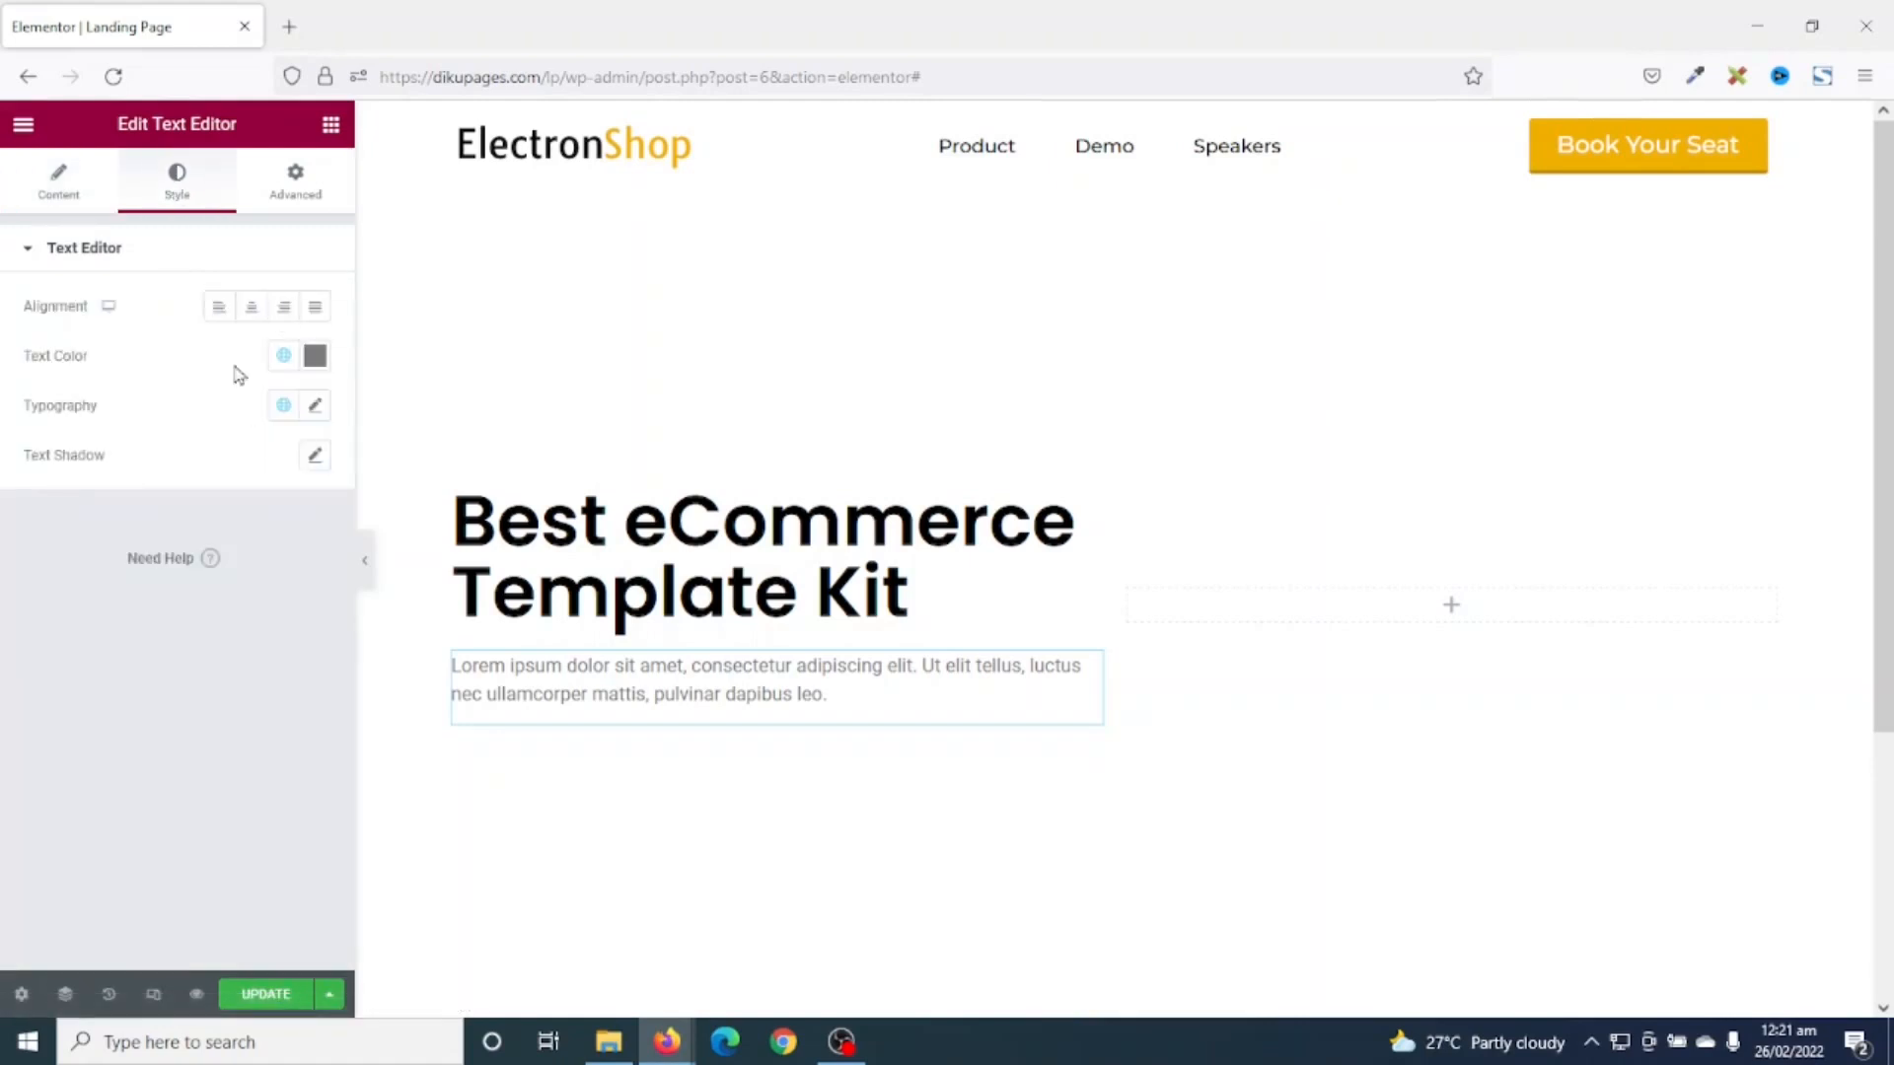
click(283, 406)
click(129, 641)
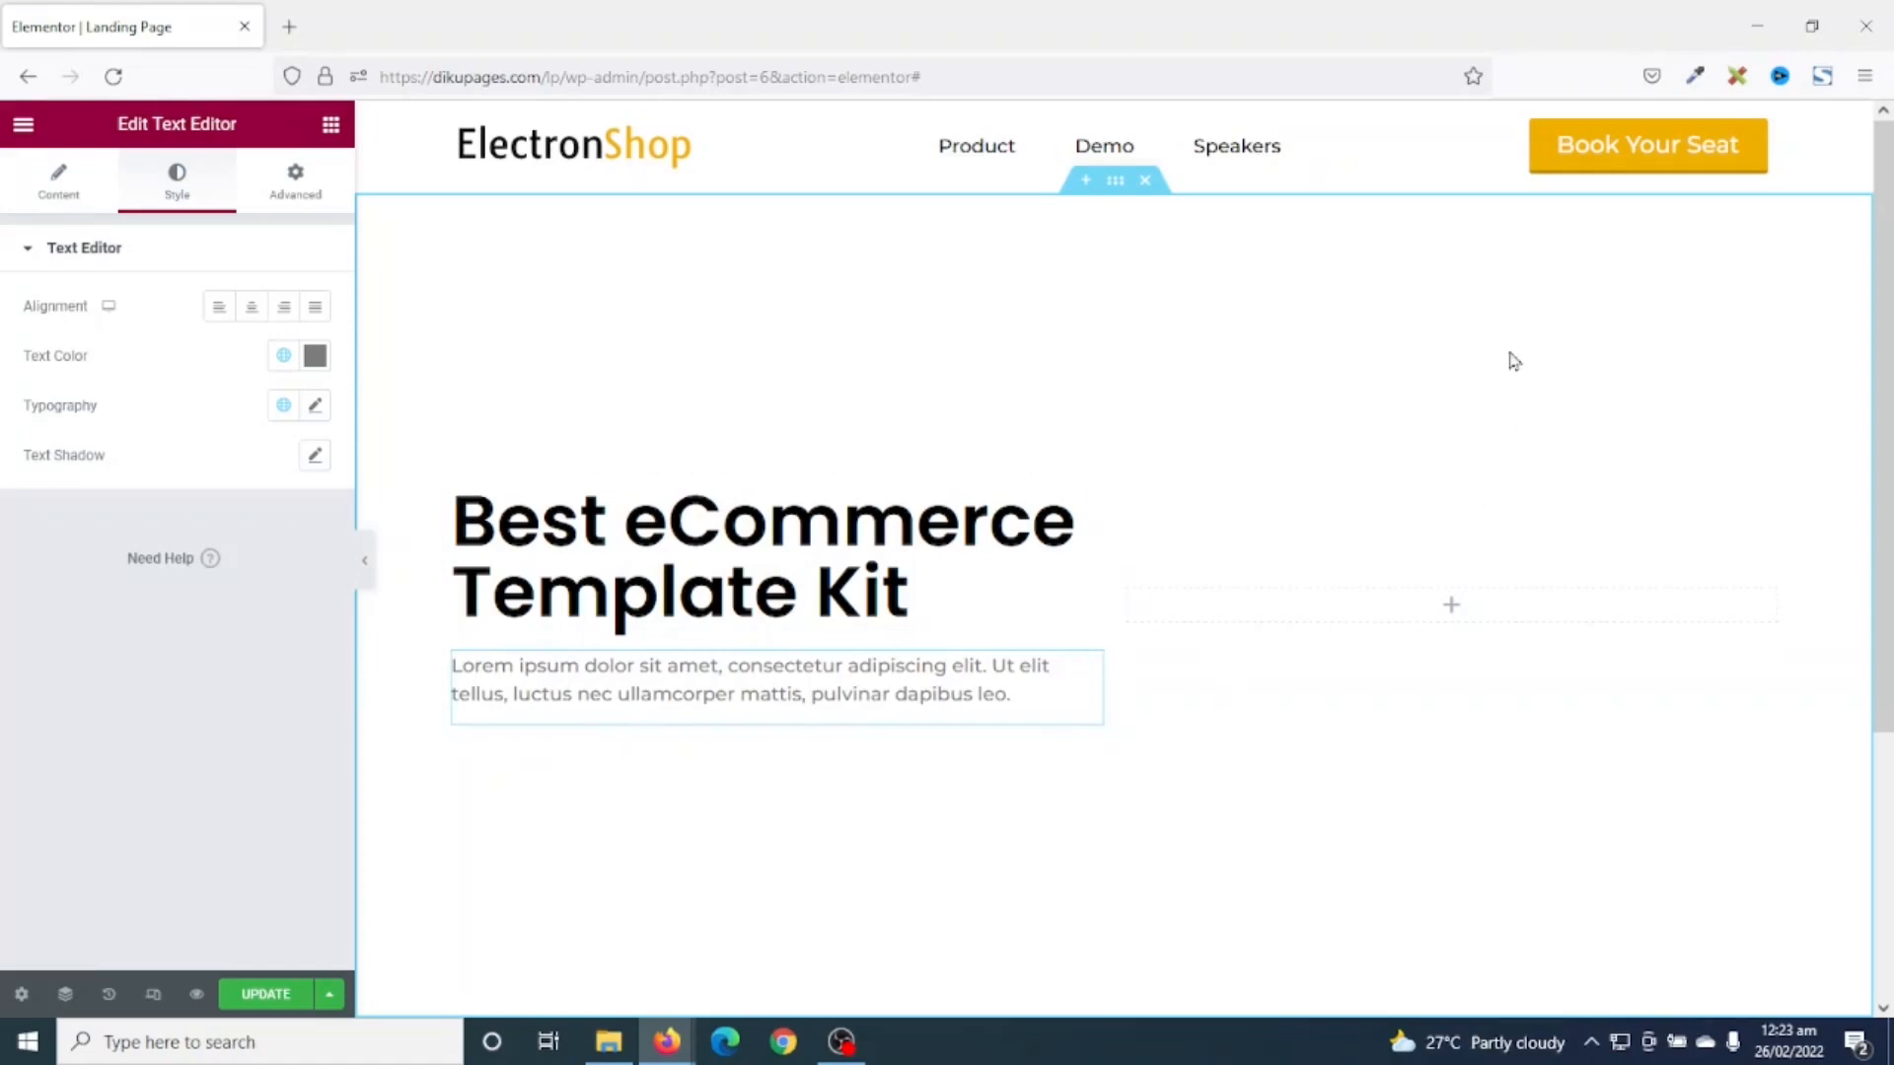
- Copy the header's Book Your Seat button below the hero paragraph and set the copy's alignment to justified
right_click(1620, 150)
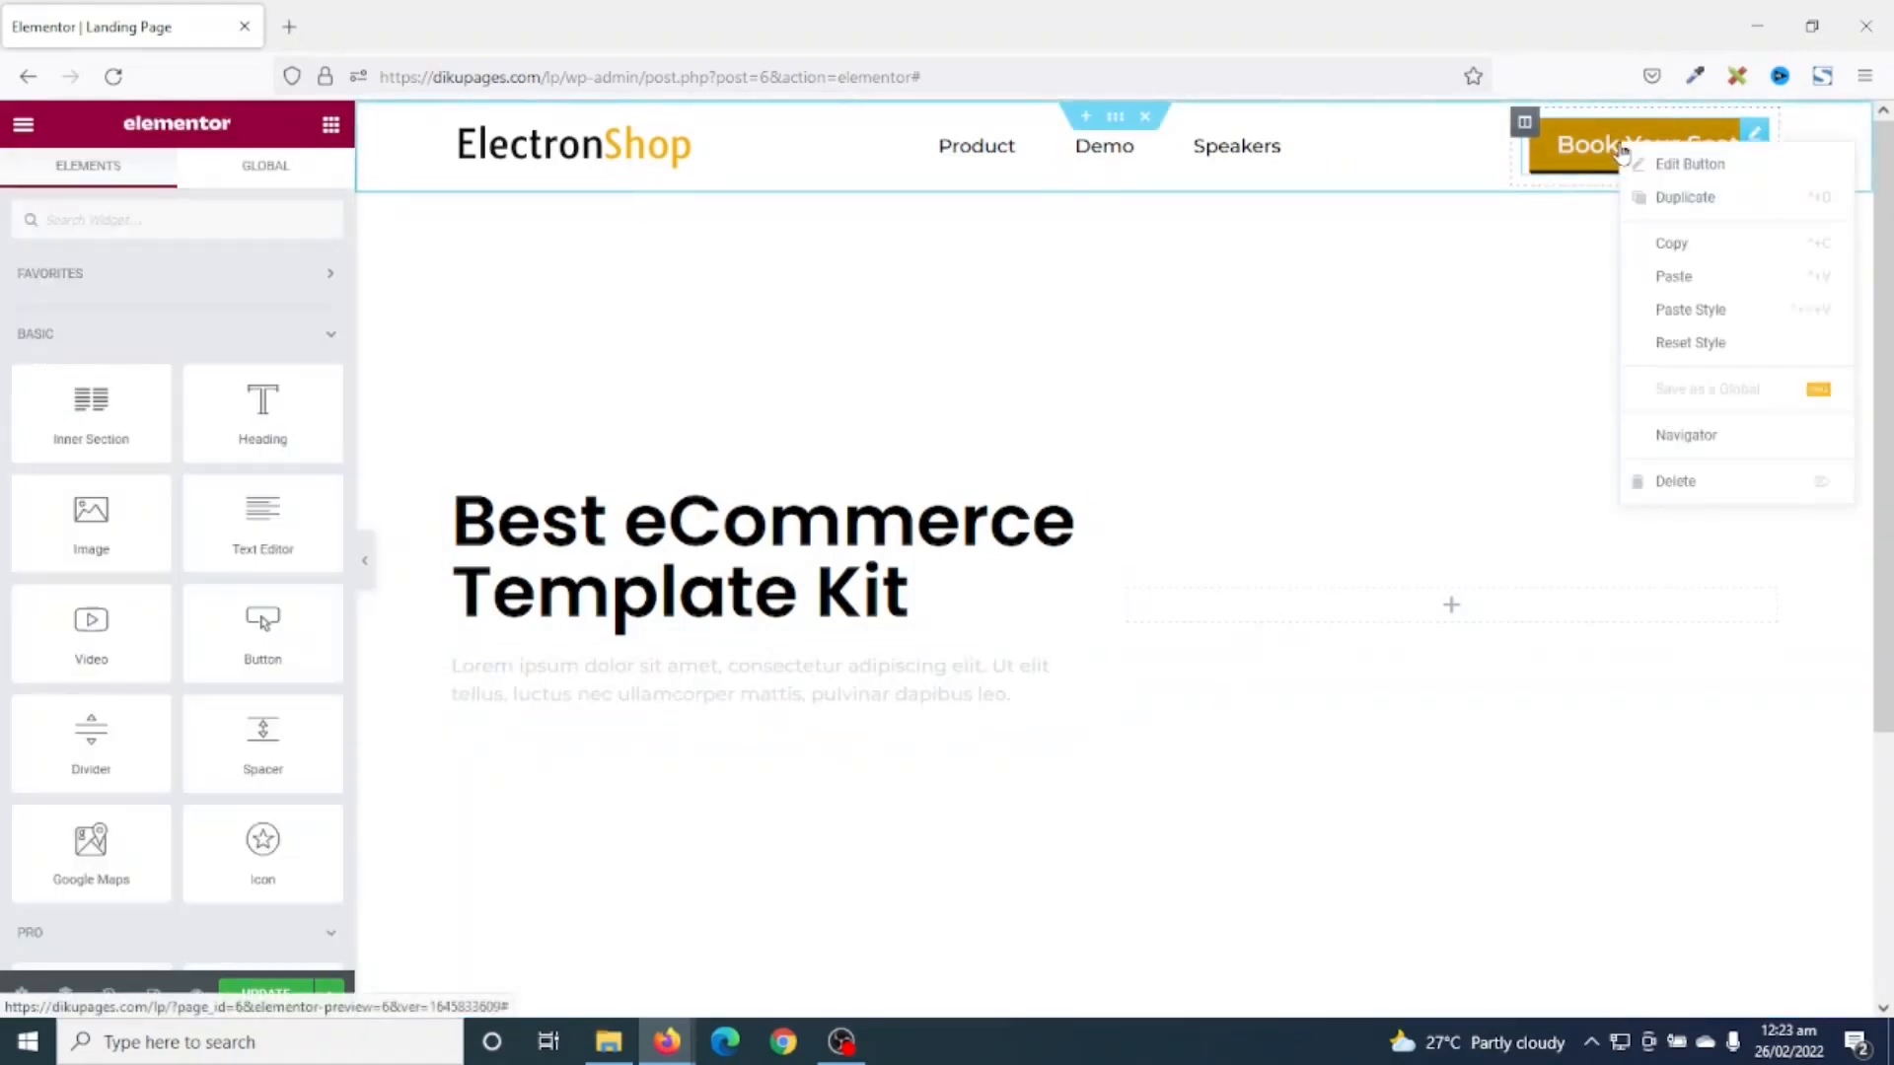
click(1674, 277)
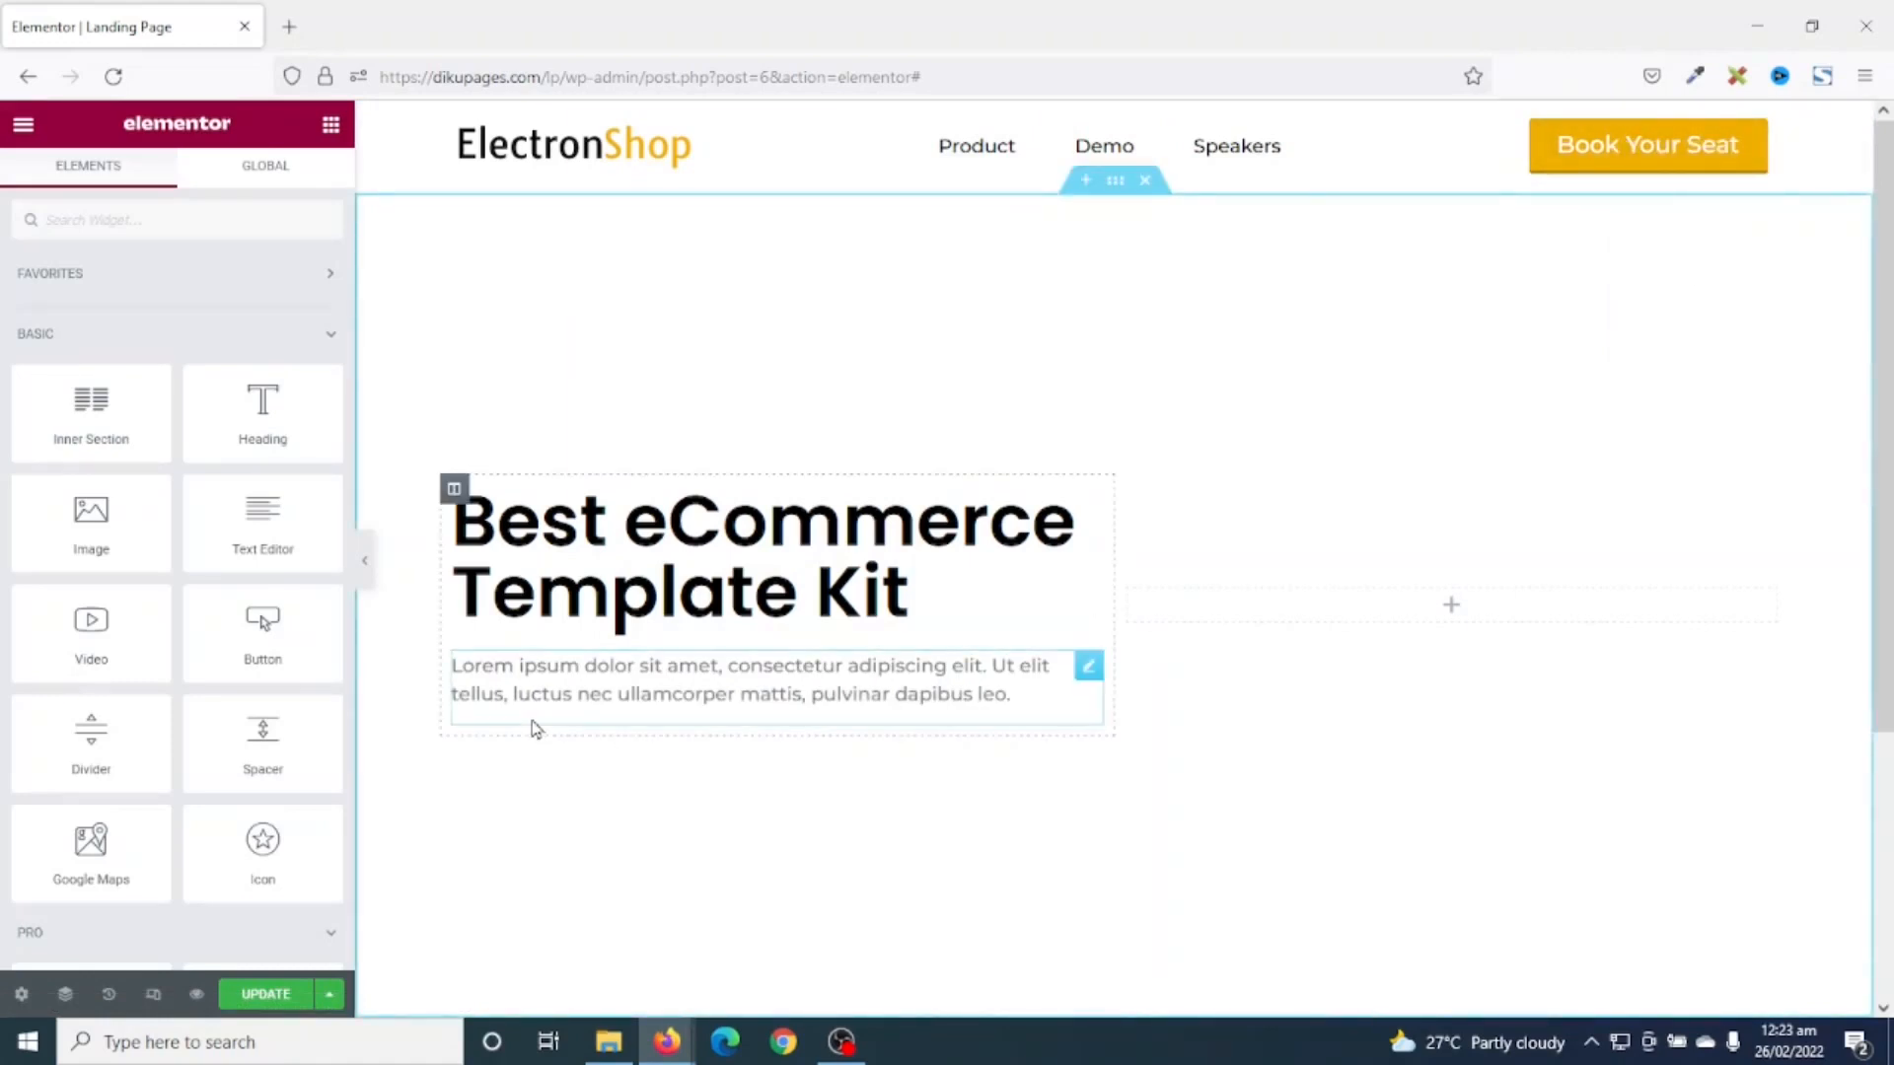
right_click(532, 721)
click(597, 791)
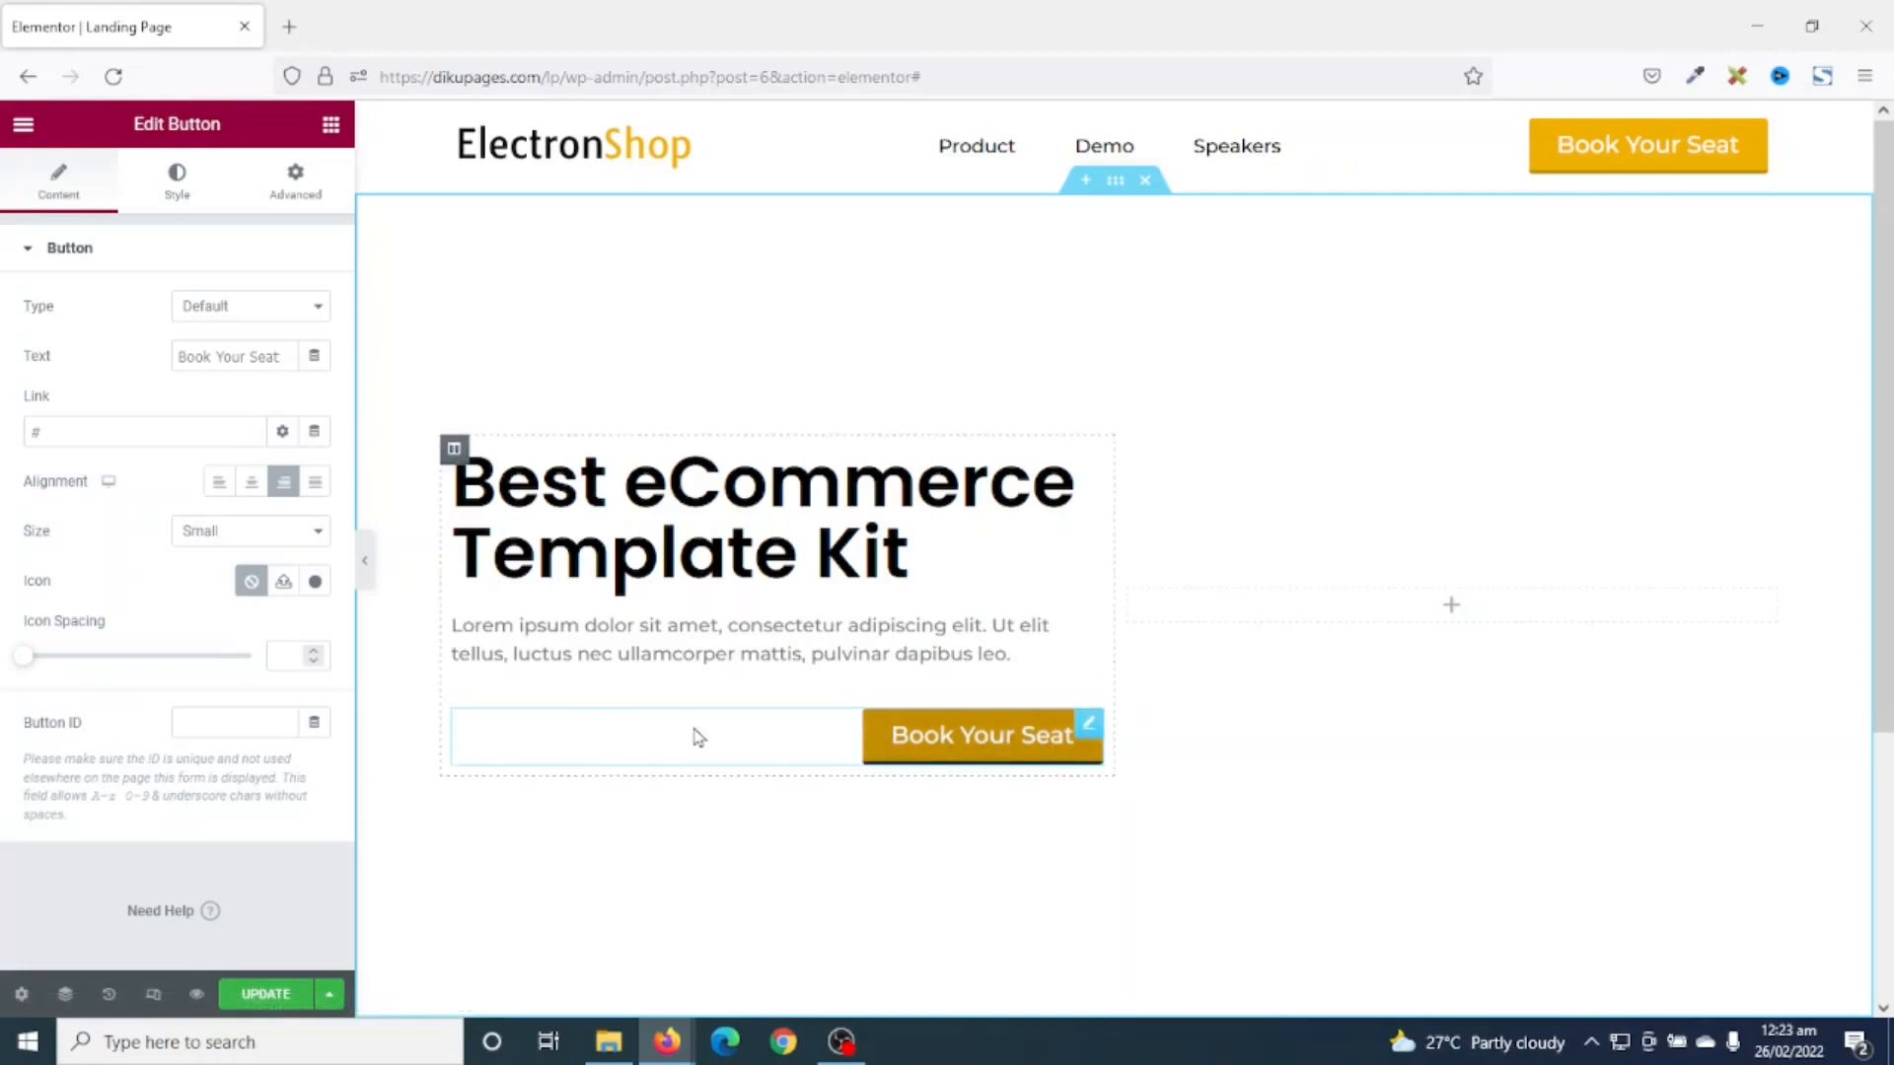
click(313, 488)
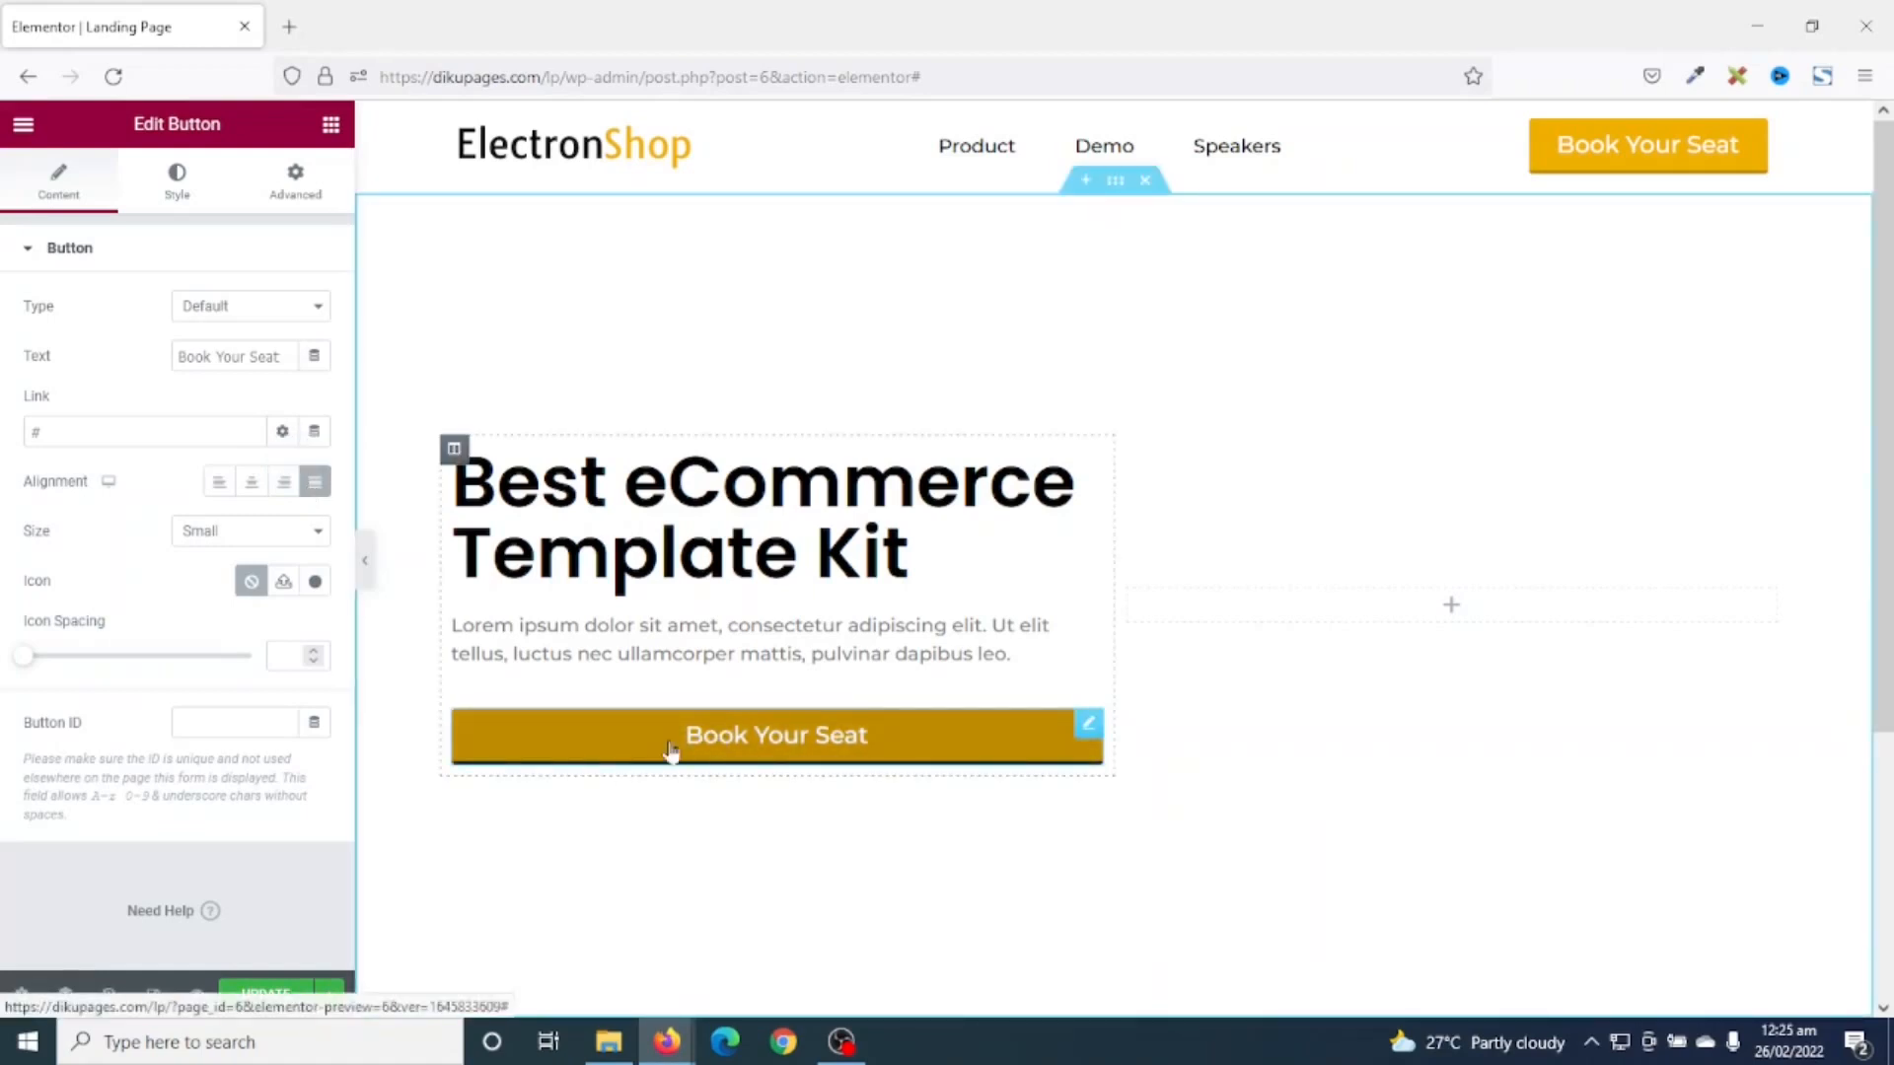
- Set the hero button's font size to 25 px
click(178, 187)
click(313, 307)
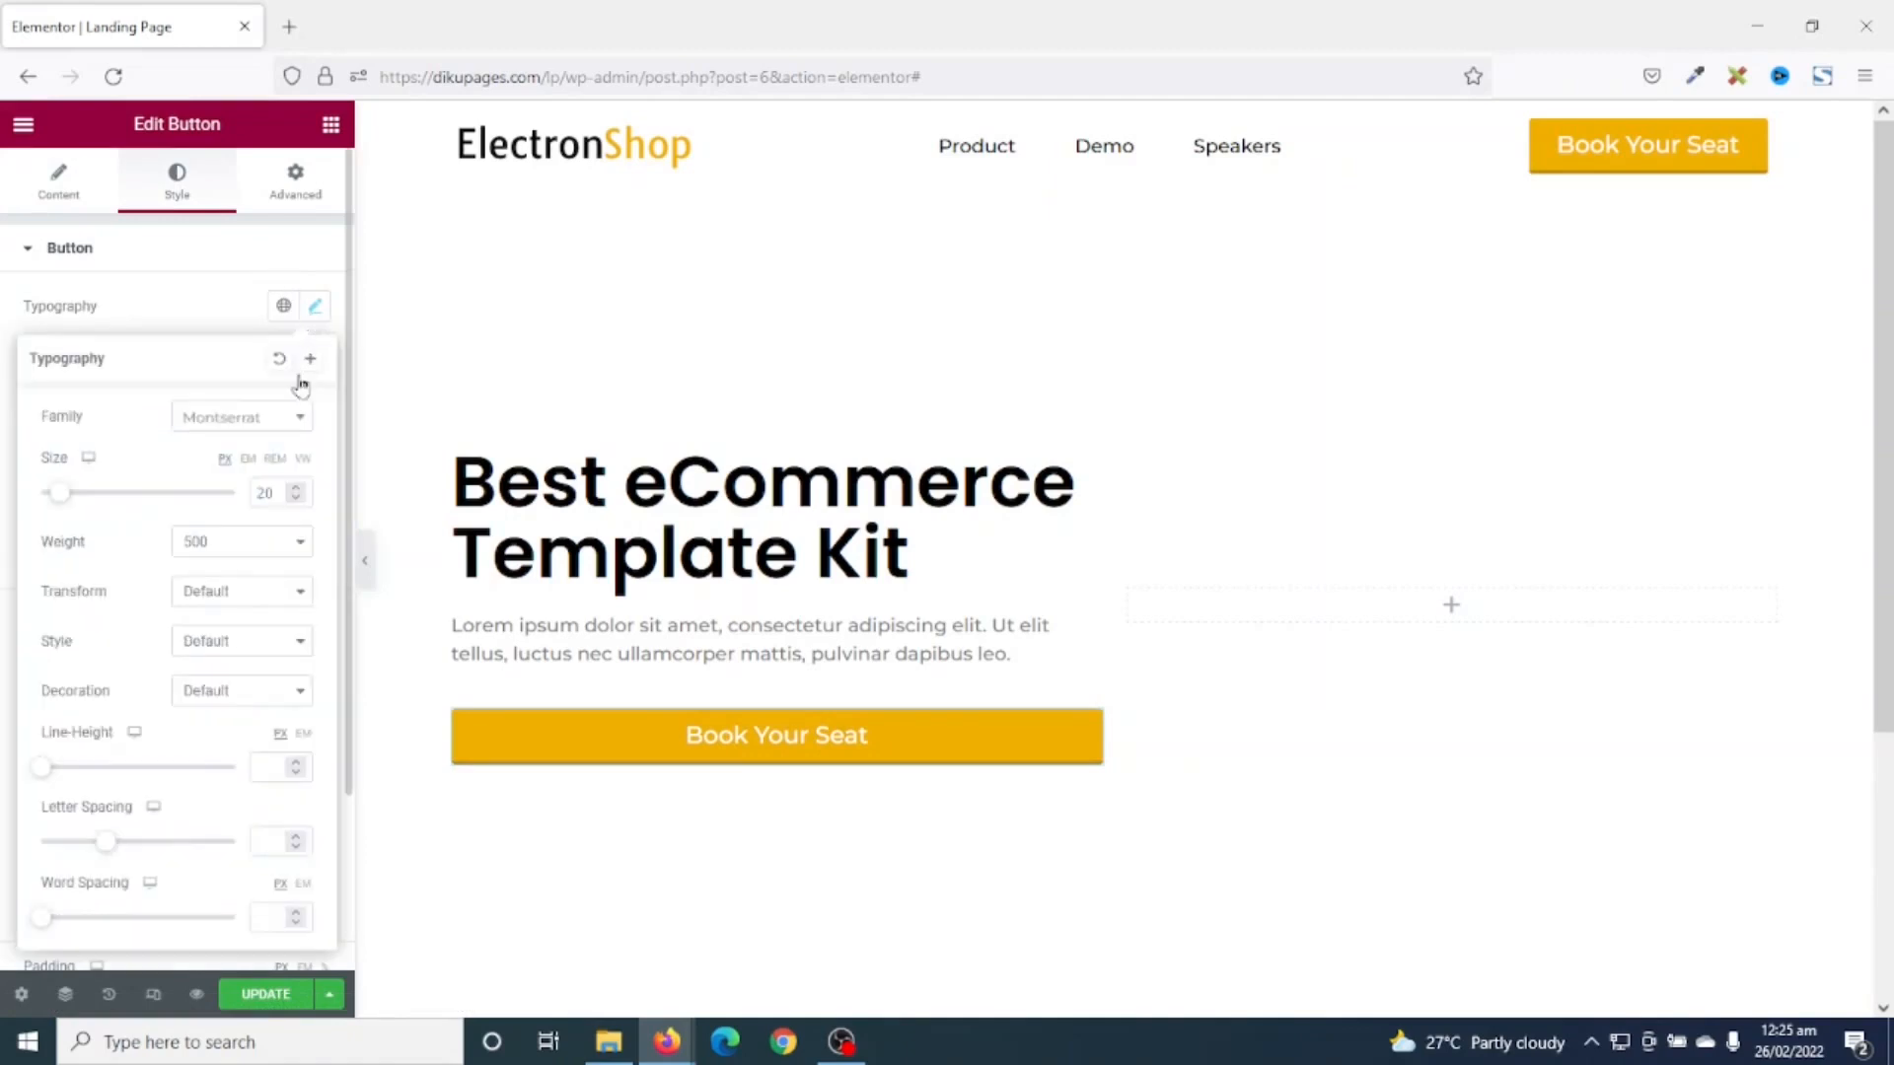
double_click(266, 492)
text(25)
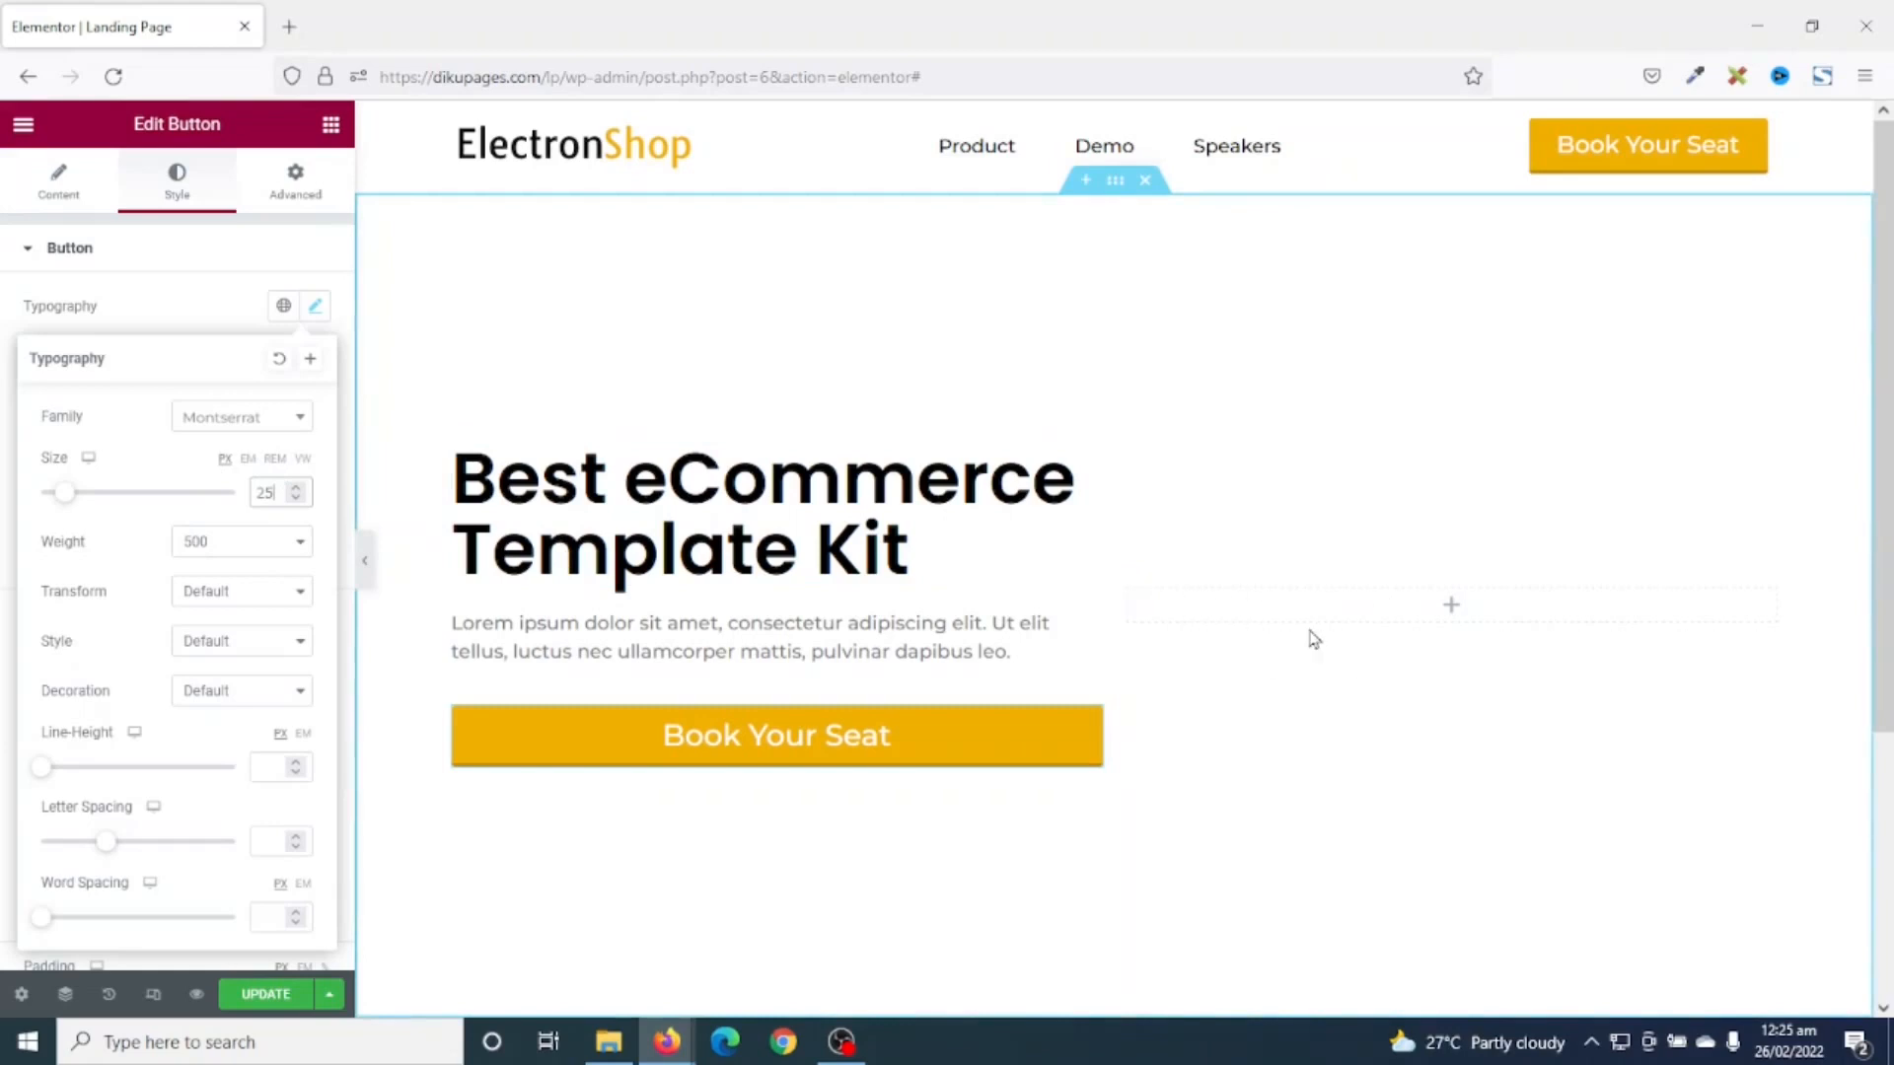
- Add an Image widget to the hero's empty column and insert the Electron Shop Elementor WooCommerce Template Kit image from the media library
click(330, 125)
drag(91, 511, 1528, 605)
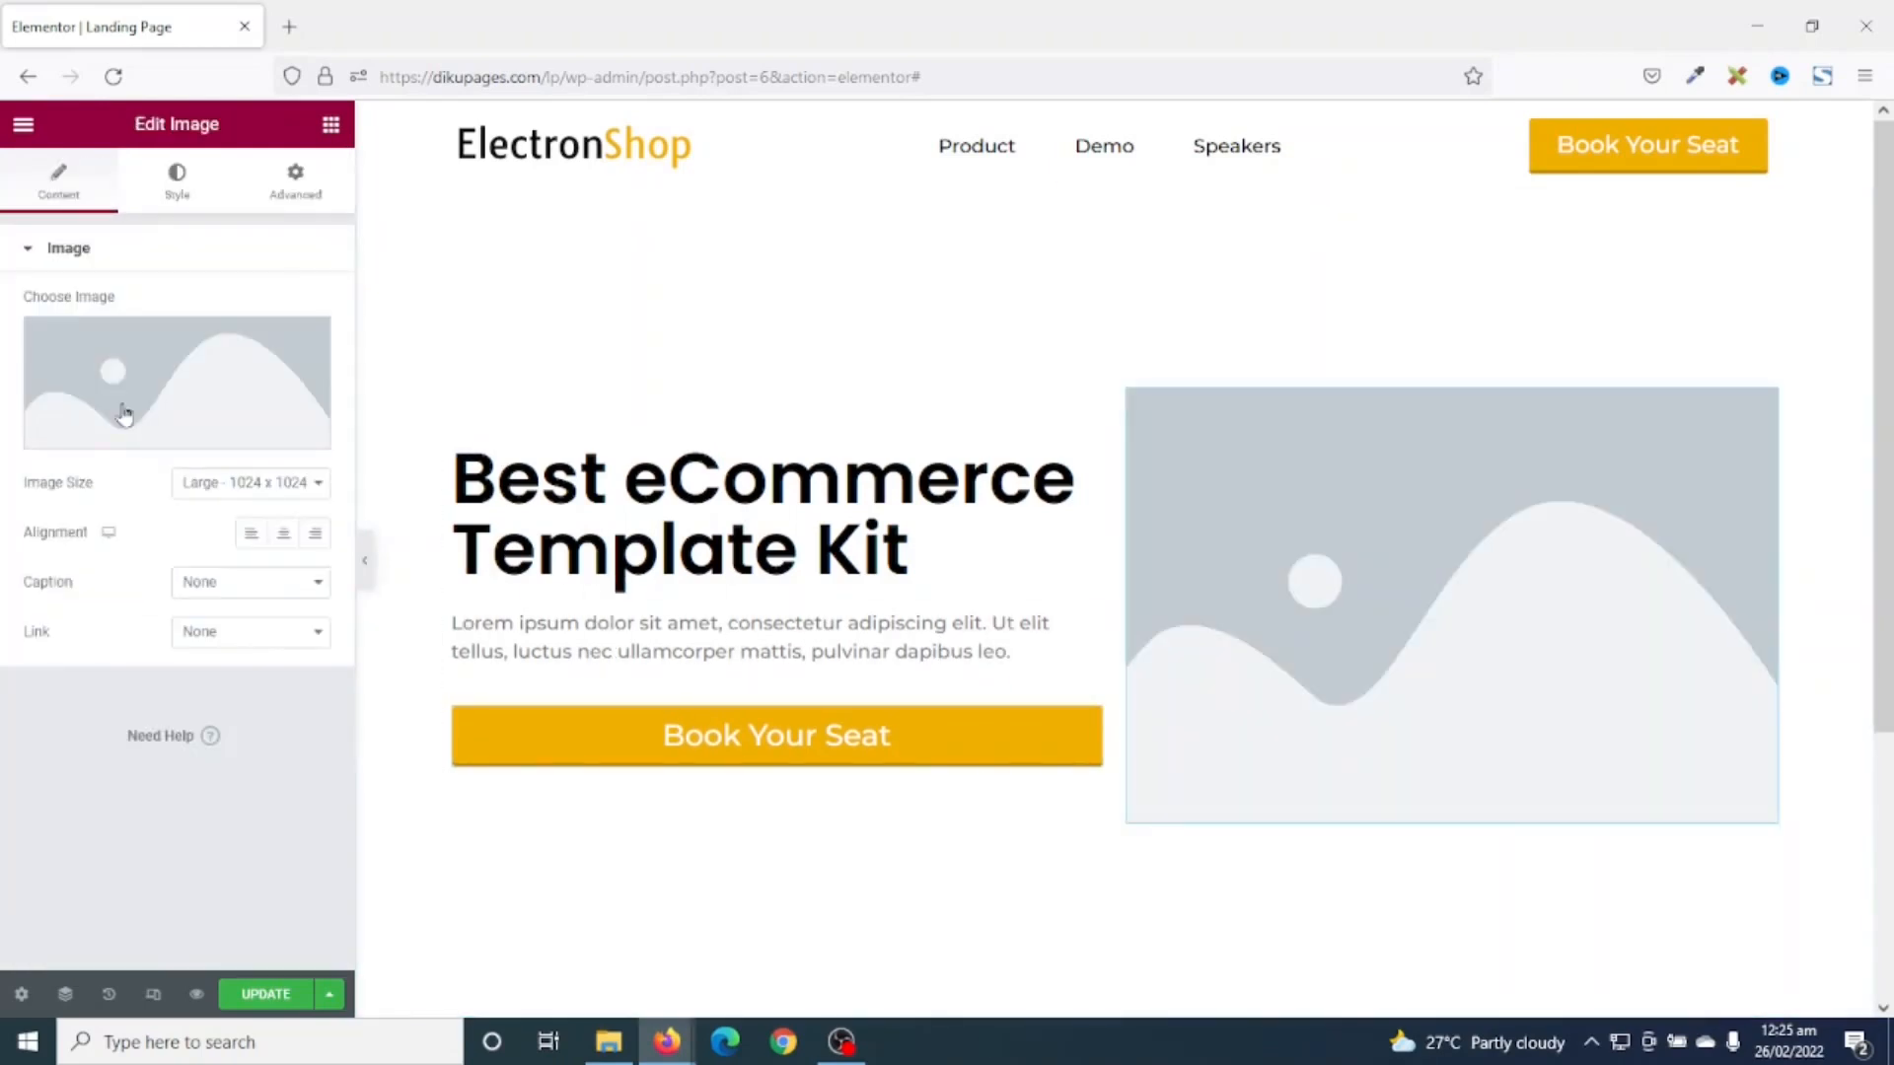
click(99, 392)
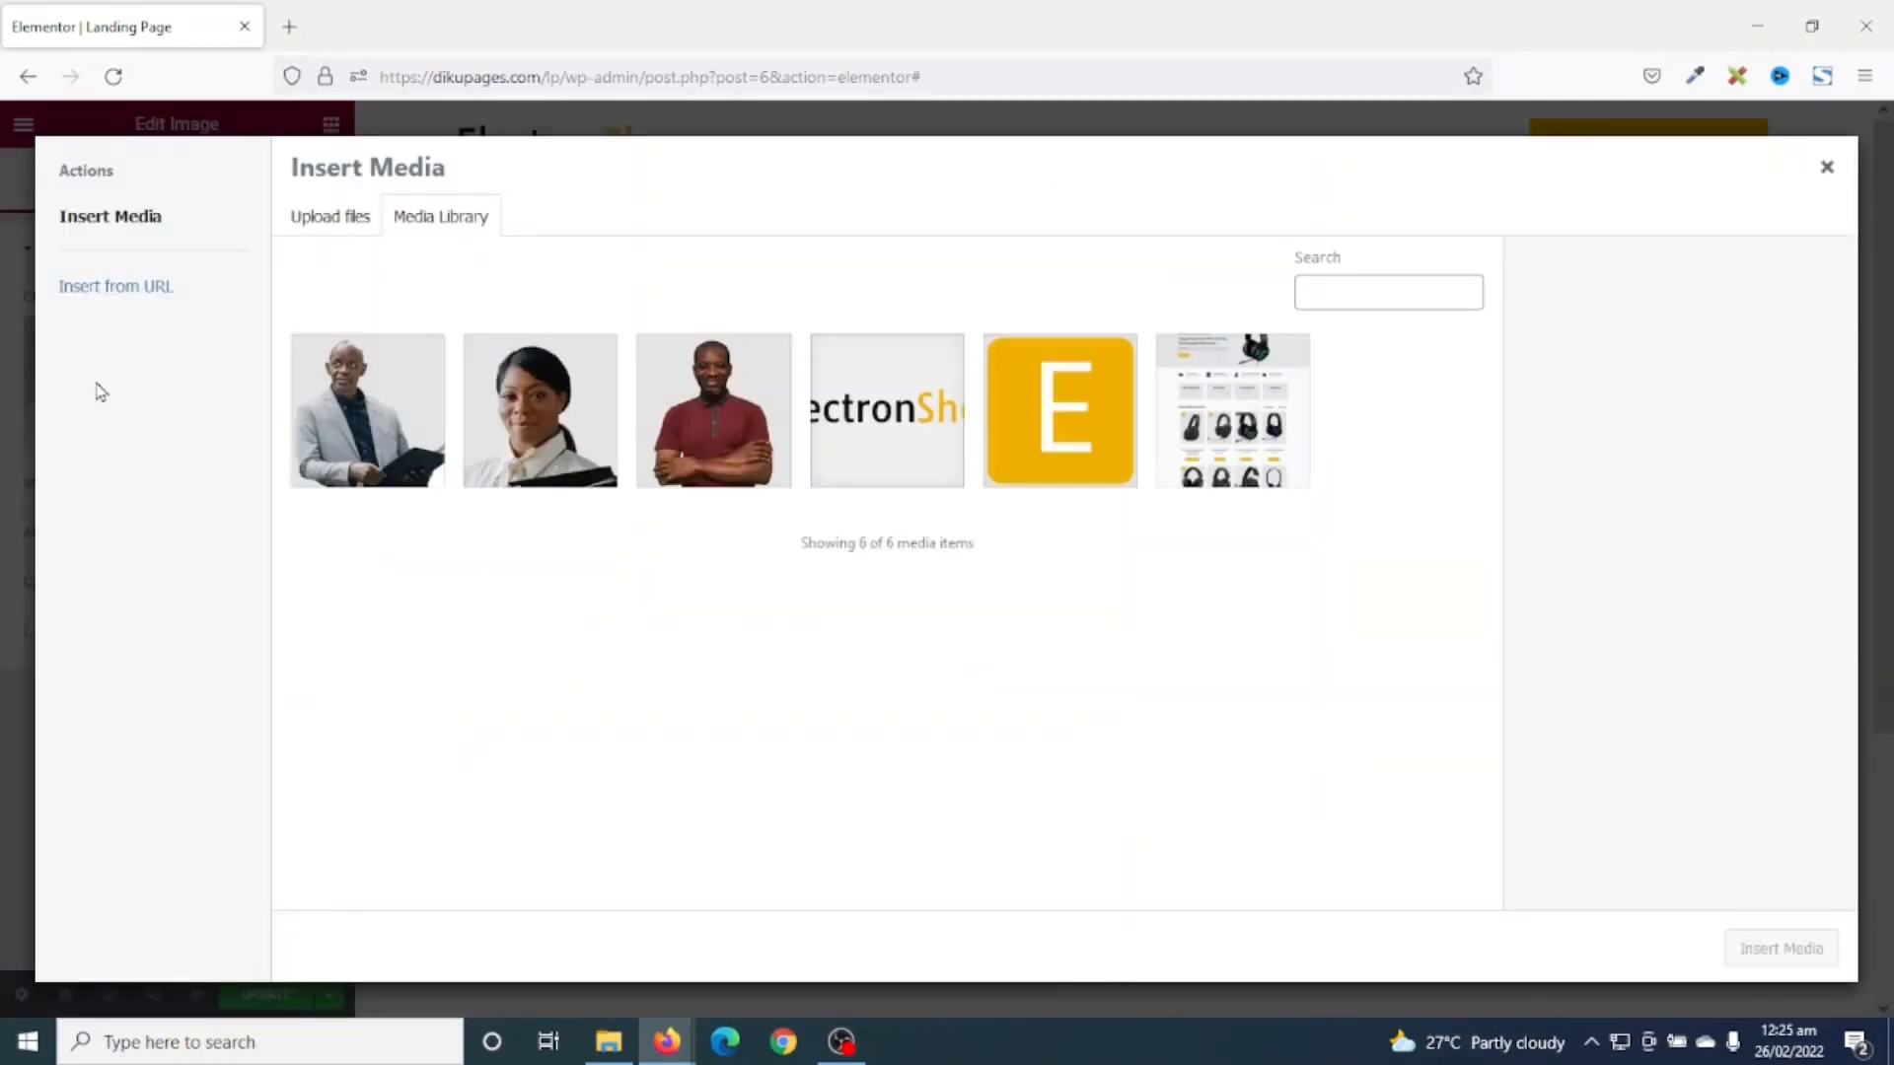
click(1228, 417)
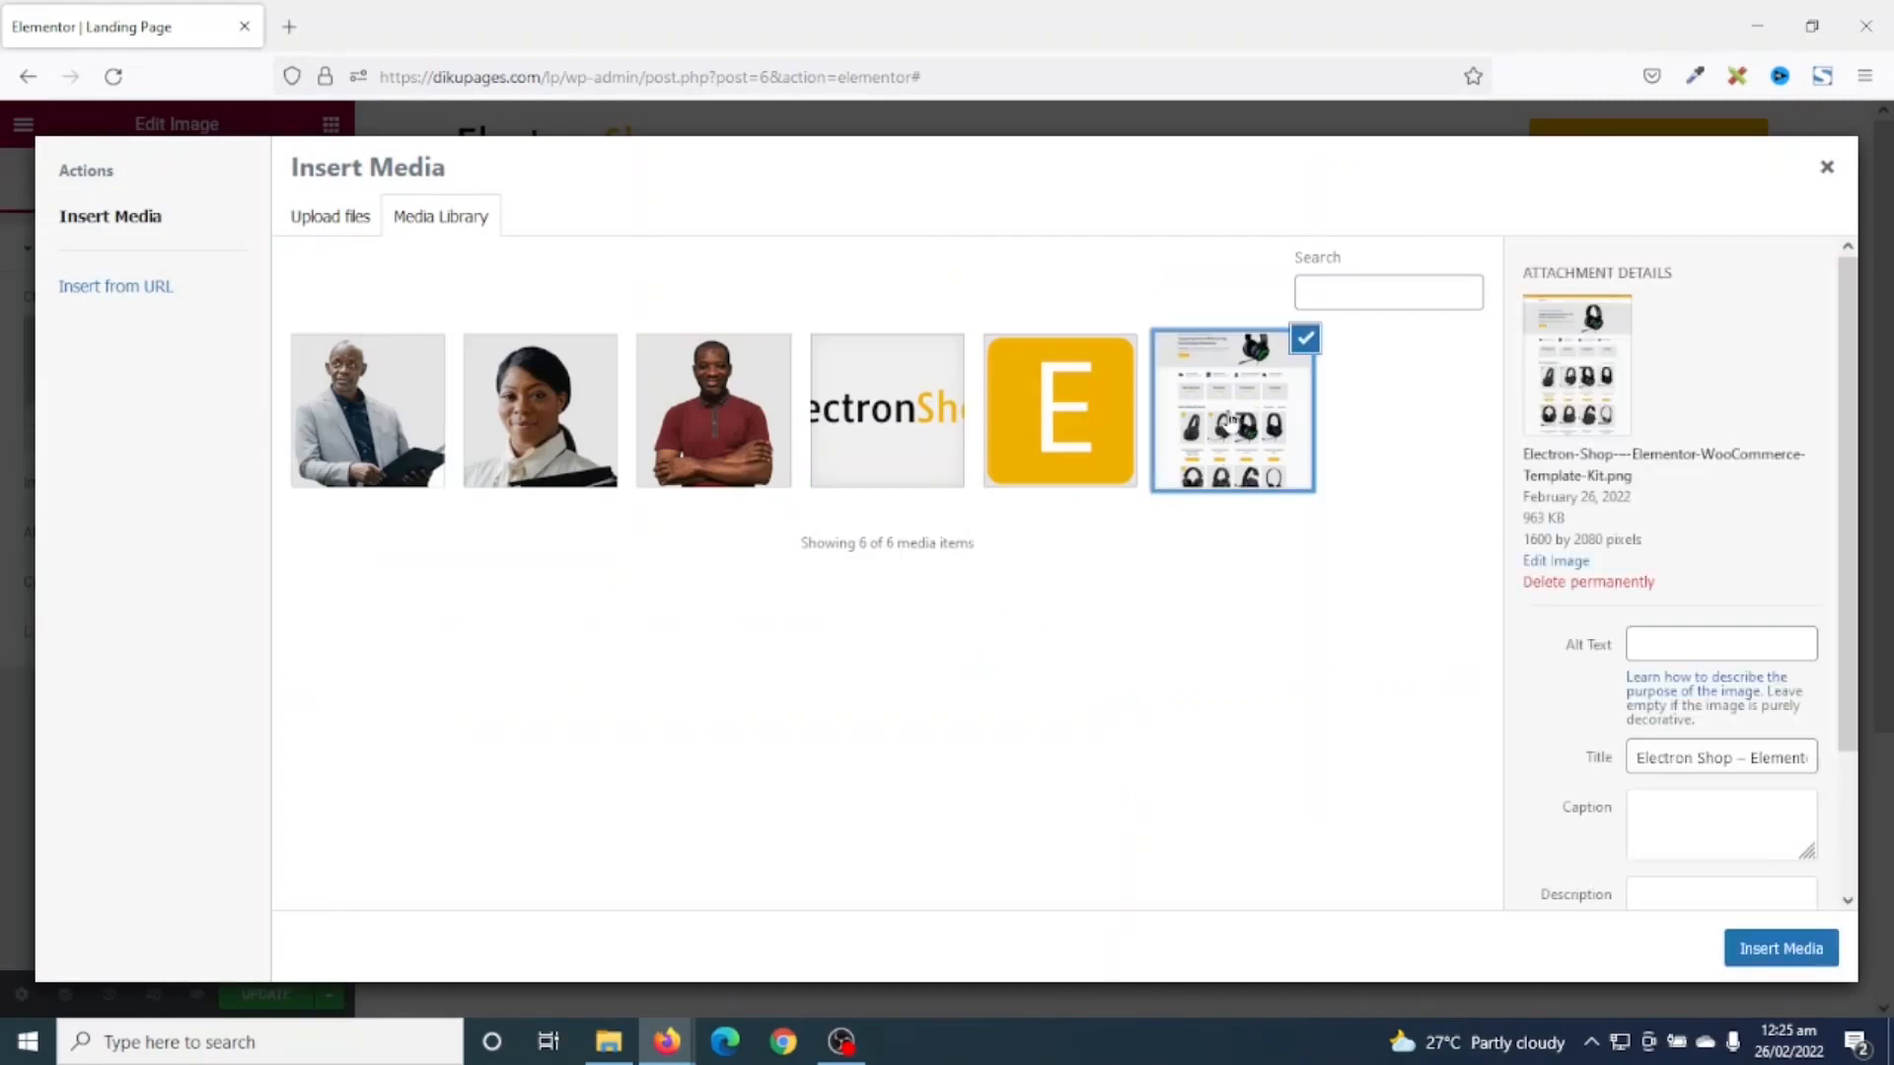
click(1777, 950)
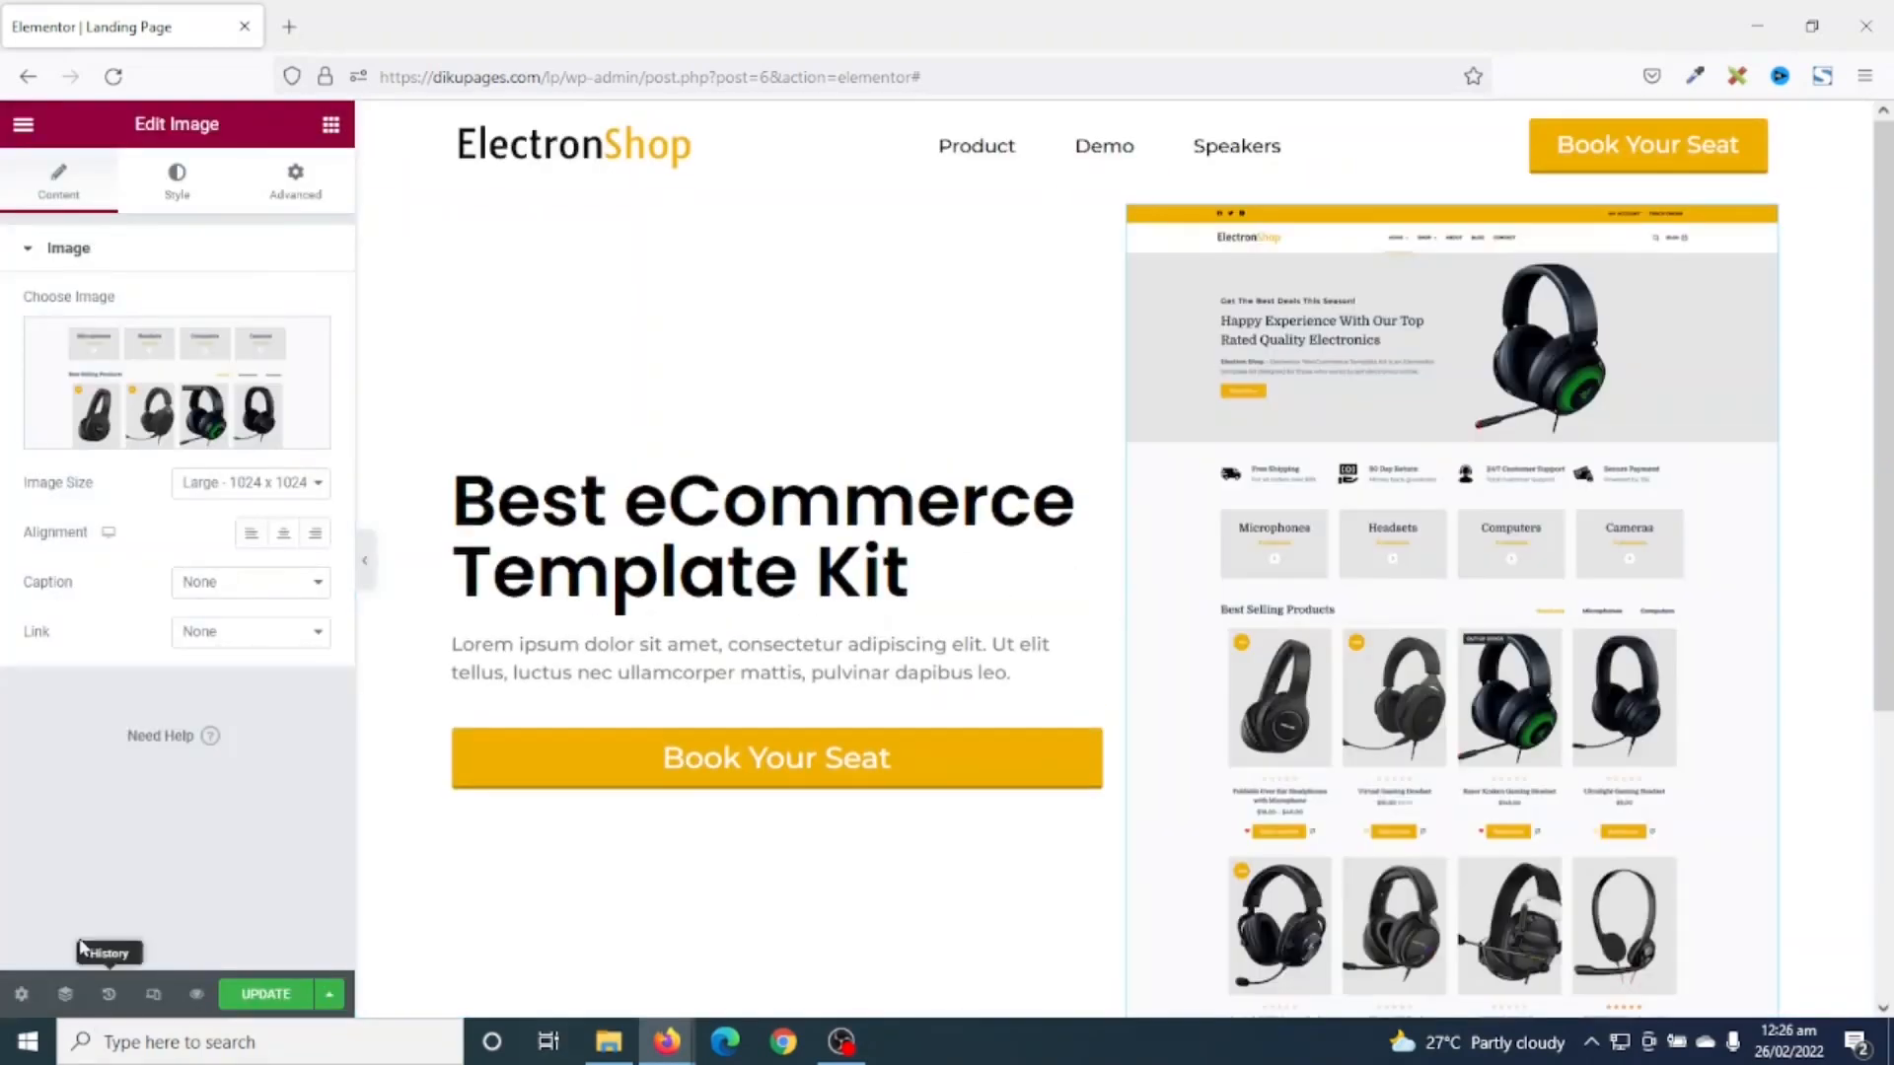
- Set the hero image's width to 63% and give it a box shadow with the default settings
scroll(1578, 546, down, 4)
scroll(1579, 545, up, 4)
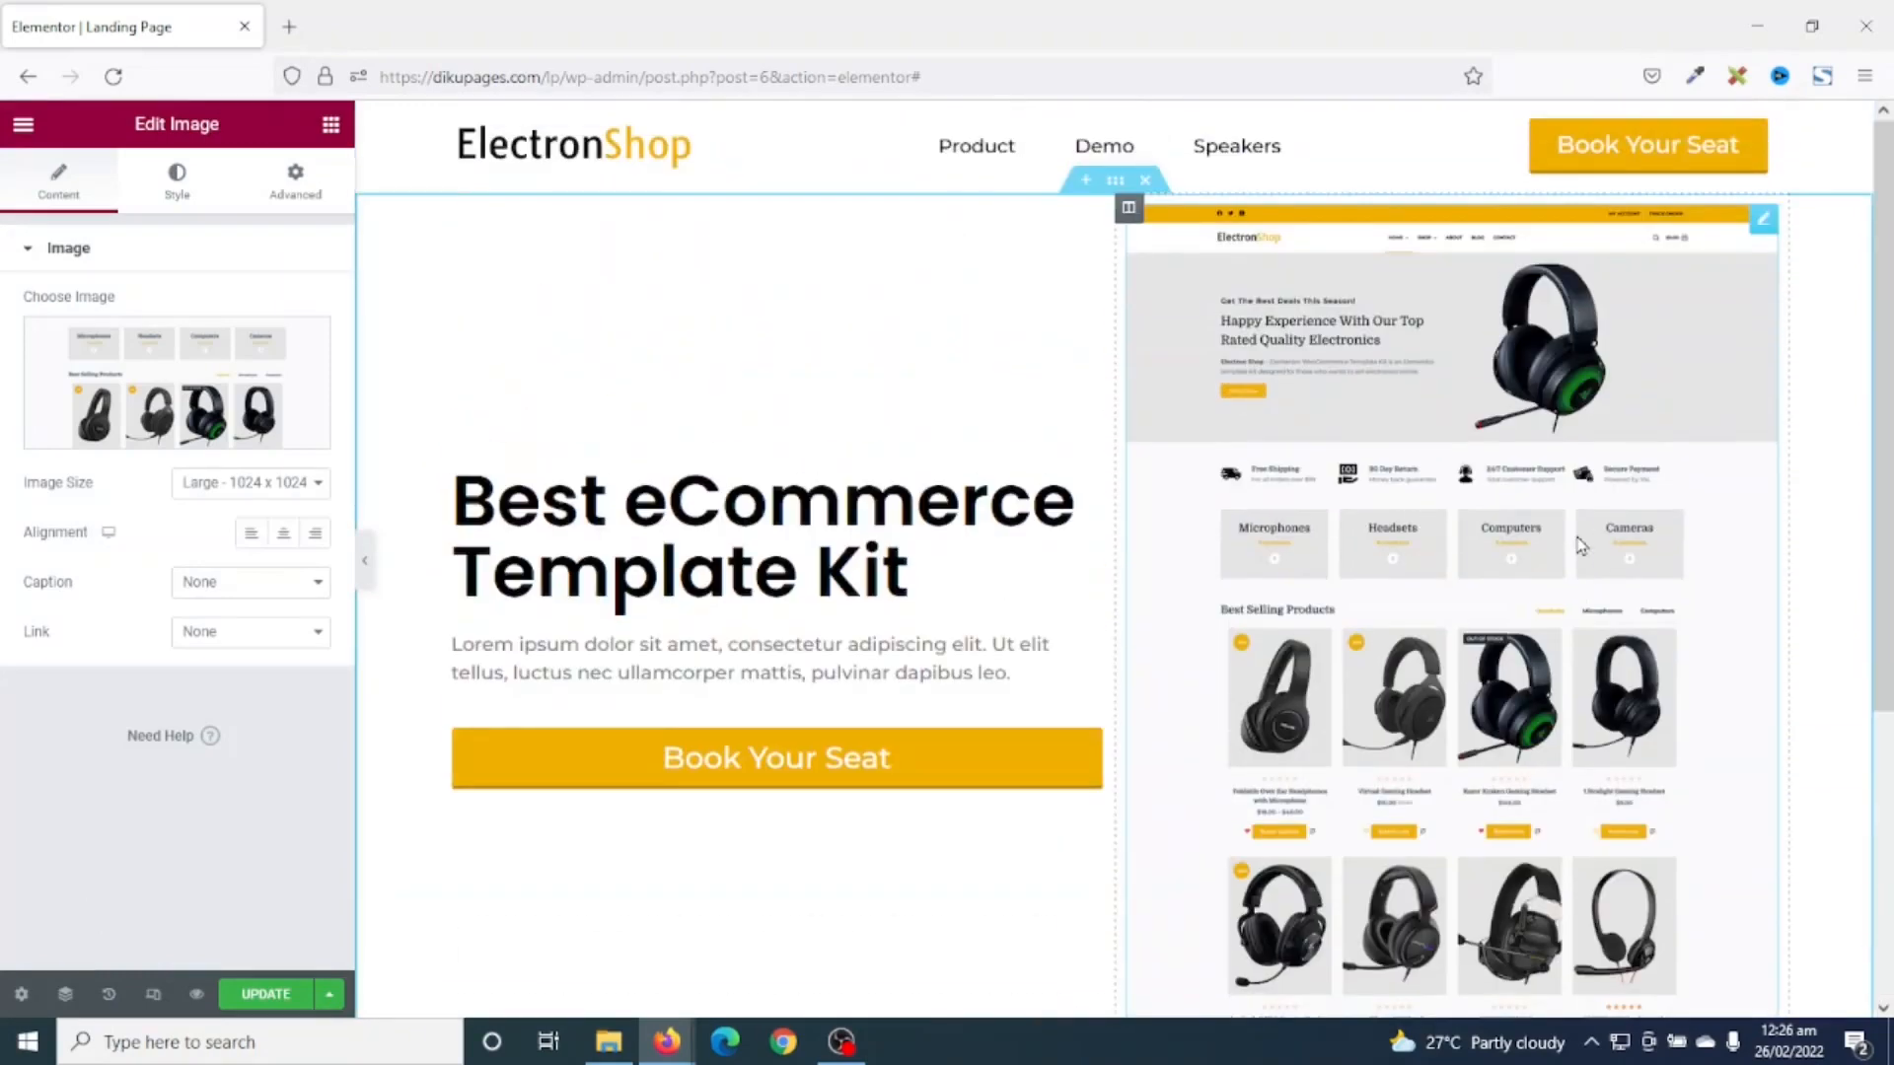
click(179, 197)
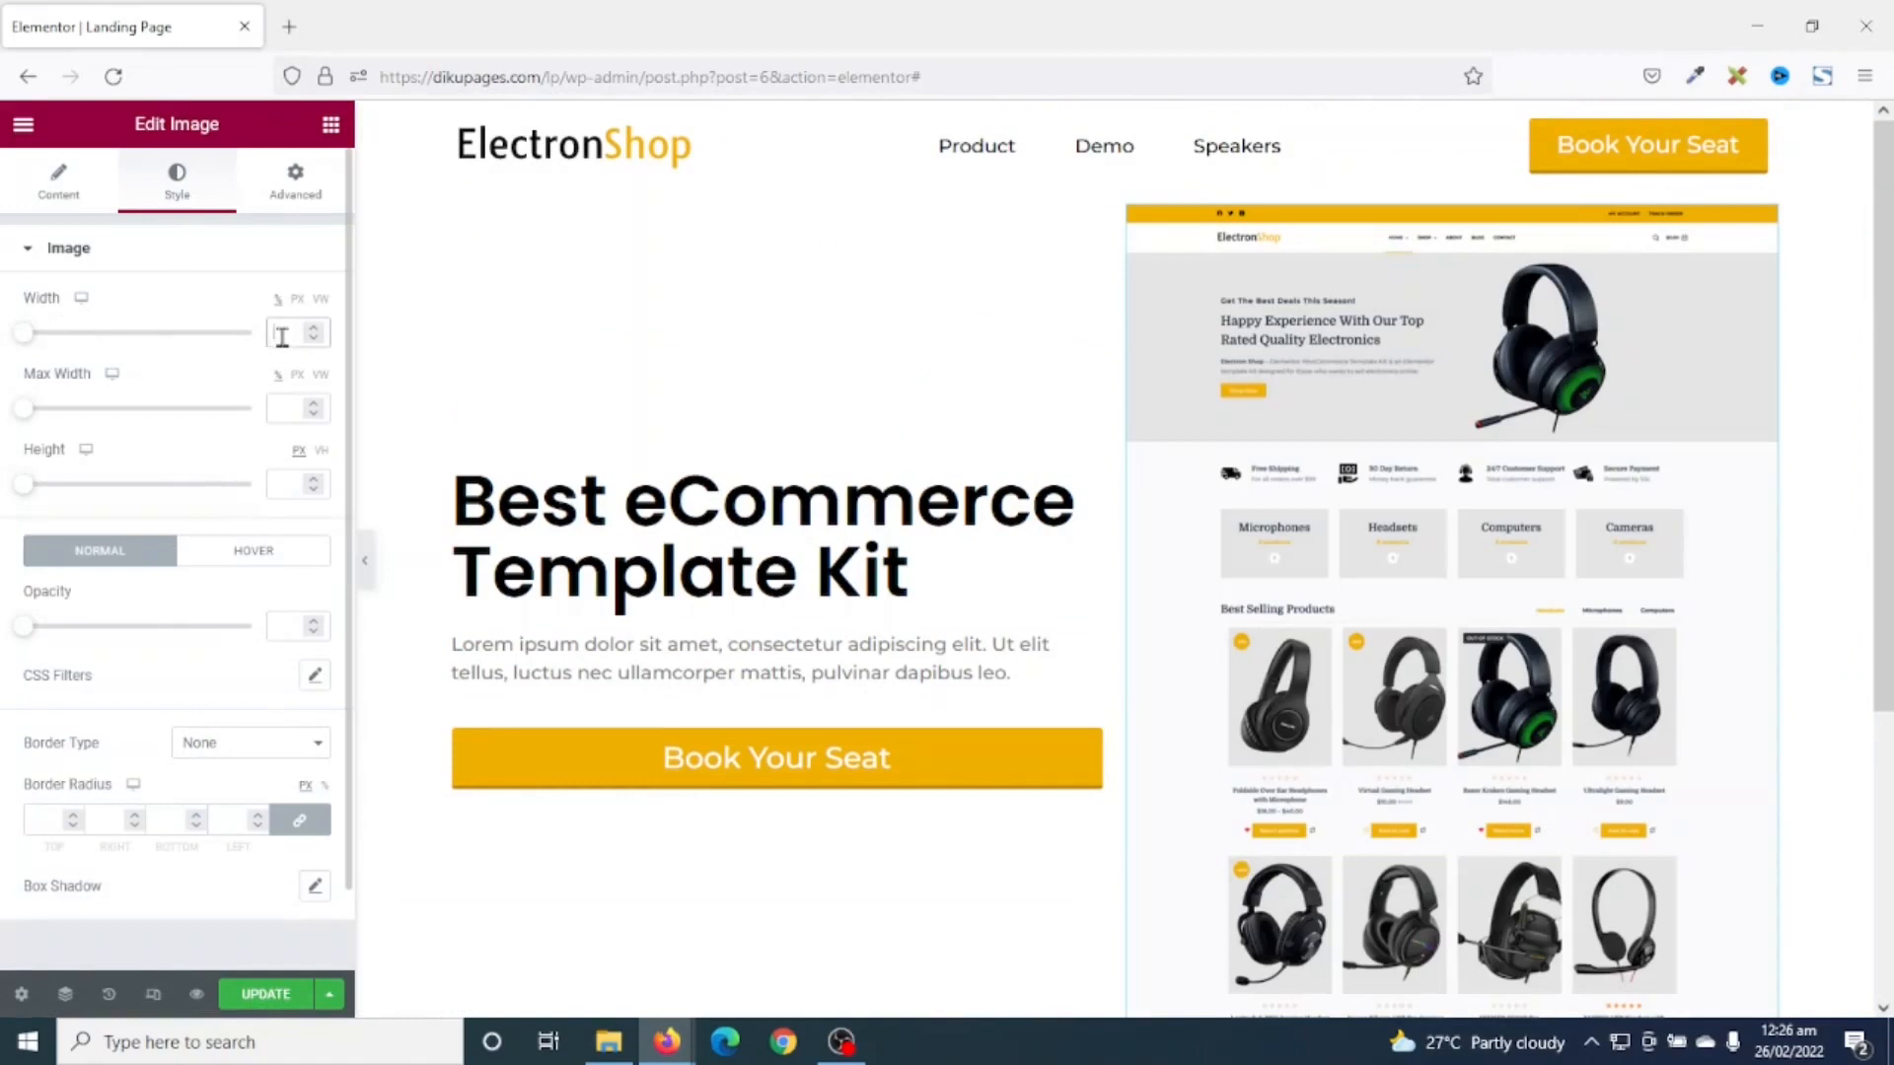
click(281, 333)
text(63)
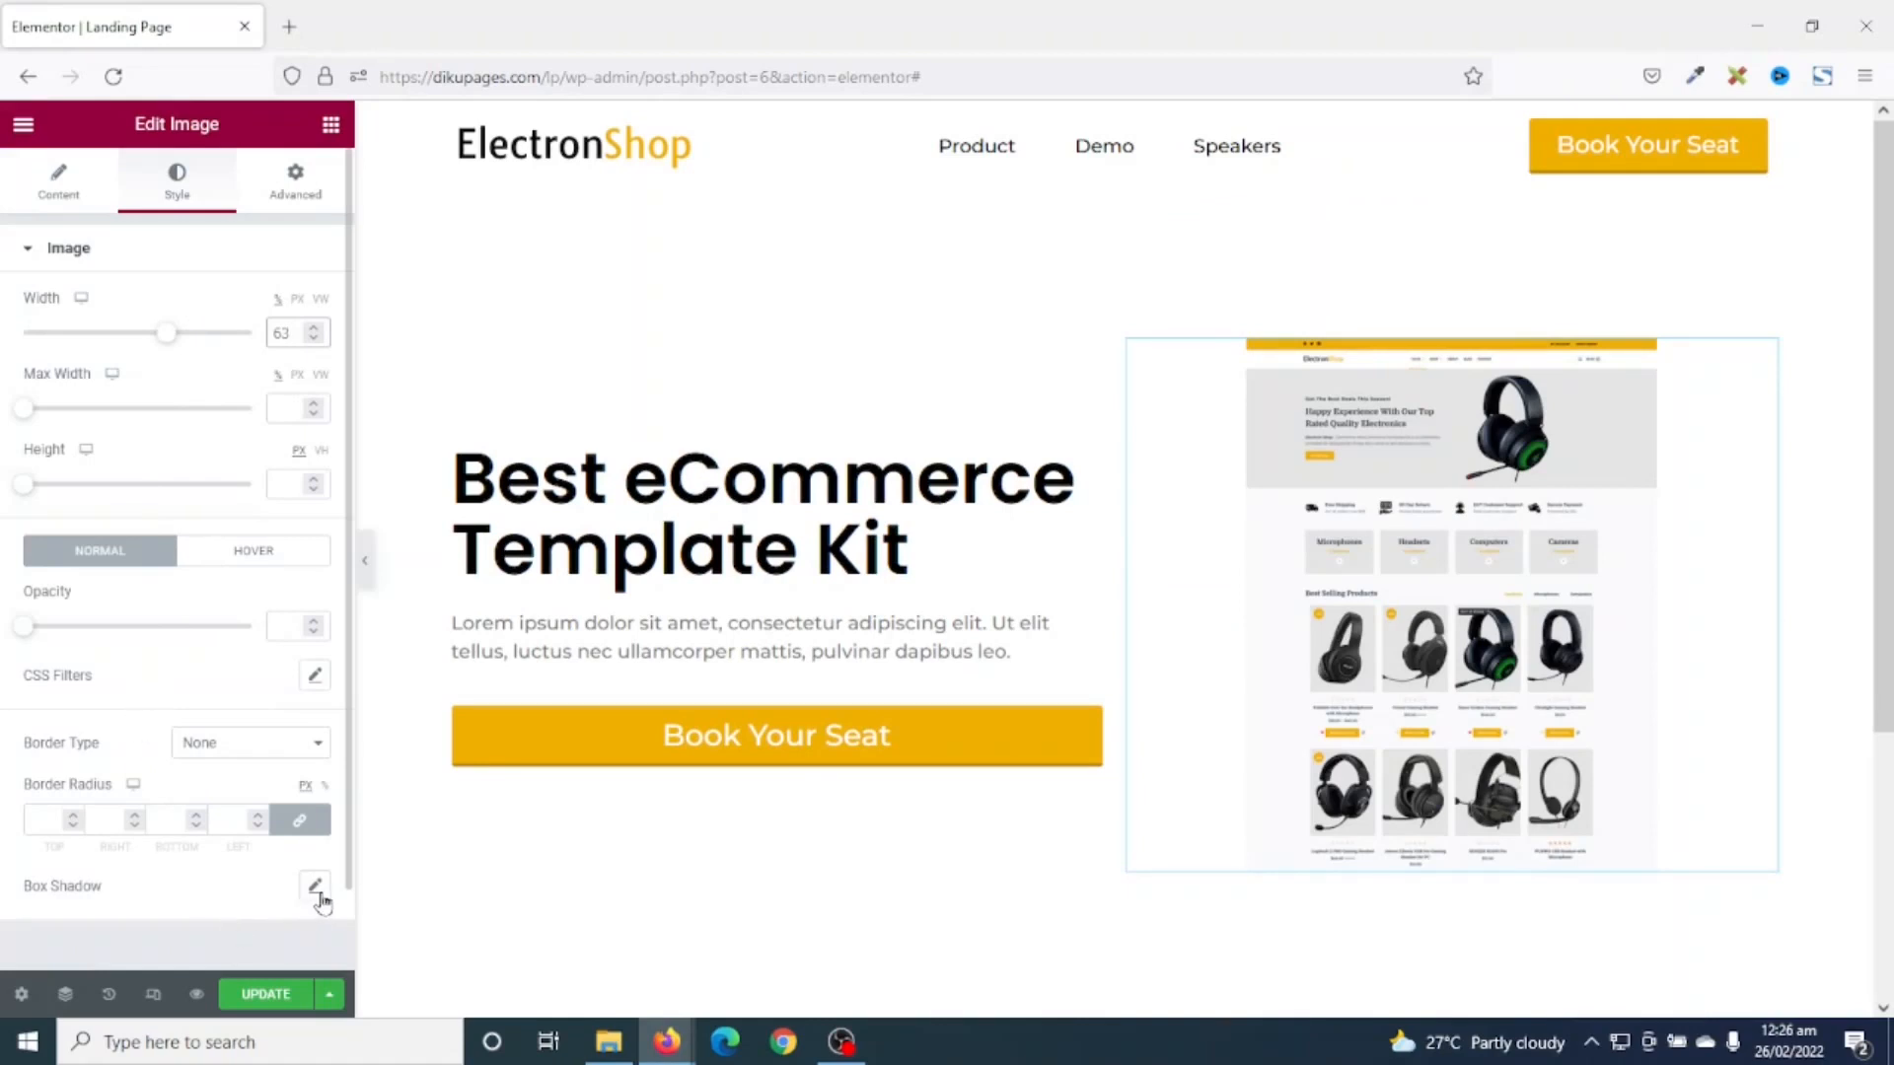
click(316, 887)
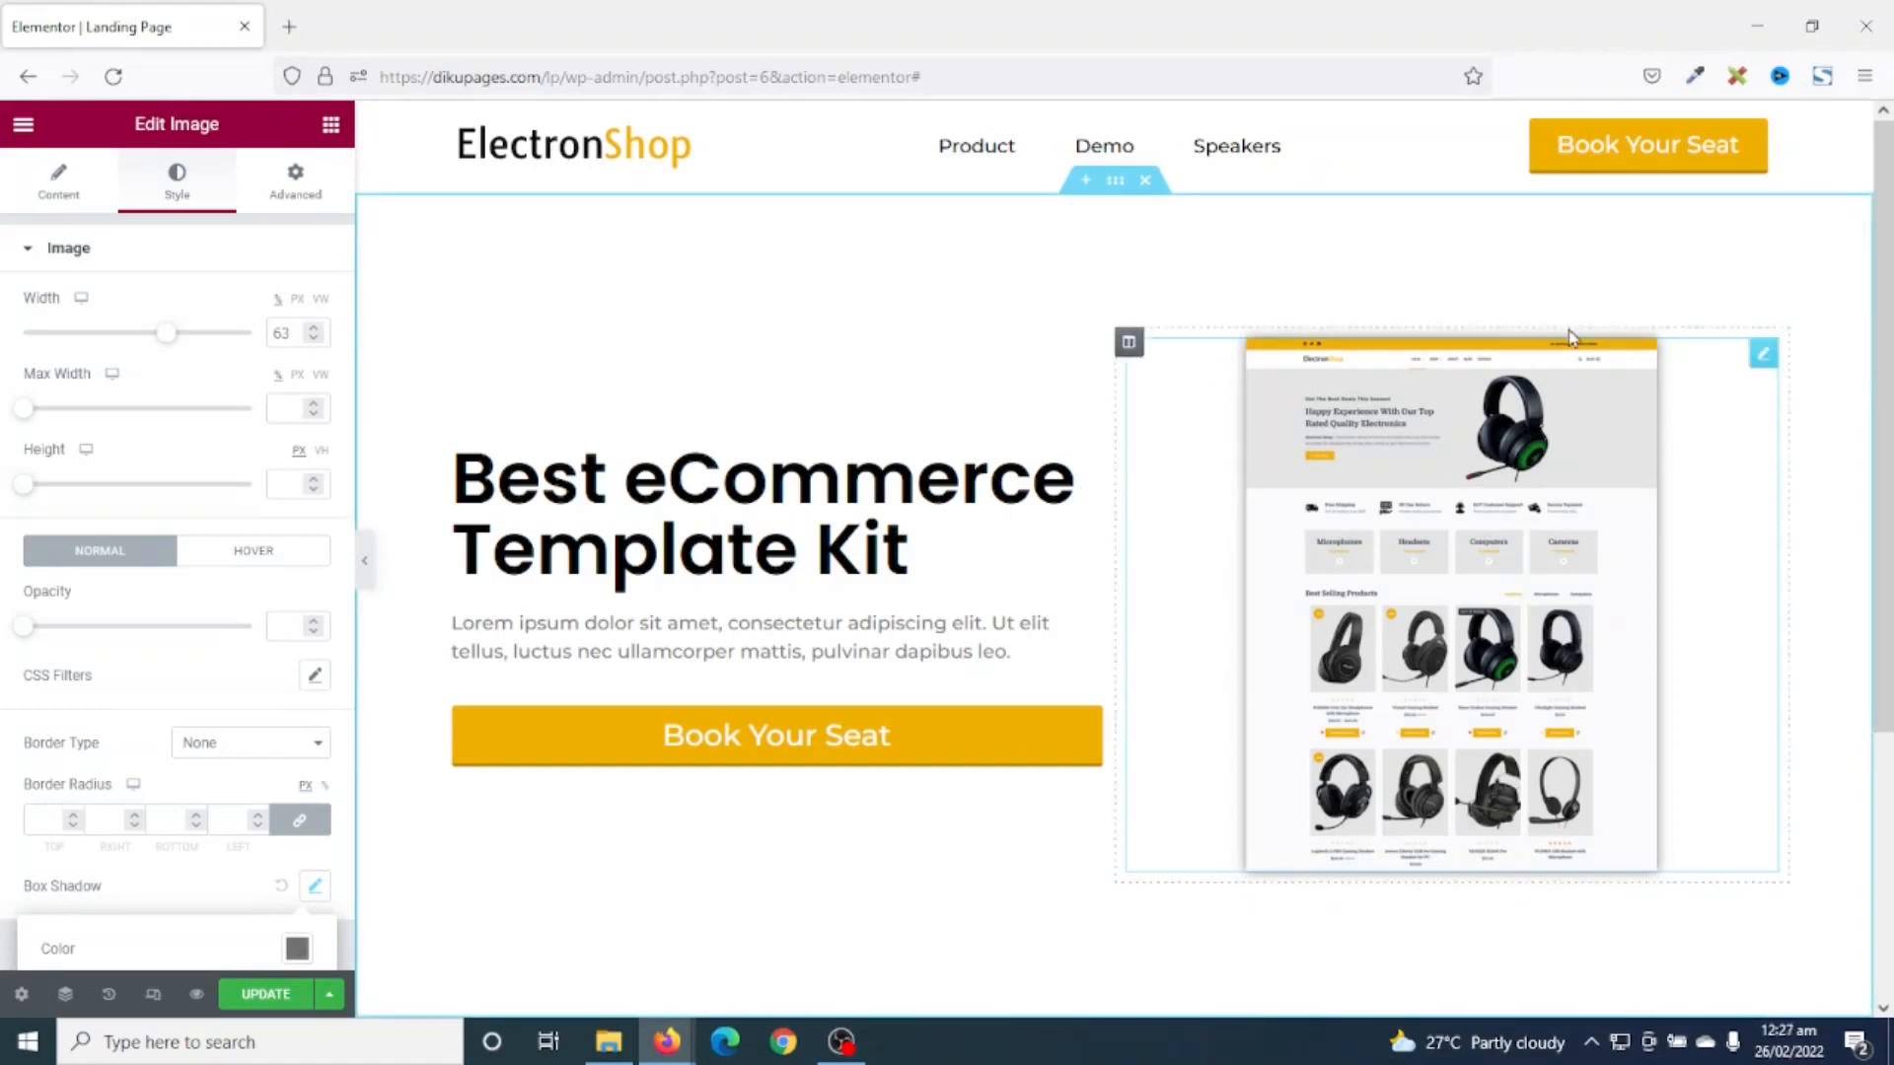
scroll(225, 691, down, 3)
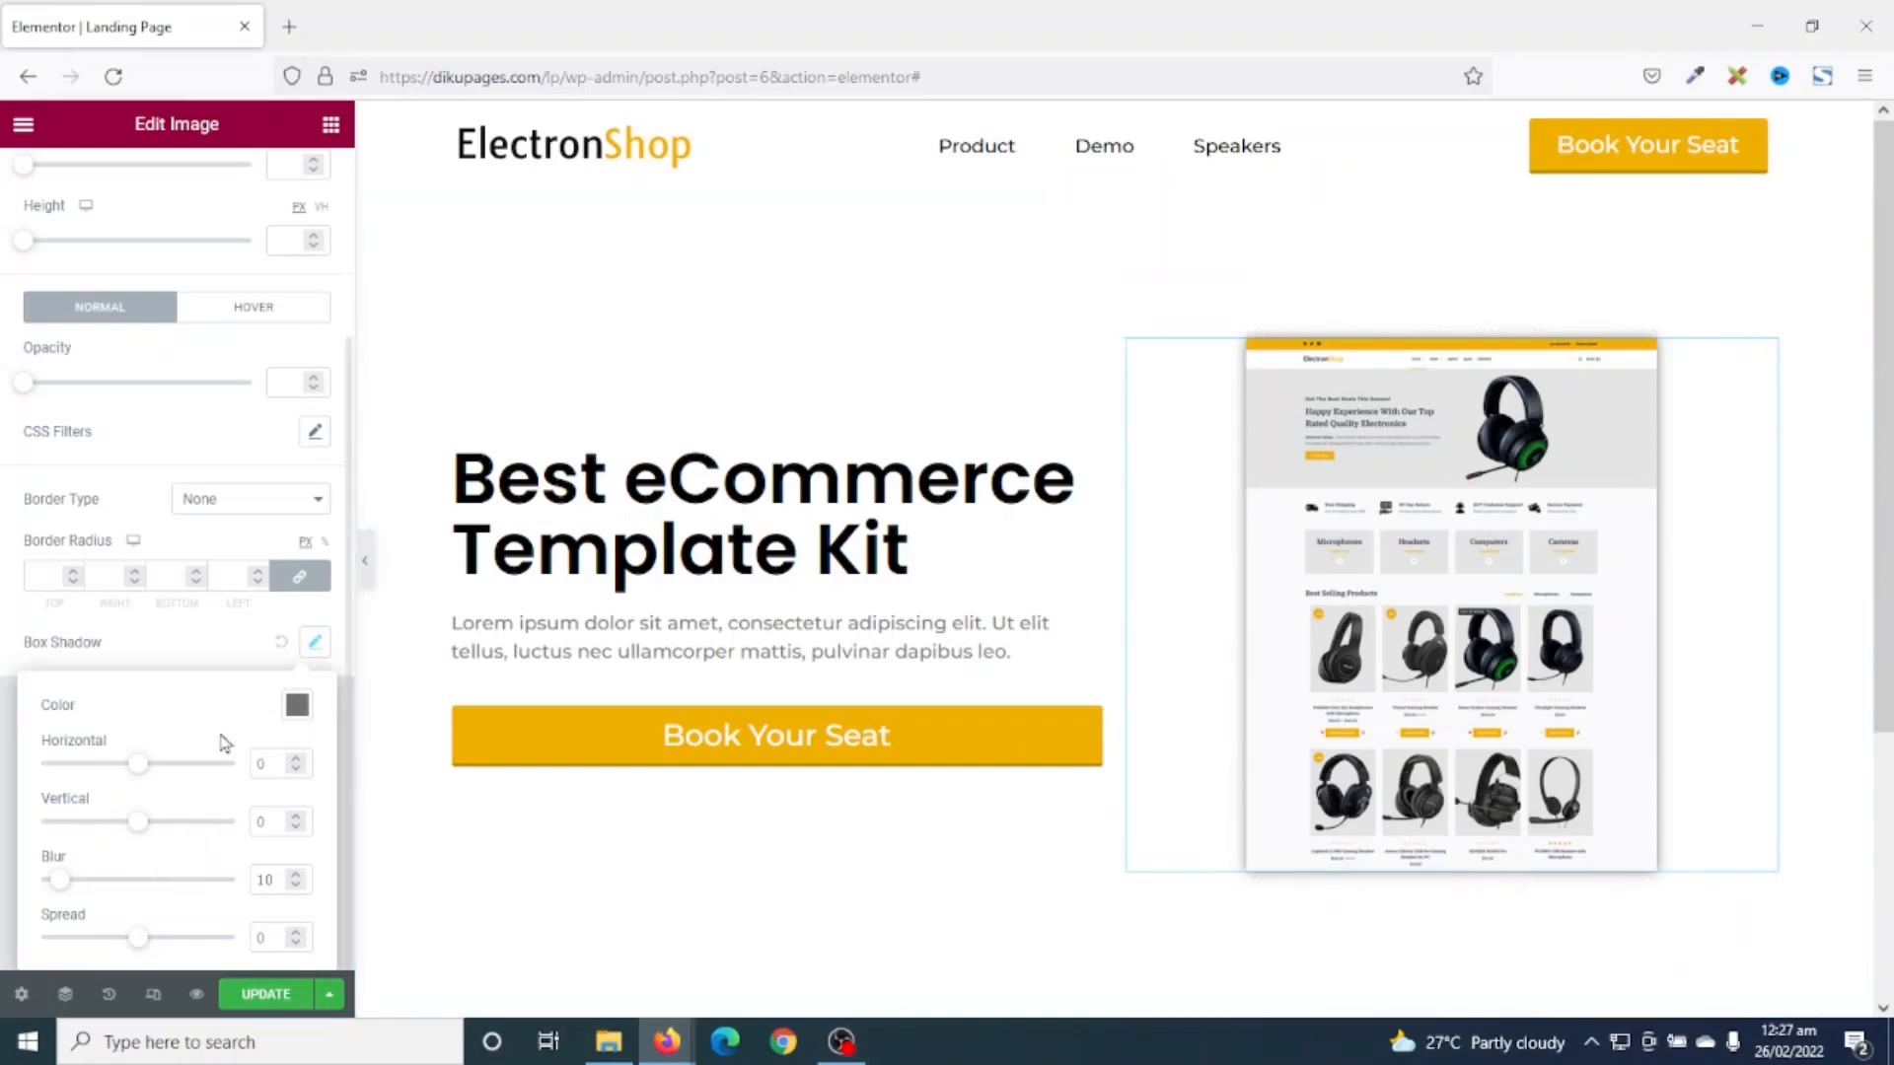
scroll(219, 740, up, 3)
- Skew the hero image with a Skew X of -10 and a Skew Y of 10
click(316, 183)
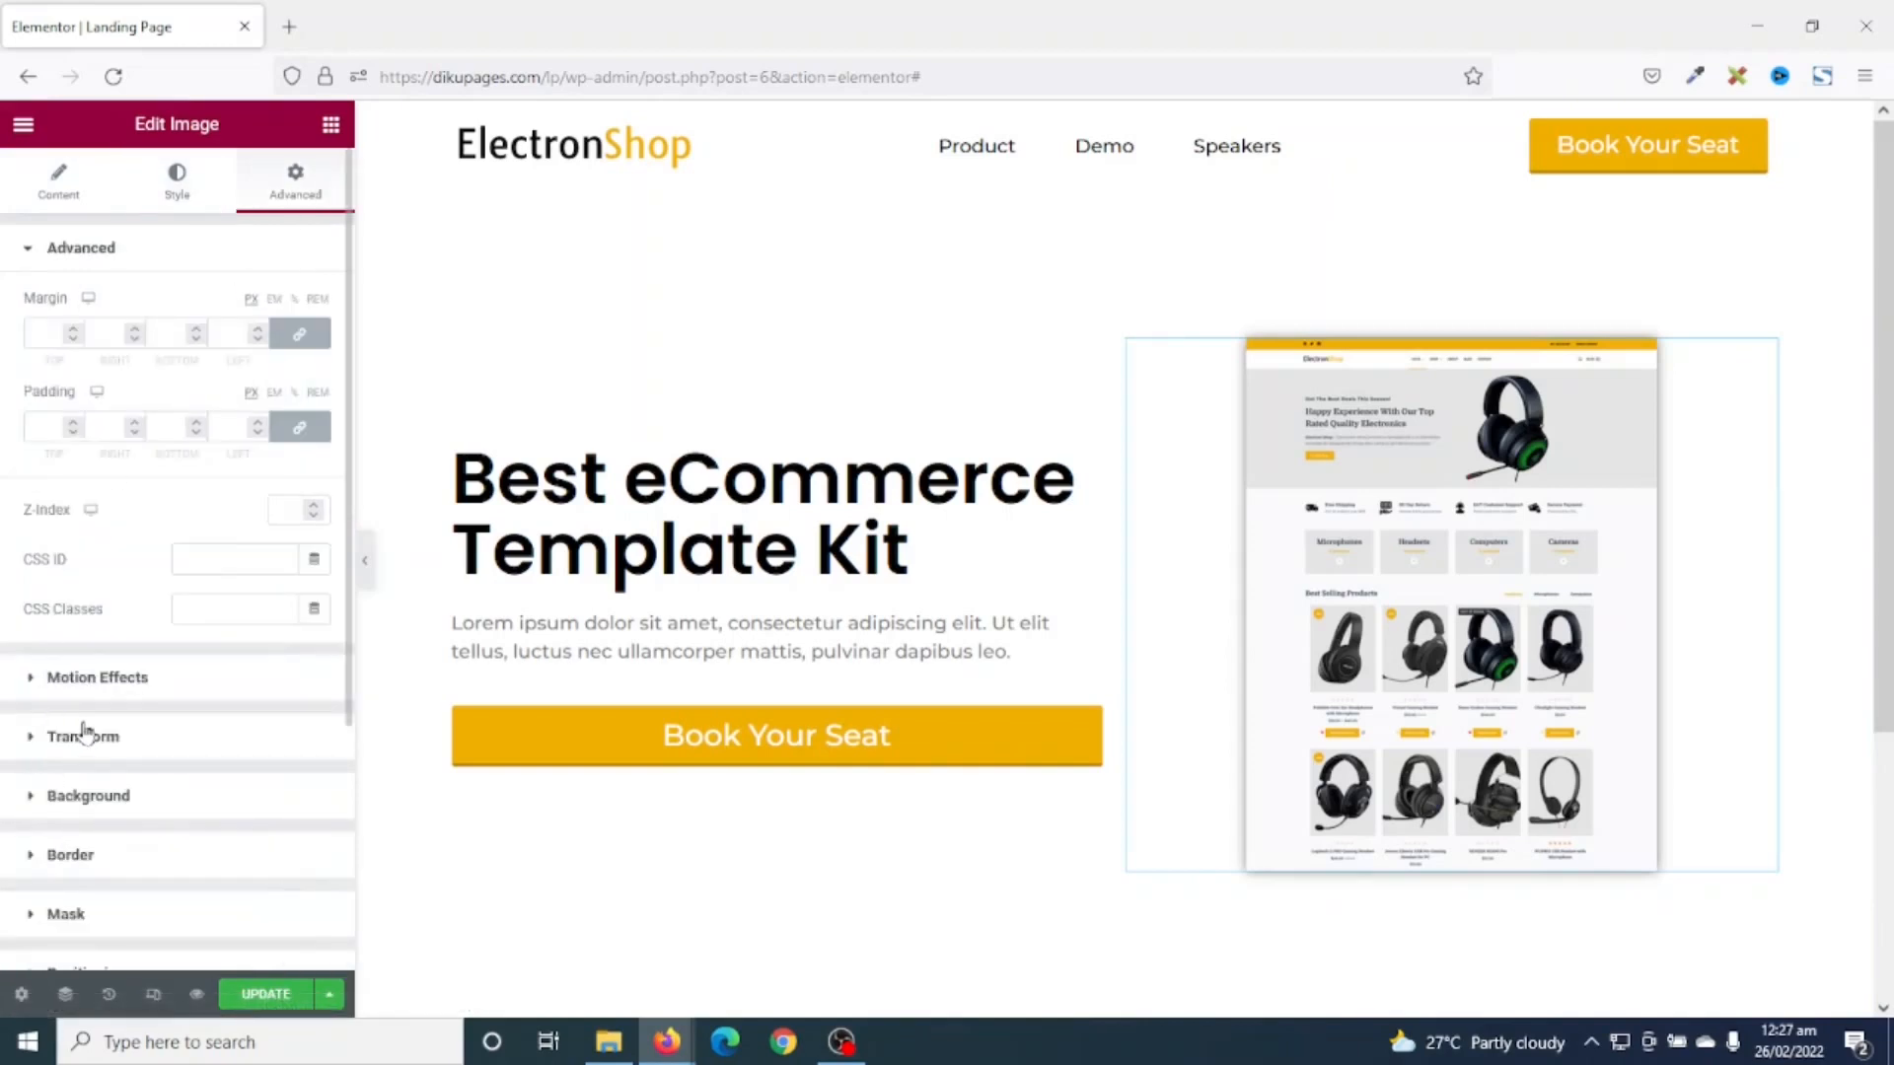
click(81, 735)
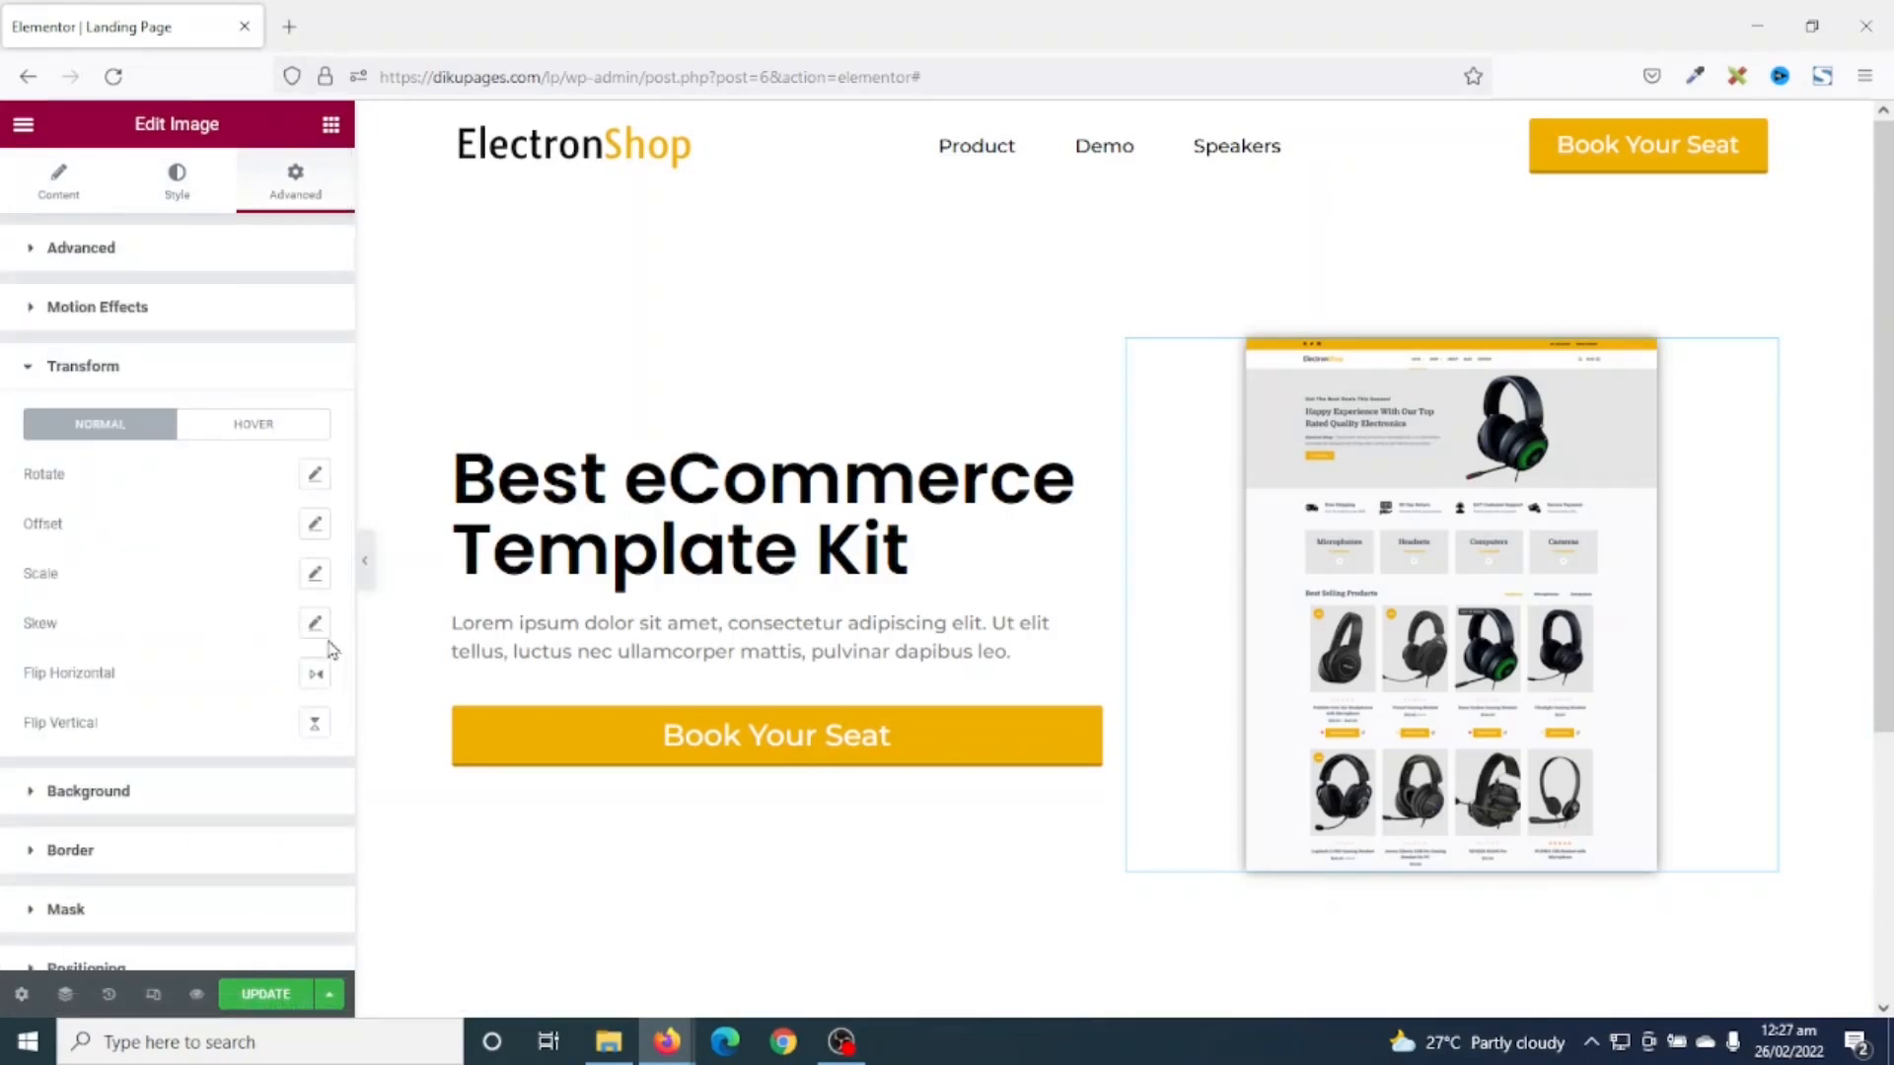
click(316, 624)
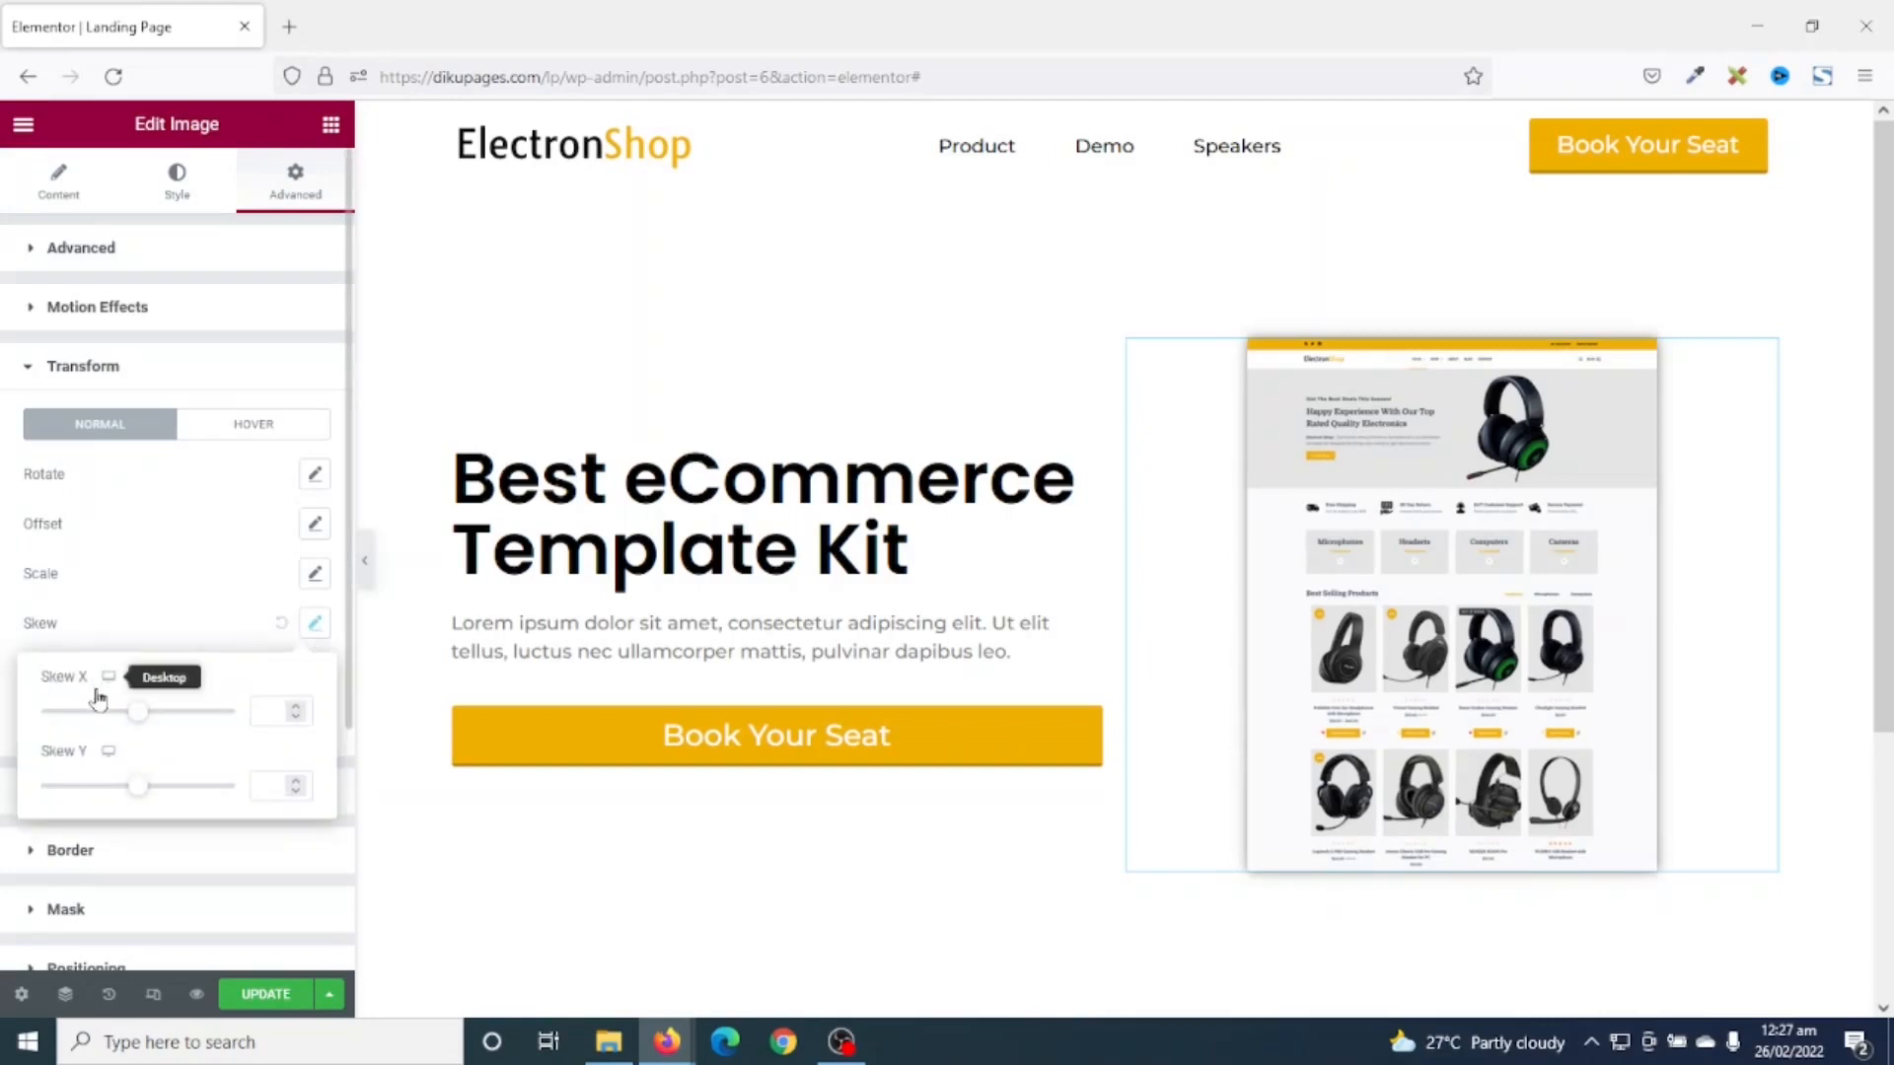
click(265, 708)
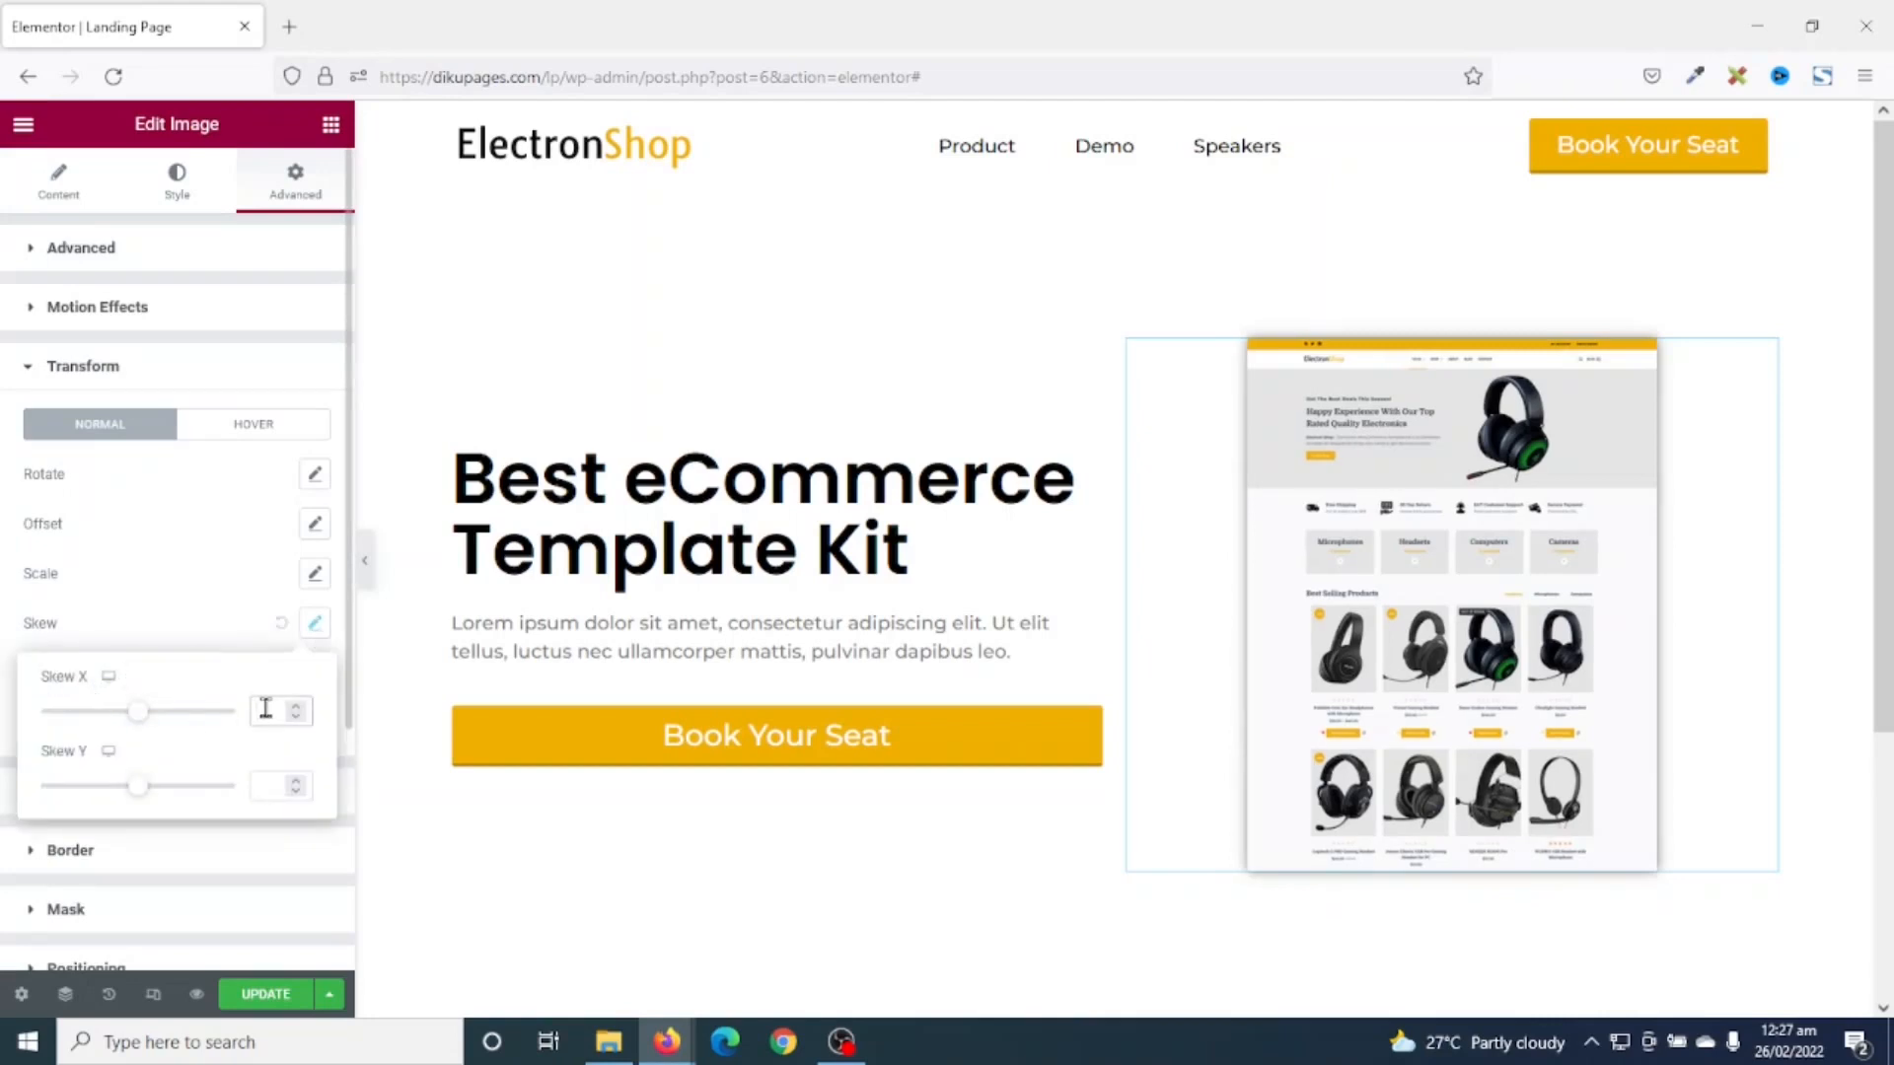
text(-10)
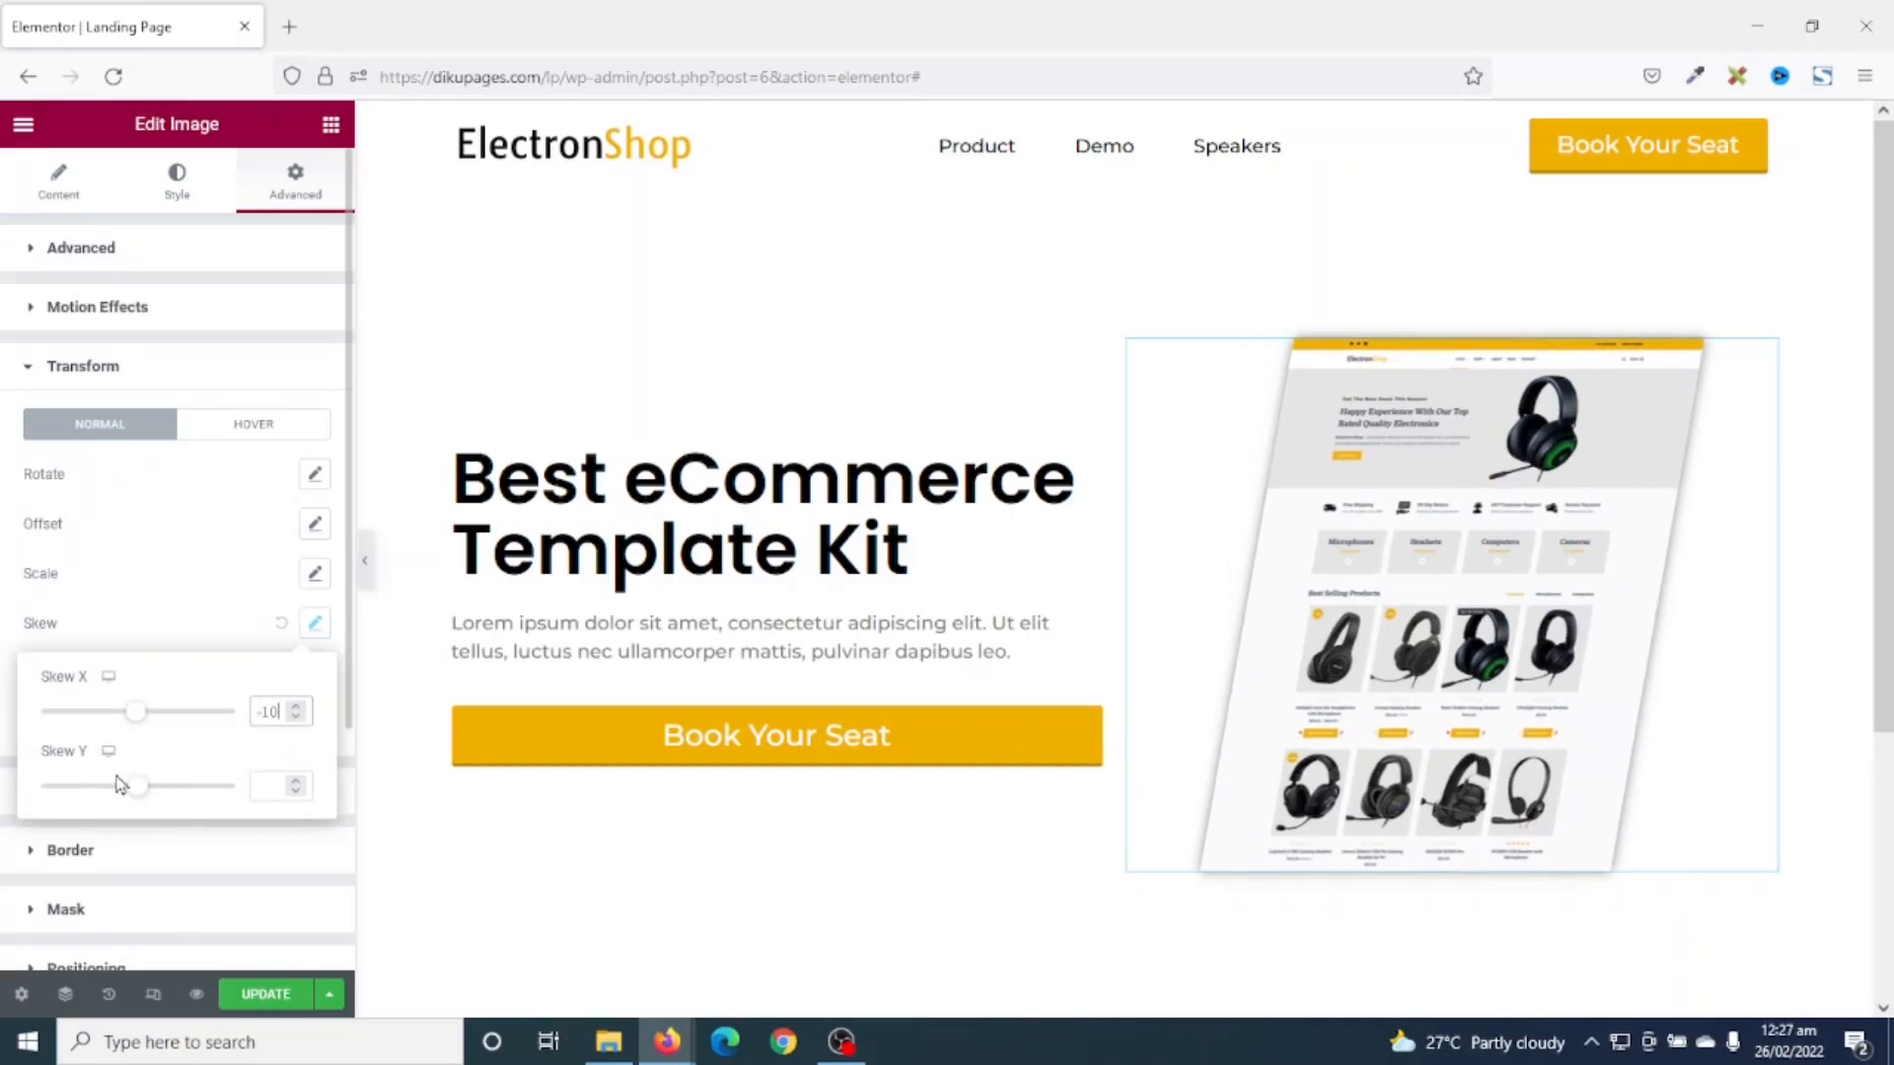
click(273, 783)
text(10)
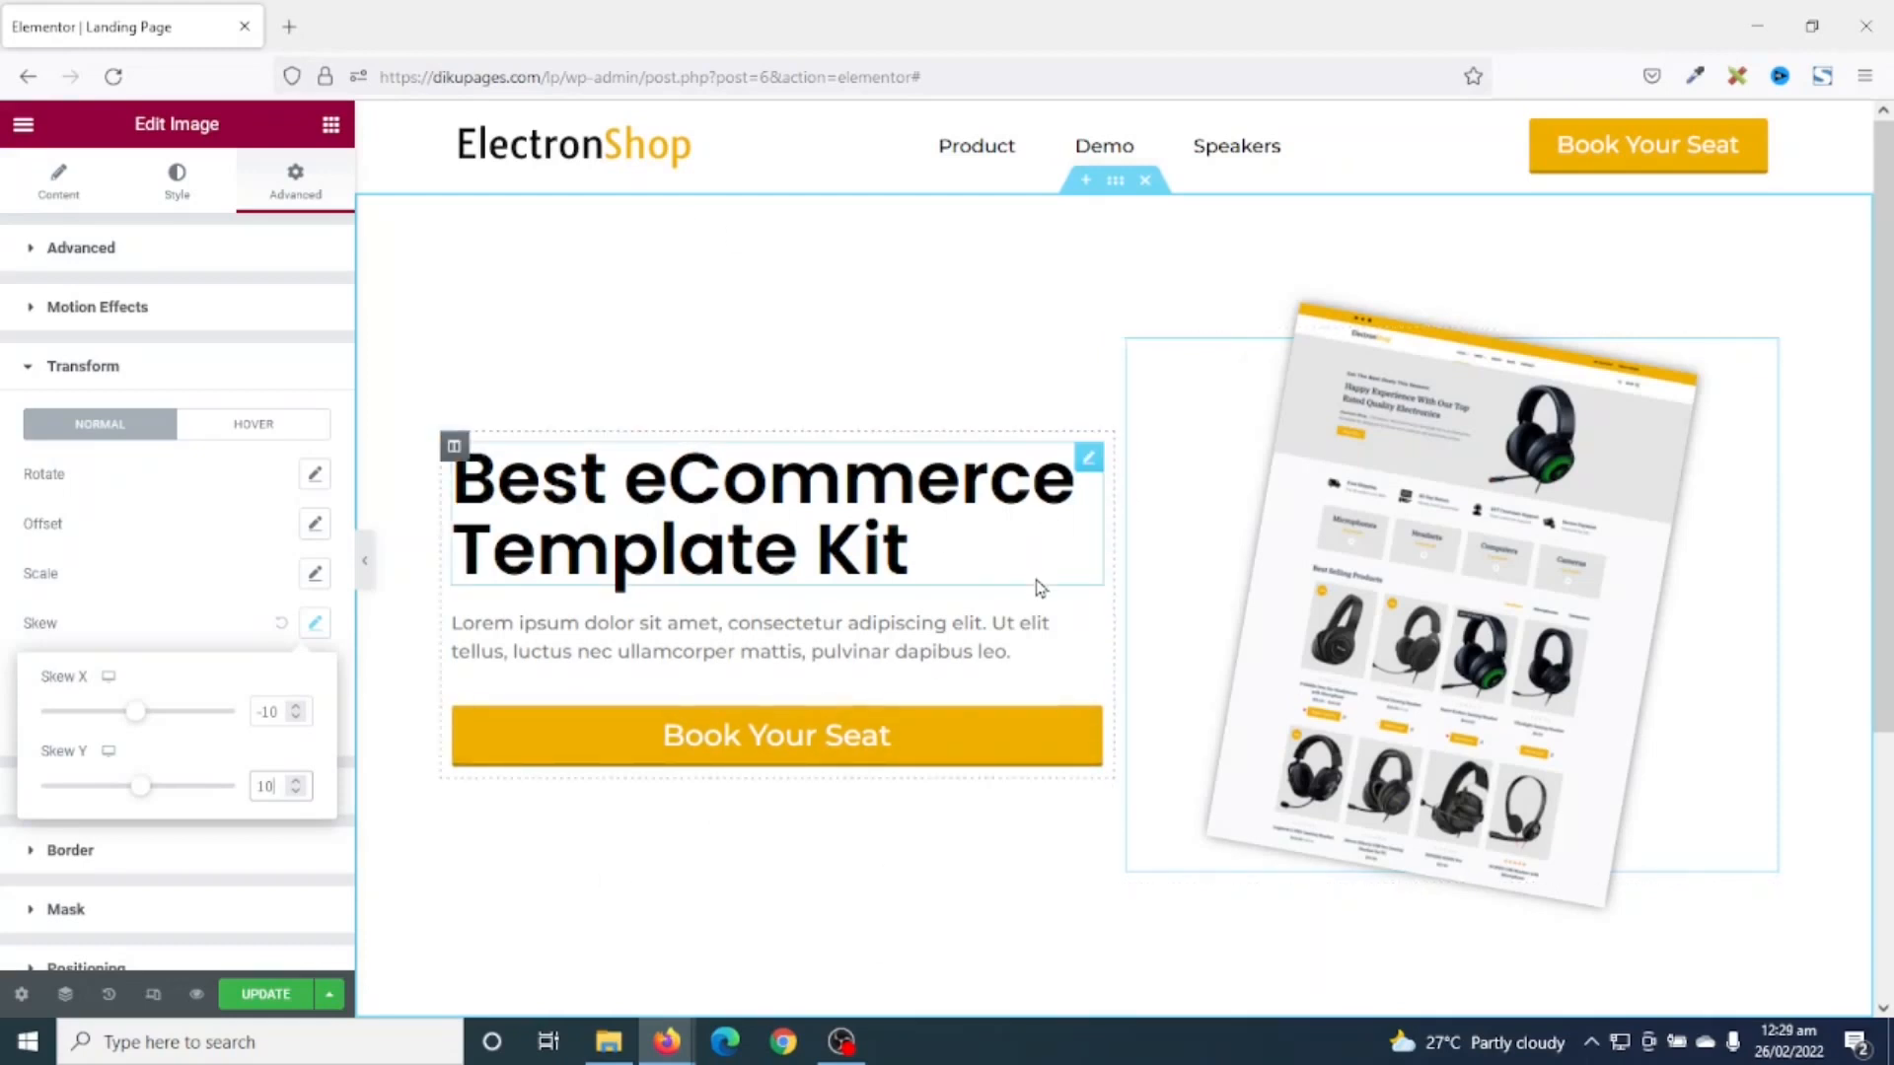
- Give the hero section a classic background with the color #E4E4E4
click(1116, 182)
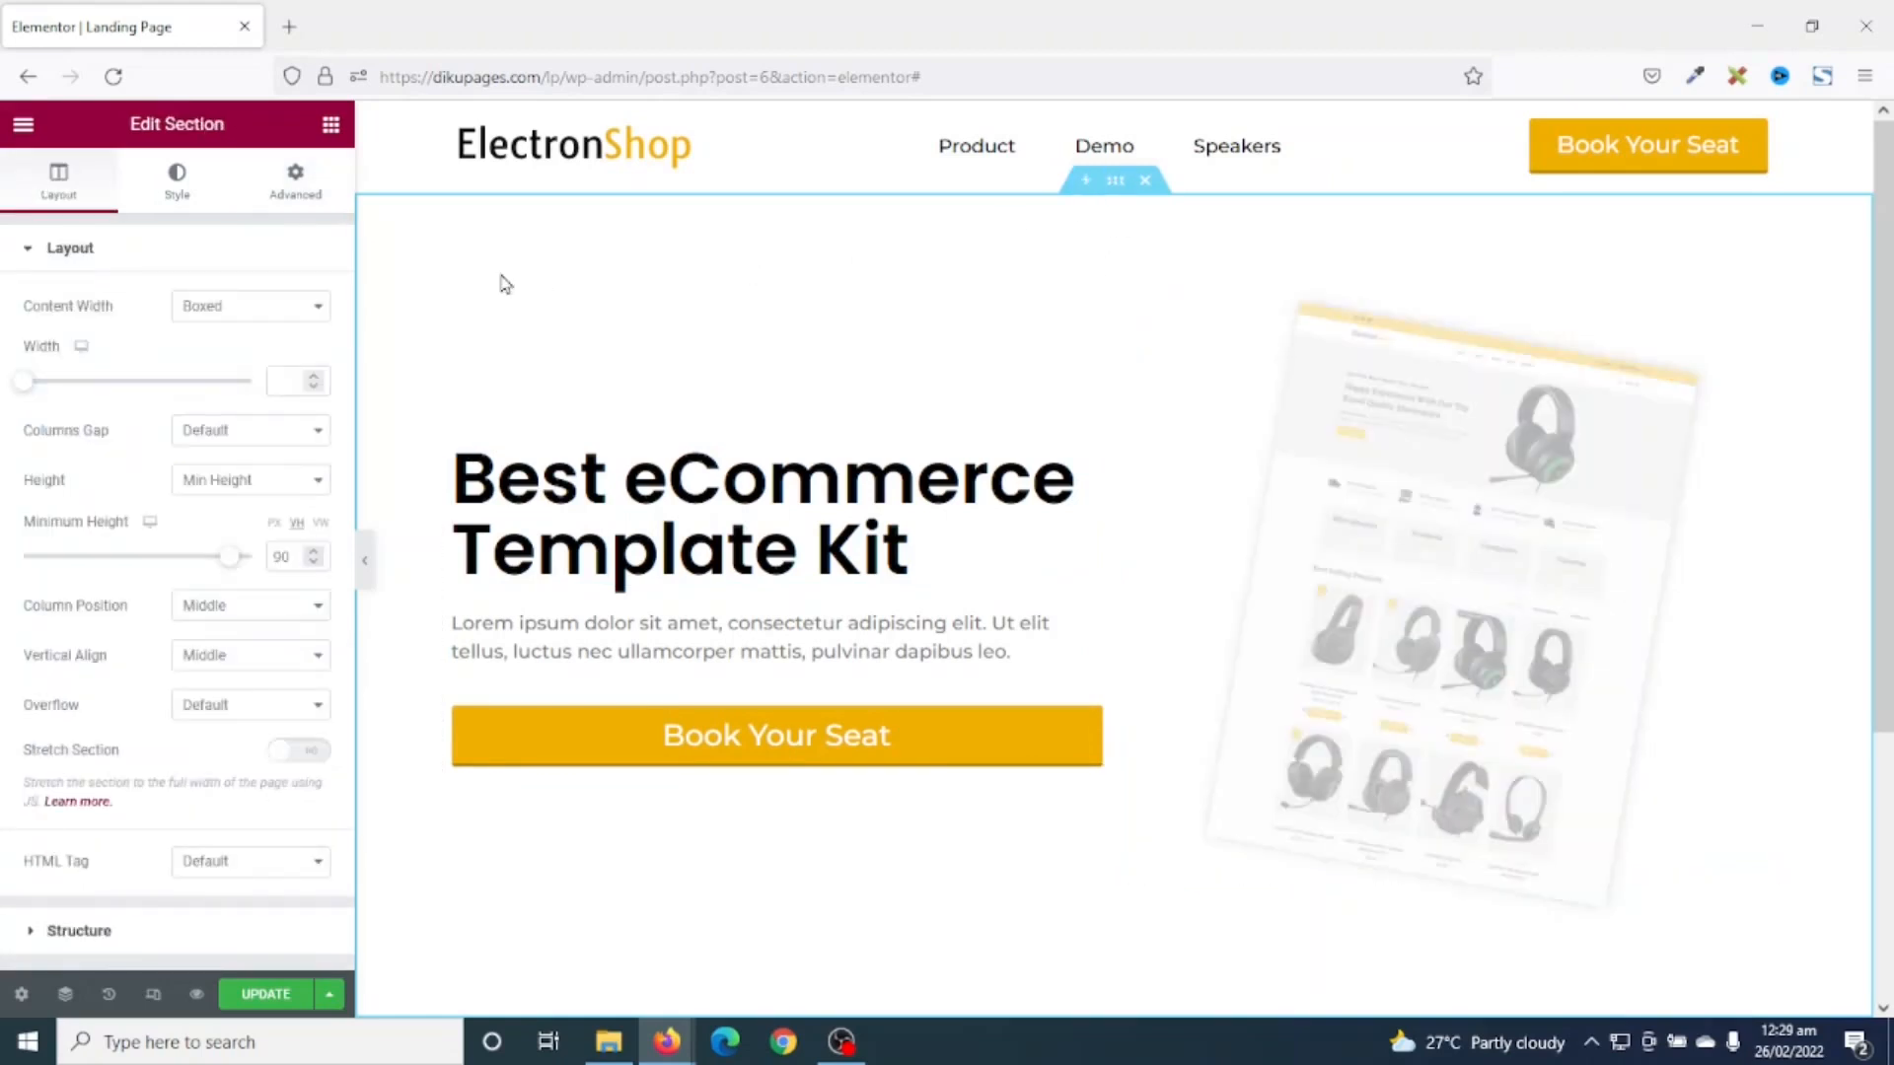
click(177, 186)
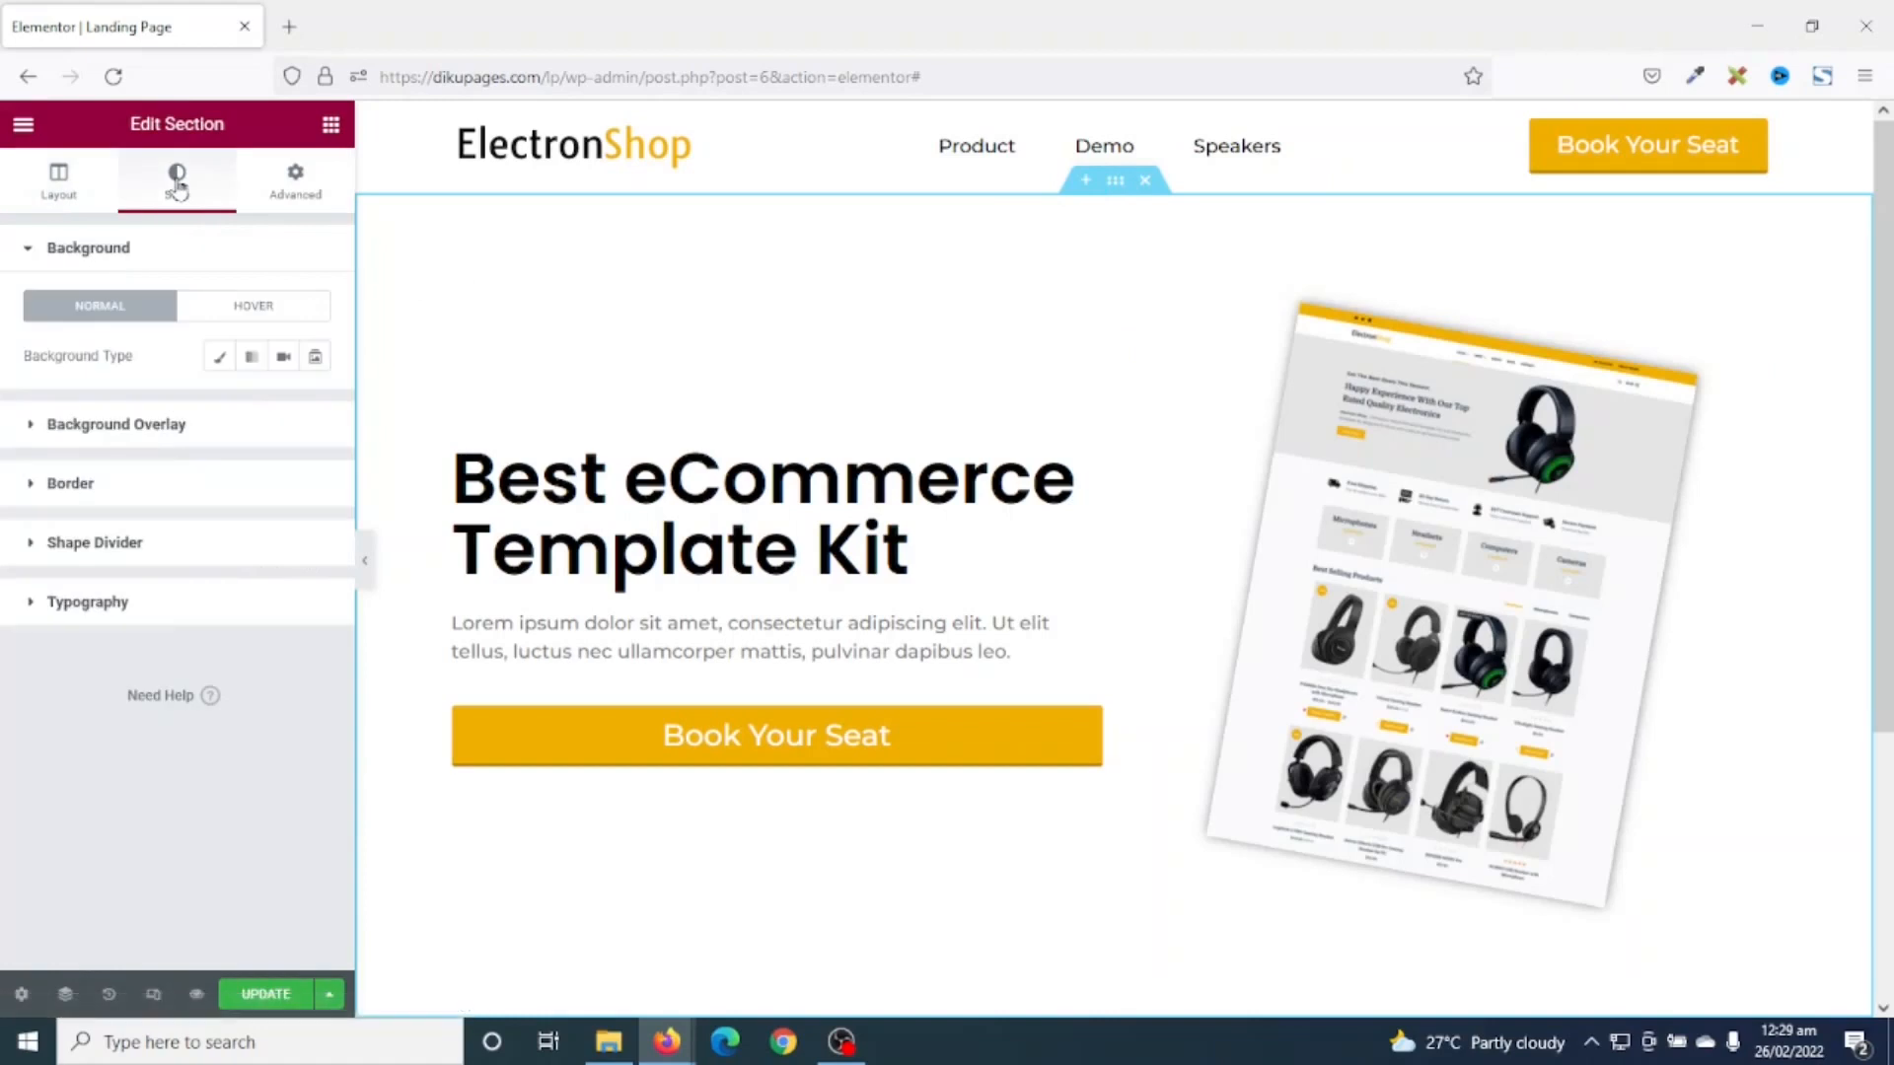
click(219, 358)
click(308, 414)
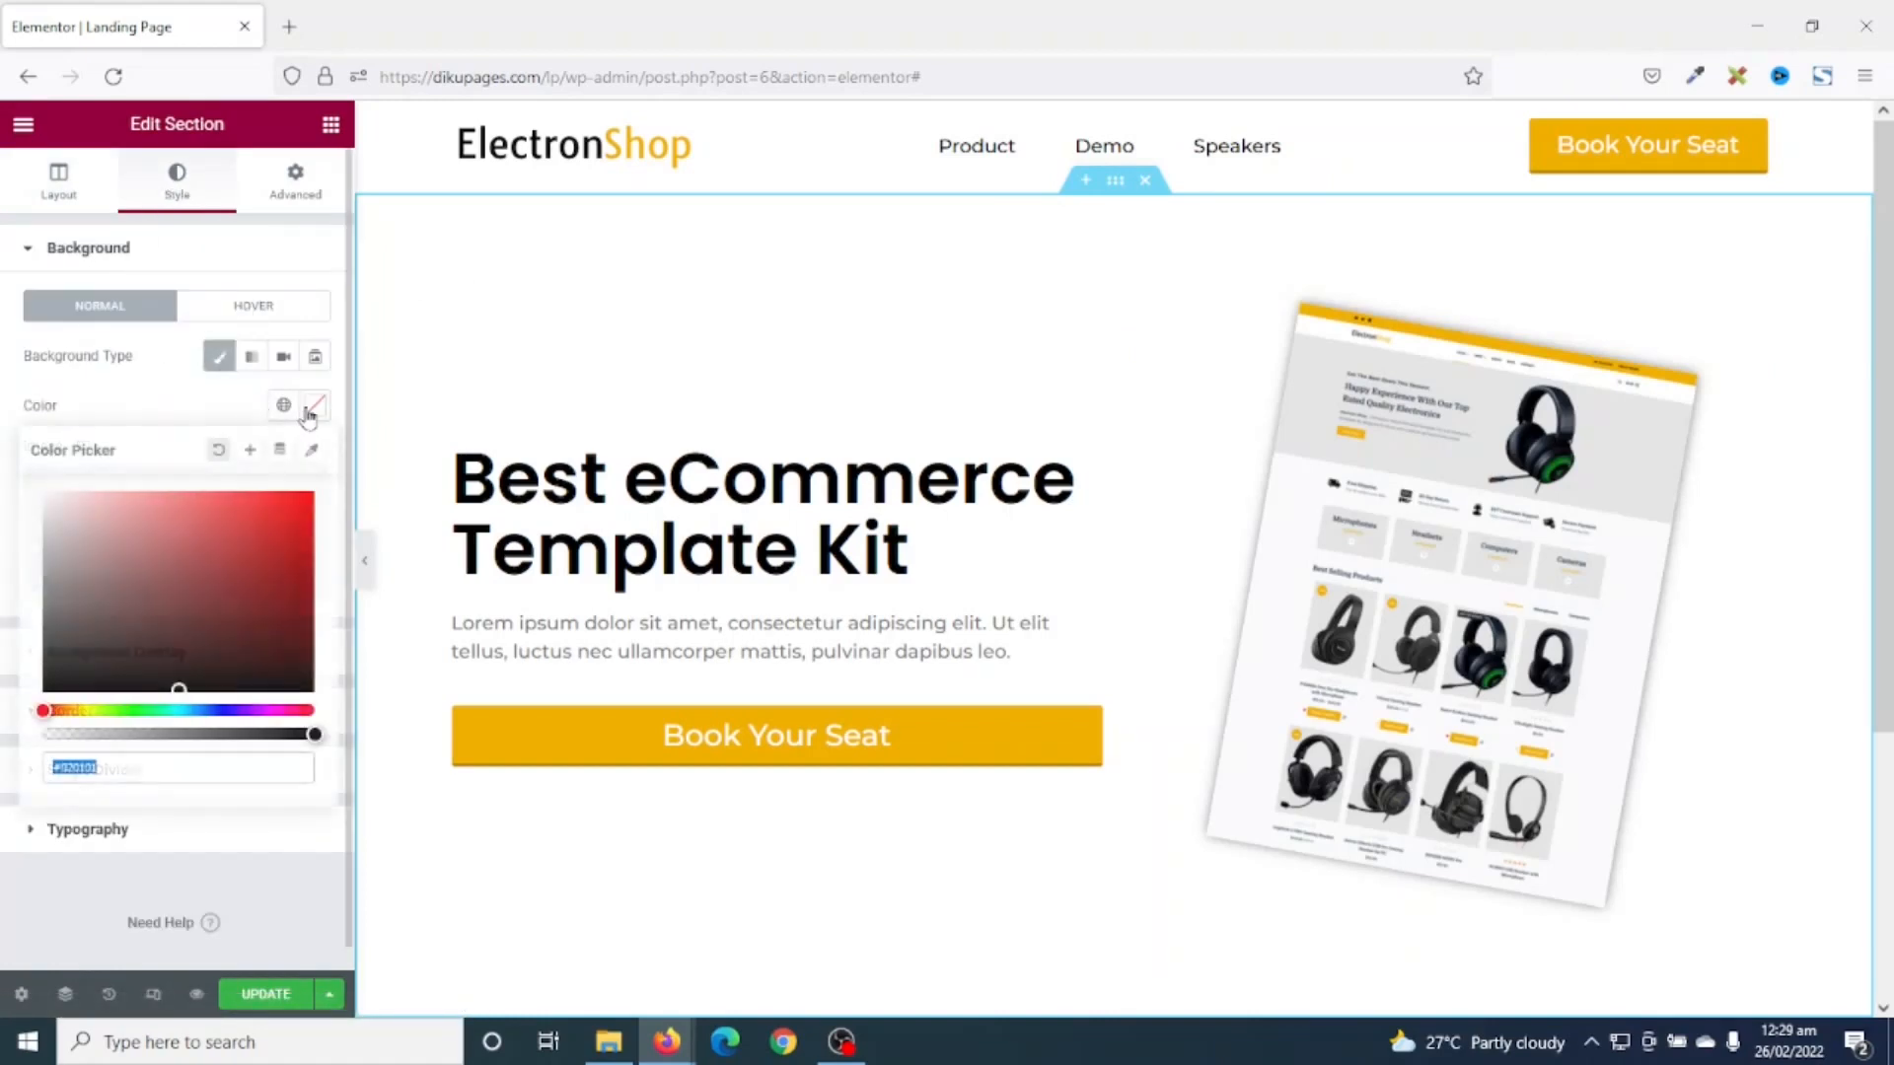
text(#E4E4E4)
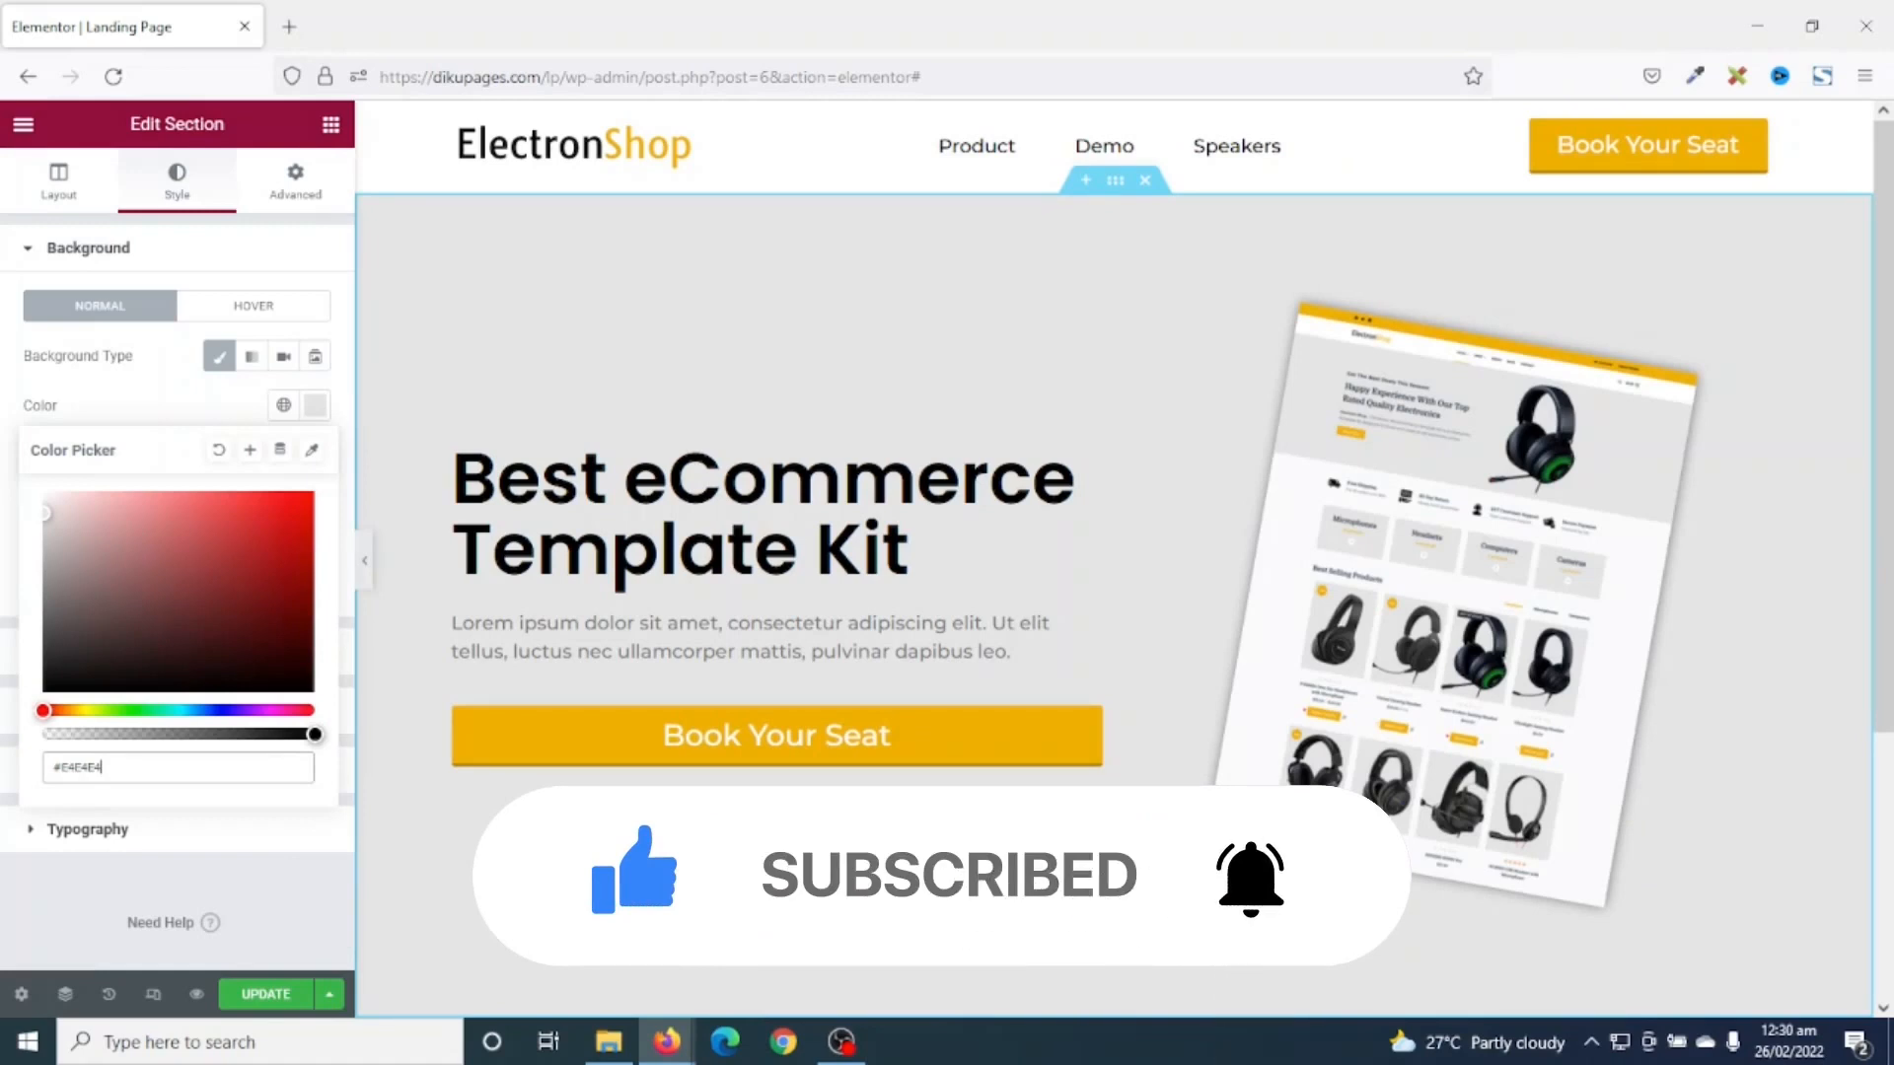
- Add a new single-column section below the hero section
scroll(1091, 690, down, 4)
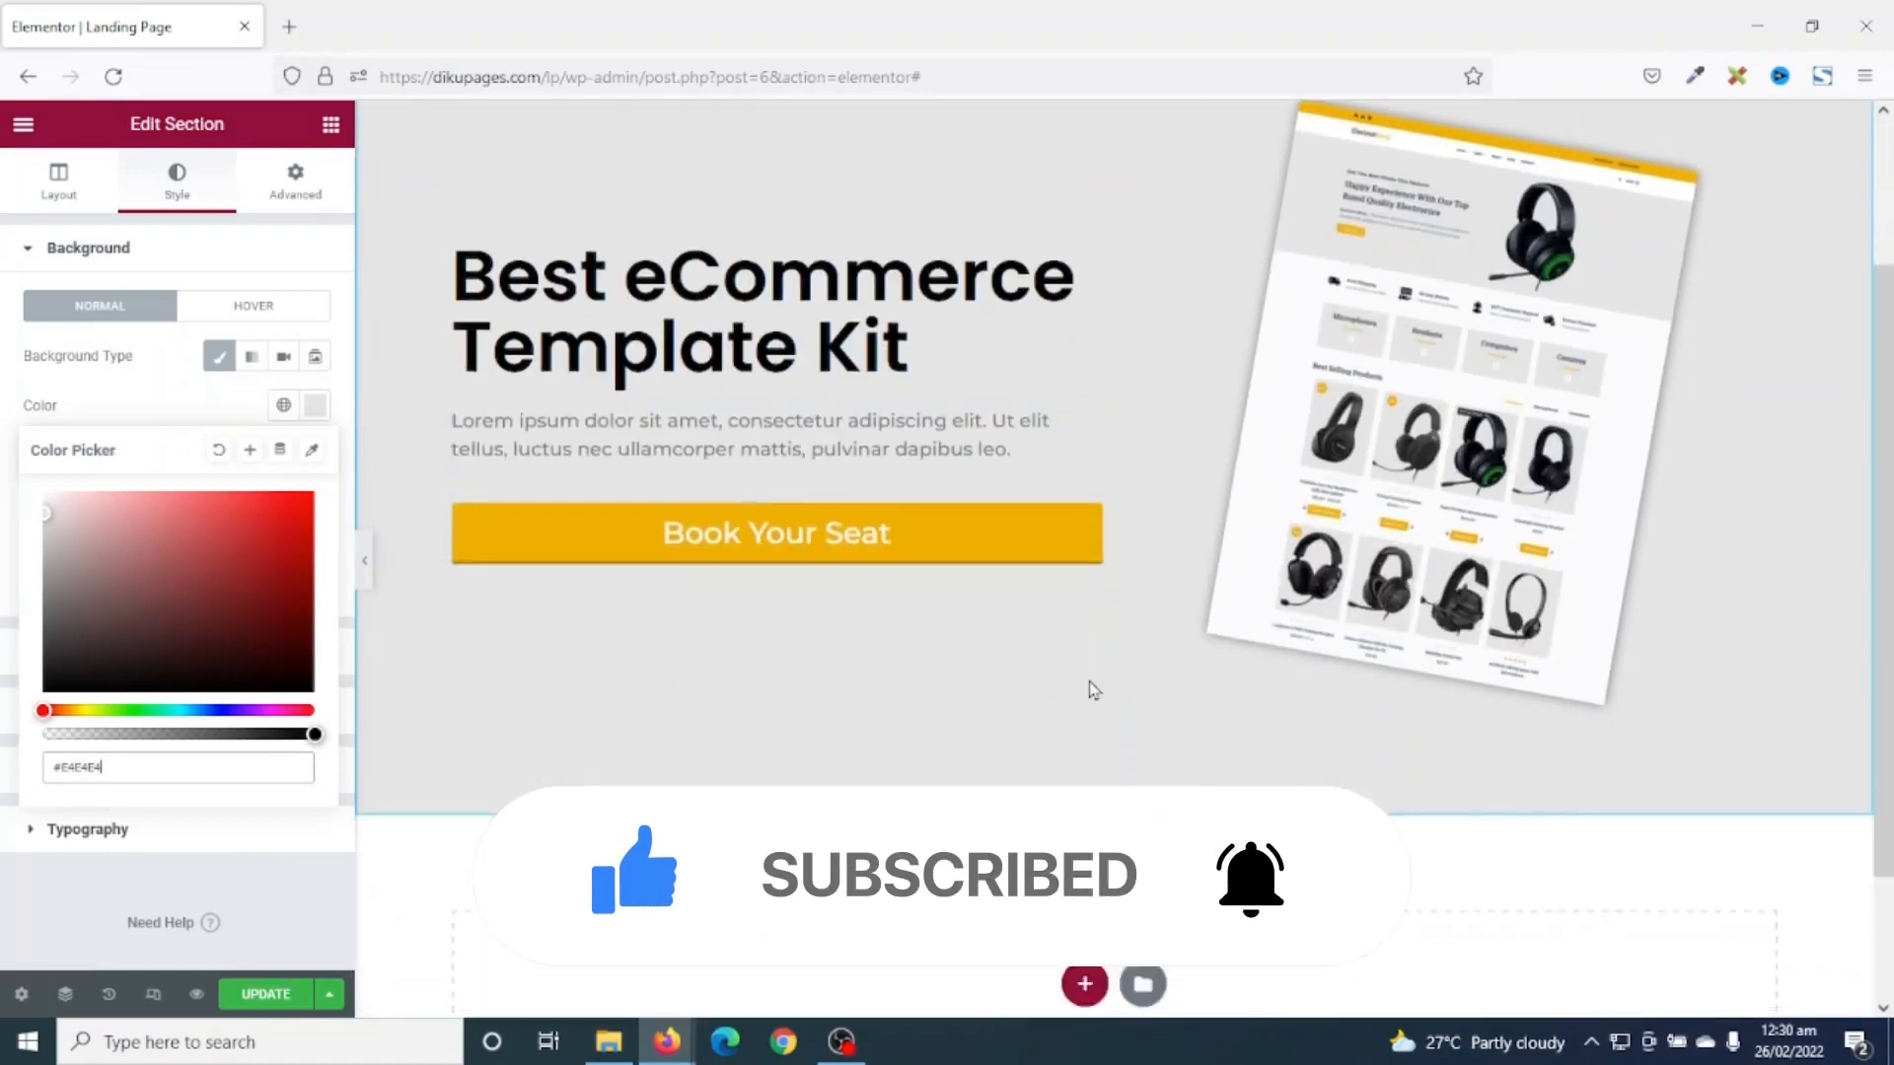
click(1085, 814)
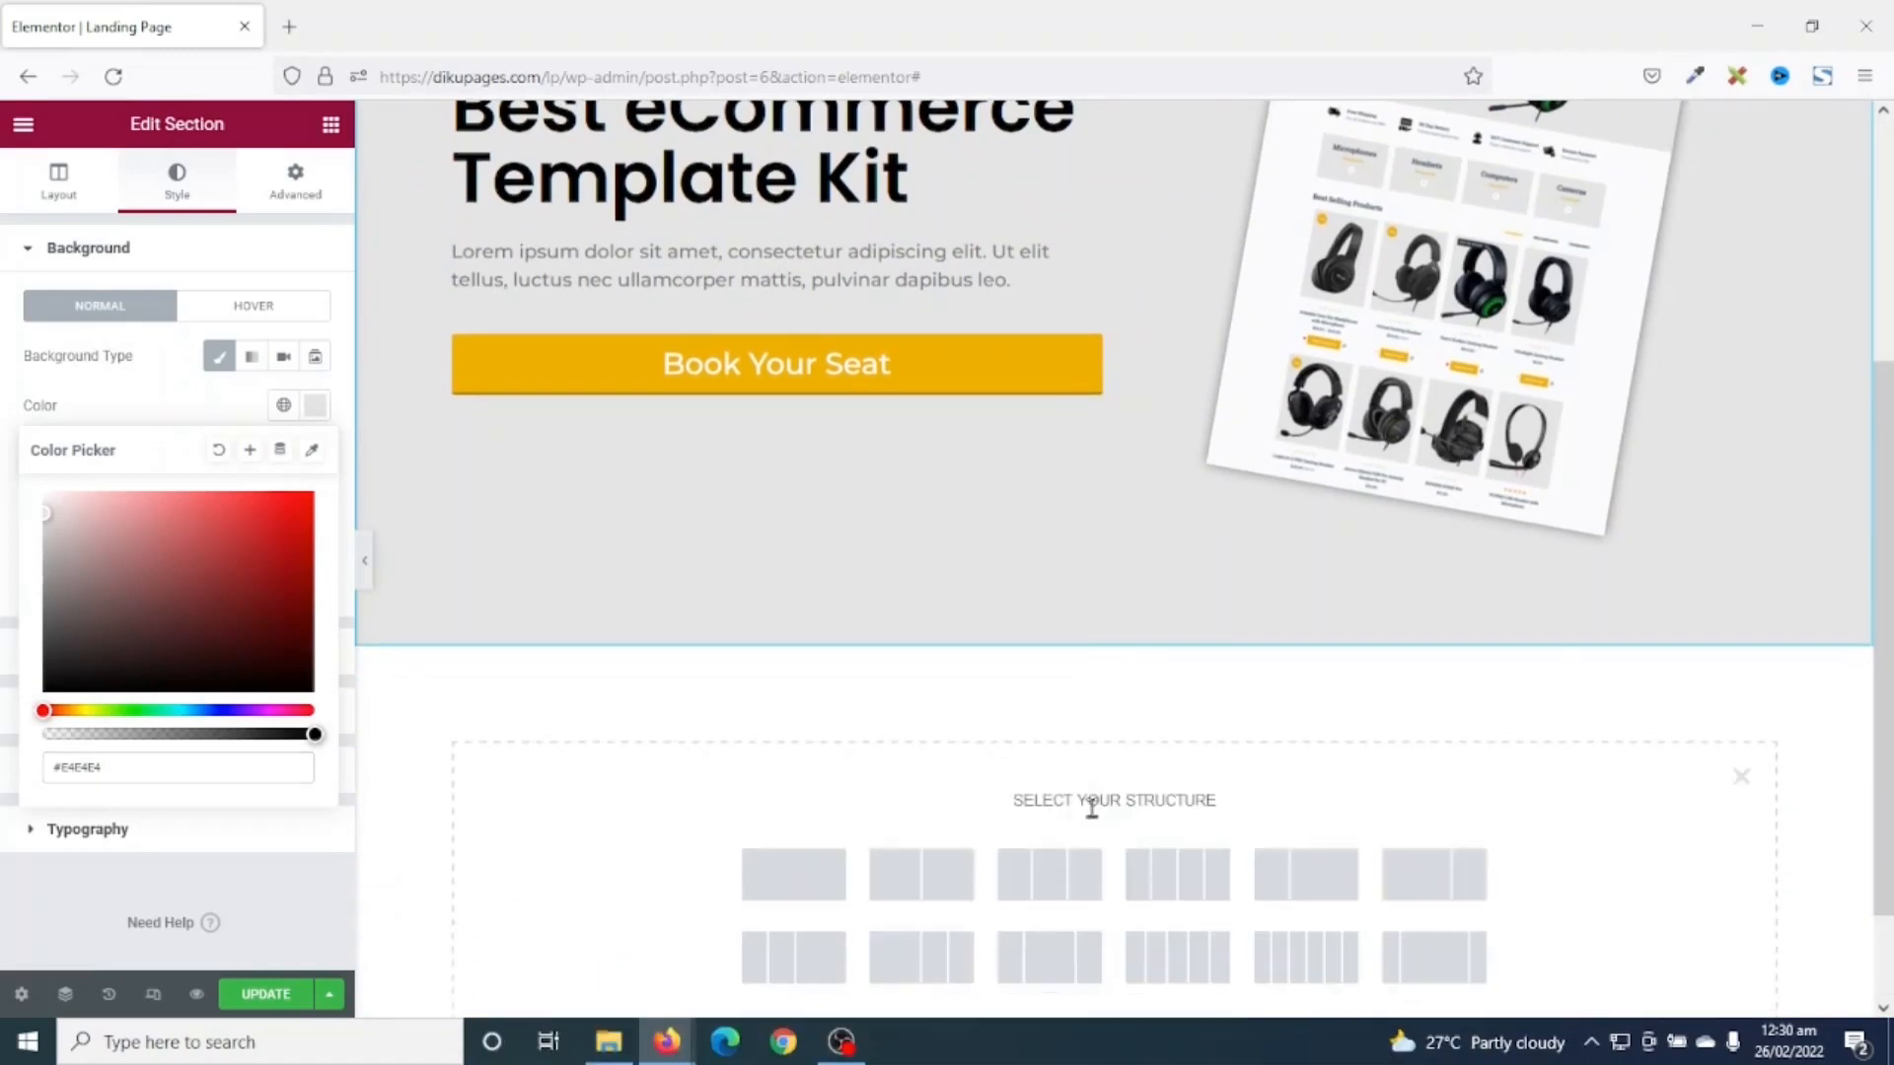
scroll(1092, 806, down, 1)
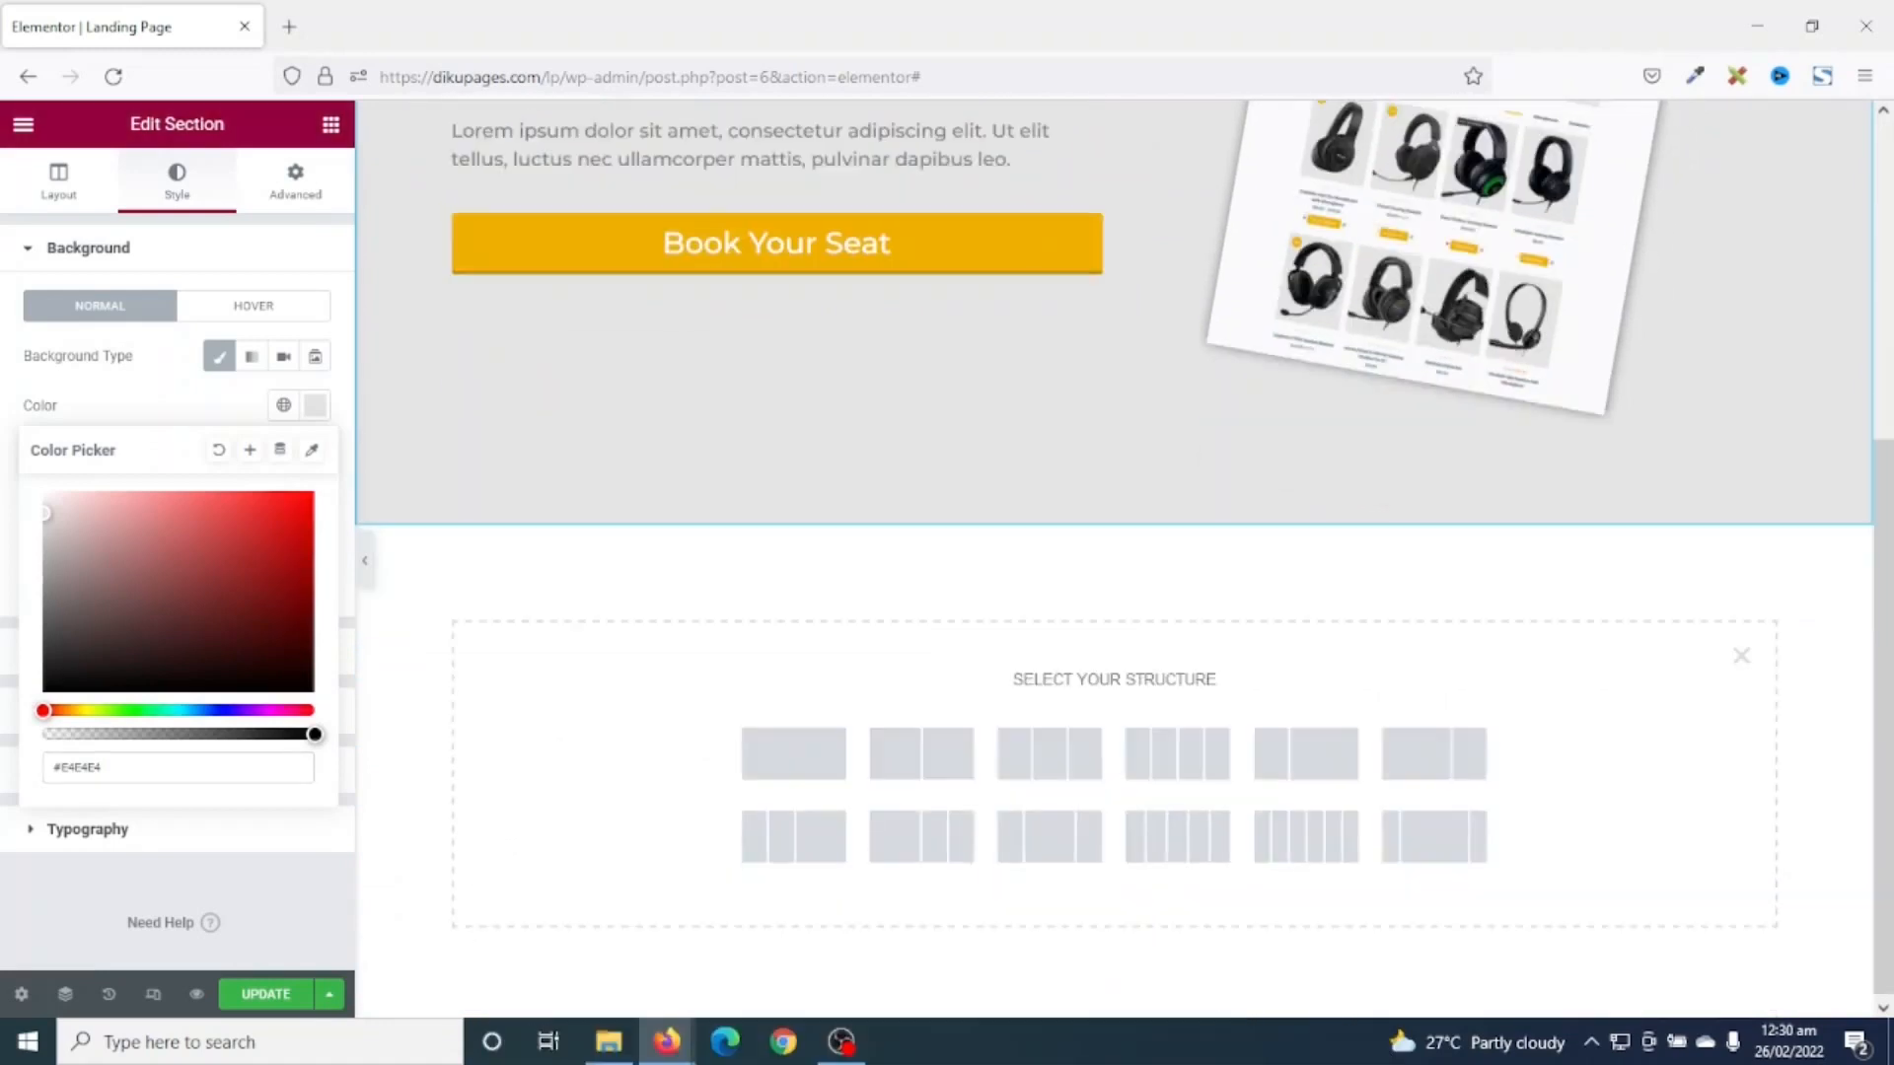
click(804, 766)
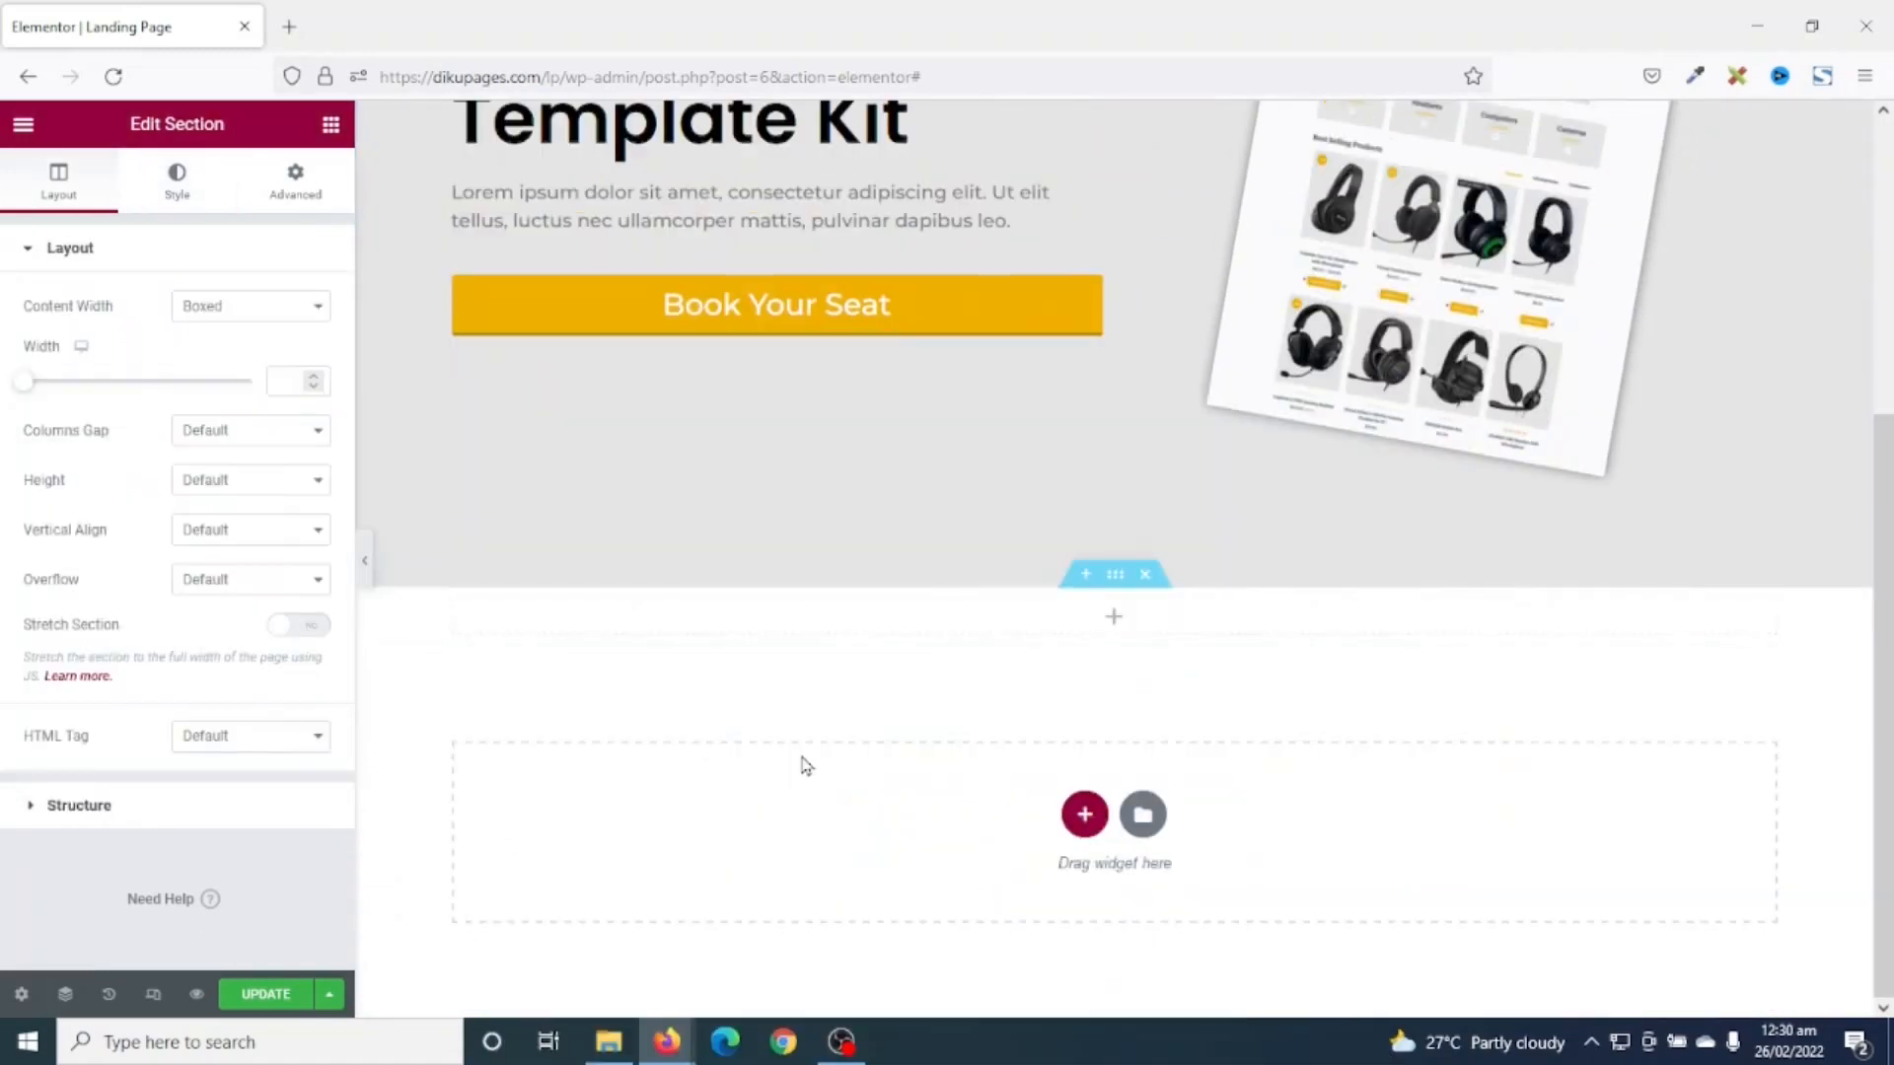
- Unlink the new section's padding values and set its top and bottom padding to 100 px
click(300, 191)
click(299, 427)
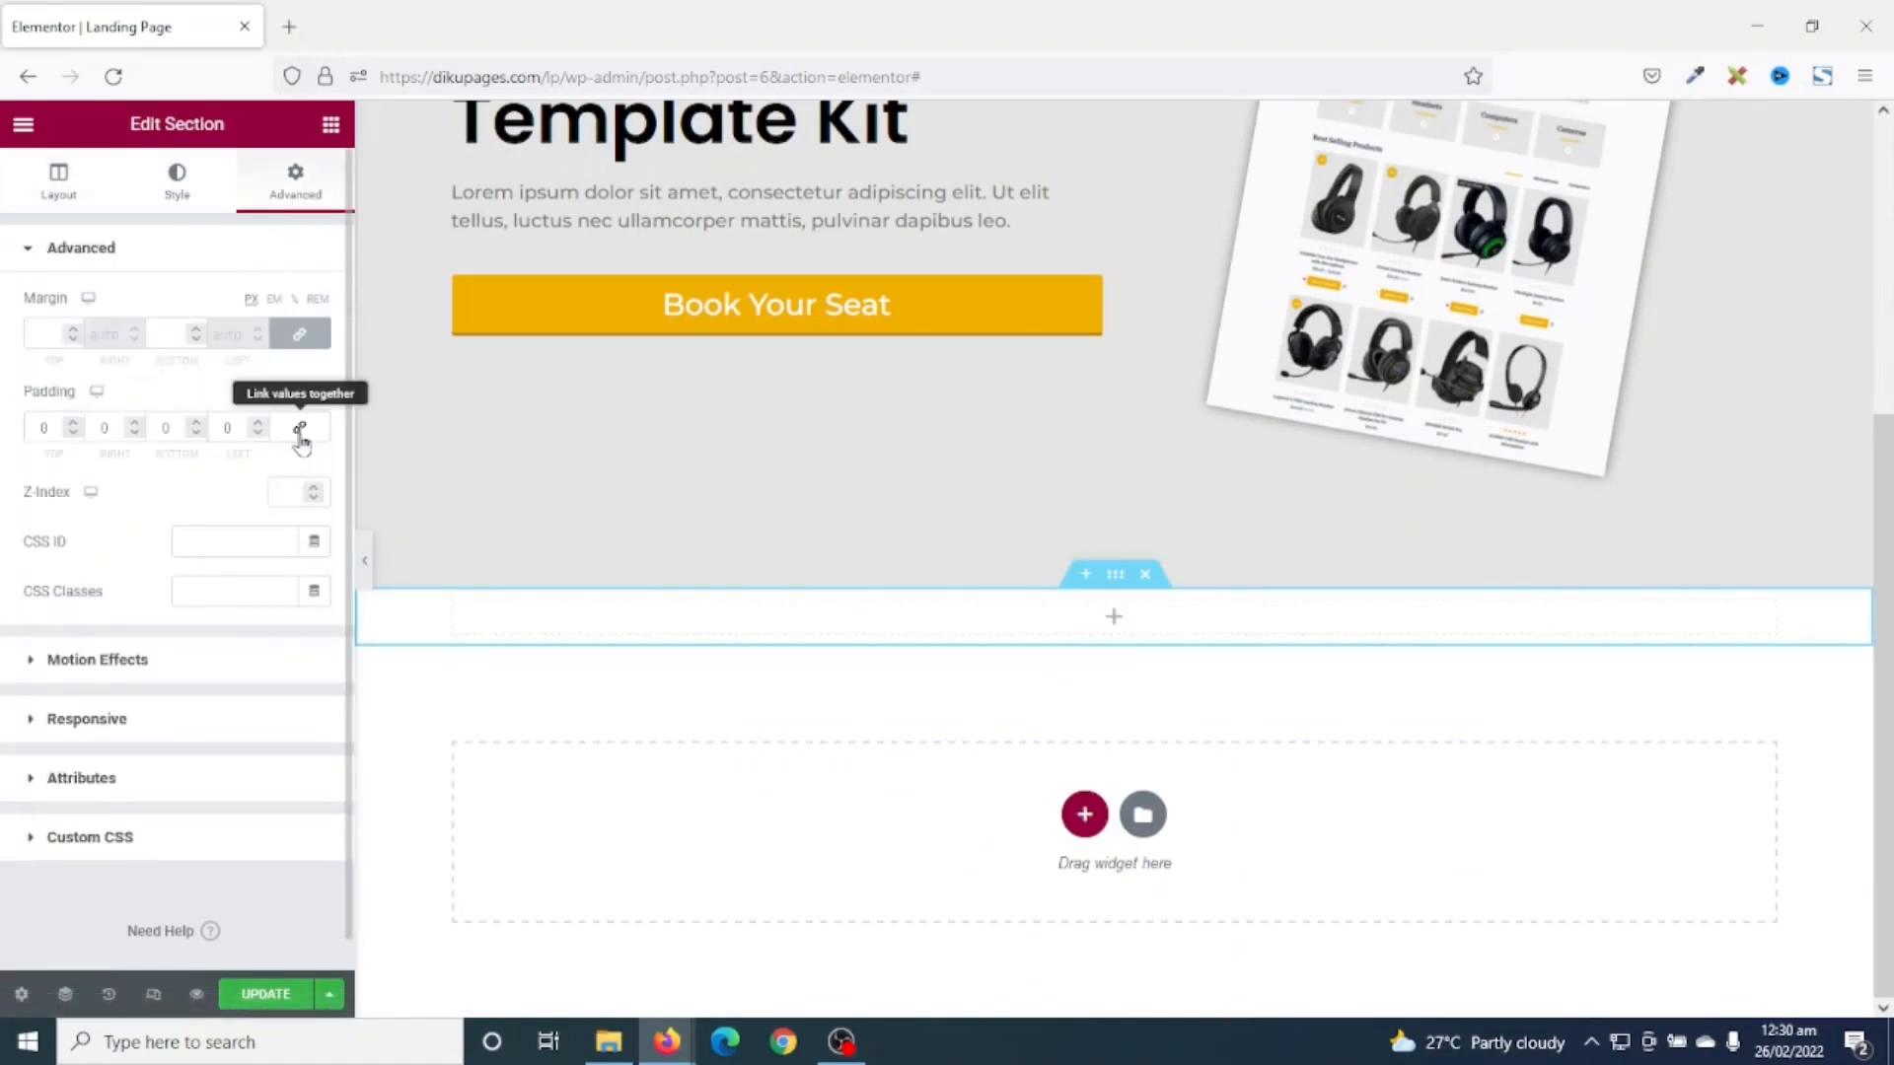
click(30, 427)
text(100)
click(164, 418)
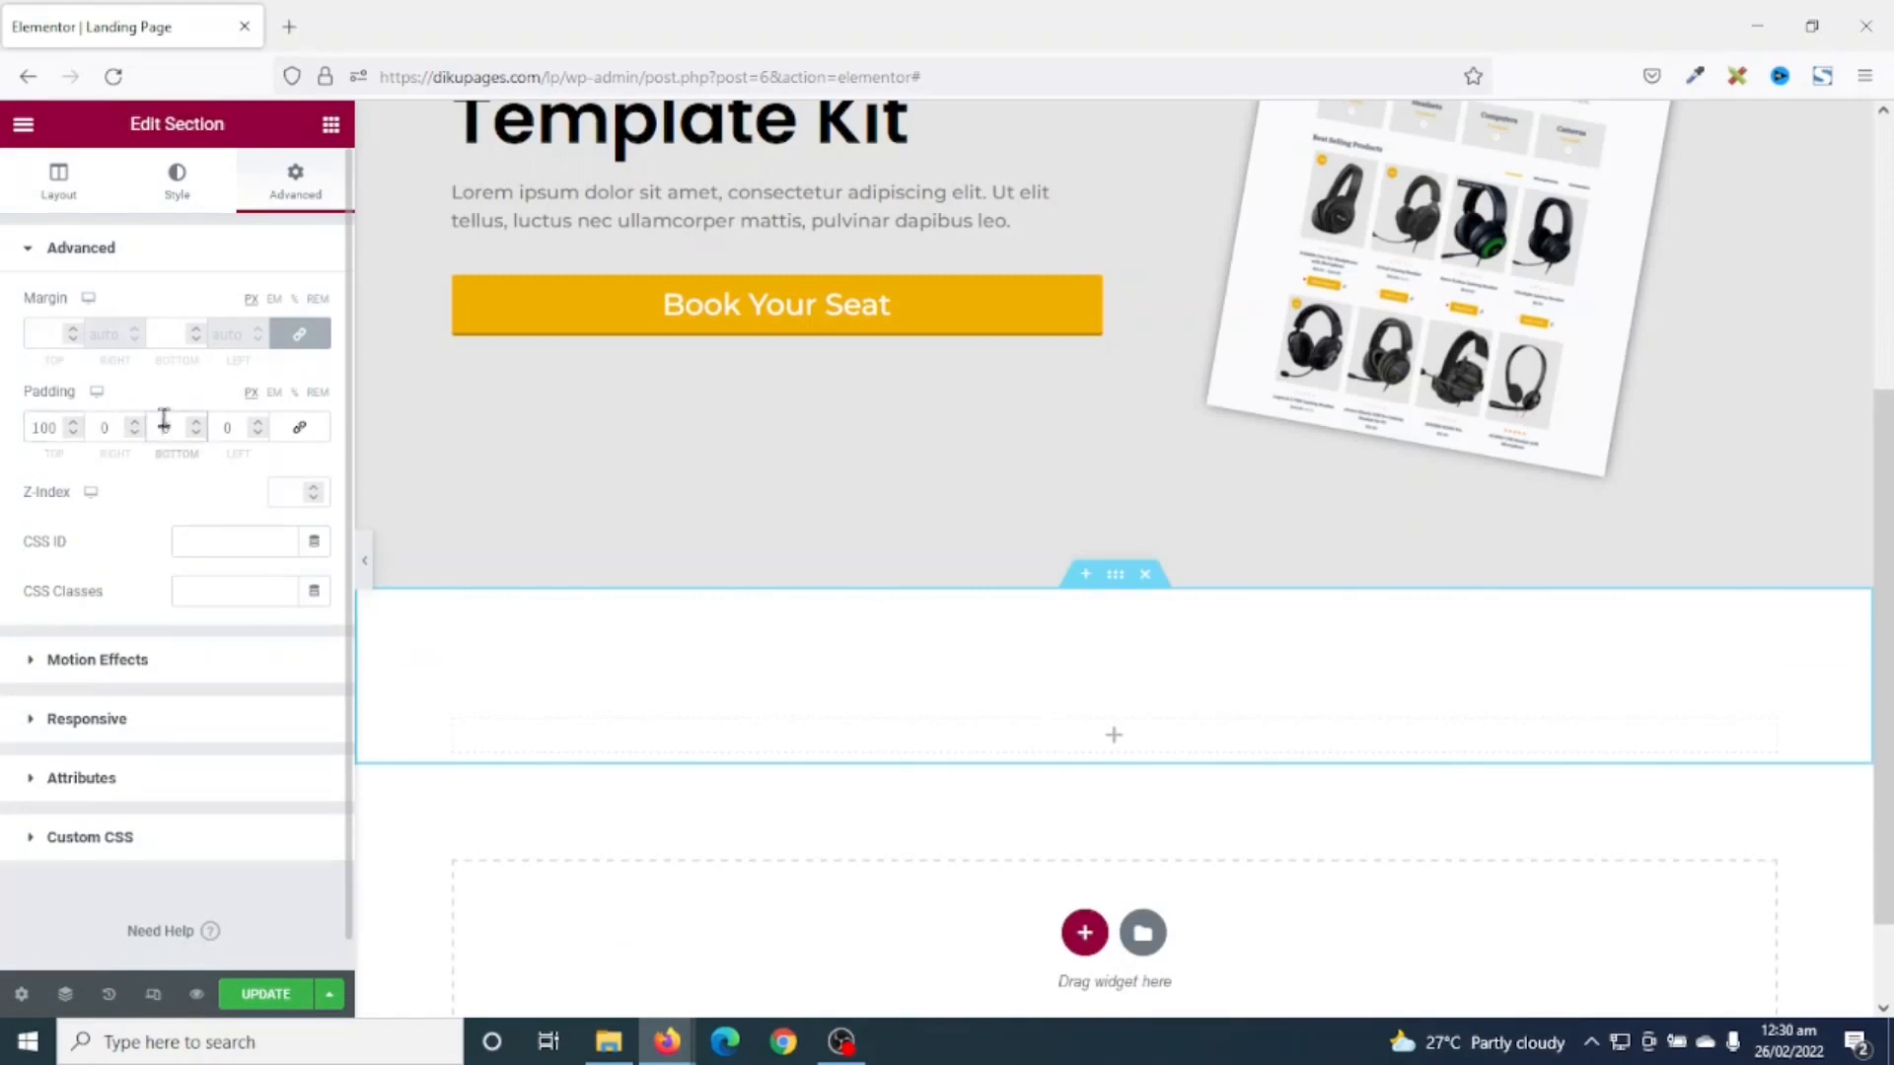
text(200)
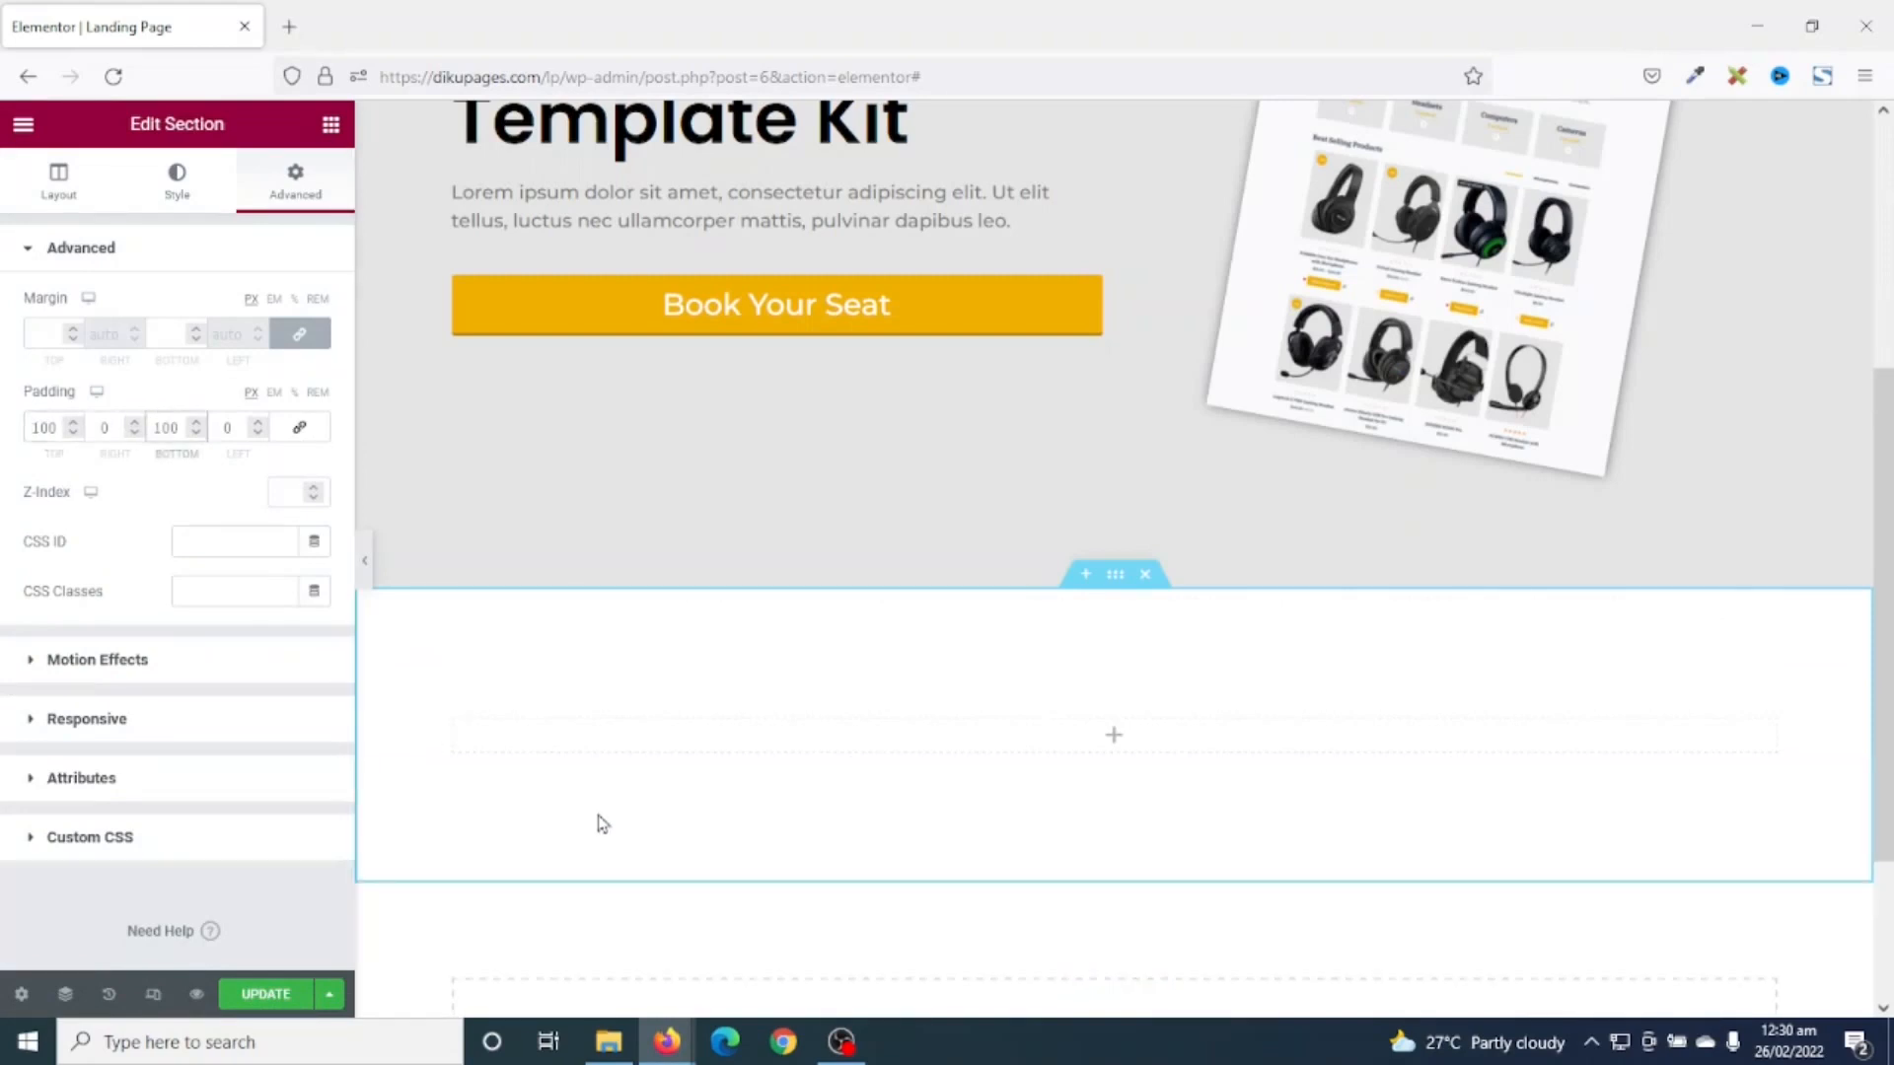
- Add a Heading widget to the new section with the title "Electron Shop - WooCommerce Elementor Template Kit"
click(334, 132)
drag(263, 415, 972, 761)
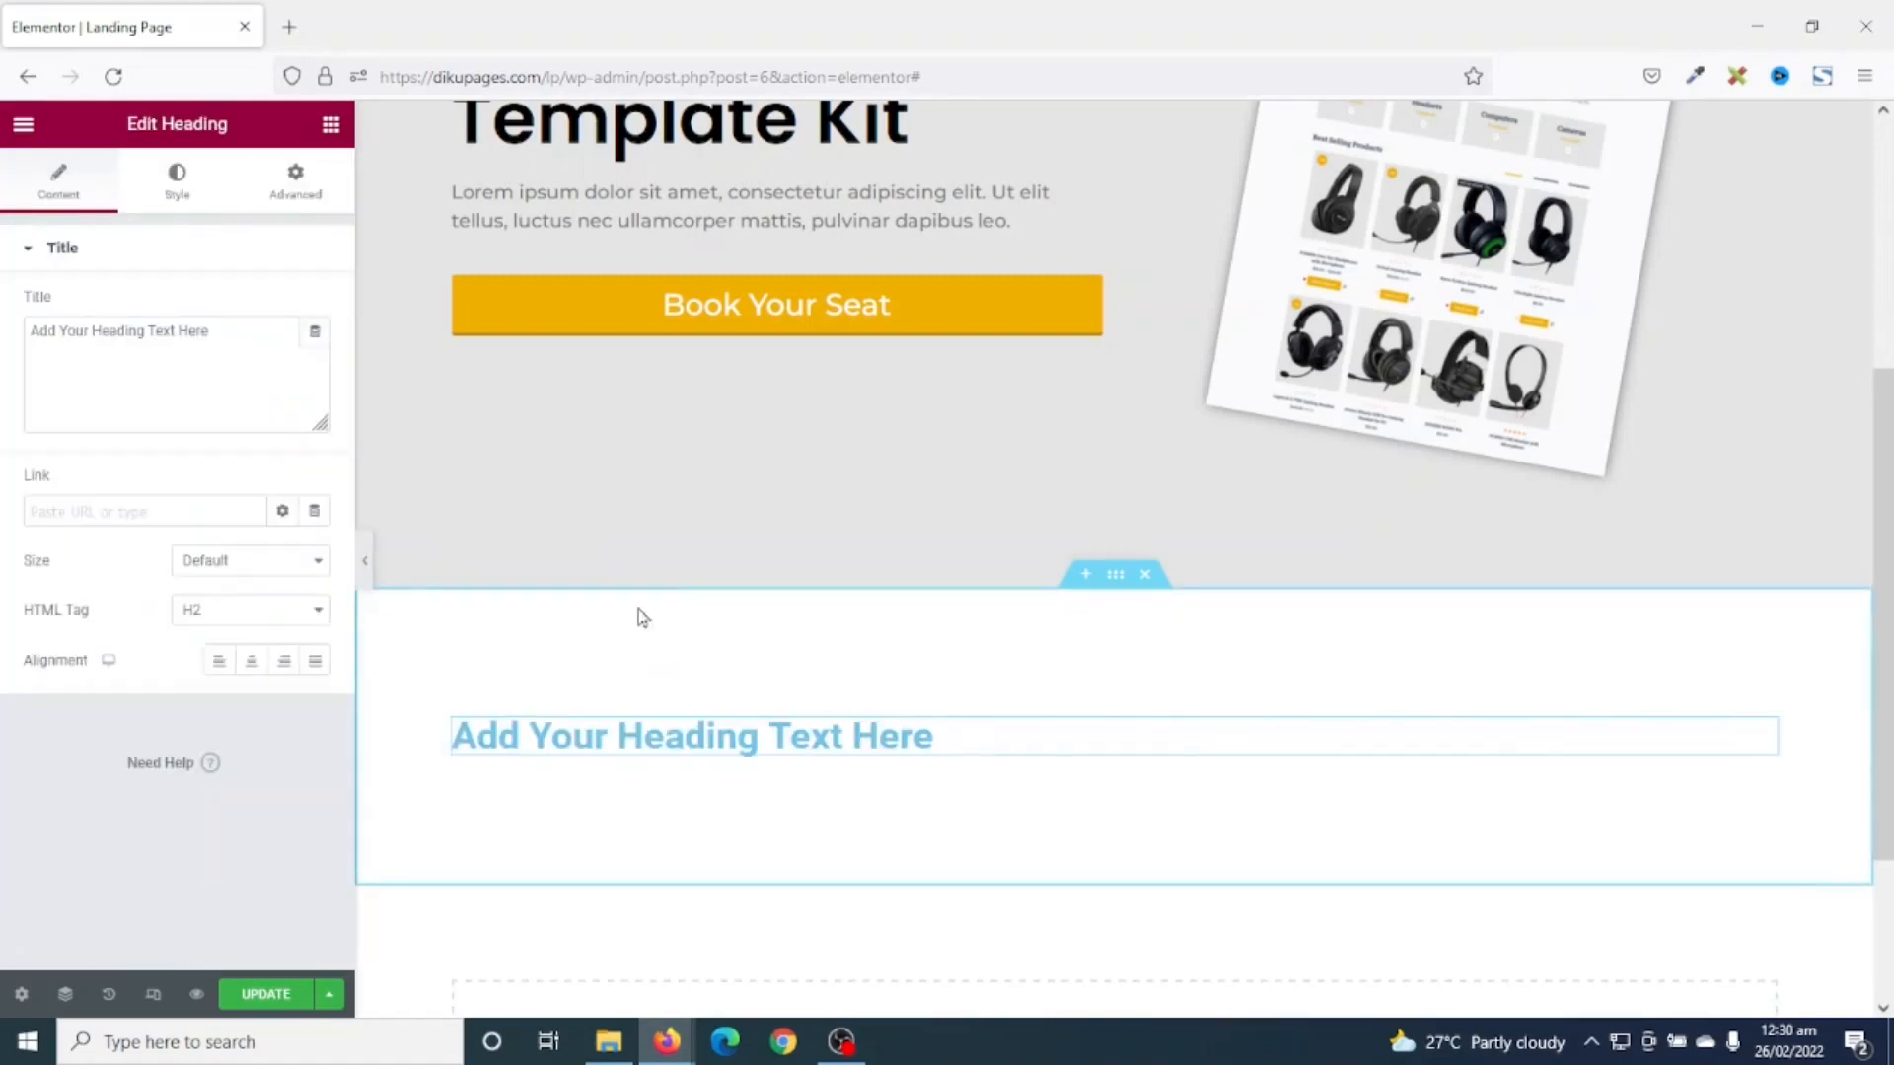
drag(220, 337, 3, 332)
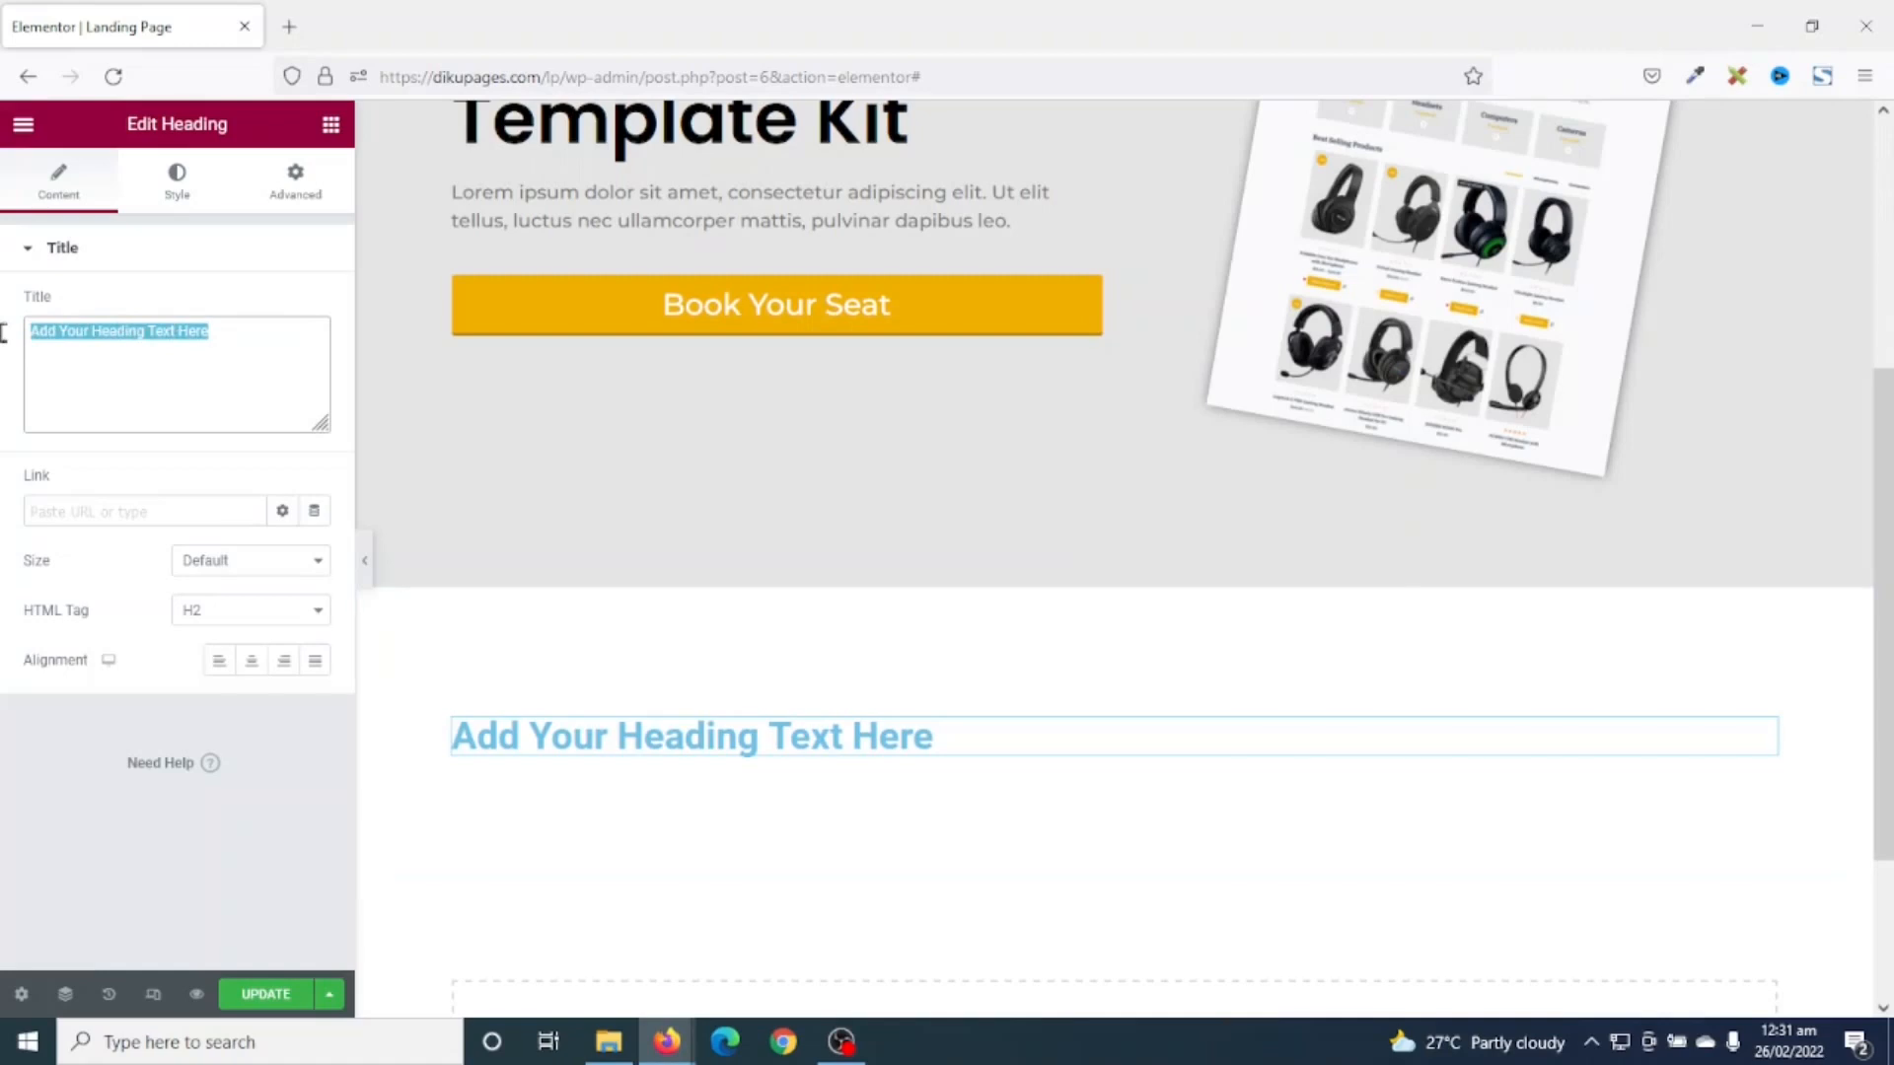
text(Electron Shop - WooCommerce Elementor Template Kit)
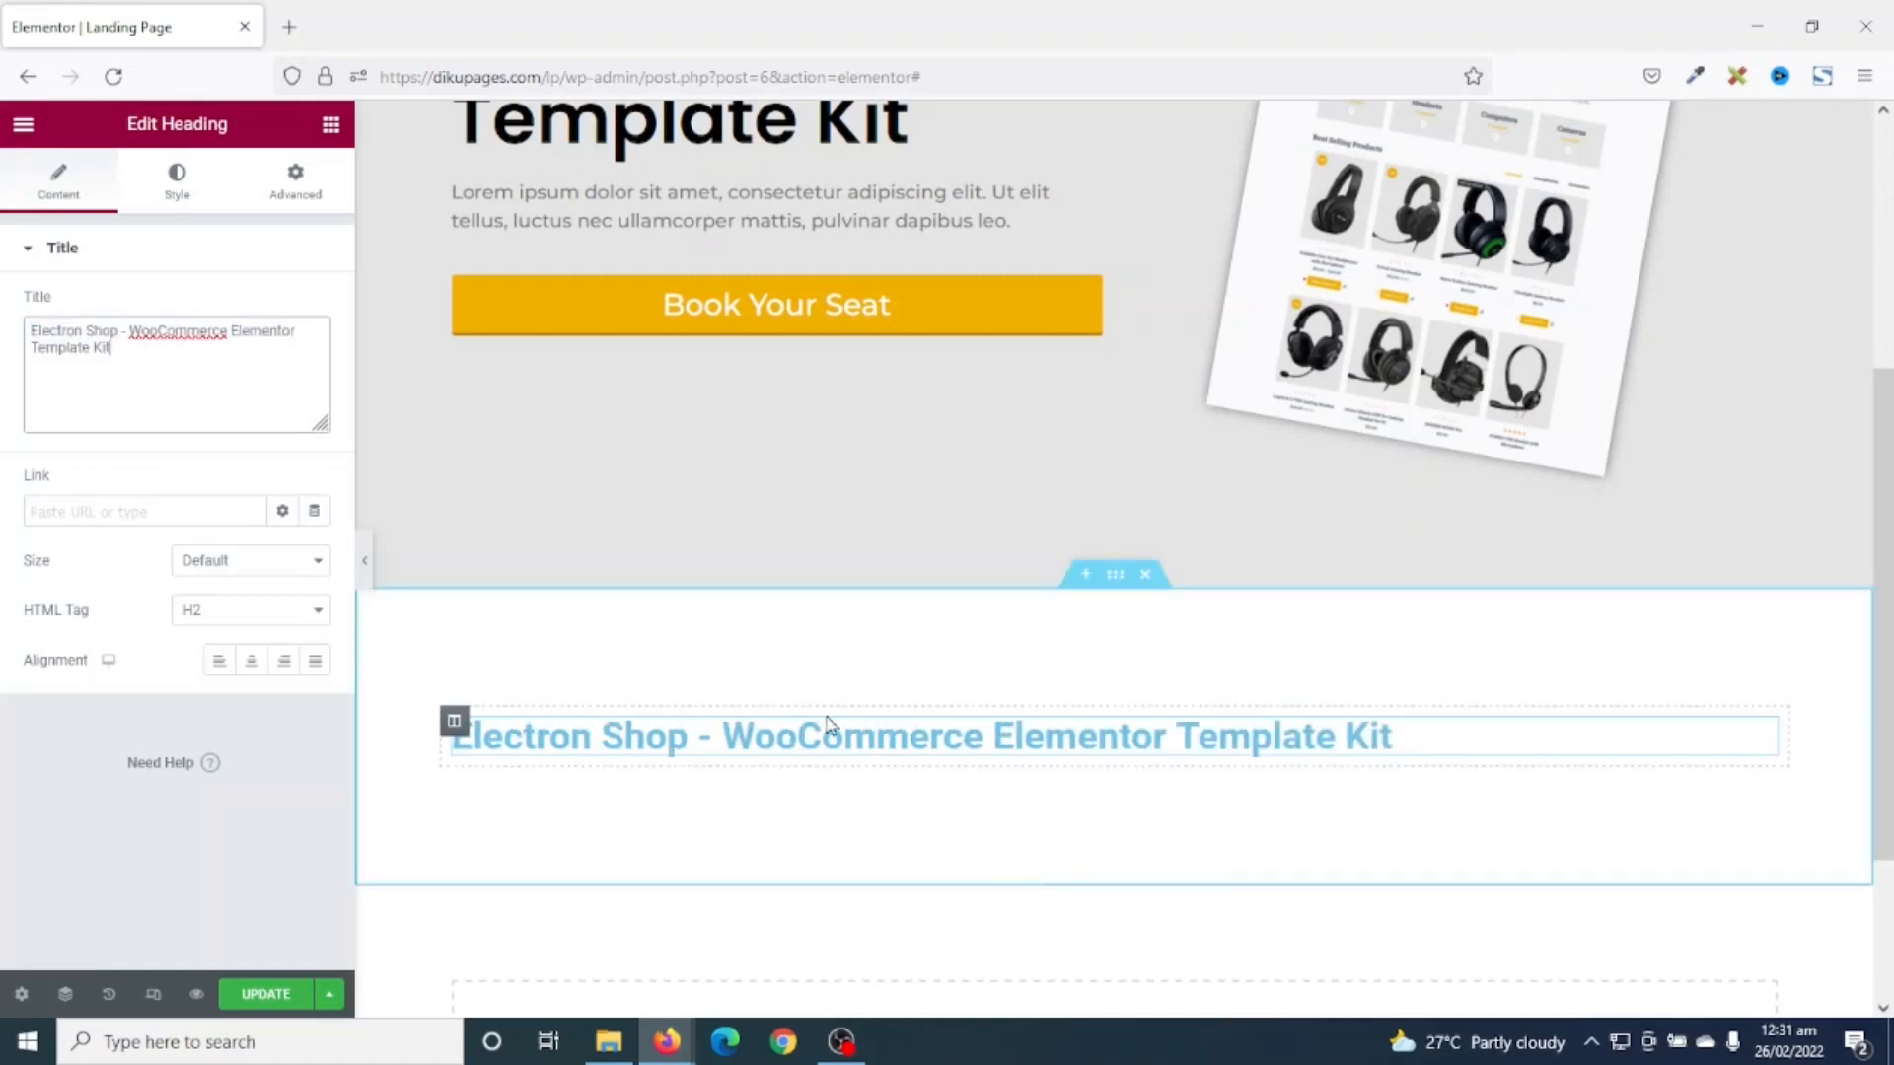
- Copy the hero heading's style onto the new section's heading and open that heading for editing
scroll(797, 518, up, 4)
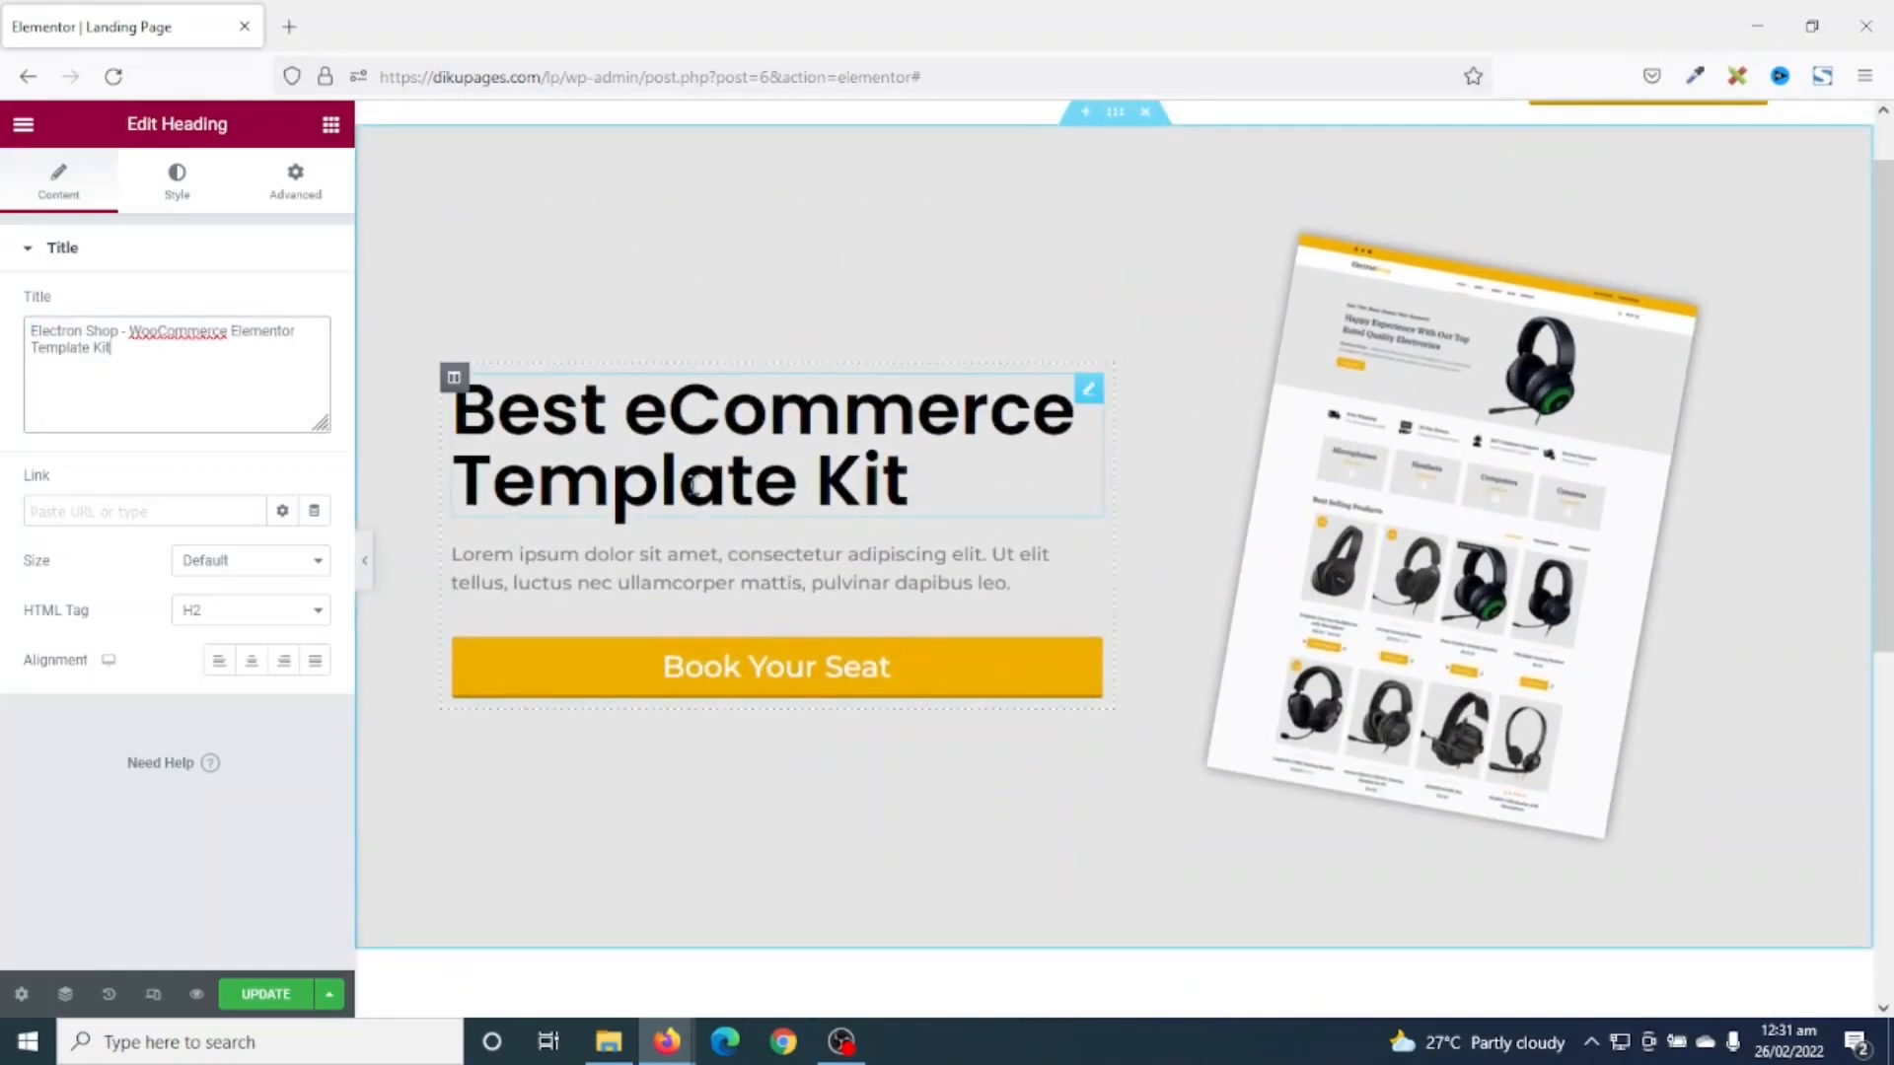
right_click(653, 471)
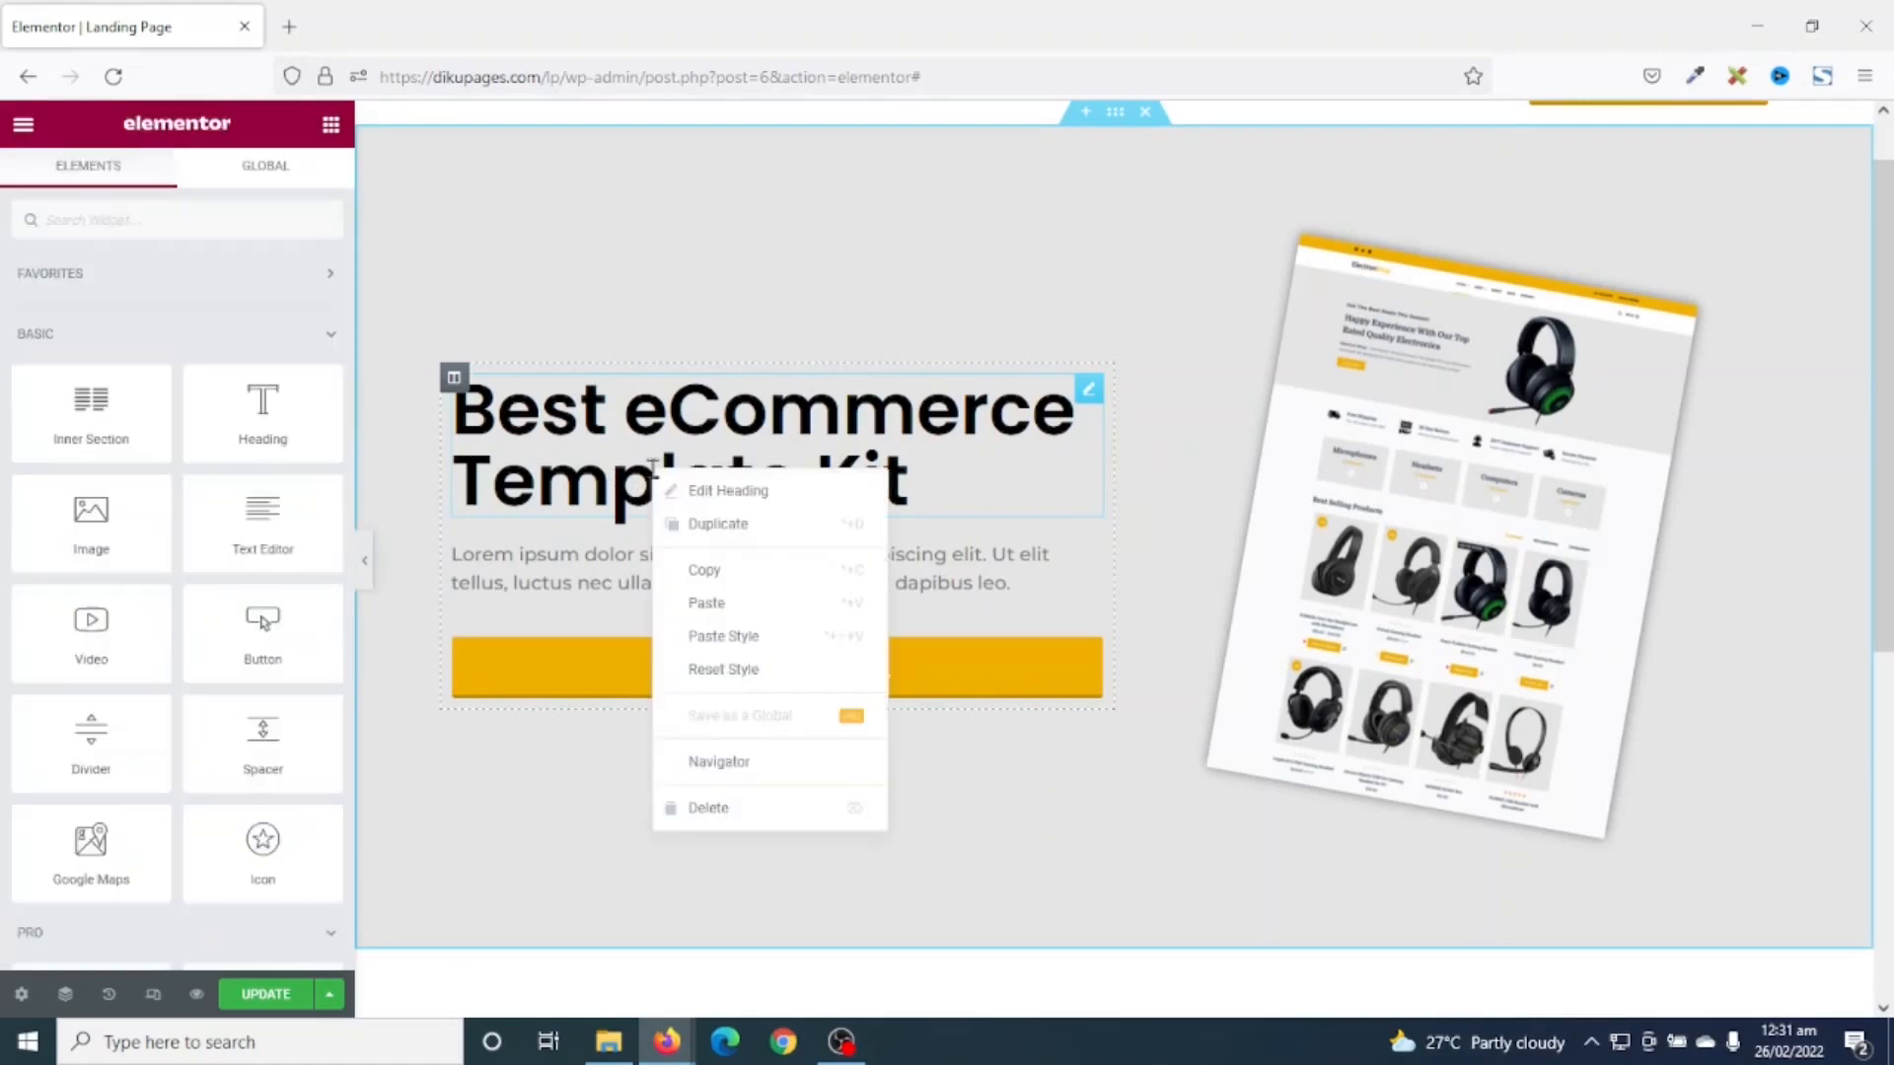
click(744, 577)
scroll(749, 596, down, 5)
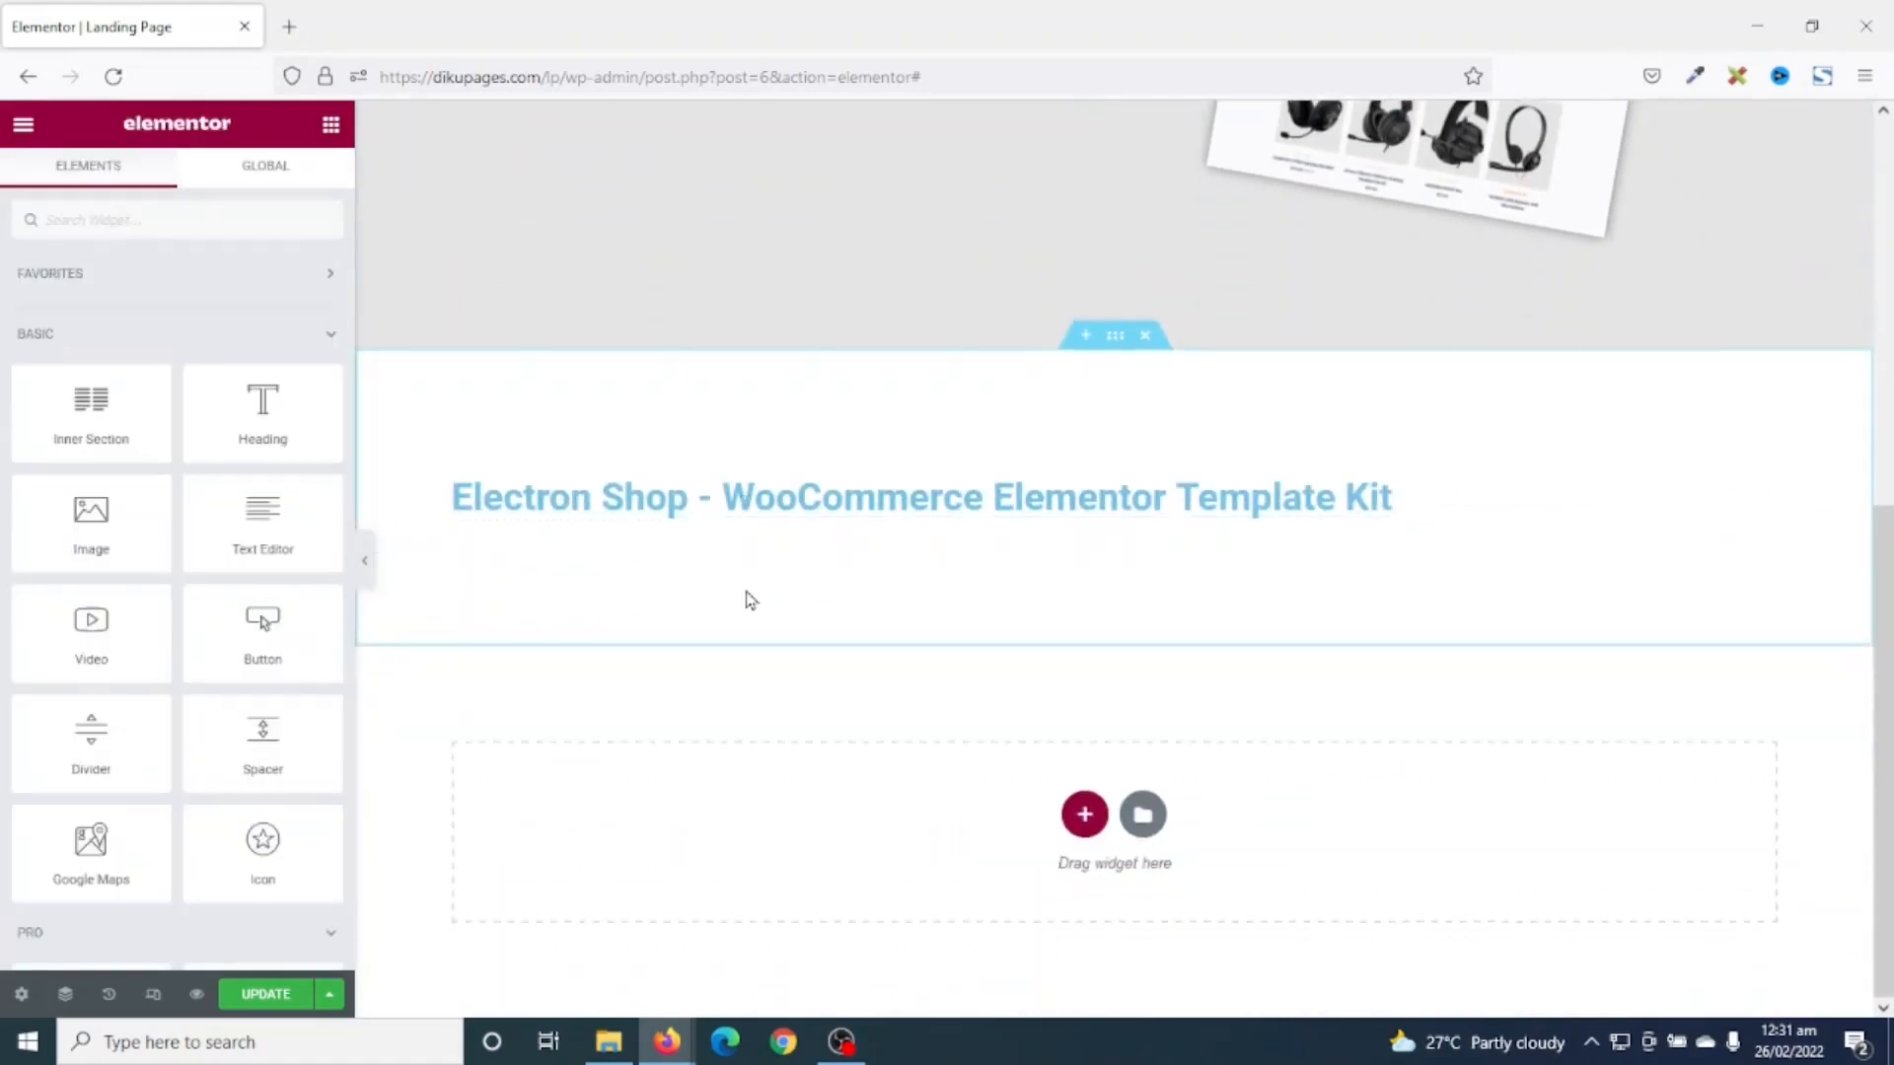
right_click(784, 503)
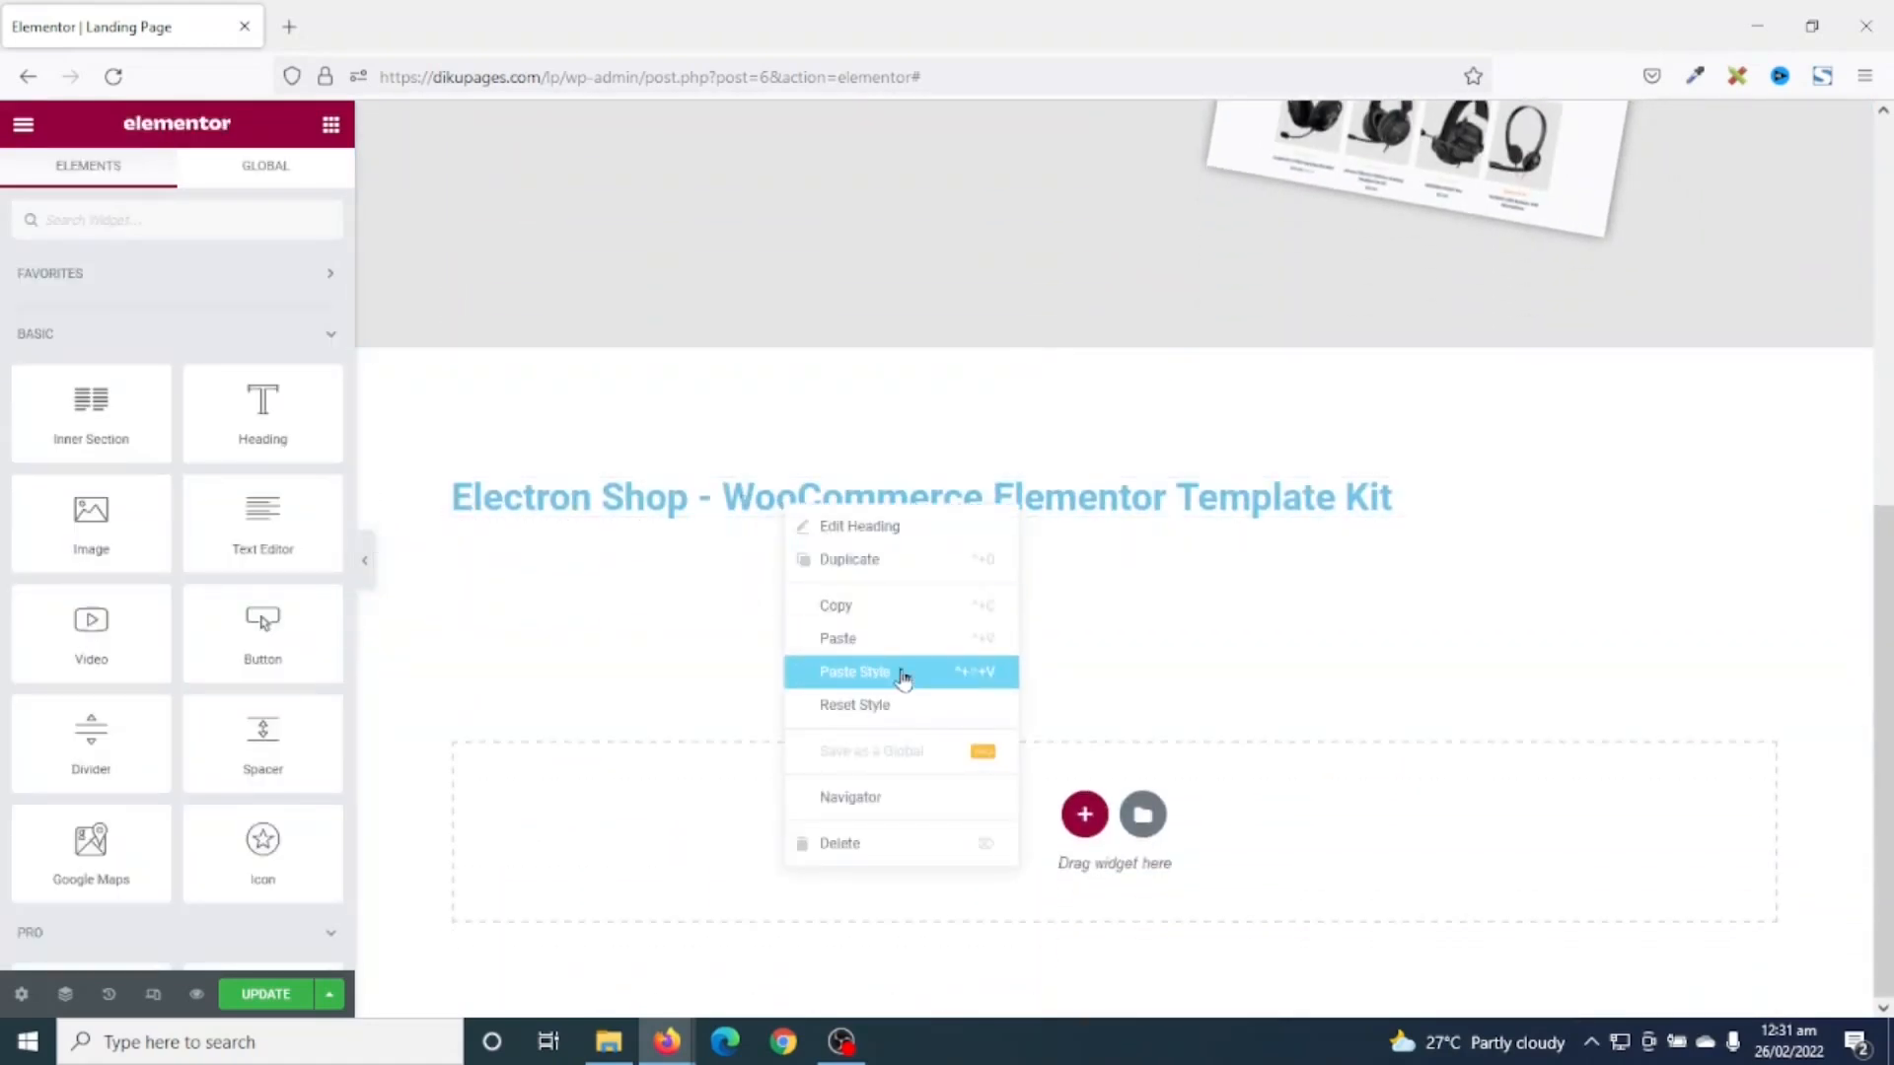
click(901, 675)
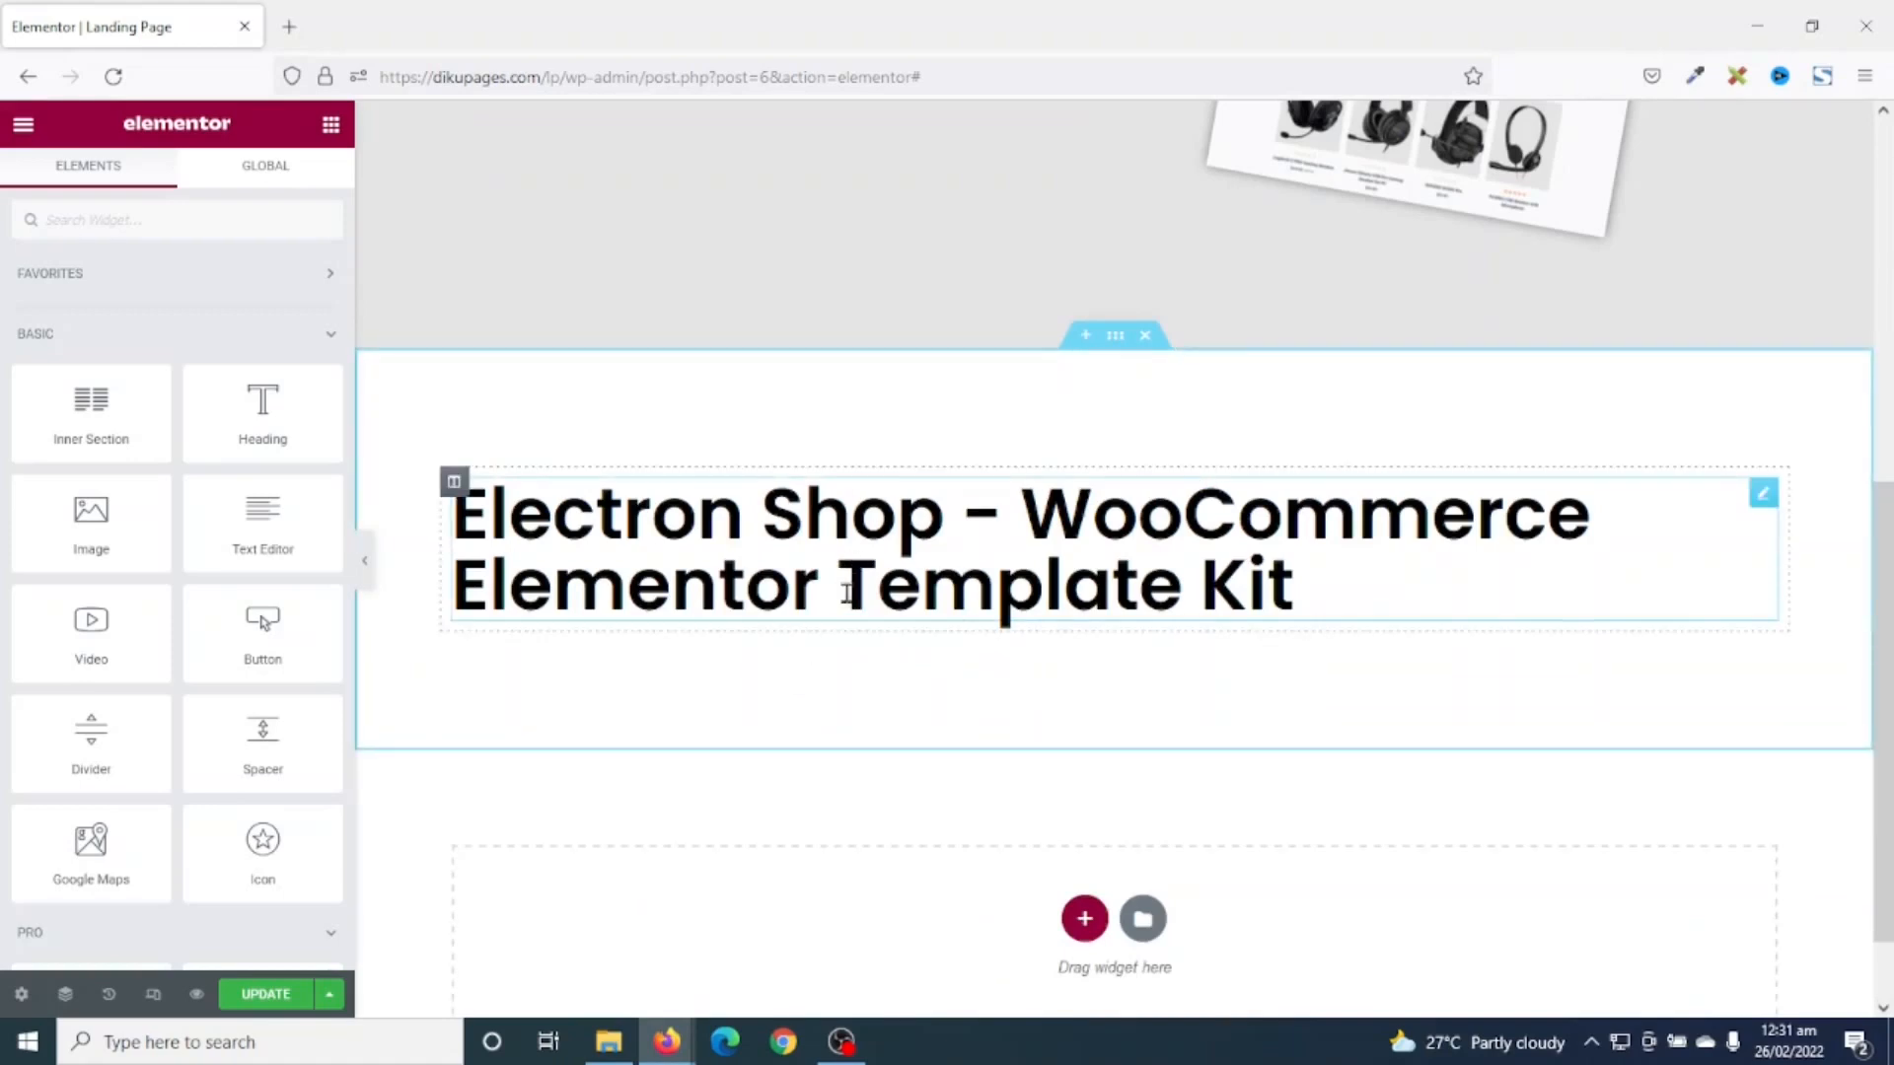
click(766, 555)
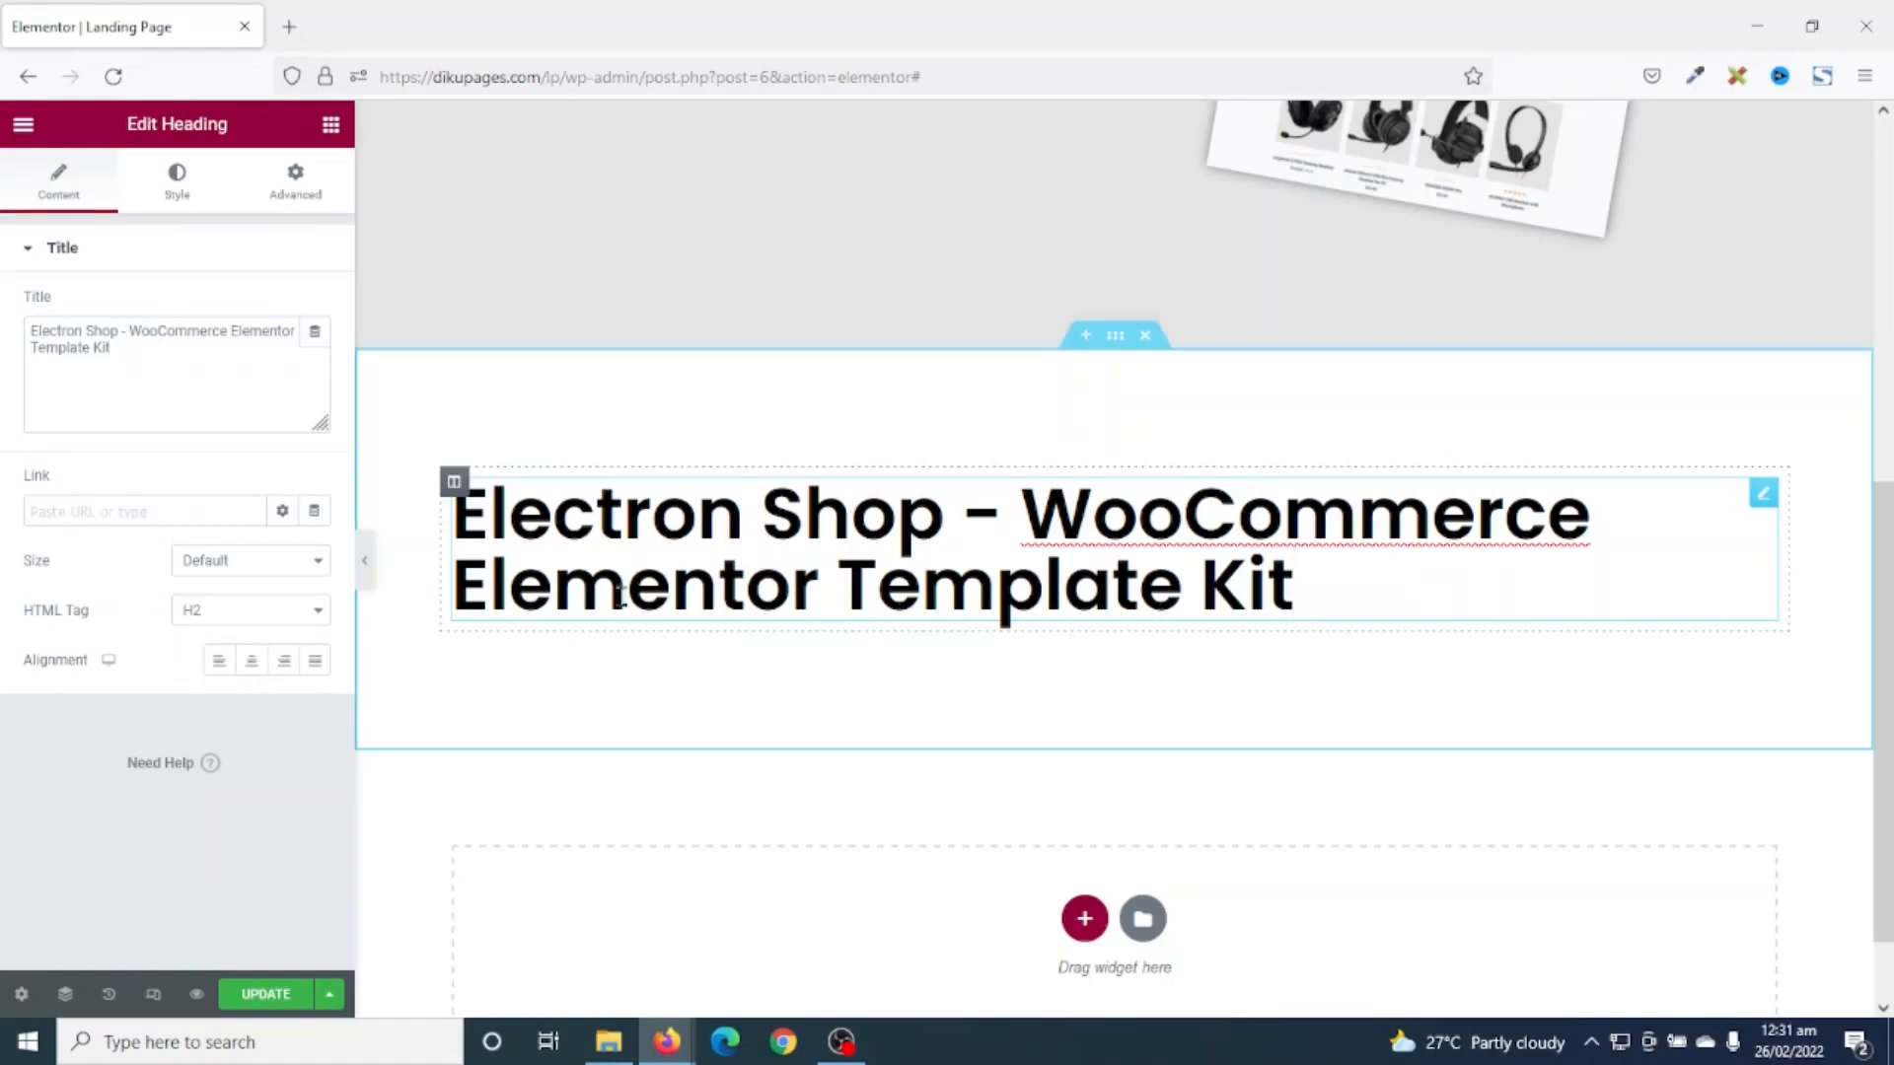
- Center the new section's heading and paste a copy of the hero's lorem ipsum paragraph below it
click(253, 663)
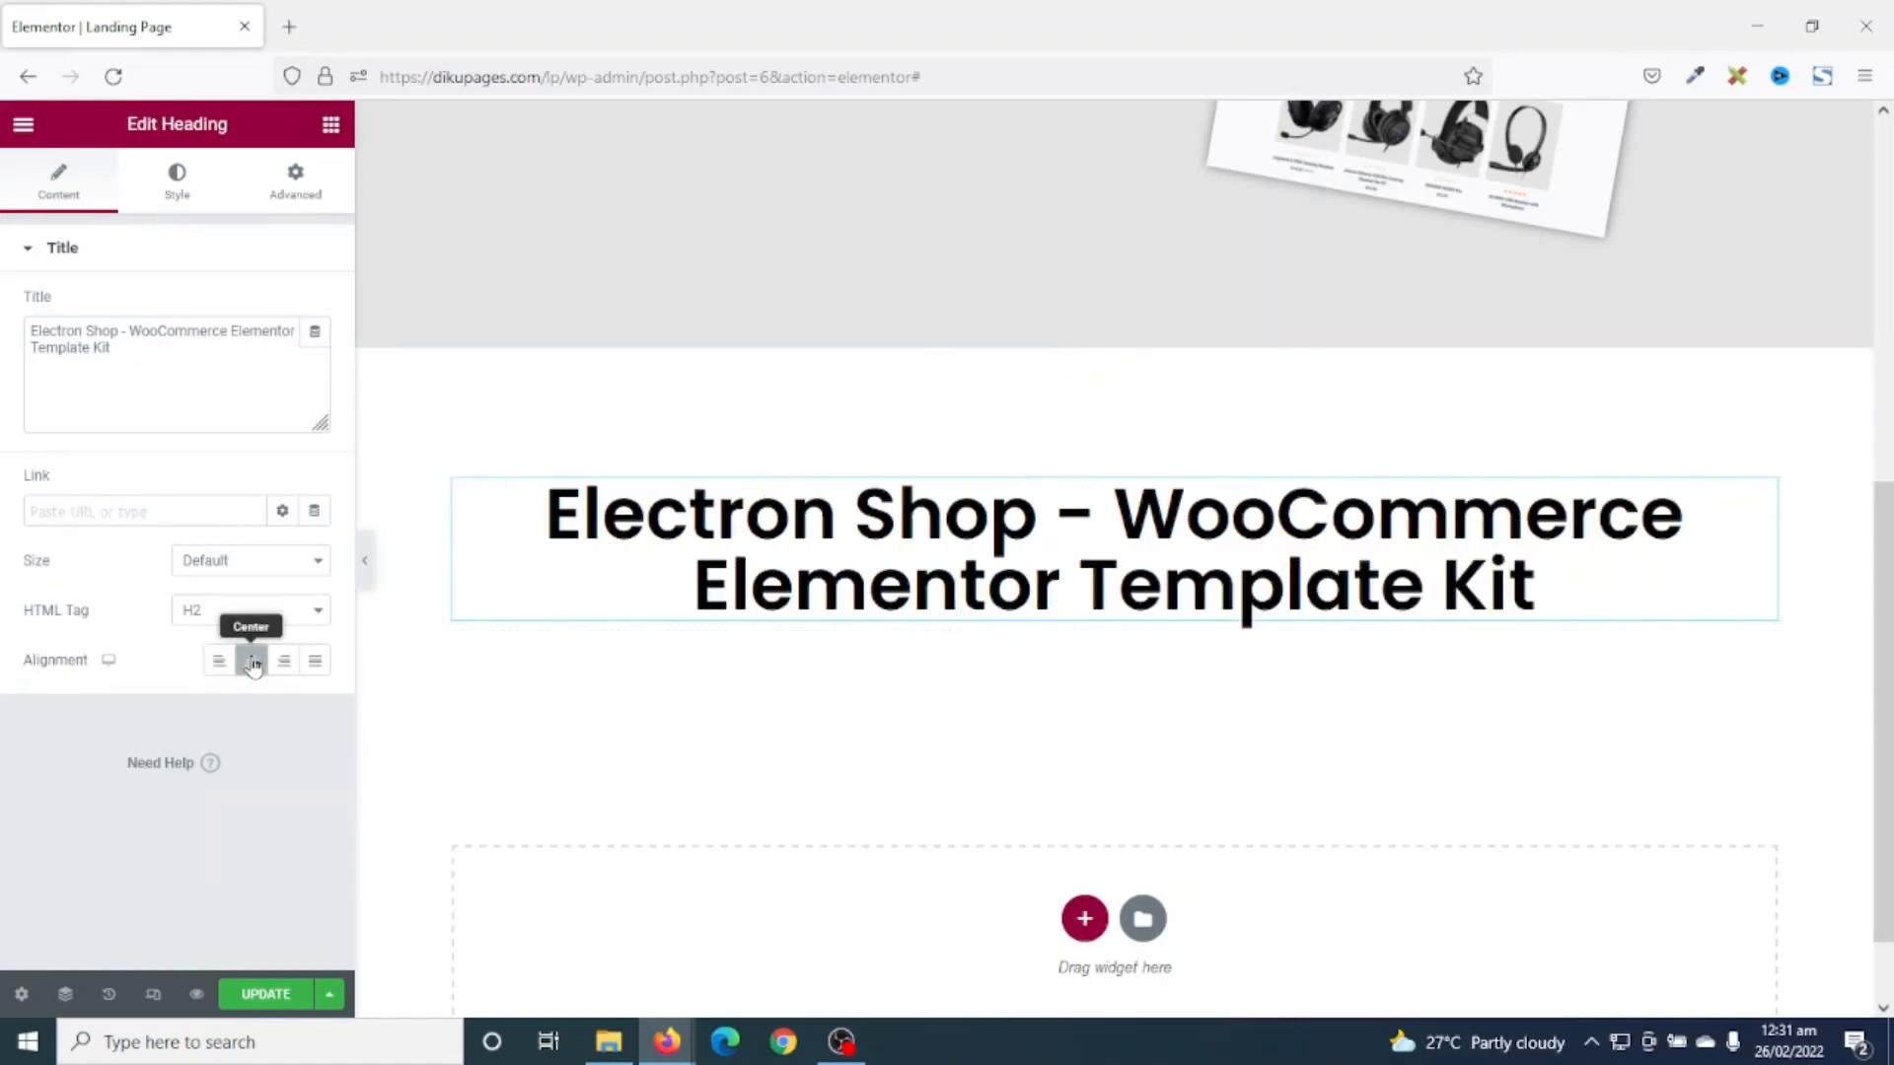
scroll(532, 795, up, 3)
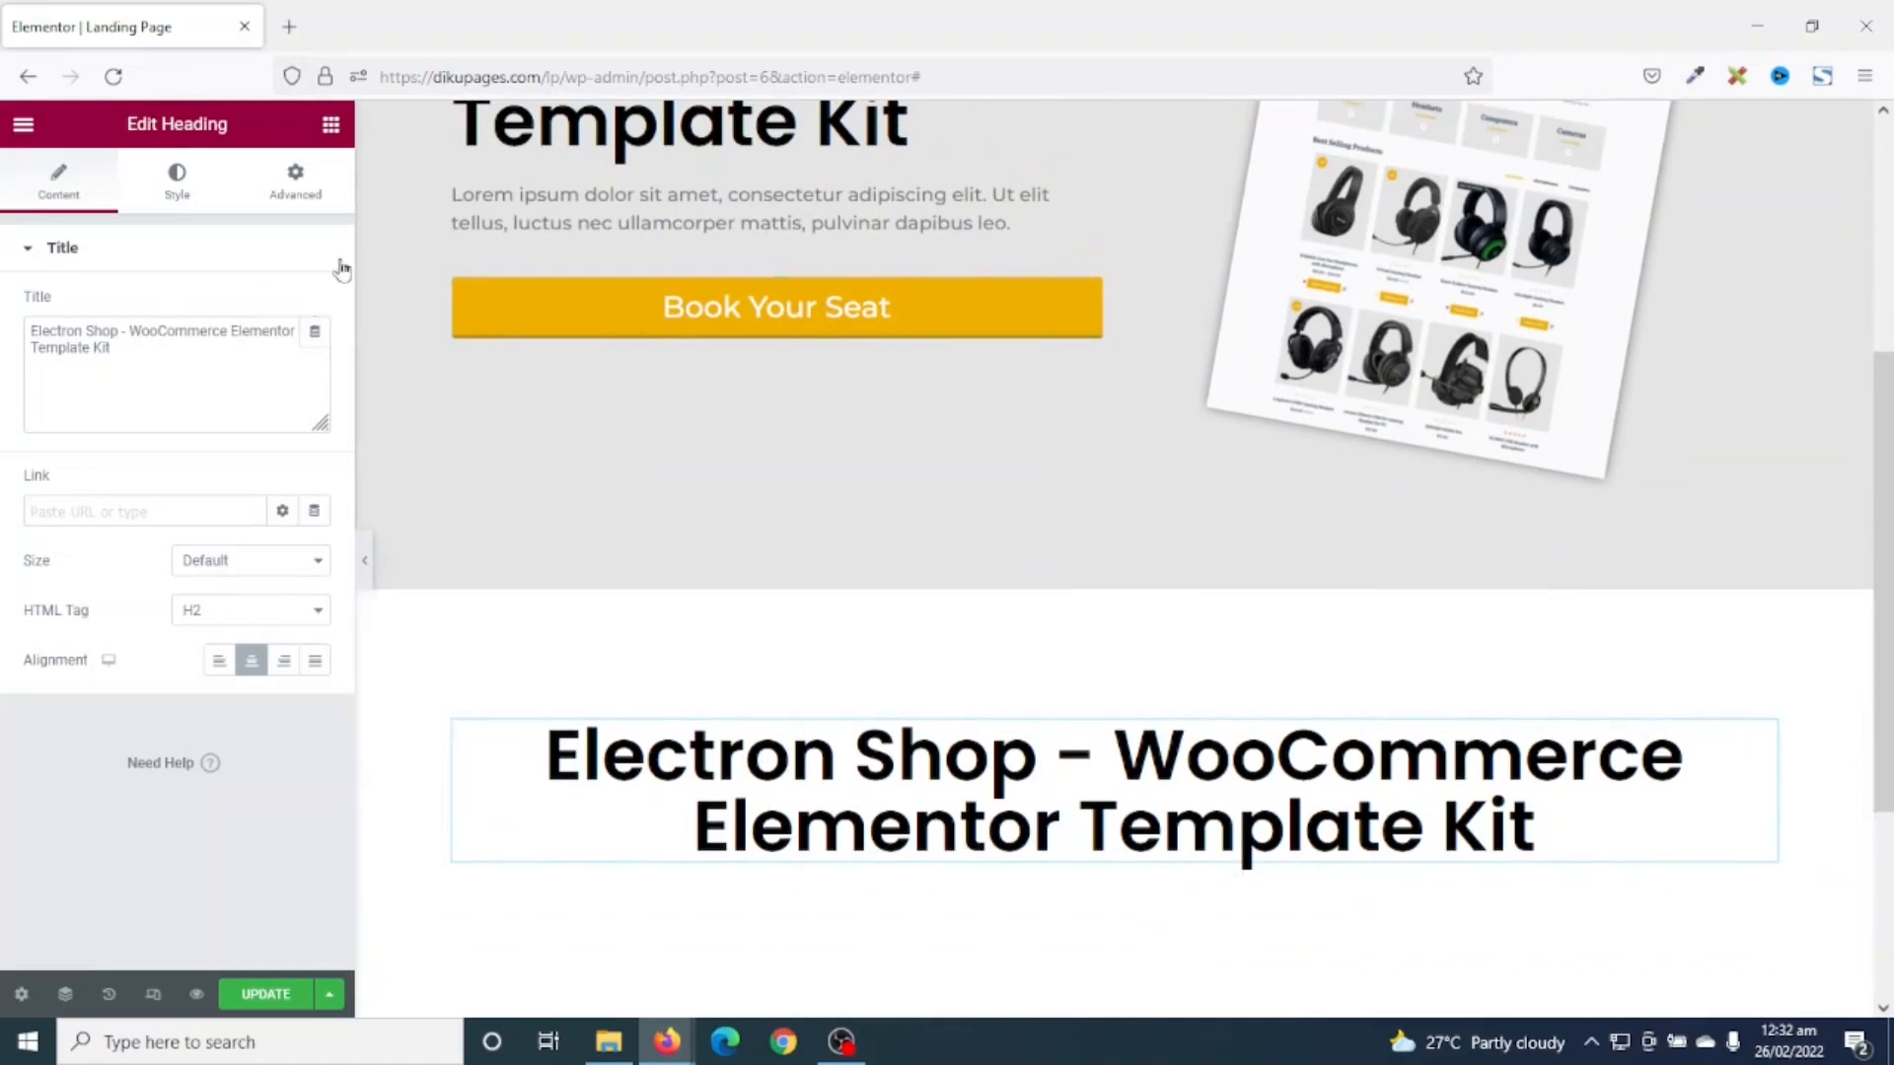
right_click(611, 200)
click(663, 305)
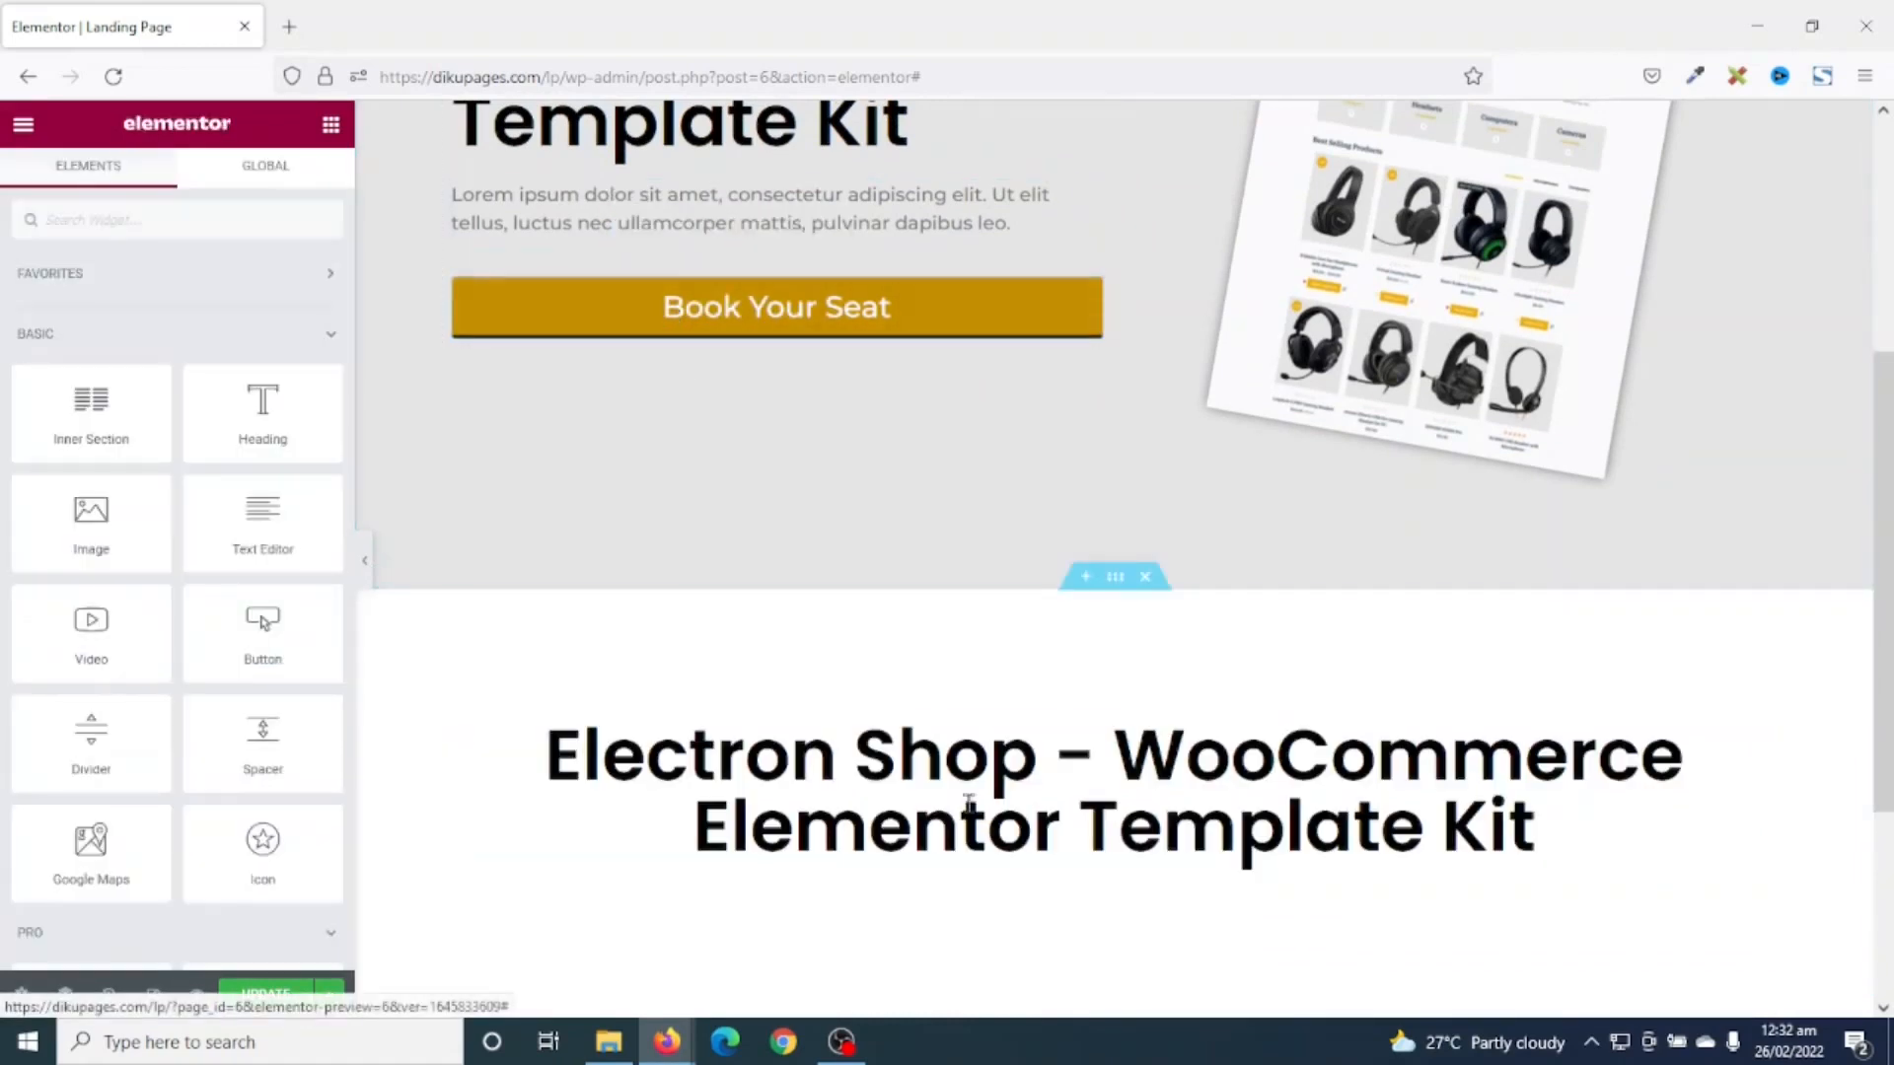
right_click(956, 839)
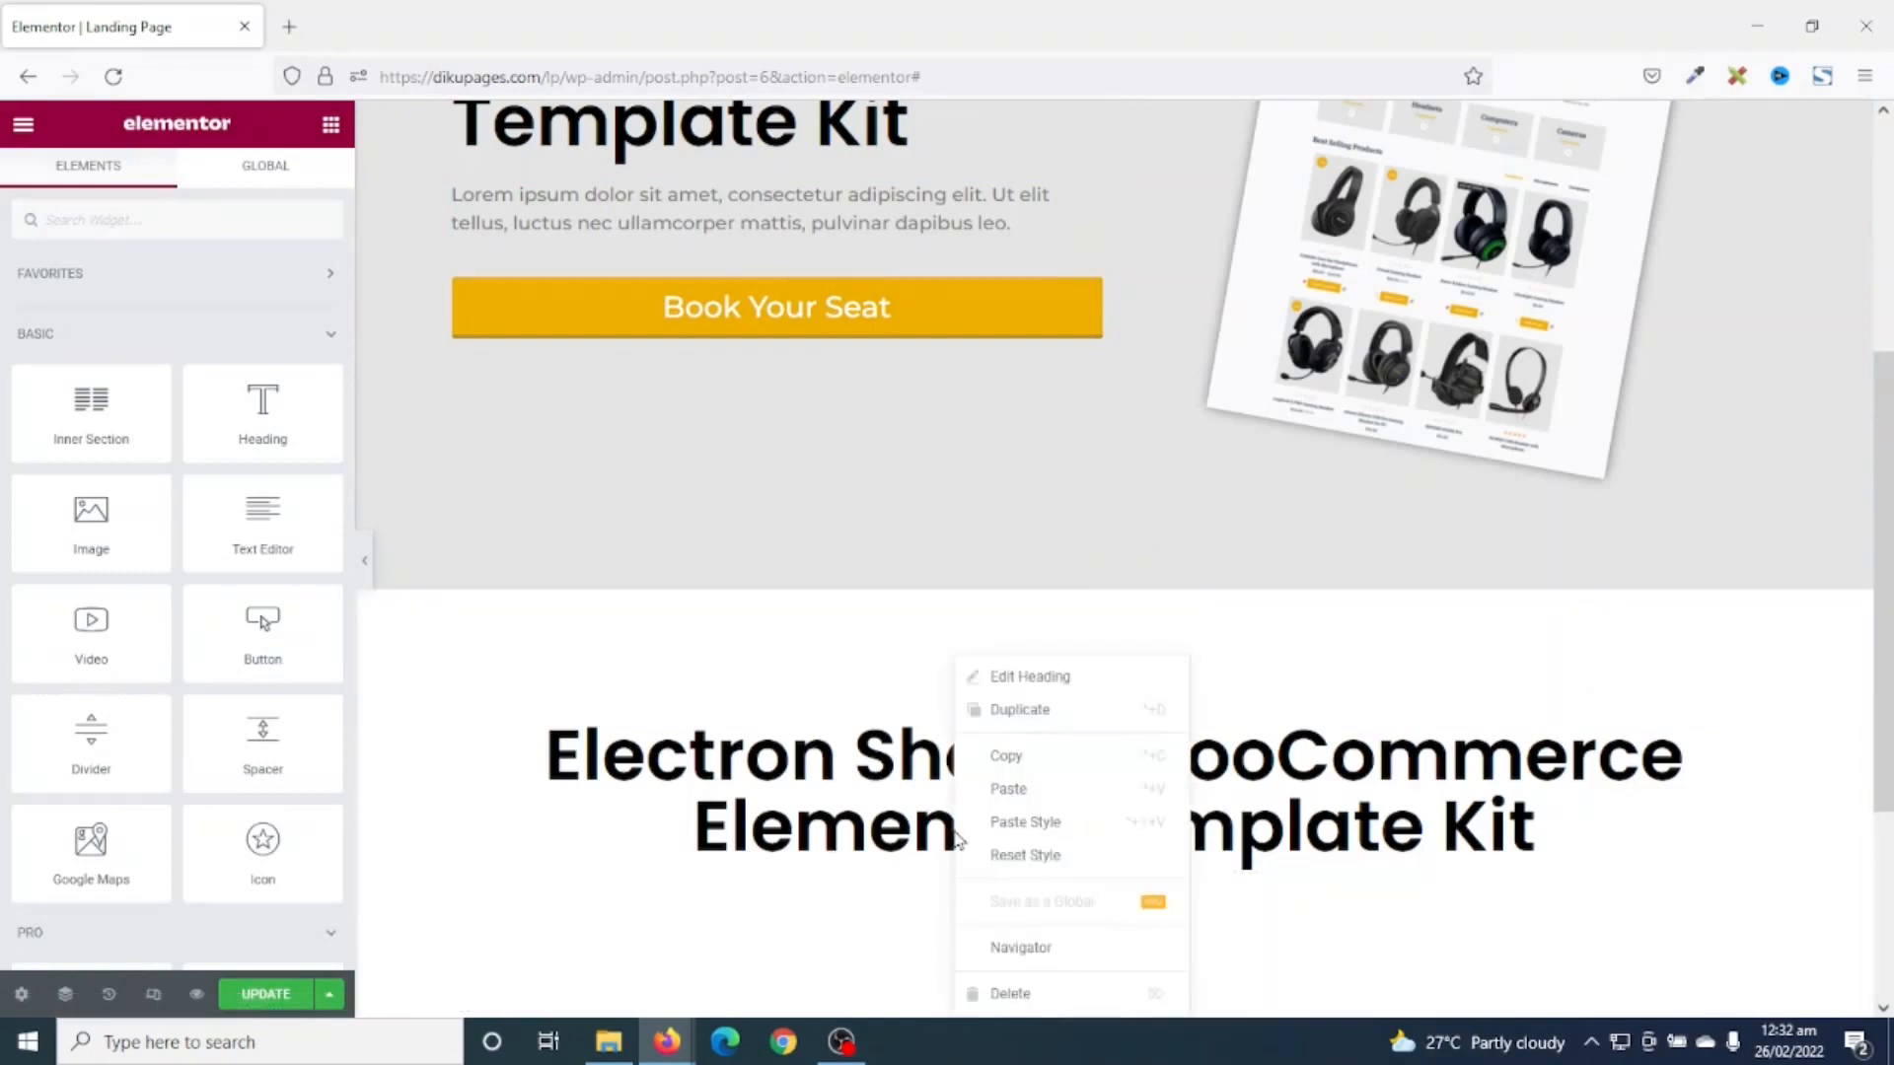
click(1039, 788)
- Repeat the lorem ipsum text once more inside the pasted paragraph and center-align it
drag(284, 642, 3, 527)
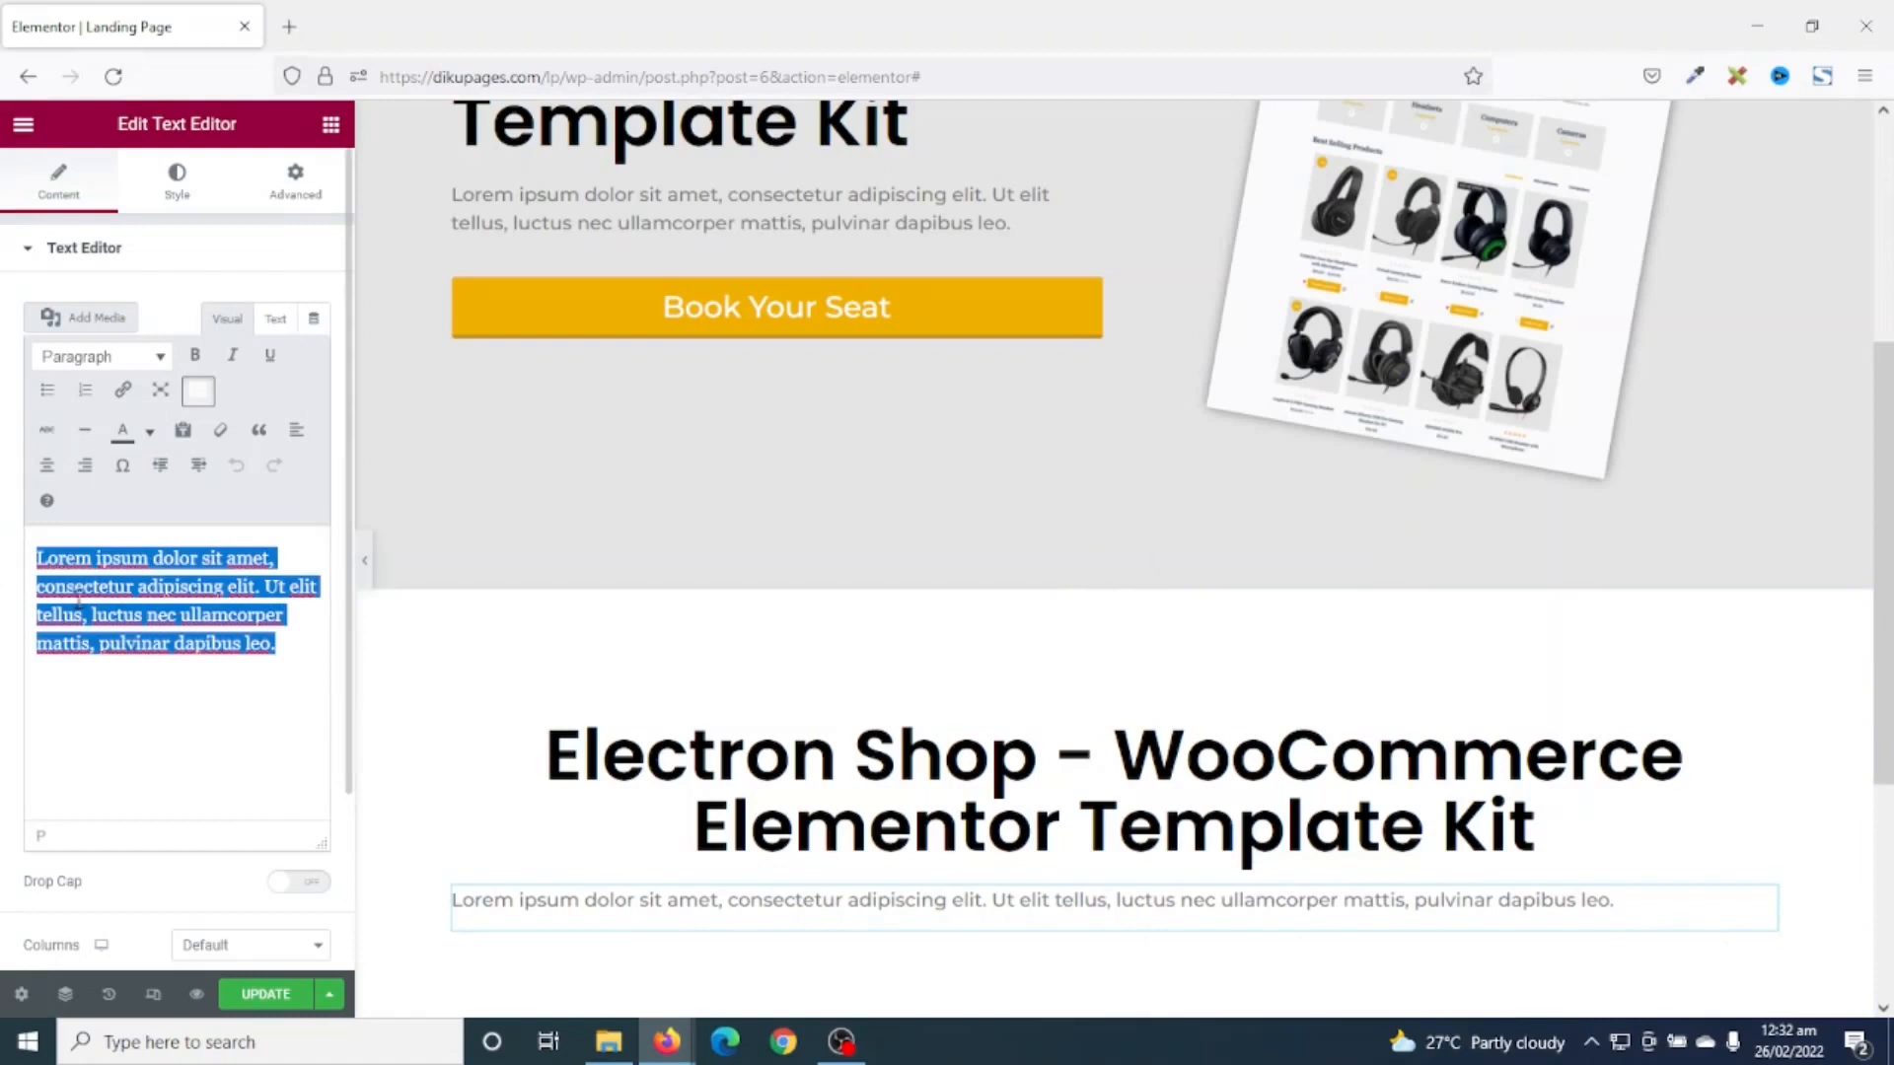
key(ctrl+c)
key(Right)
key(ctrl+v)
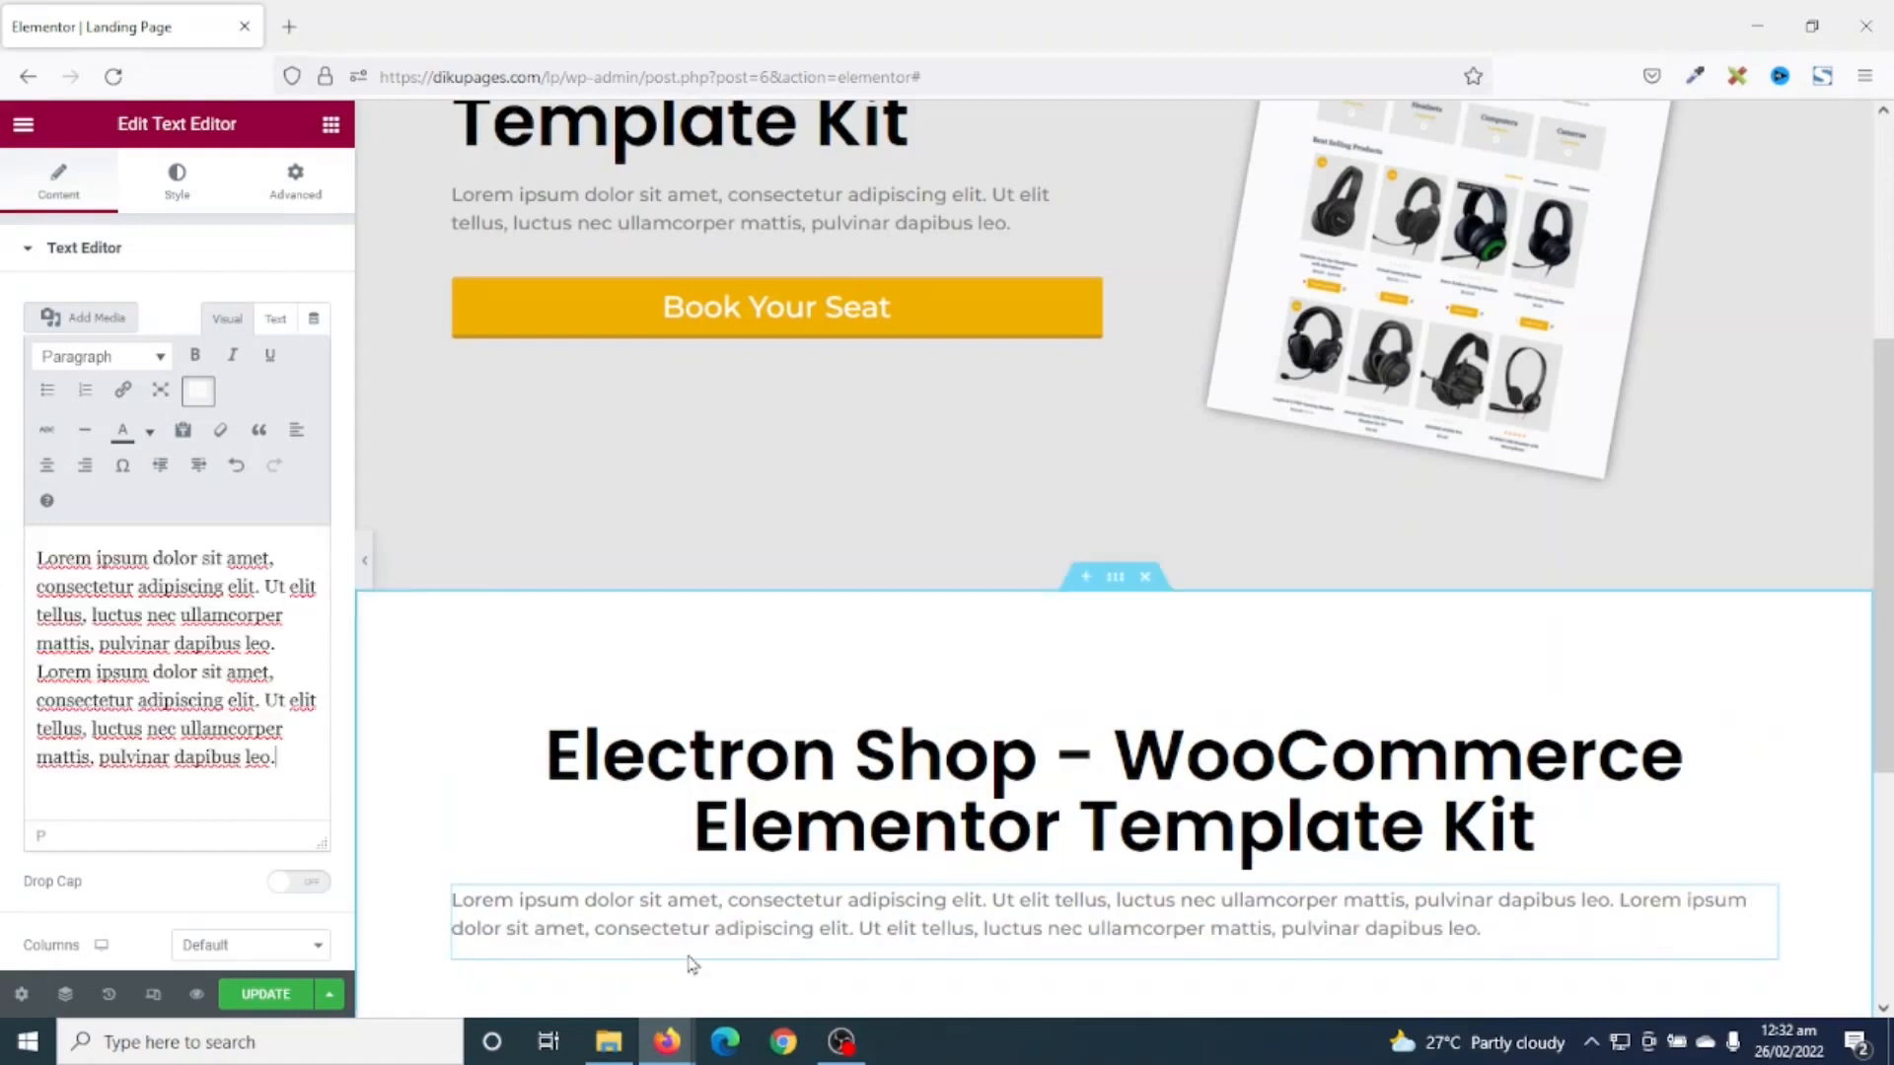
click(177, 187)
click(253, 309)
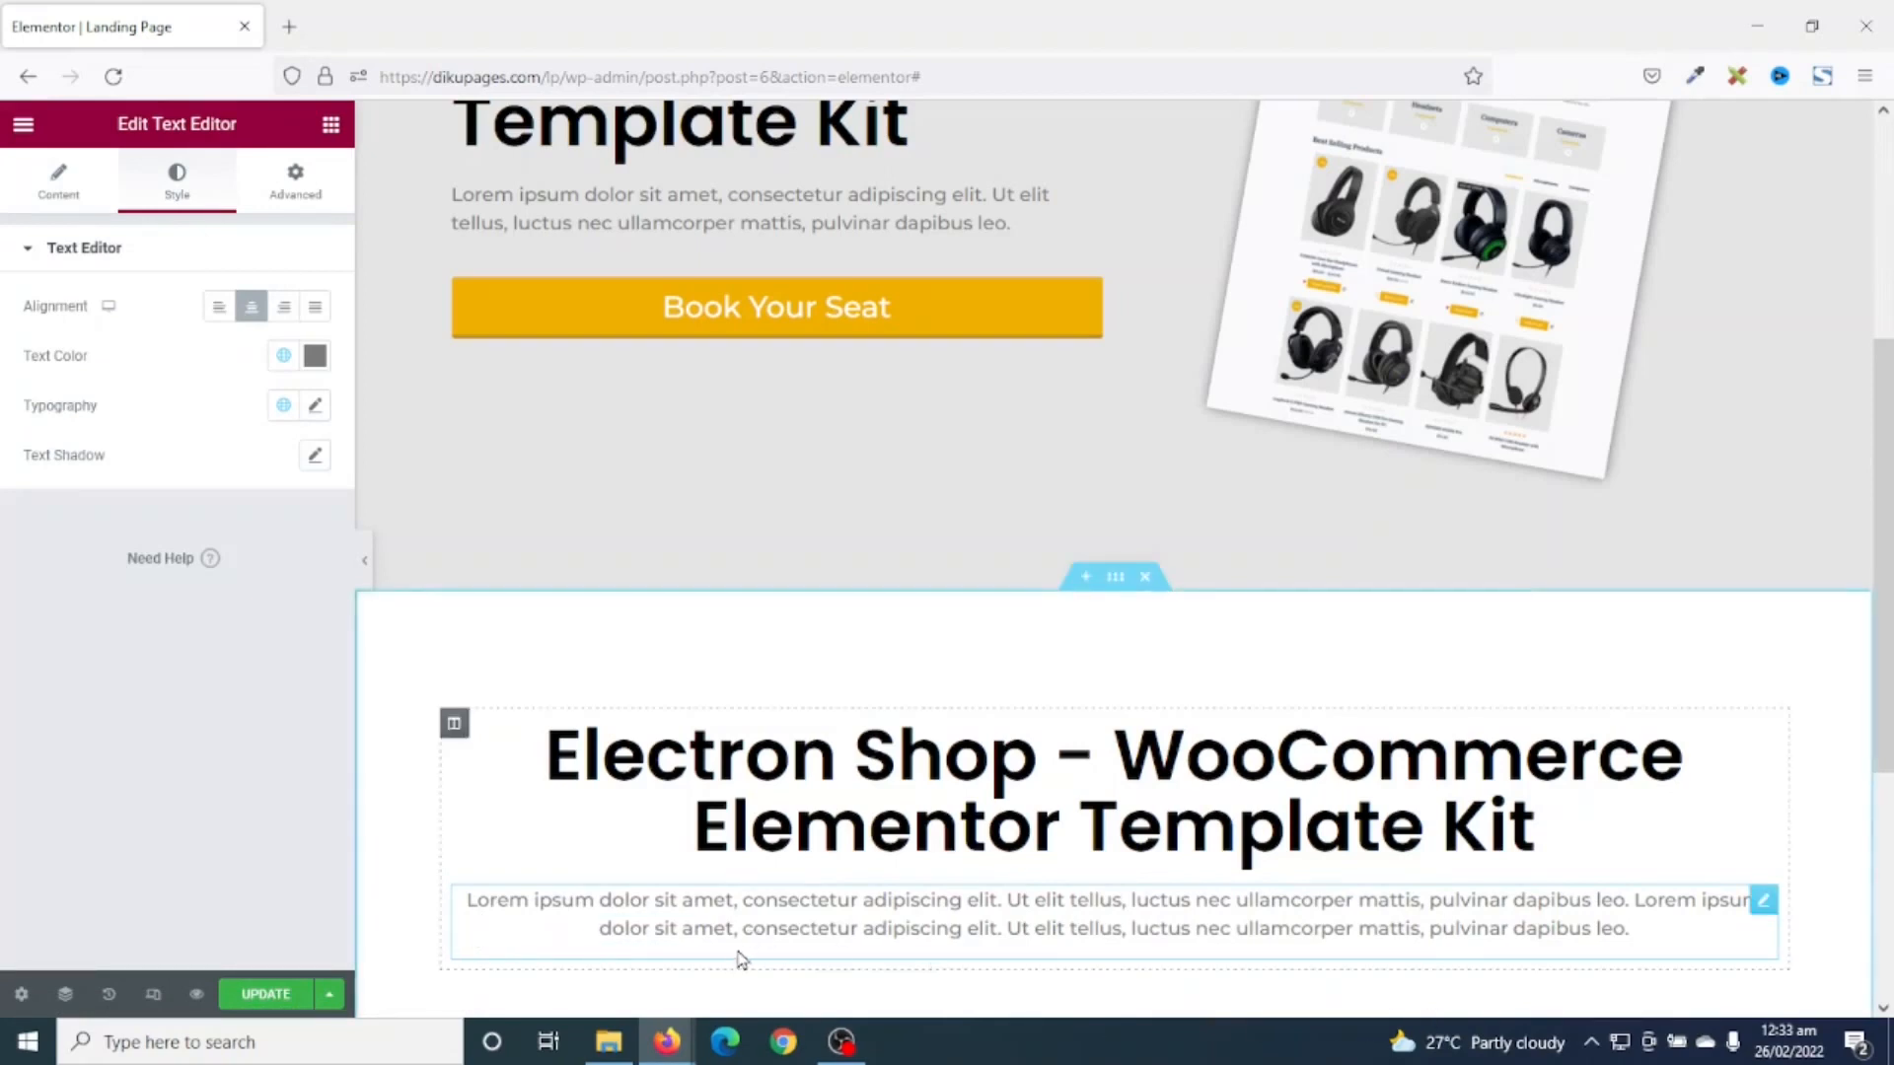
- Unlink the paragraph's padding values and set its right and left padding to 150 px
click(295, 185)
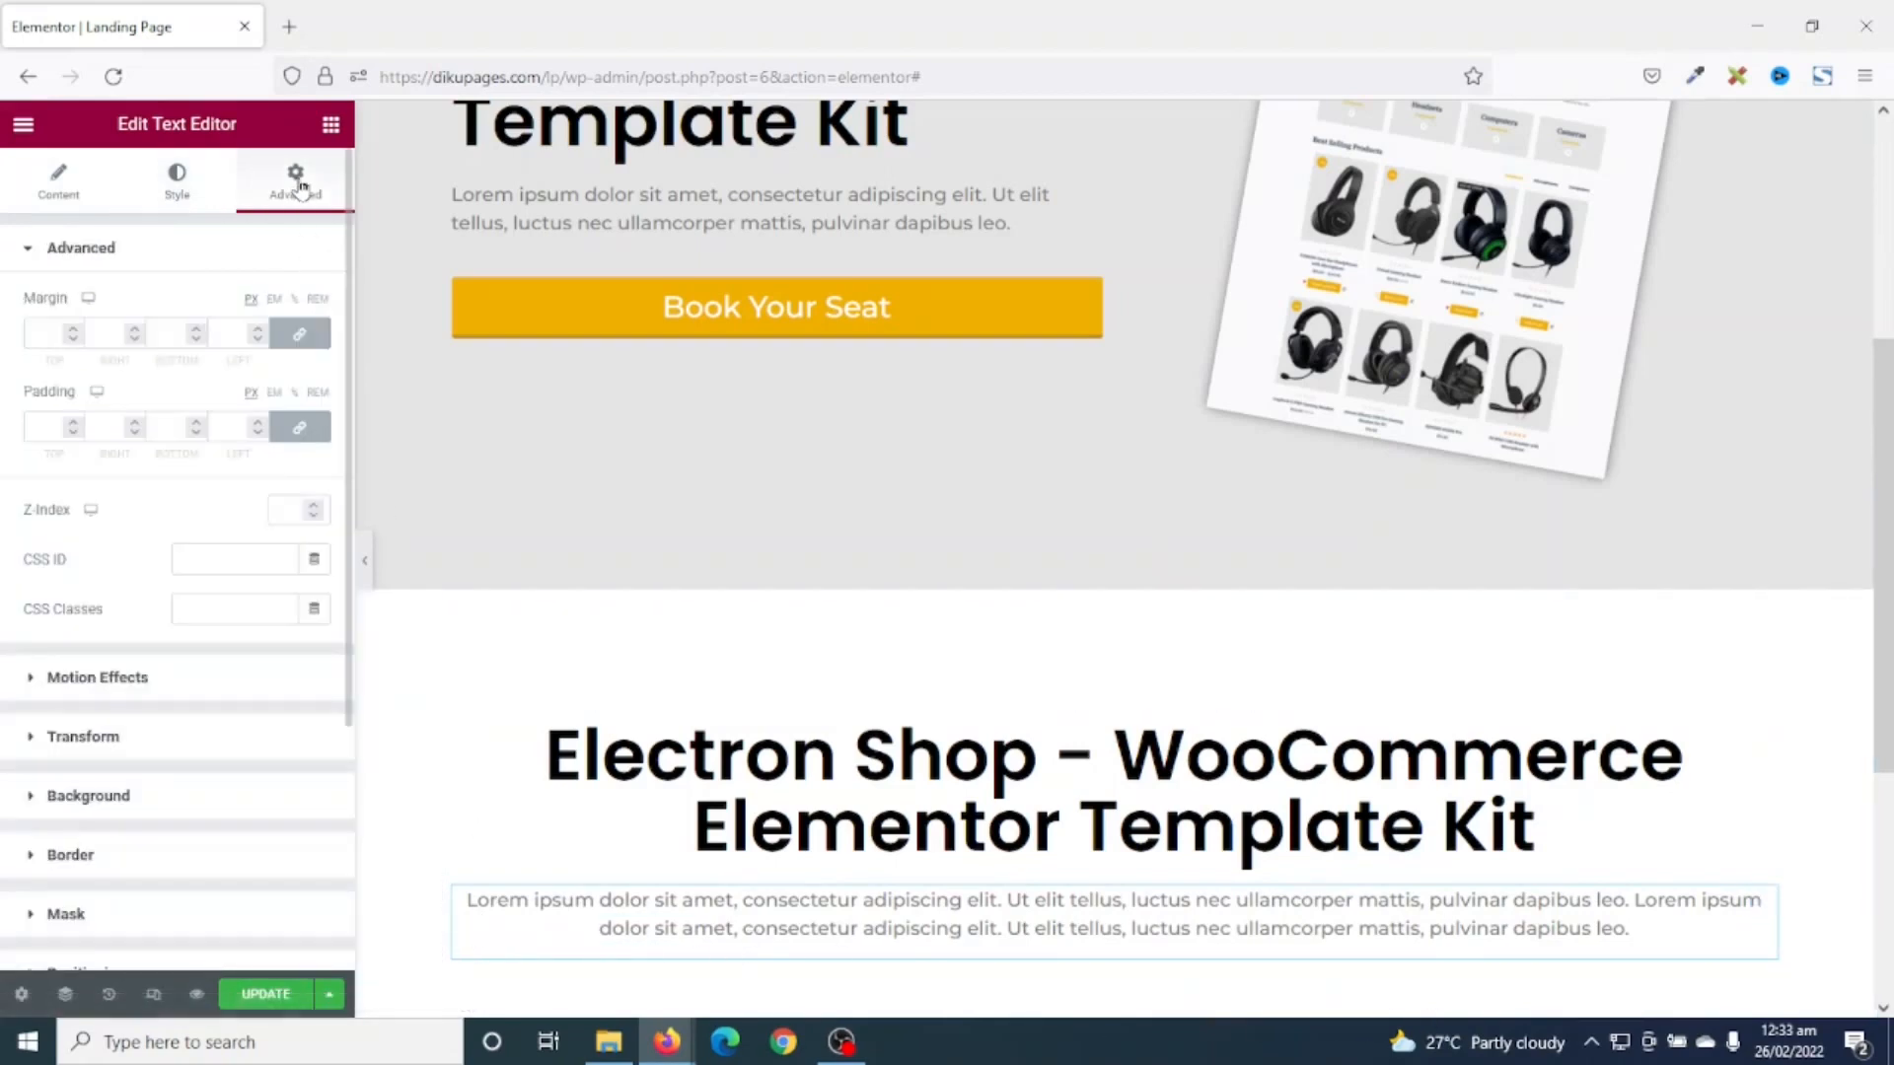
click(303, 432)
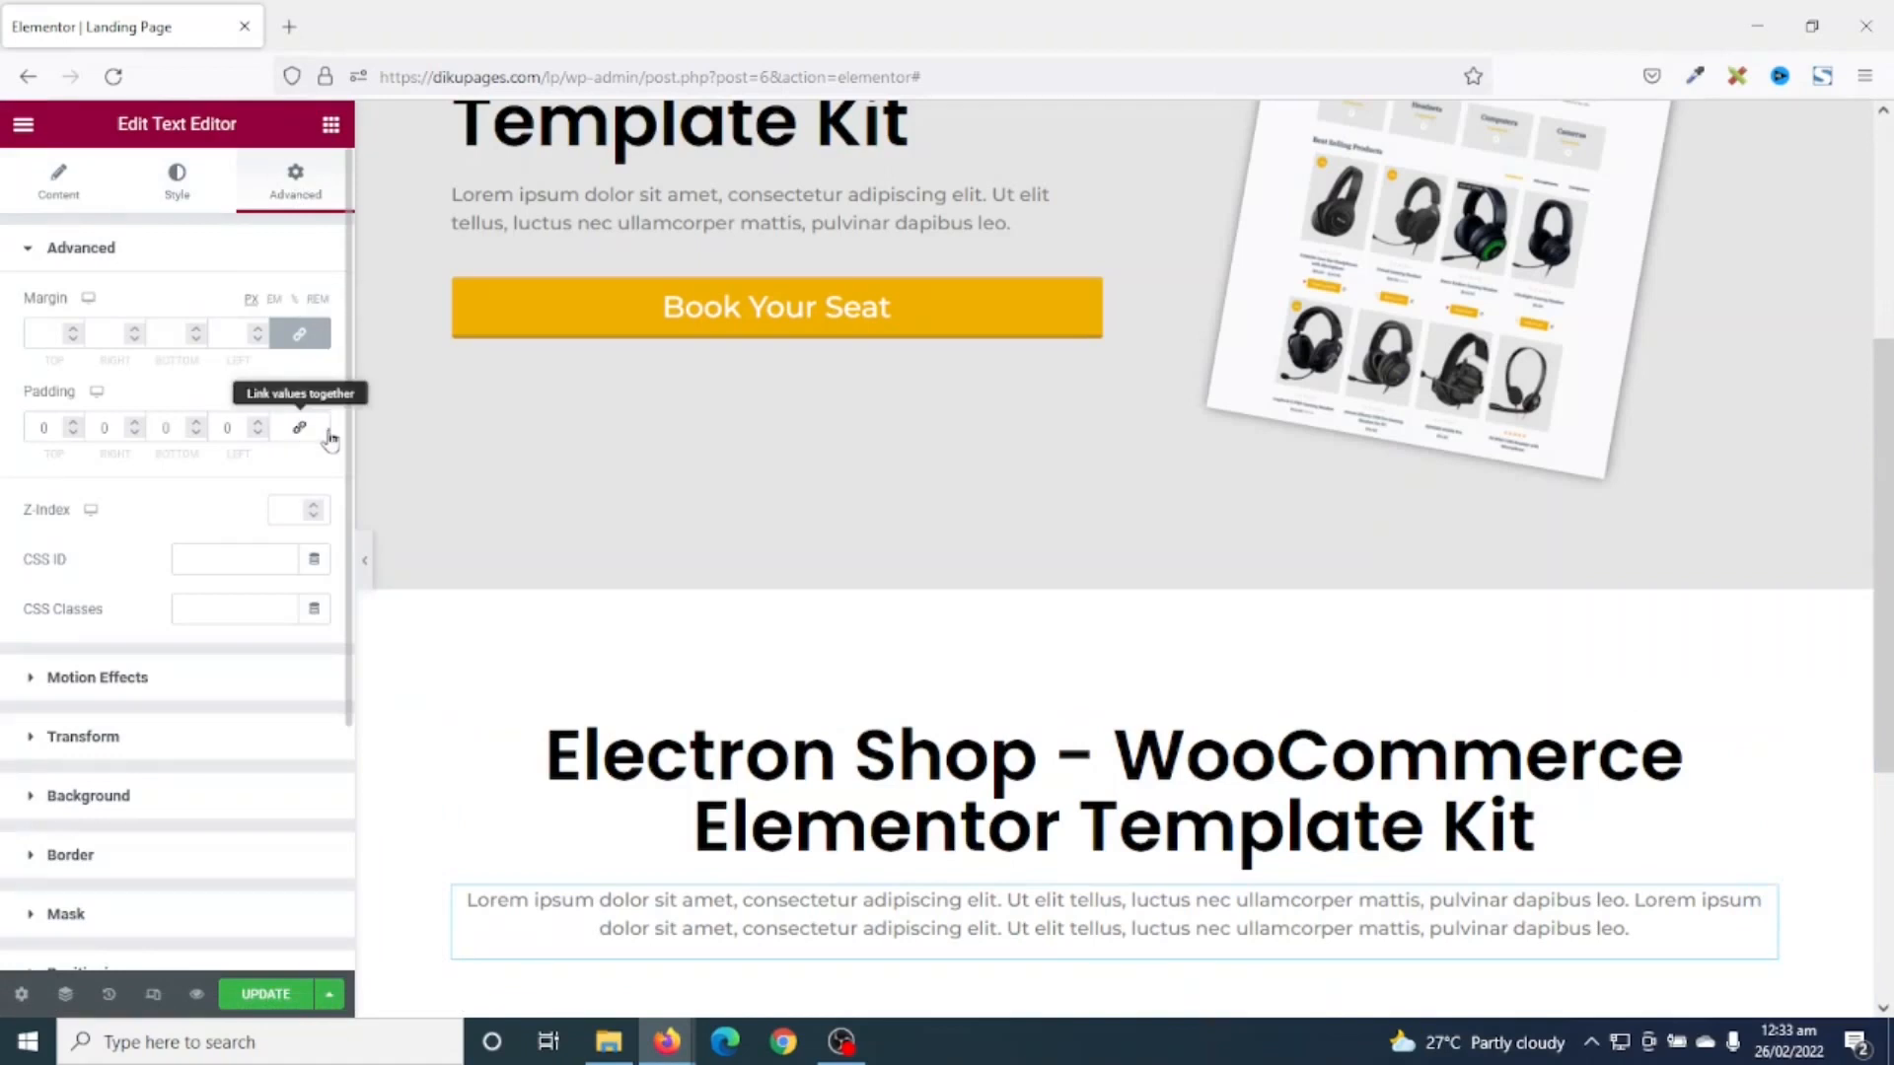
double_click(101, 429)
text(150)
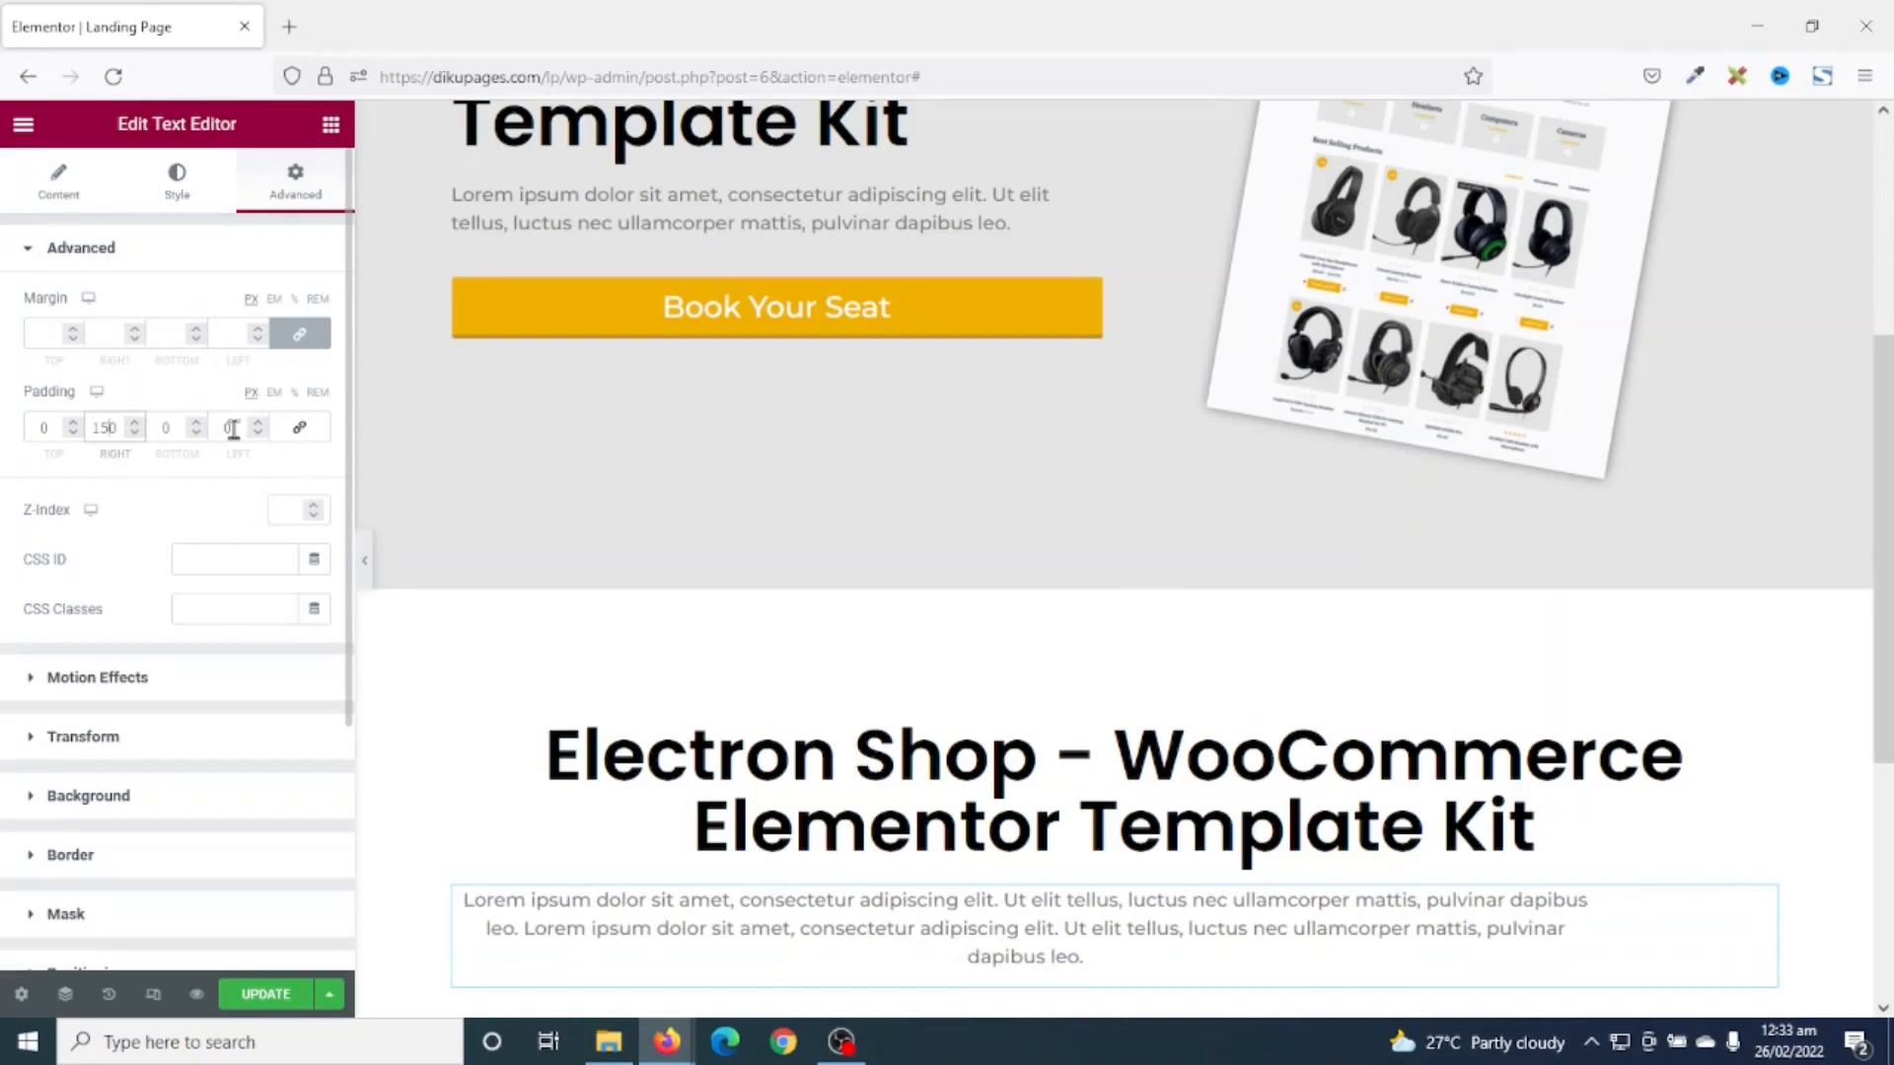
click(224, 429)
text(1500)
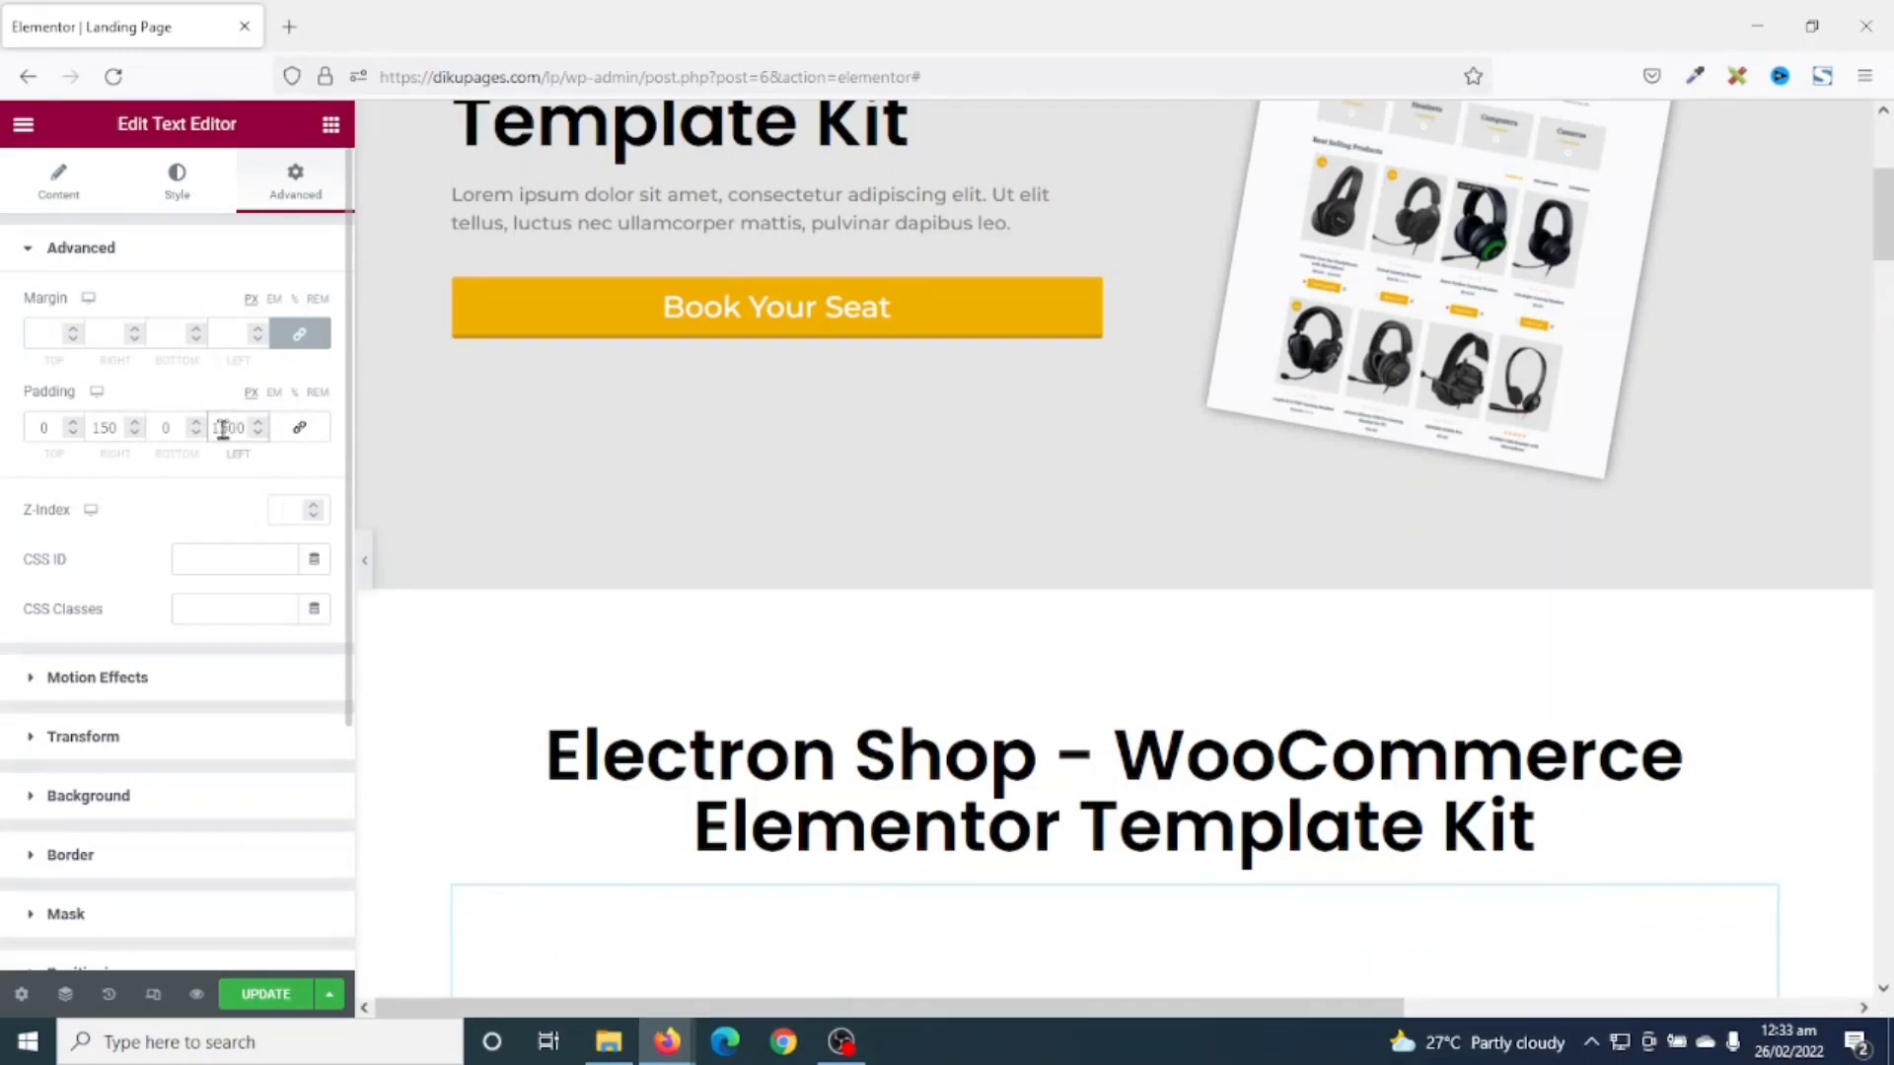
key(BackSpace)
scroll(895, 839, down, 3)
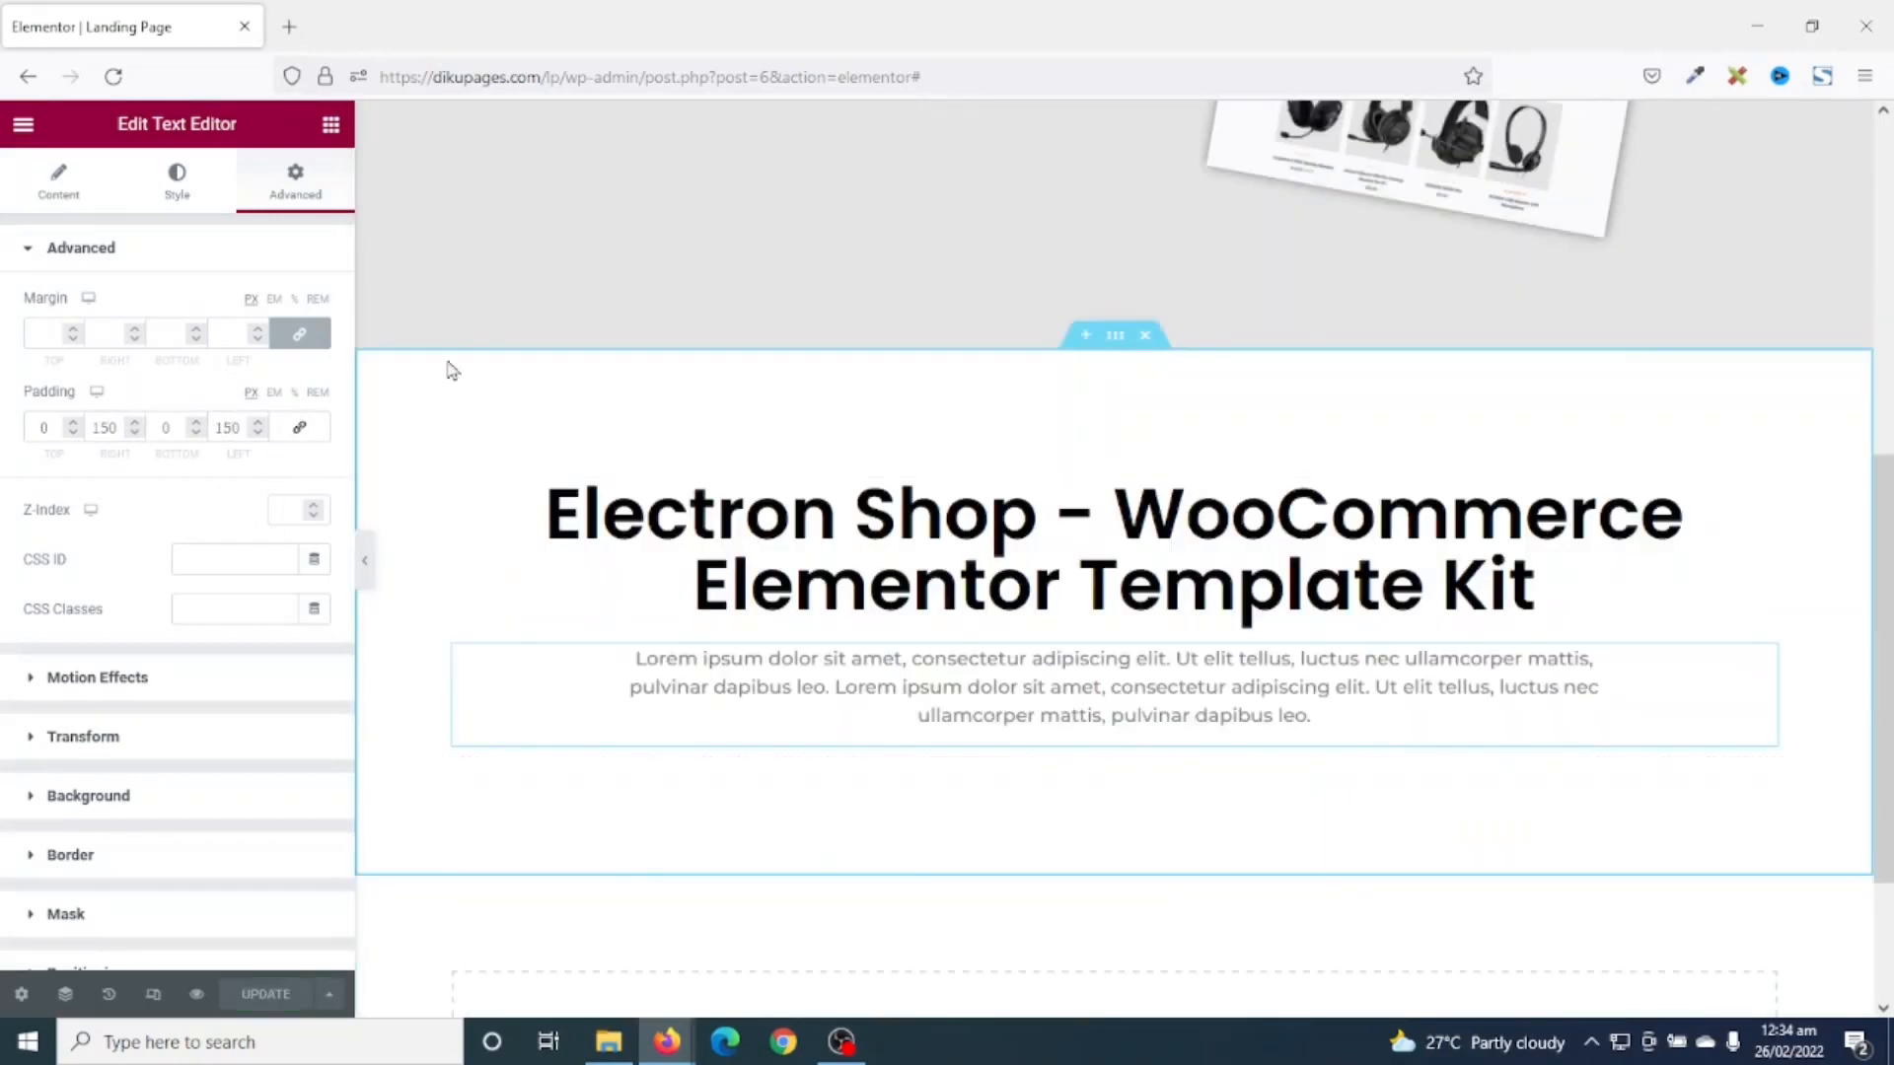
- Add an inner section below the paragraph and duplicate a column so it has three columns
click(330, 123)
drag(98, 434, 1013, 754)
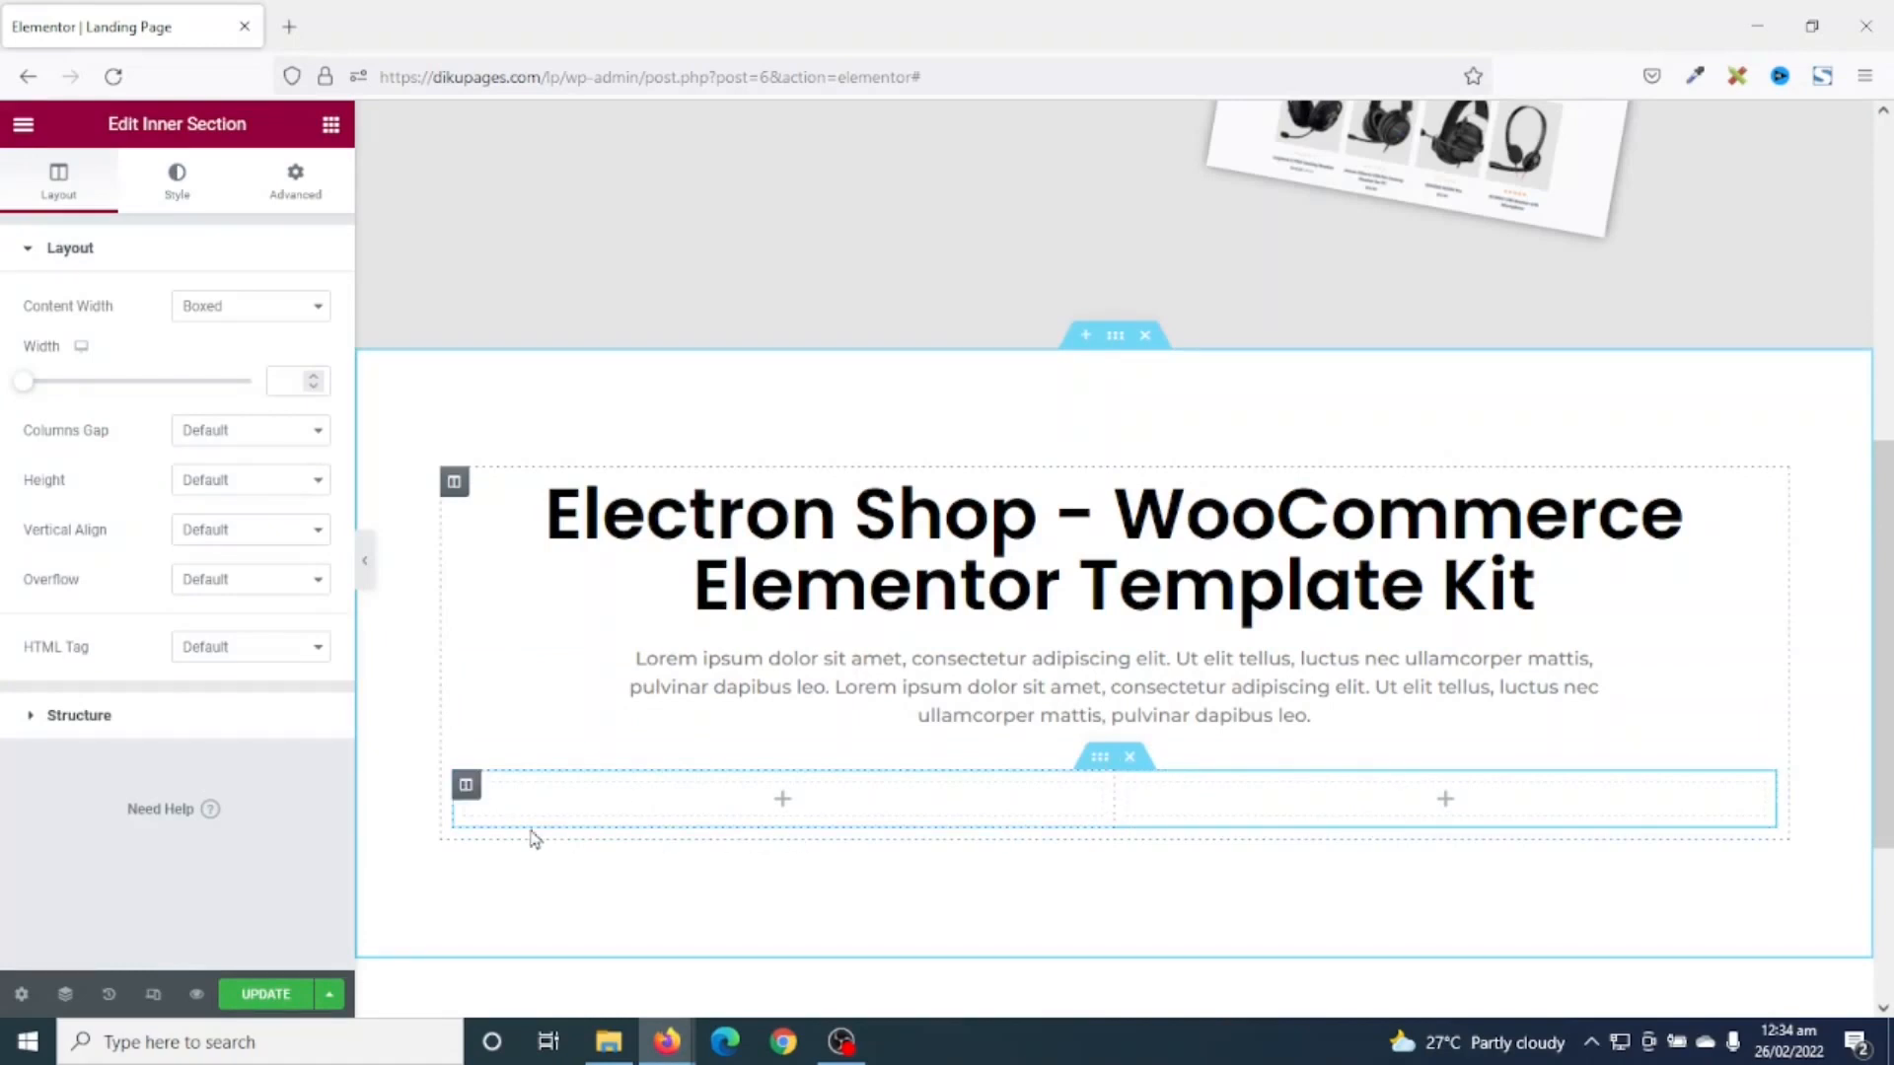
right_click(471, 792)
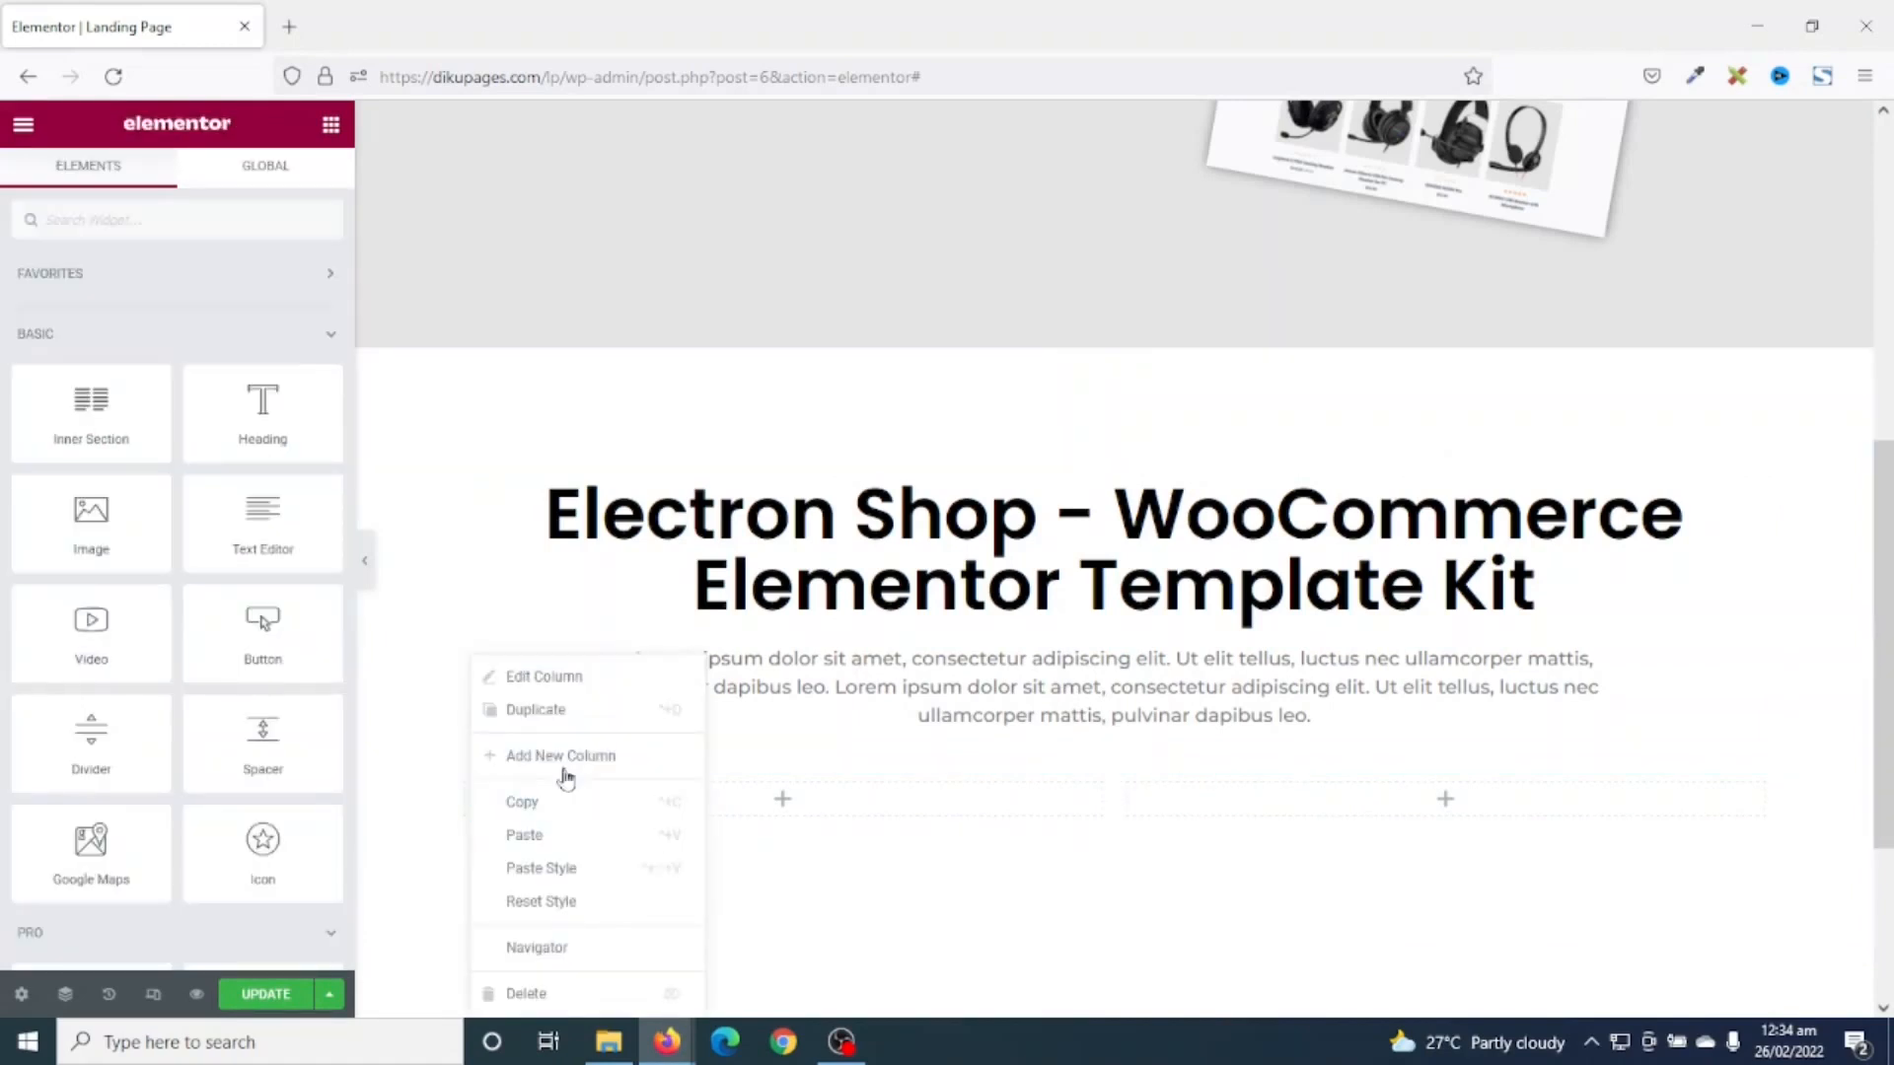
click(570, 708)
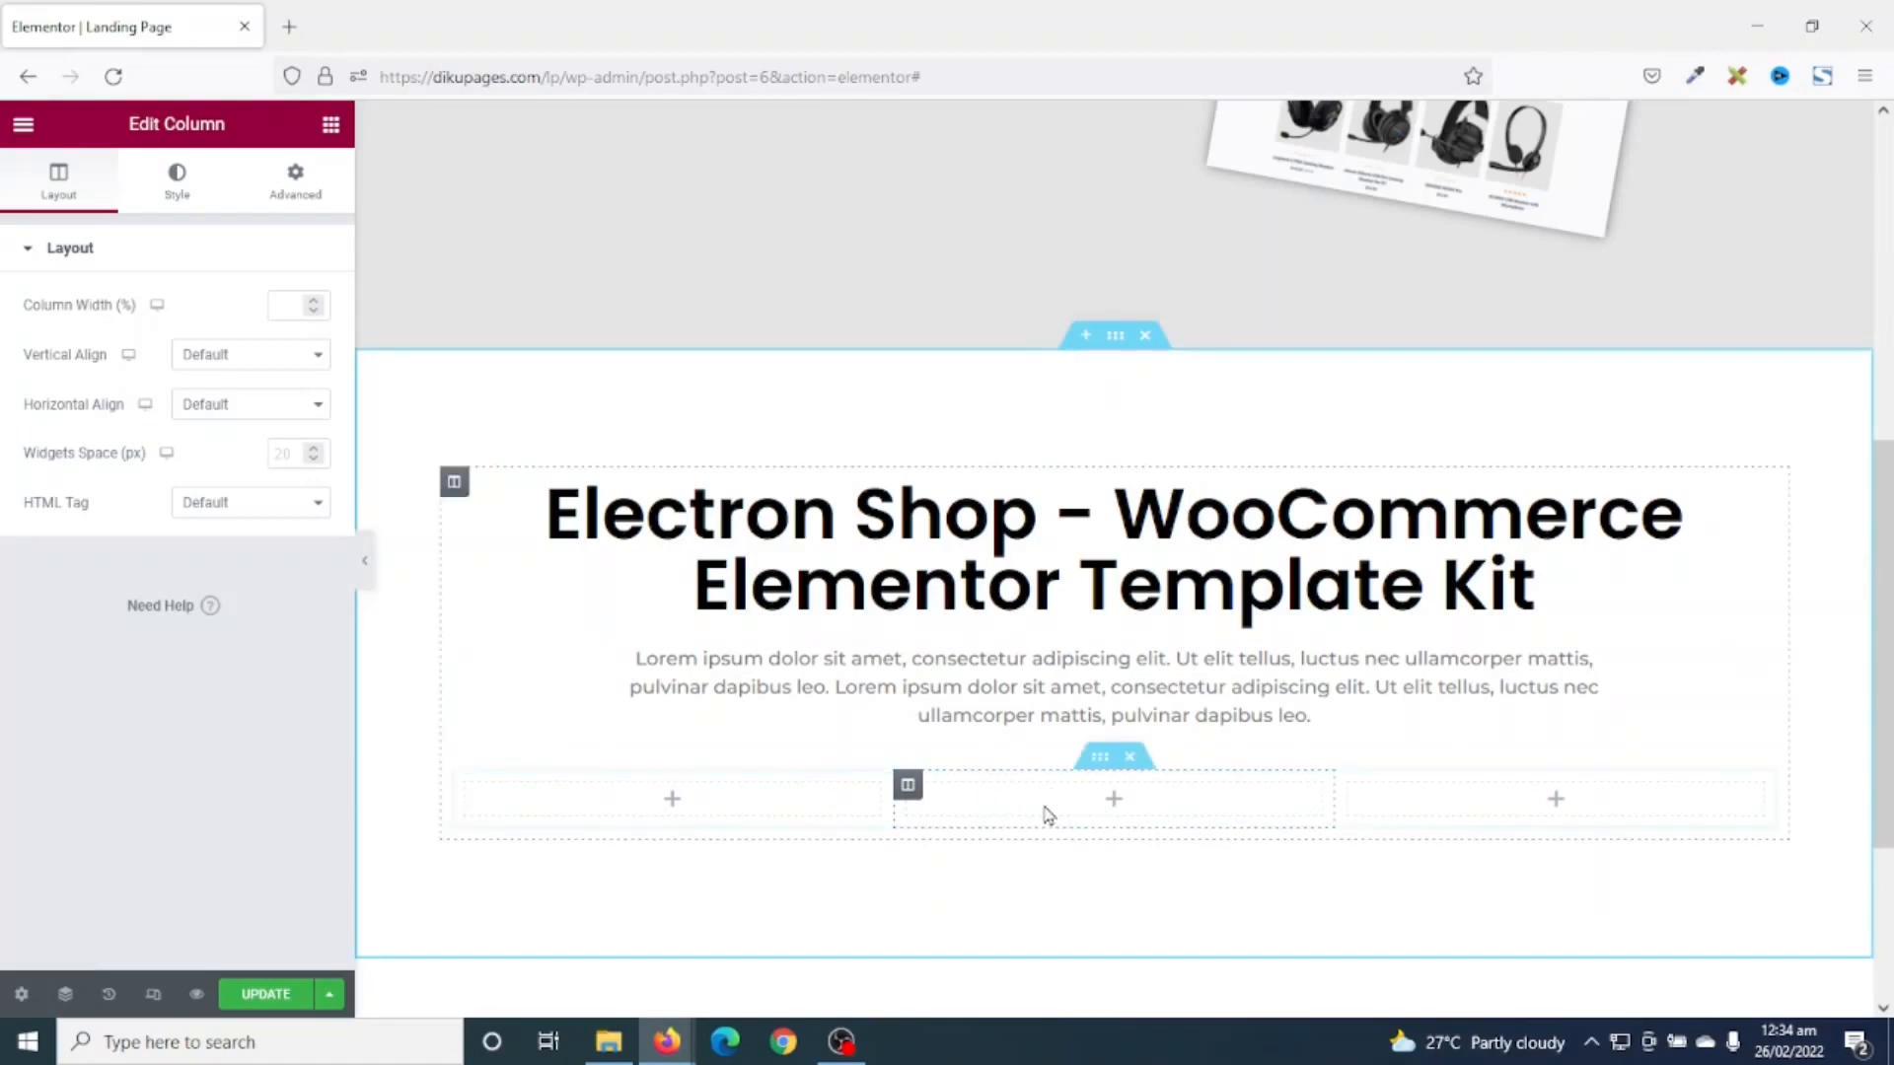
- Add an Image widget to the inner section's middle column with the shop page screenshot from the media library
click(331, 123)
drag(88, 511, 1065, 807)
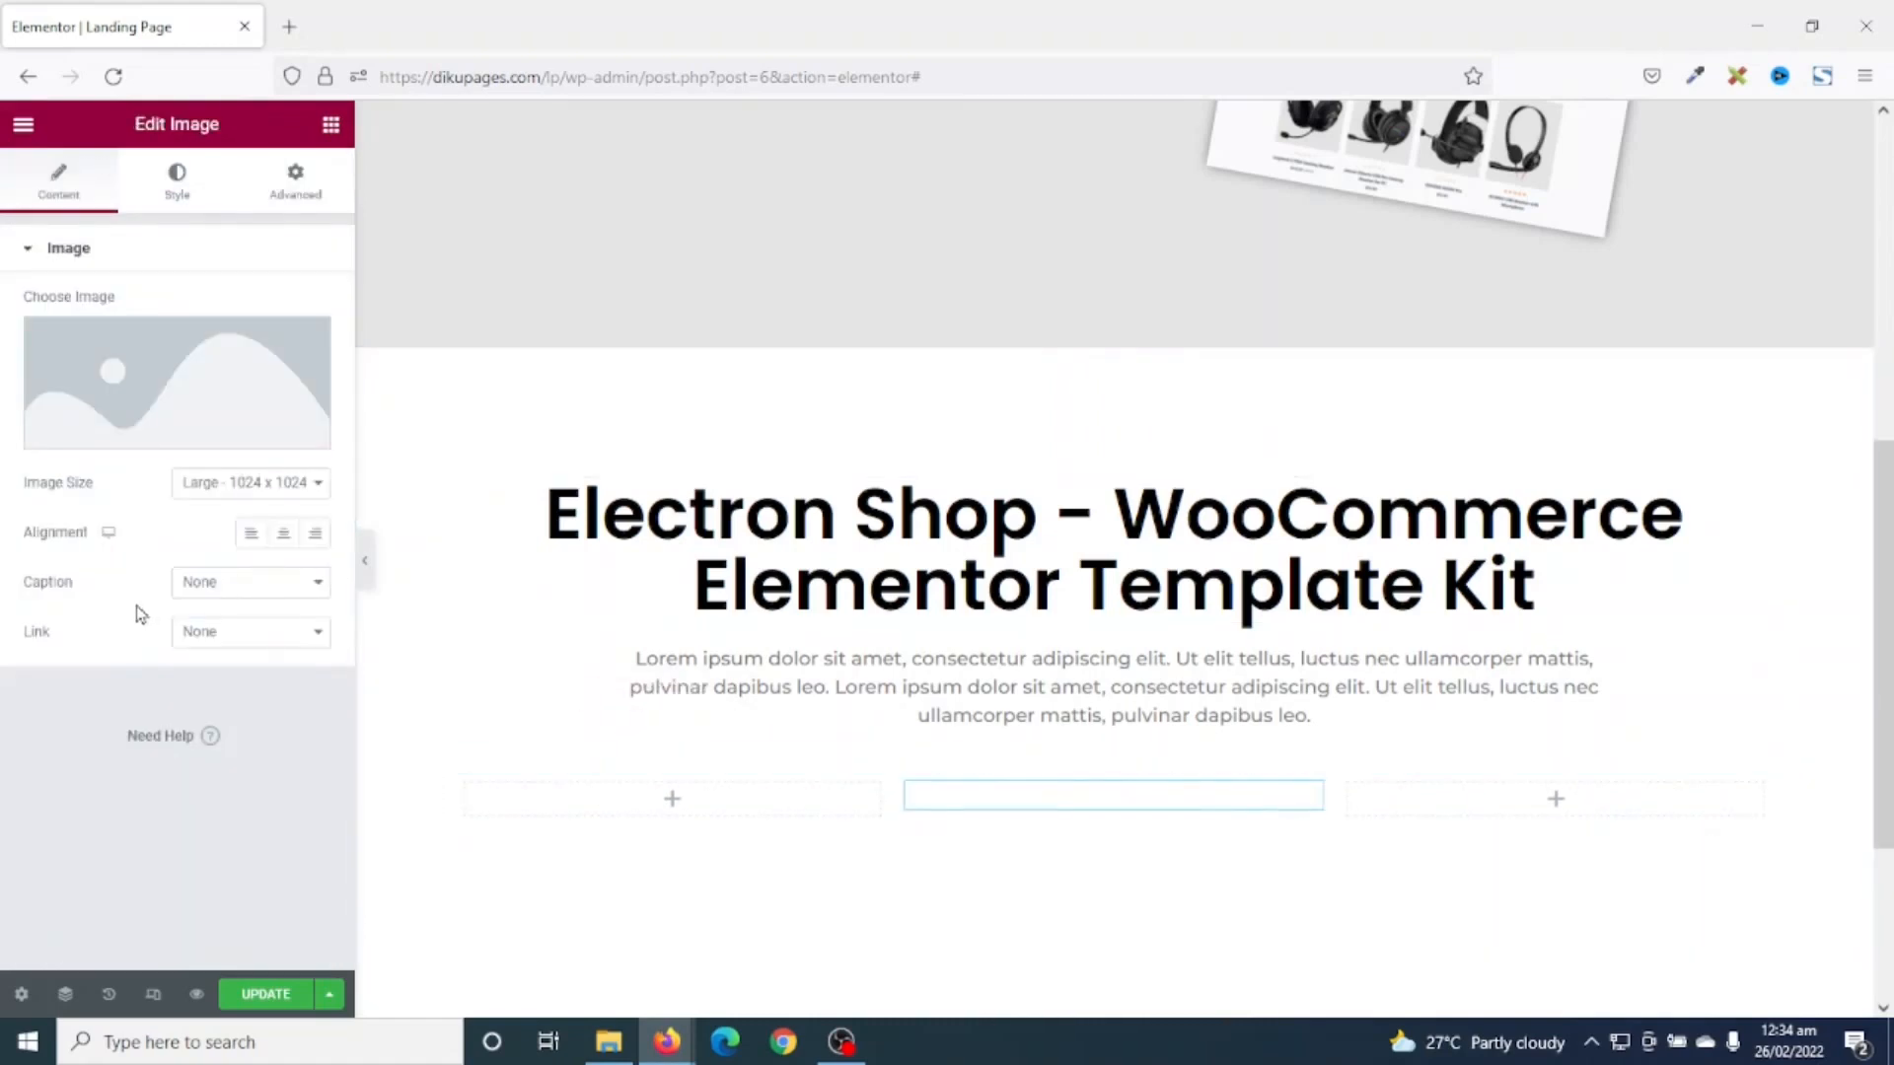
click(162, 393)
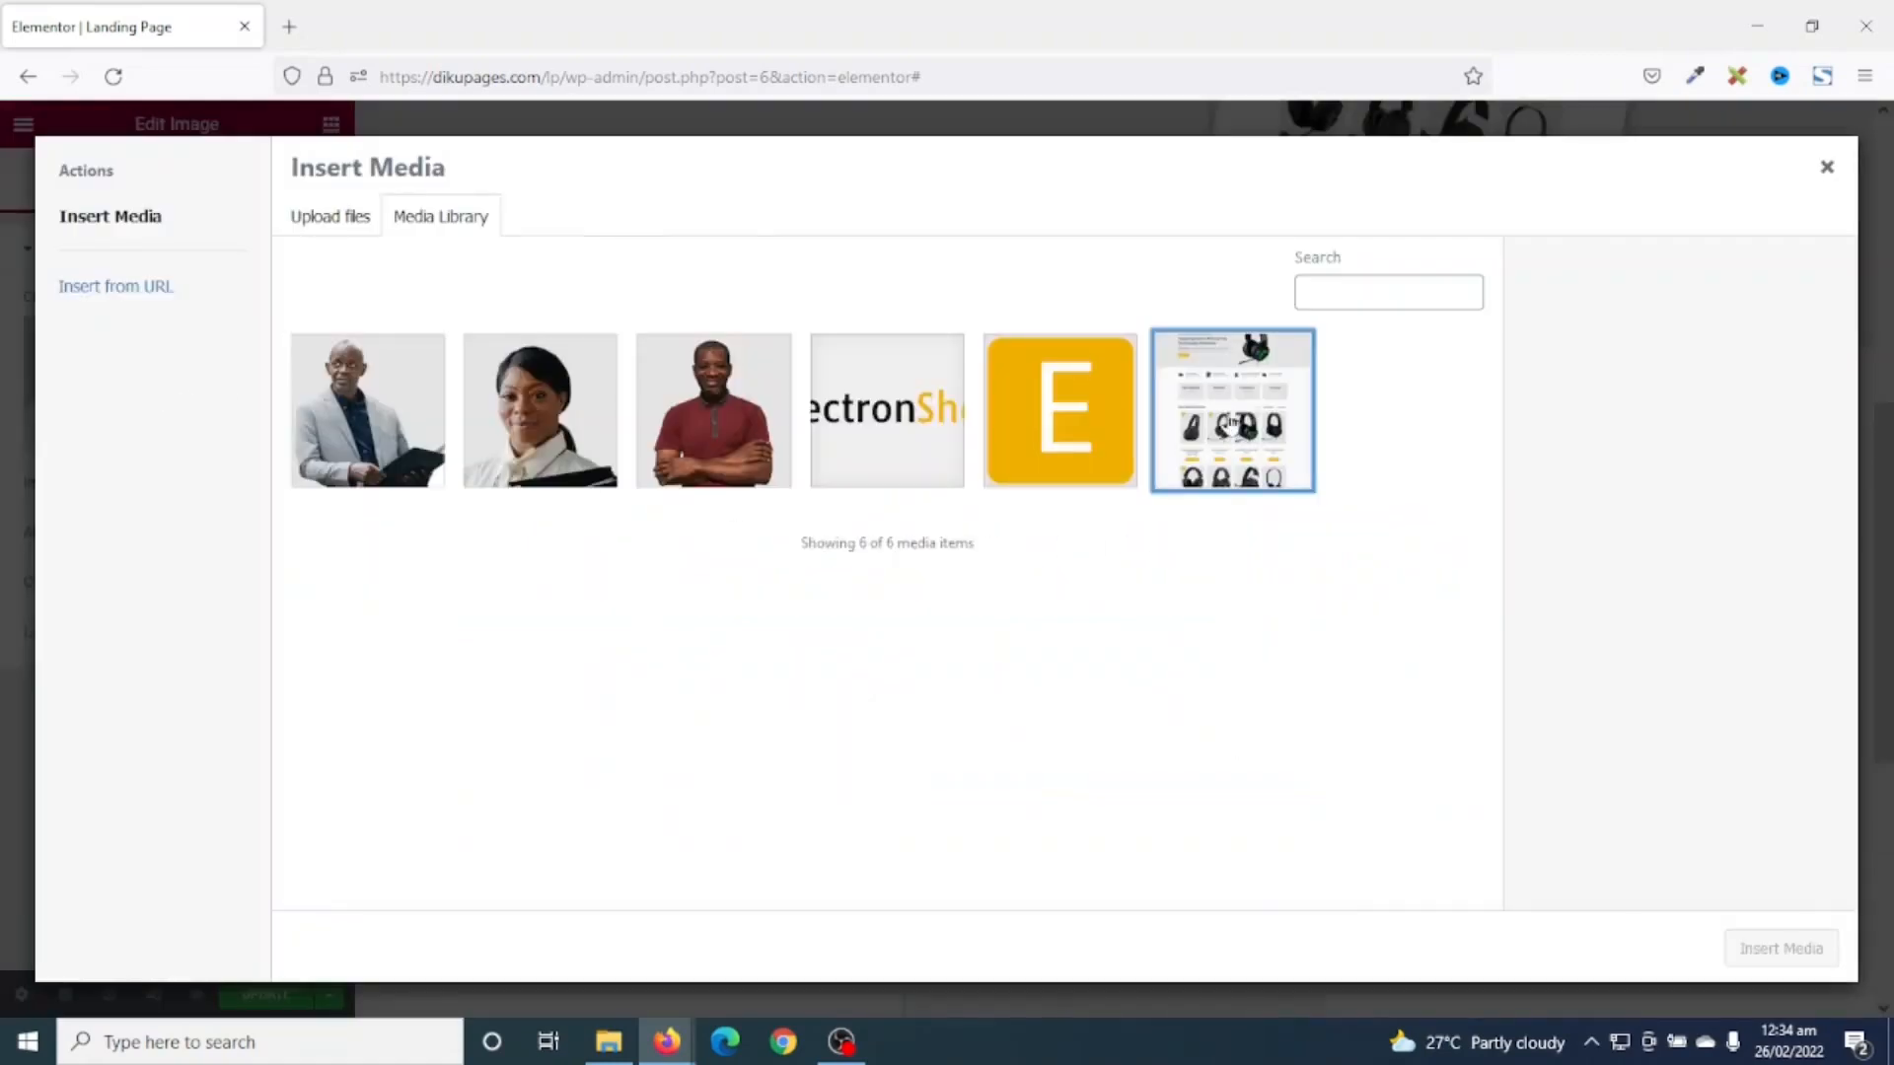
click(1229, 423)
click(1755, 961)
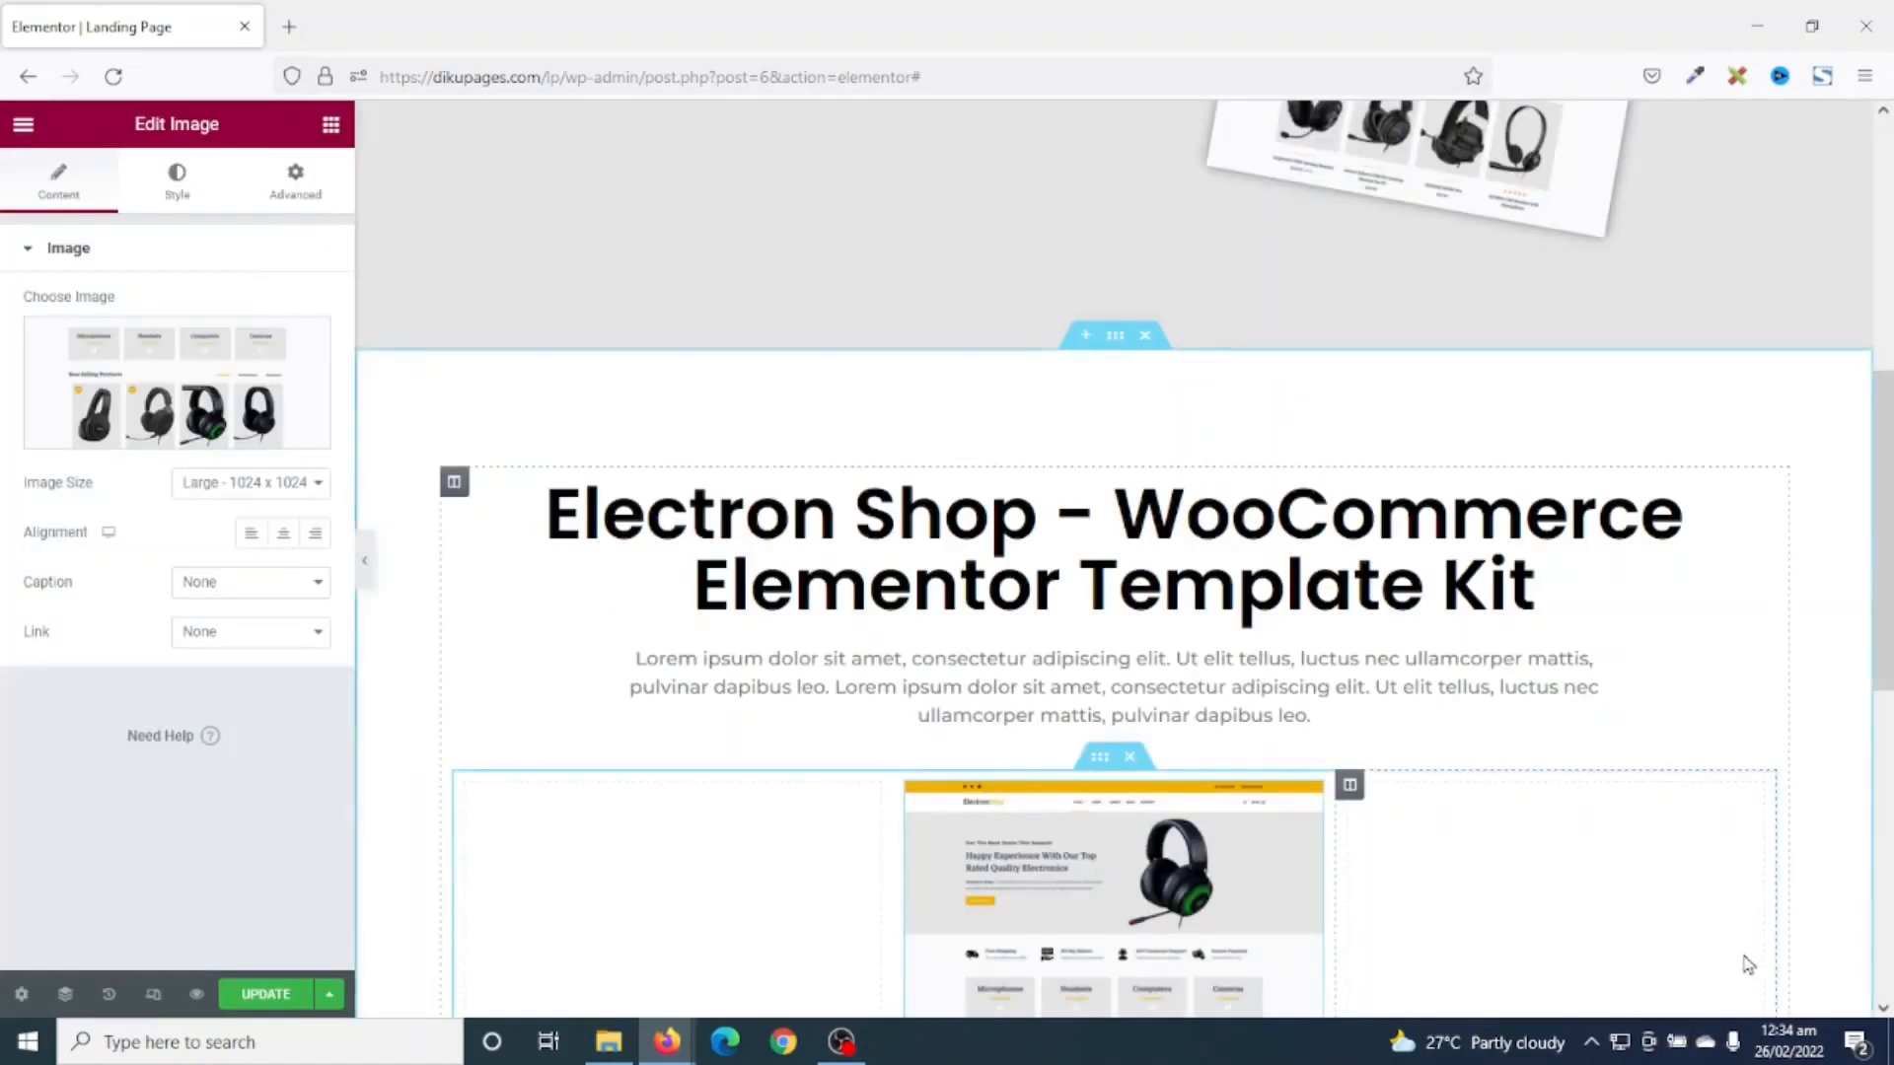
scroll(1535, 719, down, 6)
scroll(1534, 719, up, 4)
scroll(1535, 719, down, 2)
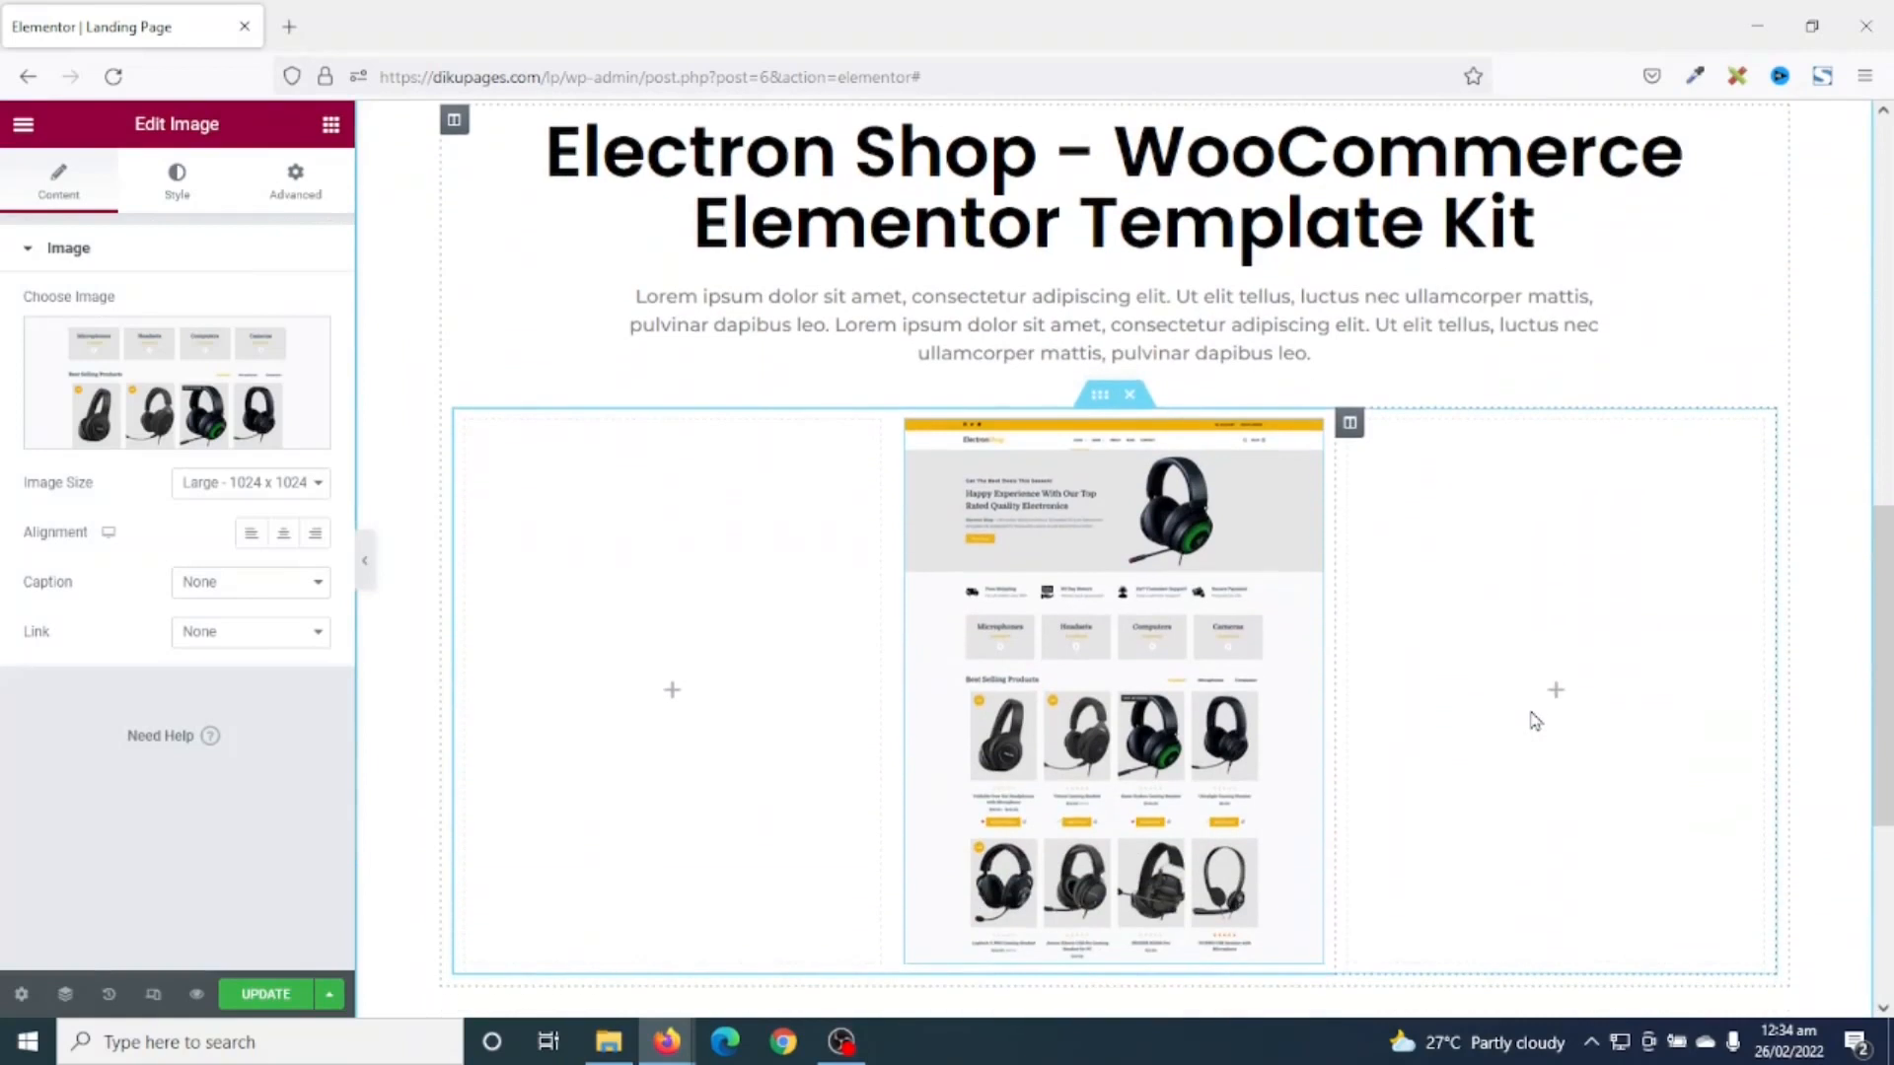
- Find the Icon Box widget by searching for "icon" and add it to the inner section's first column
click(328, 129)
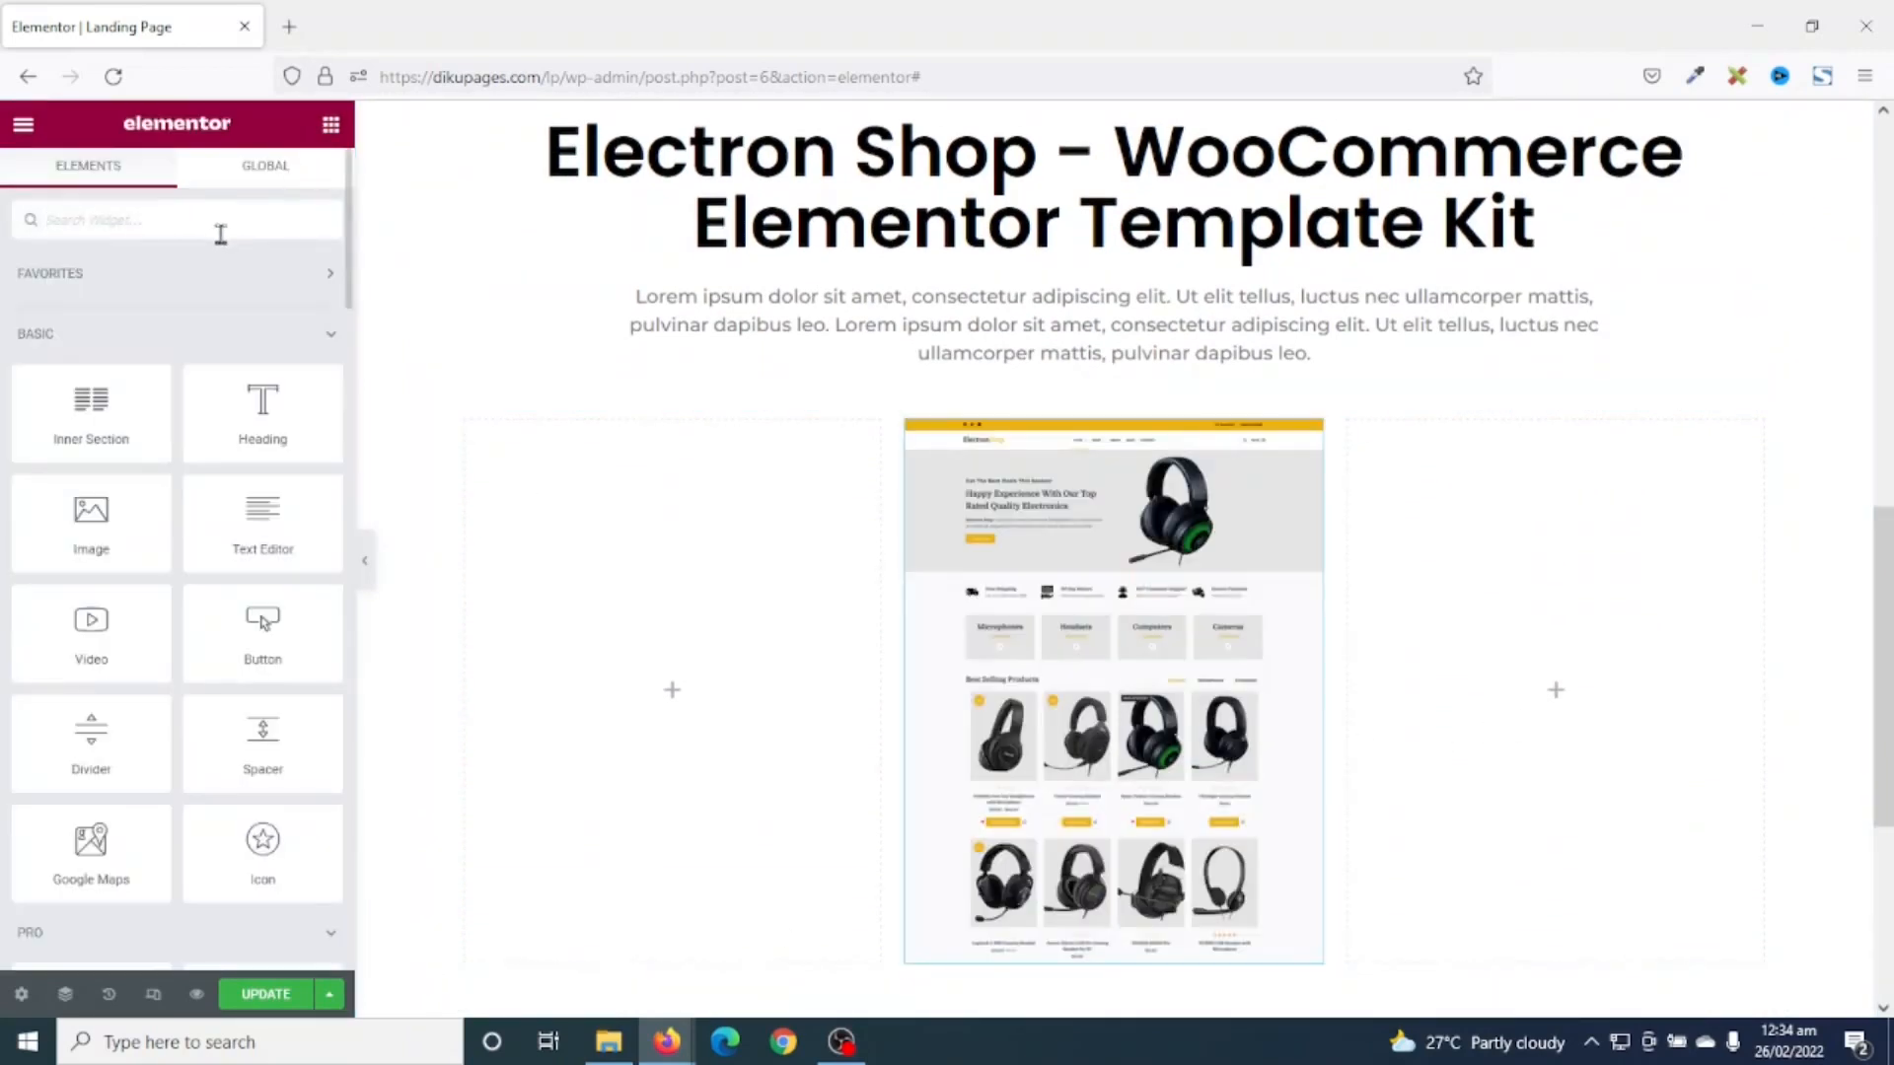
text(icon)
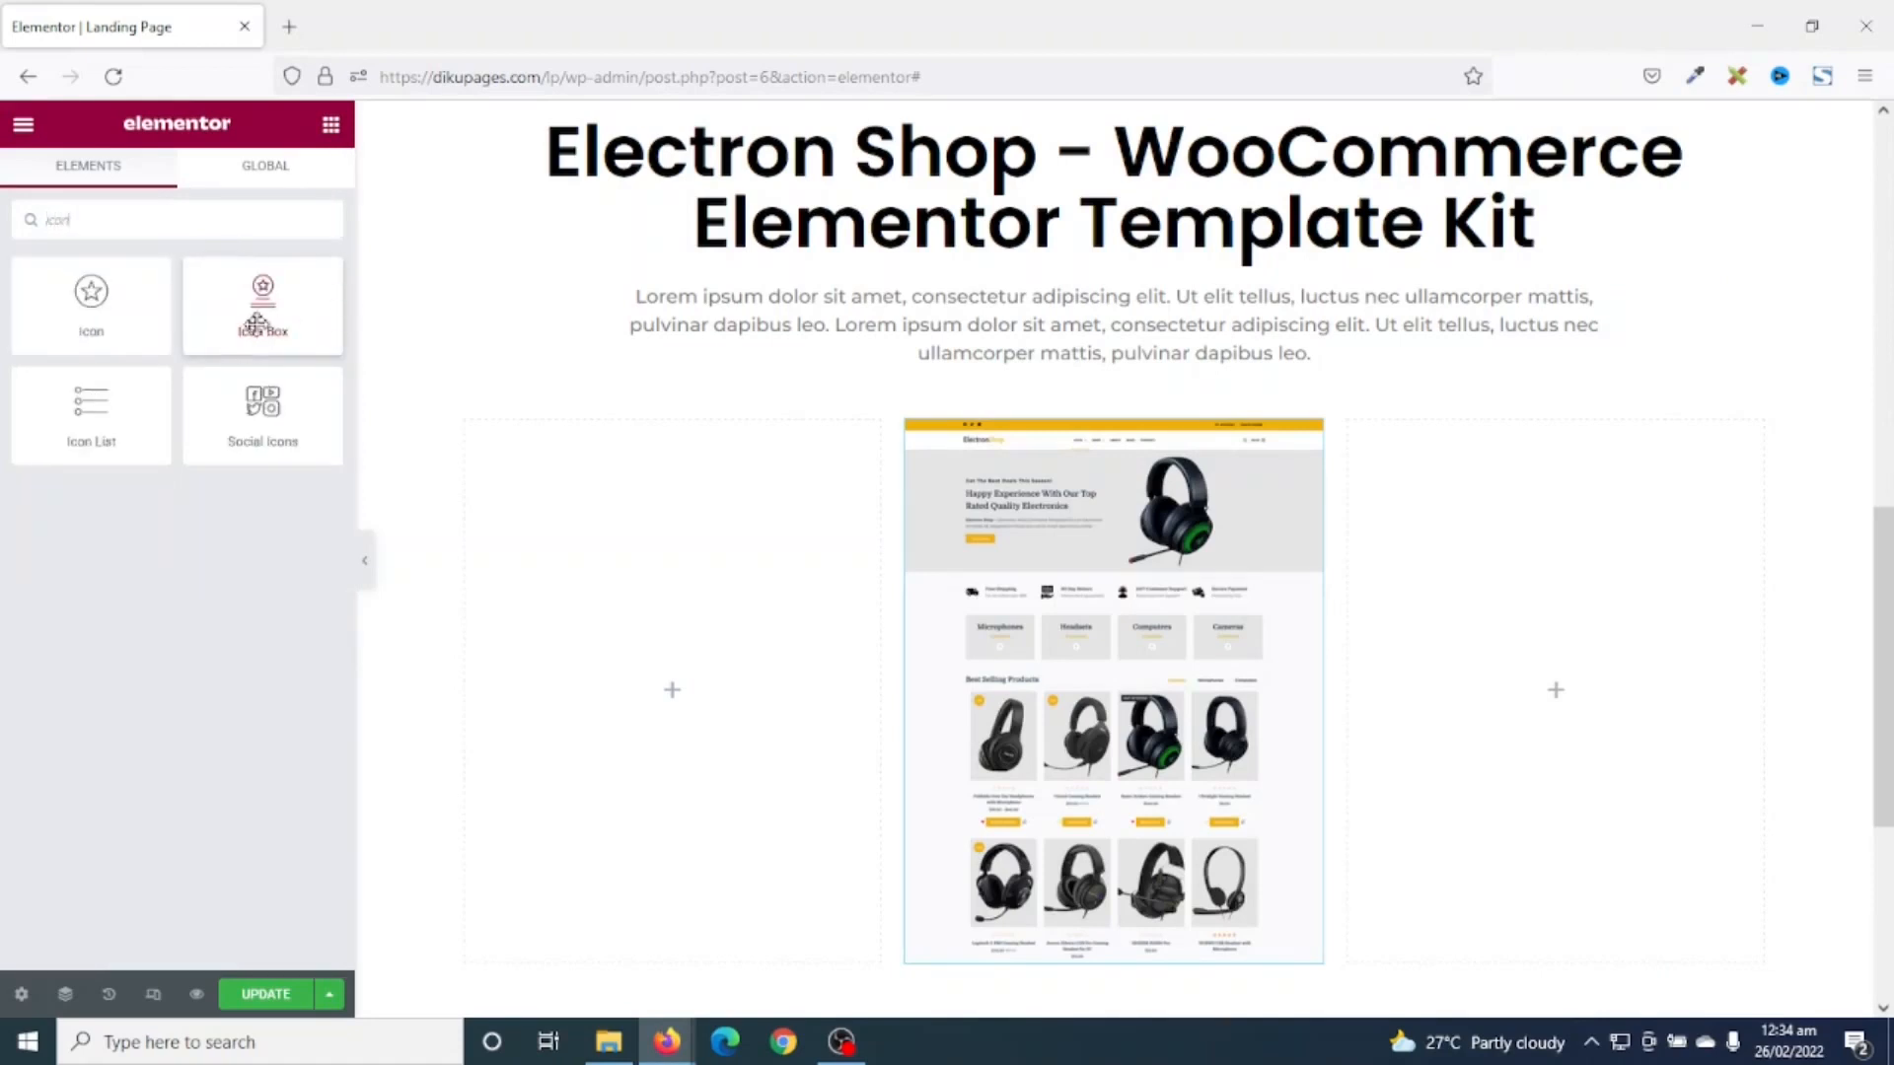
drag(267, 293, 717, 701)
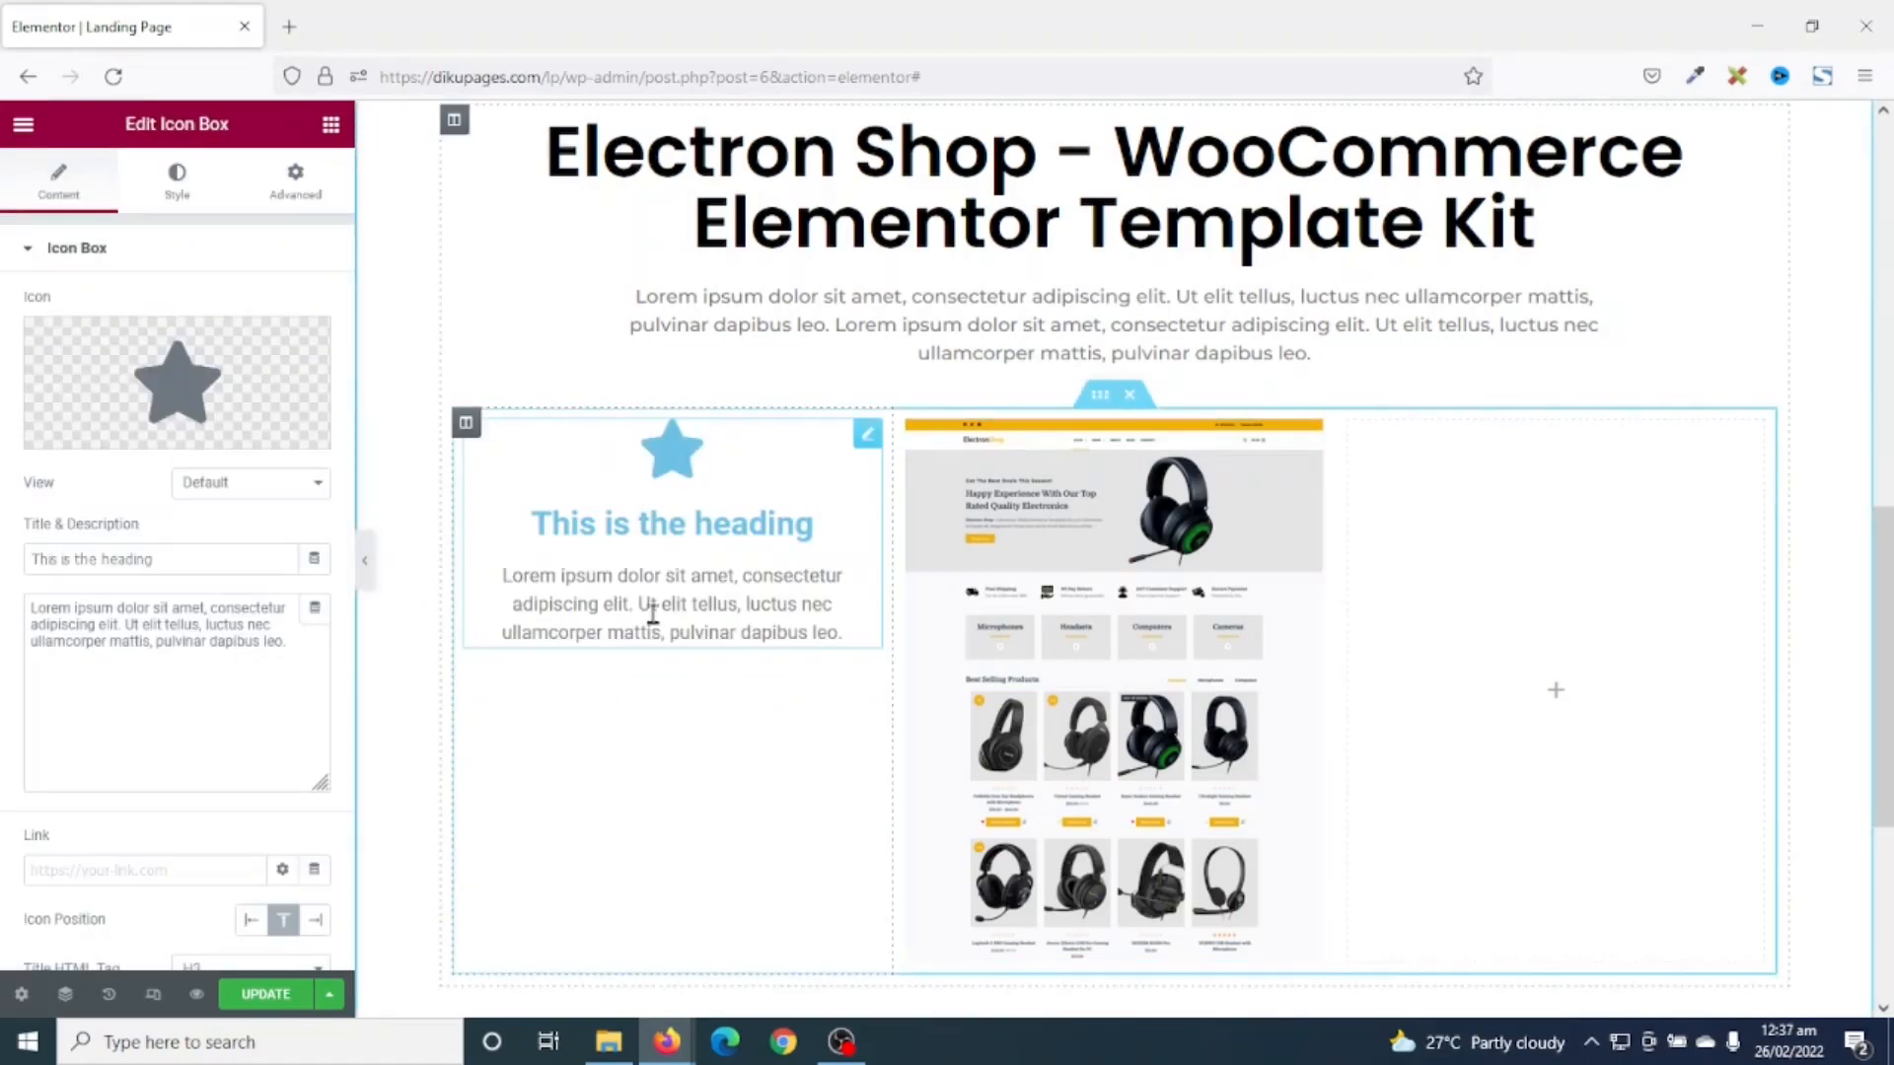
- Set the icon box's icon to the global color Yellow and its title to the global color Blacke
click(141, 195)
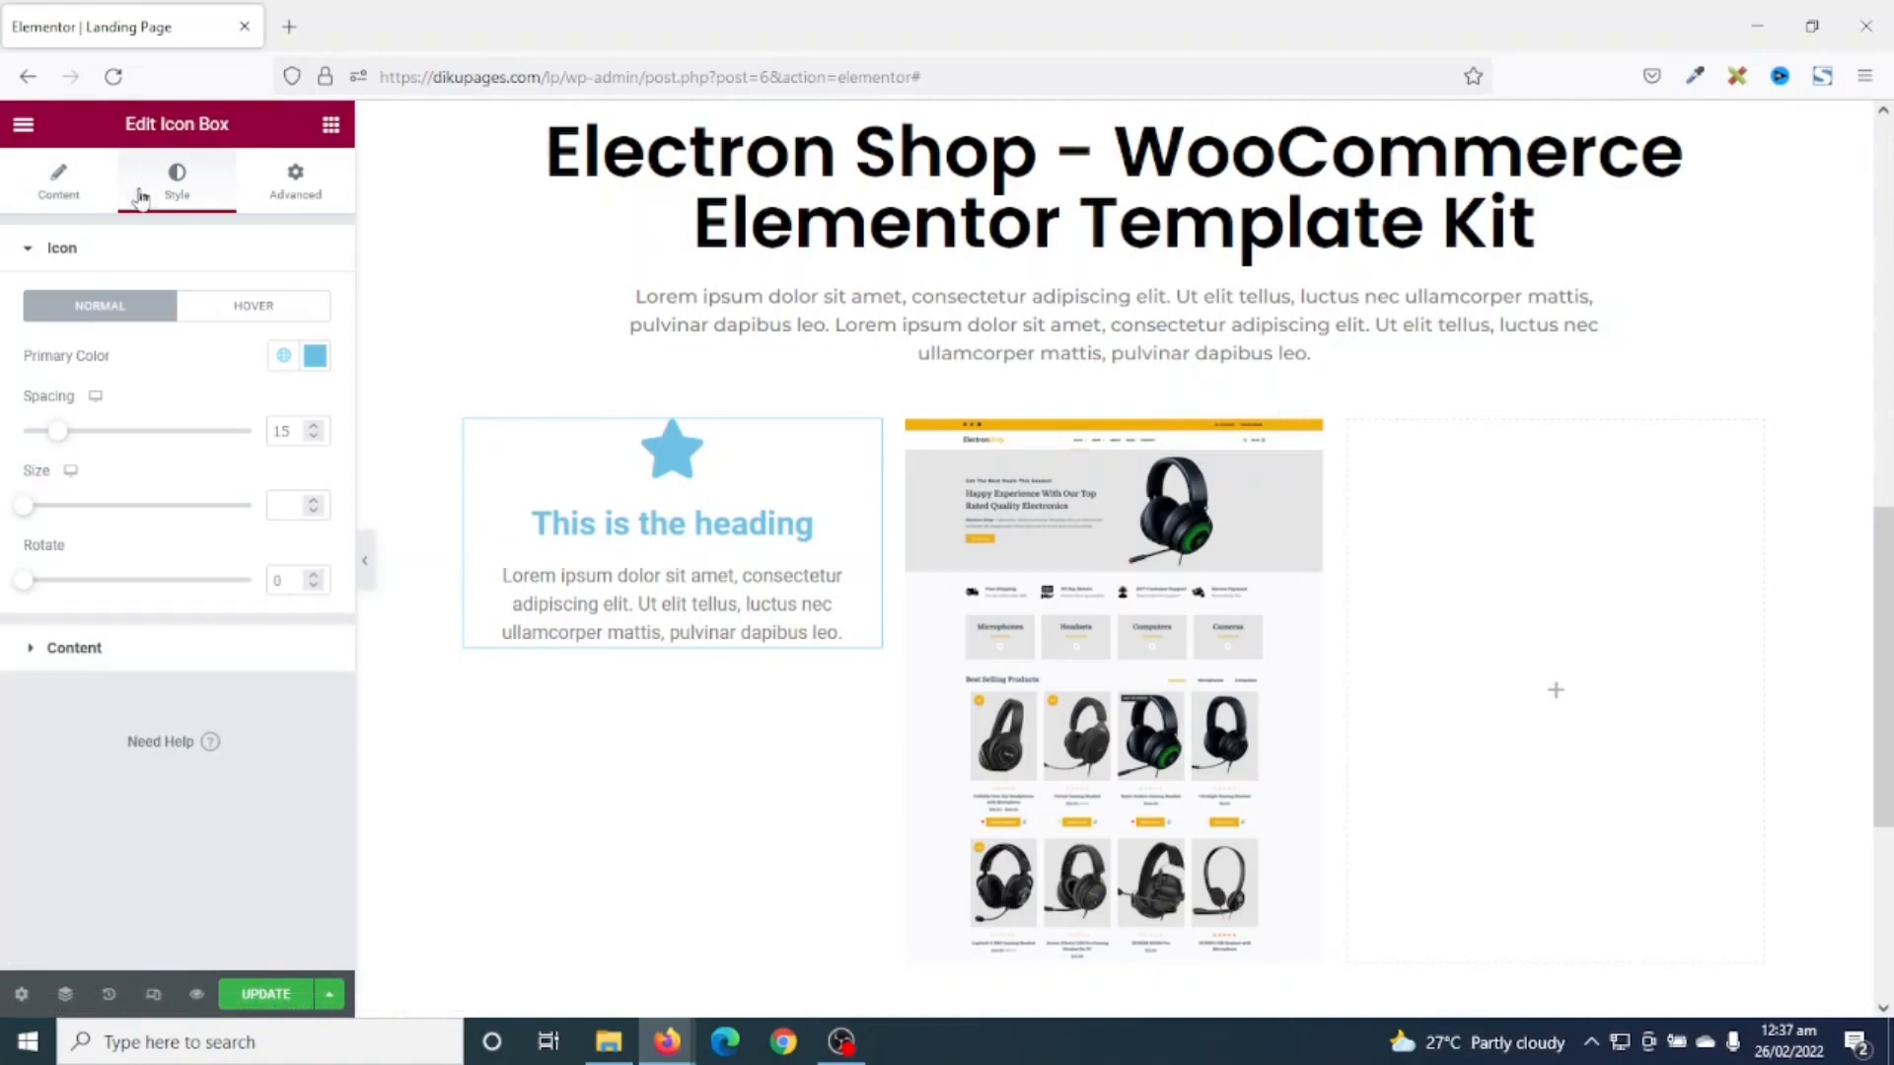
click(283, 356)
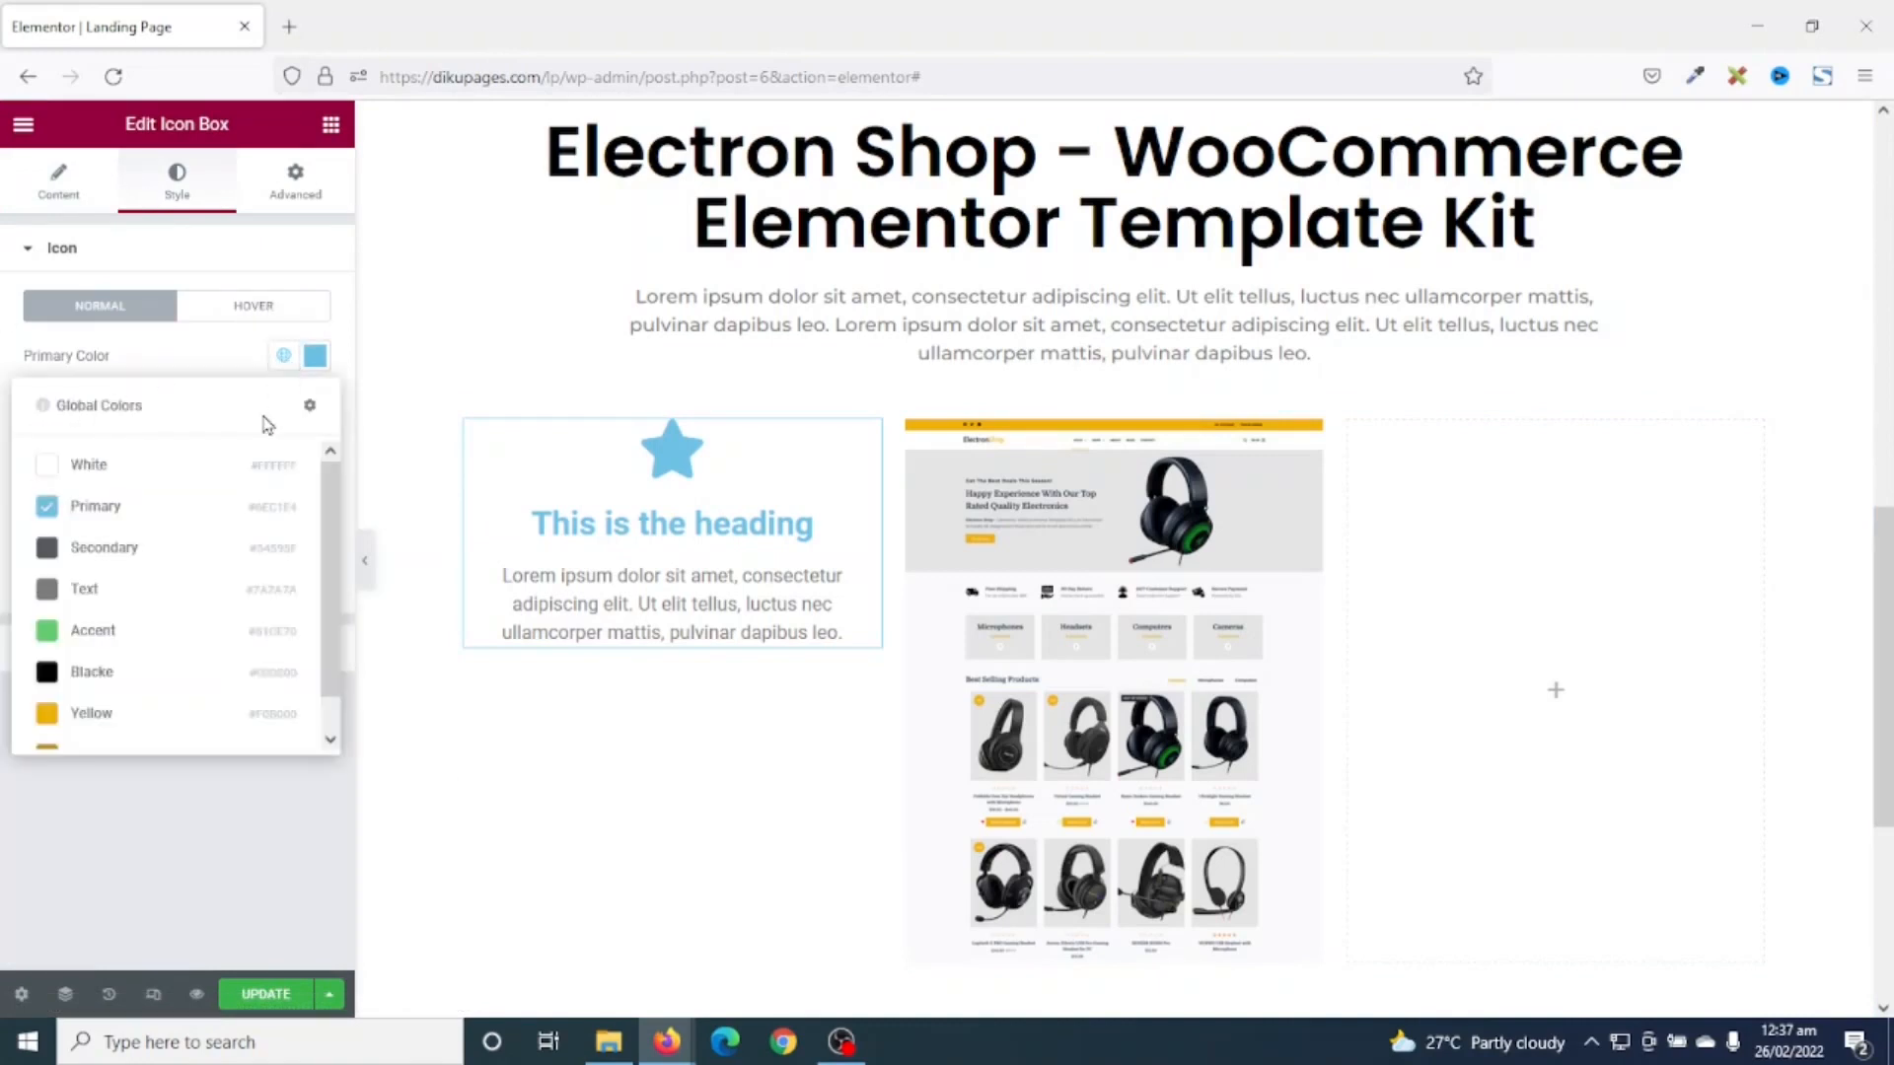
click(119, 724)
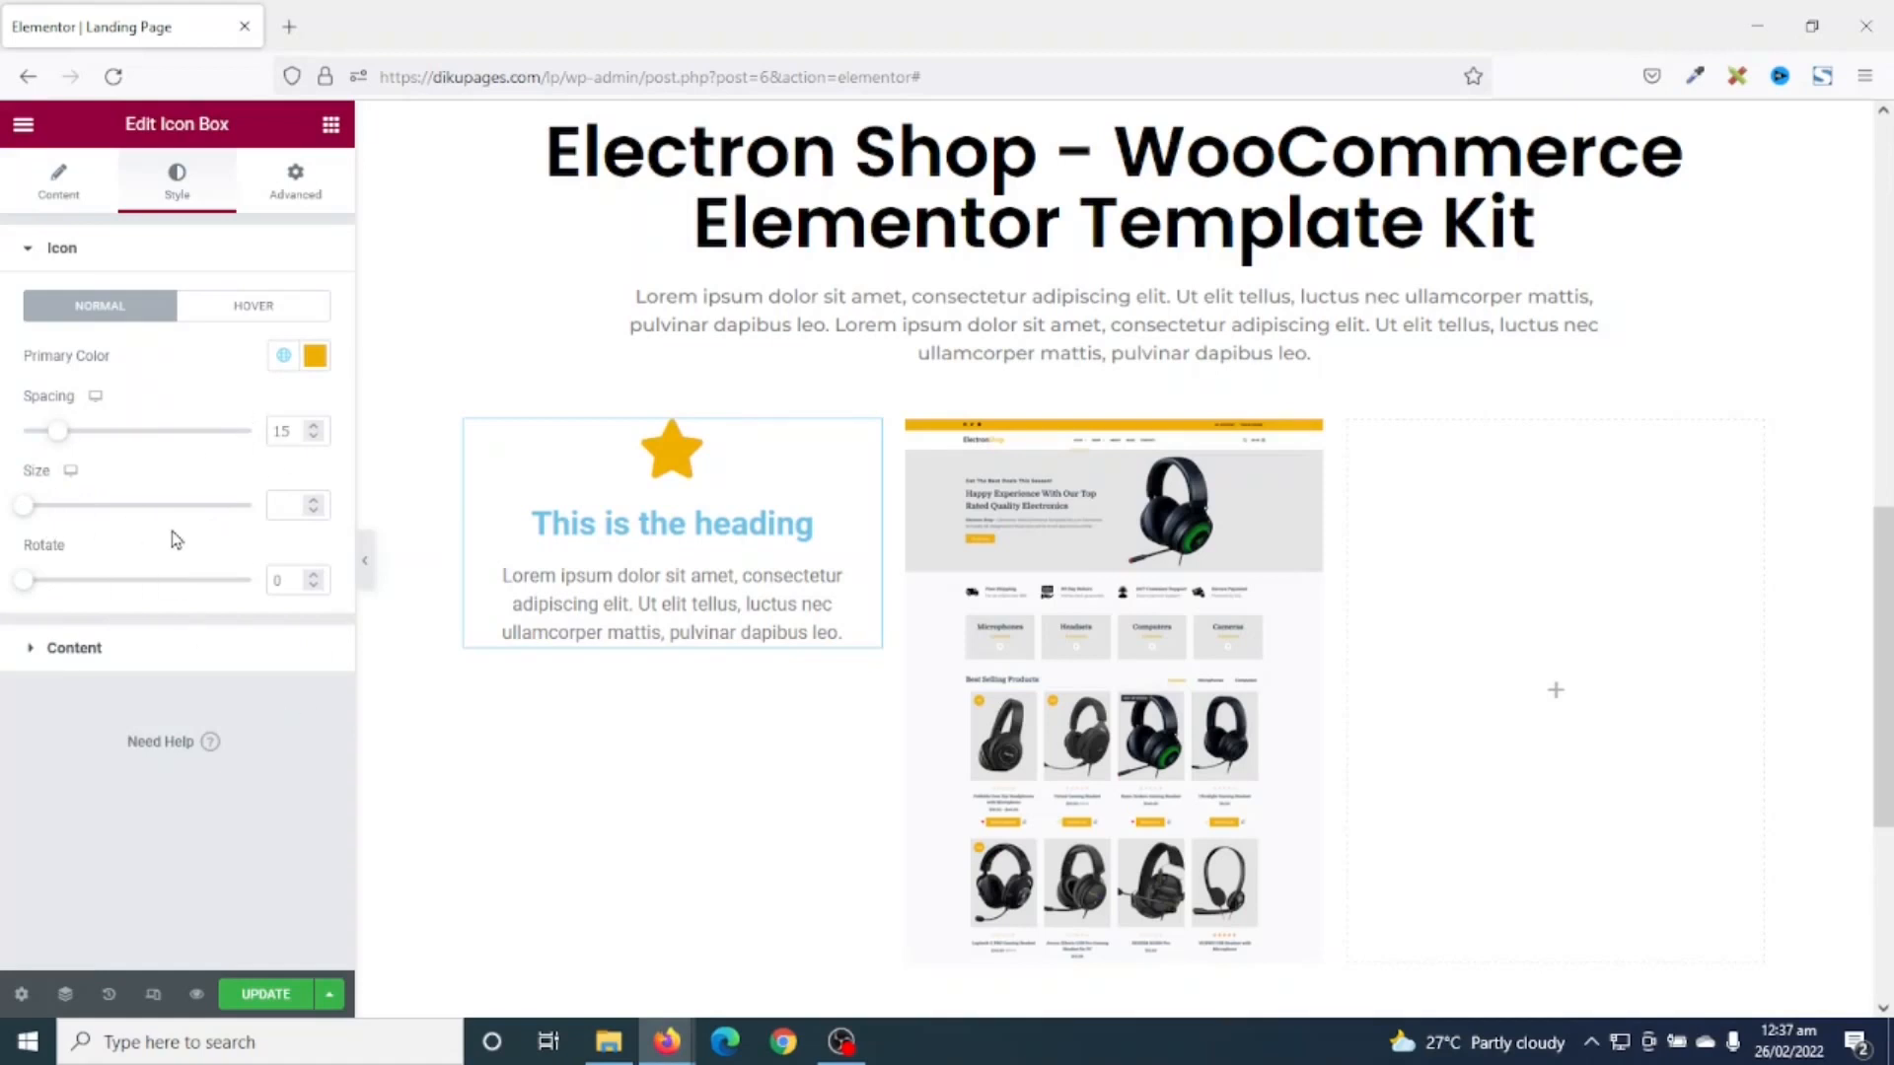
click(76, 653)
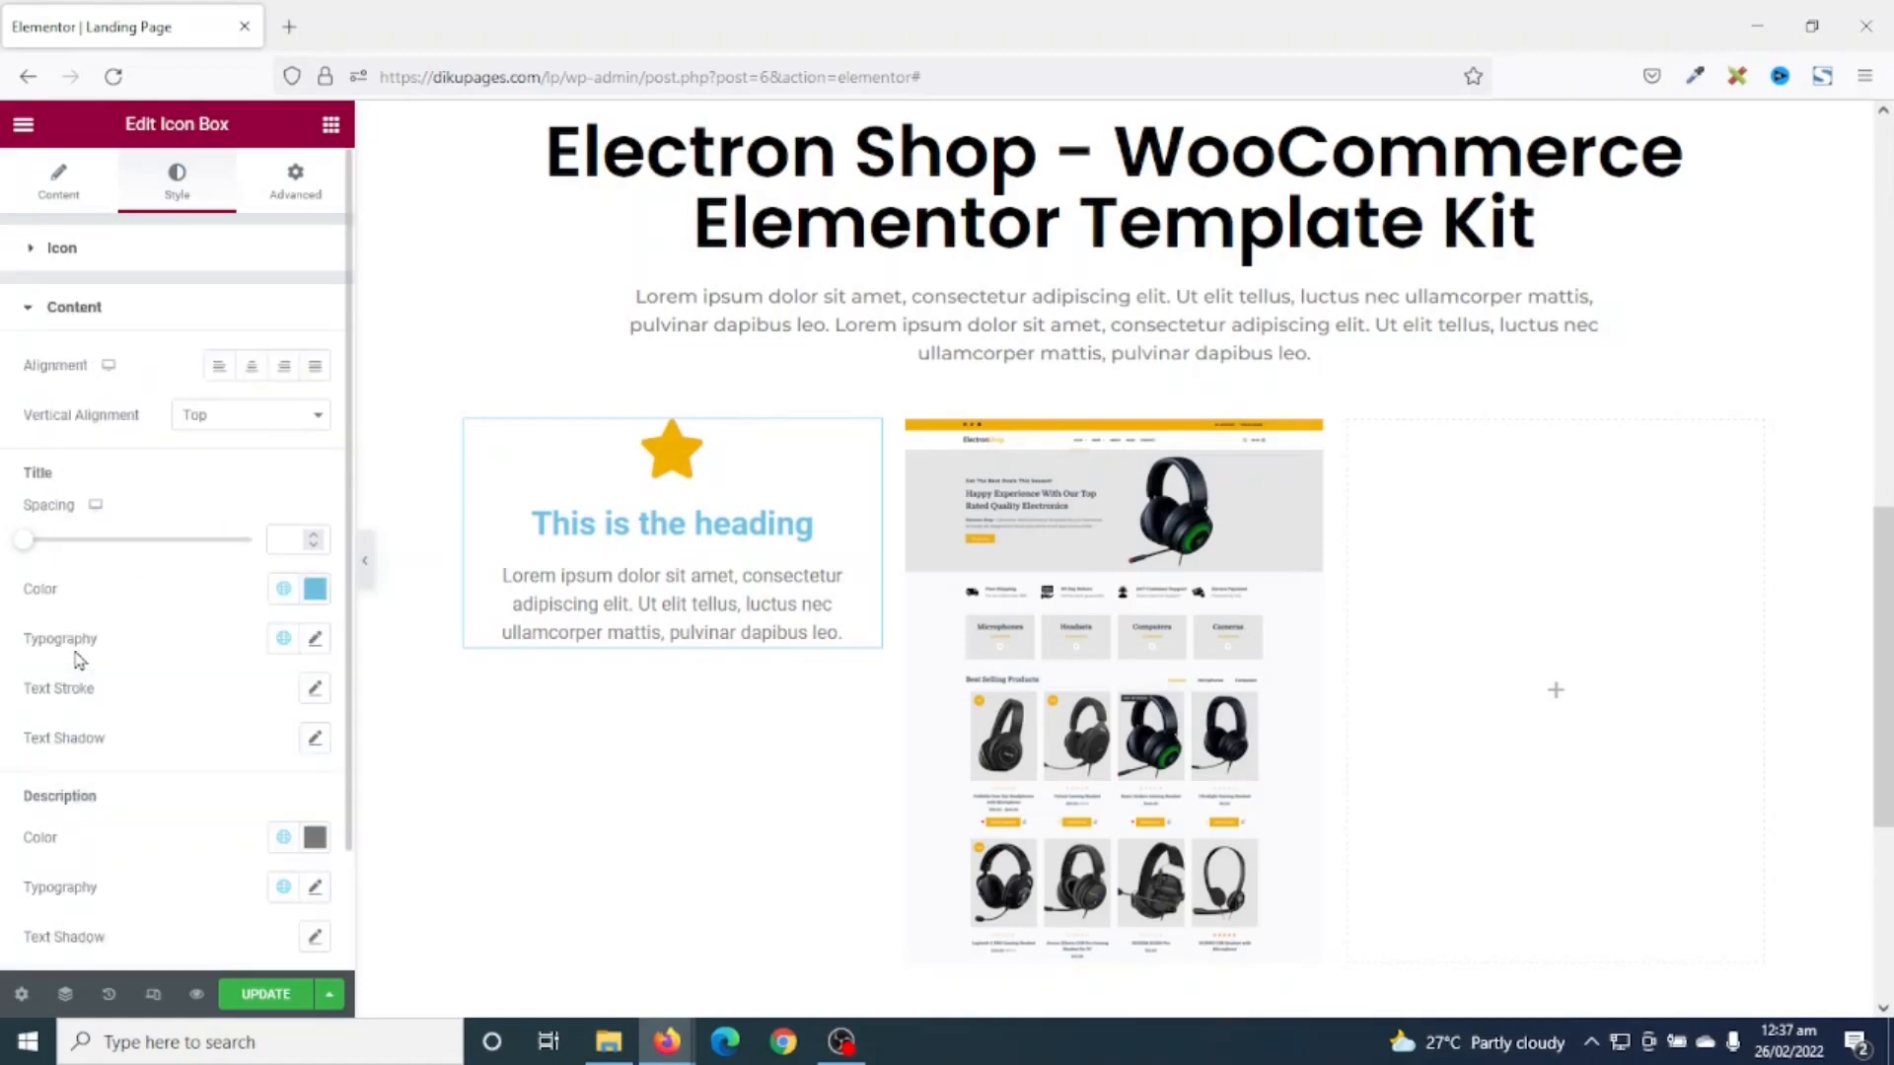
click(285, 605)
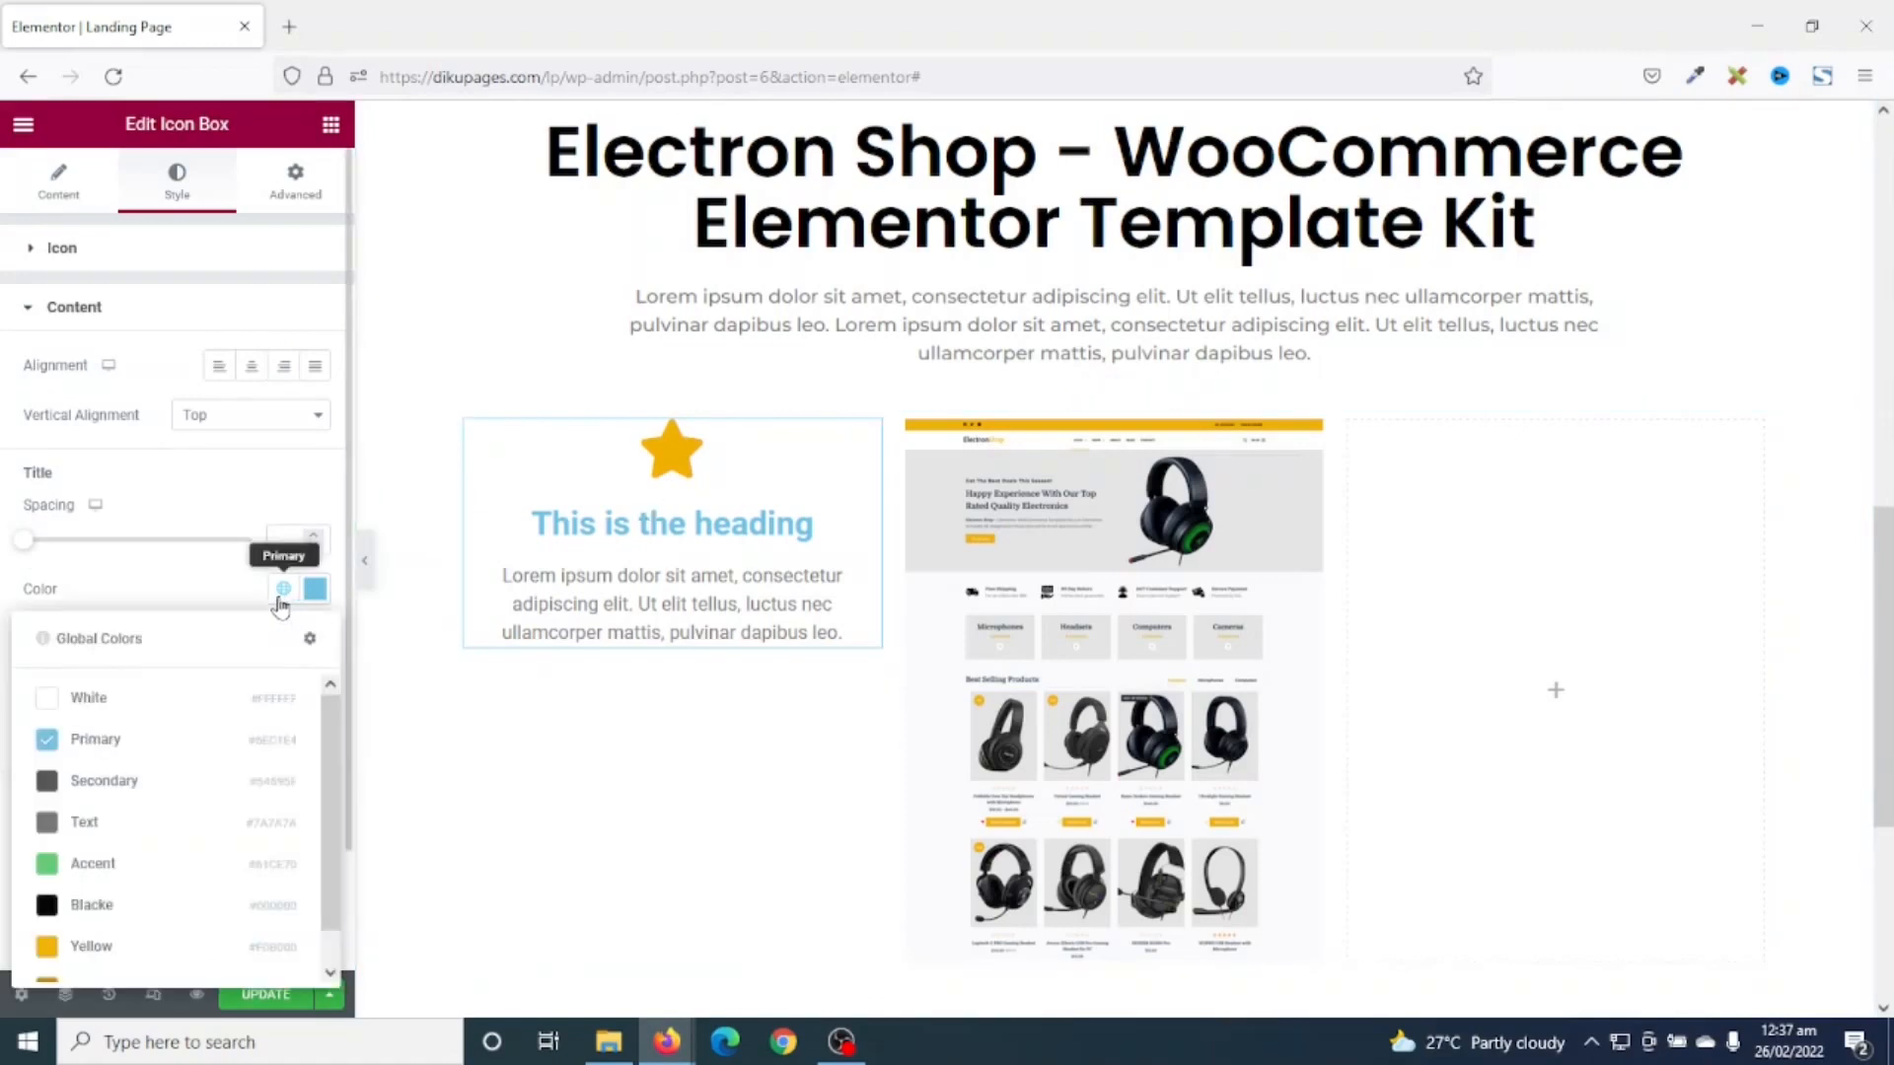
click(93, 902)
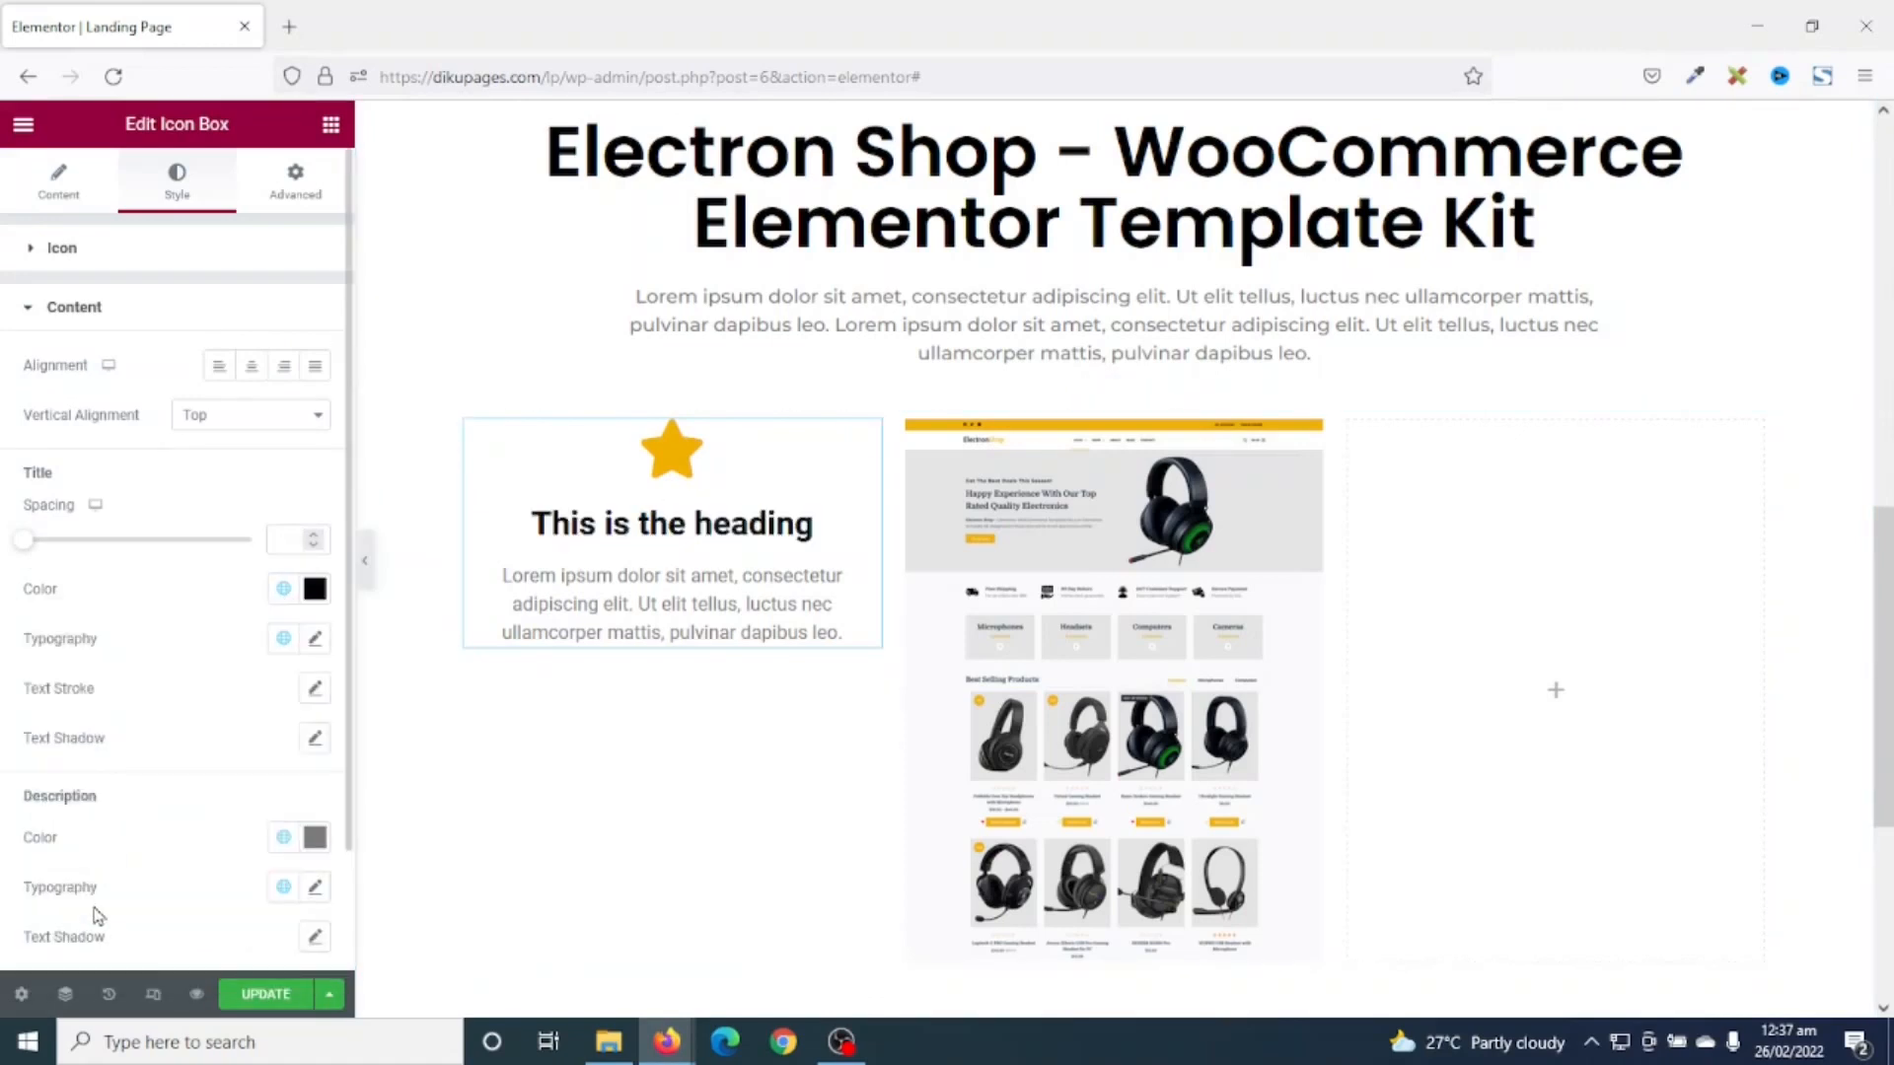
- Set the icon box's title typography to Poppins at 20 px and its description to the global font Montserrat
click(315, 638)
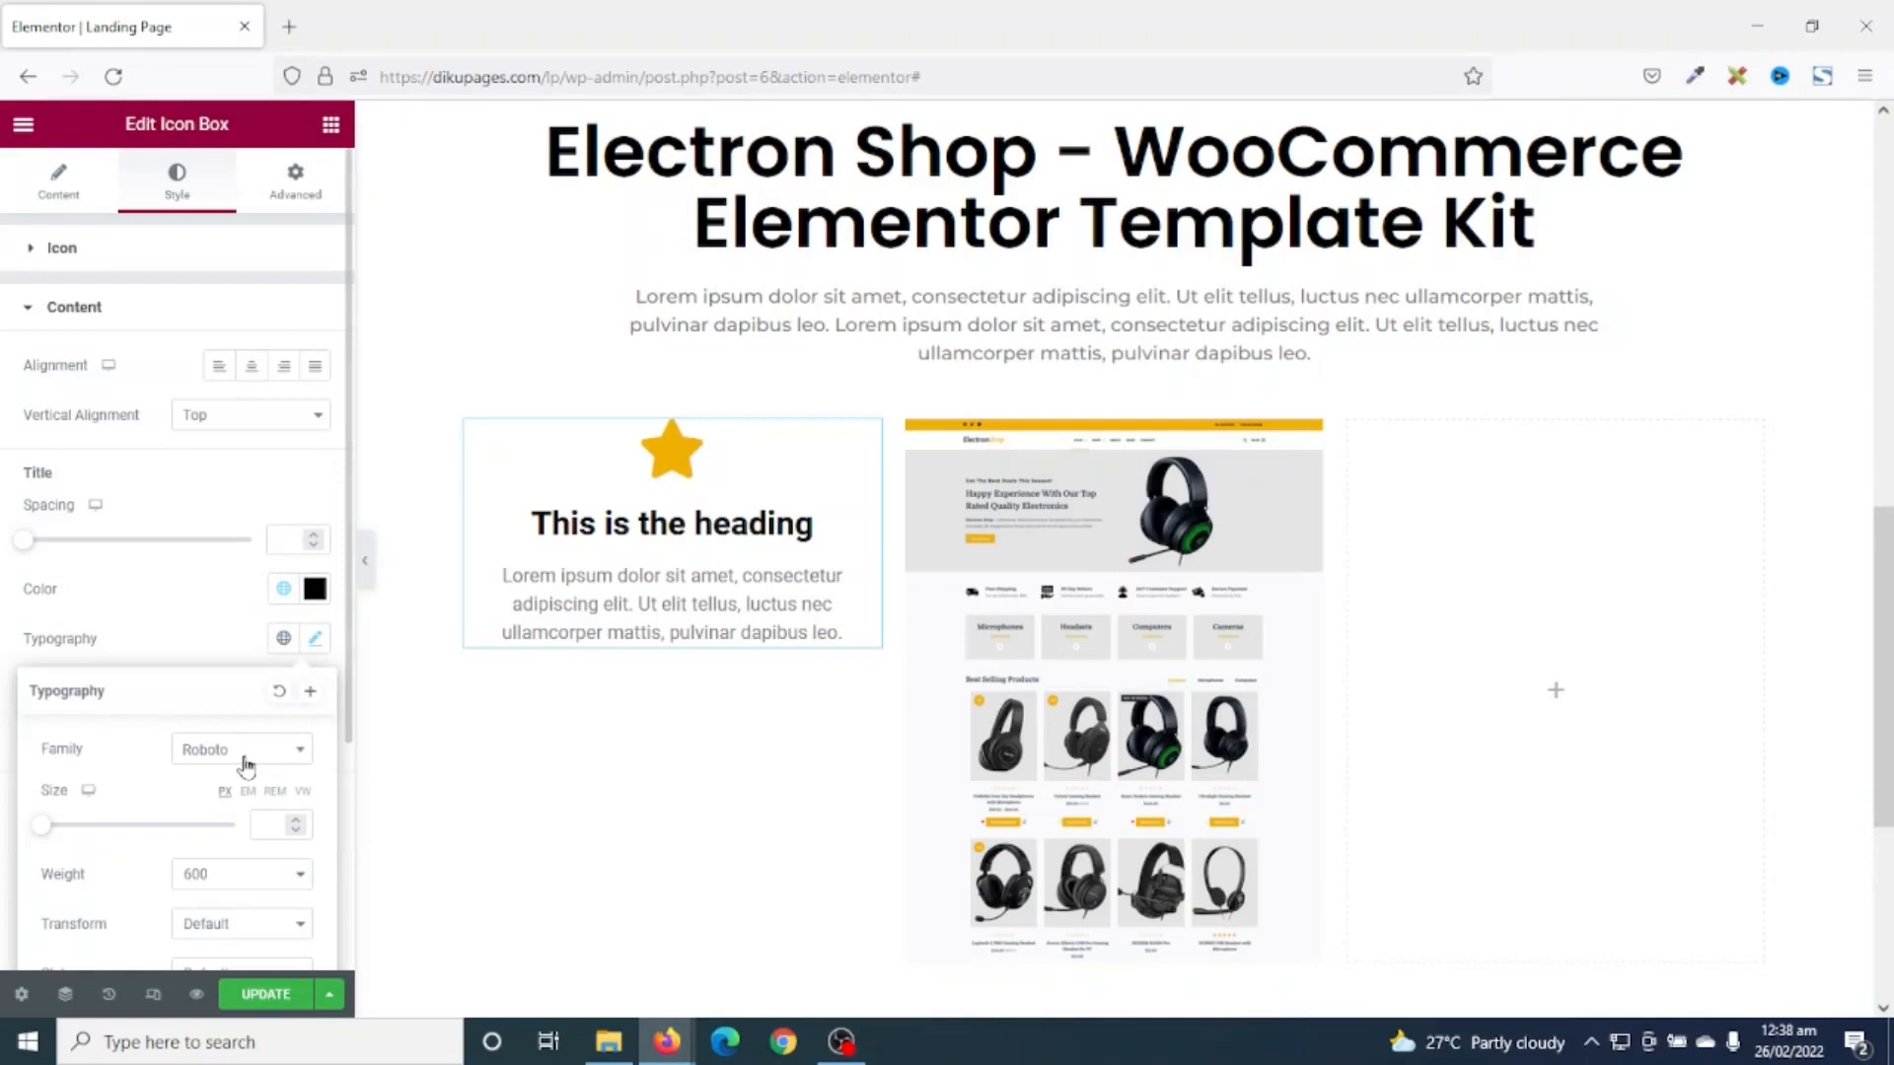
click(246, 765)
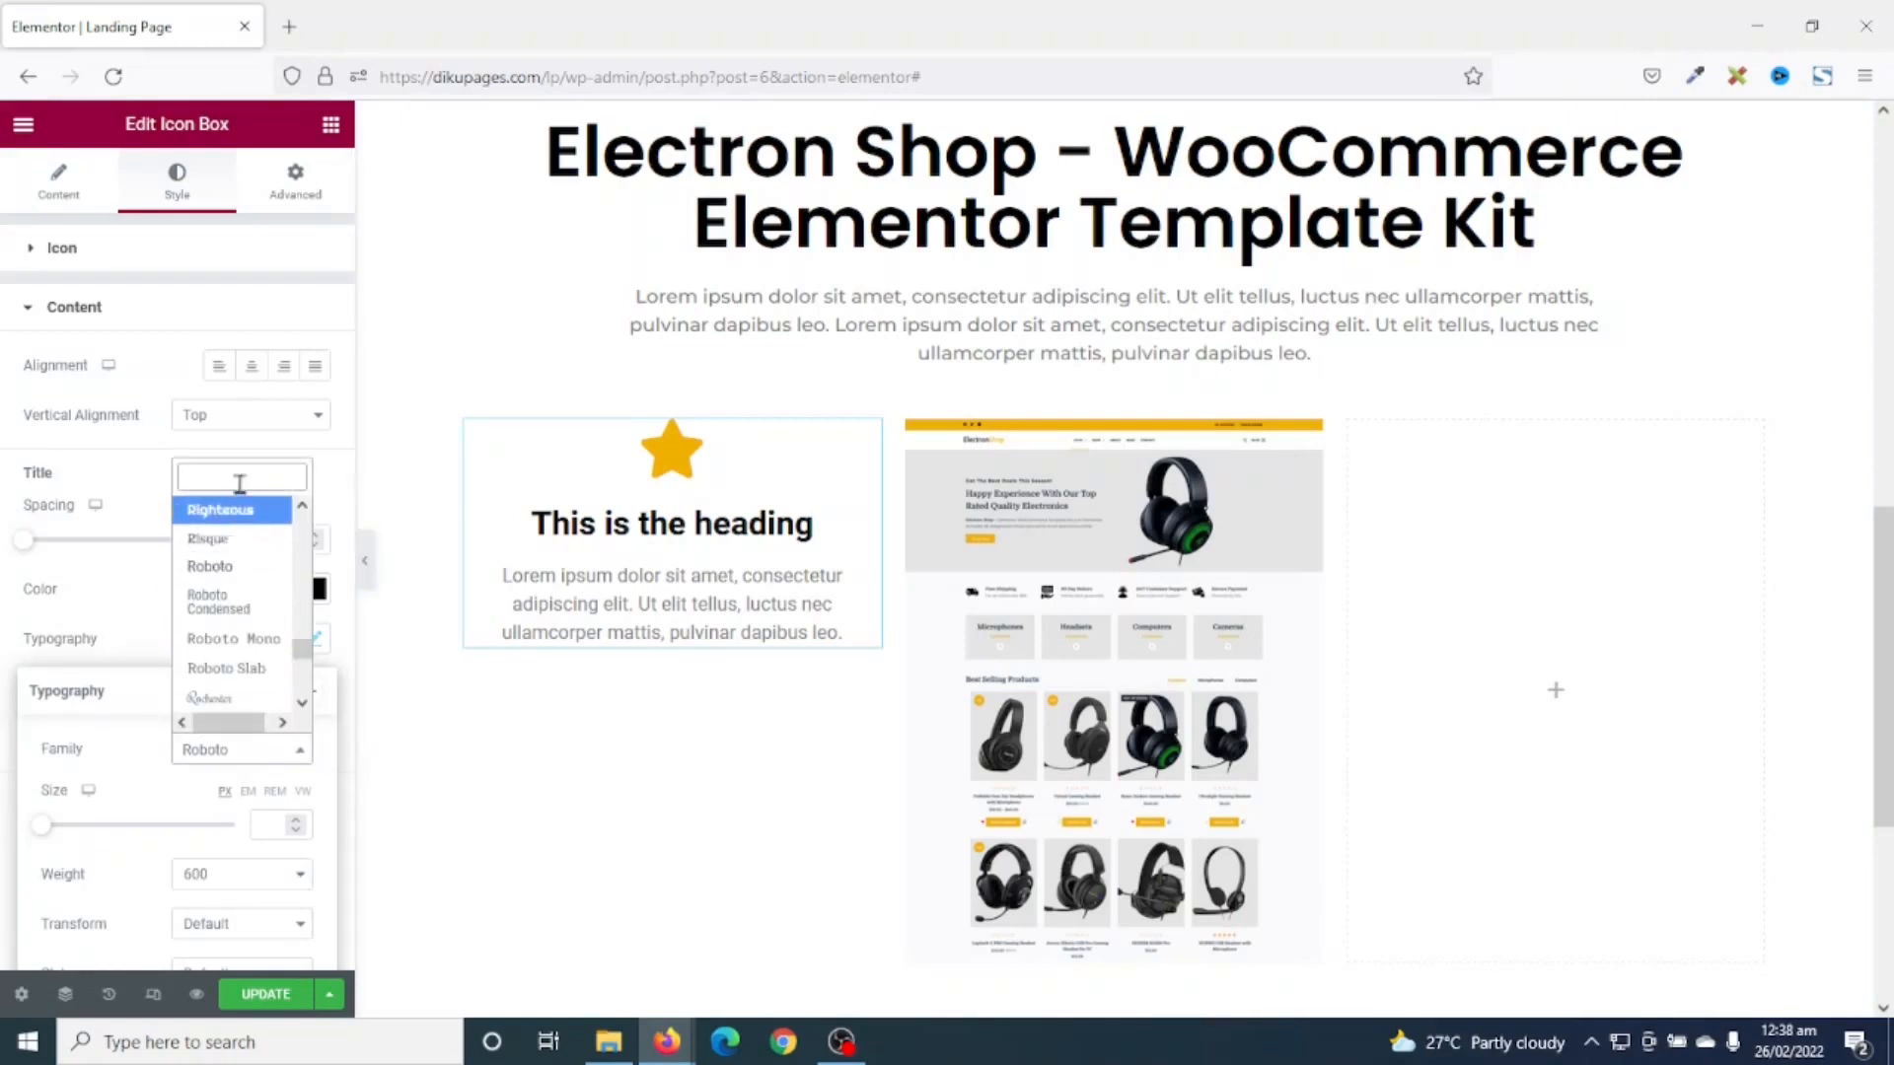
text(pop)
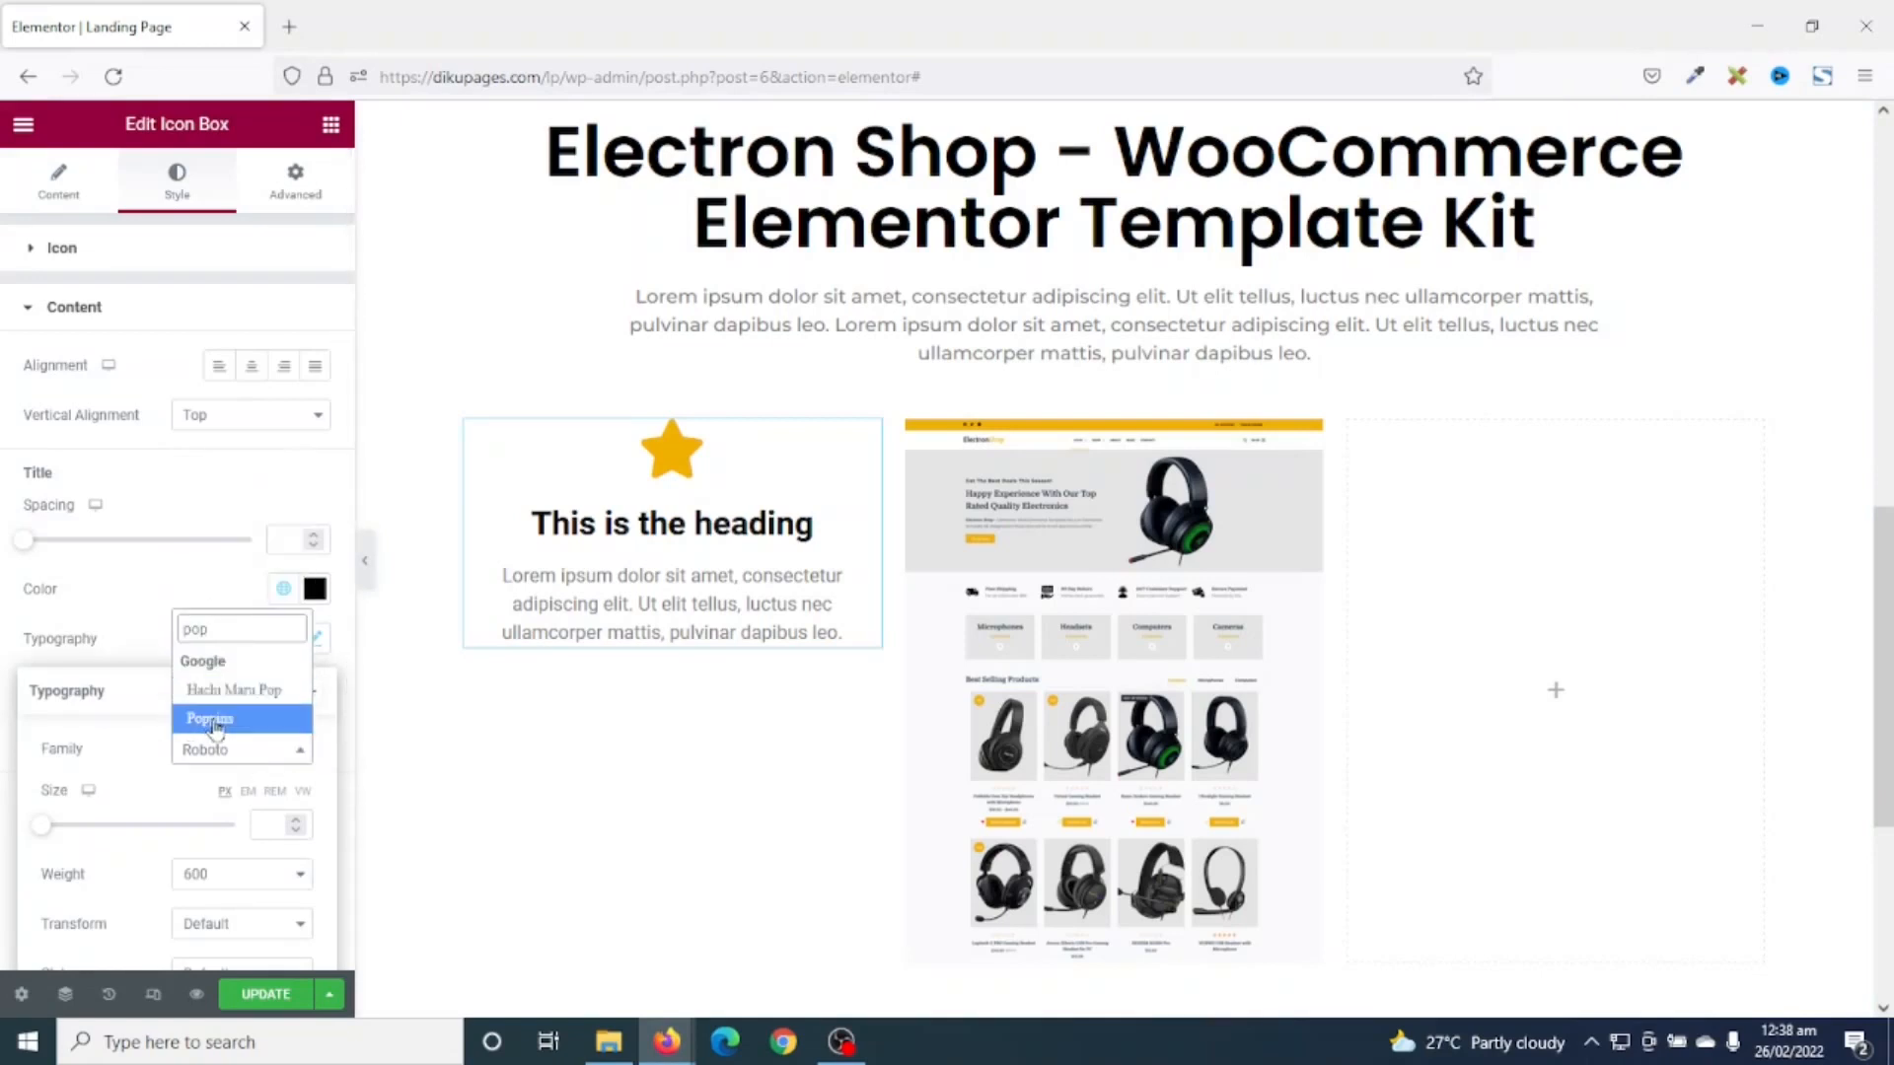
click(215, 720)
click(270, 828)
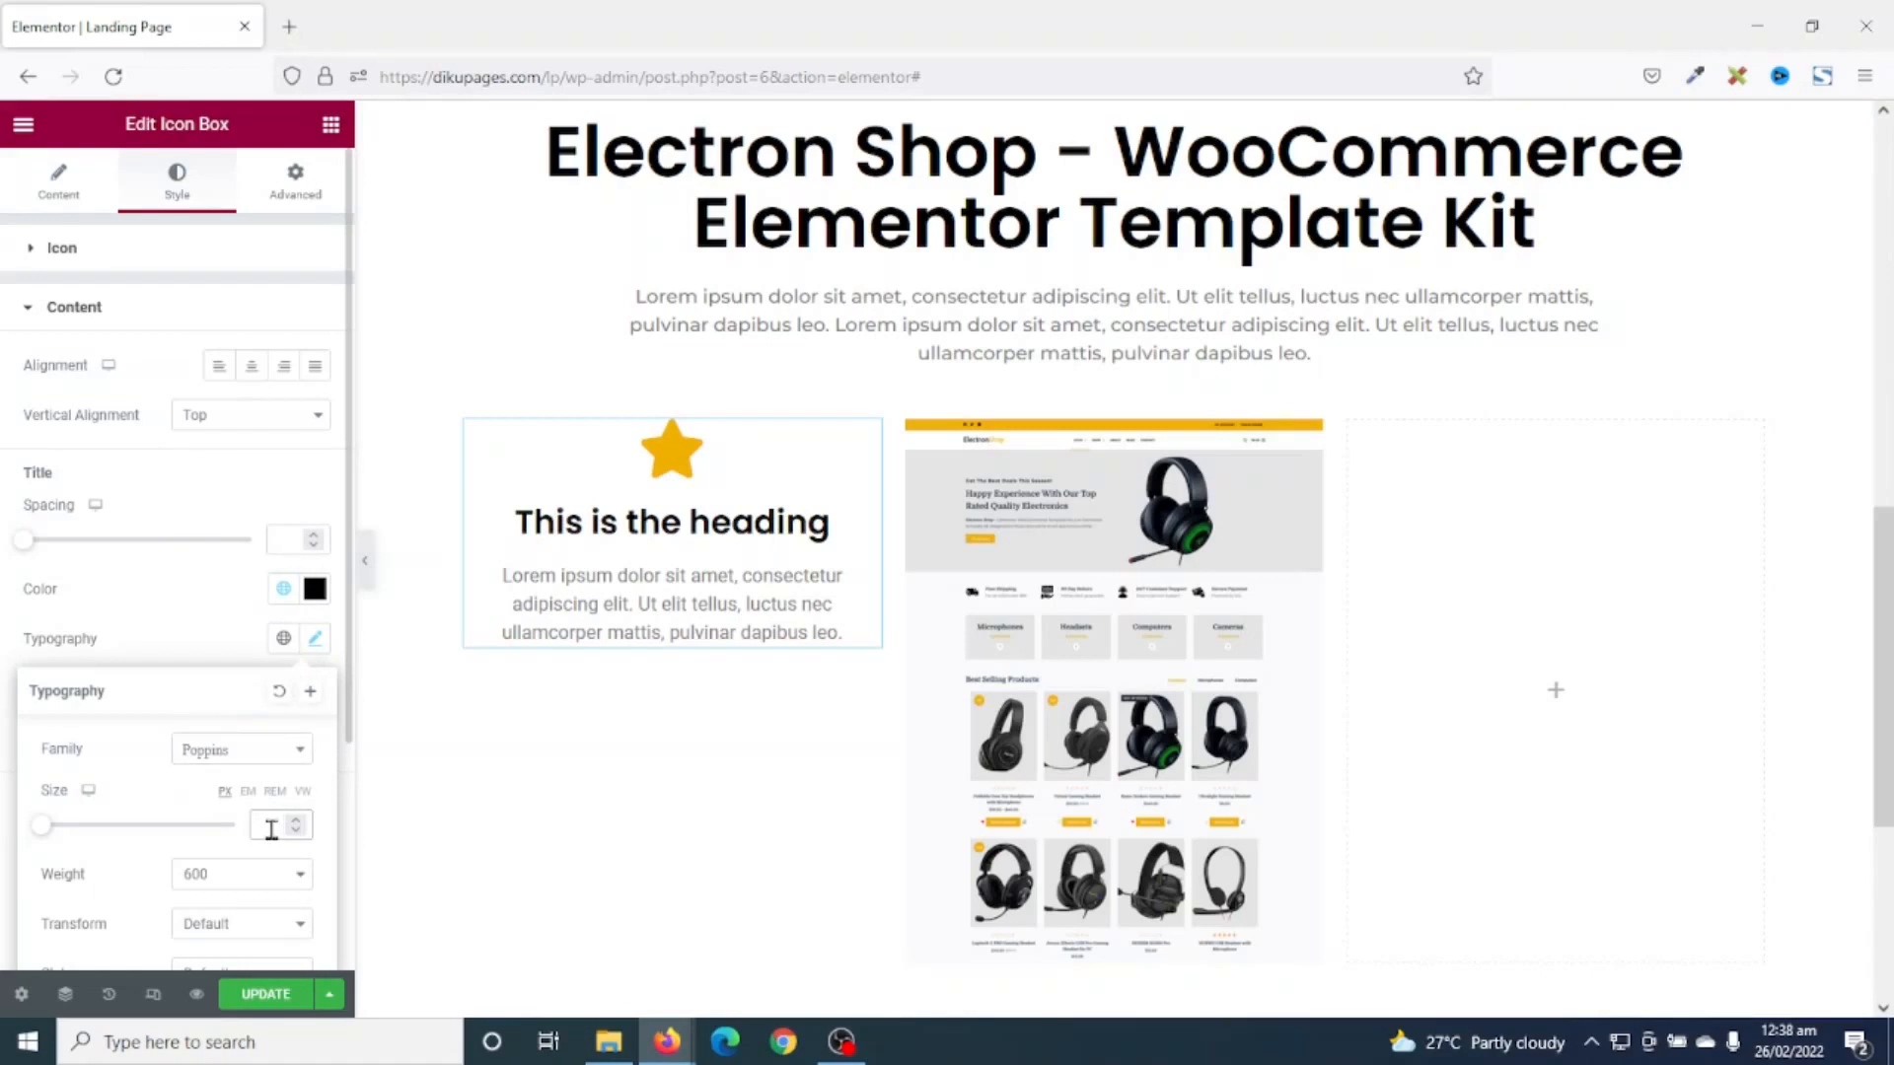
text(20)
scroll(276, 690, down, 2)
click(314, 501)
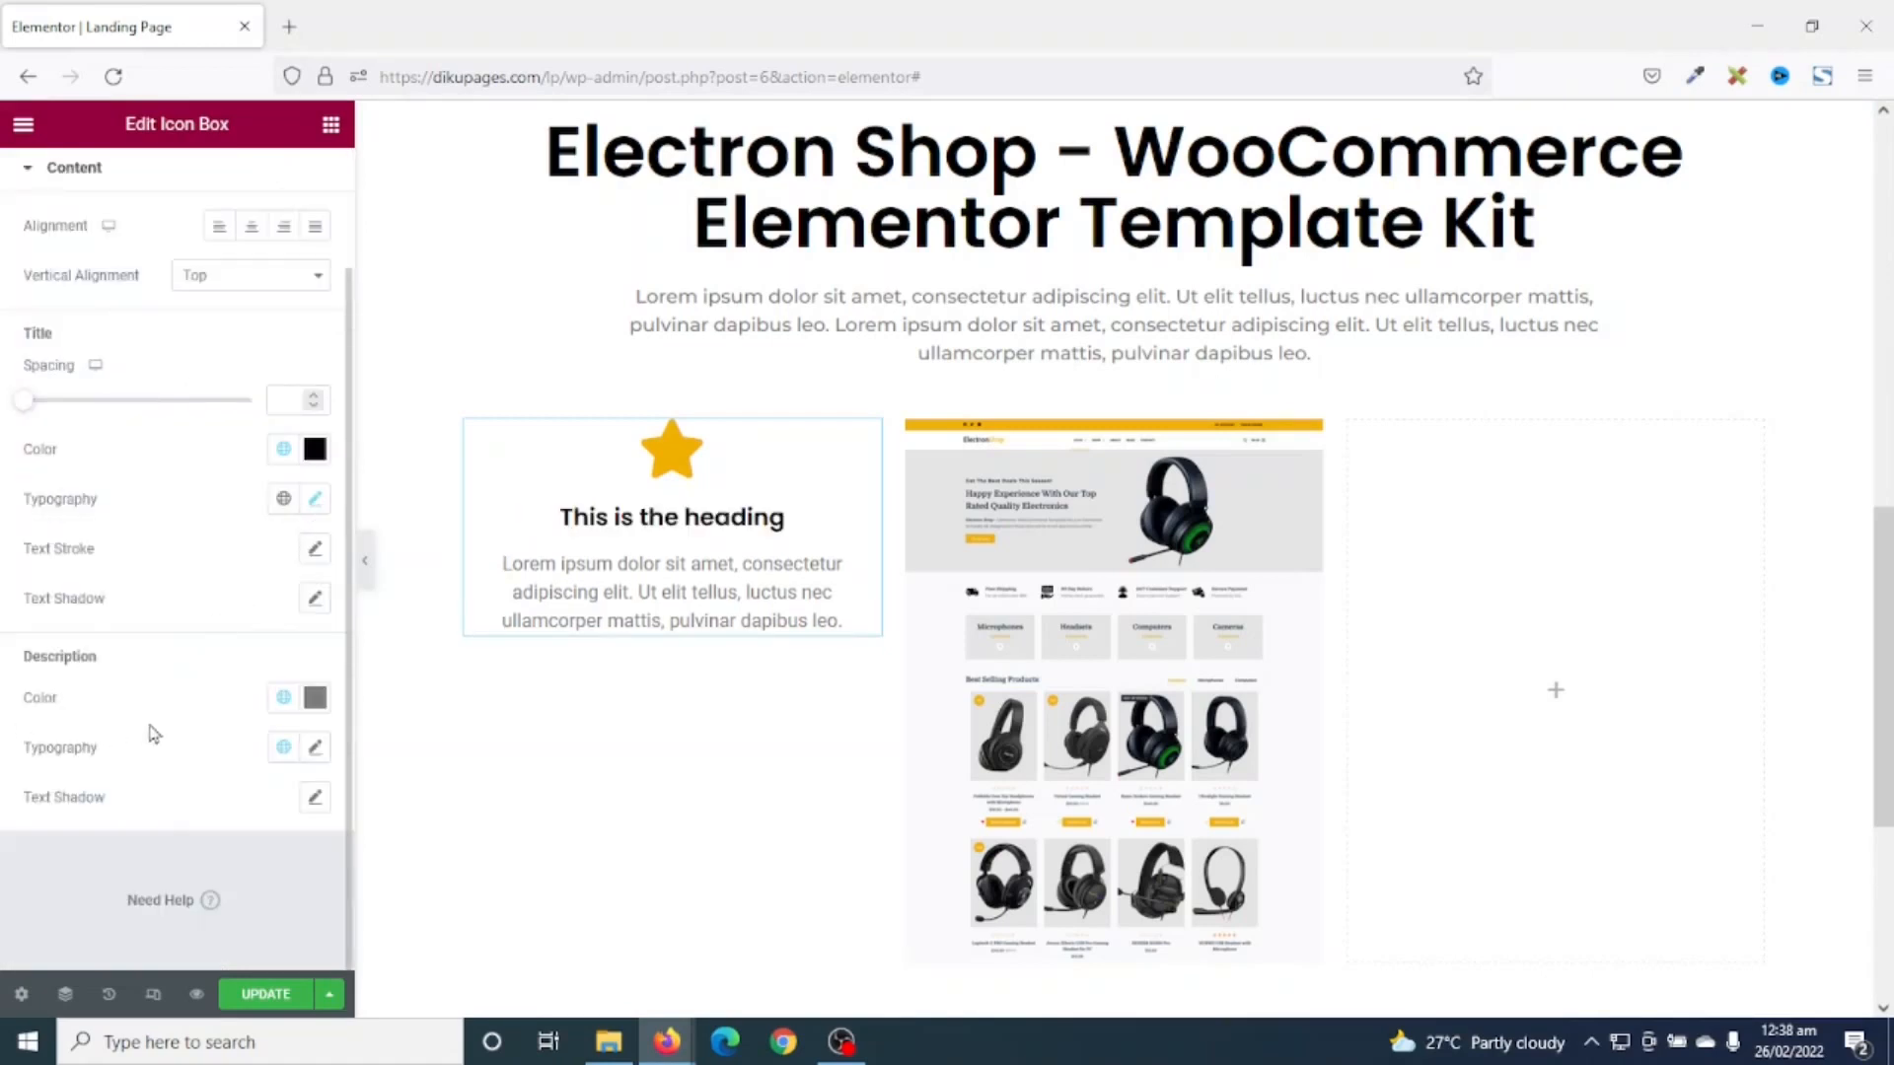
click(287, 746)
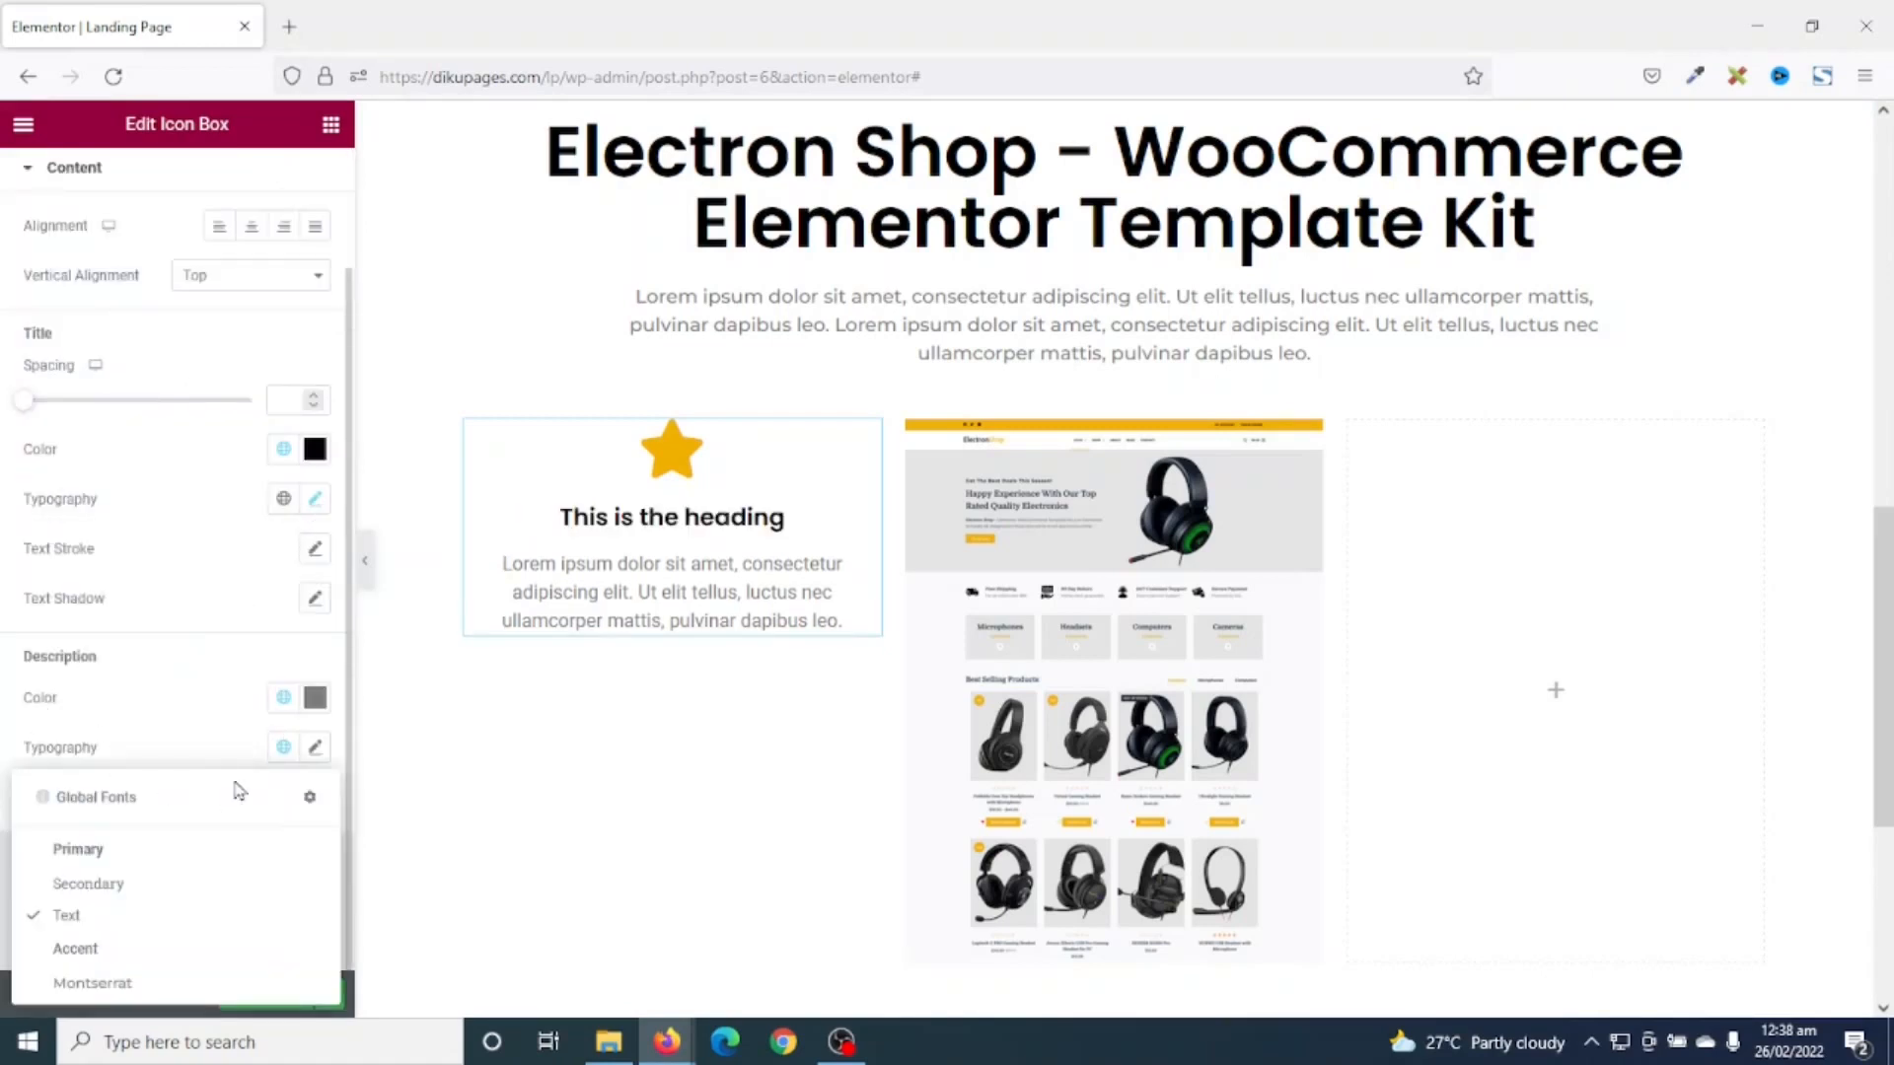
click(112, 981)
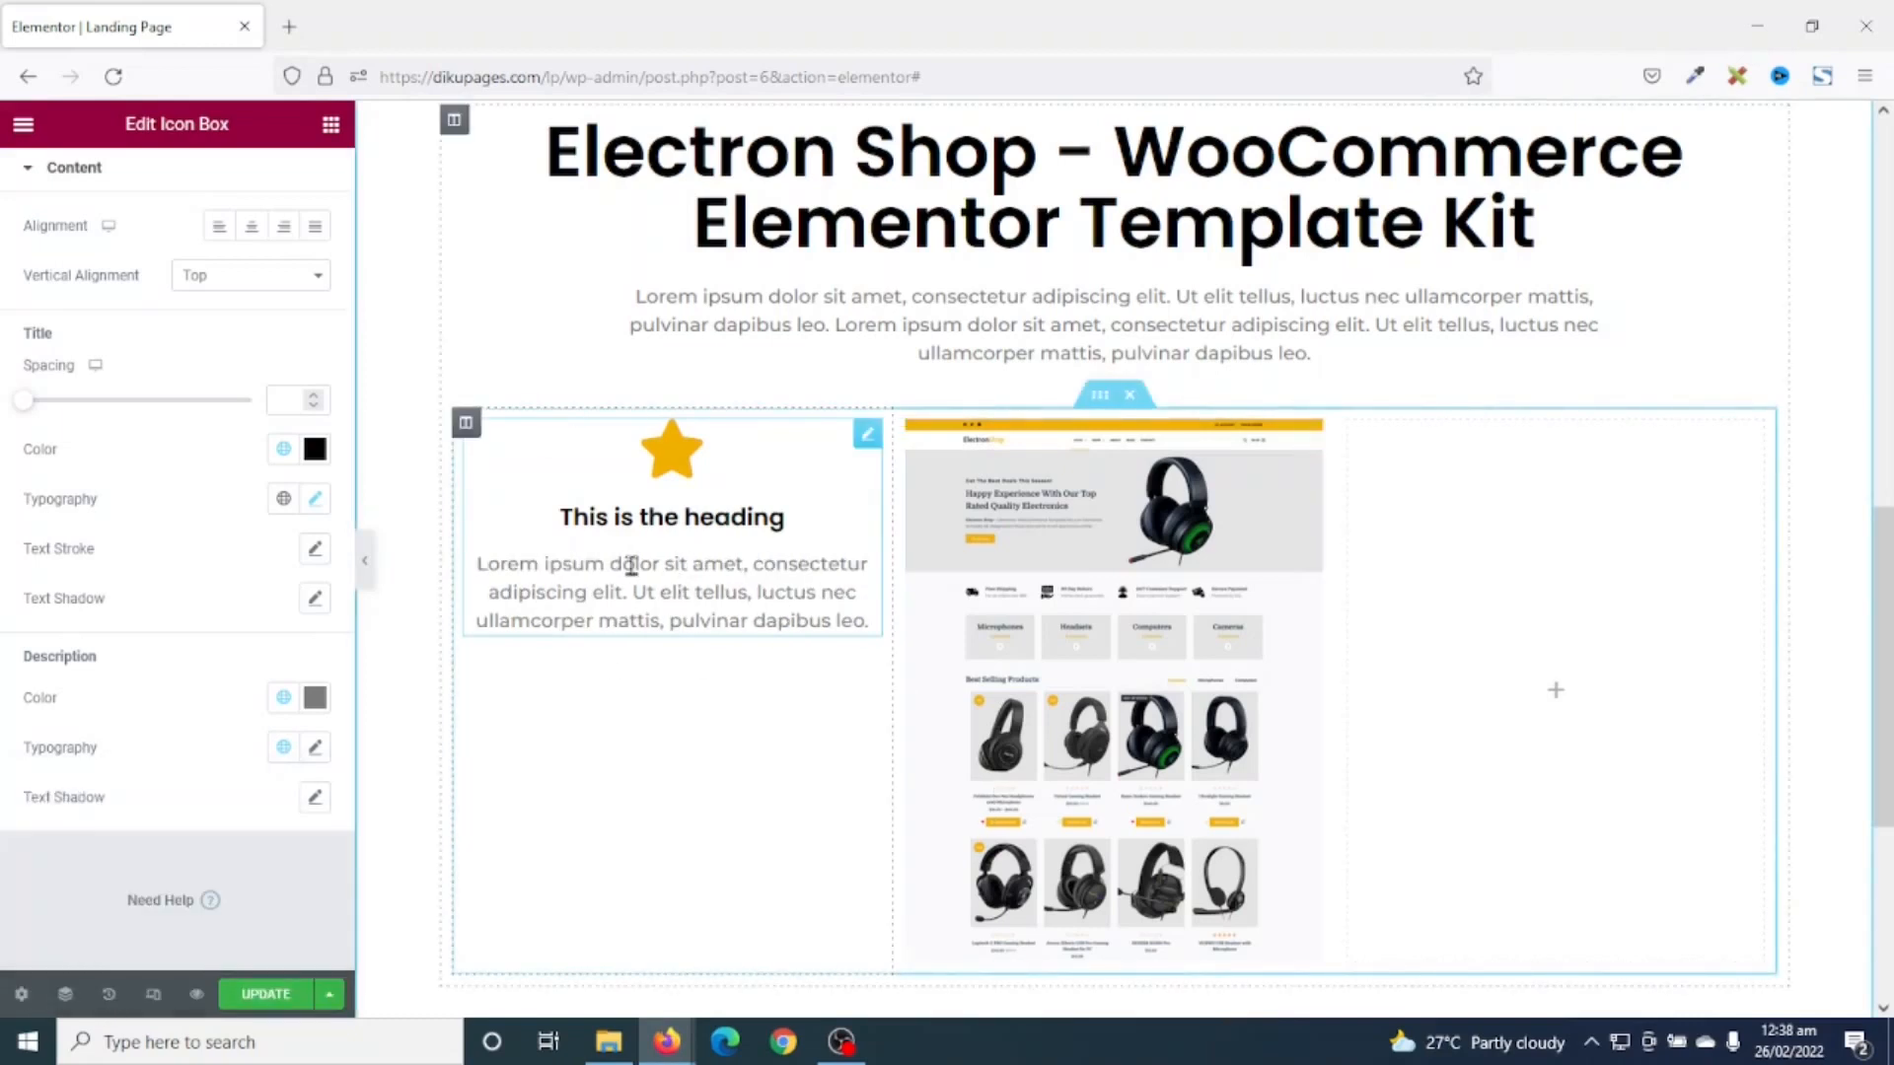
- Duplicate the icon box in the inner section's first column and paste two copies of it into the empty third column
right_click(631, 564)
click(721, 624)
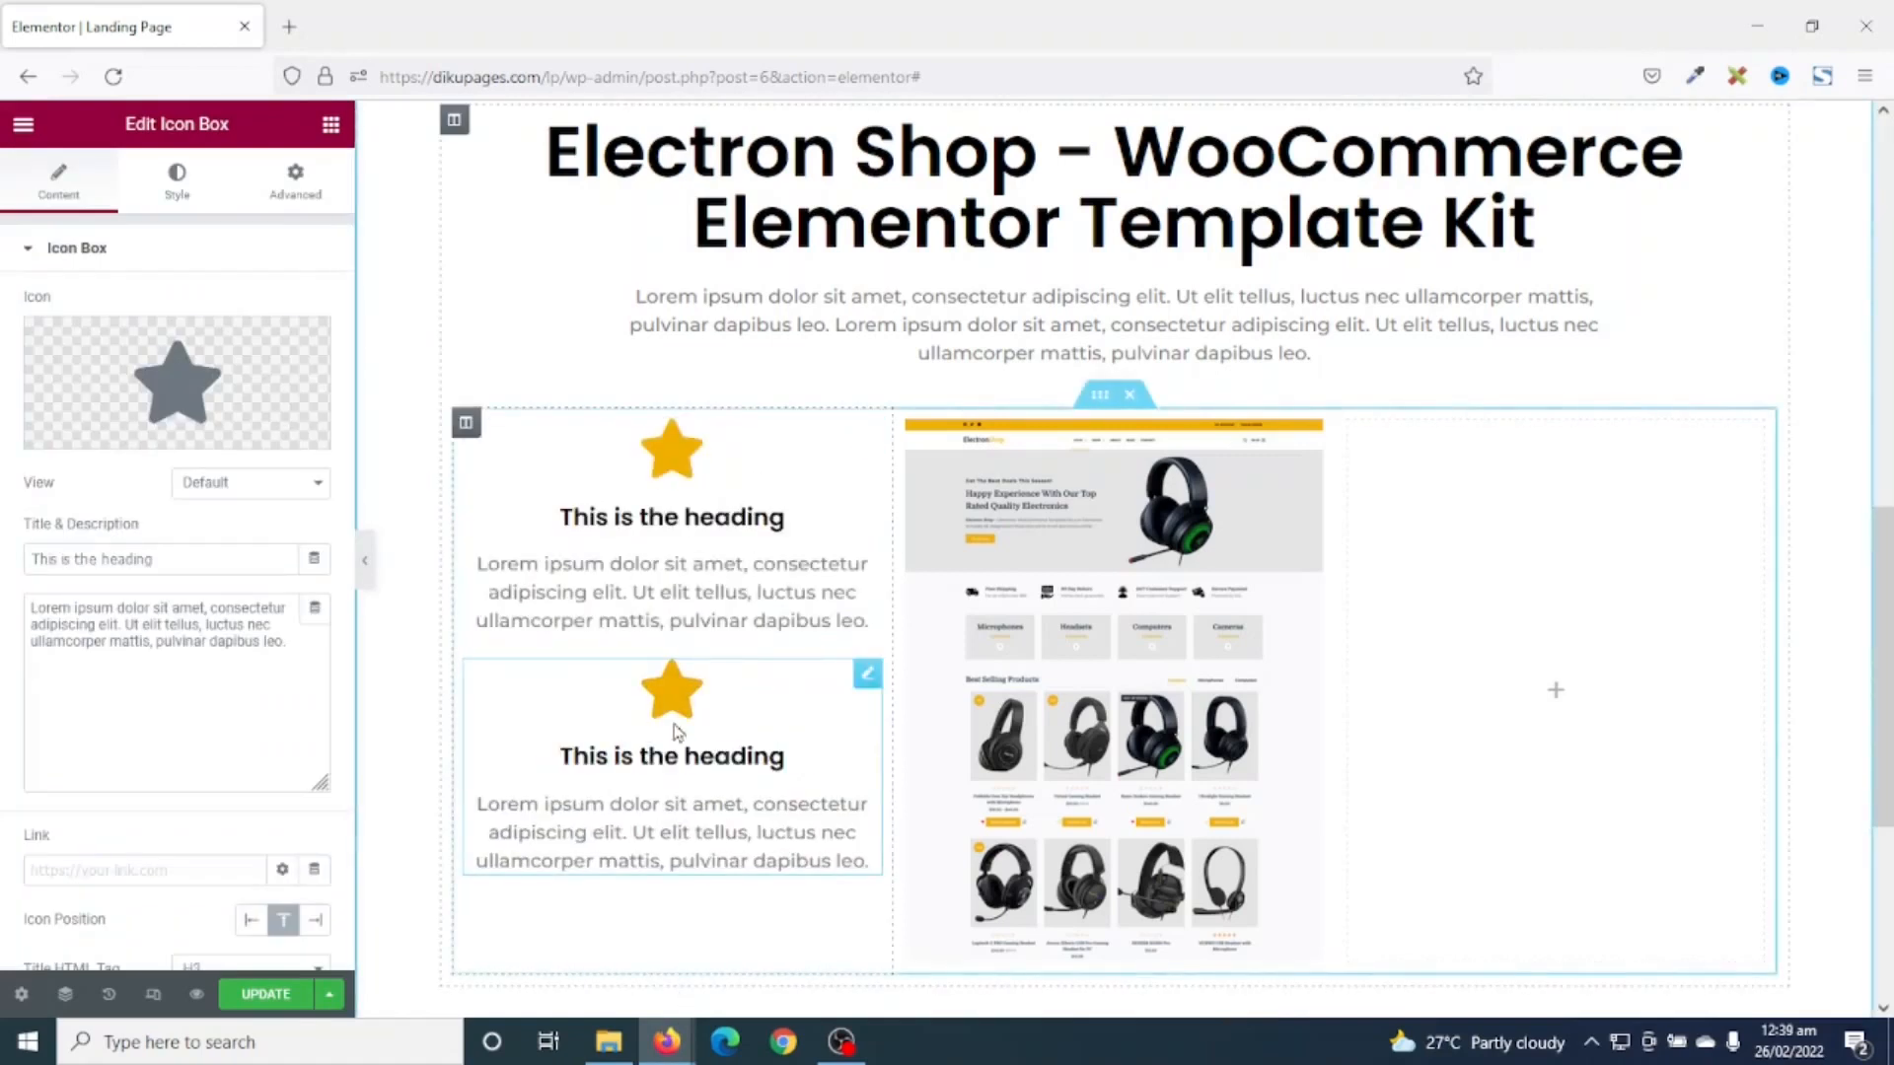
right_click(742, 792)
click(816, 770)
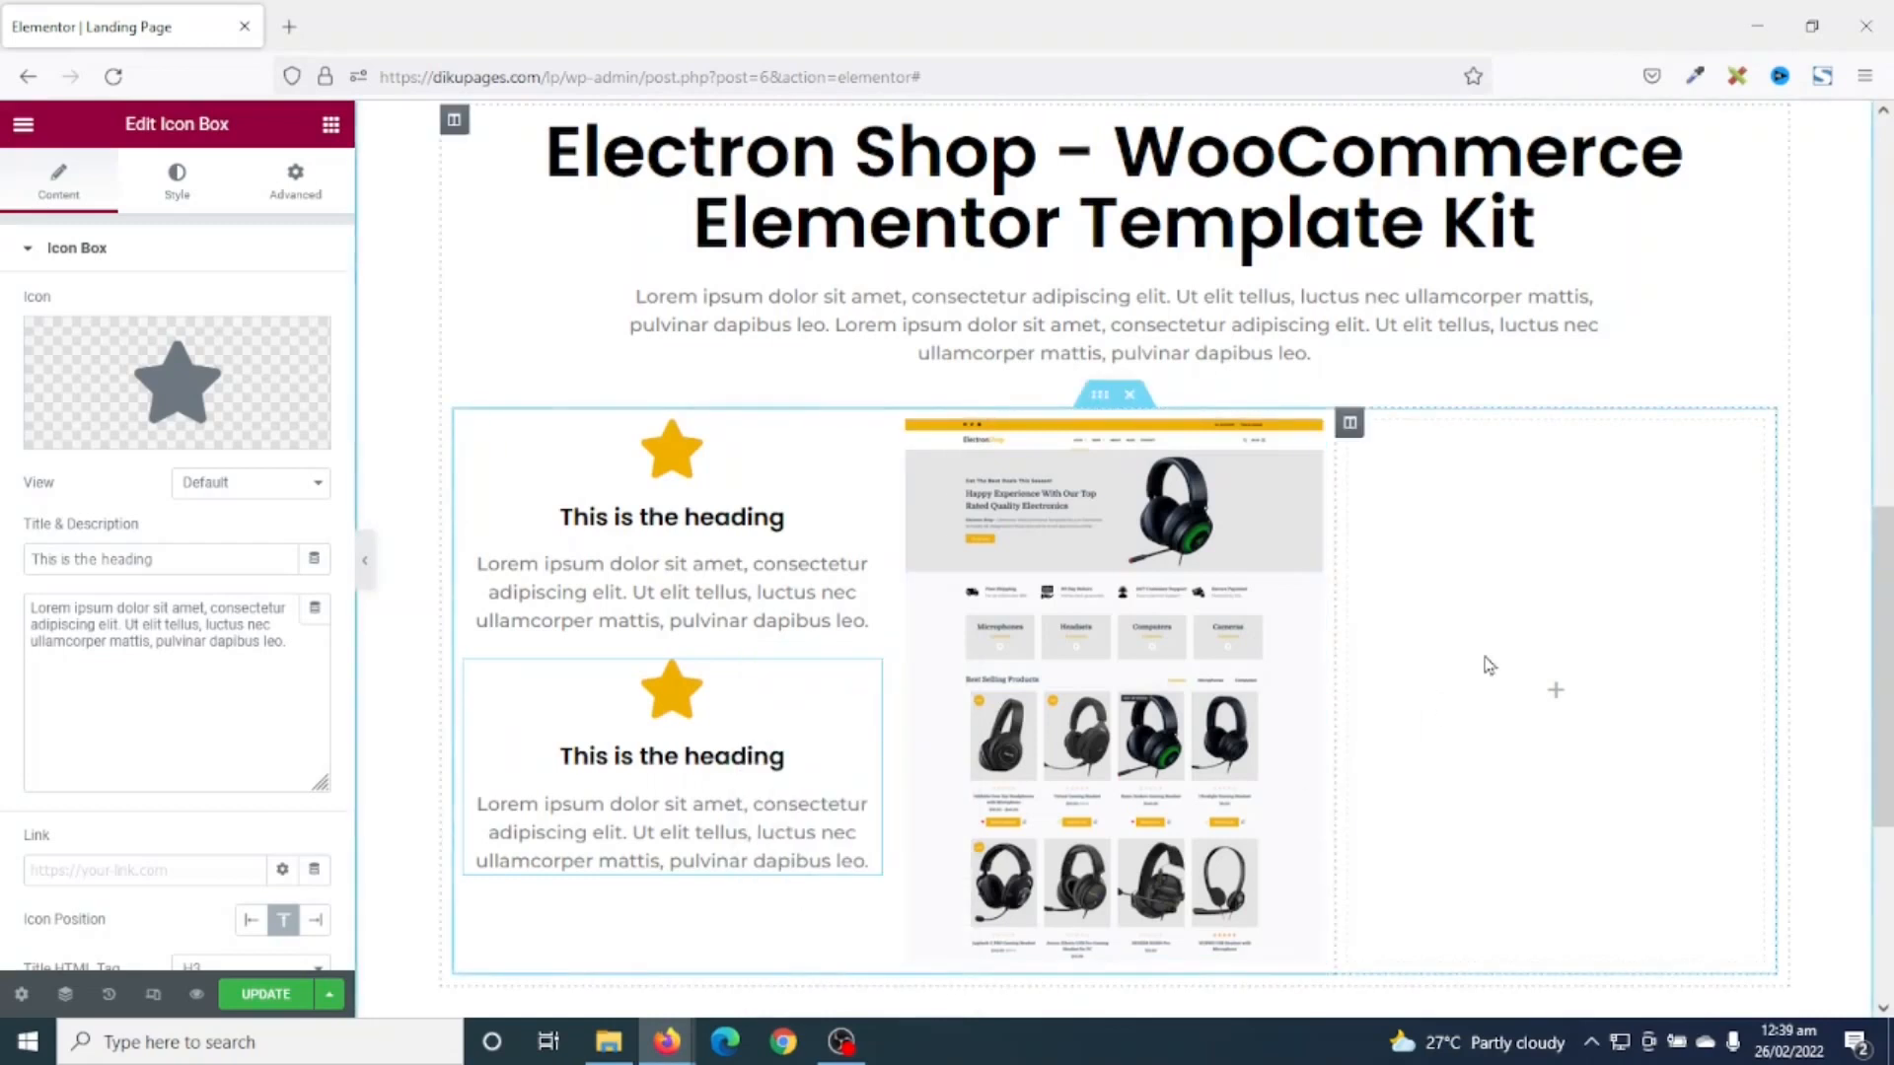
right_click(1489, 666)
click(1598, 834)
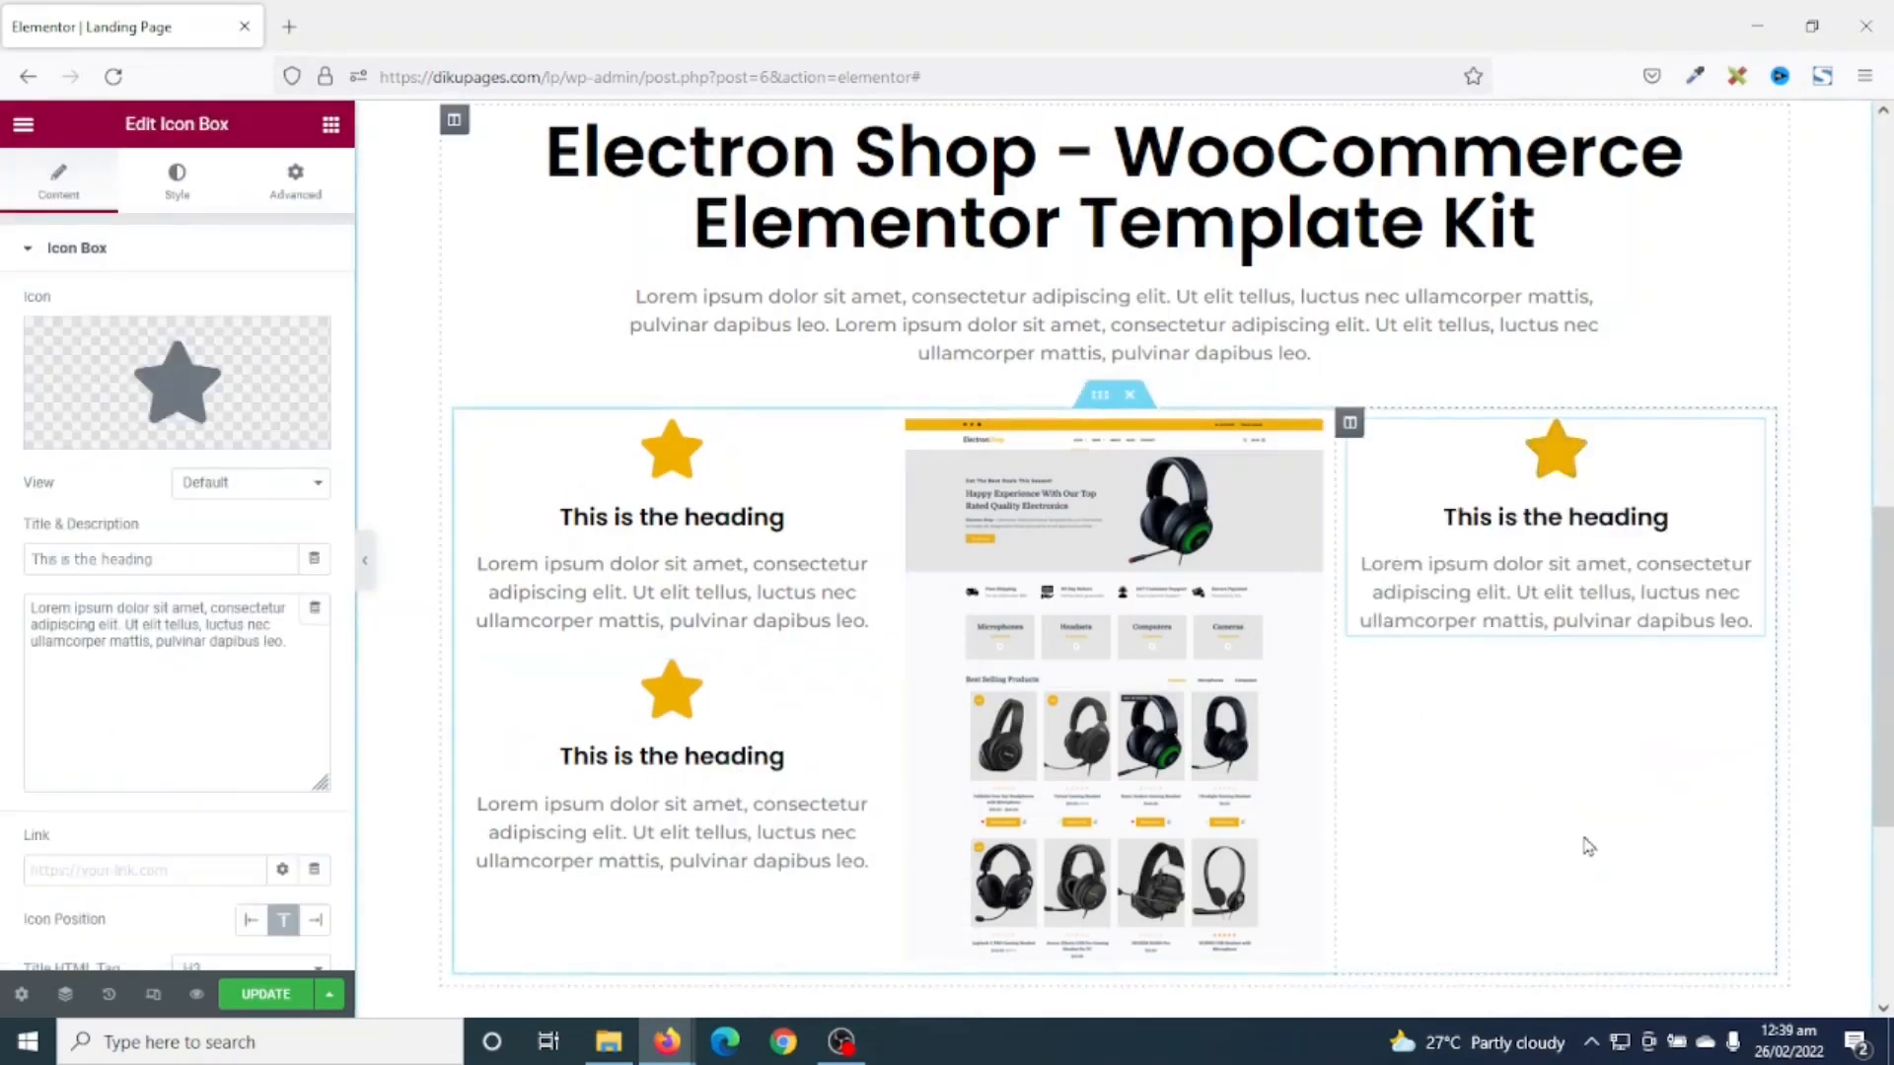
right_click(1538, 666)
click(1588, 836)
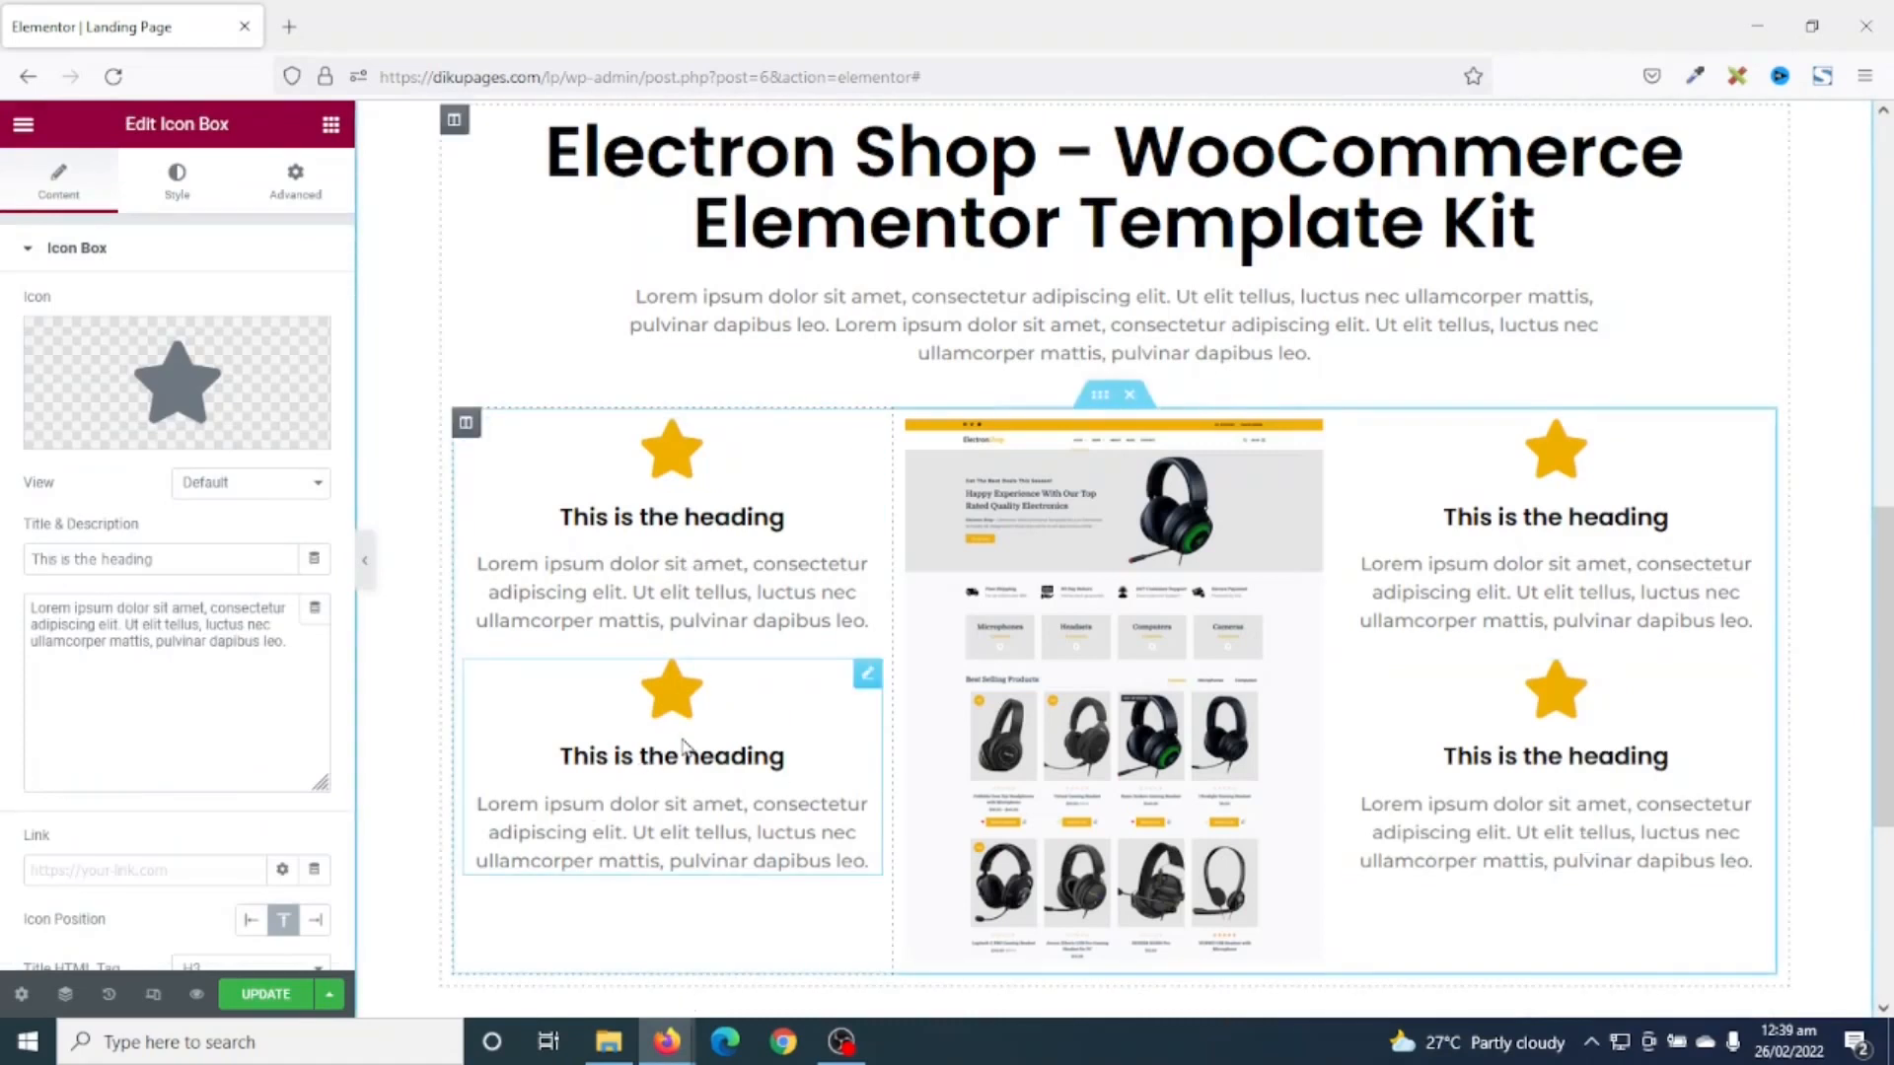
- Unlink the margin values of the first column's lower icon box and set its top margin to 20 px
click(286, 173)
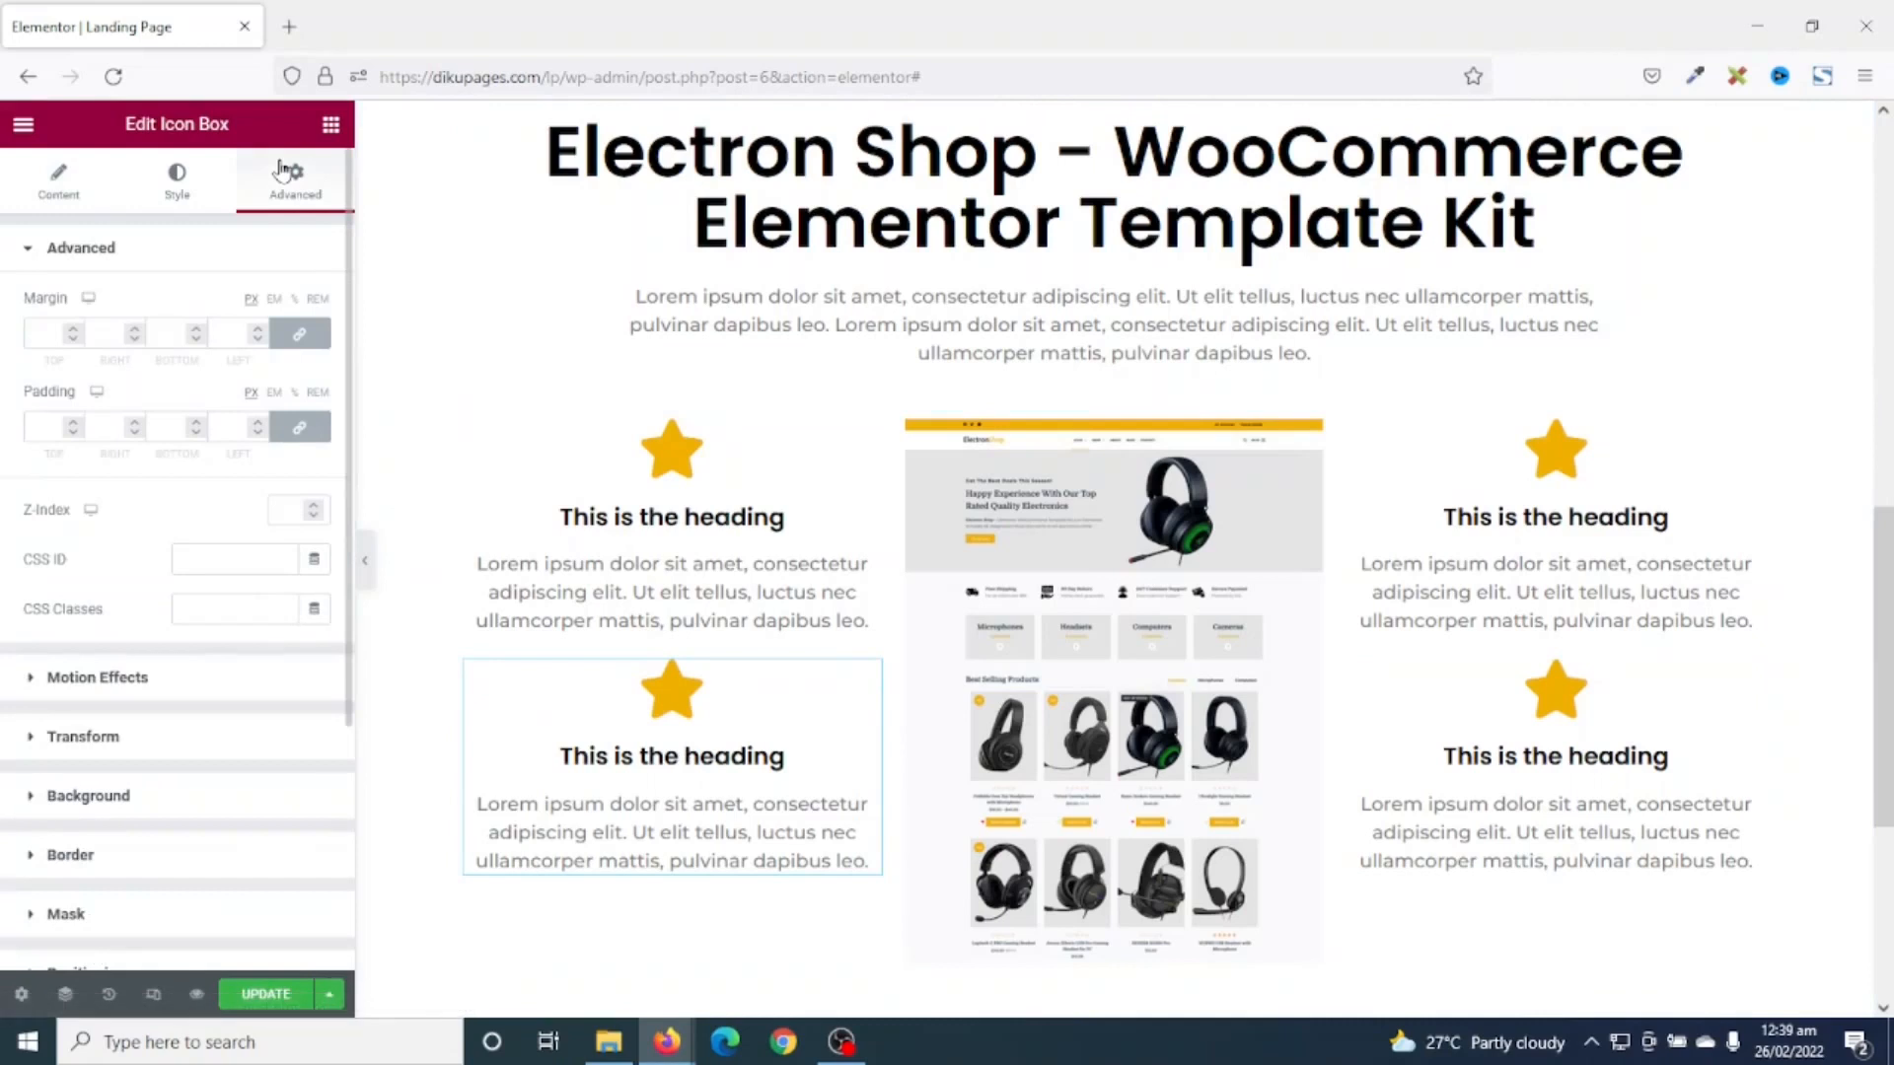
click(300, 338)
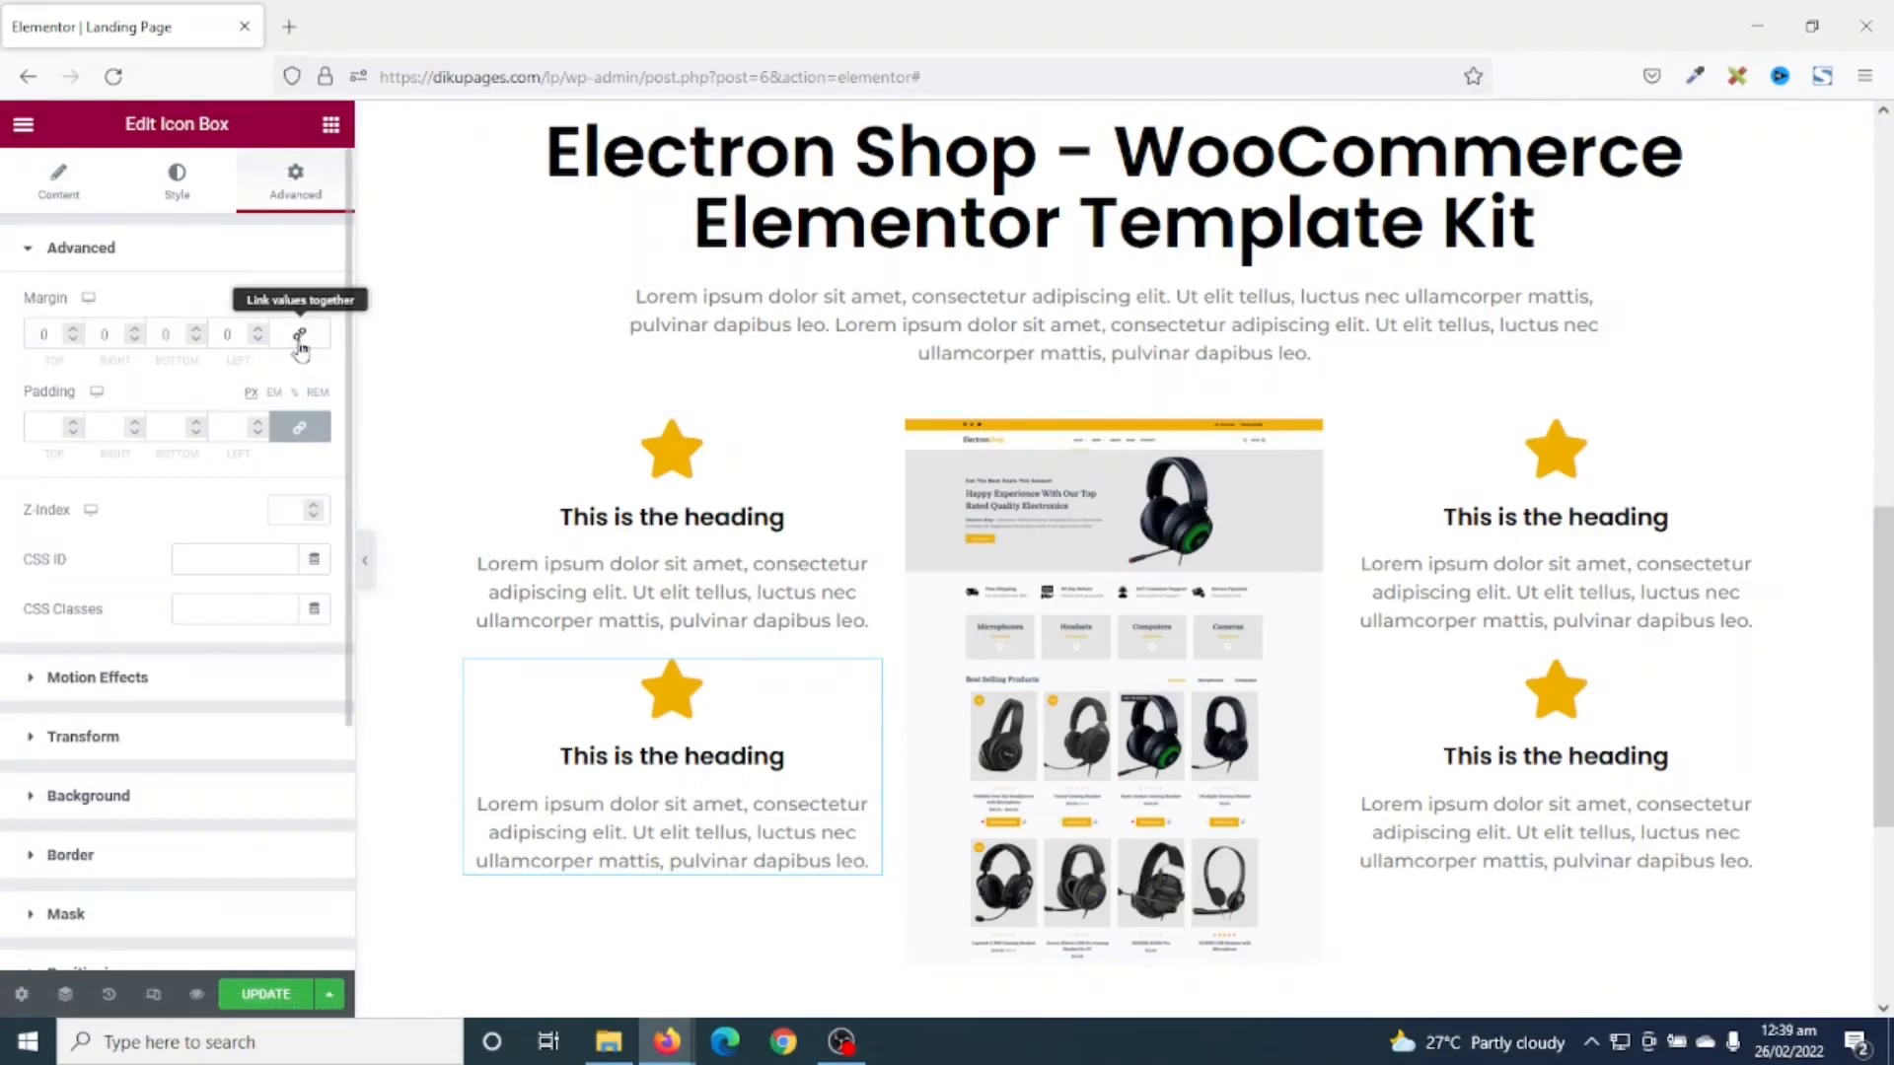
click(32, 335)
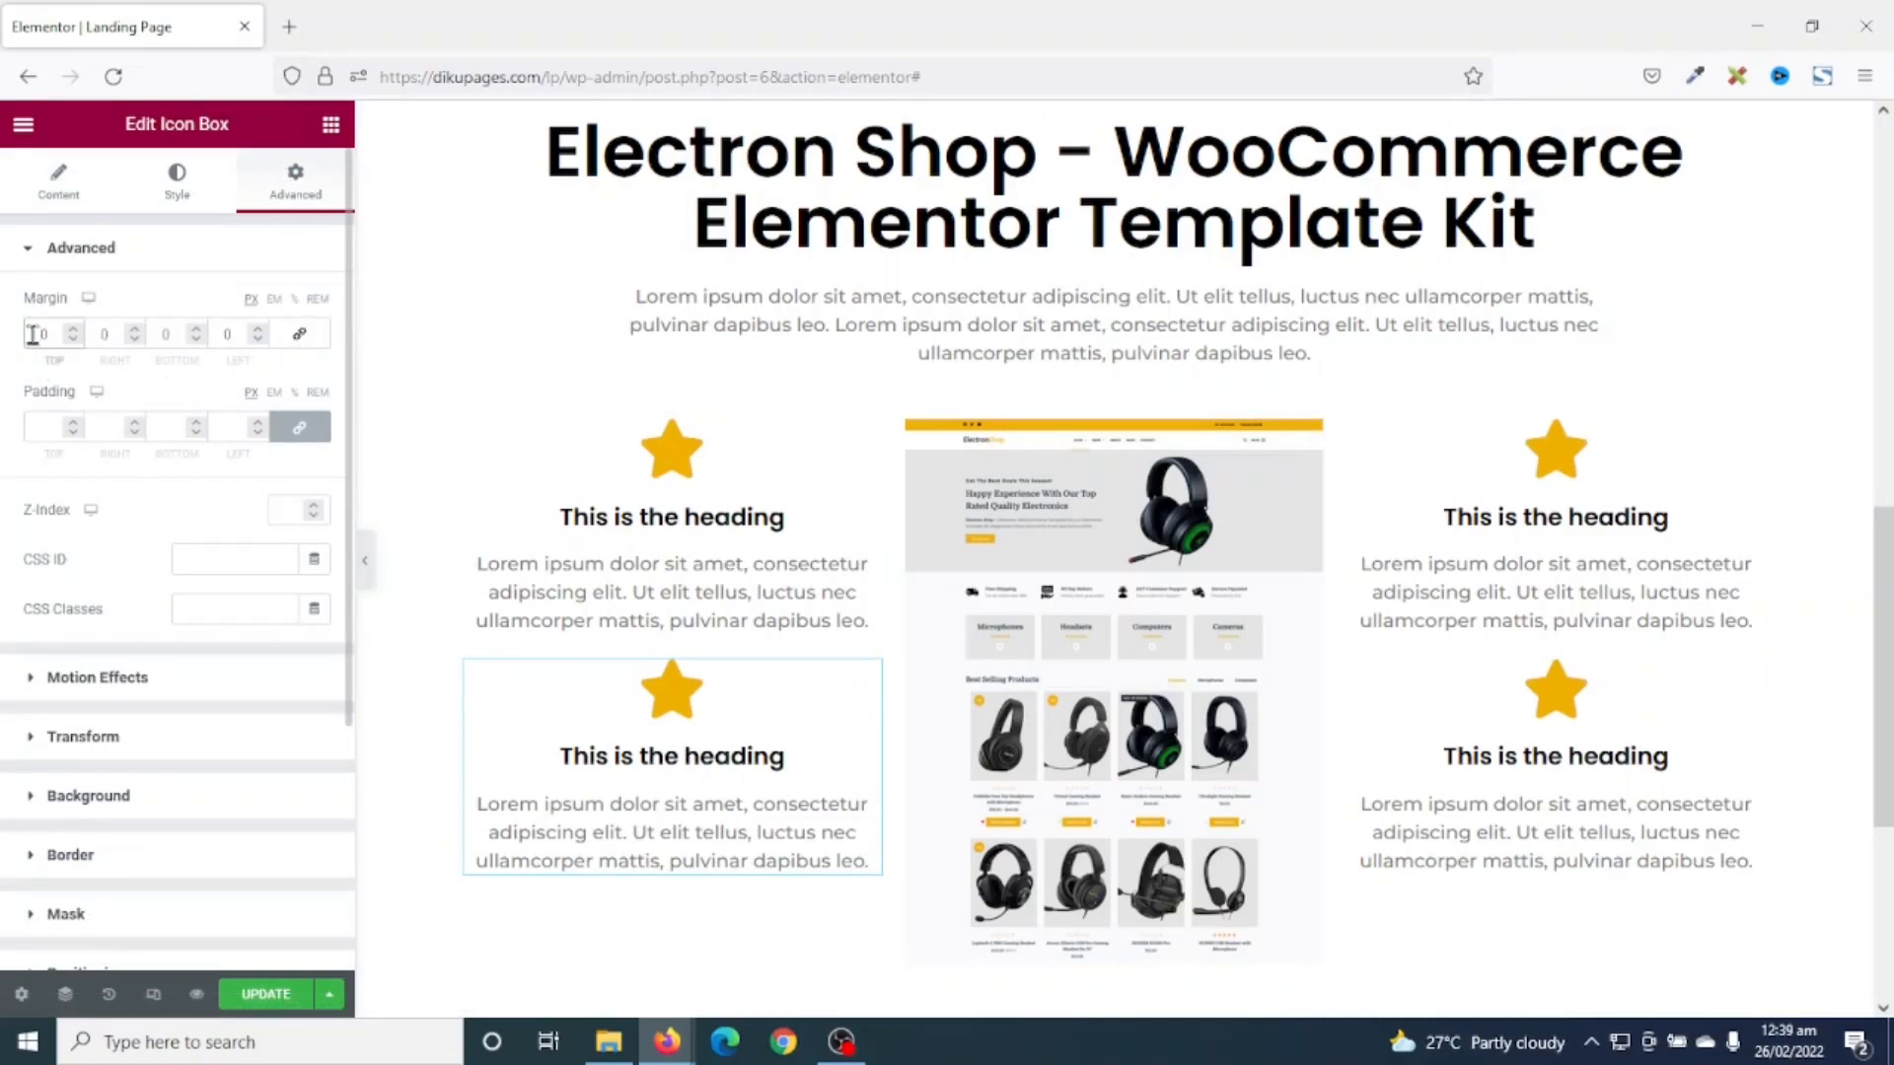
text(20)
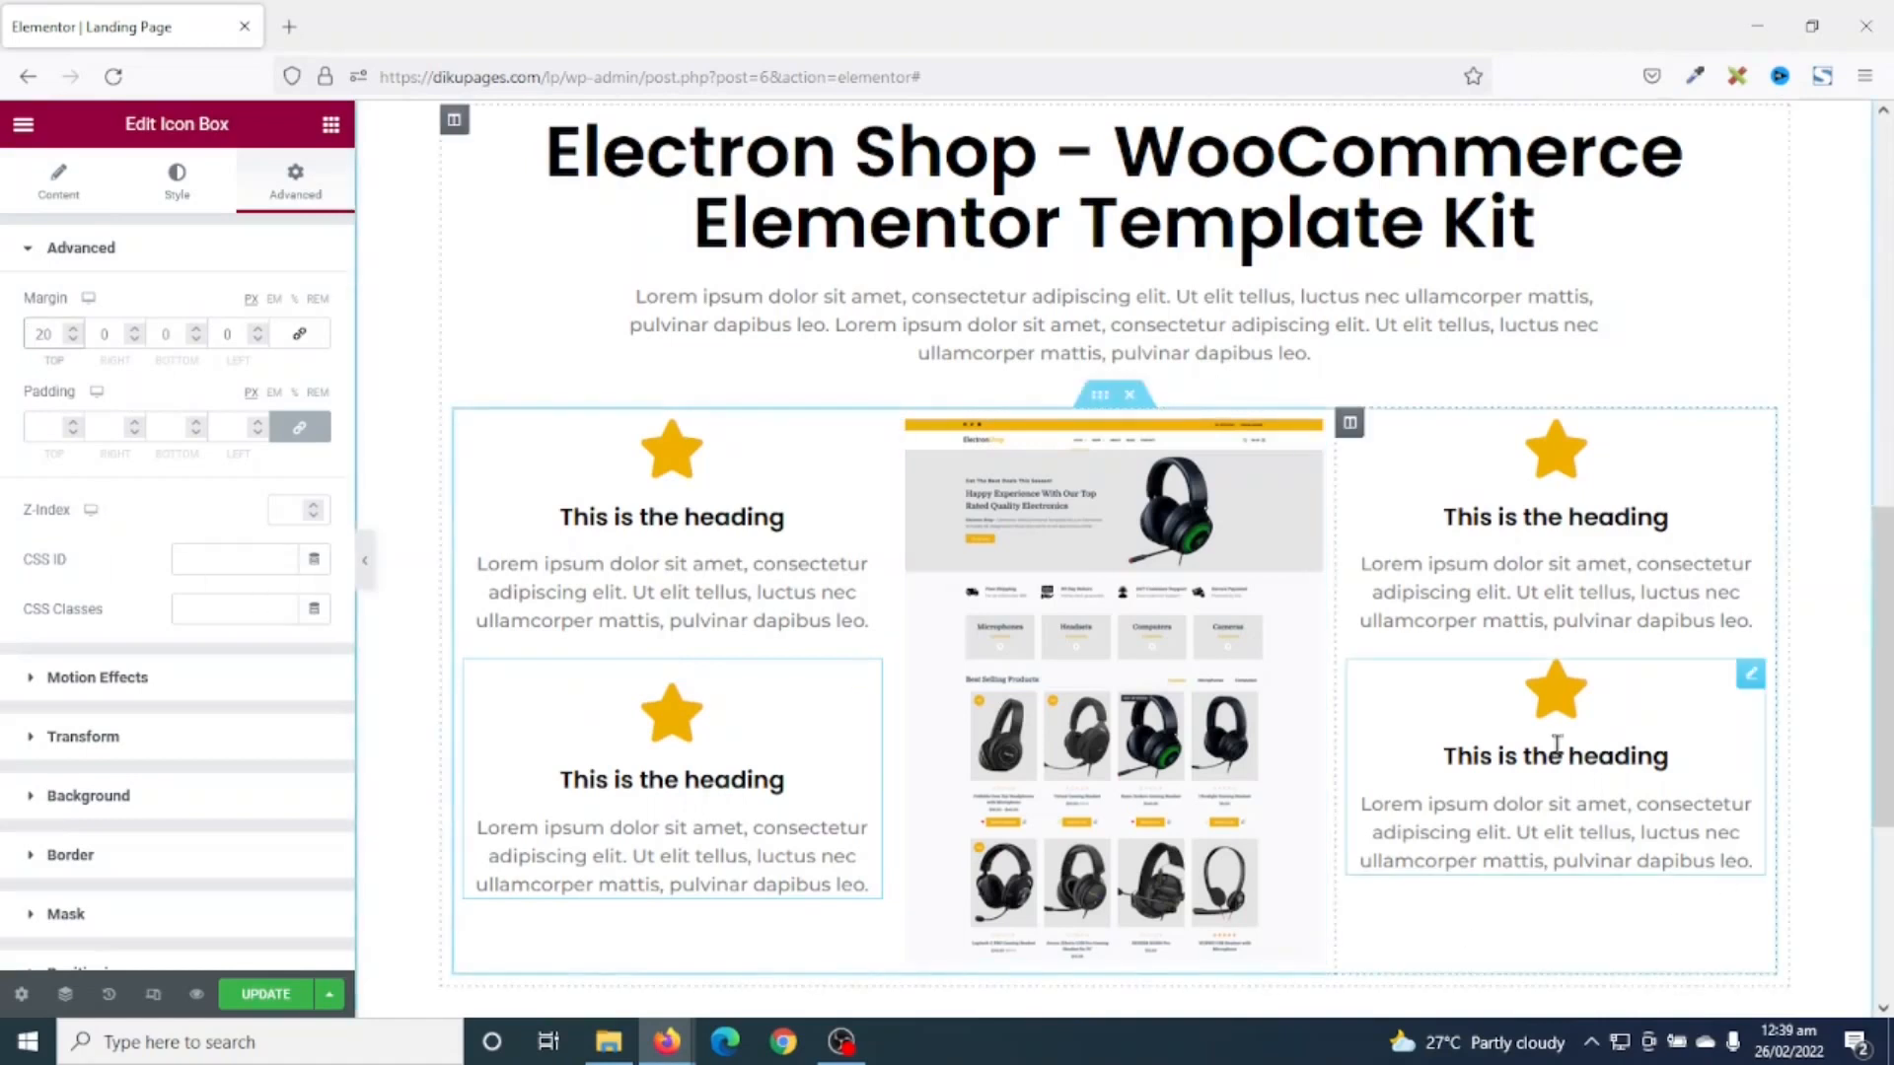
- Copy the style of the first column's lower icon box onto the third column's lower icon box
right_click(704, 752)
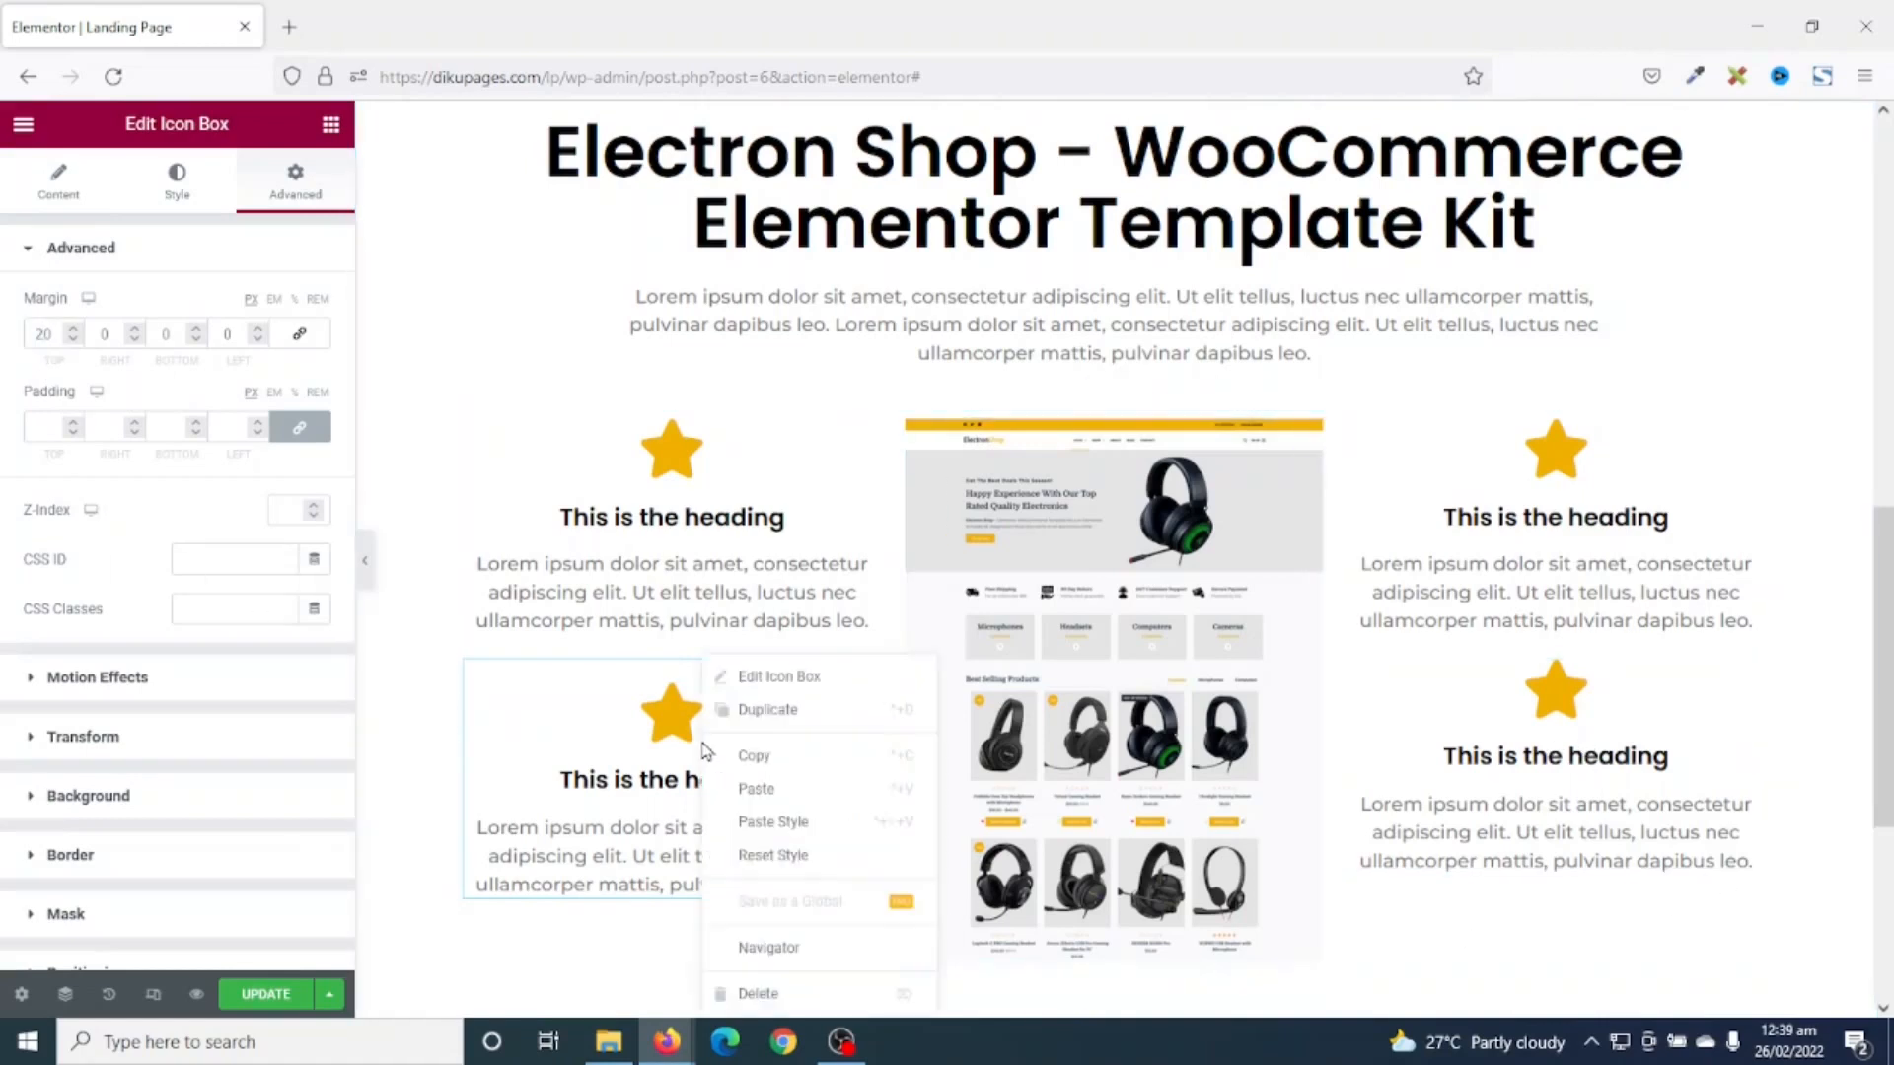
click(762, 767)
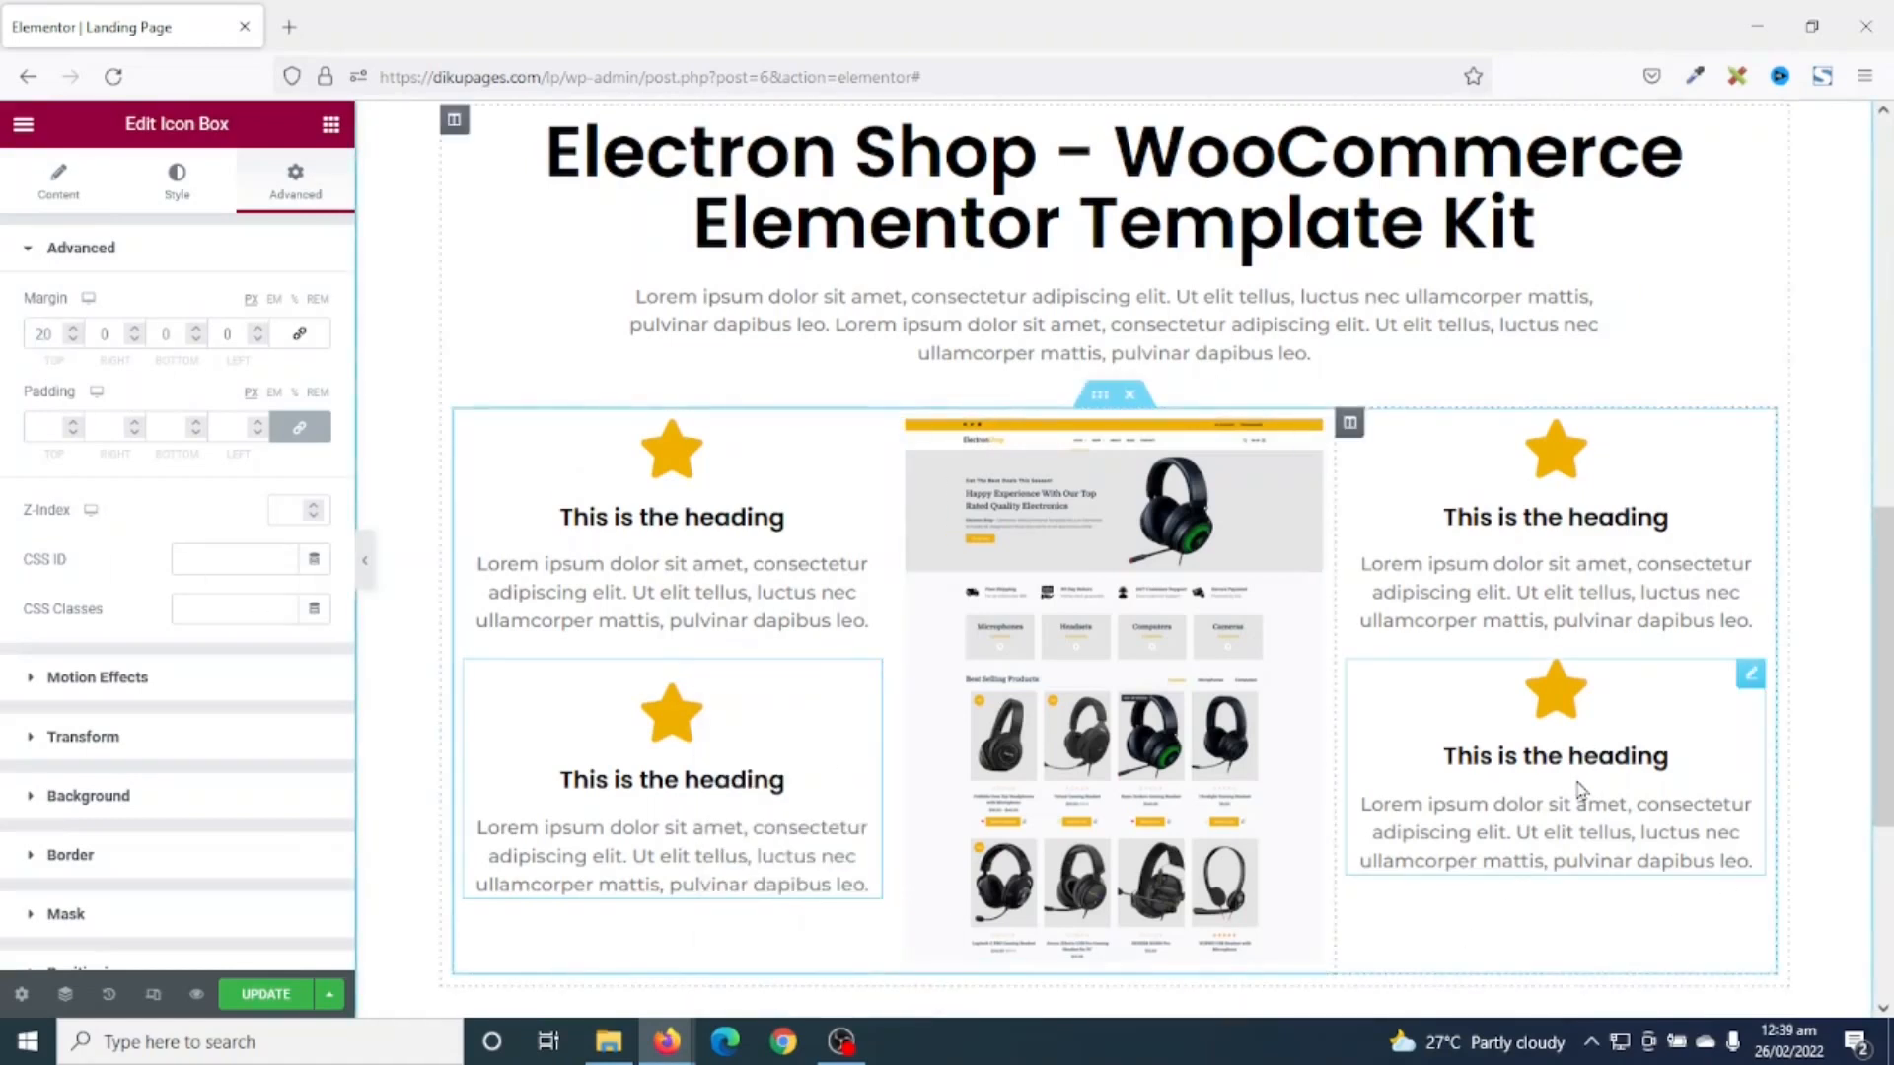
right_click(1577, 787)
click(1646, 821)
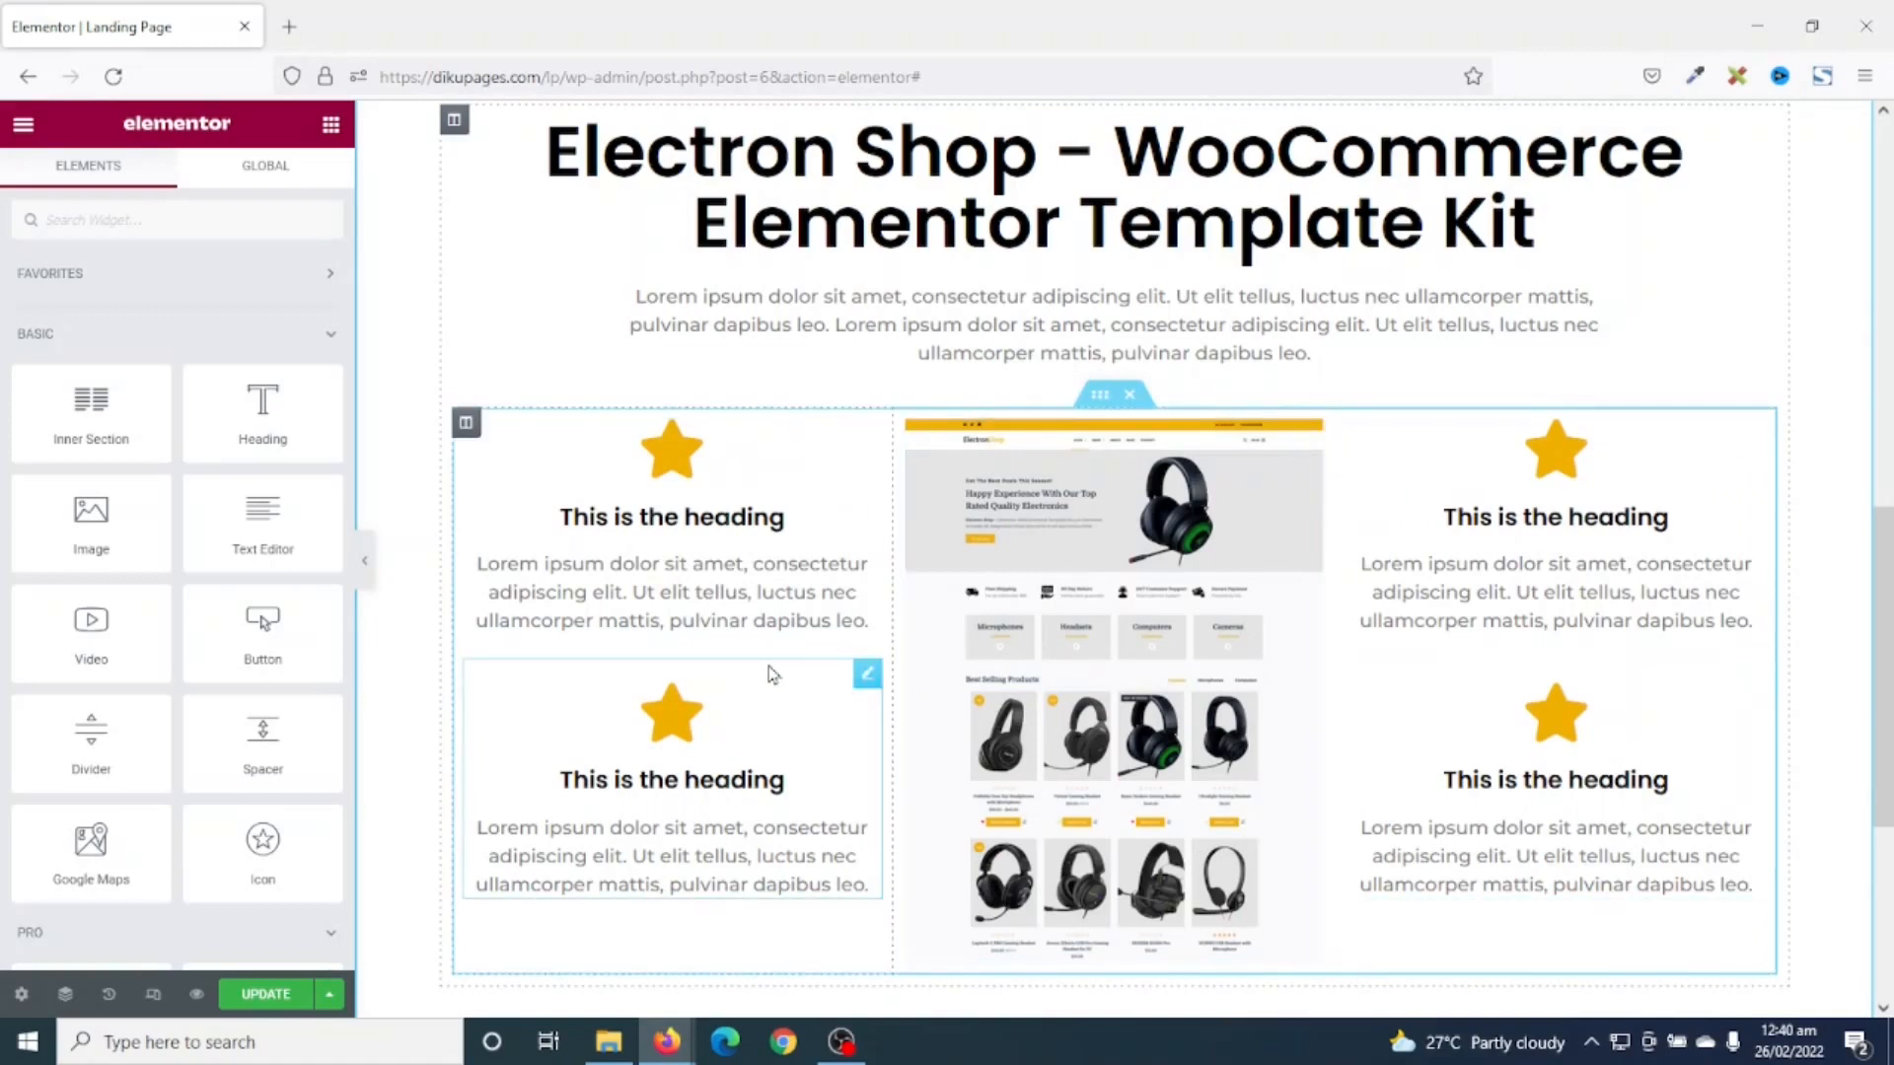
- Replace the star of the first column's upper icon box with the Weight icon, searching the icon library for "weigh"
click(671, 505)
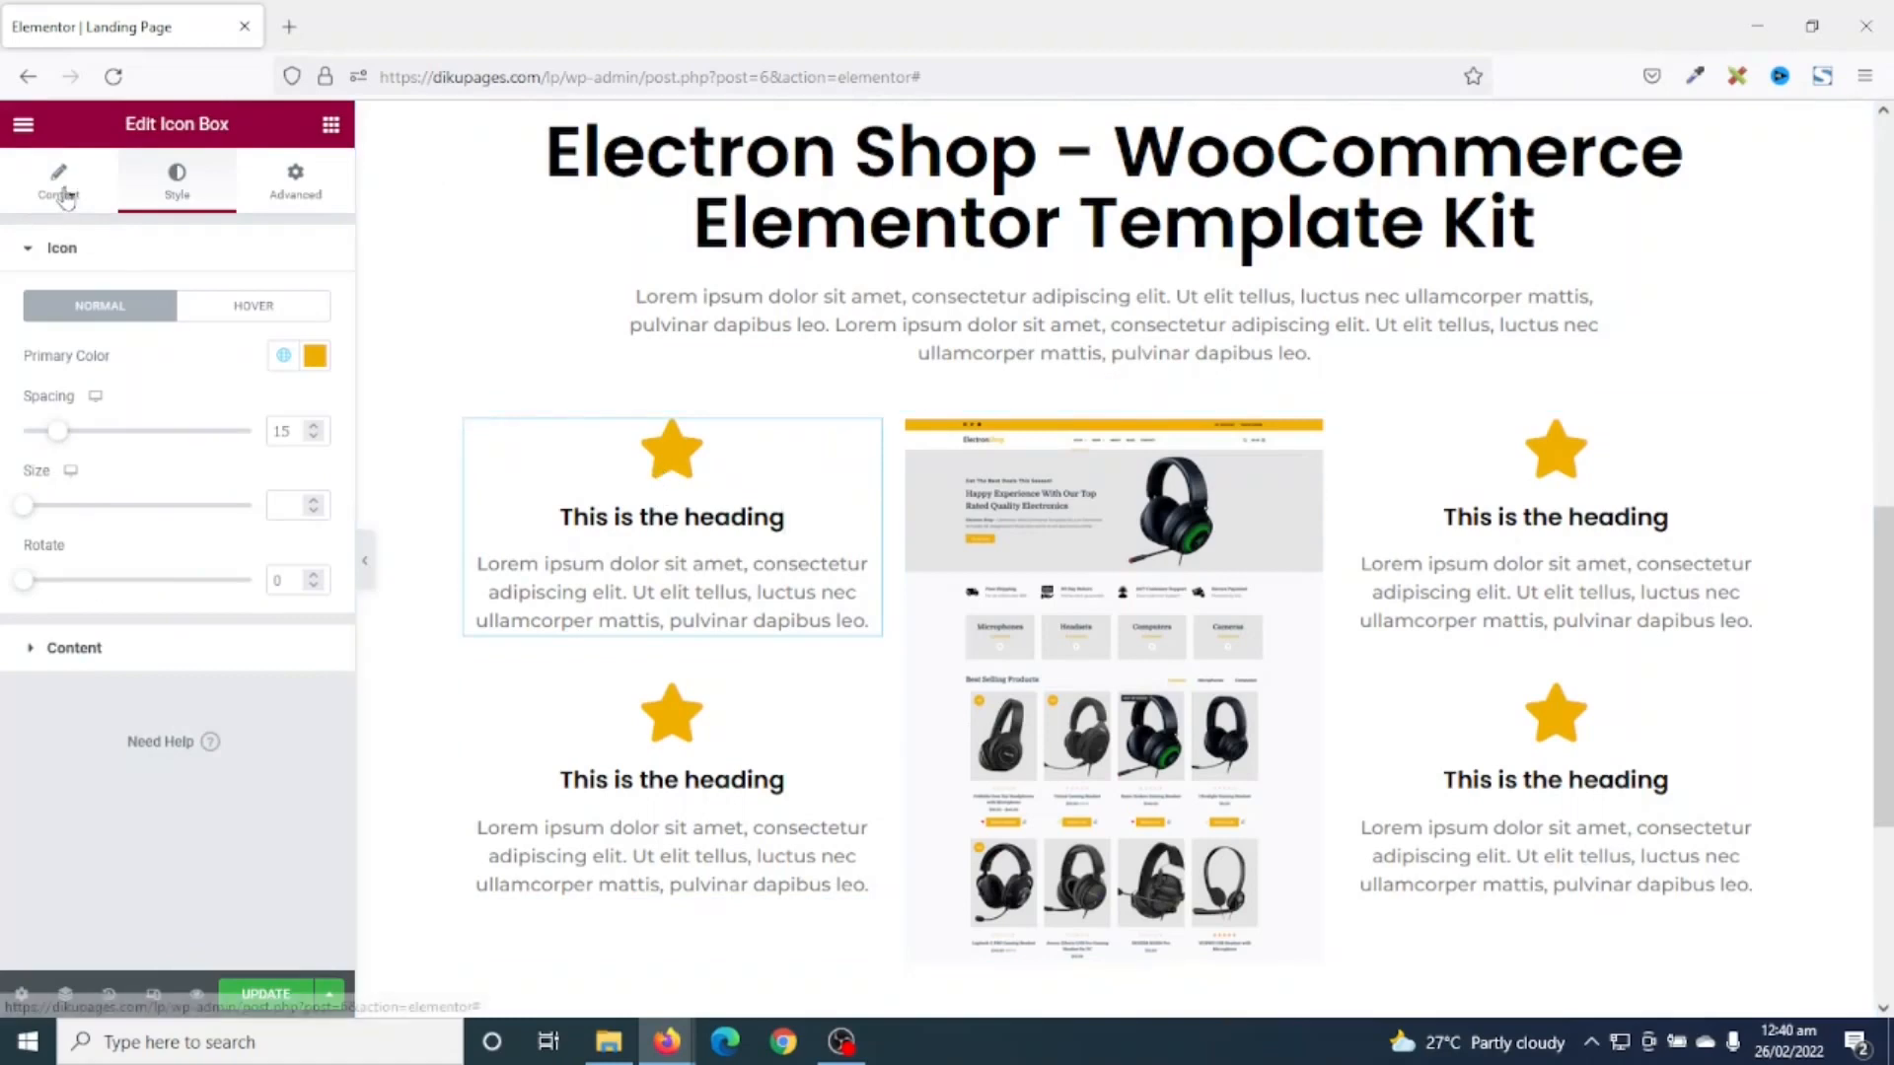
click(59, 184)
click(174, 379)
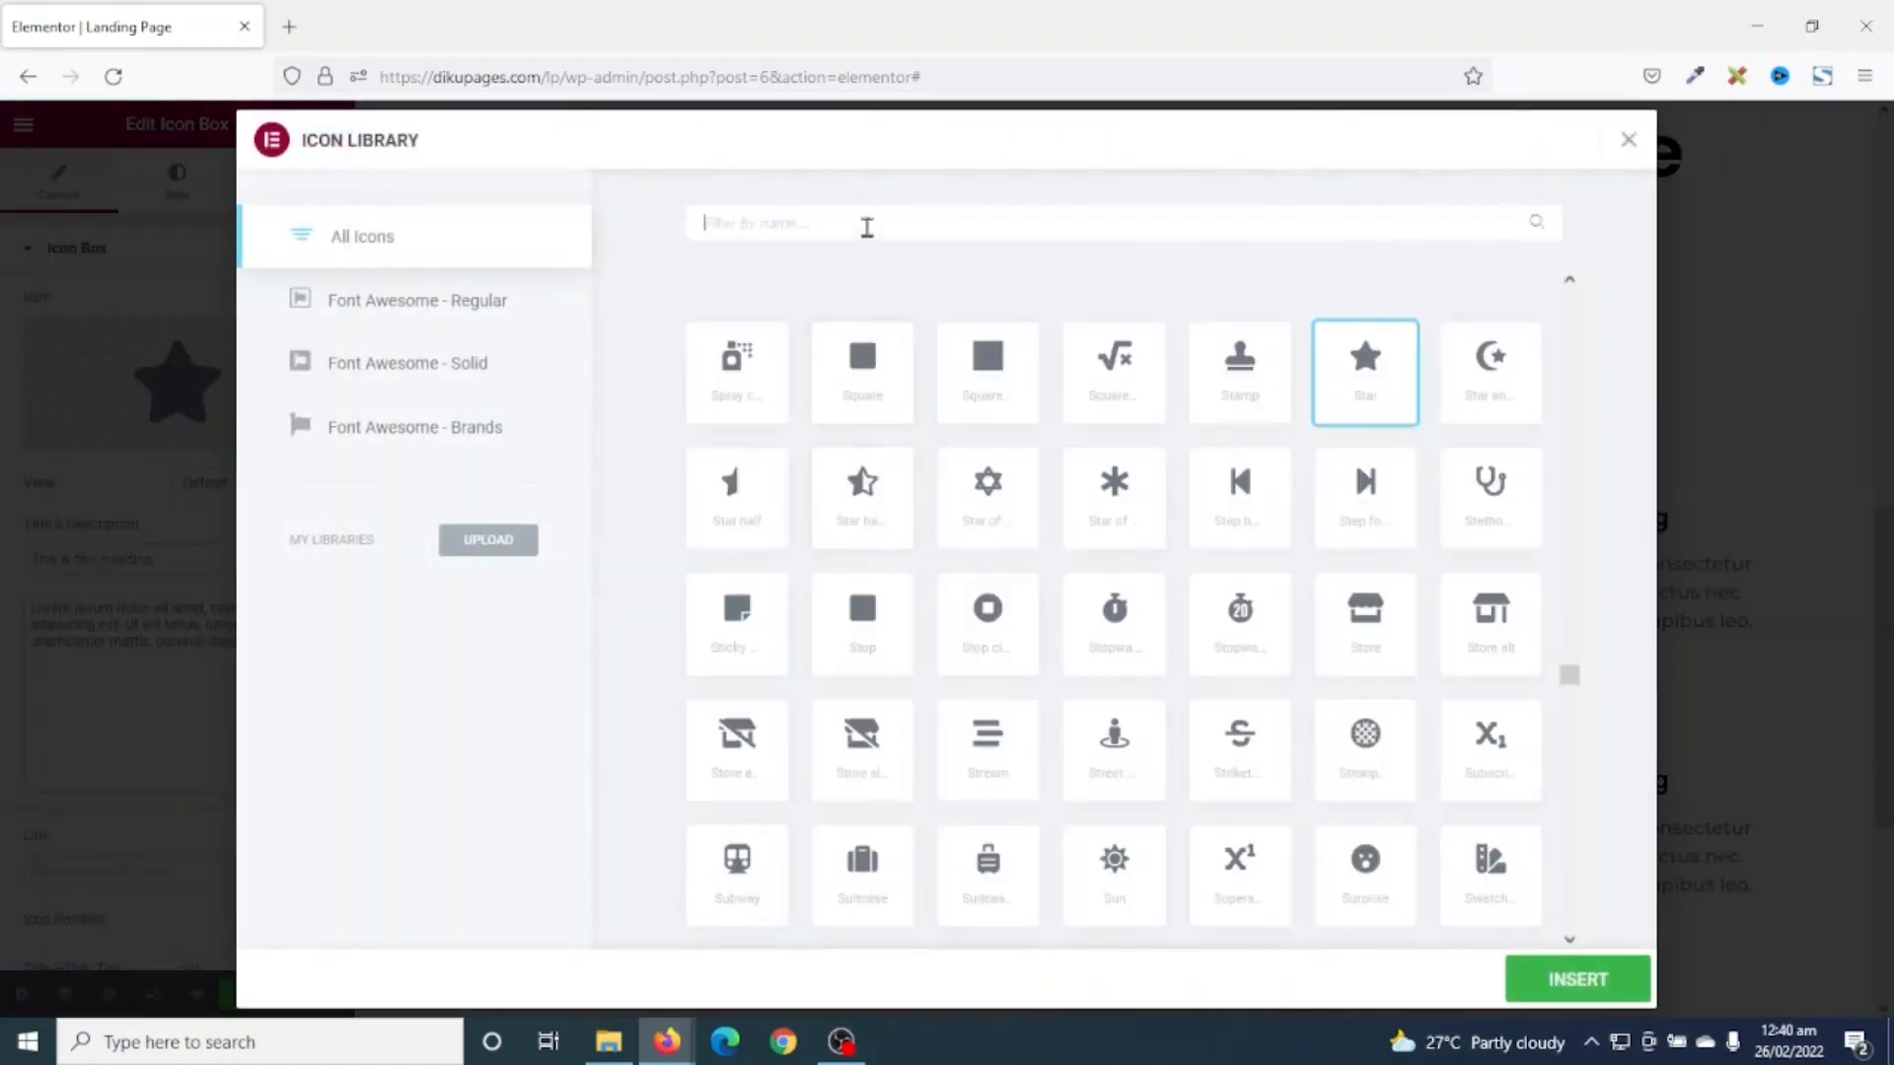
click(867, 227)
text(weing)
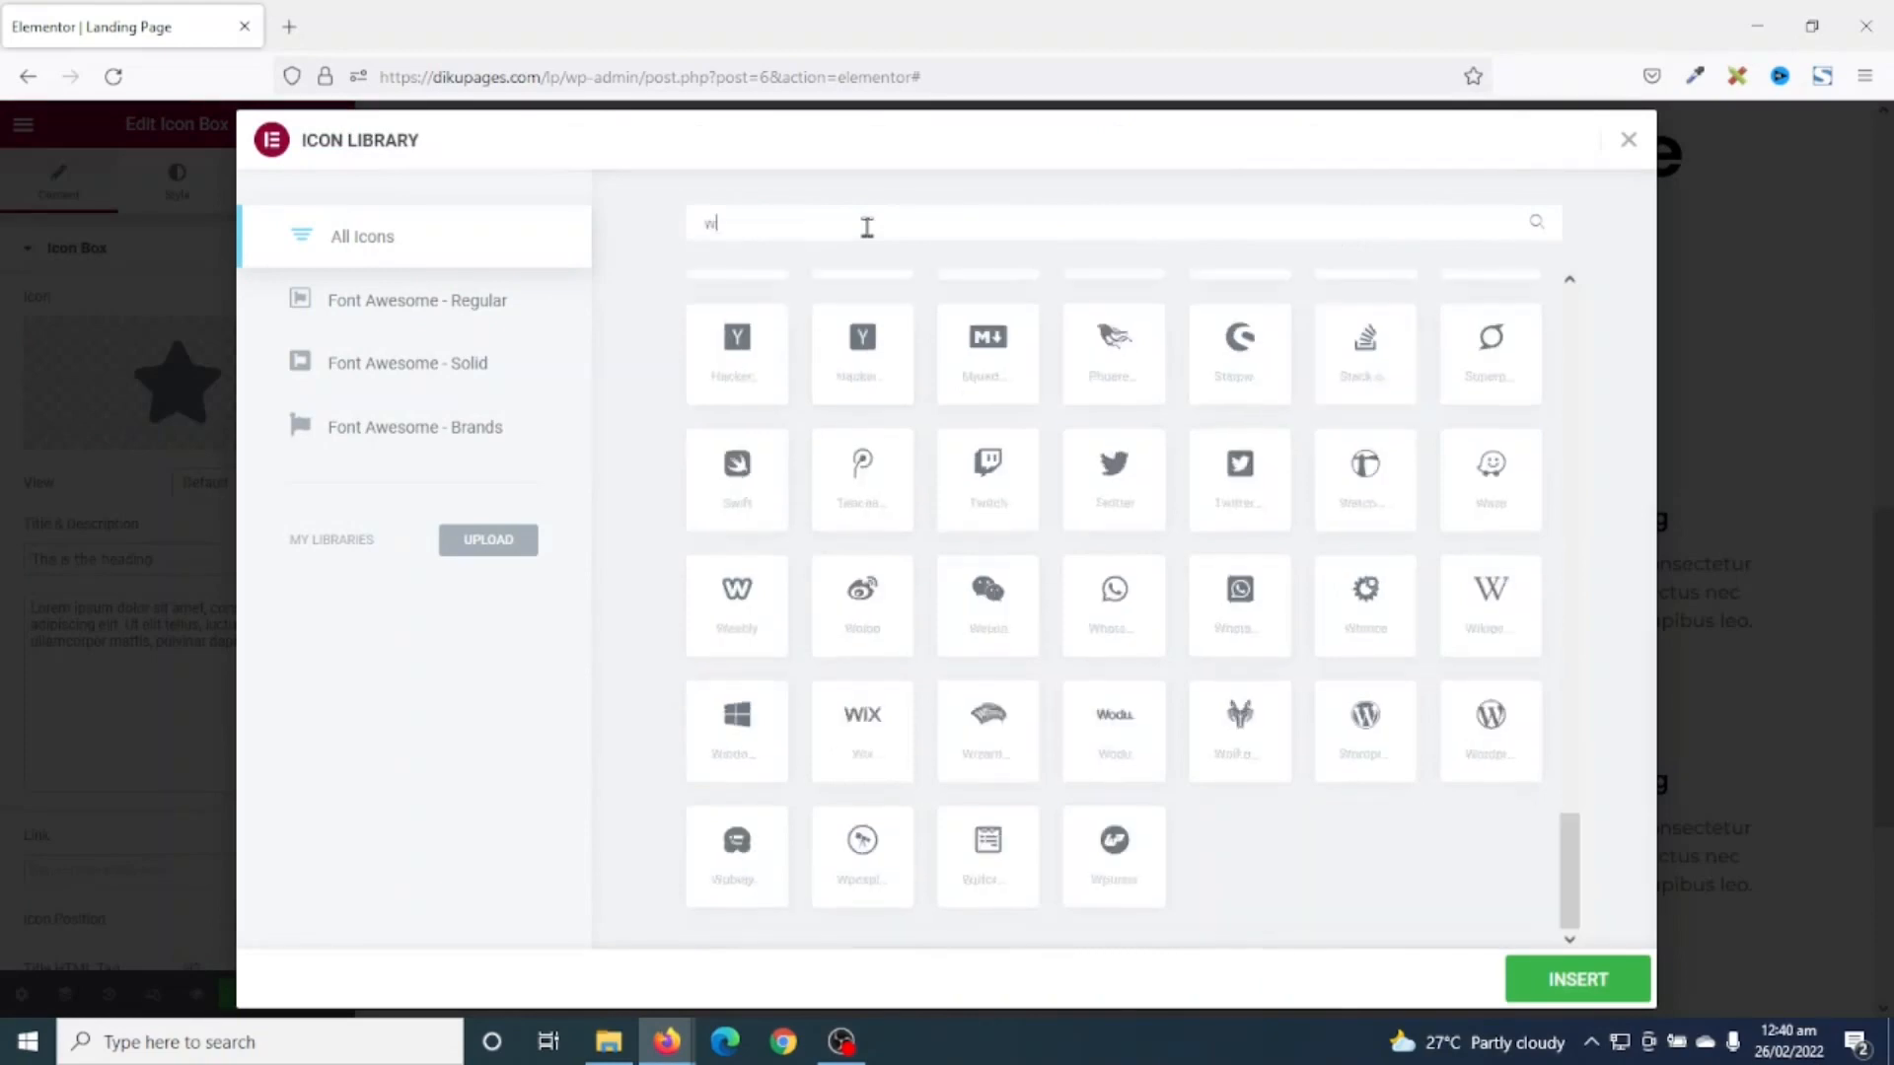
key(BackSpace)
key(BackSpace)
text(gh)
click(758, 379)
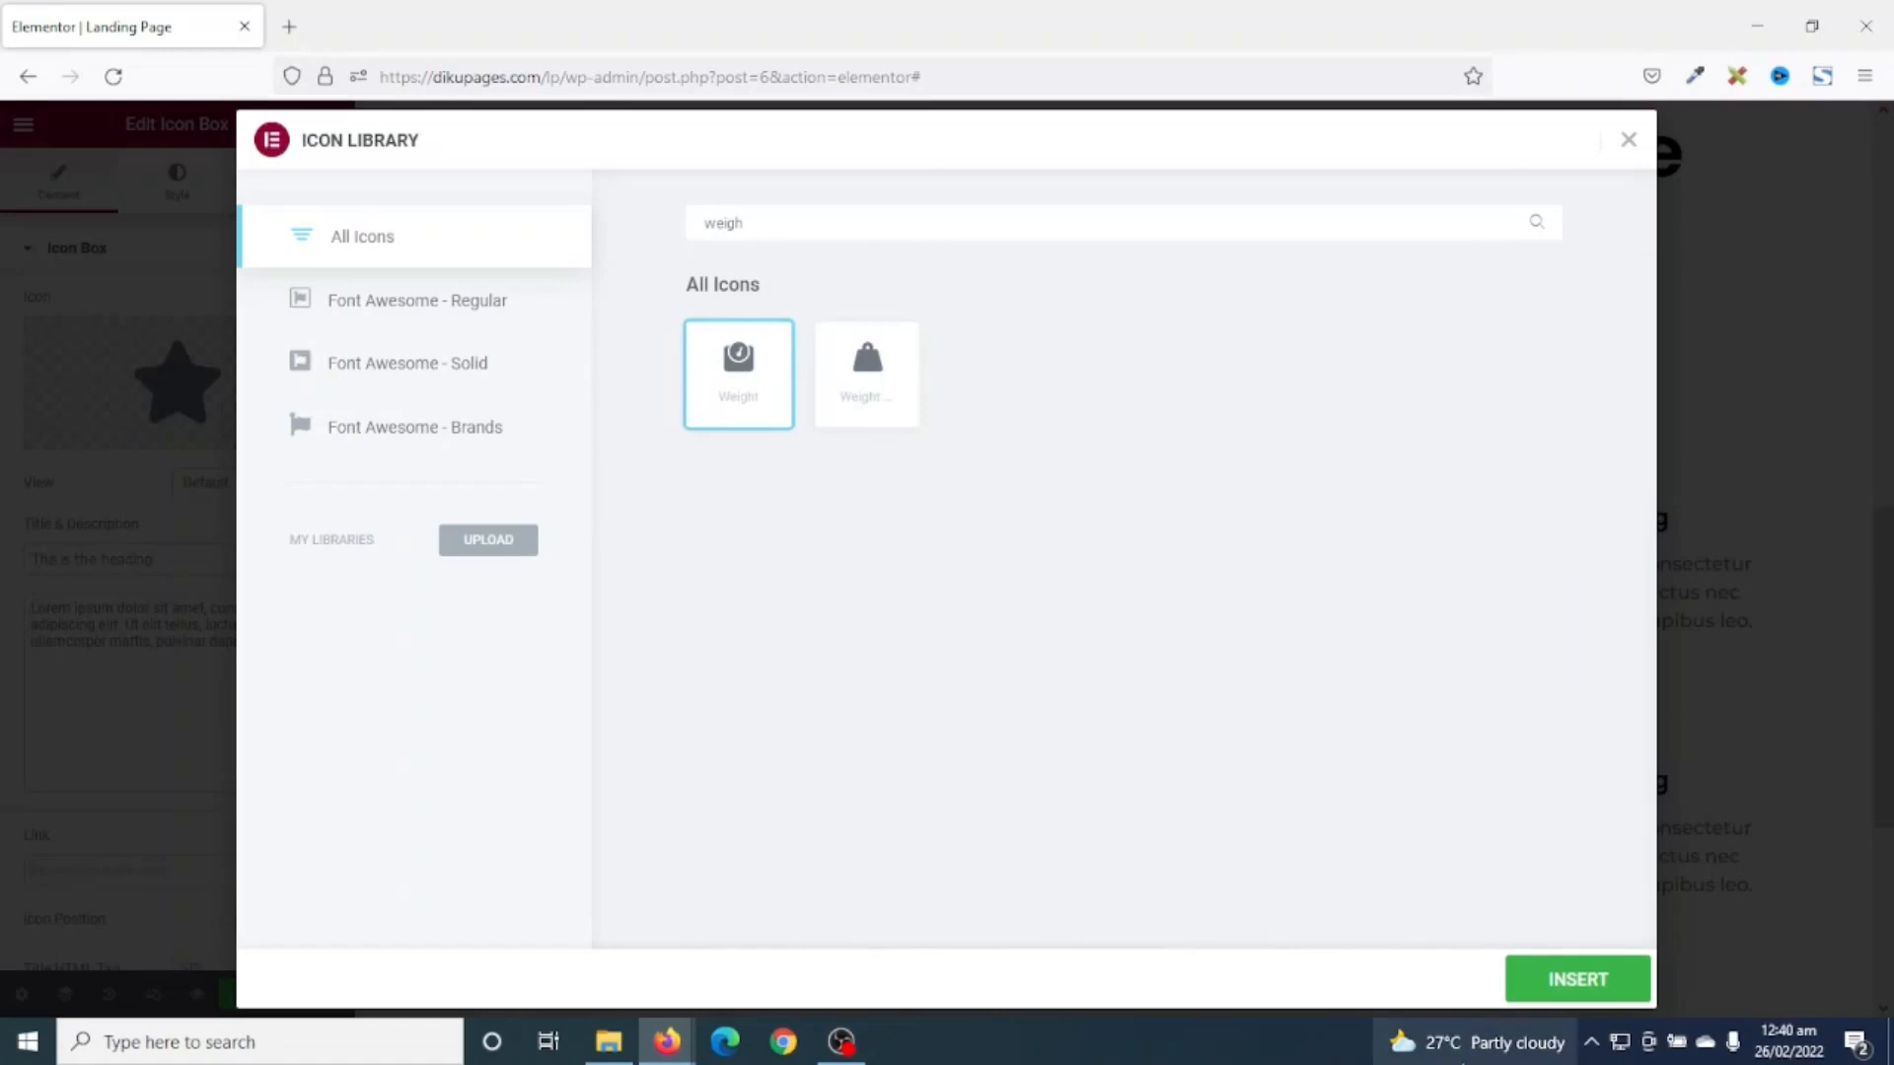
click(1535, 991)
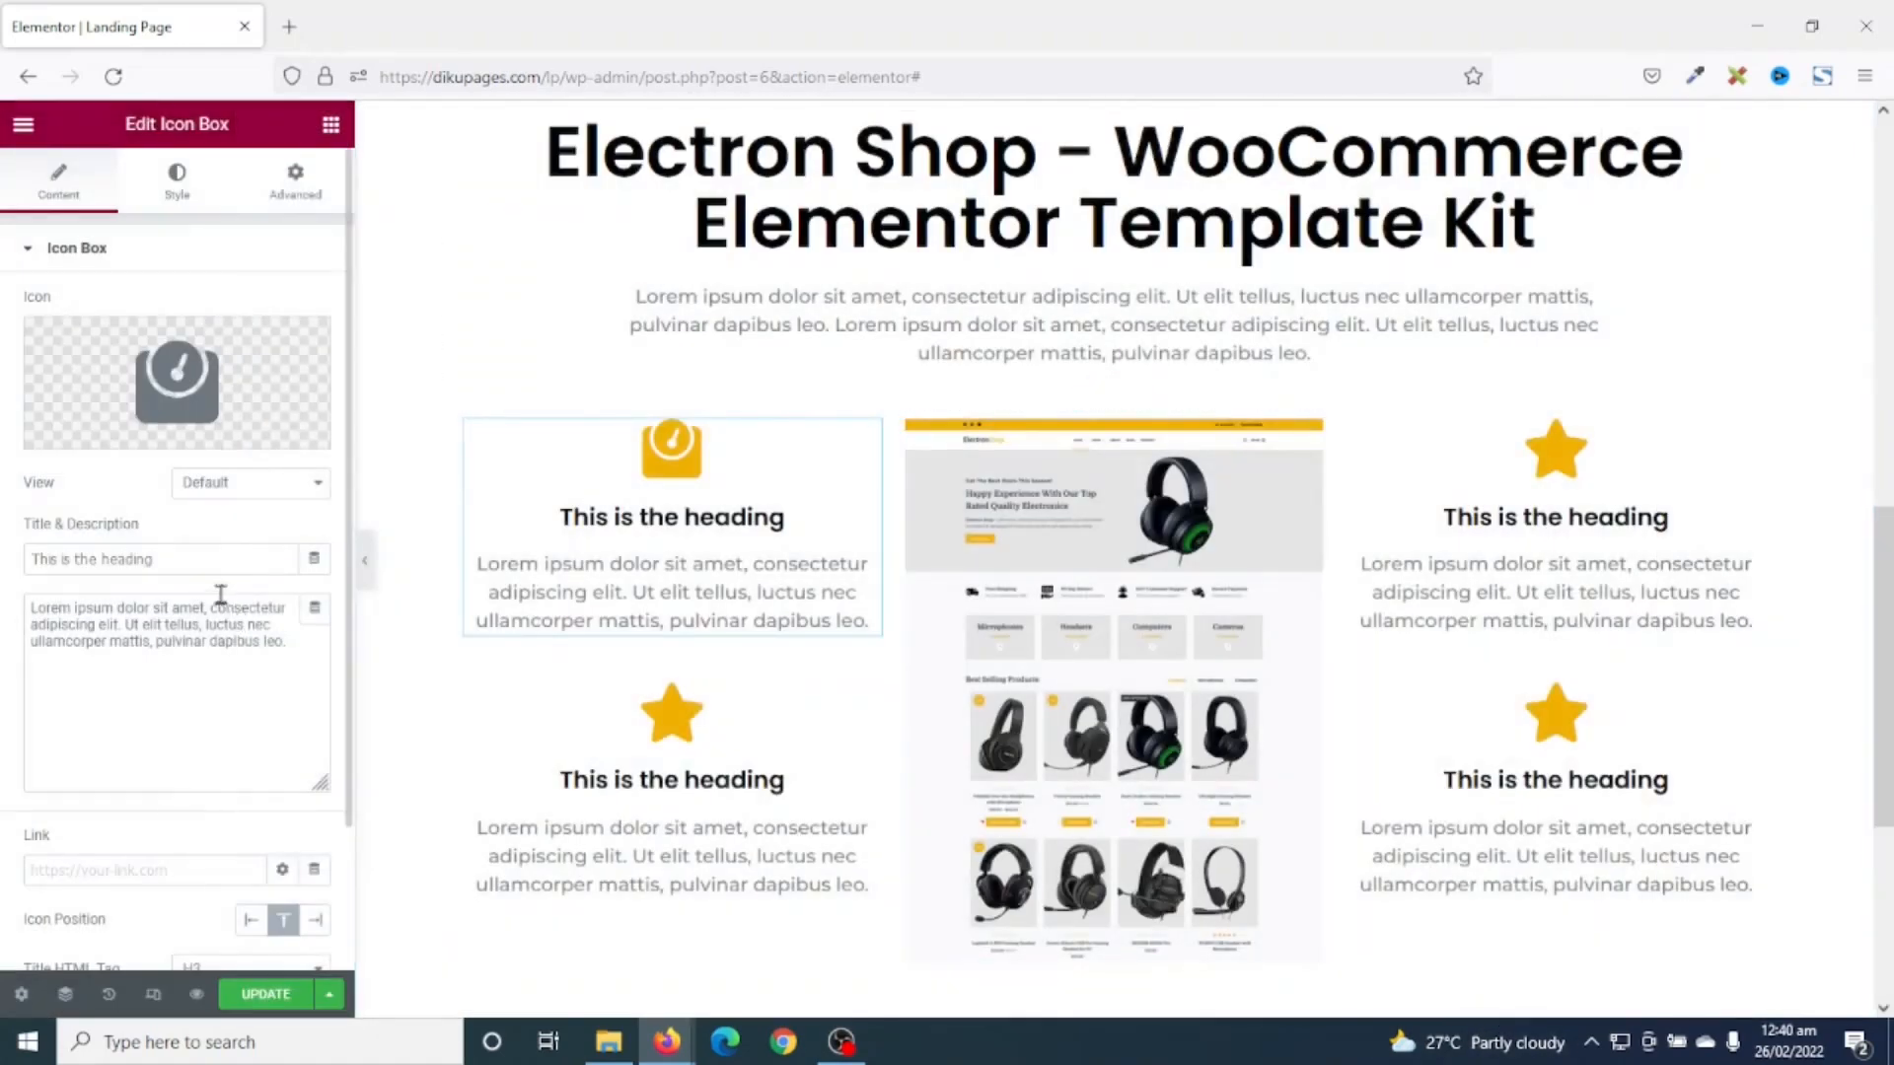
- Change the title of the first column's upper icon box to "Light weight"
drag(173, 558, 3, 599)
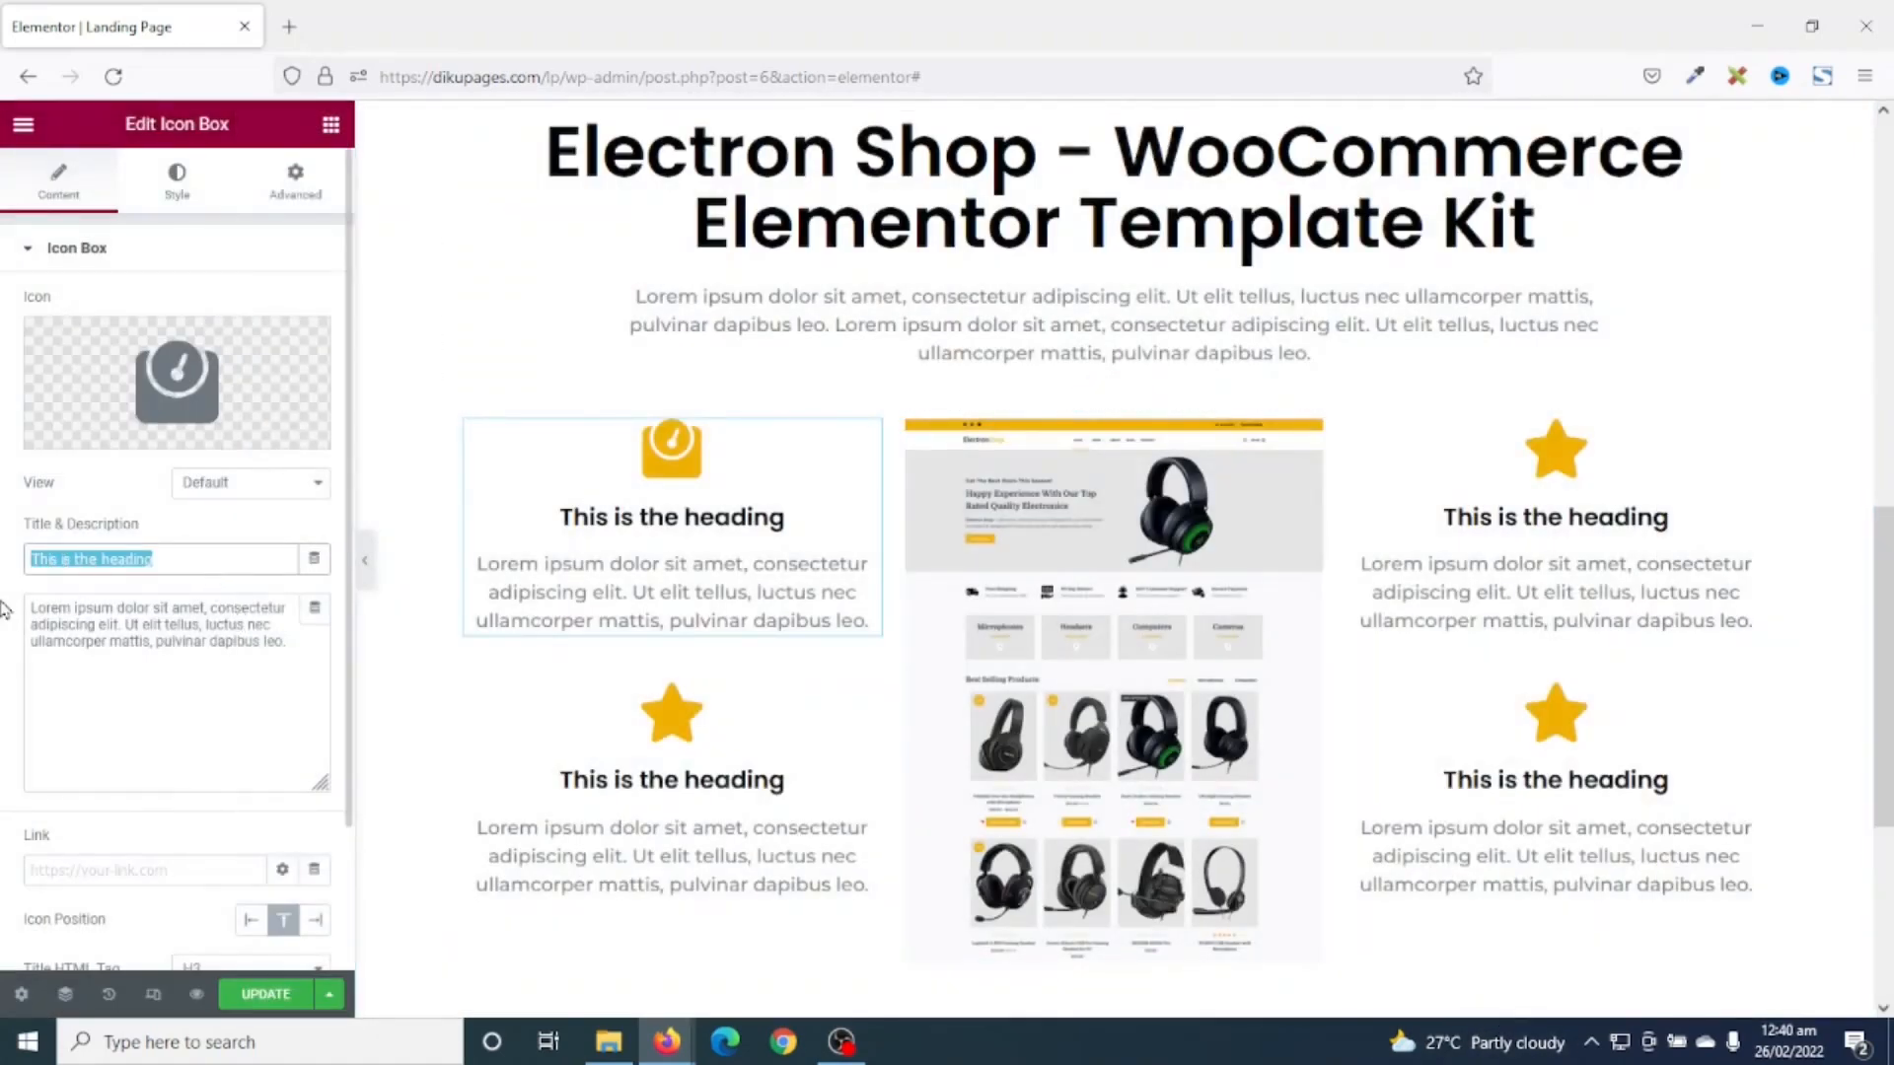
text(Light weight)
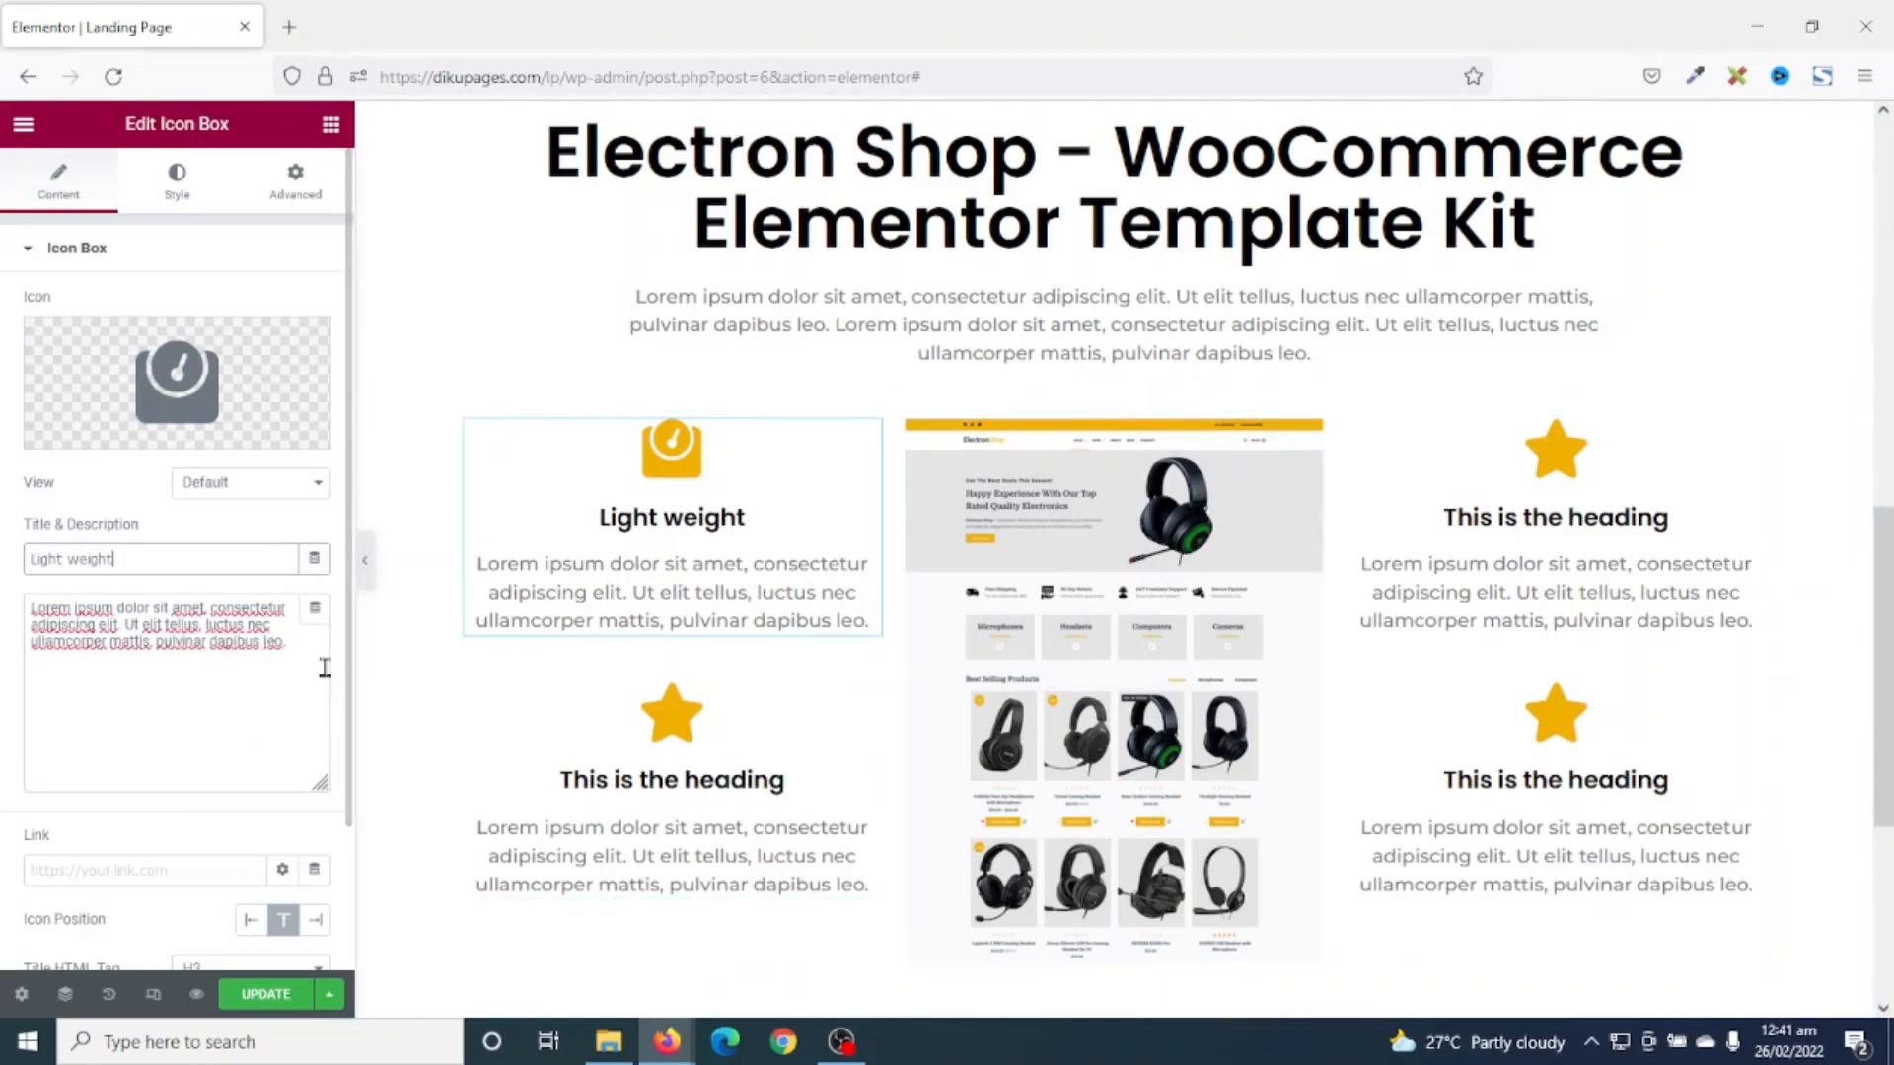
drag(291, 656, 3, 559)
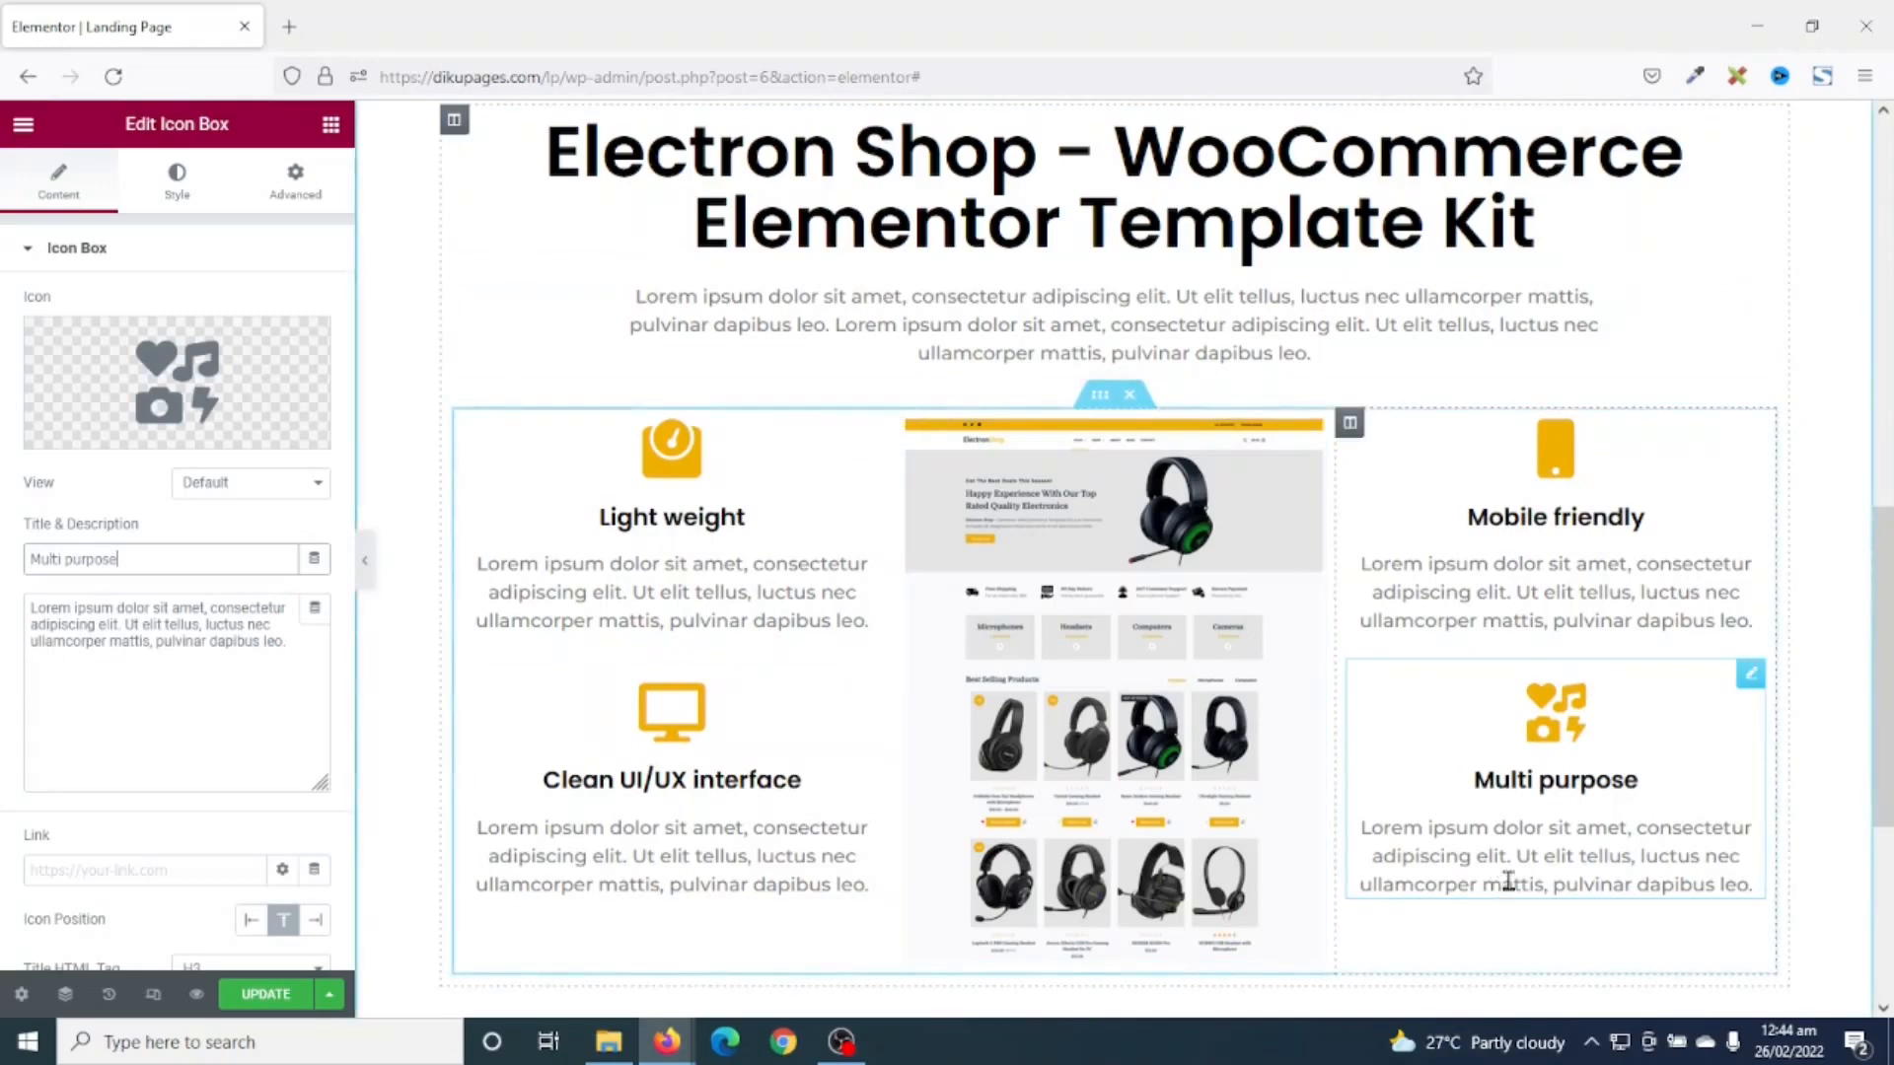
- Add a new single-column section below the product feature section
scroll(1507, 883, down, 3)
scroll(1509, 878, up, 1)
scroll(1512, 891, up, 4)
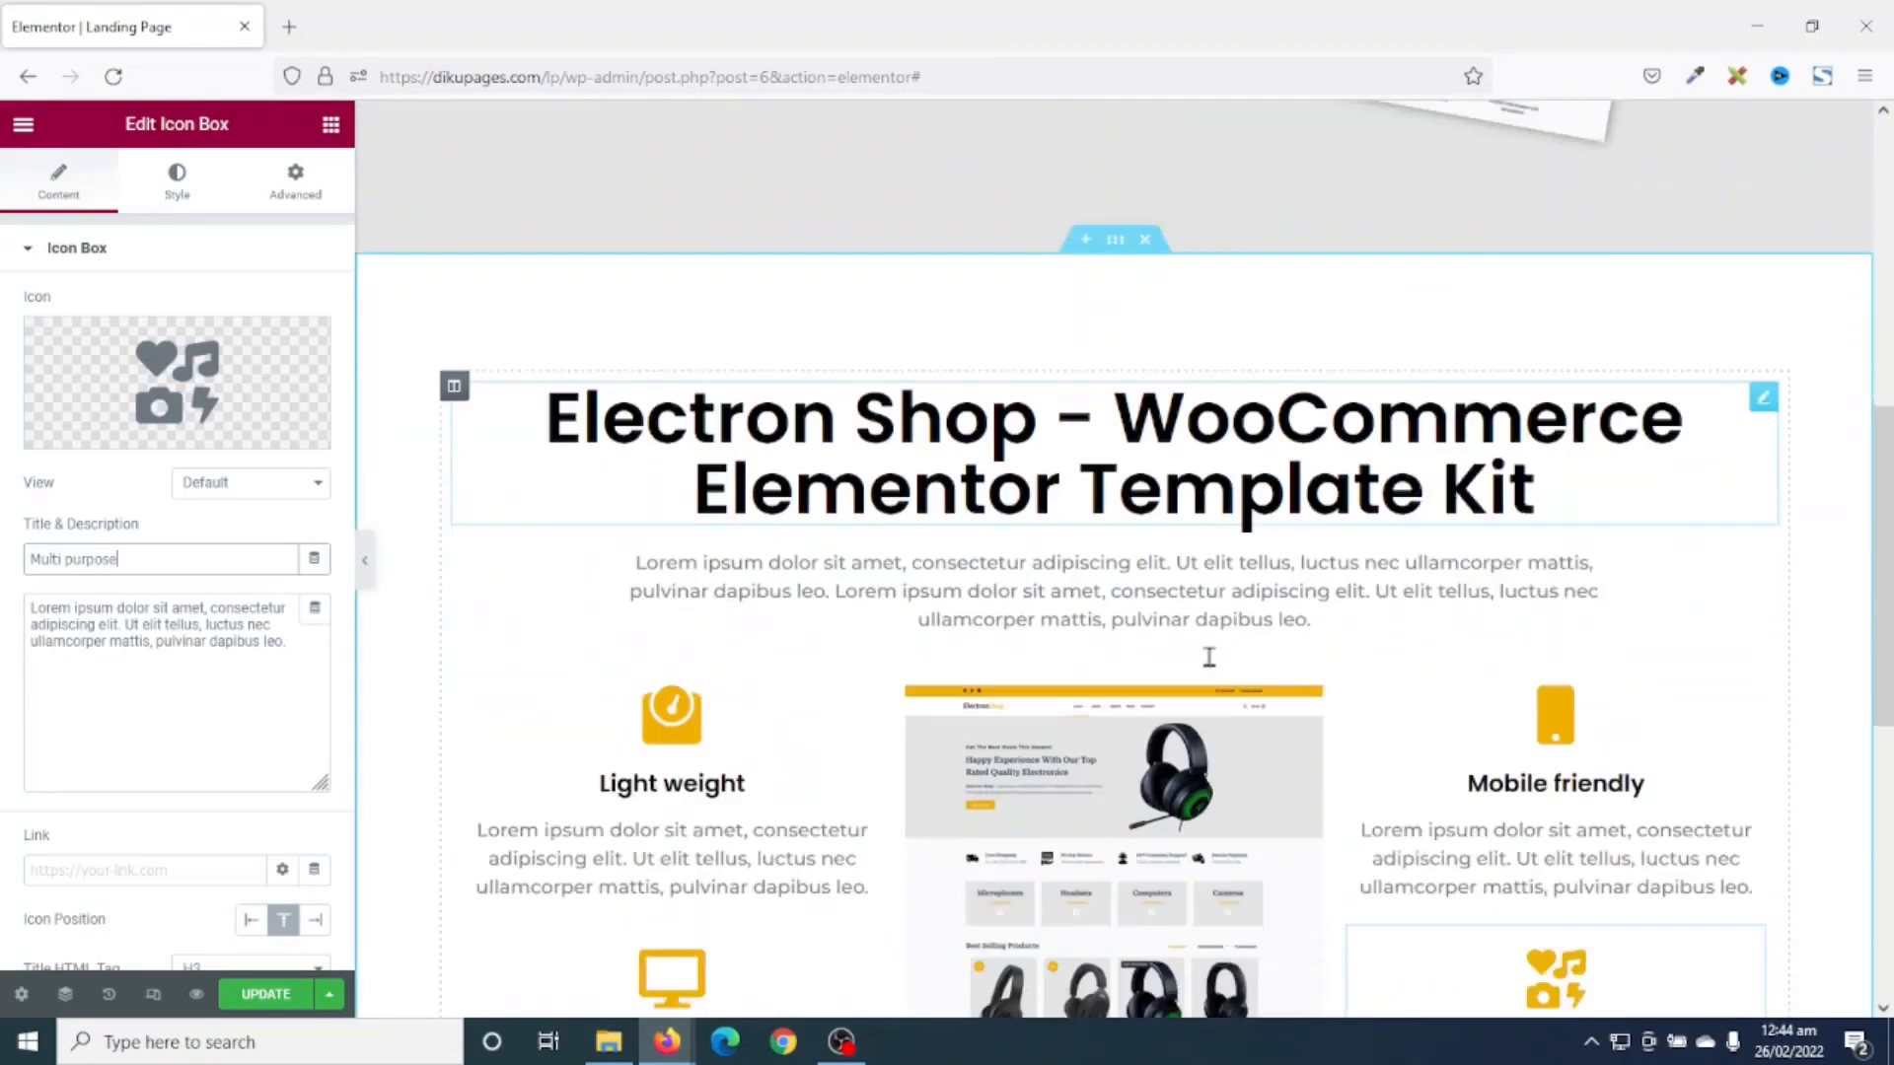
scroll(1212, 668, down, 6)
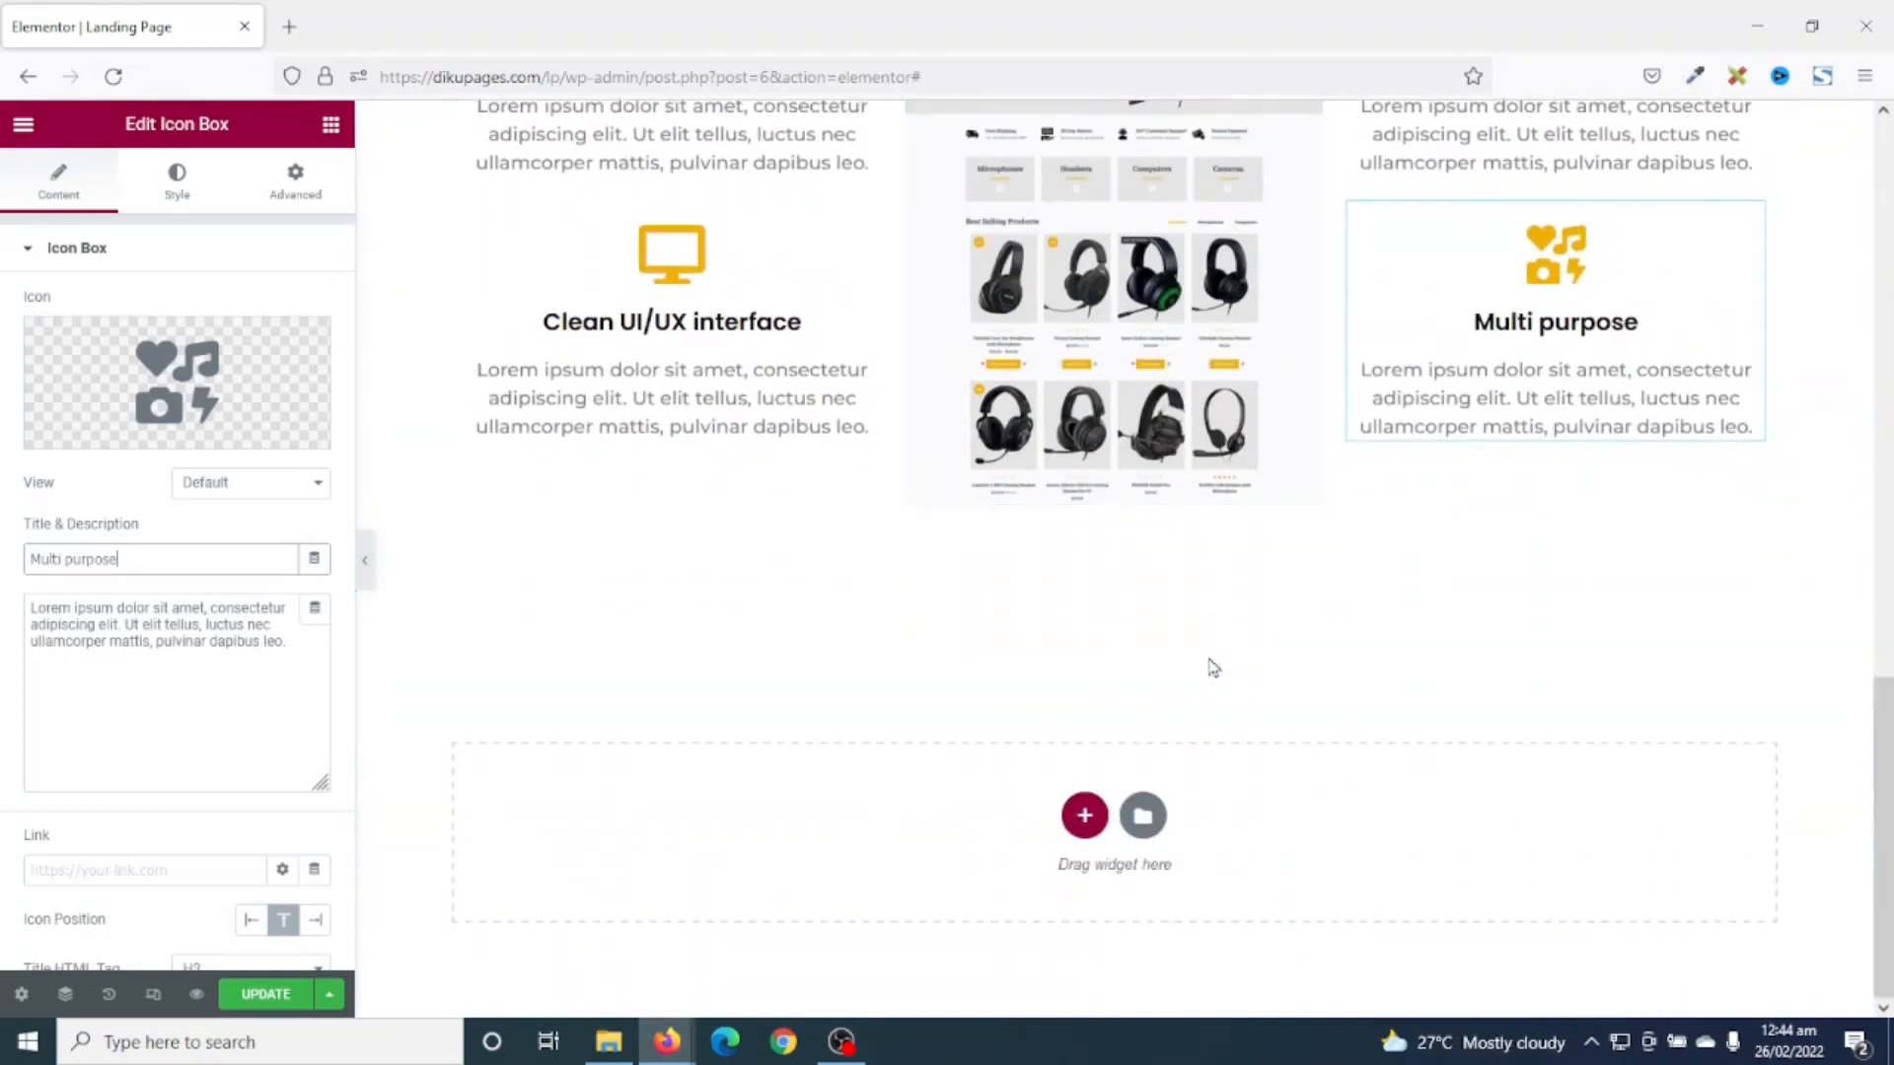
click(1083, 815)
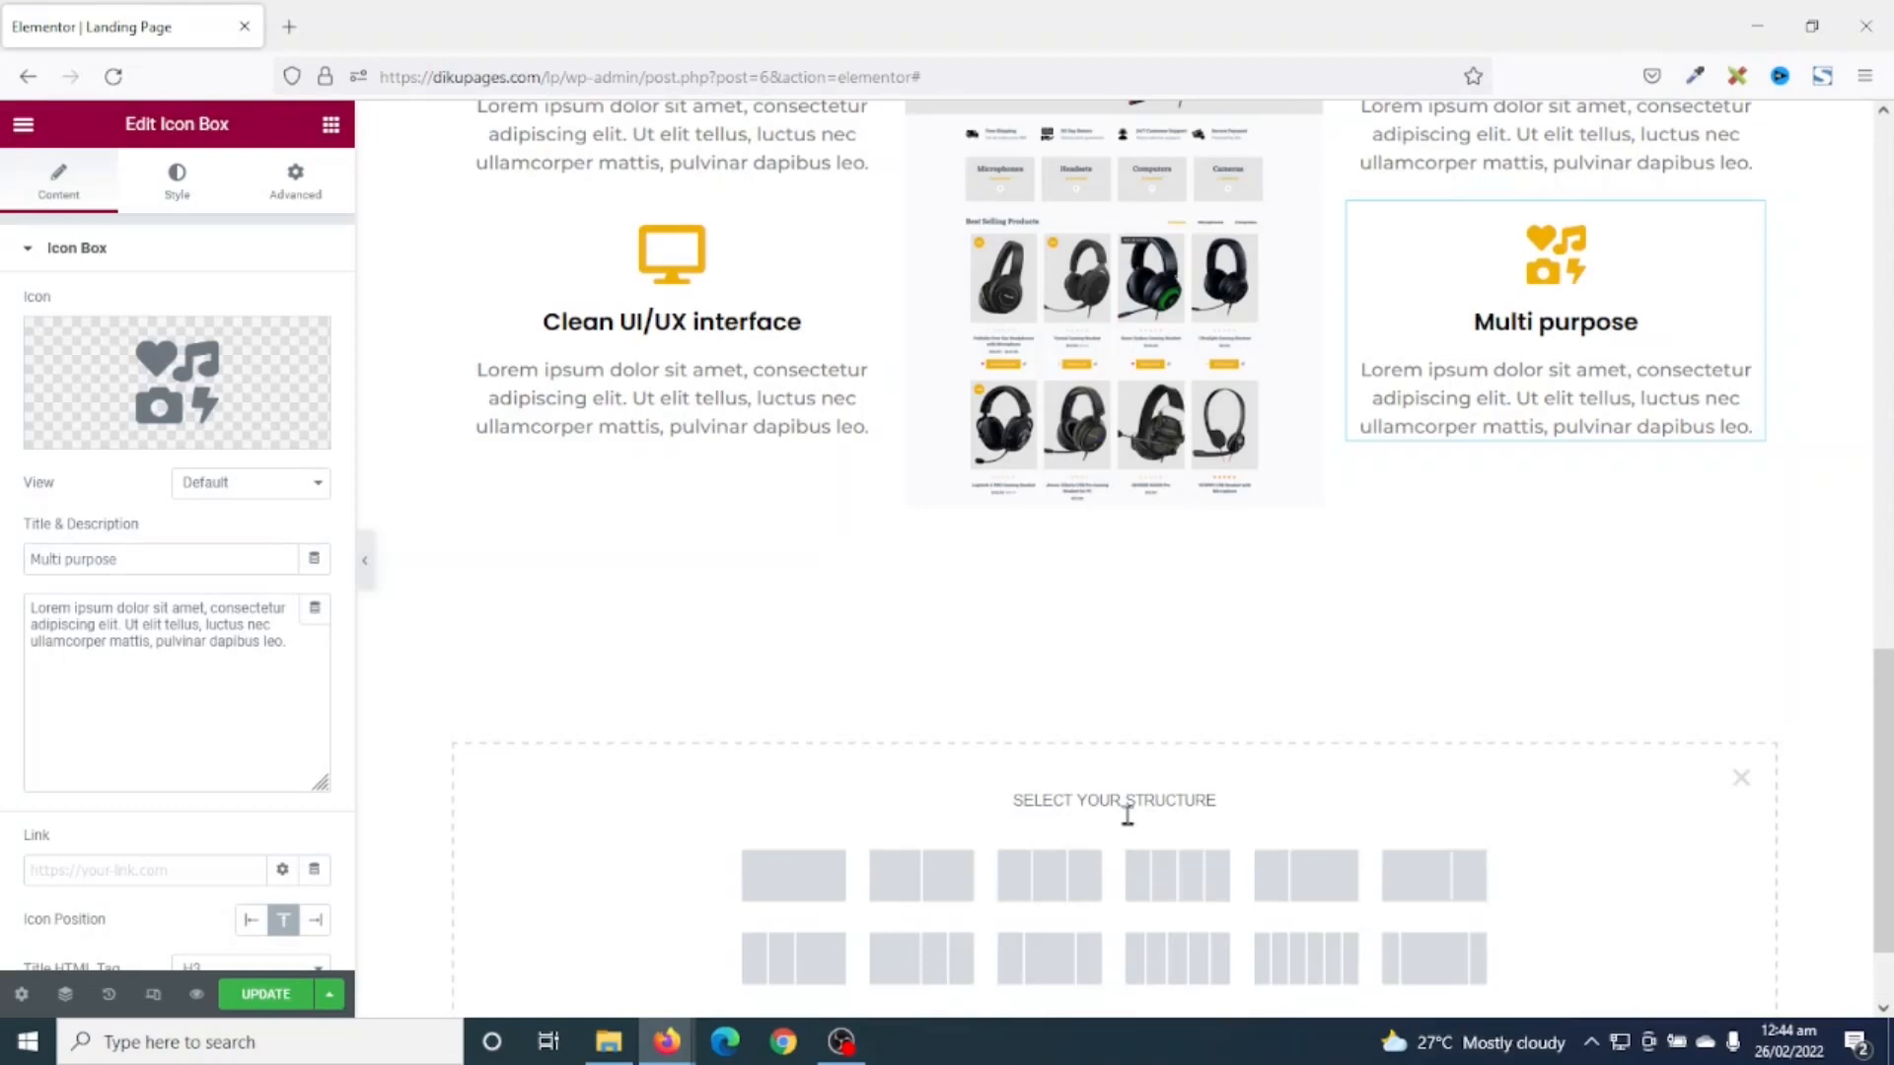
click(802, 888)
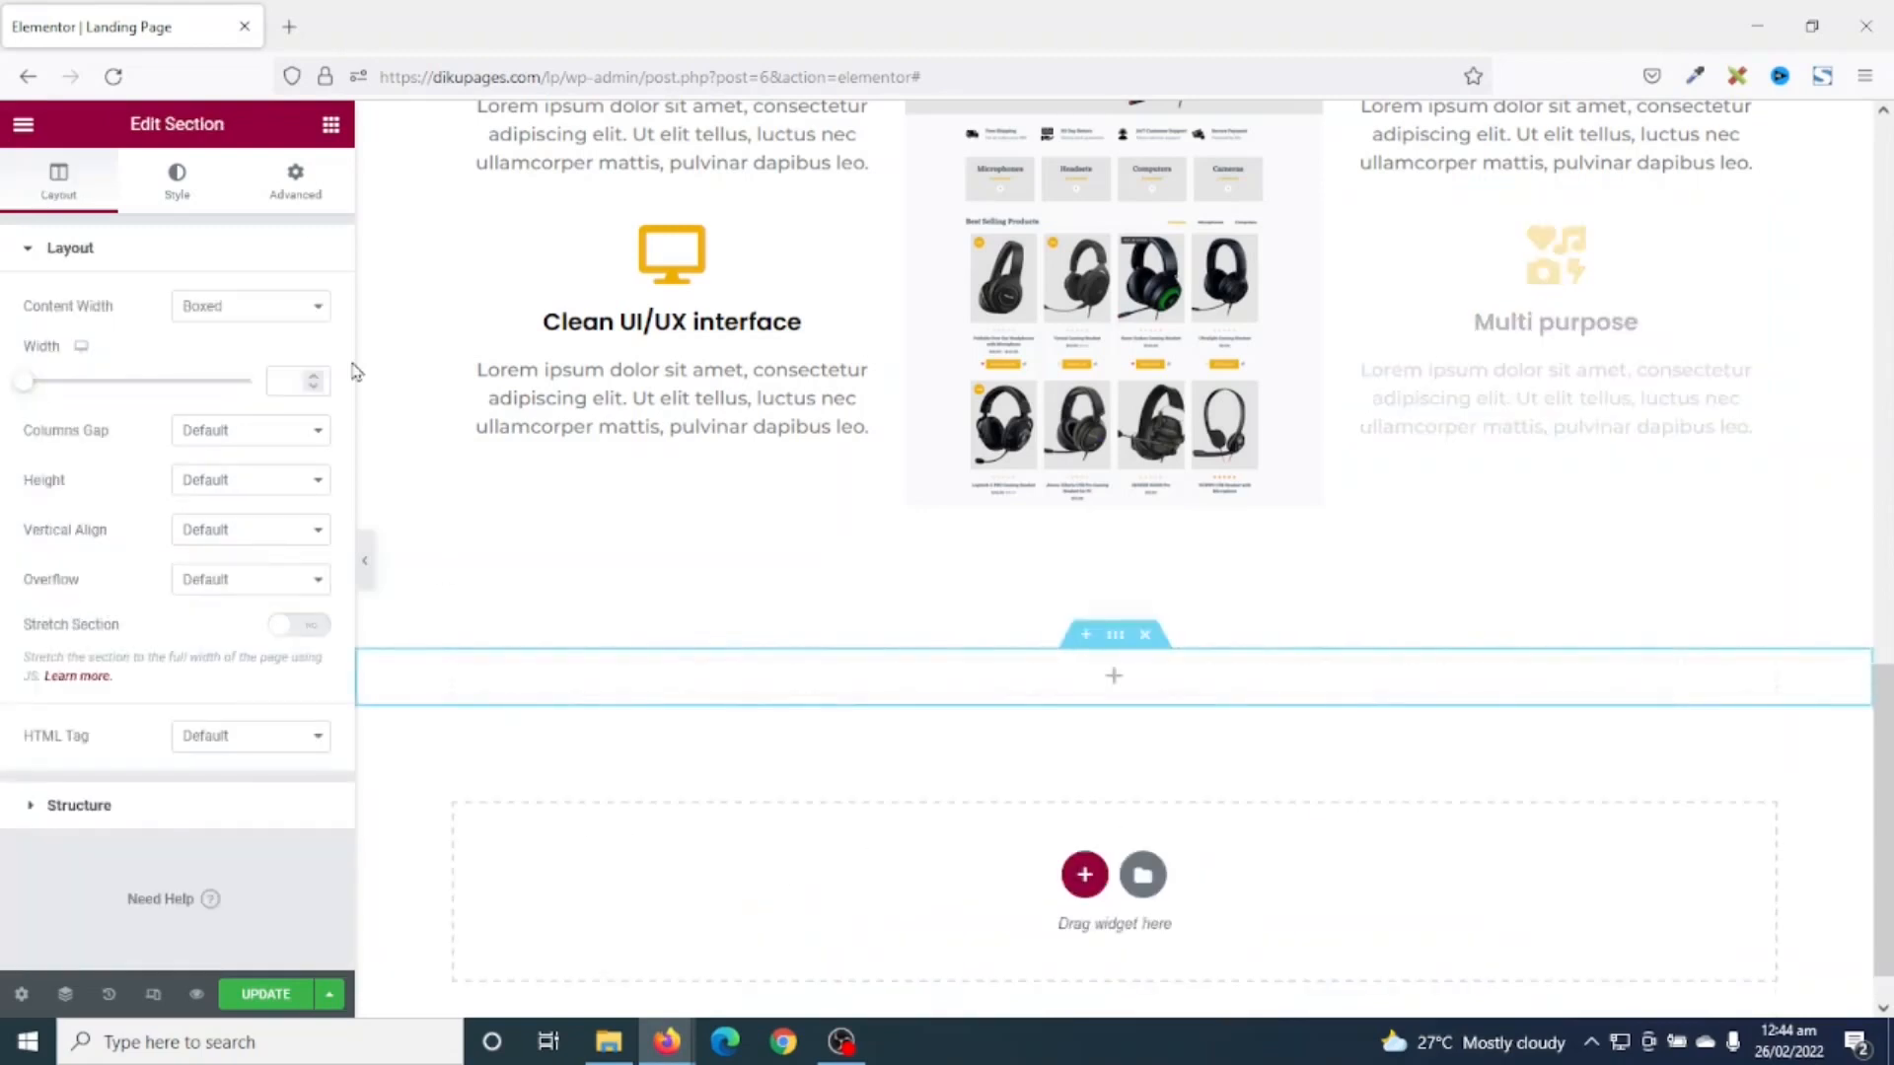
- Unlink the new section's padding values and set its top and bottom padding to 100 px
click(294, 187)
click(299, 427)
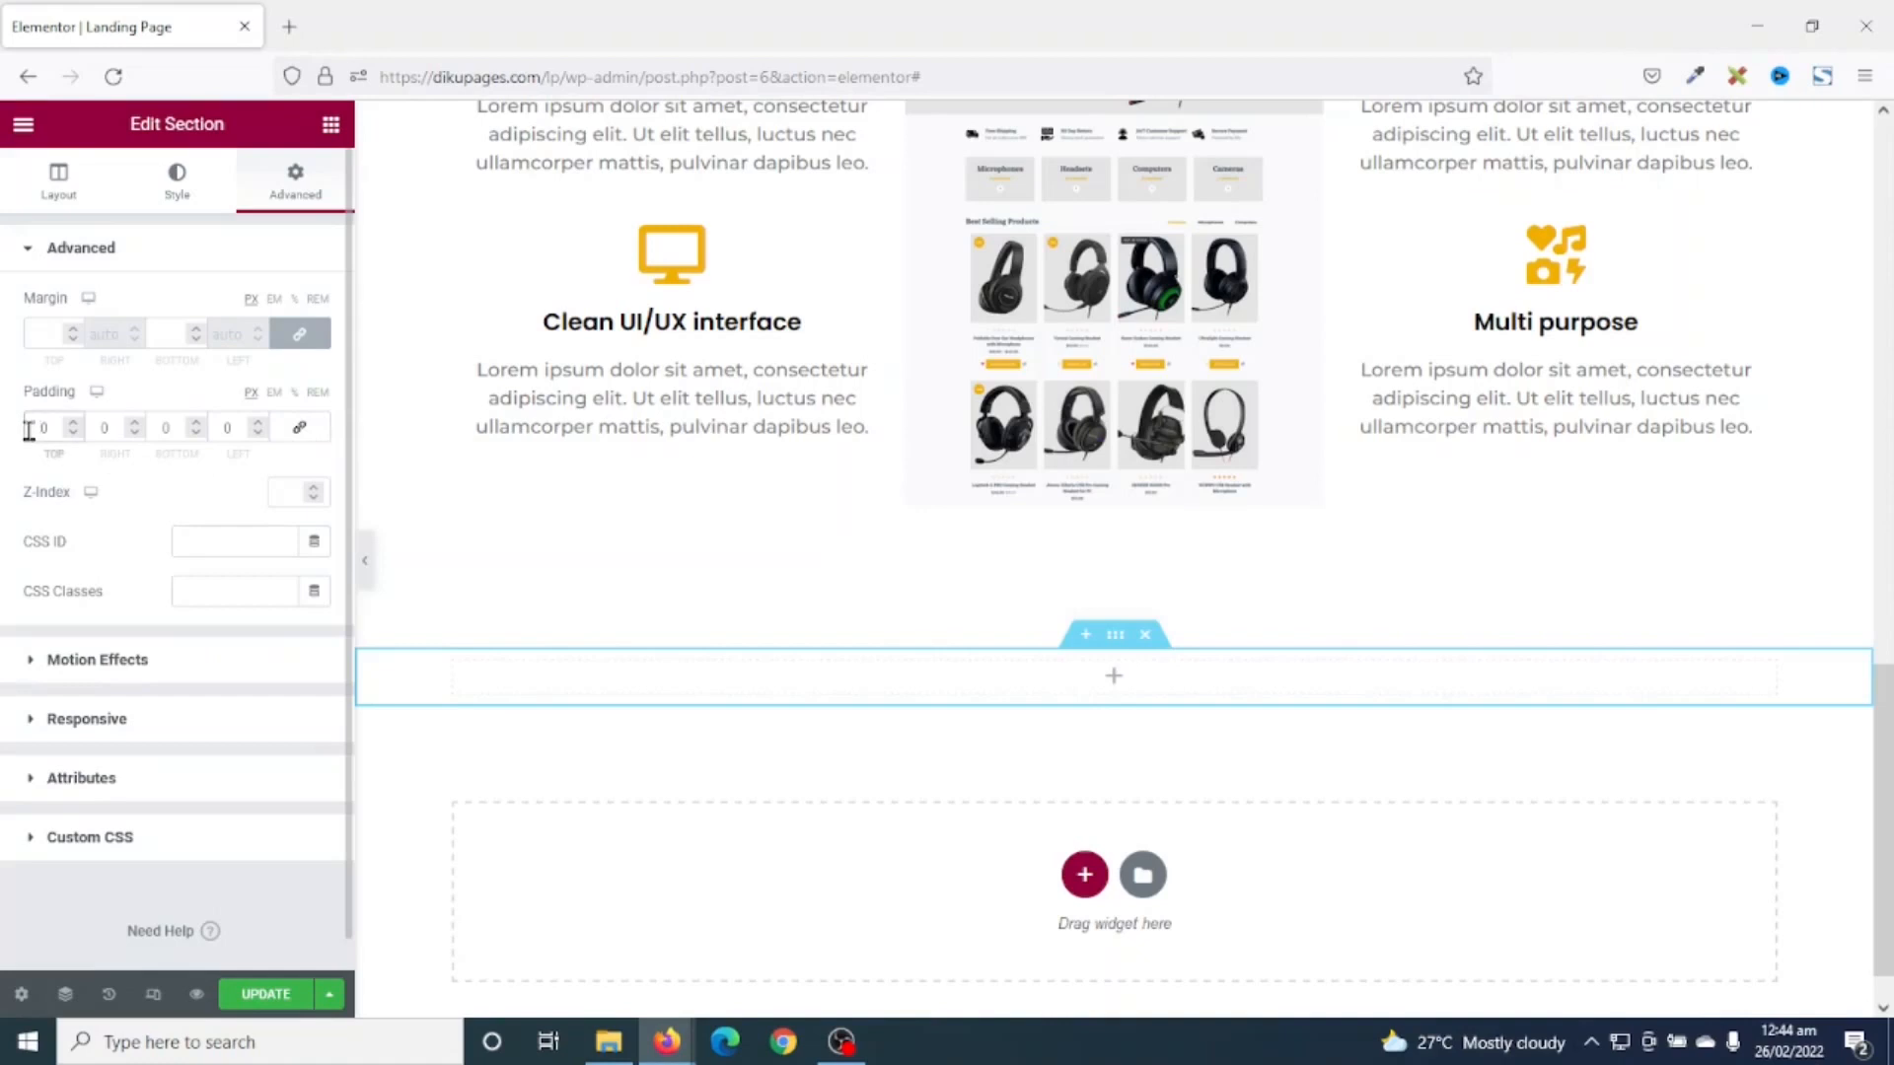
click(29, 431)
text(100)
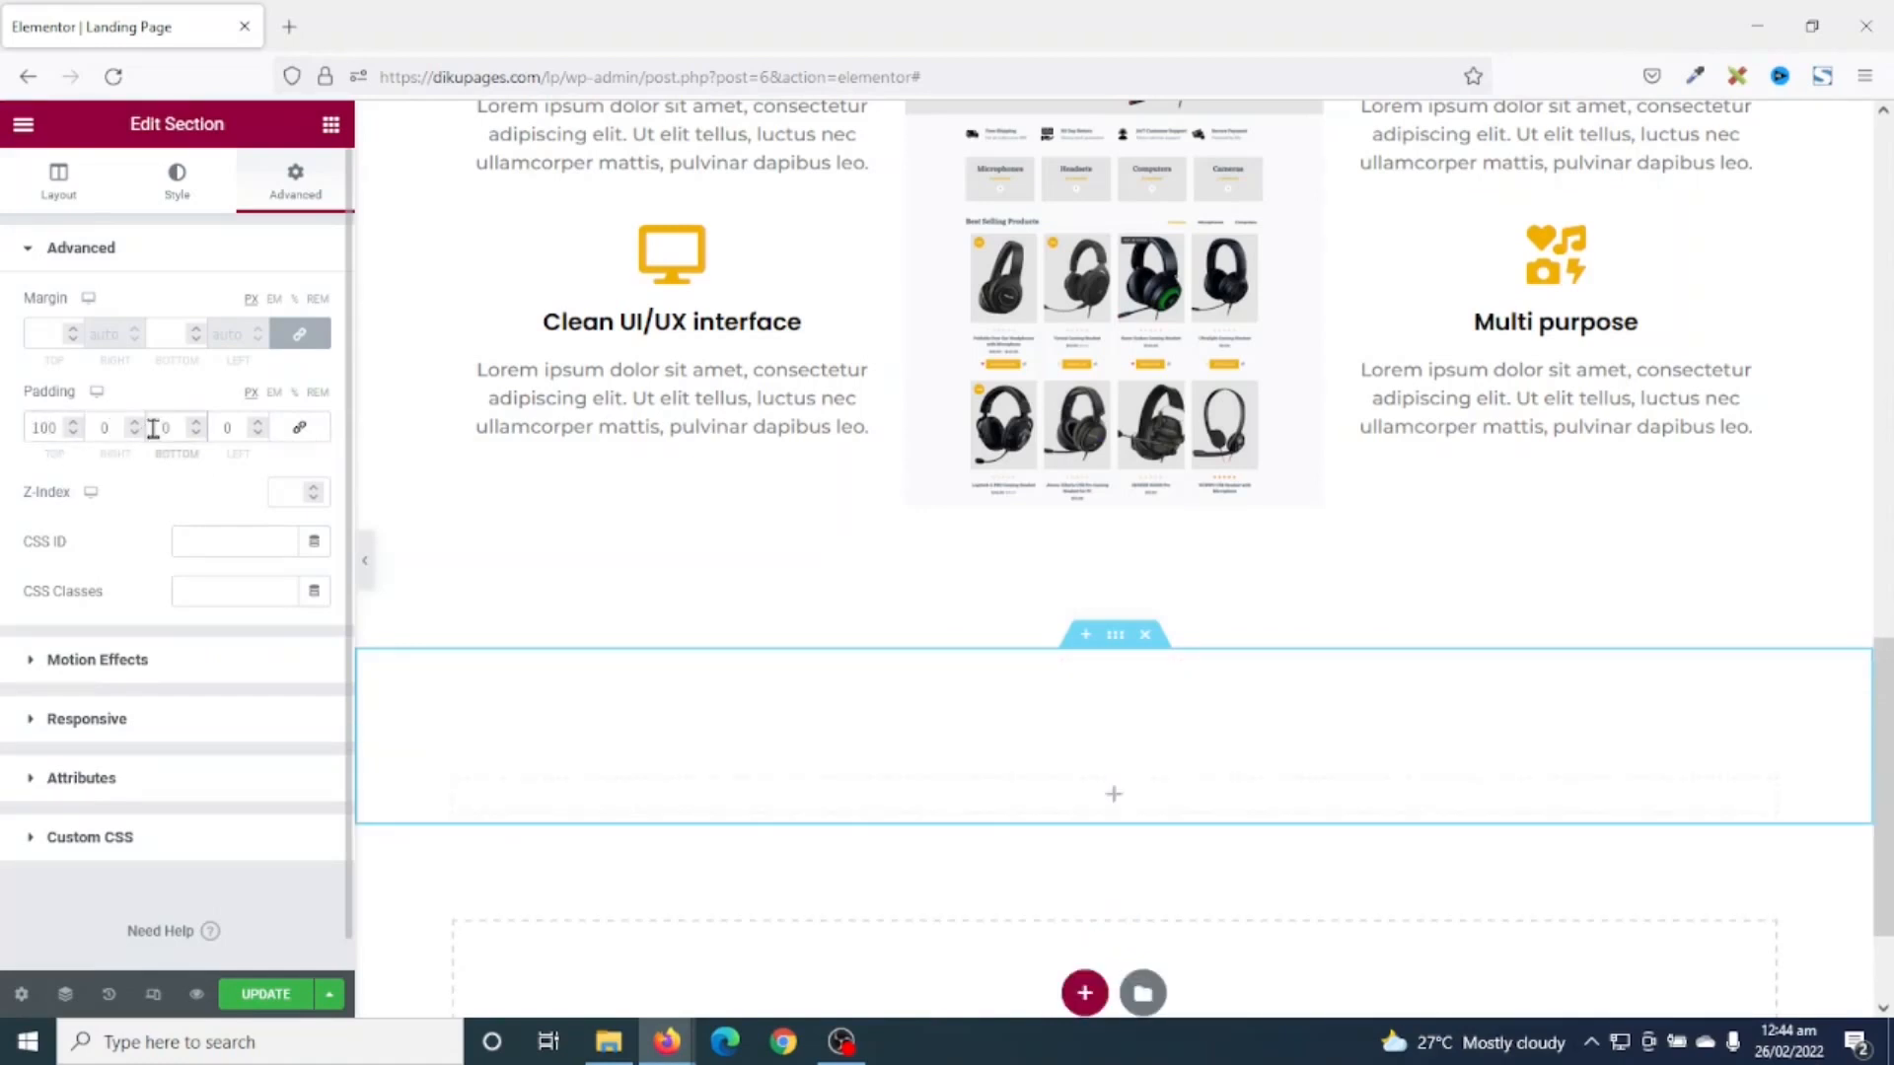
click(153, 428)
text(100)
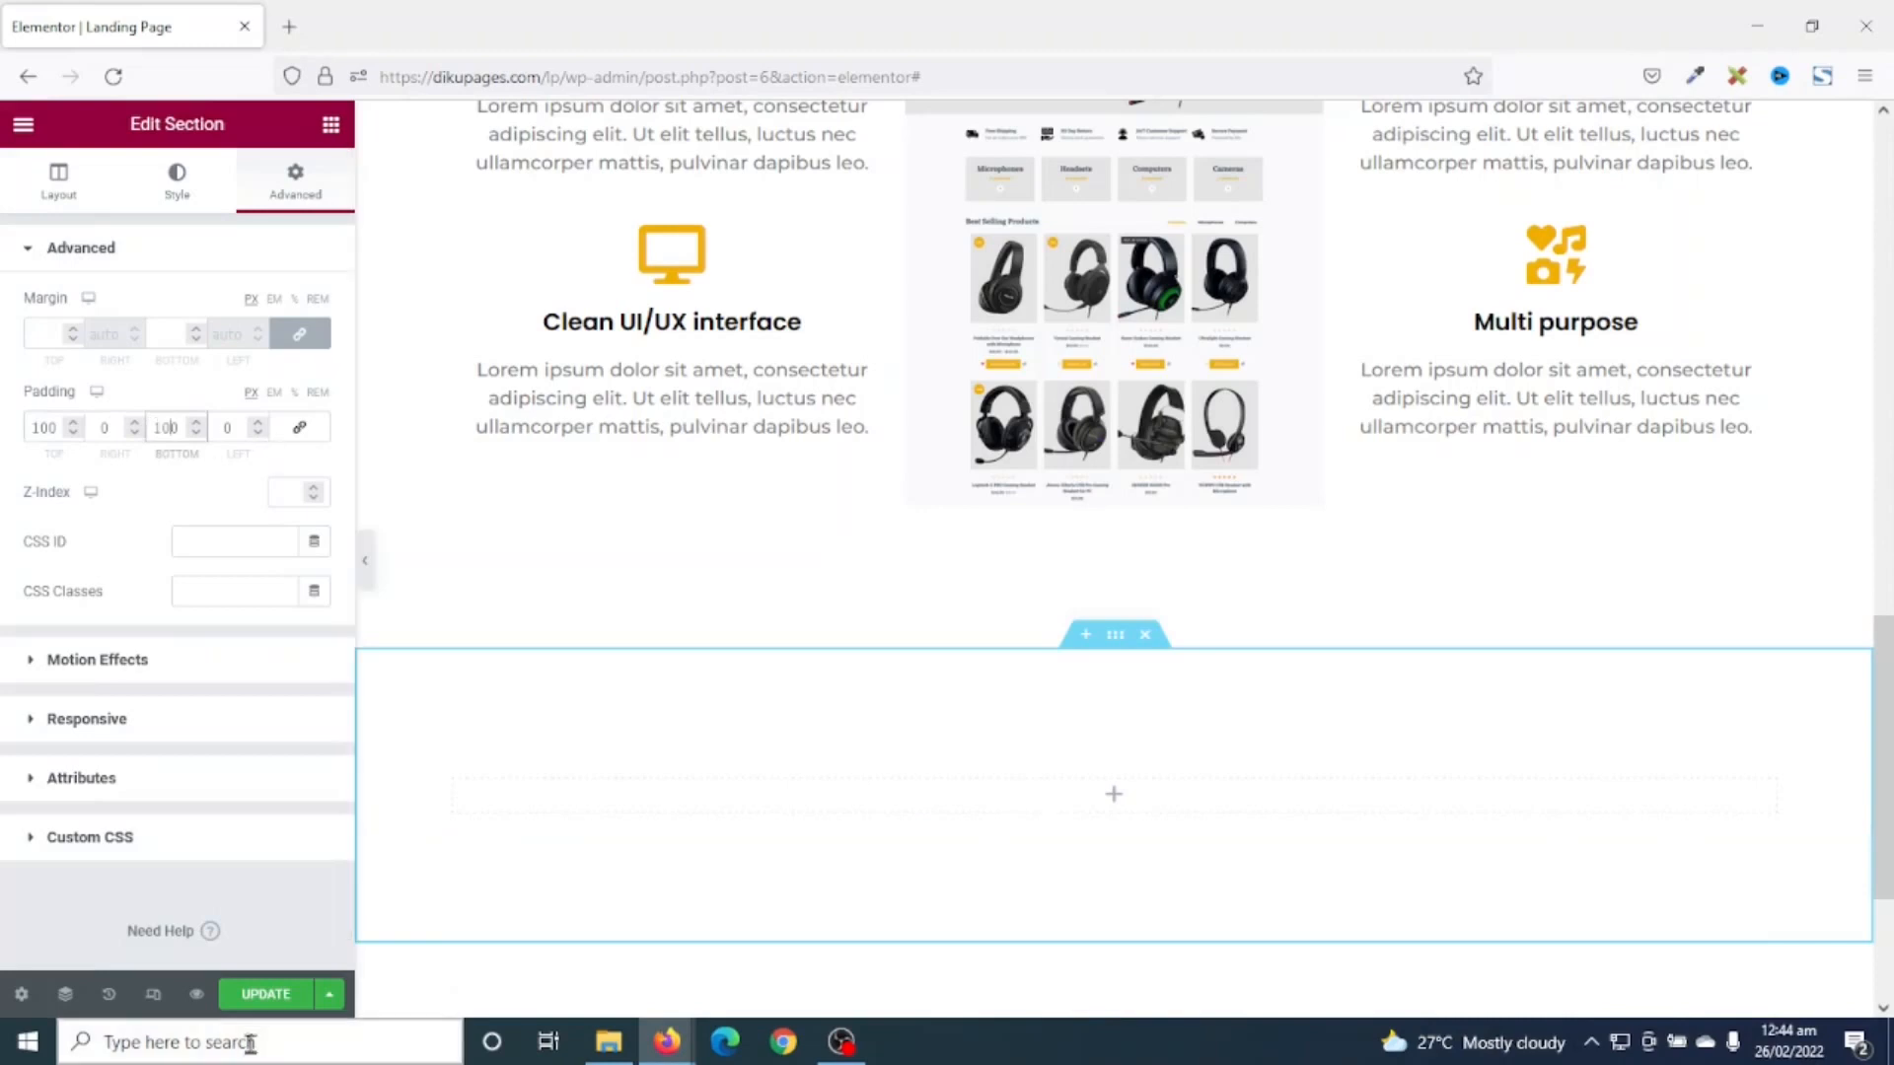
- Give the new section a classic background in the global color Yellow and place a Video widget in it
click(175, 187)
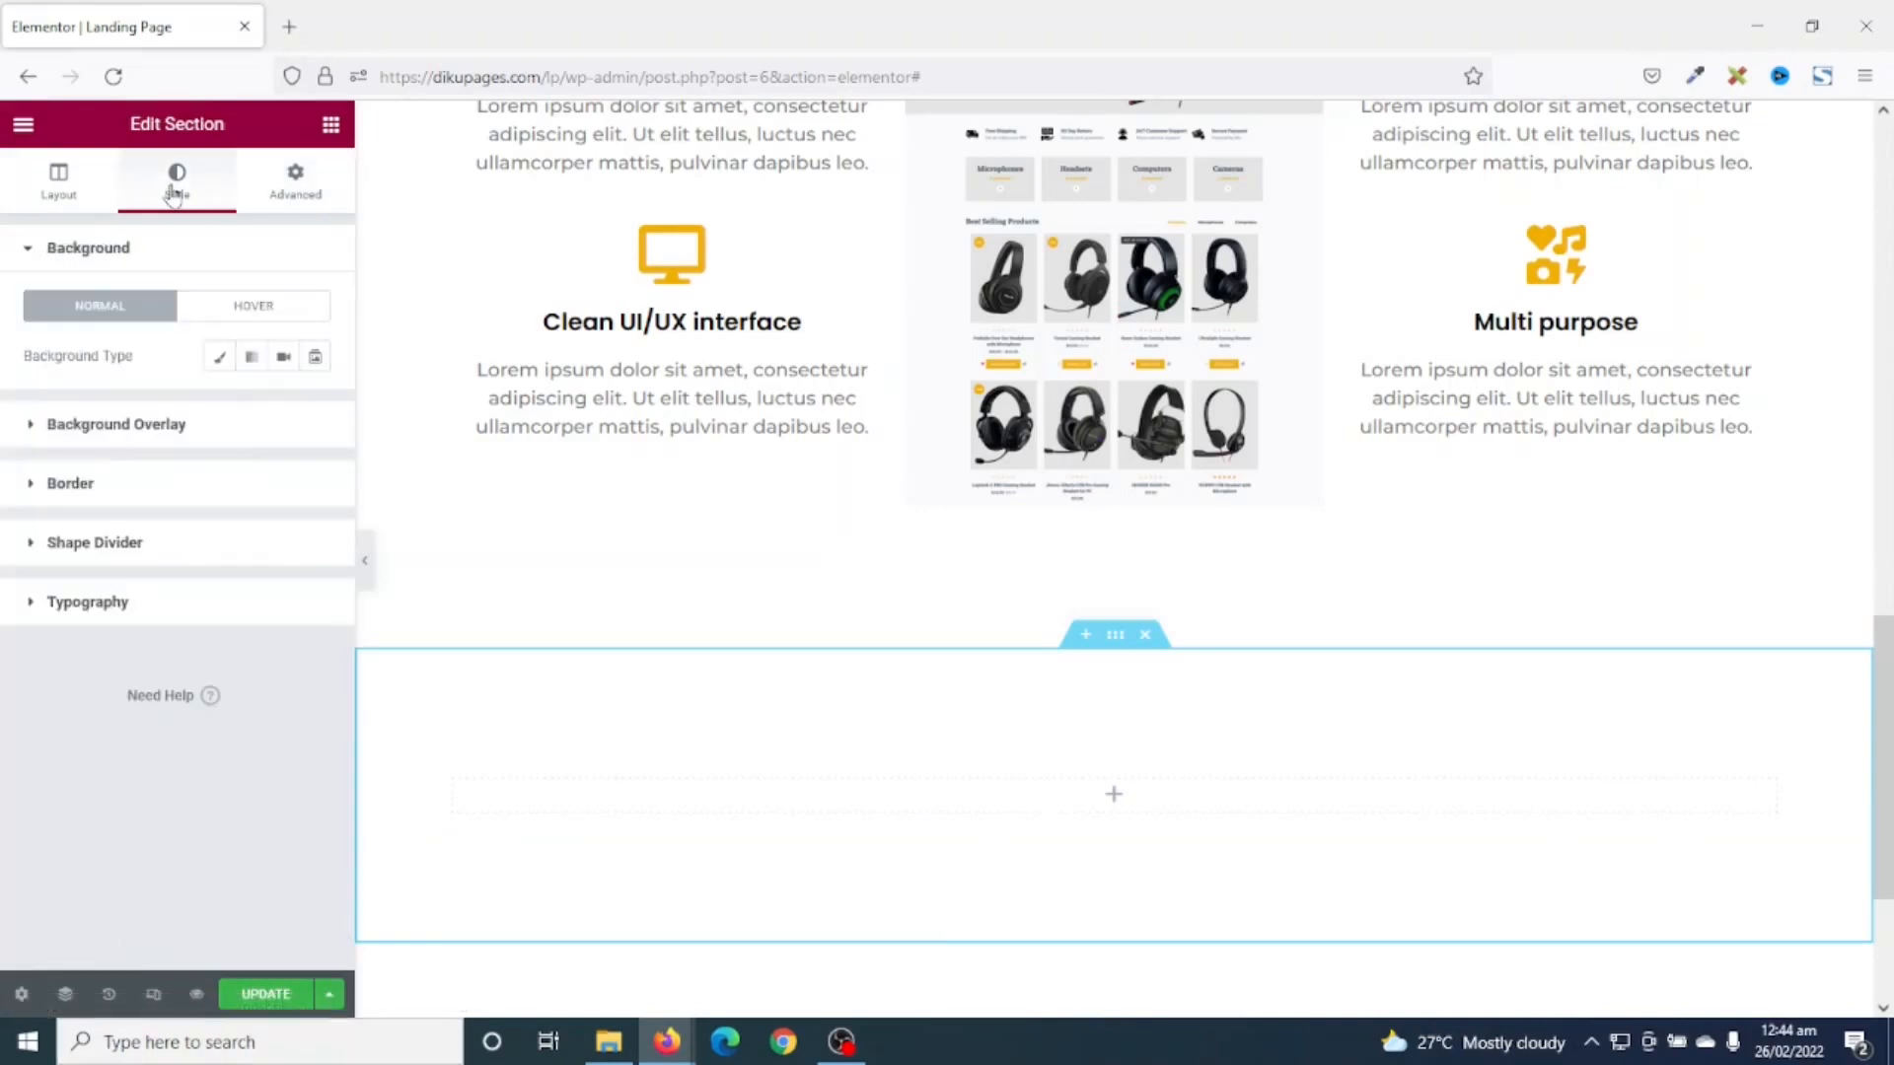
click(216, 366)
click(284, 406)
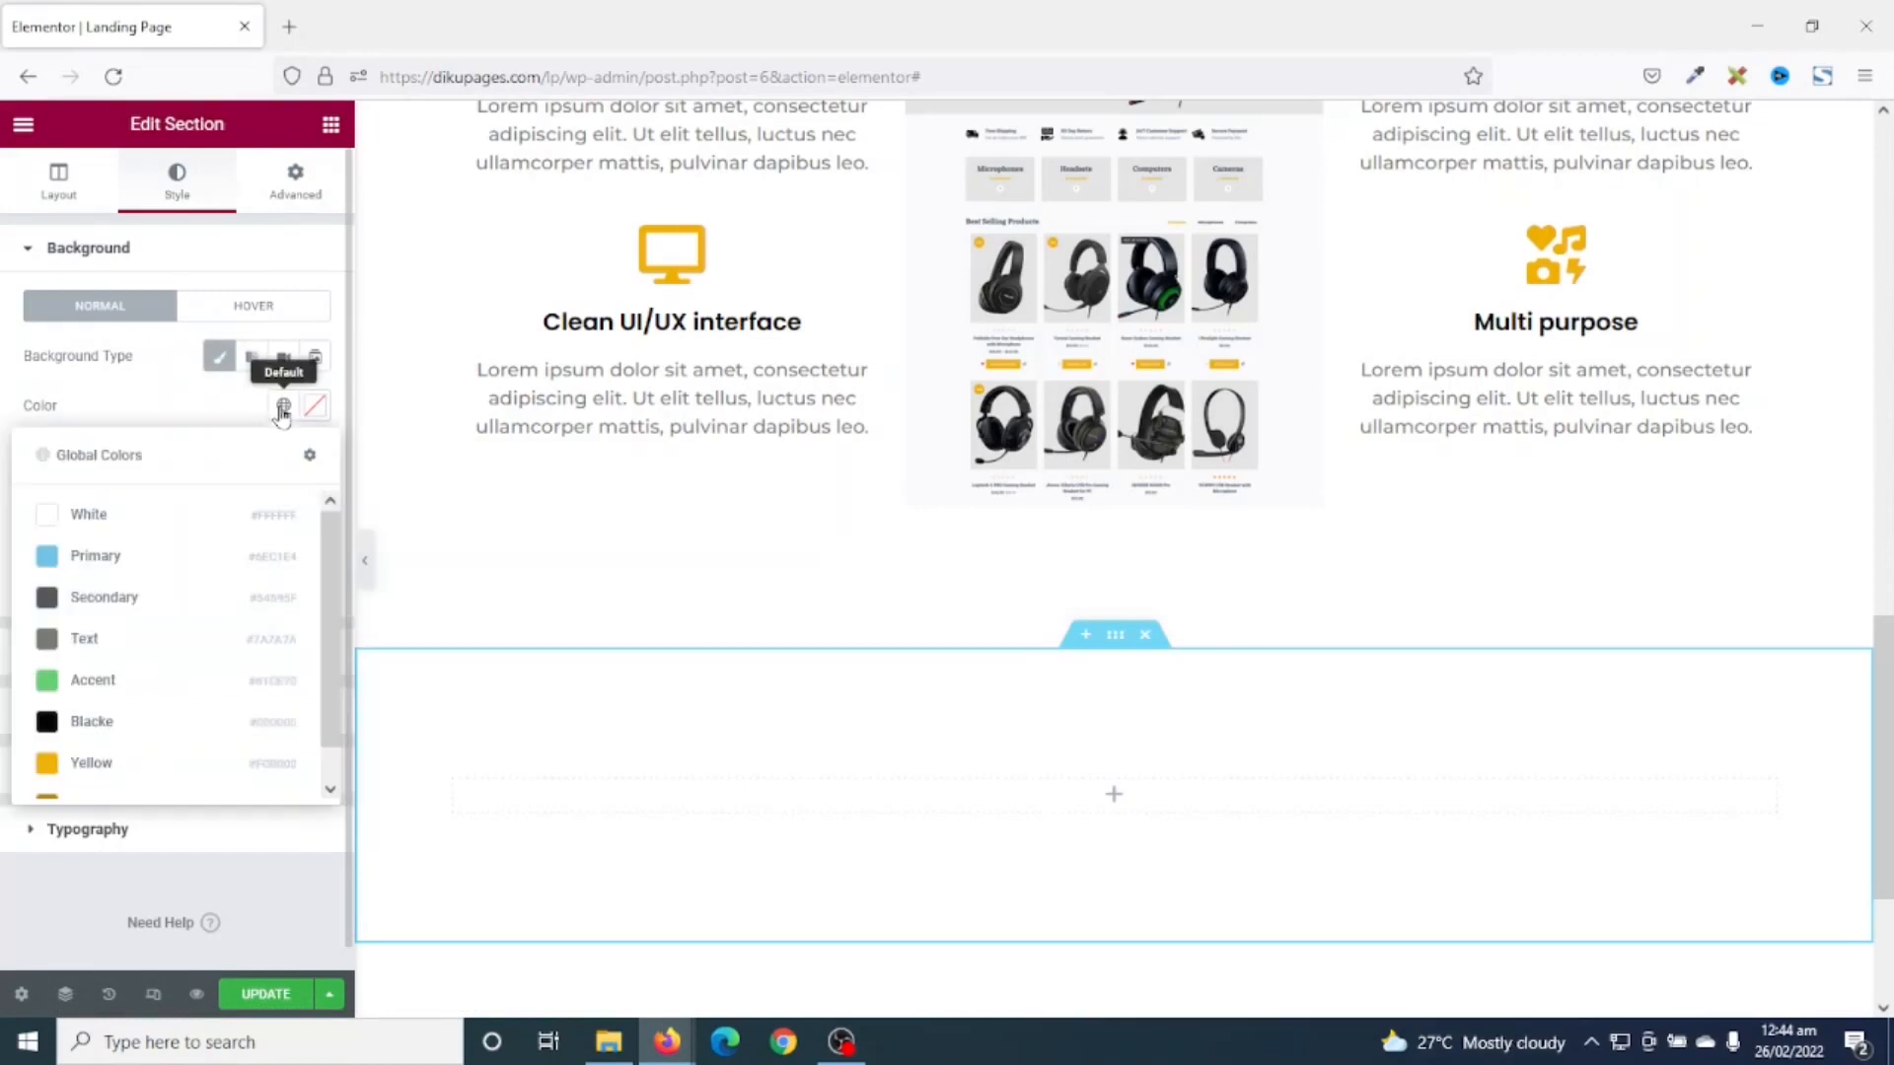
click(85, 769)
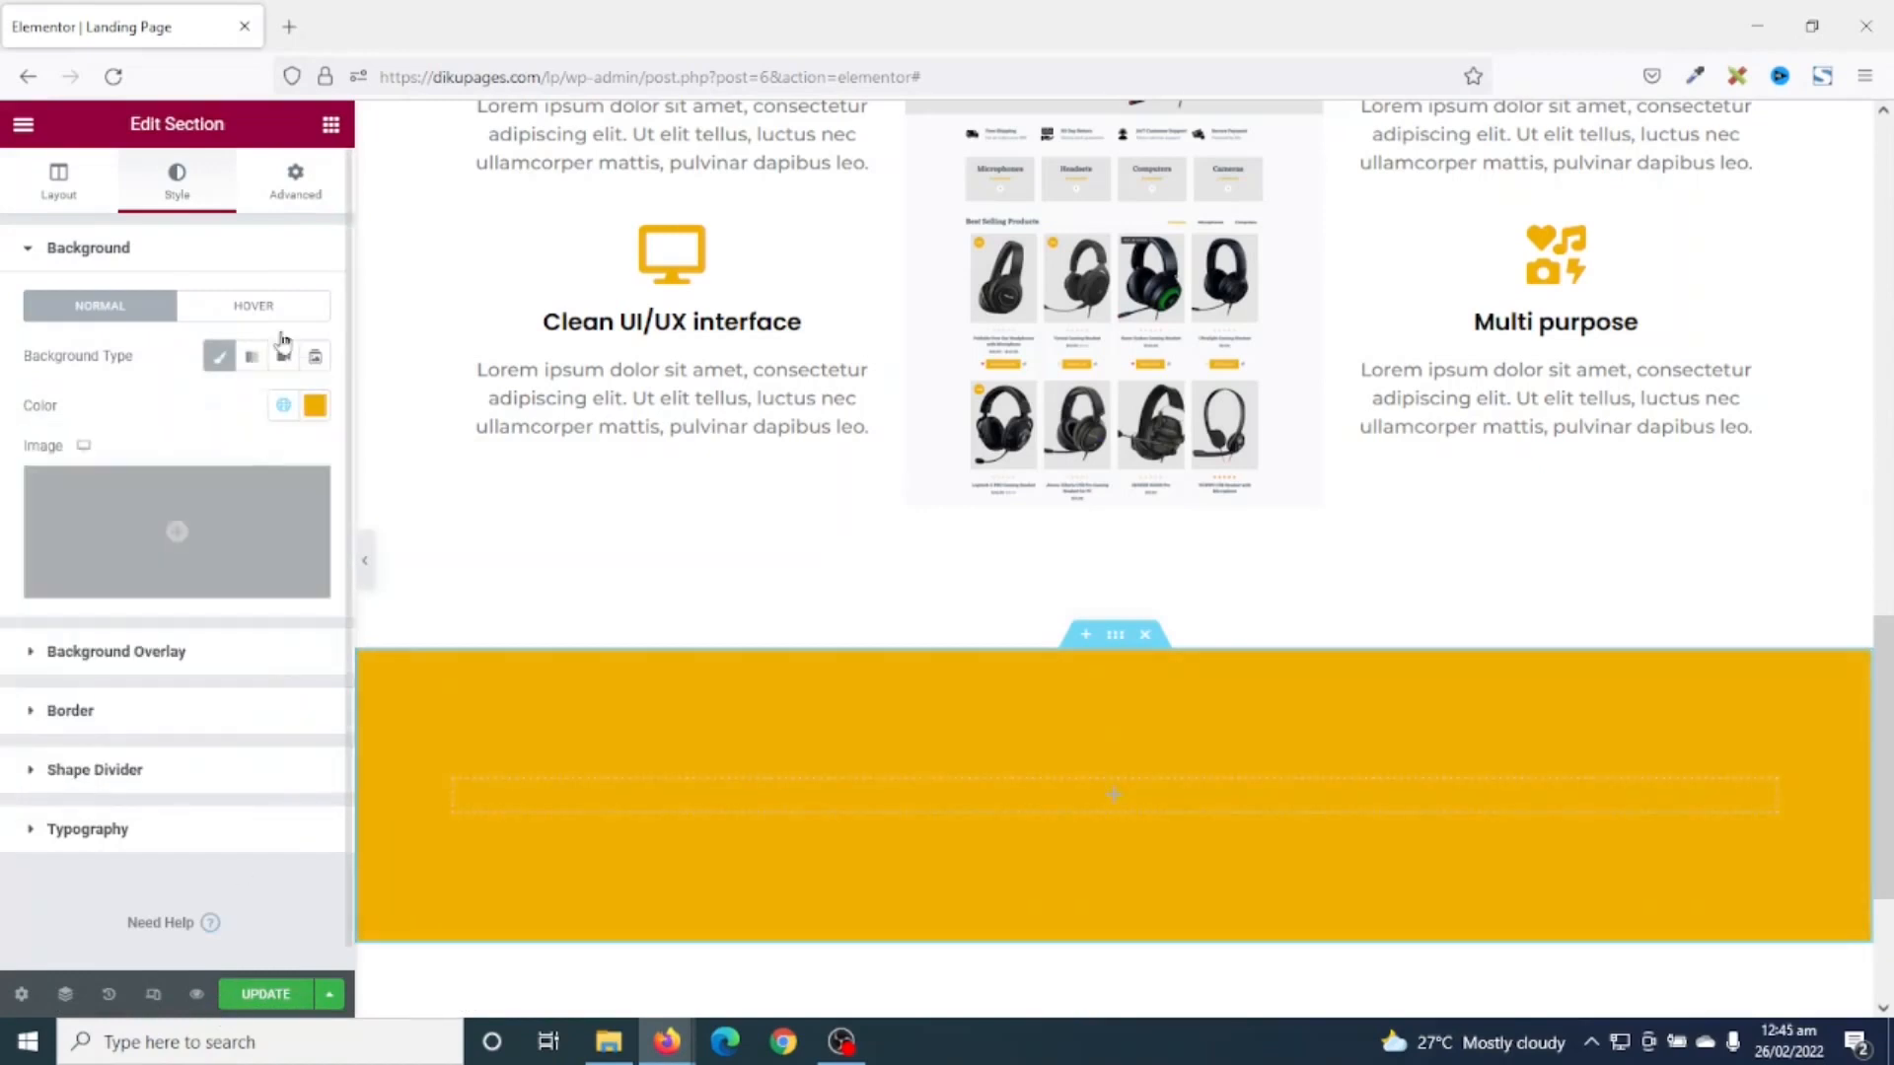
click(331, 125)
drag(87, 631, 741, 815)
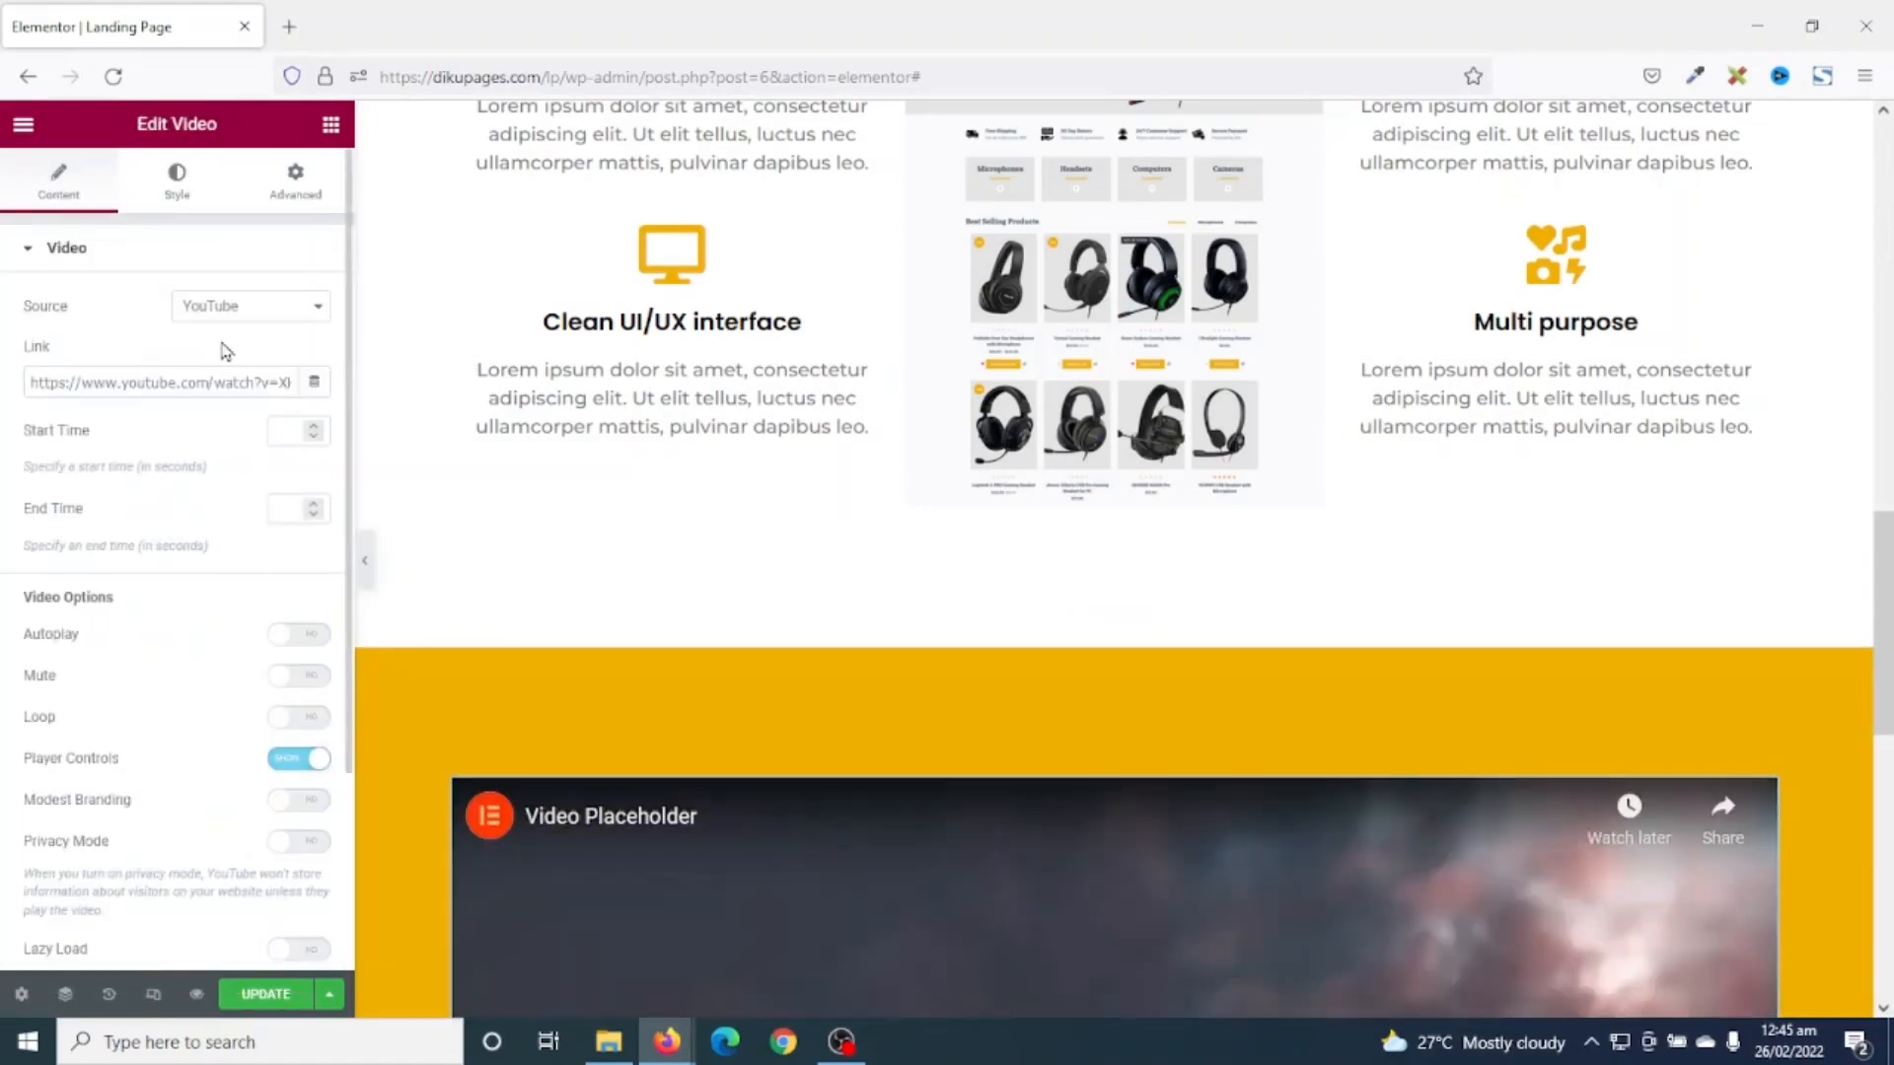
- Copy the link of the latest upload, the Electron Shop WooCommerce Elementor video, from the Dikupages Web YouTube channel and return to the page editor
click(289, 26)
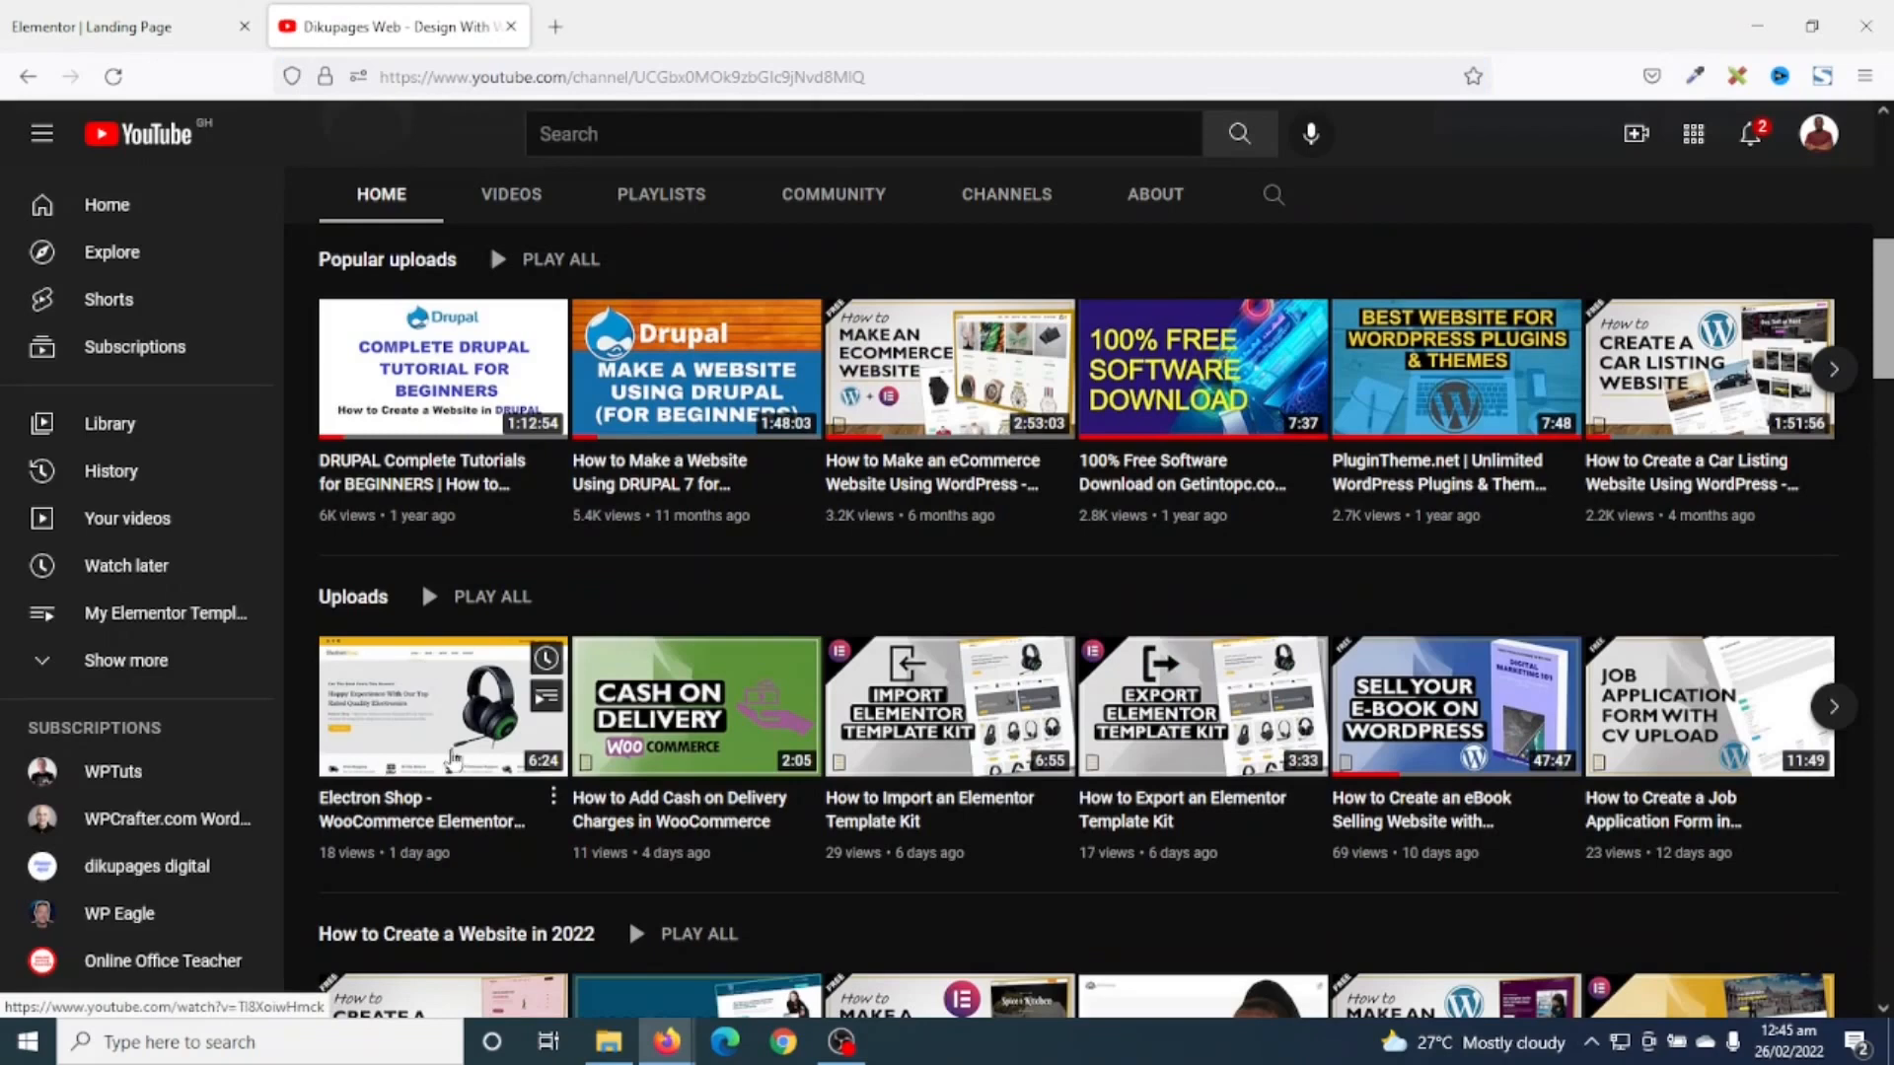
right_click(426, 692)
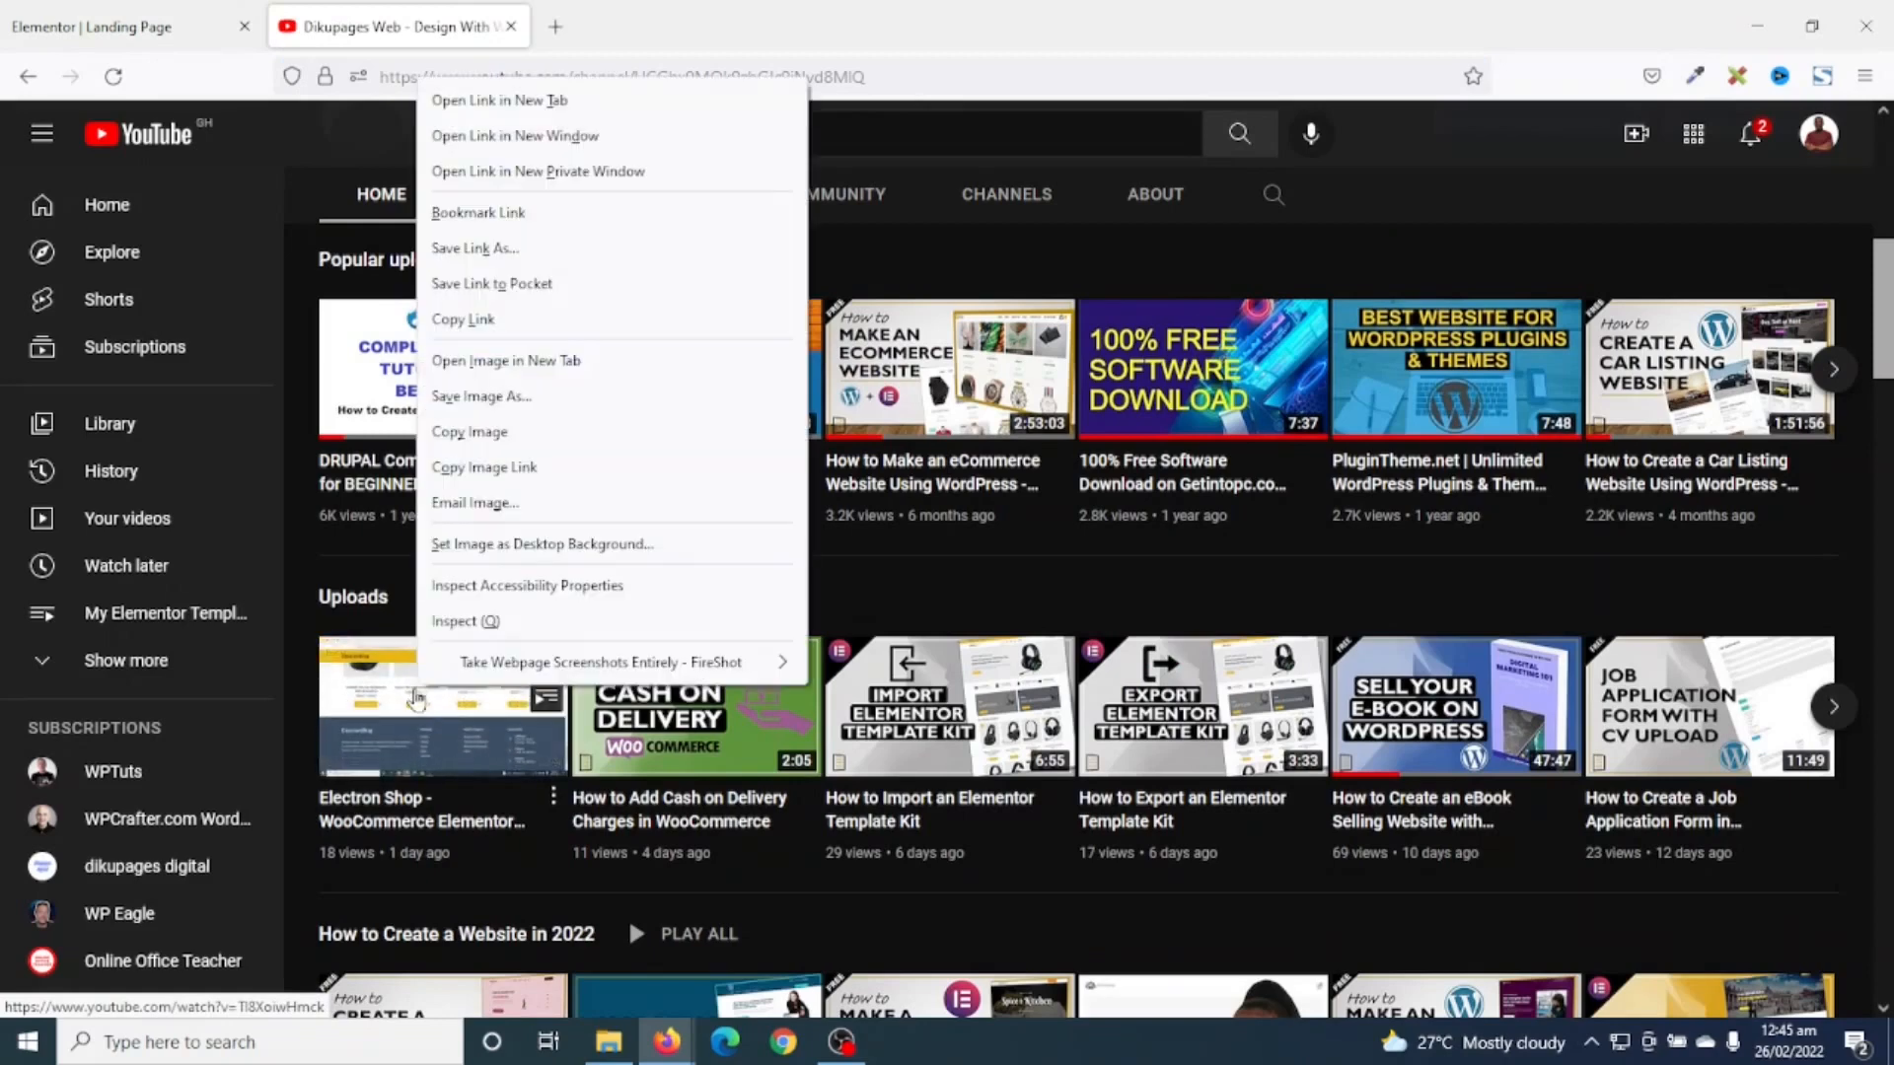
click(478, 318)
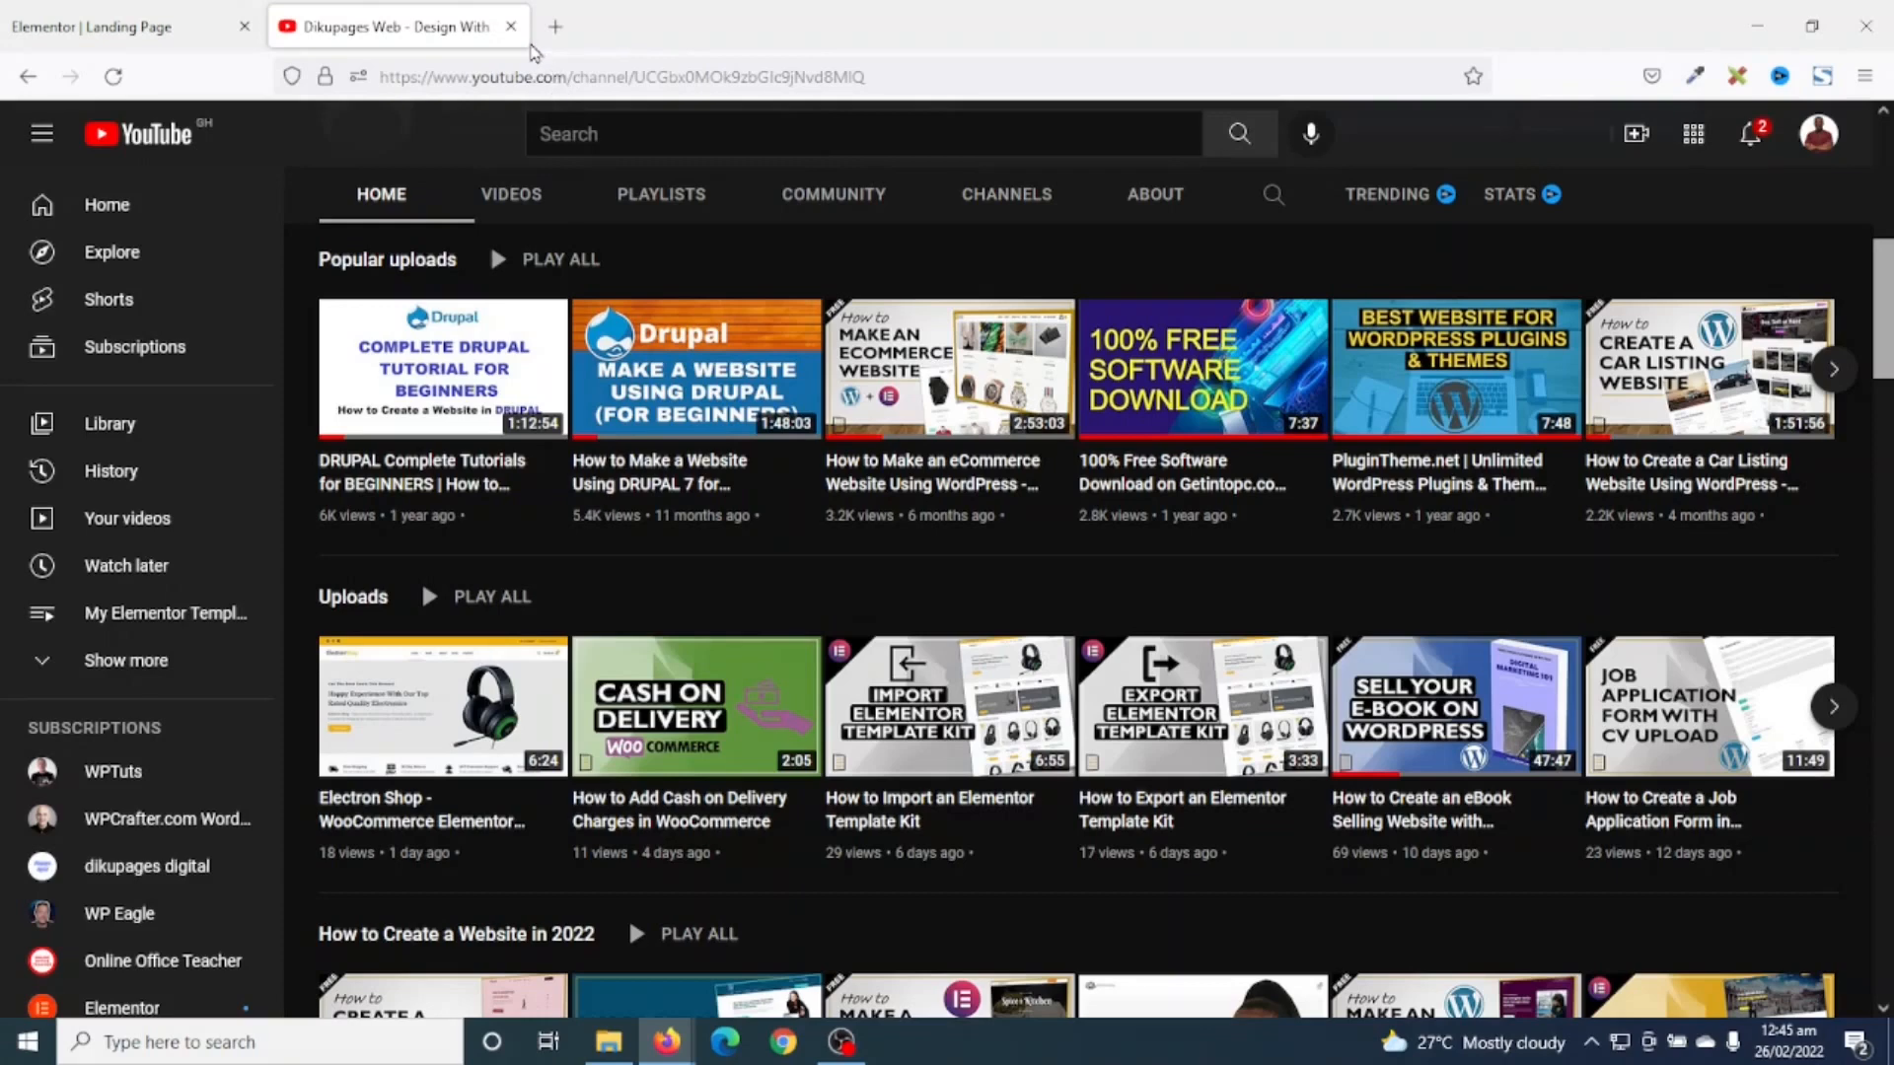
click(508, 26)
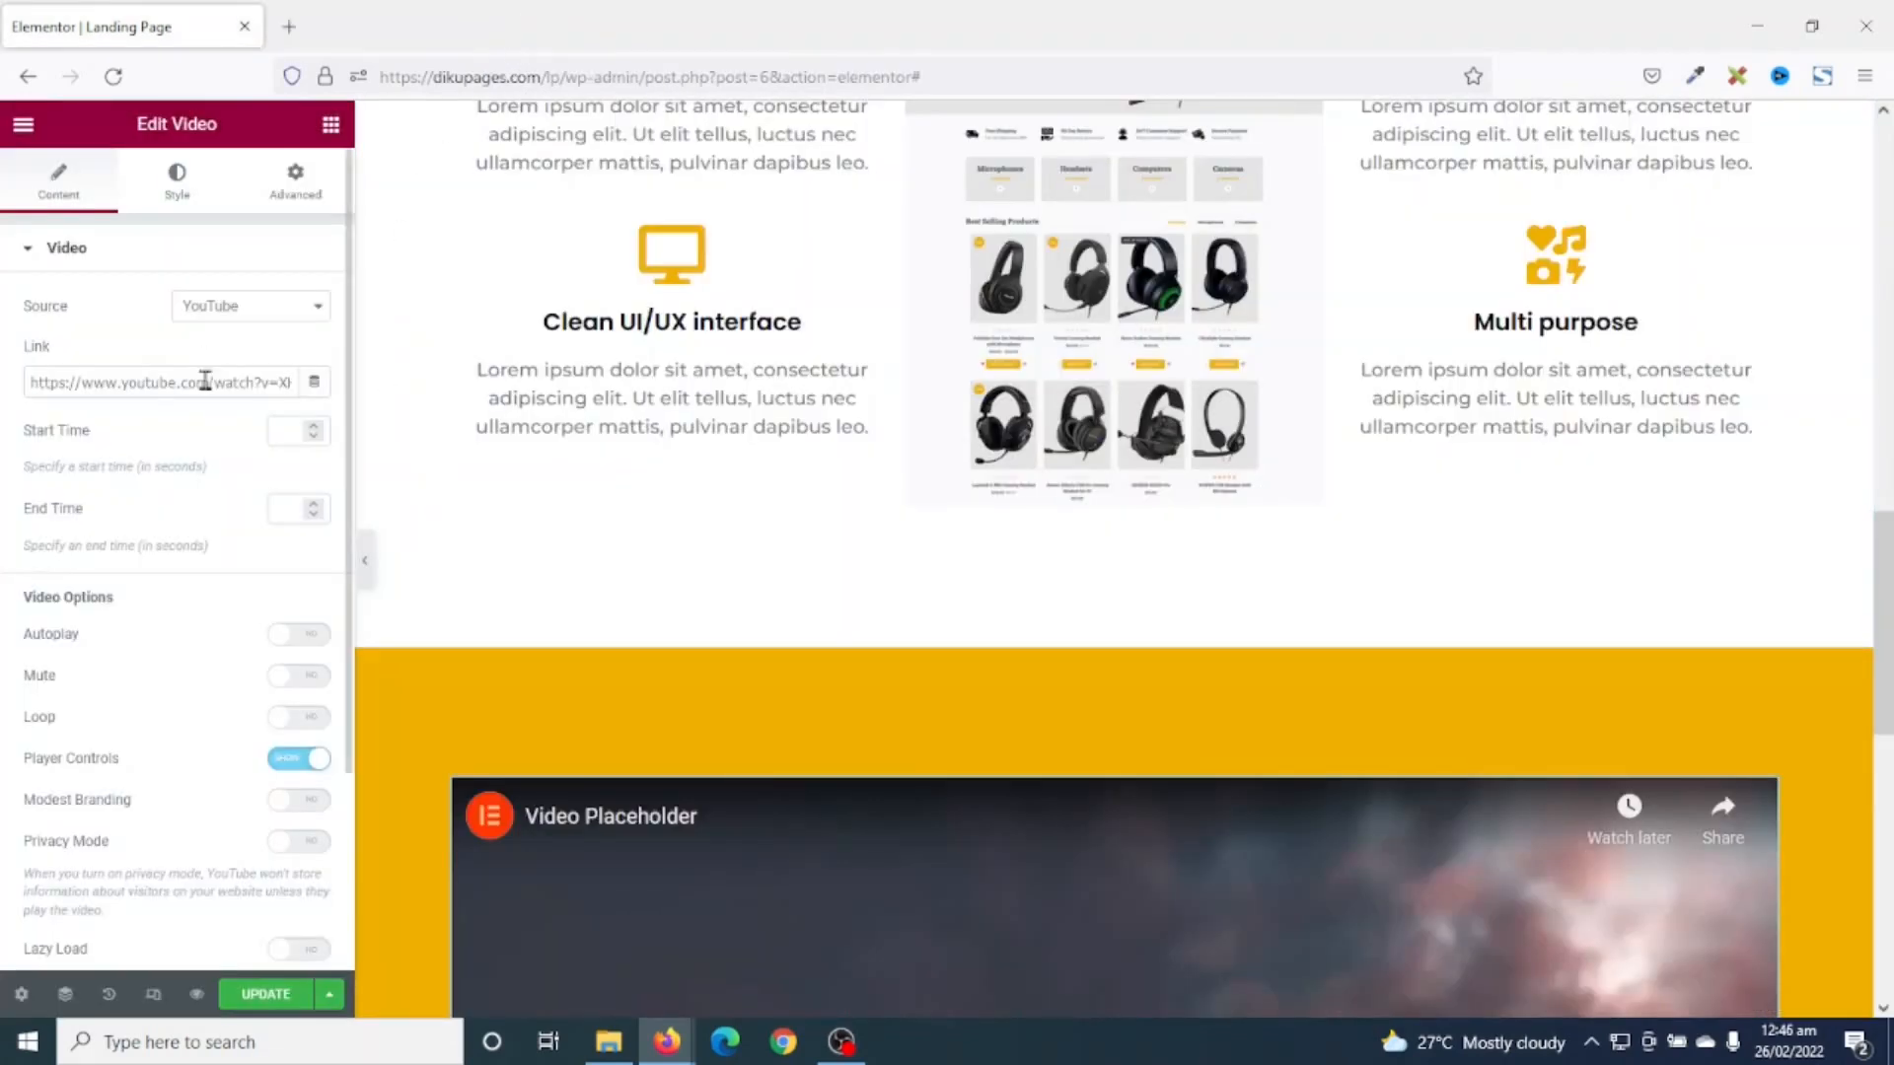
- Replace the Video widget's default YouTube link with the copied Electron Shop video link
triple_click(205, 382)
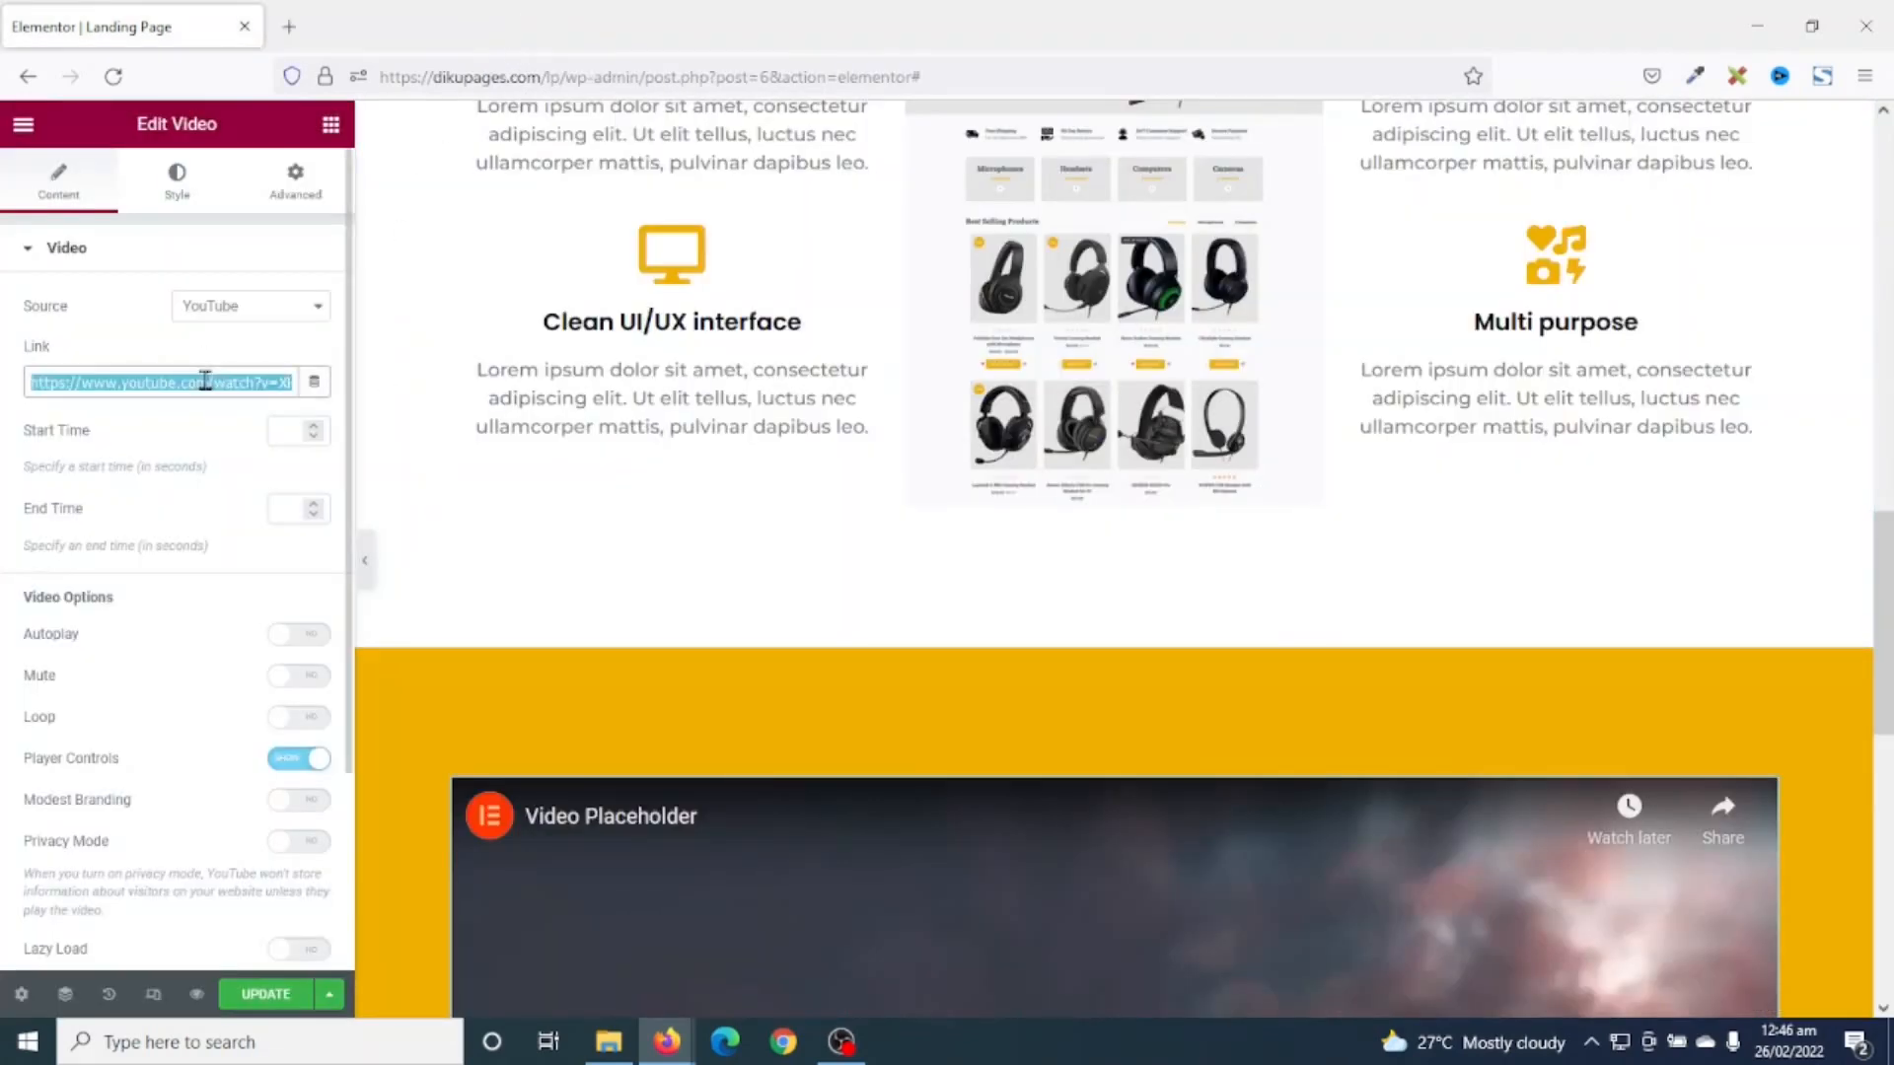
key(BackSpace)
key(ctrl+v)
scroll(756, 713, down, 5)
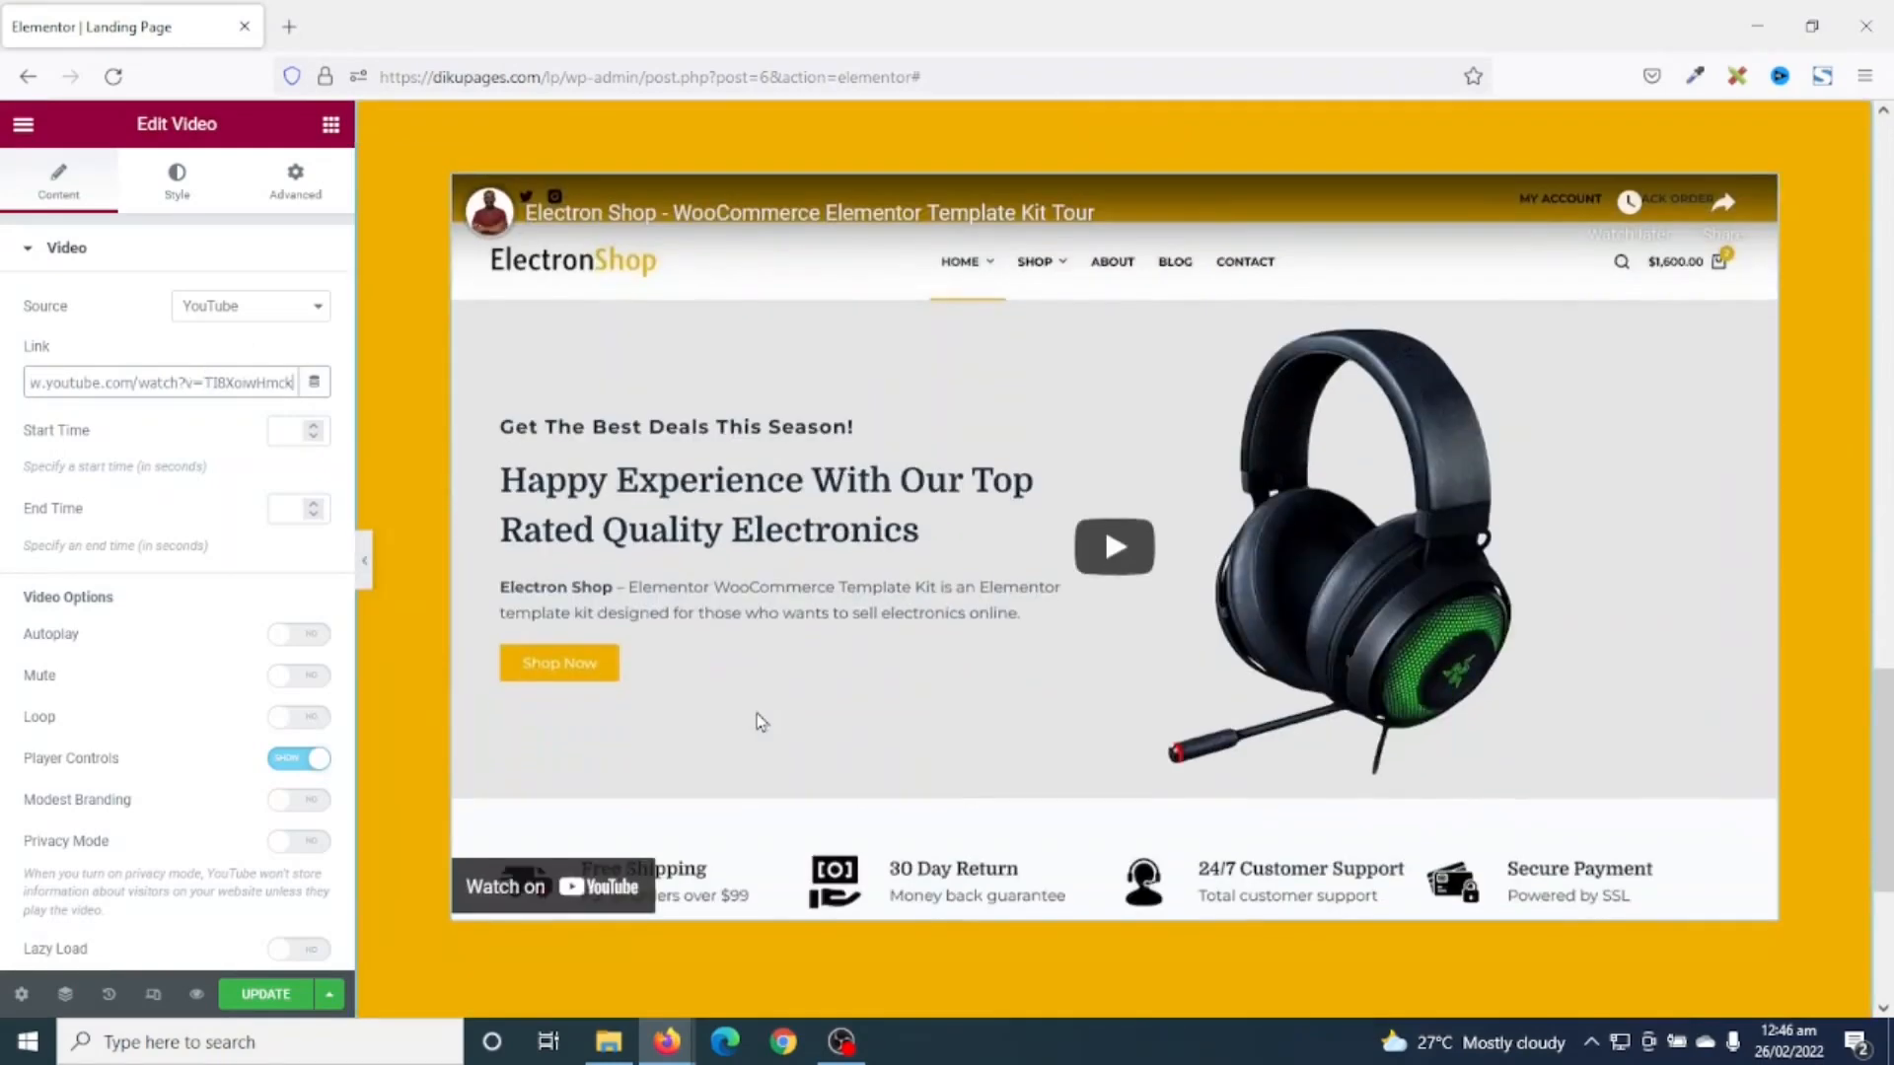
- Enable looping for the video and look over the remaining video options and the embedded player
scroll(756, 713, up, 4)
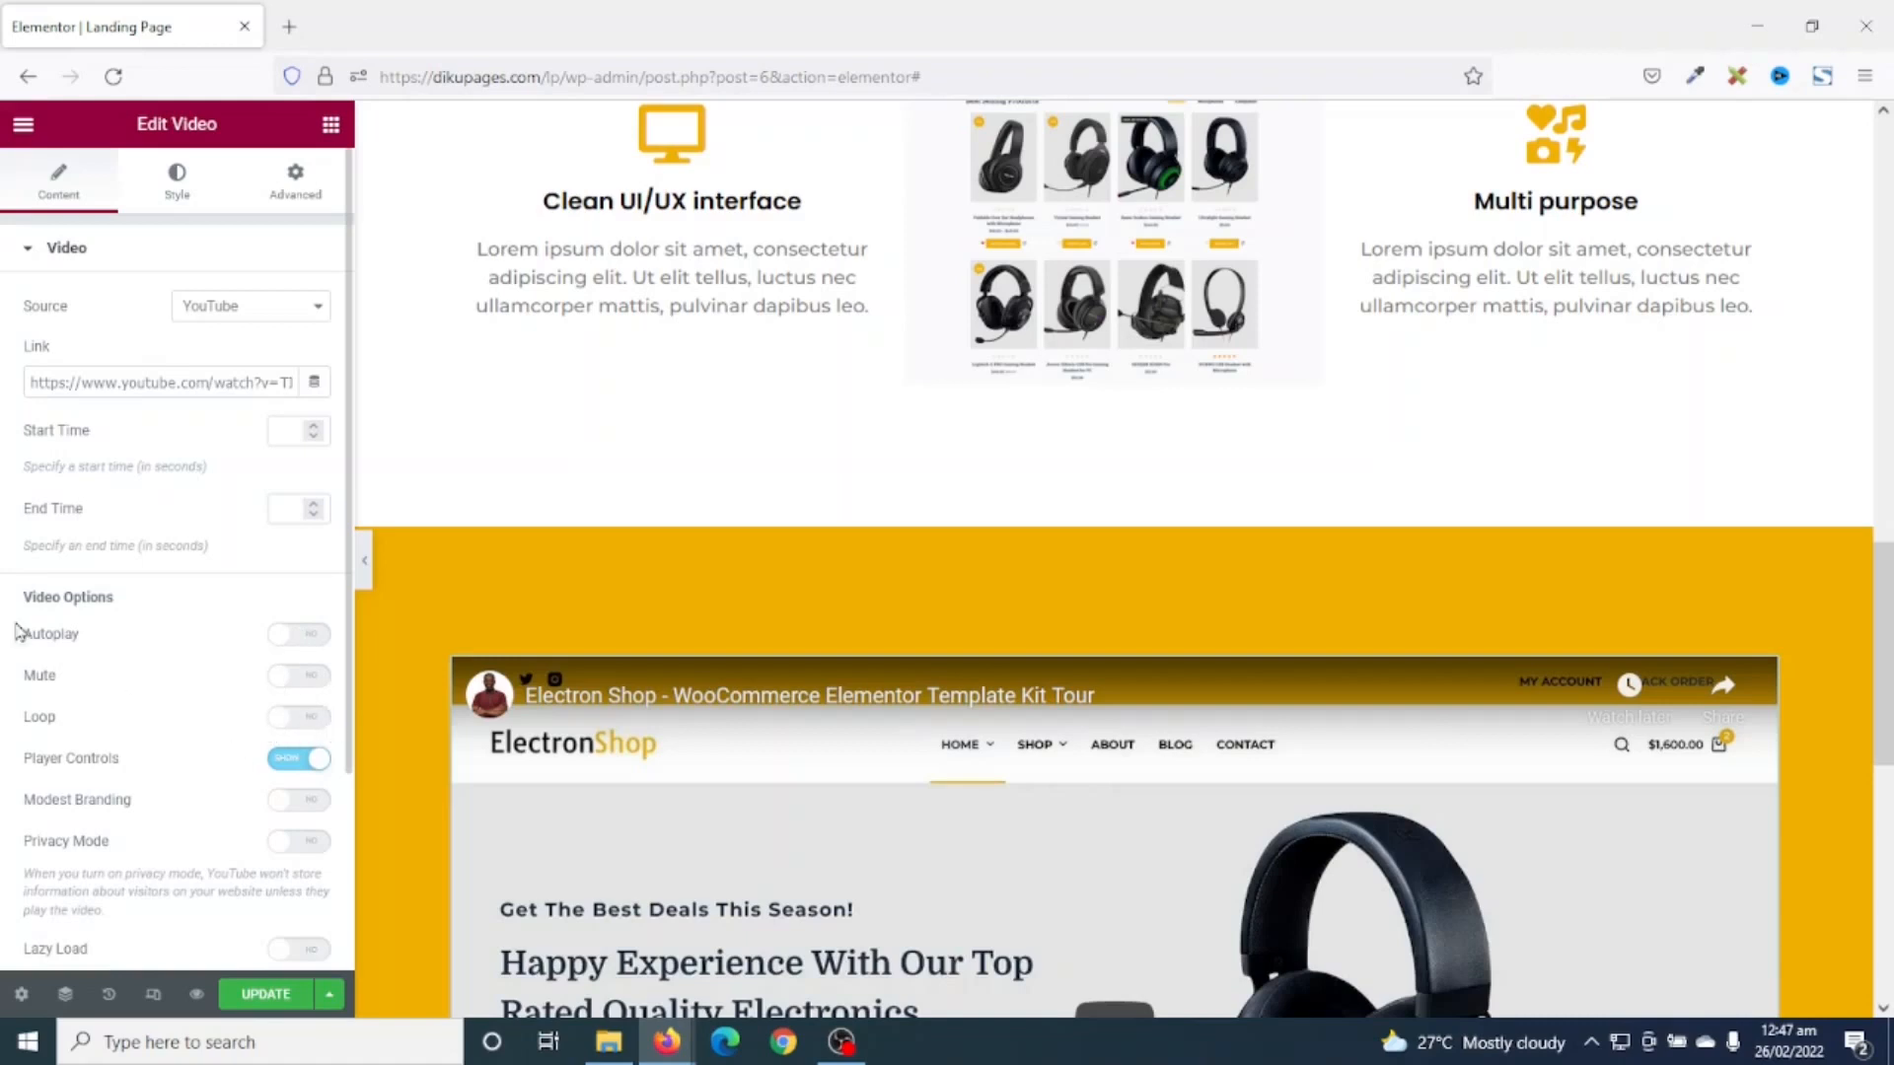
click(311, 720)
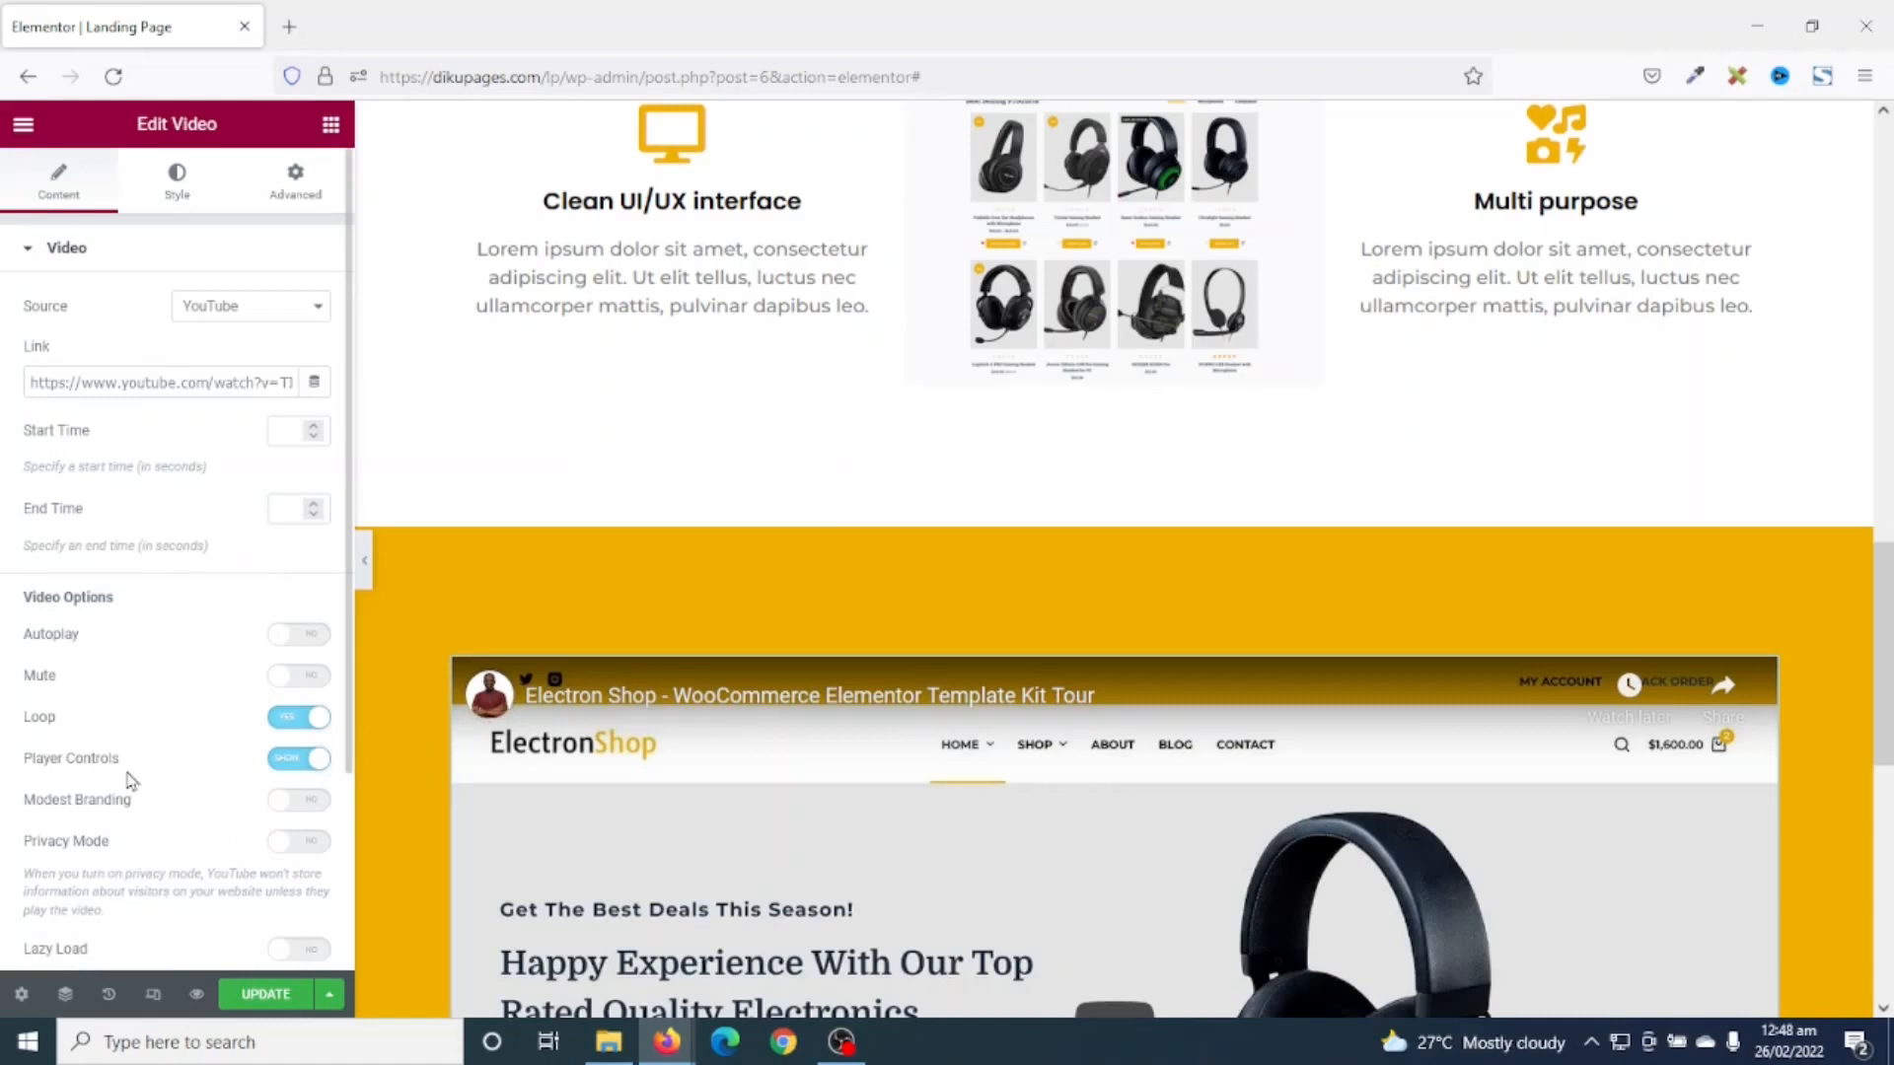
scroll(148, 801, down, 3)
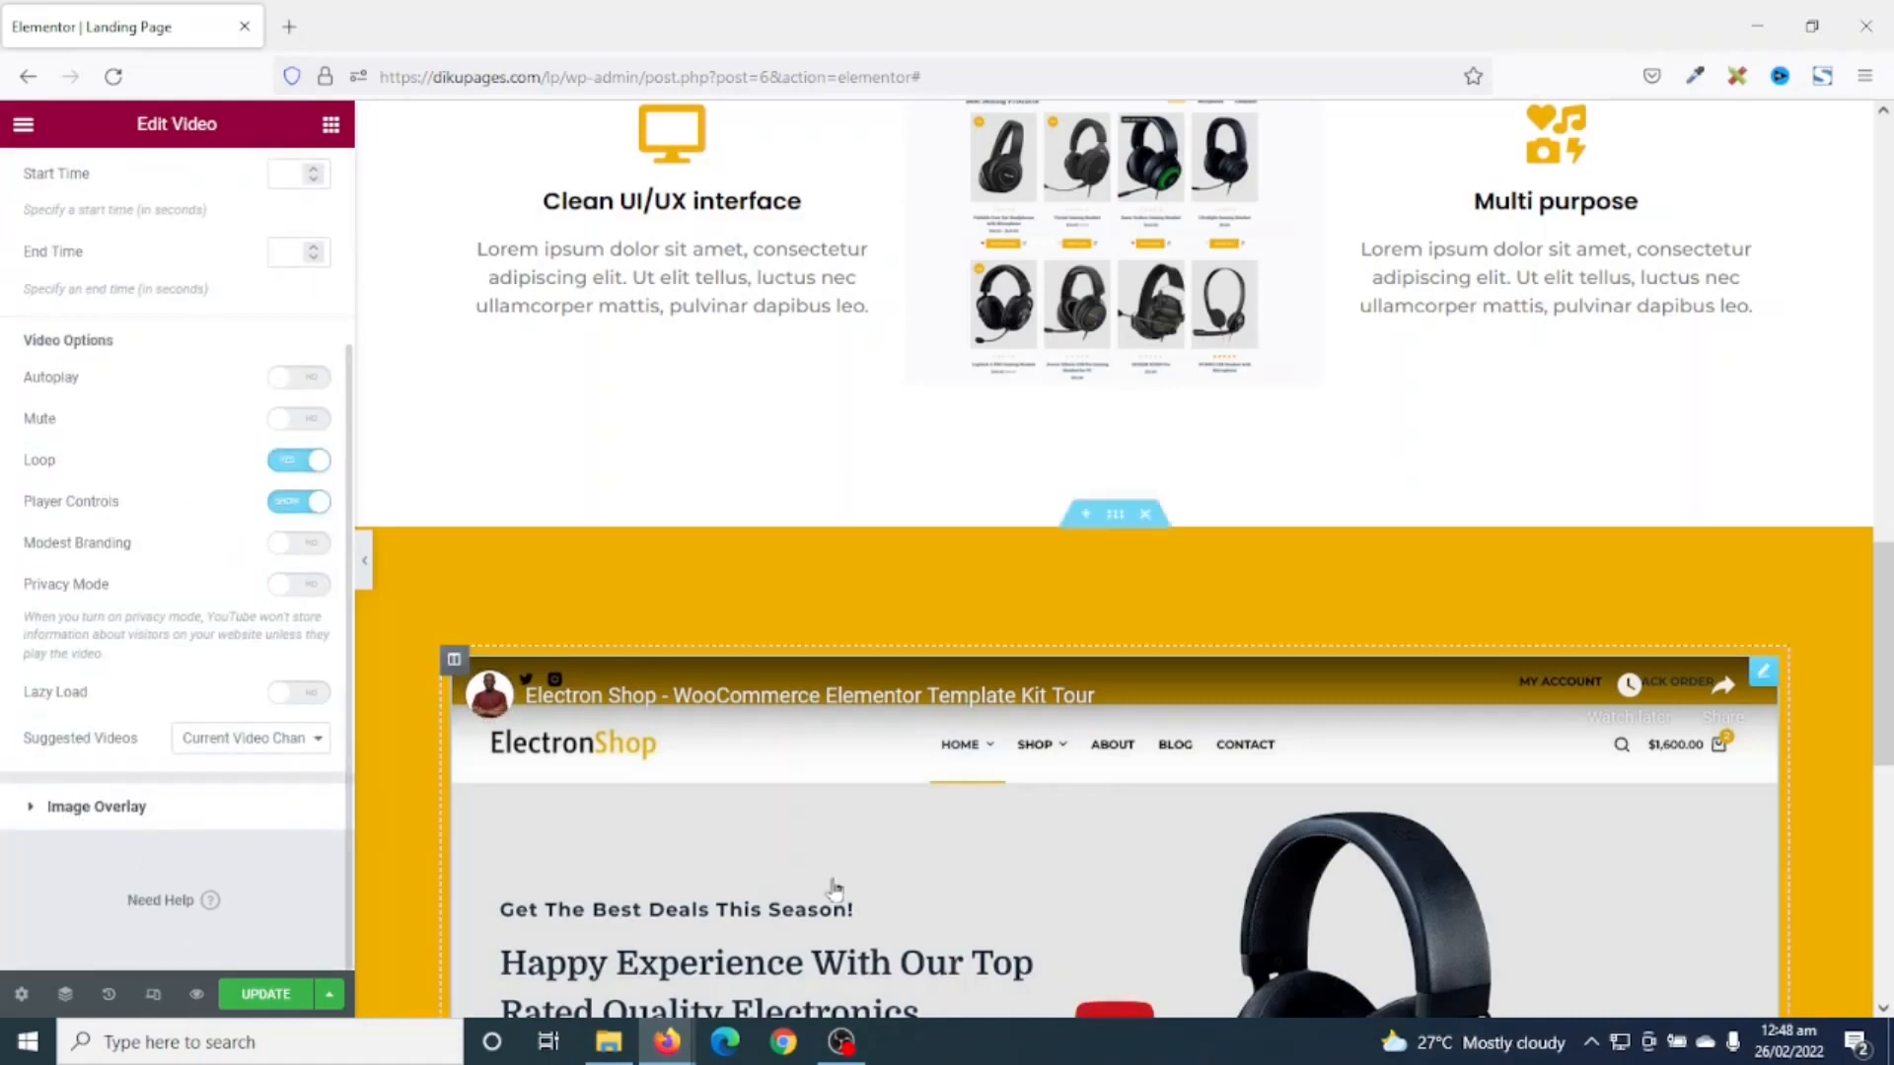
scroll(900, 845, down, 3)
scroll(1025, 974, down, 2)
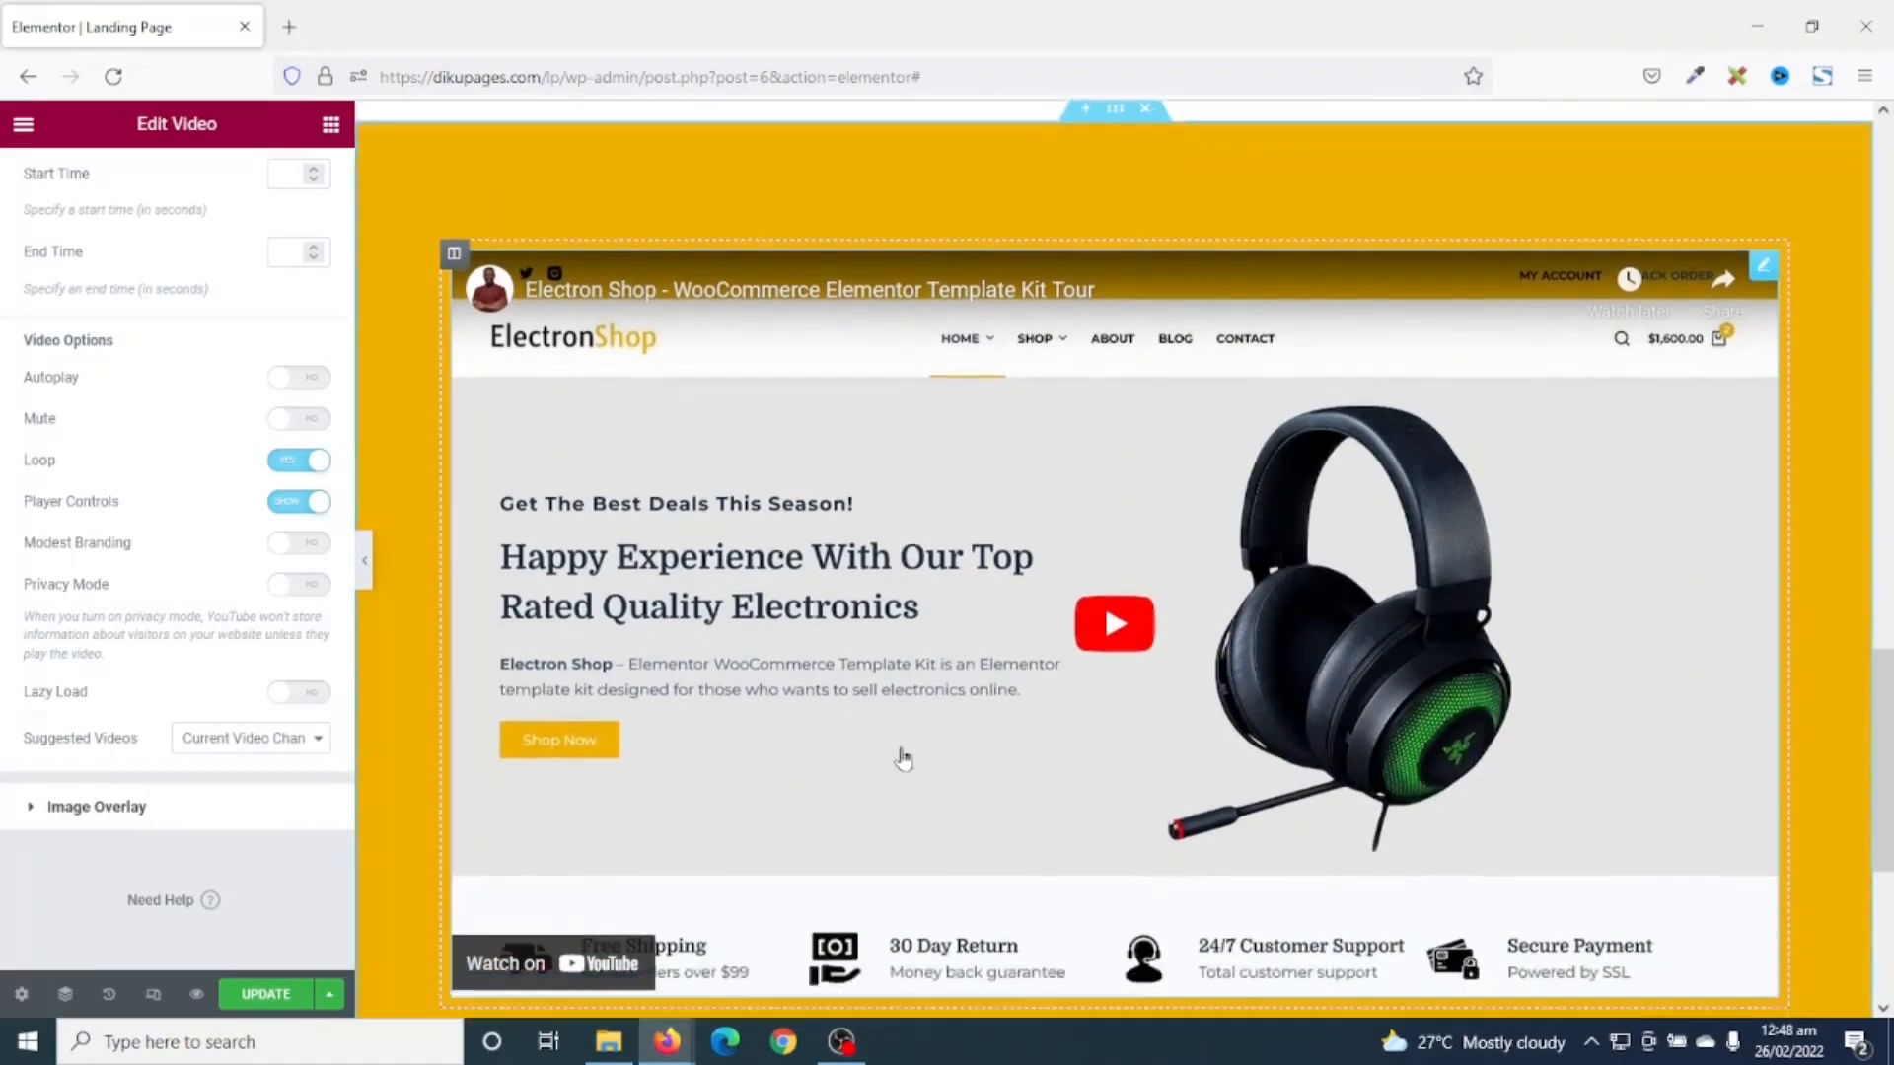
scroll(863, 695, up, 4)
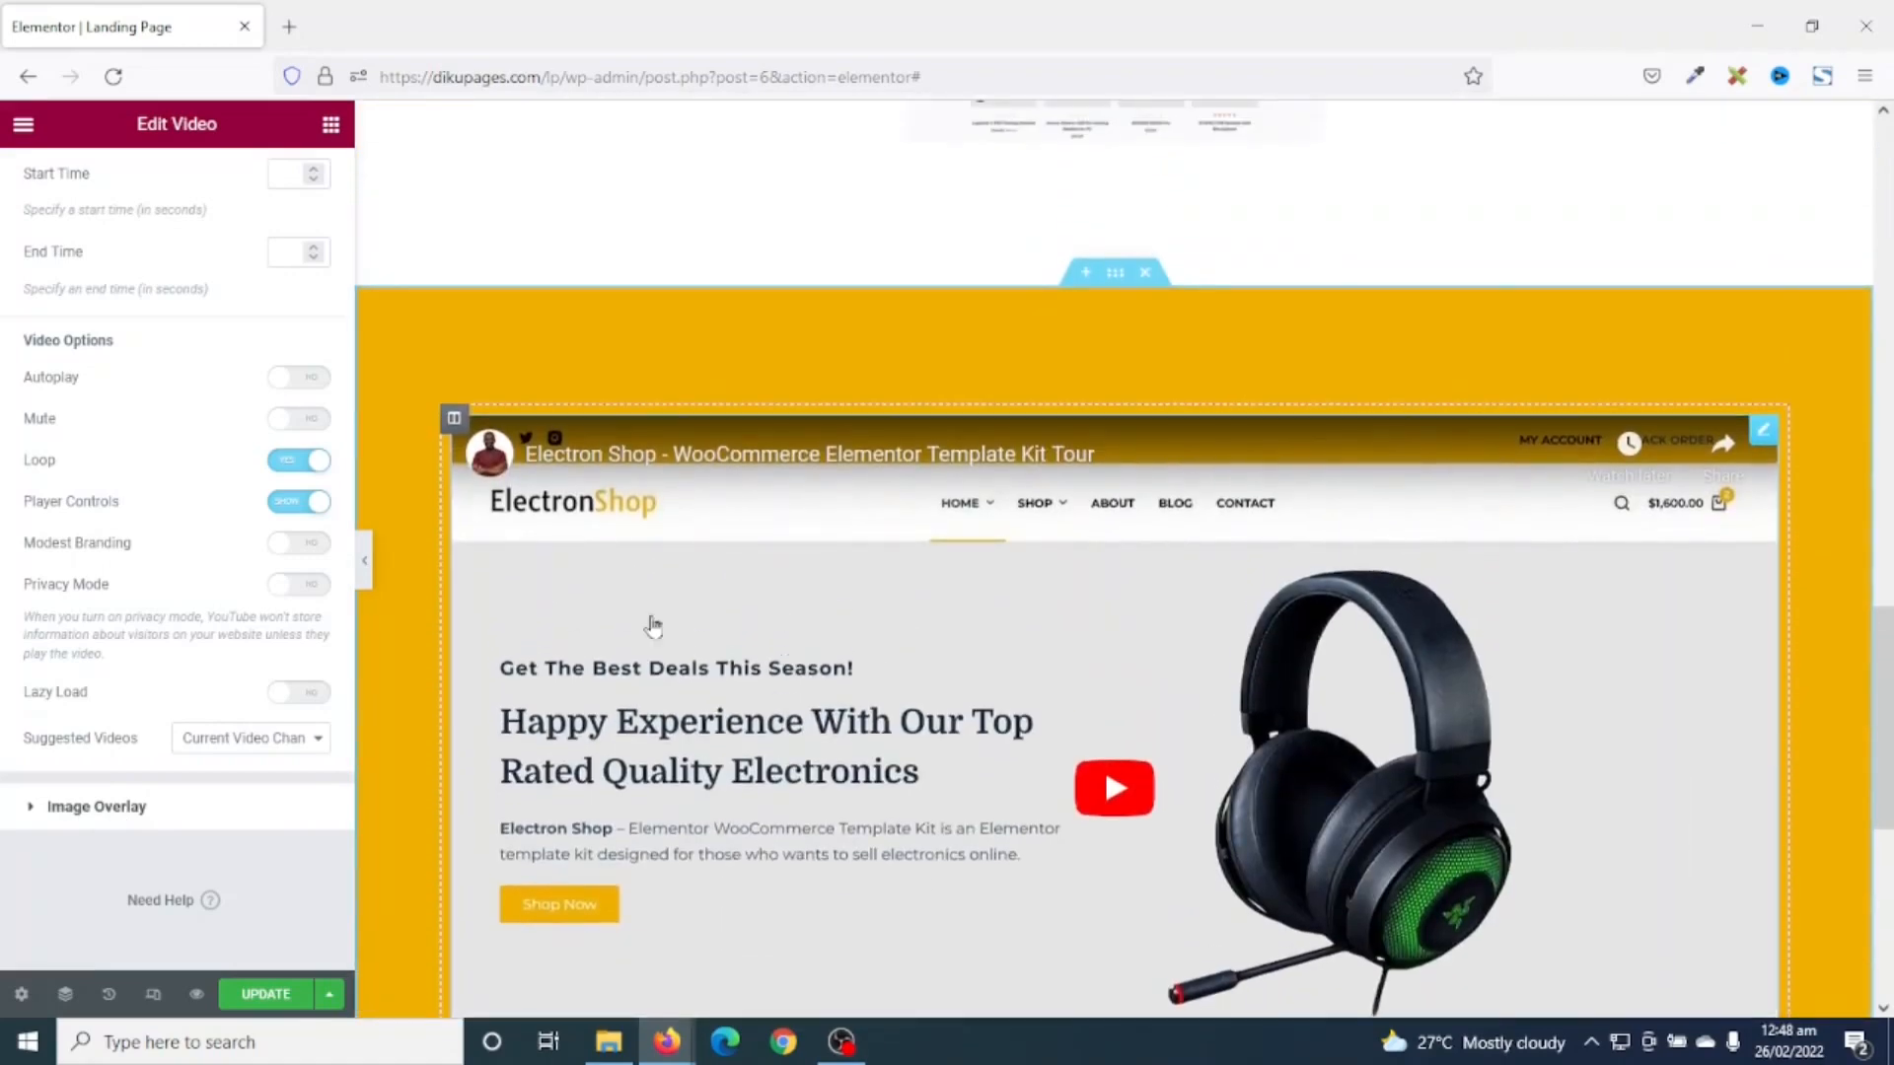
- Enable the video's image overlay and use the shop page screenshot with the headsets from the media library as its image
click(76, 815)
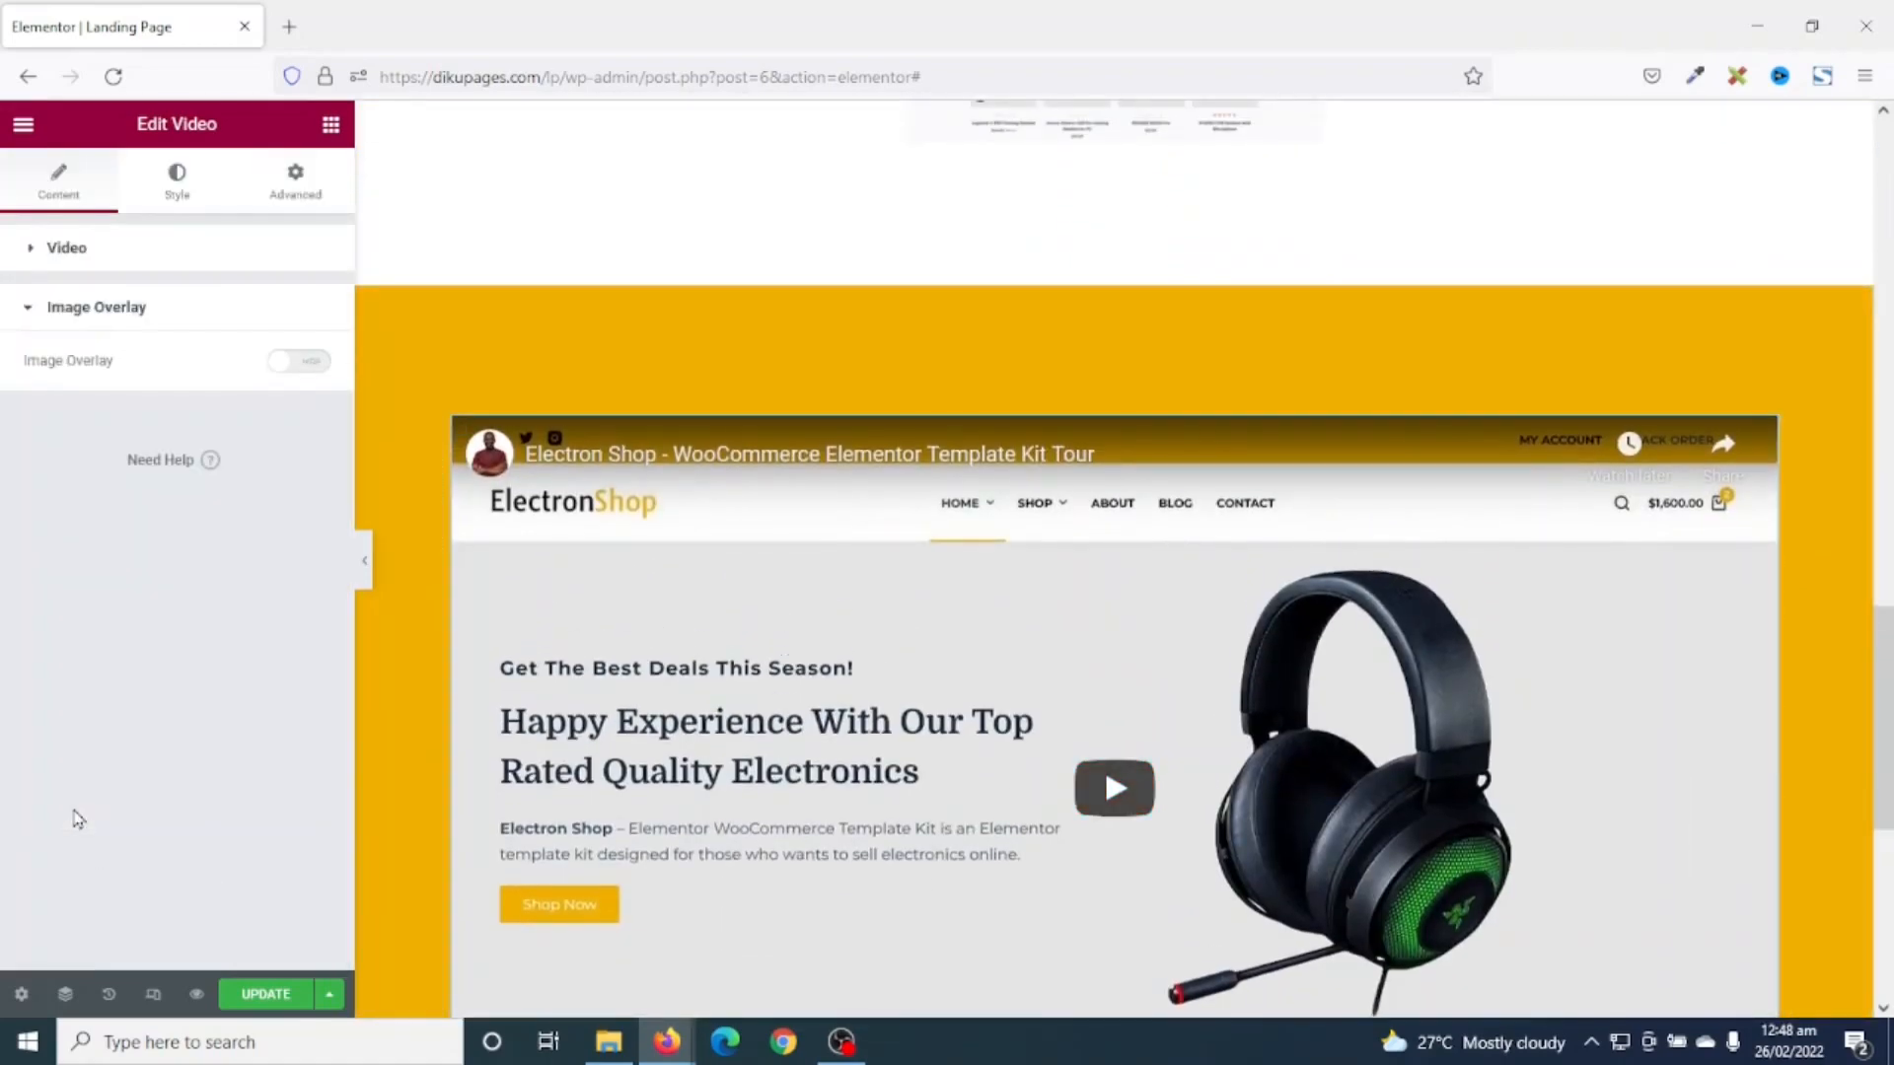
click(307, 365)
click(160, 487)
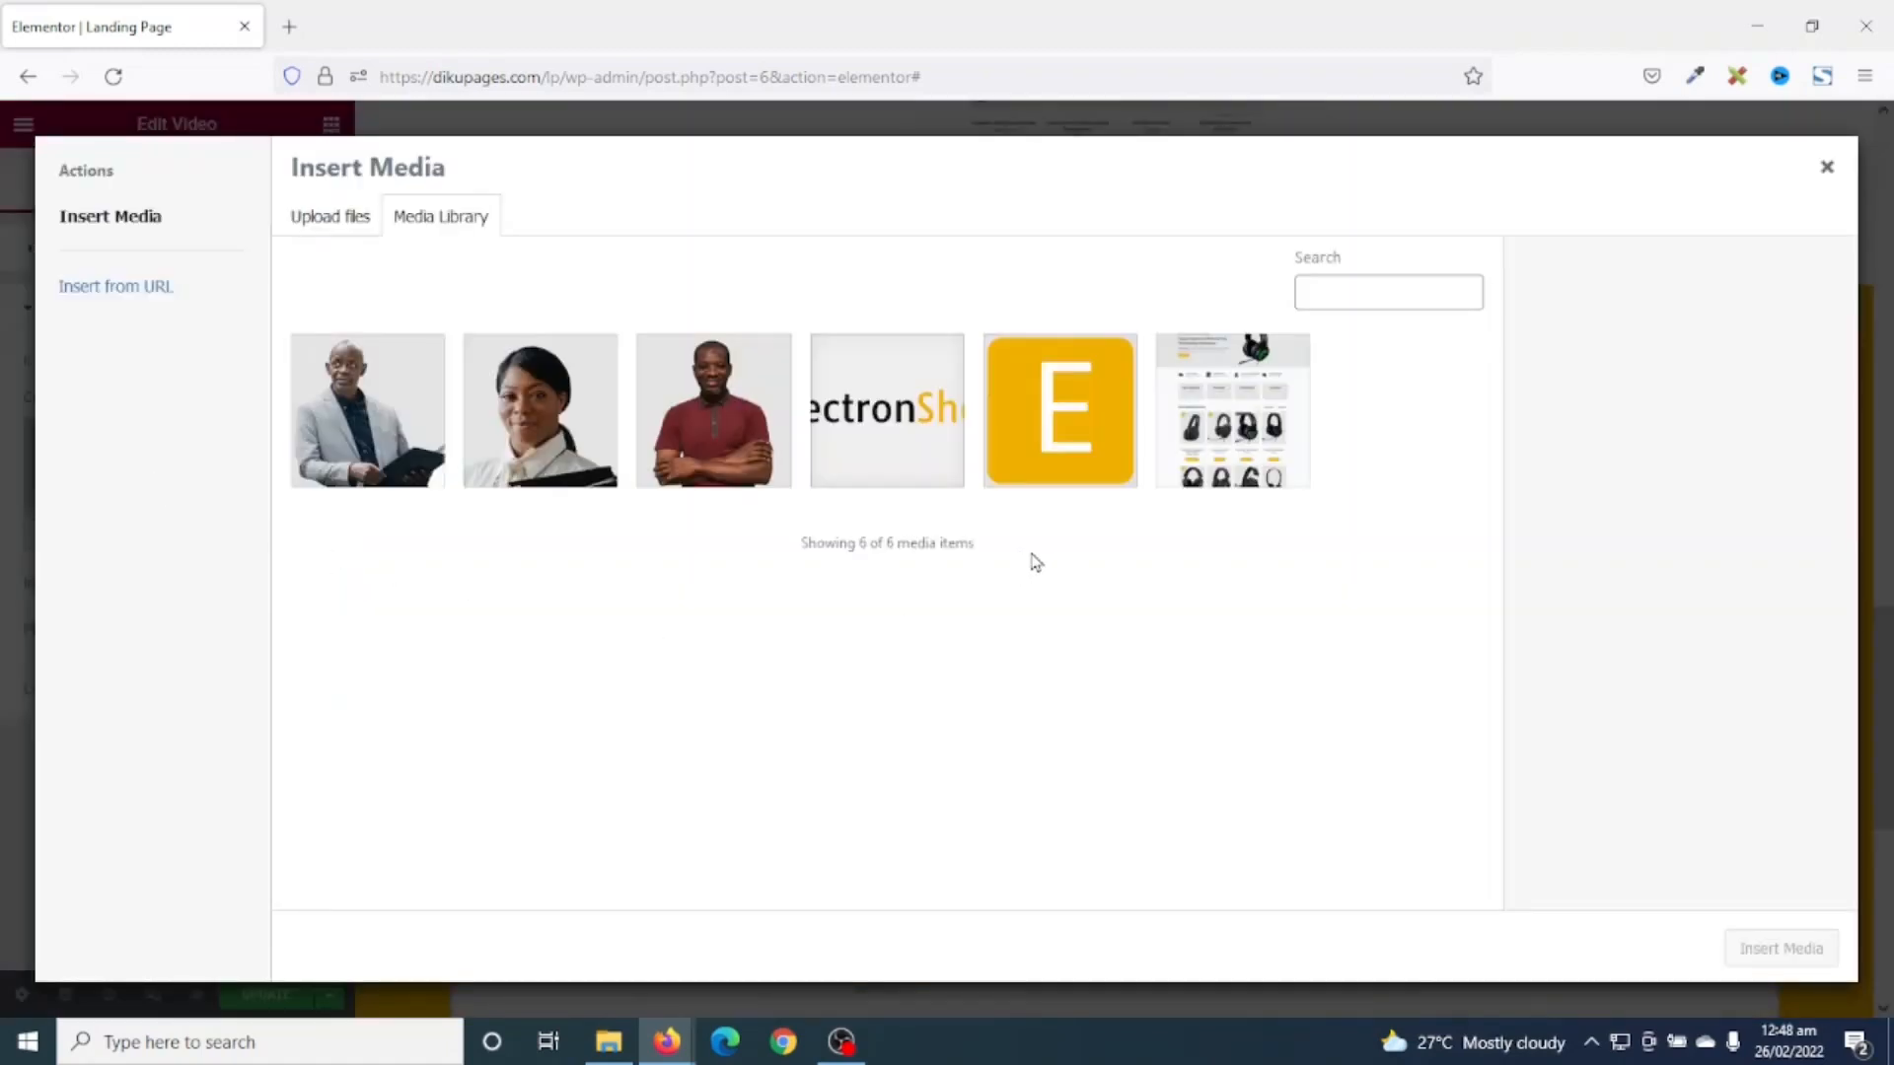
click(1213, 426)
click(1757, 972)
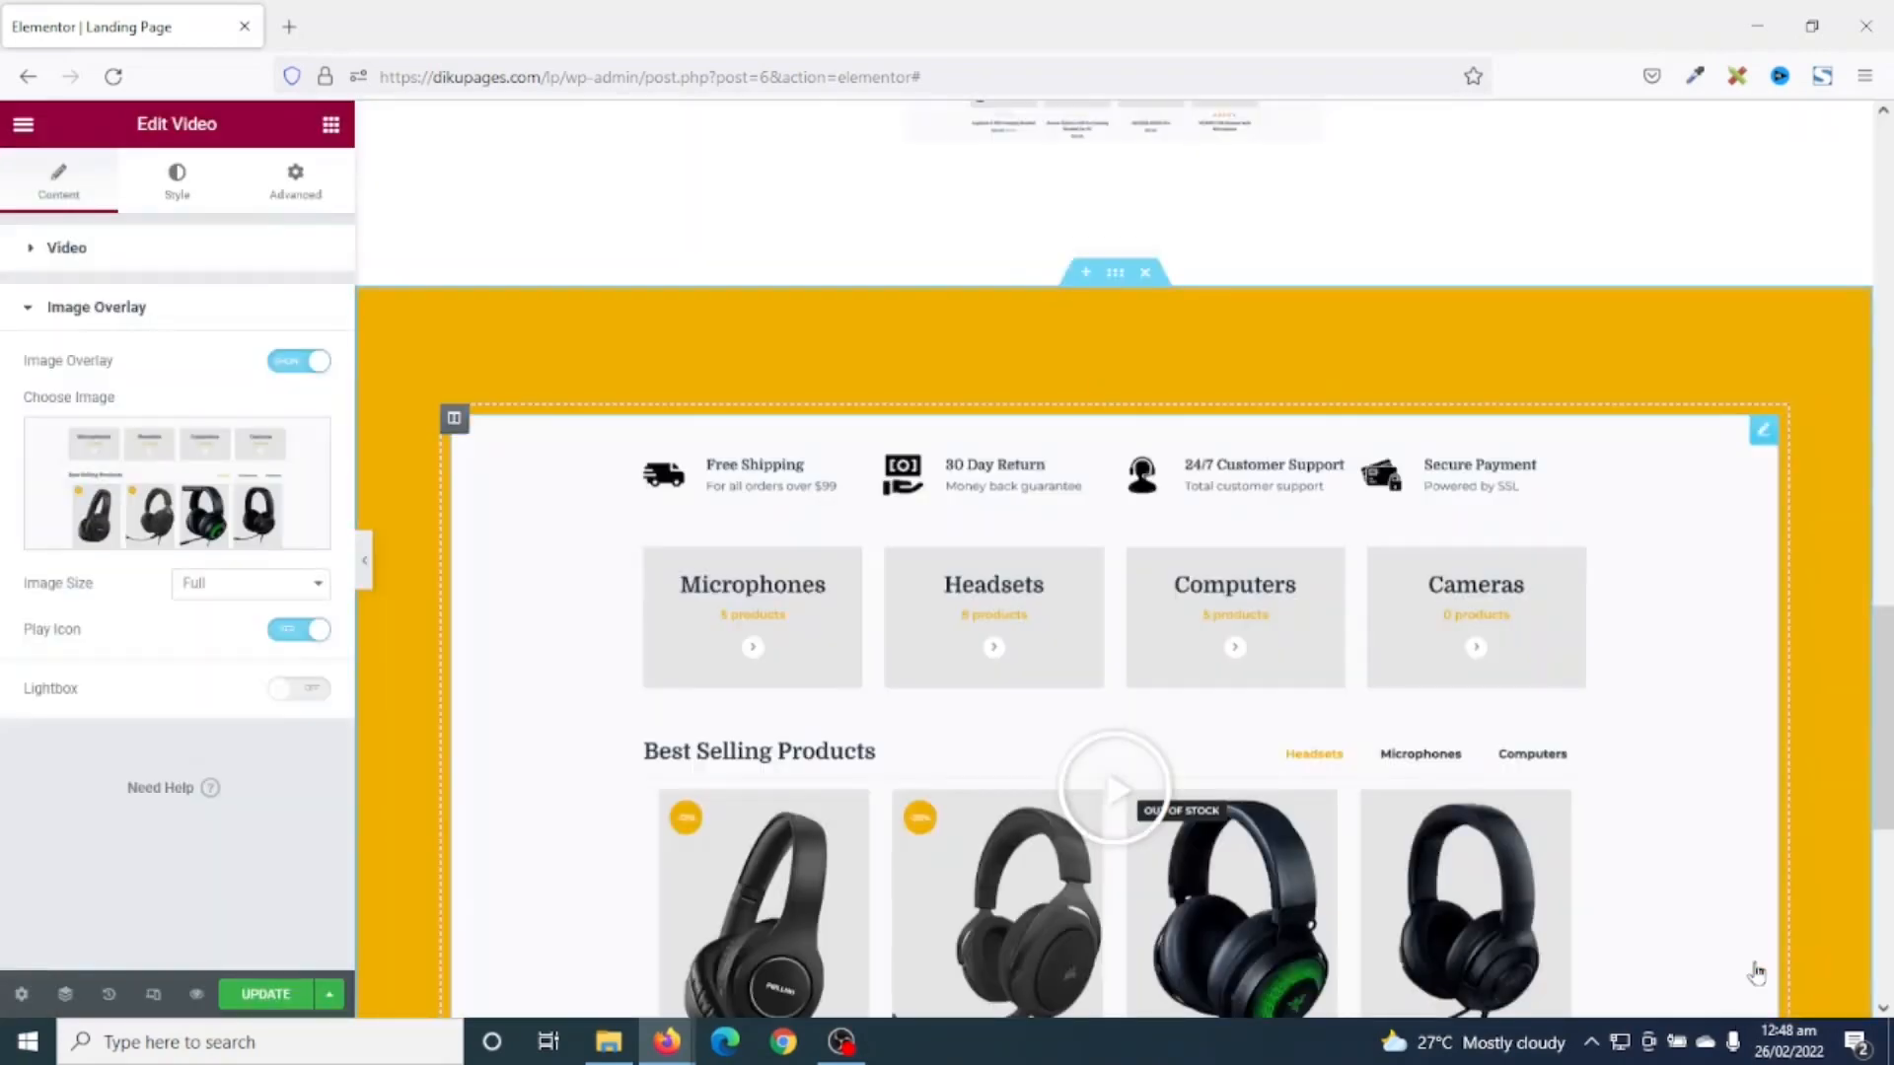
scroll(1331, 632, down, 1)
scroll(1369, 674, up, 2)
scroll(1369, 674, down, 5)
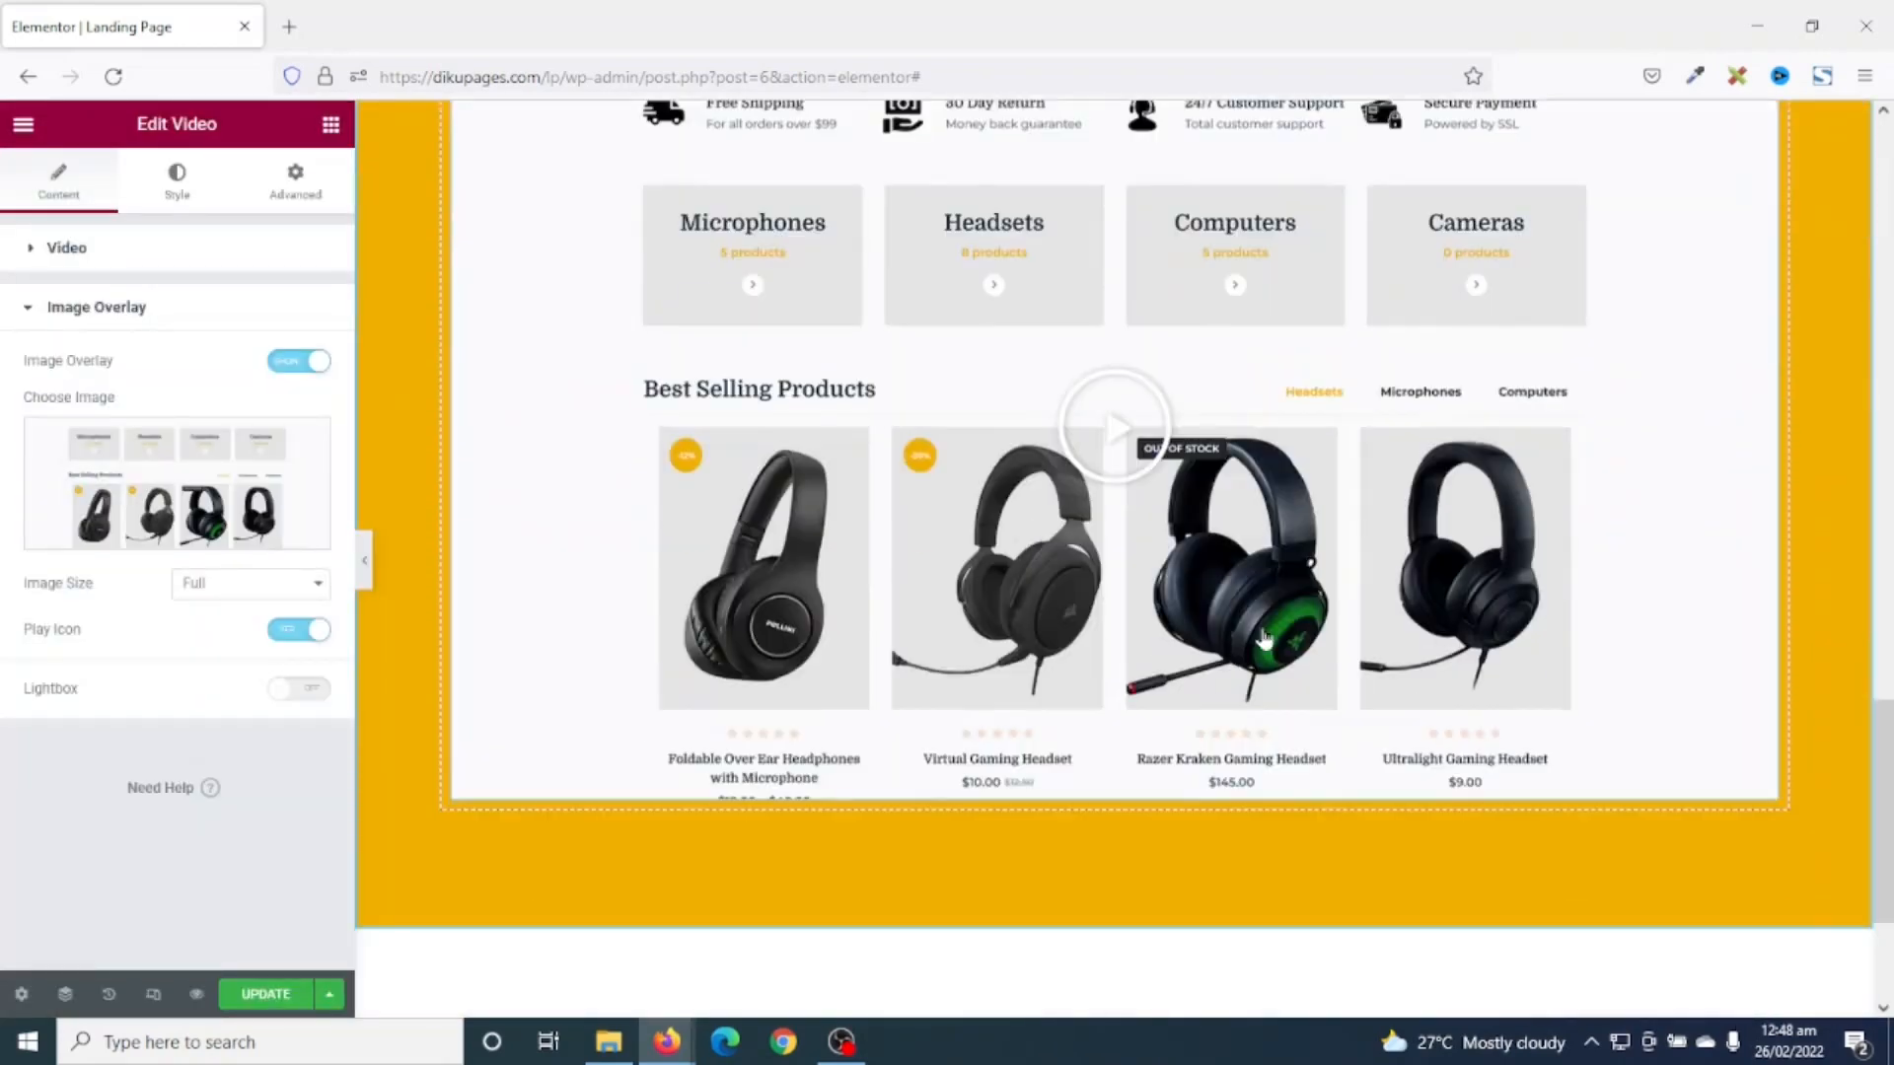
- Review the yellow video section and save the landing page
scroll(1470, 553, up, 3)
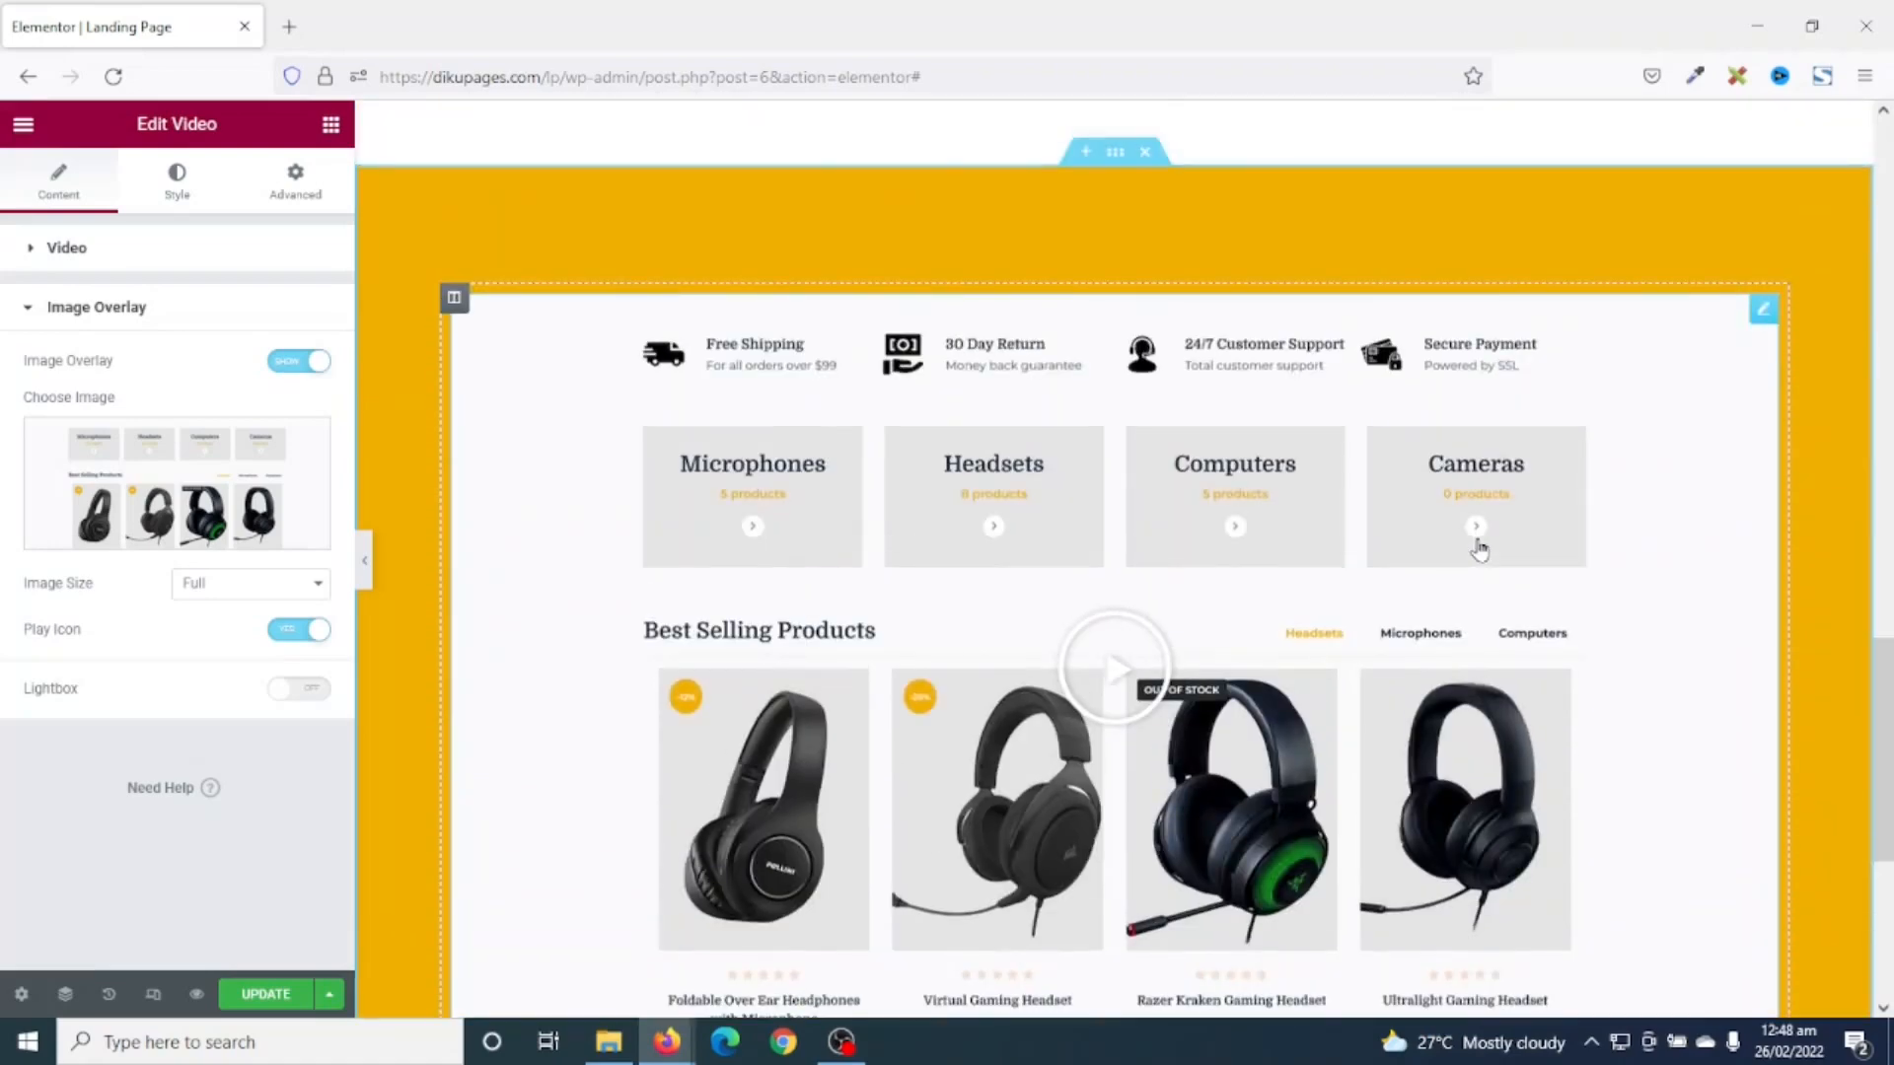
scroll(1476, 548, up, 2)
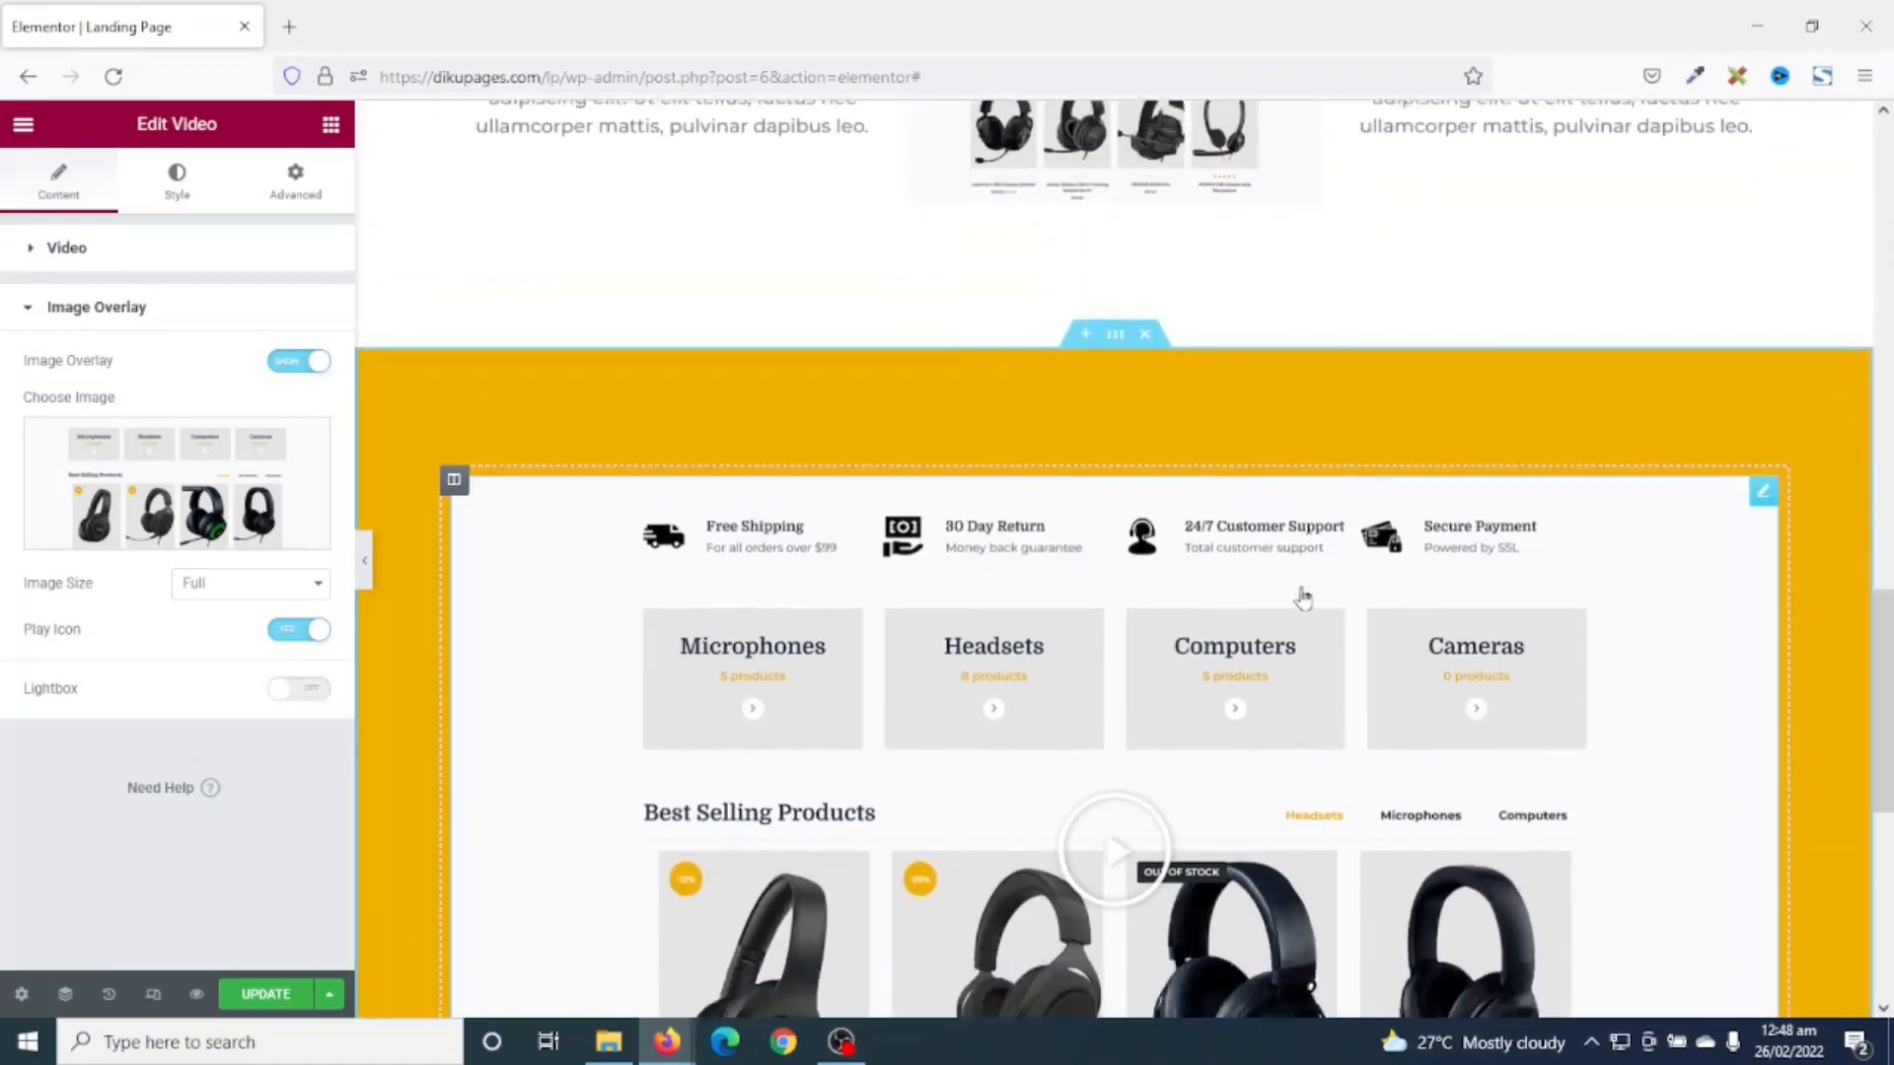
scroll(1302, 596, down, 6)
key(ctrl+s)
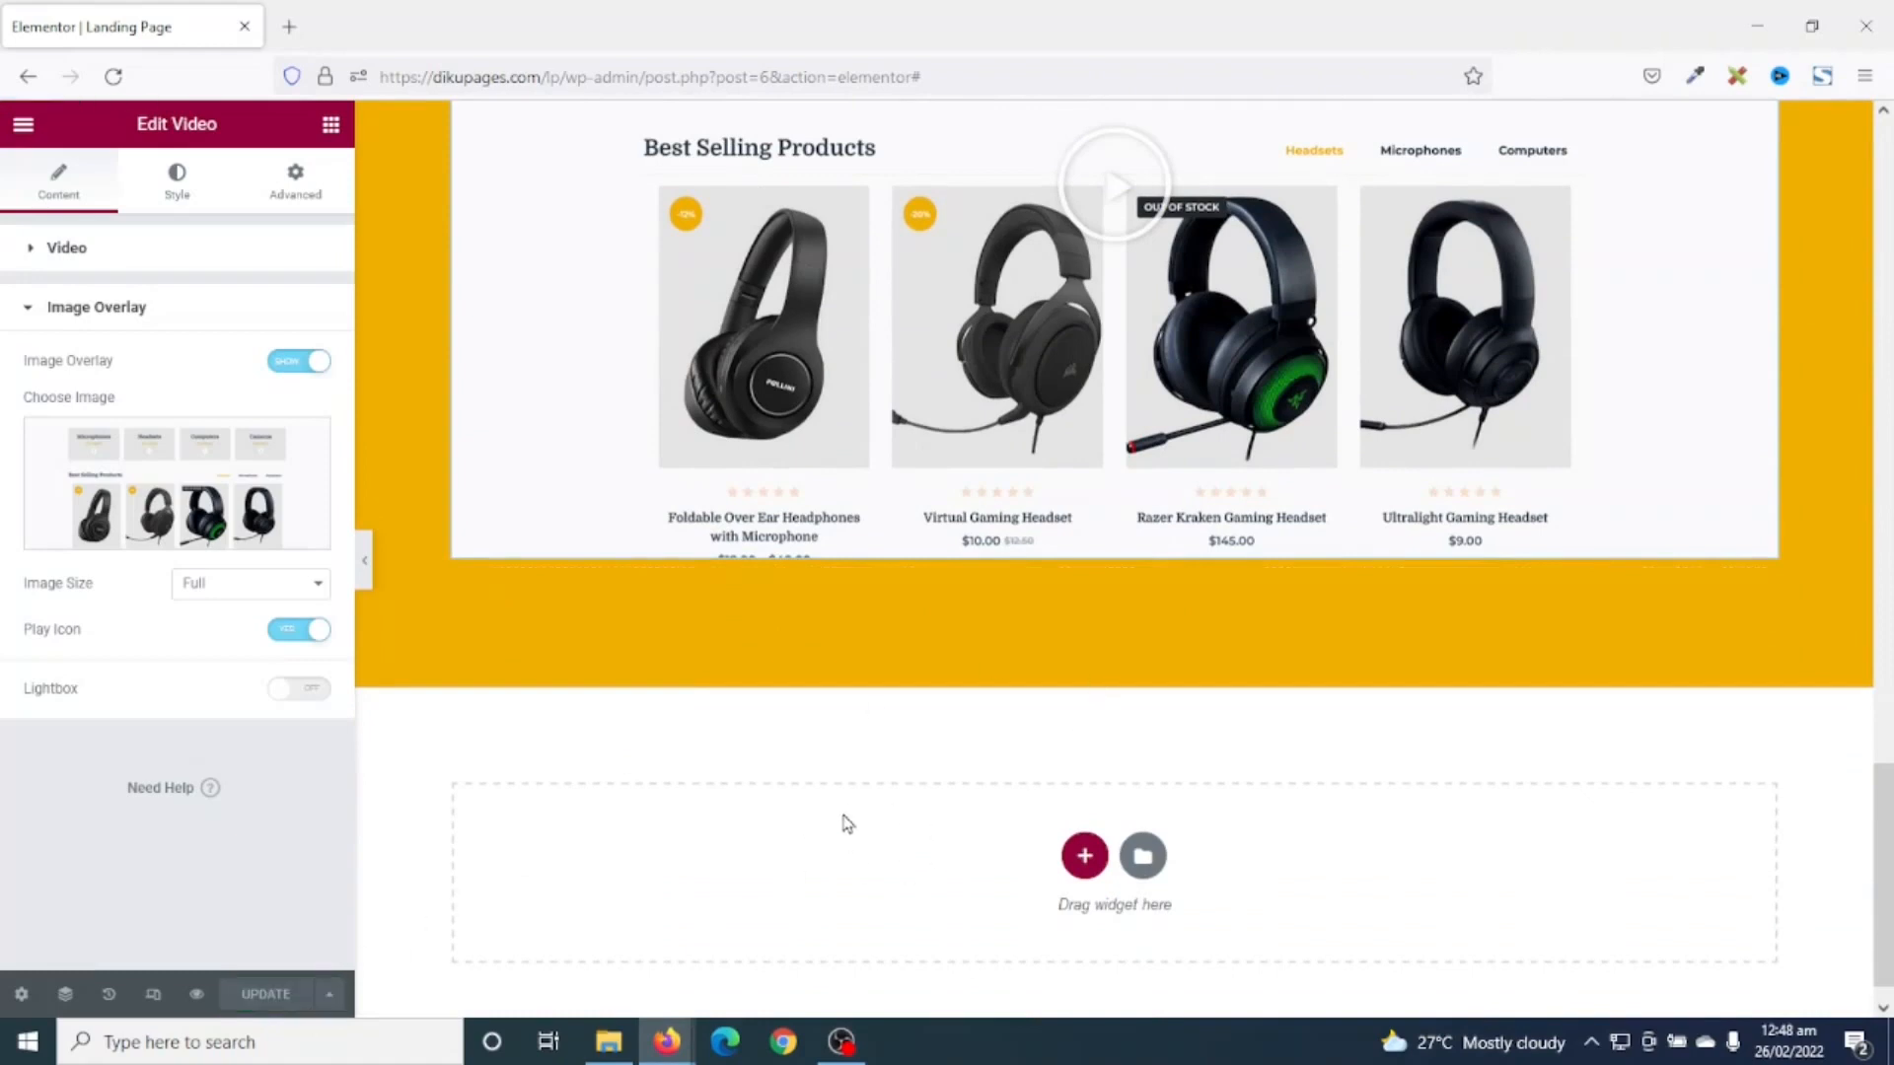
- Add a single-column section below the yellow video section and give it the global White background colour
click(1084, 855)
click(794, 916)
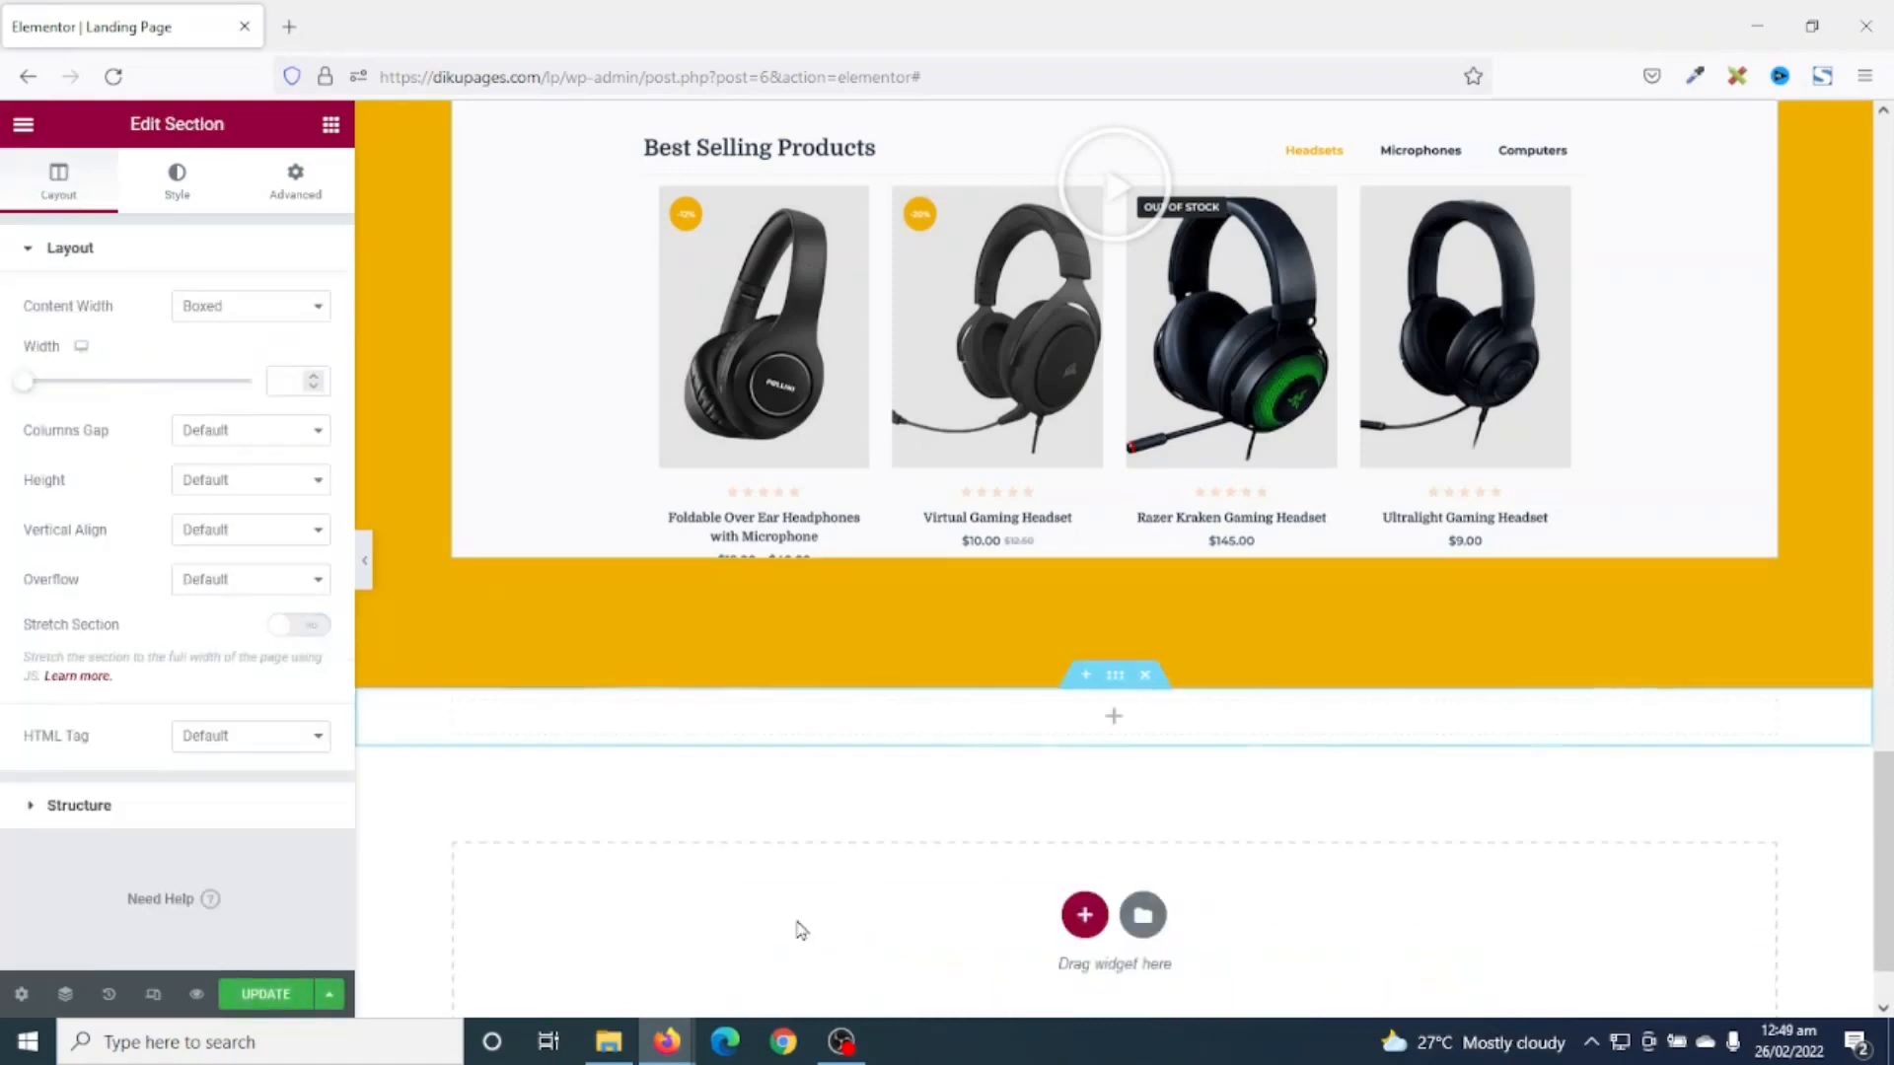
click(180, 190)
click(223, 361)
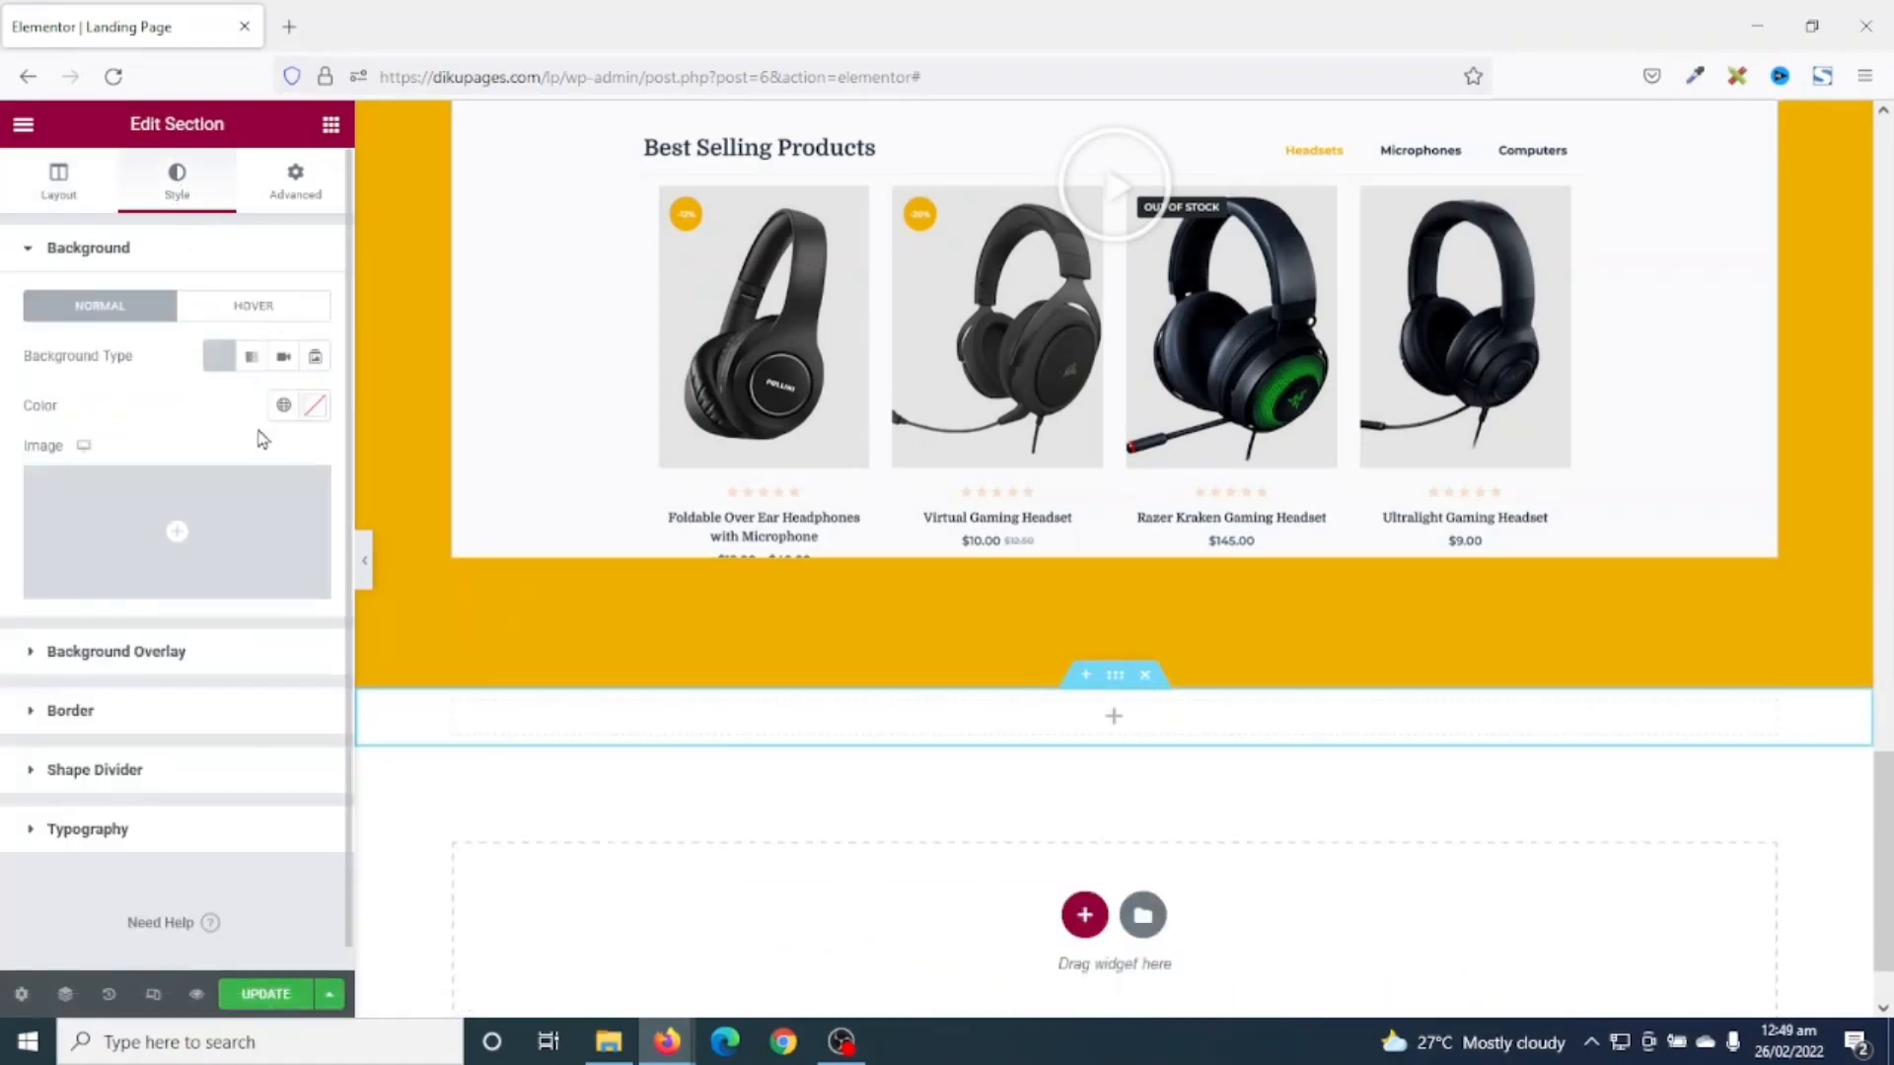
click(283, 405)
click(138, 523)
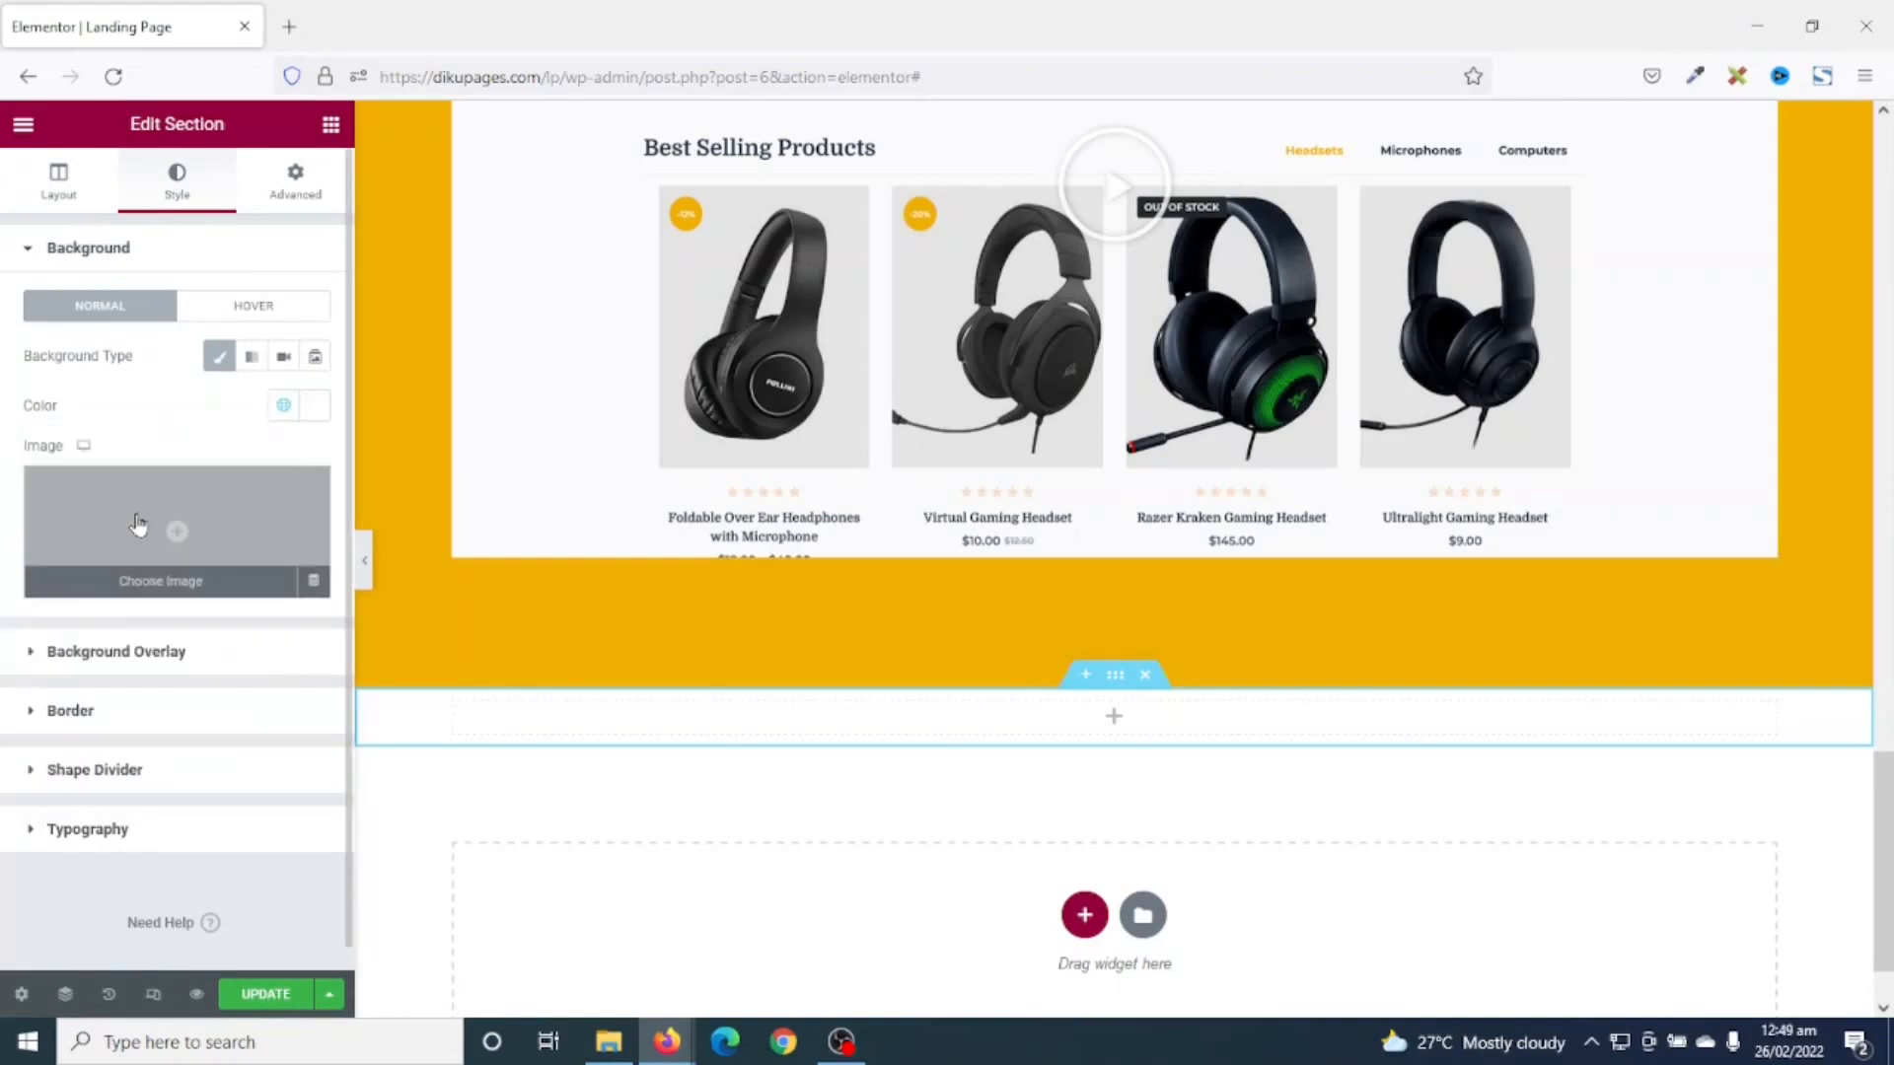
- Unlink the new section's padding and set its top and bottom padding to 100 px
click(294, 184)
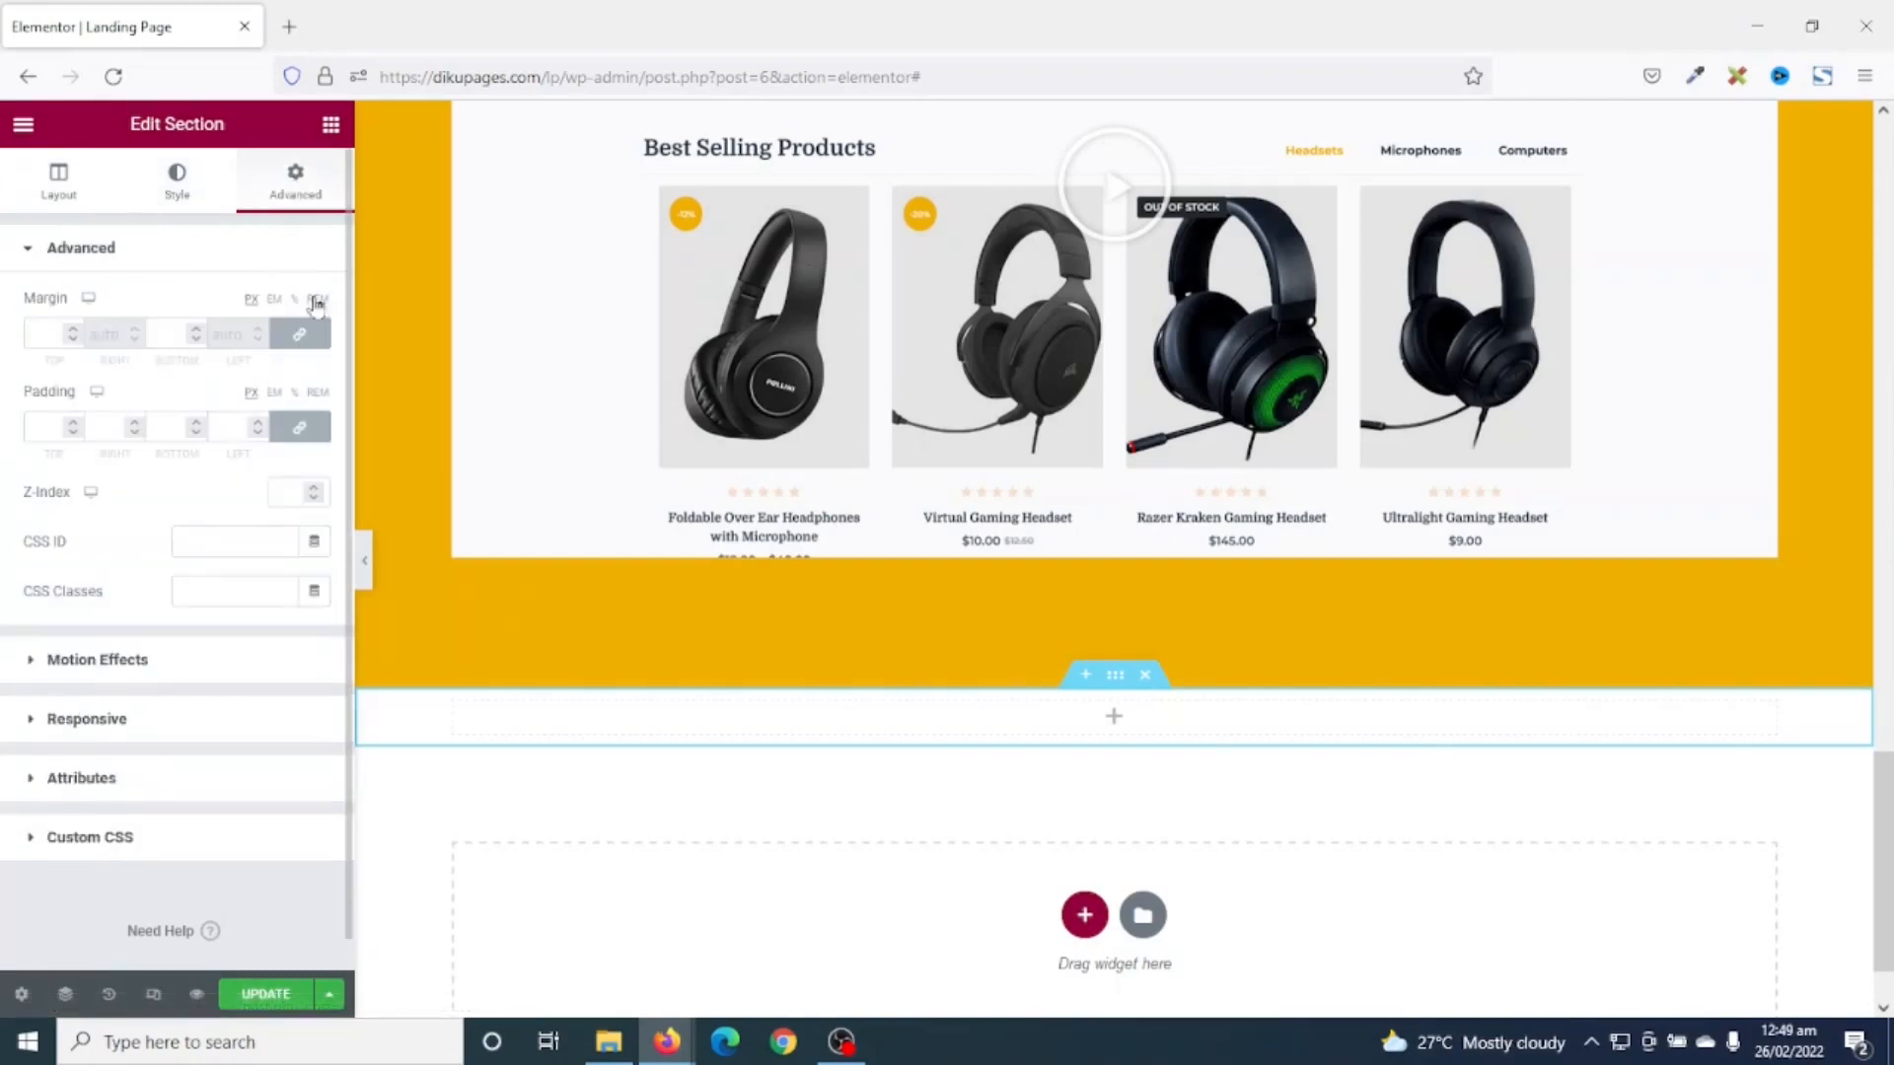
click(300, 426)
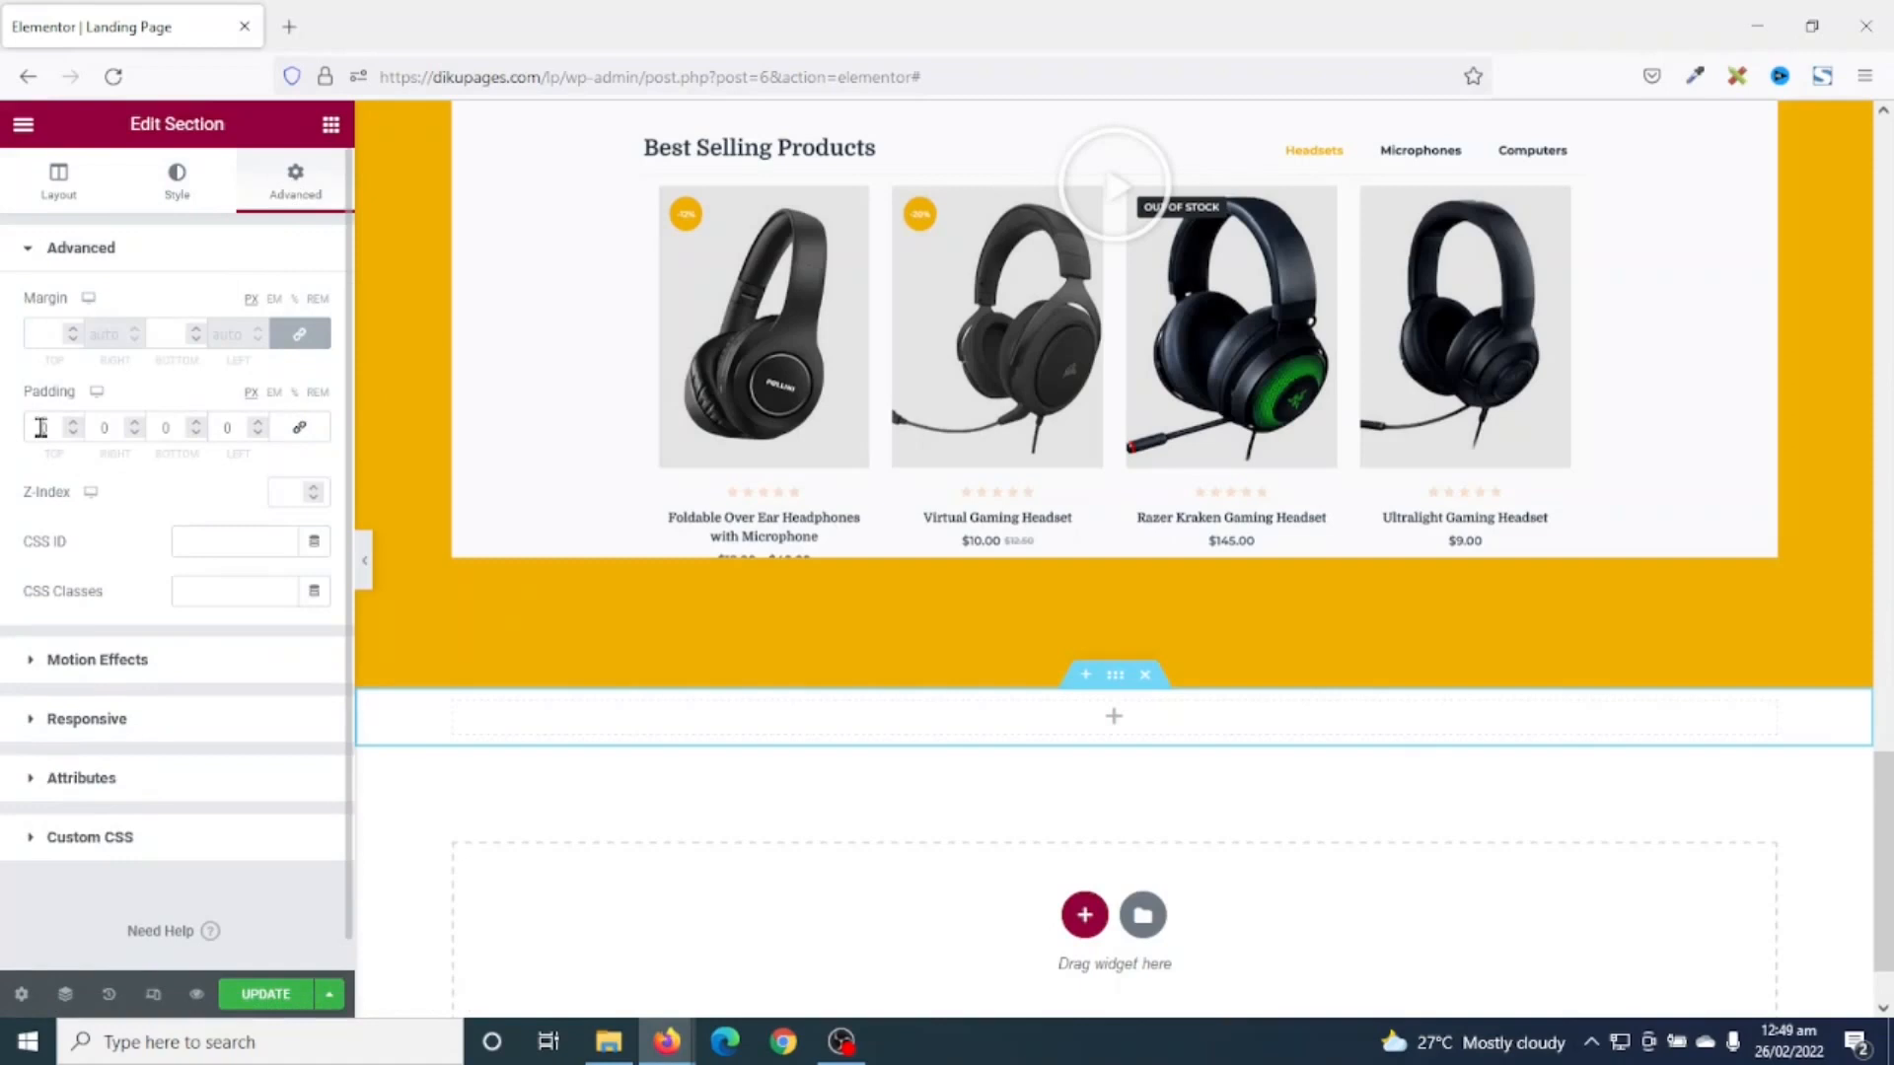
text(100)
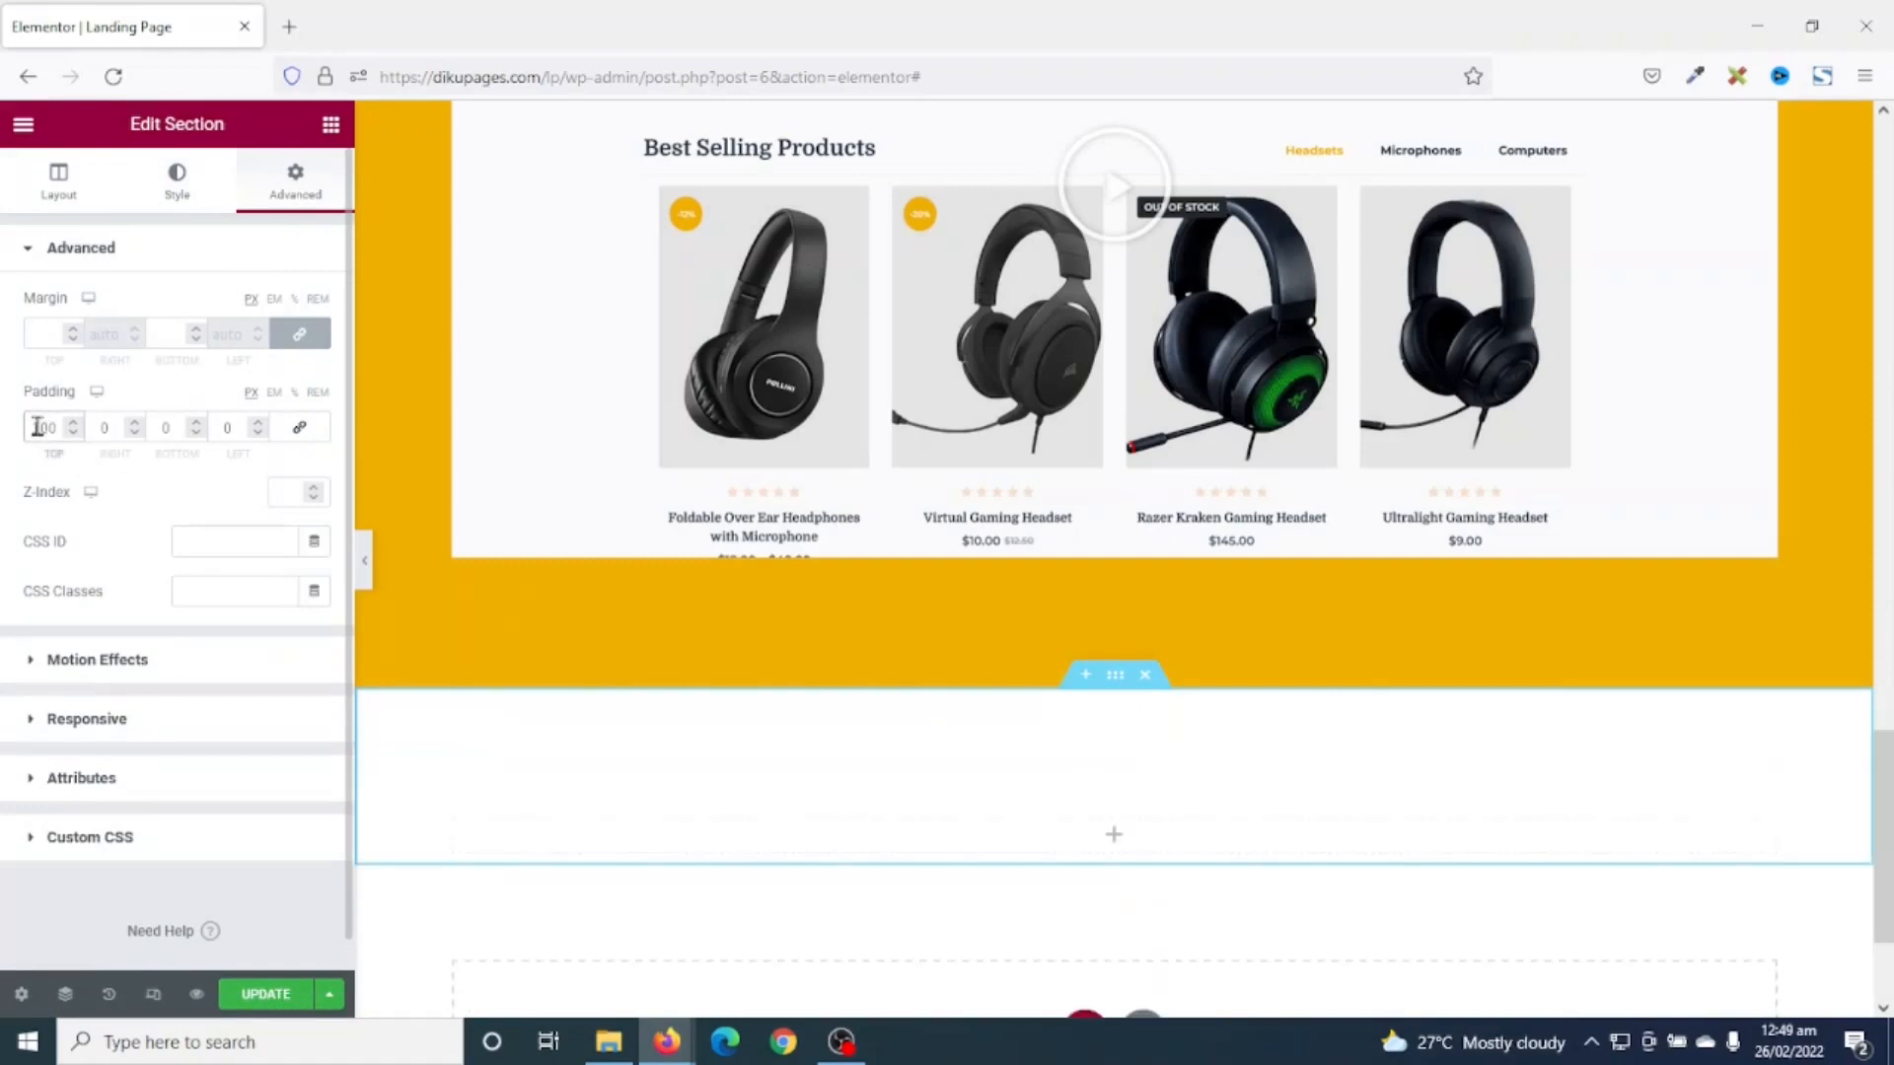
key(Tab)
key(Tab)
text(100)
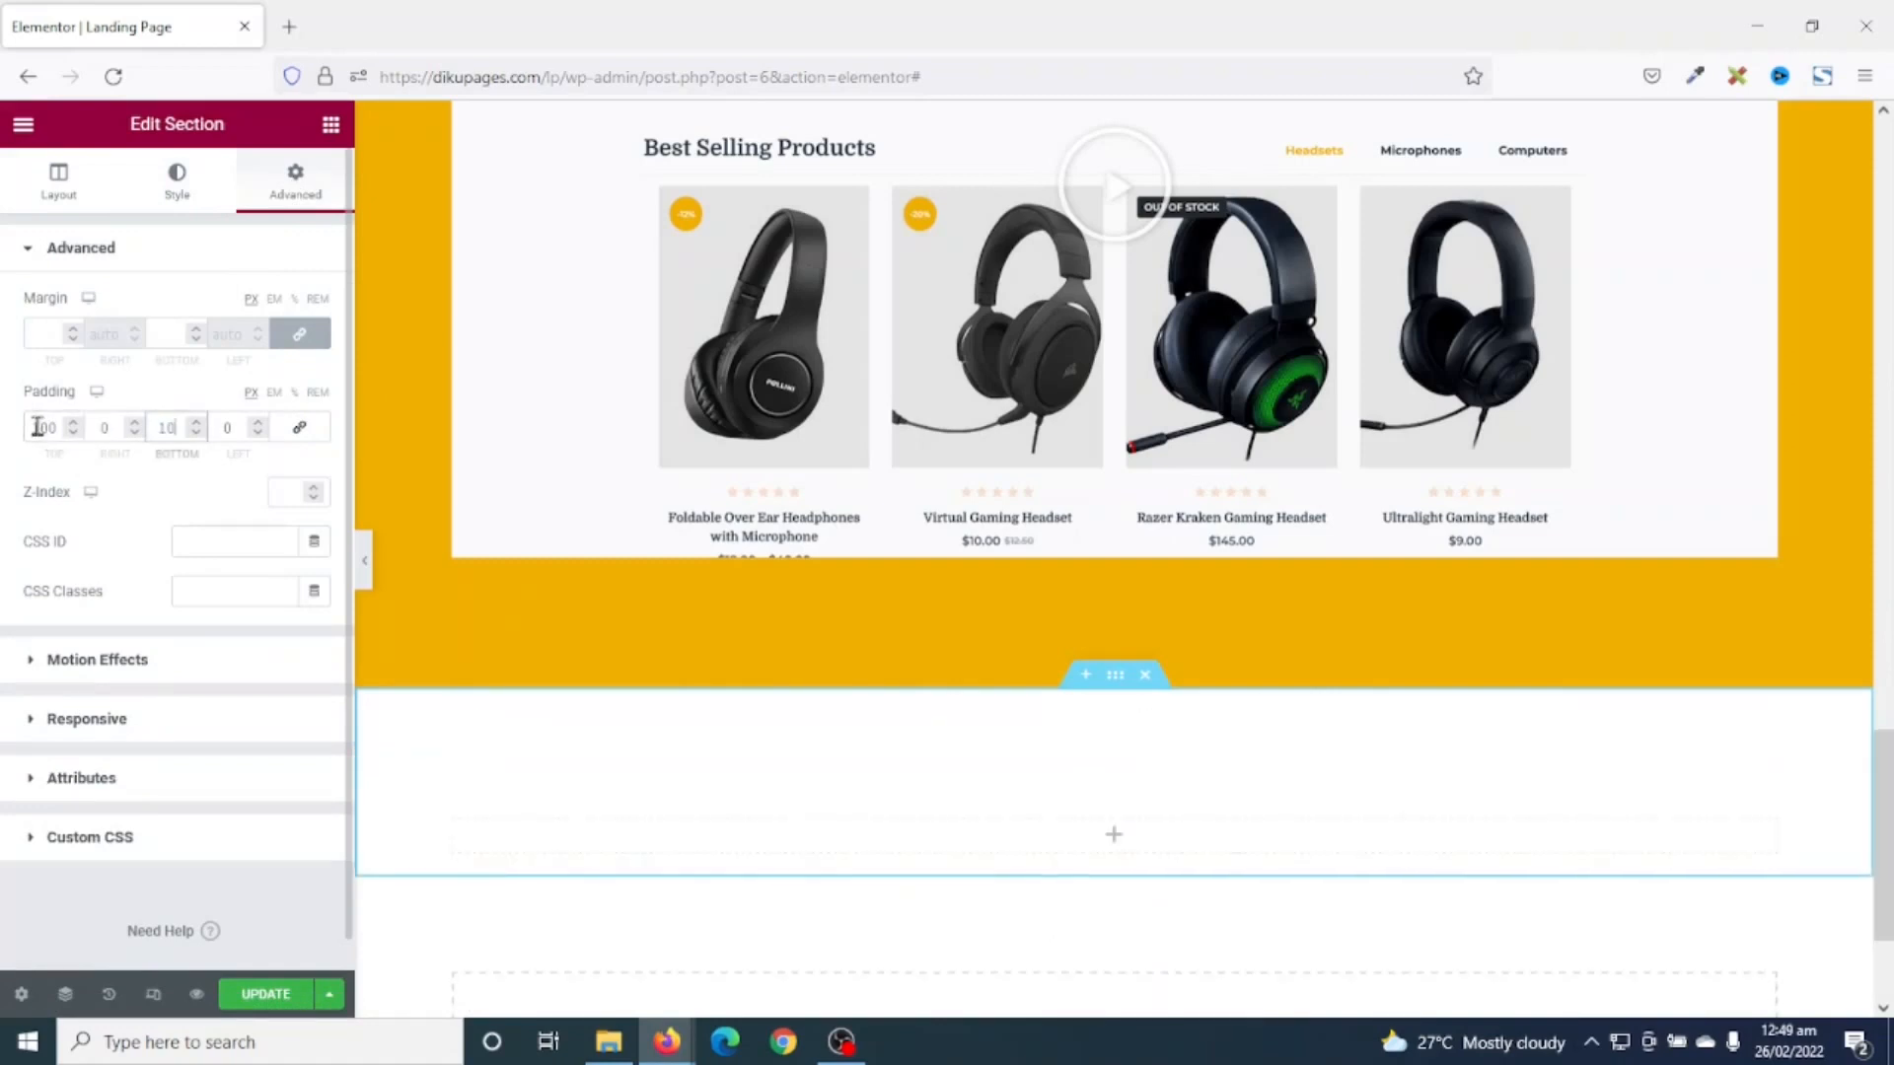
- Copy the "Electron Shop - WooCommerce Elementor Template Kit" heading and paste it into the new empty section's column
scroll(663, 596, down, 3)
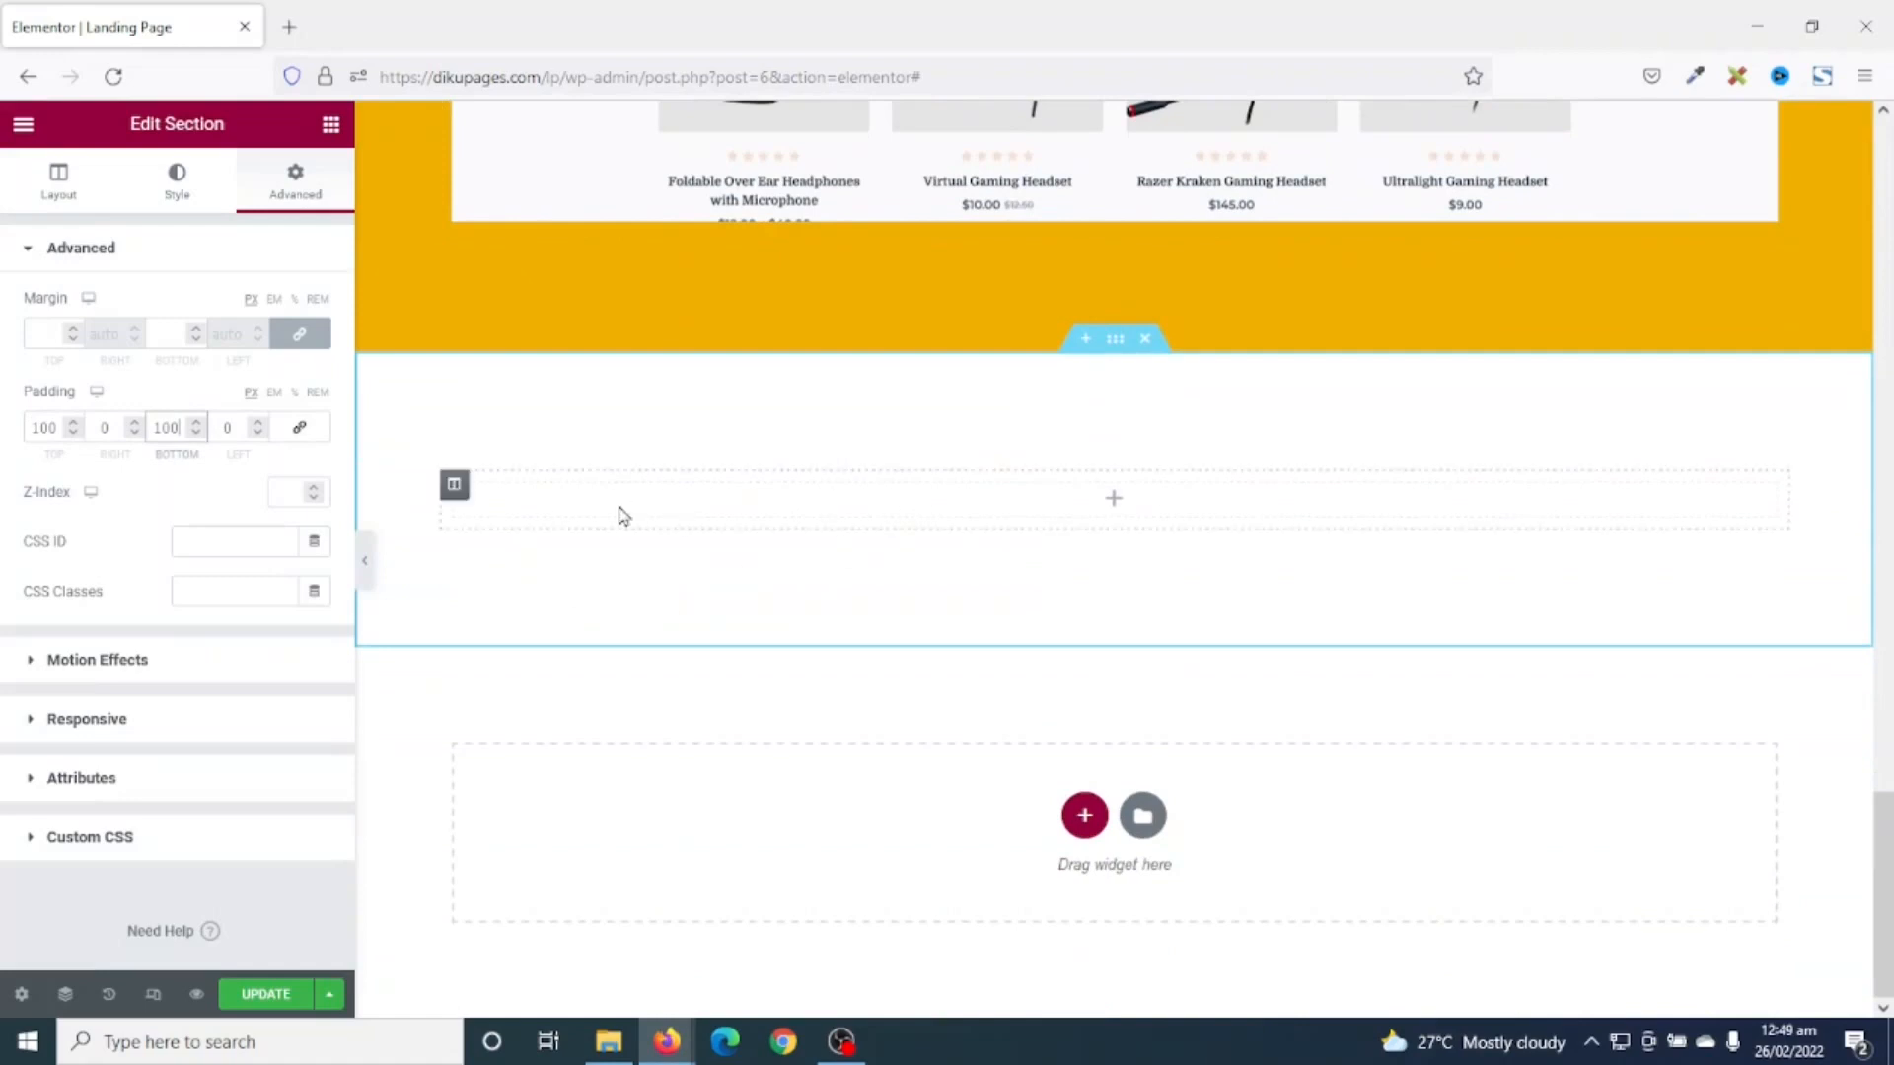
scroll(1030, 602, up, 15)
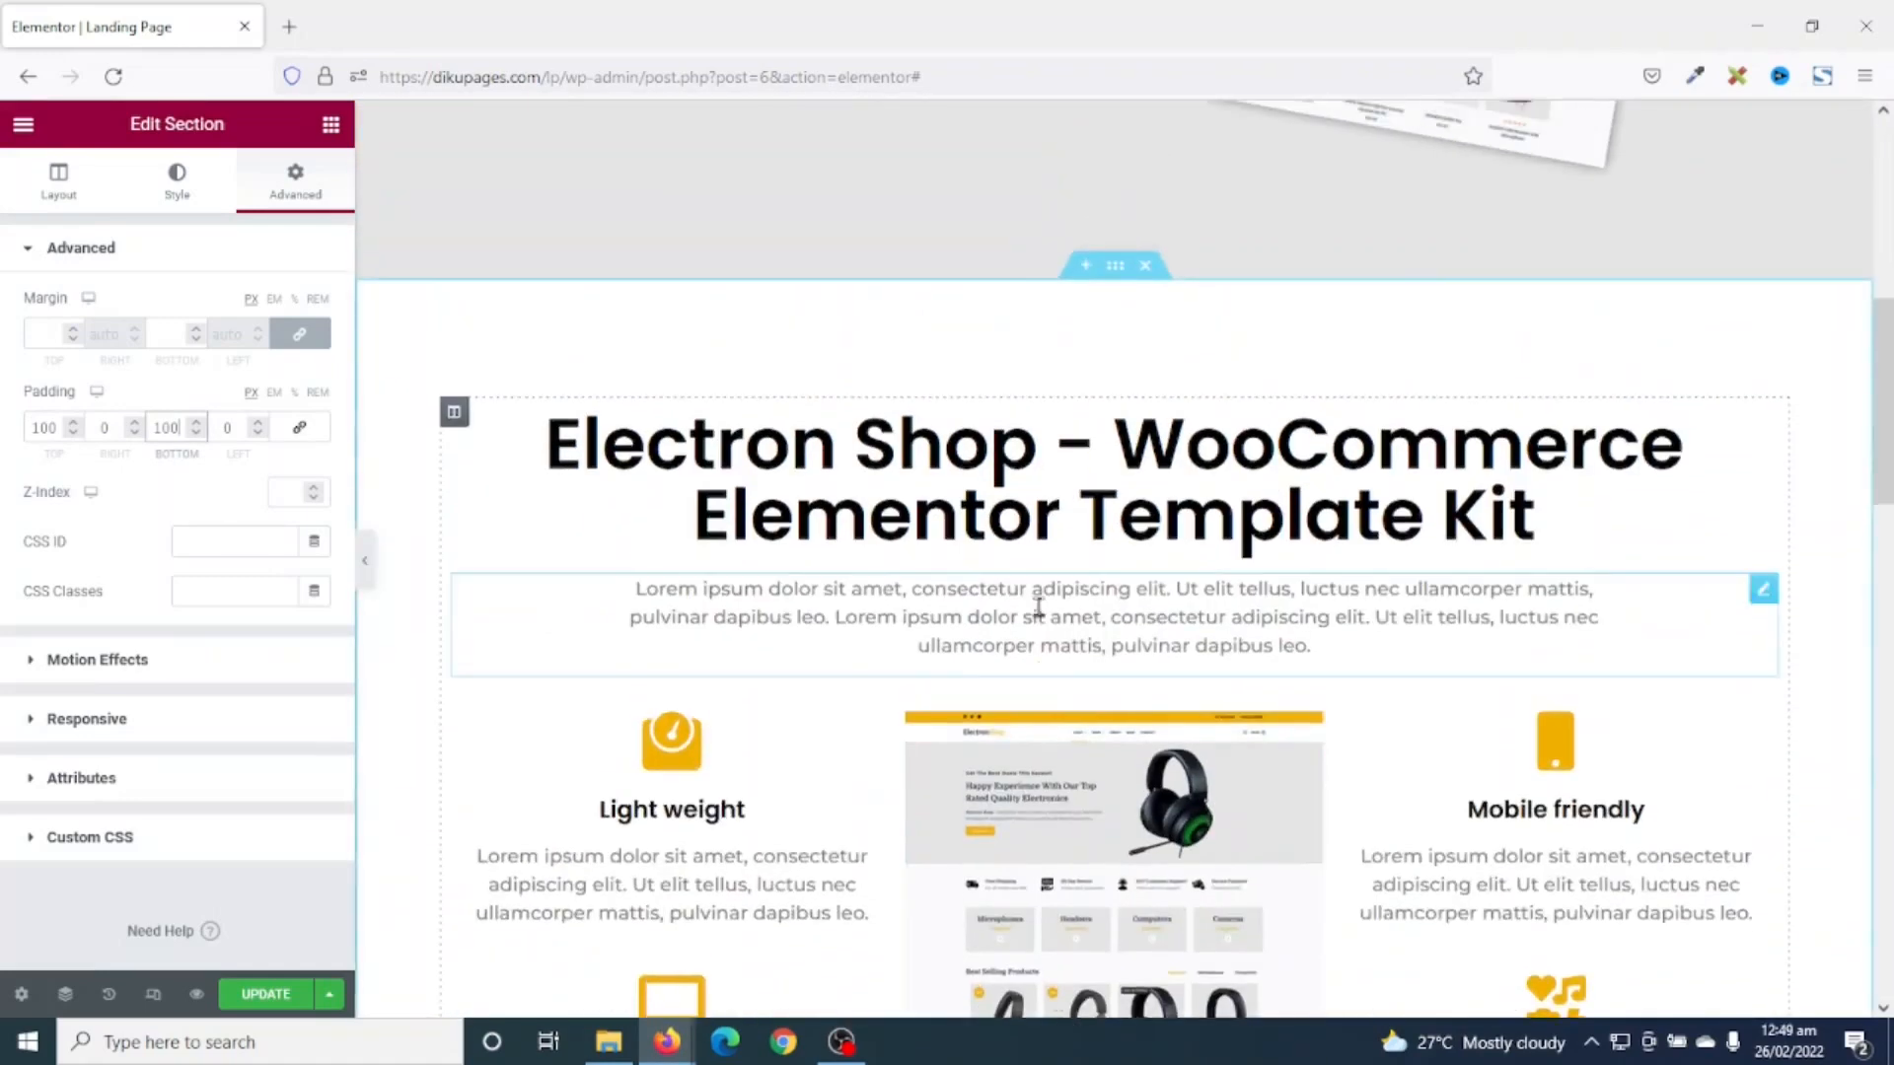
right_click(998, 582)
click(1066, 685)
scroll(1070, 693, down, 8)
scroll(1070, 694, down, 9)
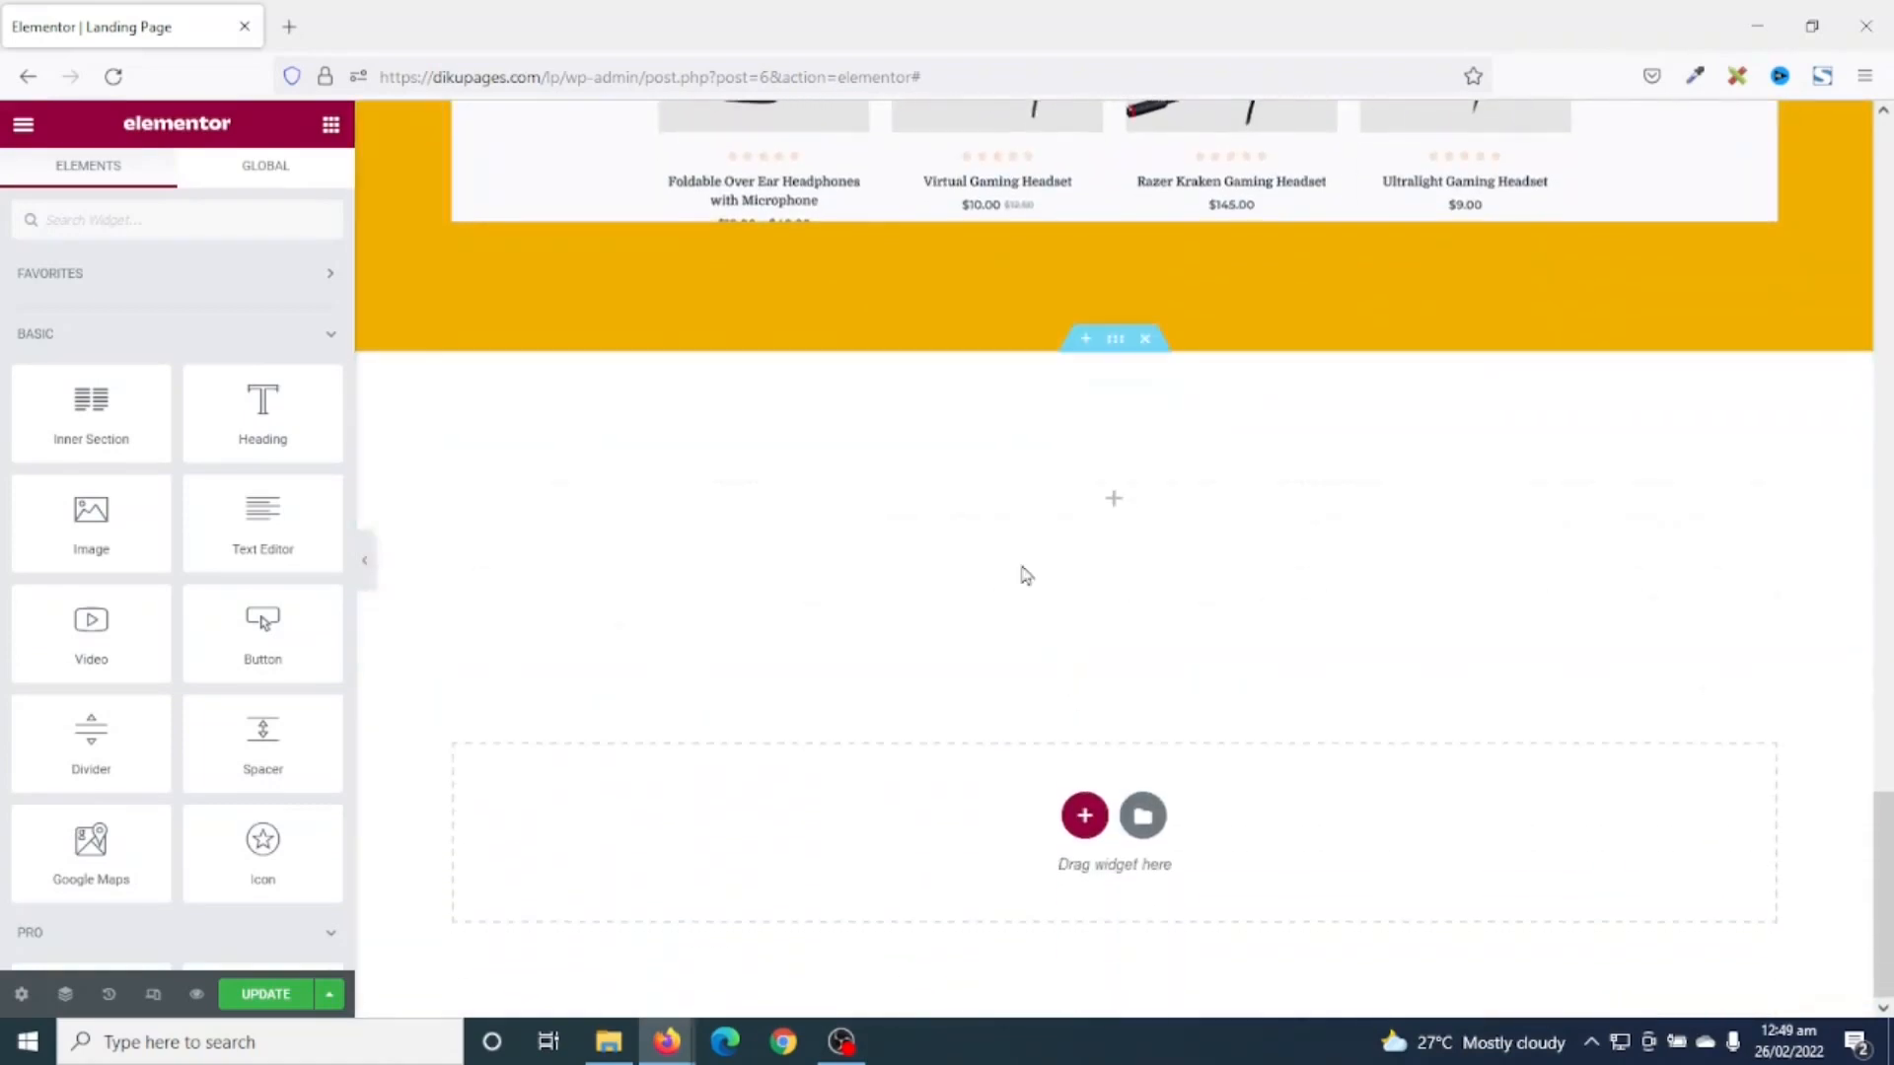
right_click(998, 510)
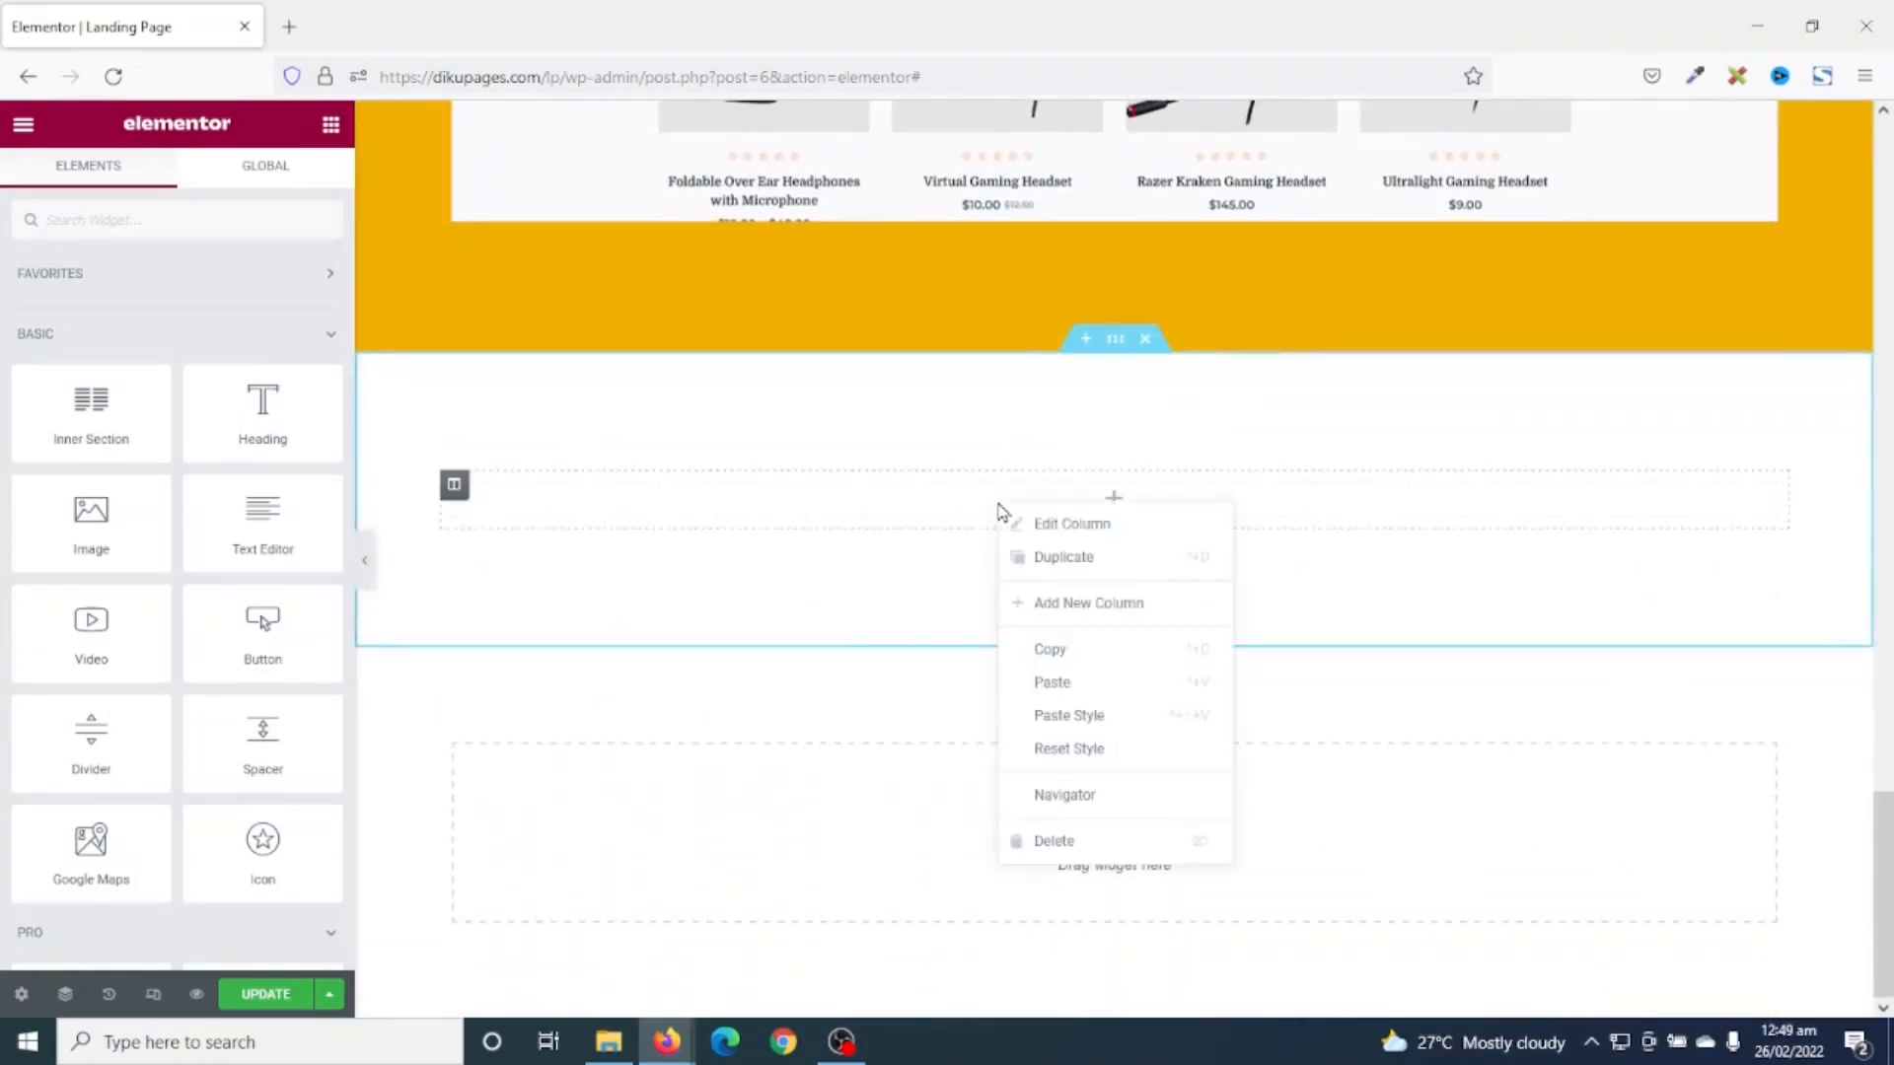
click(1049, 682)
- Replace the pasted heading's title with "Speakers"
drag(157, 383, 3, 254)
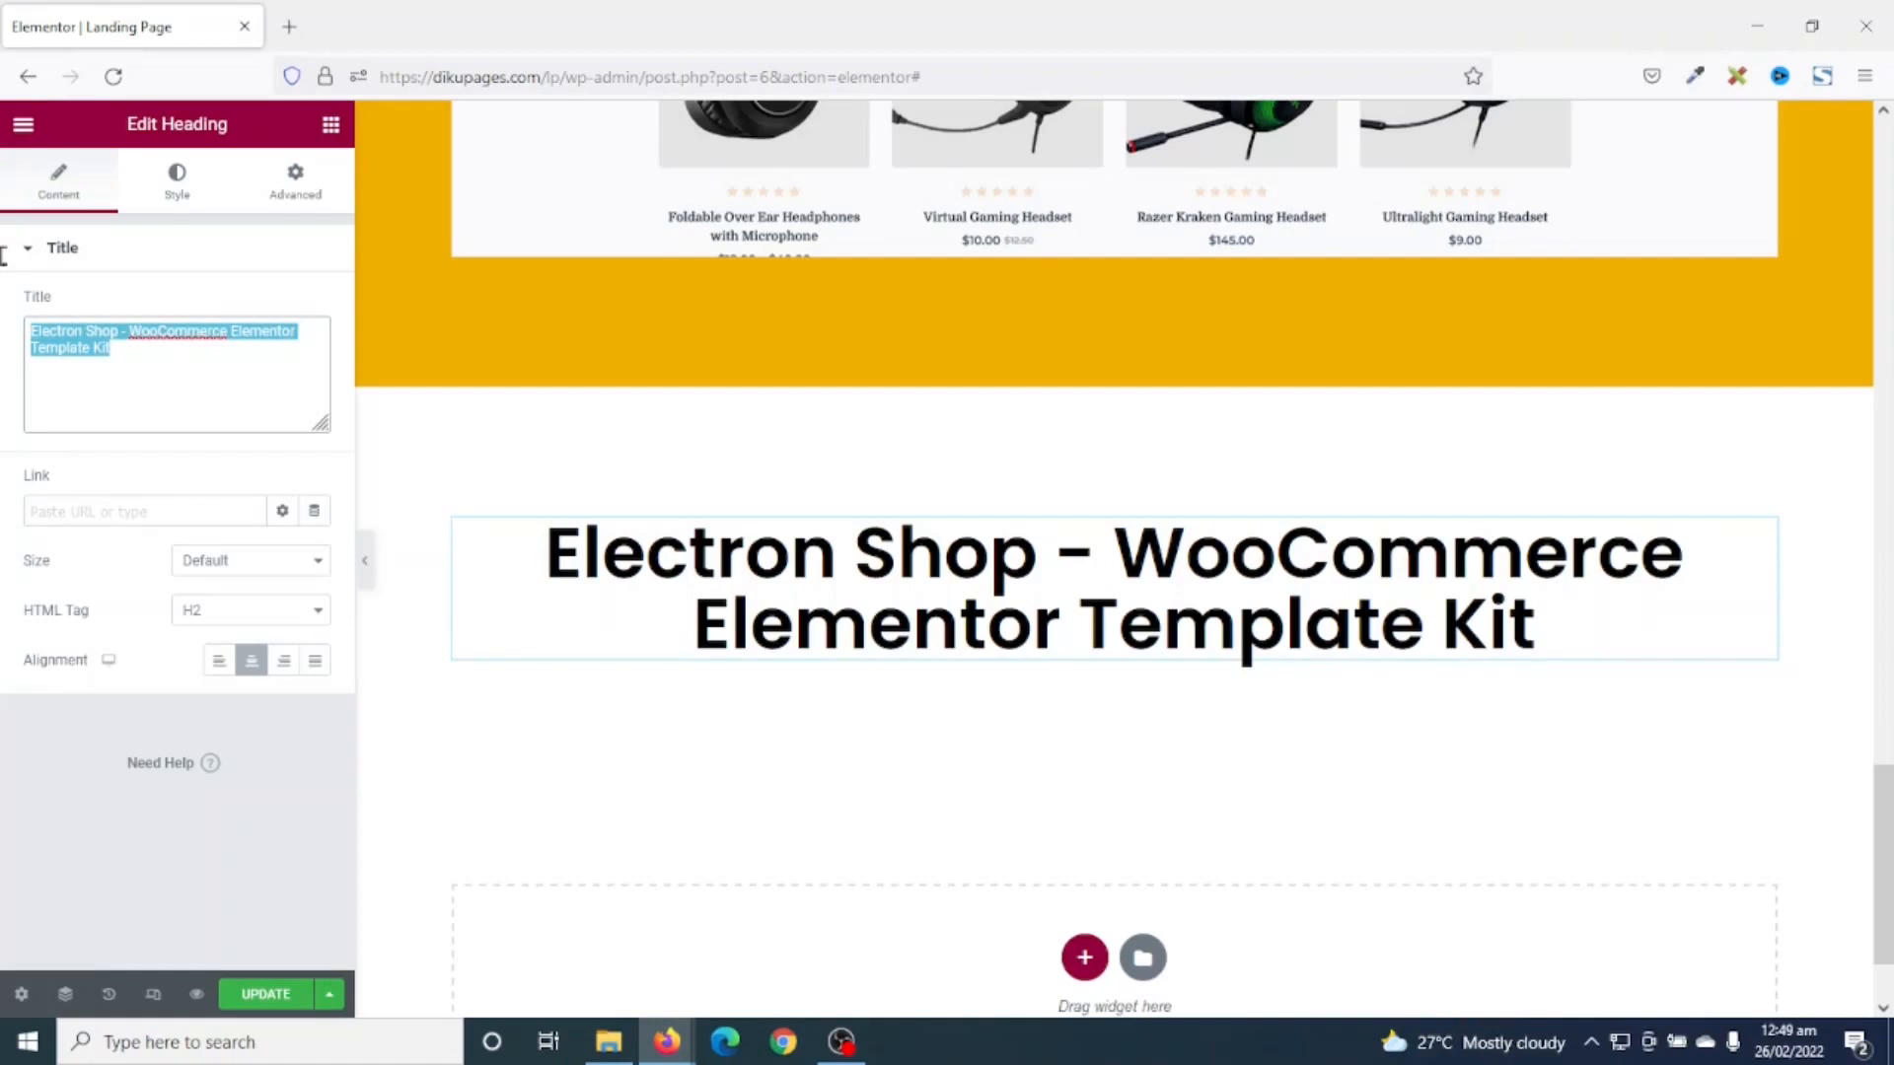
text(Se)
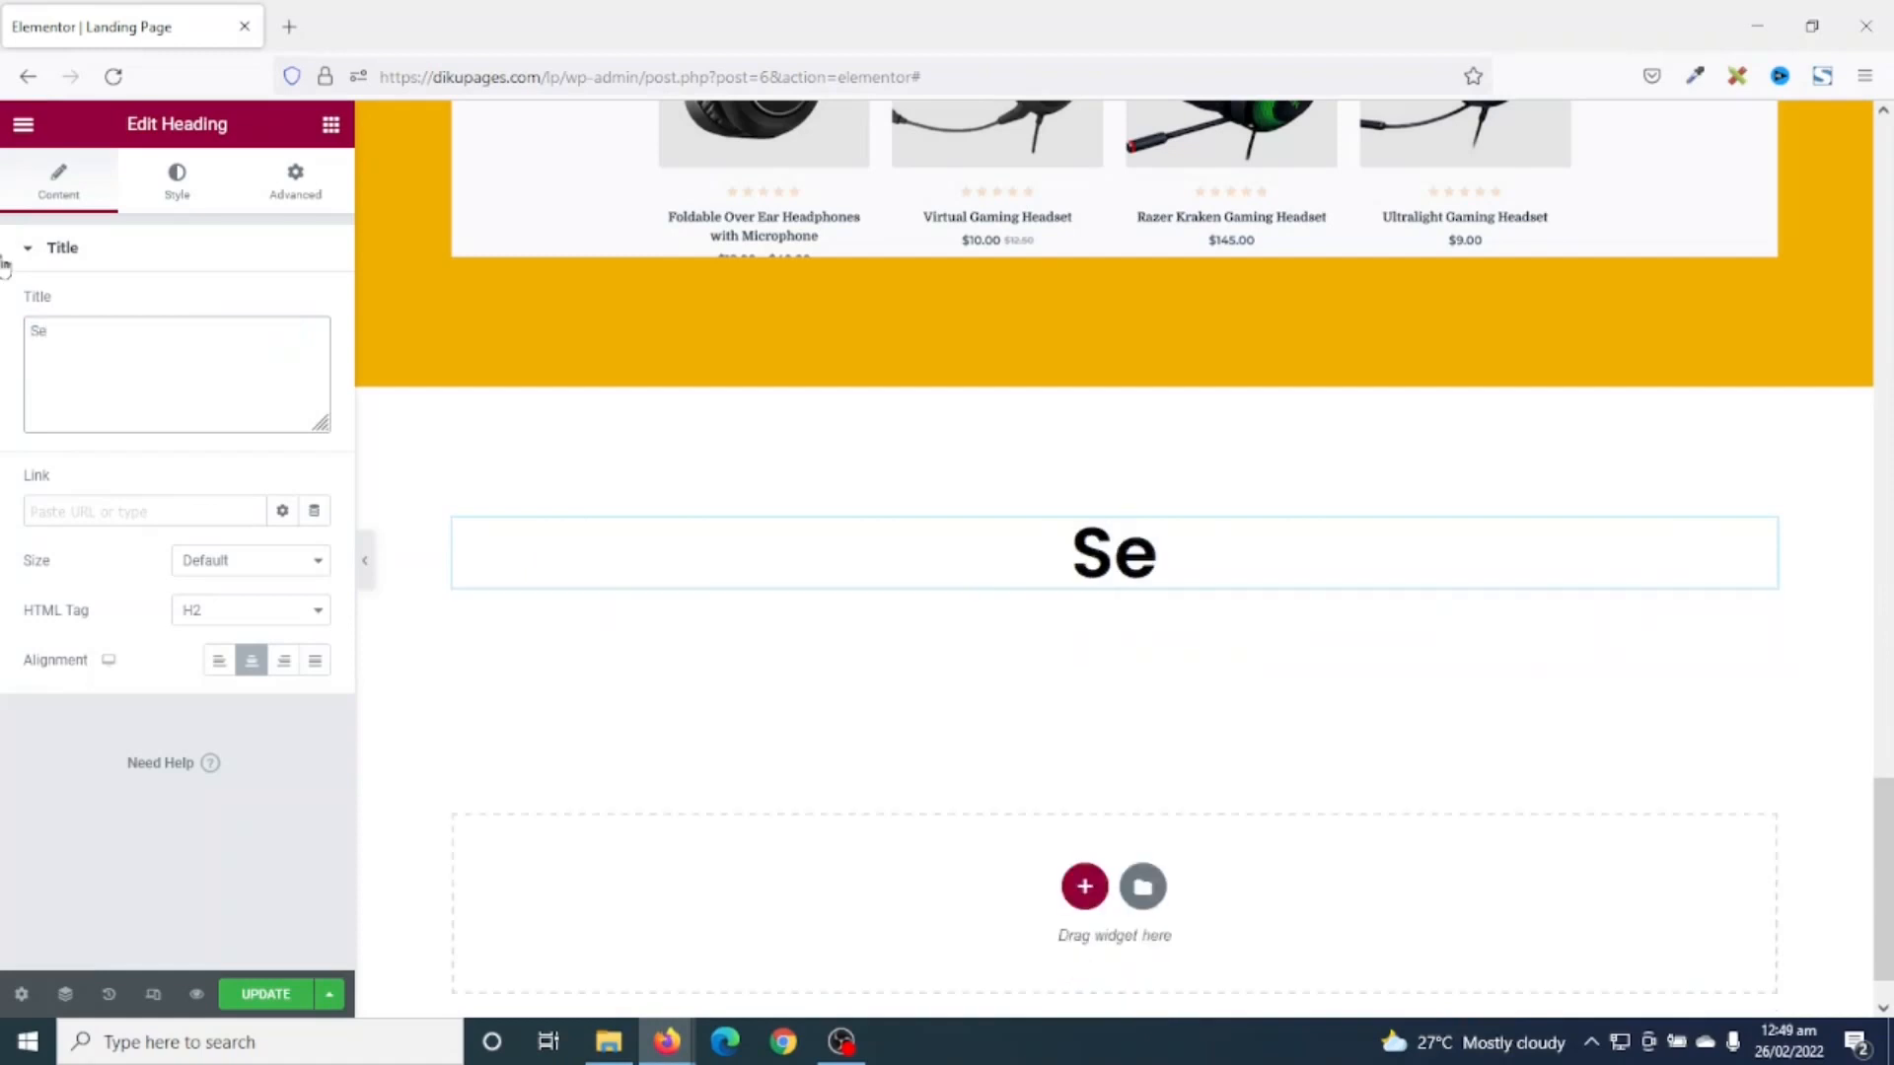
key(BackSpace)
text(peake)
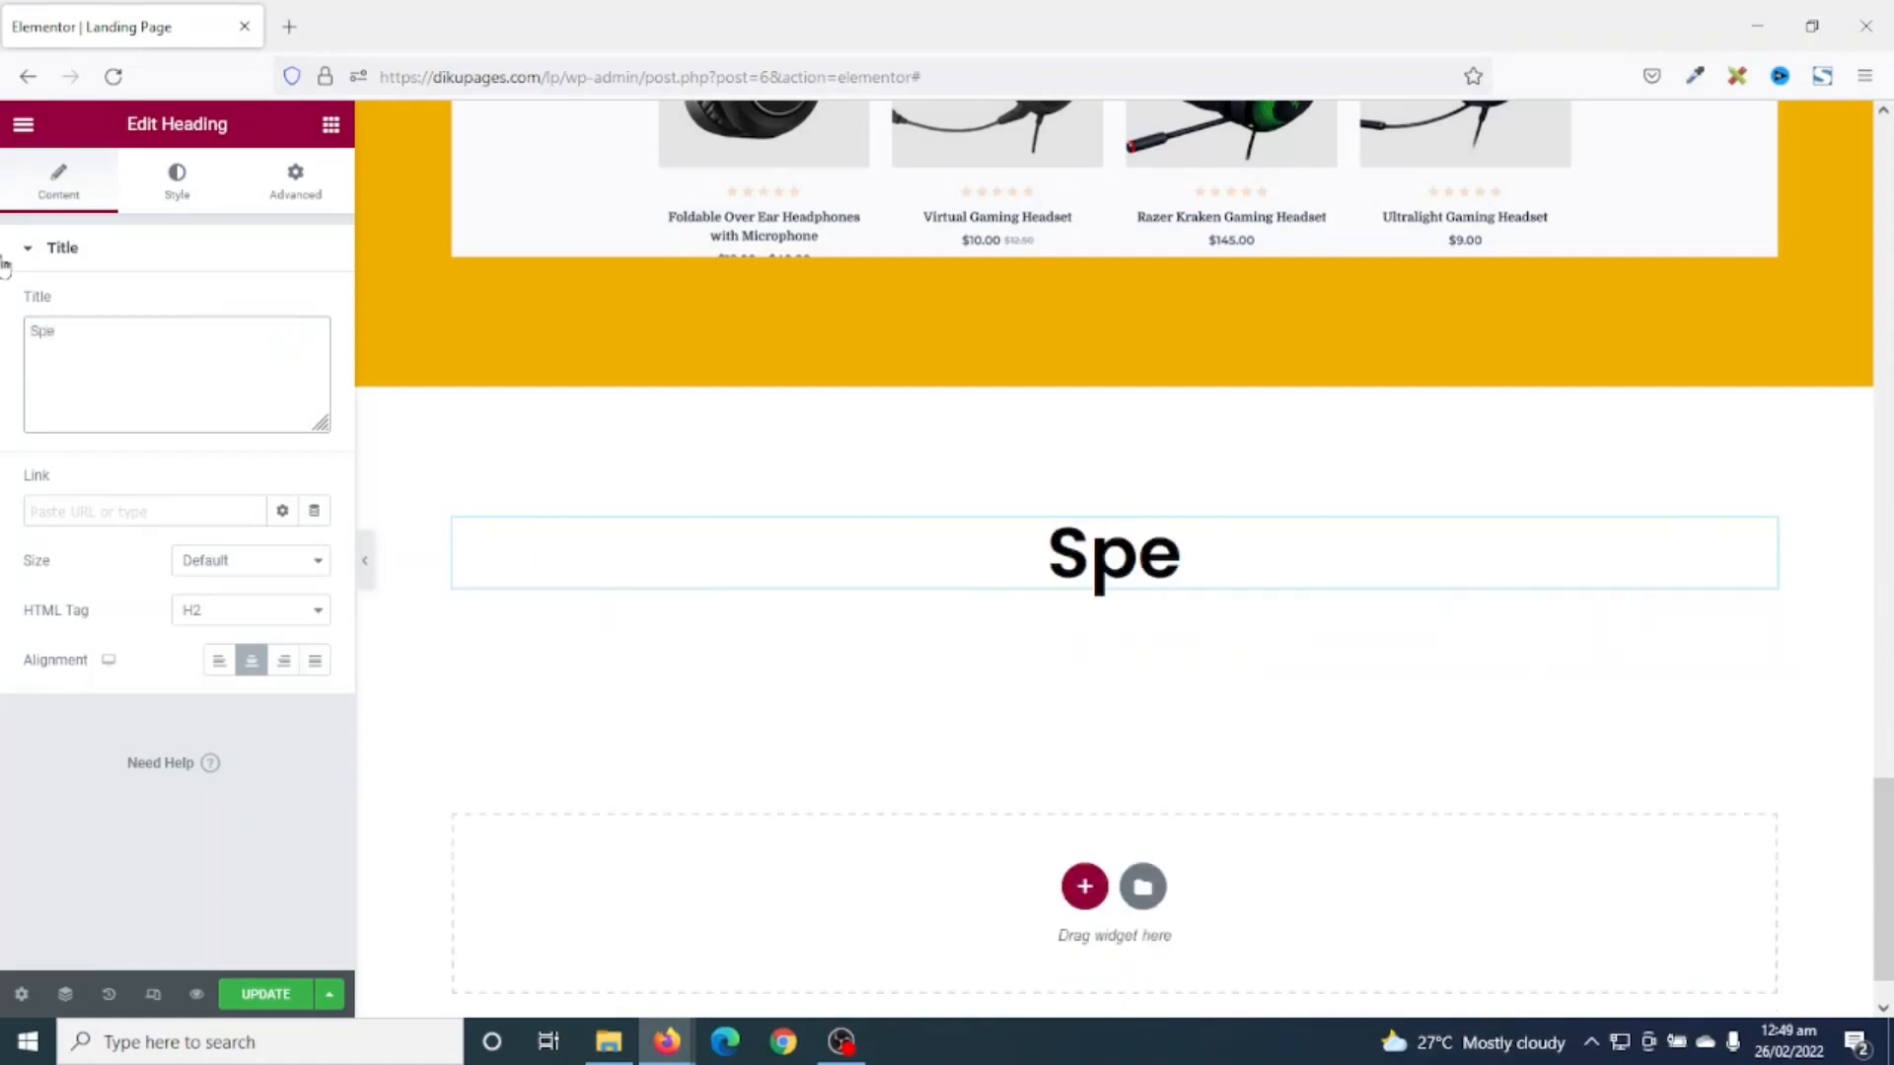
text(rs)
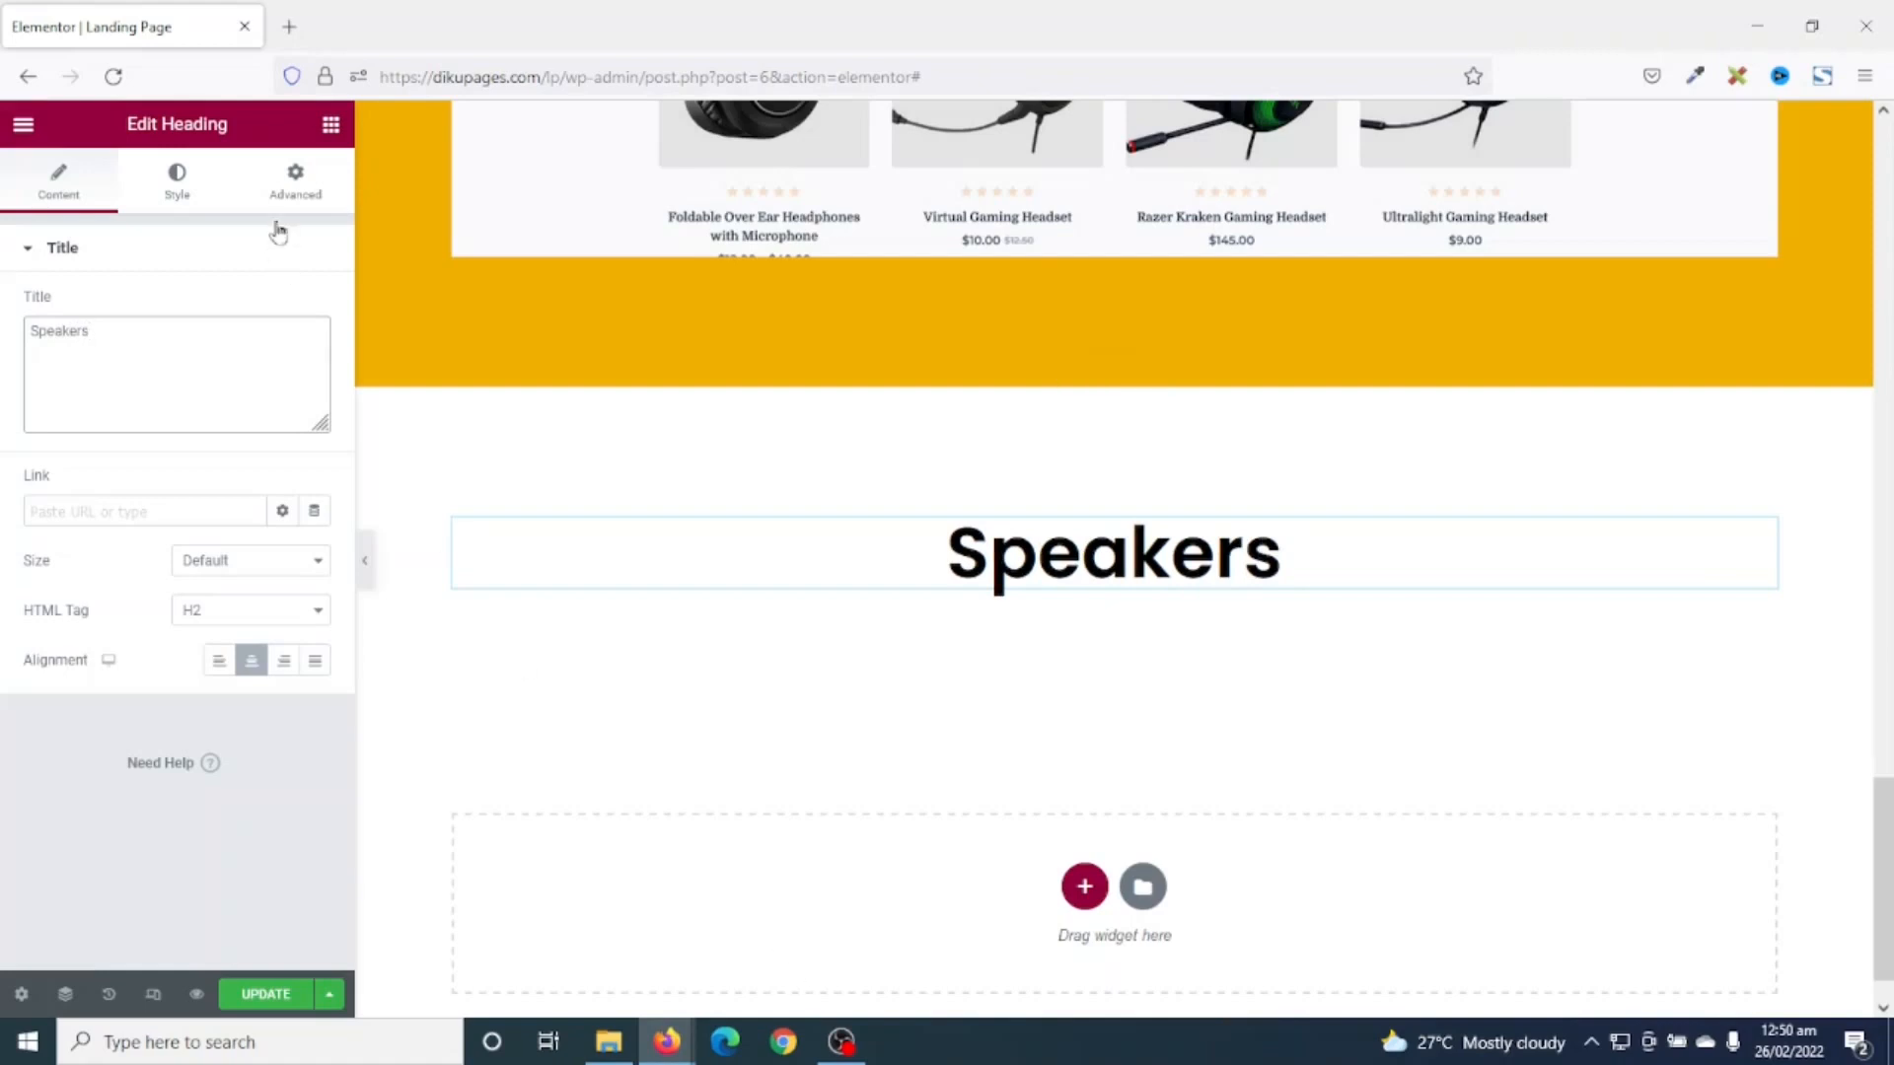
- Insert an inner section under the Speakers heading and extend it to three columns
click(330, 124)
drag(84, 434, 999, 581)
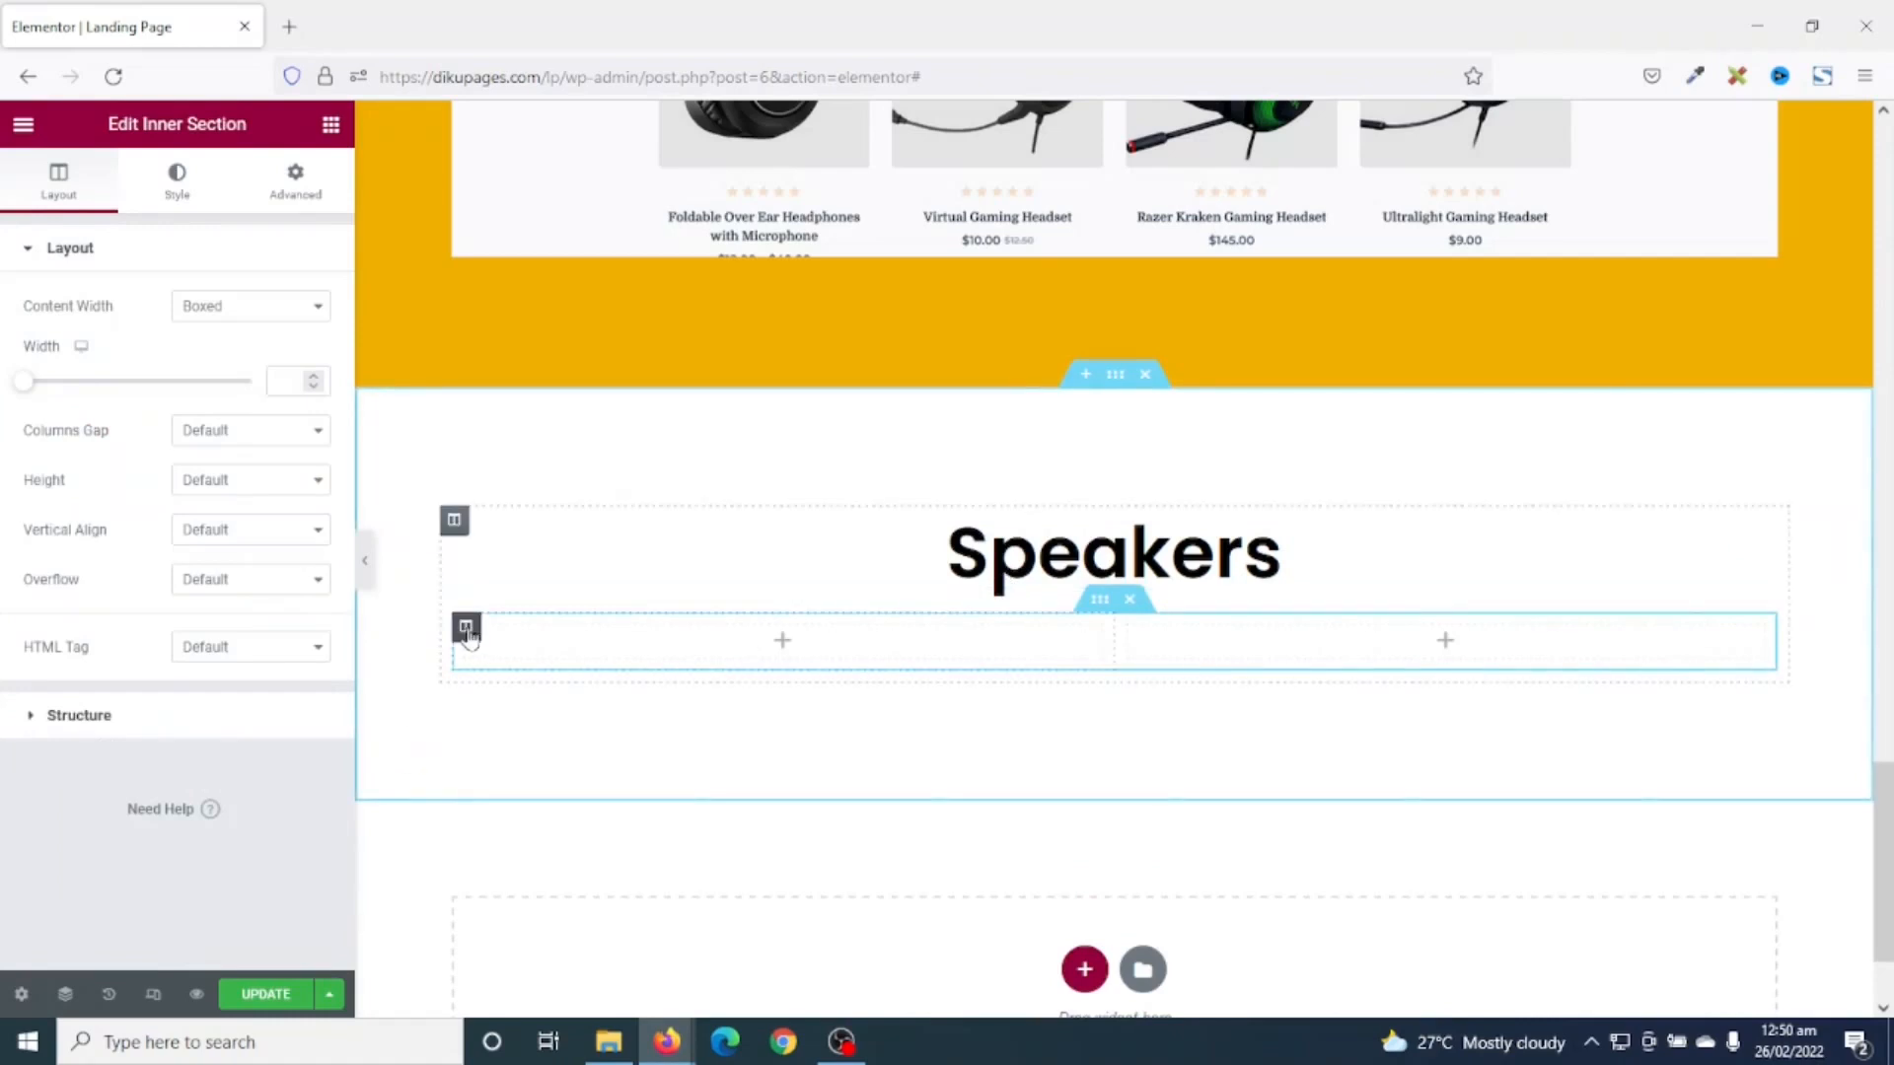
right_click(465, 629)
click(568, 691)
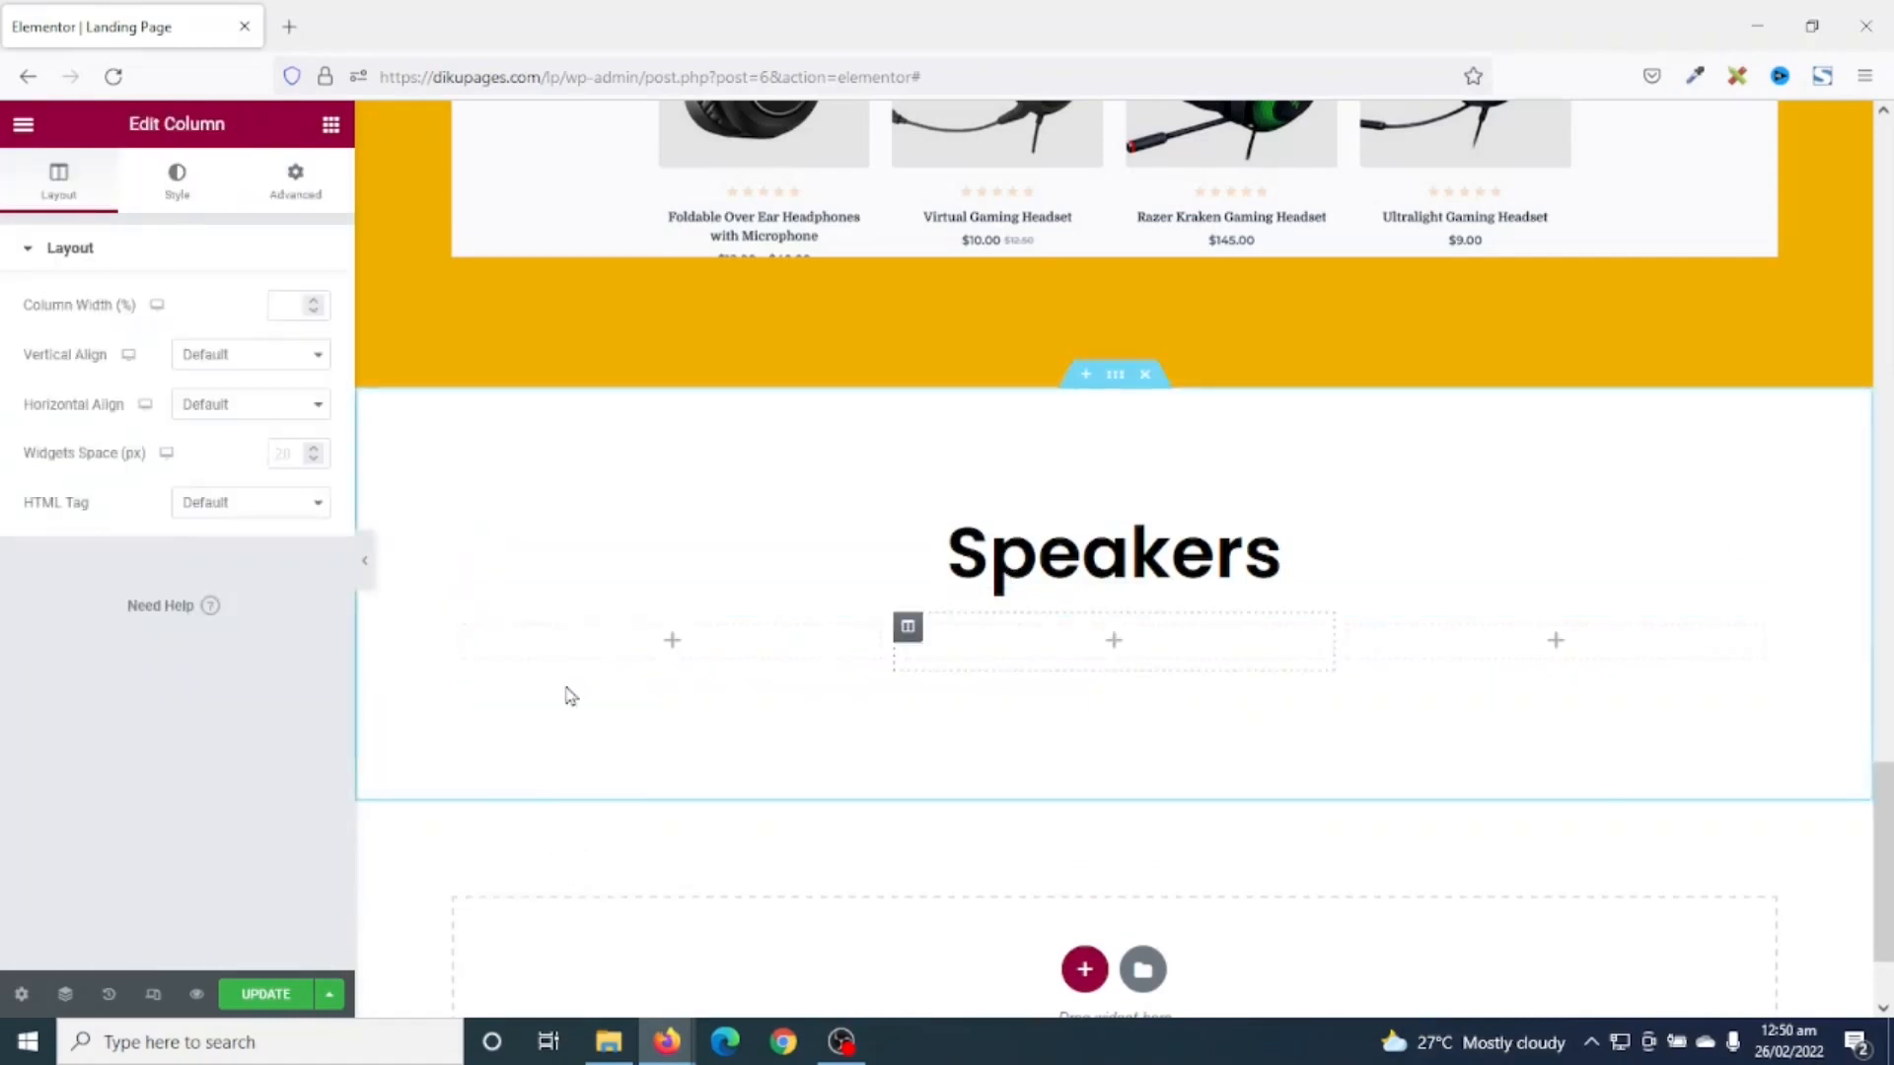
- Place an Image Box widget in the inner section's first column and set its image to speaker-1.png
click(331, 124)
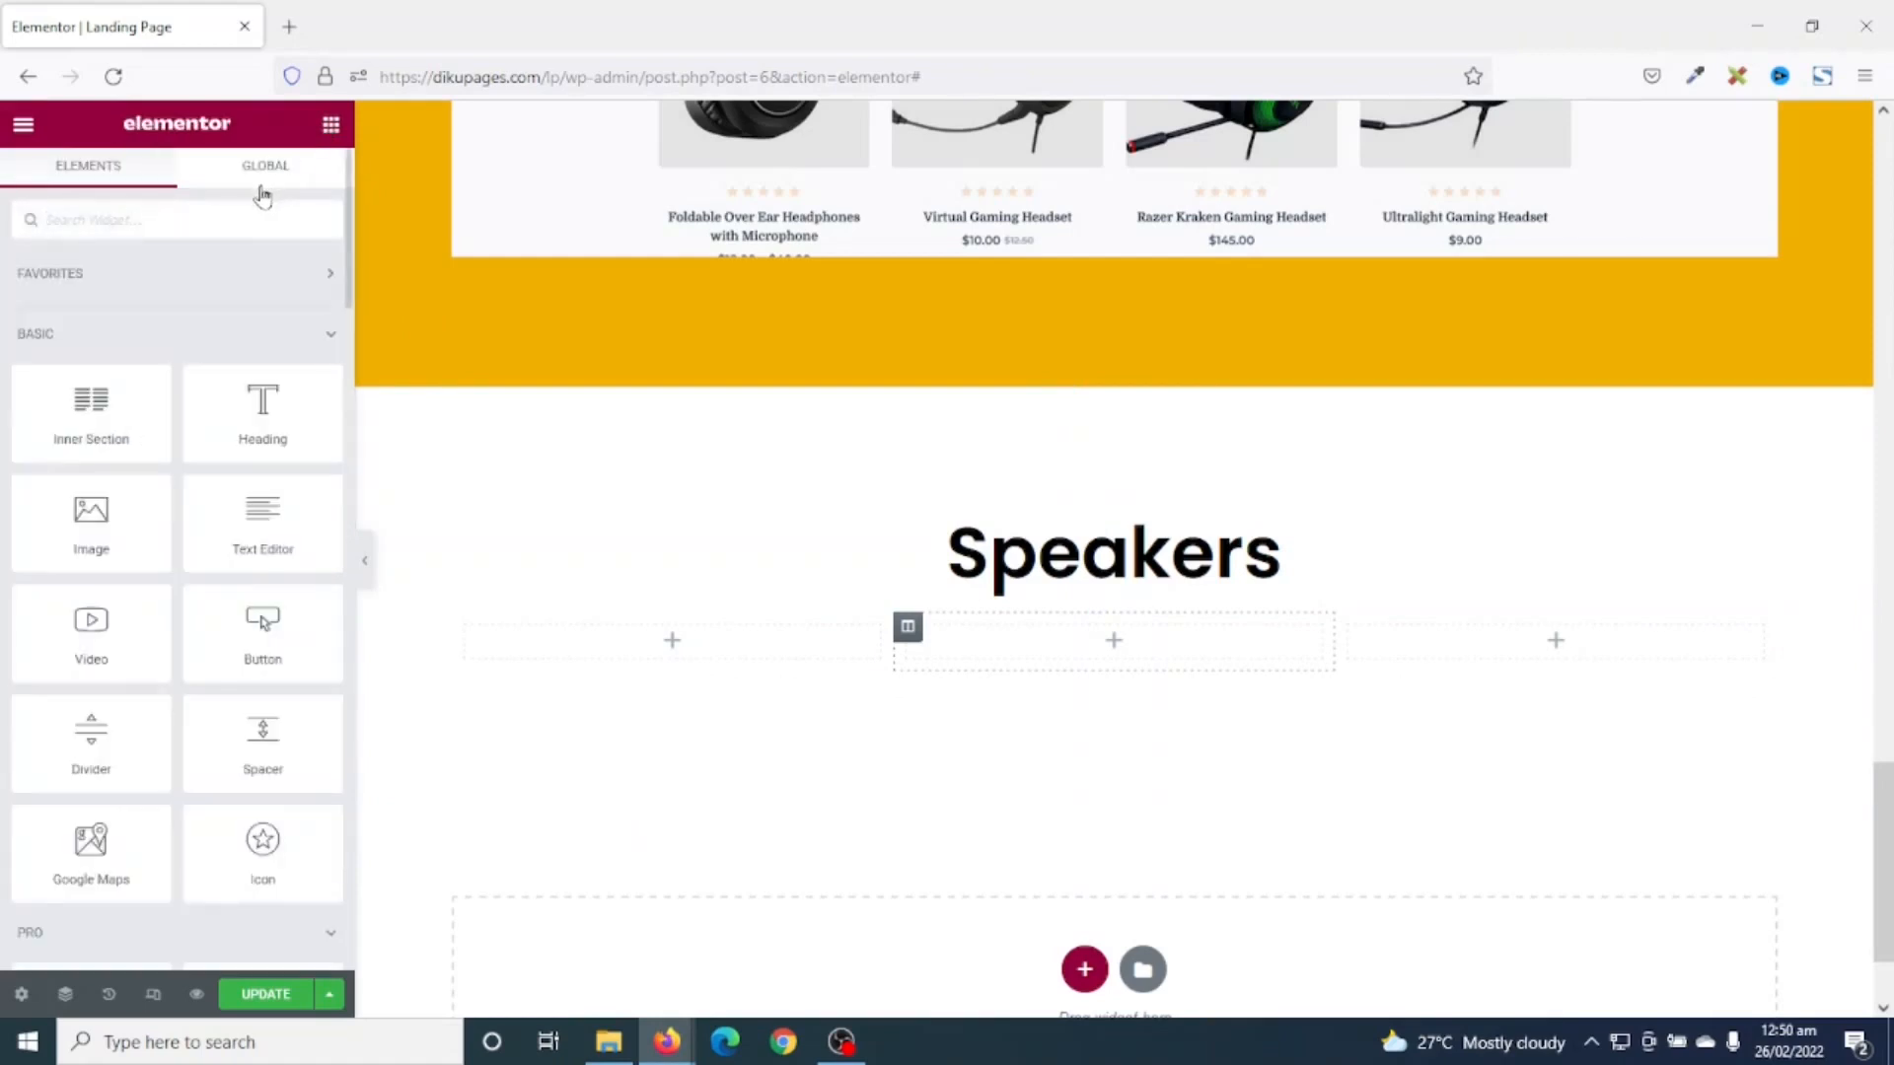
text(image)
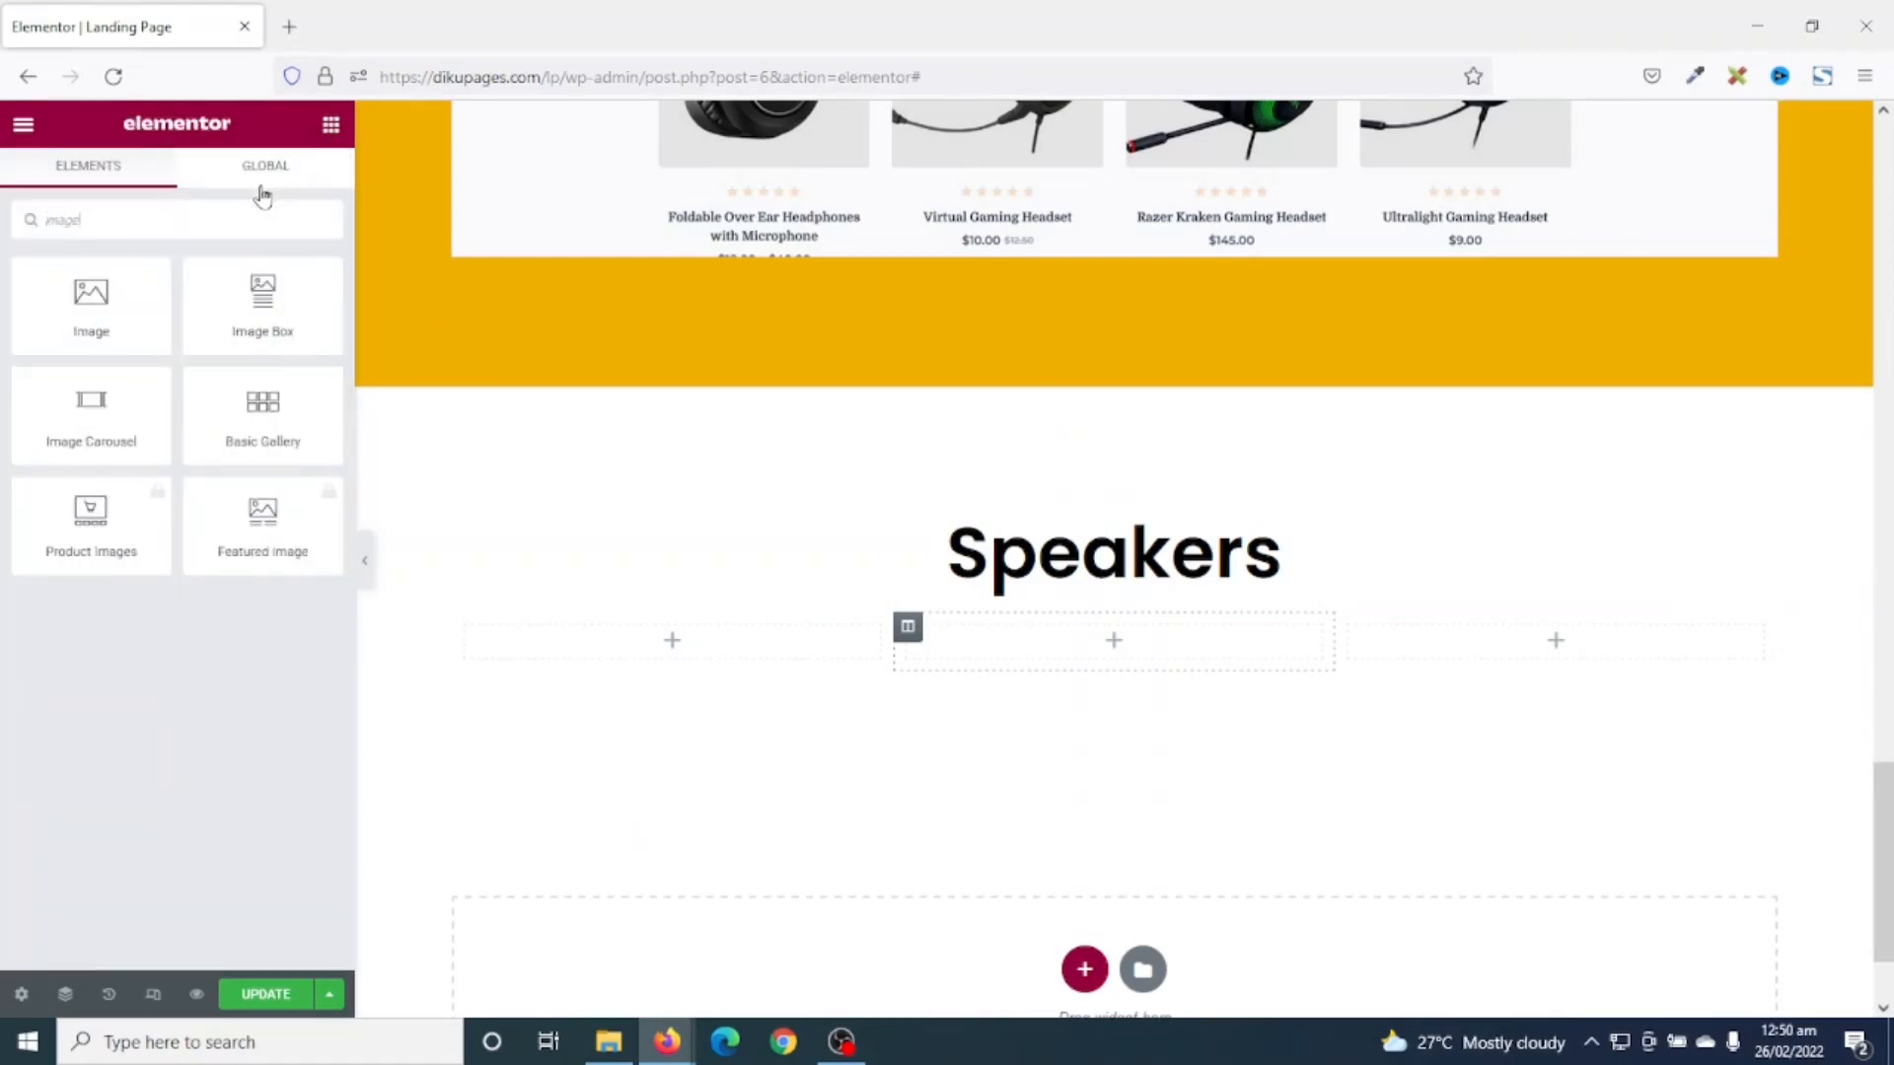
drag(249, 308, 664, 667)
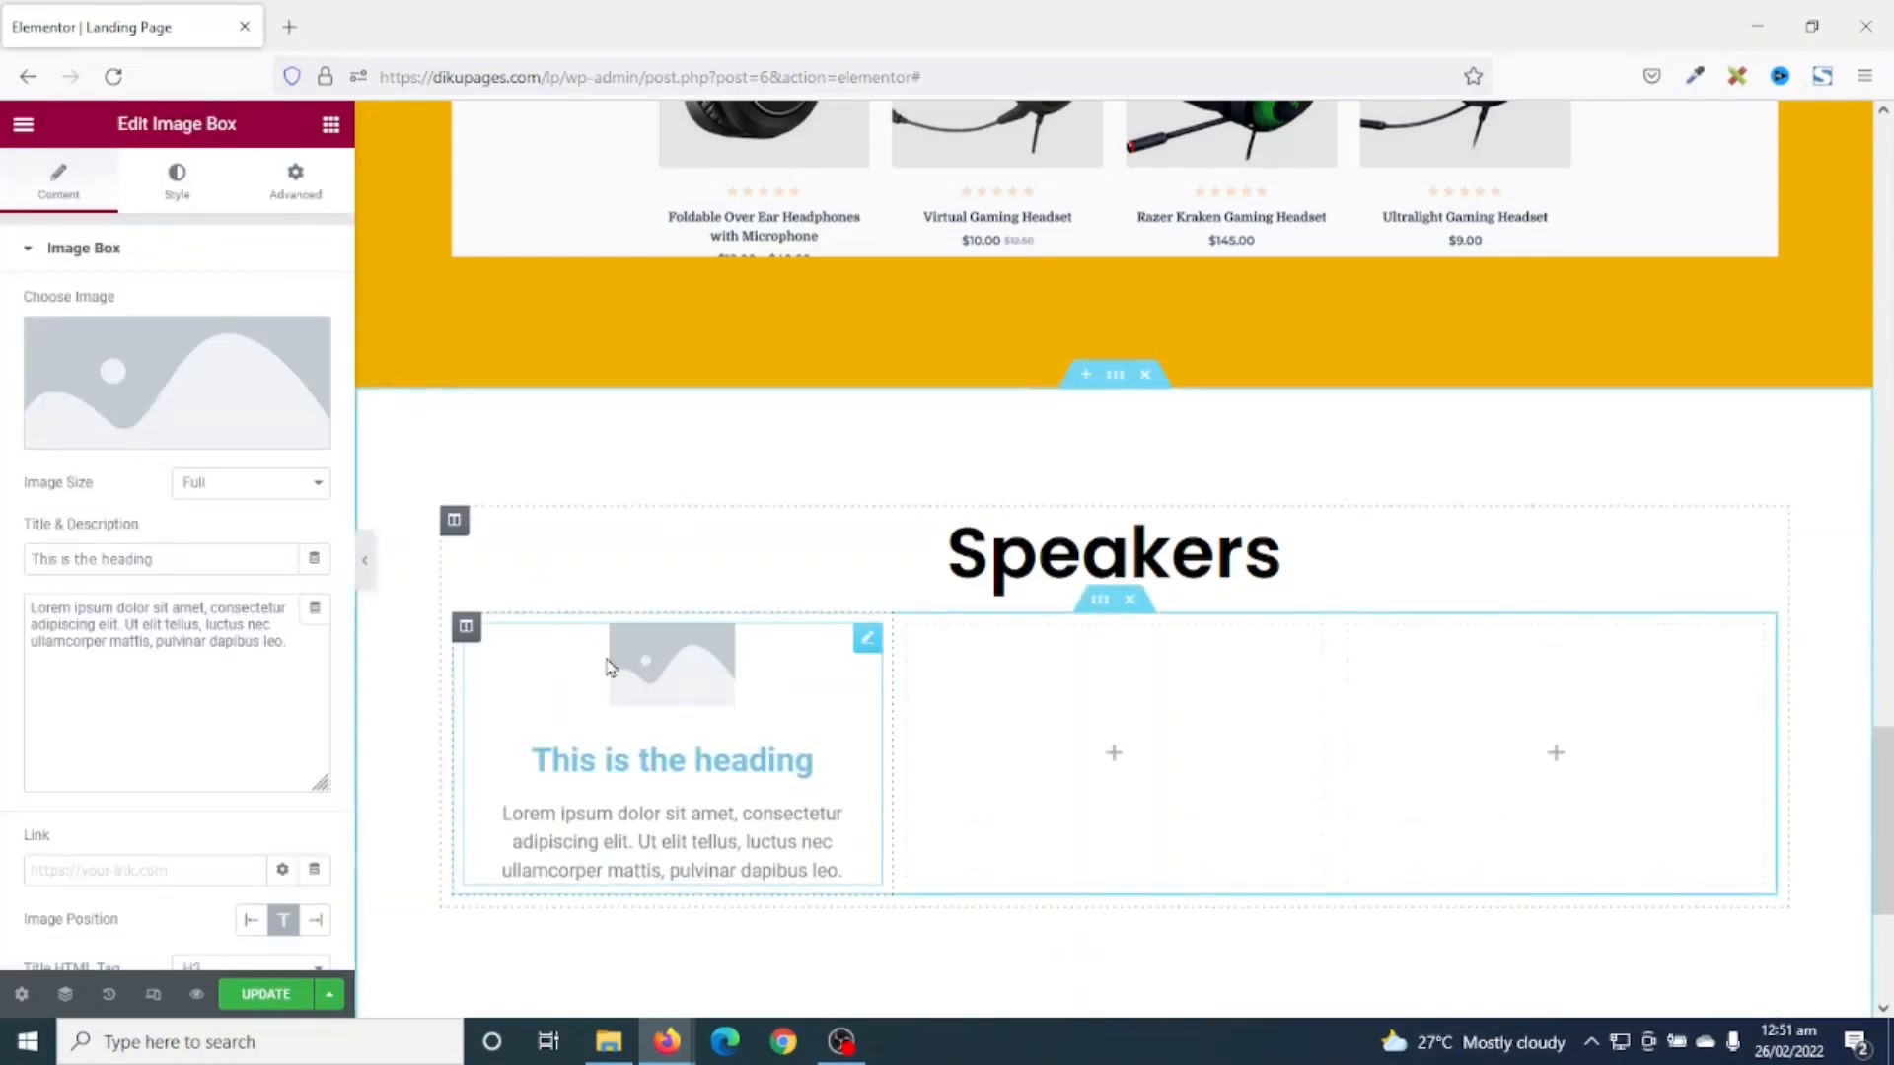
click(139, 405)
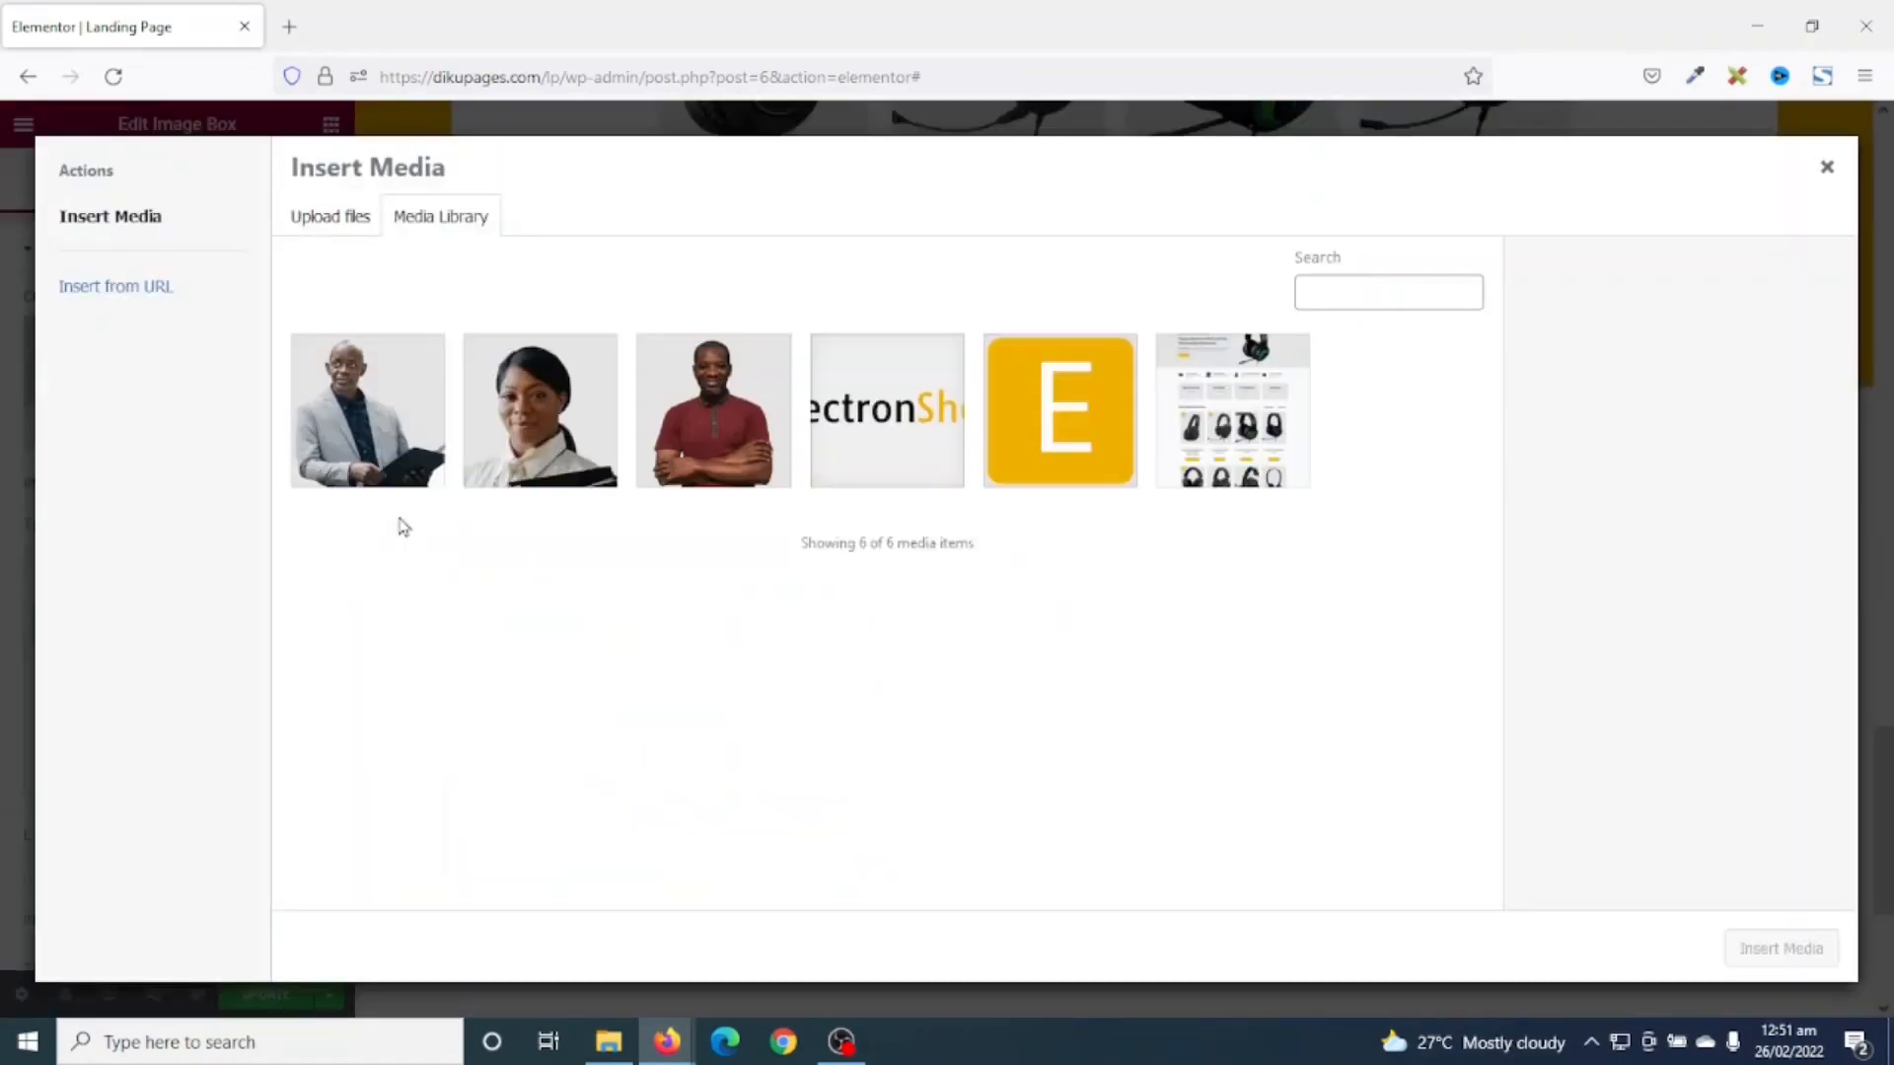
click(718, 469)
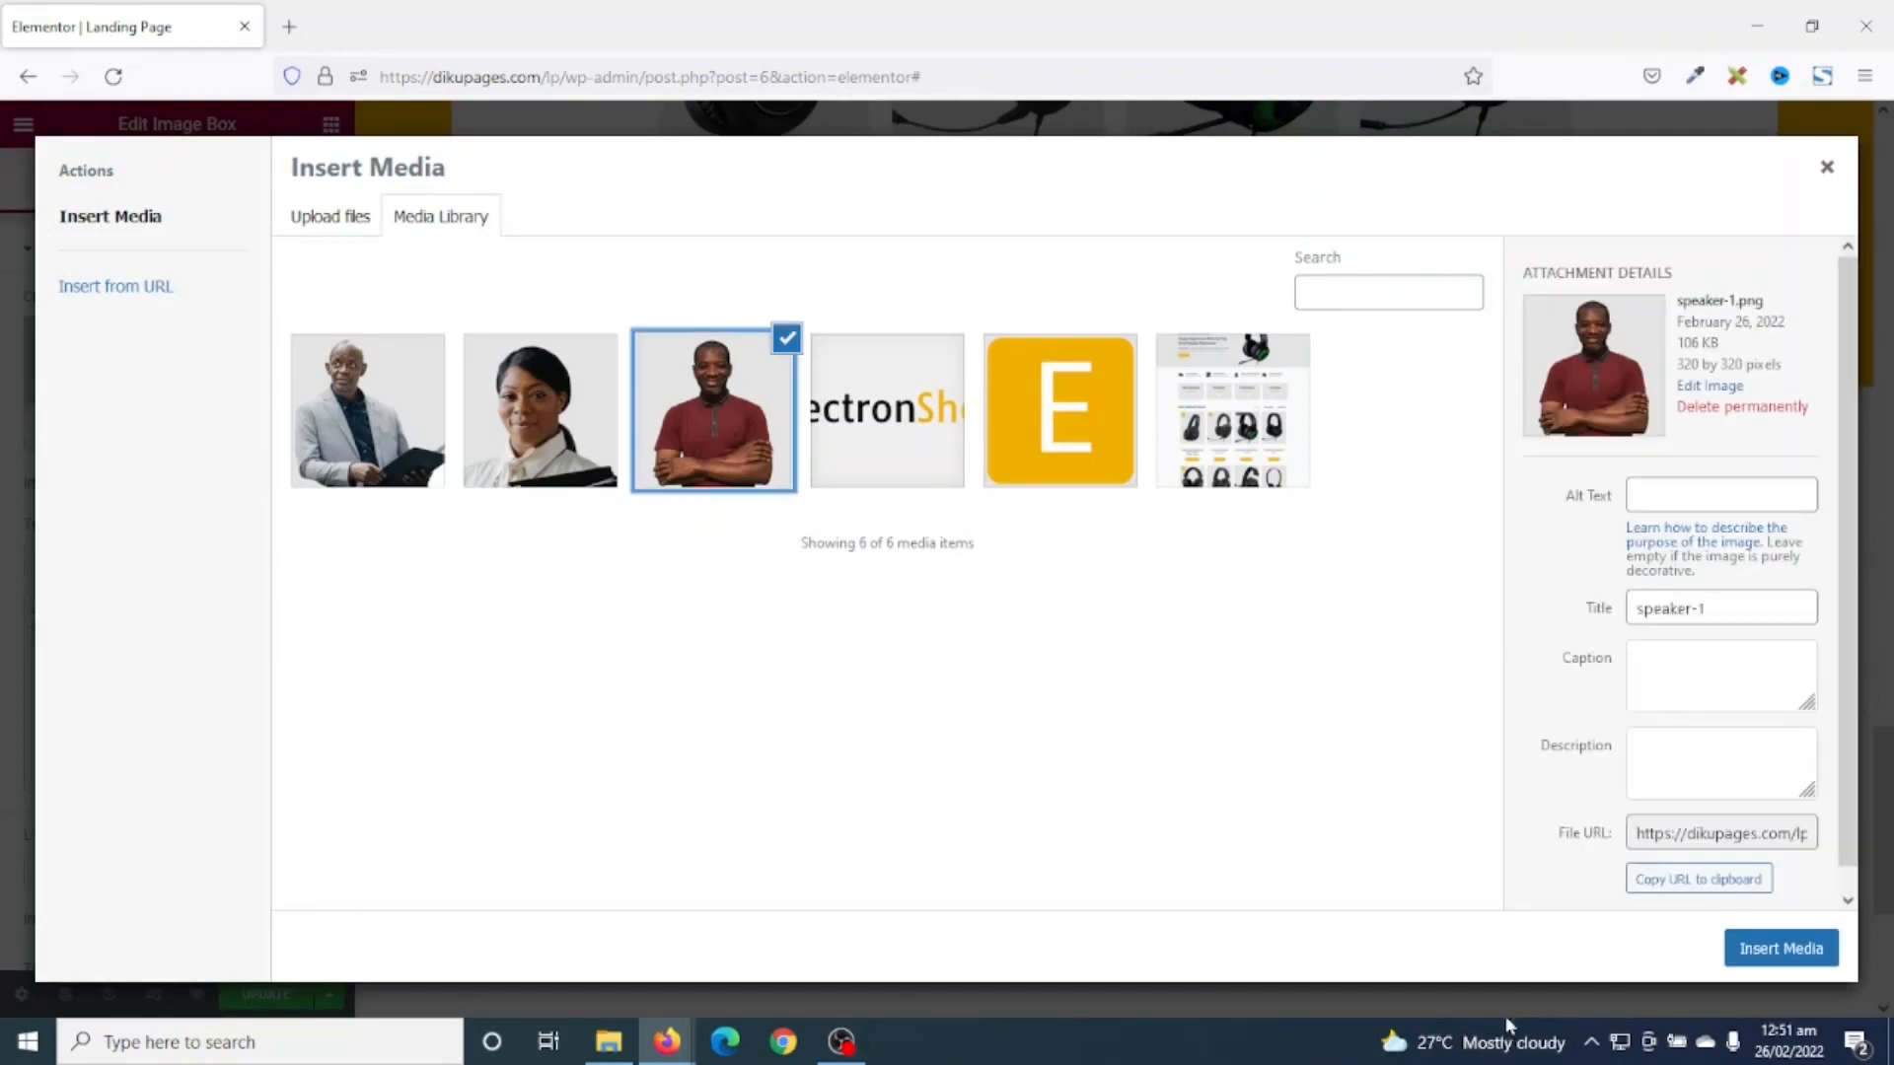
click(1782, 953)
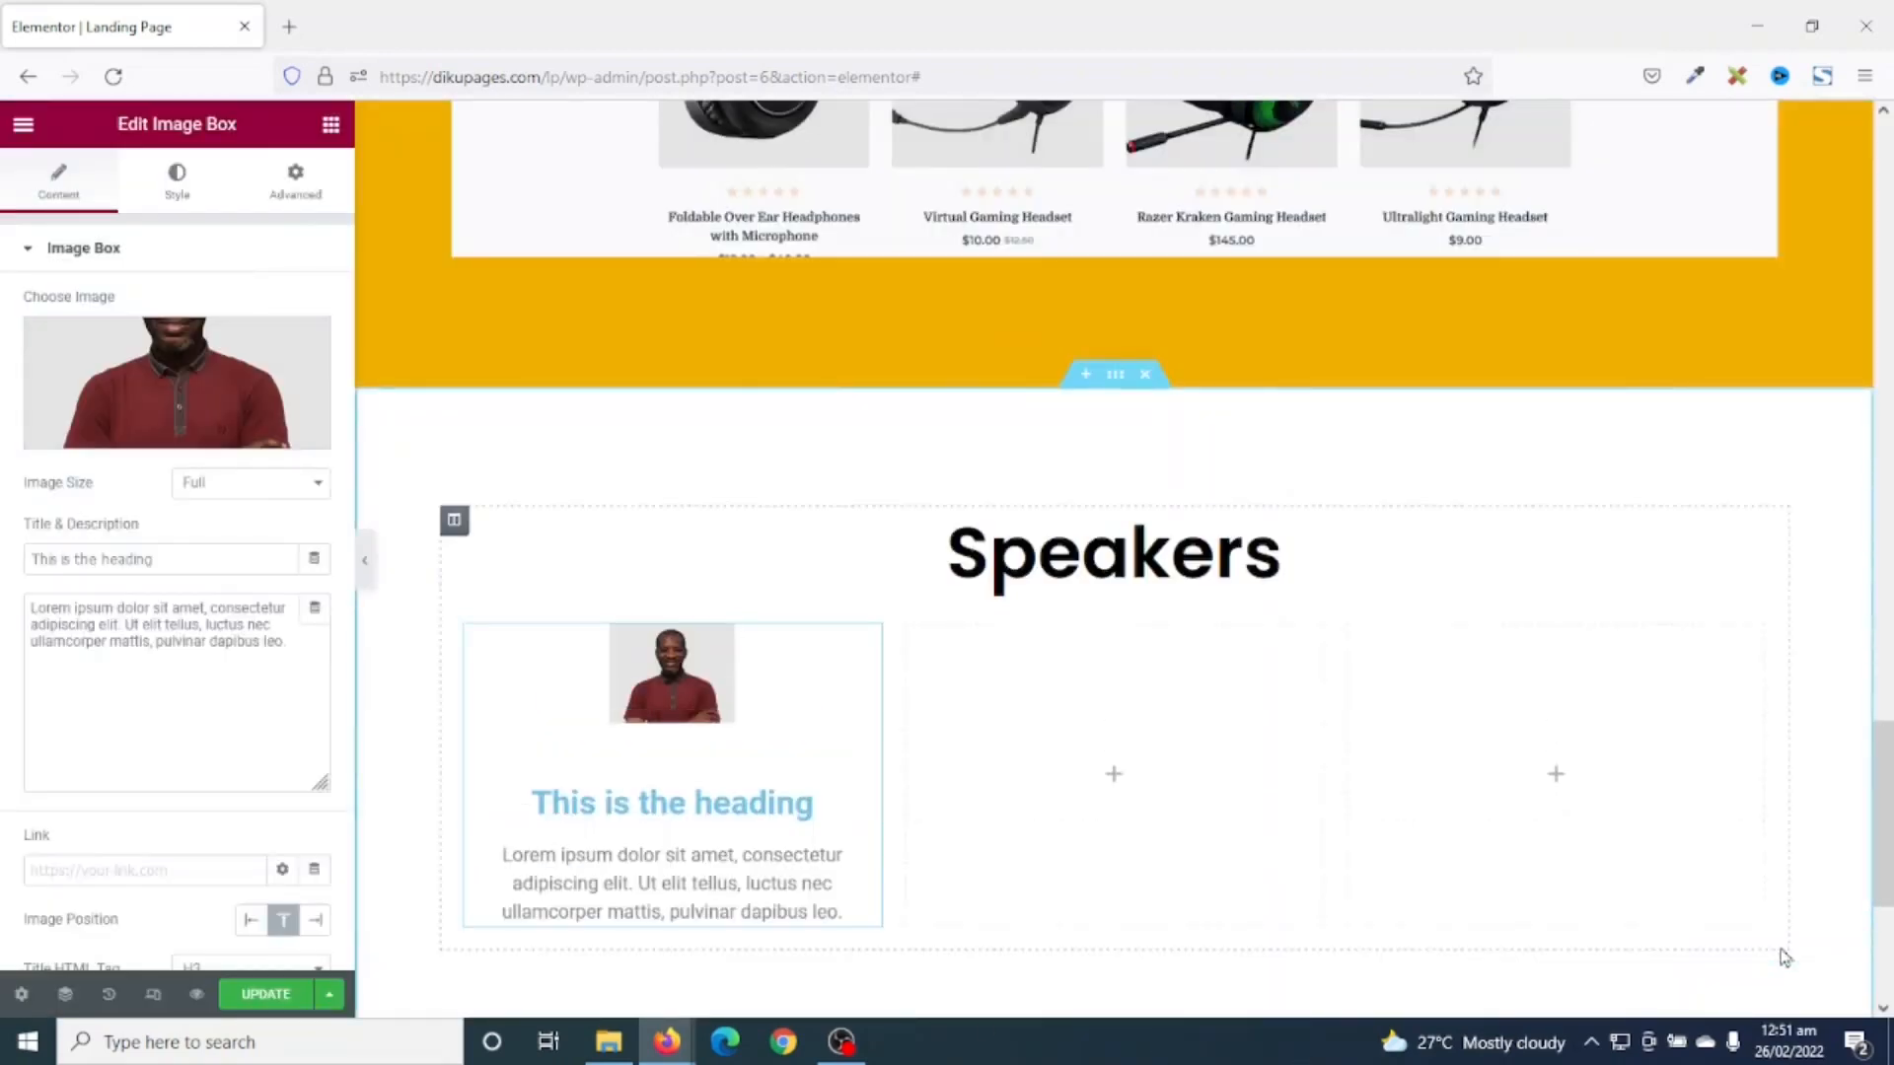
- Enter the speaker's full name as the image box title and "CEO & Web Tutor" as its description
click(177, 571)
key(ctrl+a)
text(Suadik Abubakar)
drag(308, 659, 3, 587)
key(ctrl+v)
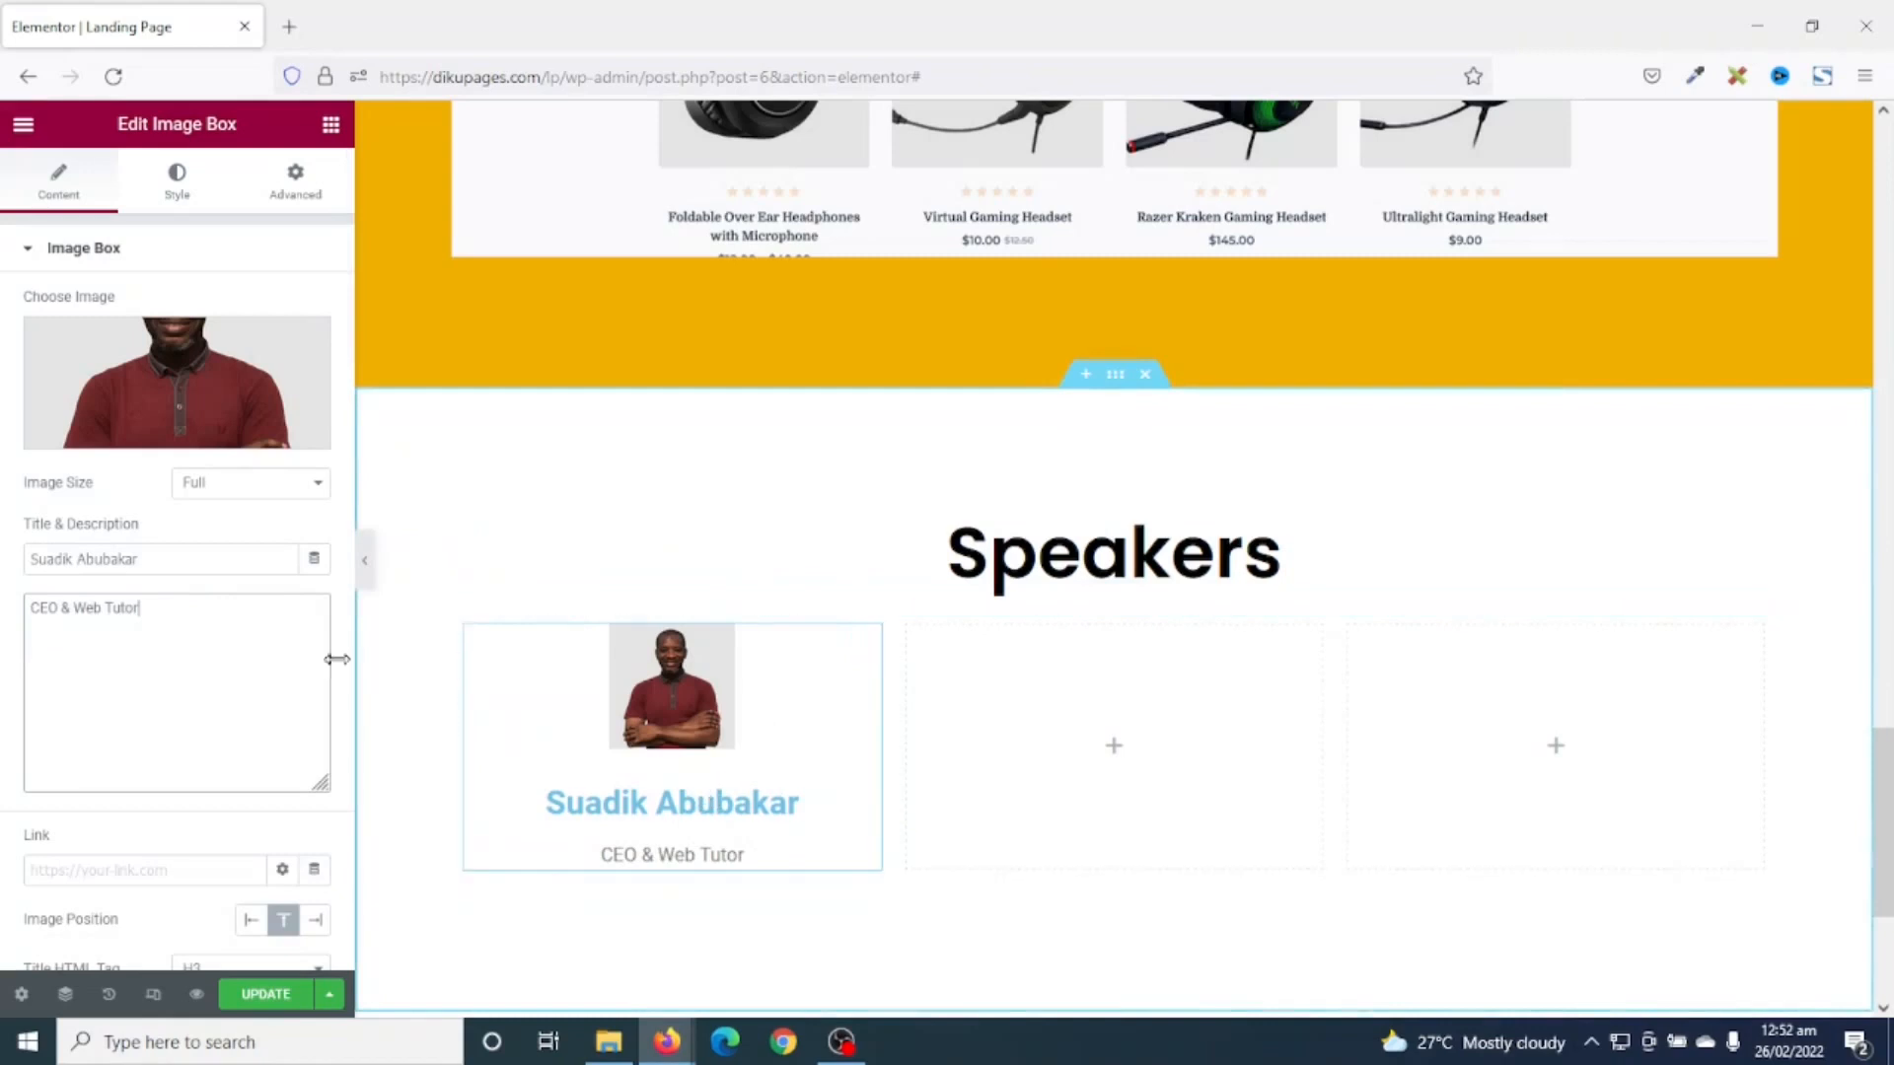
- Set the image box picture's width to 60% and its border radius to 100
click(176, 184)
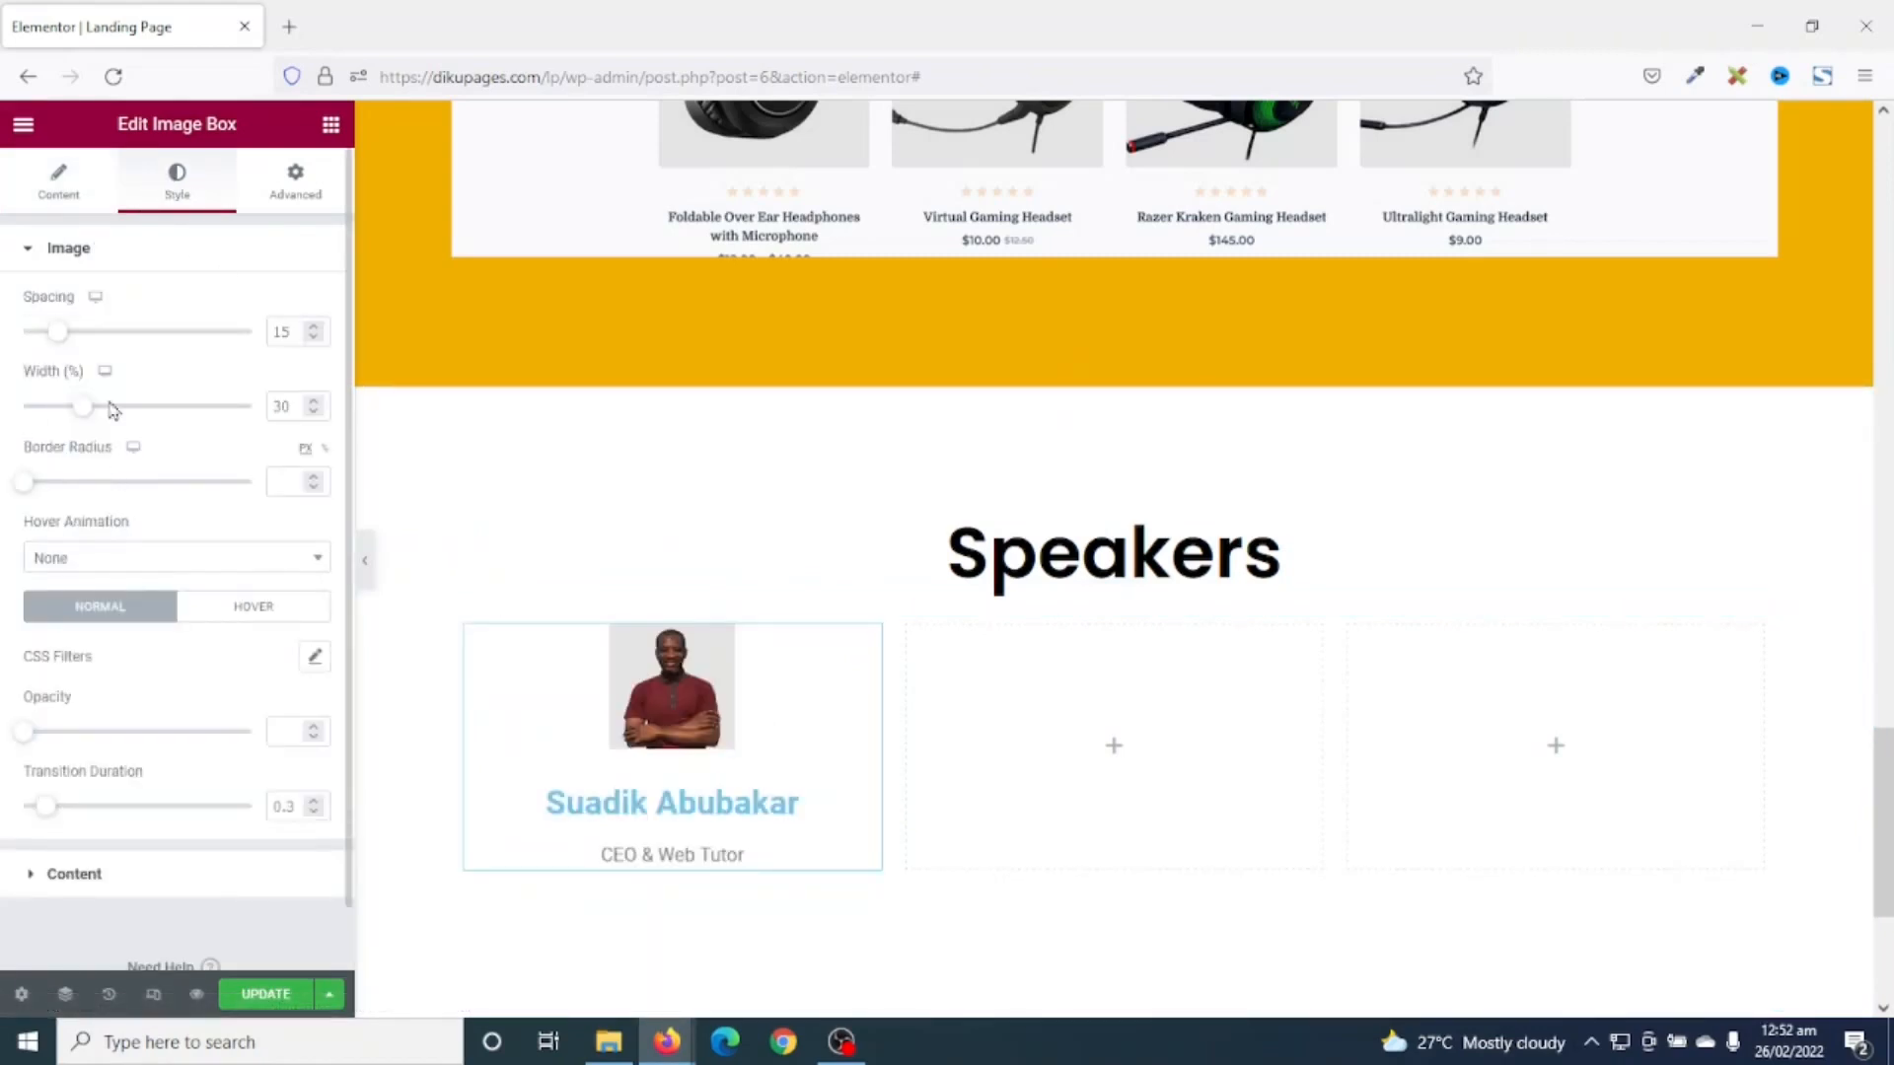
double_click(278, 406)
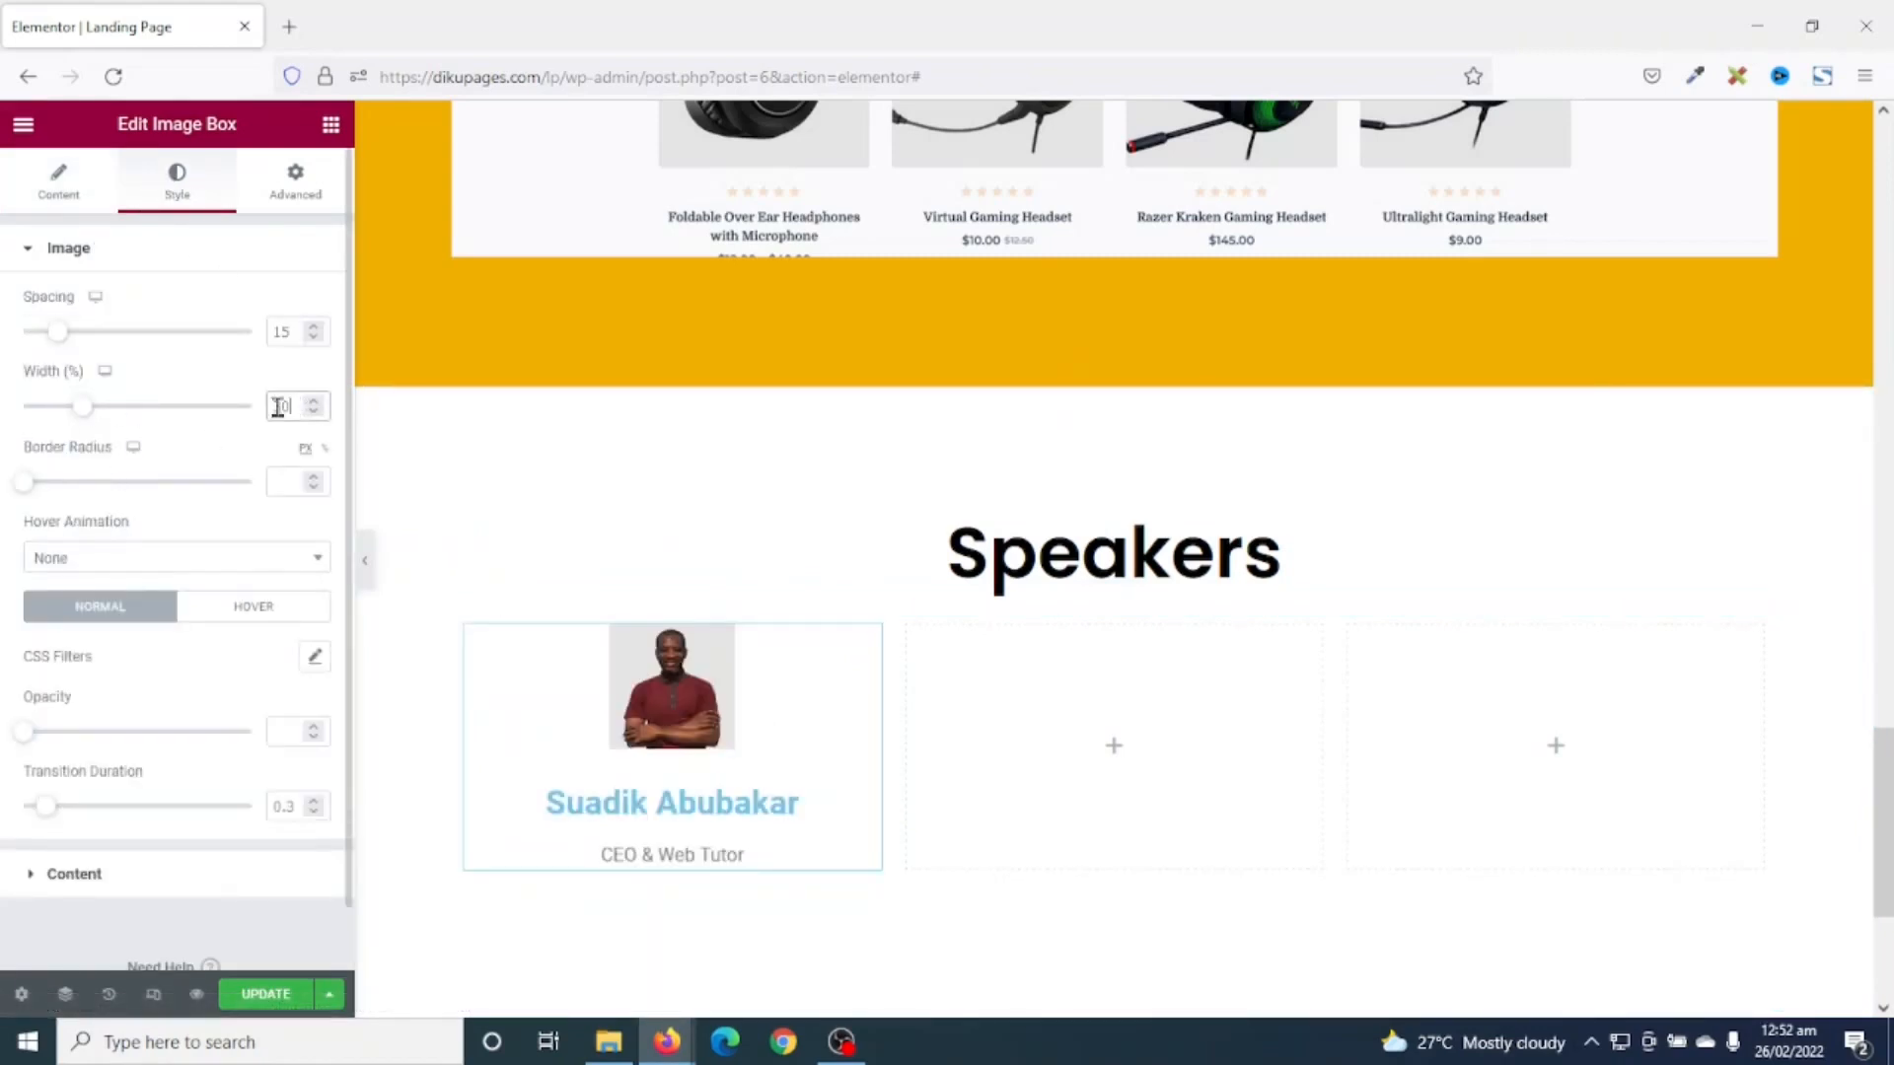
click(155, 406)
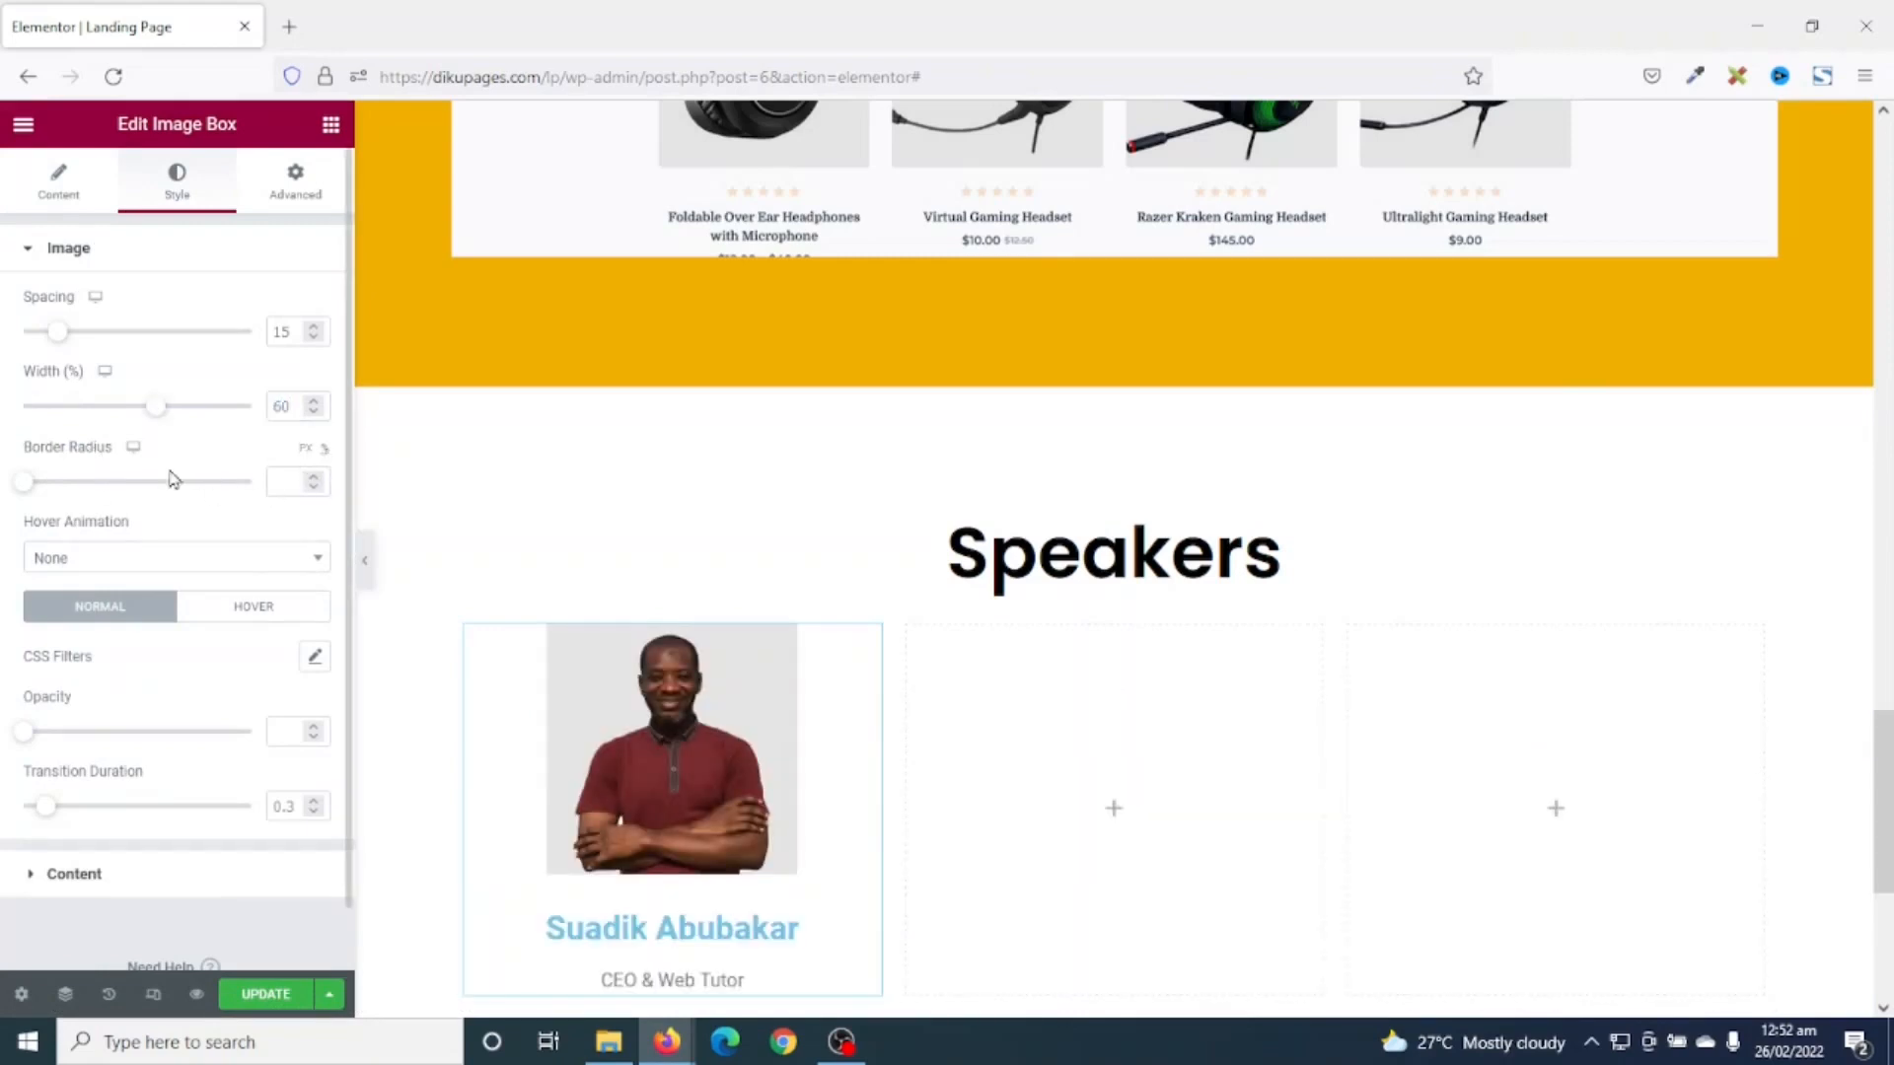
drag(23, 487, 316, 496)
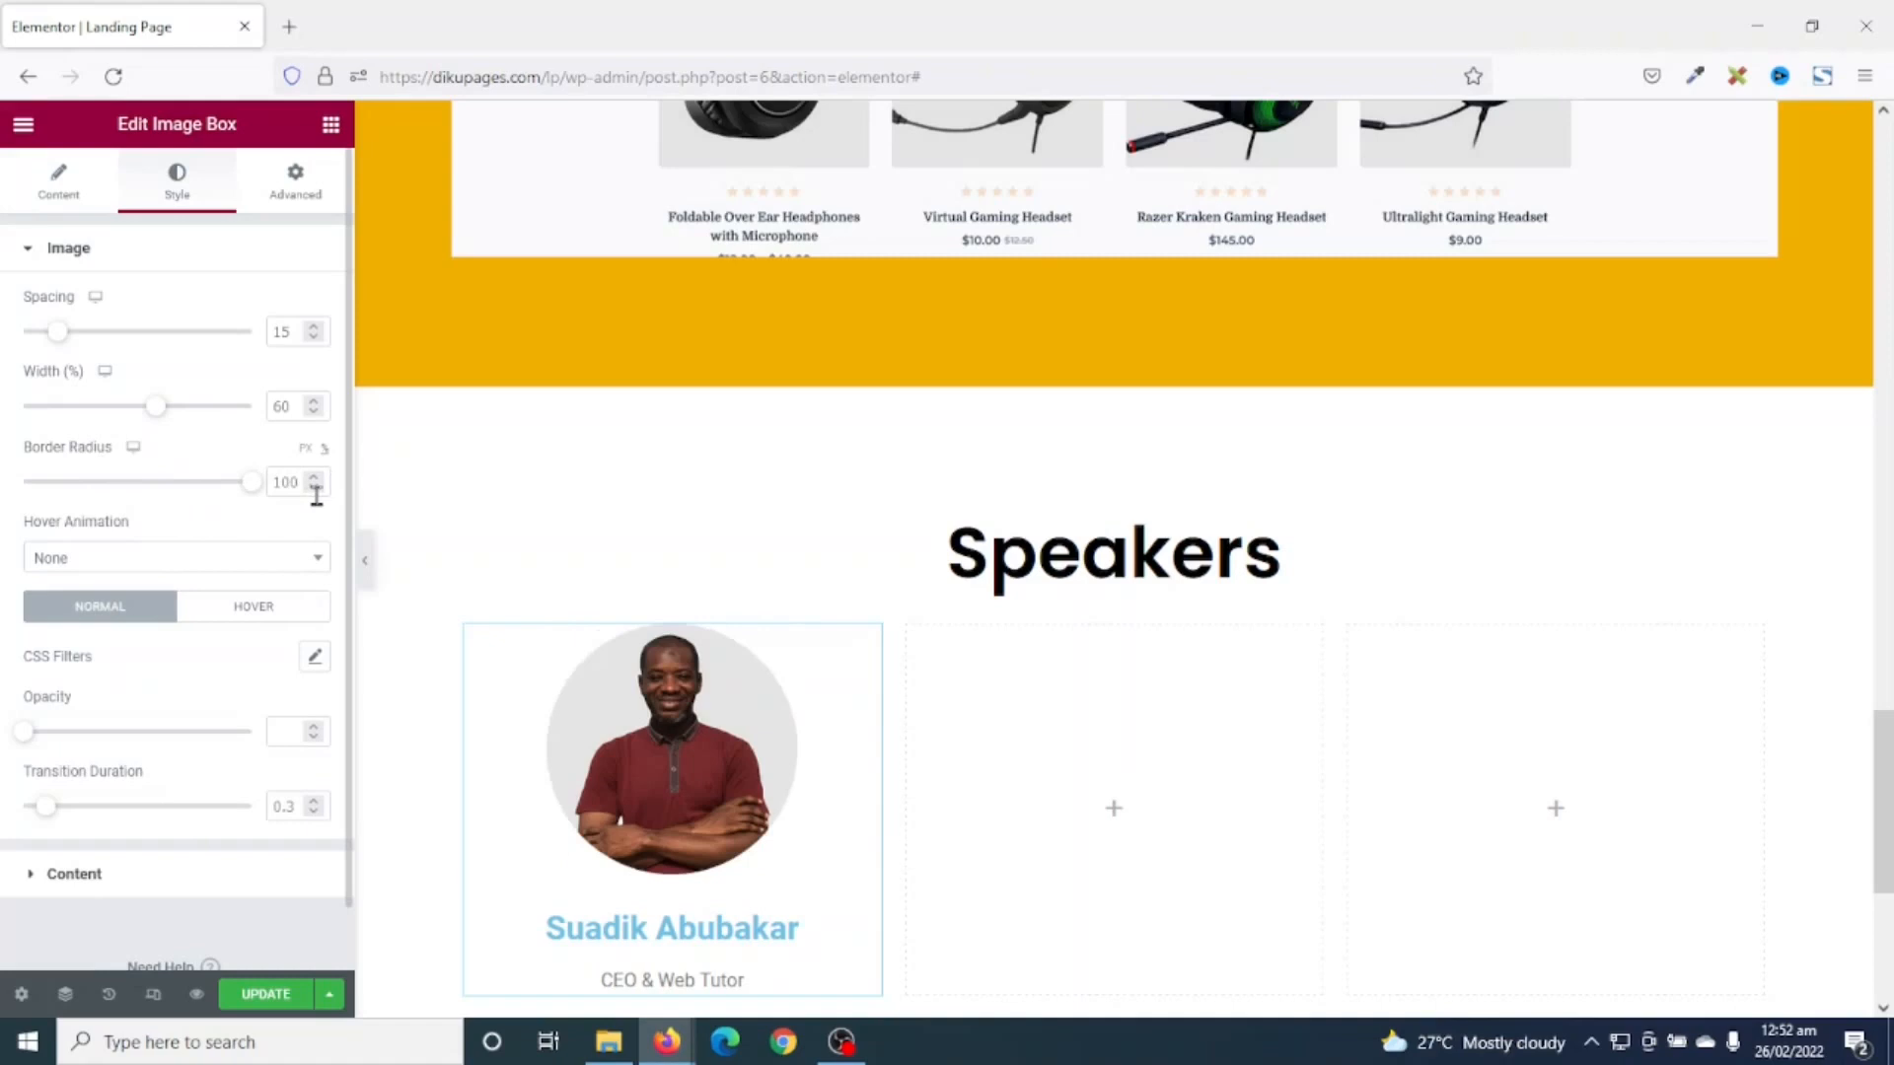
- Set the image box title's colour to the global black colour named "Blacke"
click(71, 876)
click(283, 589)
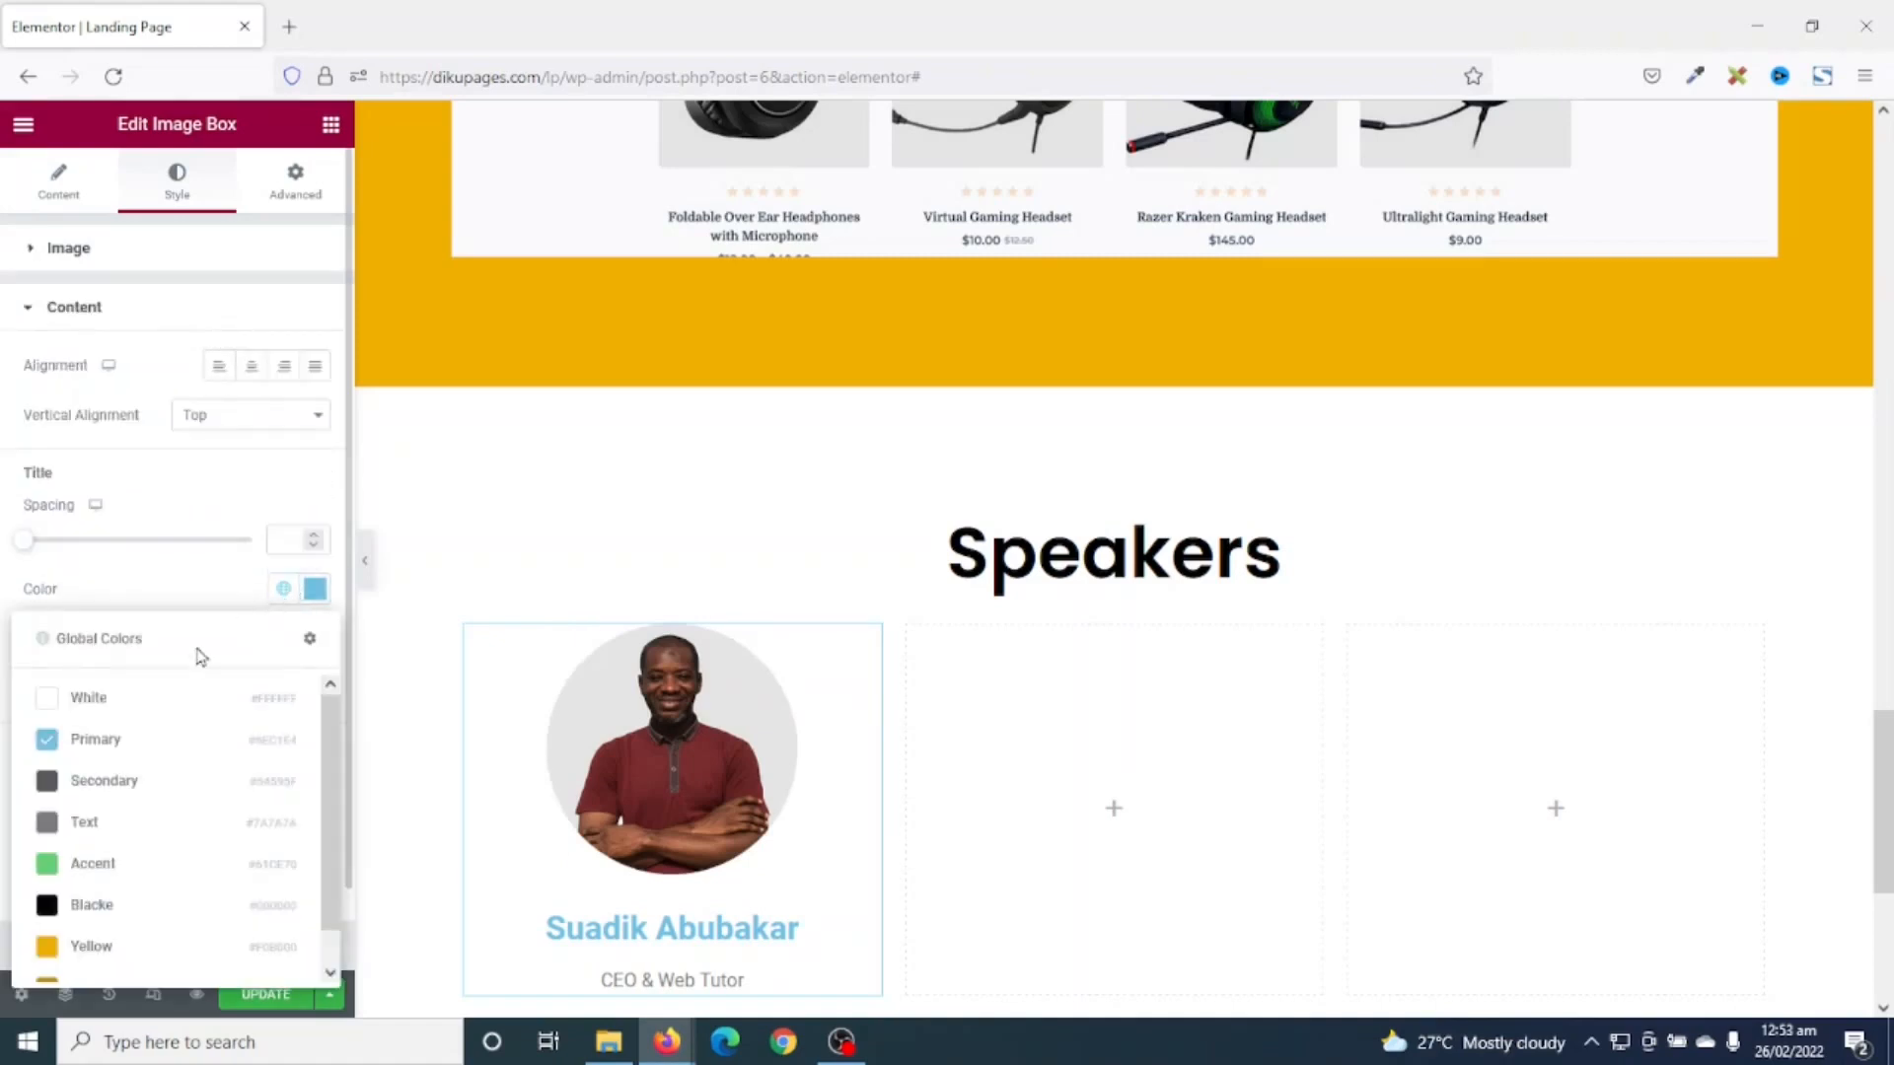
click(104, 907)
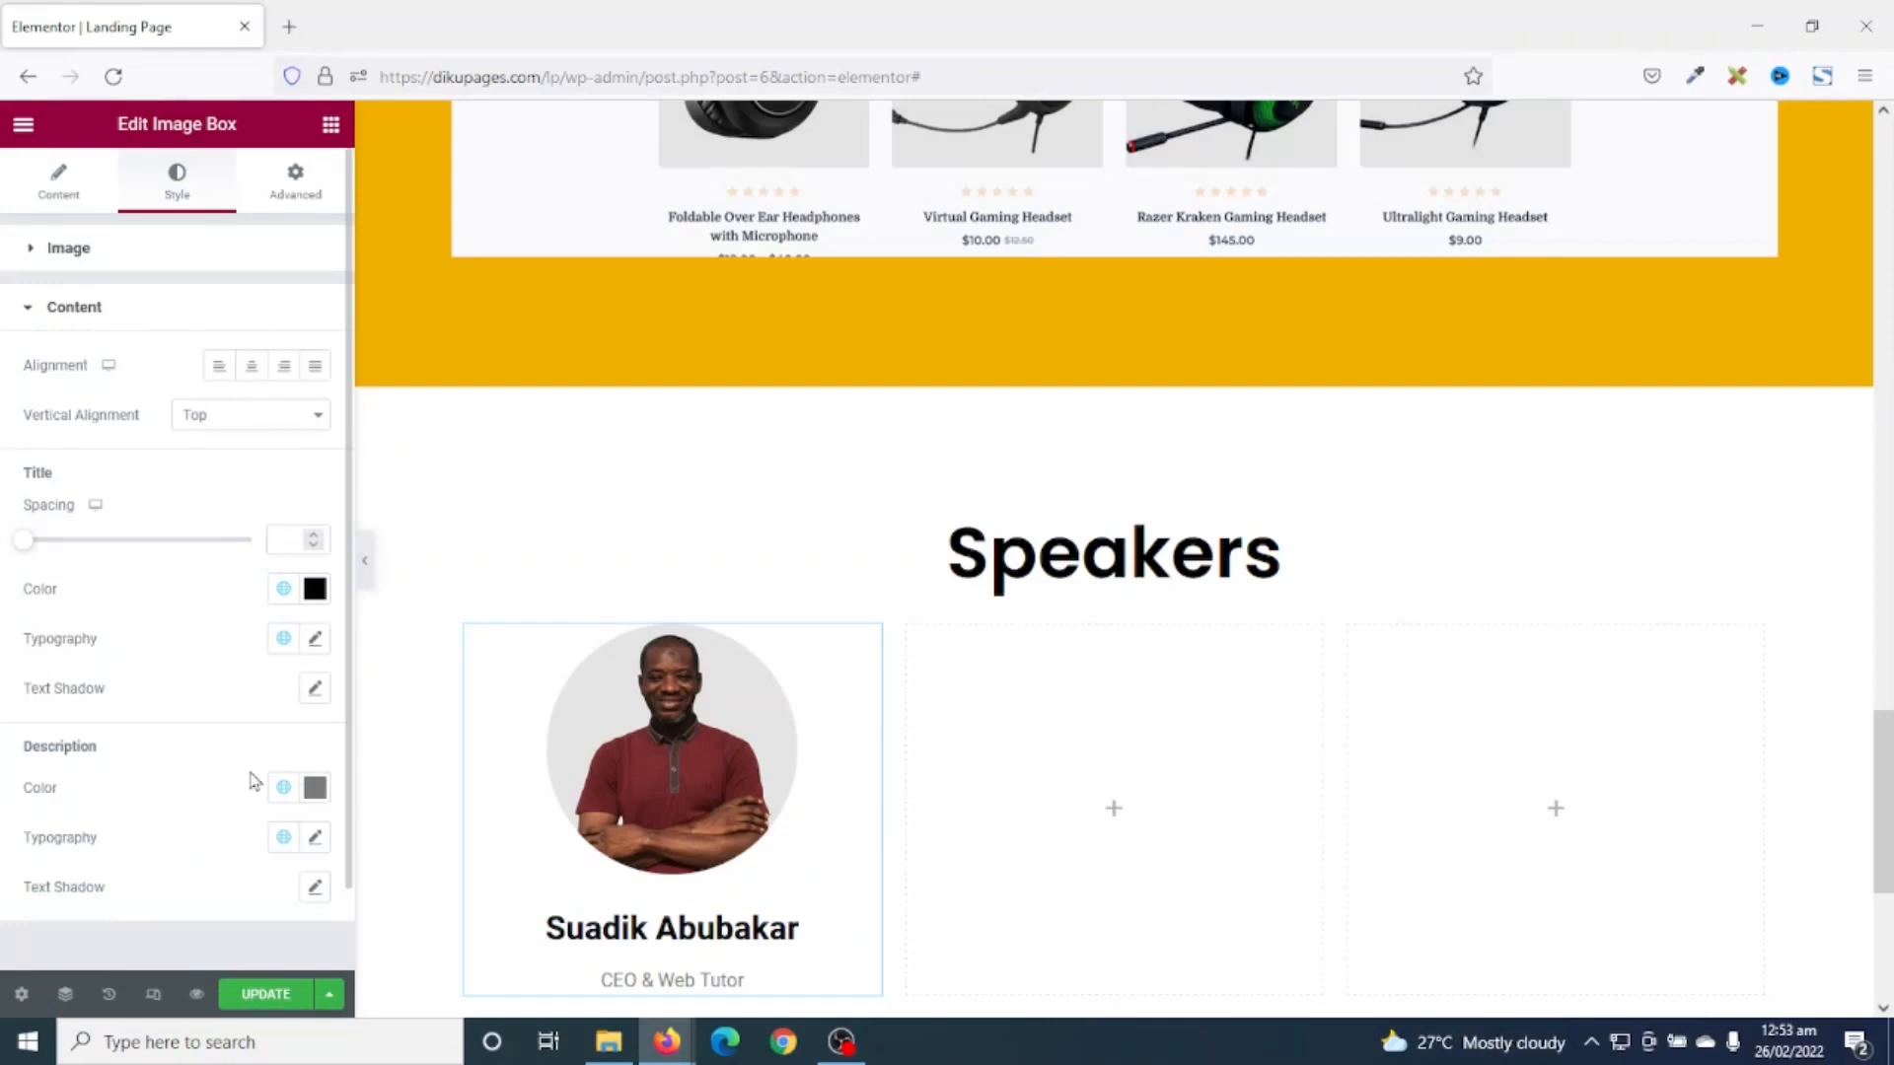
- Set the image box title's typography to Poppins at 20 px and apply a global font to the description
click(315, 641)
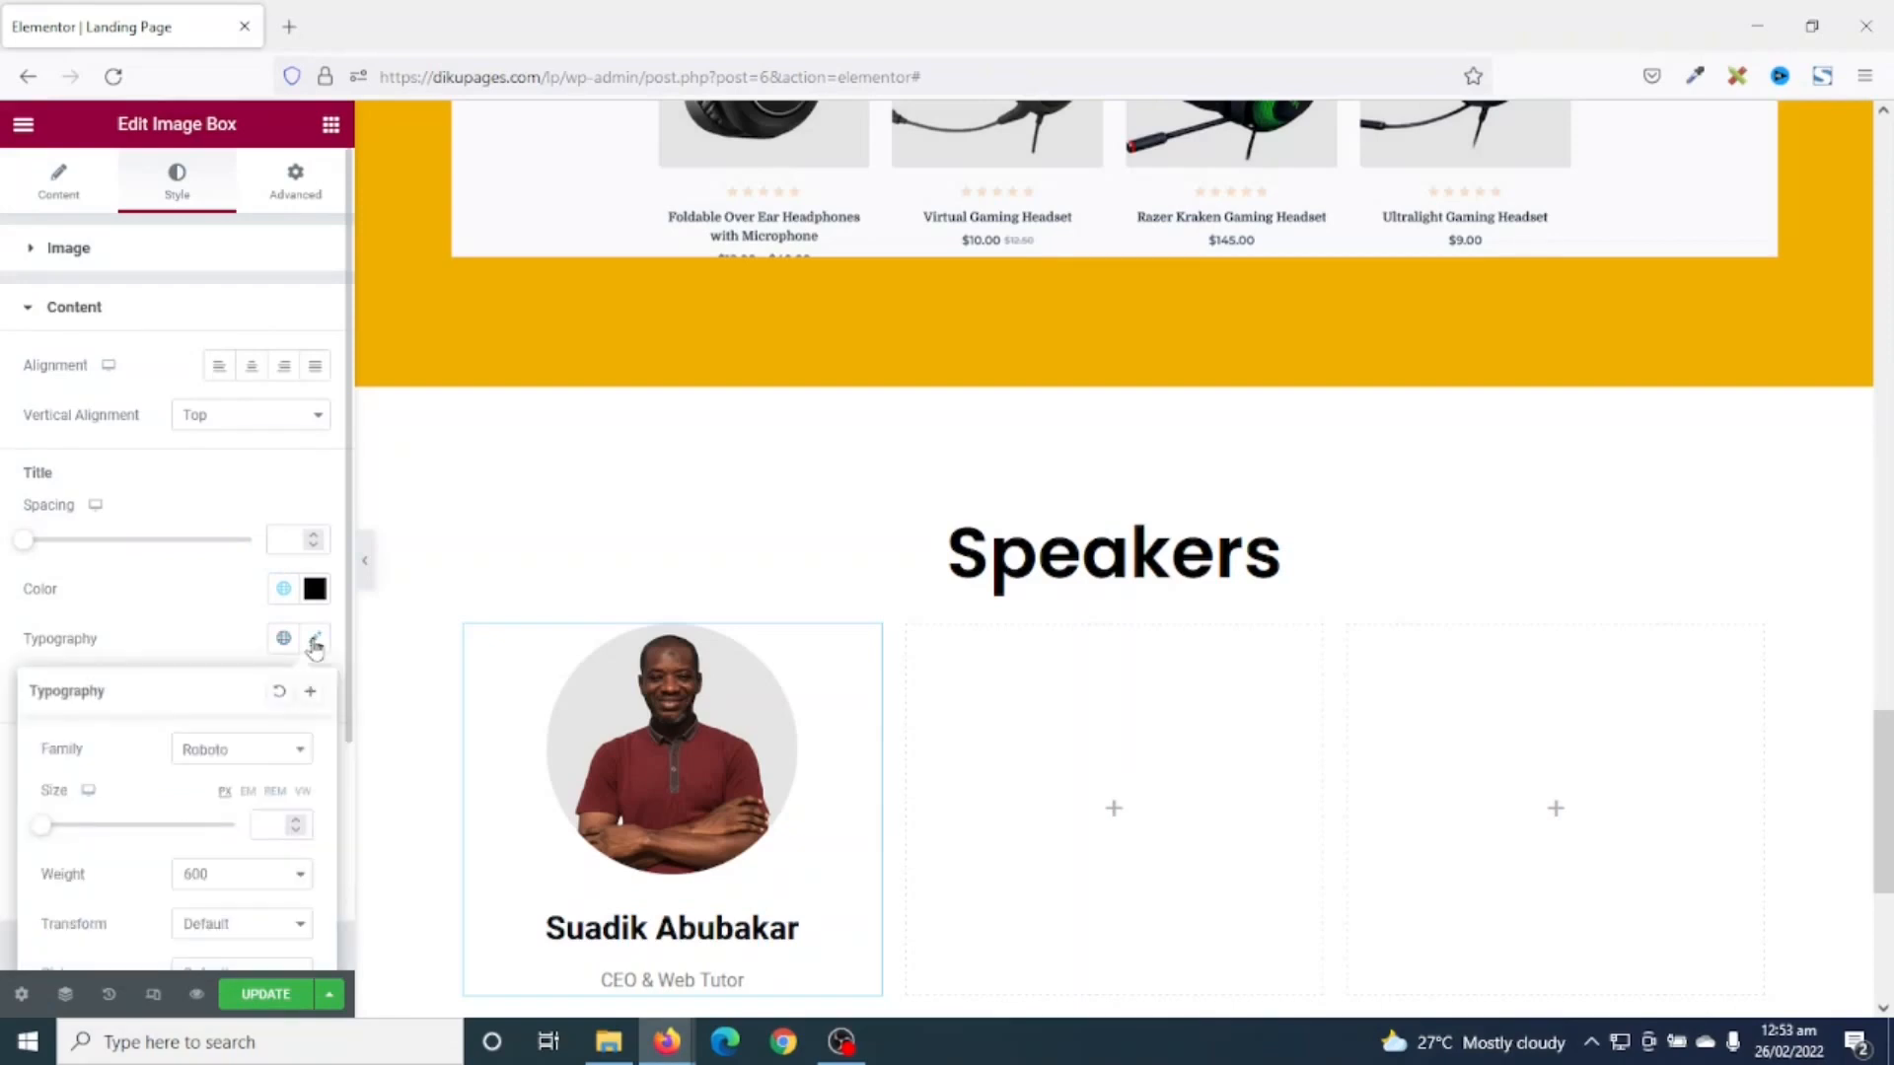
click(266, 758)
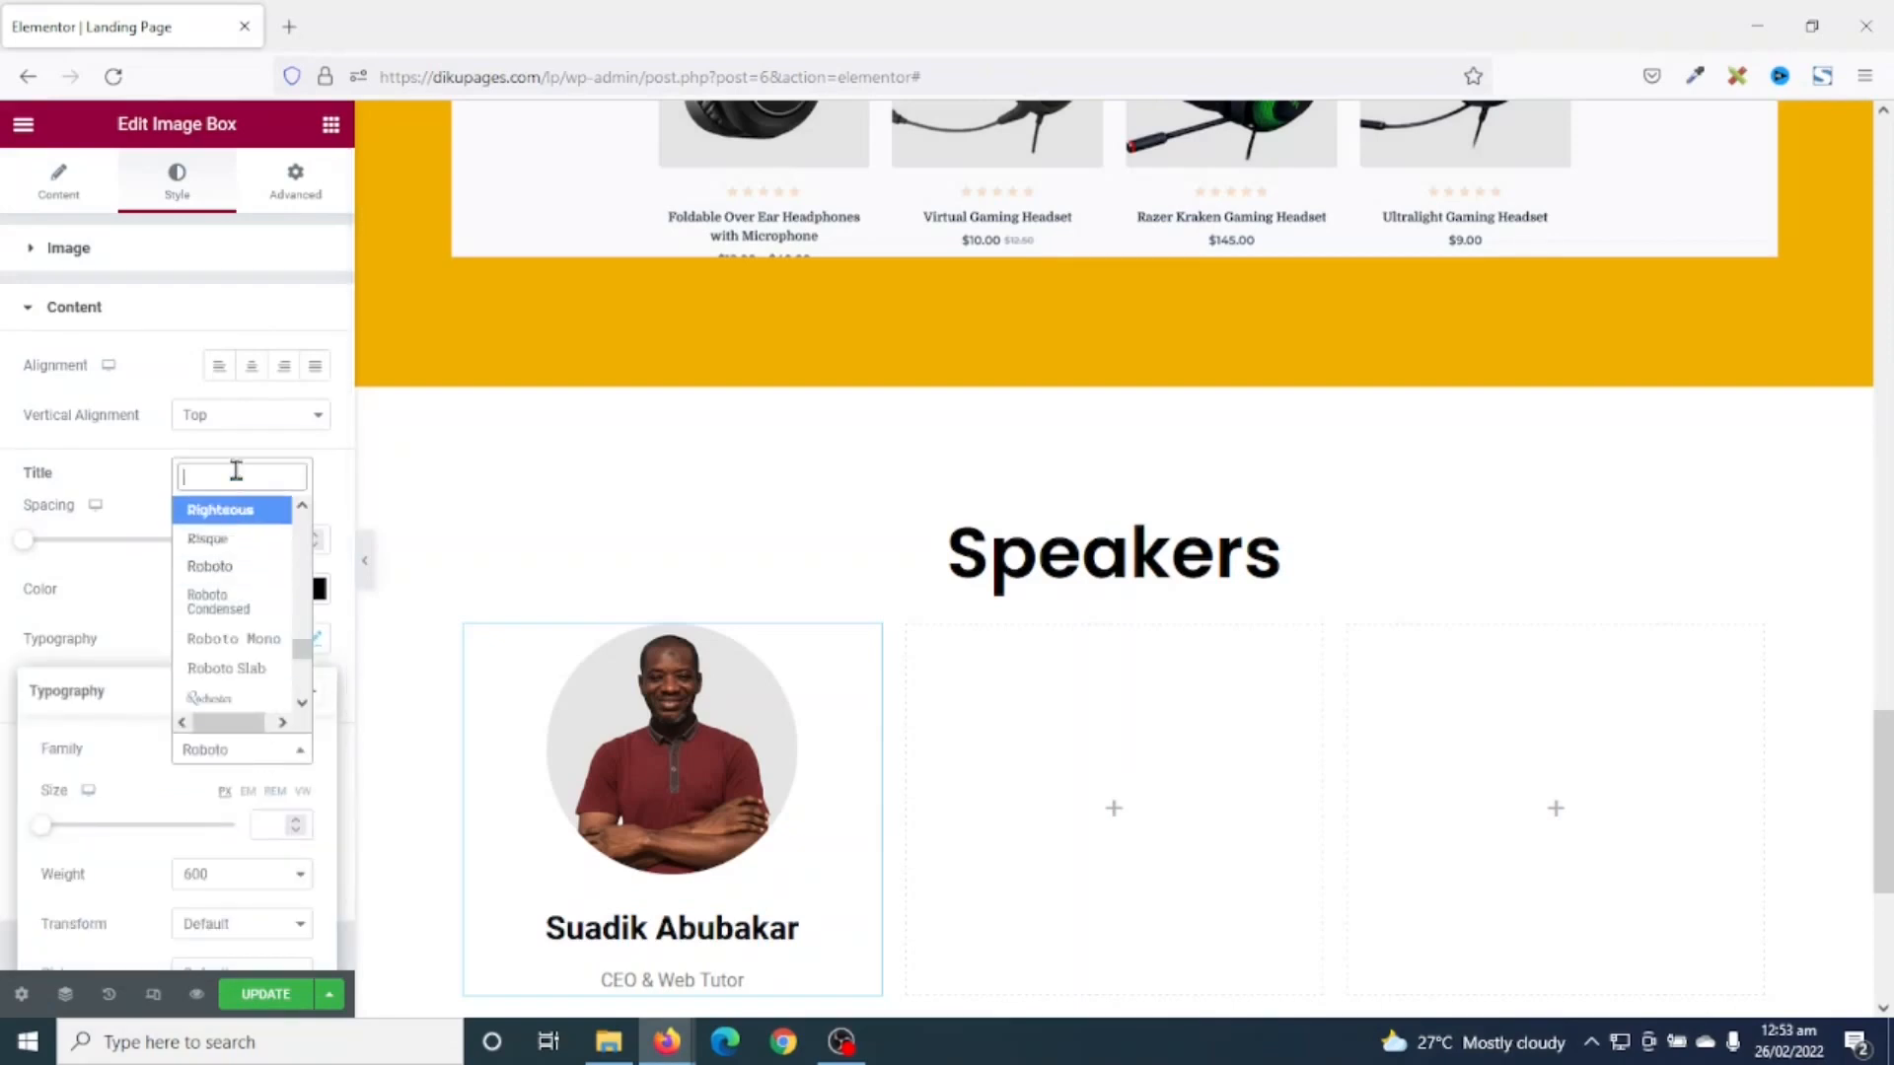
text(popp)
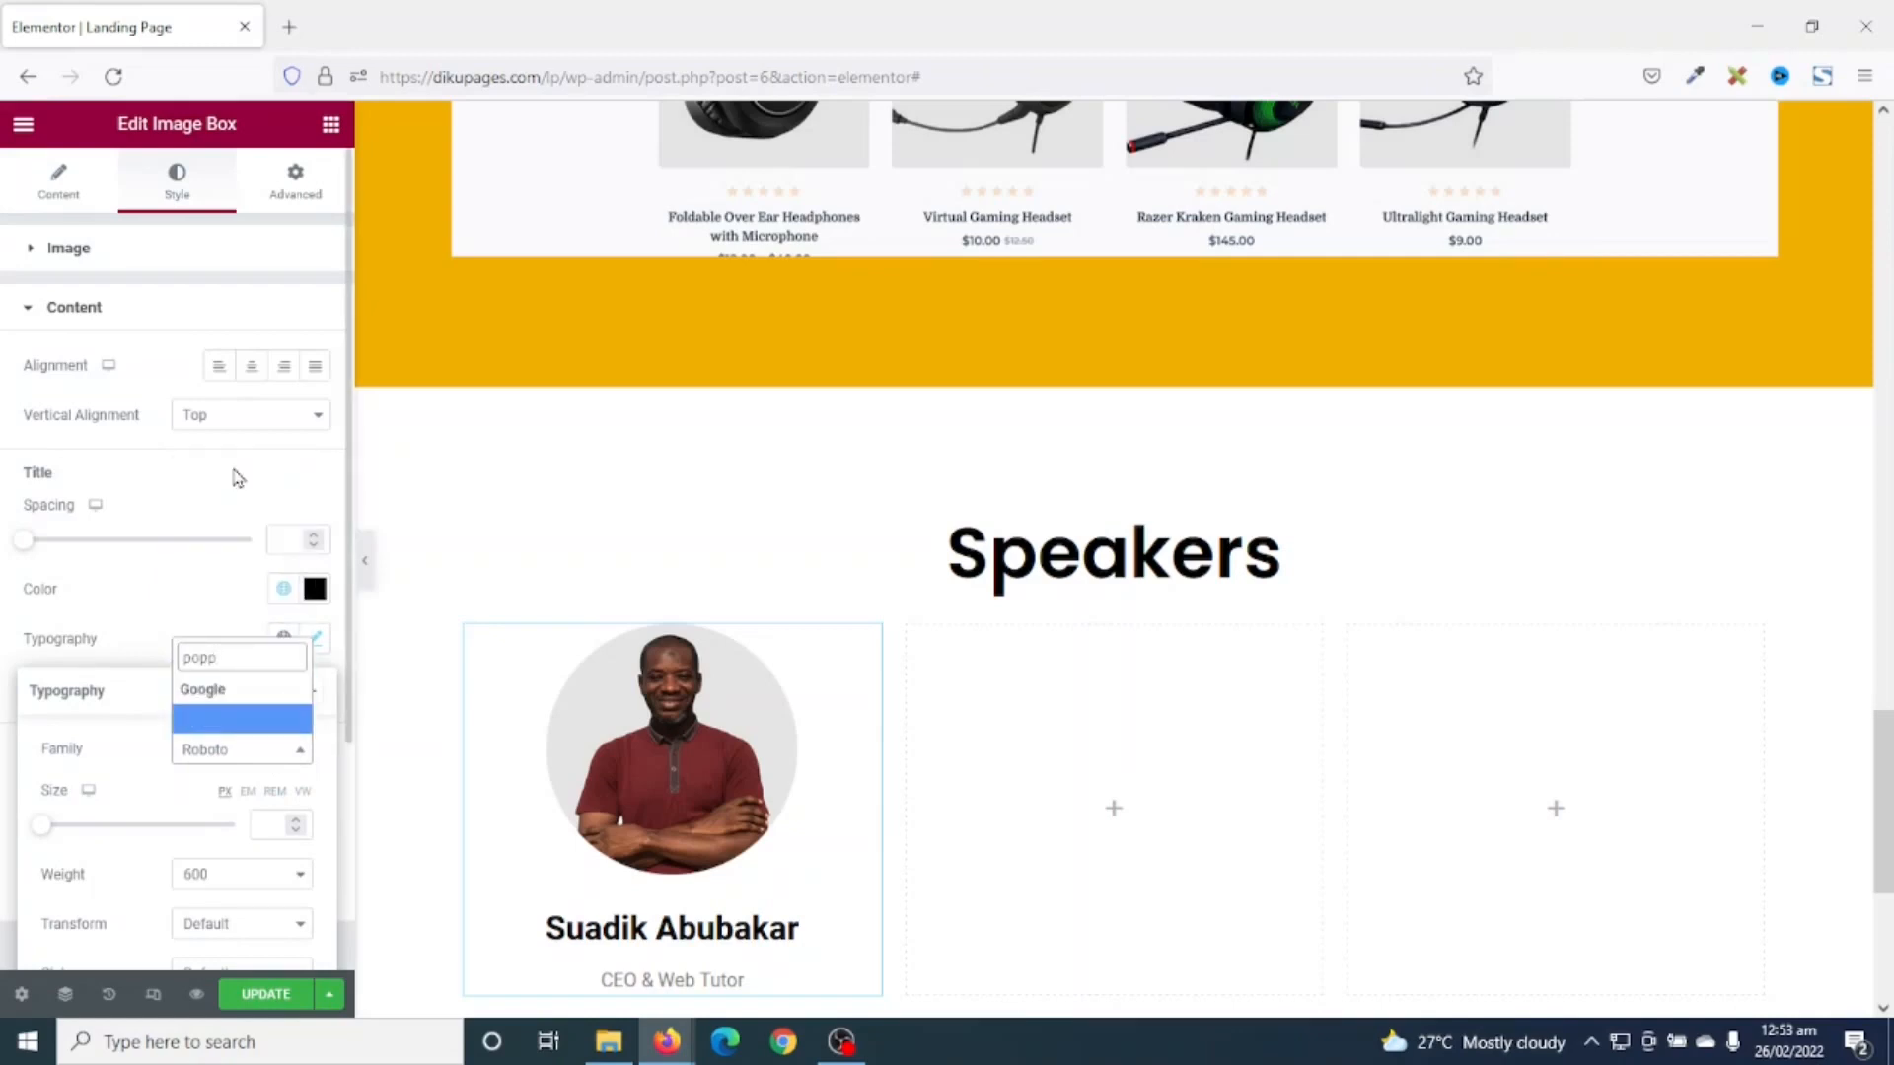
click(262, 719)
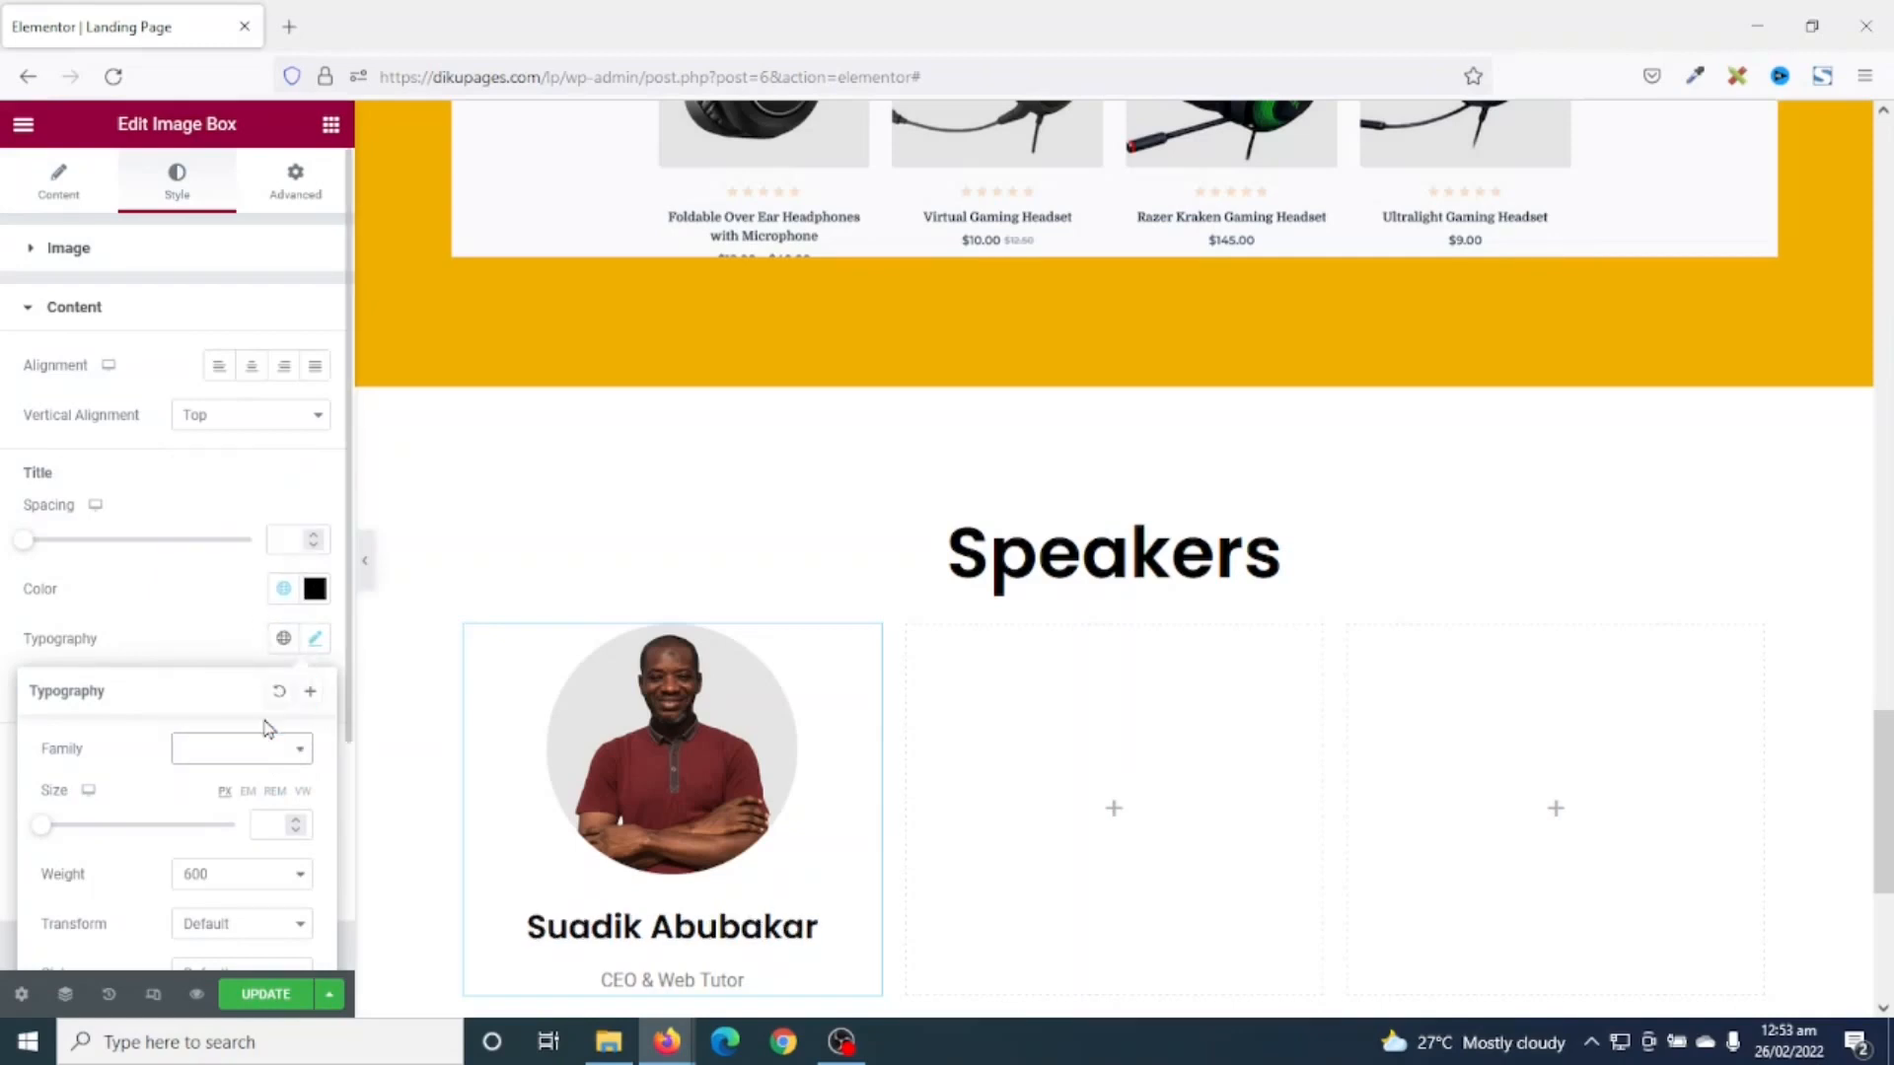
click(267, 821)
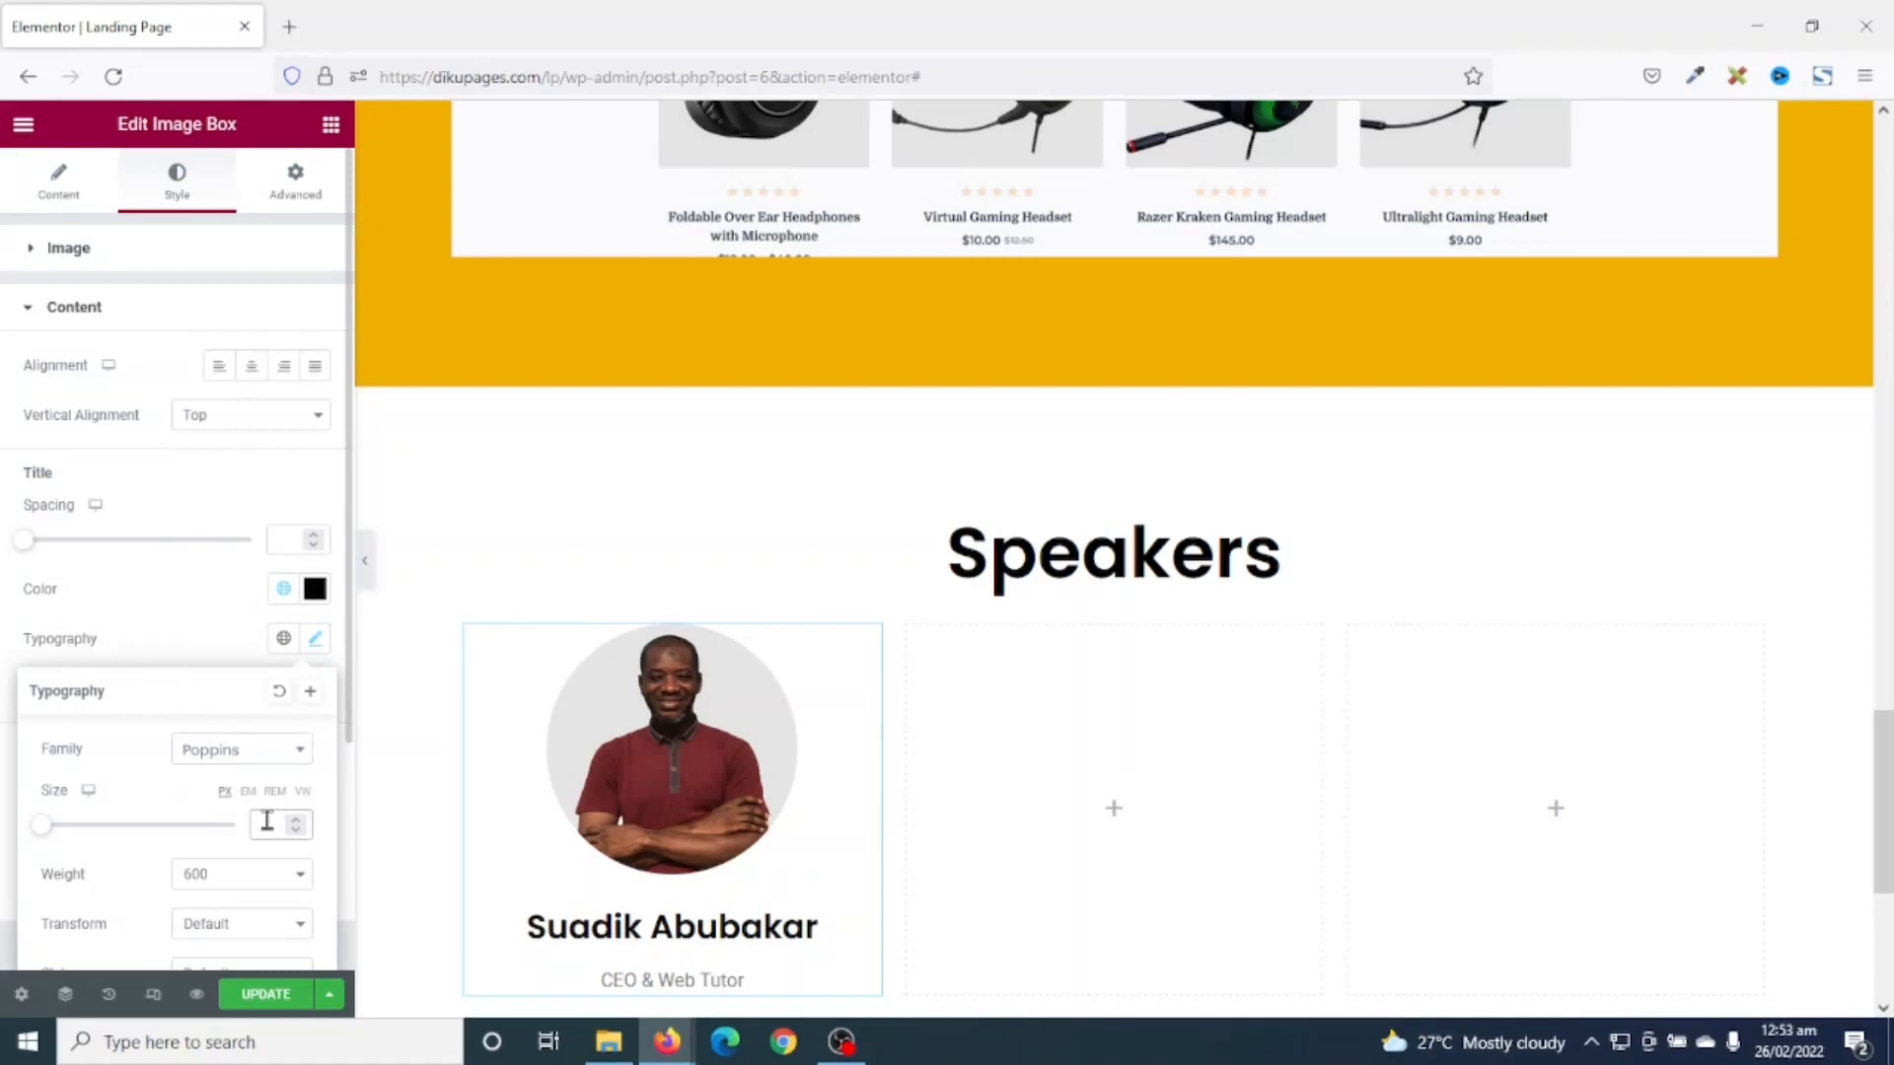
text(20)
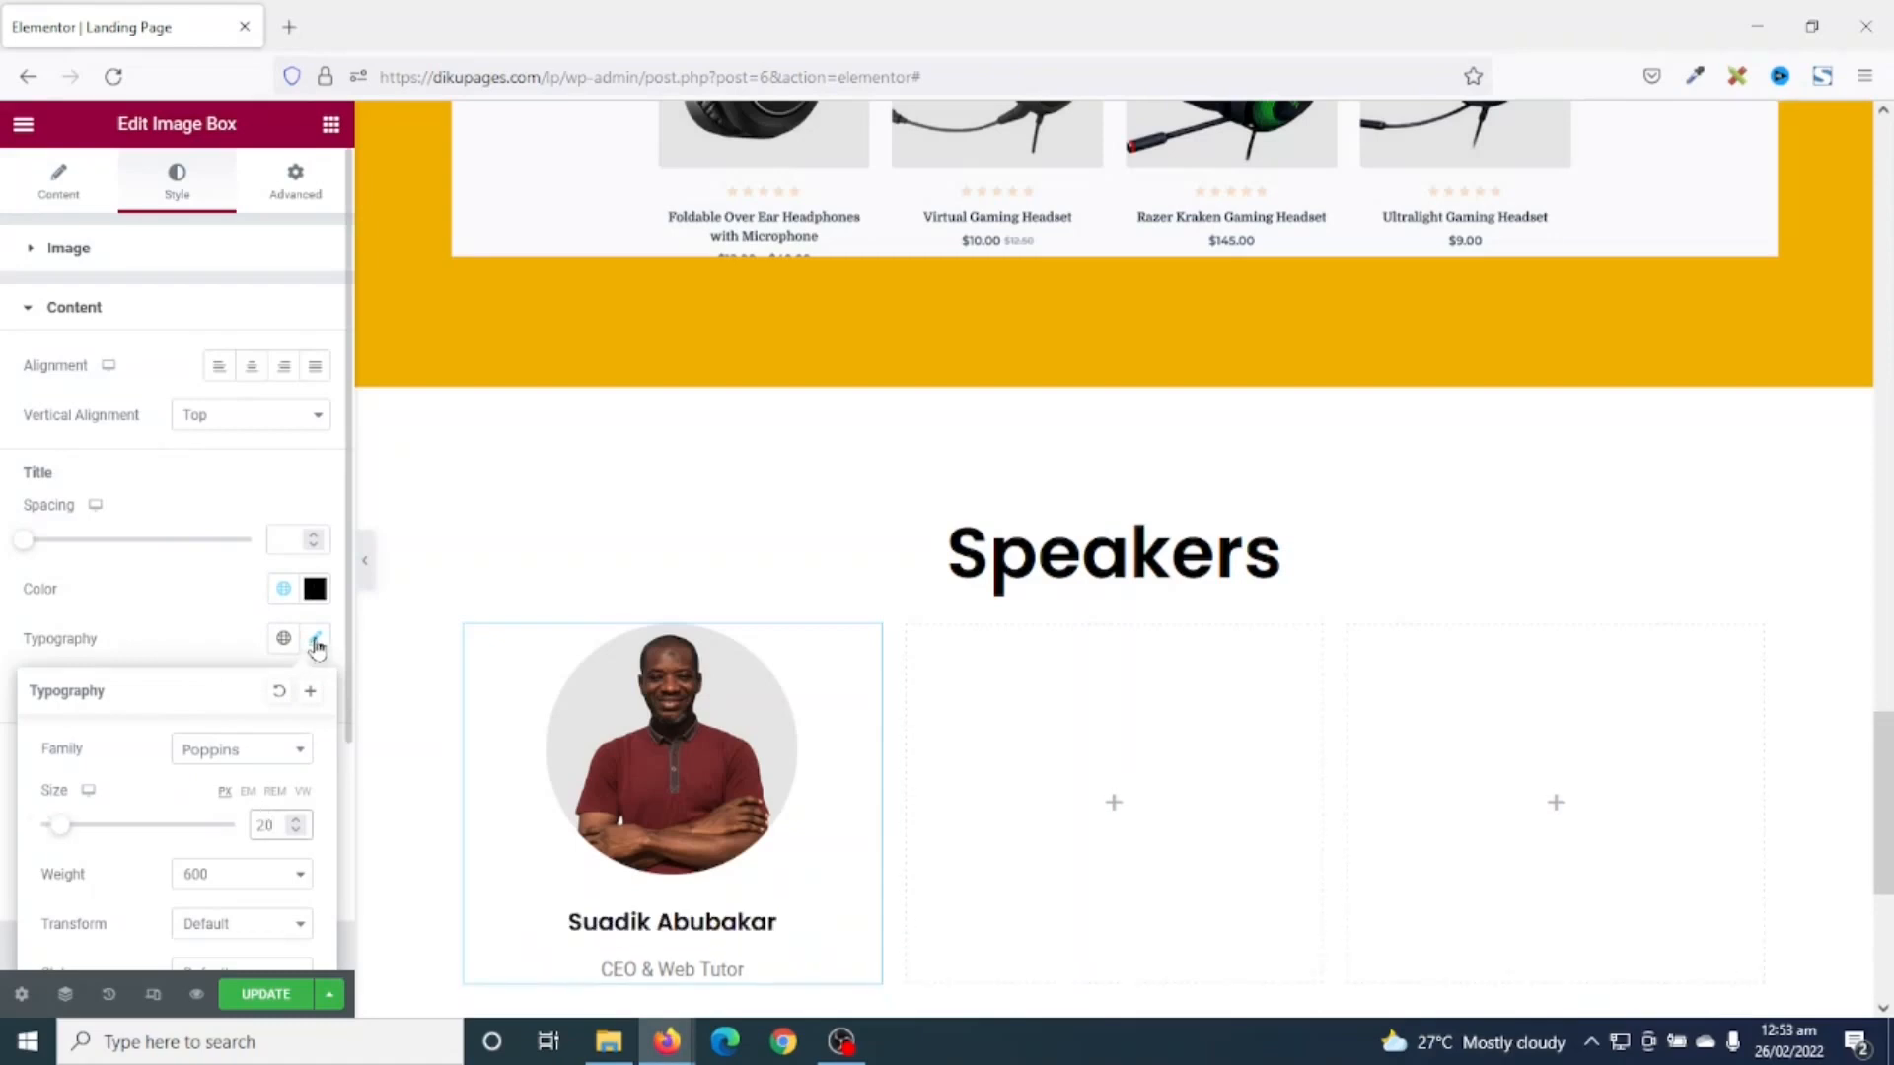
click(315, 639)
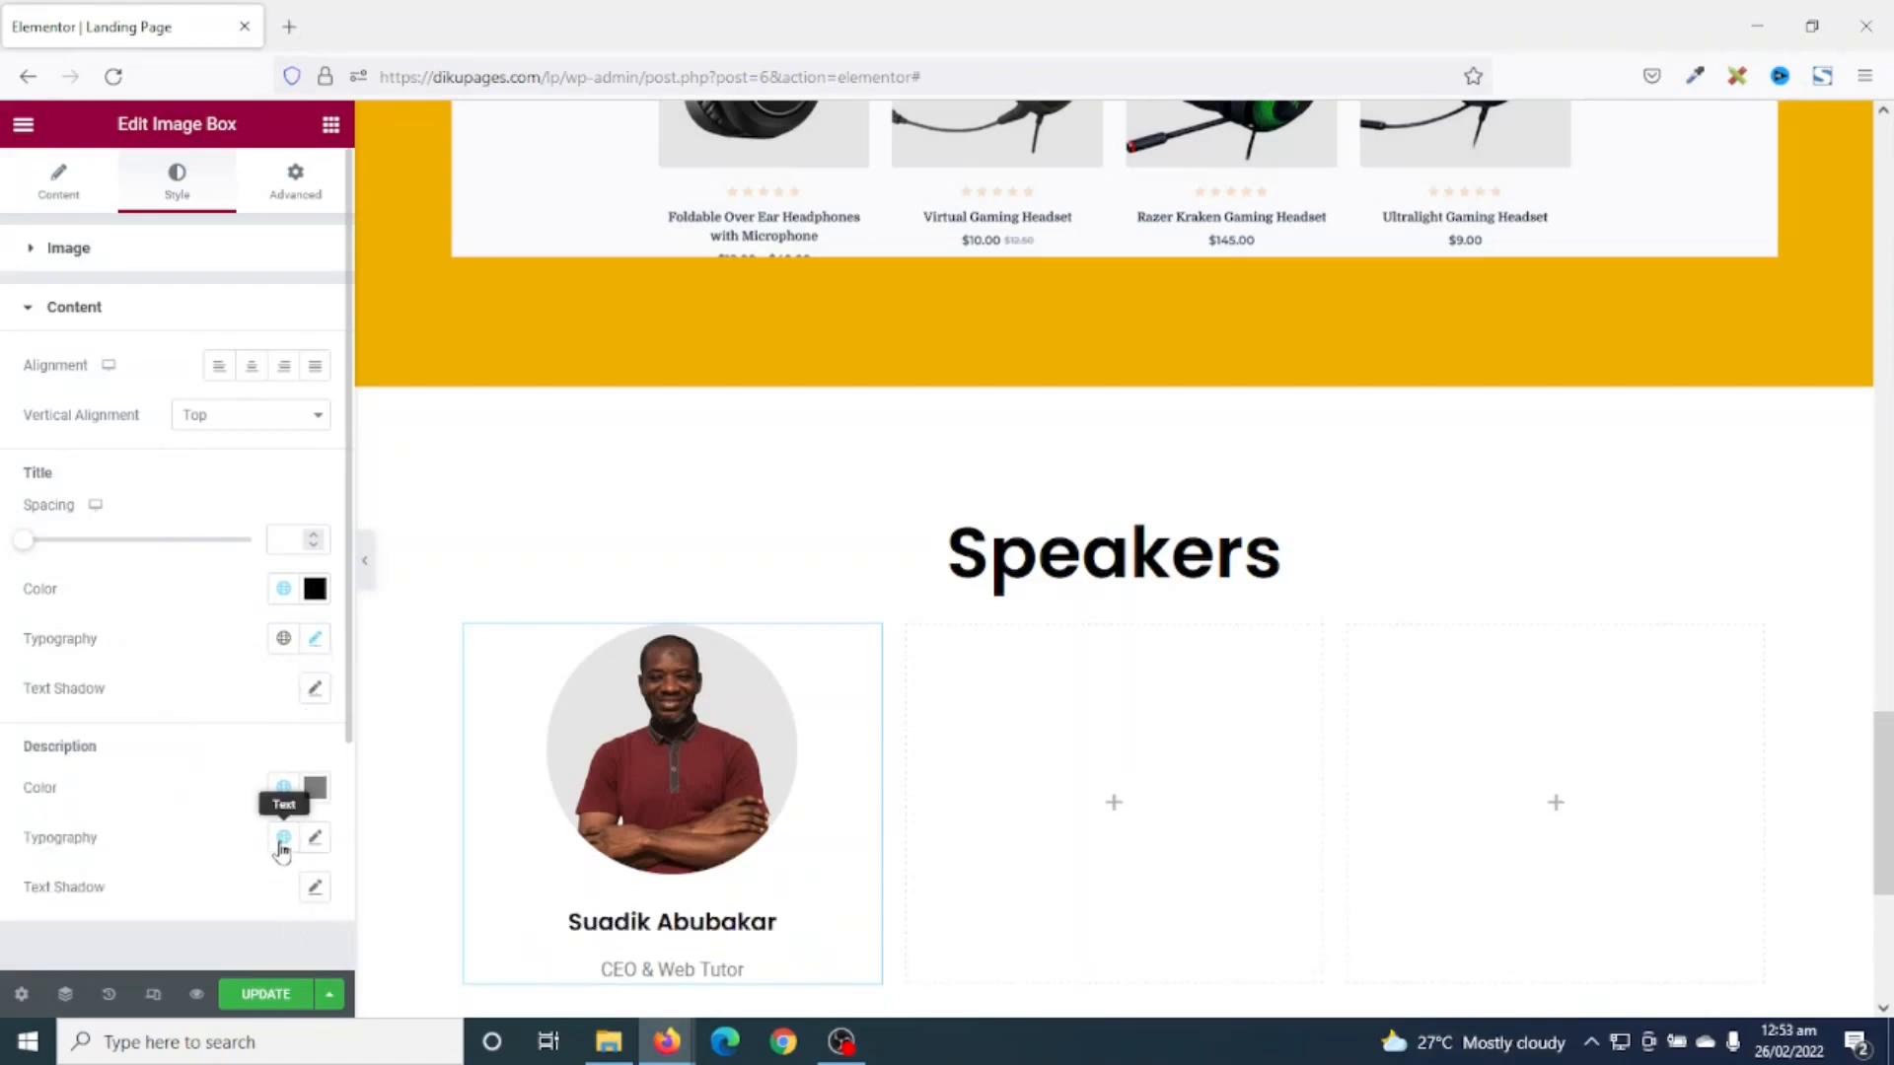
click(282, 839)
click(122, 795)
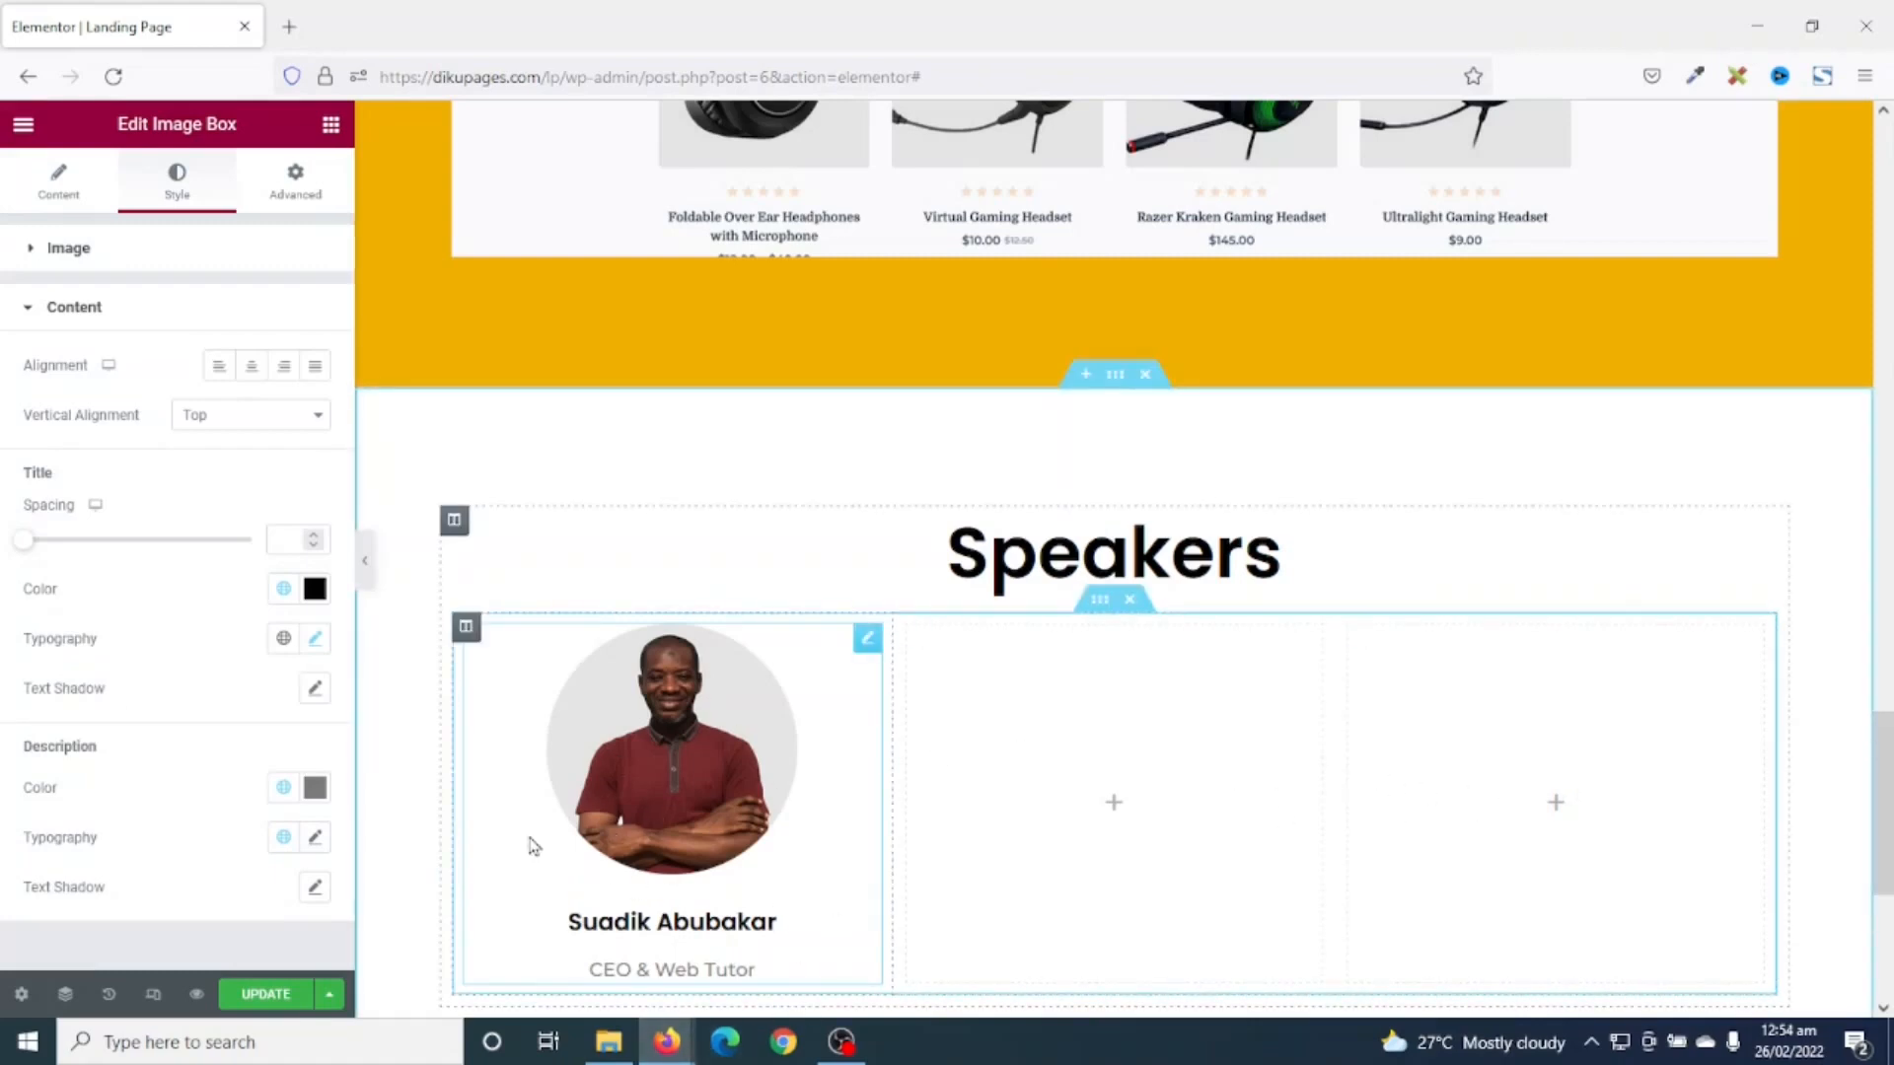
- Copy the finished speaker image box into the second and third columns of the inner section
right_click(665, 730)
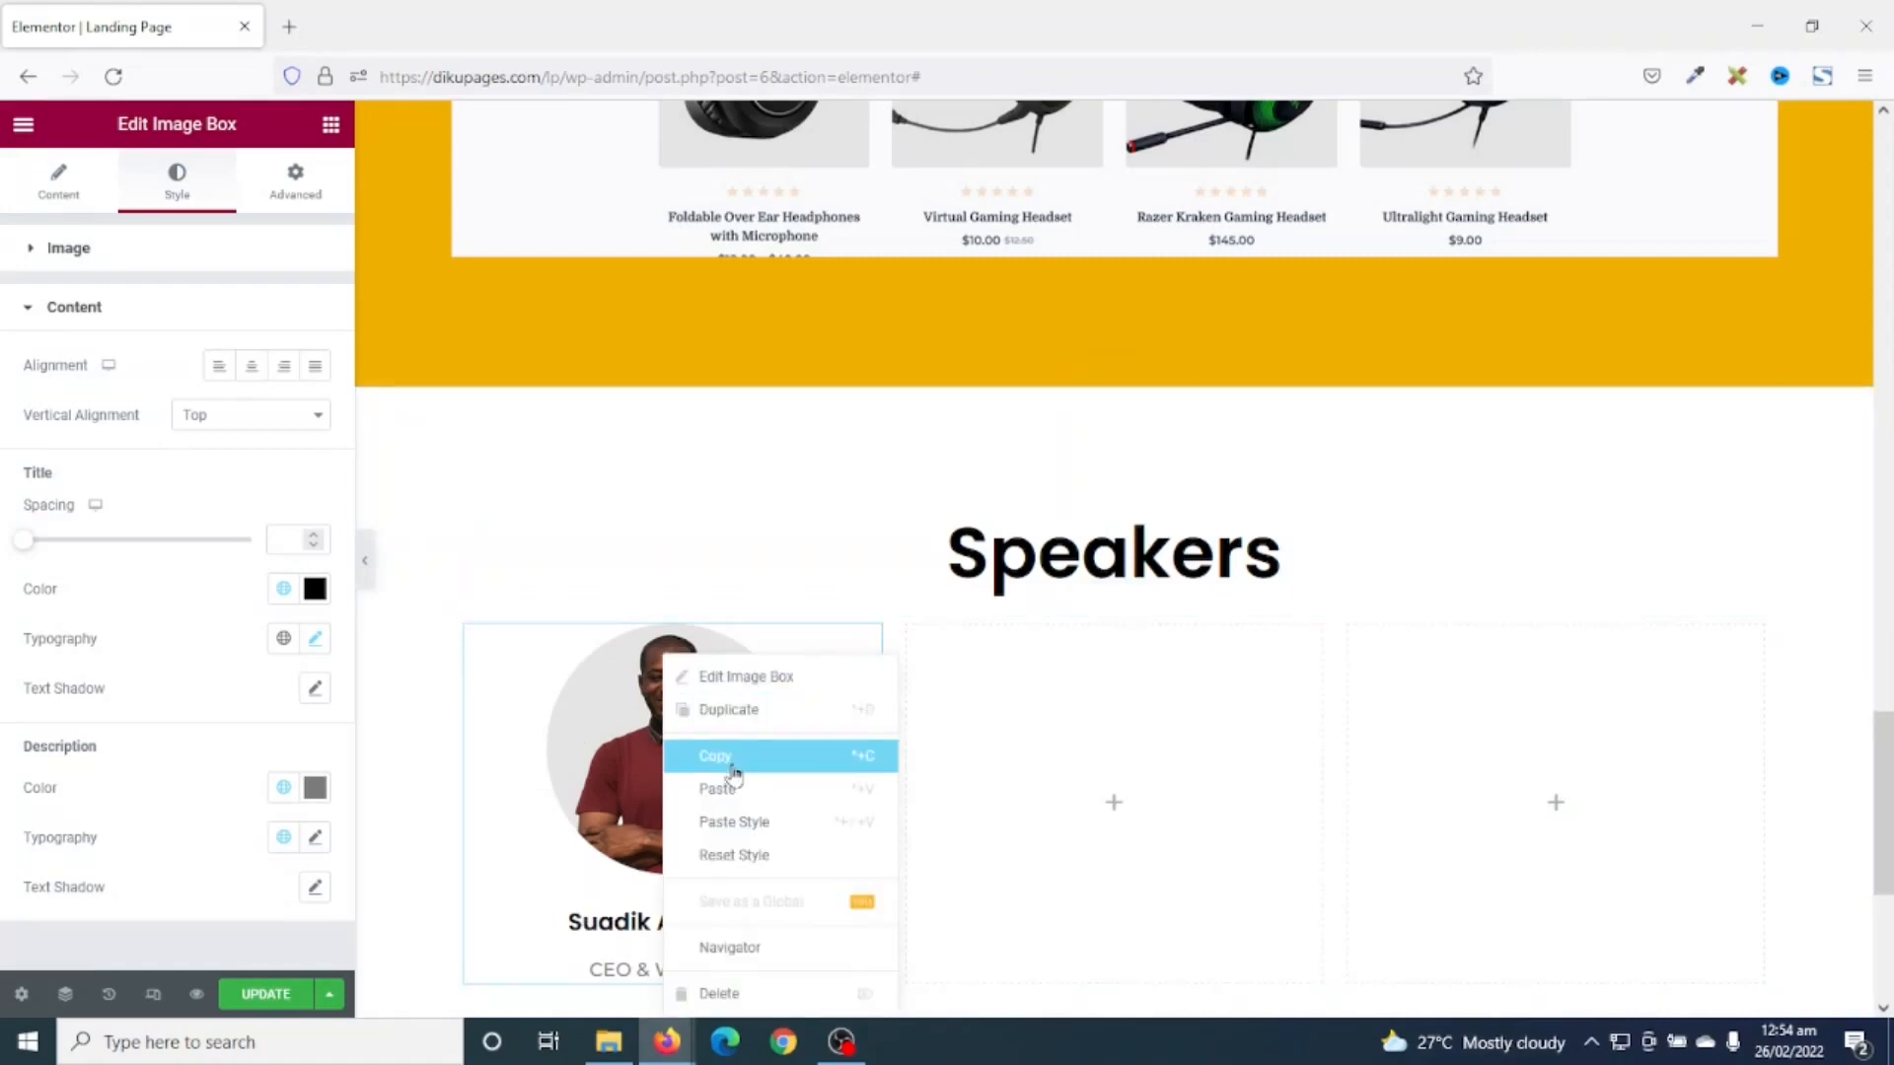
click(717, 754)
right_click(1007, 781)
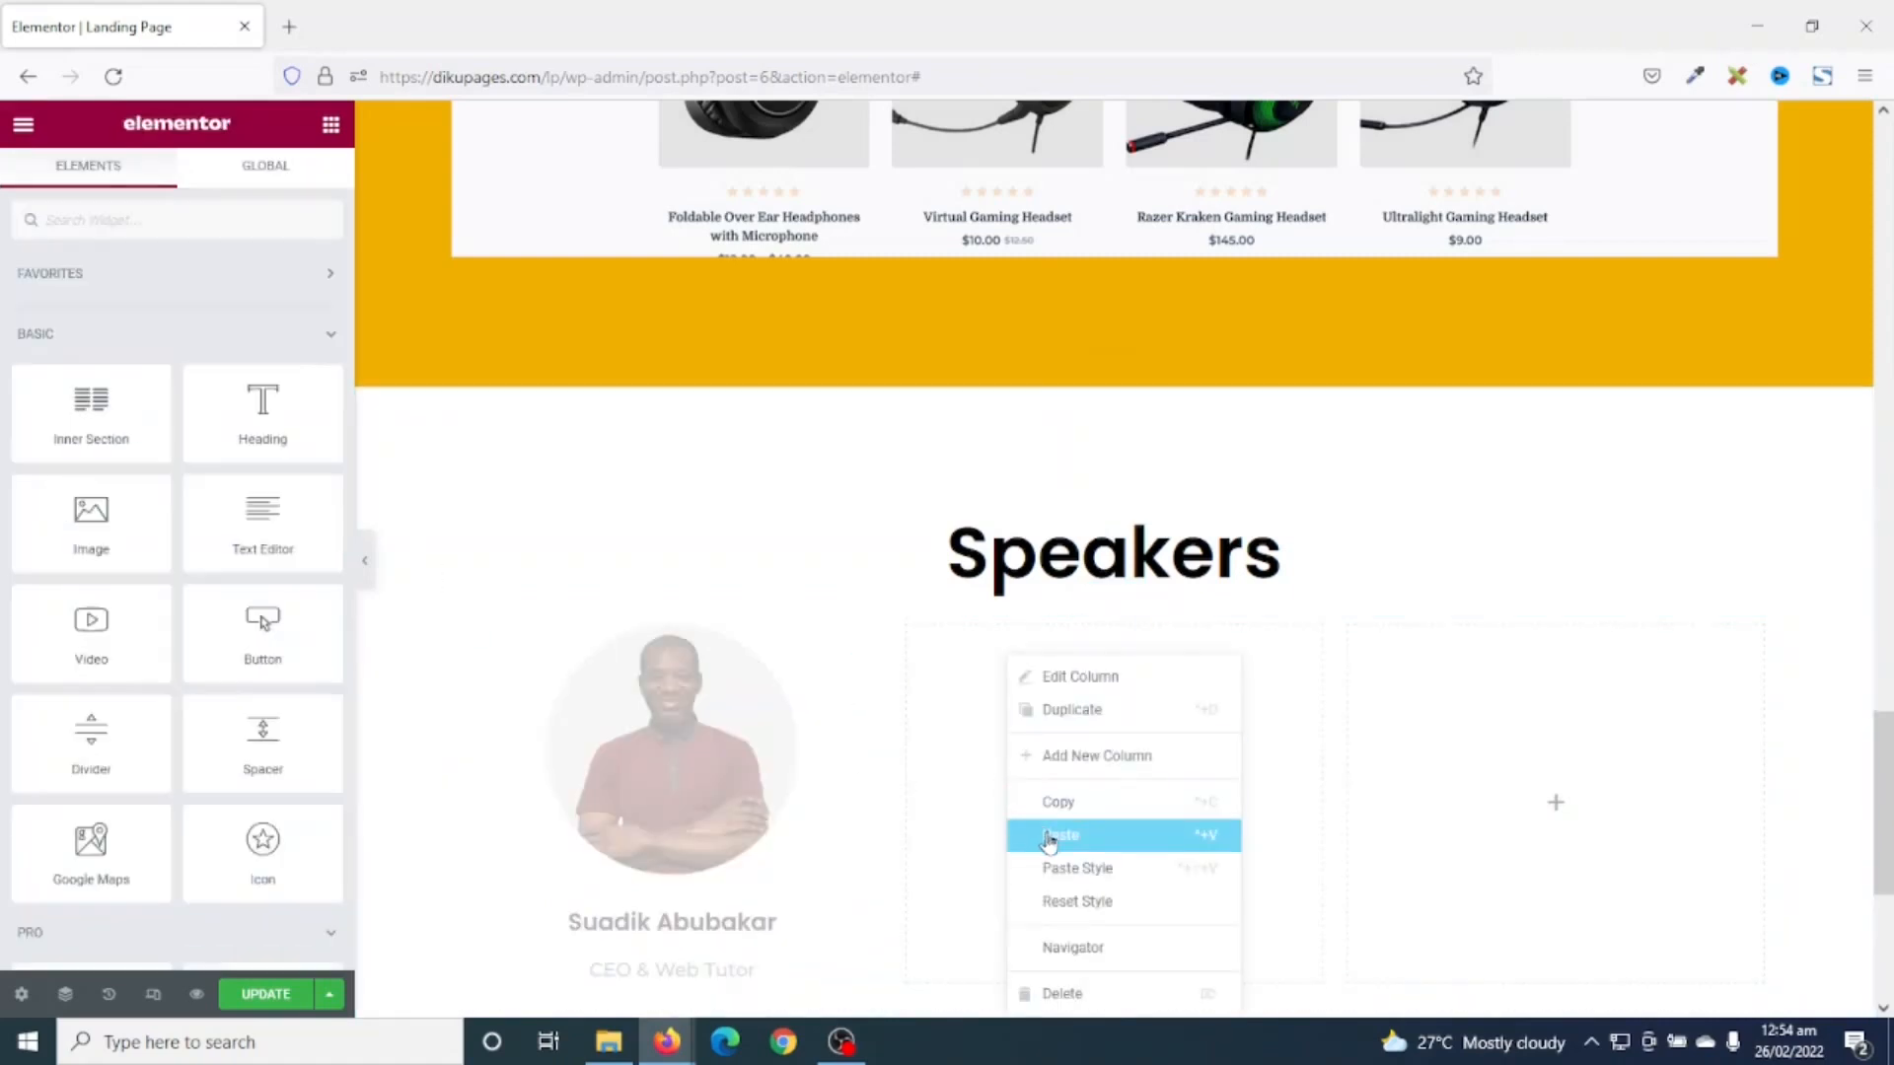
click(1050, 835)
right_click(1578, 772)
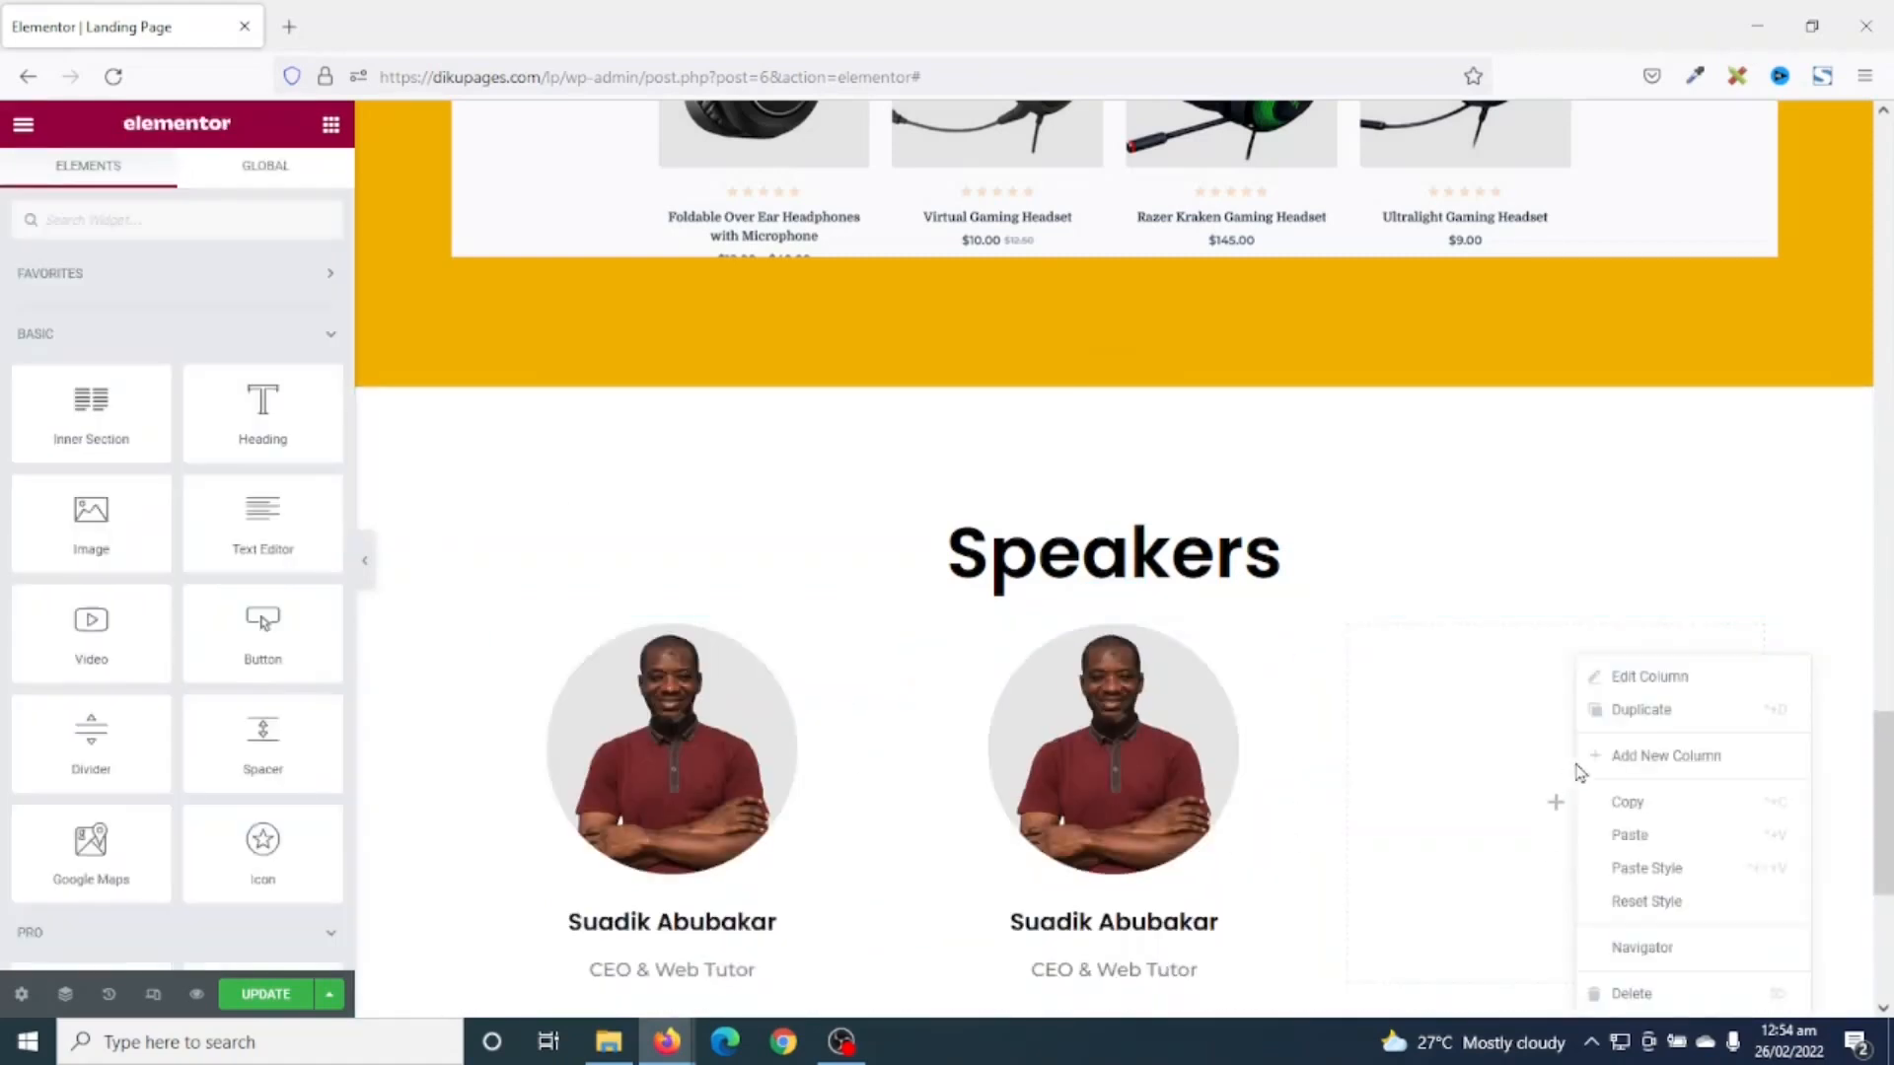
click(1618, 834)
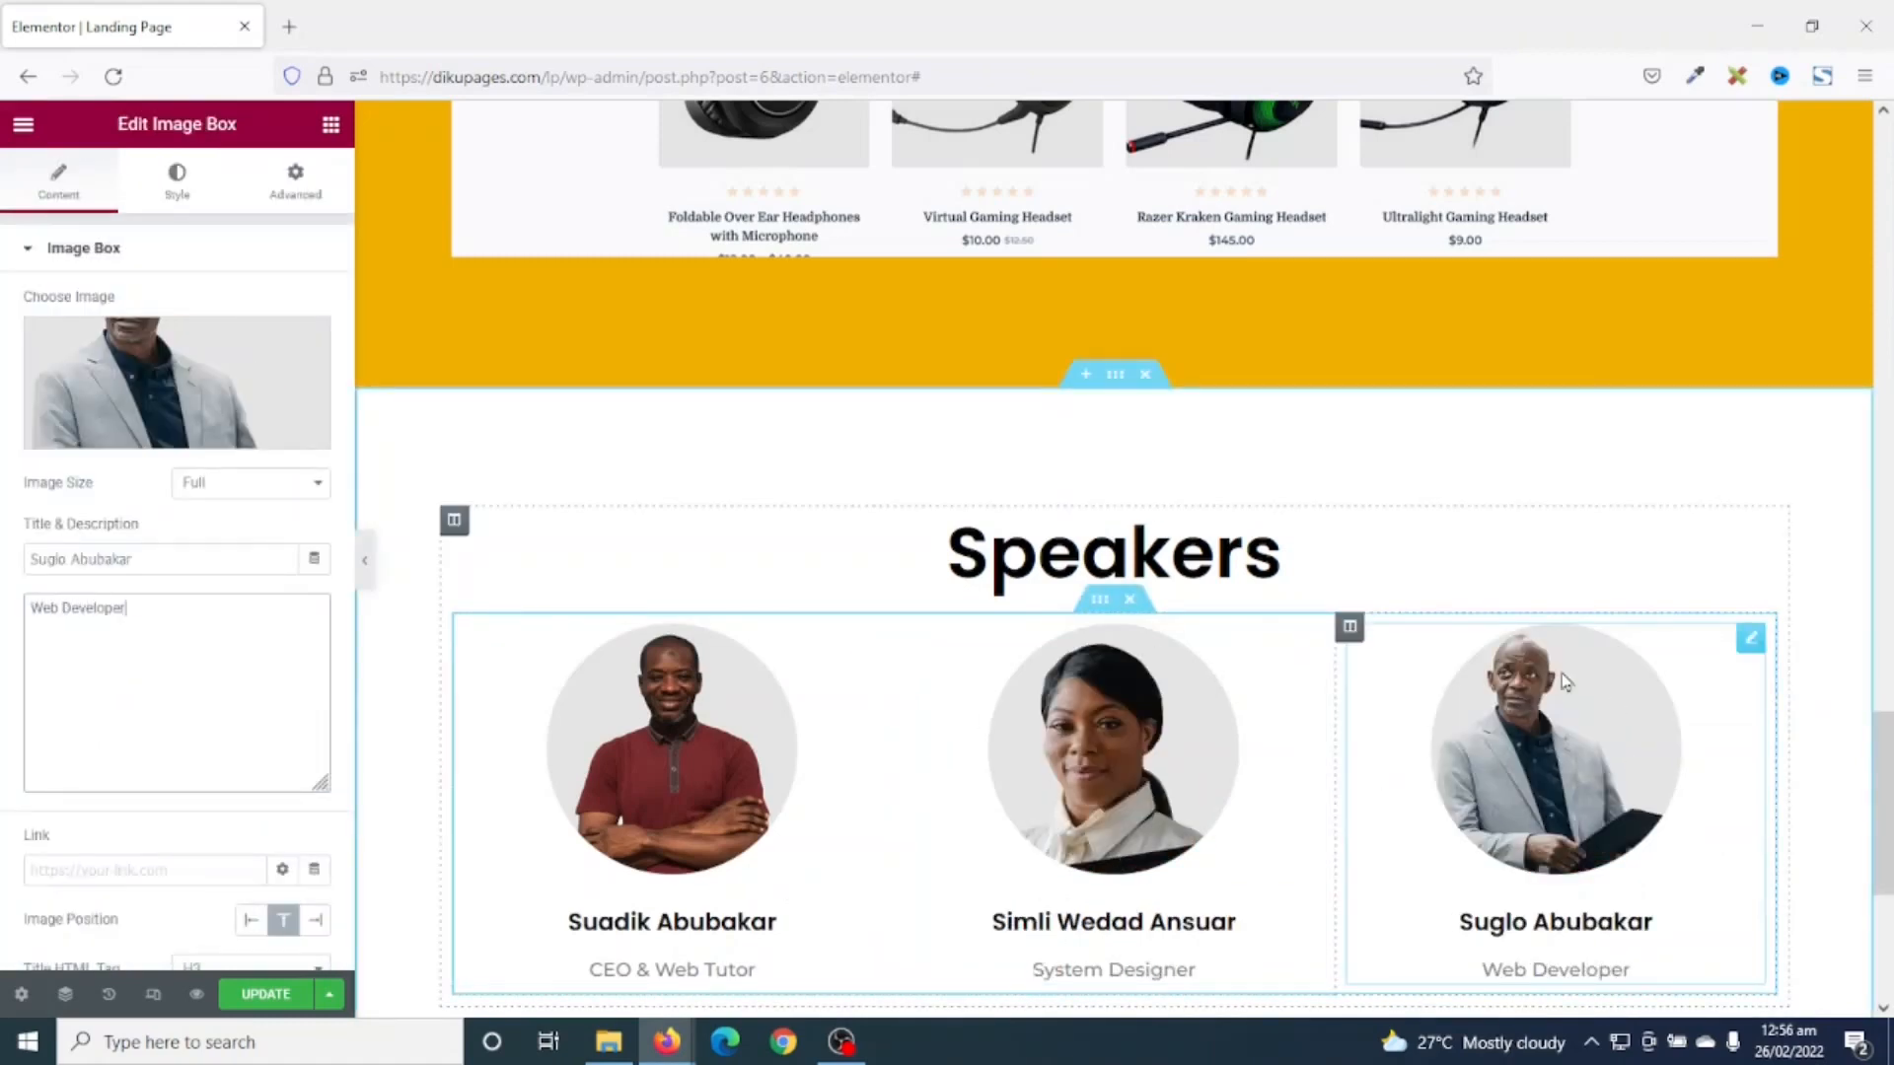
- Duplicate the whole Speakers section
scroll(1382, 795, down, 5)
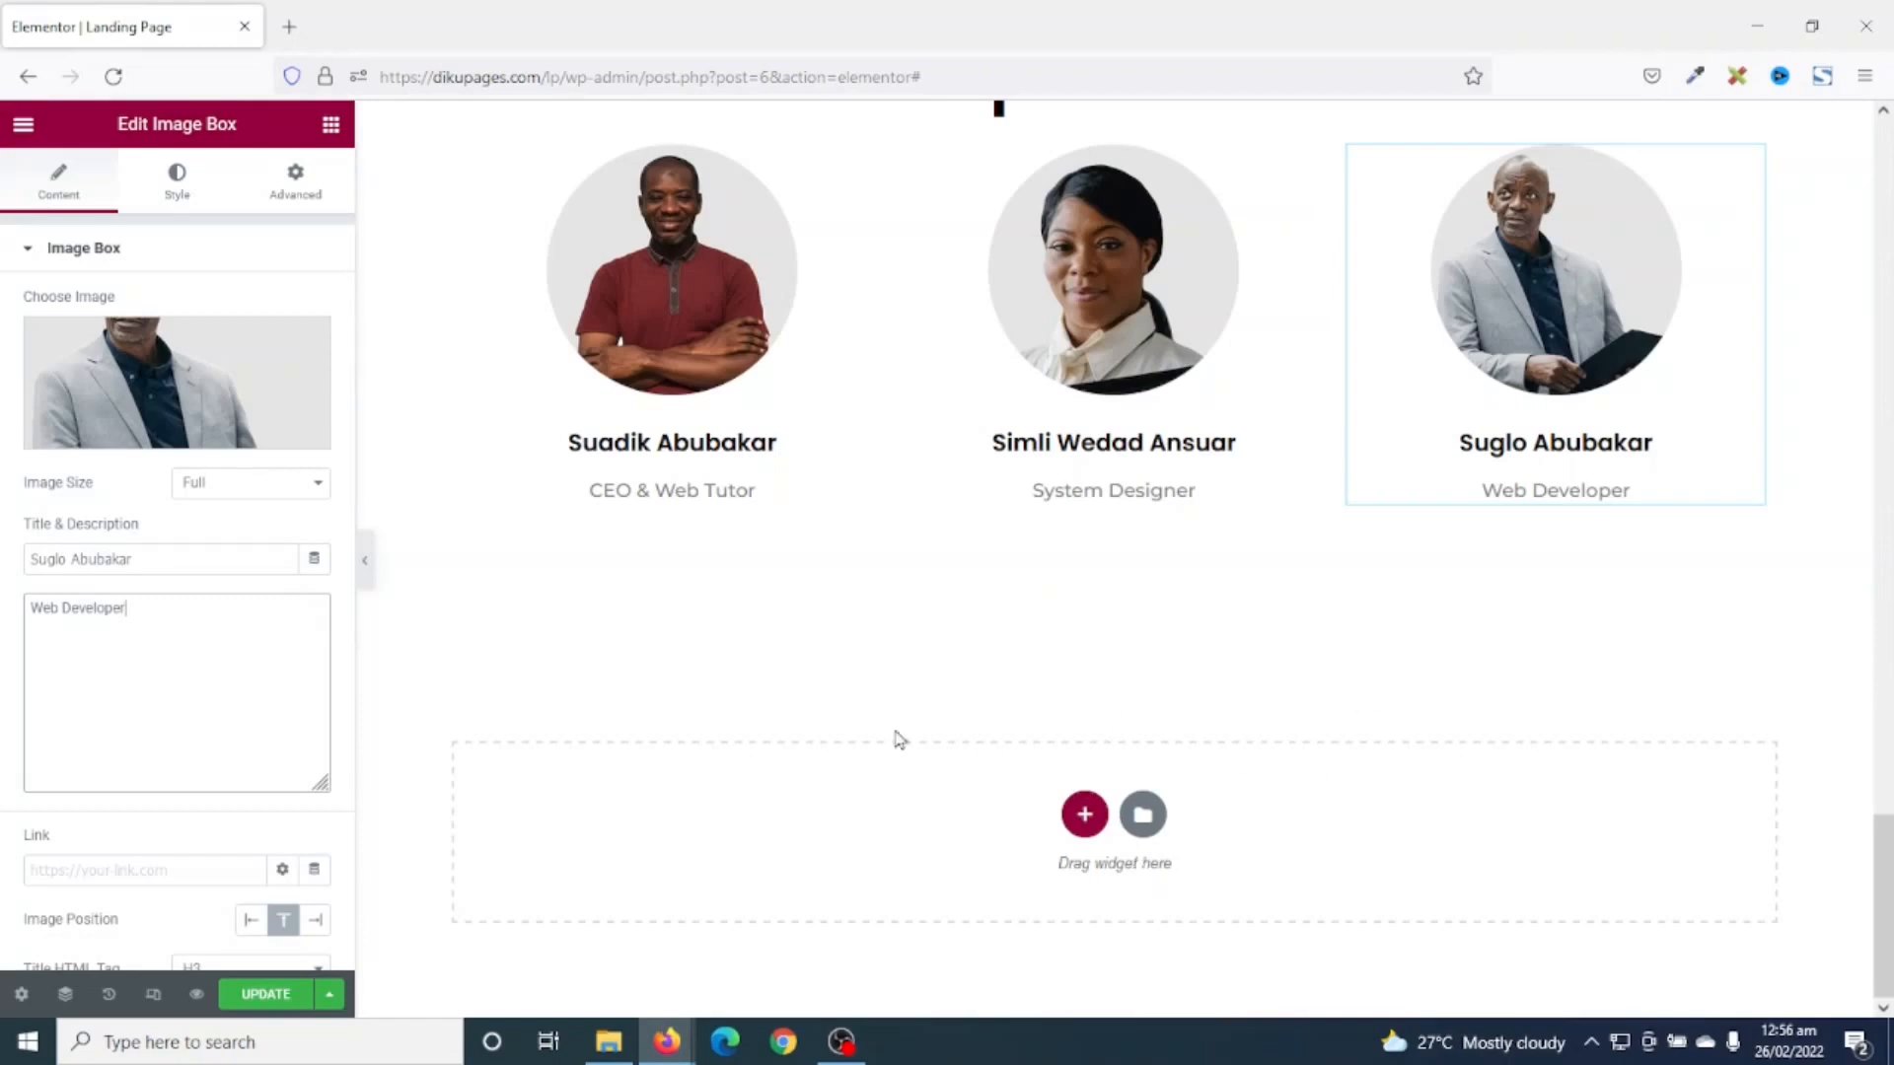
click(1017, 984)
scroll(1017, 984, up, 2)
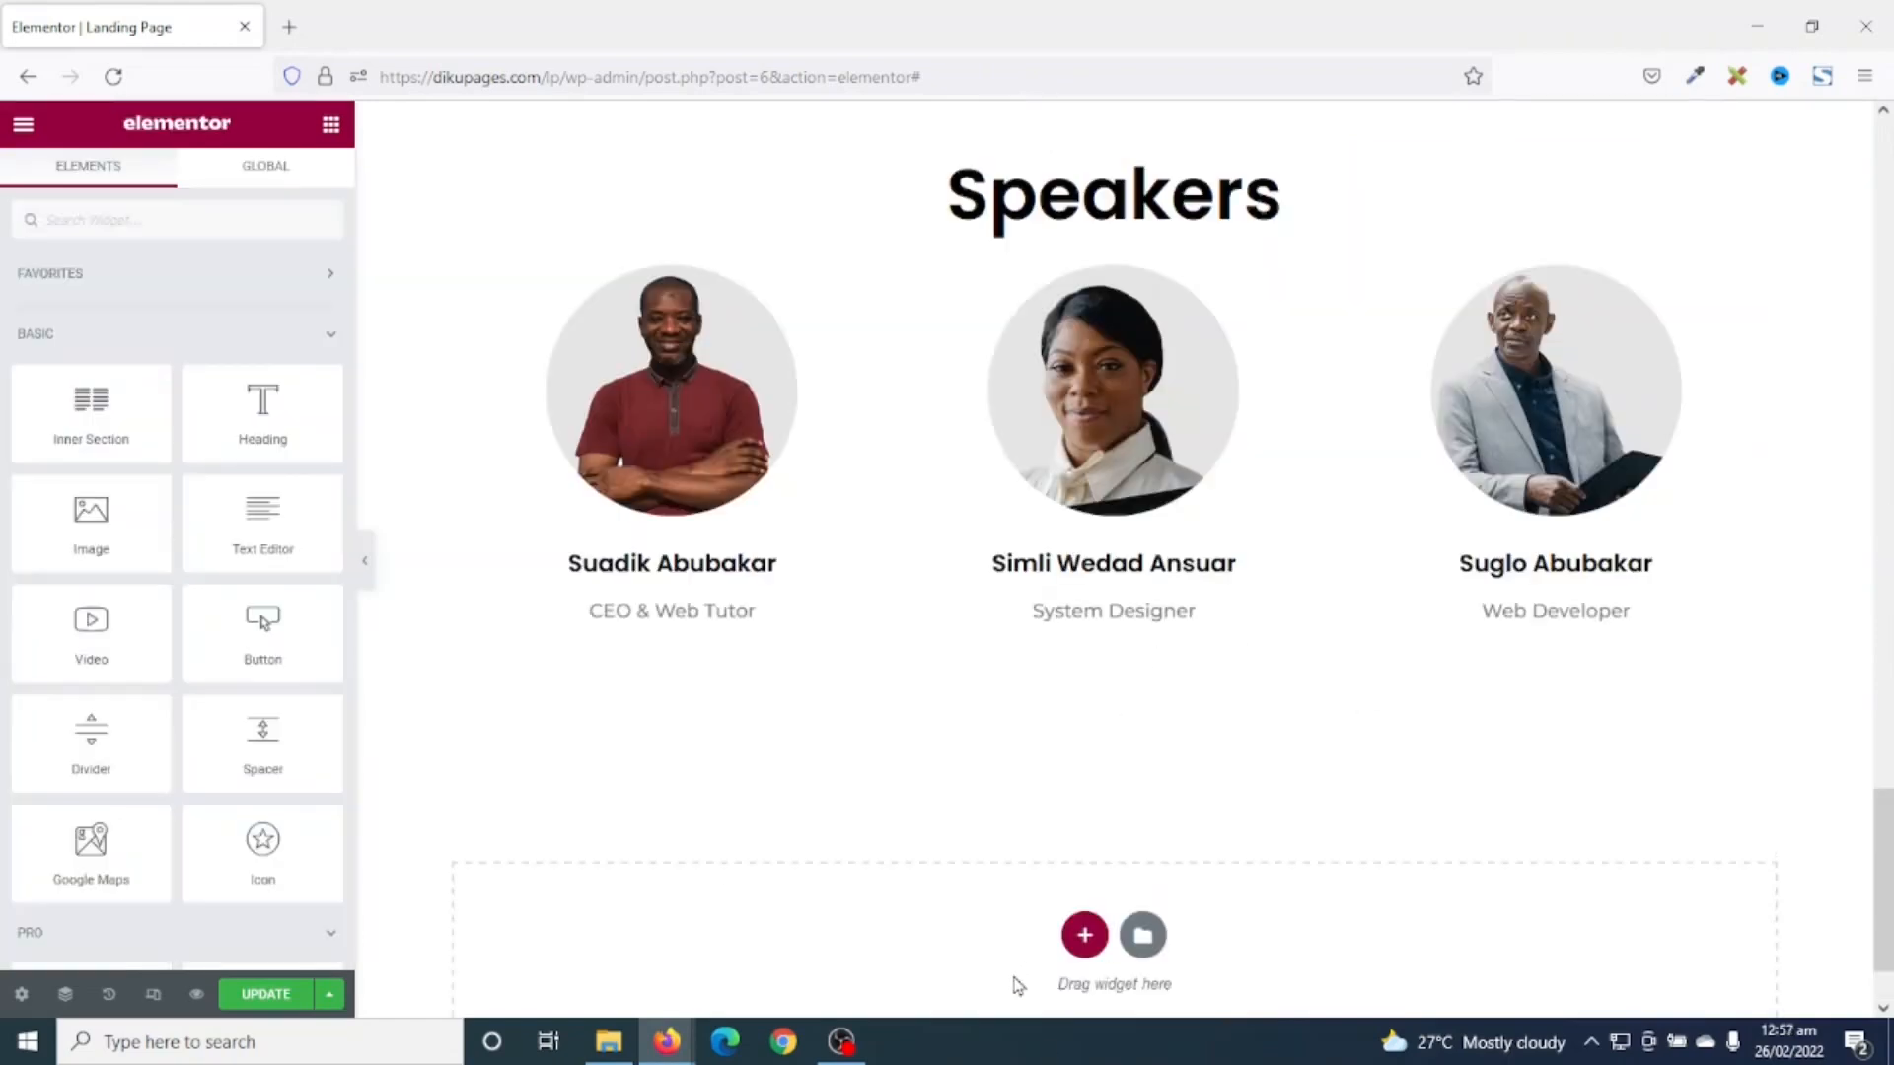
scroll(1016, 892, up, 3)
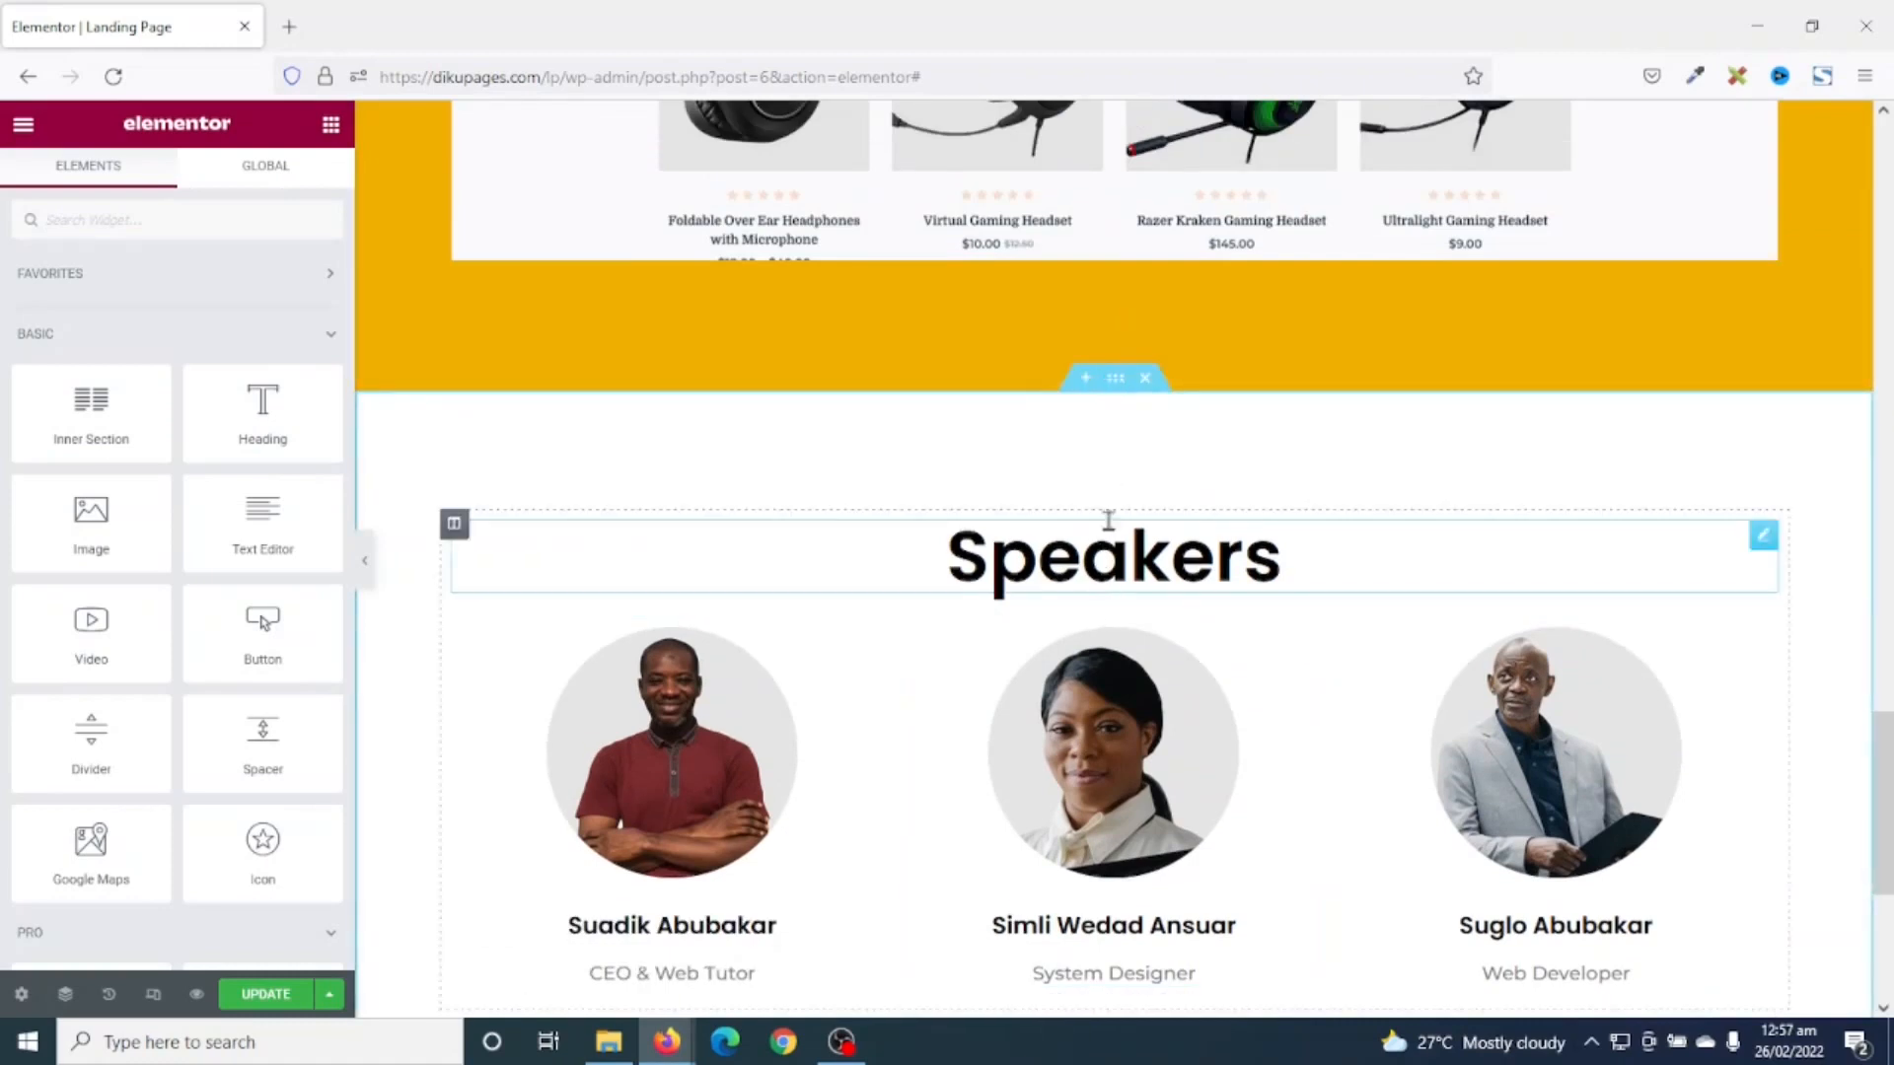
right_click(1119, 386)
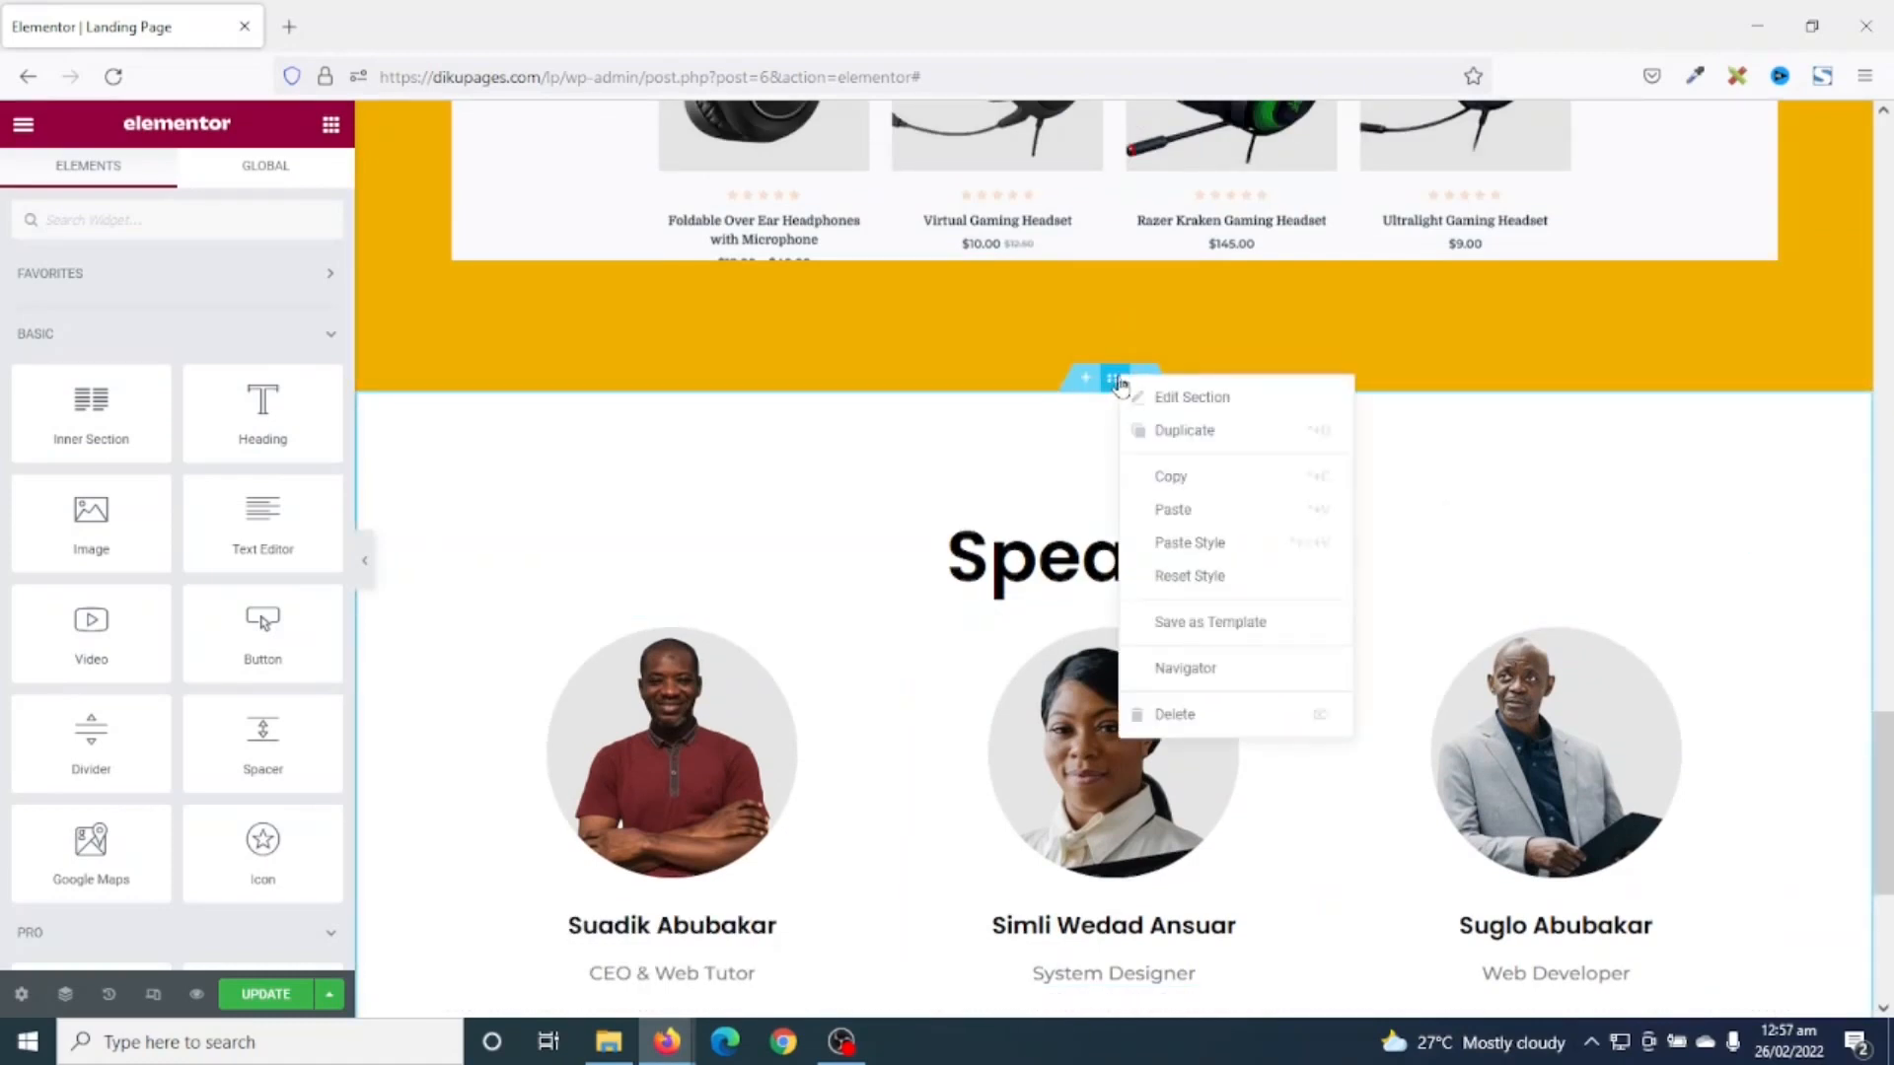
click(1211, 434)
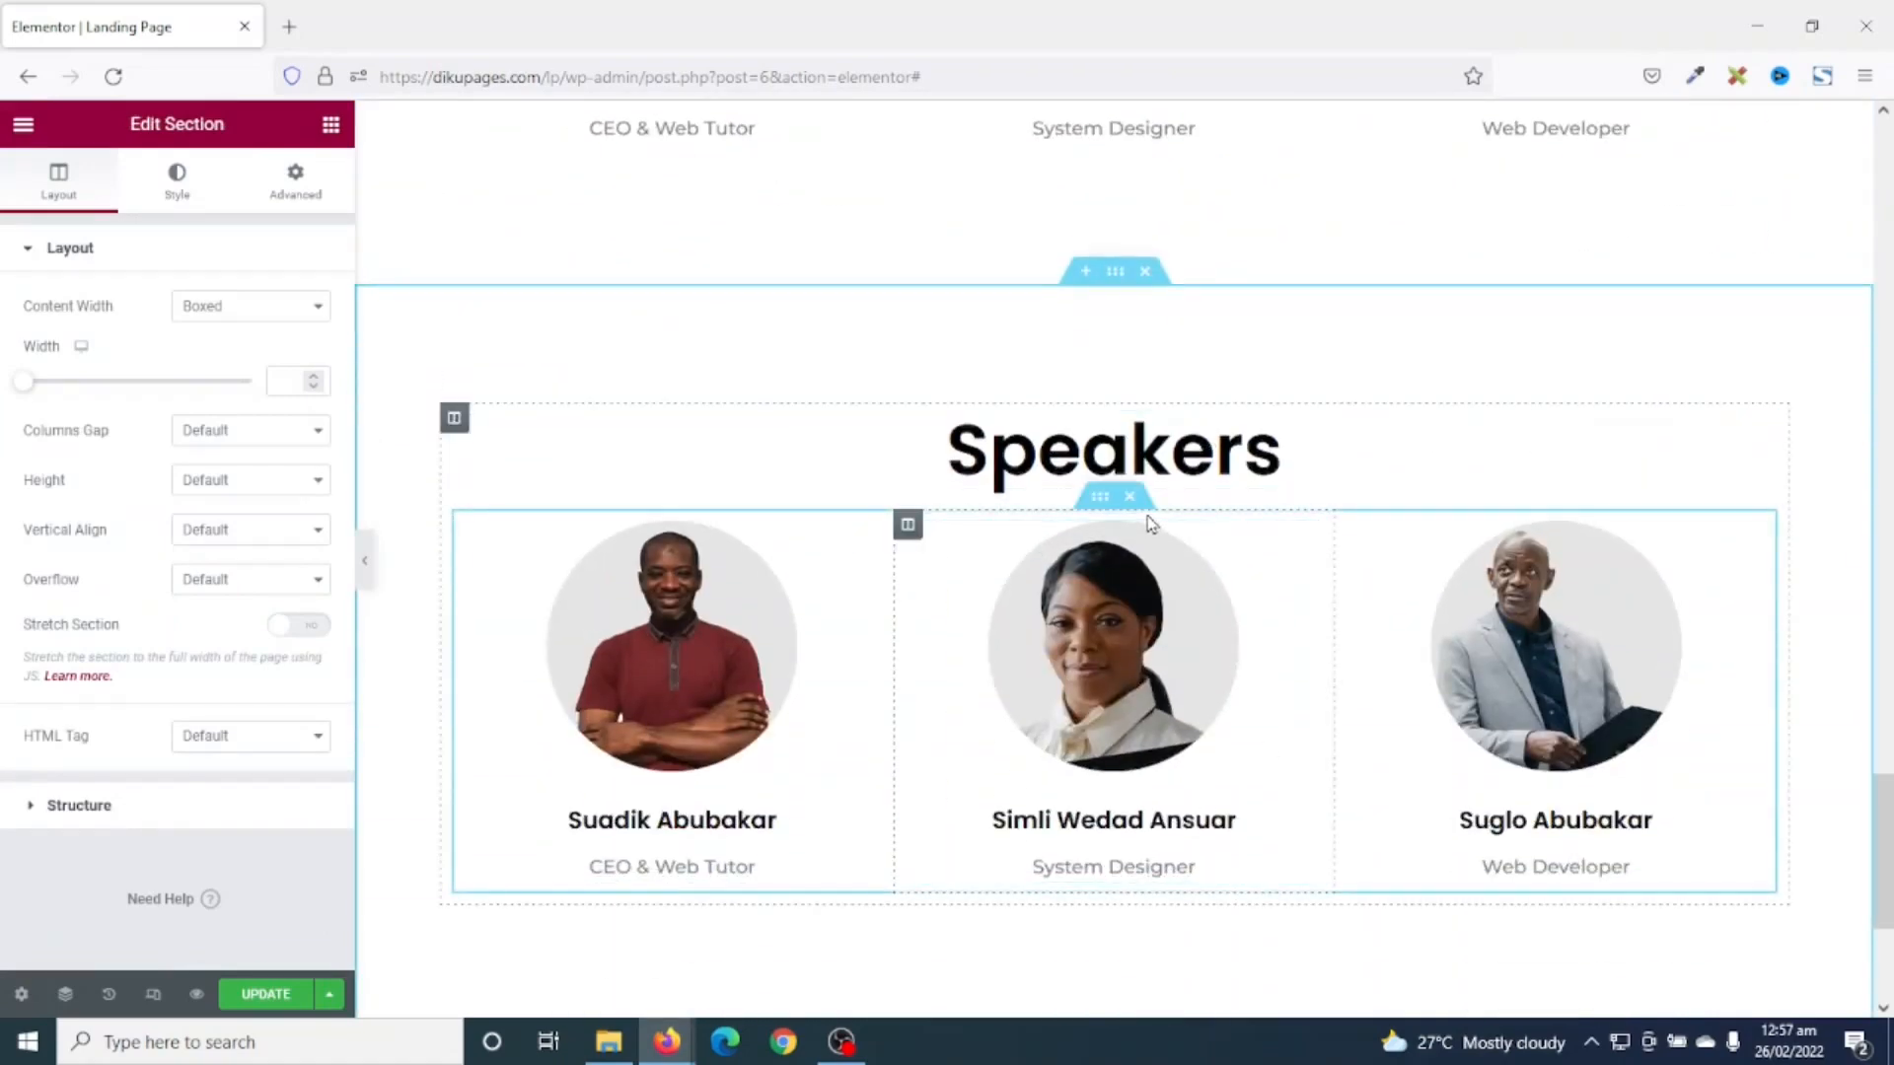
- Delete the three-column inner section from the duplicated section and change its heading to "Book Your Seat"
click(1129, 498)
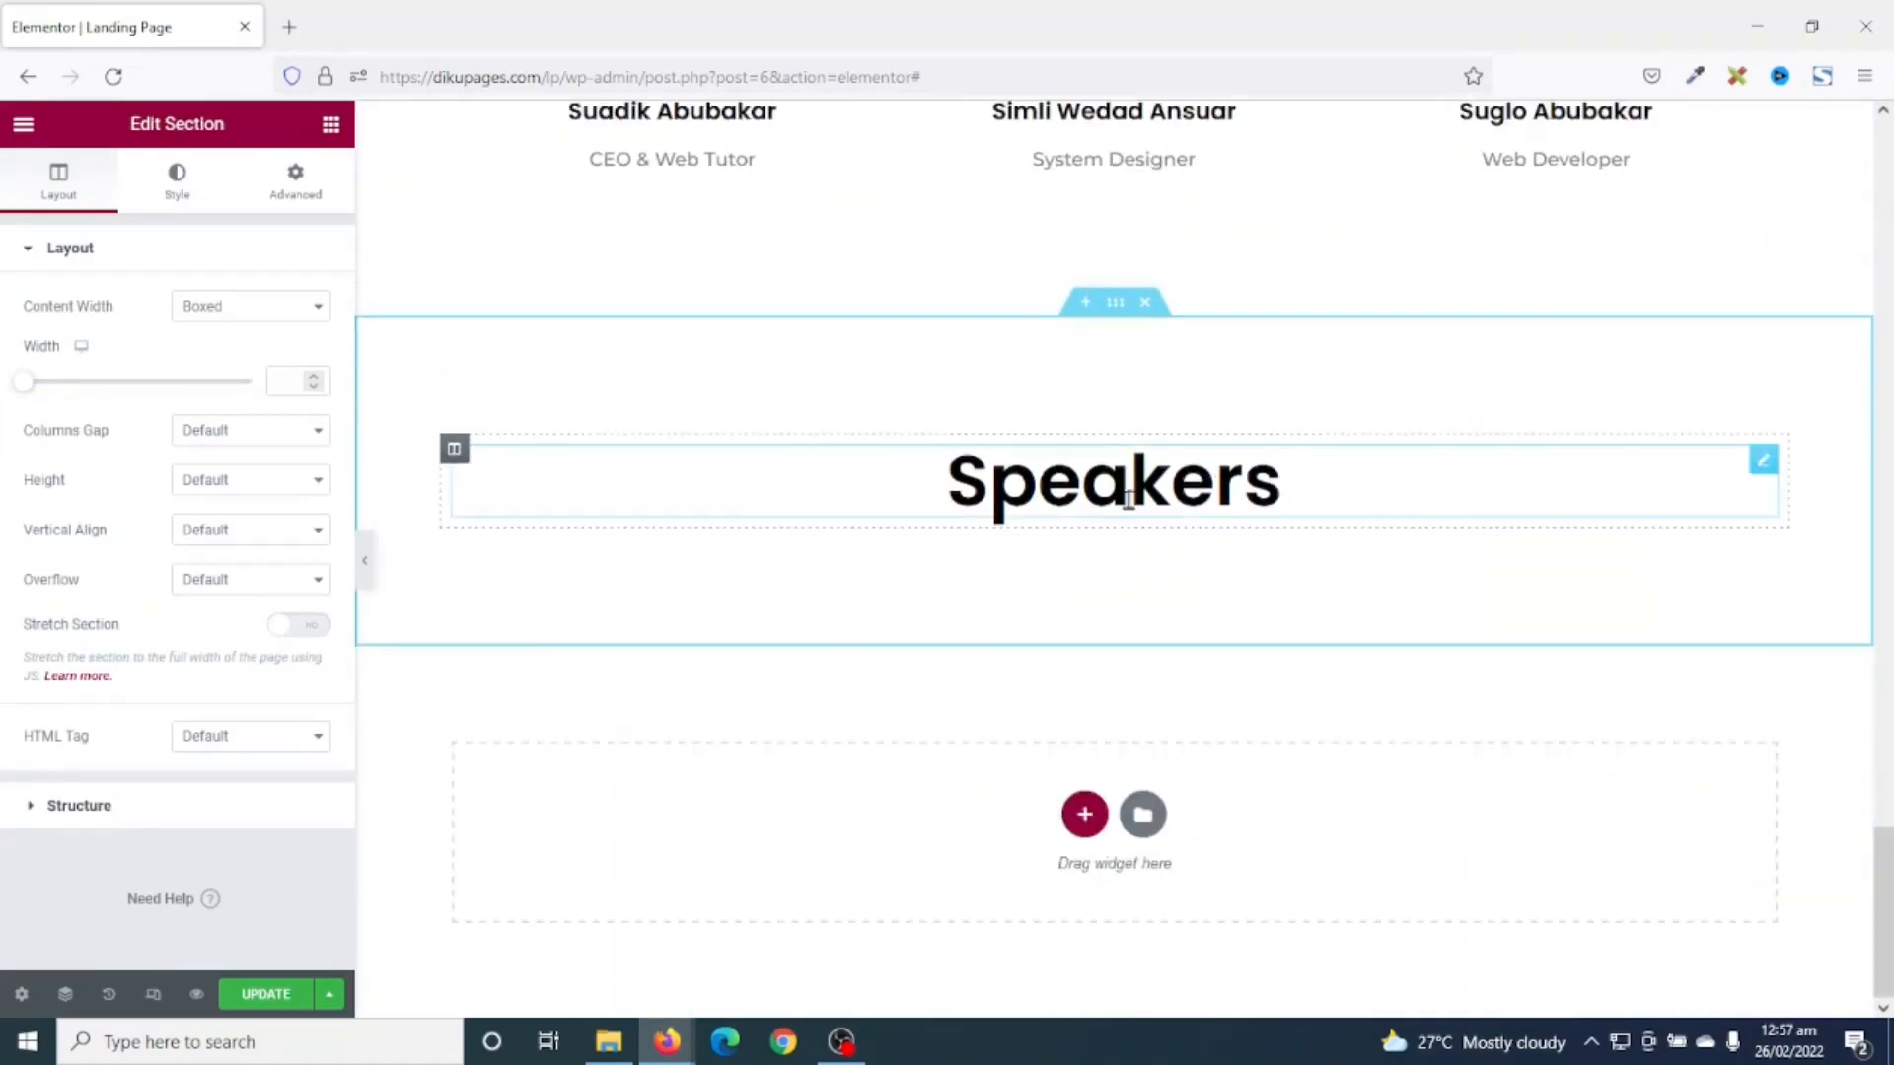
click(1062, 513)
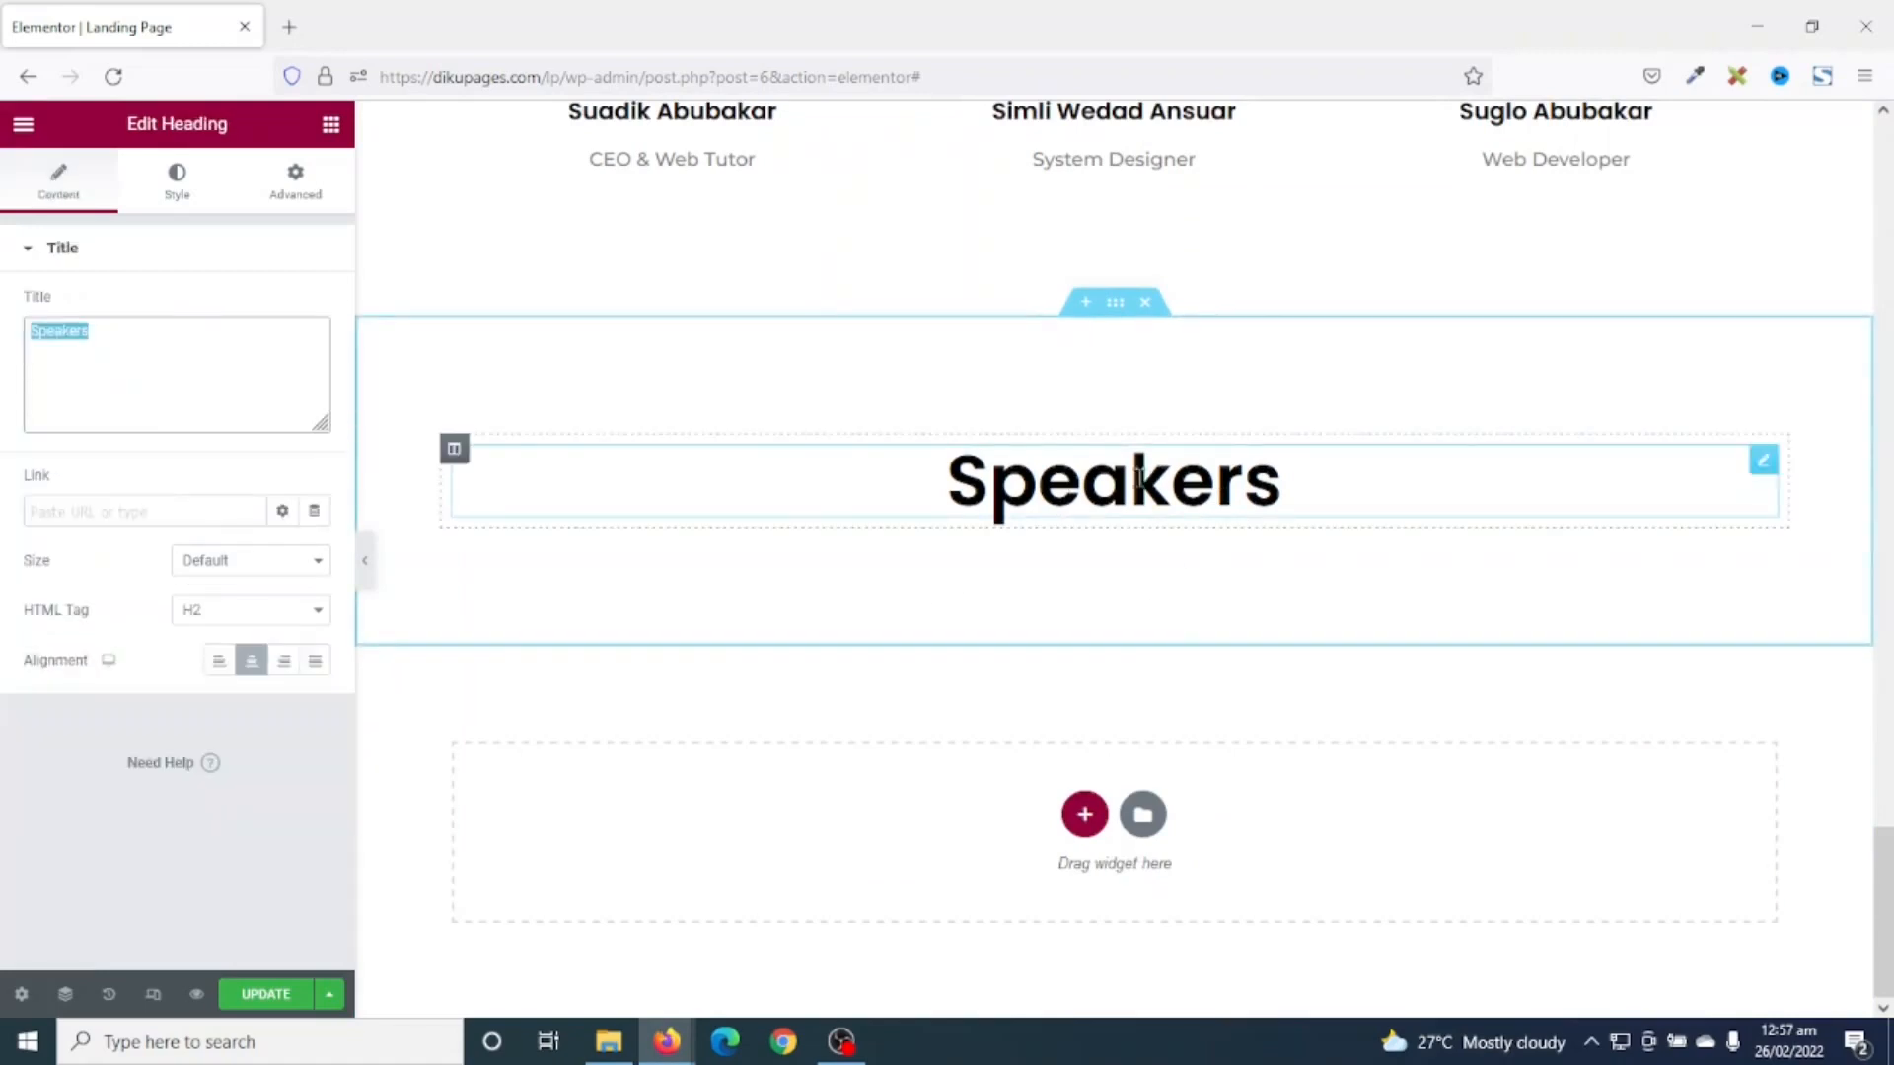
key(ctrl+v)
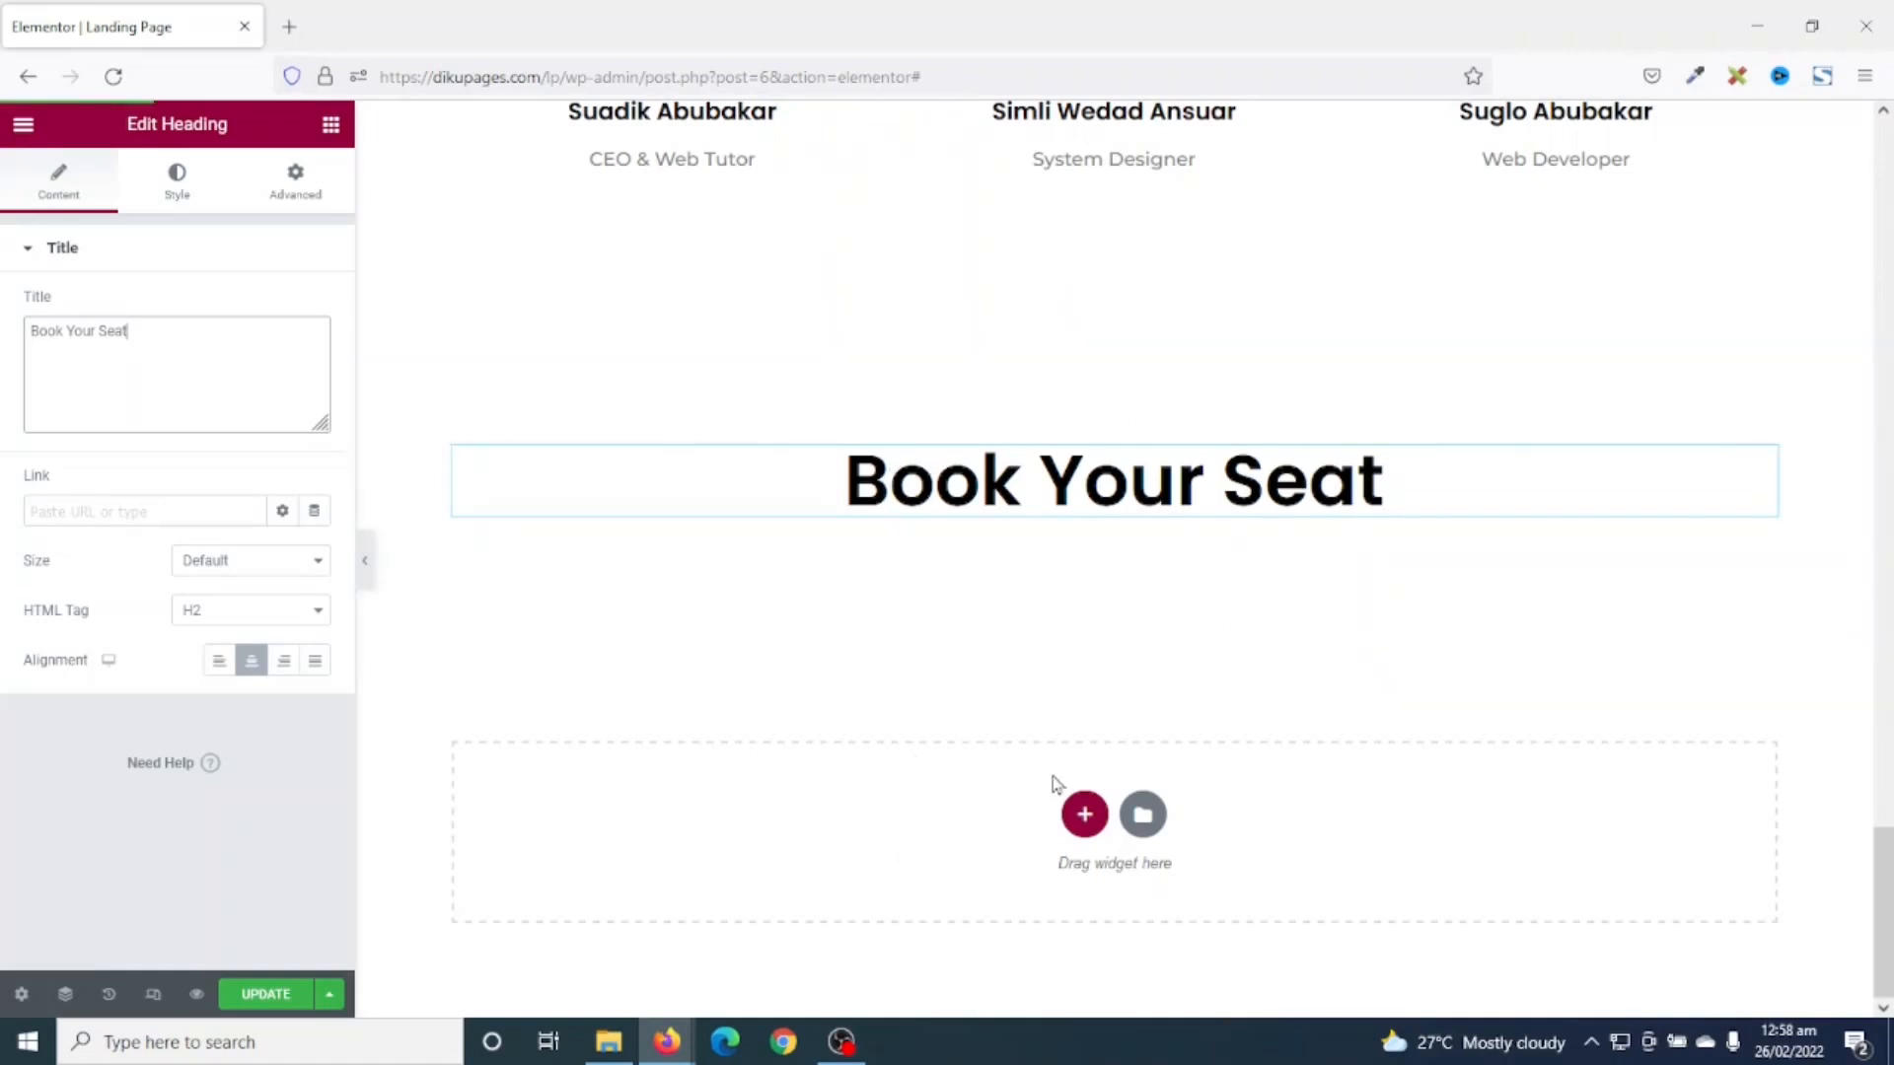
- Add a single-column section below "Book Your Seat" and give it a classic background in the global black colour
click(1084, 813)
click(795, 877)
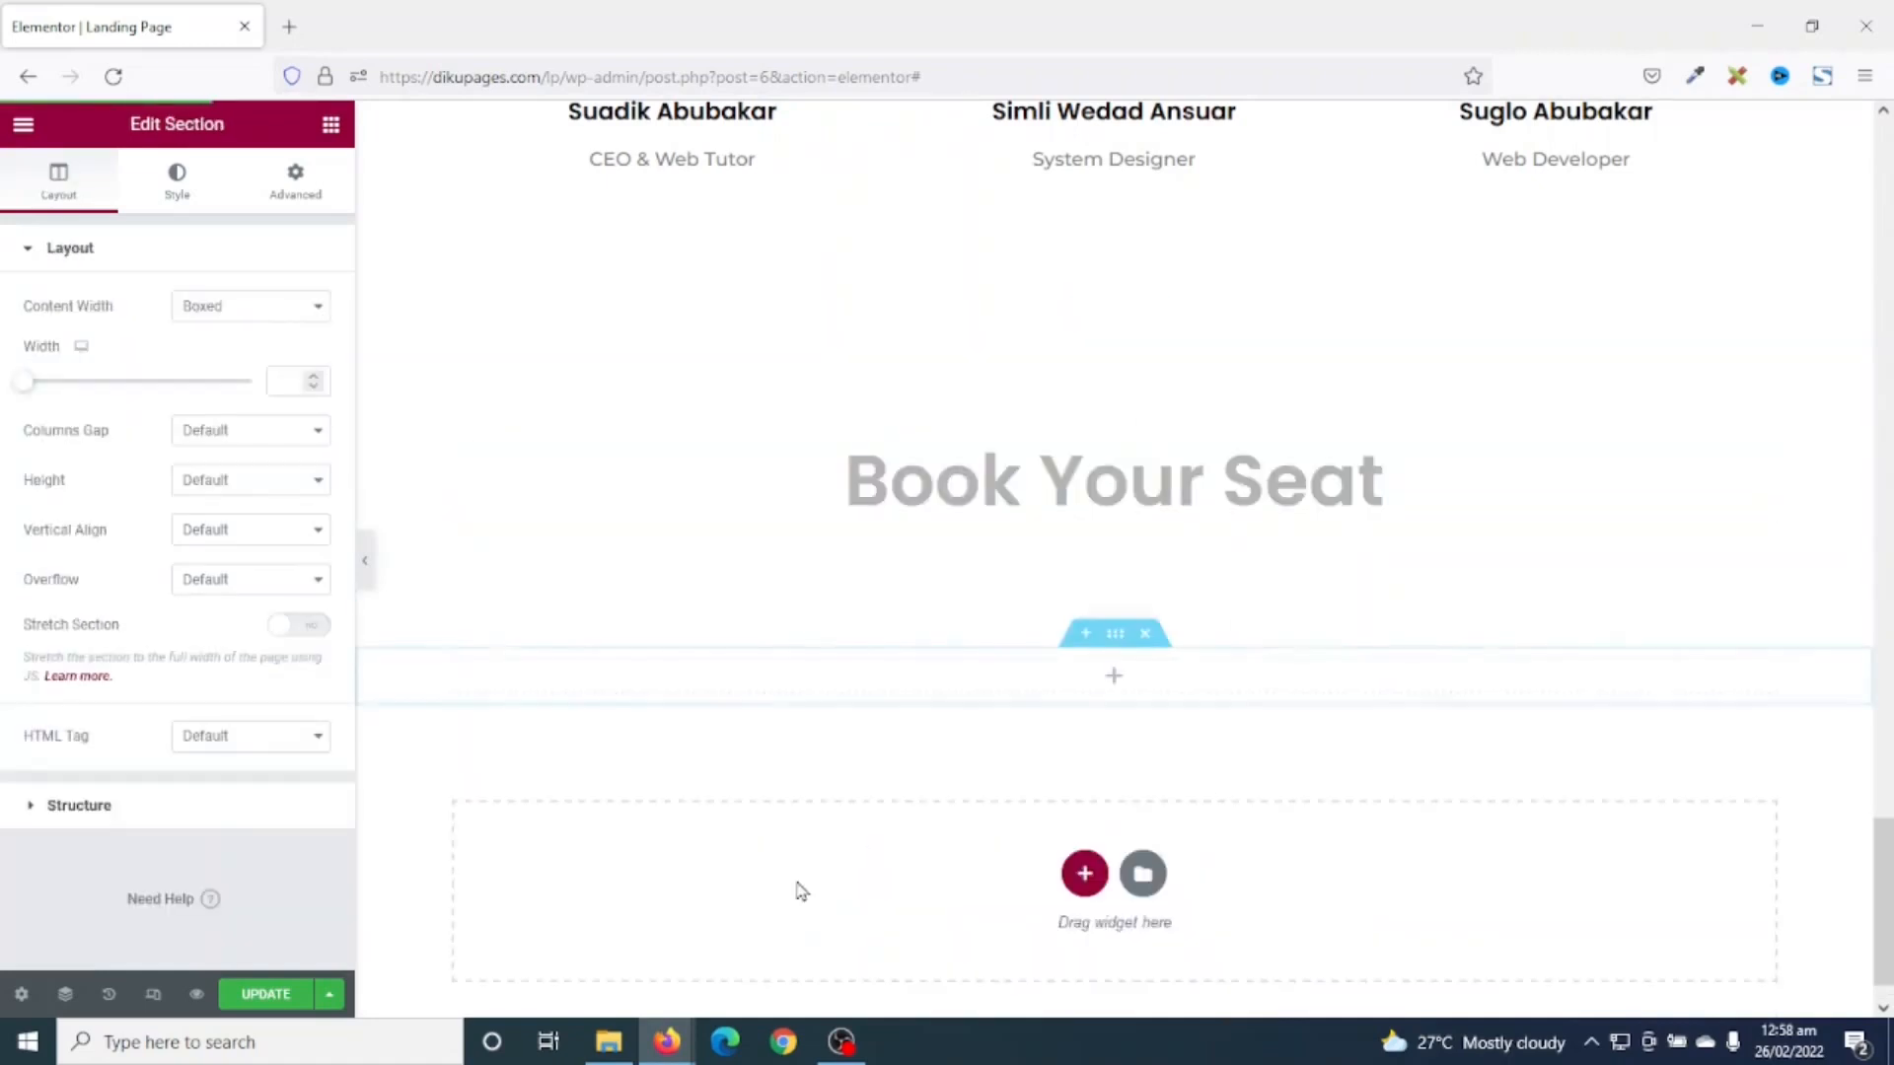
click(185, 195)
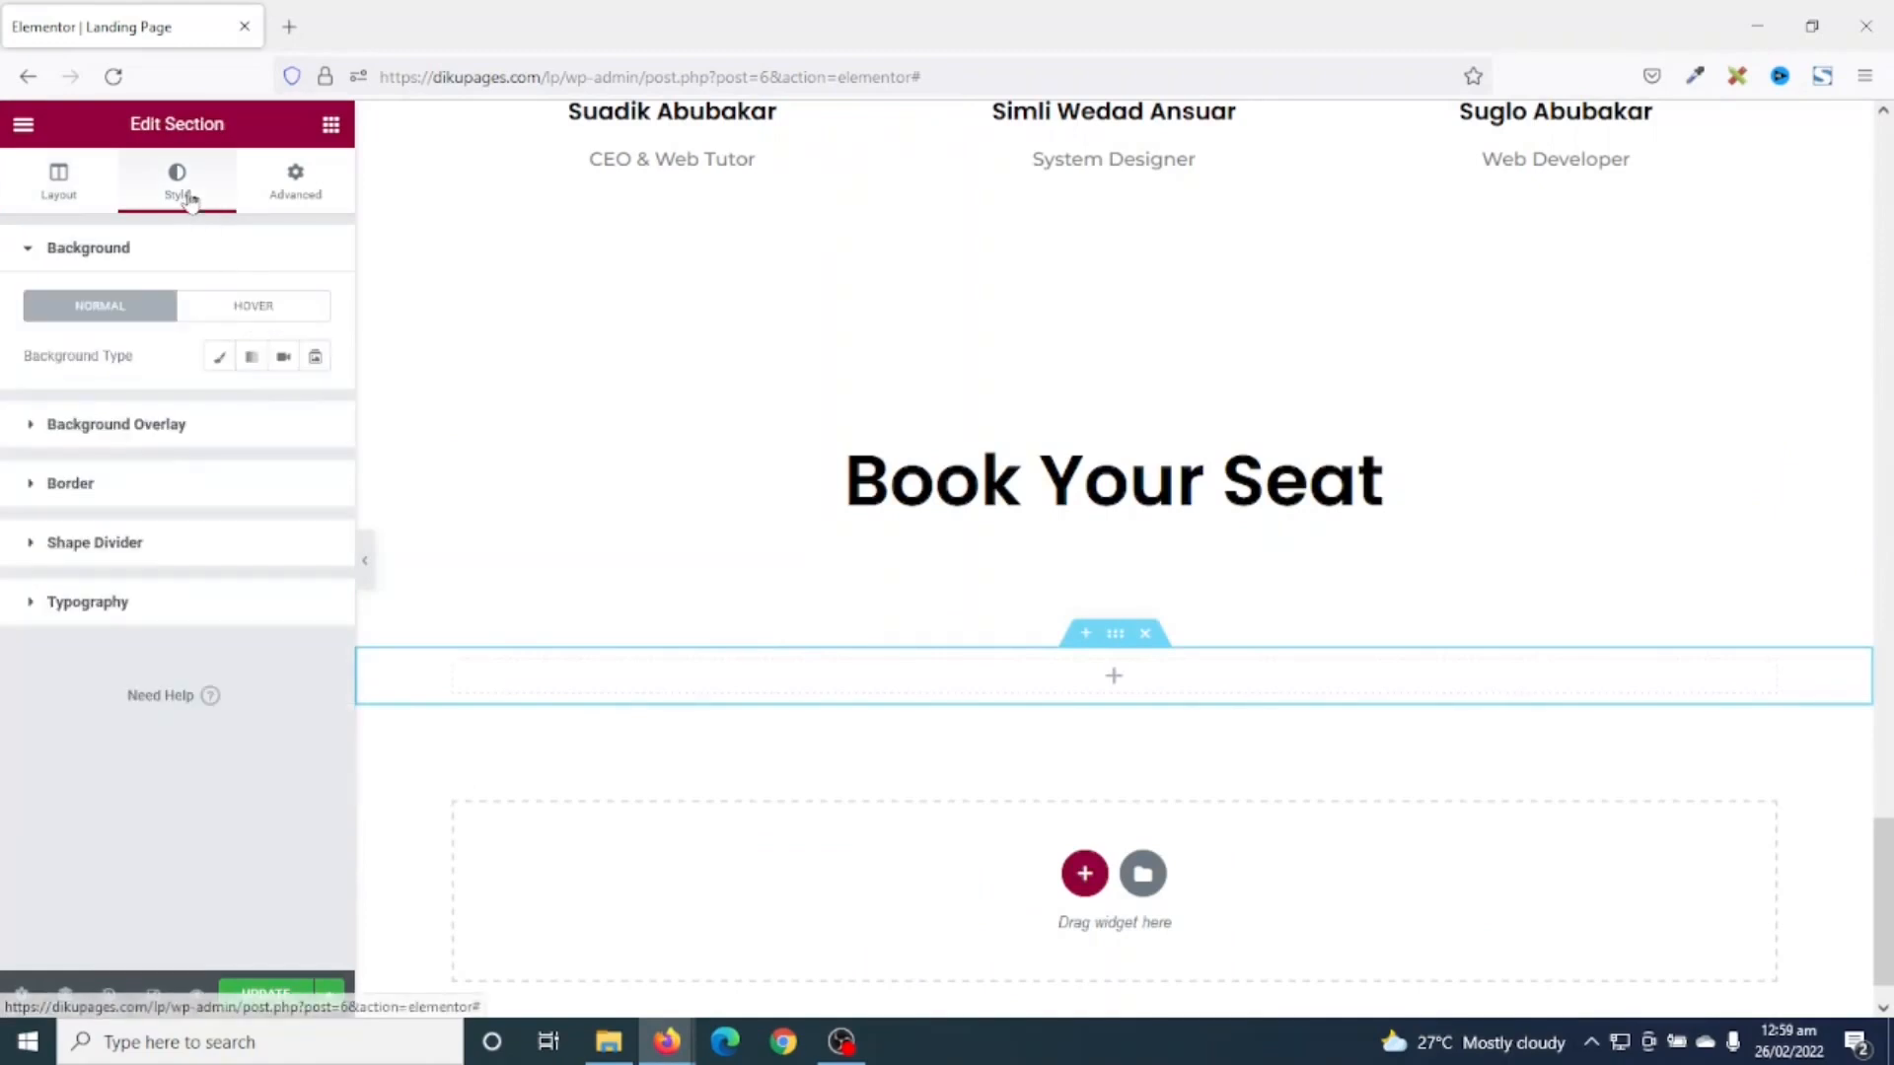
click(219, 363)
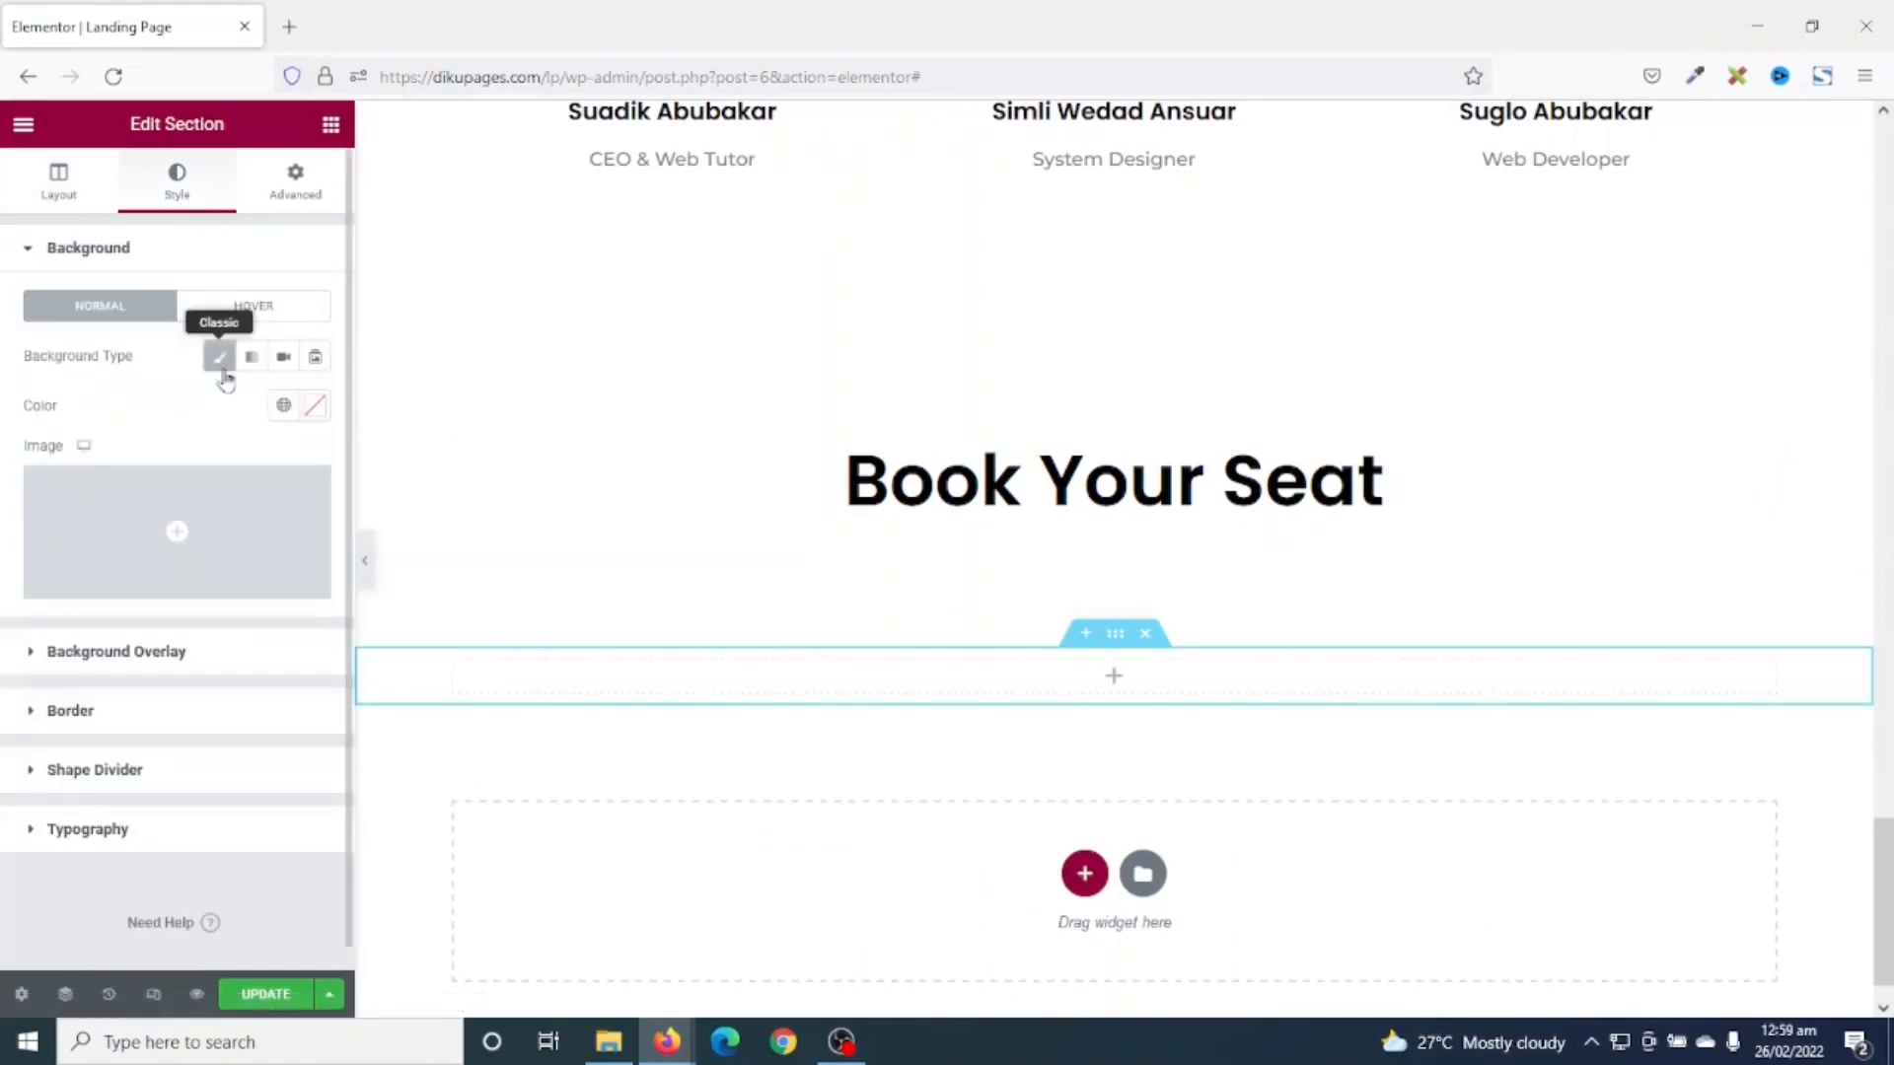
click(283, 405)
click(109, 725)
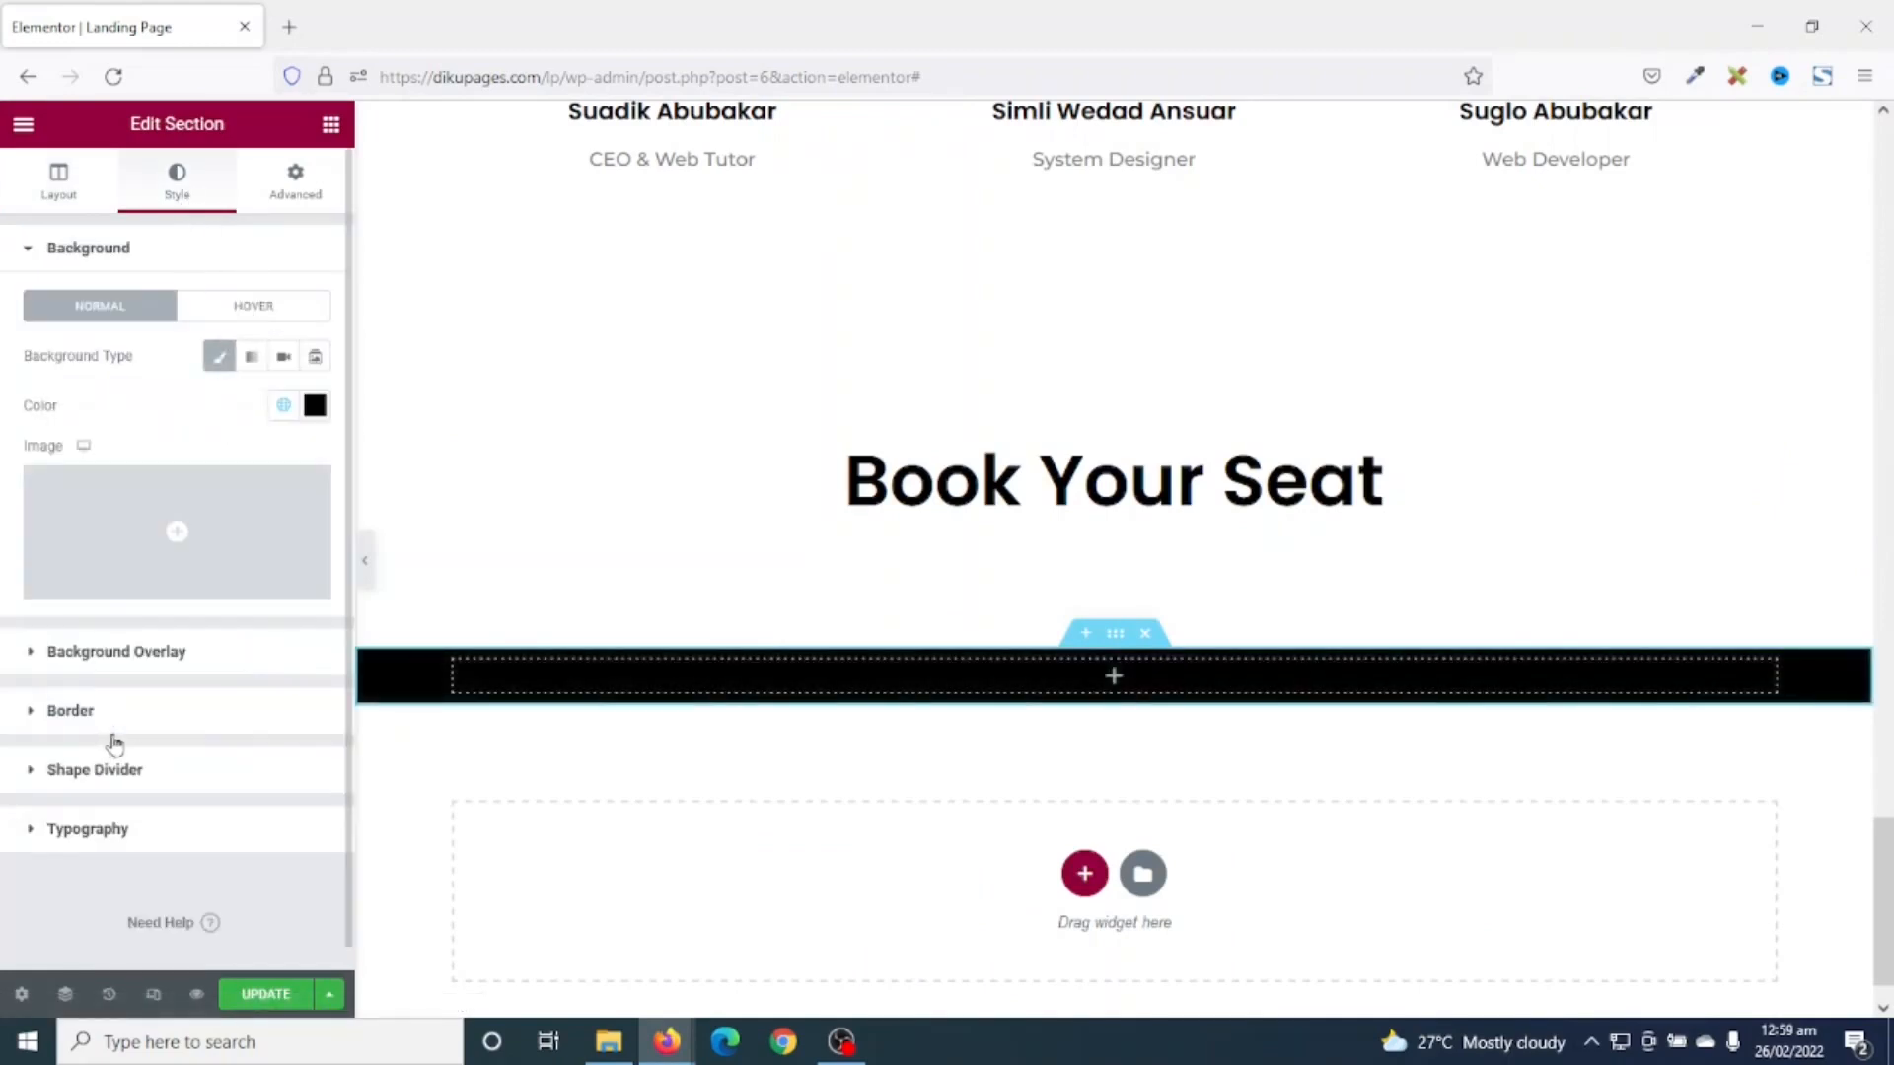
- Set the black section's top and bottom padding to 10 px each, leaving the side padding at 0
click(296, 195)
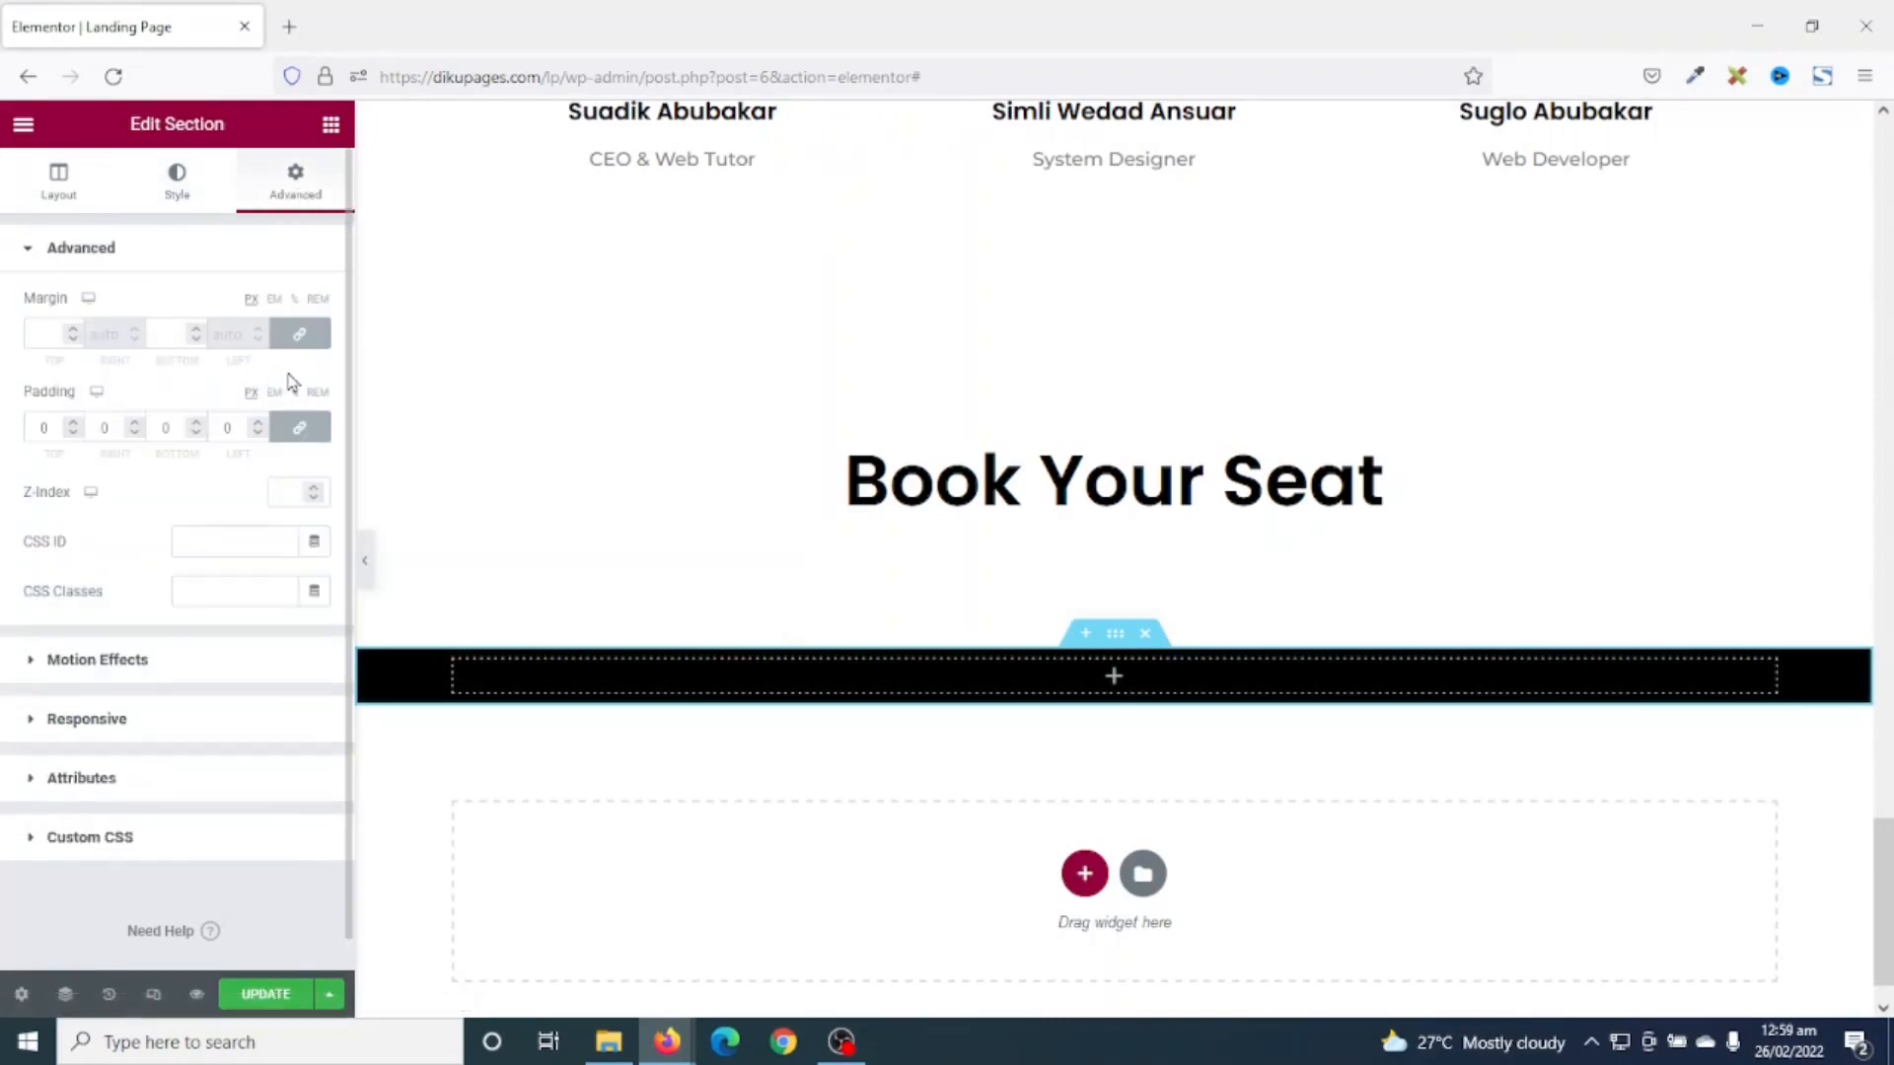
click(34, 431)
text(1)
click(156, 434)
text(1)
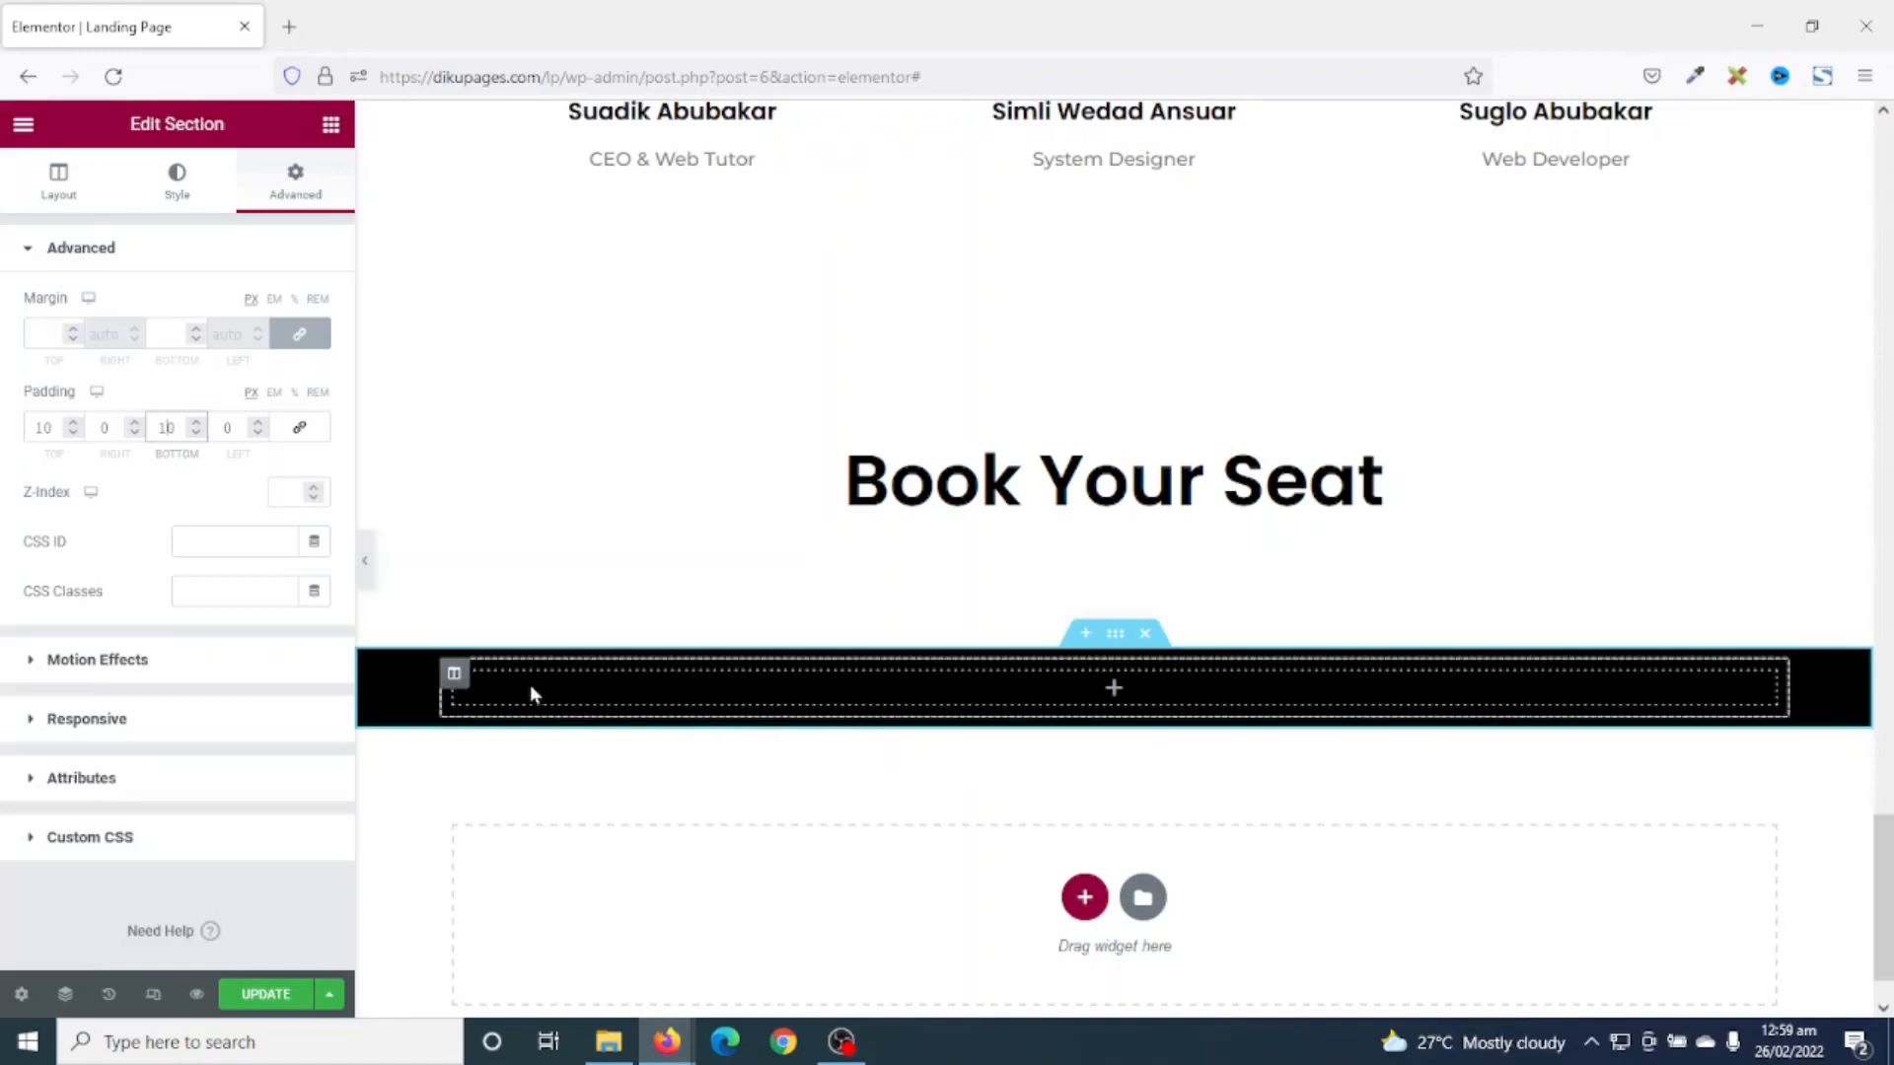
- Duplicate the black section's column and place an Image Box widget in the first of the two columns
right_click(454, 673)
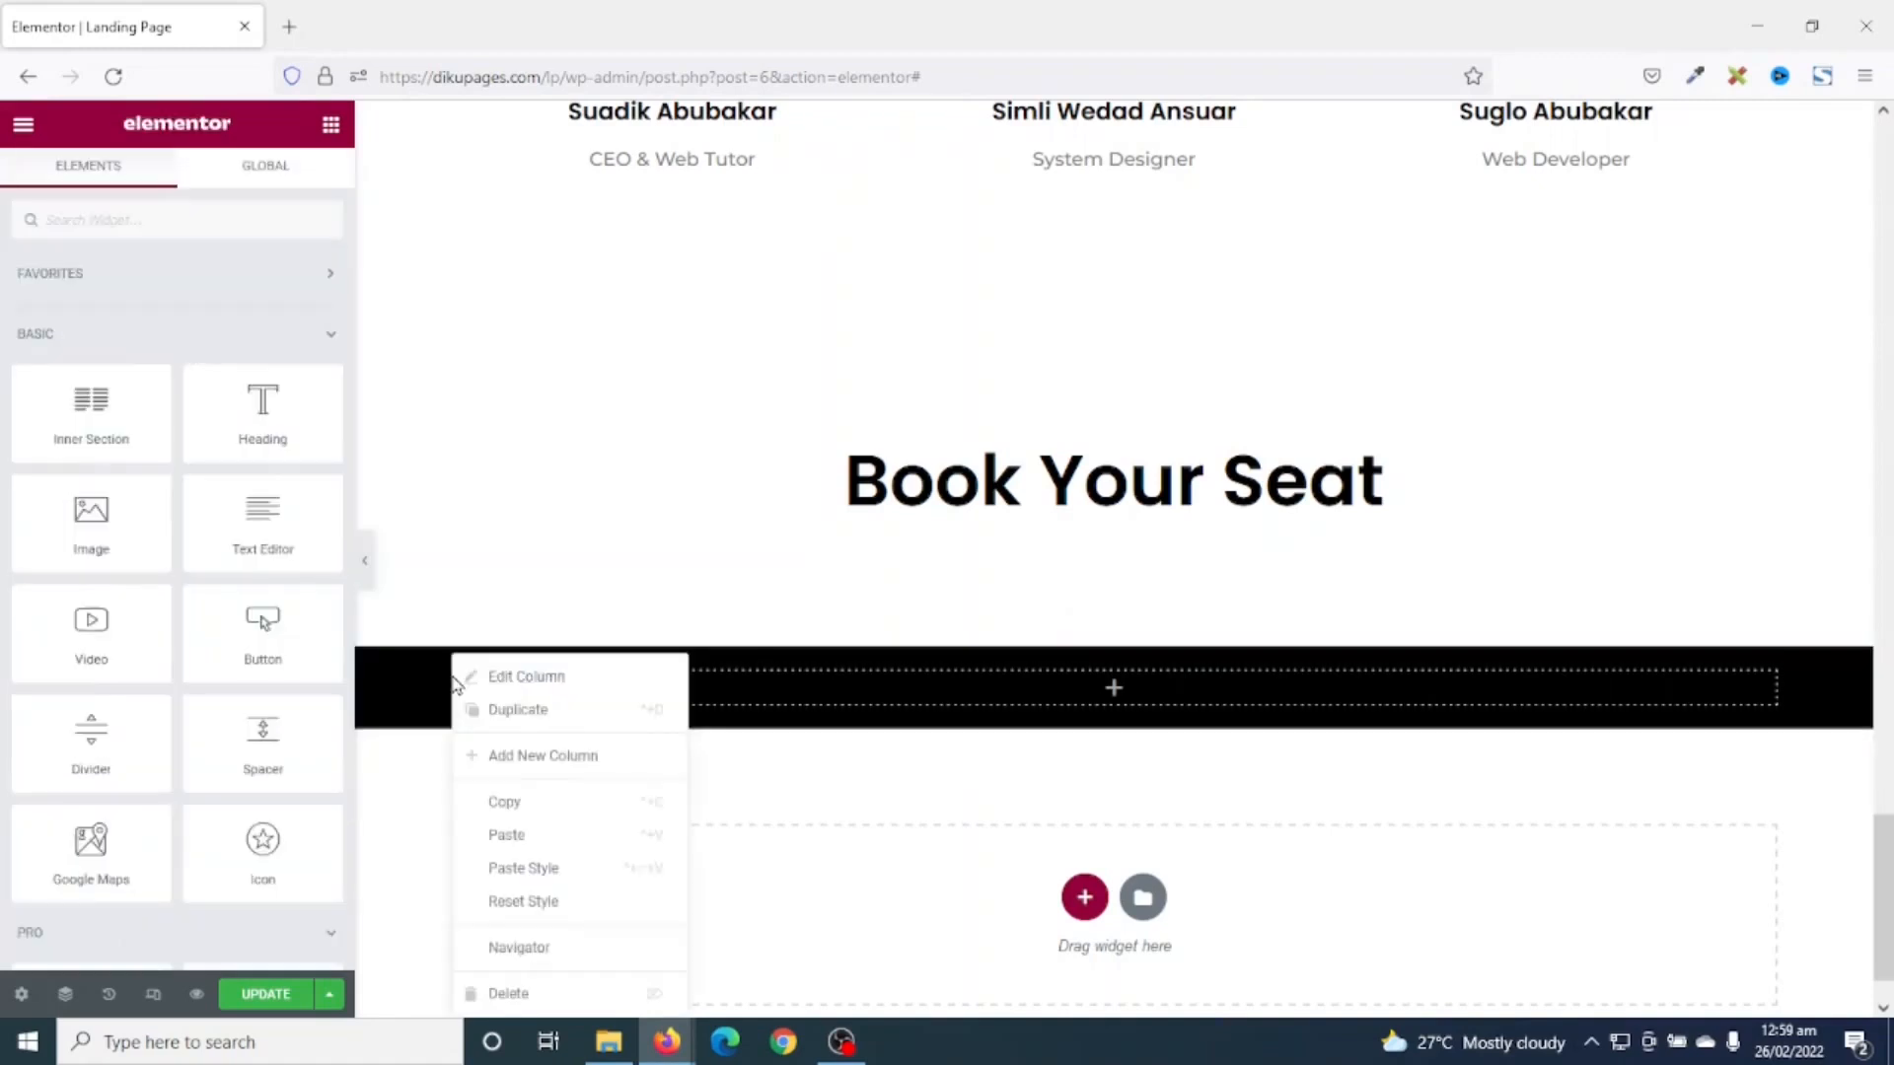
click(521, 723)
click(331, 123)
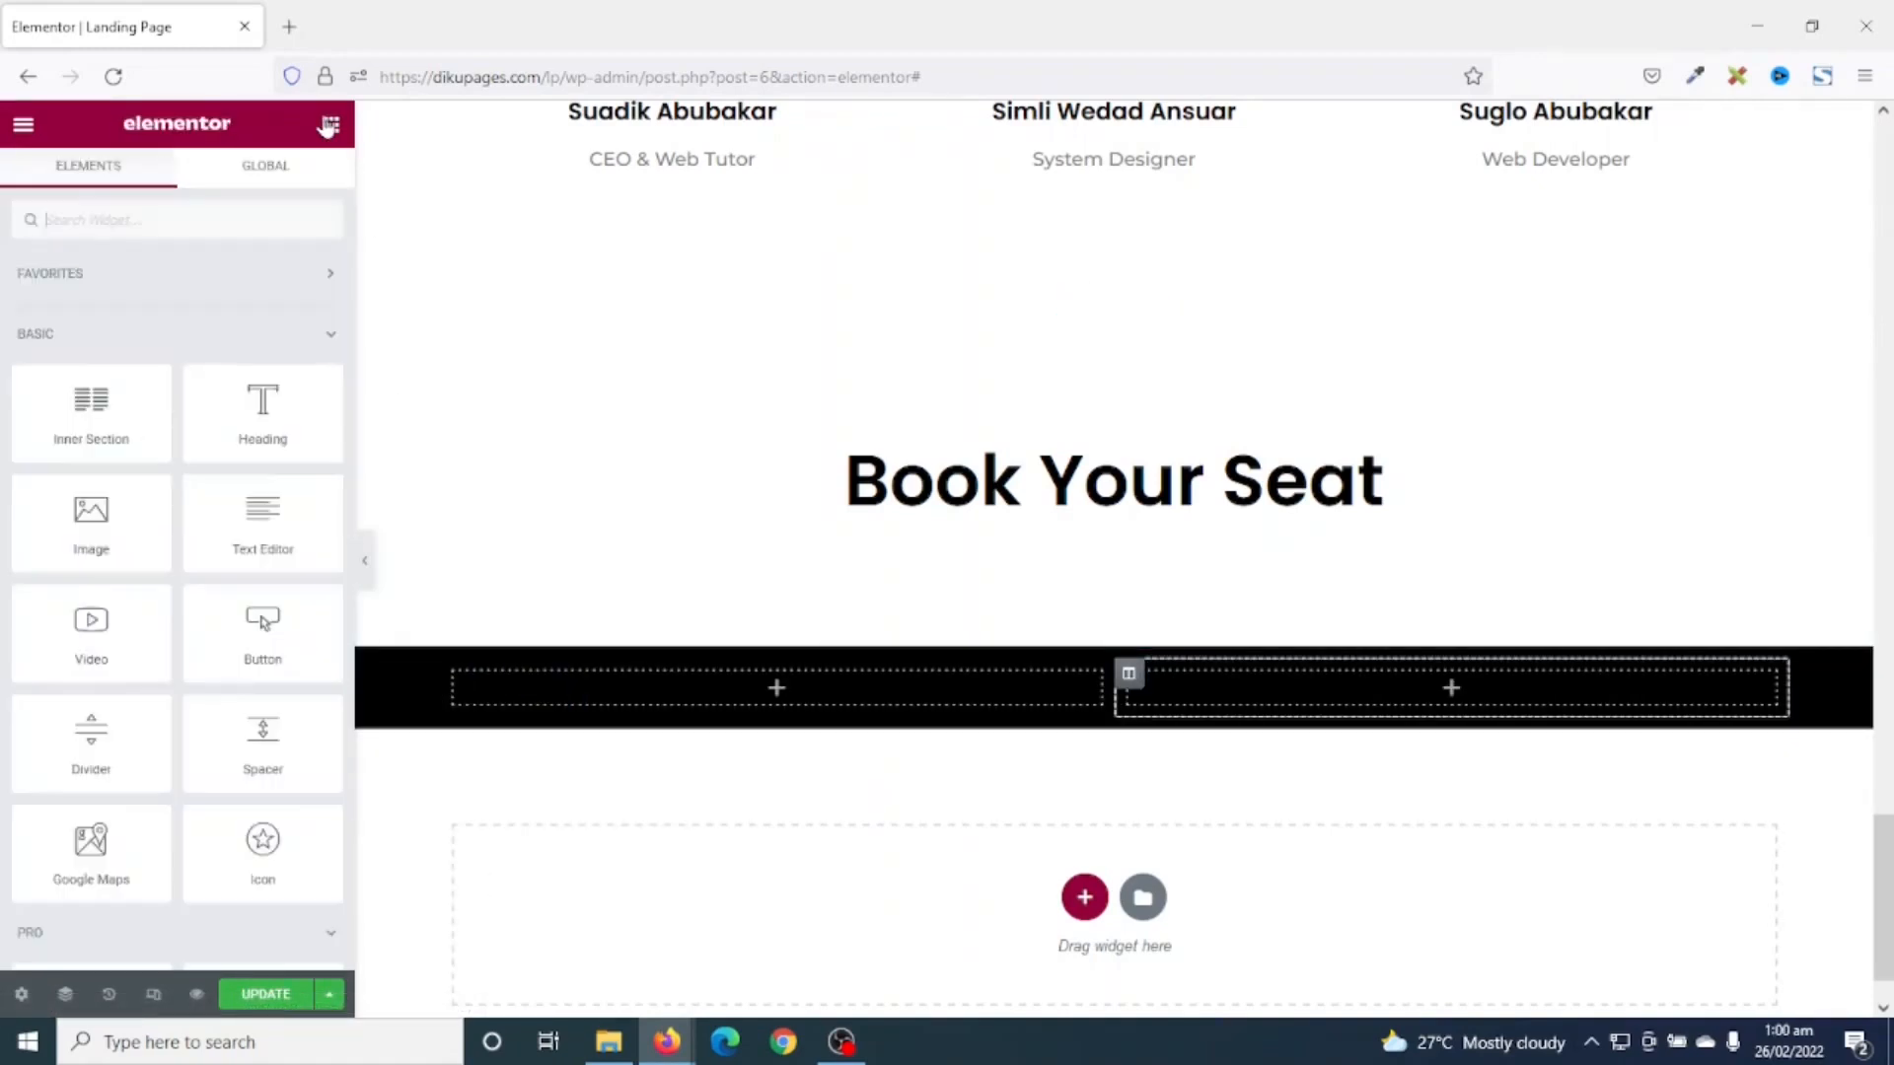
text(image)
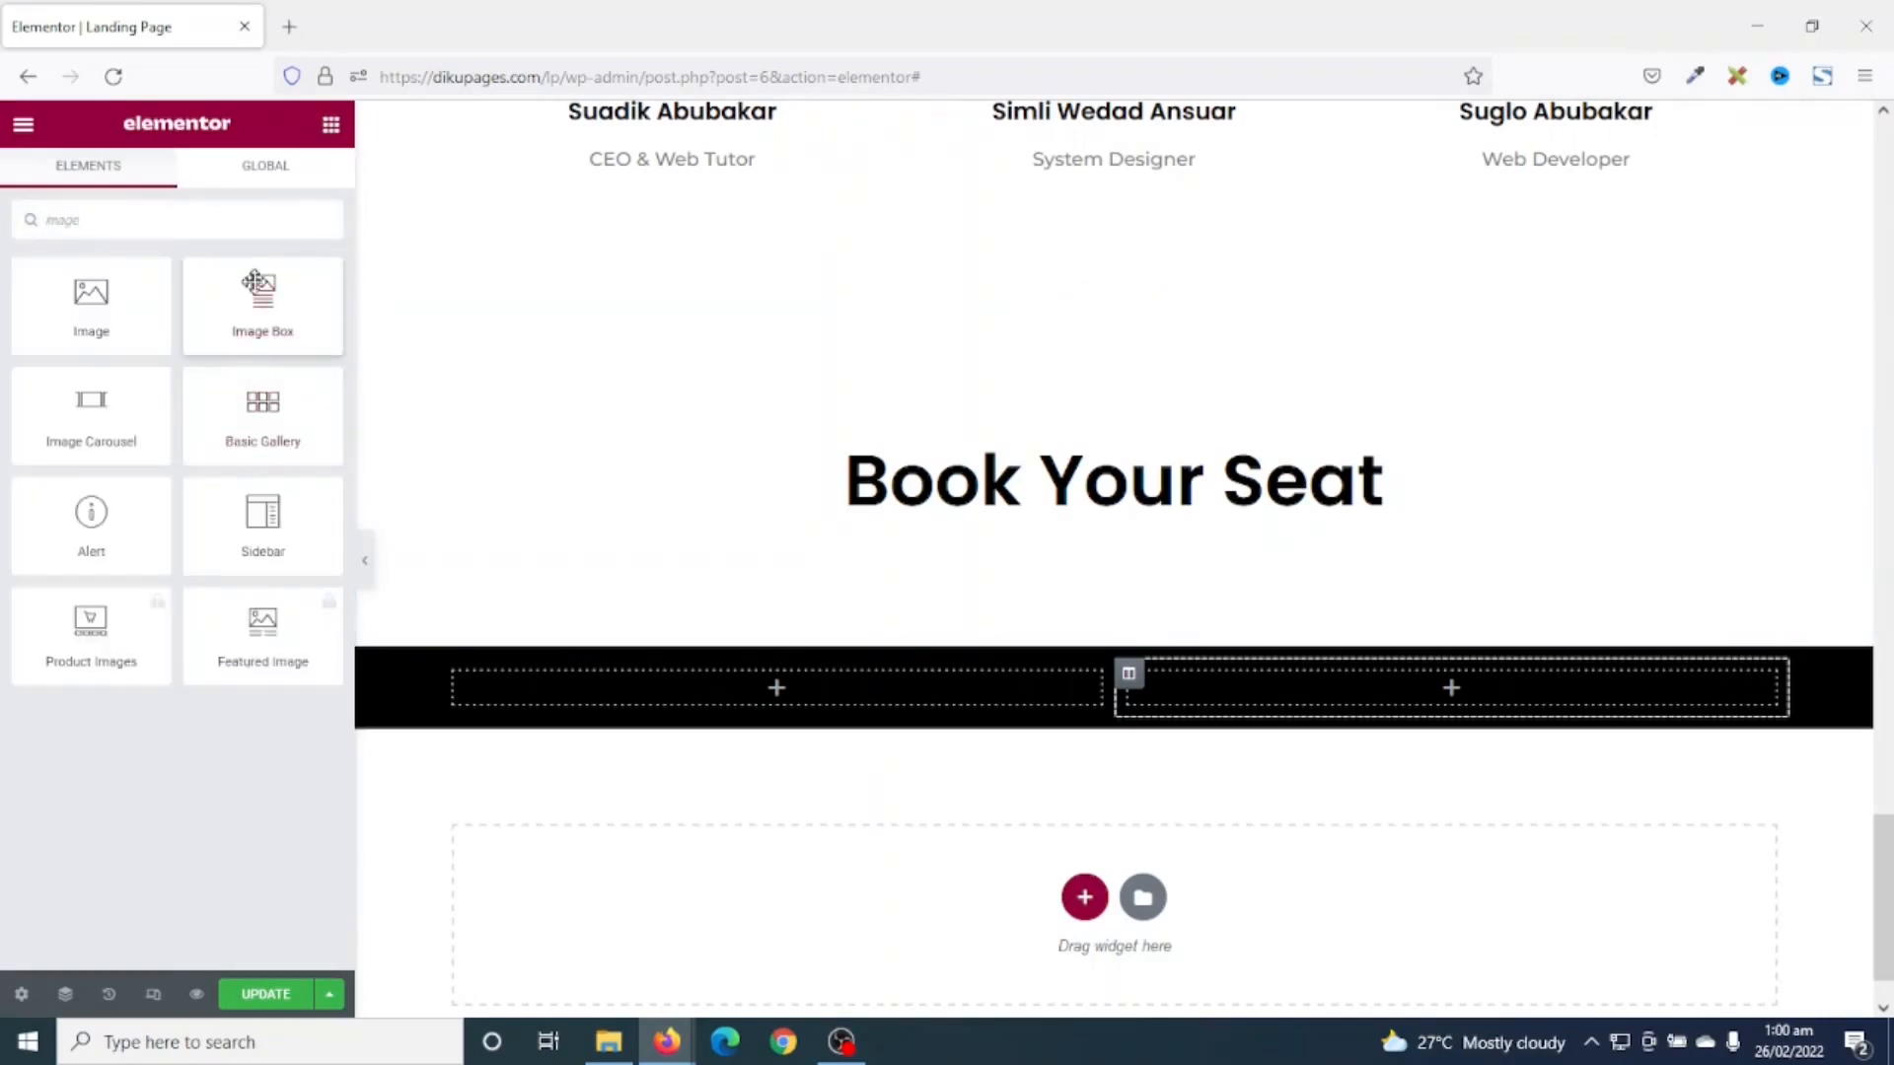
drag(263, 296, 578, 699)
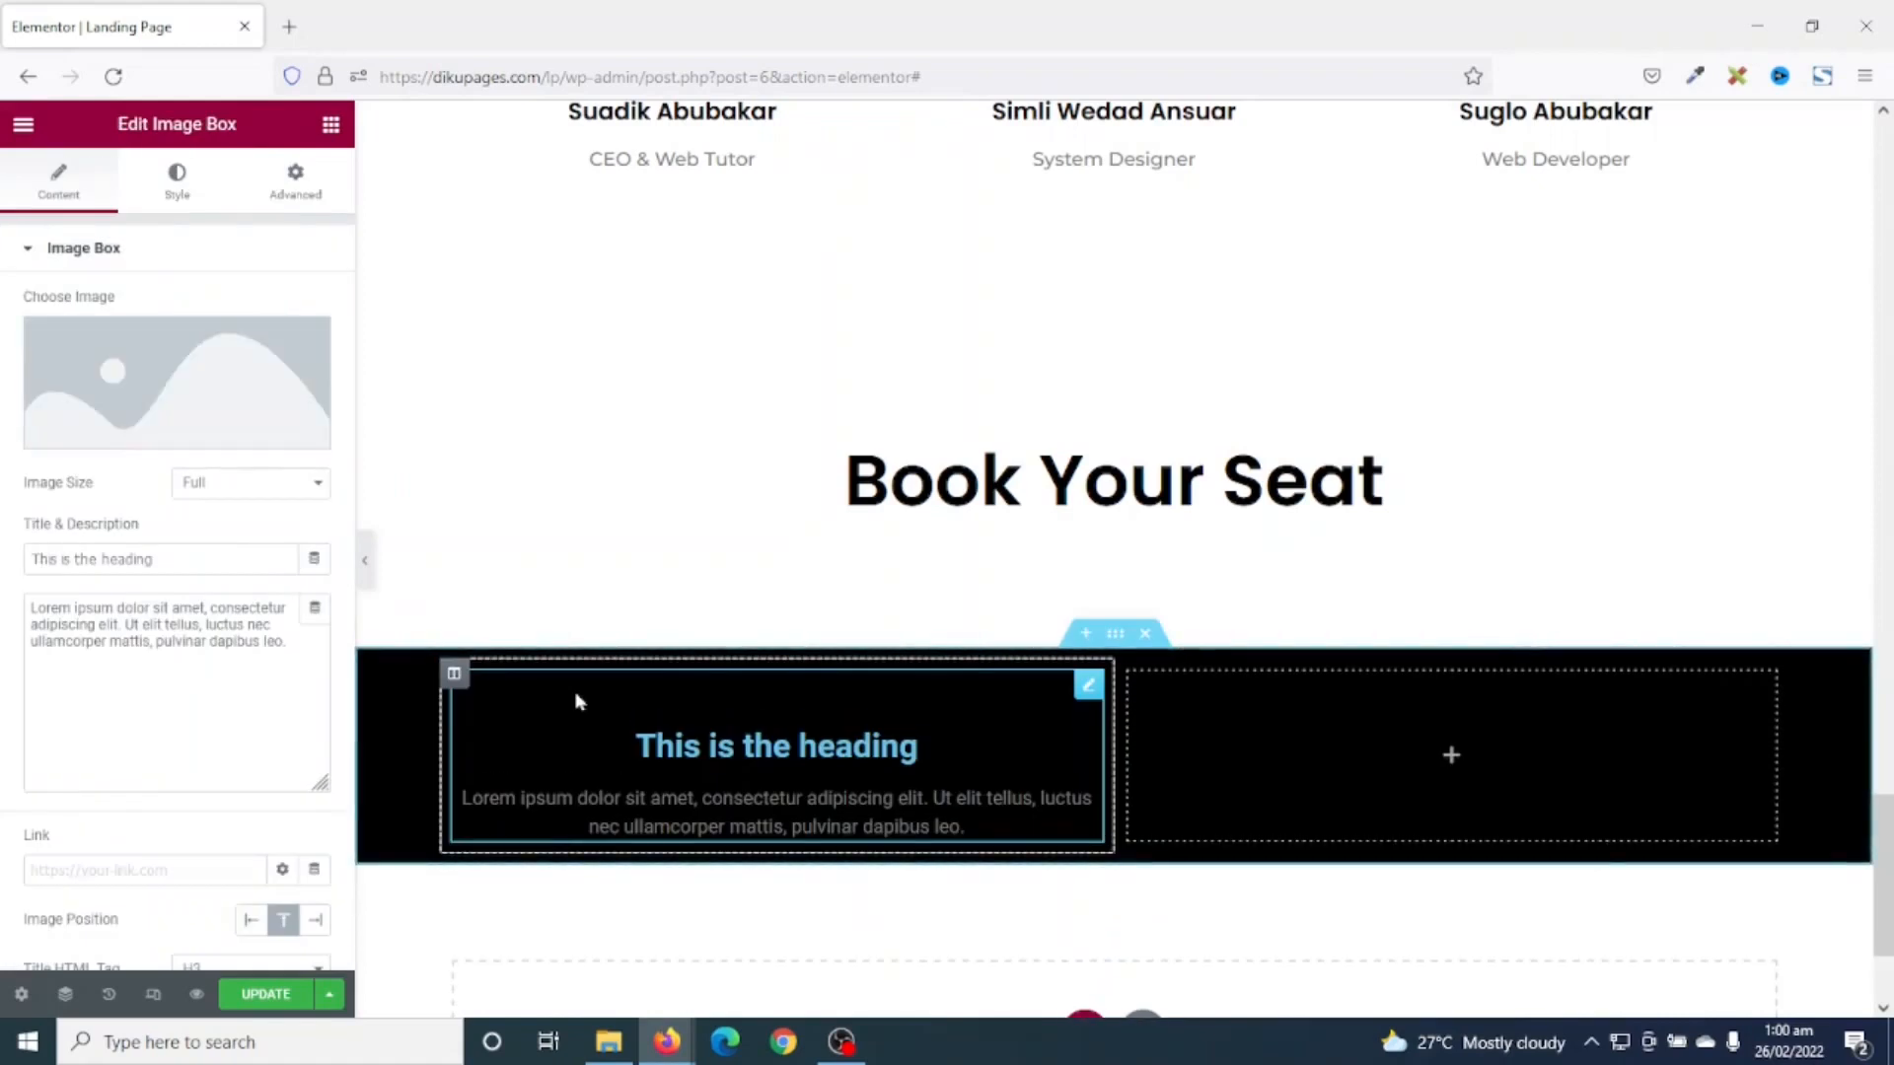
- Set the new image box's picture to icon.png from the media library
click(118, 353)
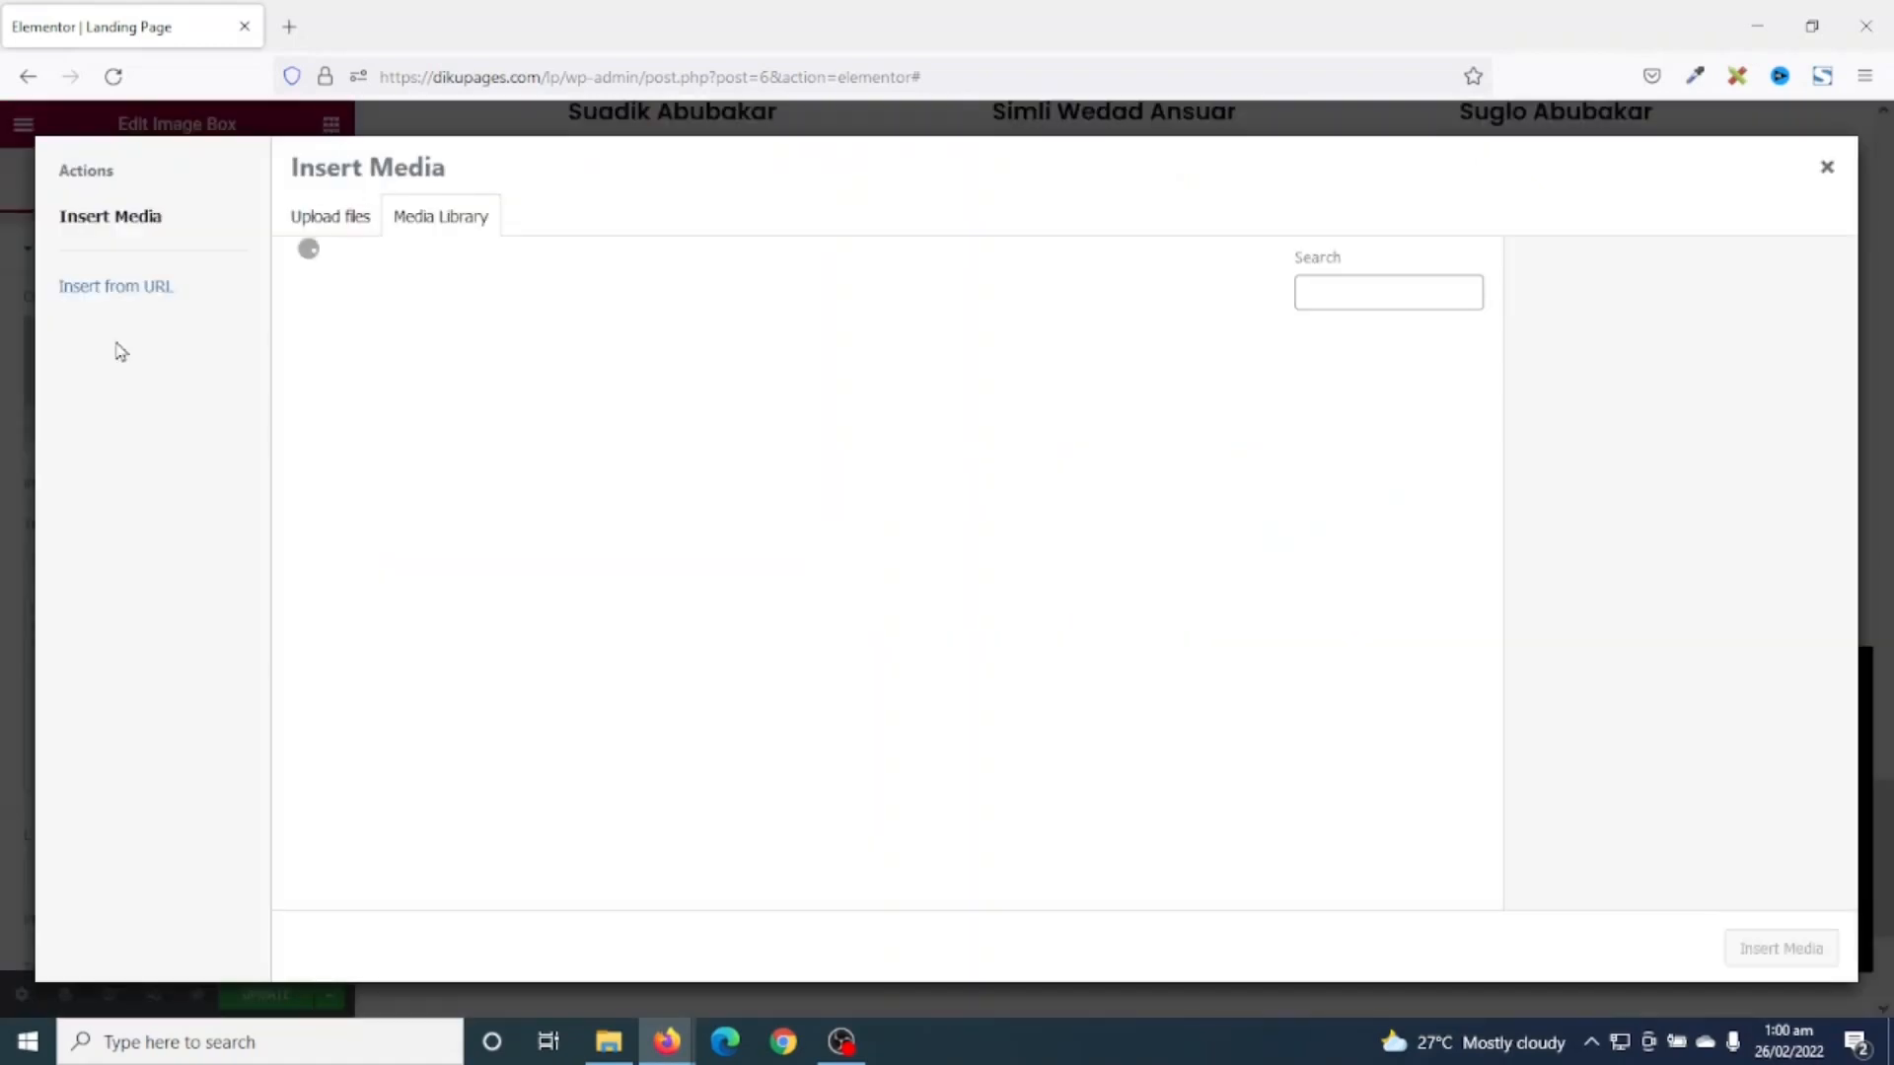
click(1048, 418)
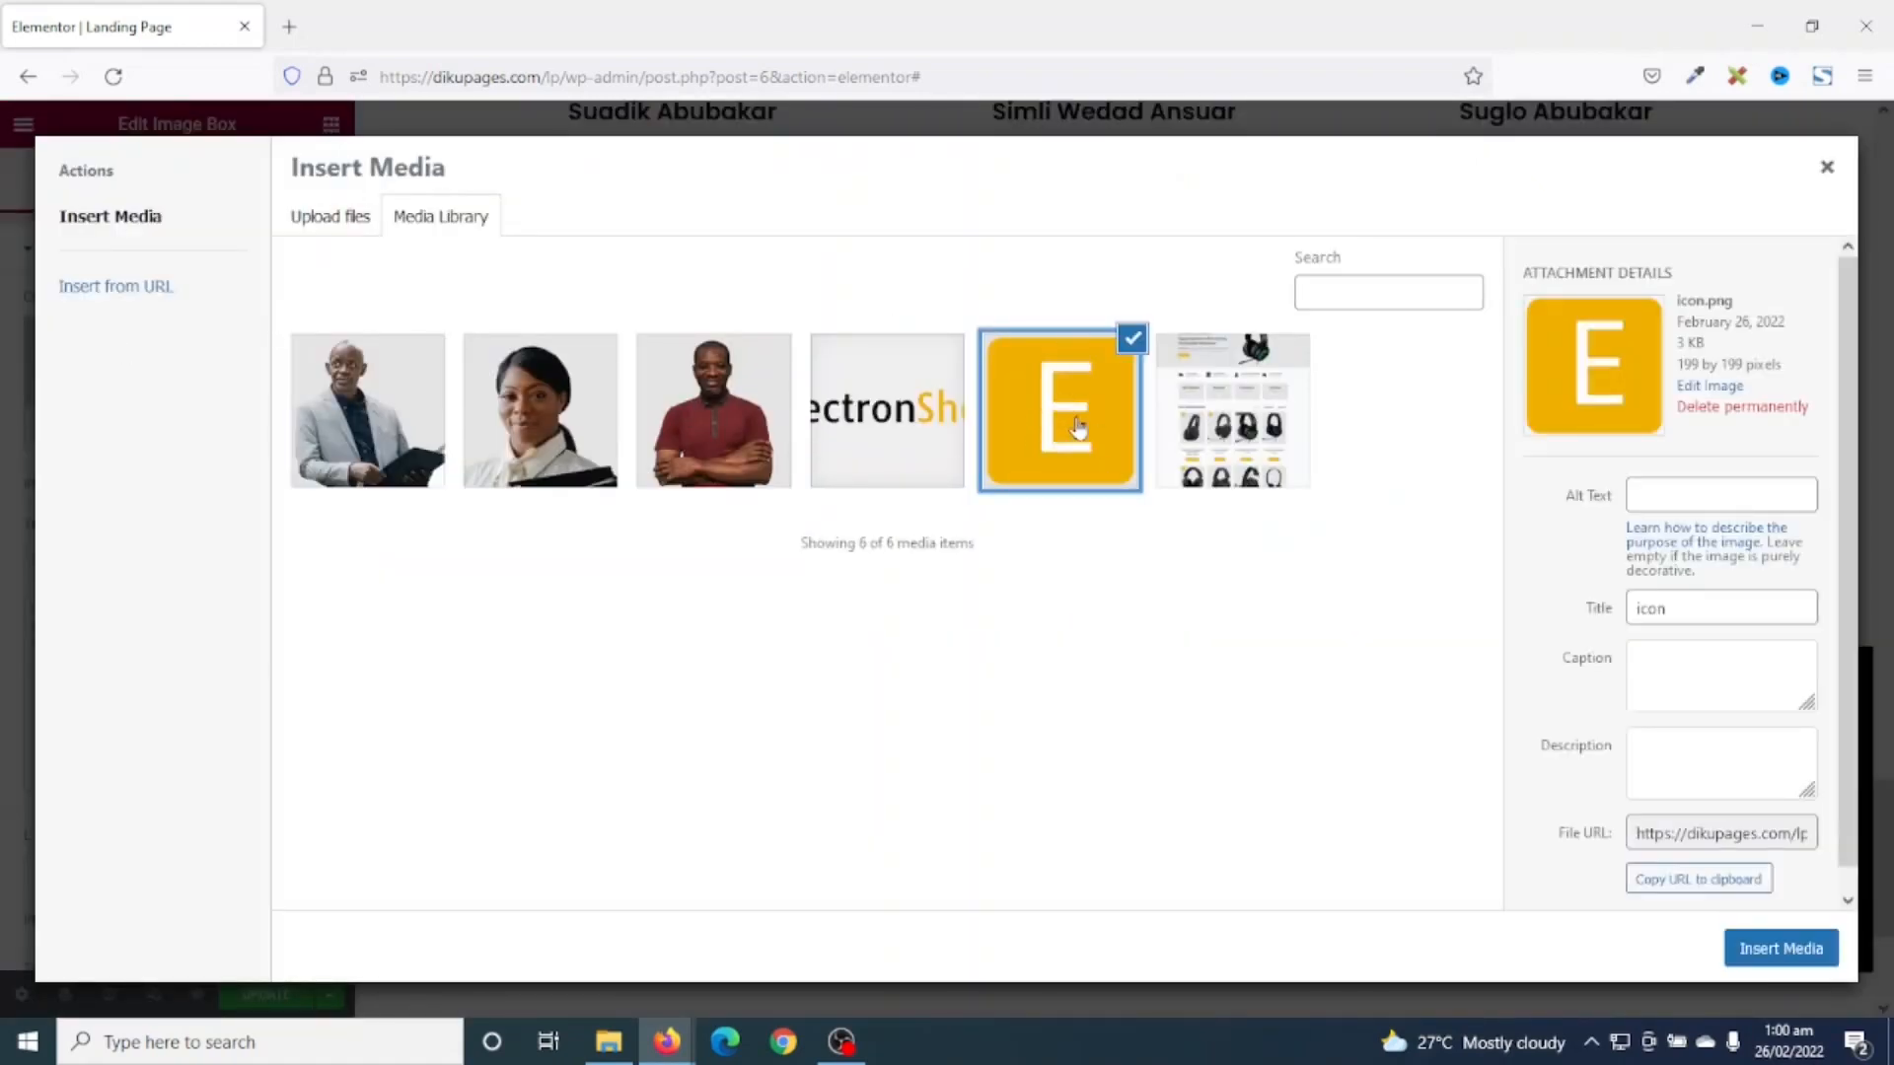
click(1748, 946)
- Clear the image box's description and set its title to "© 2022 Dikupages, Inc. All rights reserved."
drag(286, 643, 5, 580)
key(BackSpace)
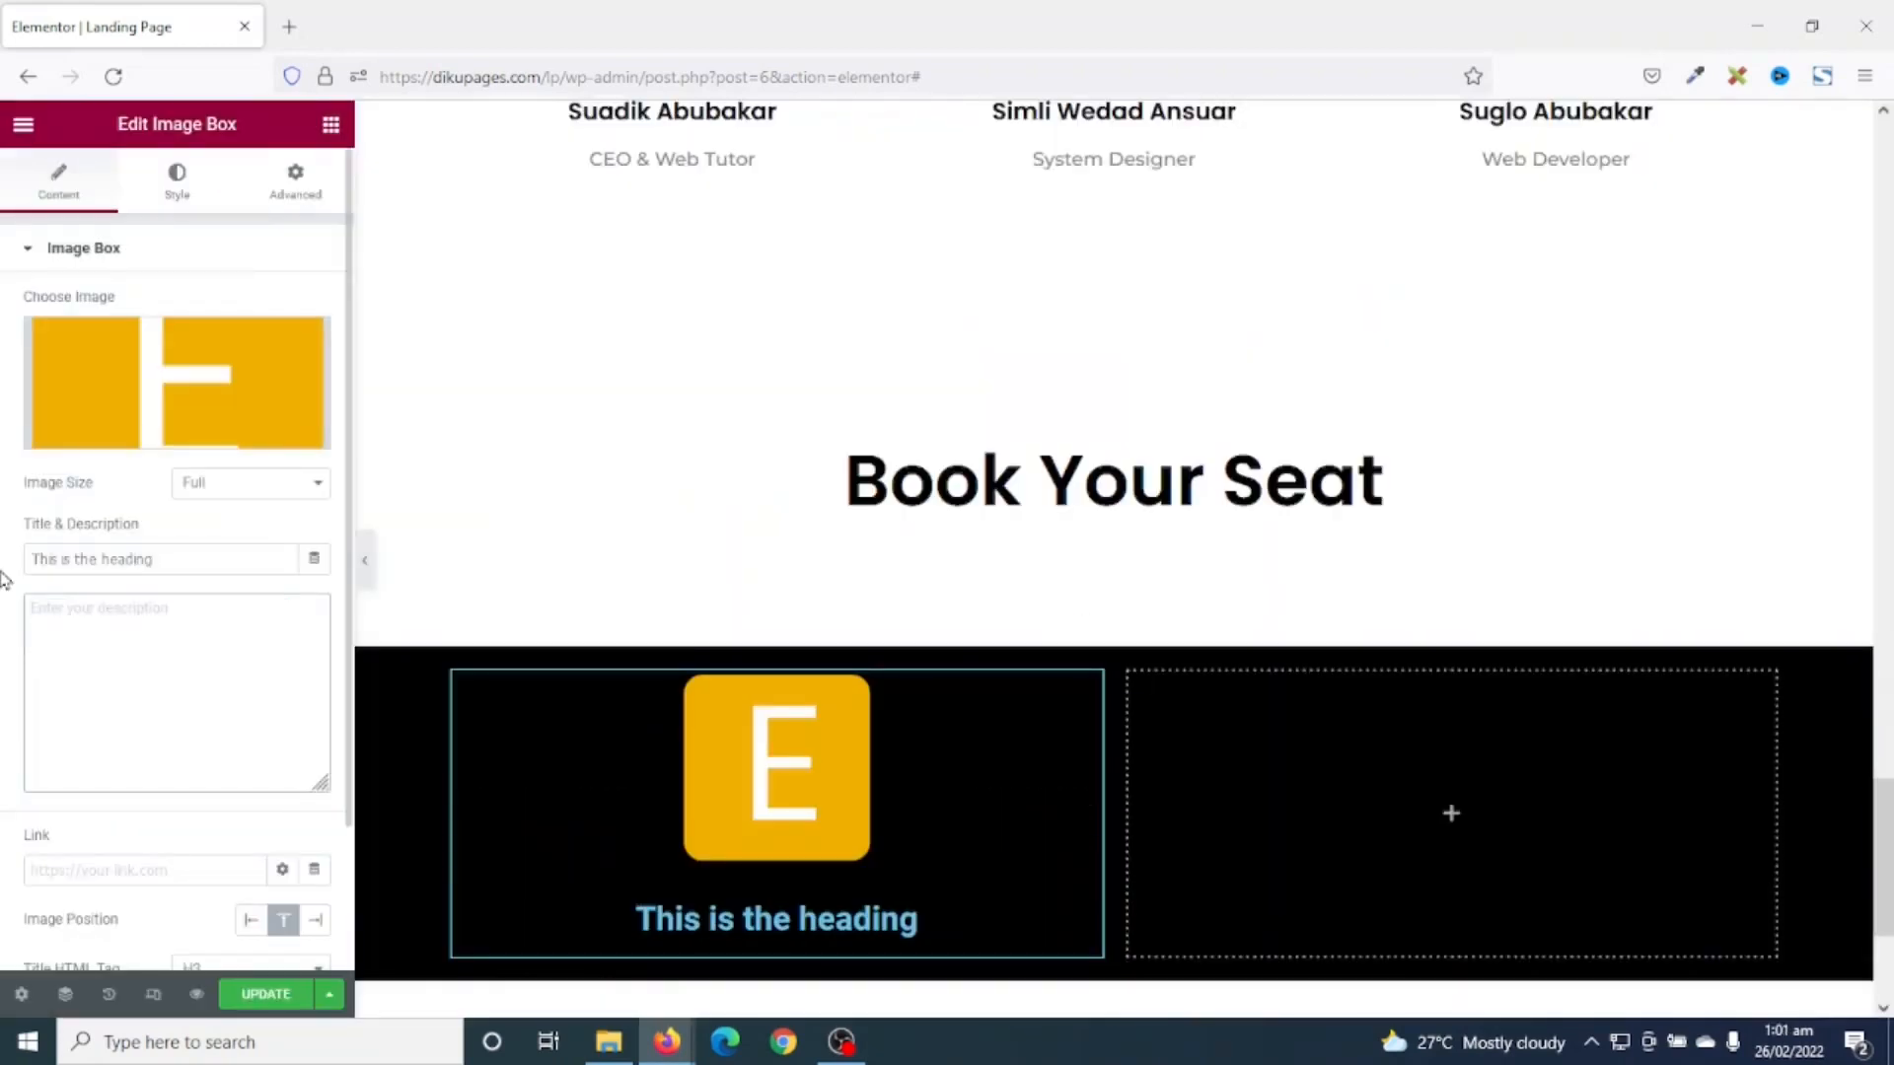
drag(201, 557, 2, 544)
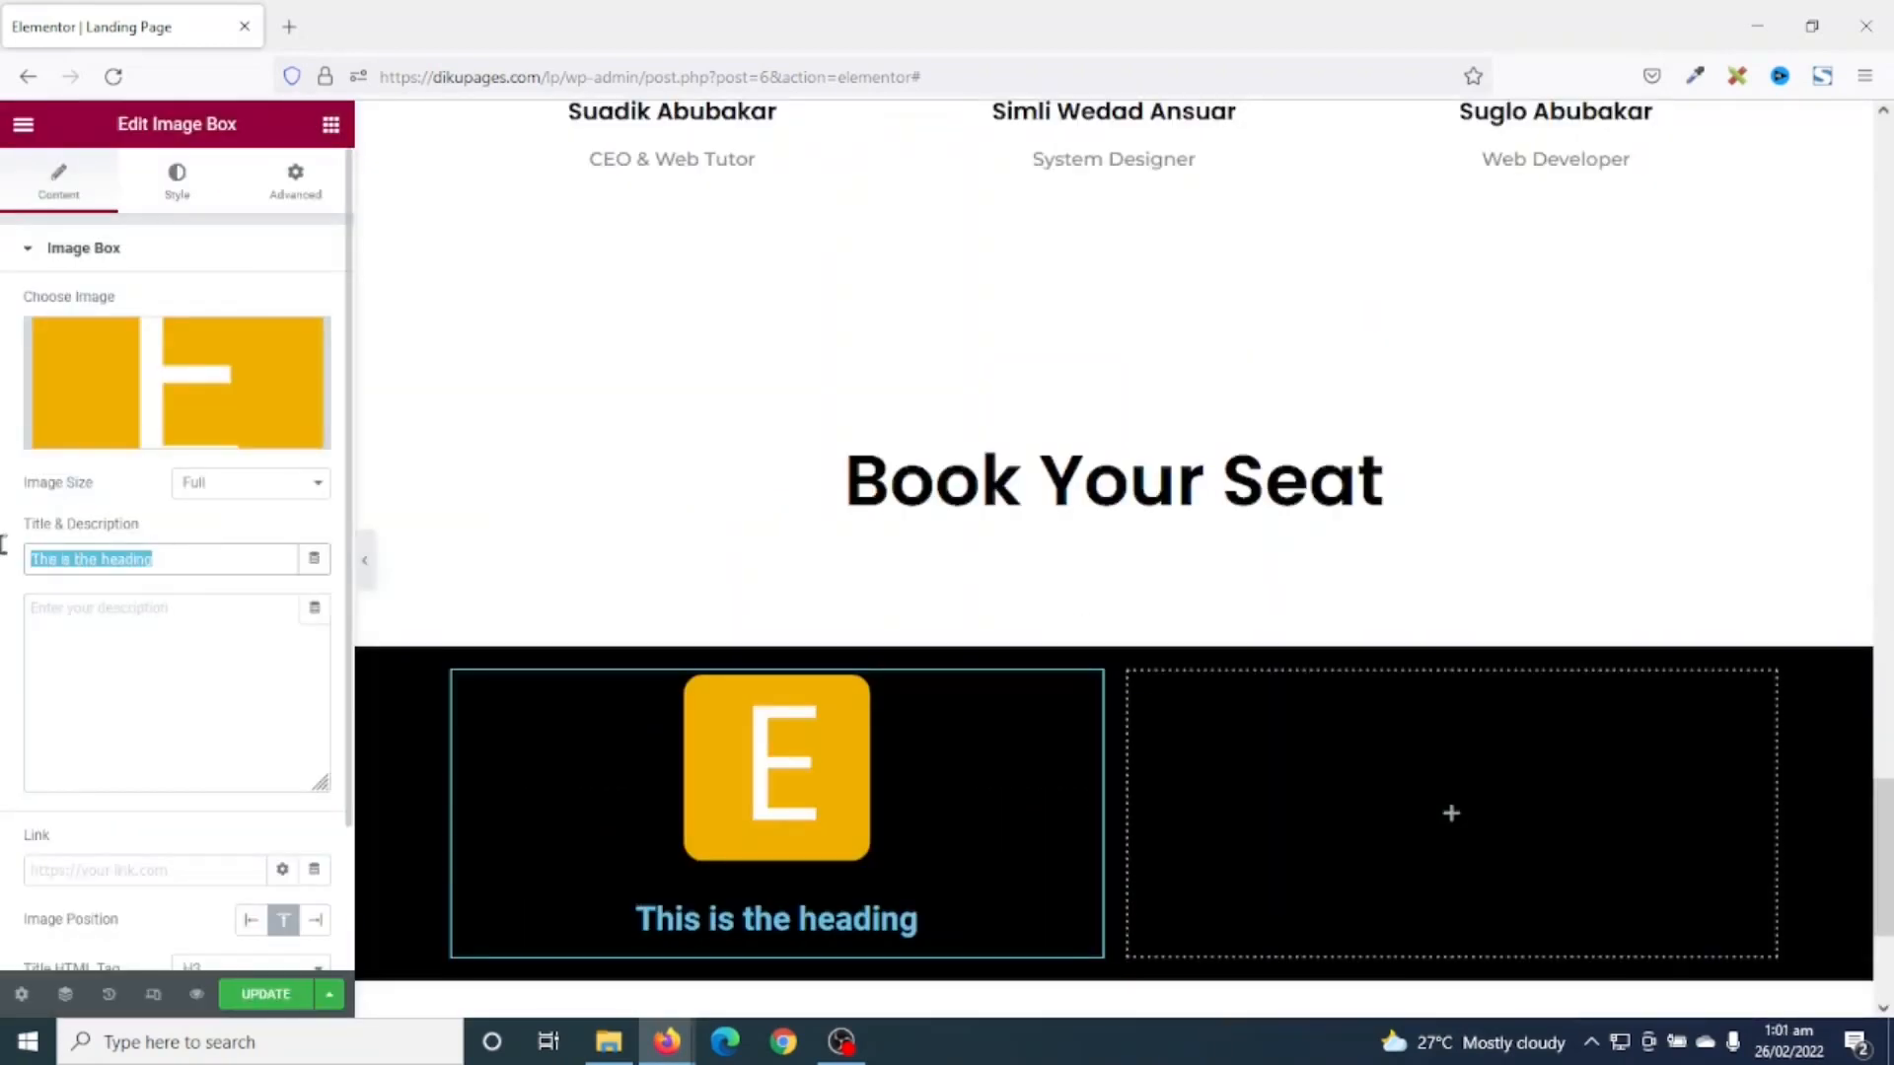
key(ctrl+v)
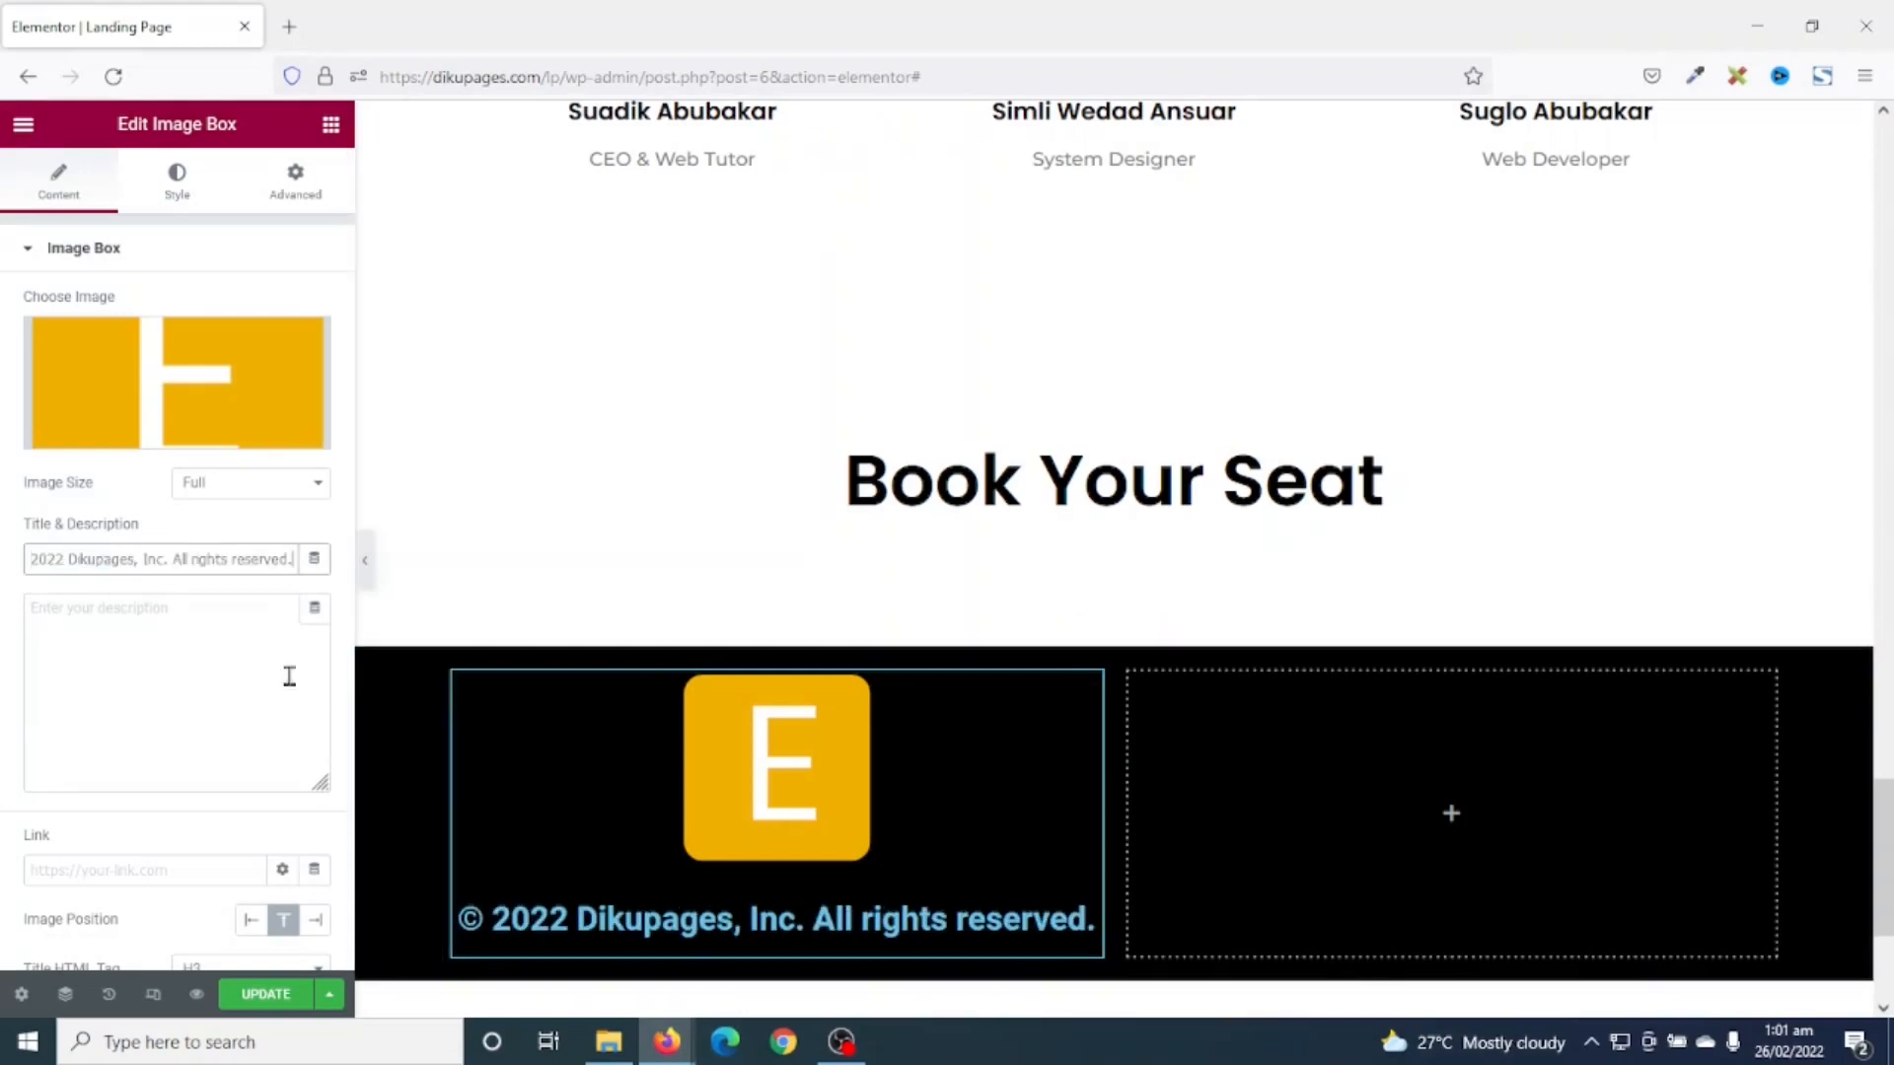
- Position the copyright image box's image to the left of its title and set the title's HTML tag to p
click(251, 927)
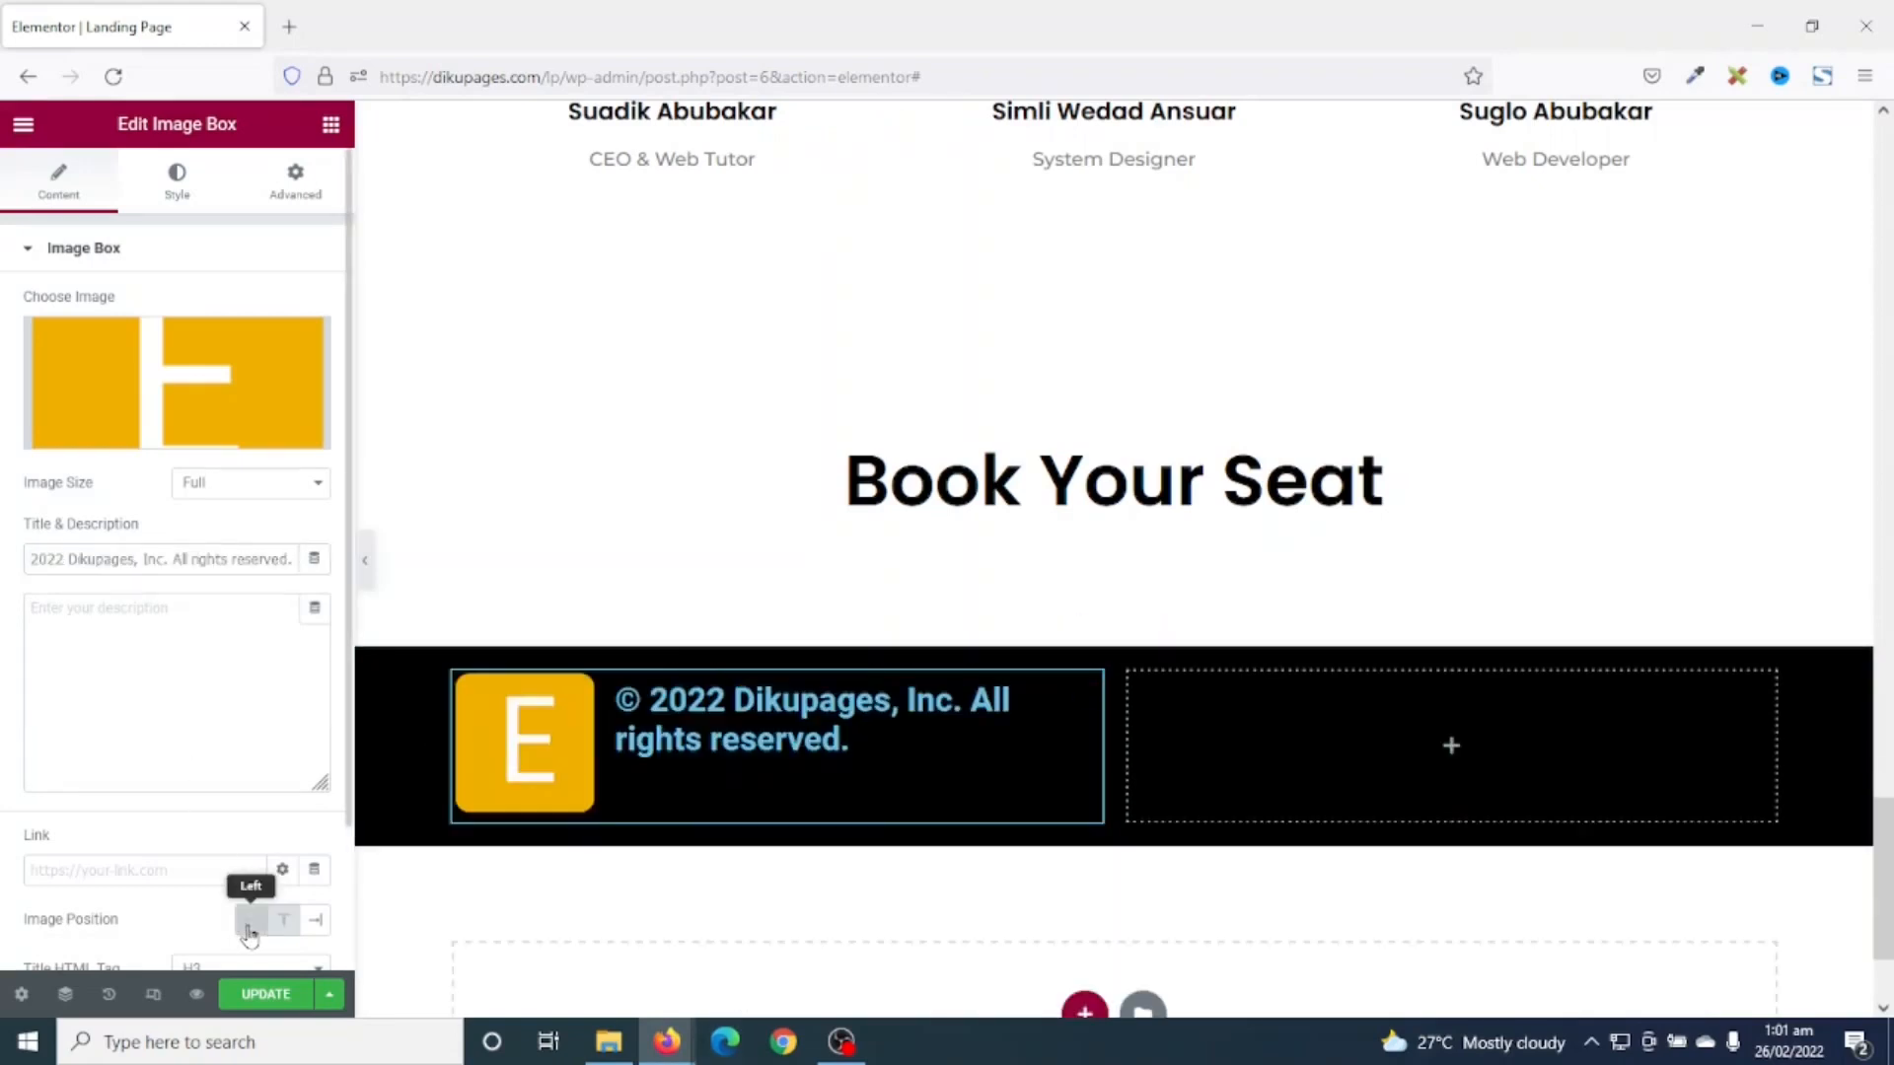
scroll(271, 765, down, 2)
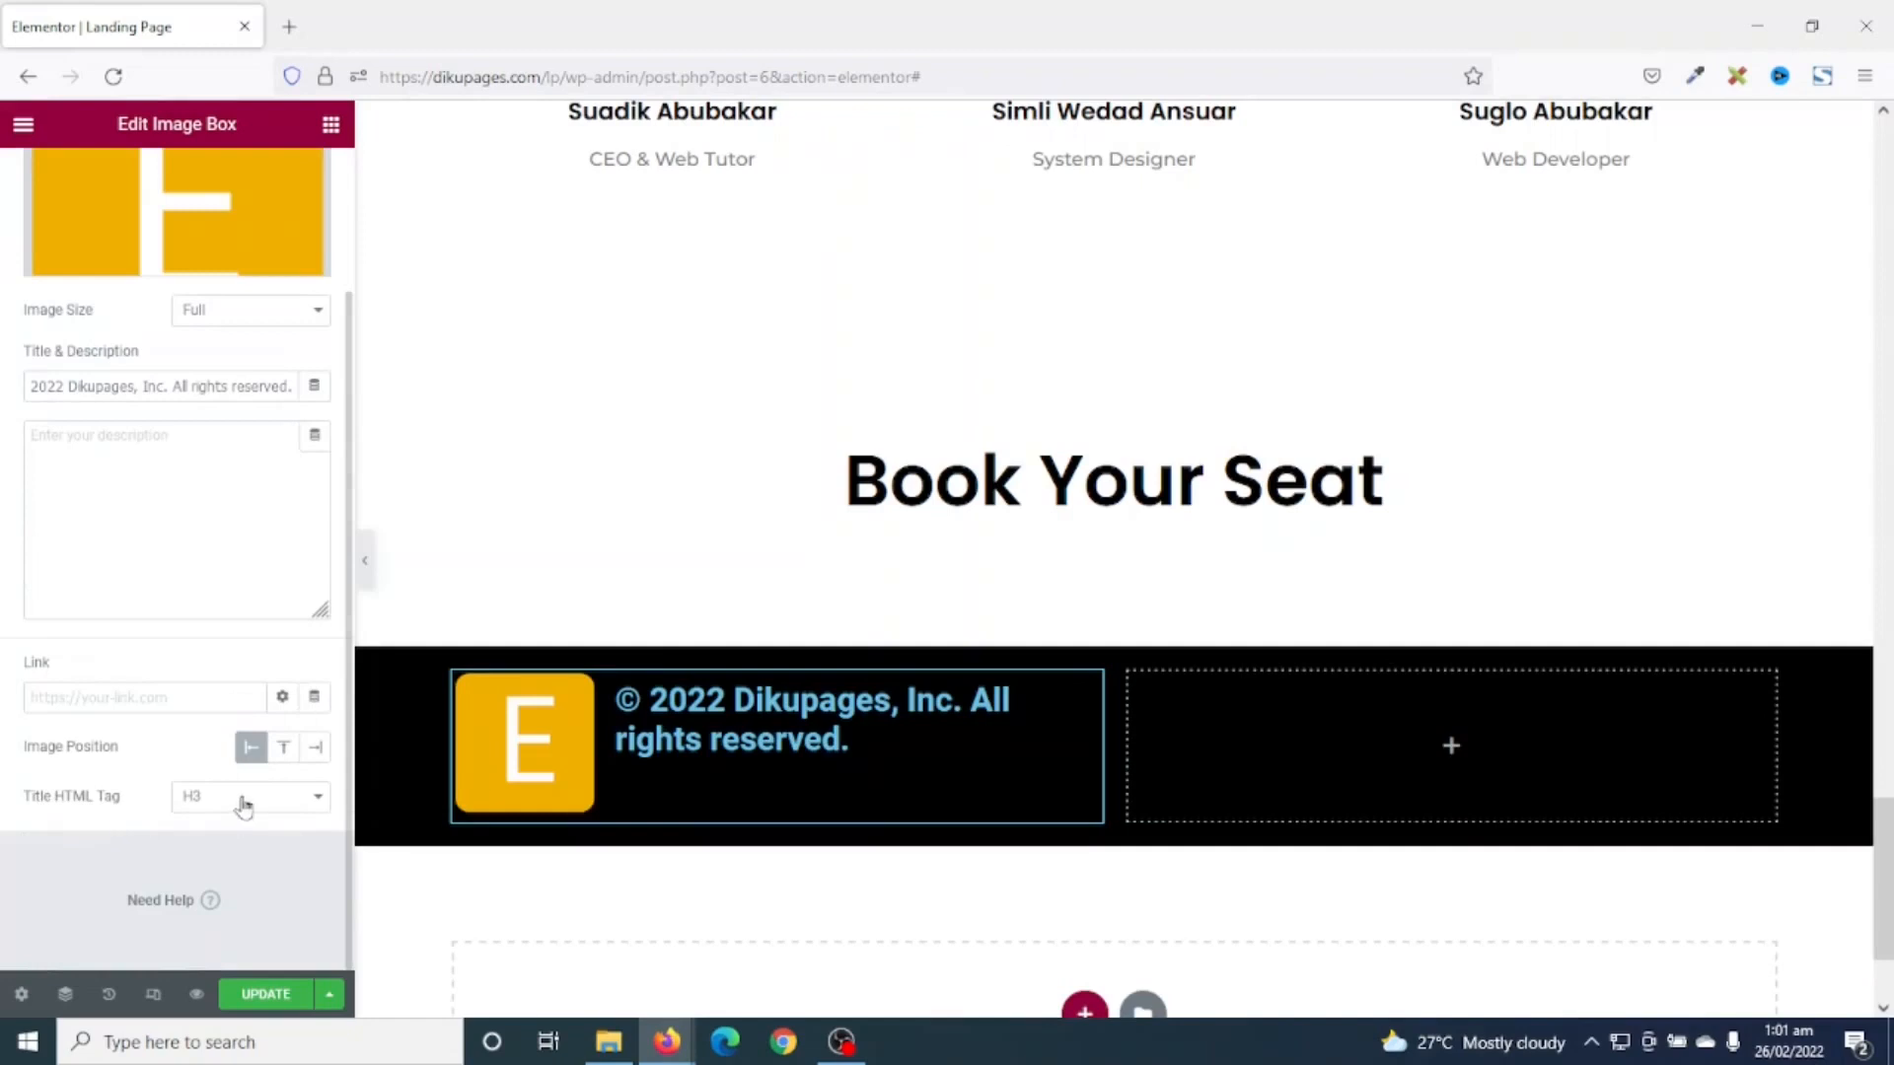
click(243, 804)
click(198, 772)
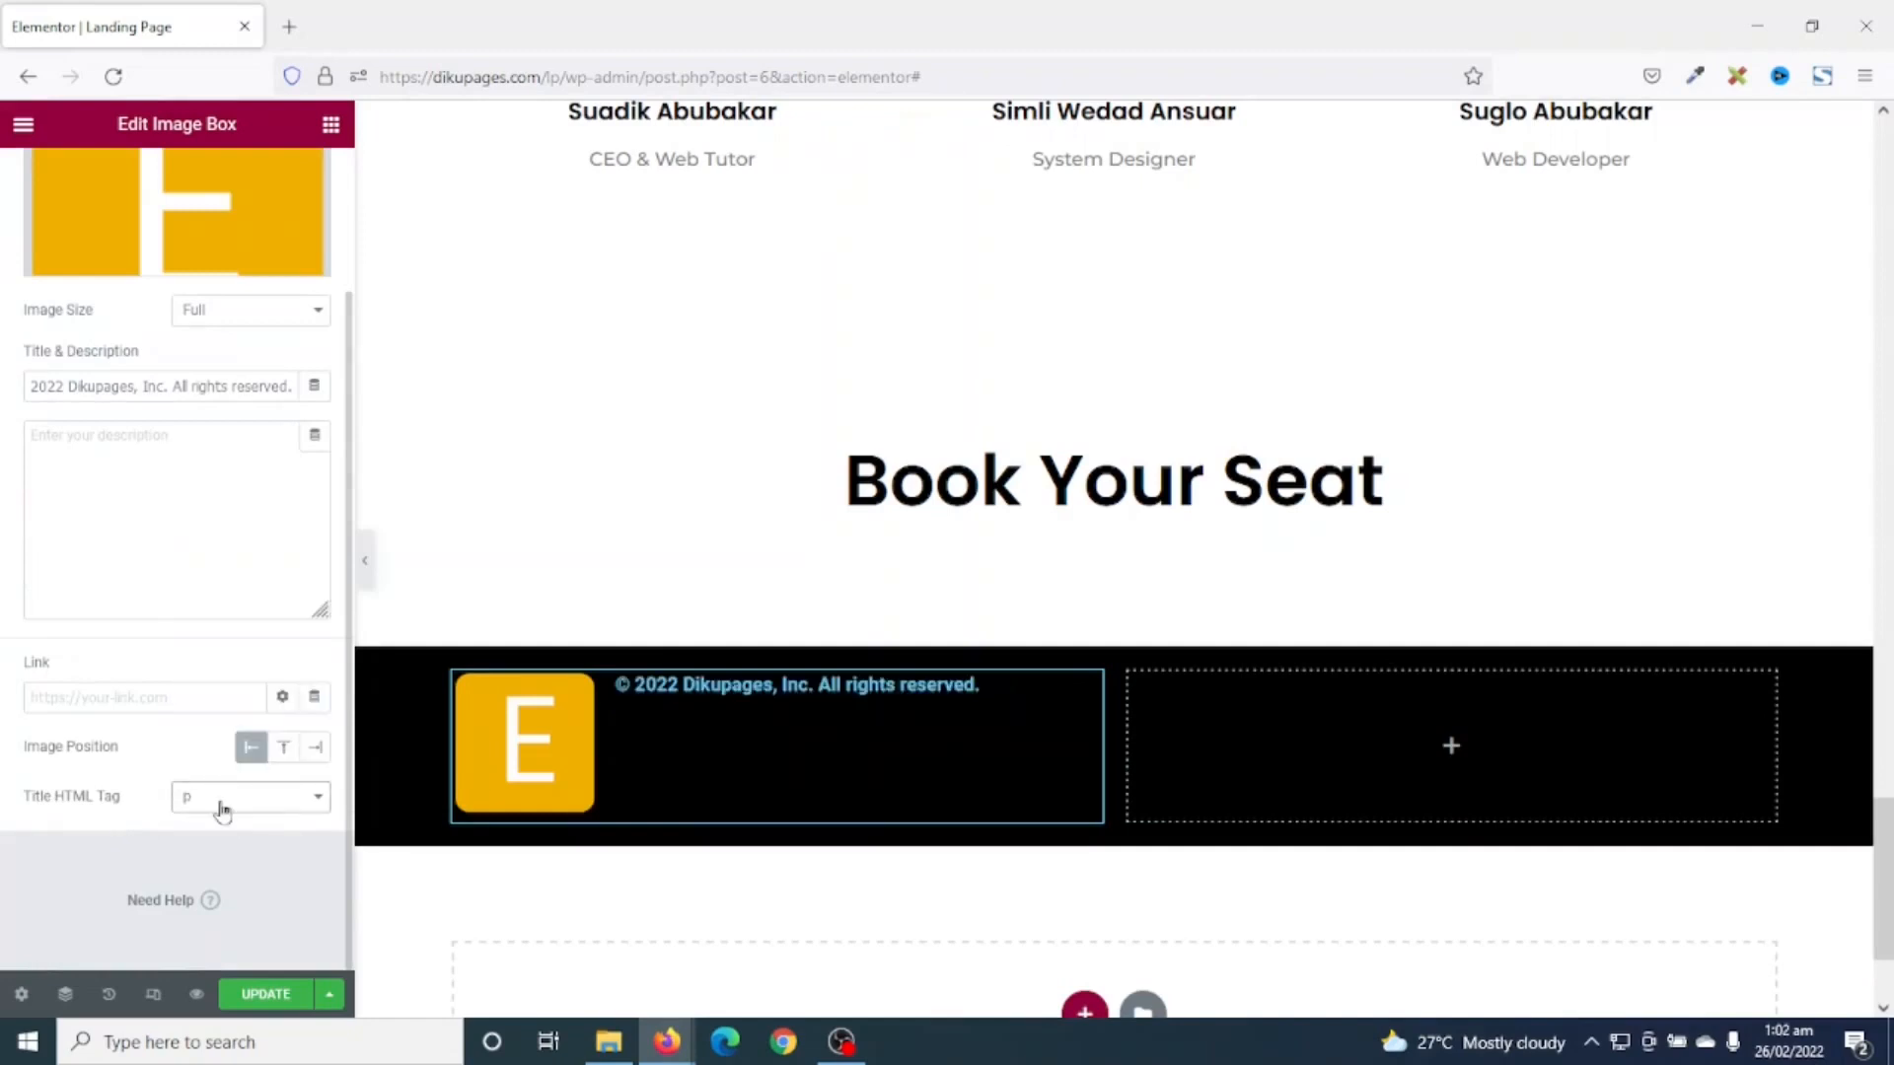
scroll(223, 811, up, 2)
- Set the width of the copyright image box's icon to 10%
click(178, 183)
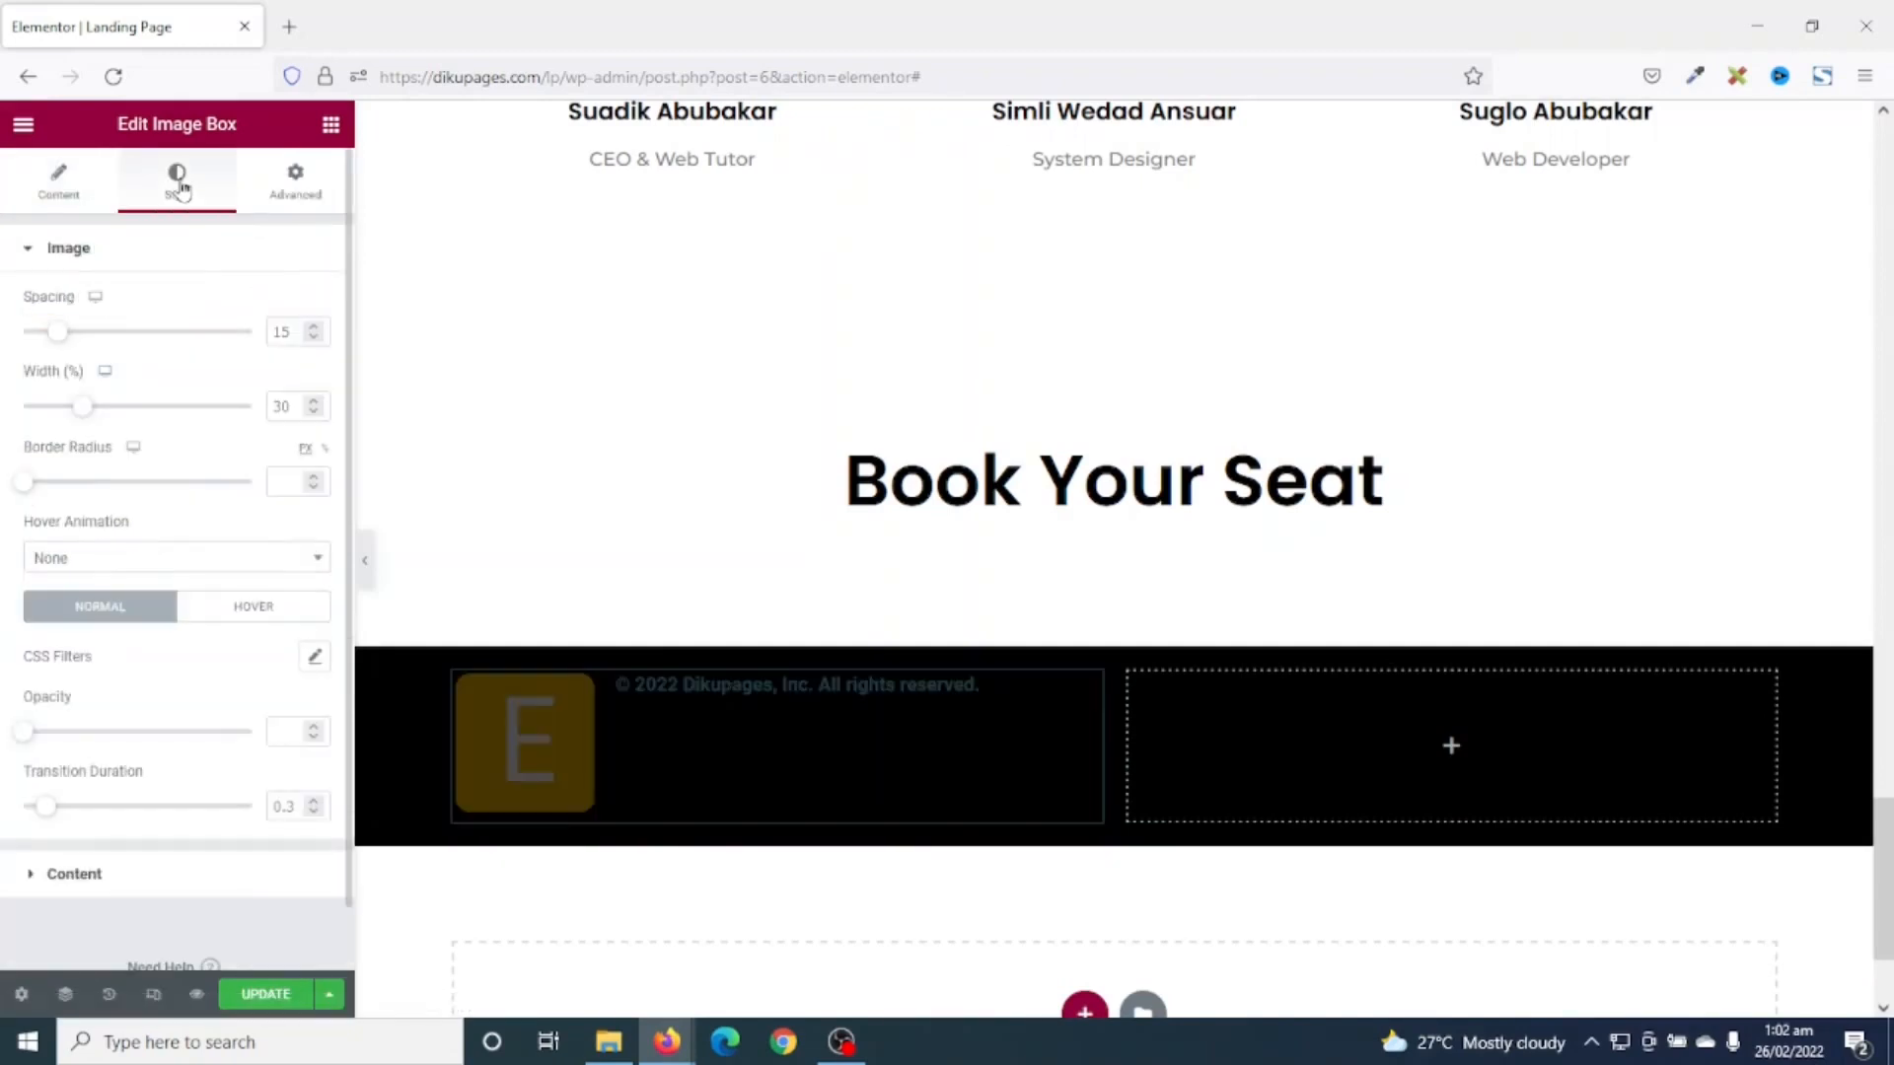
drag(292, 408, 162, 418)
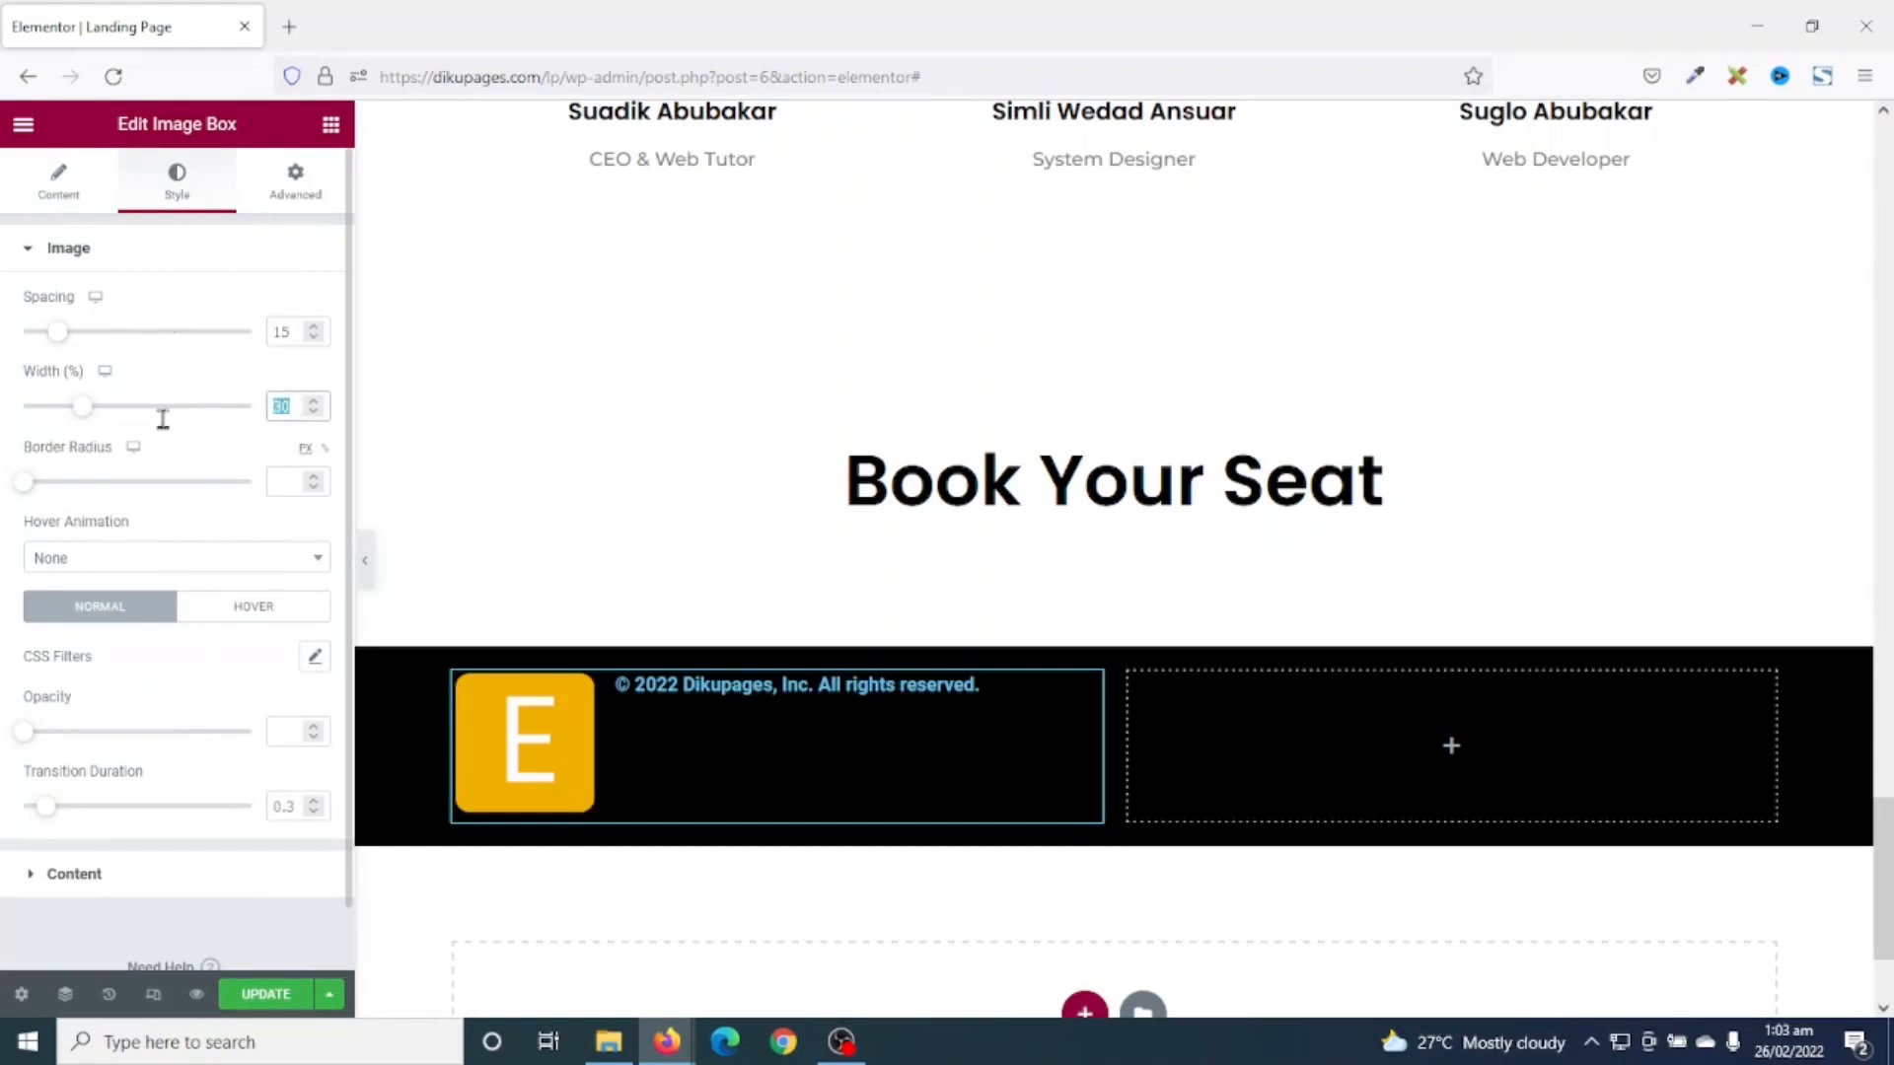
text(10)
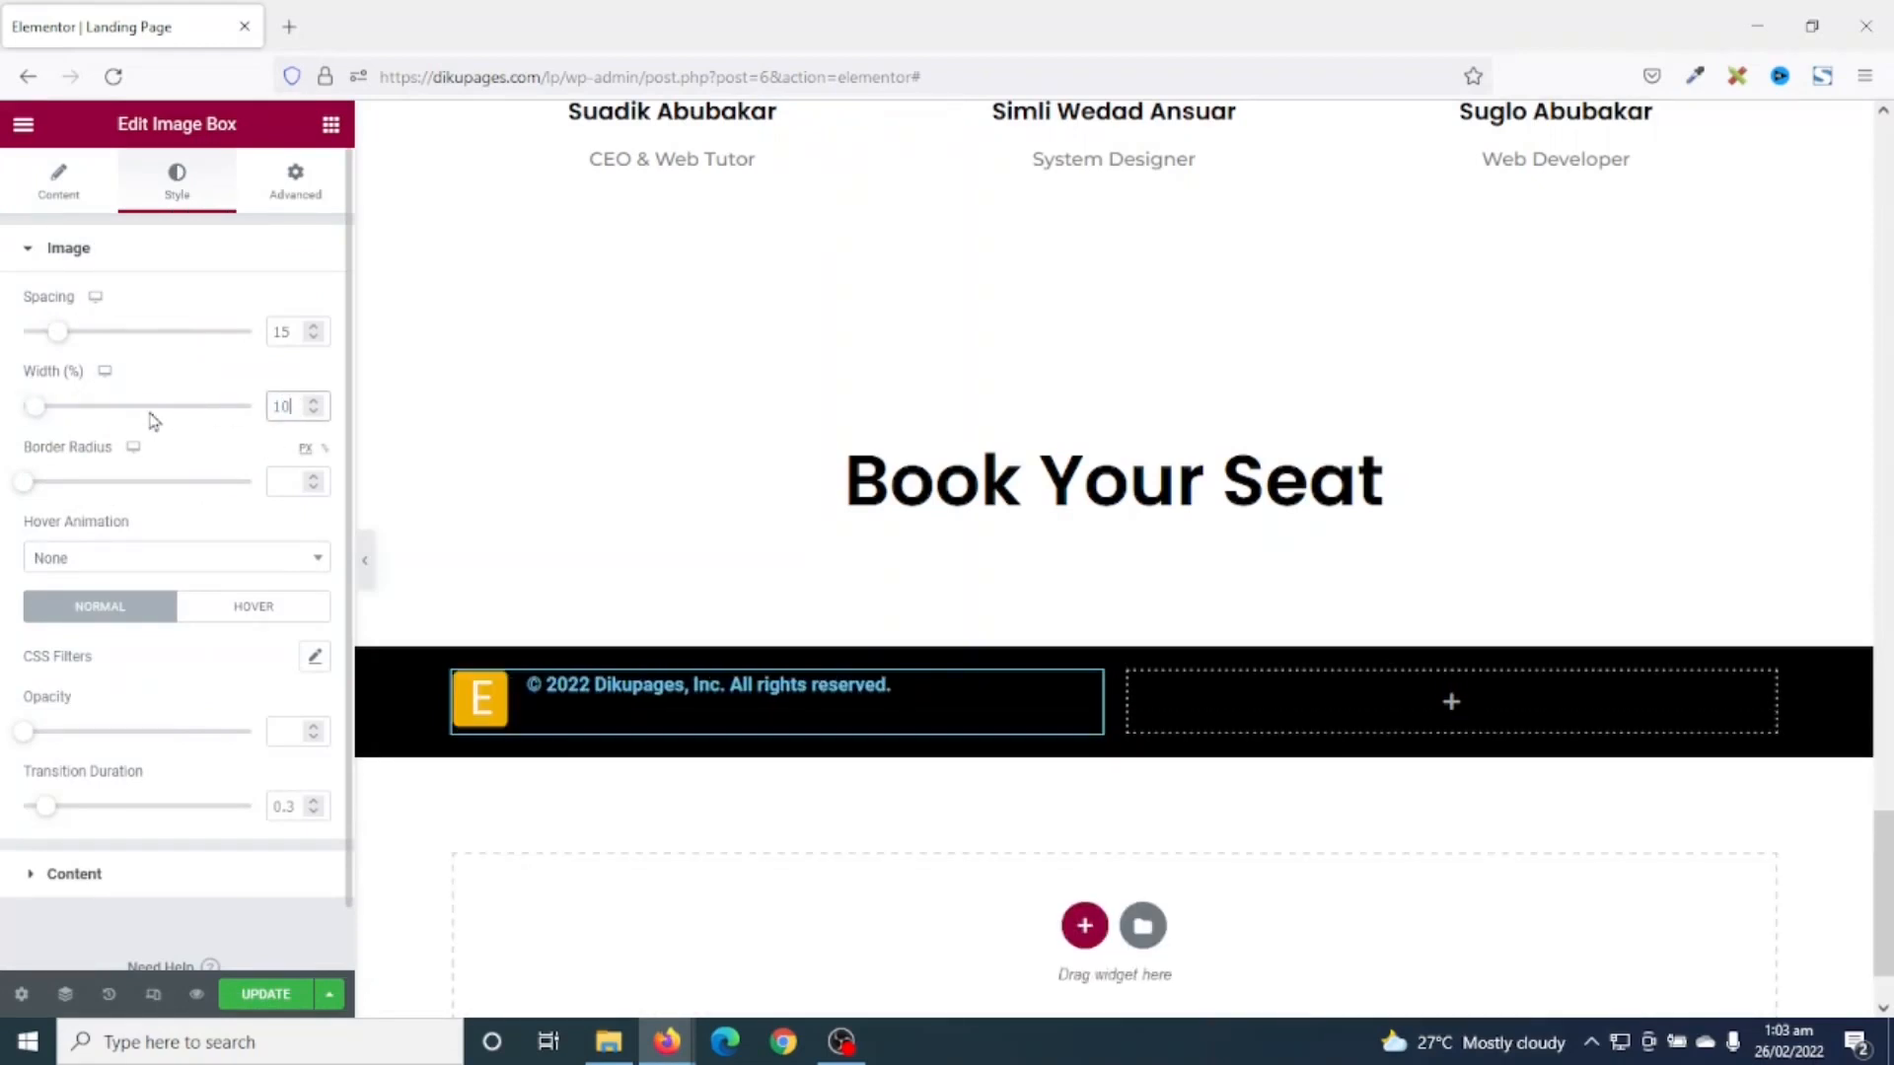
- Style the copyright title with the global White color and the global Montserrat font
click(66, 890)
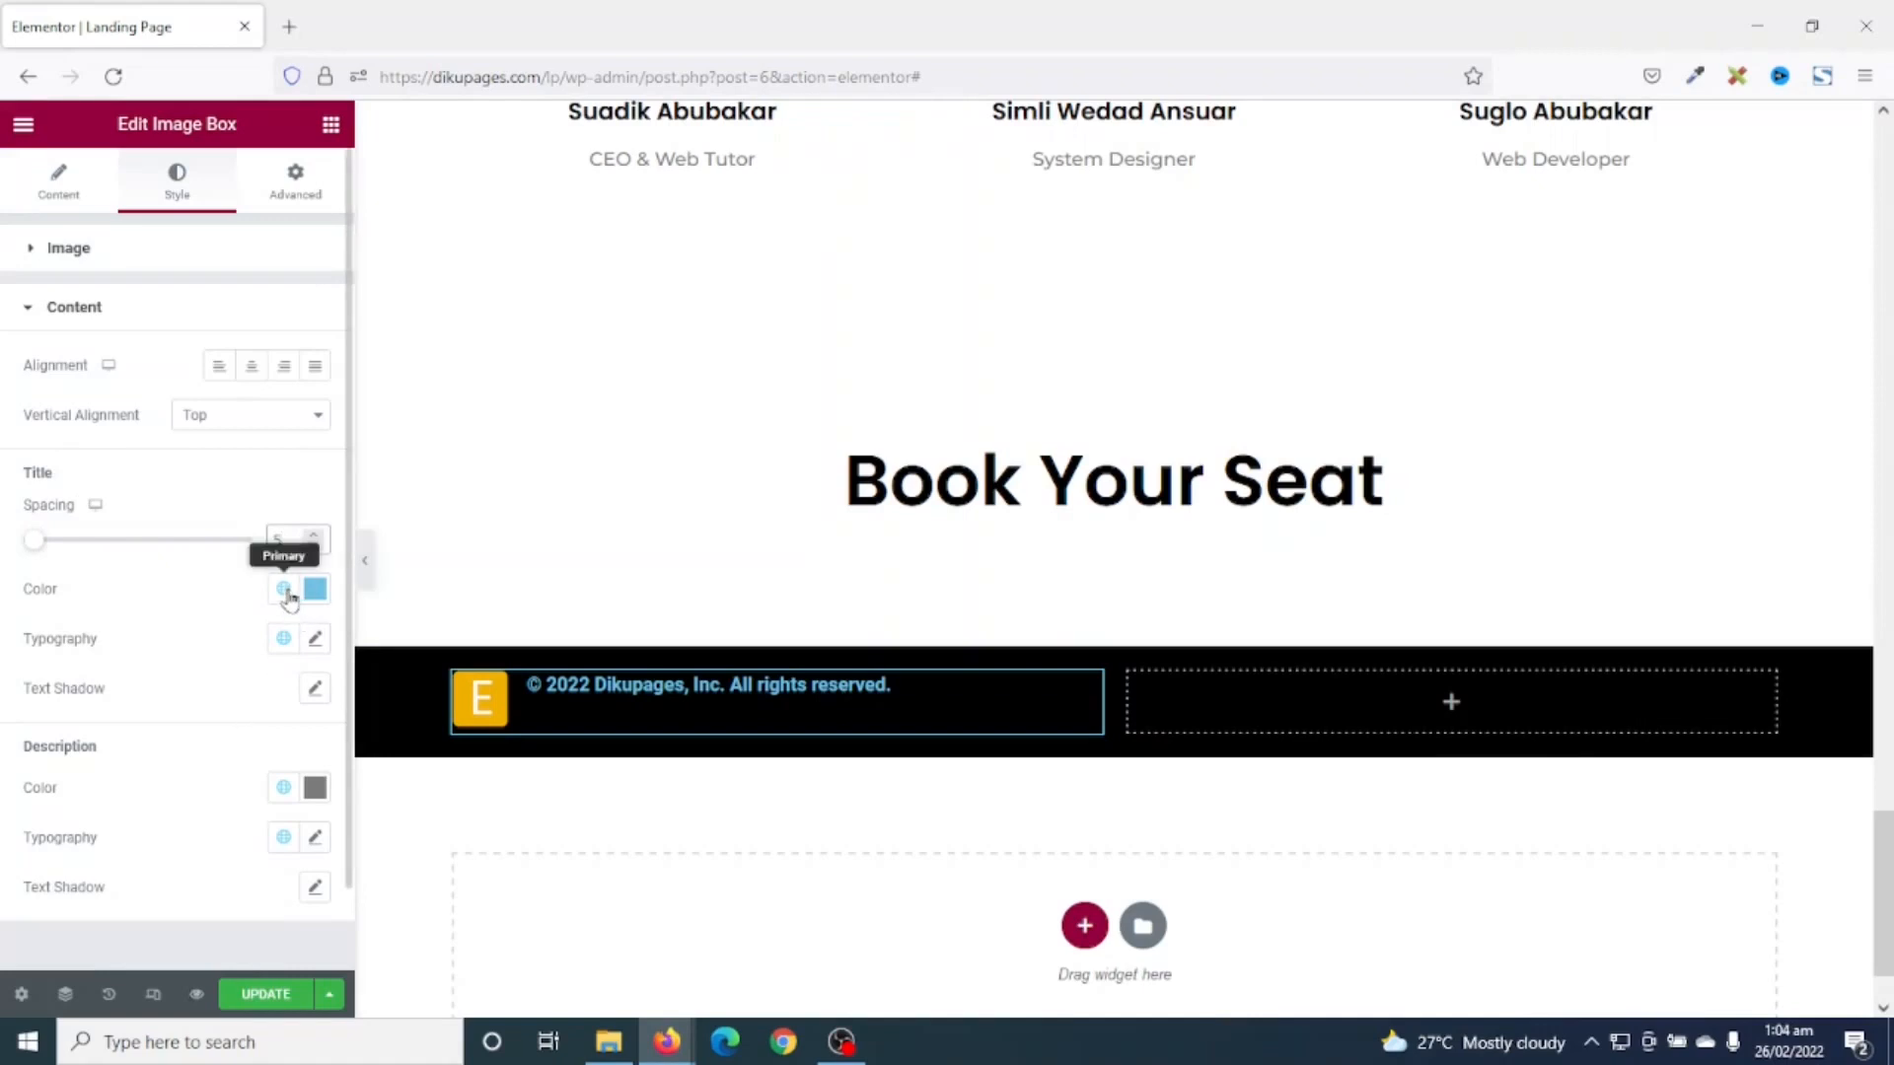
click(283, 588)
click(116, 703)
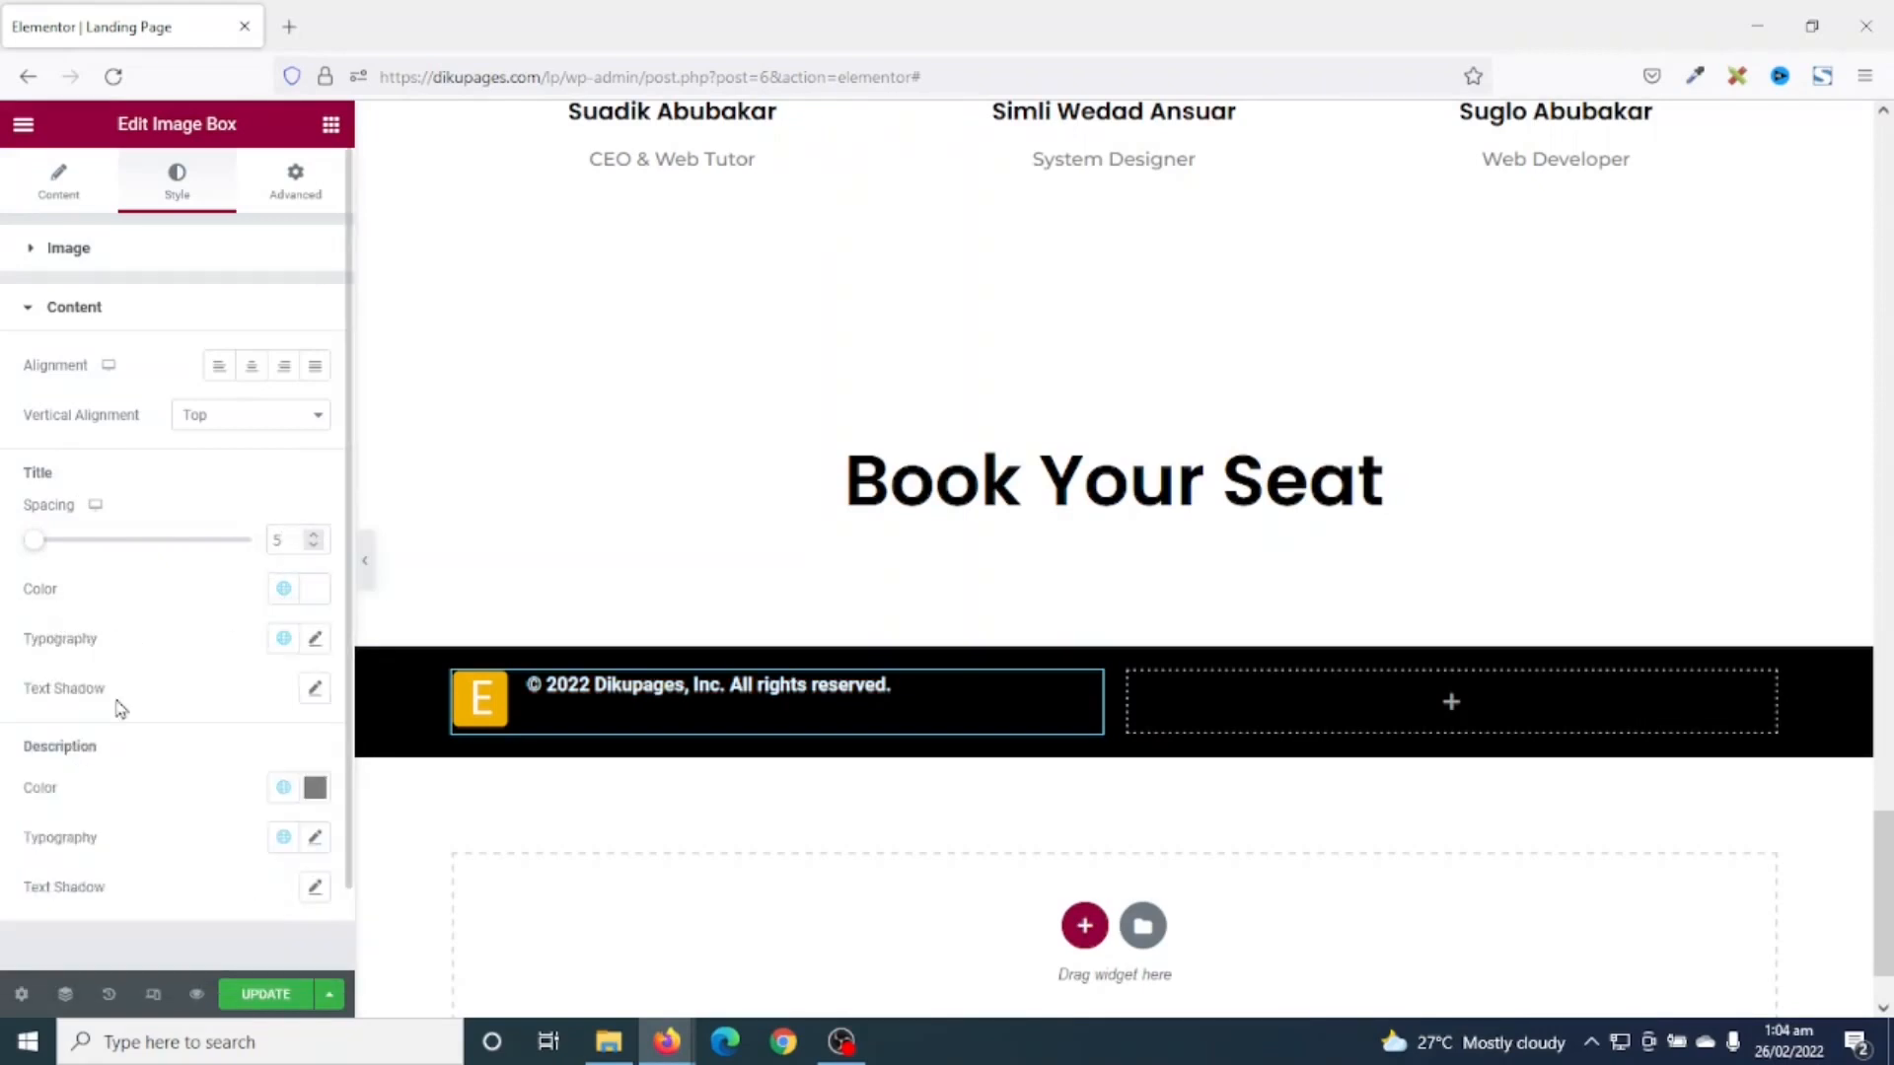
click(283, 638)
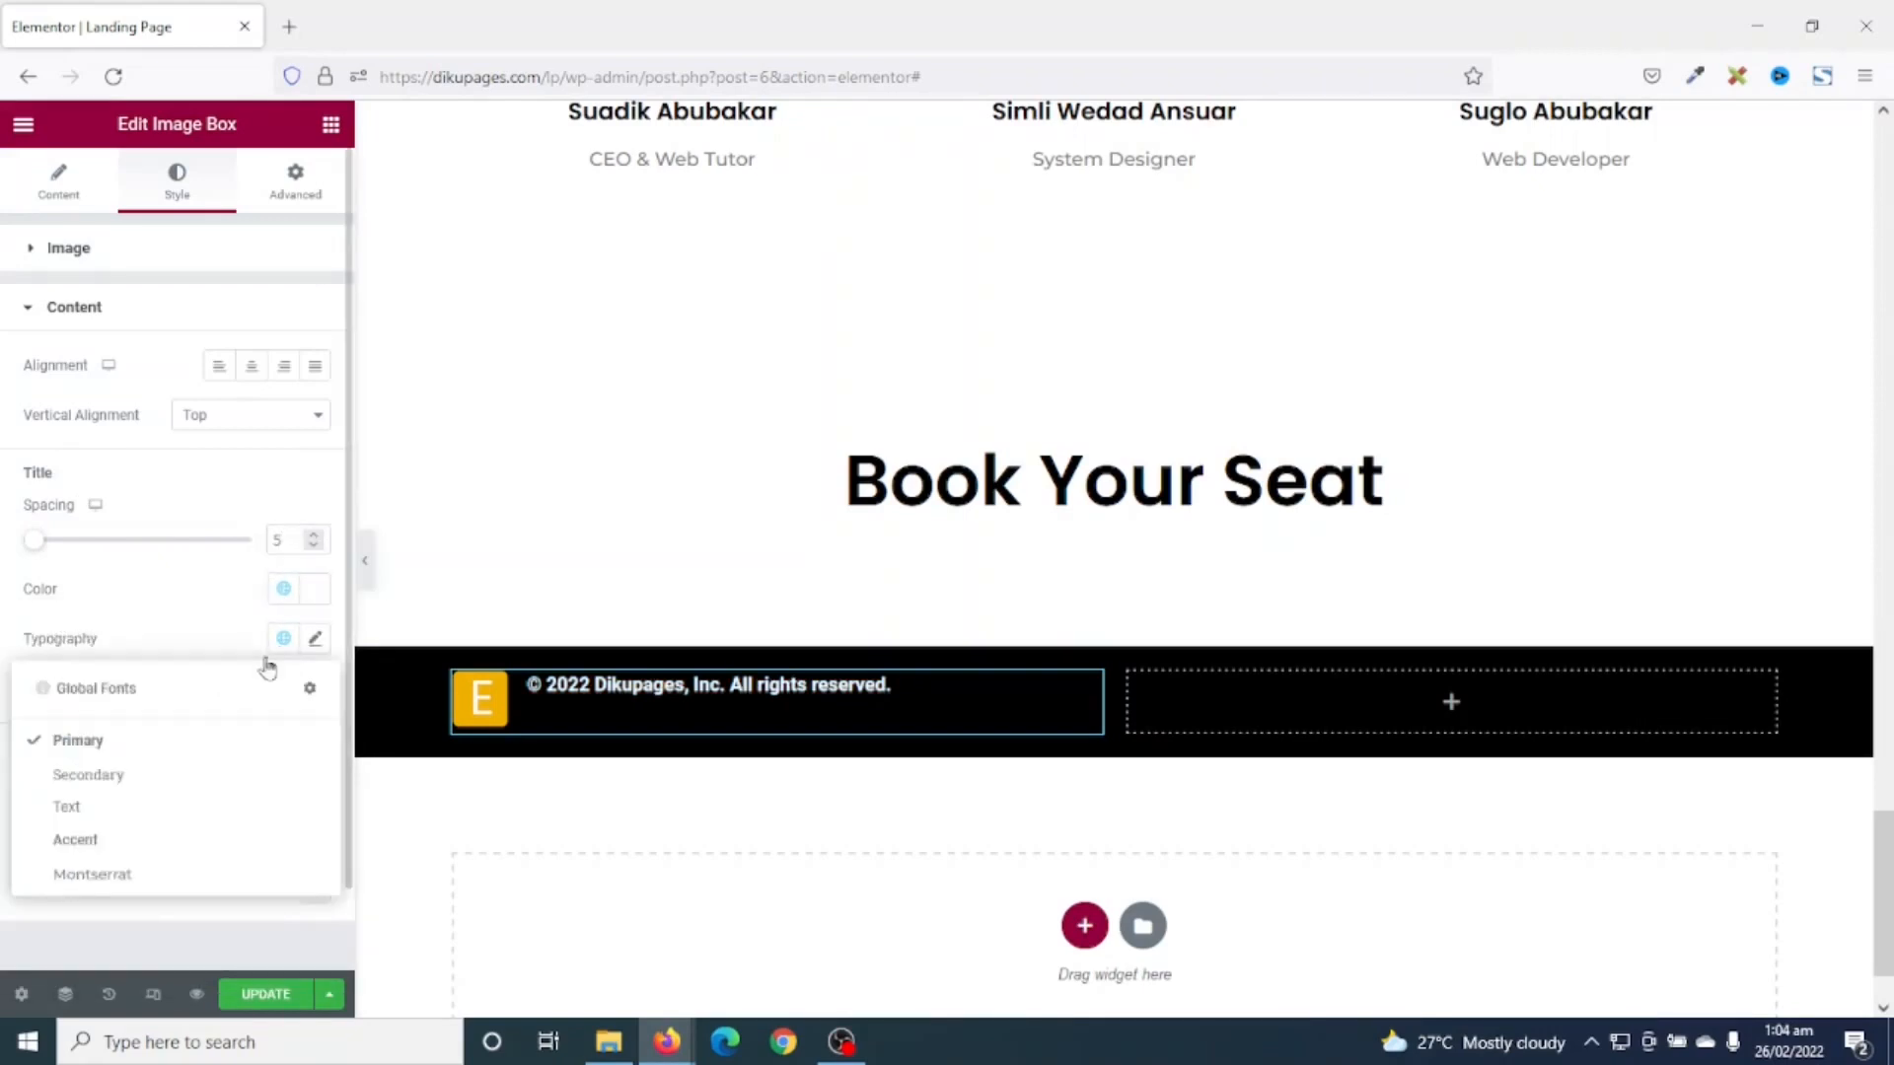
click(106, 880)
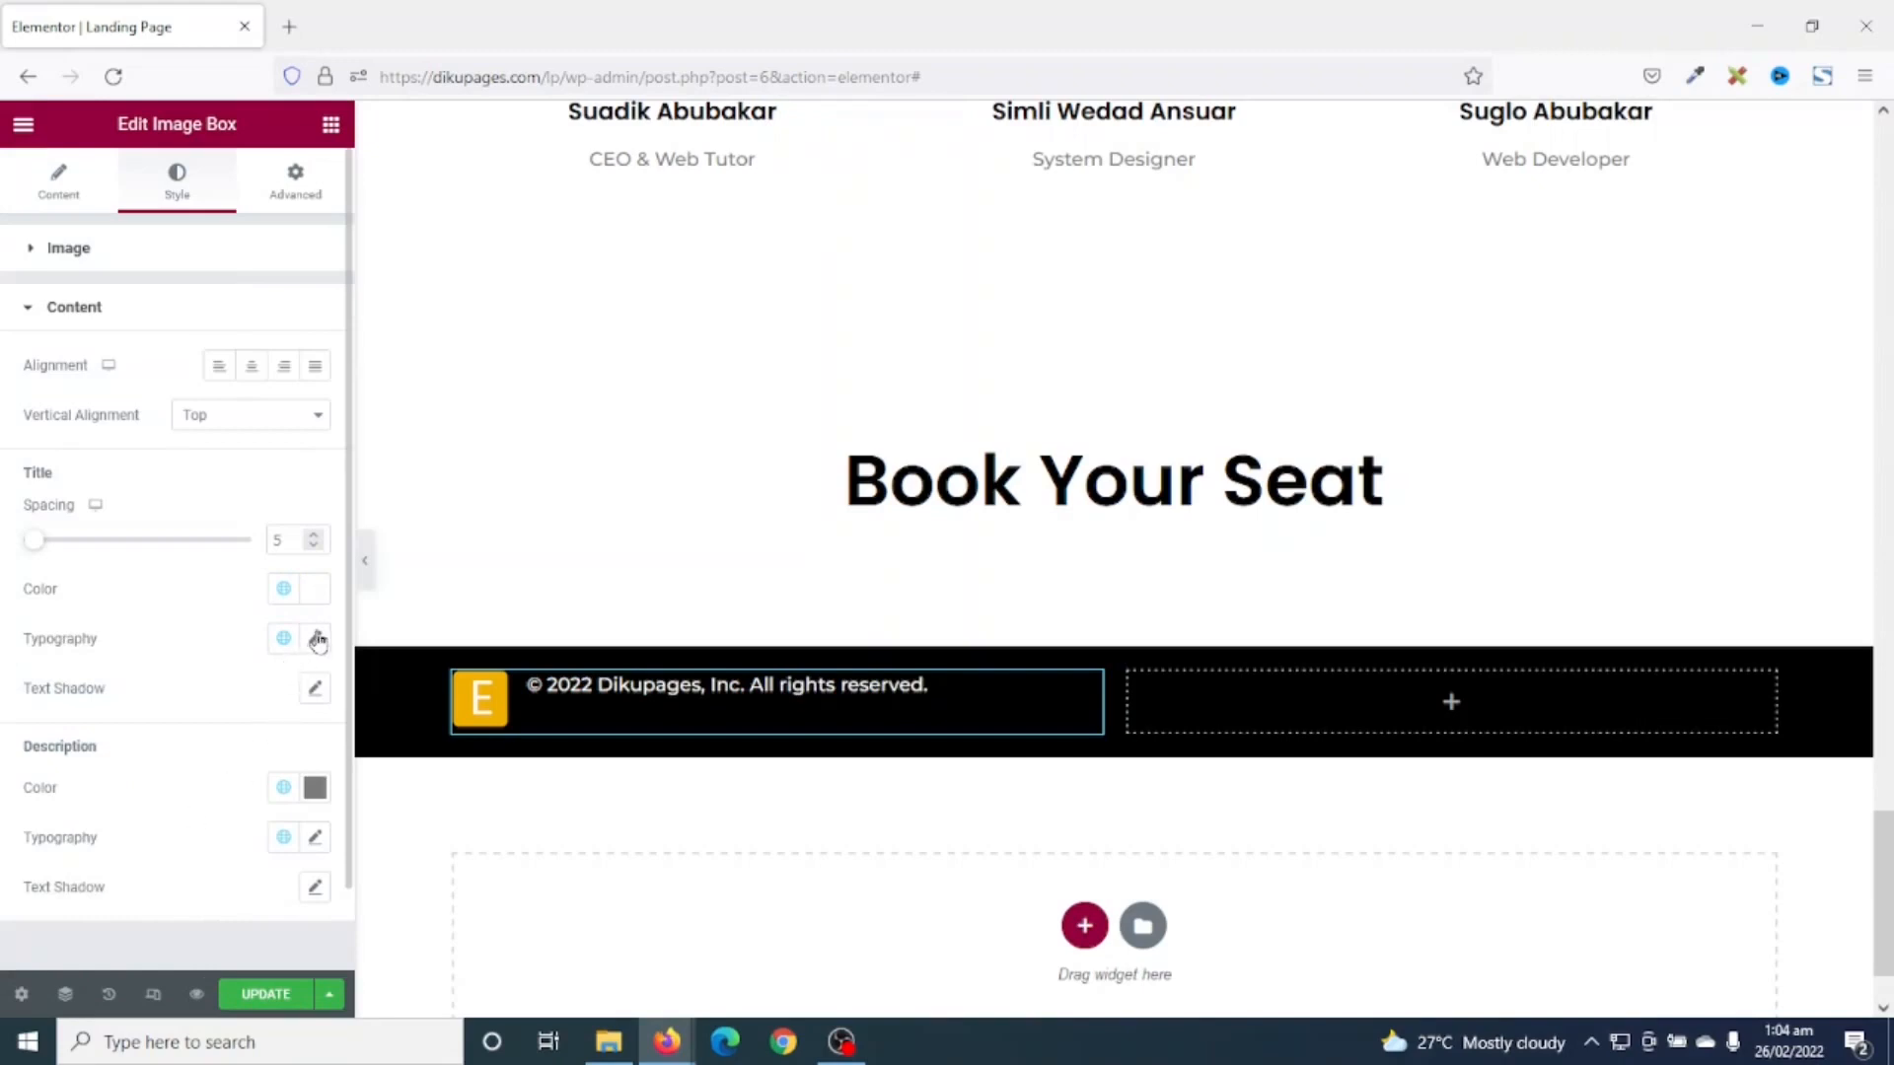
- Set the copyright title's font size to 16 and the image box content's vertical alignment to Middle
click(316, 639)
text(16)
click(315, 641)
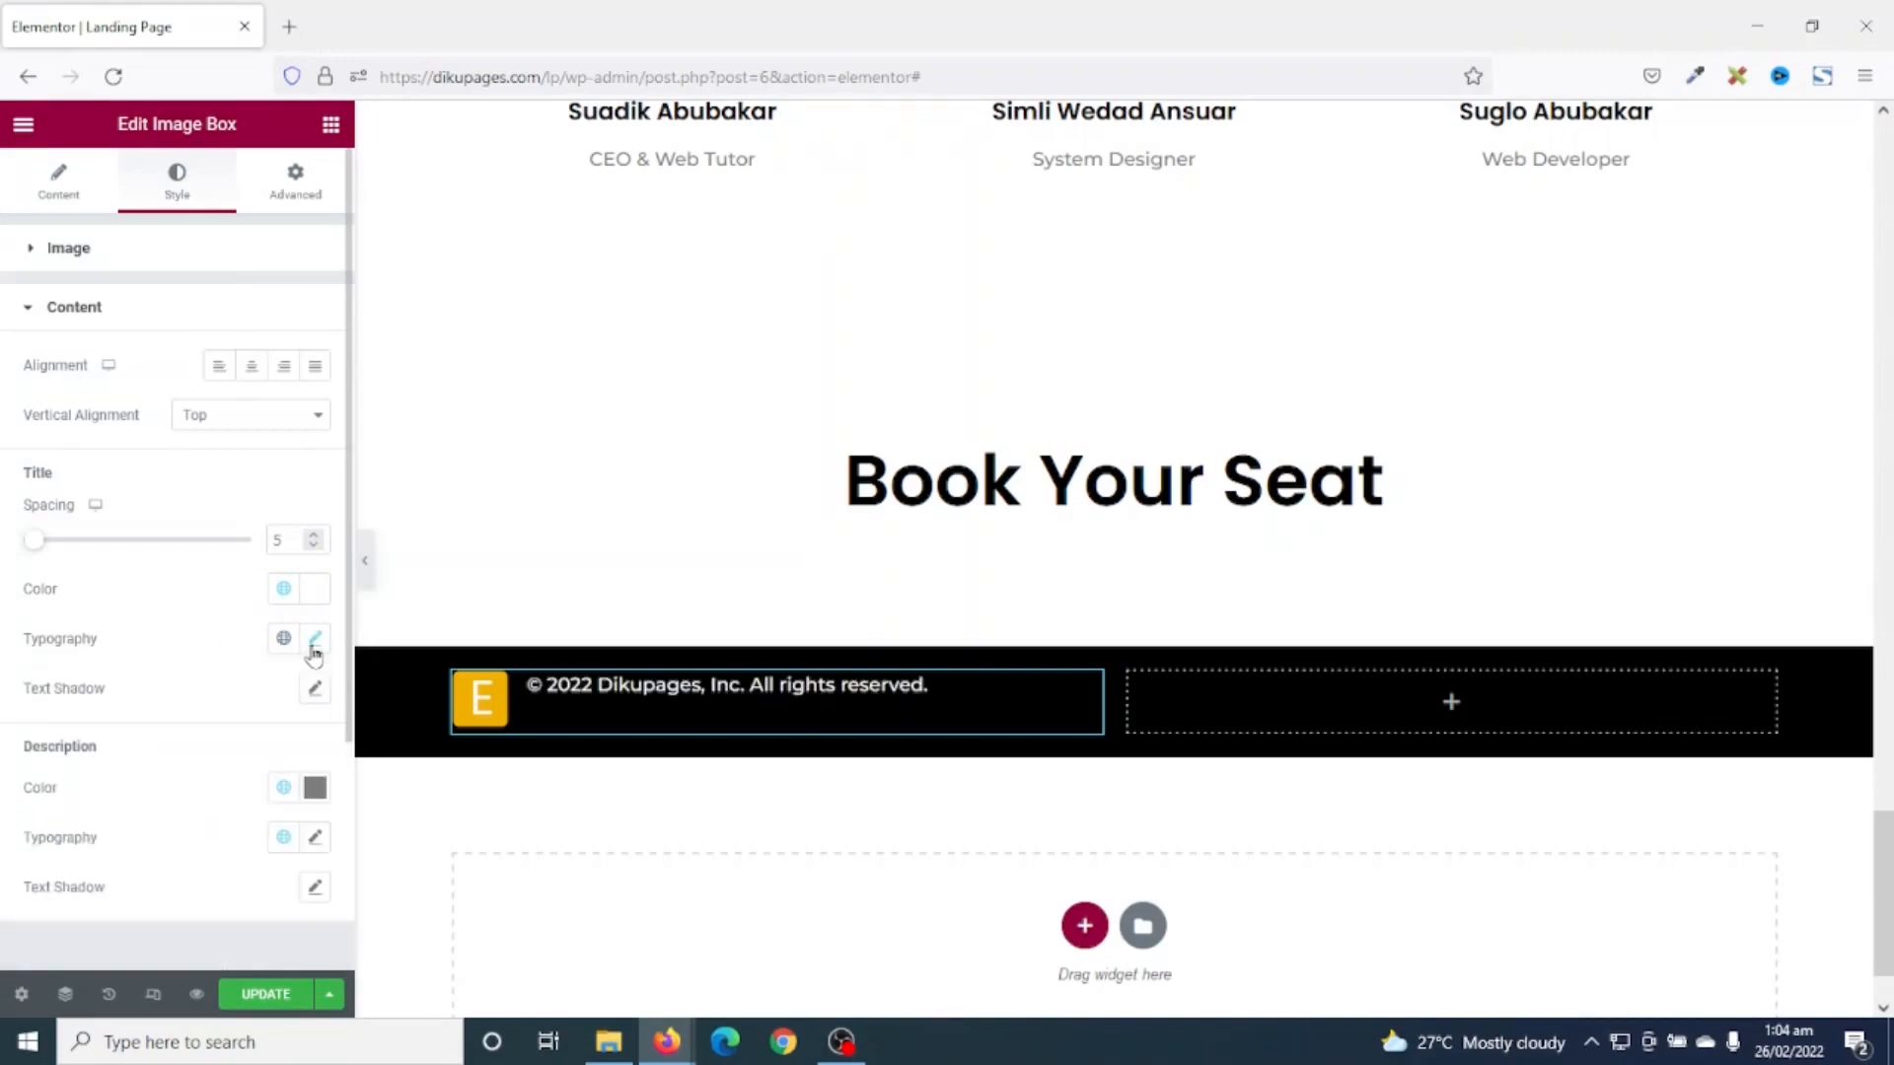
click(211, 426)
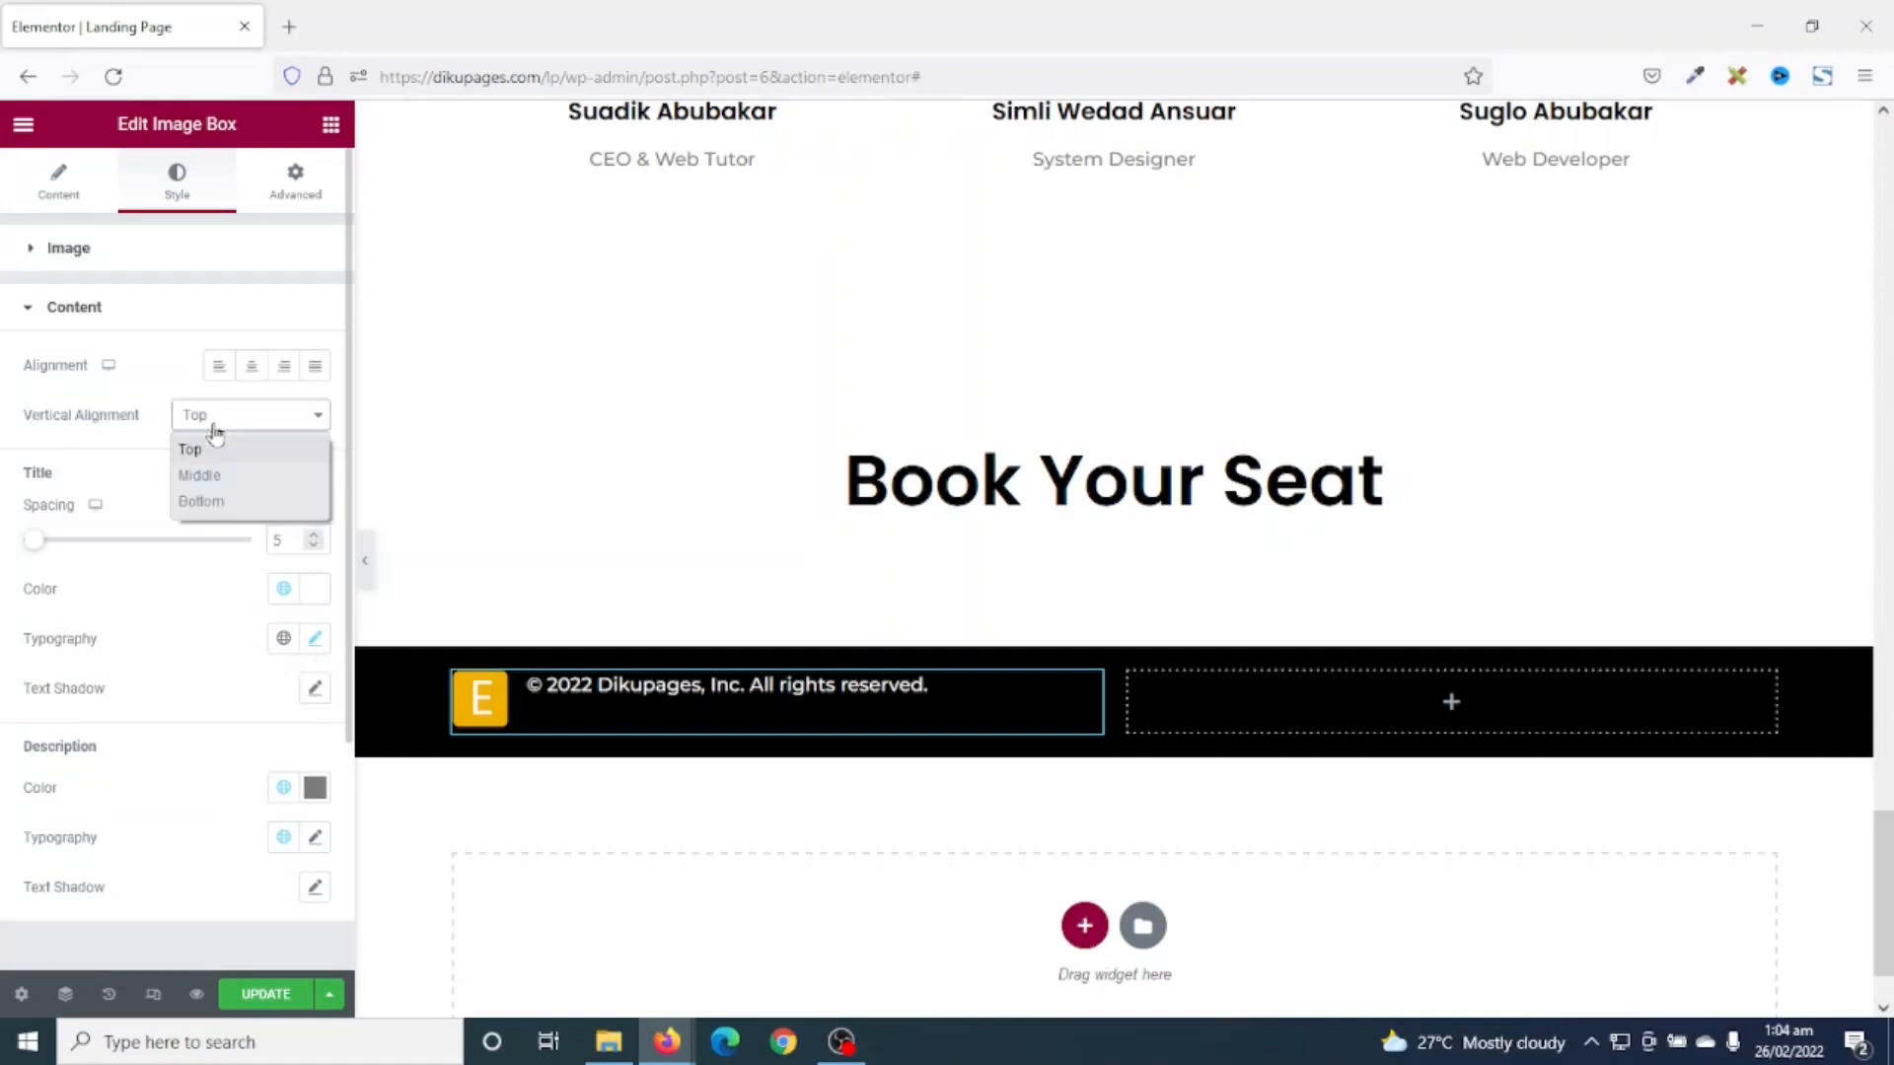
click(222, 475)
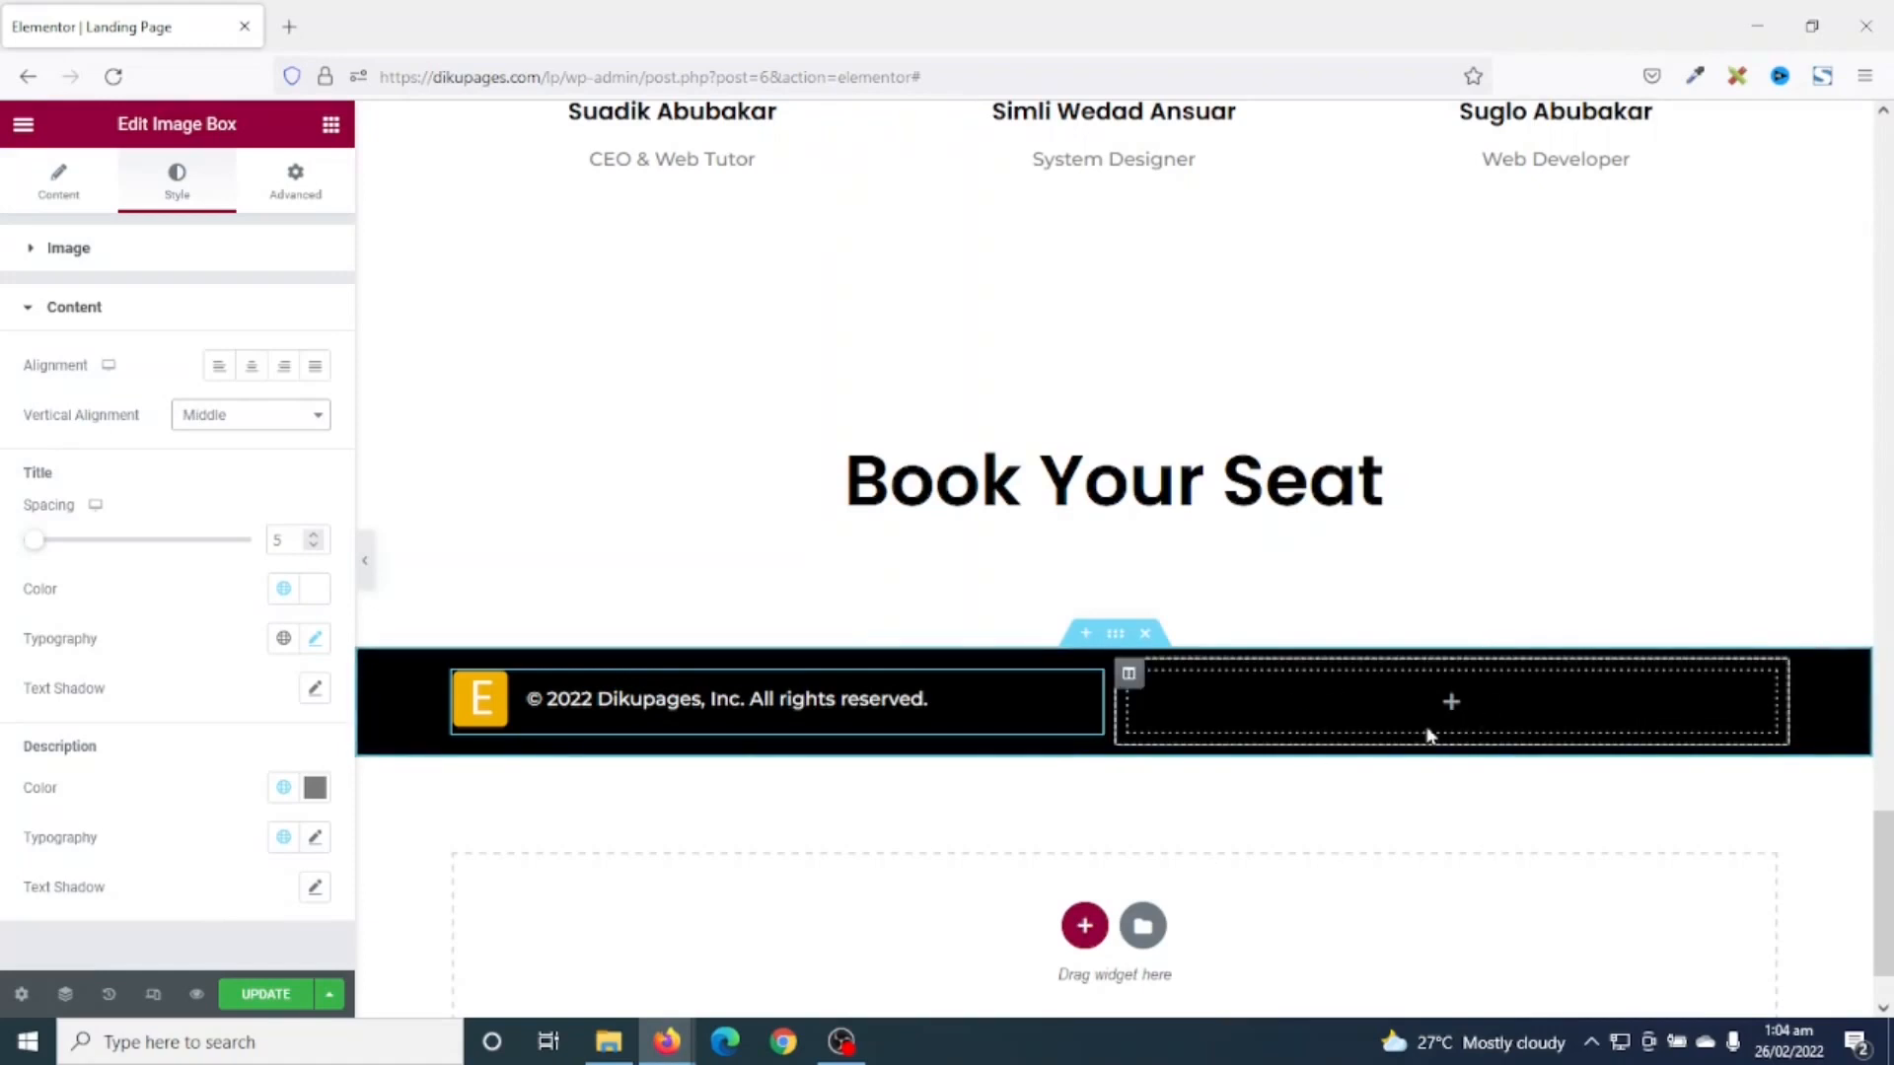
- Add a Social Icons widget to the footer's empty second column and align its icons to the right
click(330, 125)
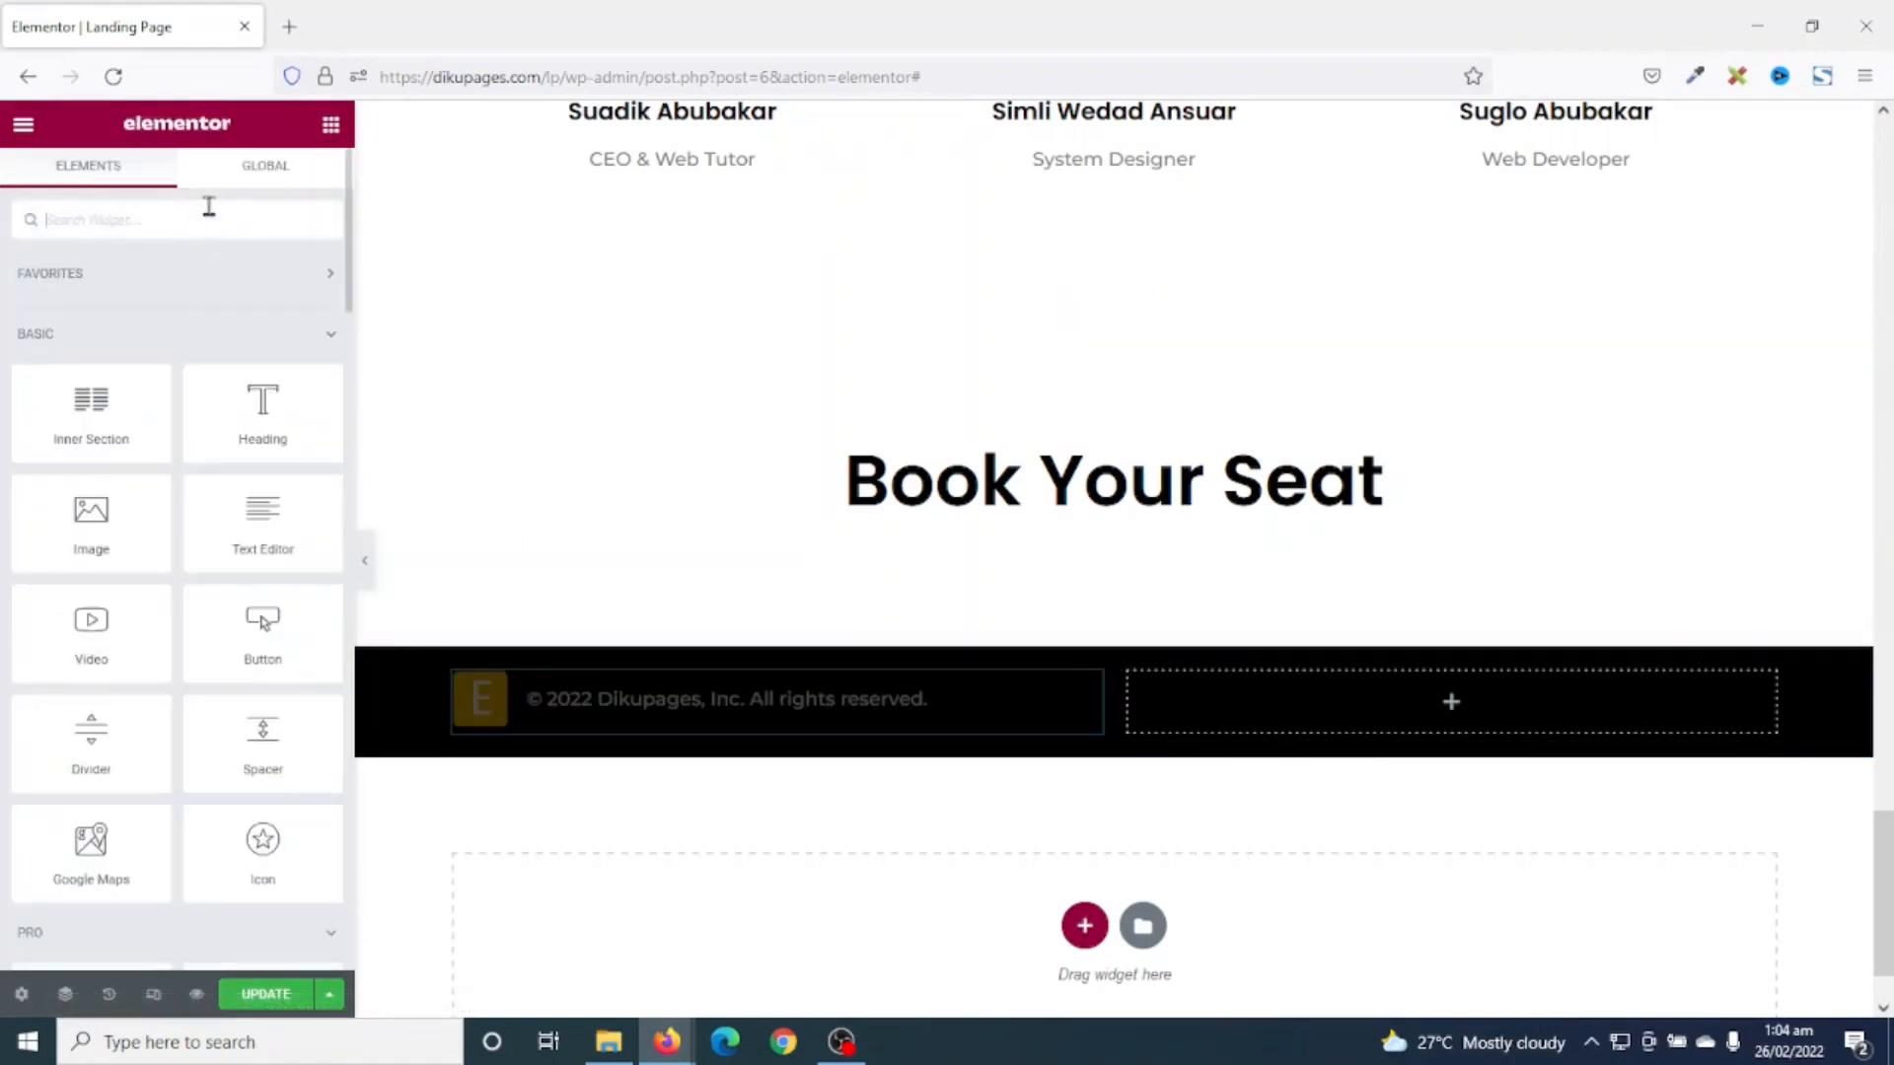
text(soc)
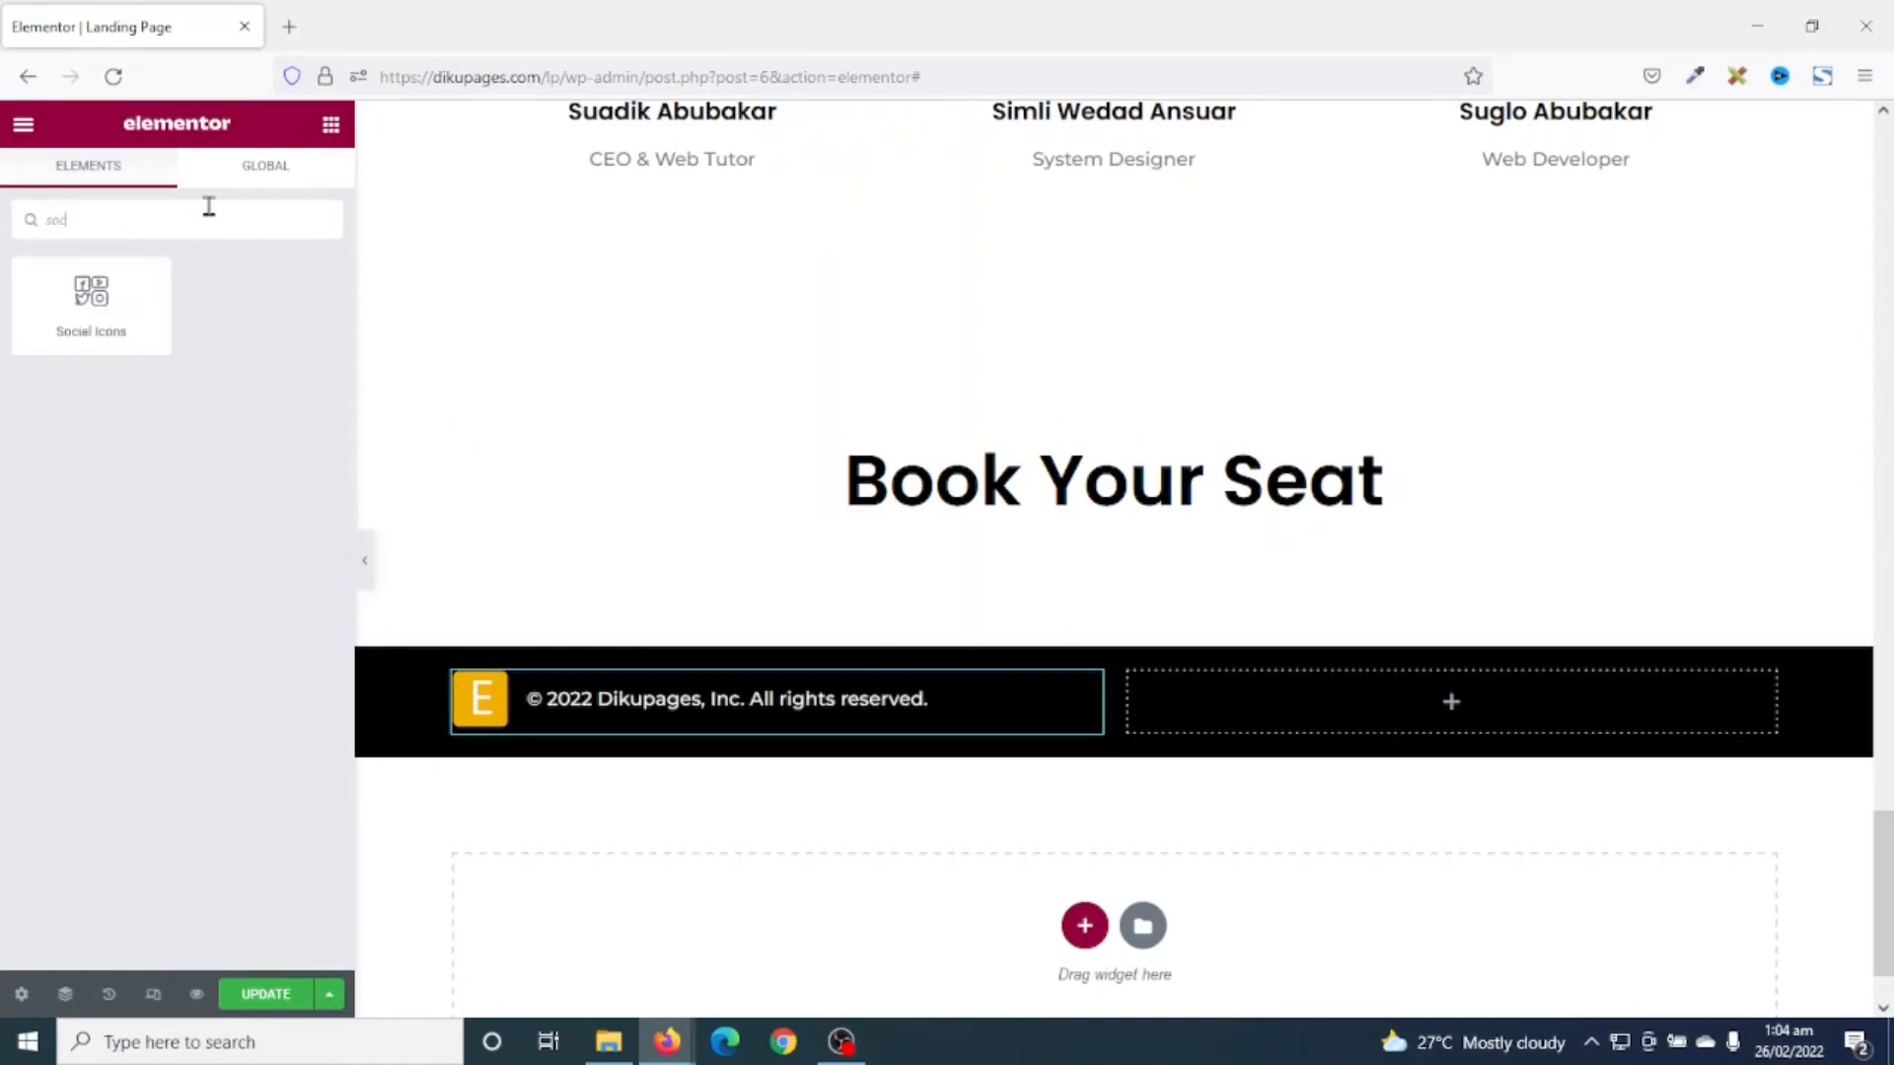
drag(114, 319, 1560, 717)
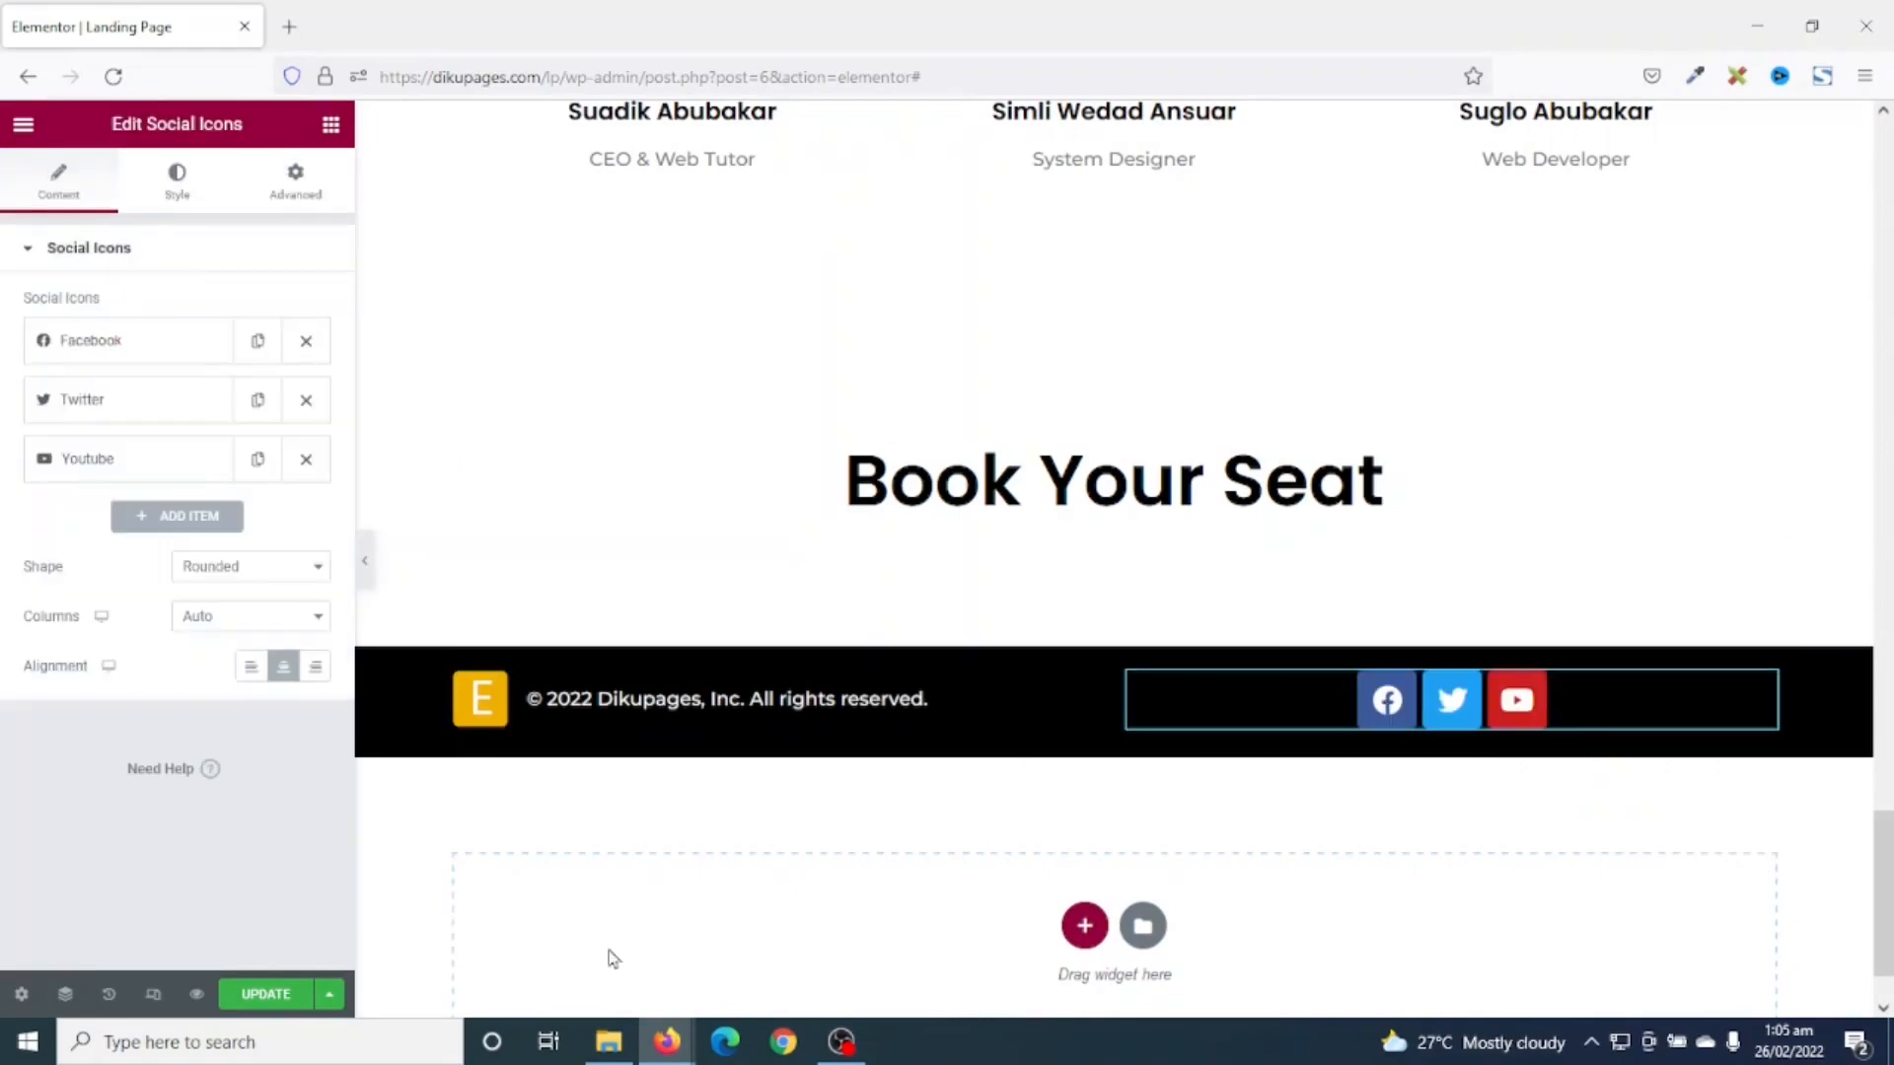
click(315, 668)
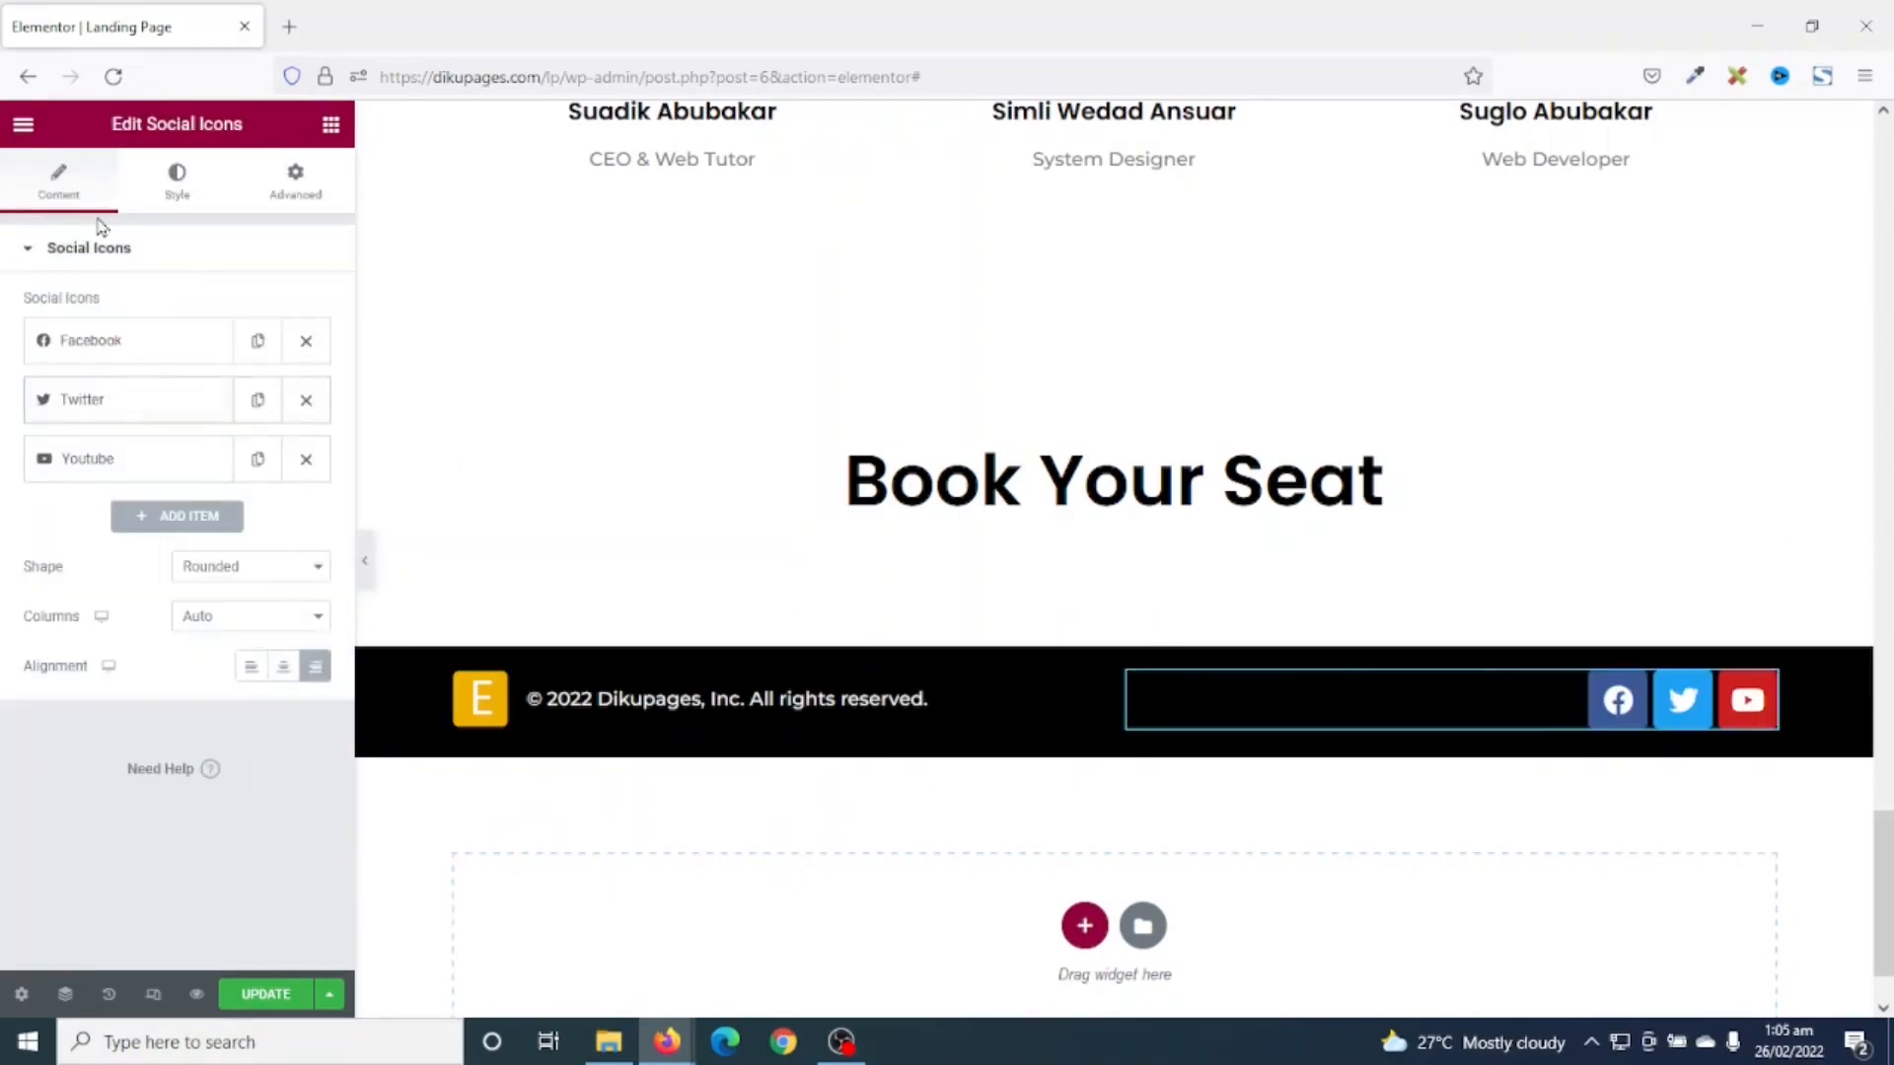
- Replace the Youtube item's icon with Instagram from the icon library and set the social icons' shape to Circle
click(119, 473)
click(181, 586)
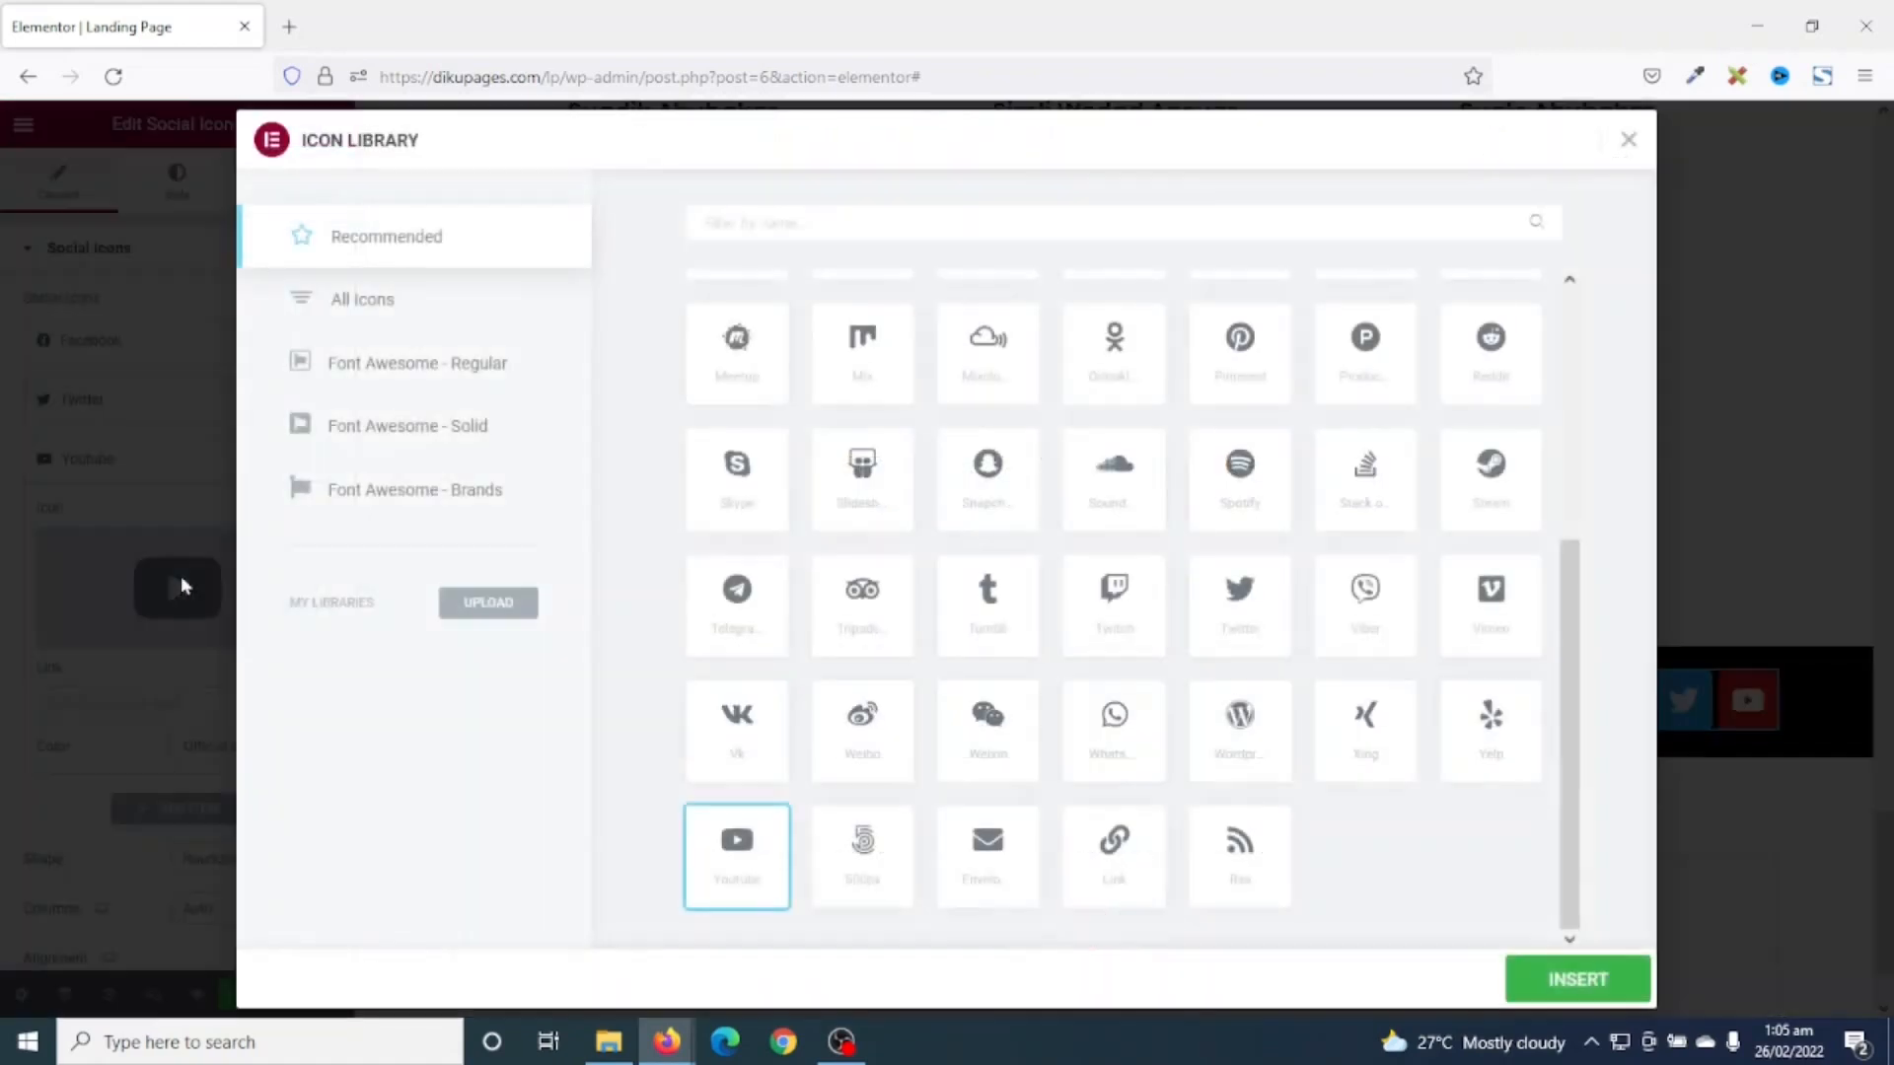
click(861, 229)
text(inst)
click(747, 371)
click(1576, 979)
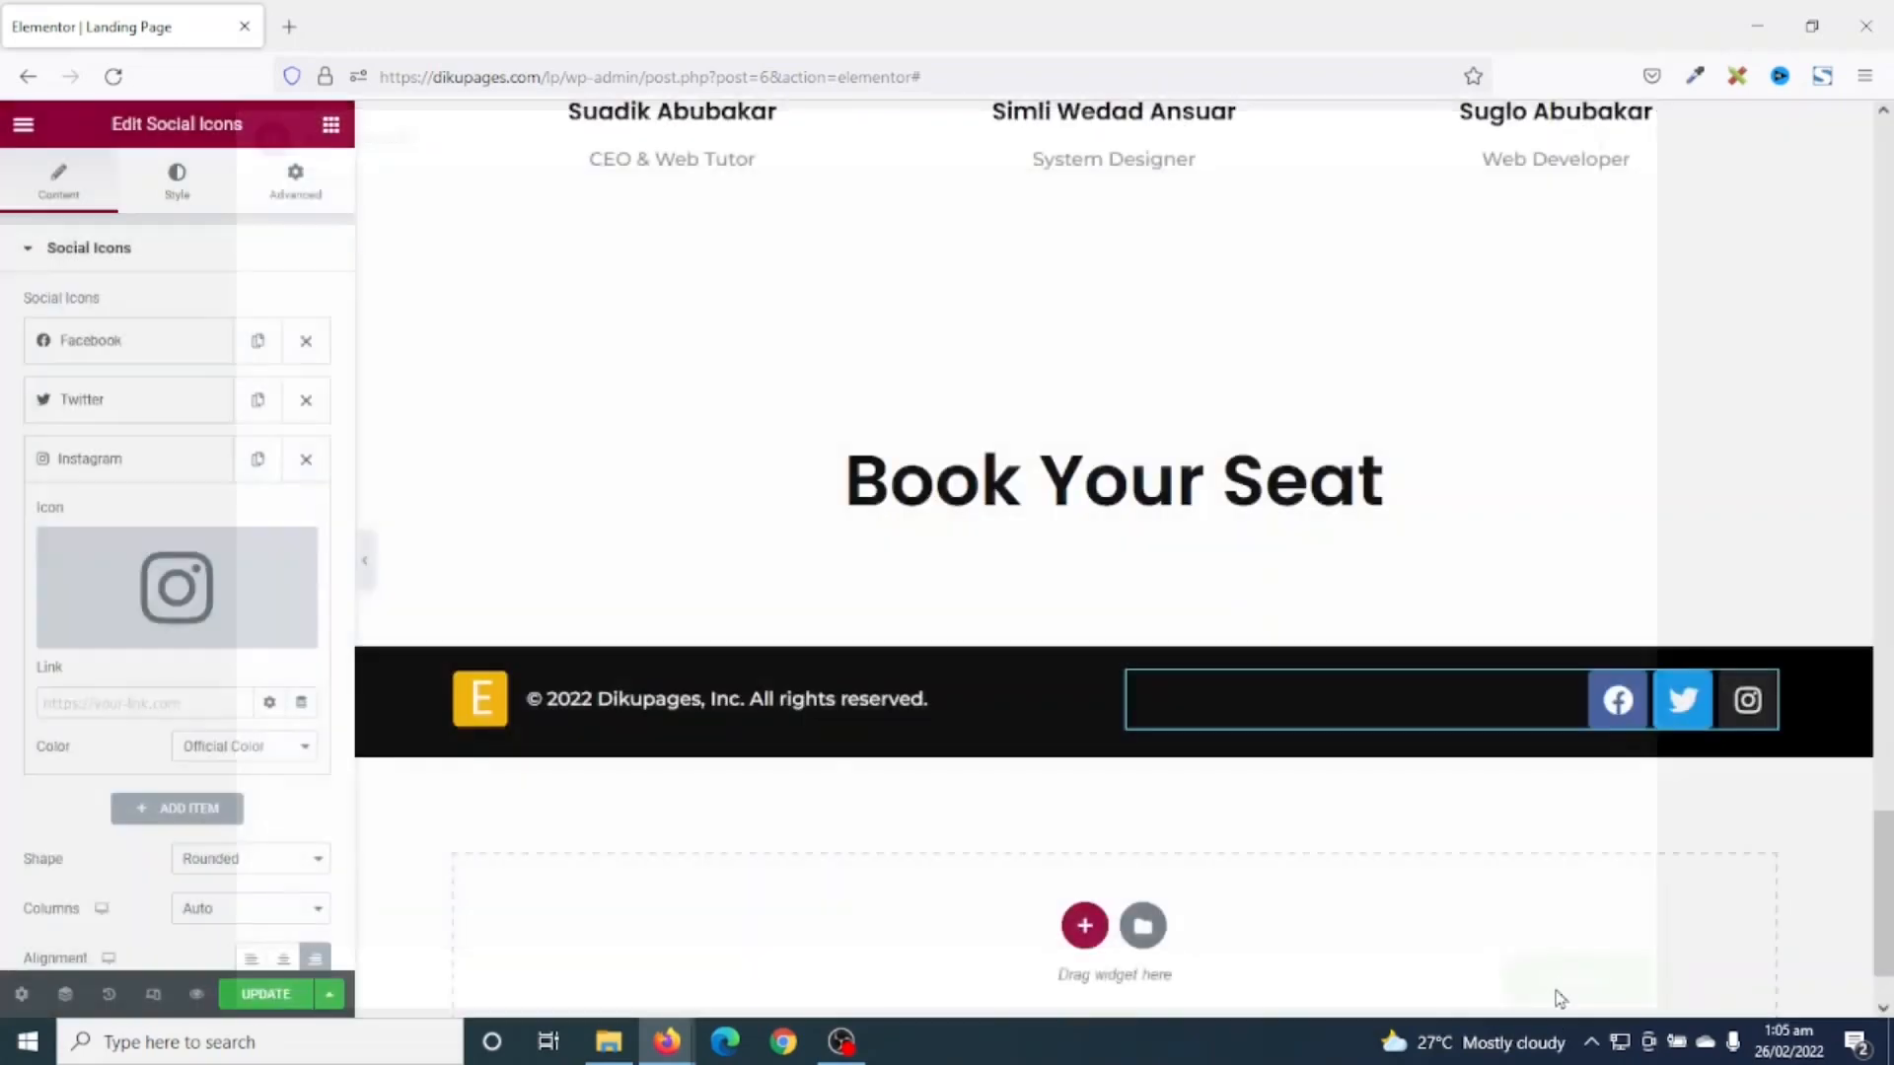
click(240, 856)
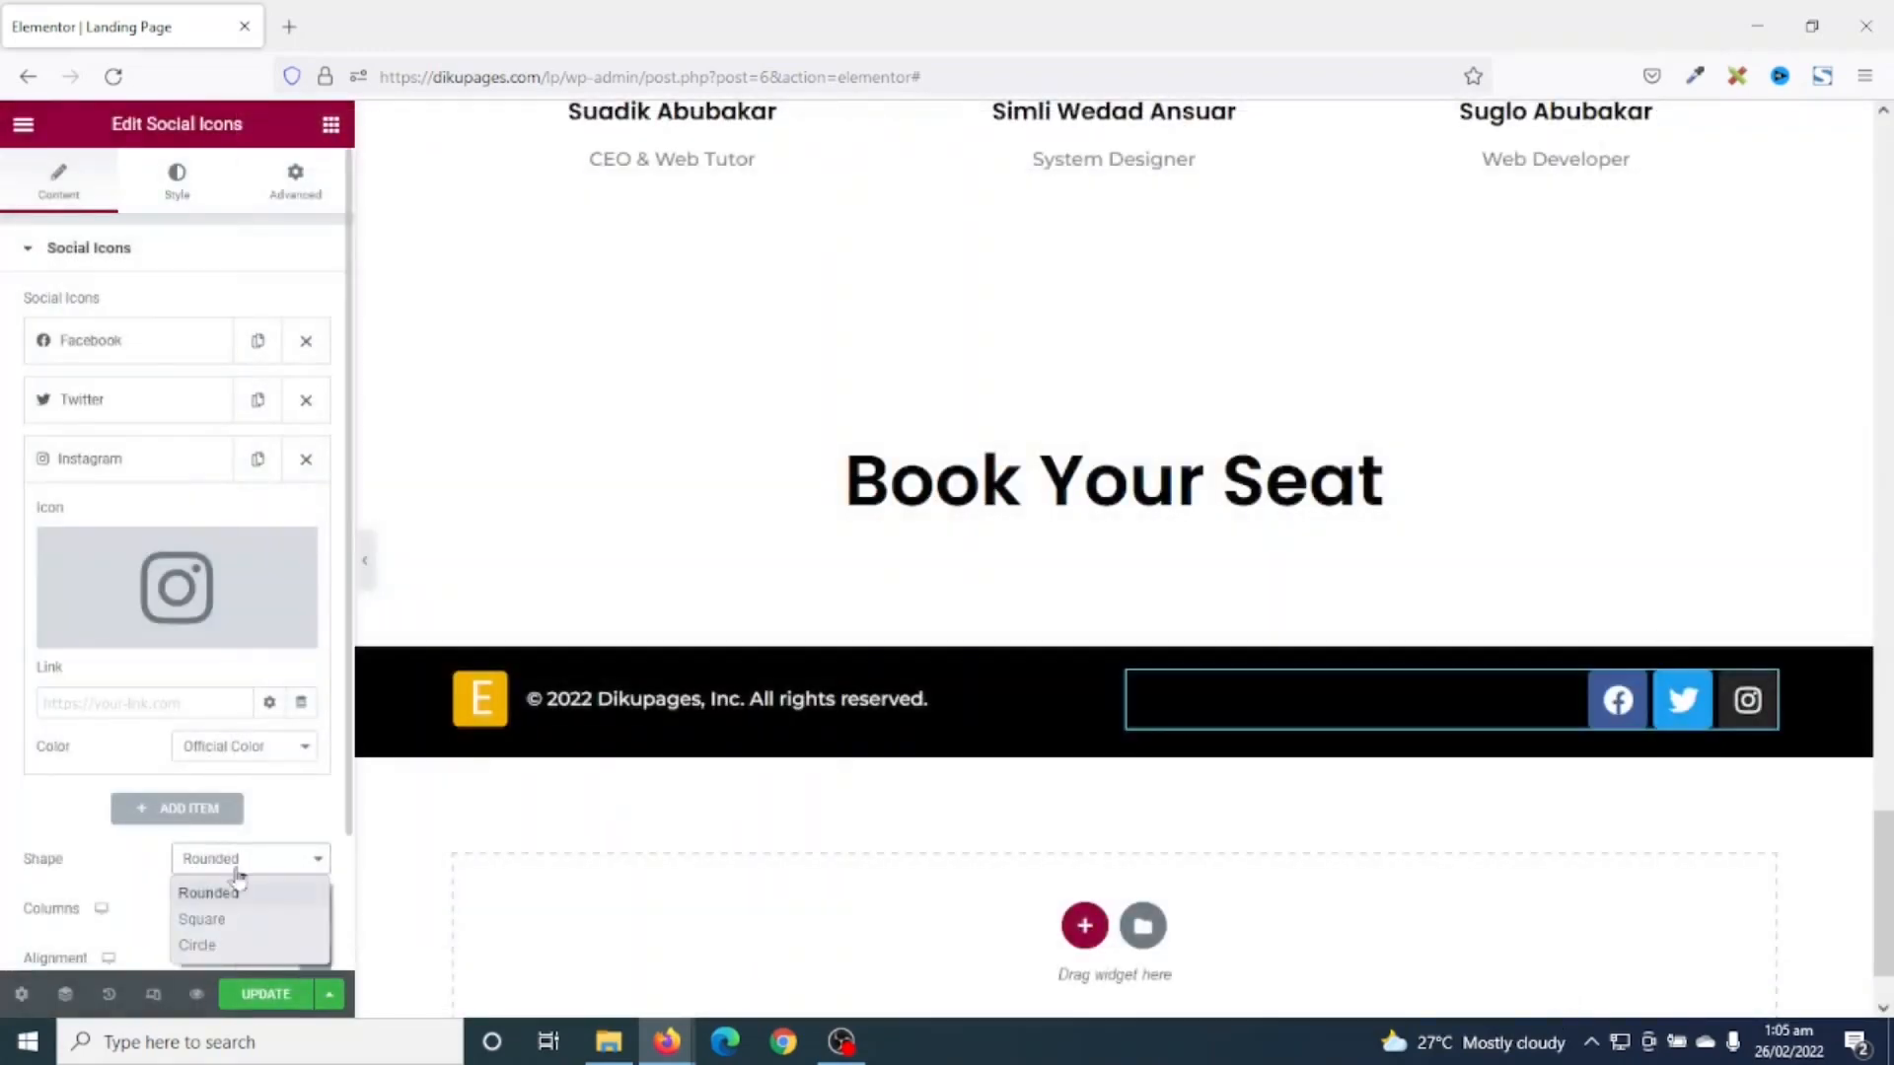
click(240, 949)
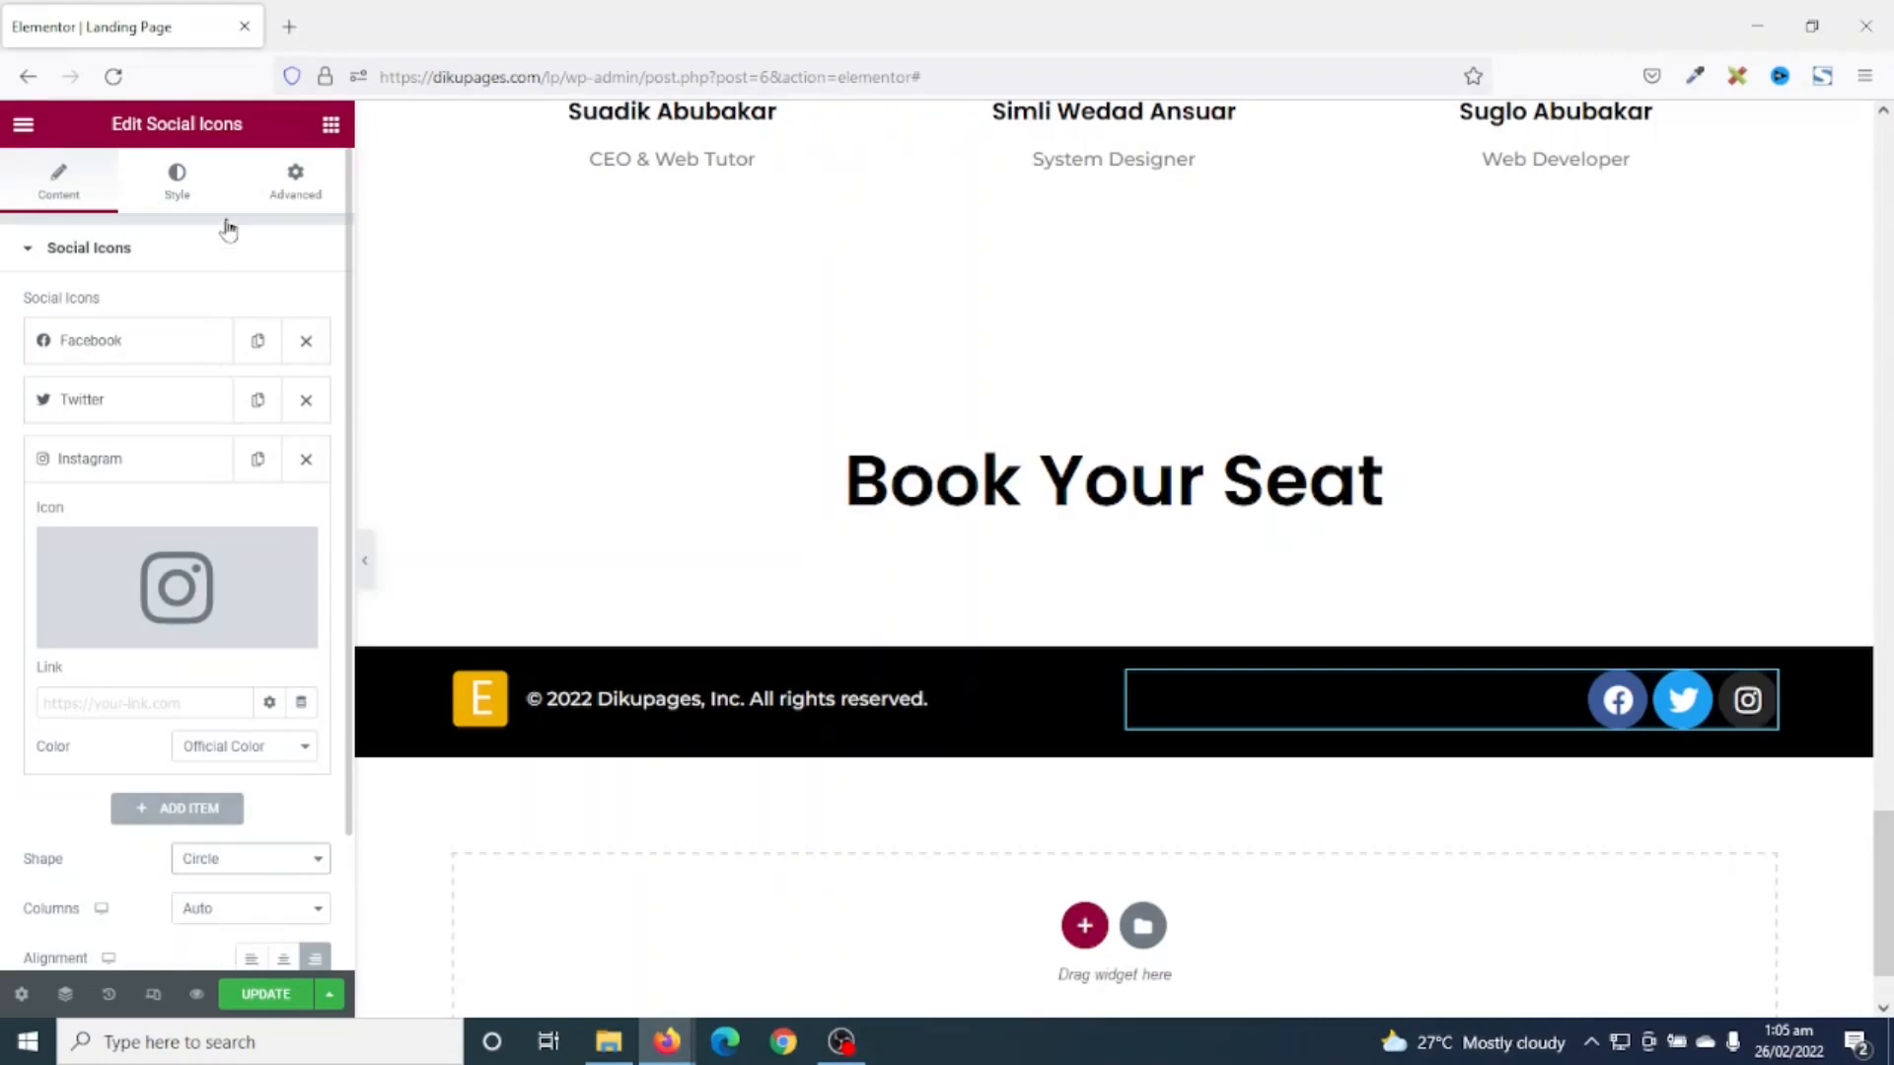
- Give the social icons custom colors, global White as primary and Yellow as secondary, and set their size to 20
click(178, 183)
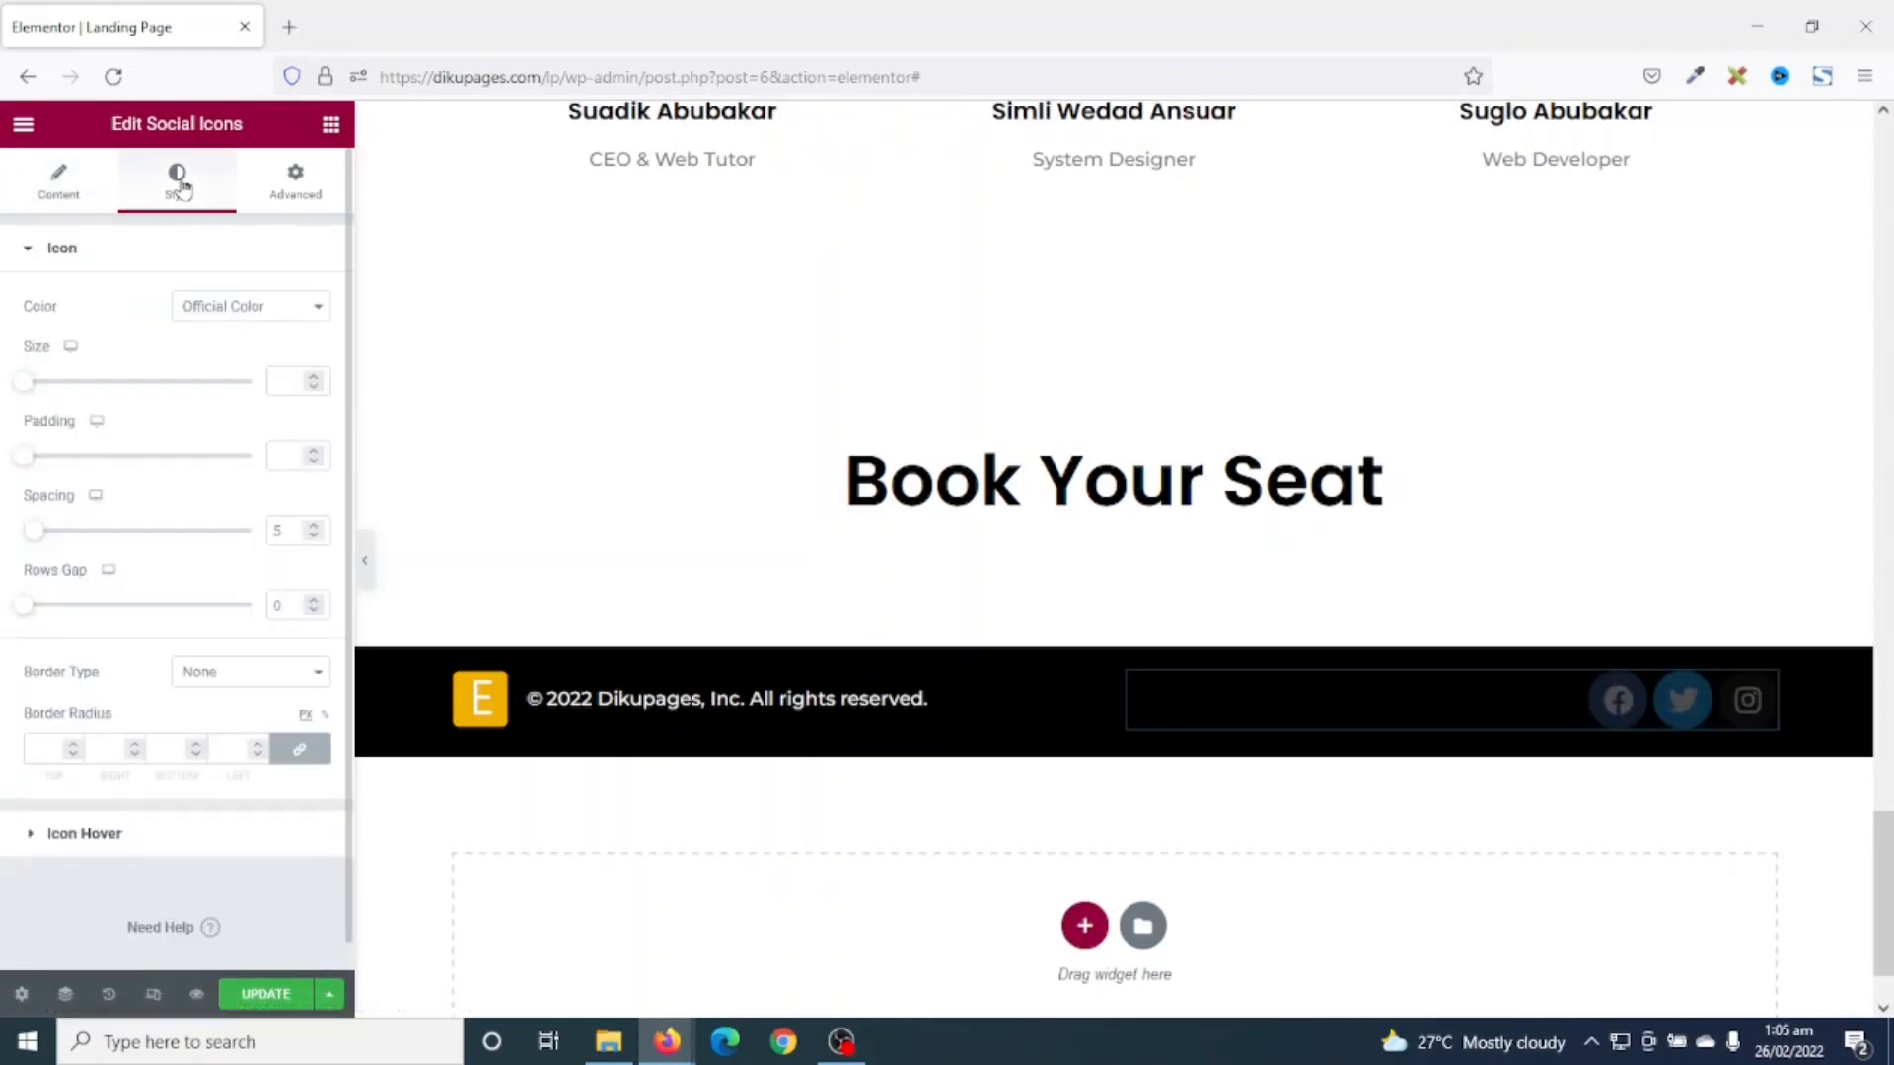
click(241, 307)
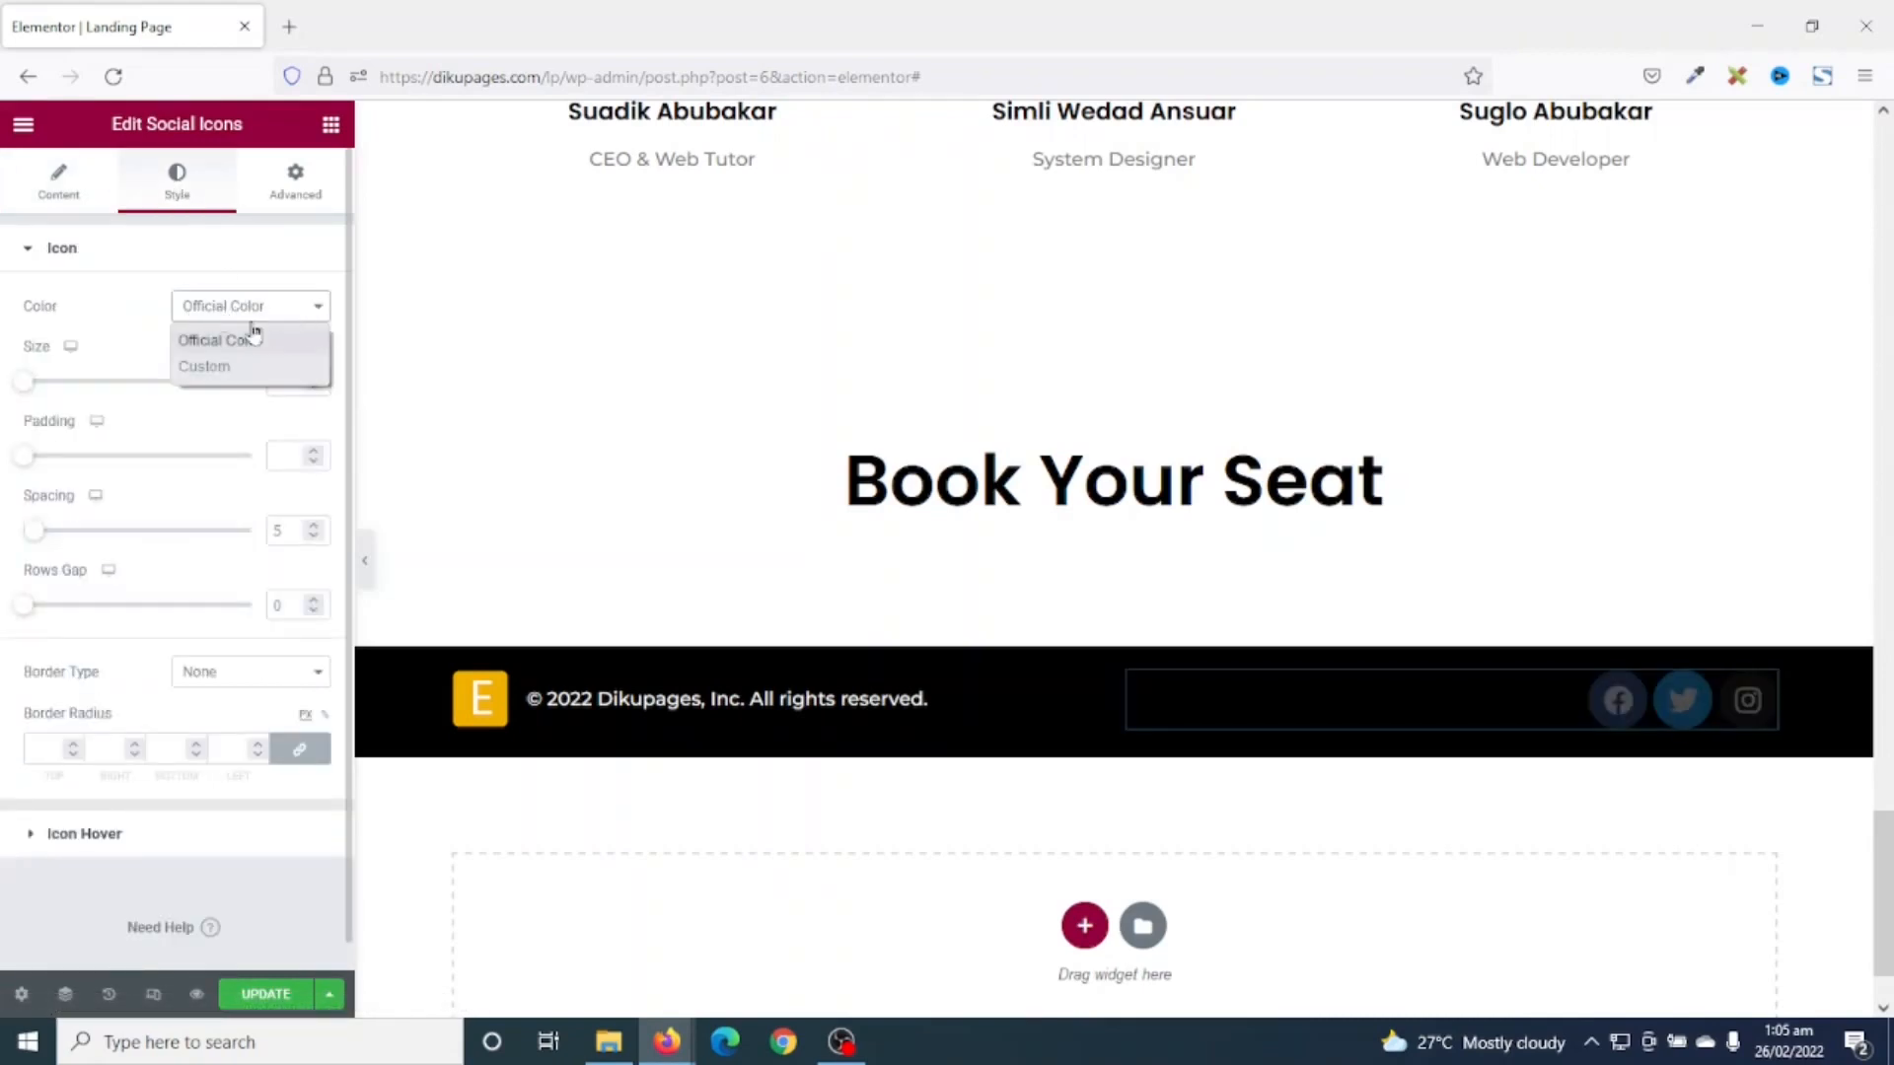
click(225, 368)
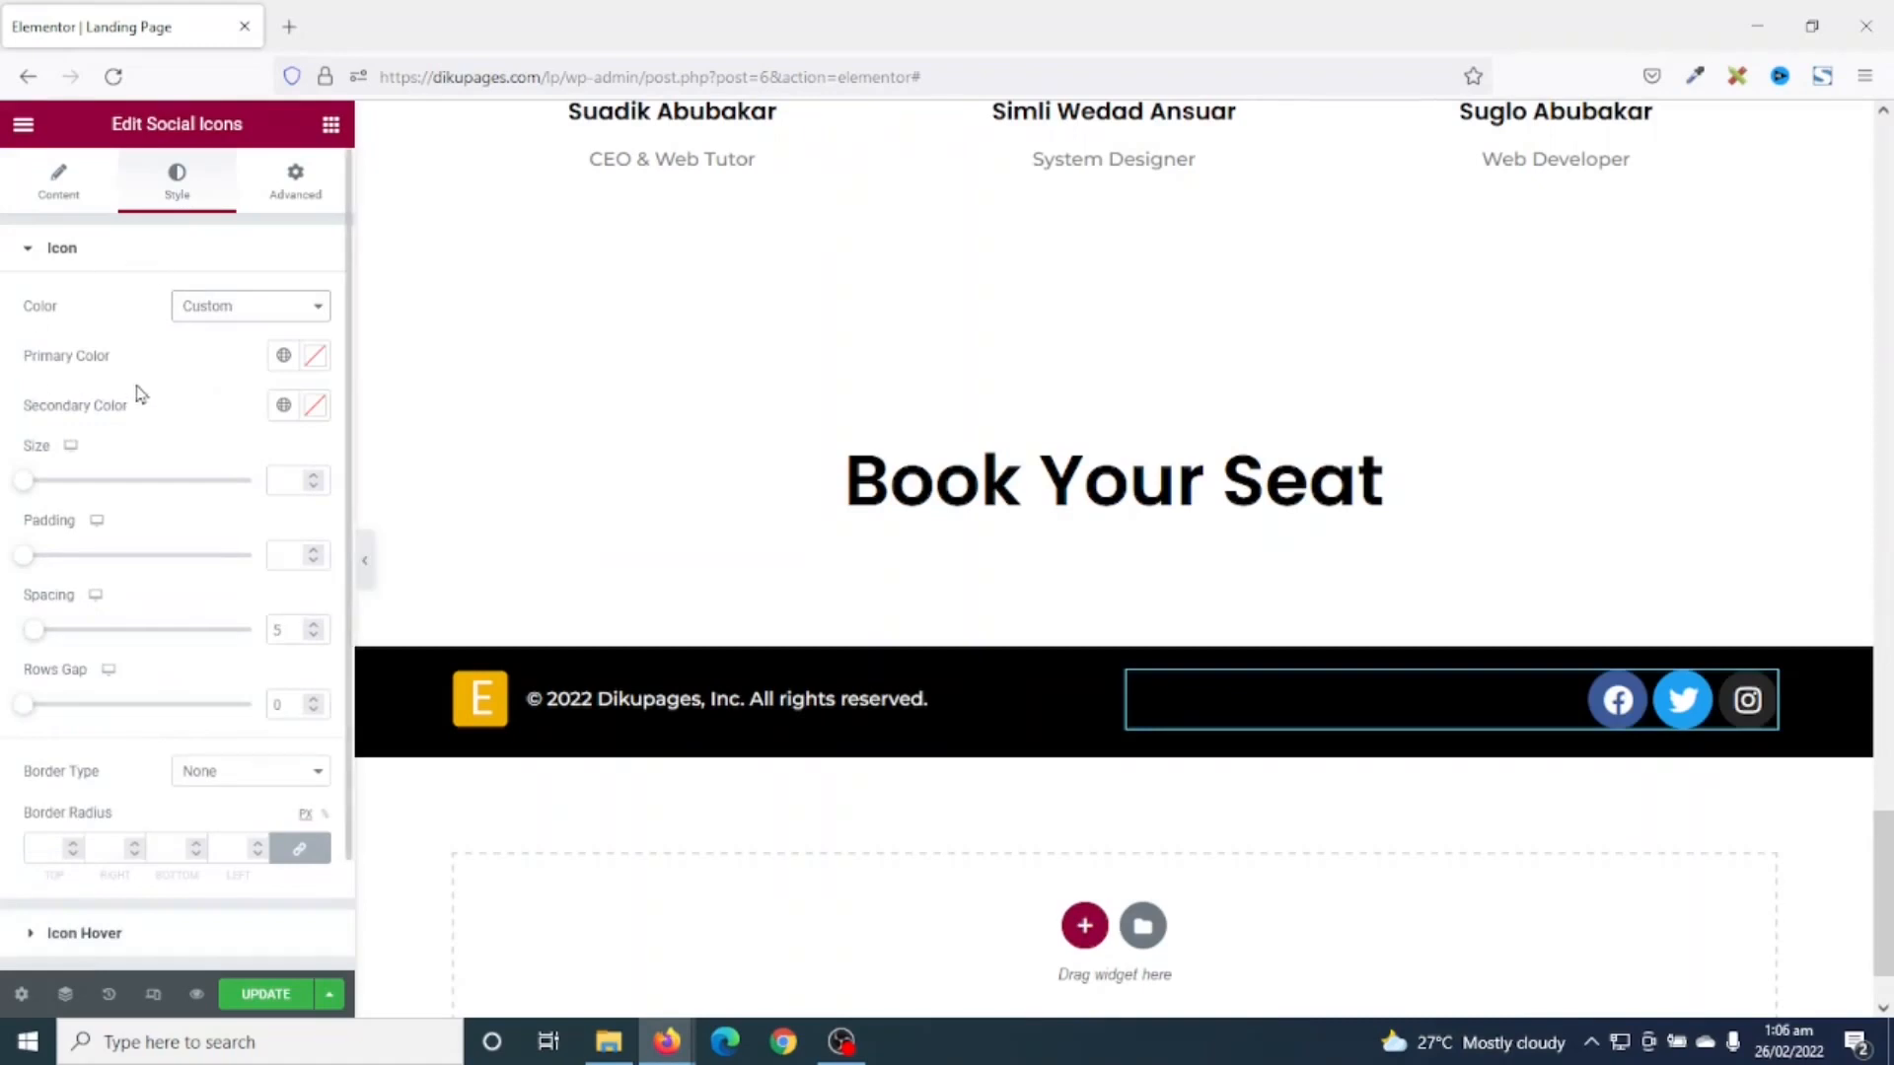
click(283, 355)
click(149, 473)
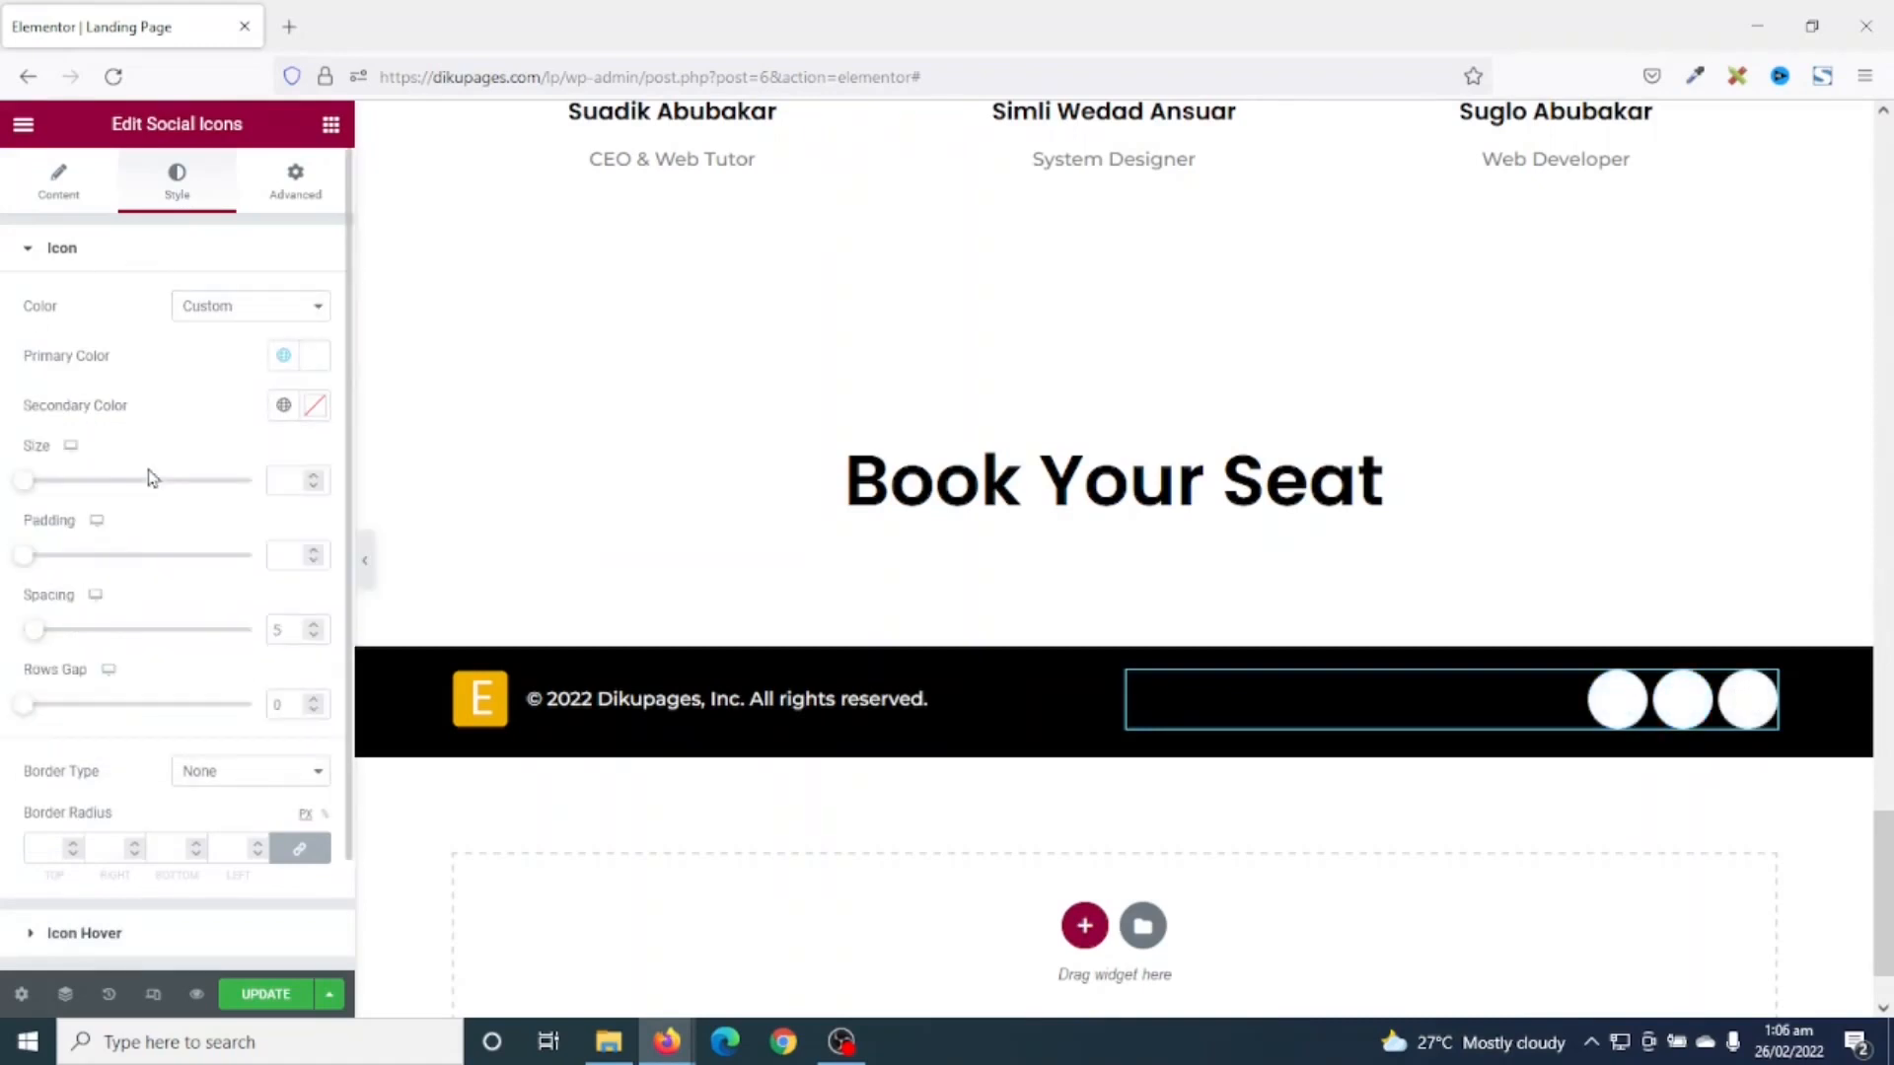
click(283, 405)
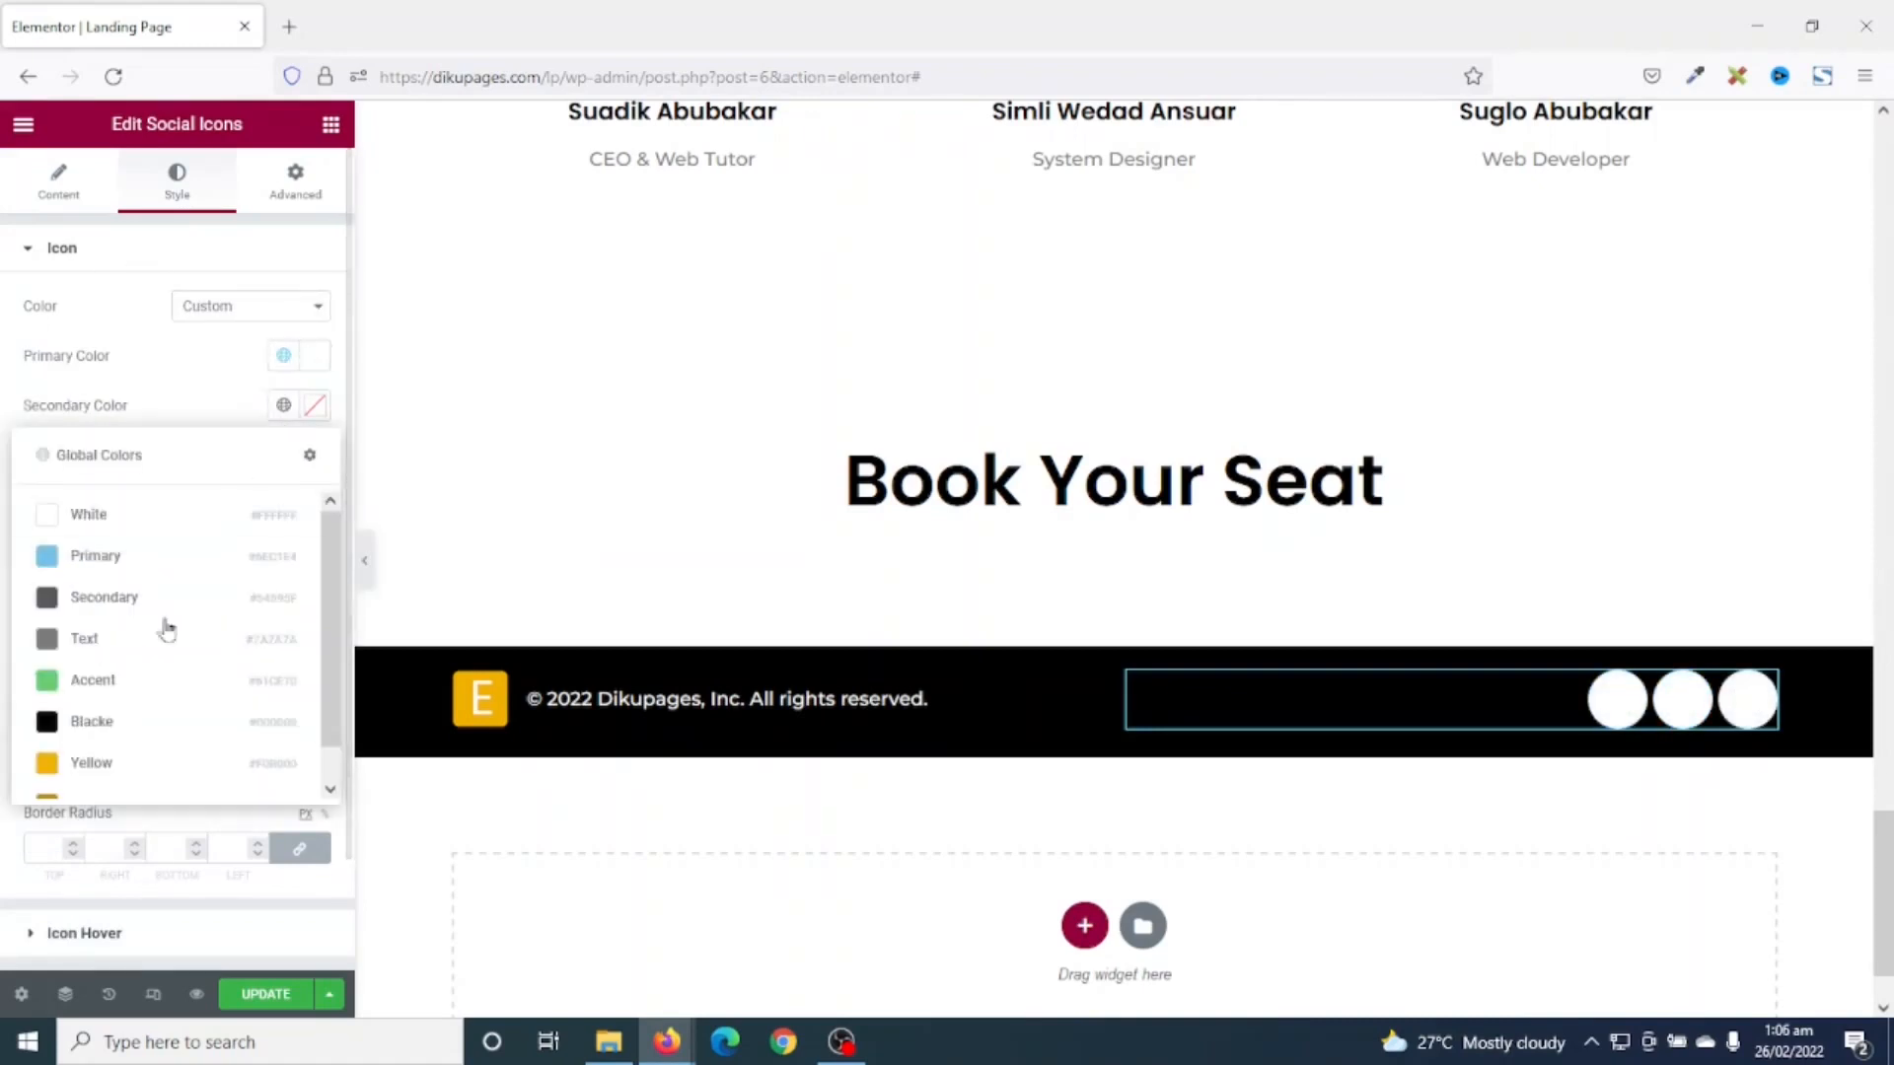
click(133, 764)
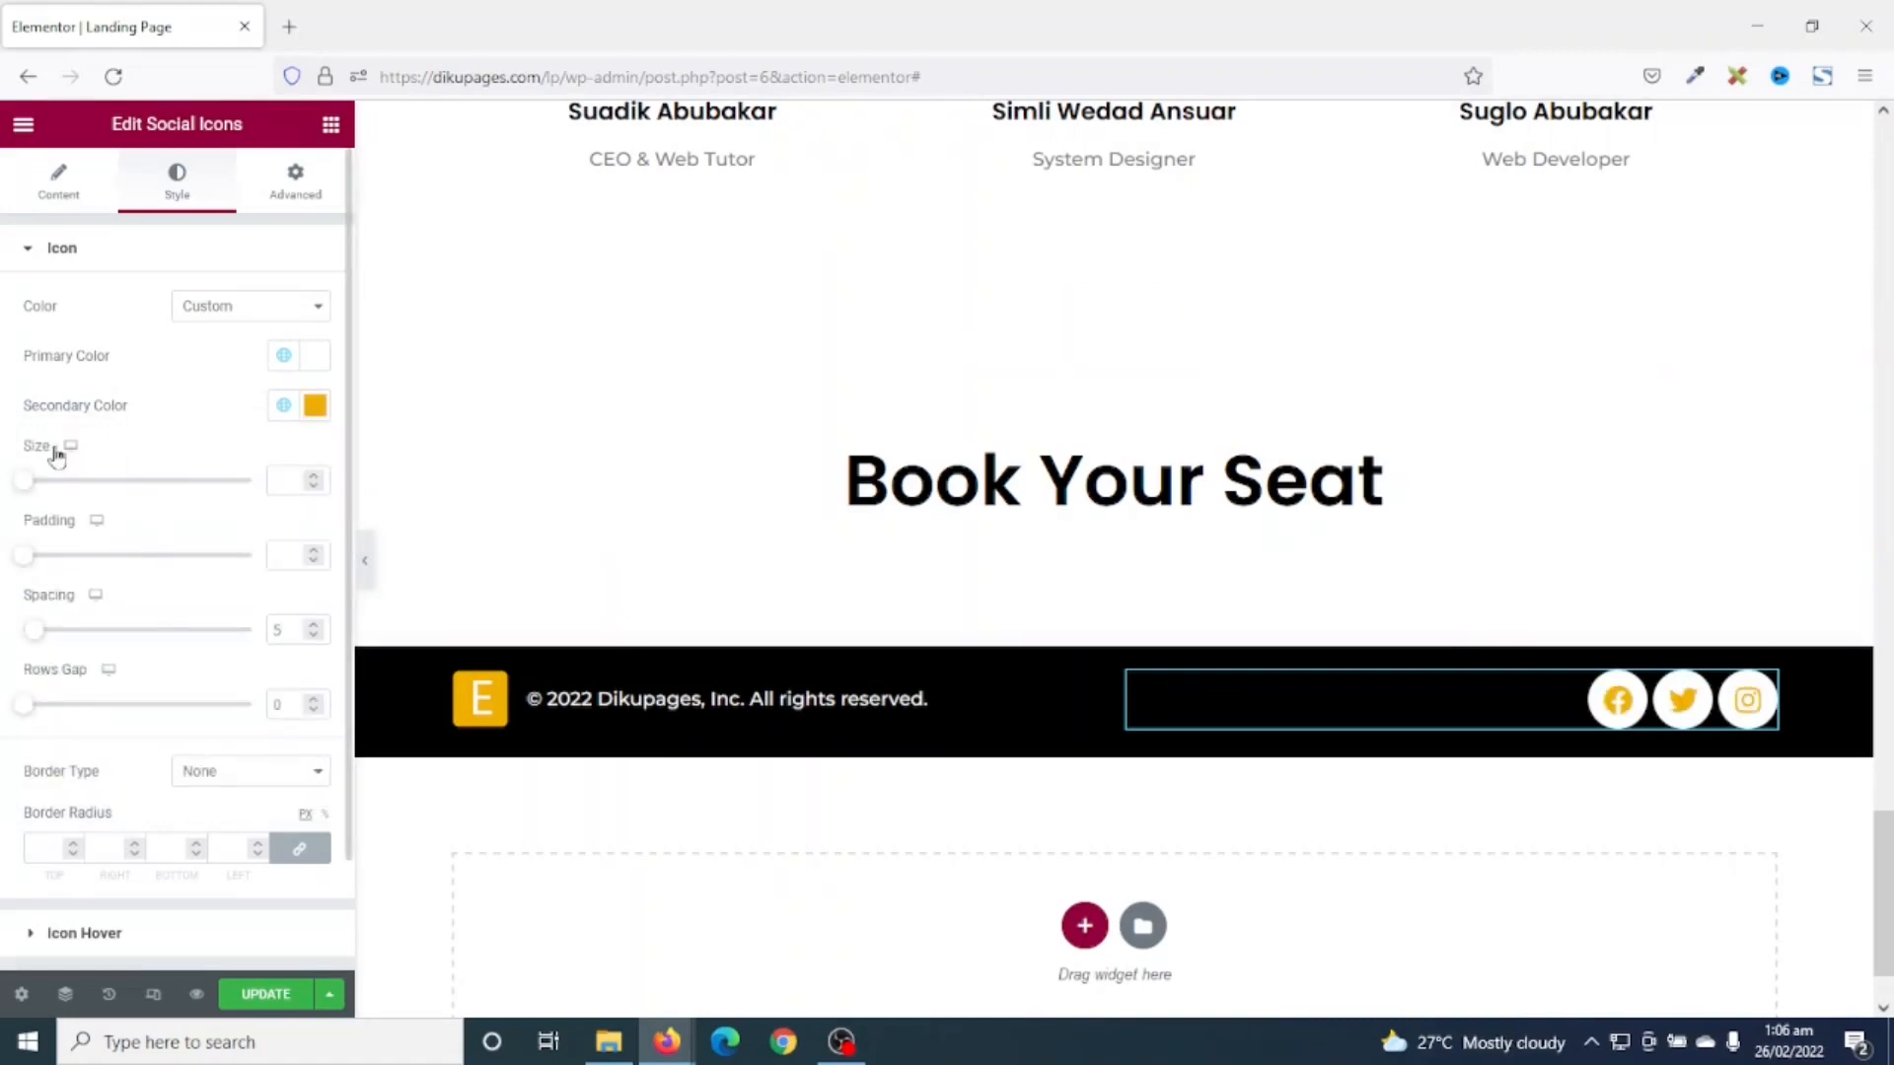
click(287, 481)
text(20)
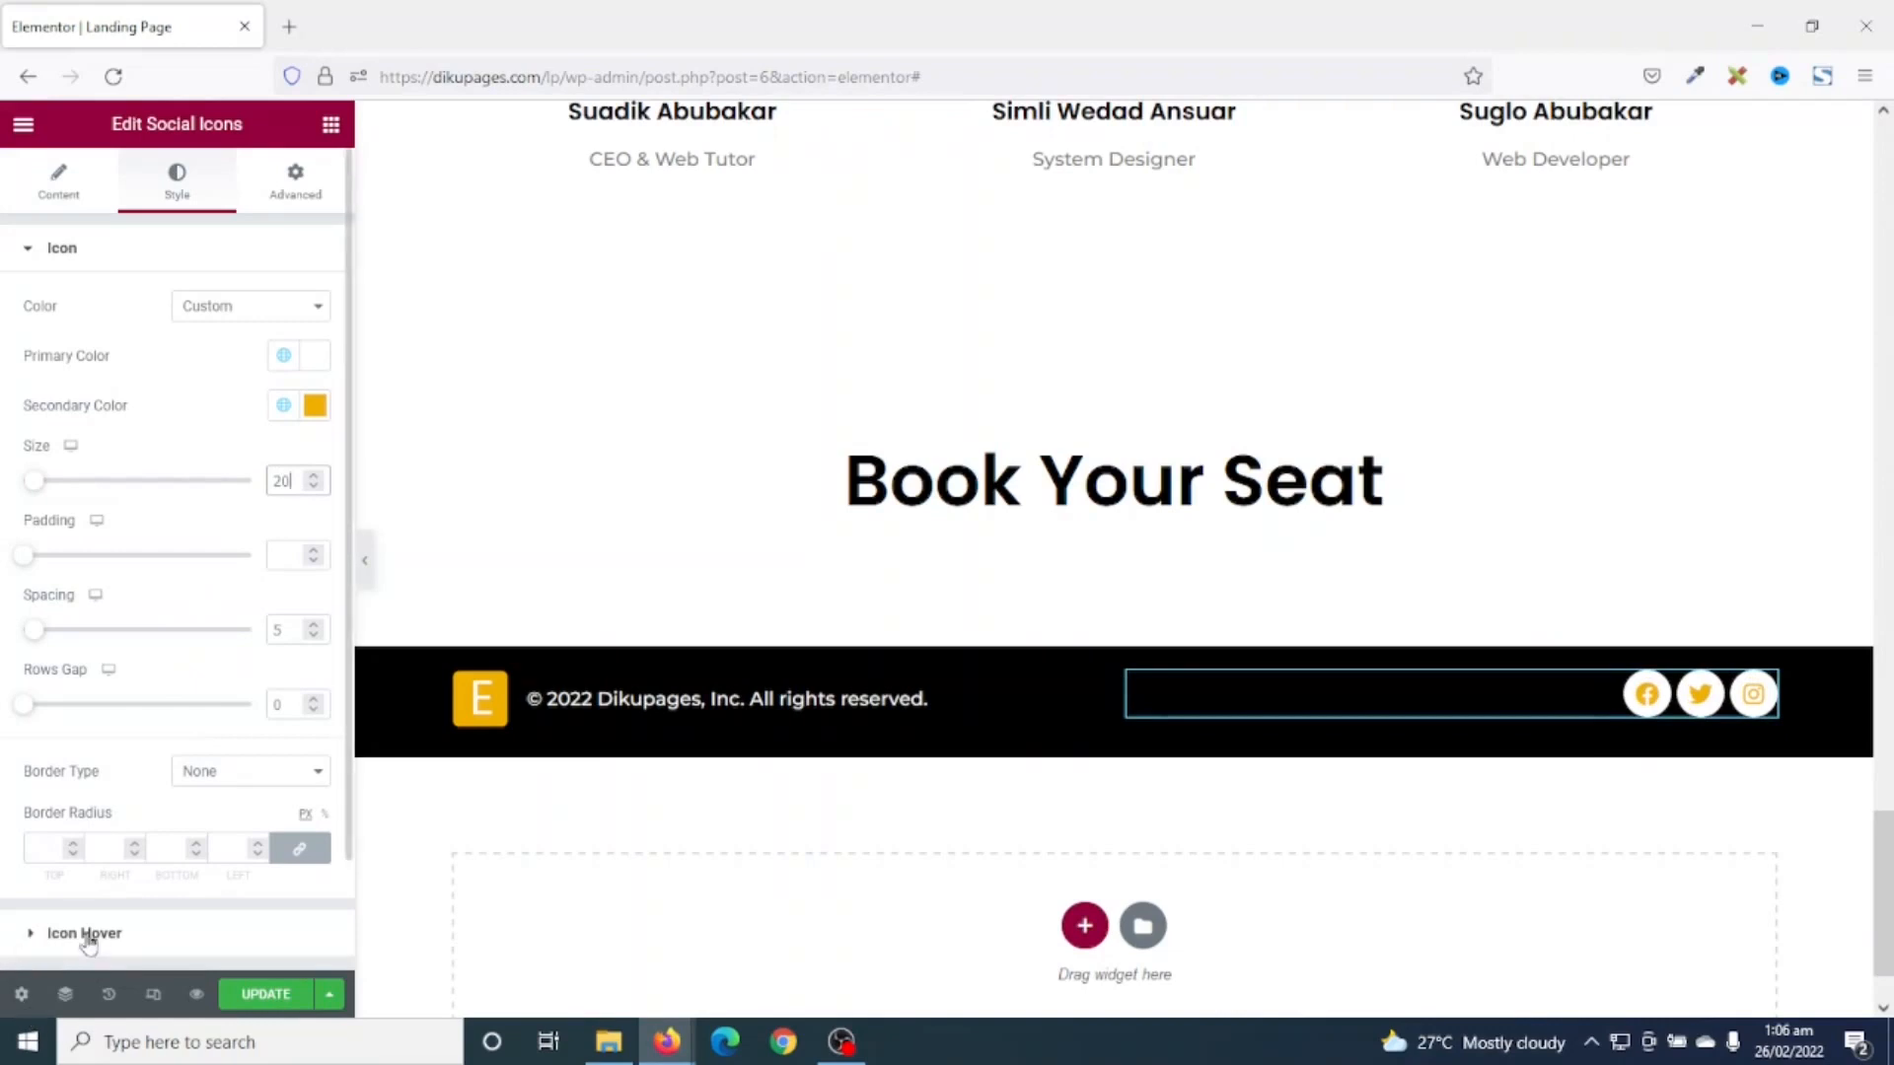
- Set the social icons' hover colors to global White as primary and Dark Yellow as secondary
click(87, 937)
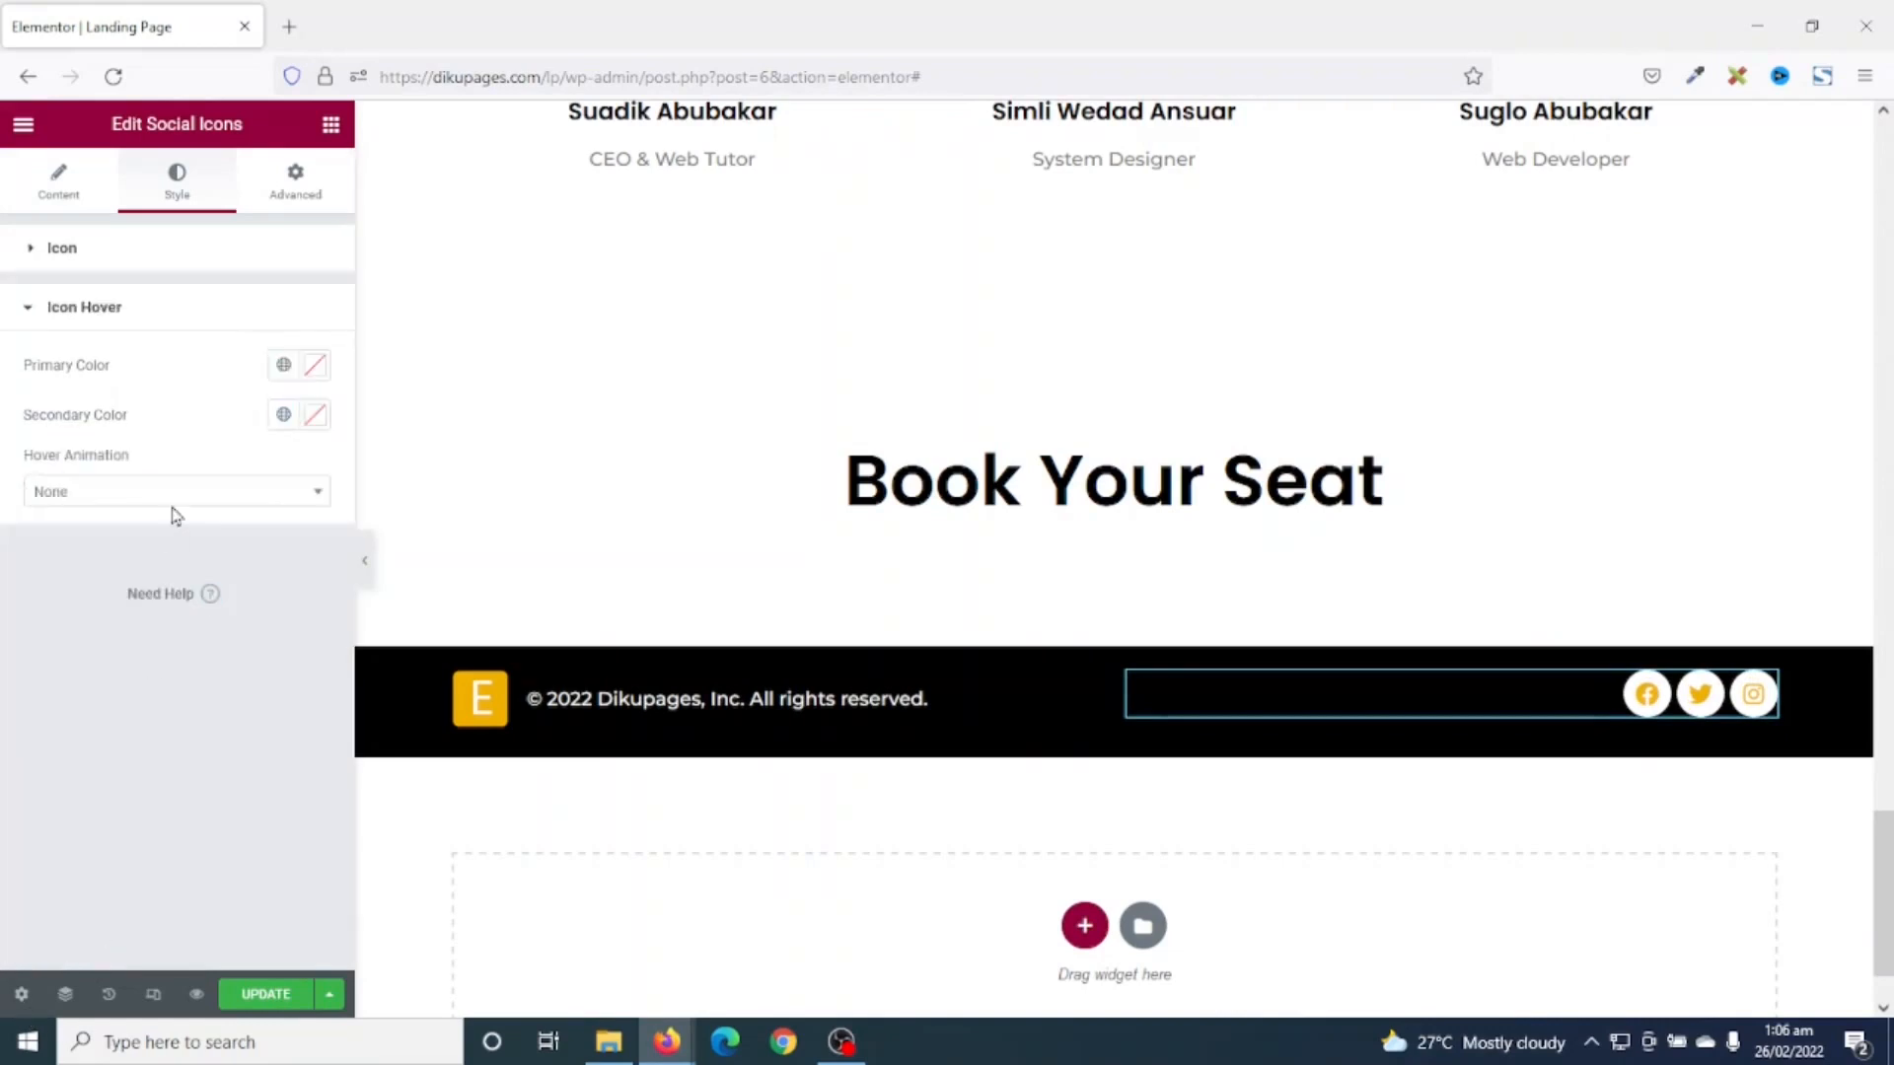
click(283, 365)
click(111, 474)
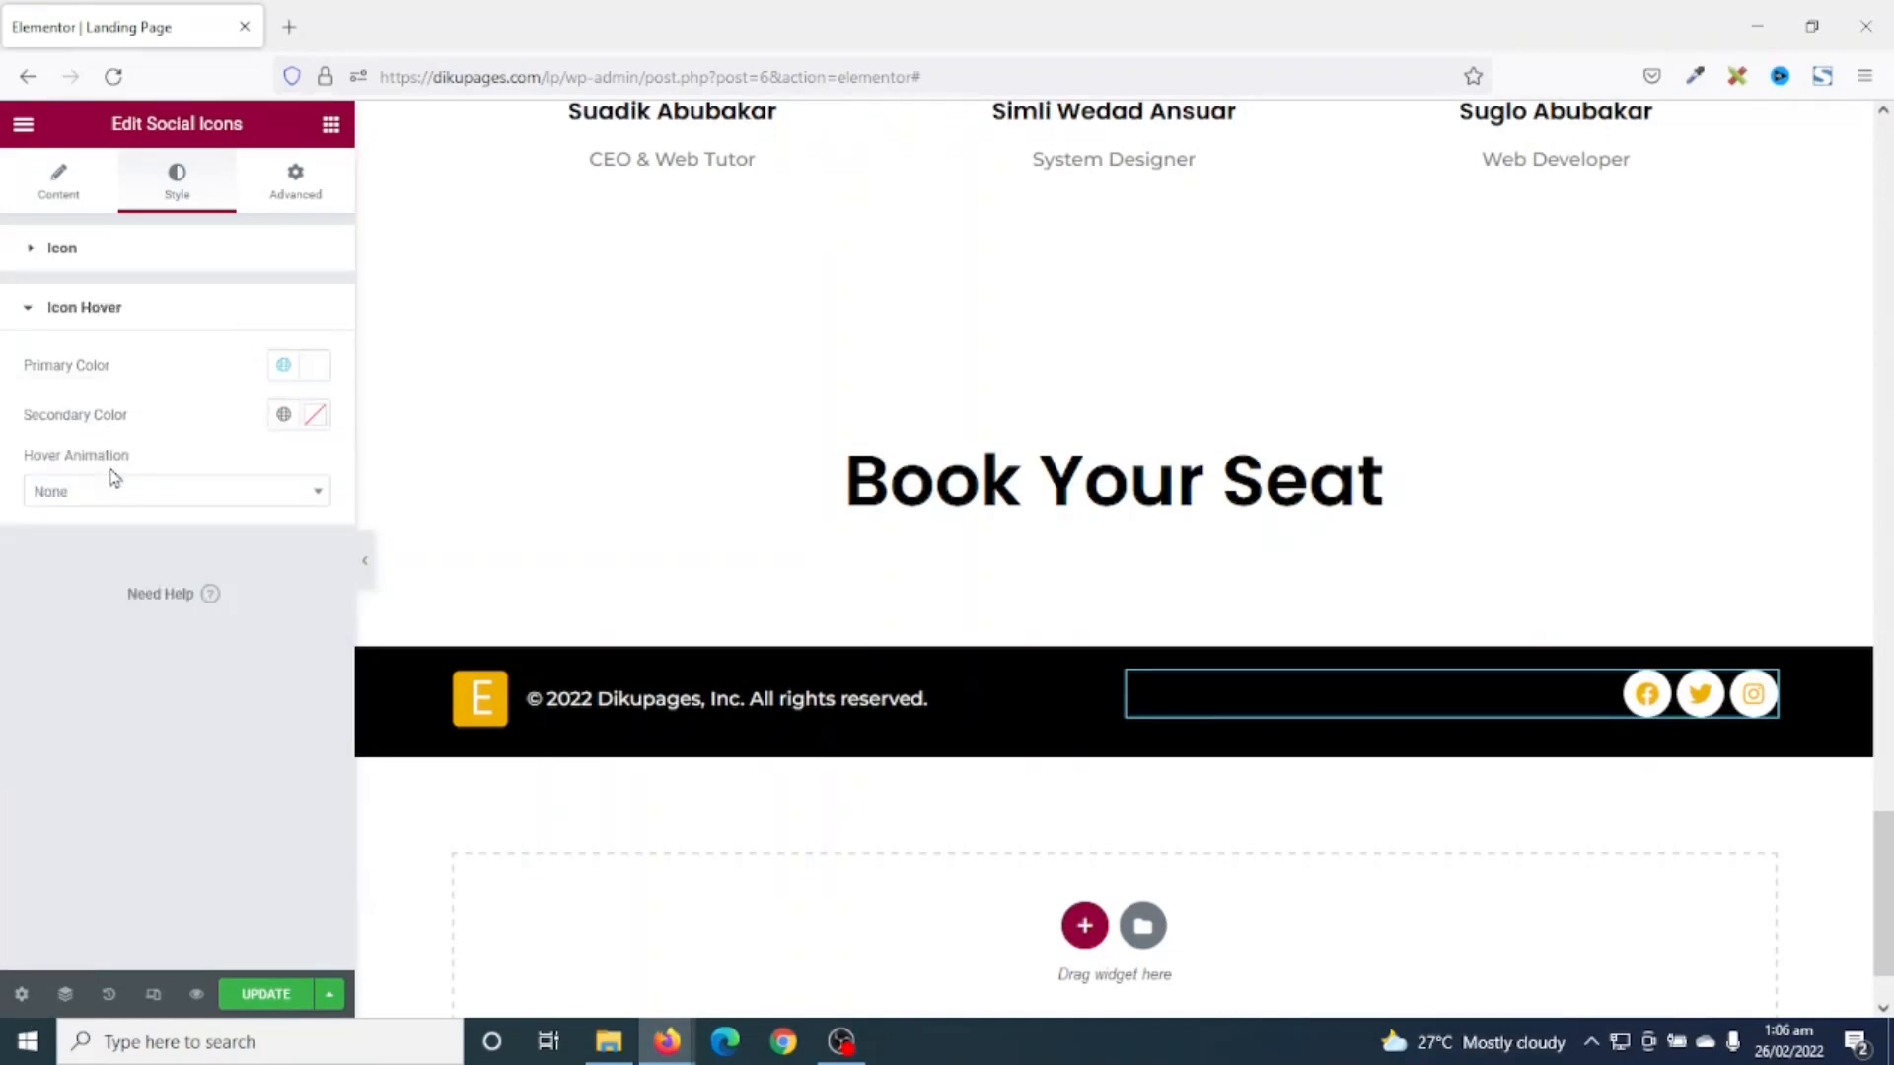
click(284, 414)
scroll(105, 677, down, 1)
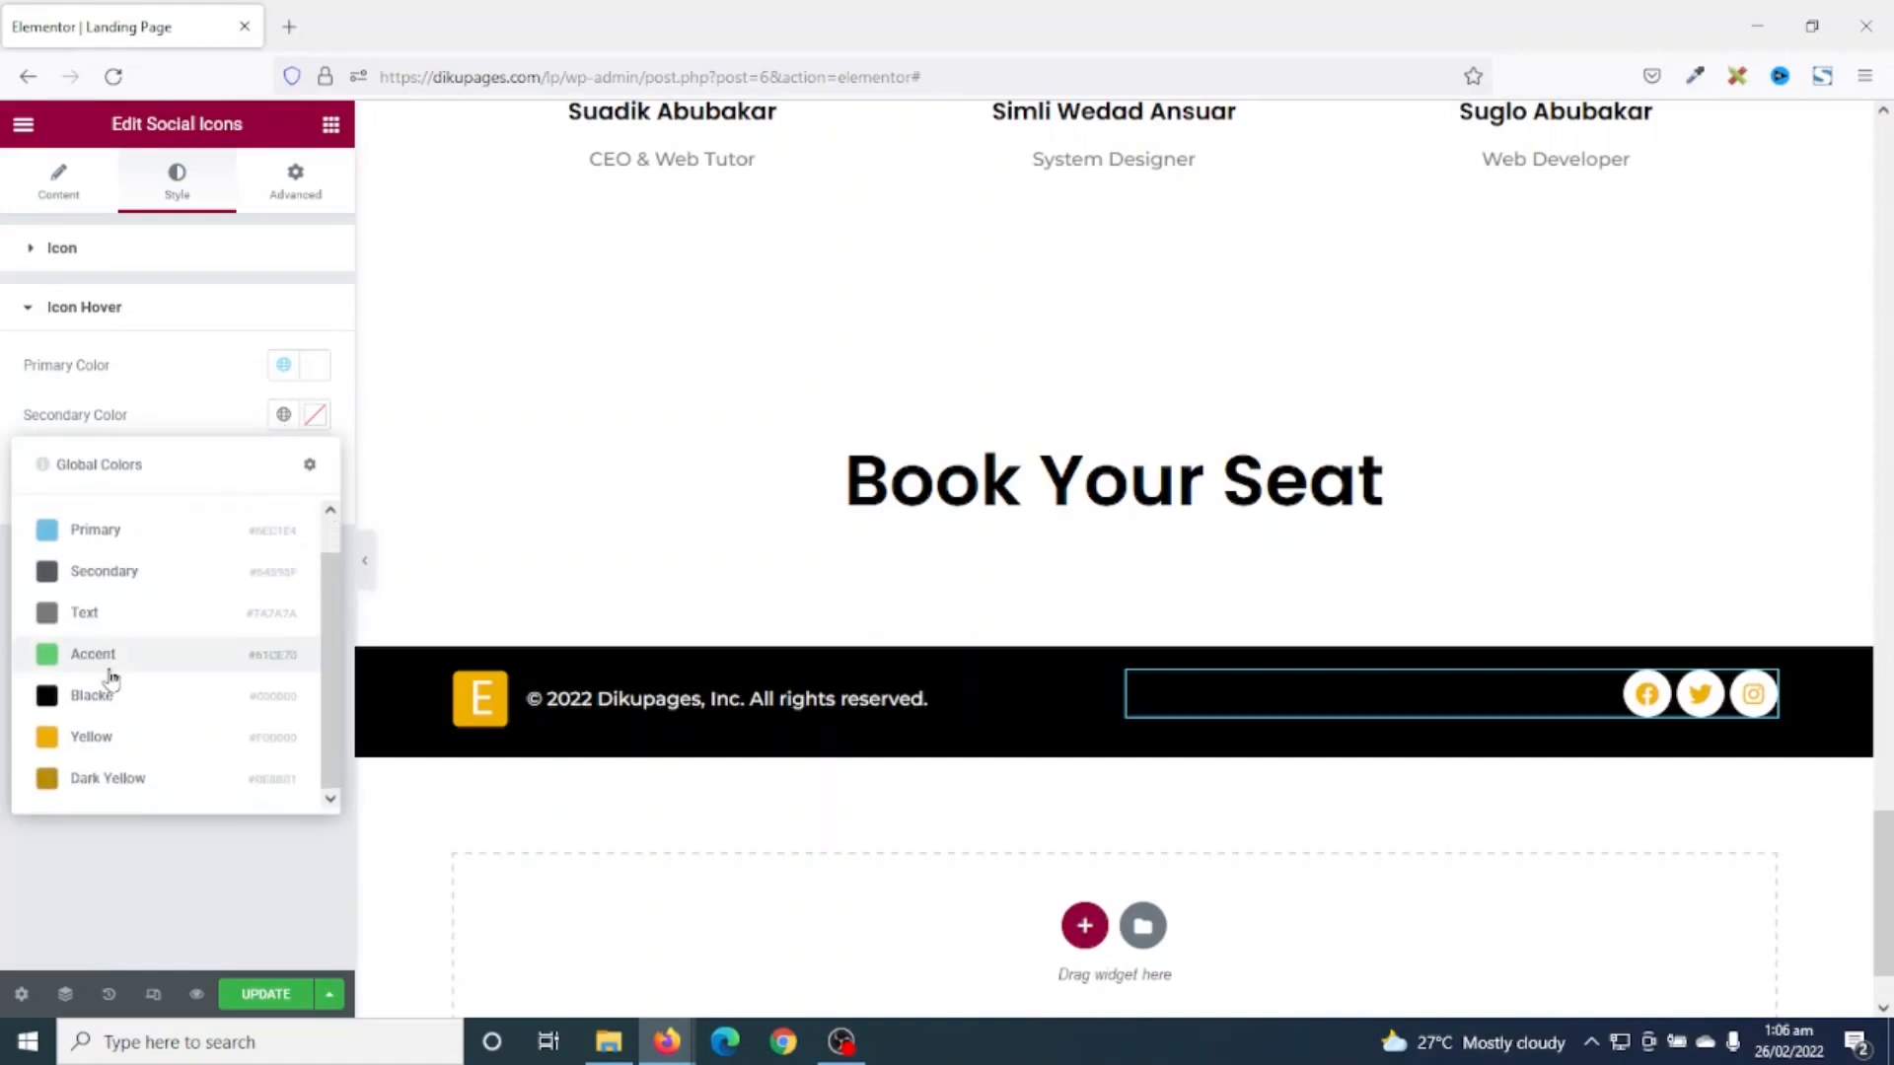
click(103, 774)
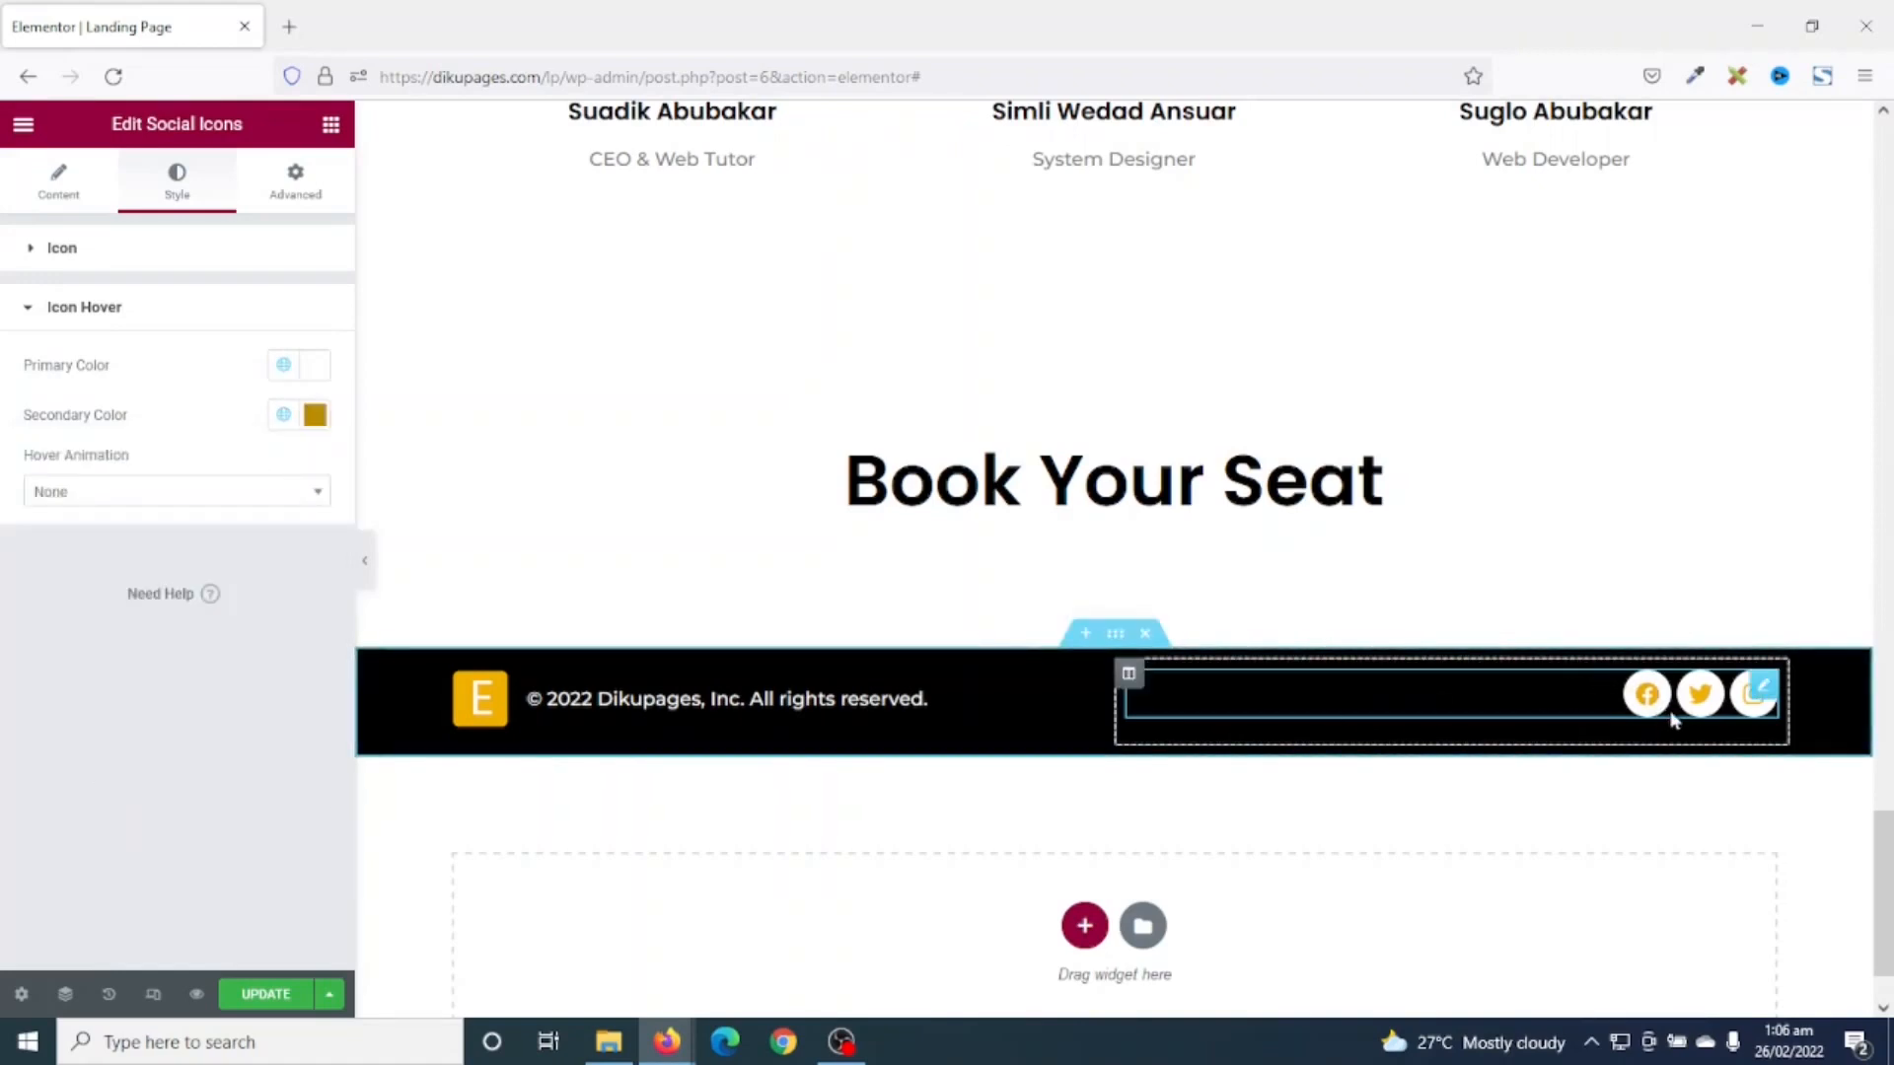
click(57, 187)
click(126, 353)
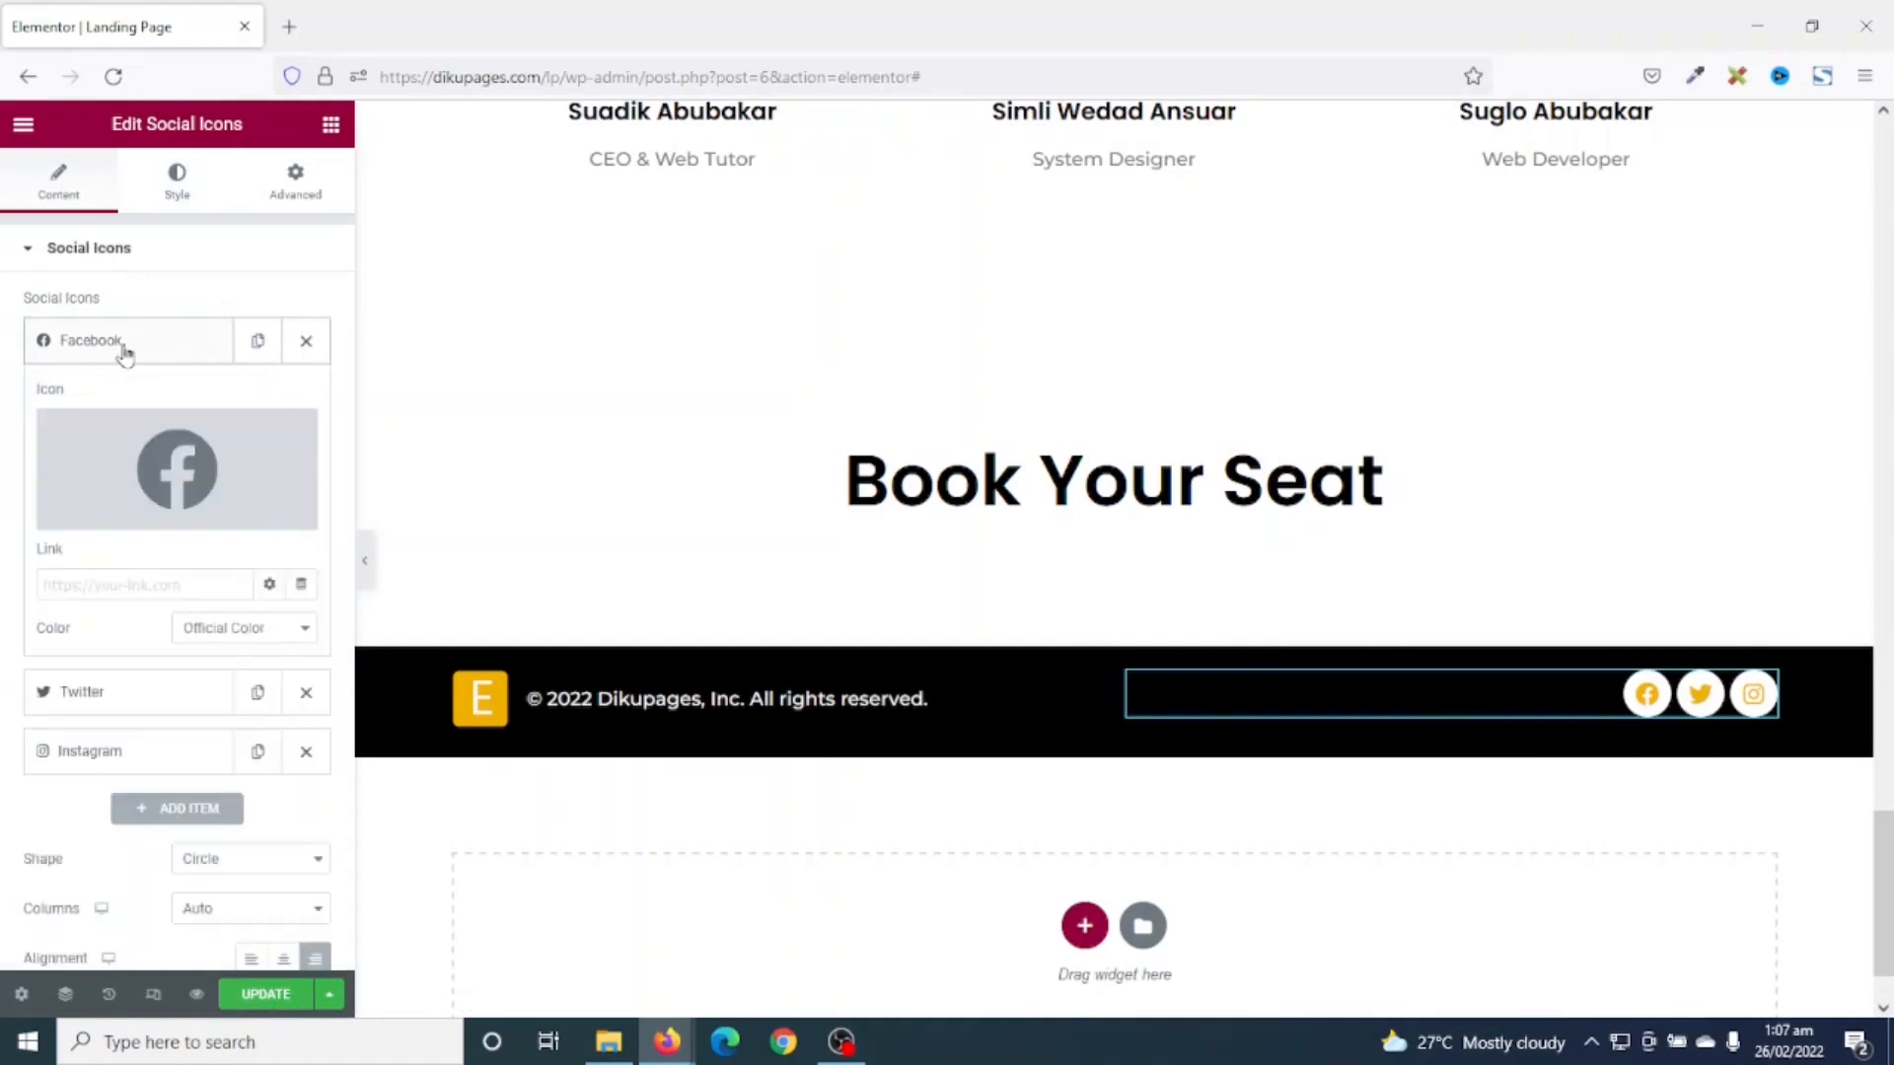
click(132, 580)
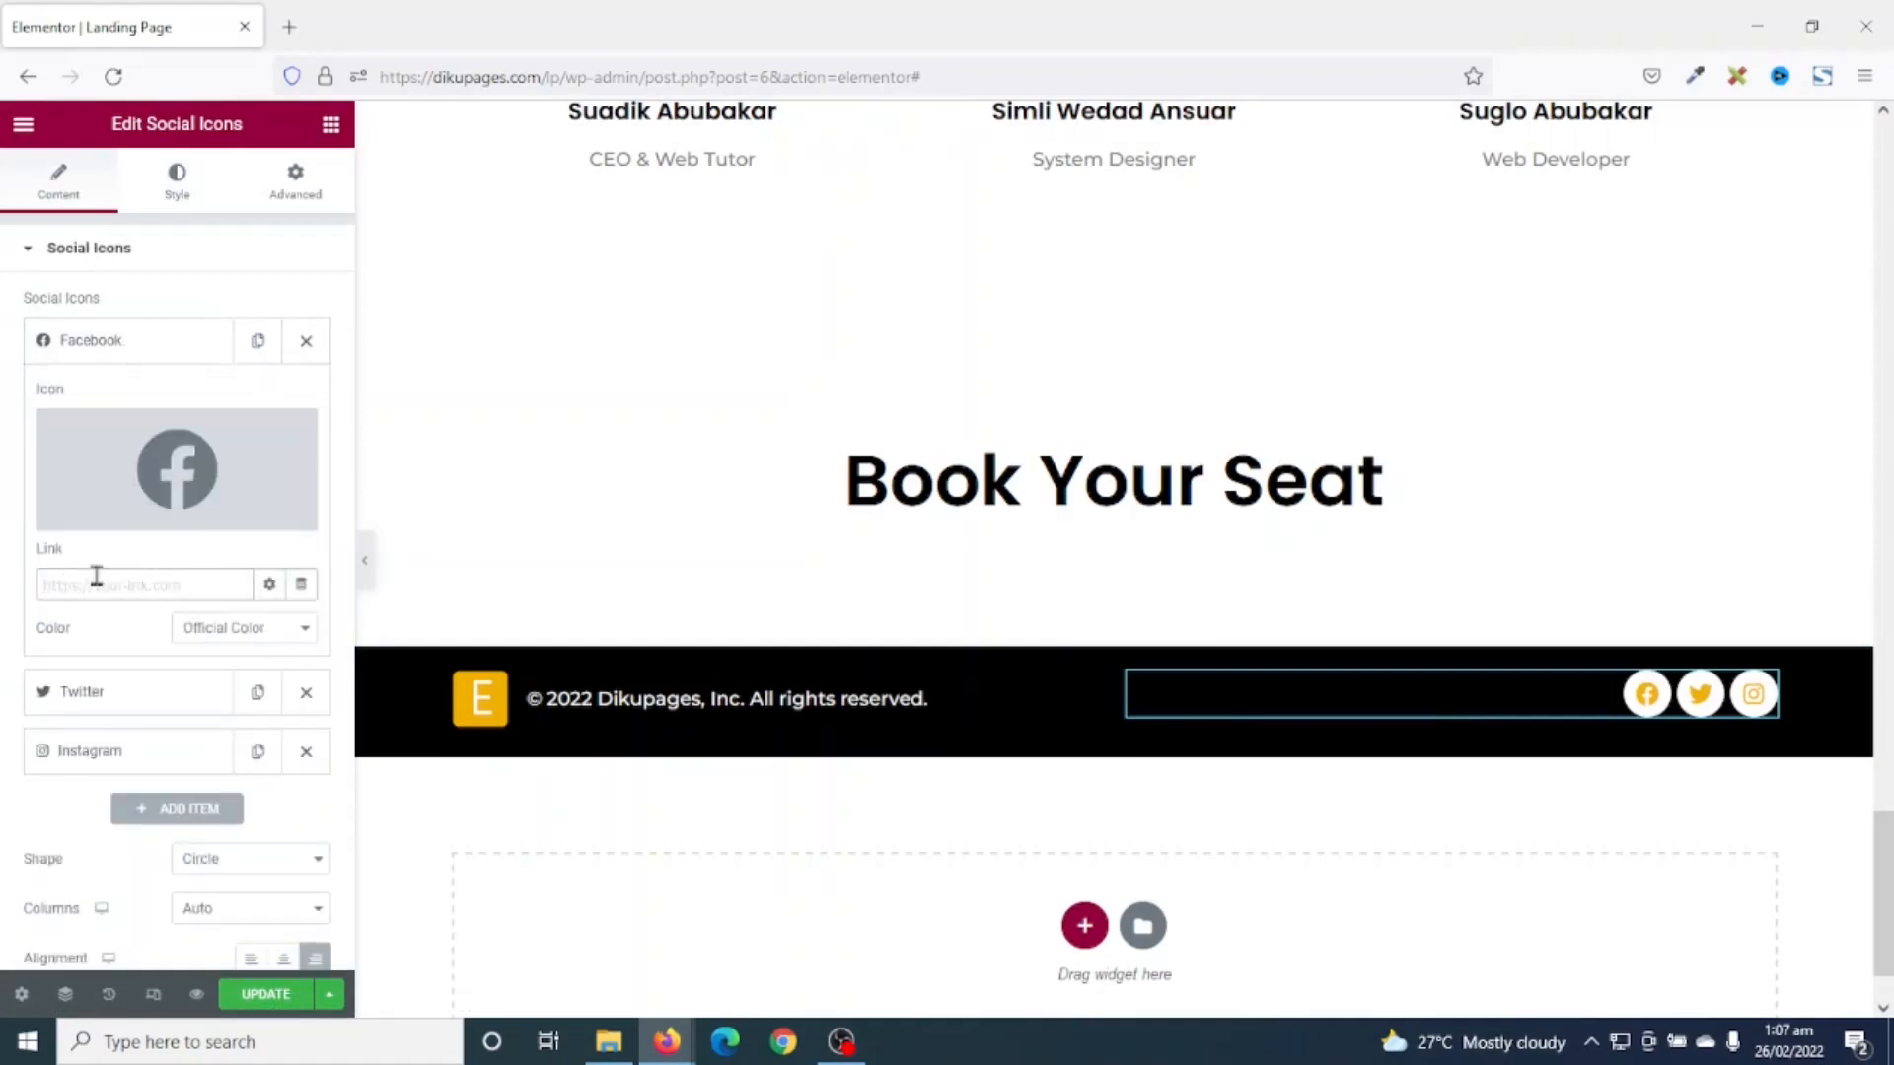
text(https://facebook.com/dikupages)
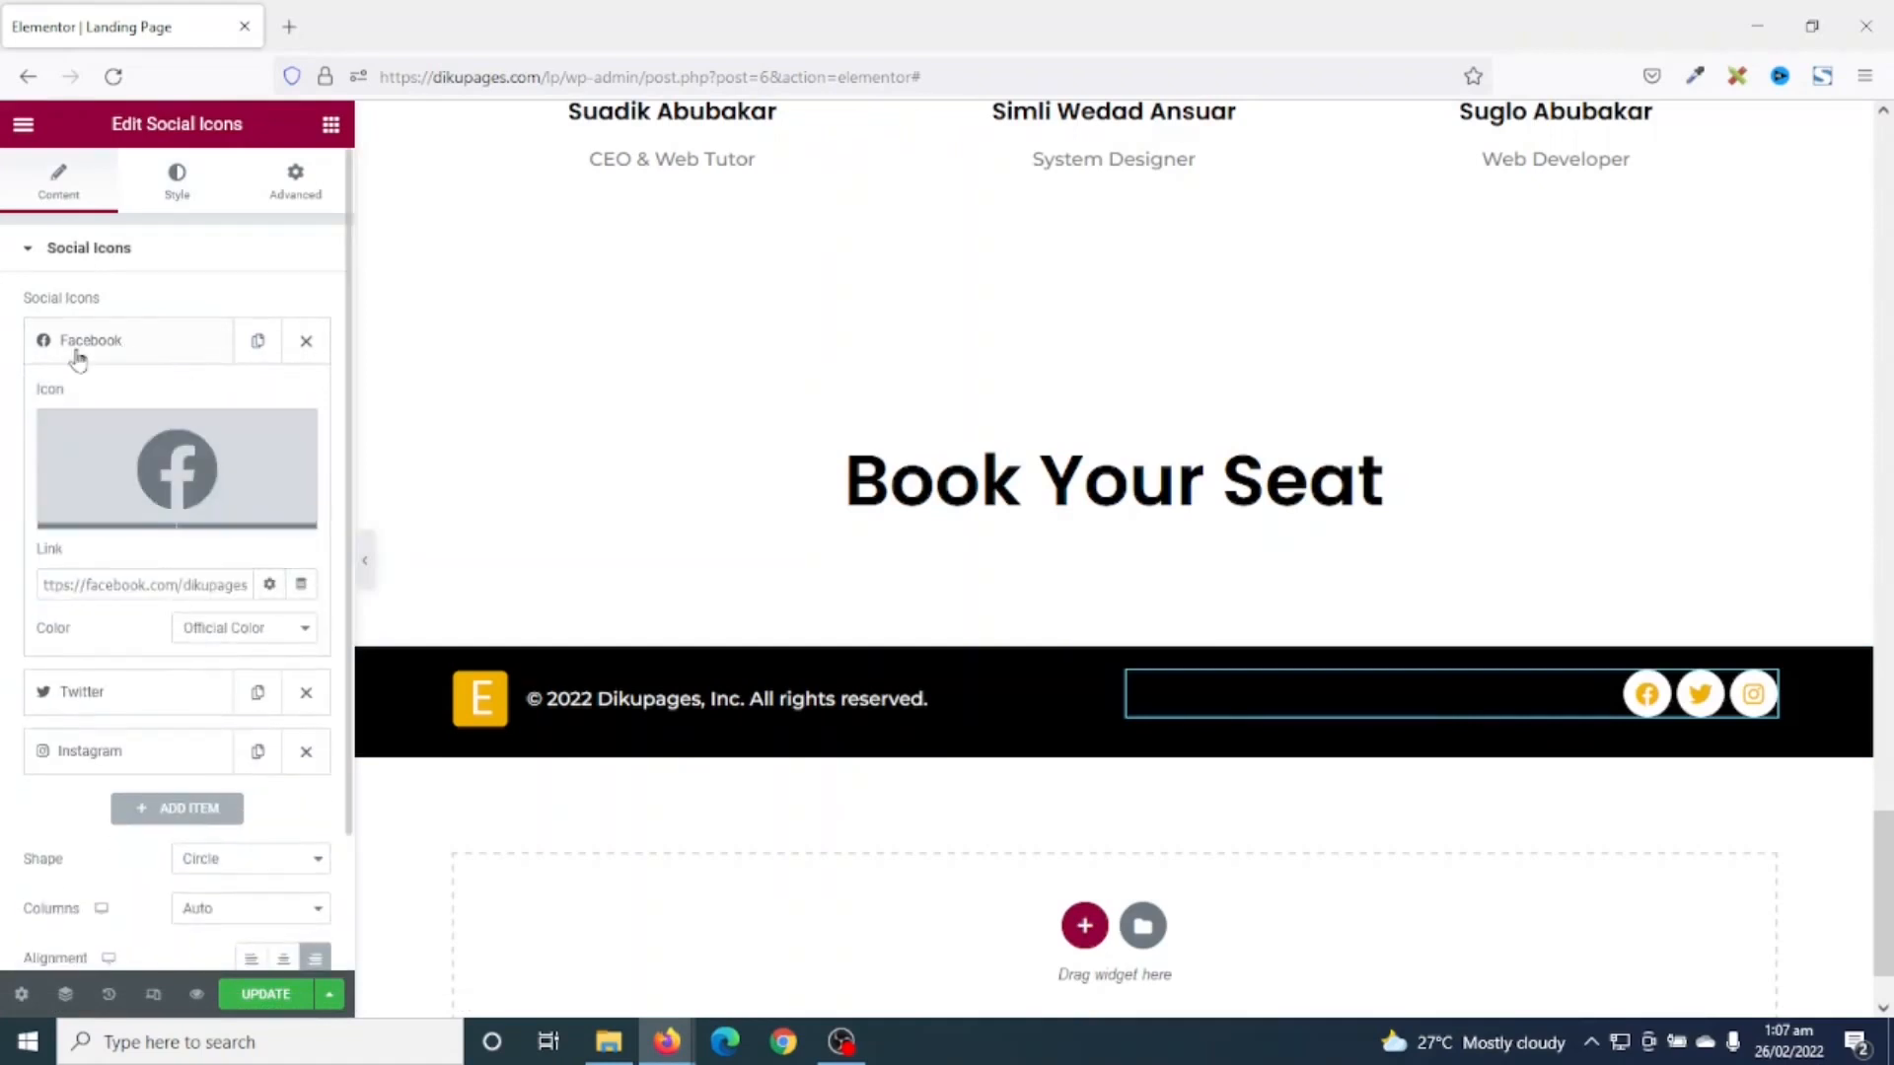
- Set the Facebook icon's link to open in a new window, then update the landing page and review it
click(268, 584)
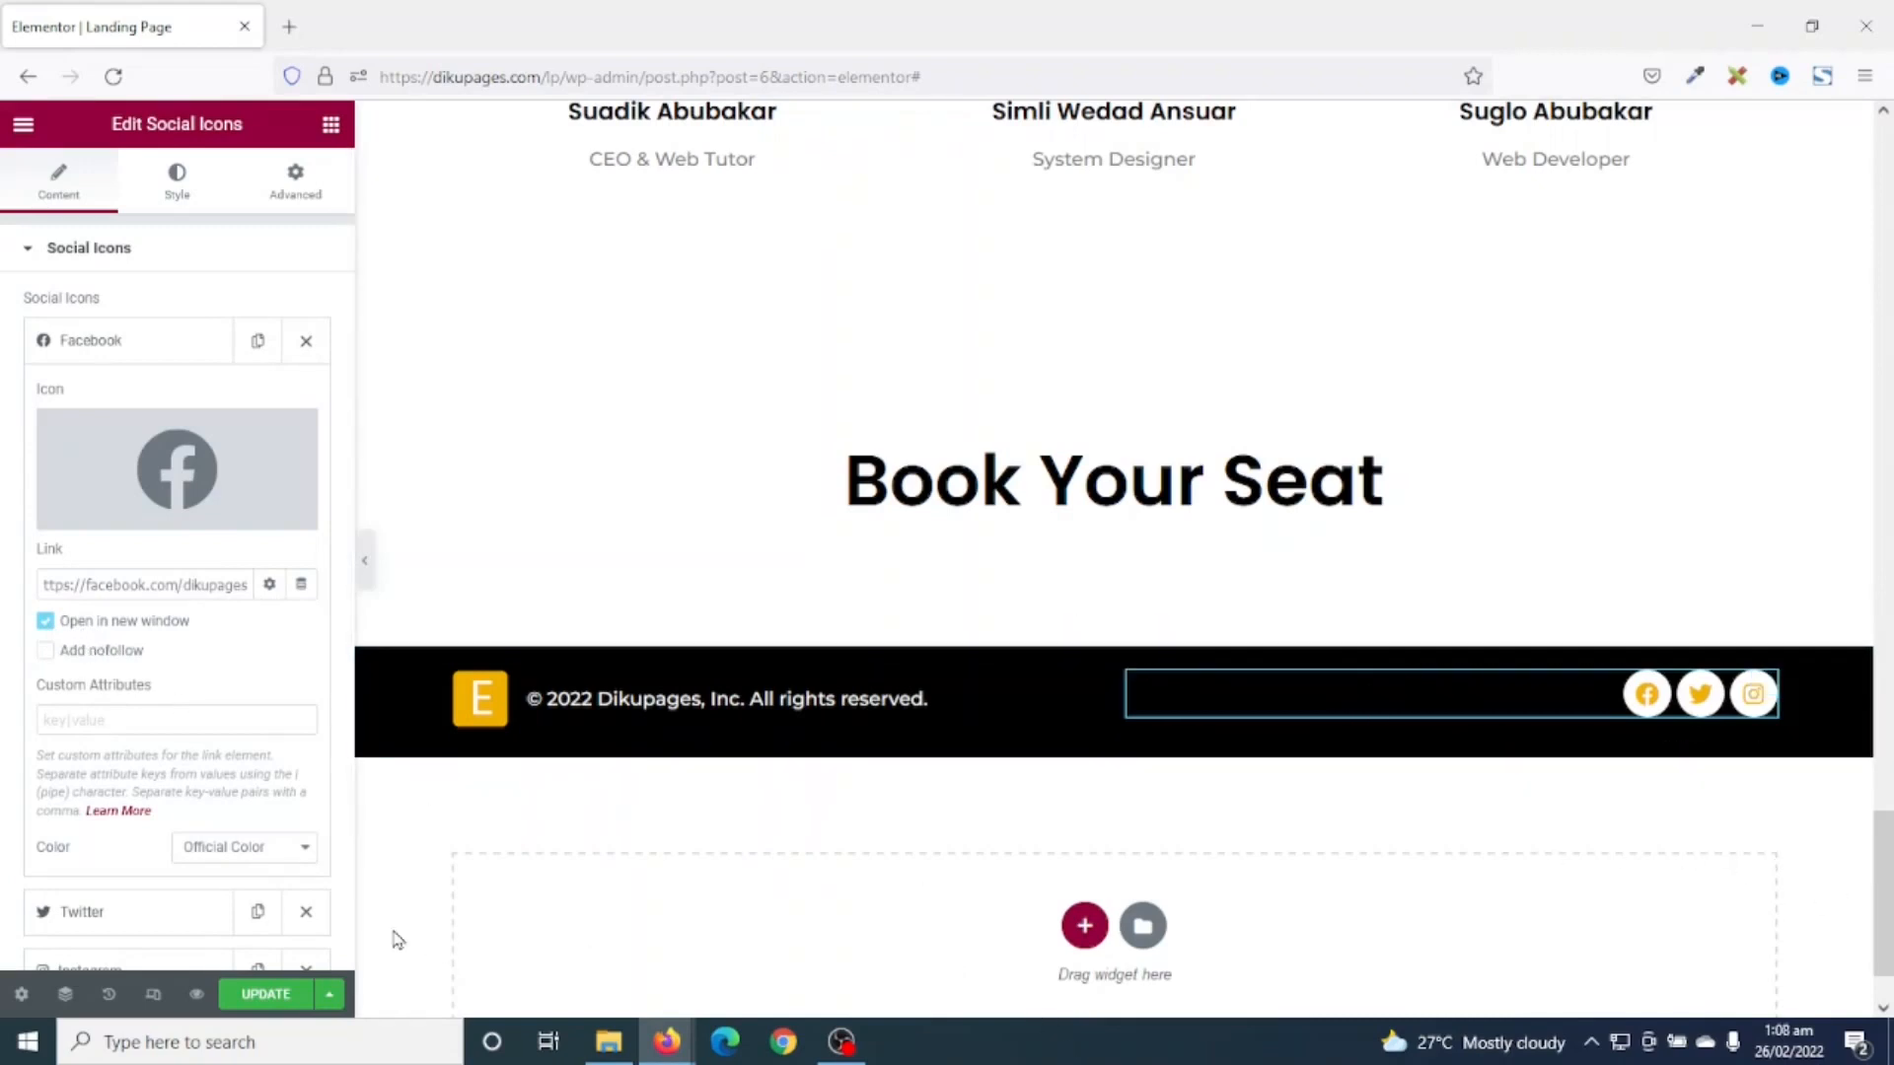
click(270, 584)
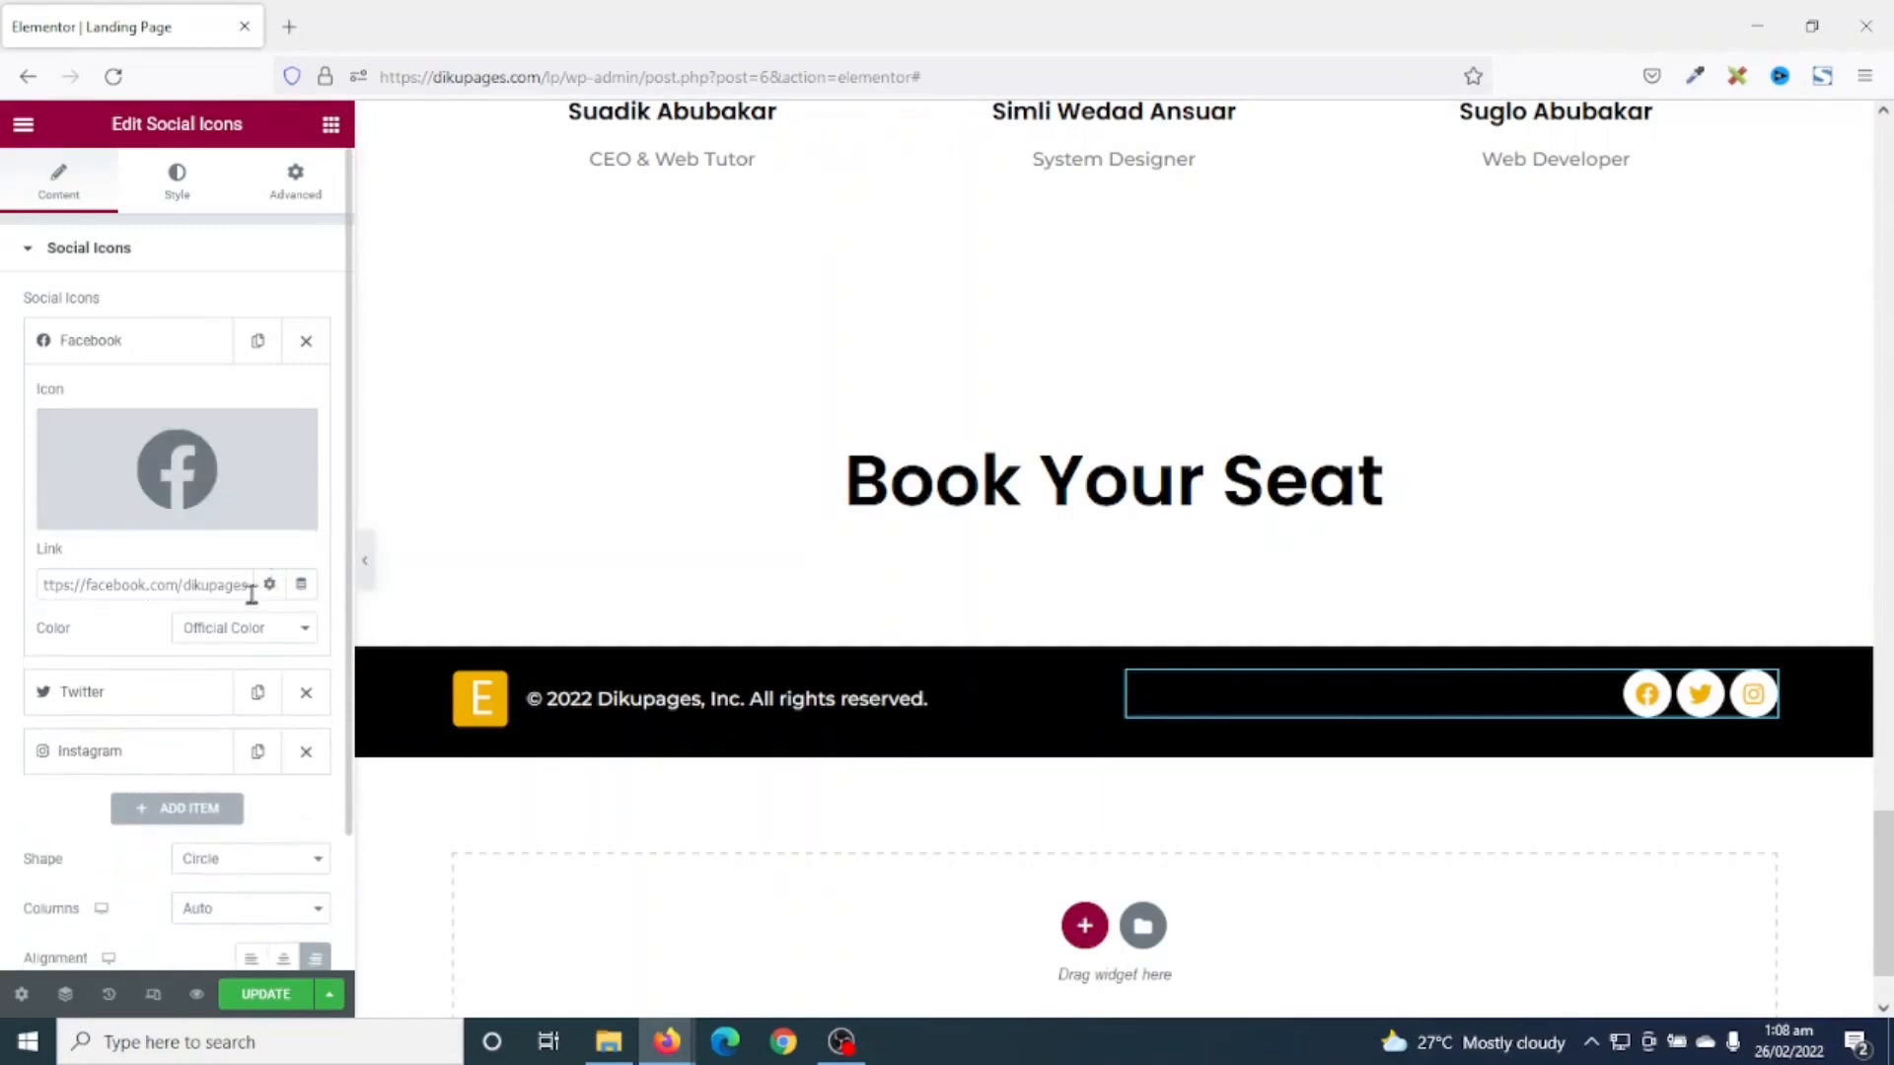
double_click(132, 691)
click(264, 994)
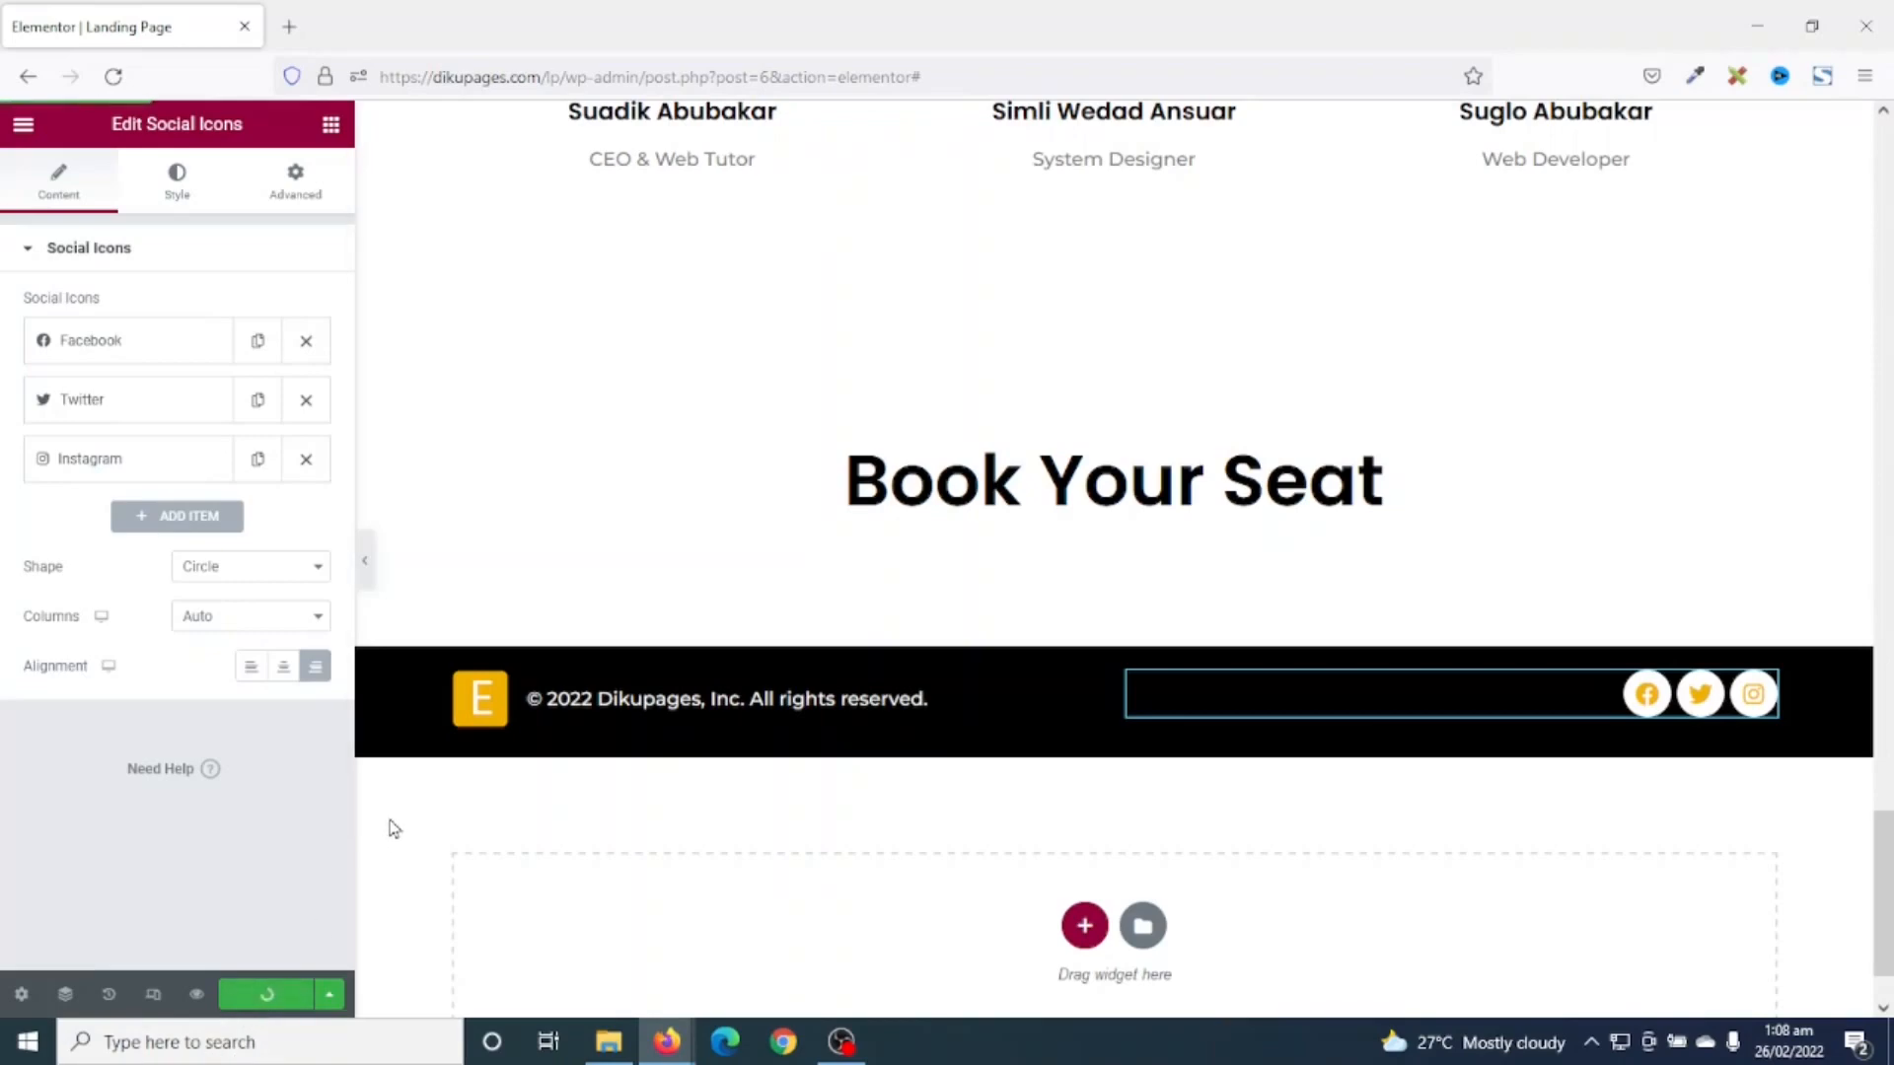
scroll(975, 837, down, 1)
scroll(1053, 817, up, 20)
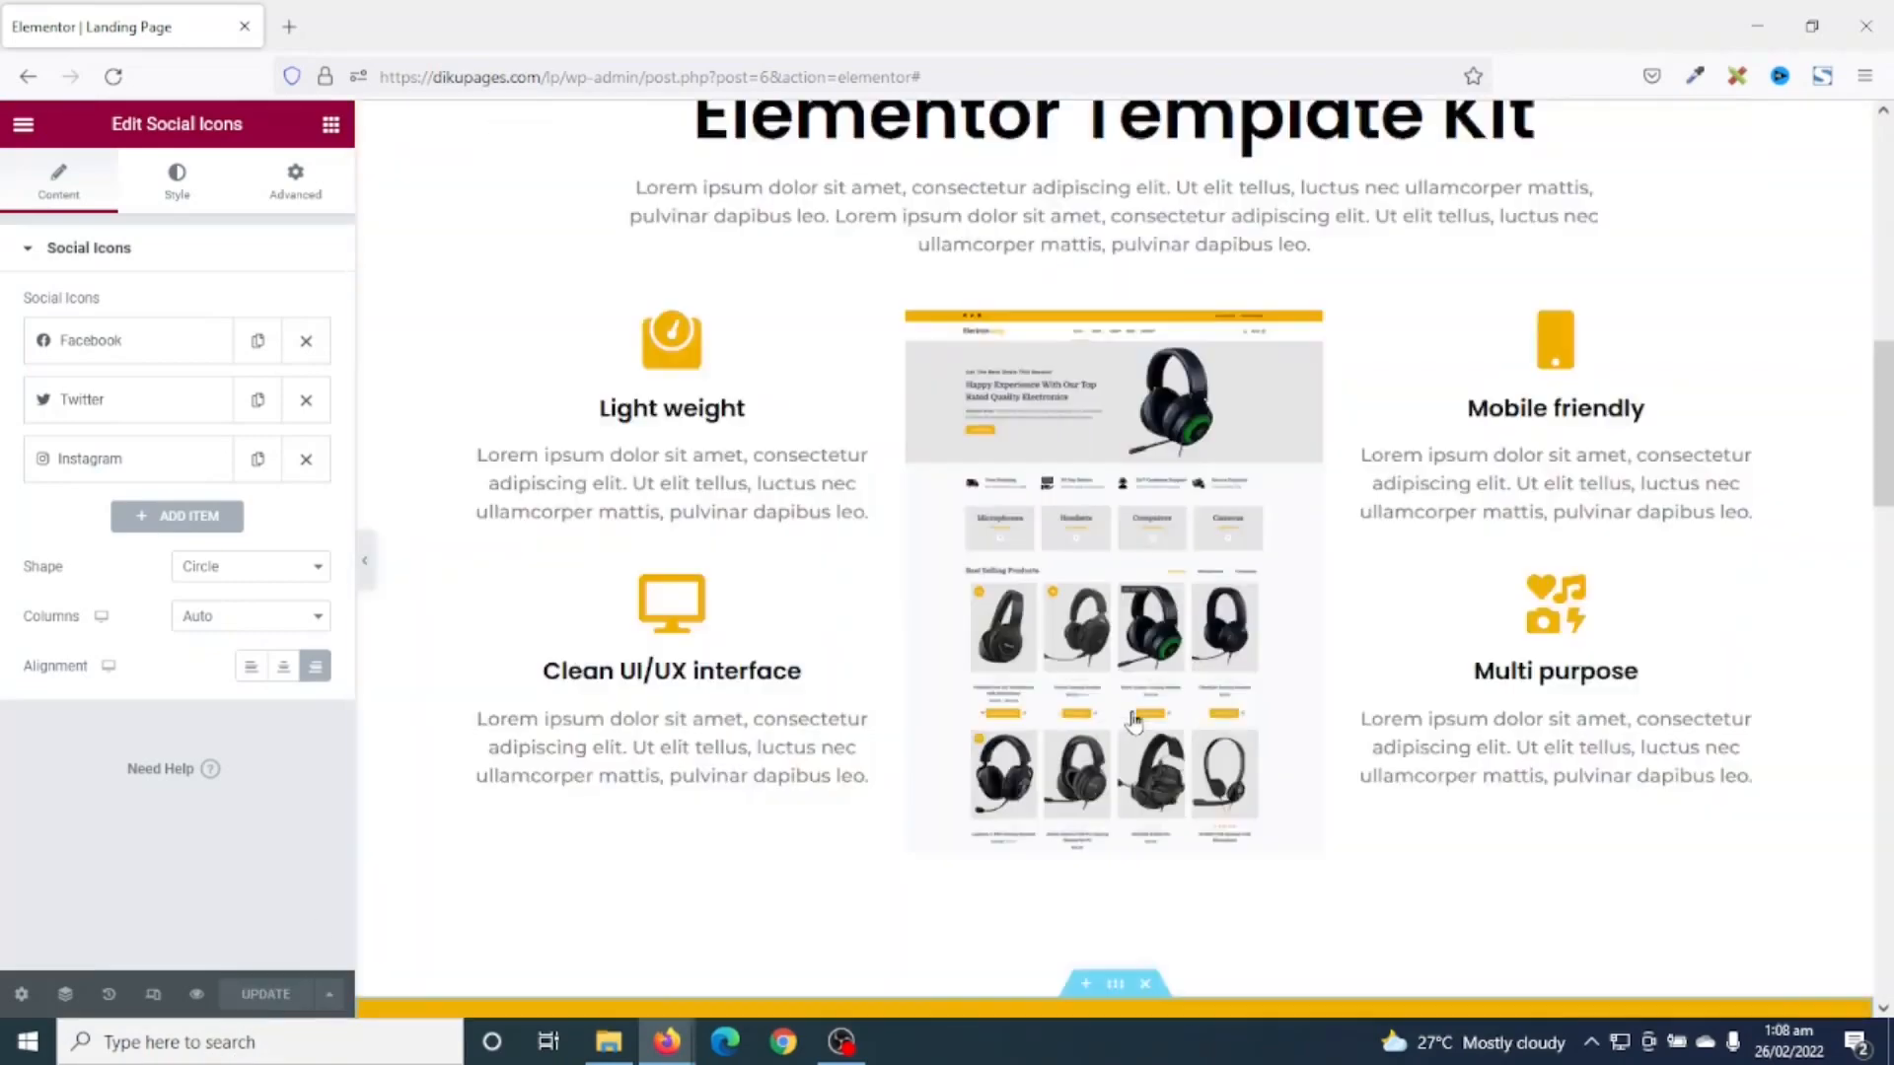
scroll(1136, 706, down, 8)
scroll(1141, 708, down, 15)
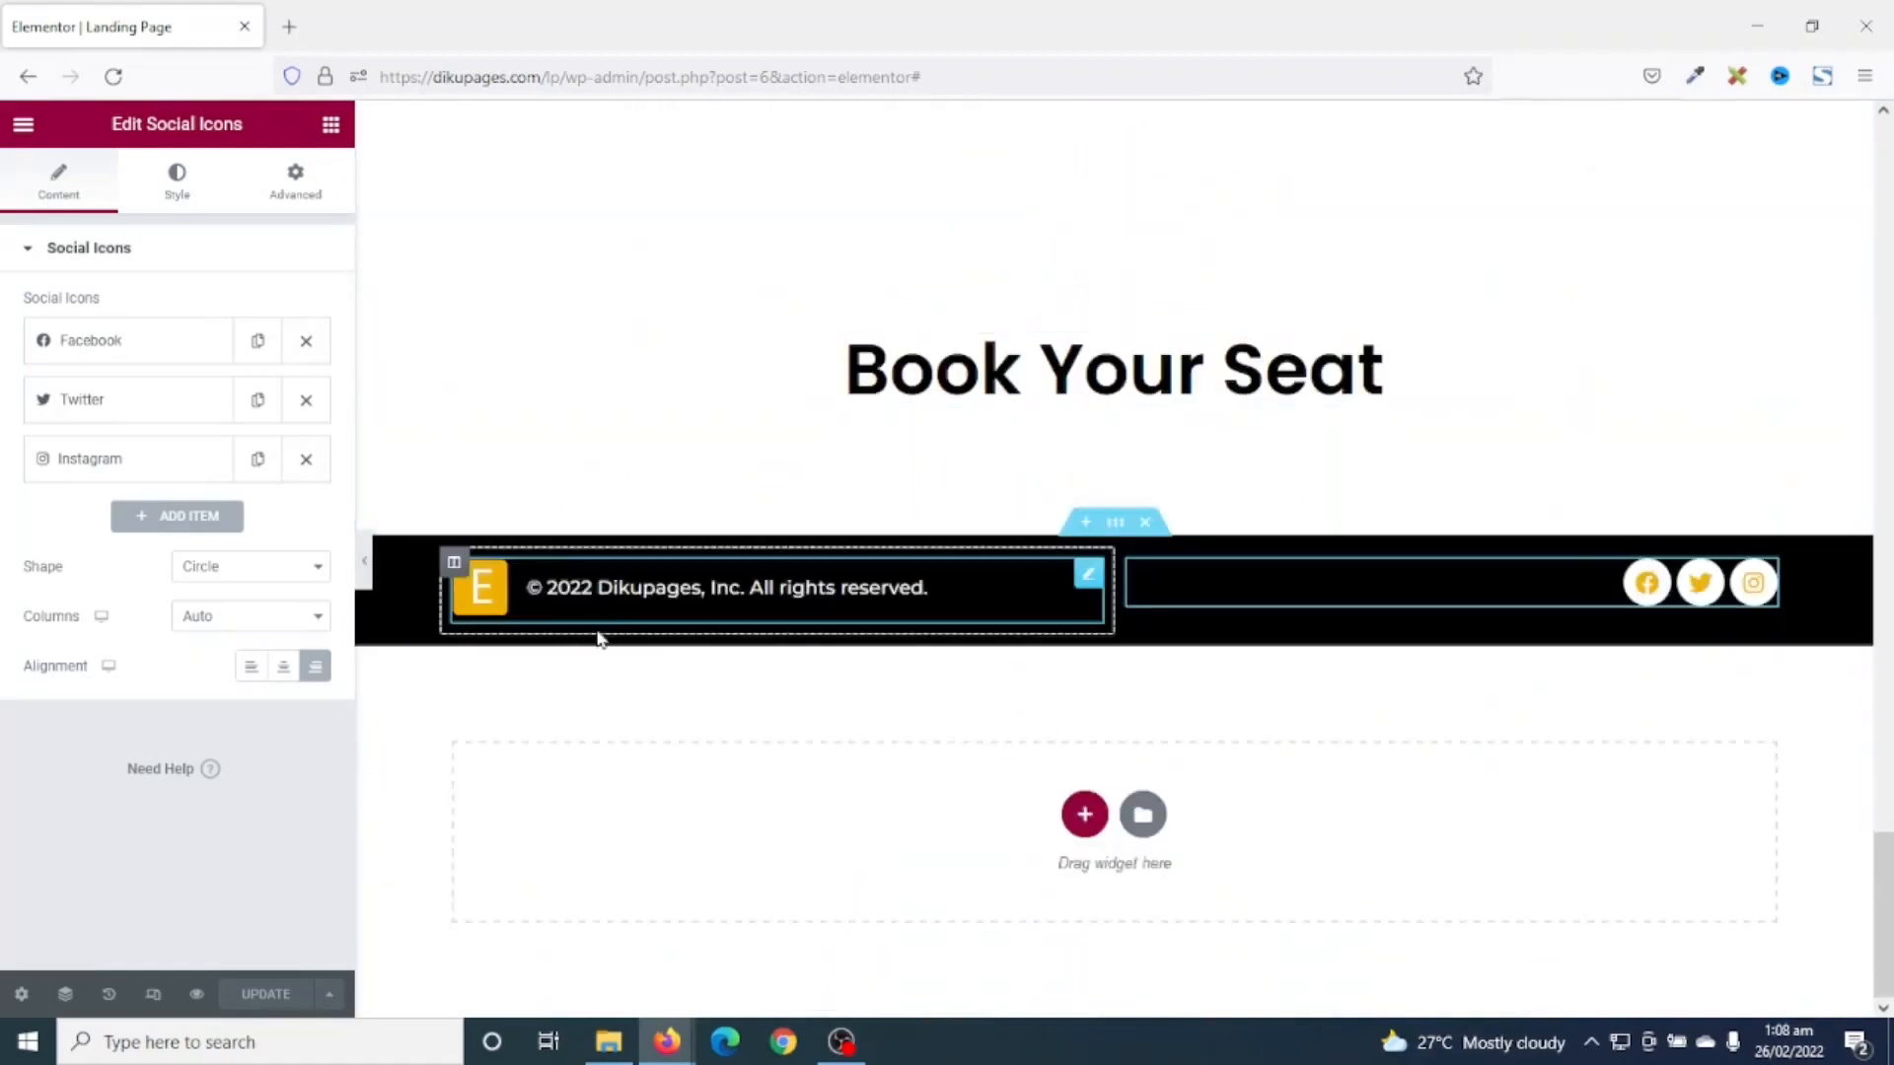
- Exit to the WordPress dashboard and install the Contact Form by WPForms plugin, searching for "wpforms"
click(21, 125)
click(107, 546)
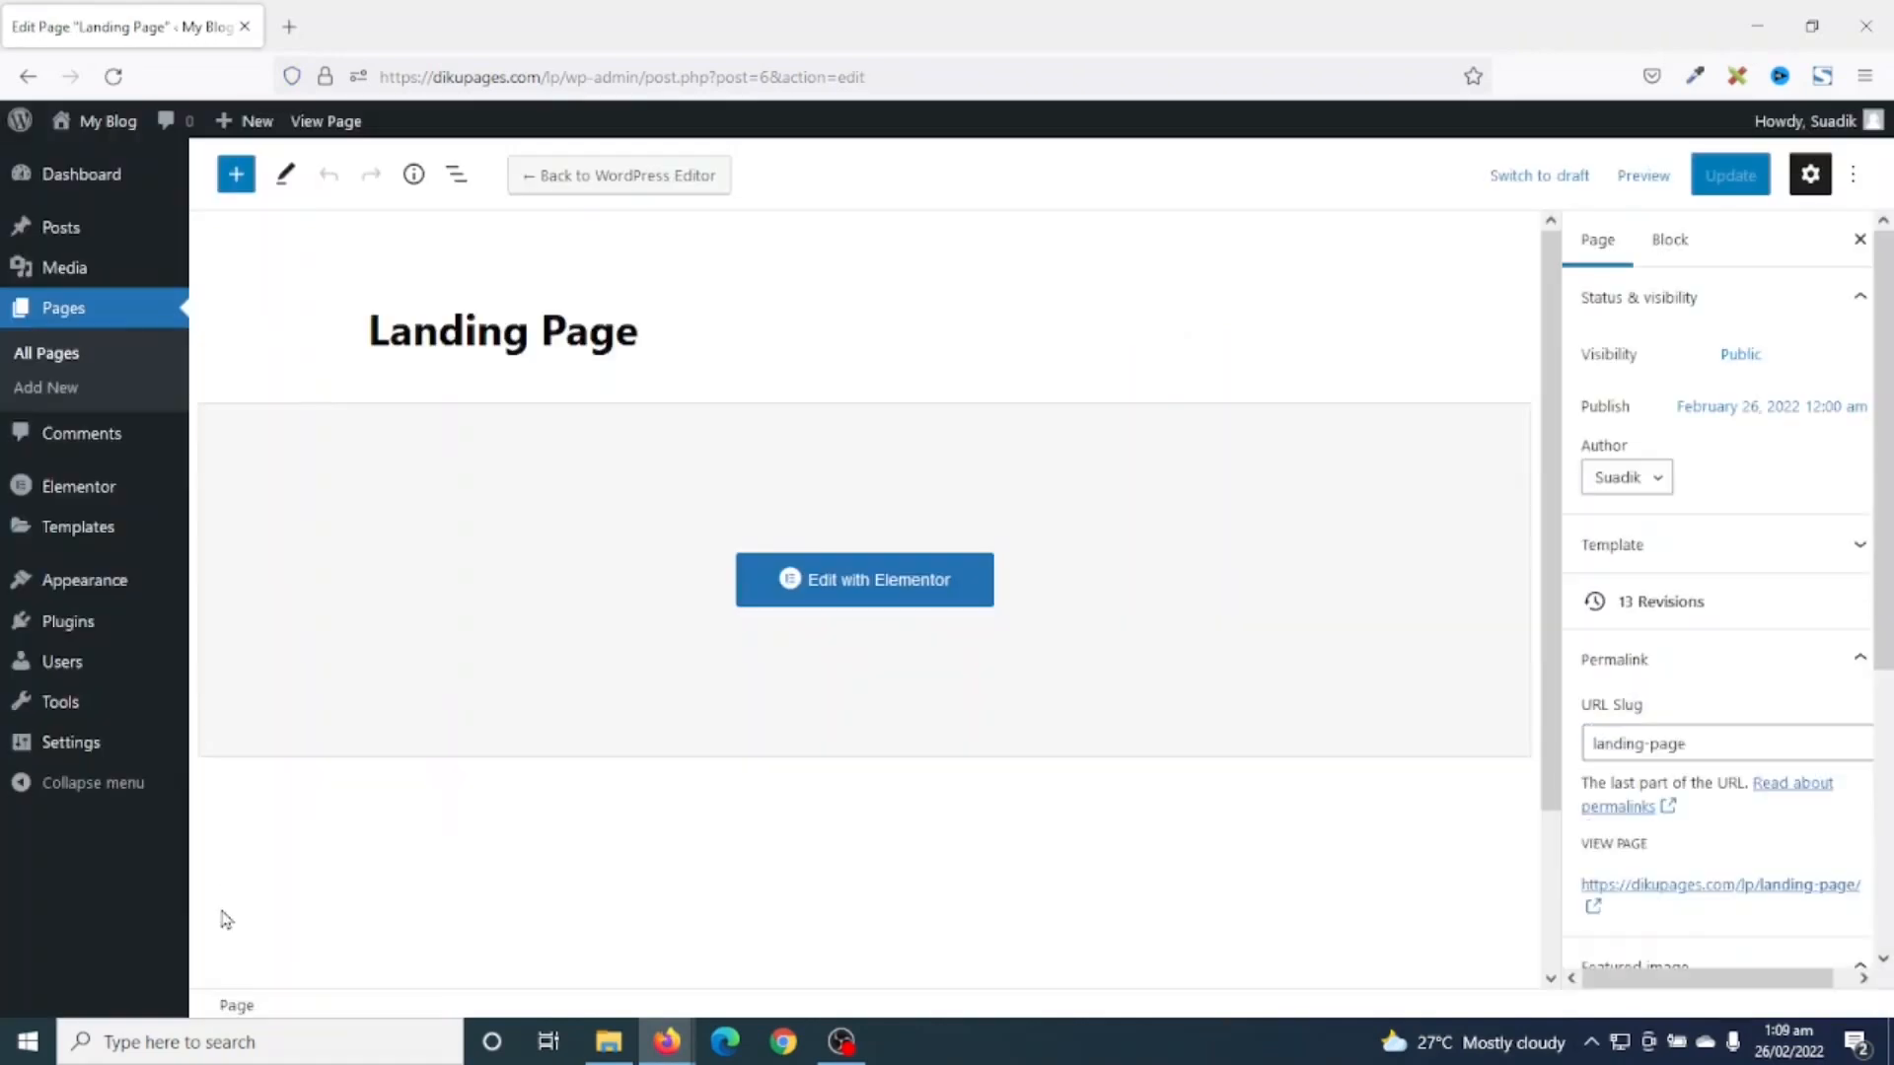
mouse_move(40, 622)
click(258, 658)
click(1667, 255)
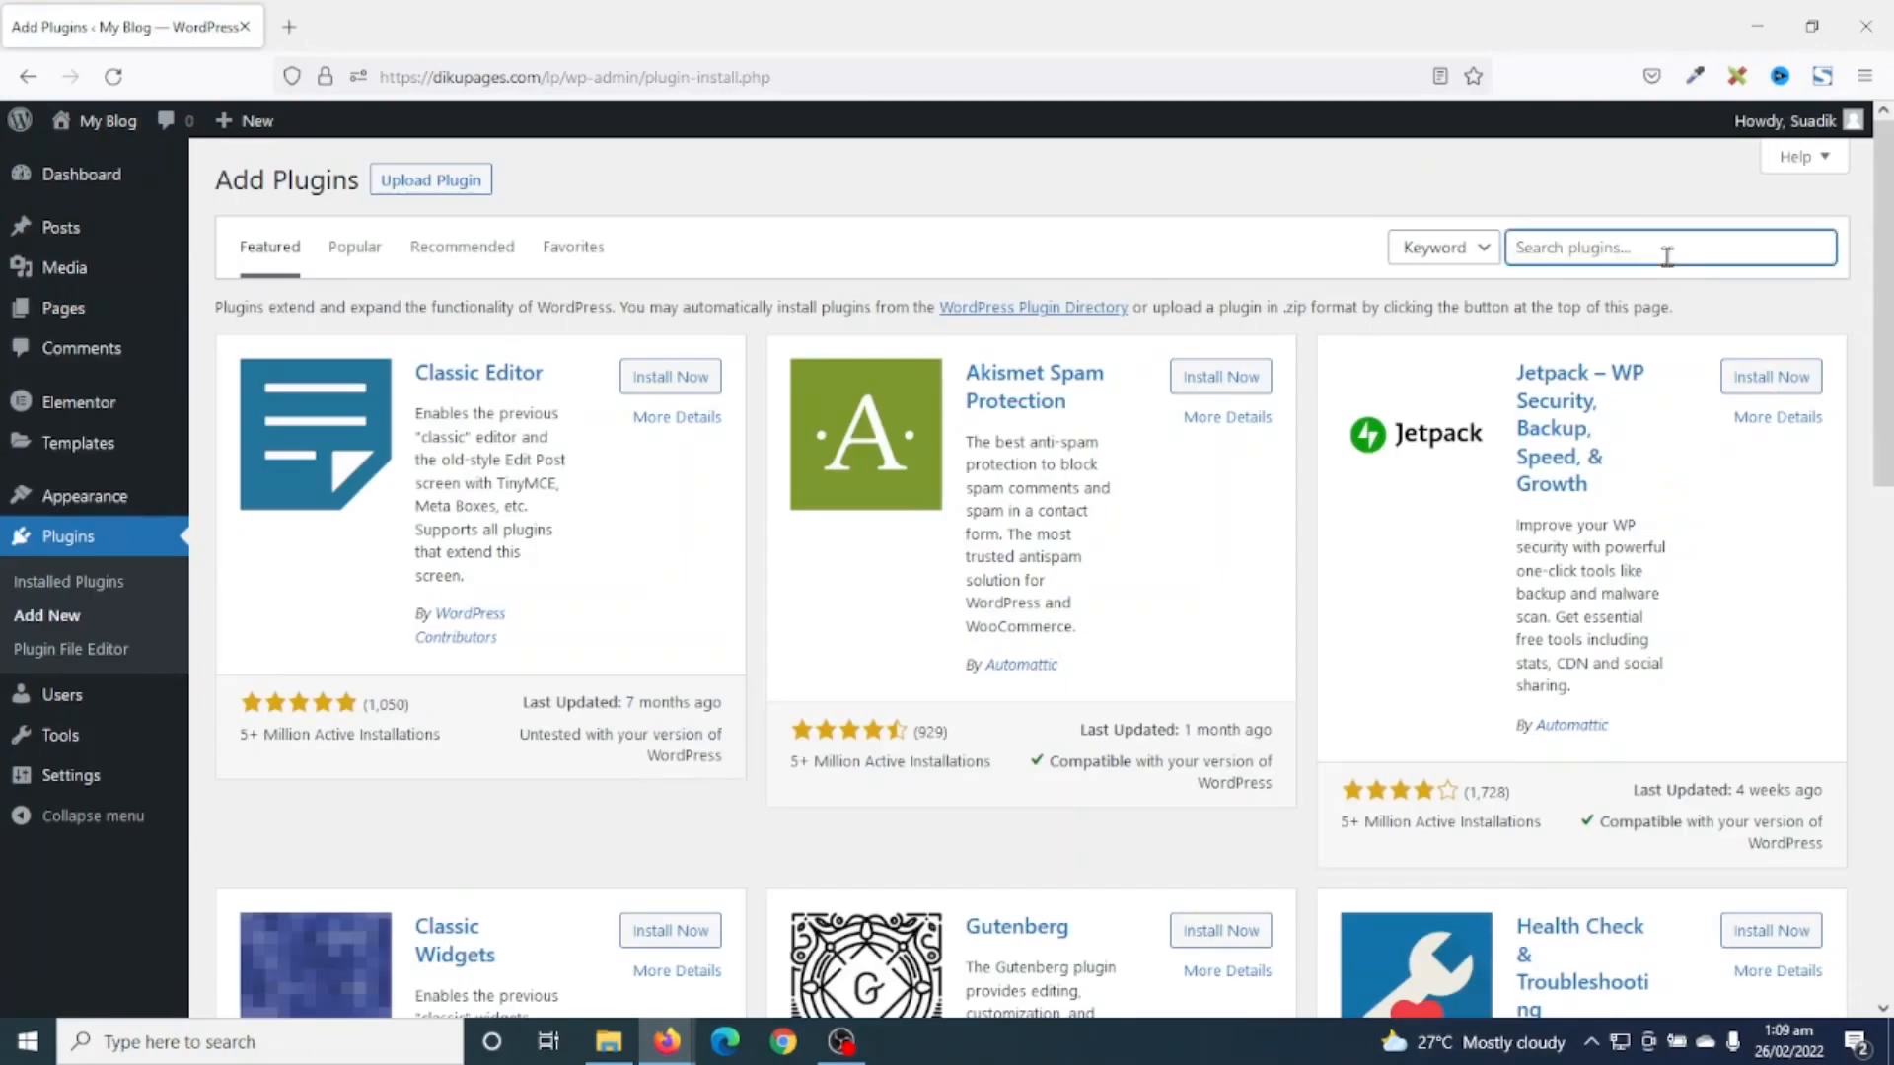
text(wpforms)
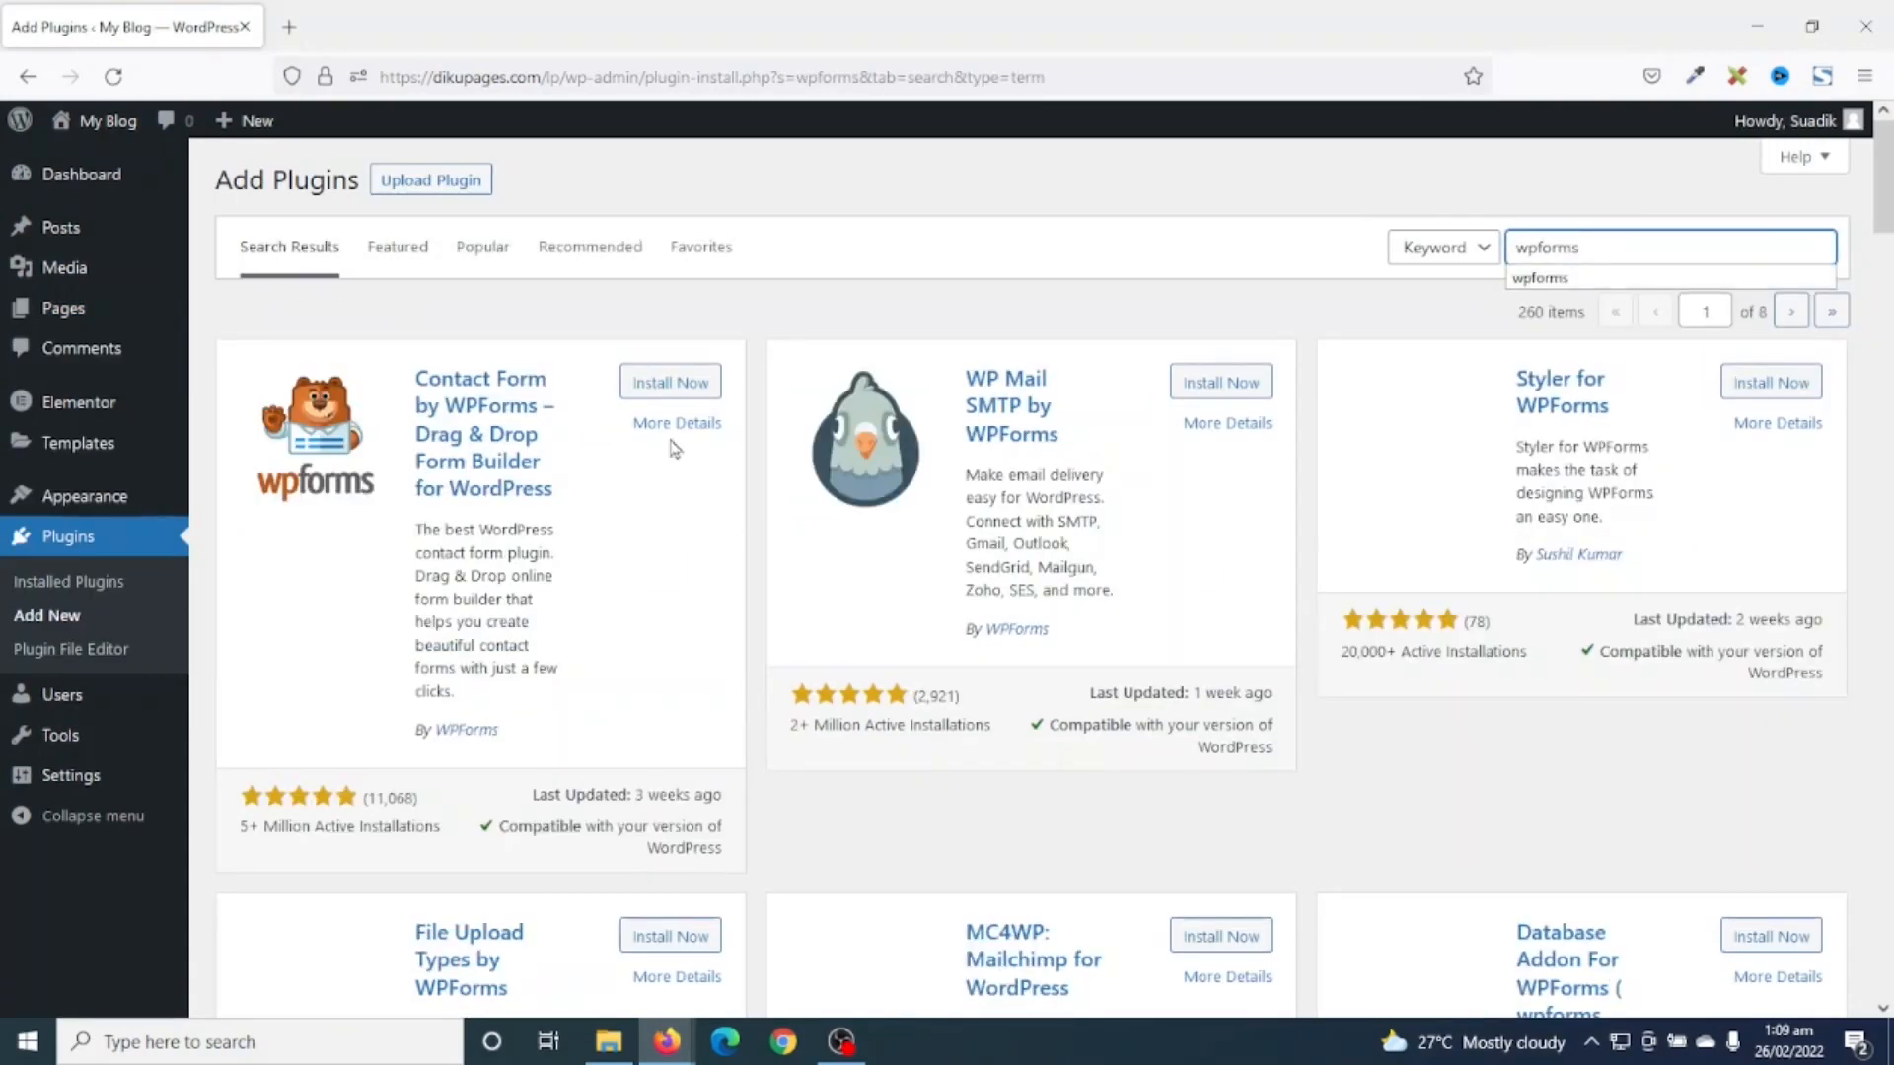
click(651, 386)
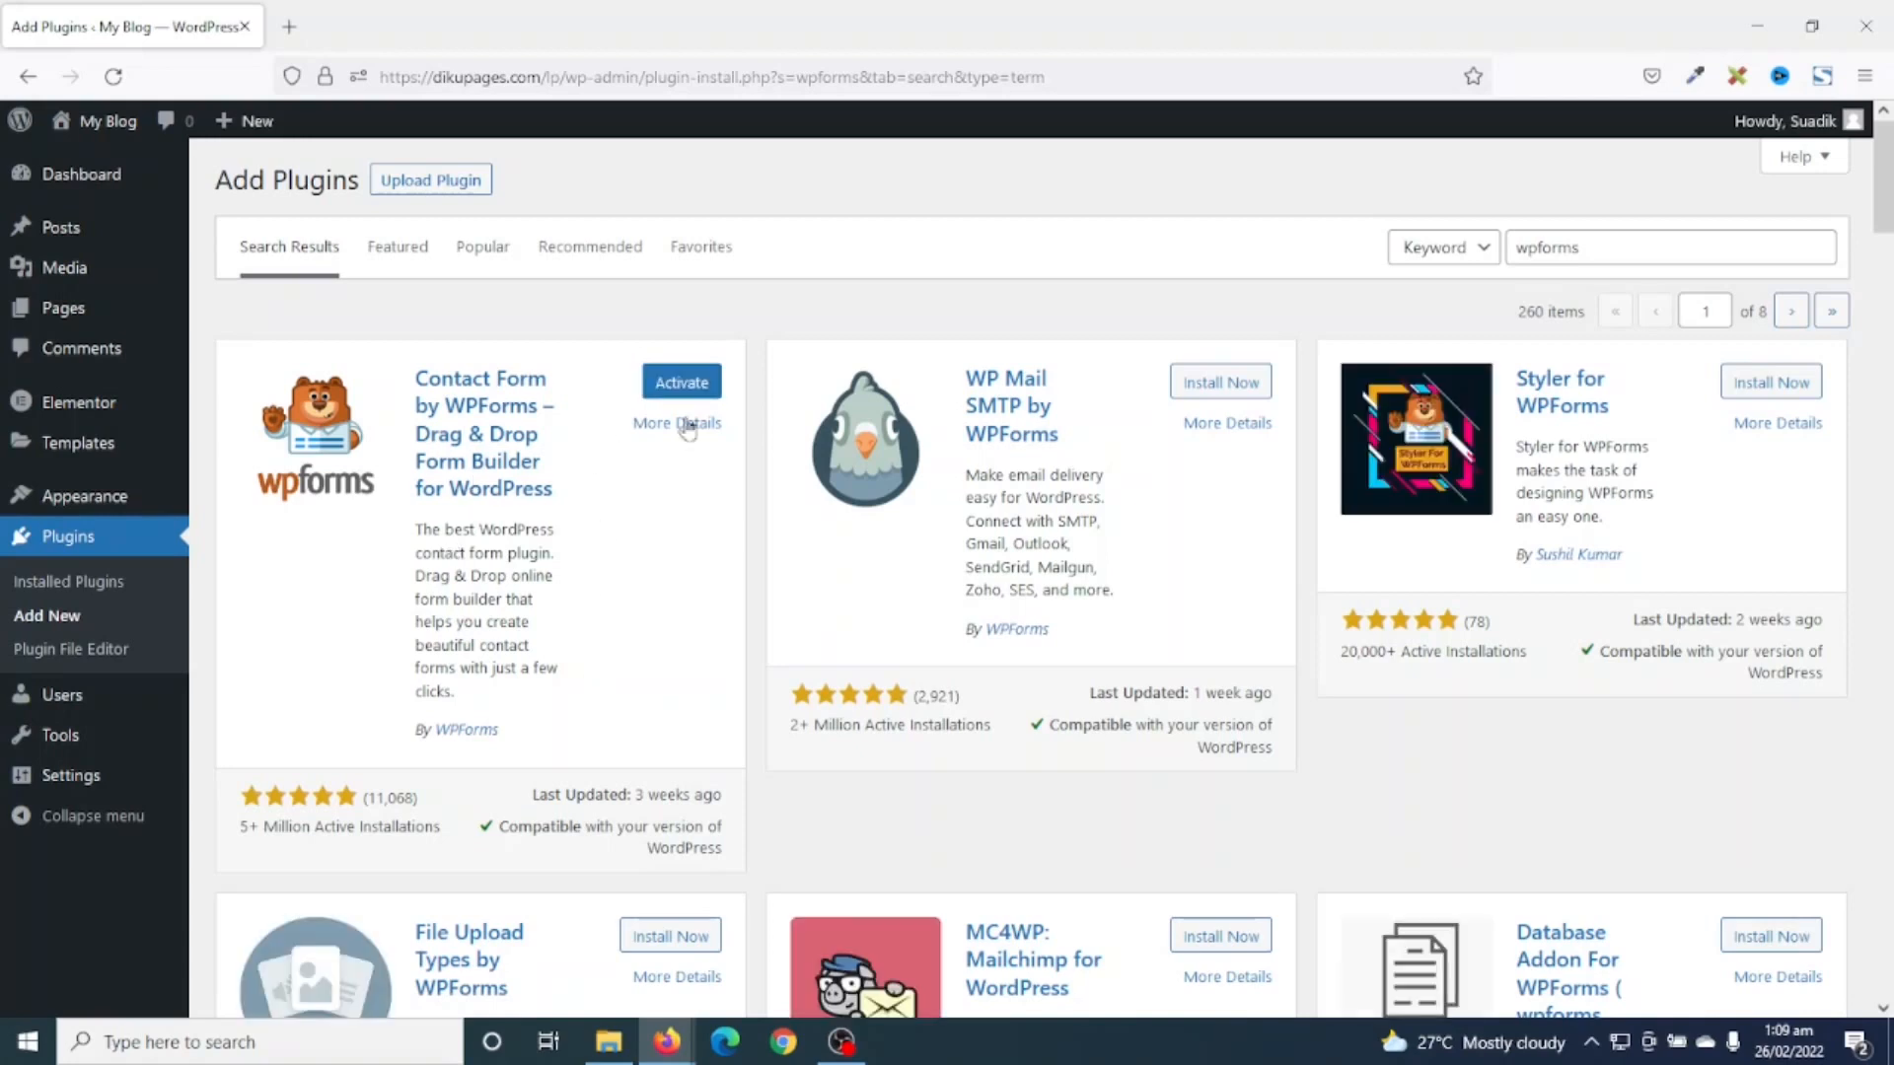
- Search the plugins for "essential addons" and install Essential Addons for Elementor
double_click(1655, 258)
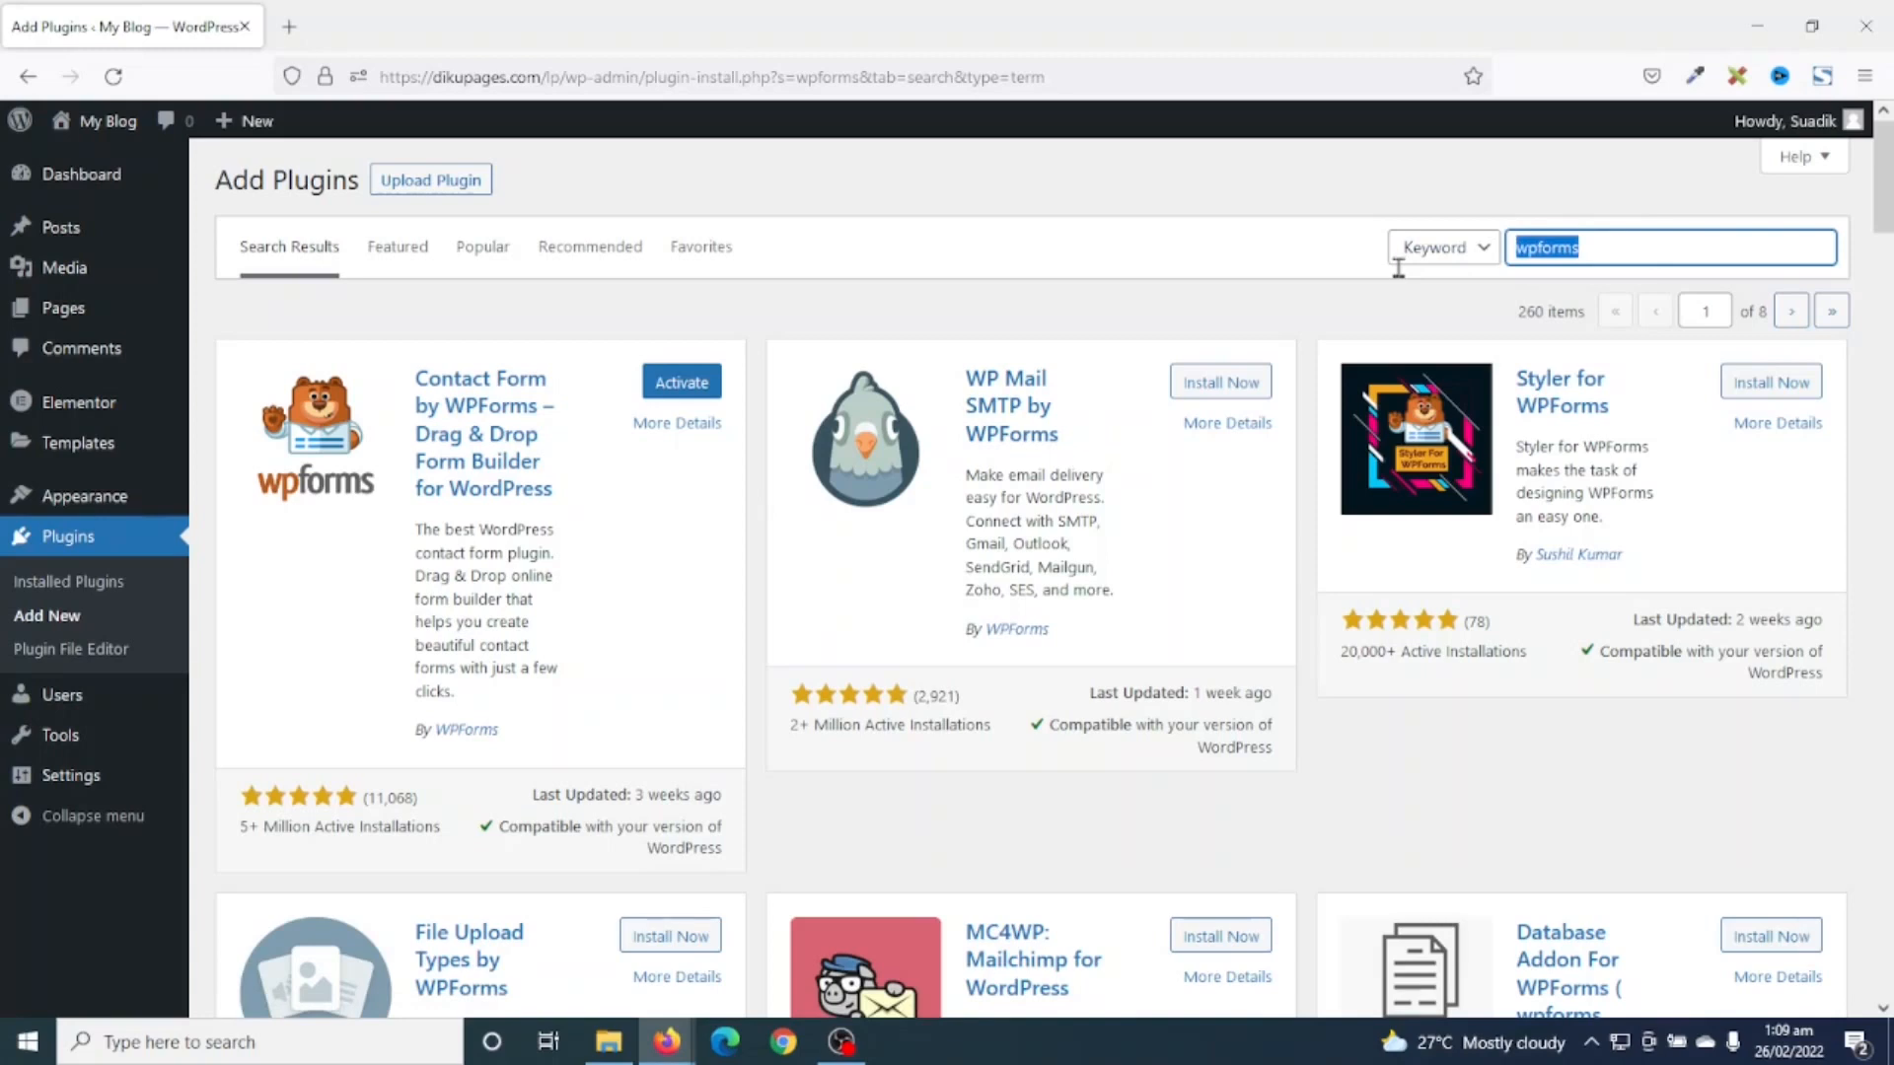
text(essentio)
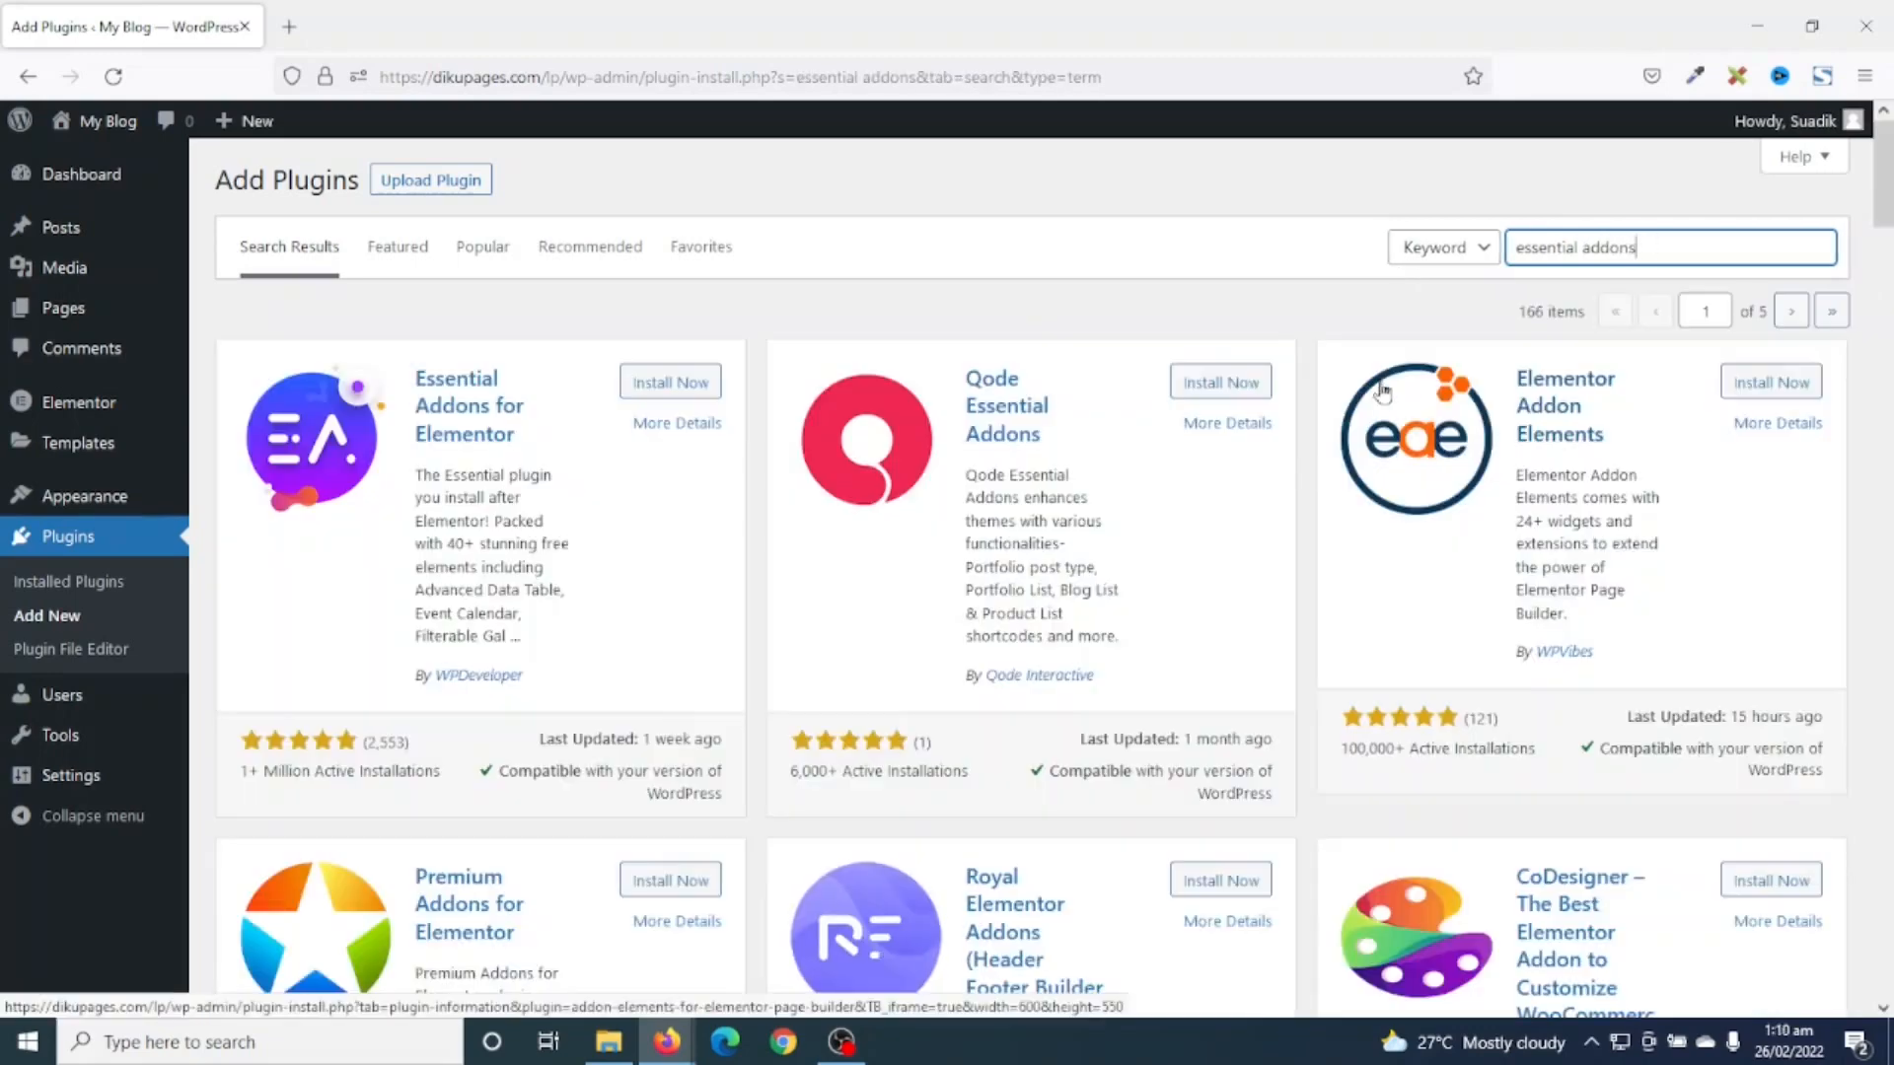
click(669, 382)
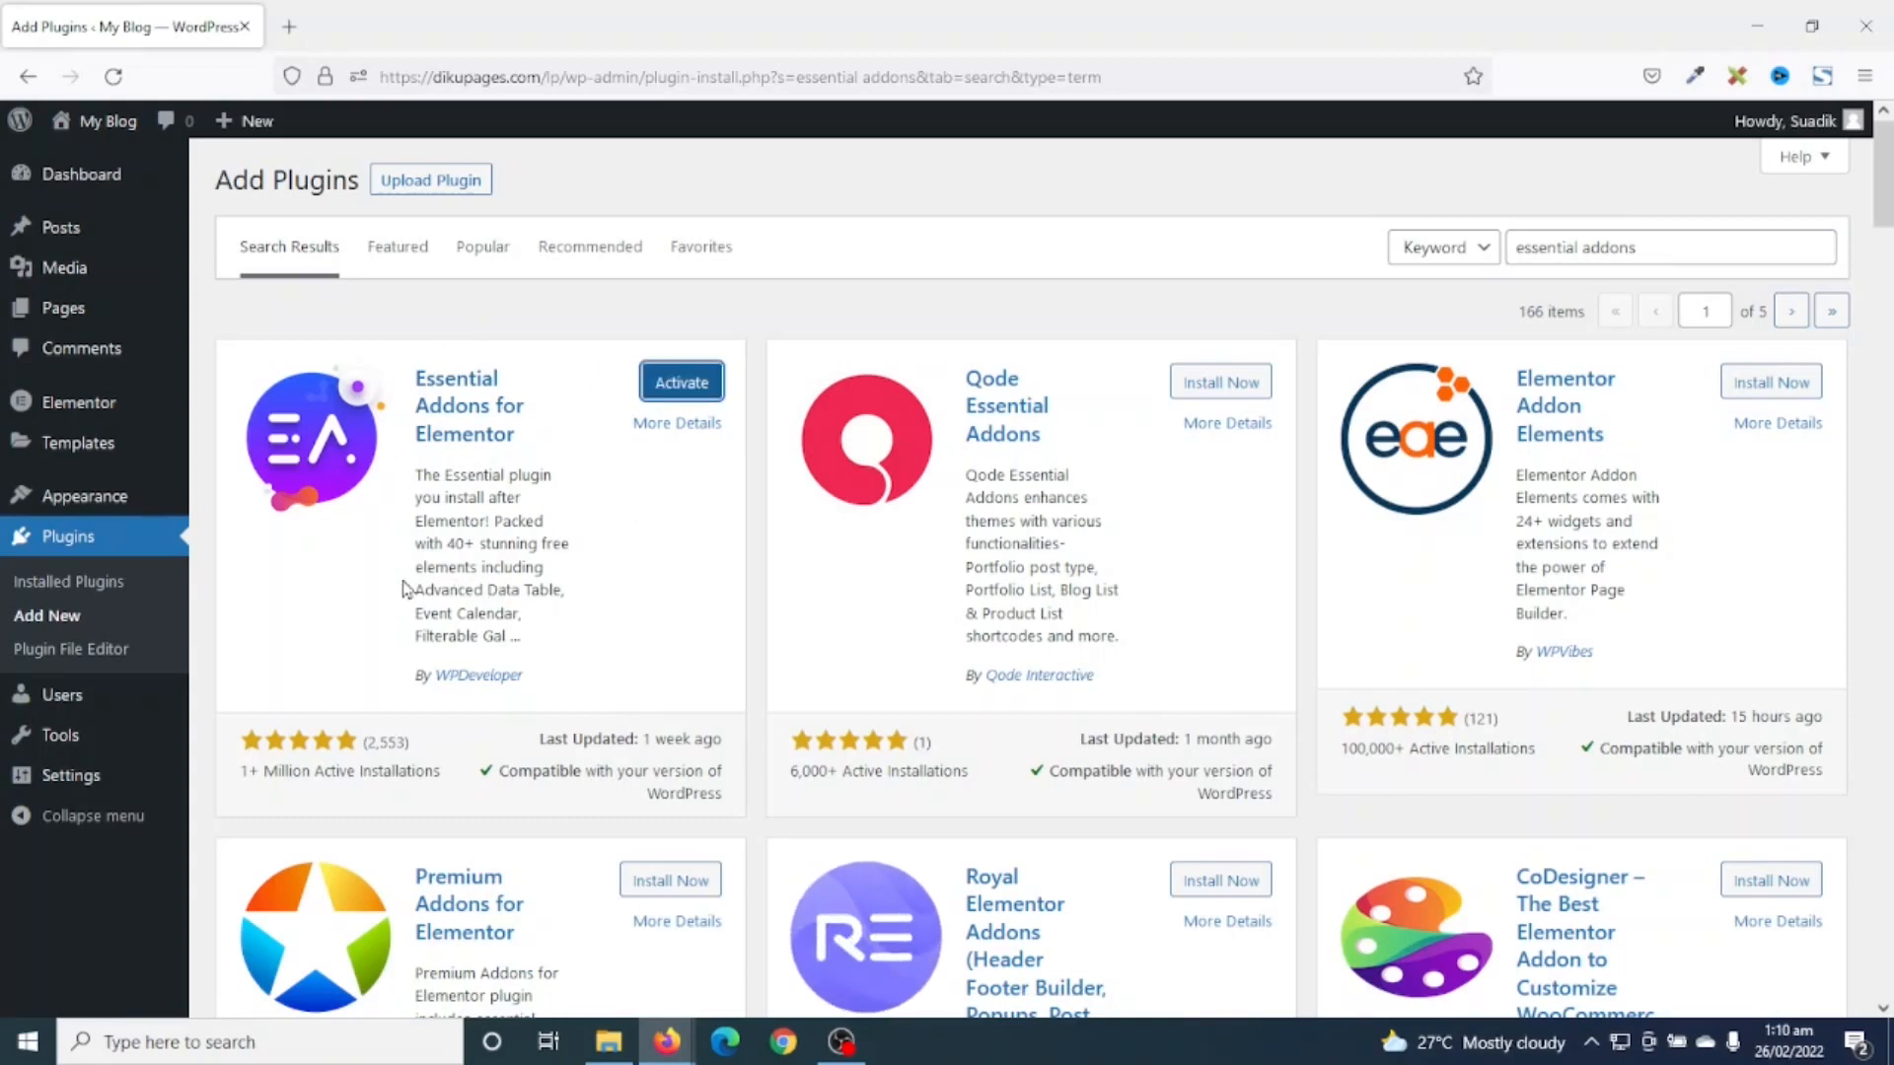
- Activate Essential Addons for Elementor and WPForms Lite together with a bulk action on the installed plugins
click(67, 586)
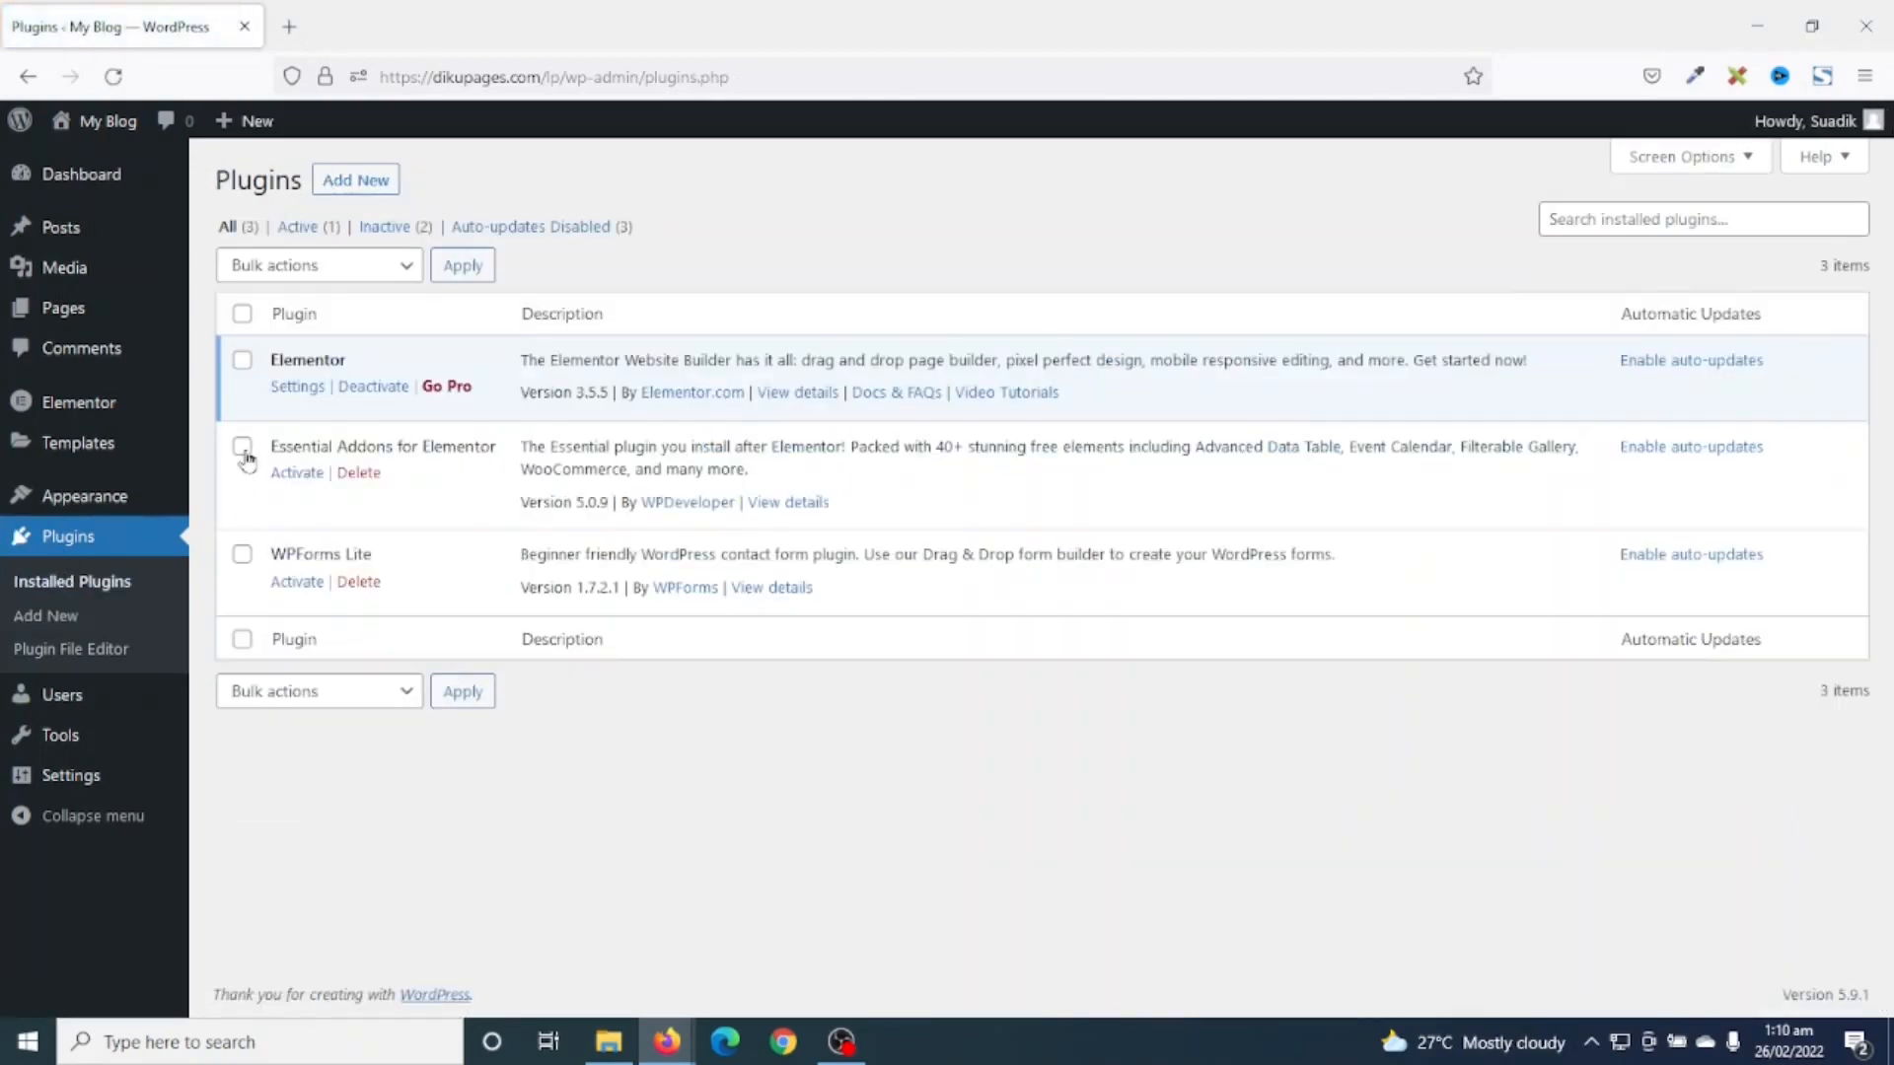
click(243, 449)
click(243, 556)
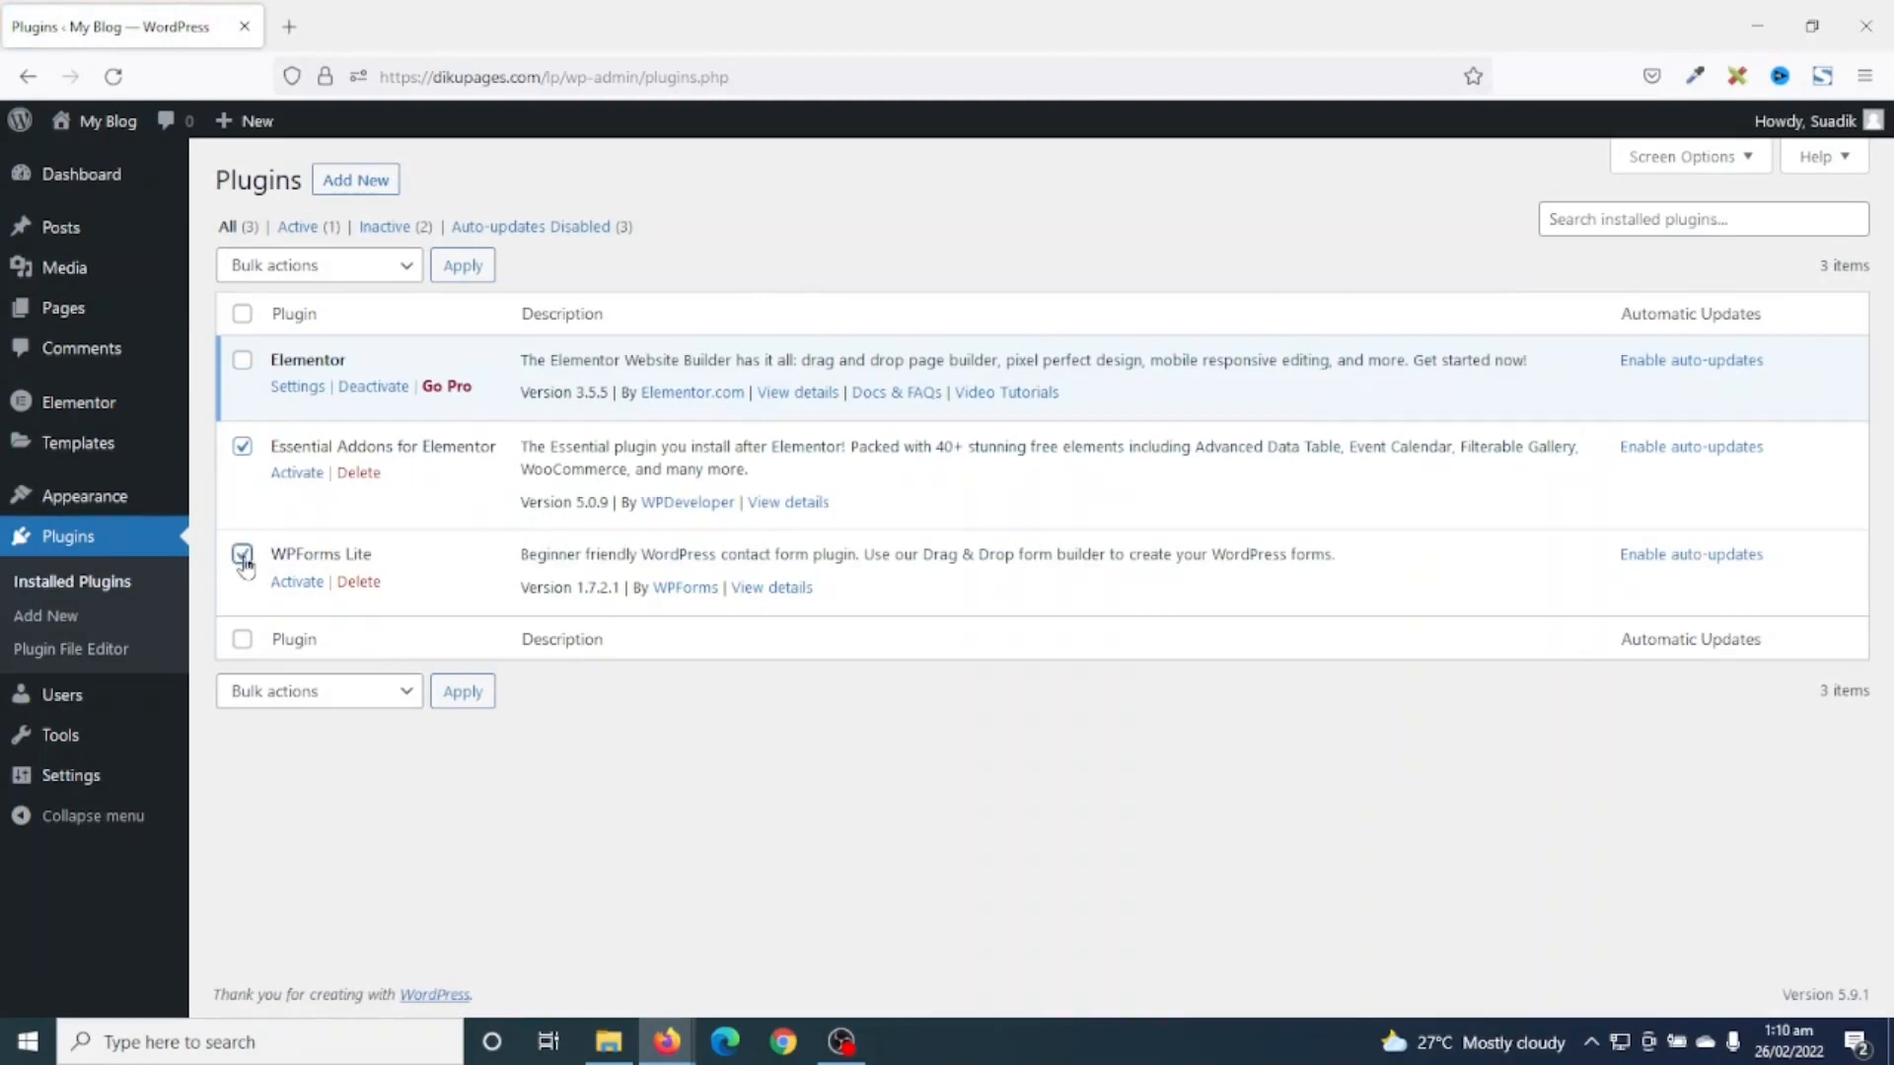
click(286, 267)
click(292, 341)
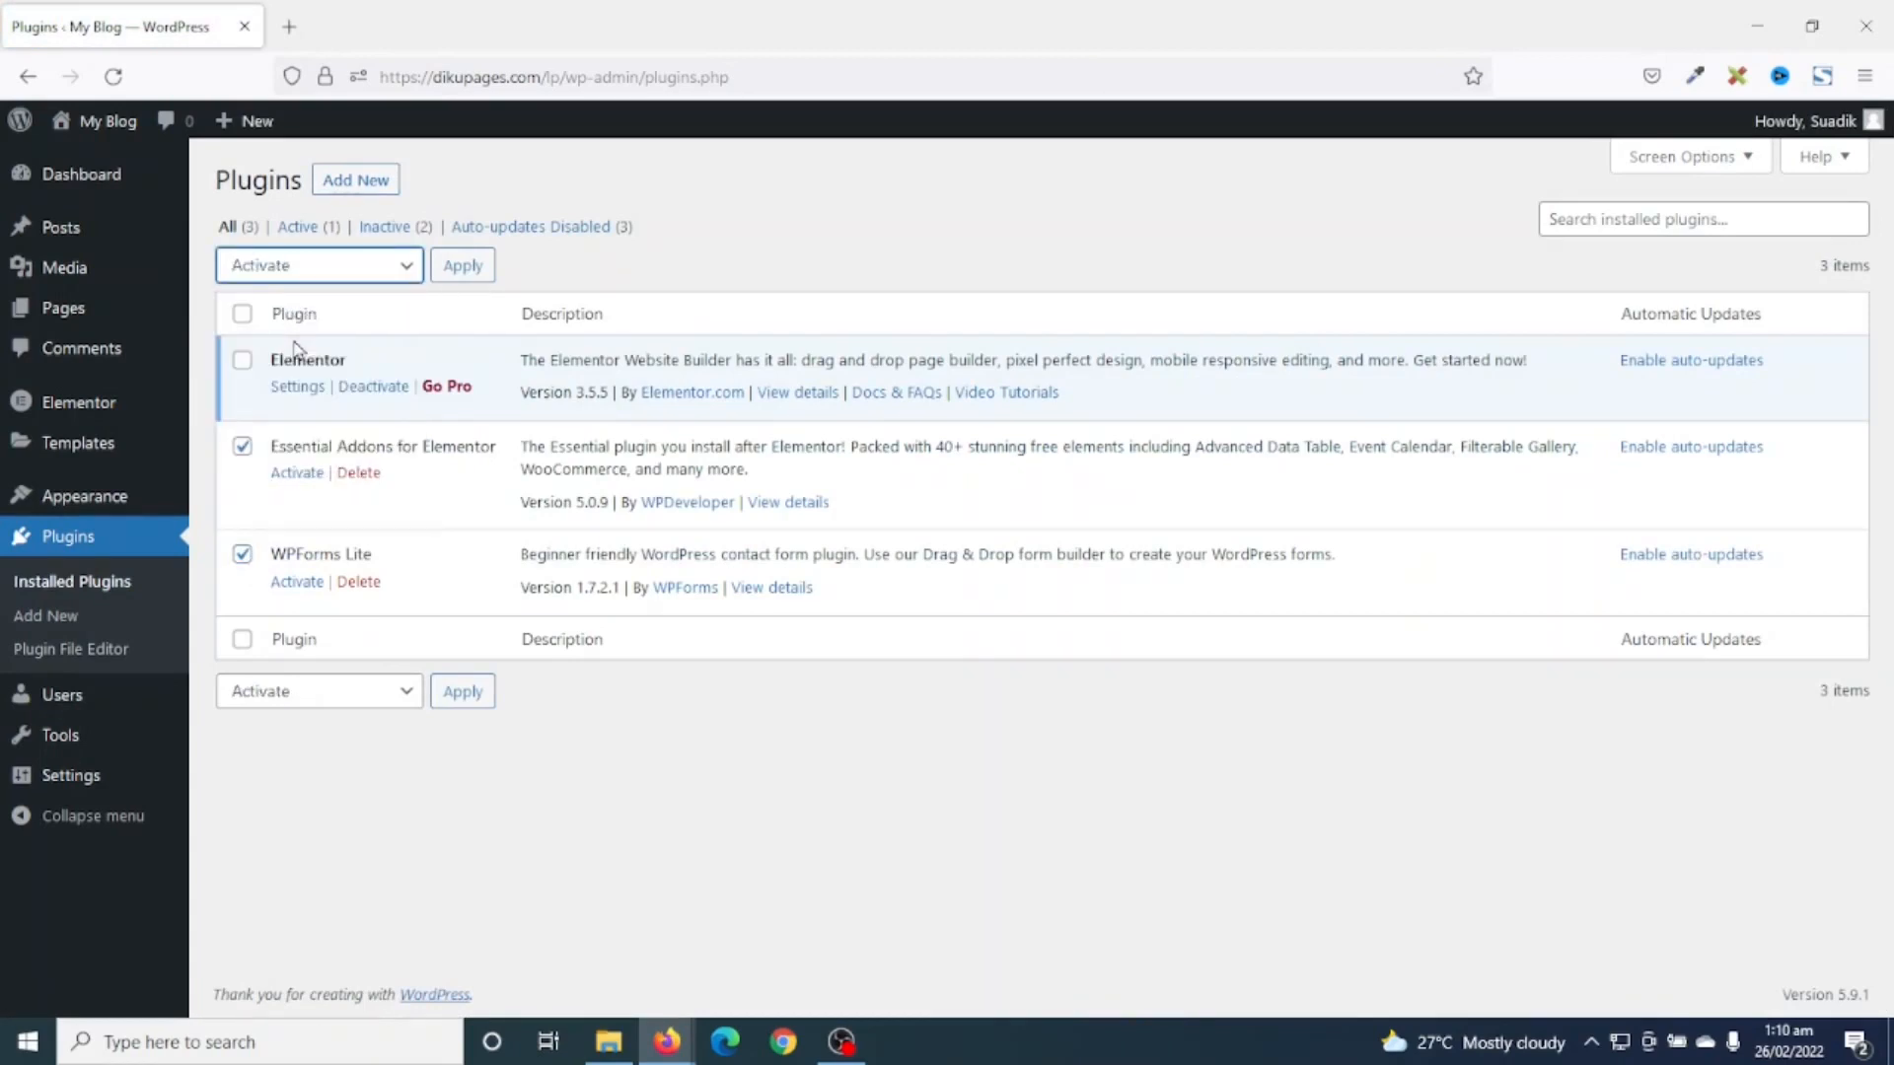
click(462, 266)
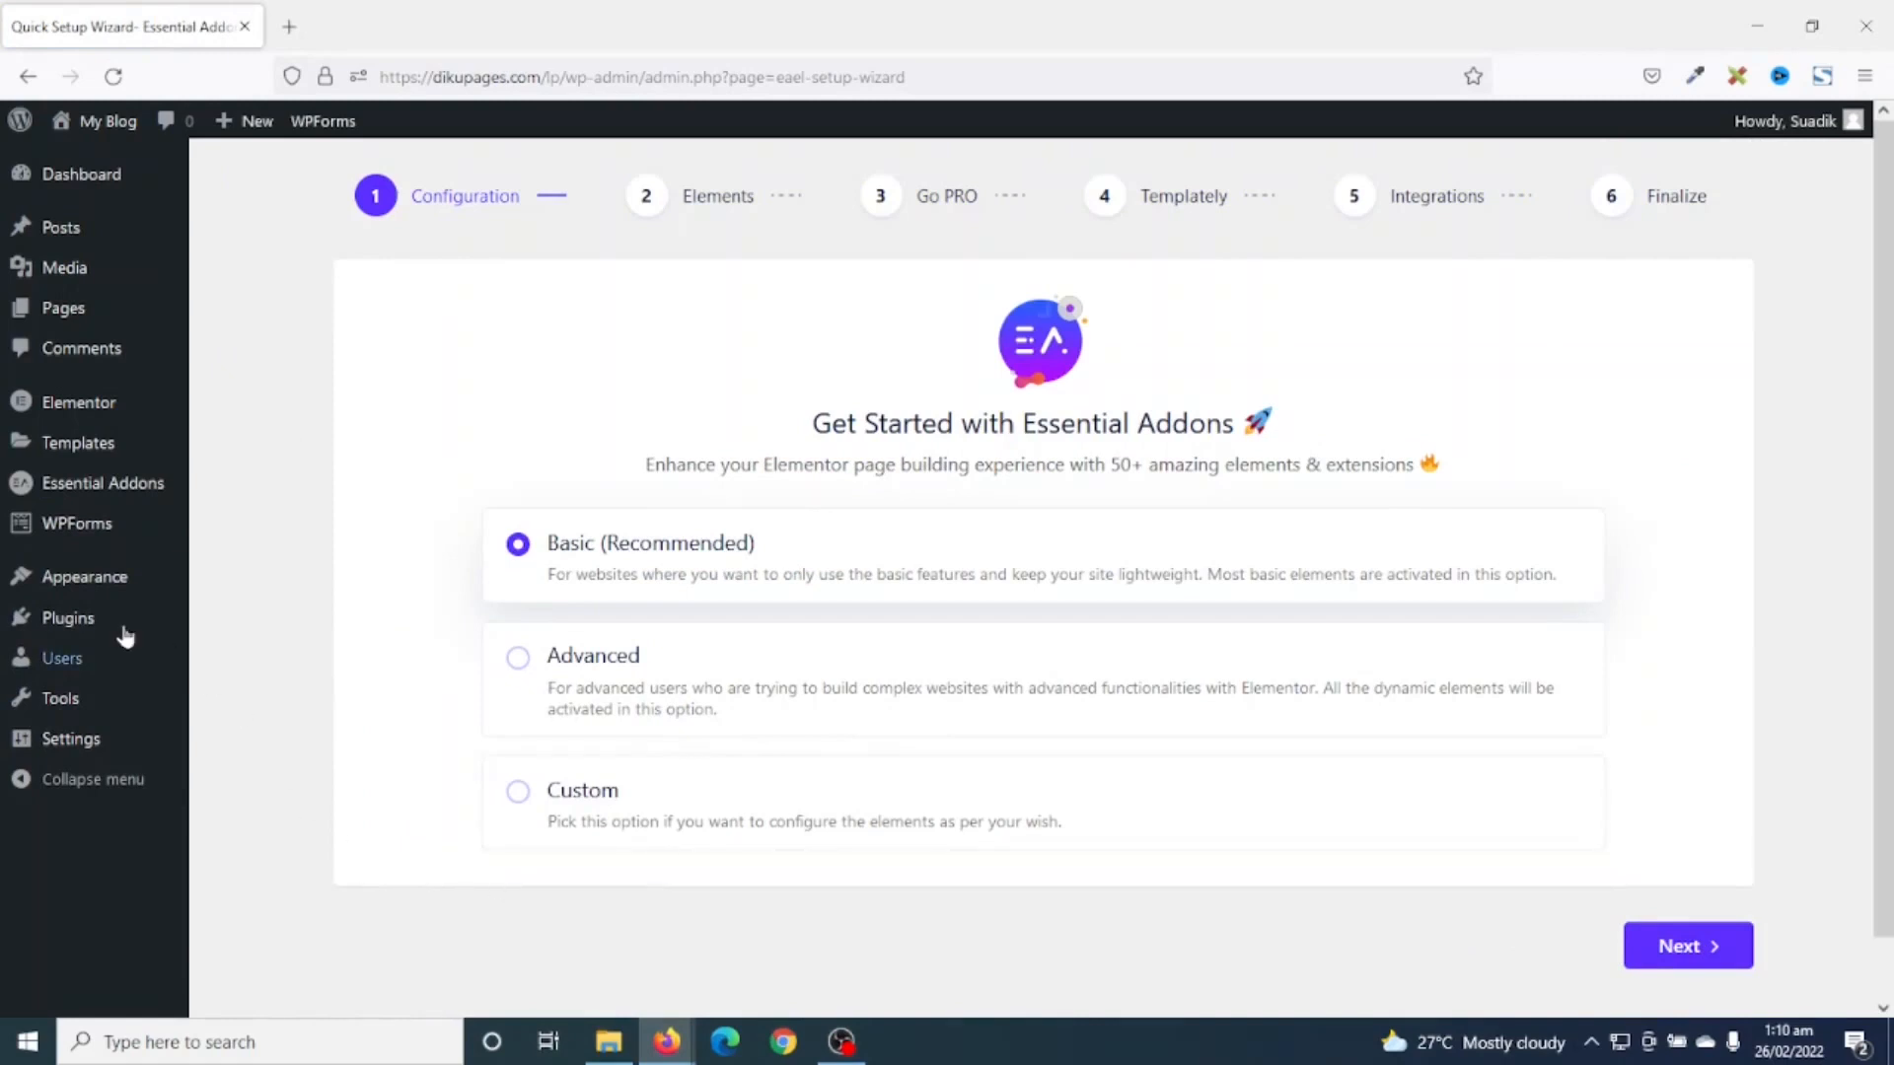
- Create a new WPForms form named "Book Your Seat" from the Simple Contact Form template
mouse_move(59, 530)
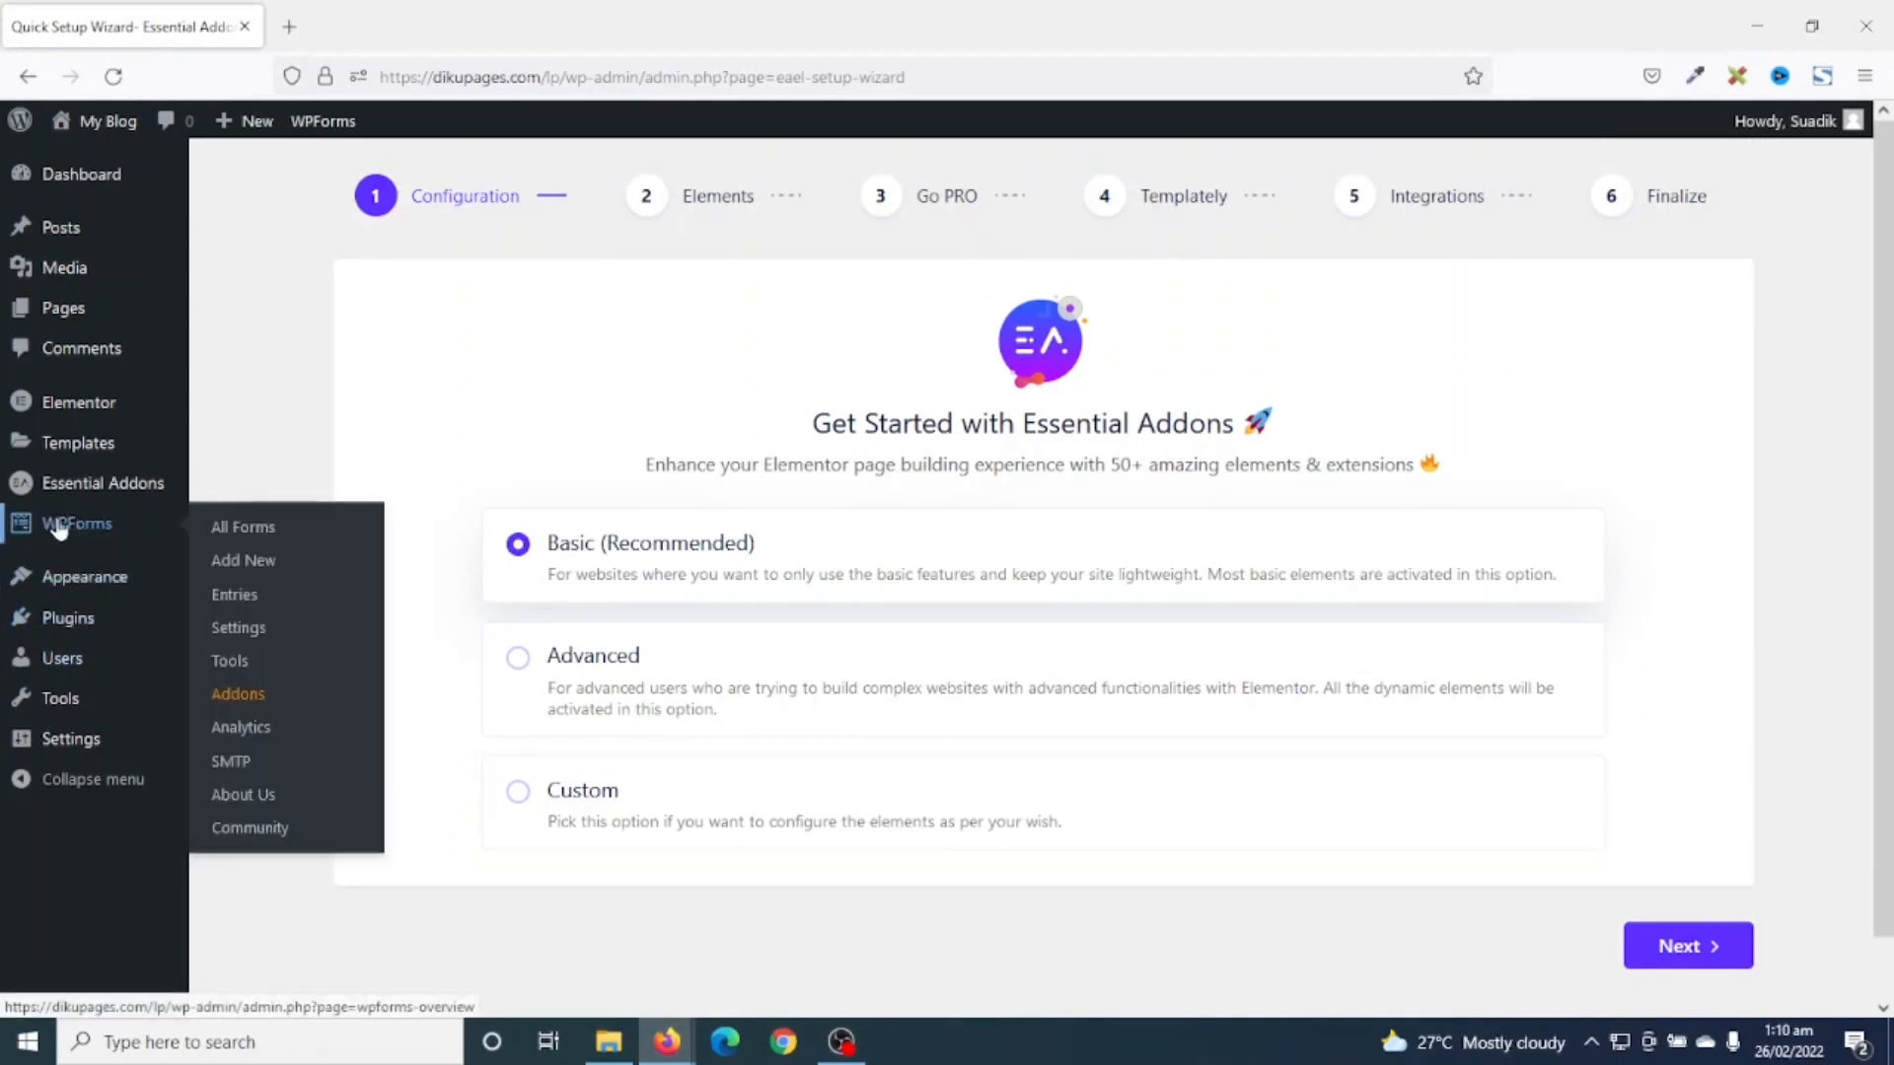
click(266, 563)
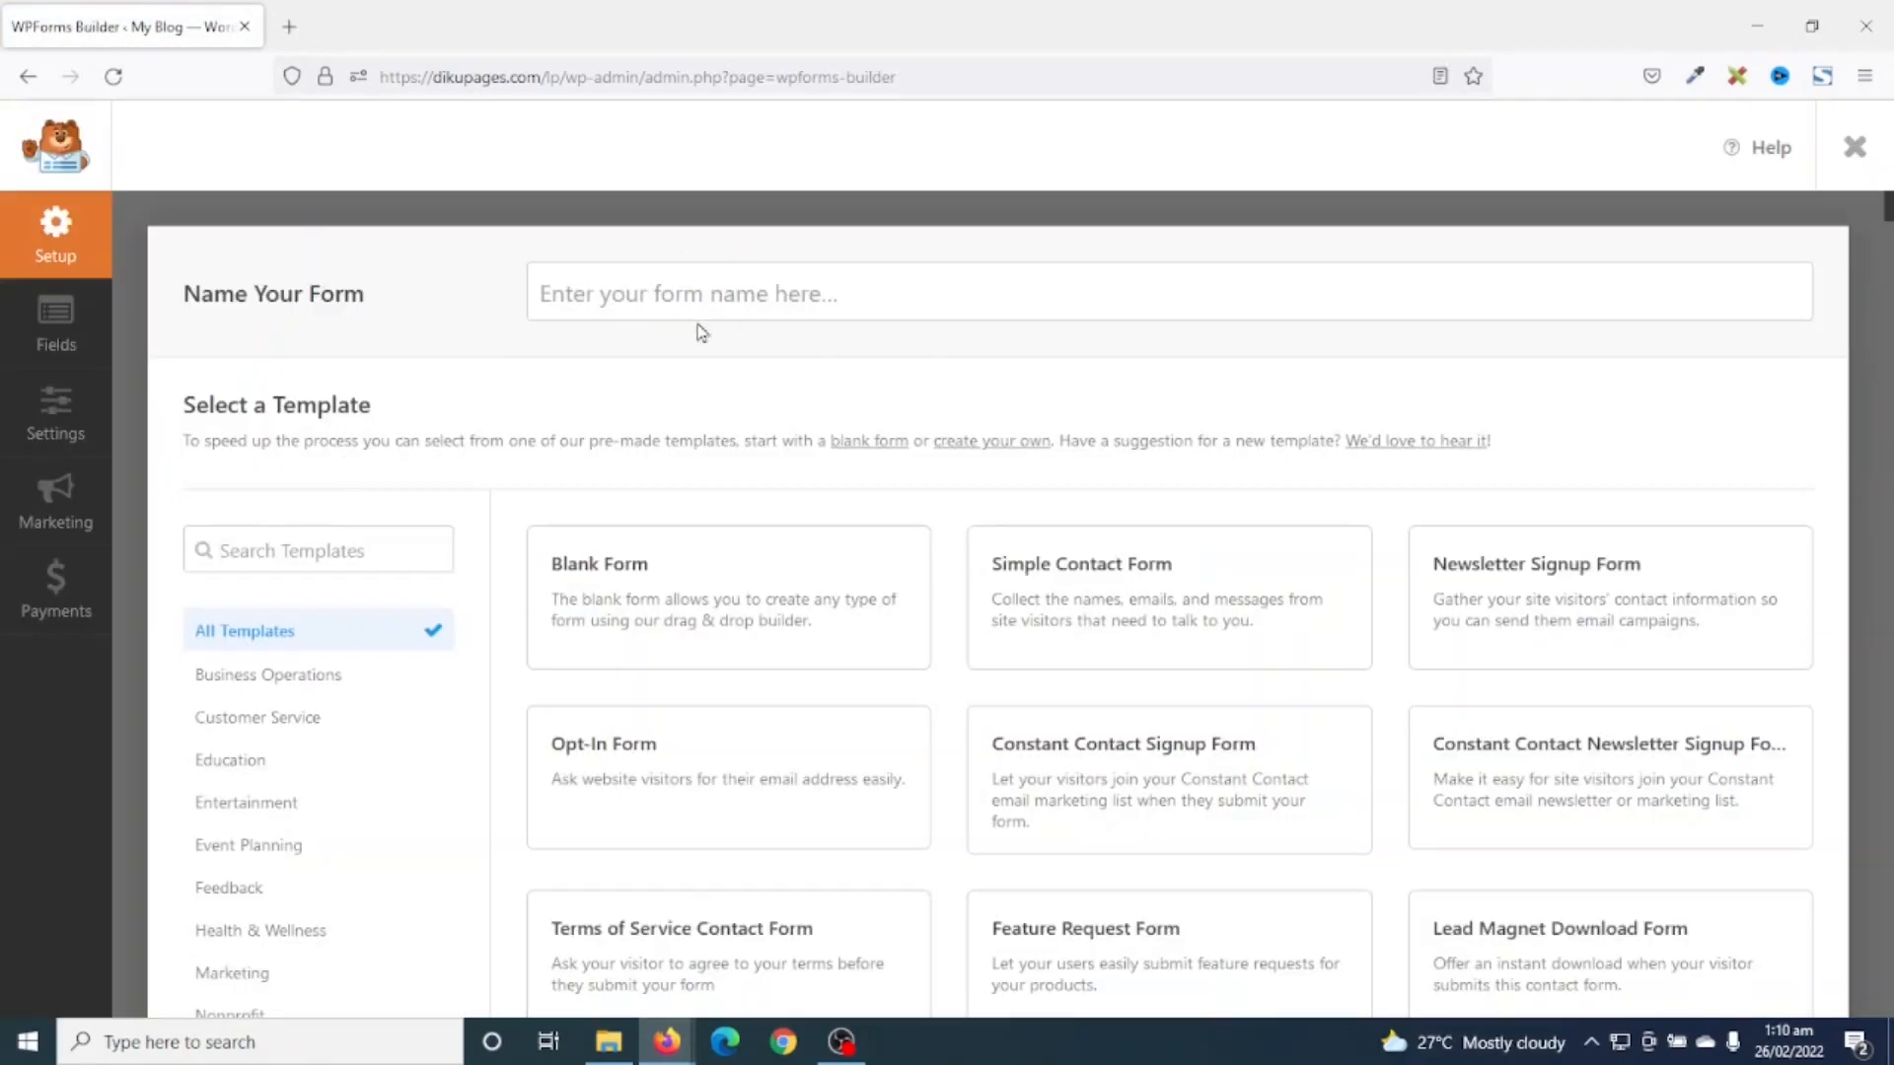
click(707, 295)
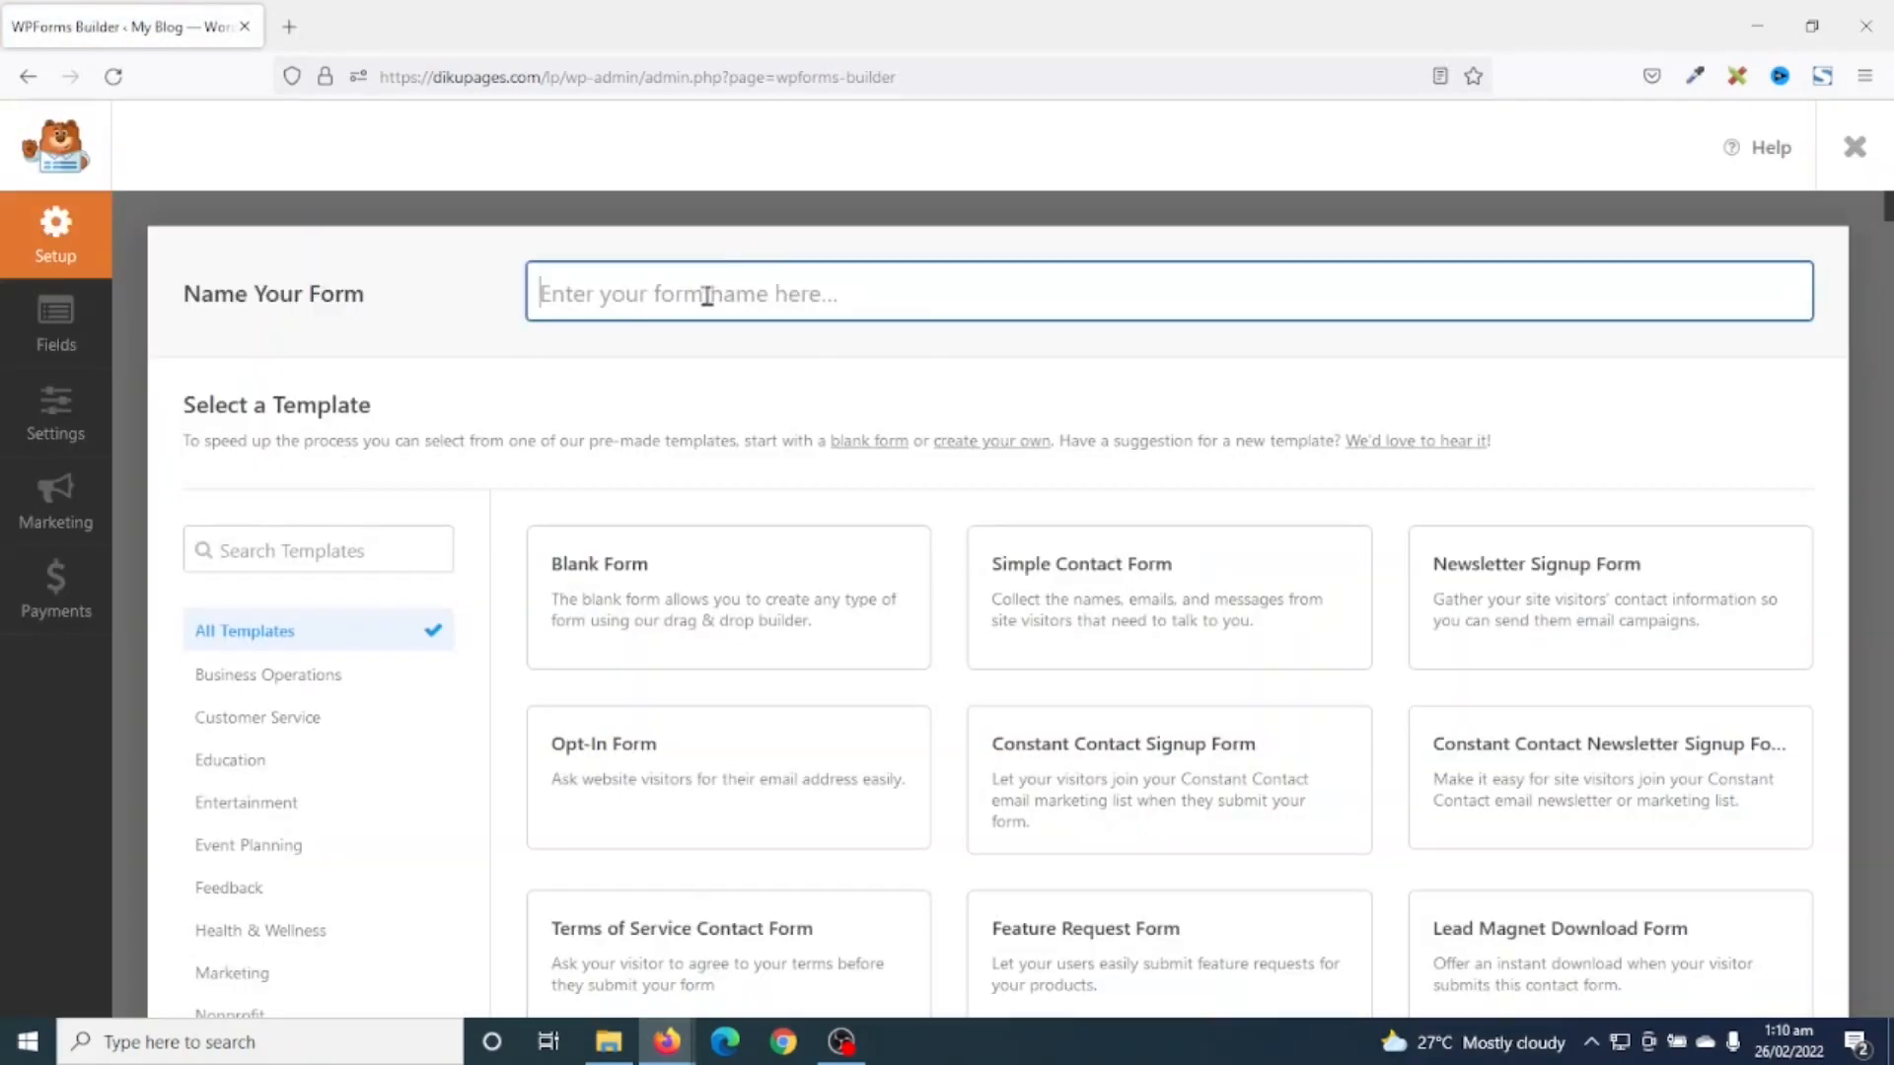
text(Book Your Seat)
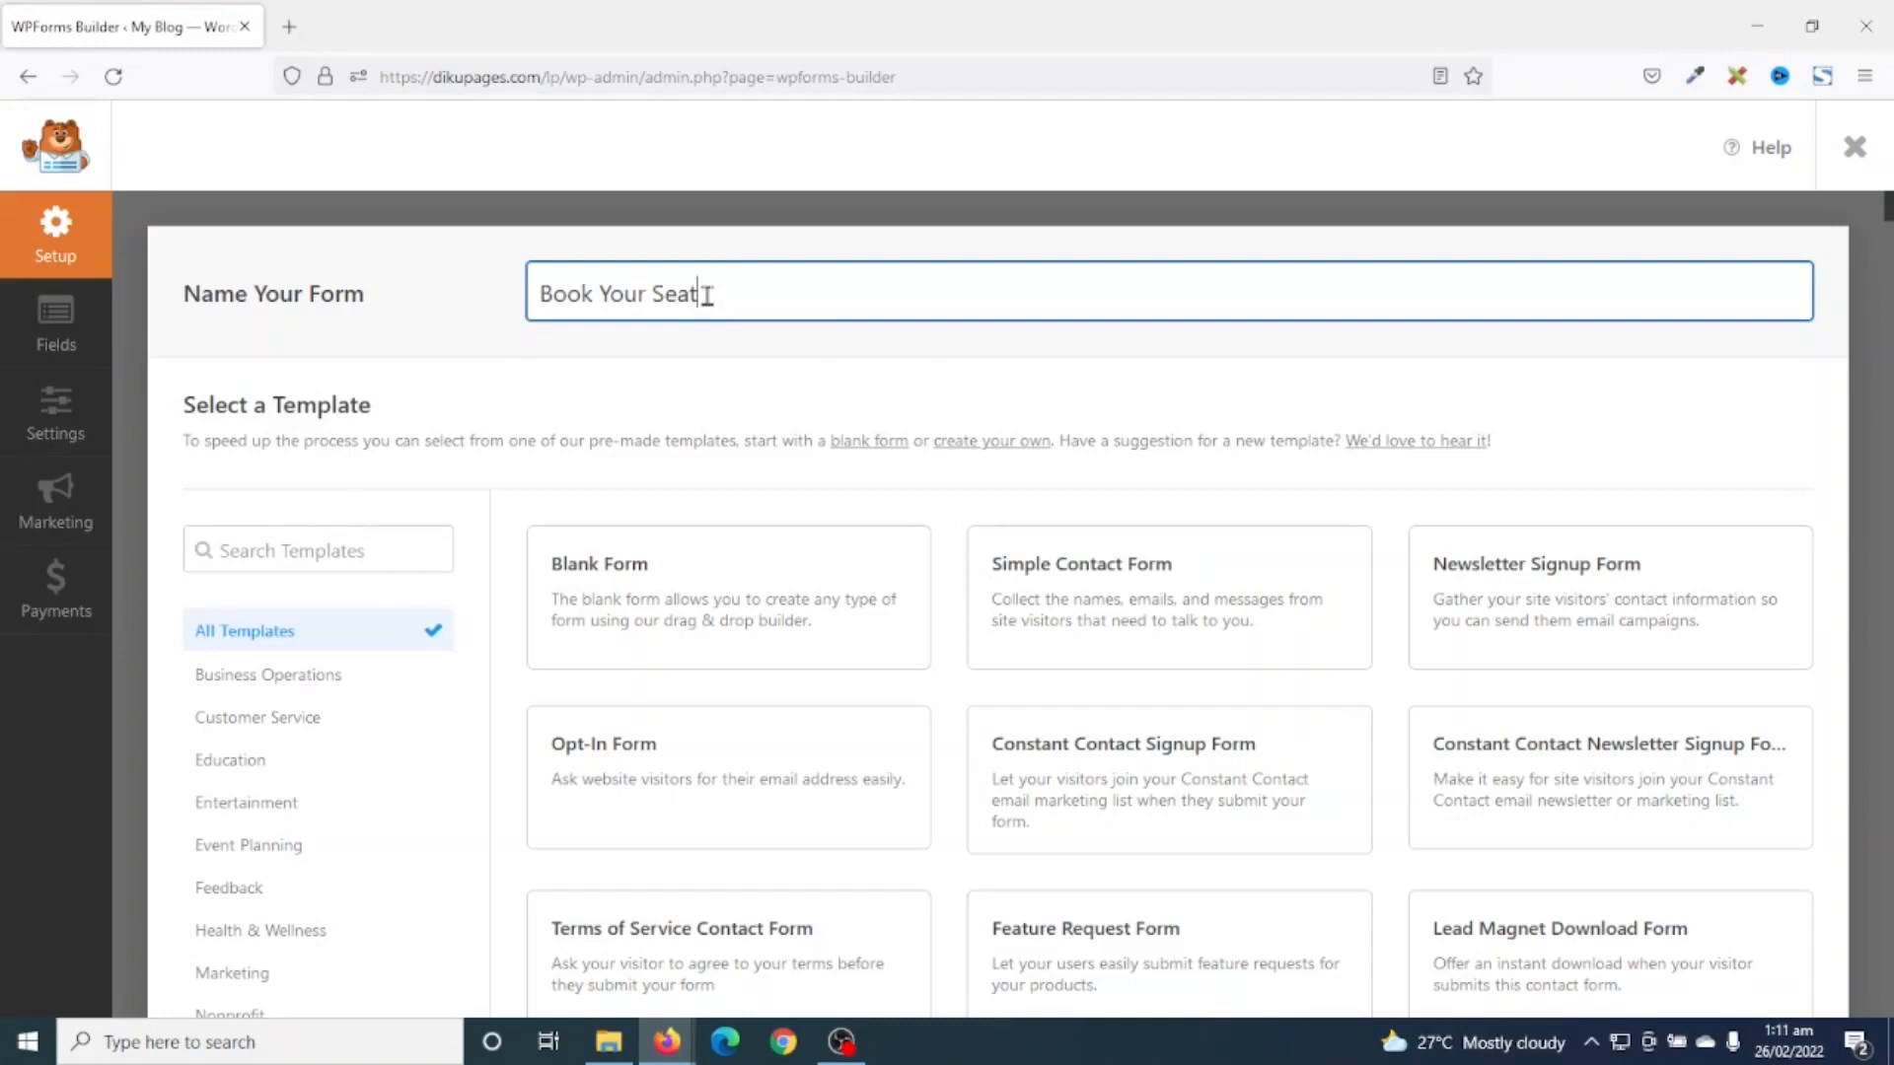
mouse_move(1006, 574)
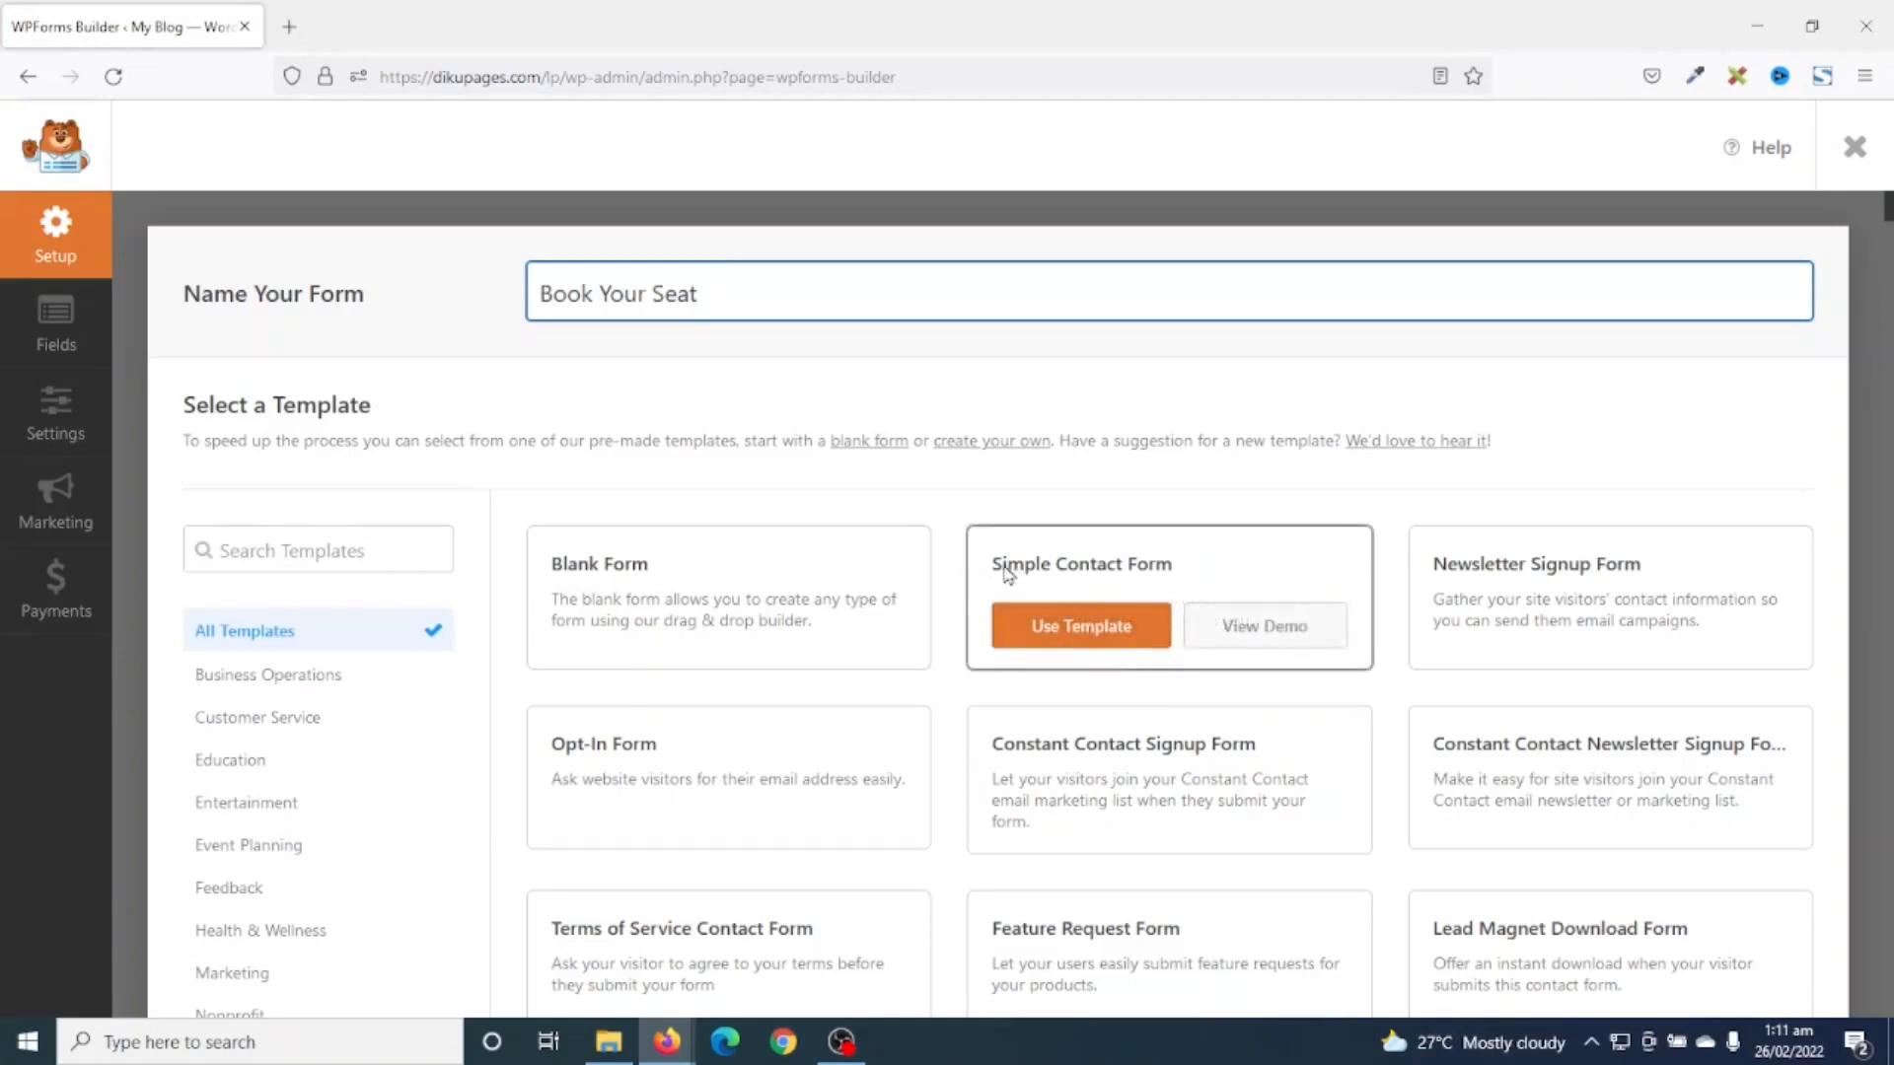
click(1052, 635)
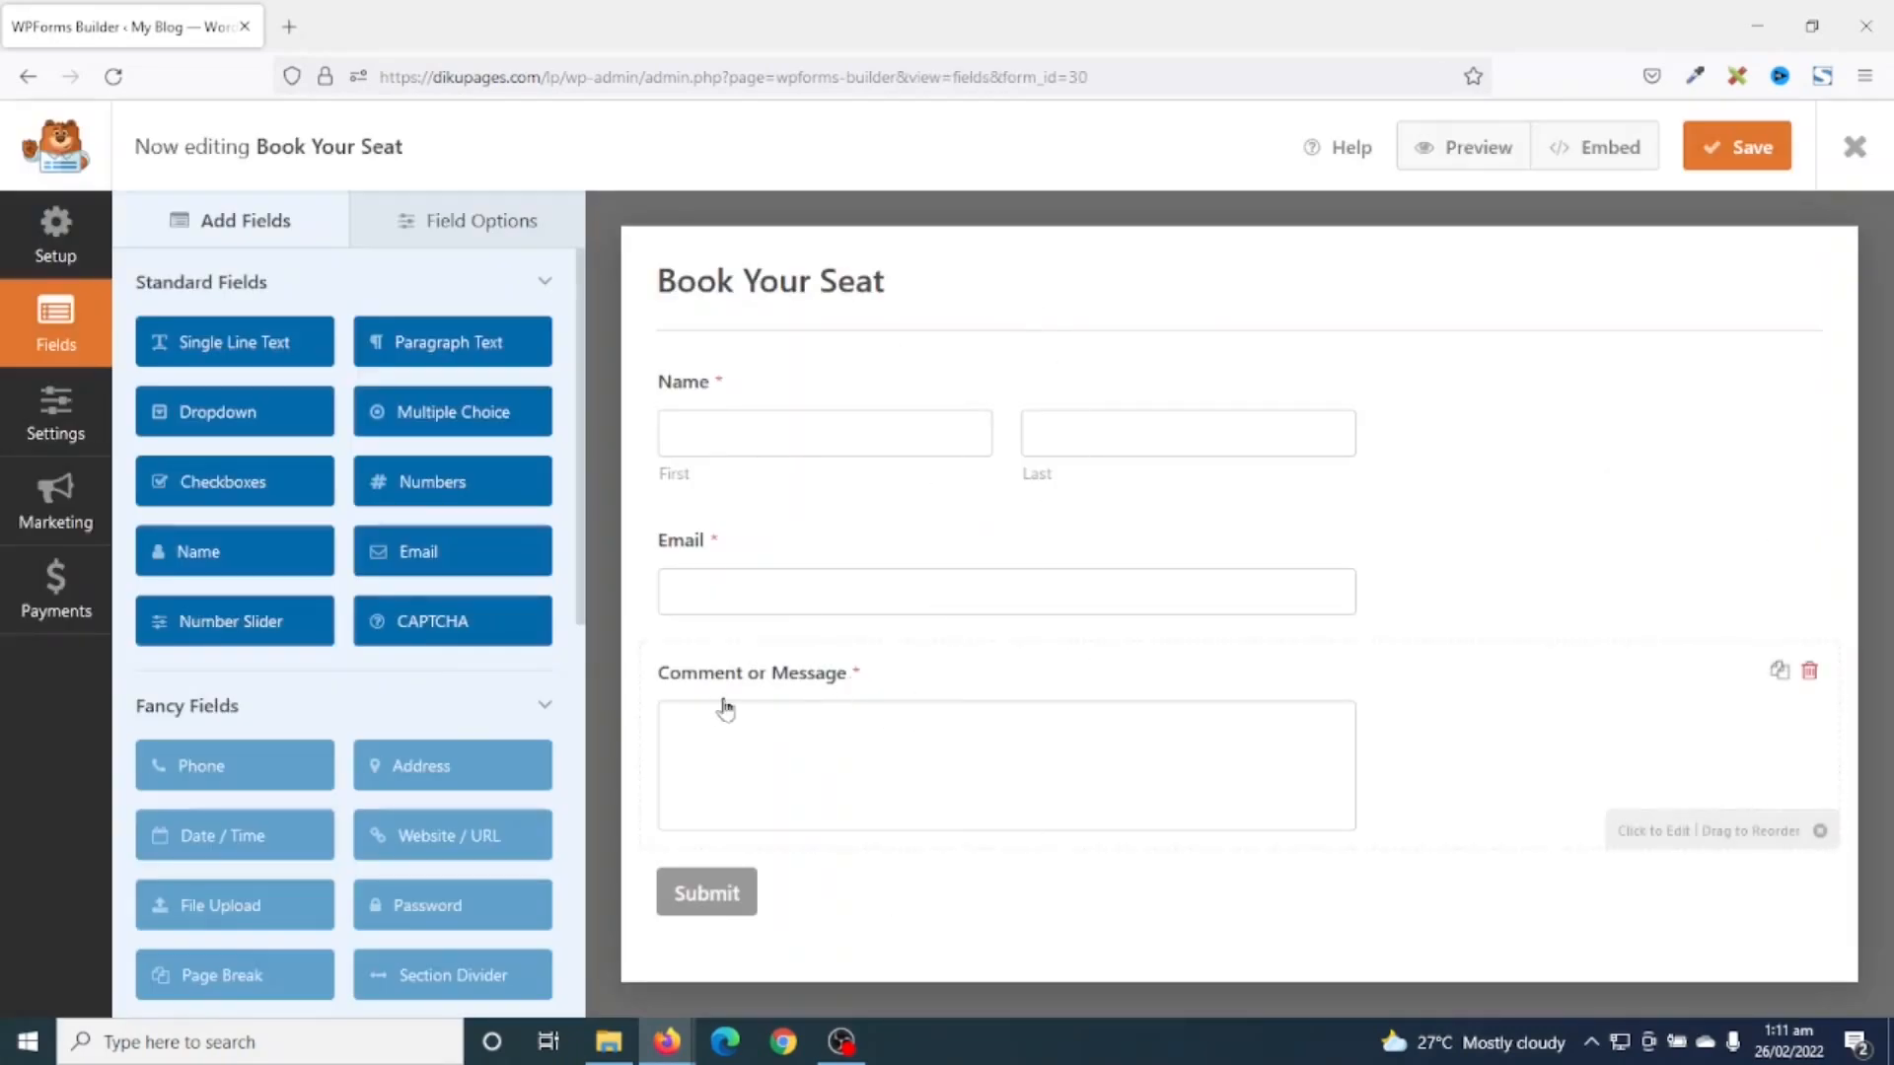
- Delete the Comment or Message field and add two Single Line Text fields below Email
click(1809, 671)
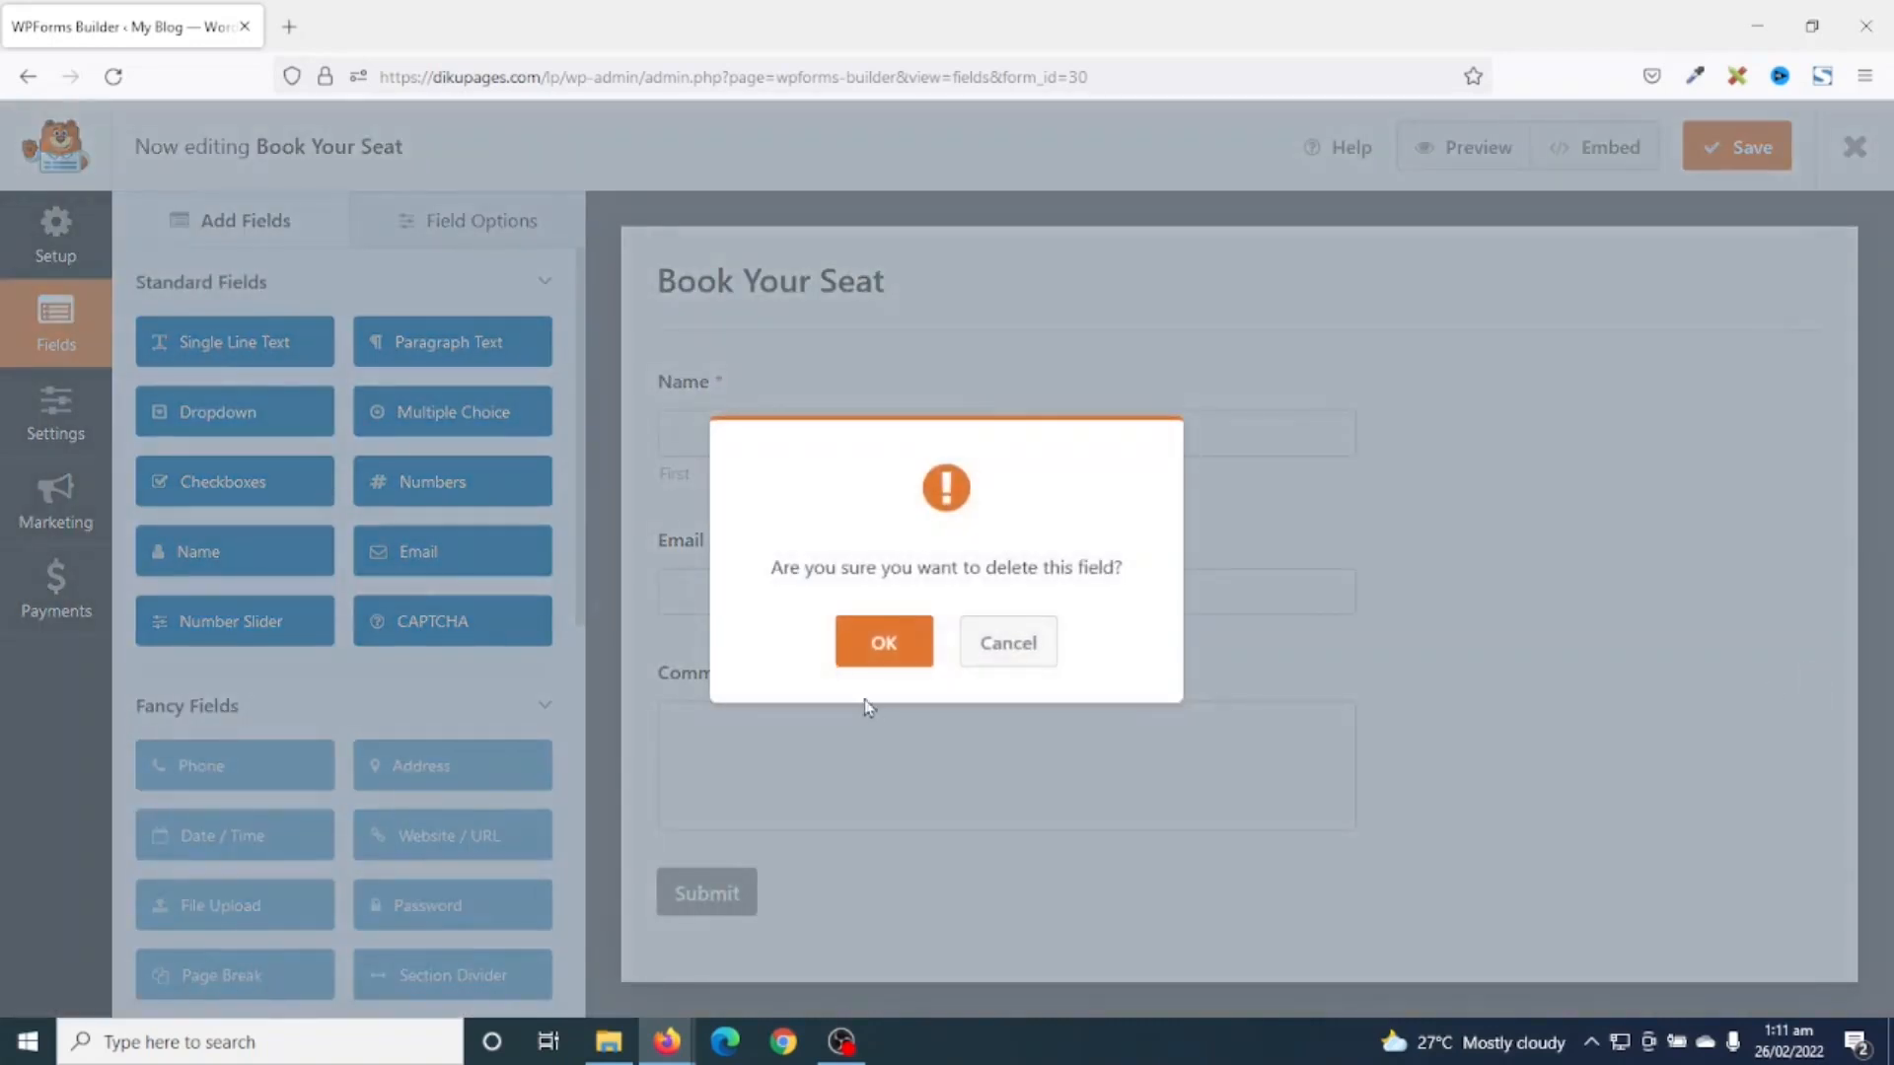
click(852, 644)
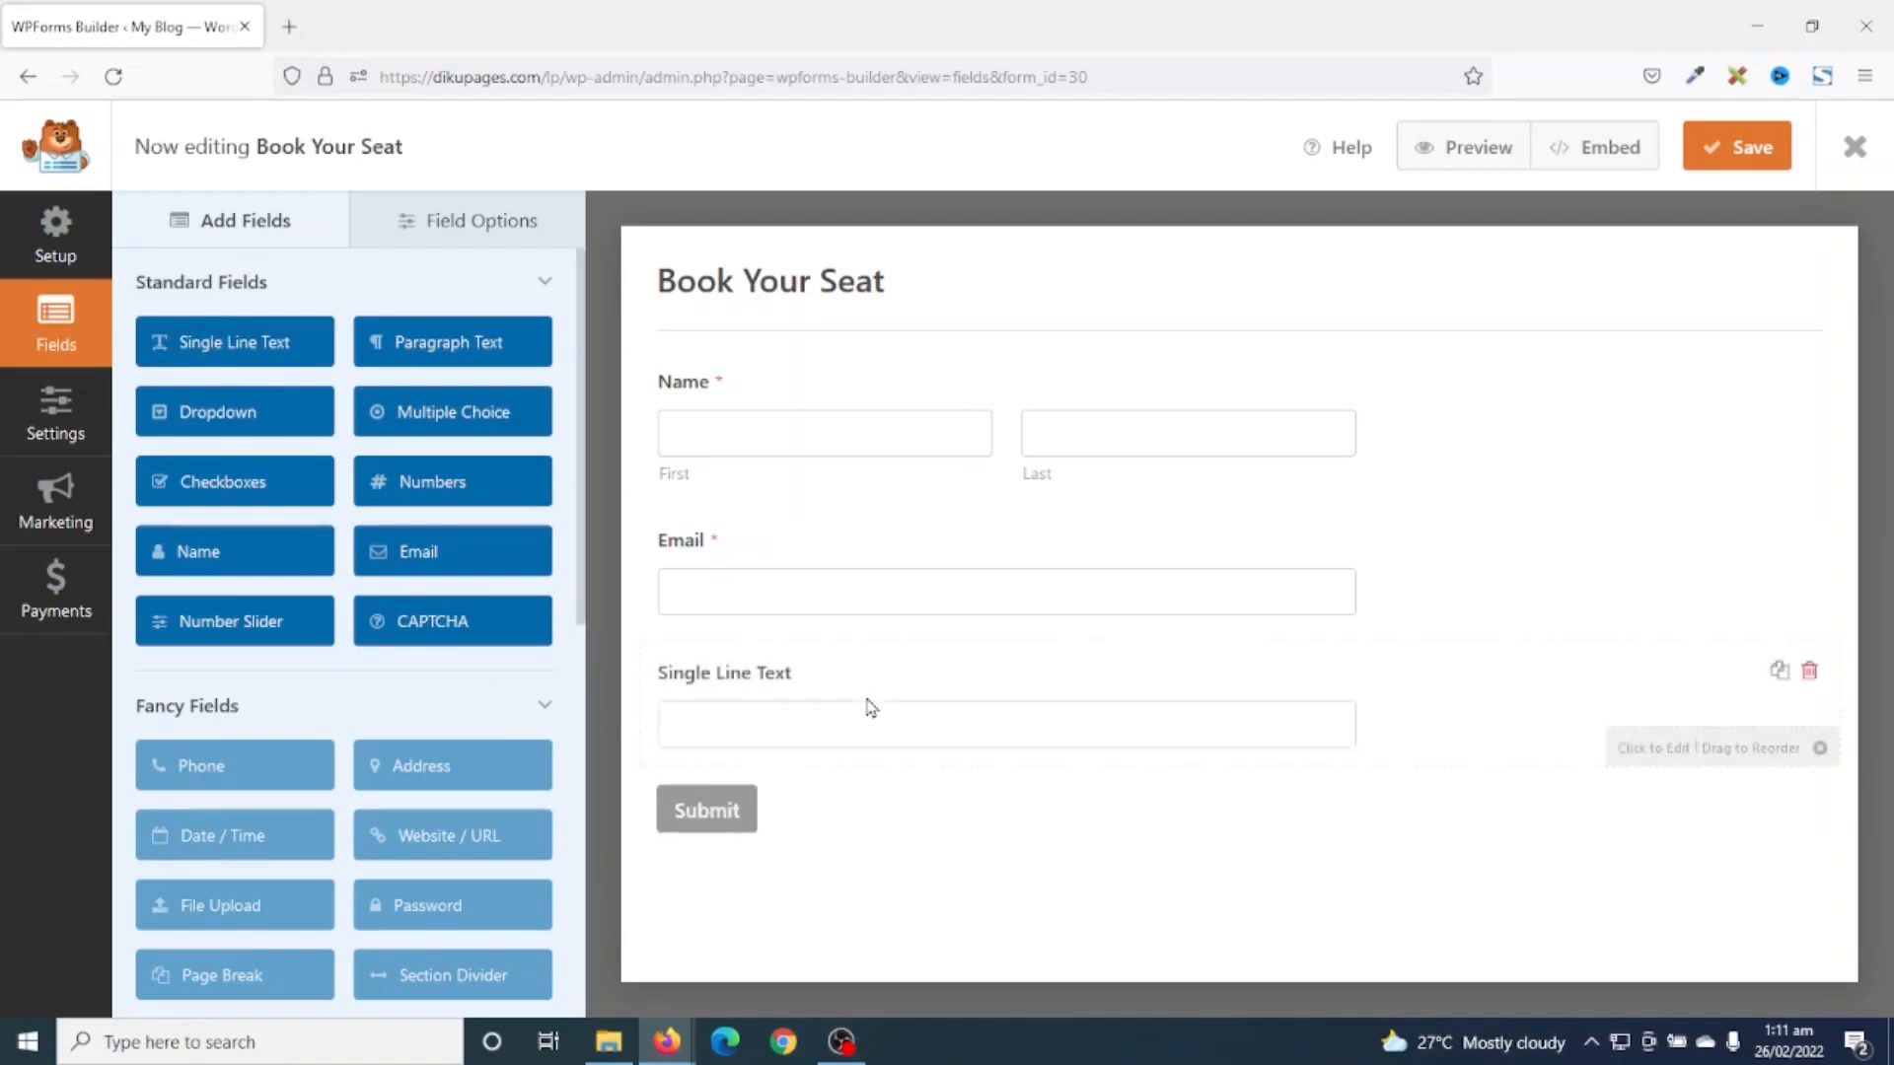
click(228, 325)
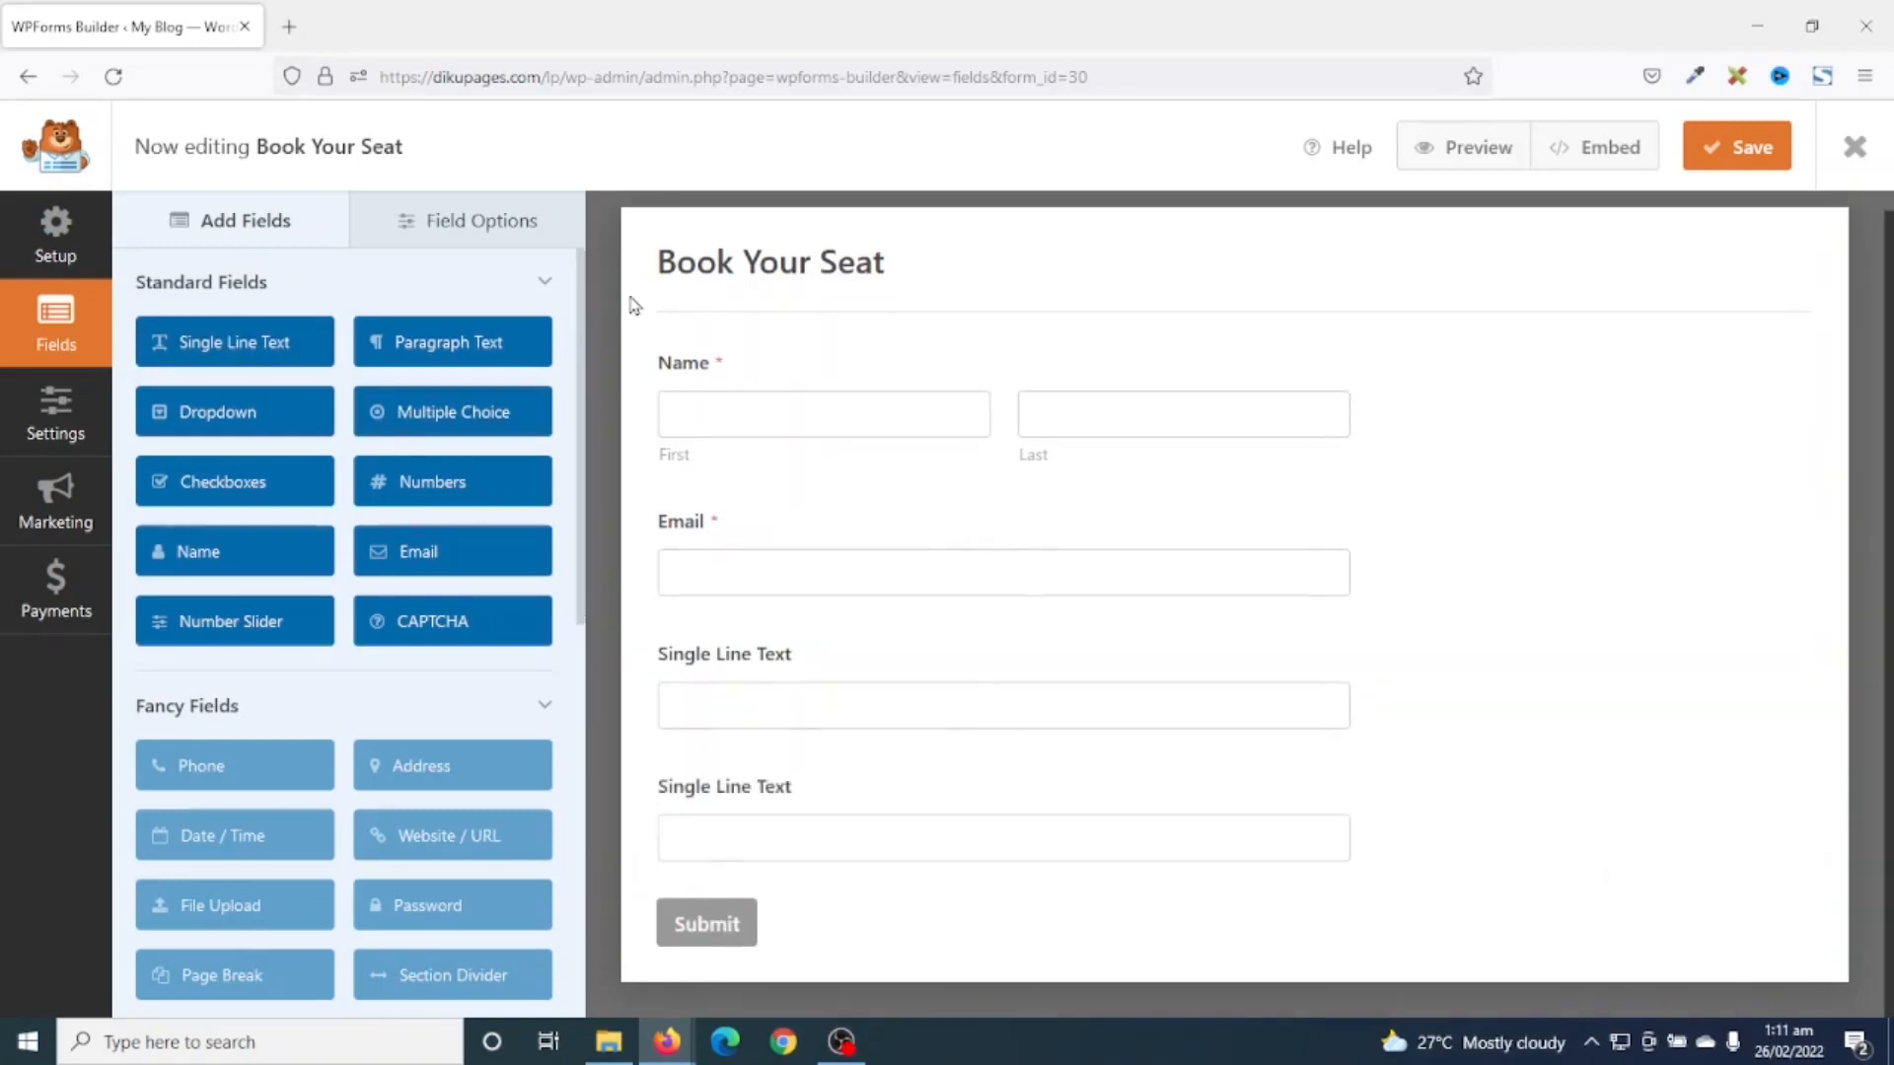
- Change the Name field's format to Simple
click(732, 388)
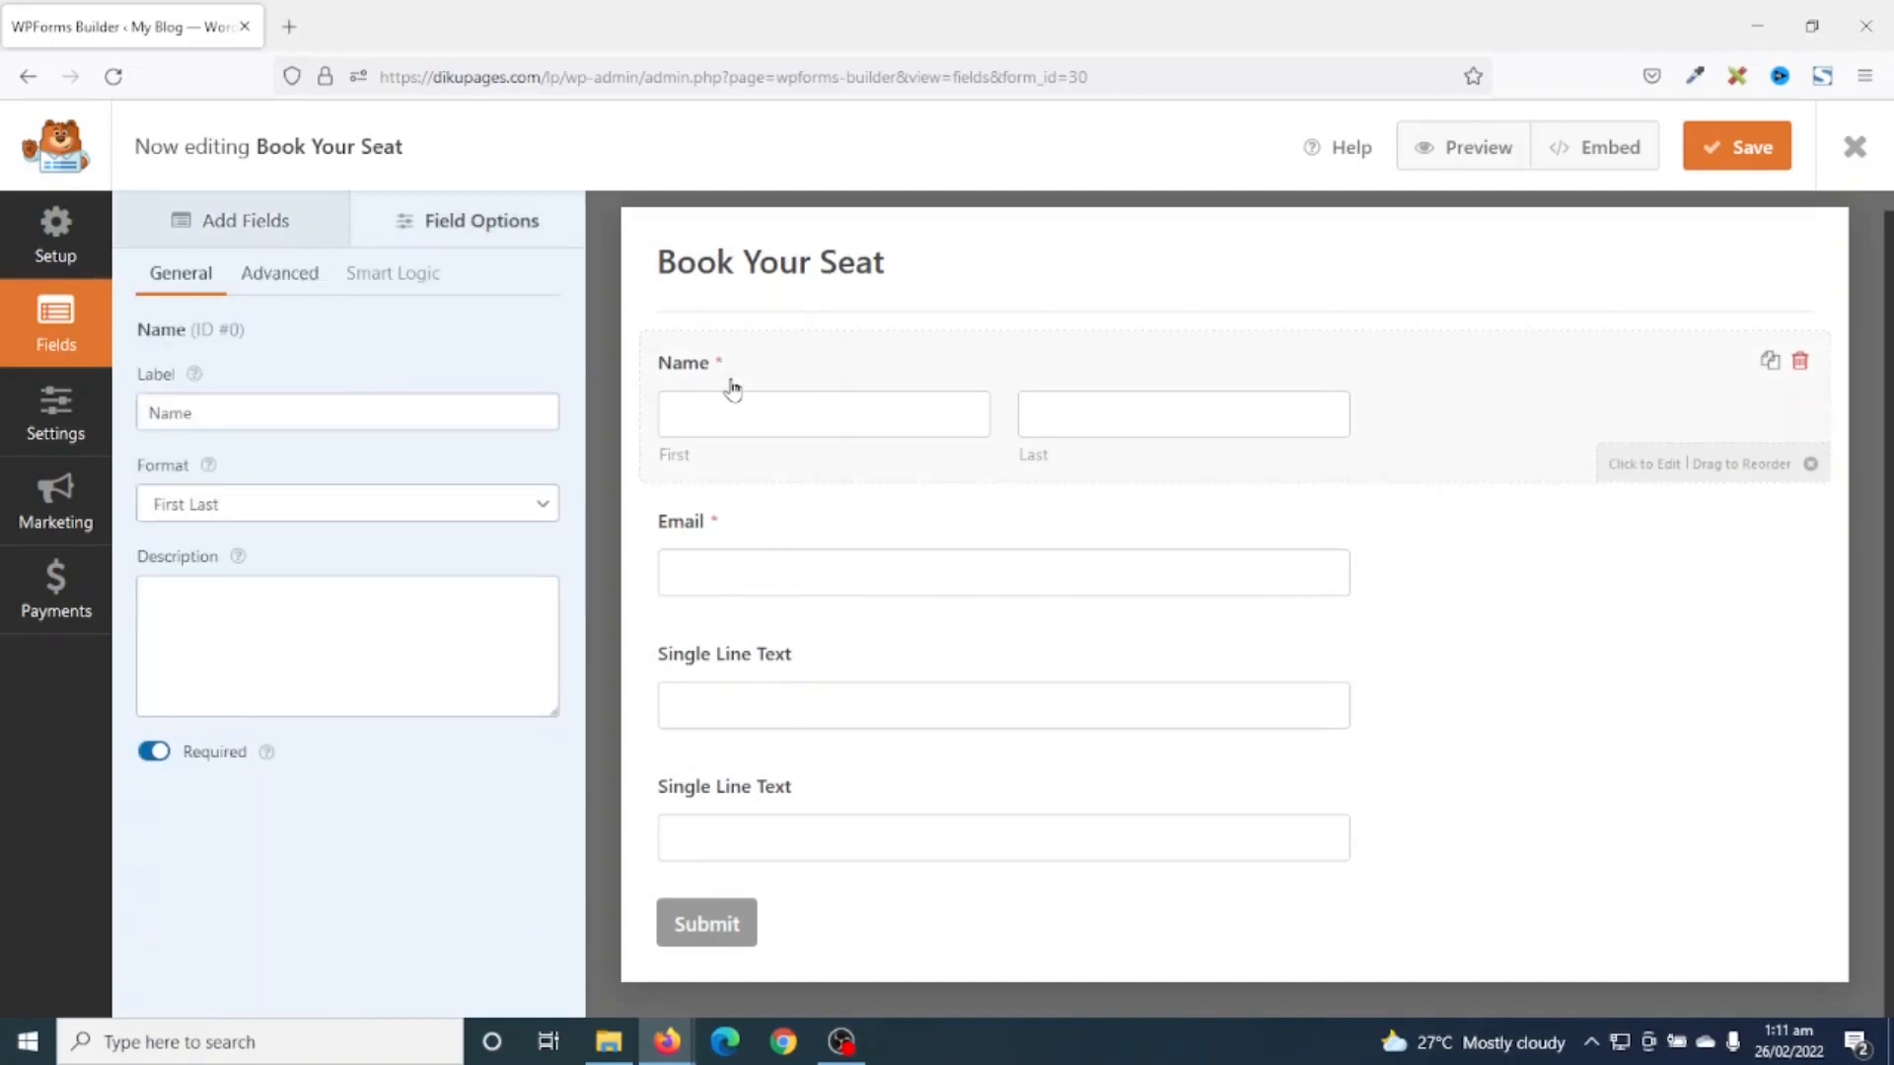
click(251, 505)
click(228, 549)
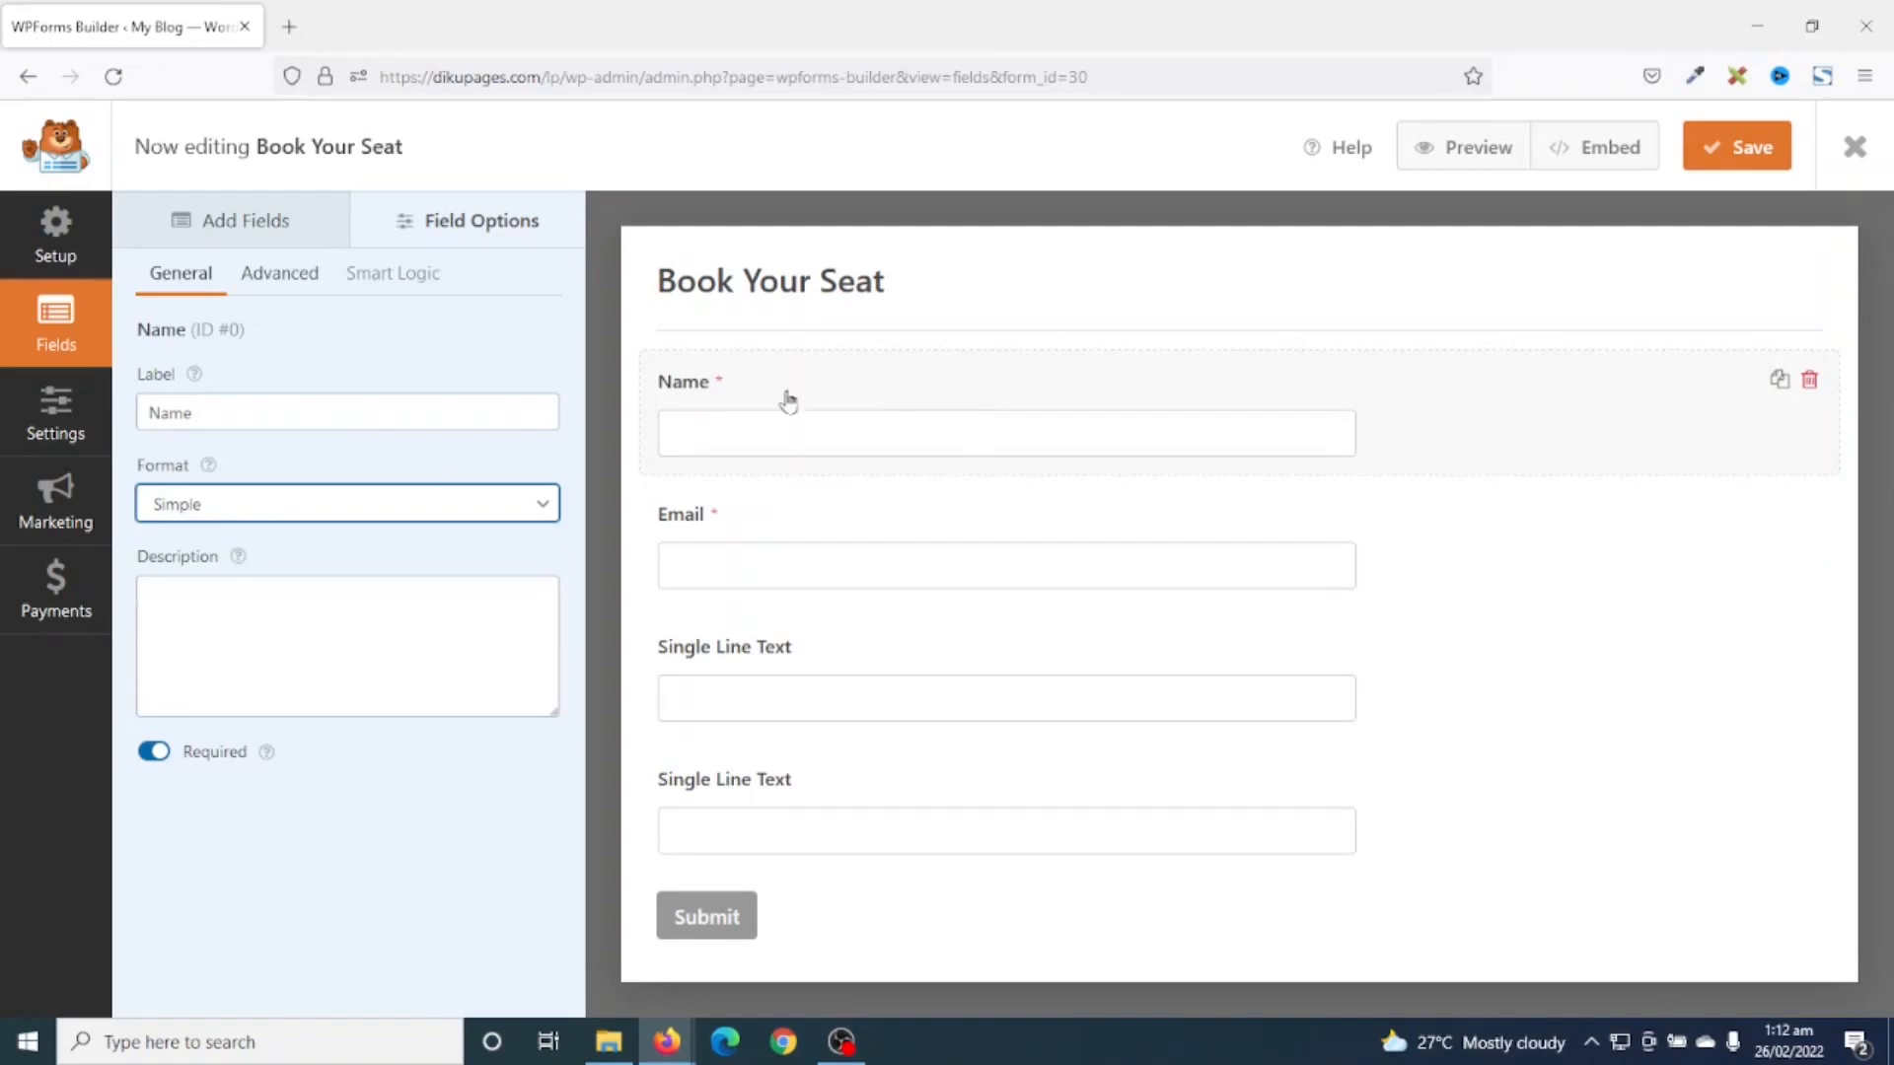
- Set the Name field's size to Large, enter the placeholder "Your Name *" and hide its label
click(280, 277)
click(266, 419)
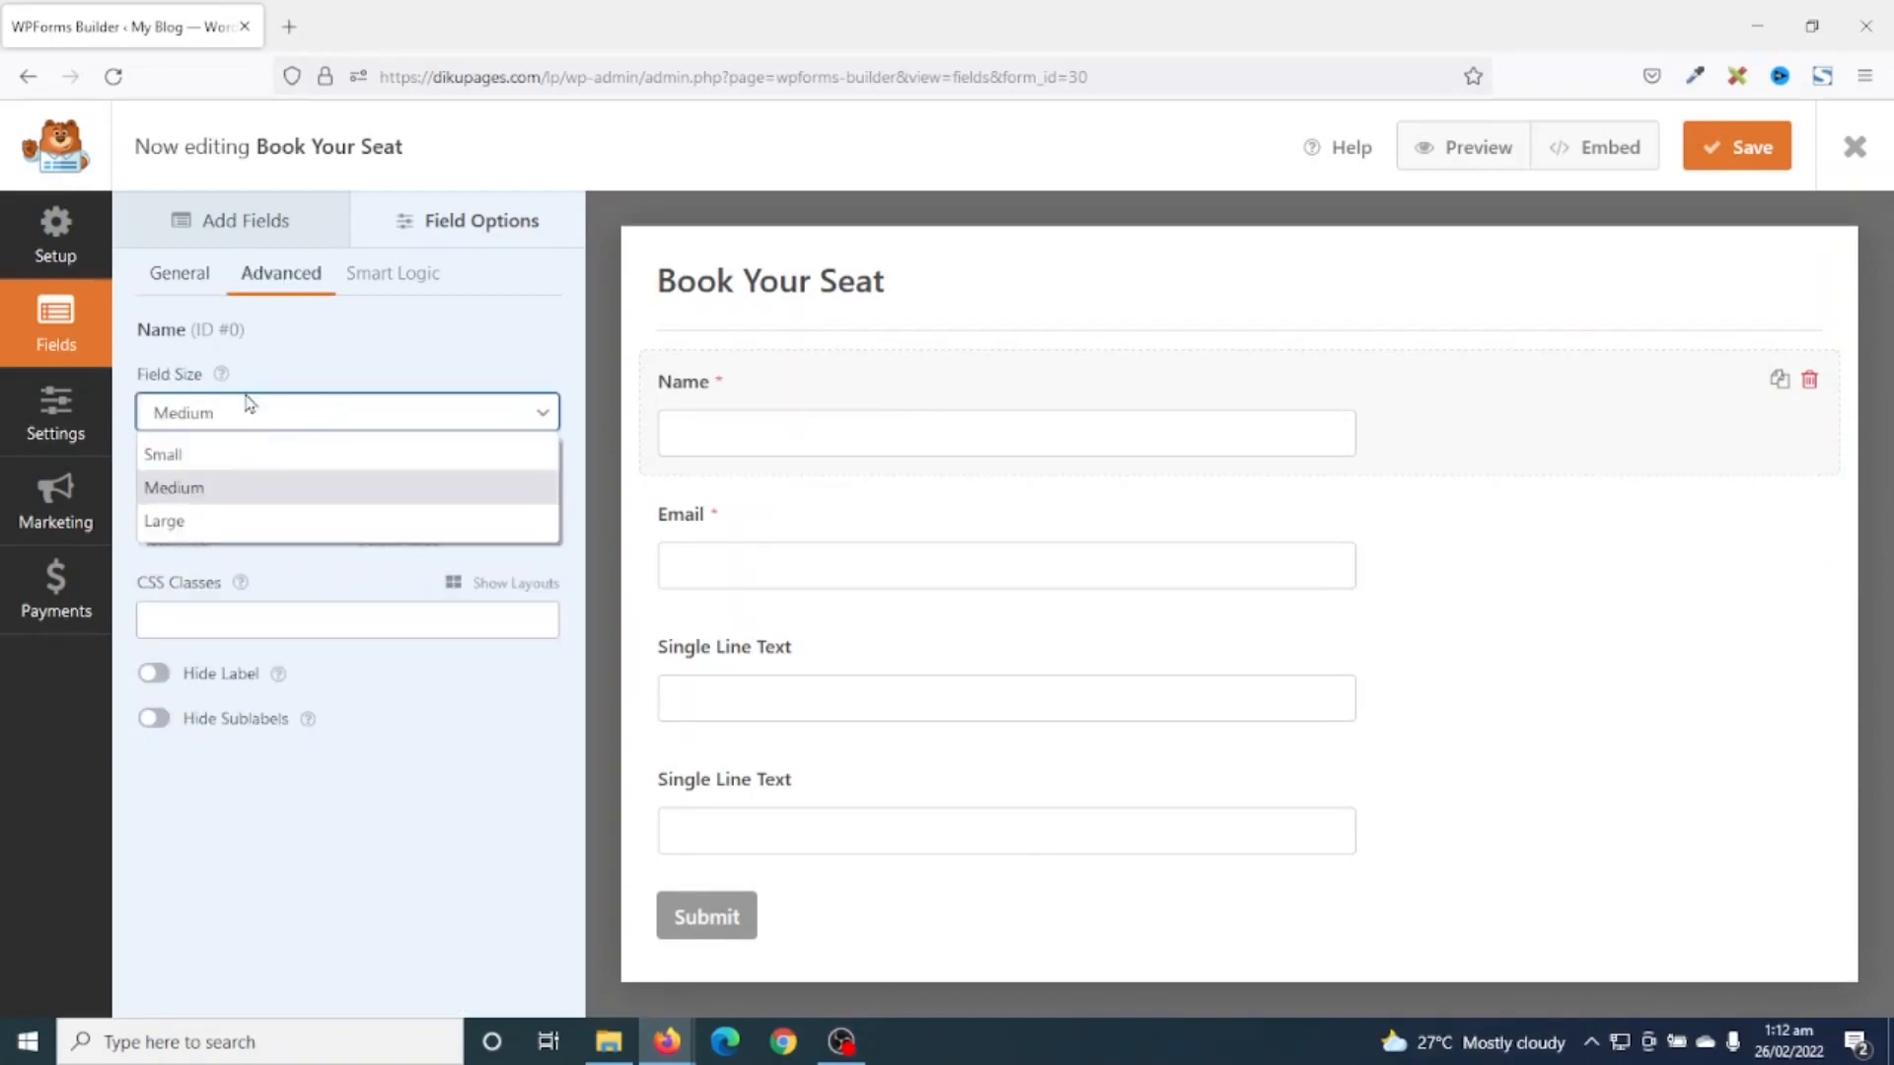
click(208, 522)
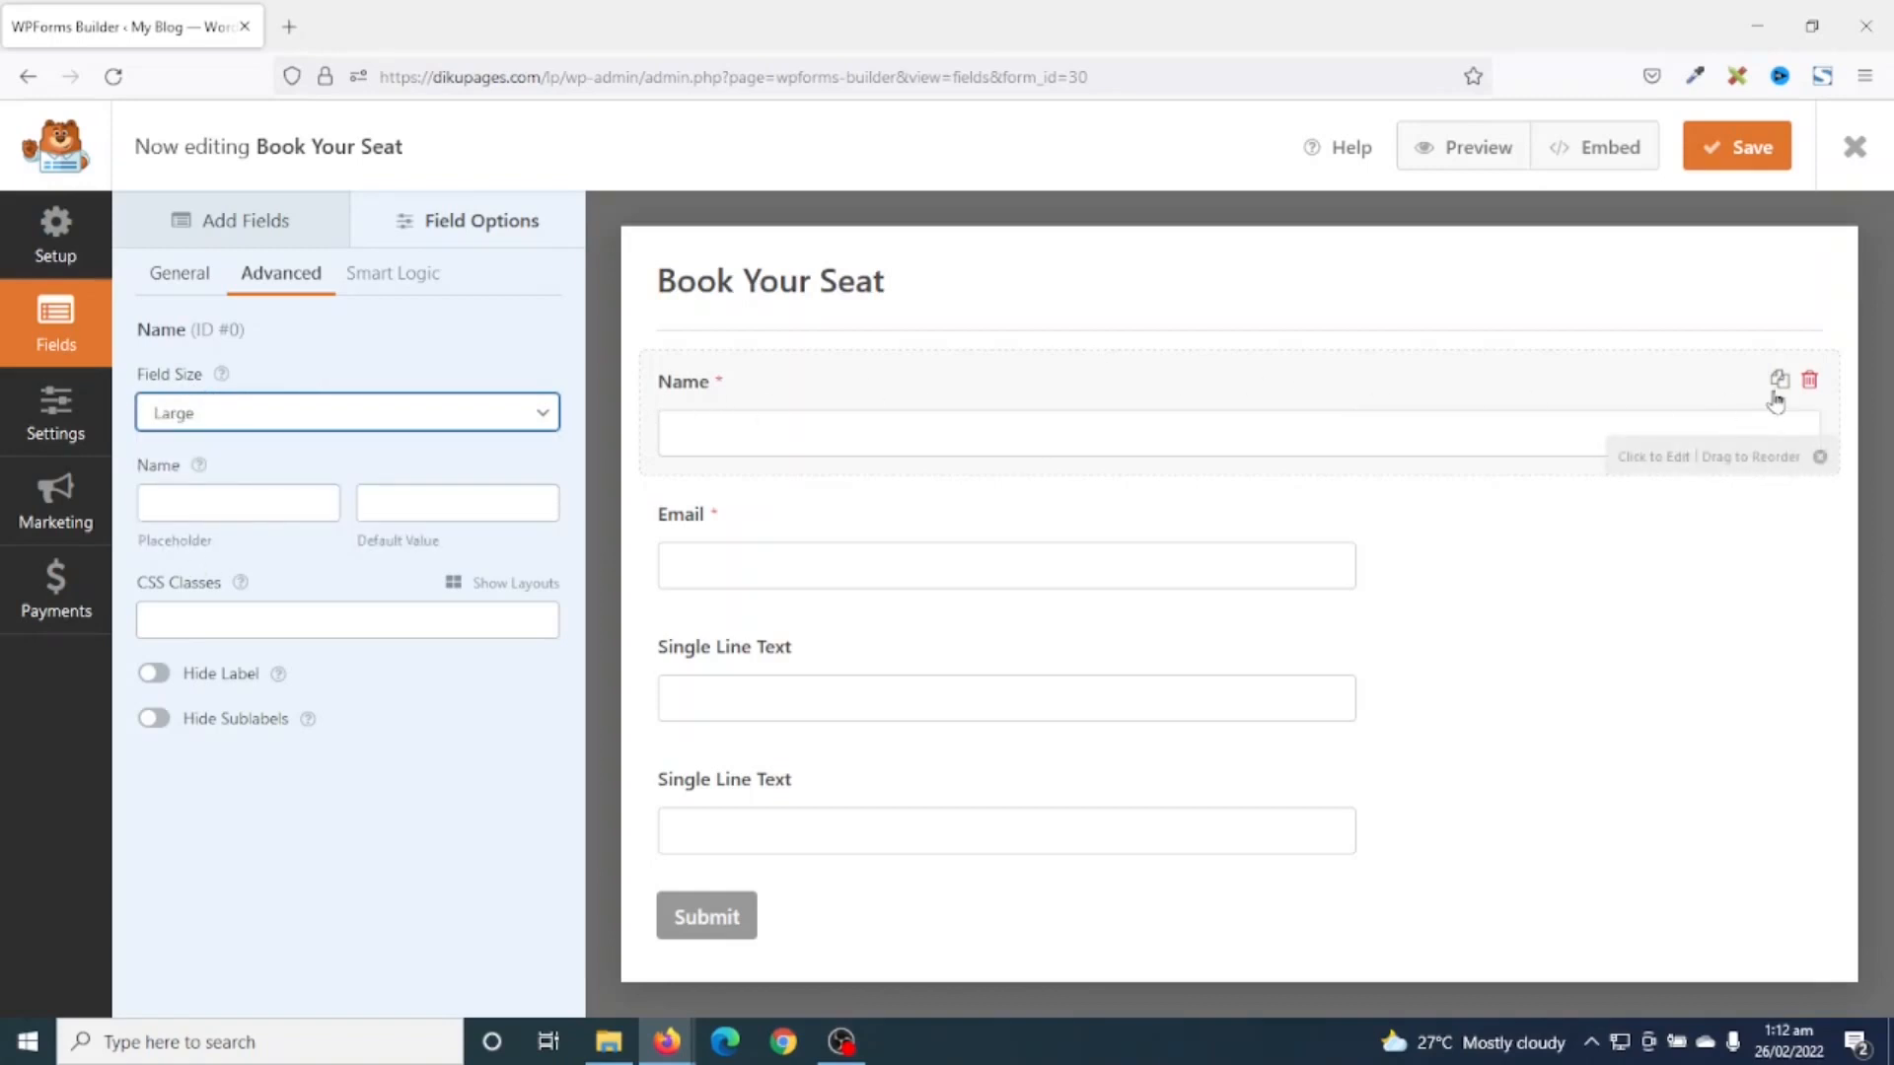
click(197, 508)
text(You)
click(234, 550)
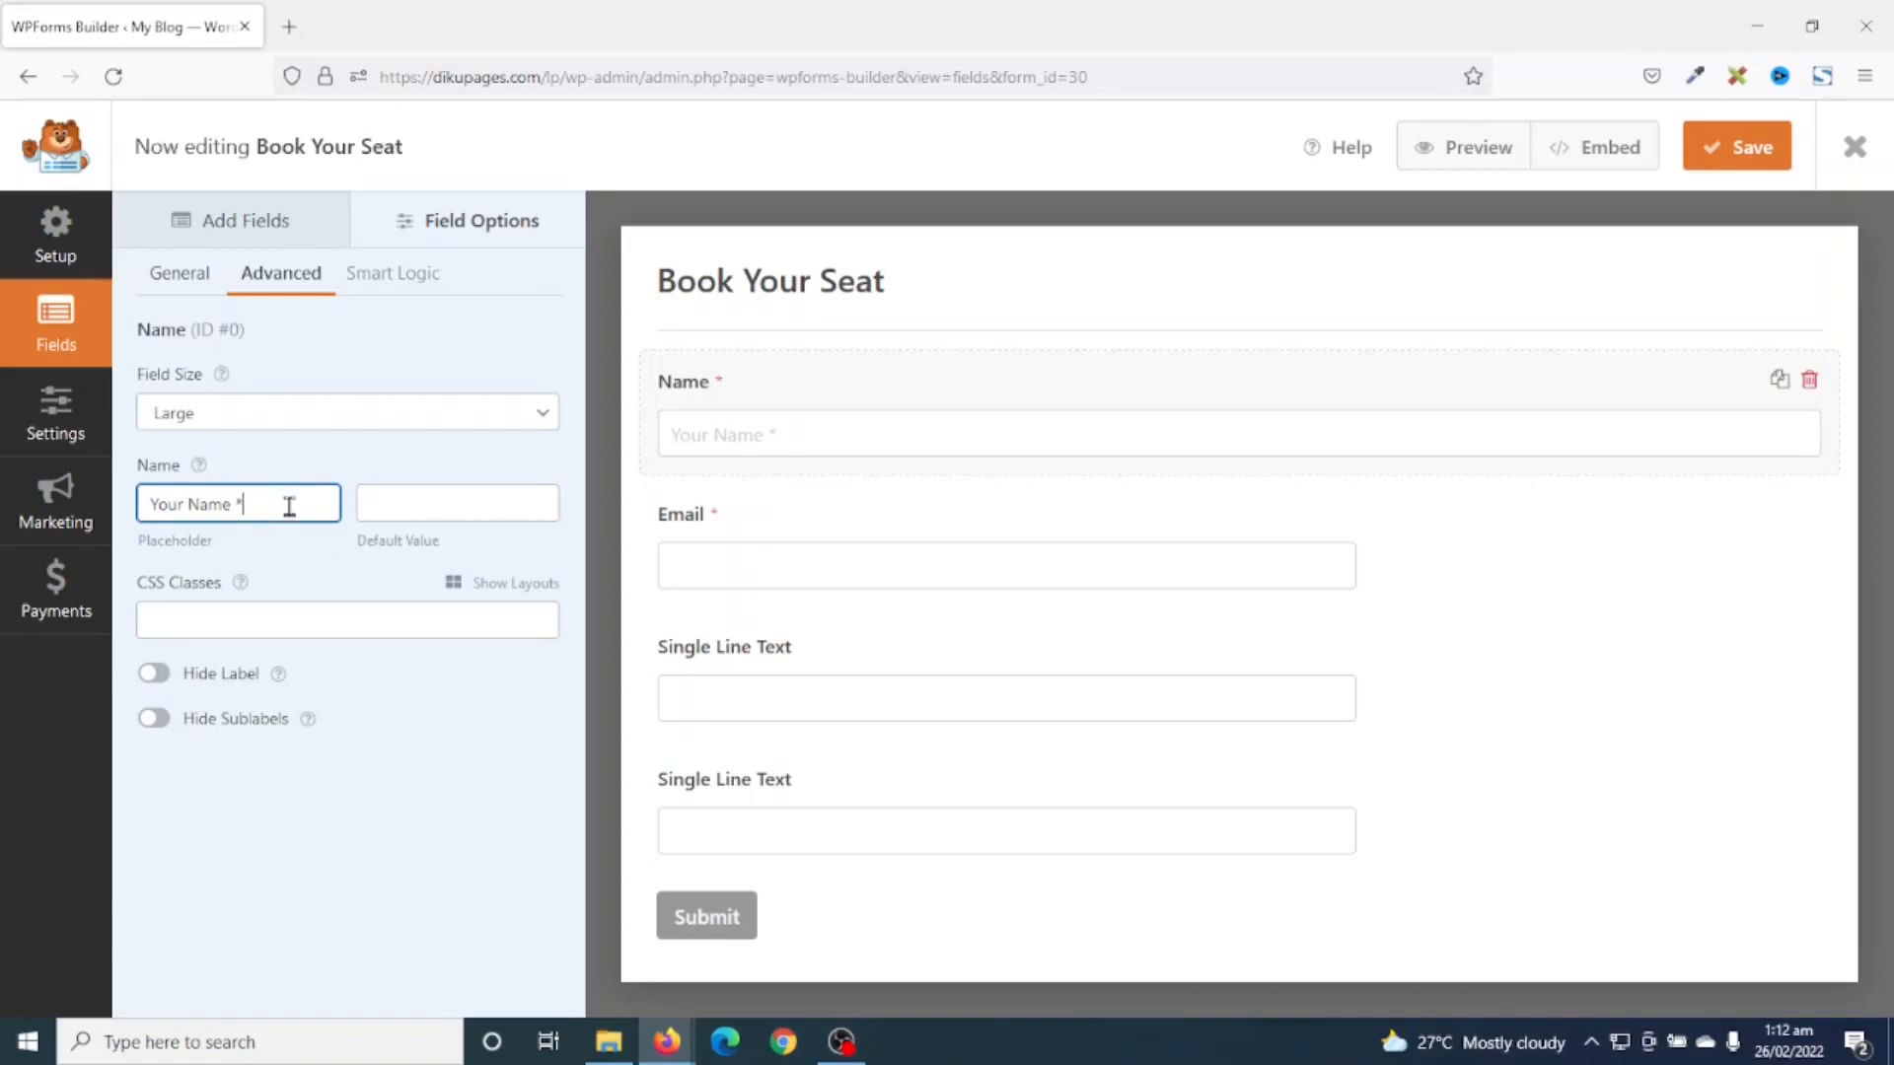
click(155, 675)
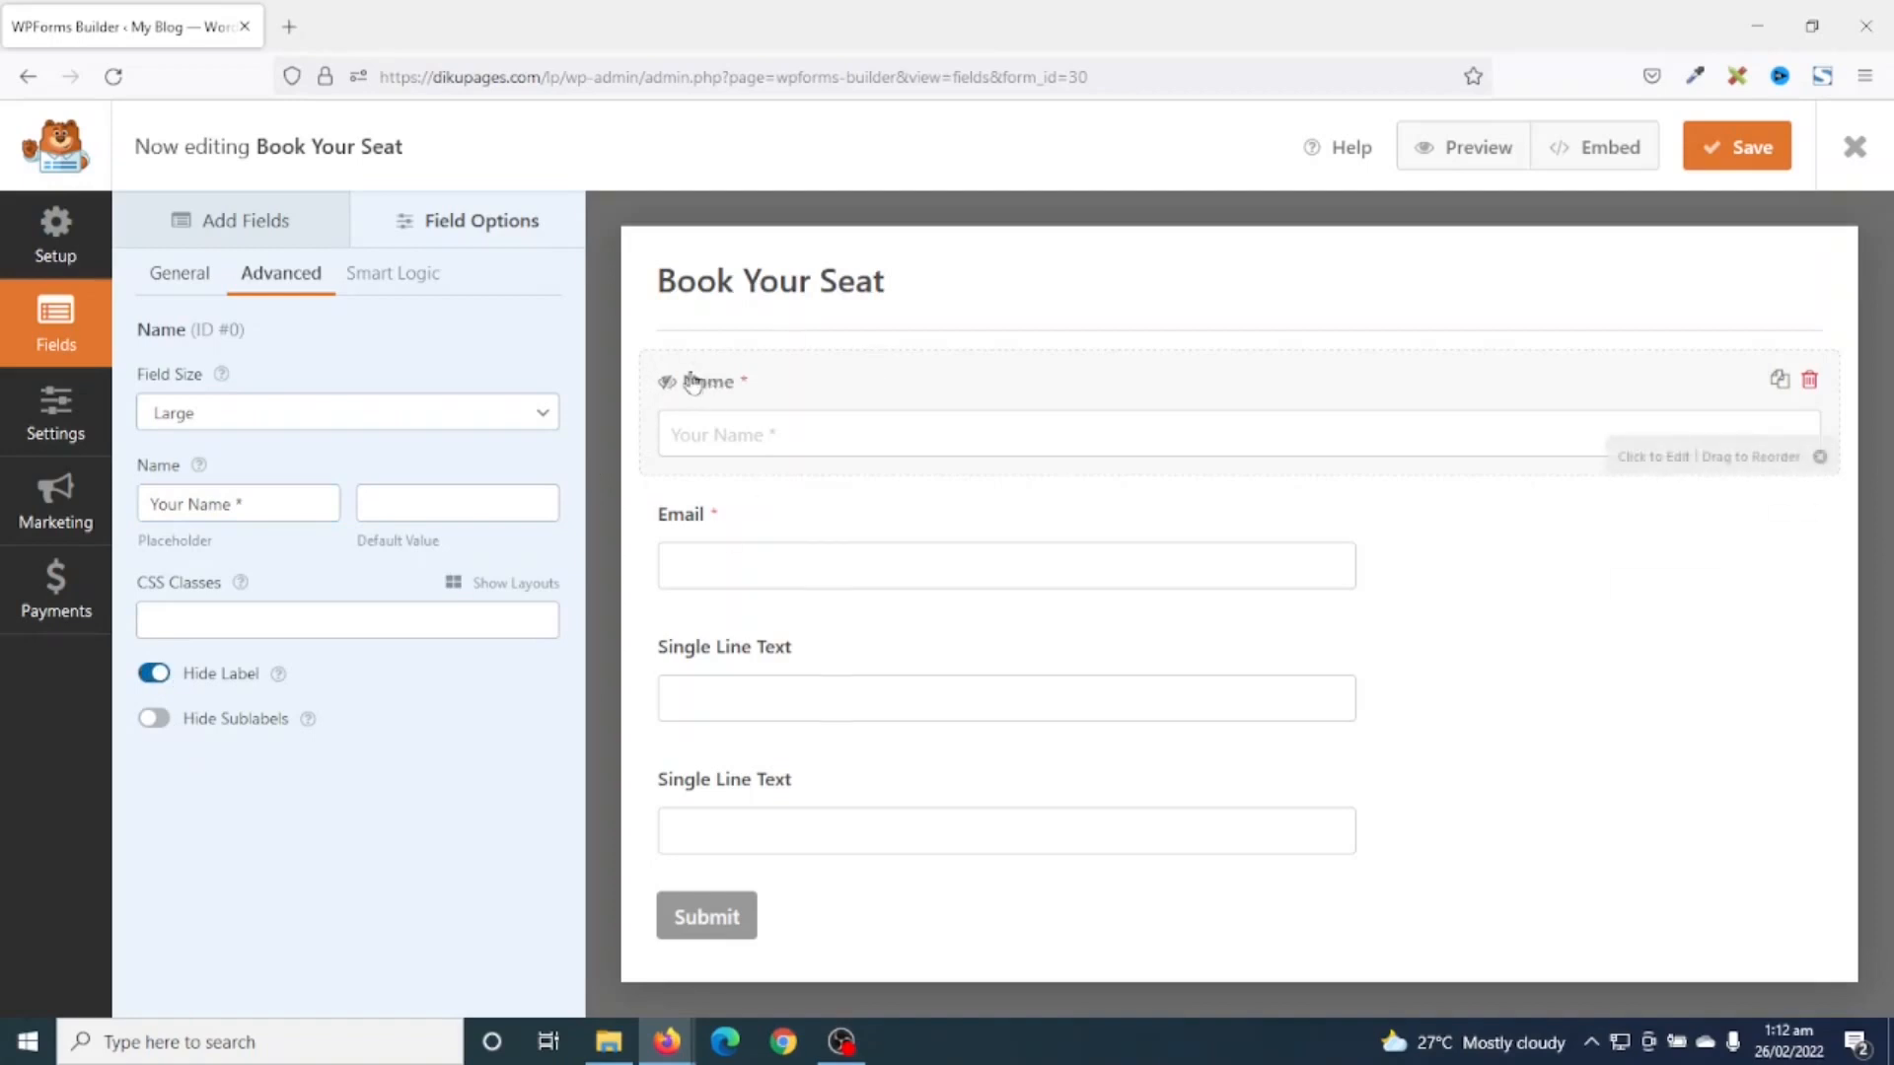
- Set the Email field's size to Large, enter the placeholder "Your Email *" and hide its label
click(687, 523)
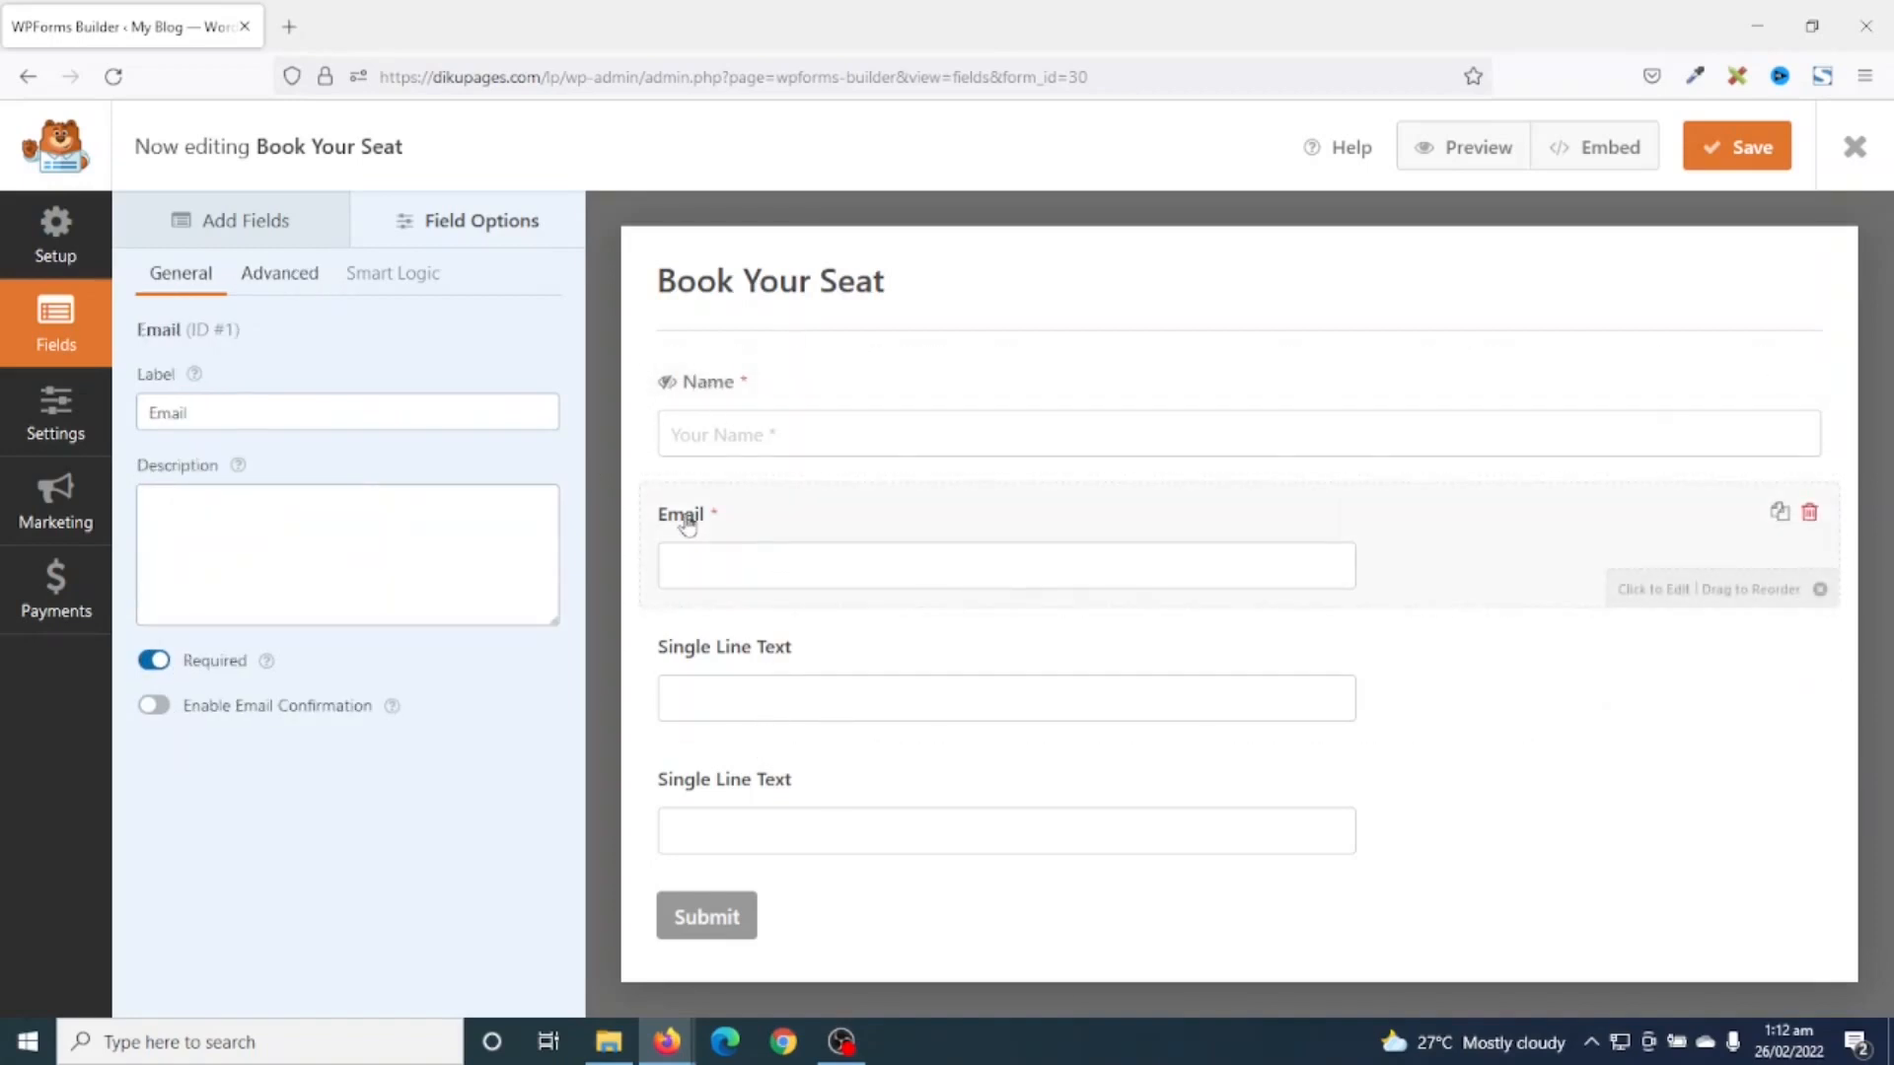
click(276, 273)
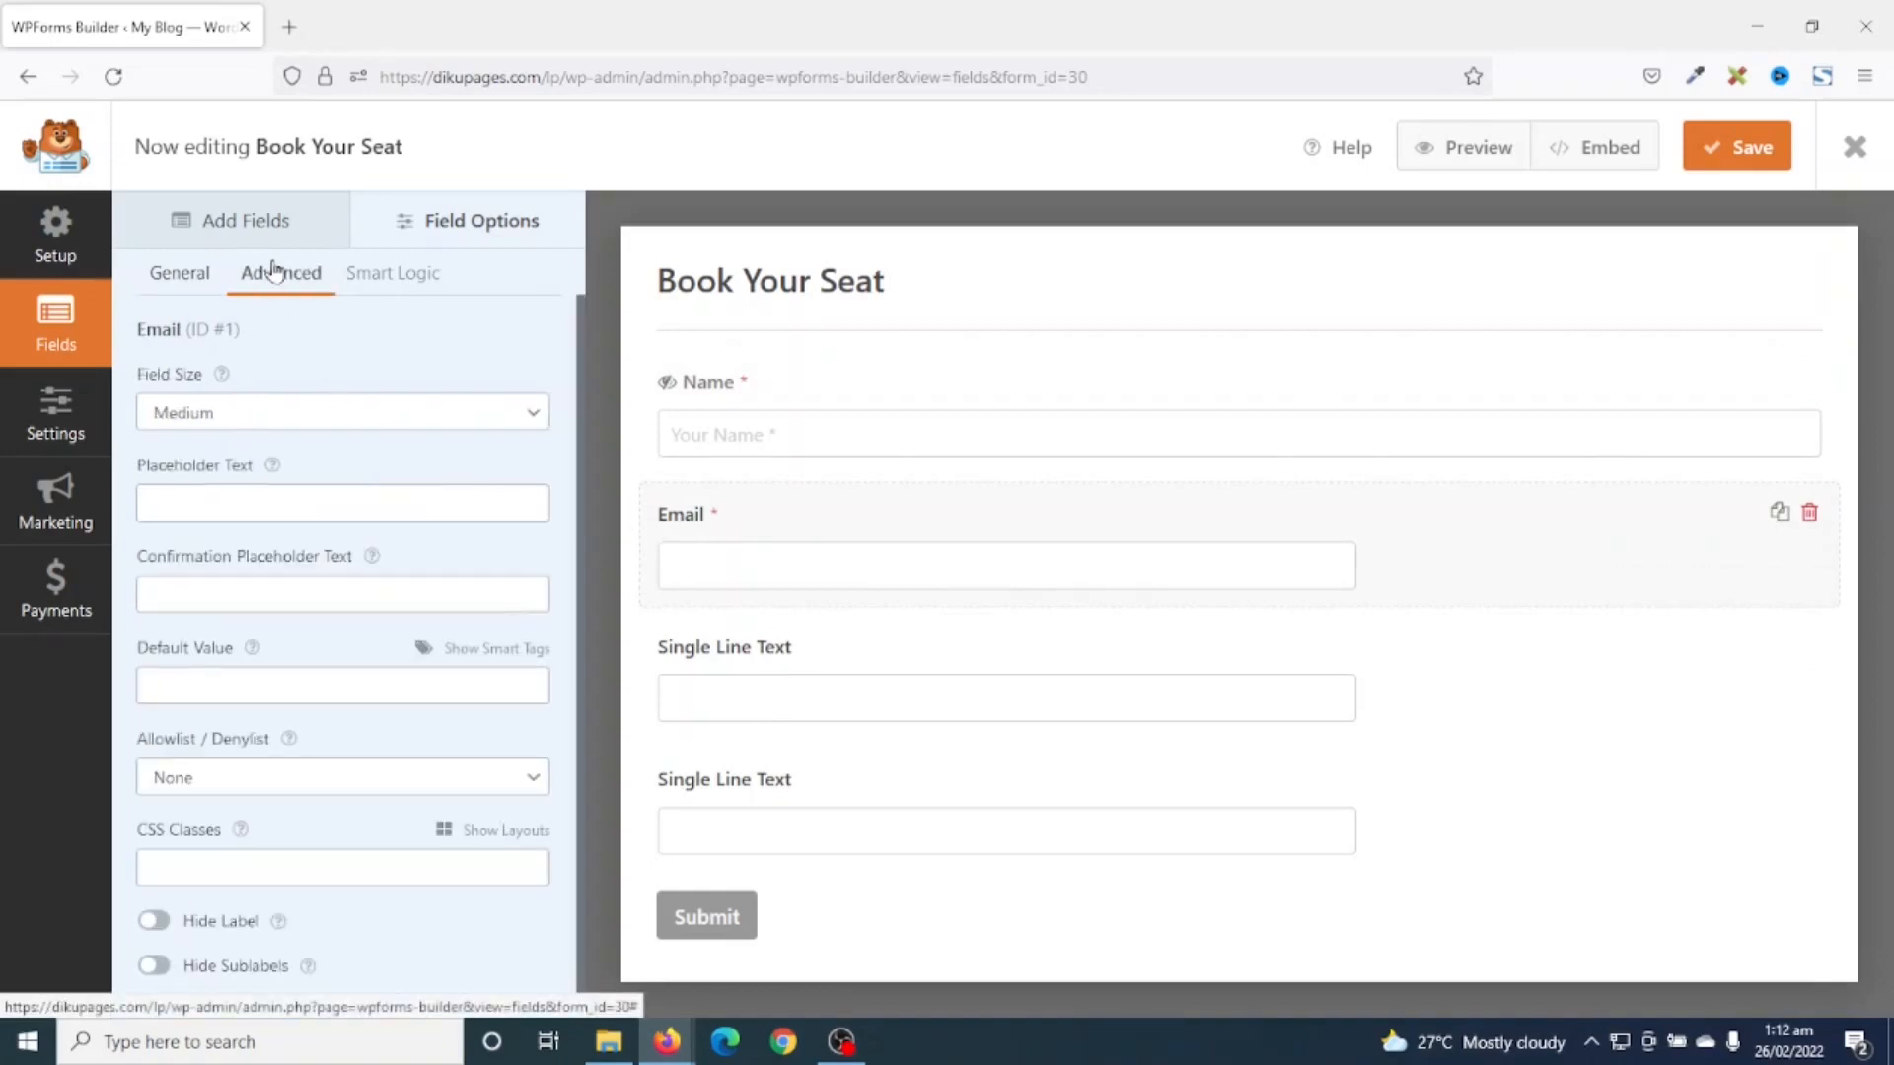
click(270, 404)
click(217, 516)
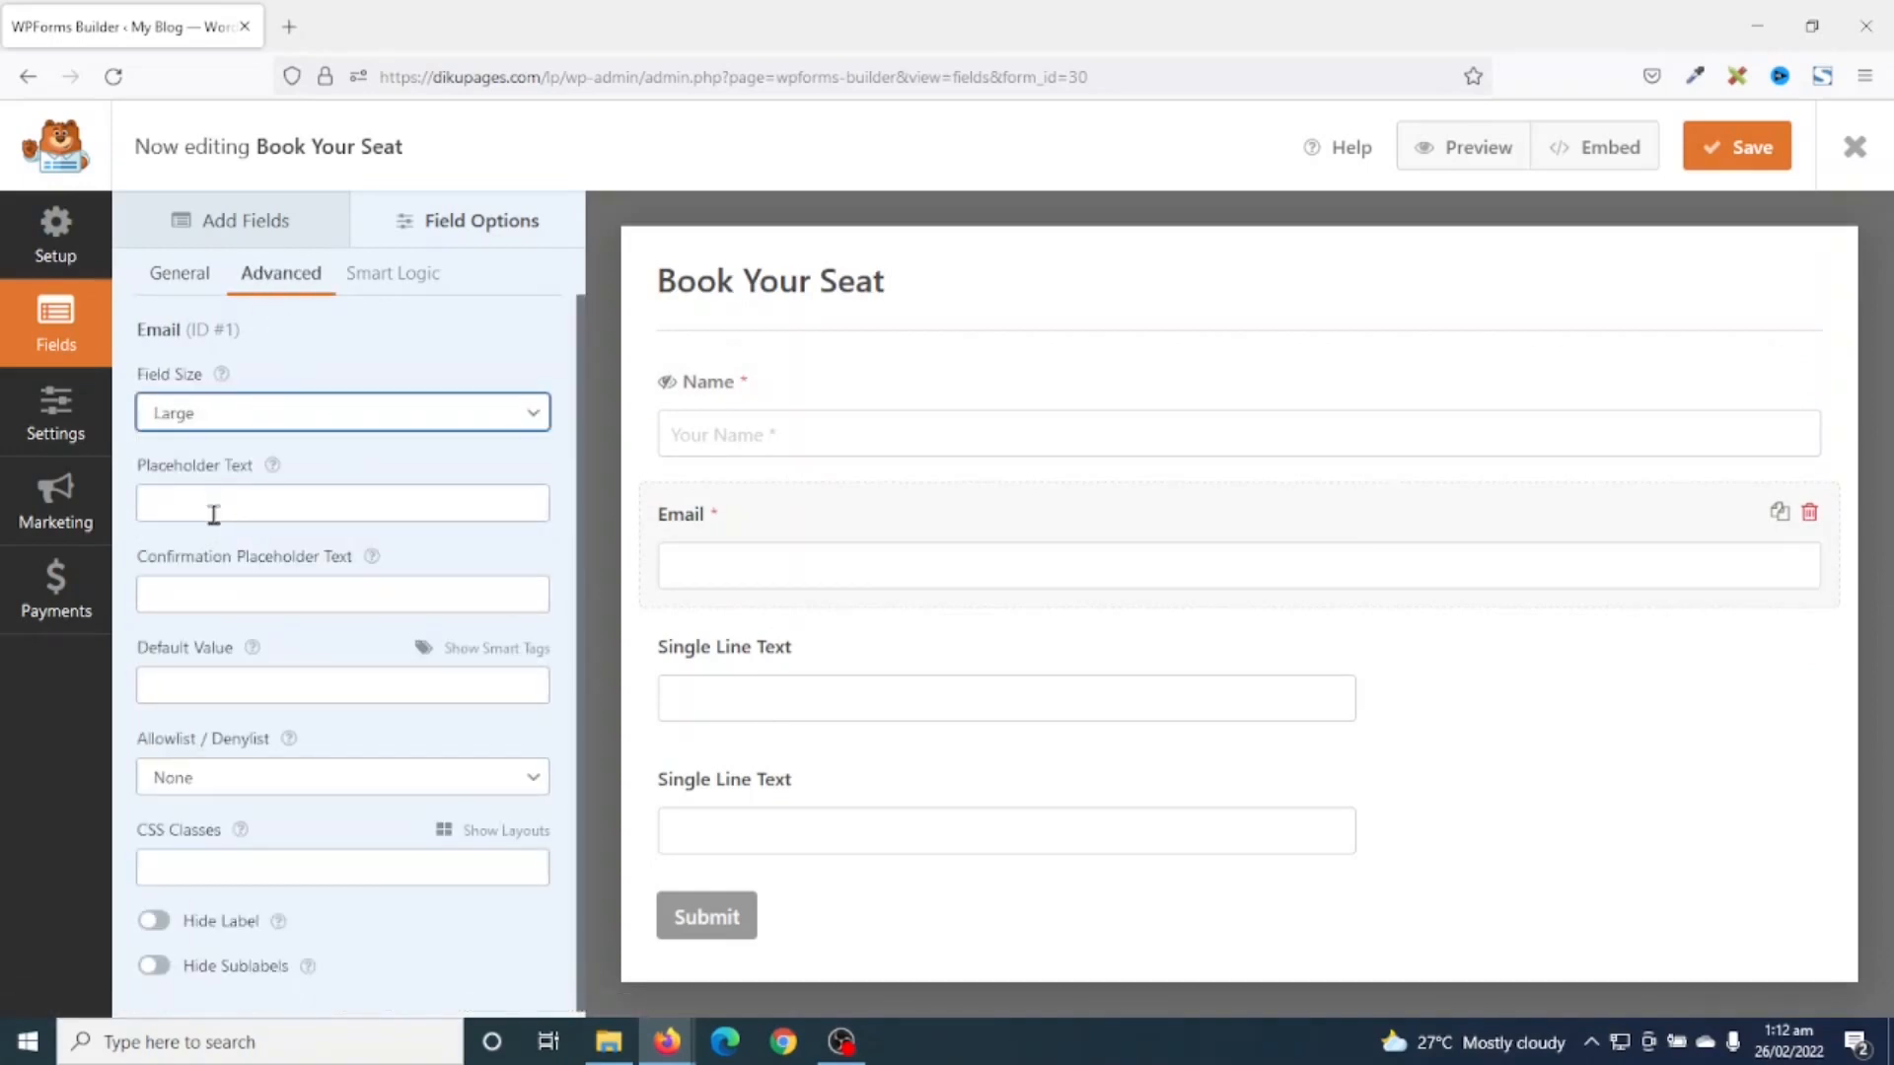
click(216, 506)
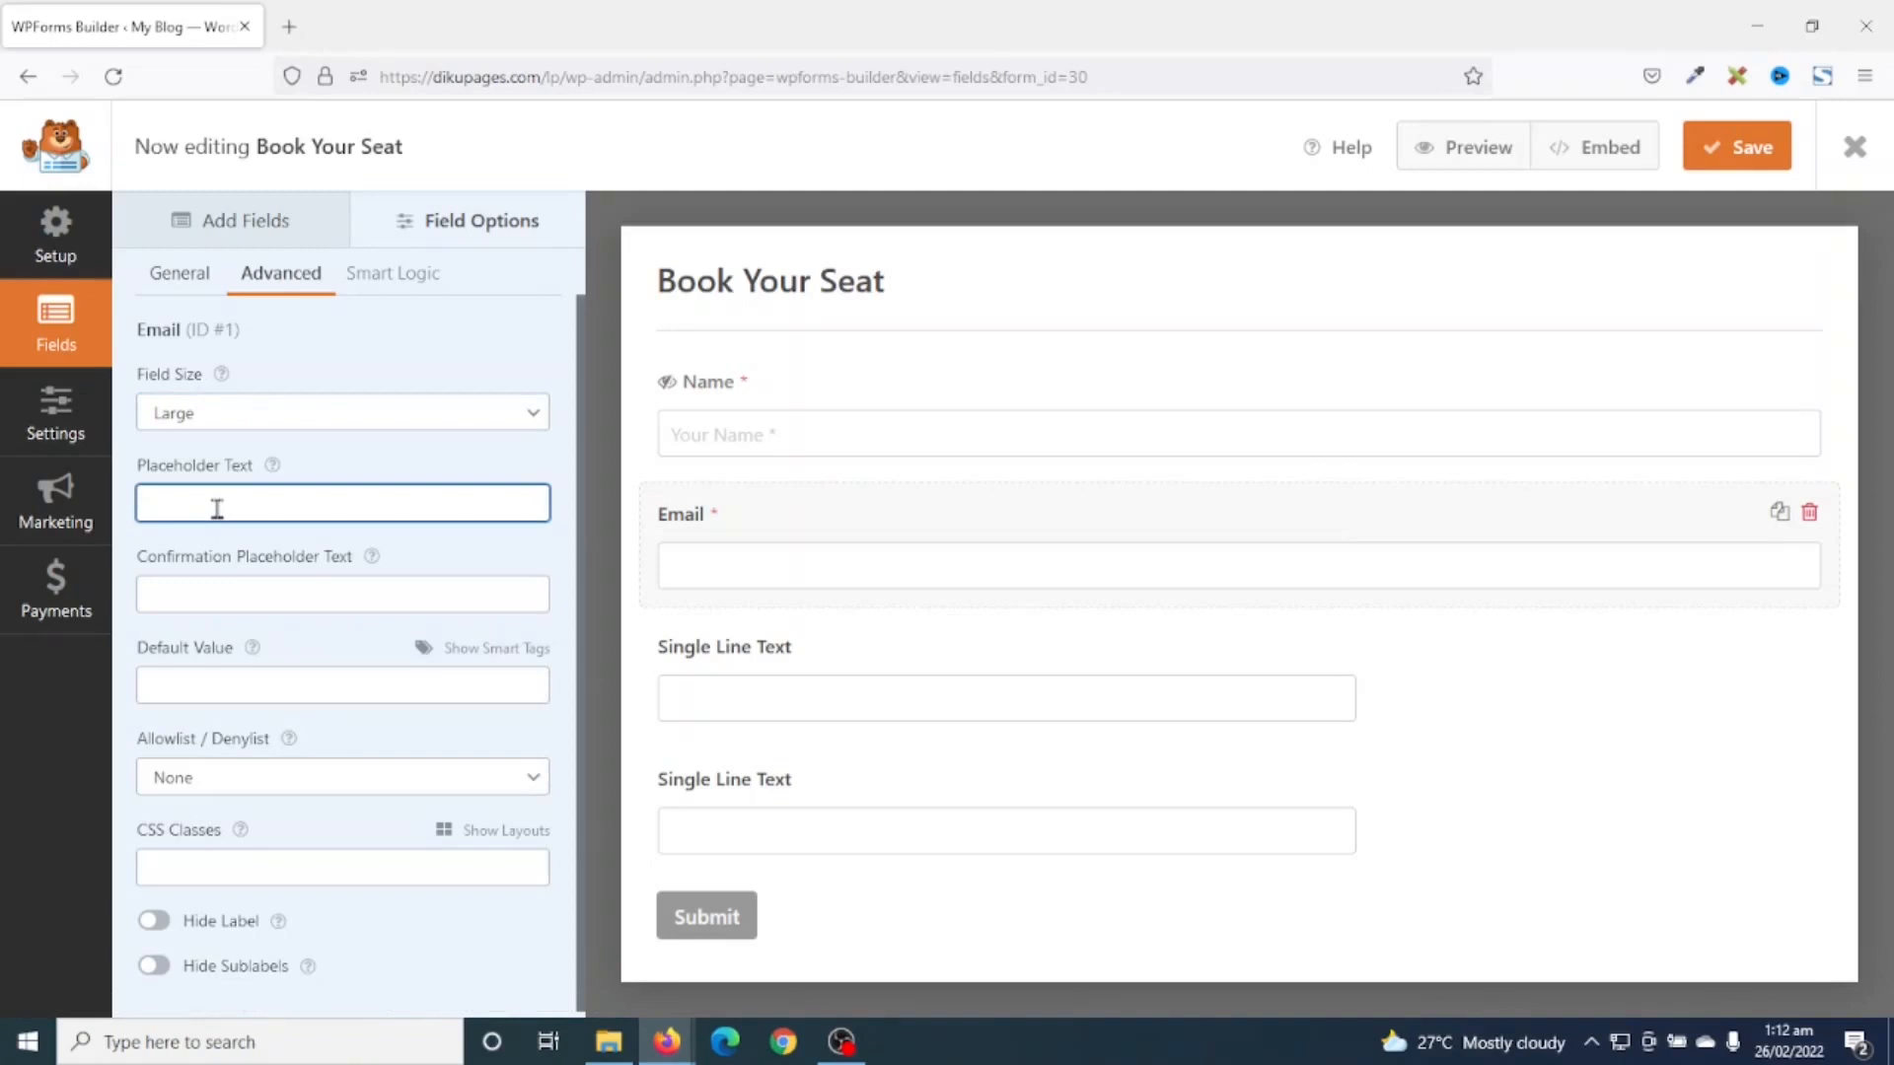
text(Y)
click(225, 538)
click(154, 921)
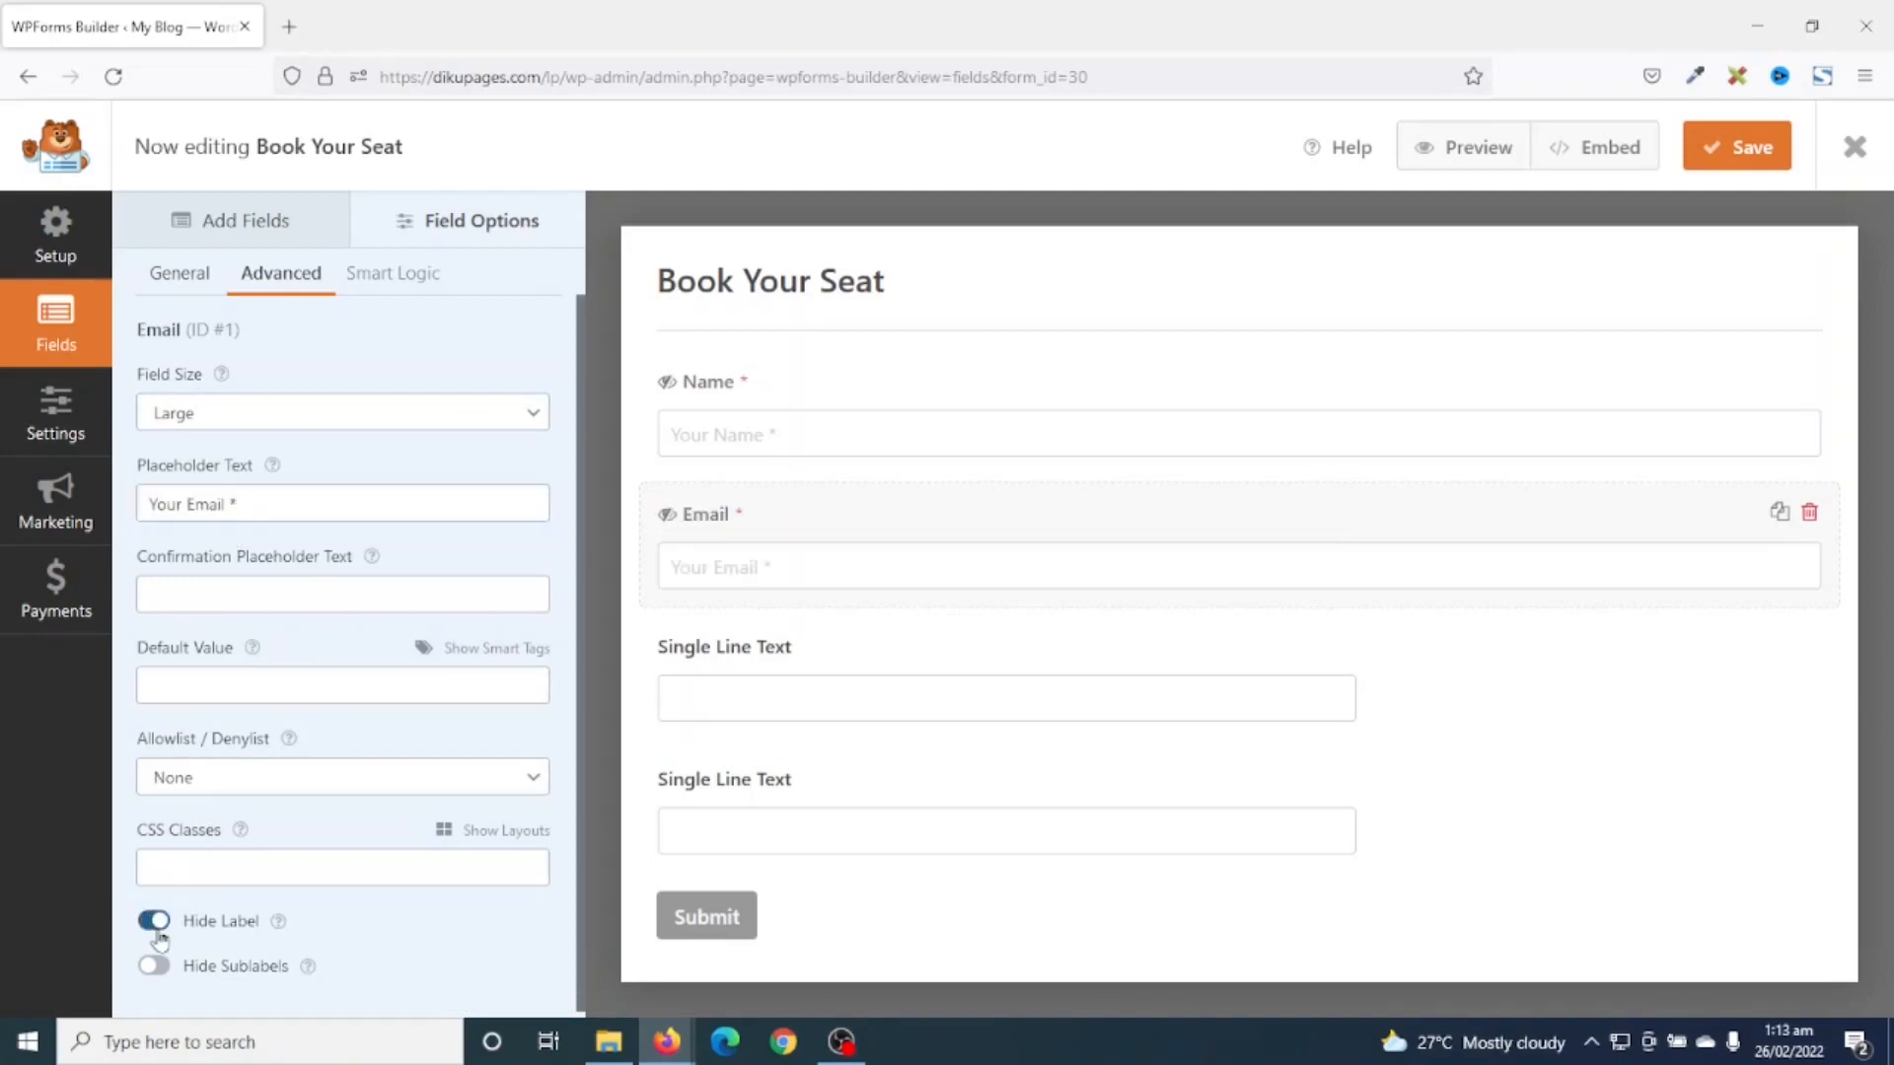
- Delete the first Single Line Text field and add a Numbers field in its place below Email
click(738, 655)
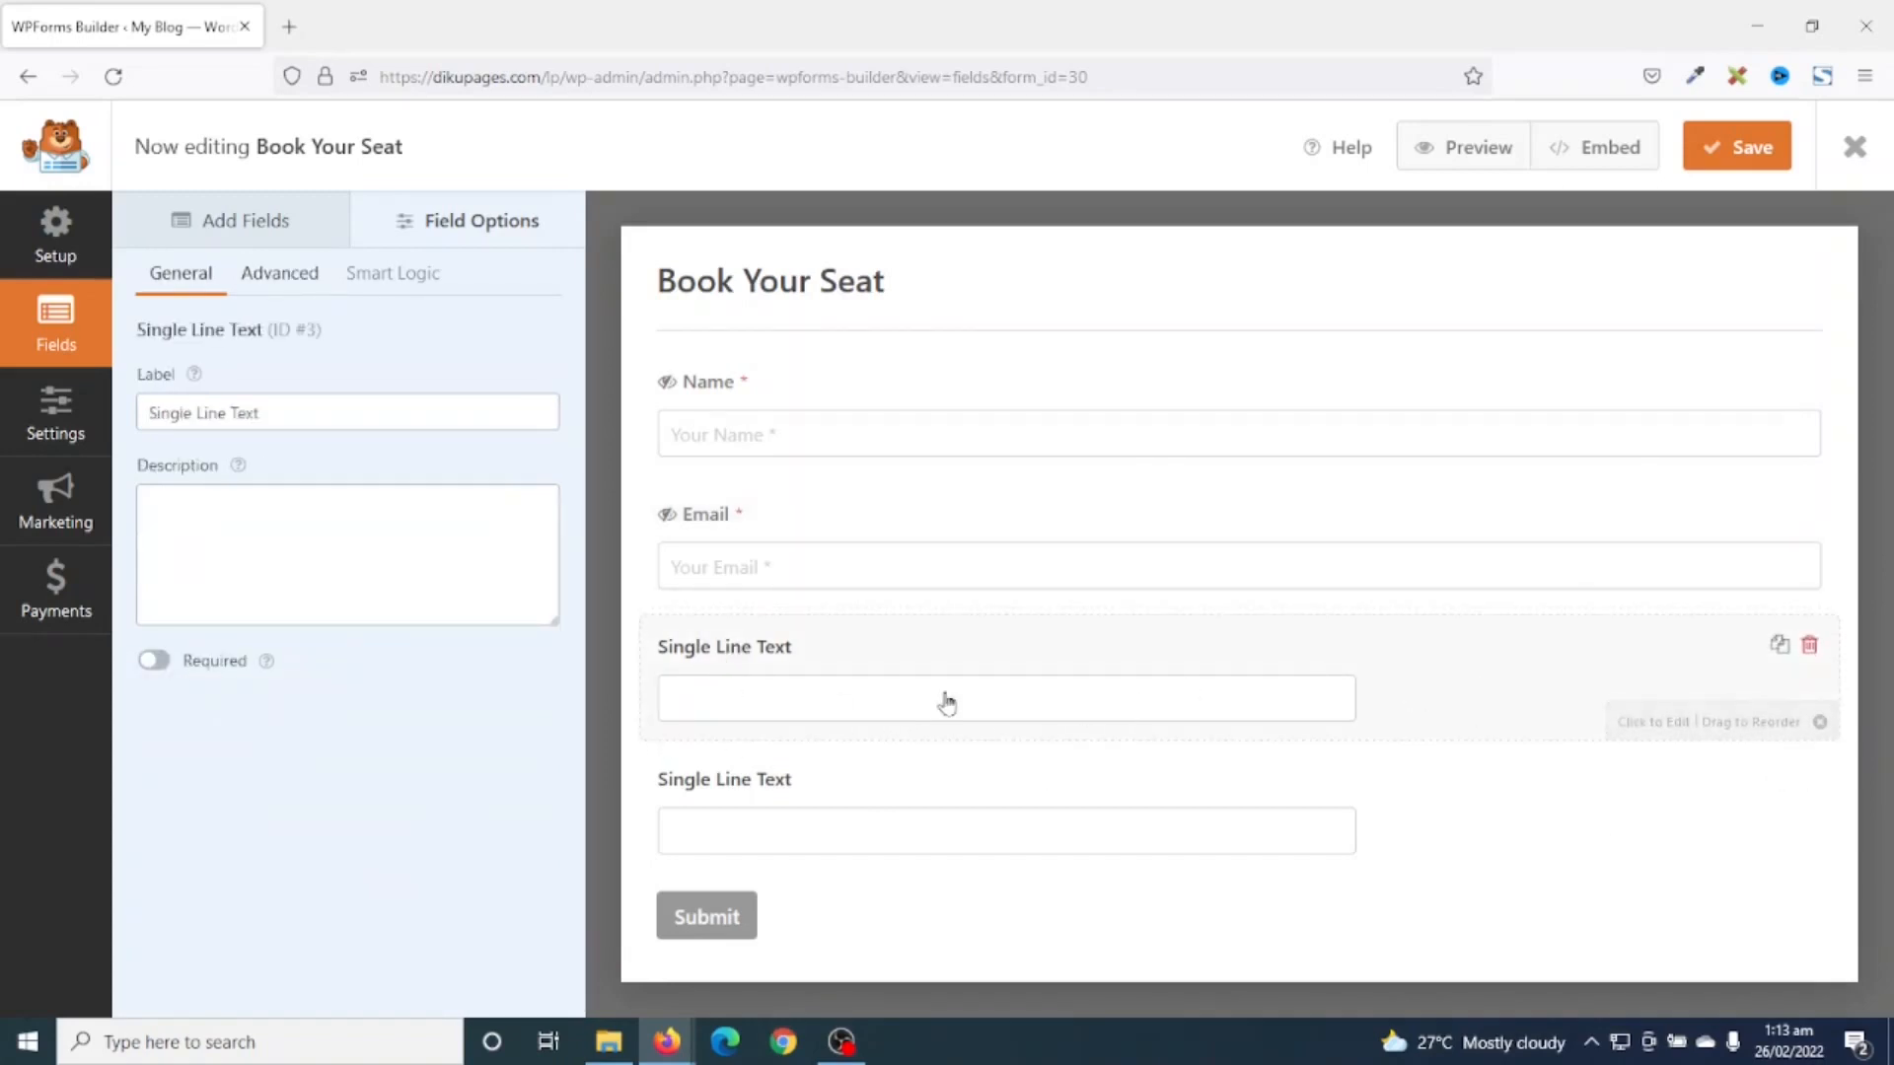
click(1808, 645)
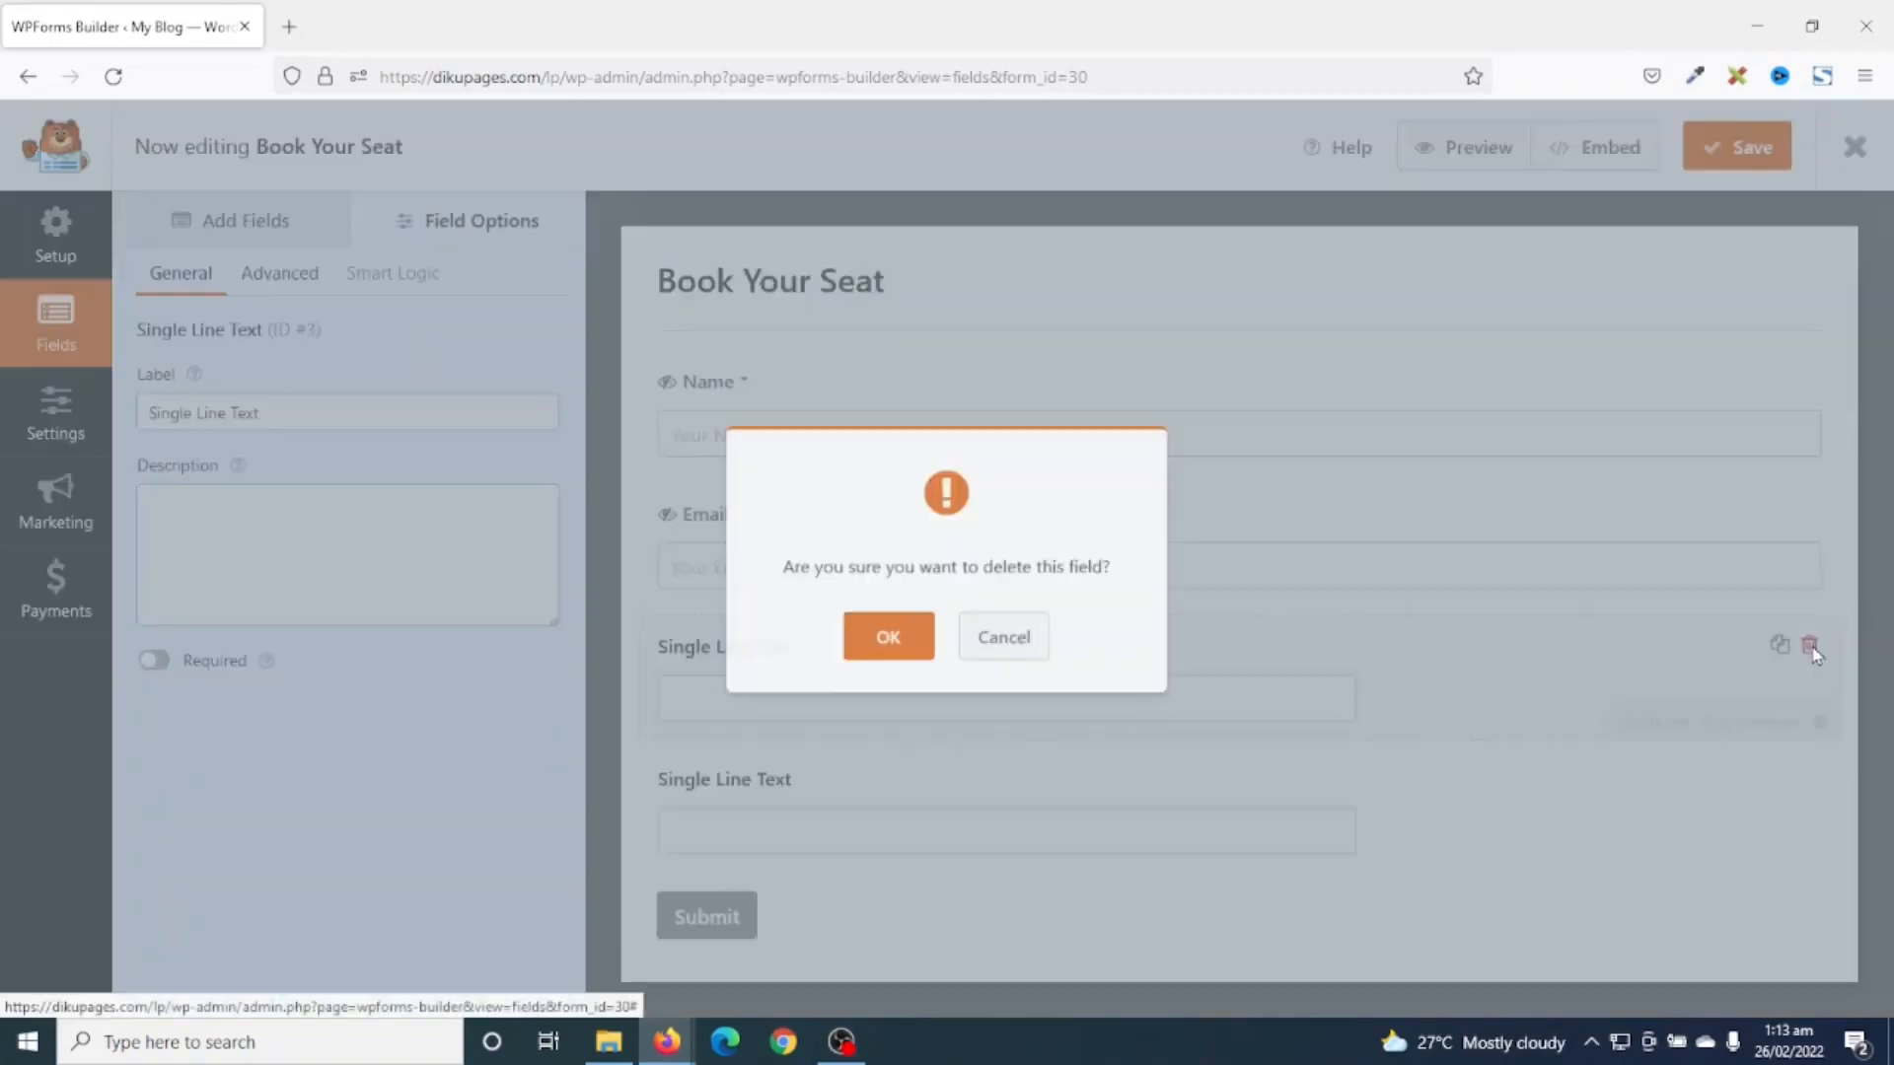
click(881, 643)
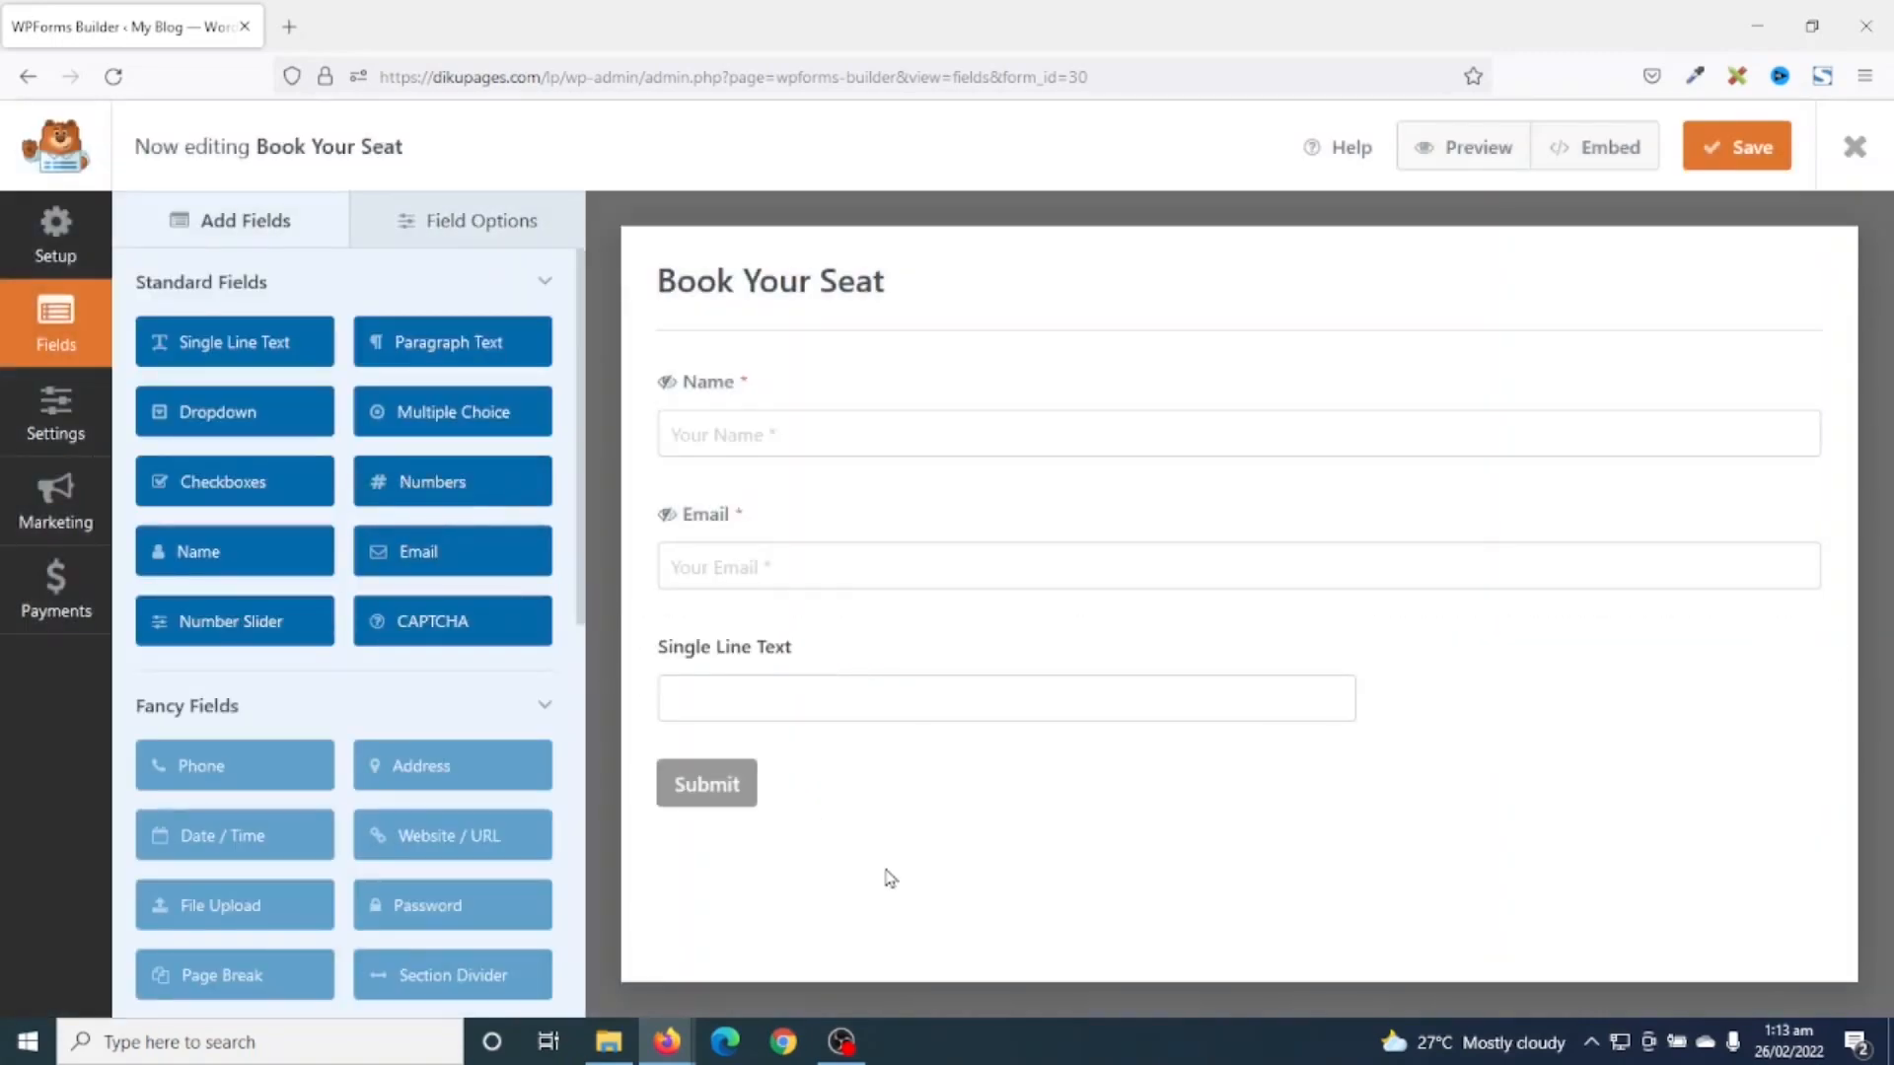
drag(706, 782, 706, 648)
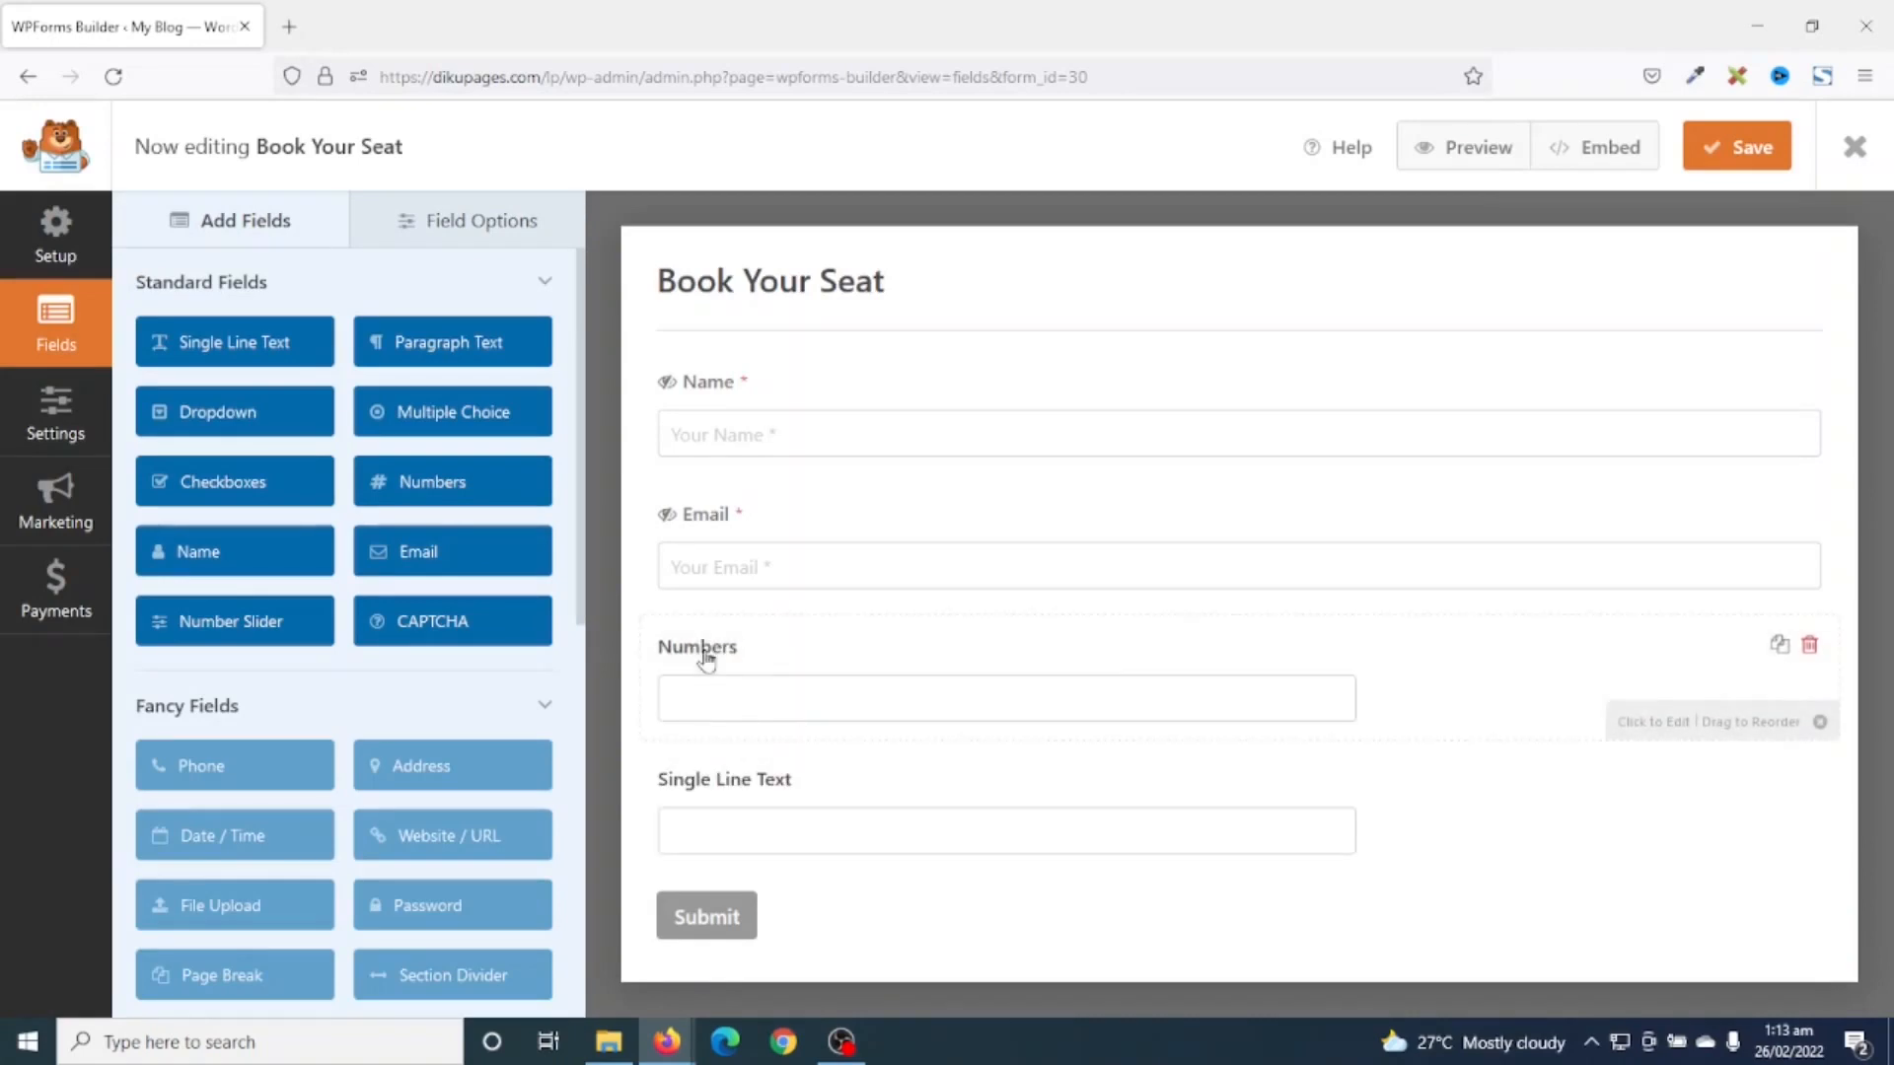
- Make the Numbers field required and change its label to "Phone"
click(706, 658)
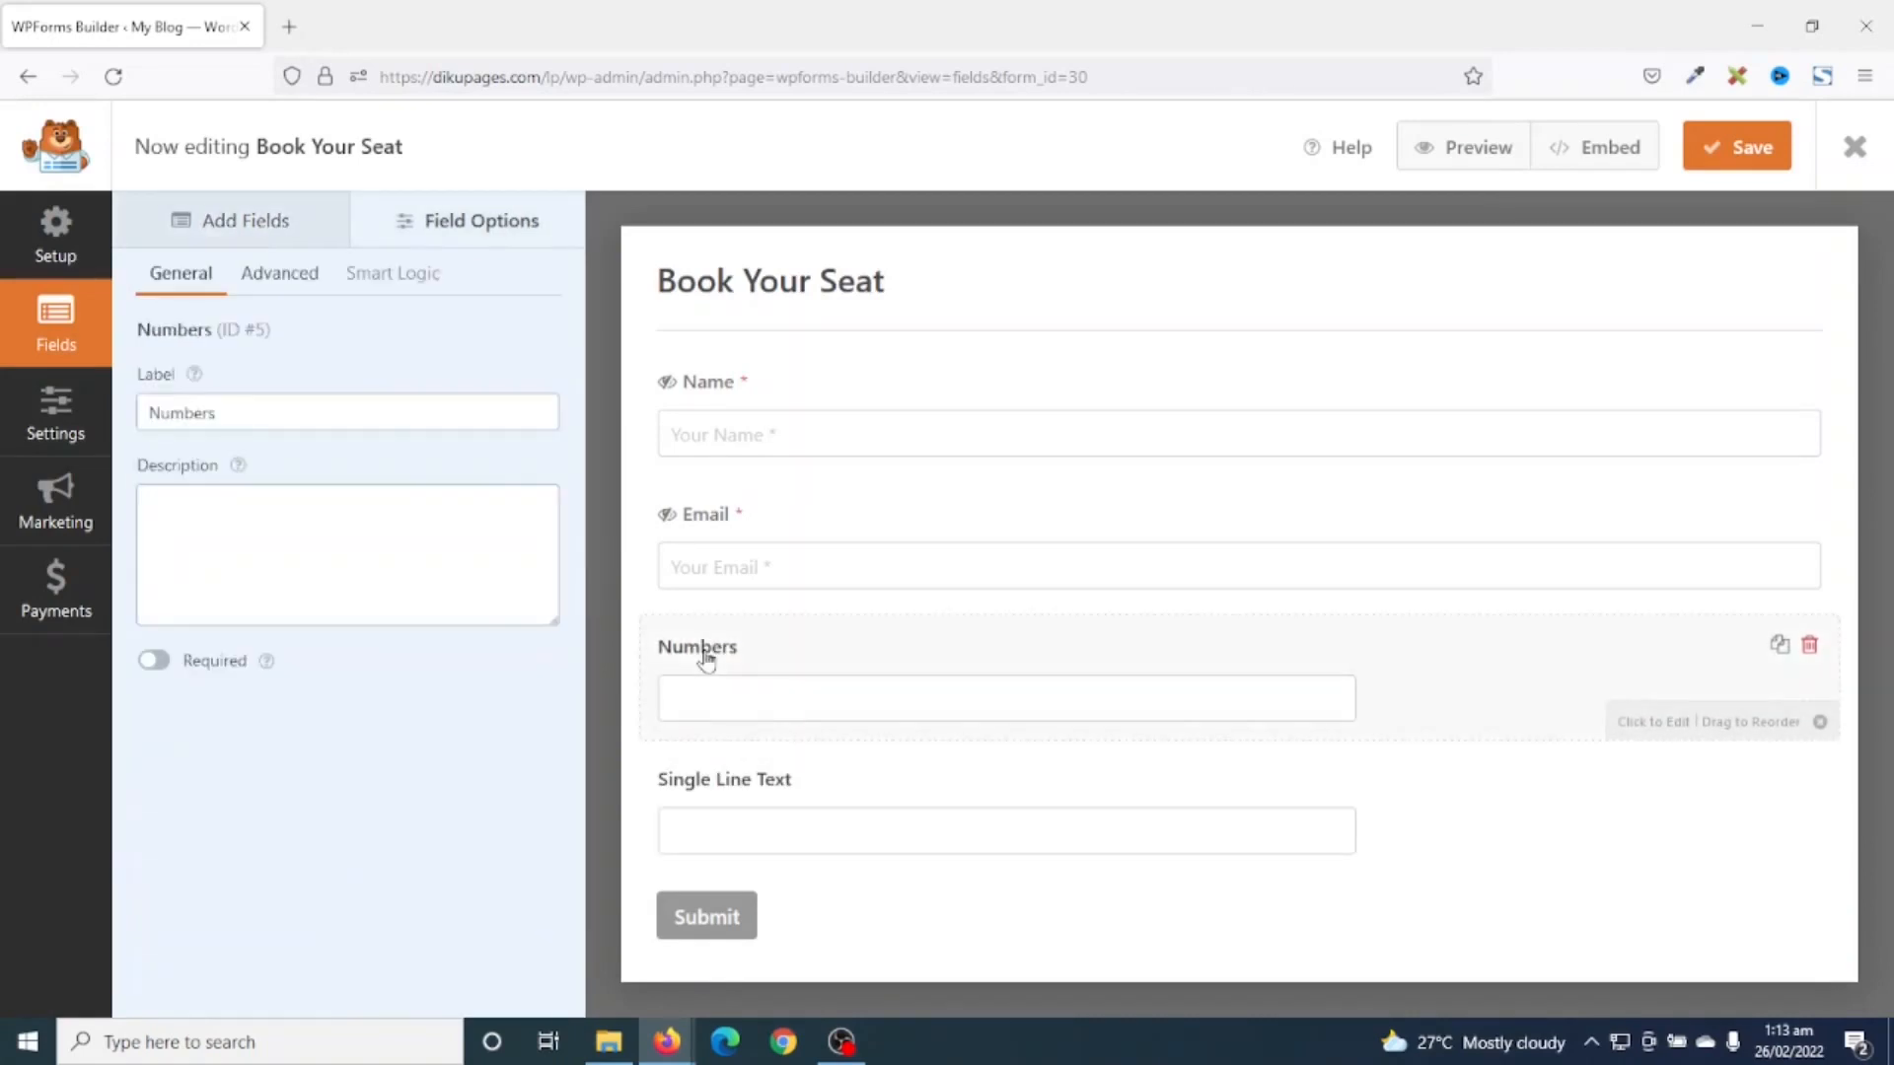
click(155, 661)
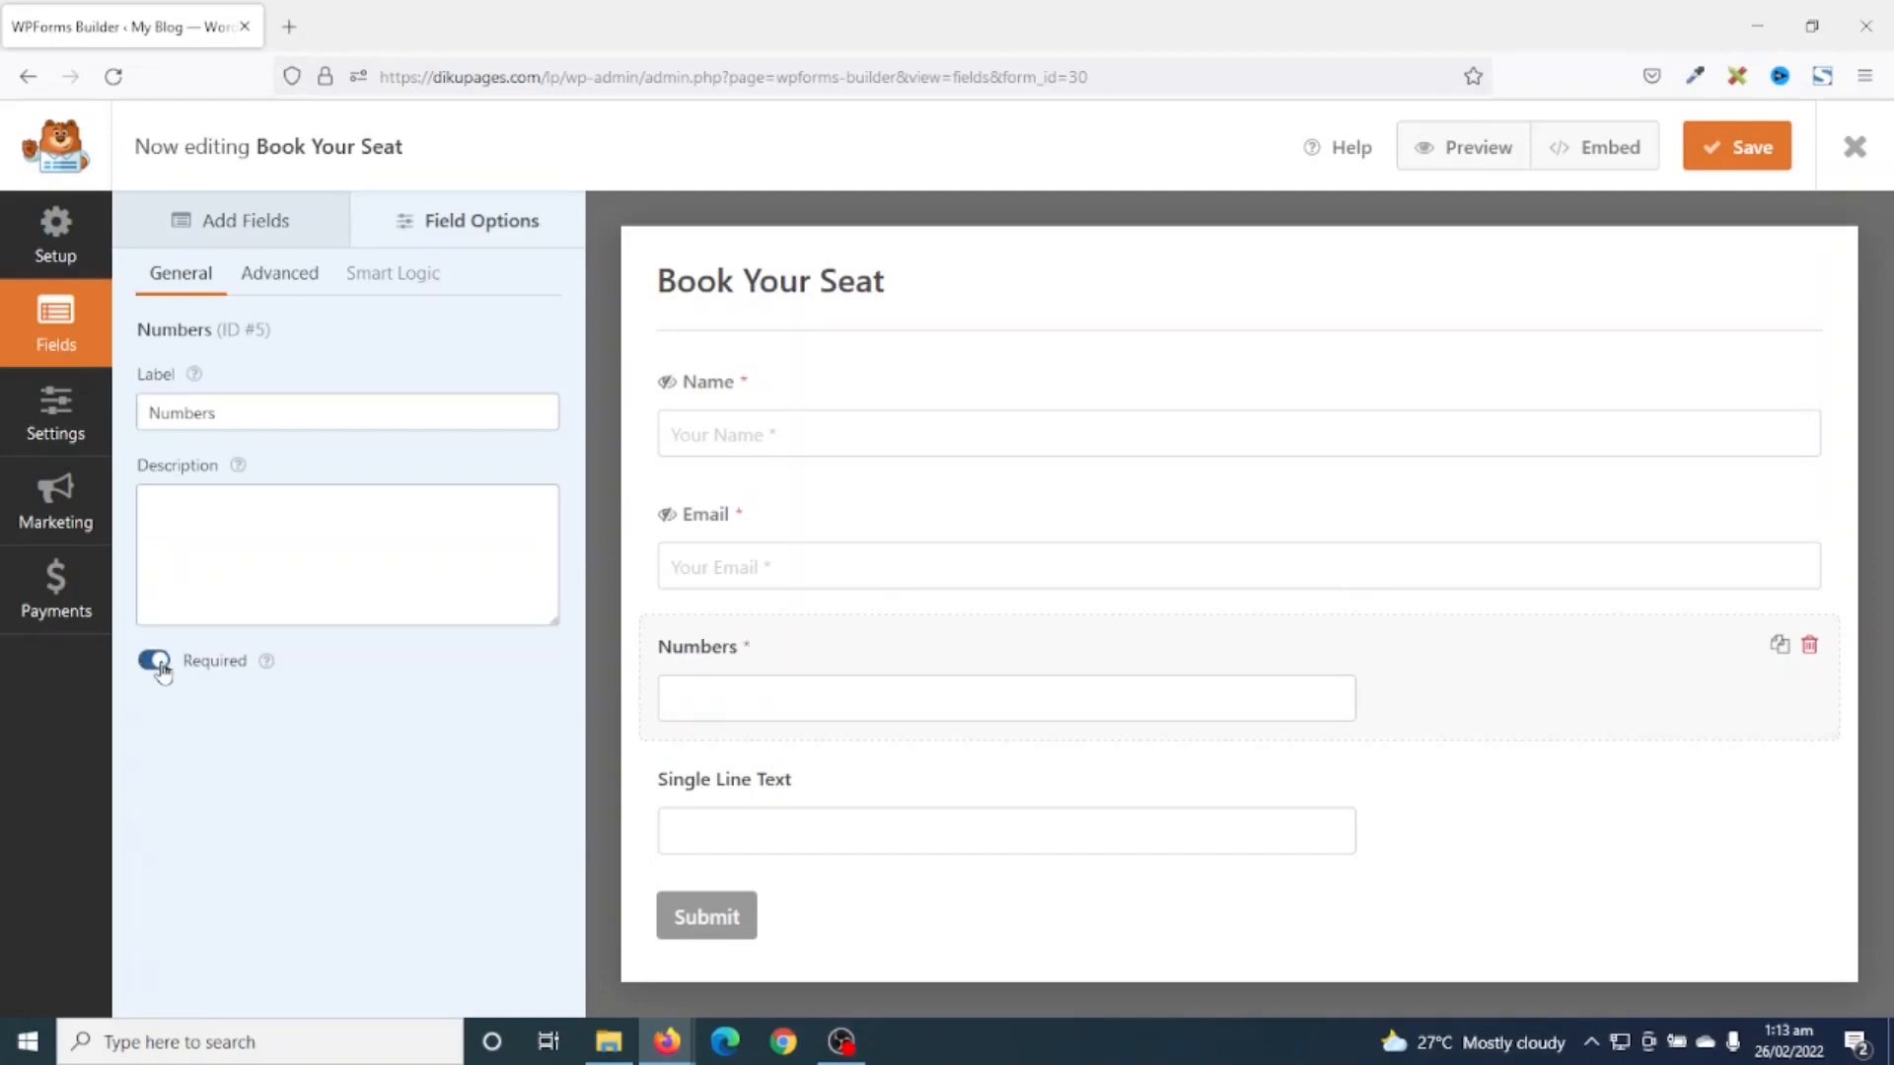
double_click(264, 412)
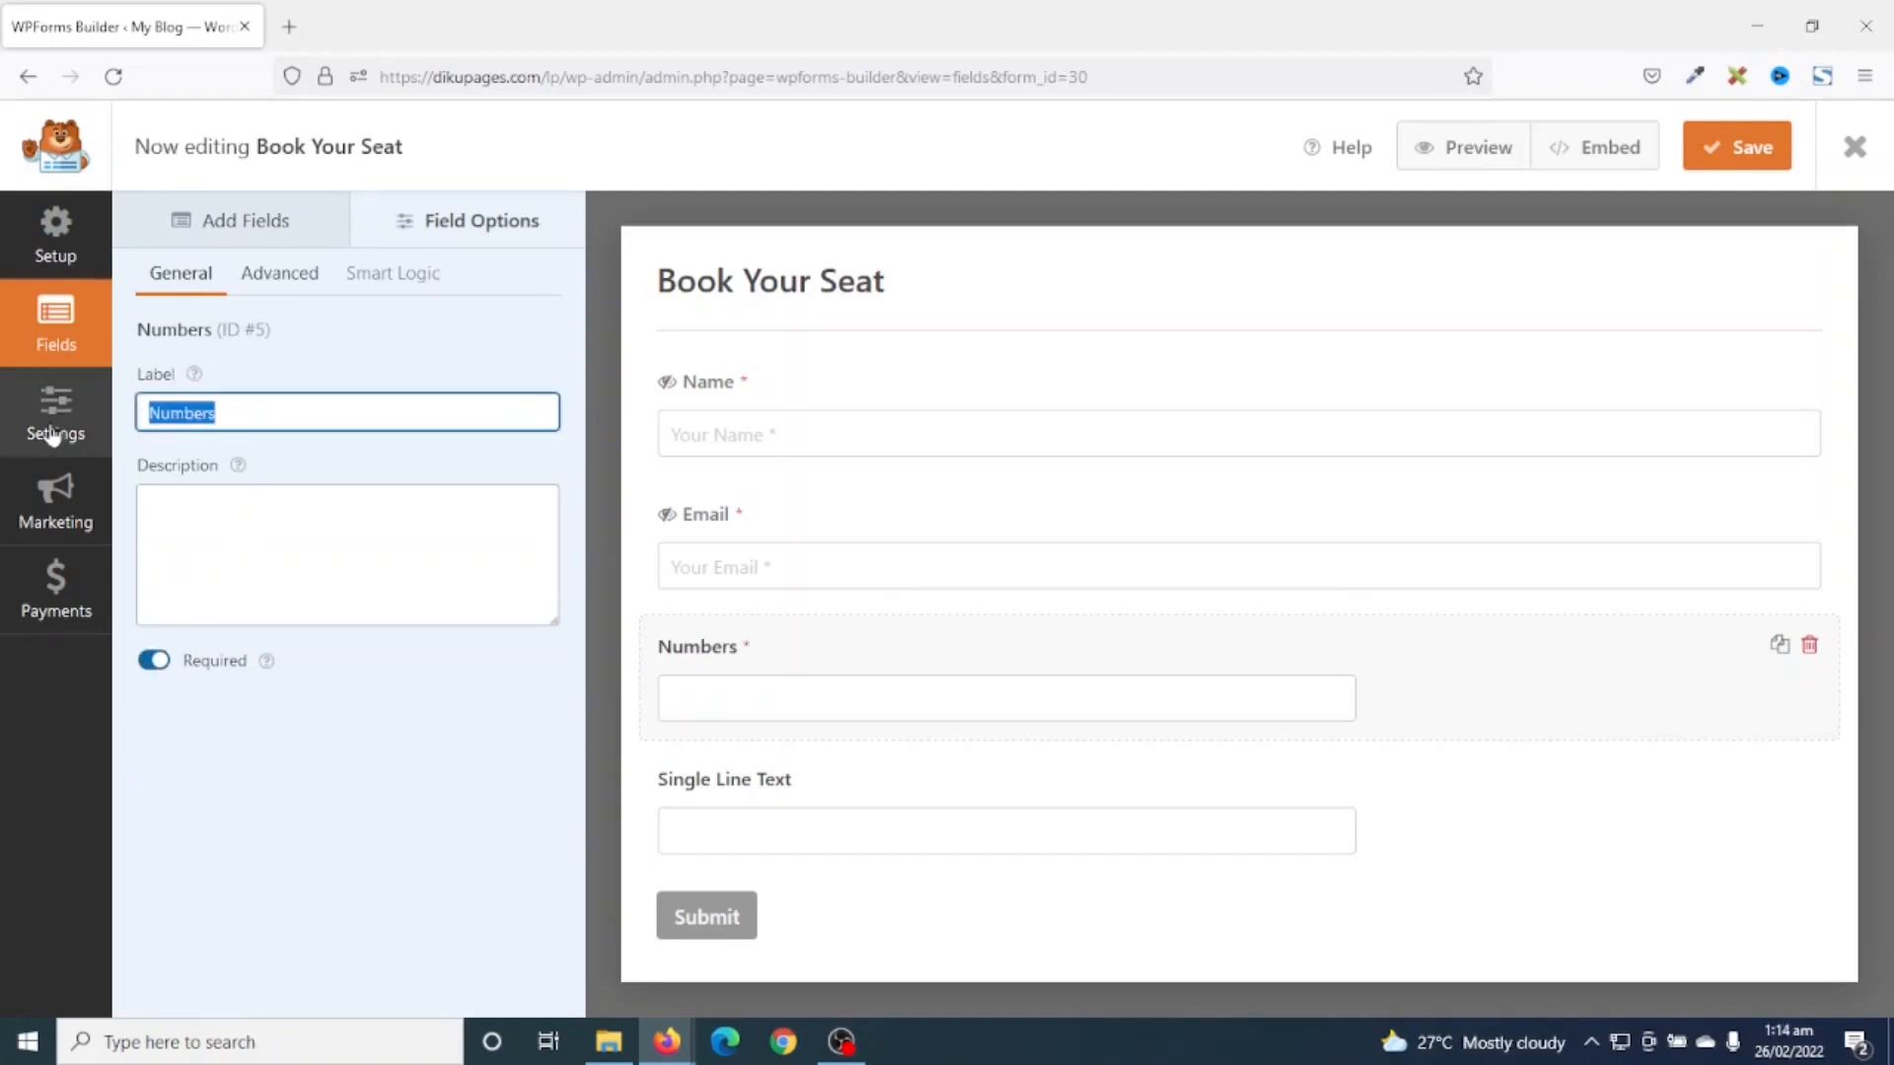
text(Po)
text(hone)
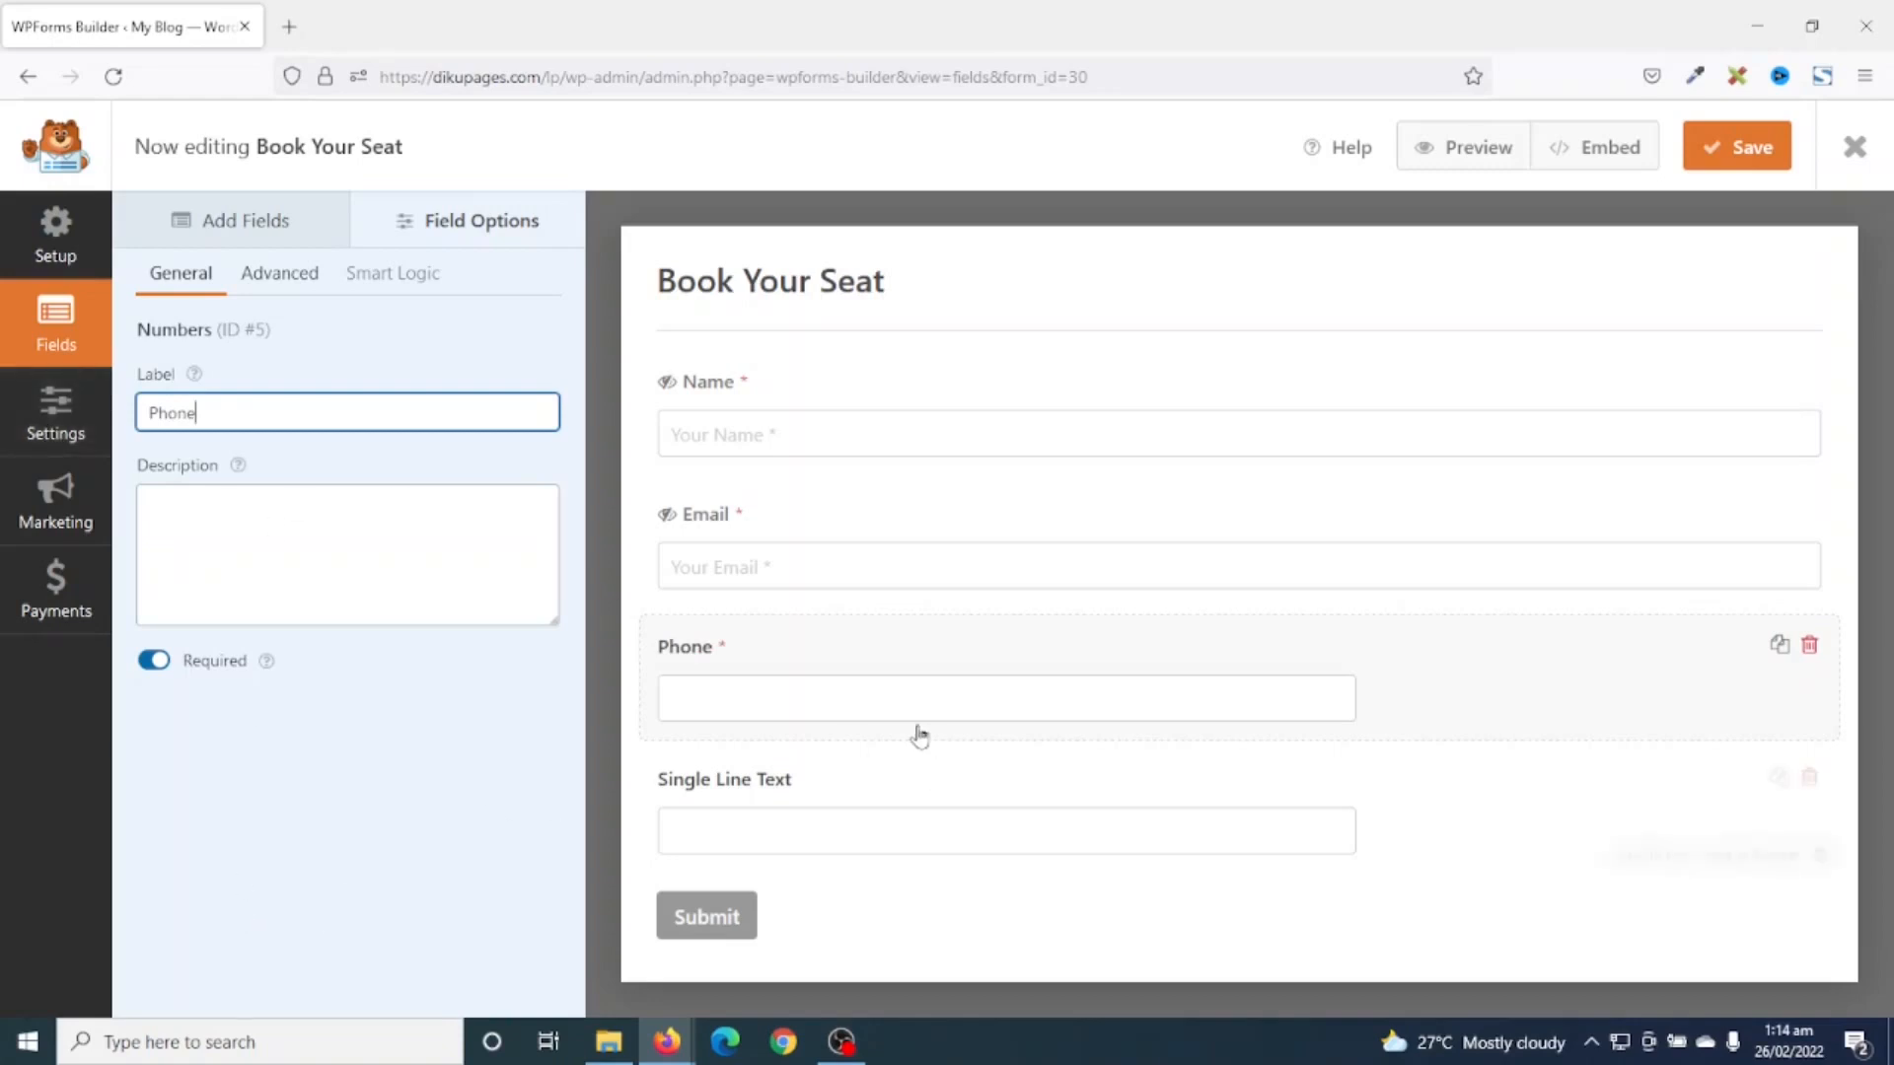
- Set the Phone field's size to Large, enter the placeholder "Phone *" and hide its label
click(294, 280)
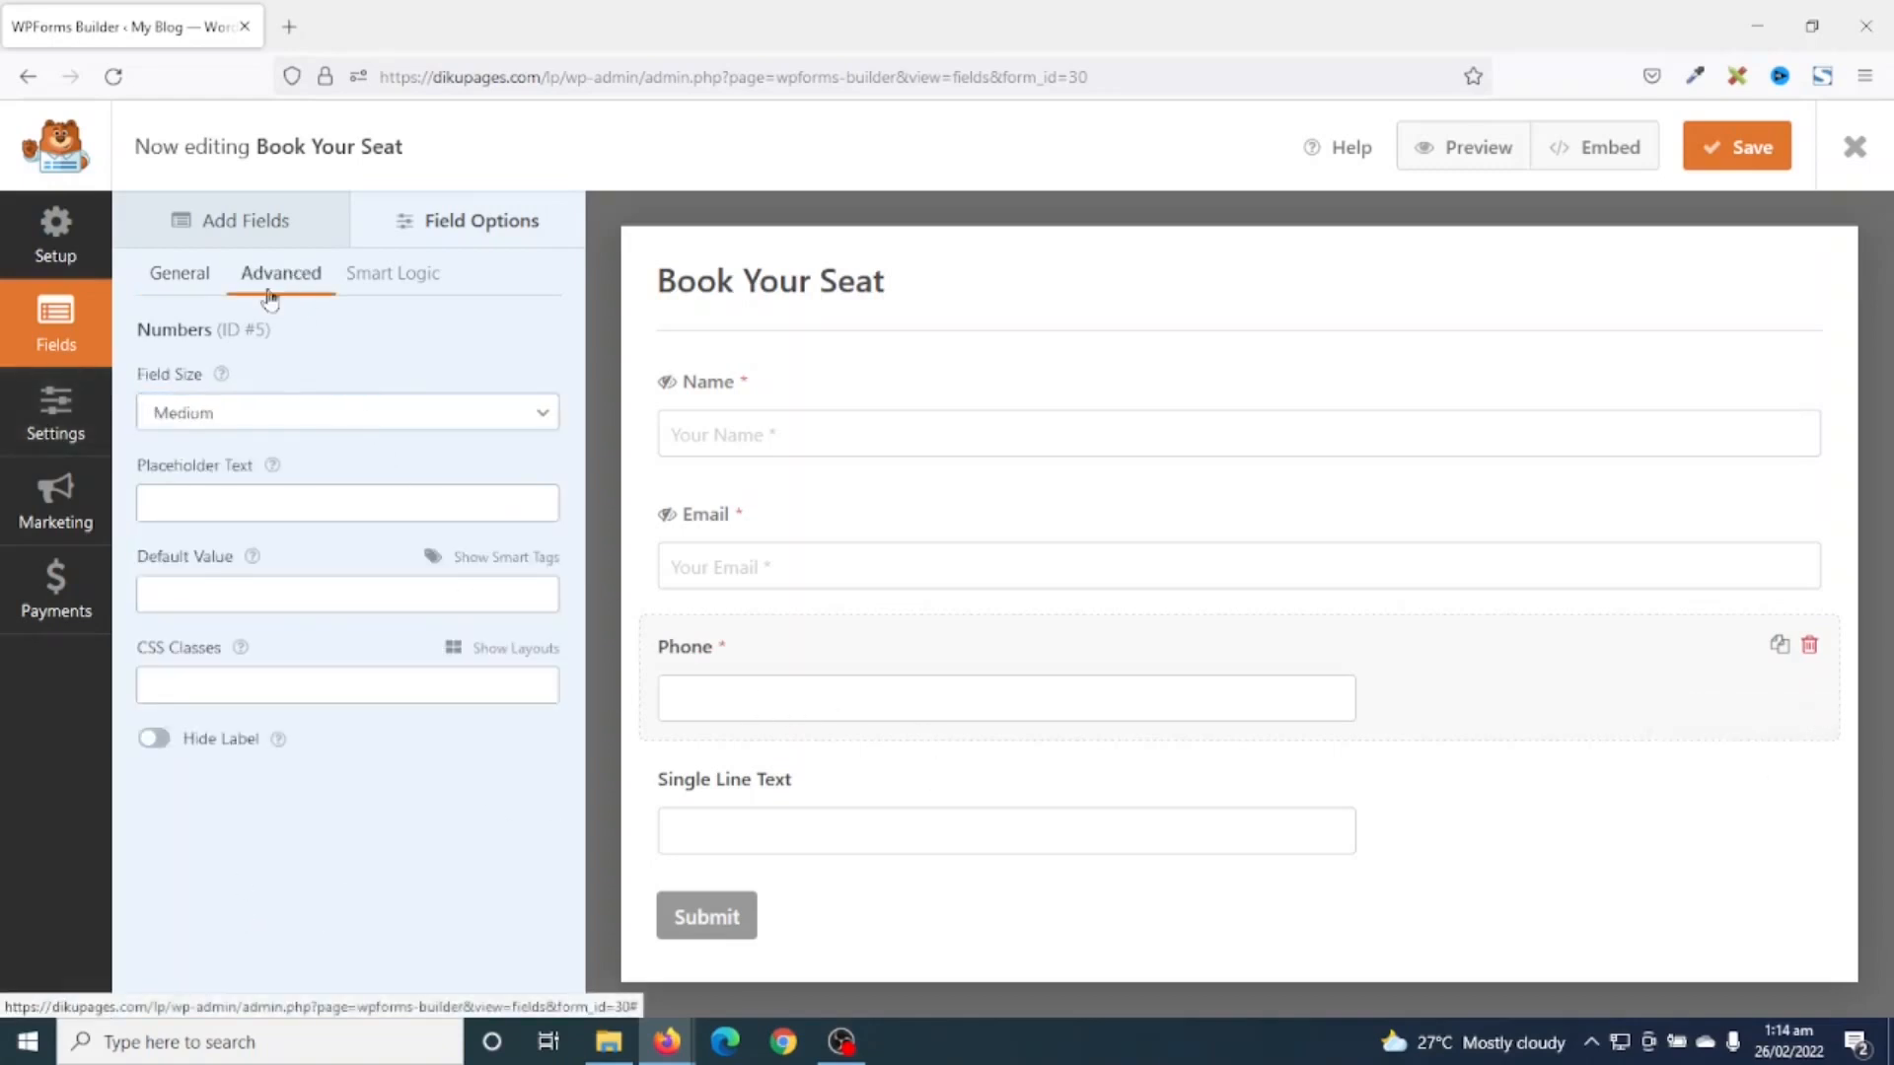
click(231, 415)
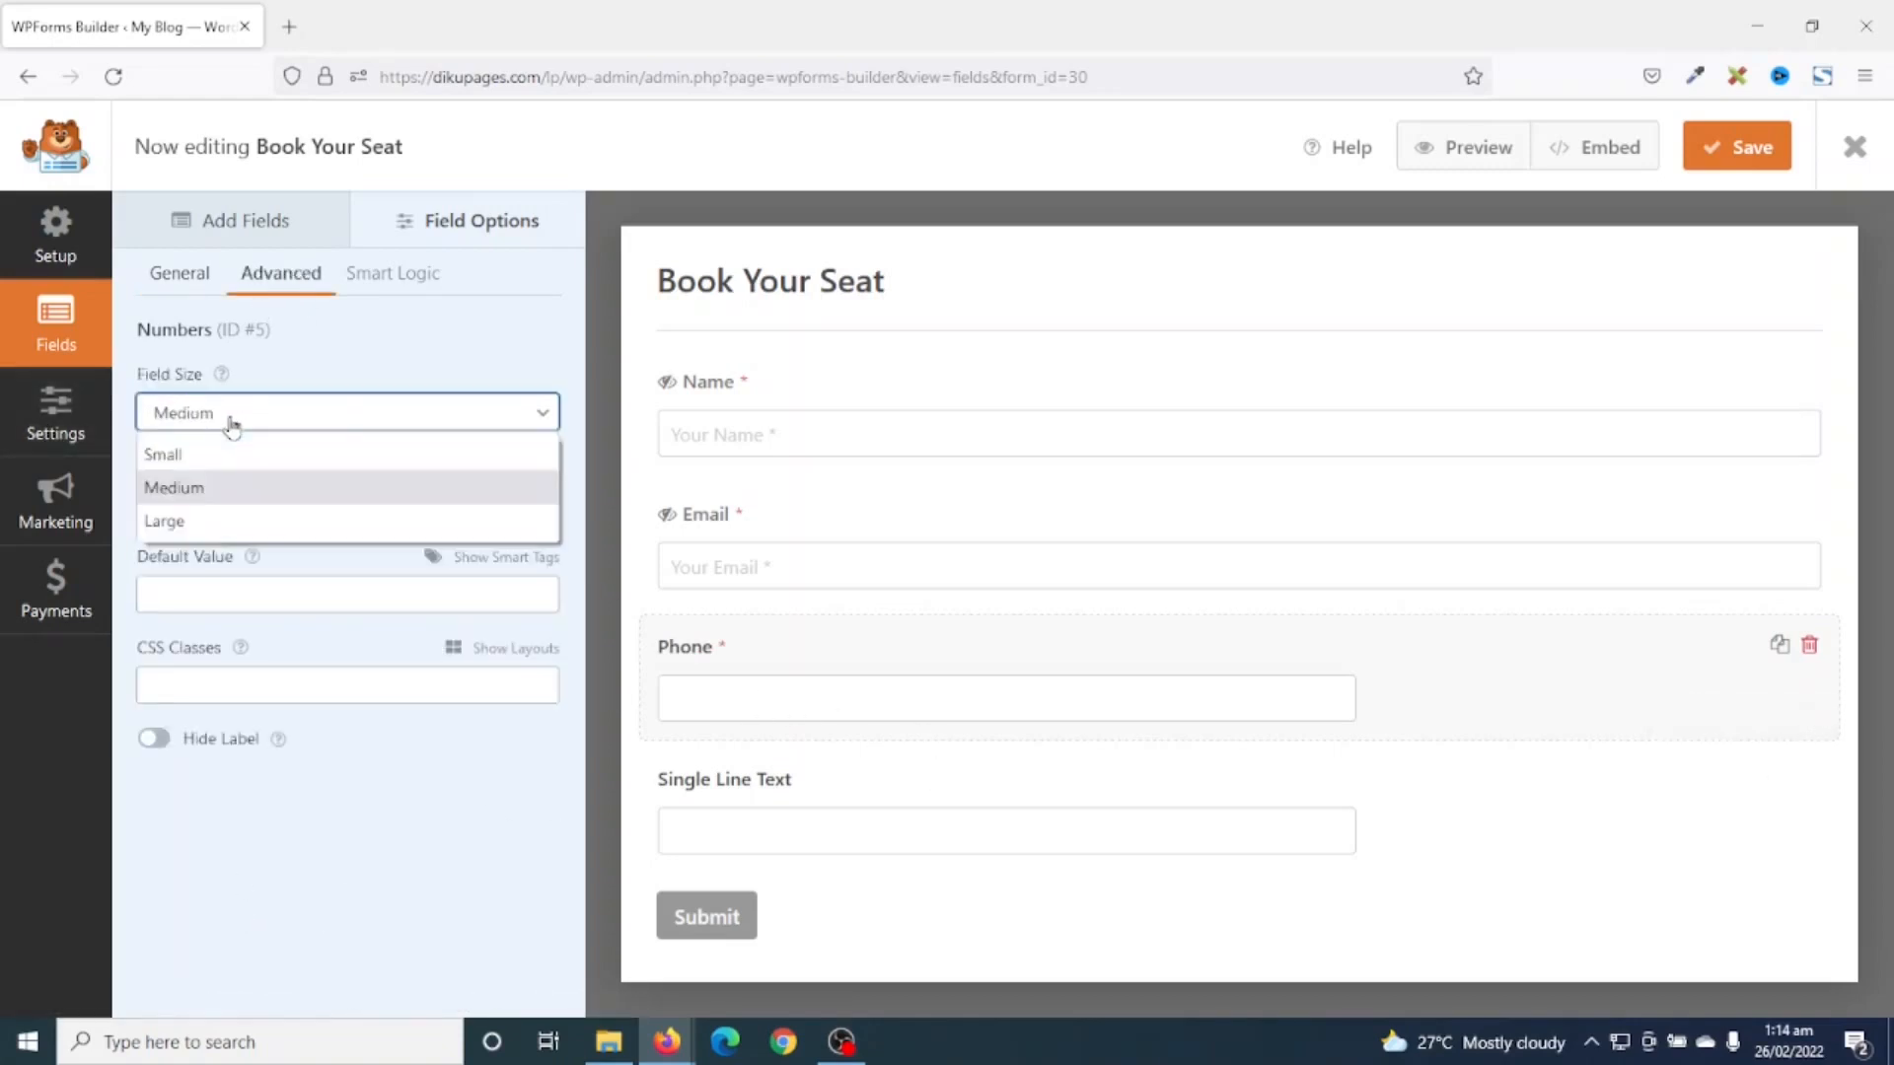
click(225, 516)
click(225, 508)
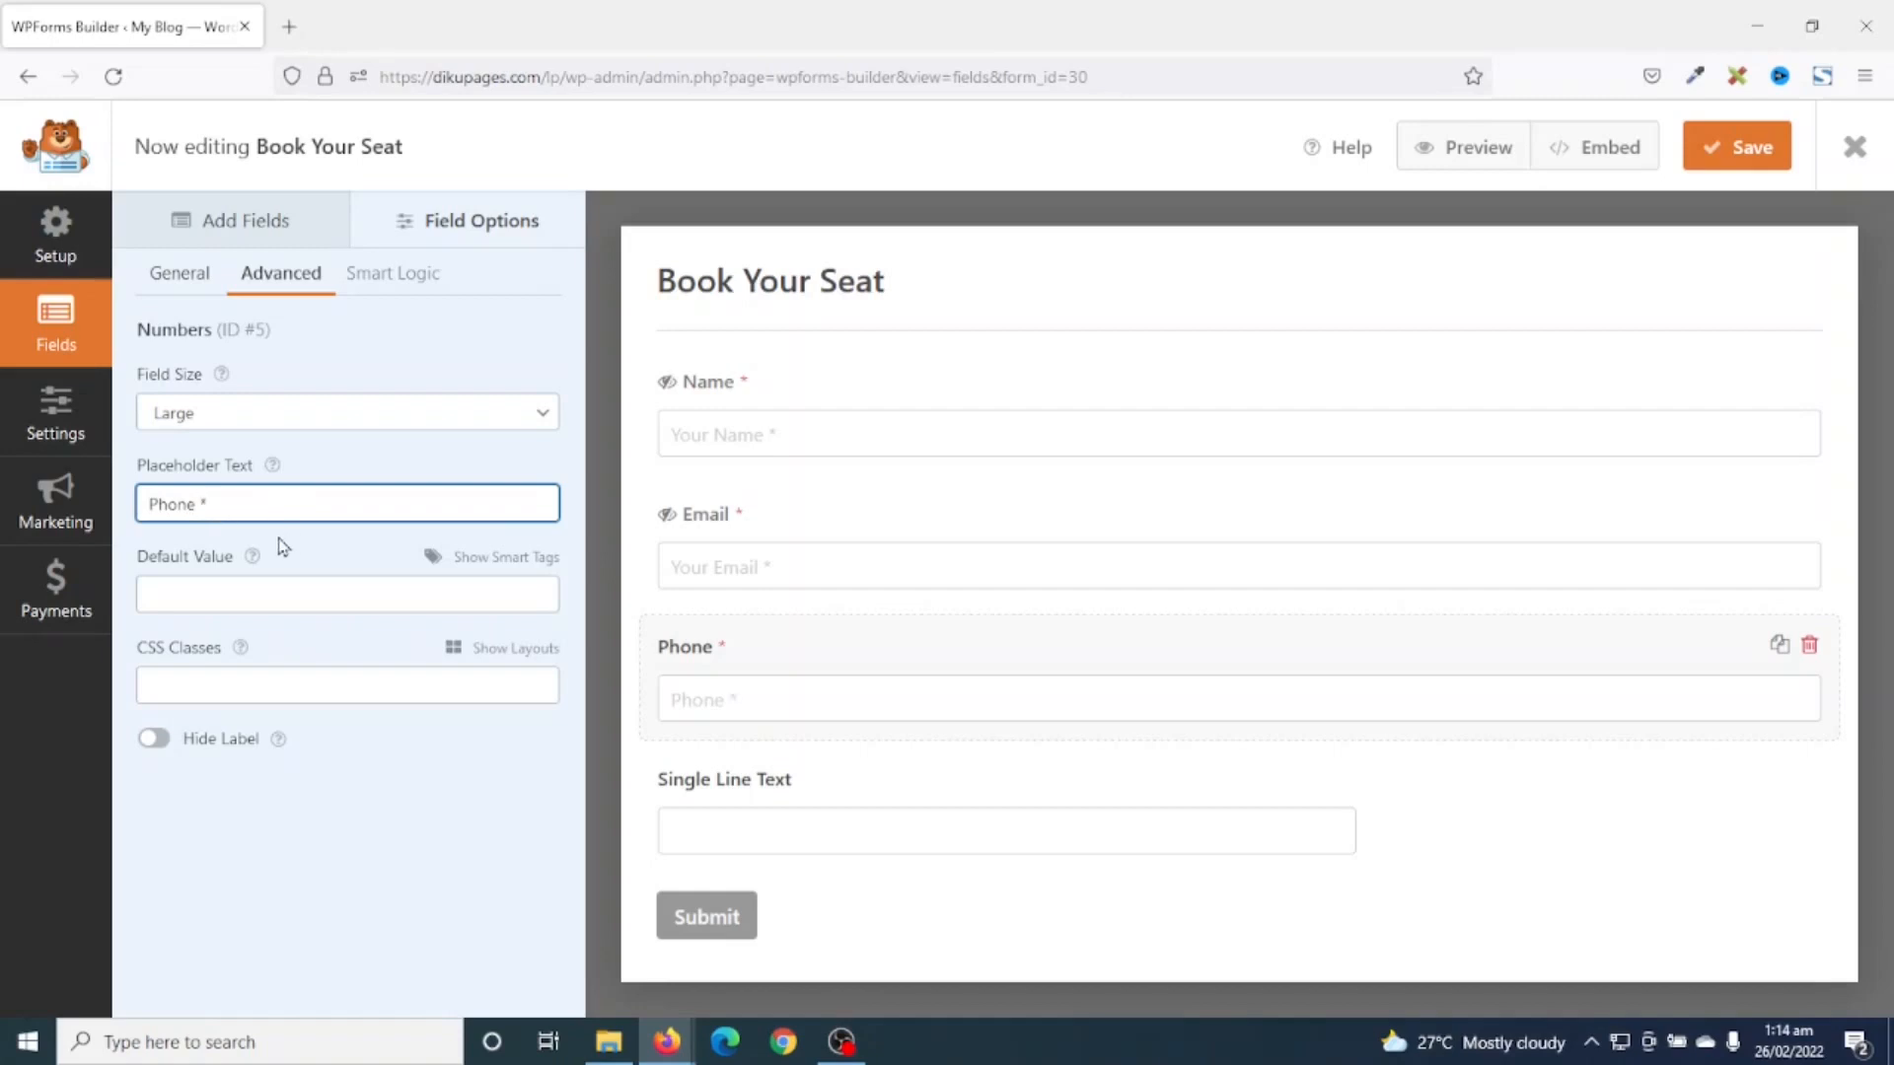
click(156, 741)
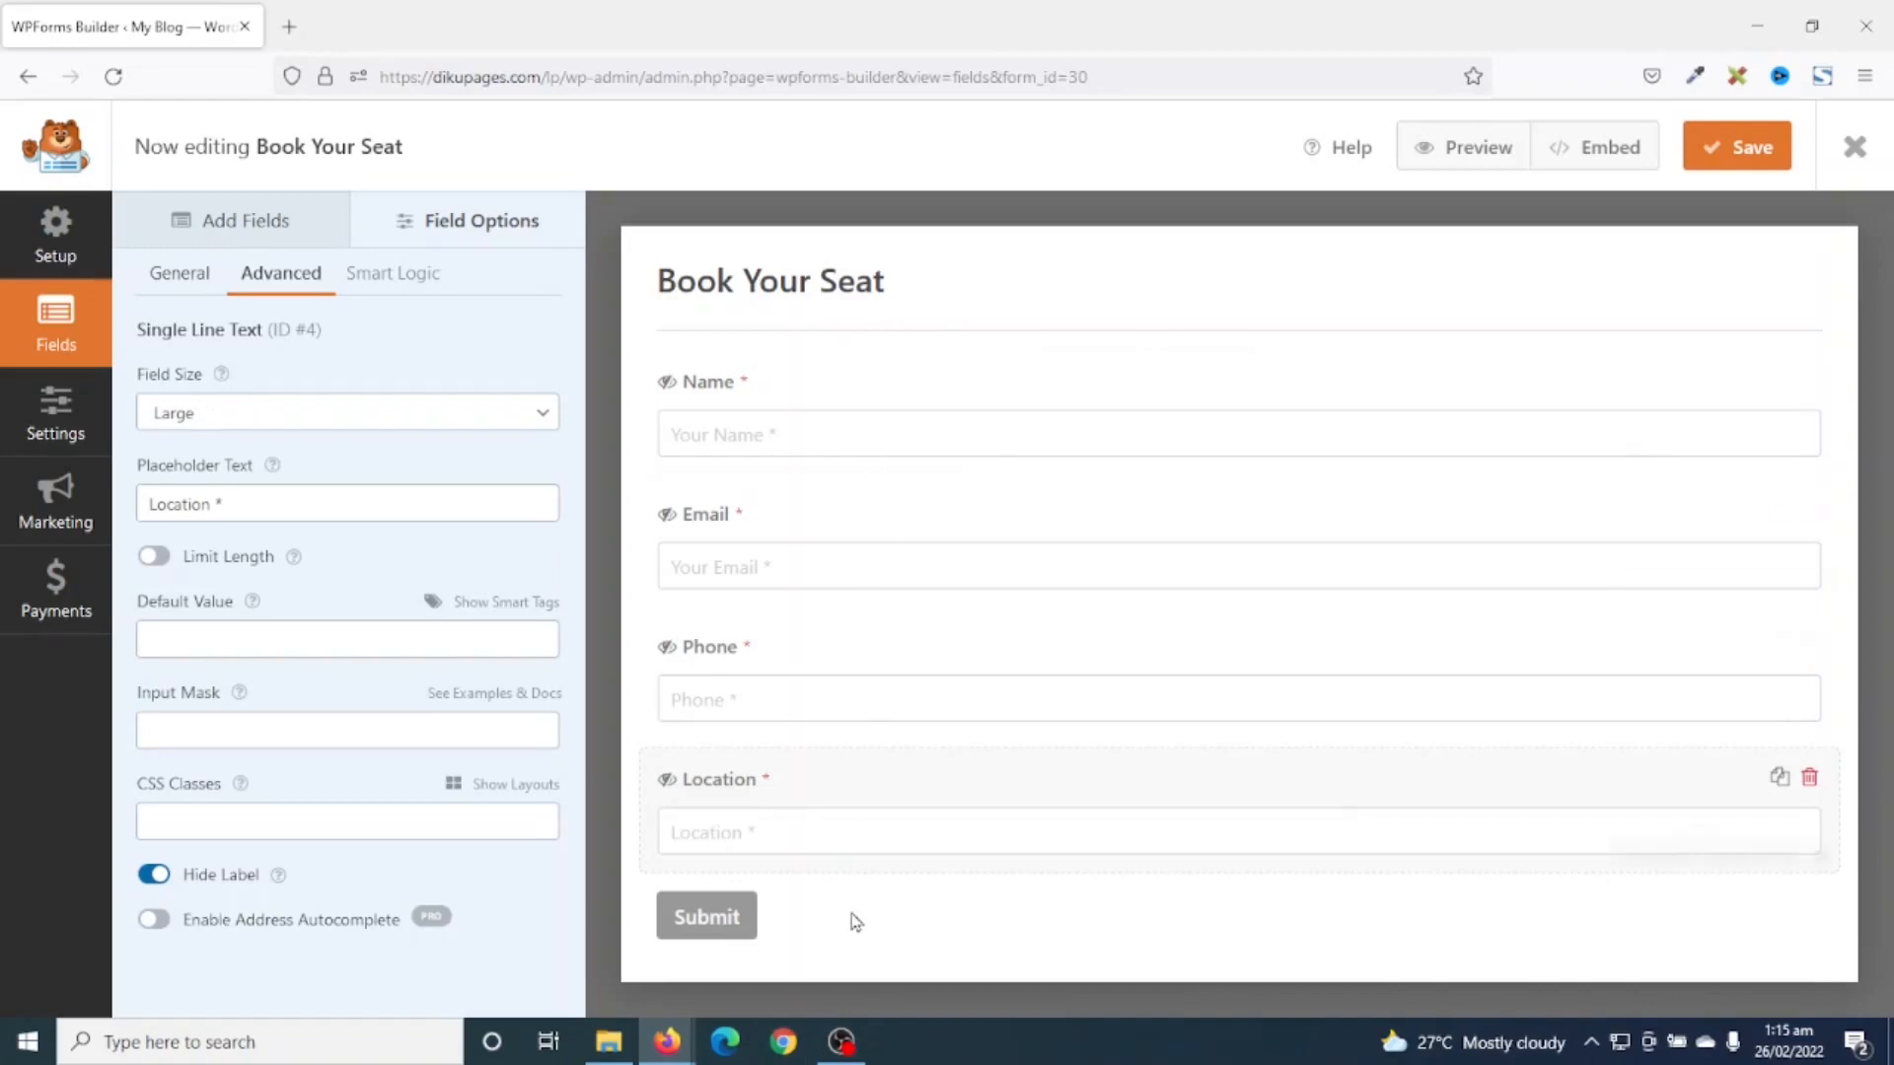
- Change the form's submit button text to "Book Your Seat" in the general form settings
click(75, 409)
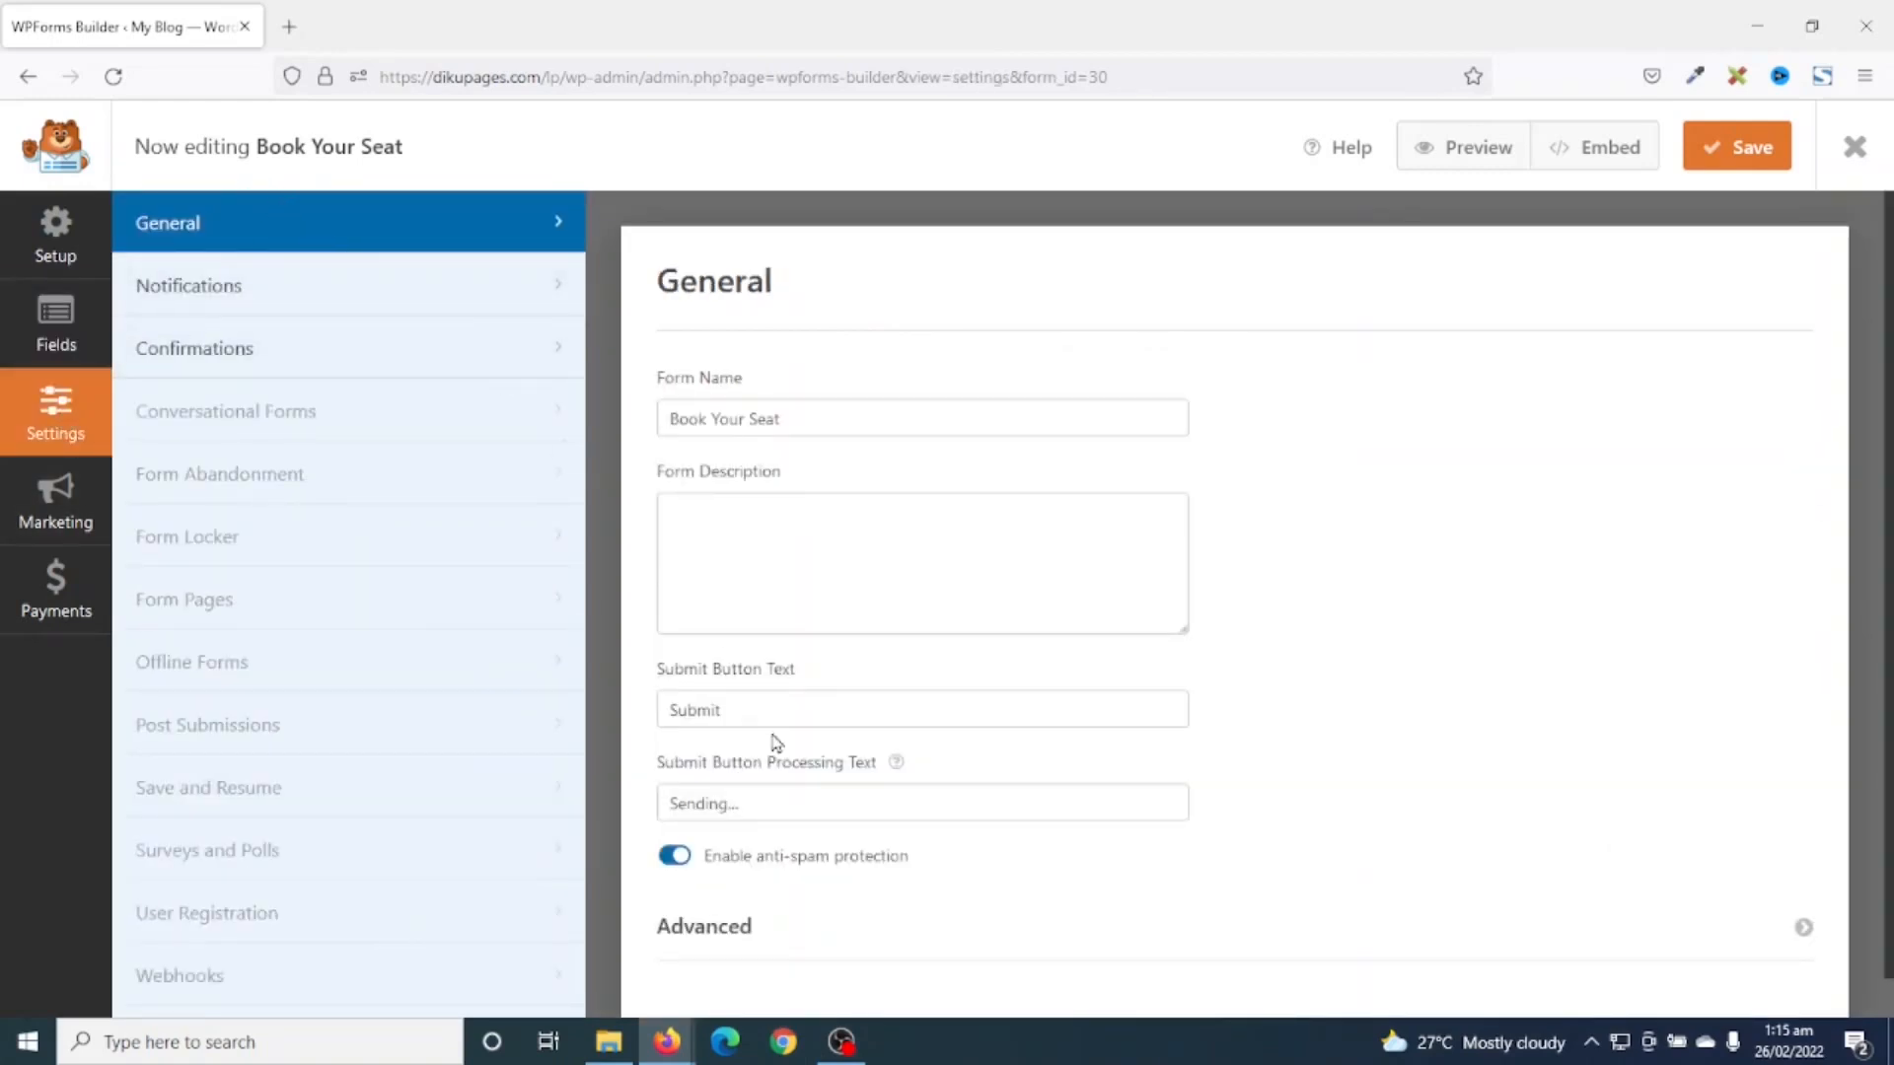
drag(740, 709, 563, 702)
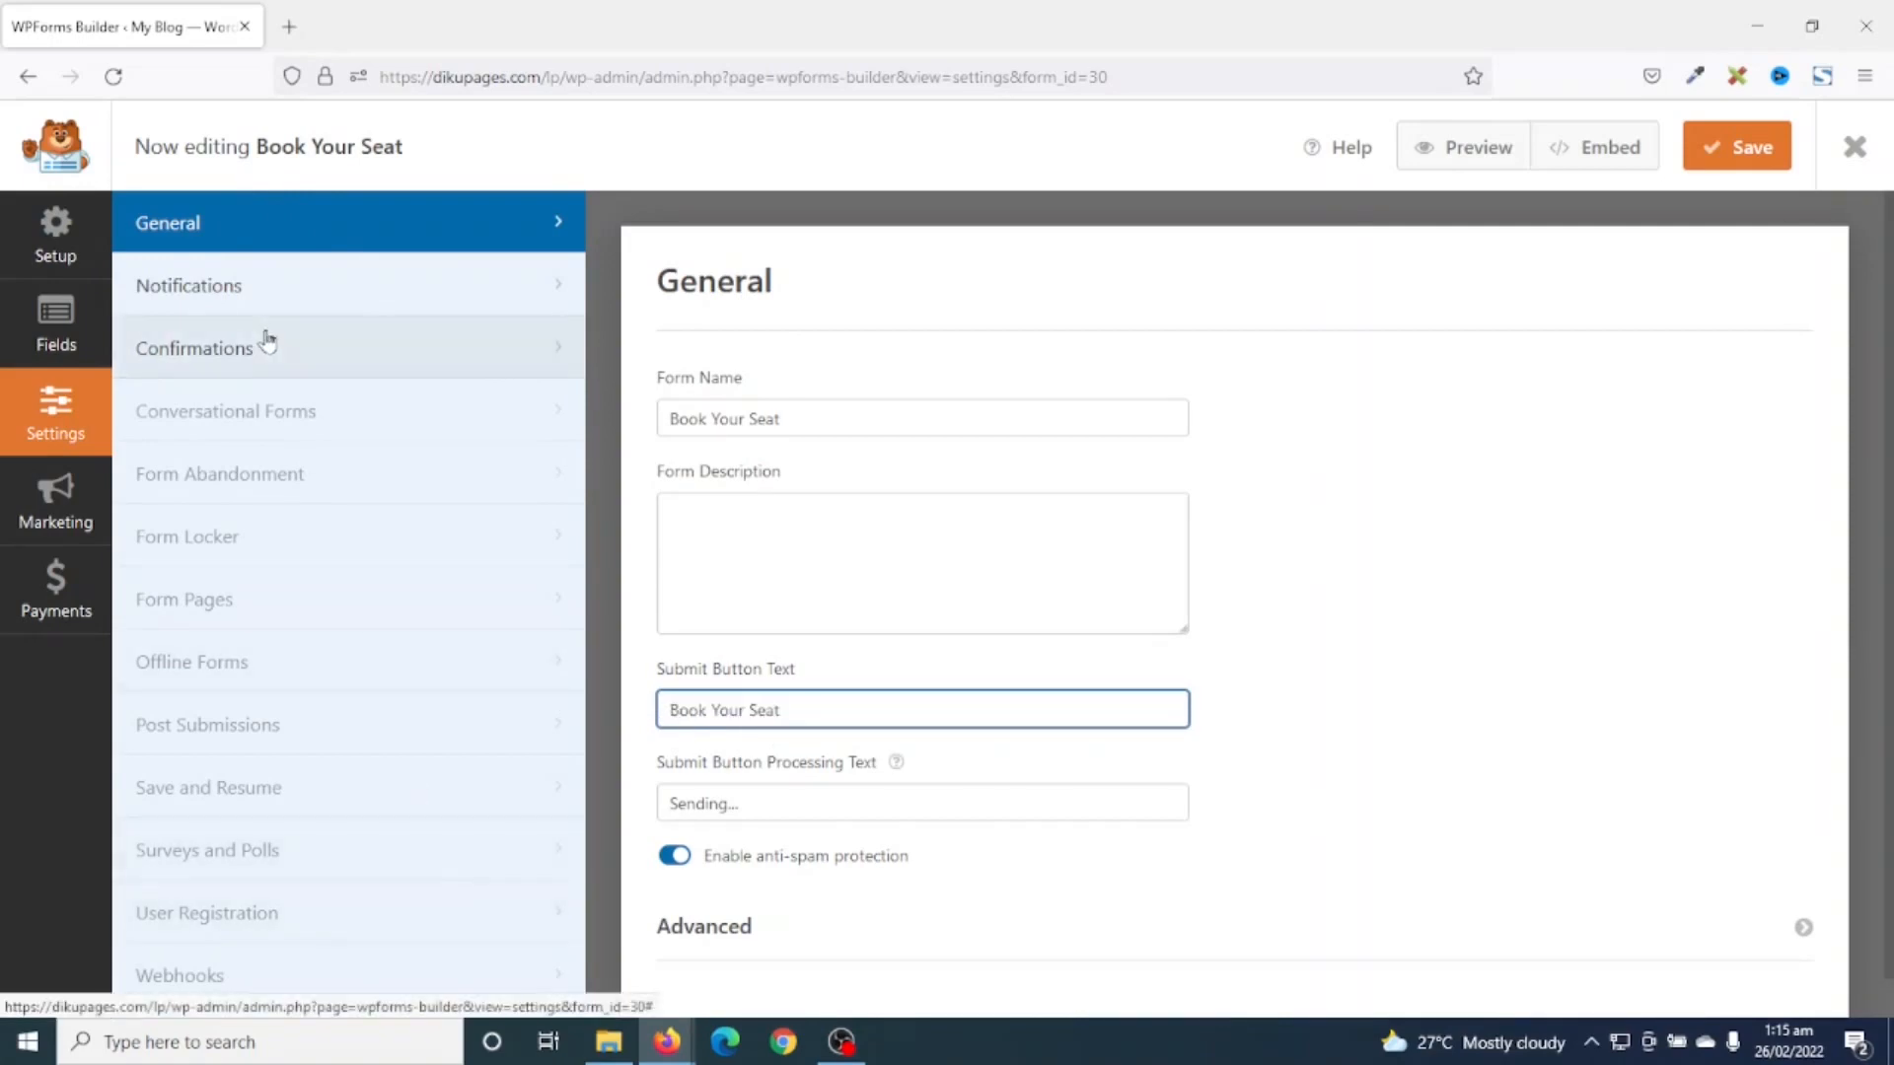
- Set the default notification's email subject line to "Book Your Seat" and its From Name to "Product Launch"
click(221, 286)
drag(837, 714, 681, 712)
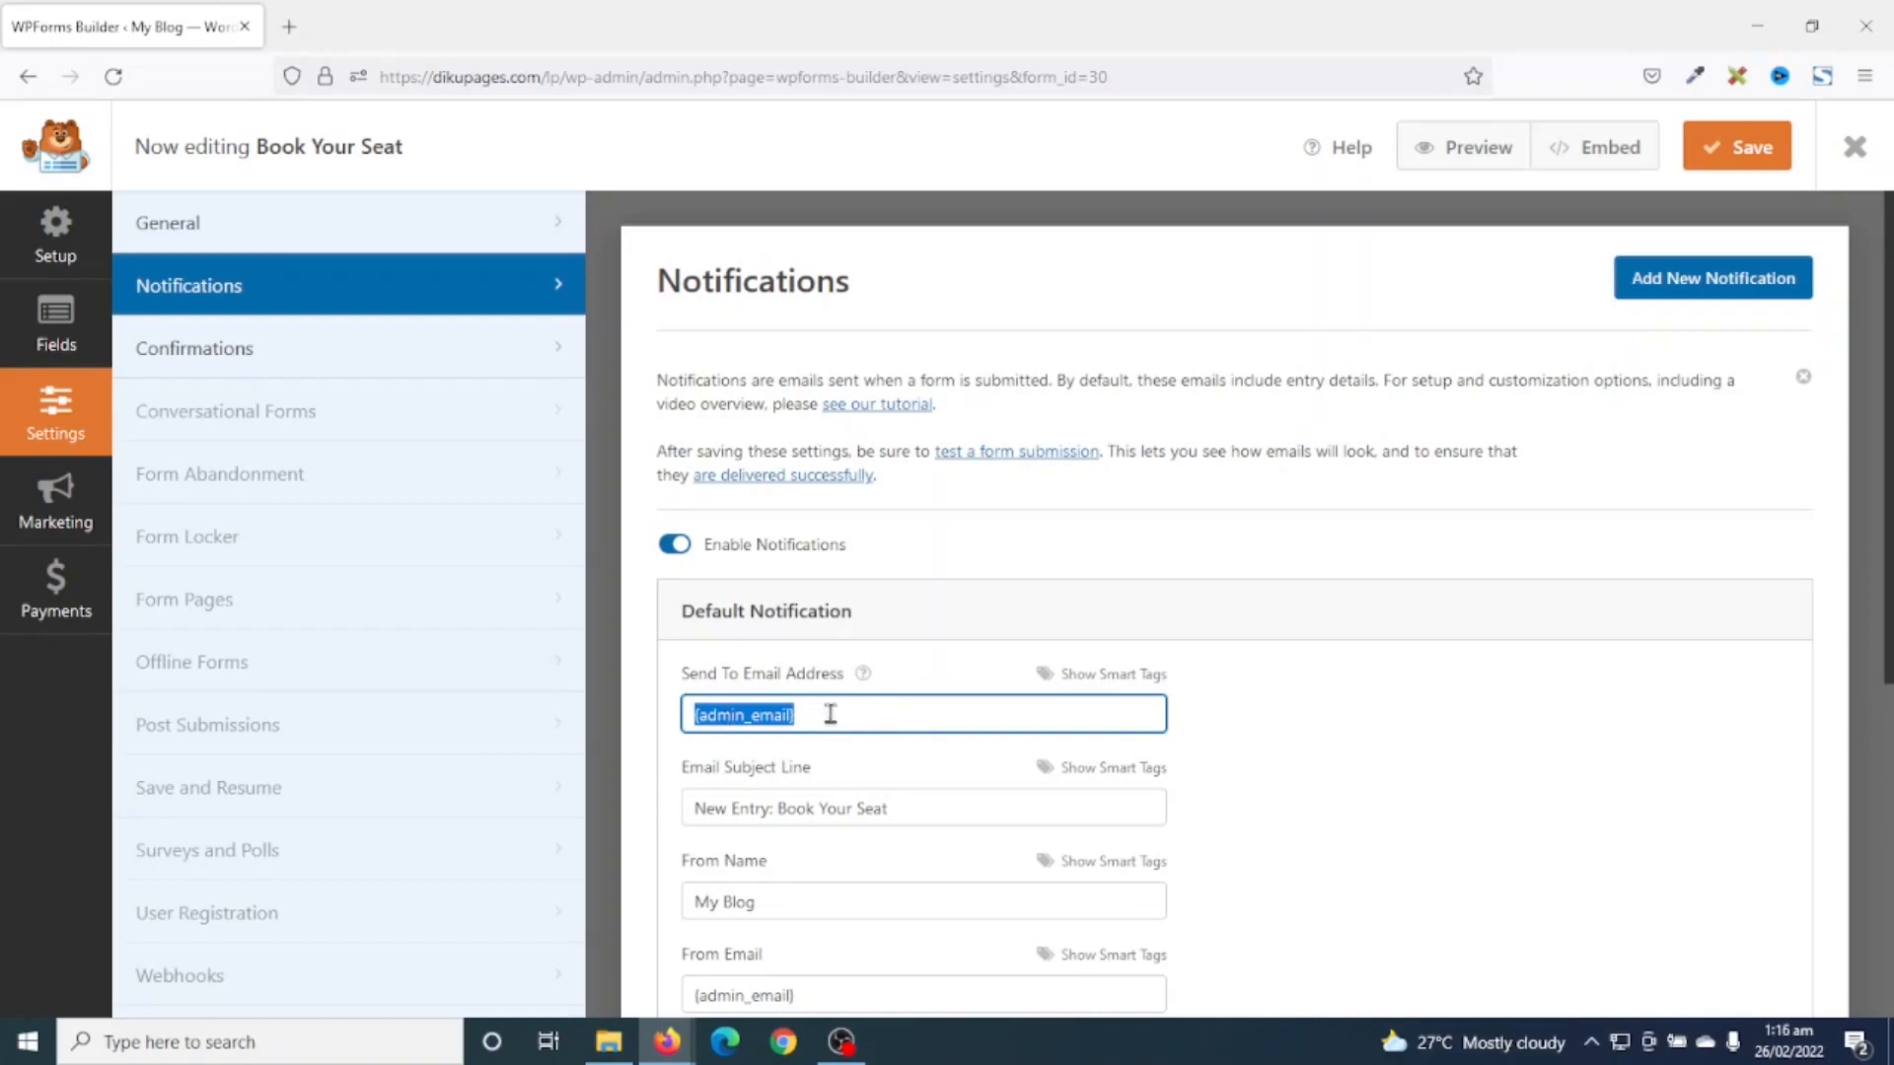
scroll(885, 727, down, 3)
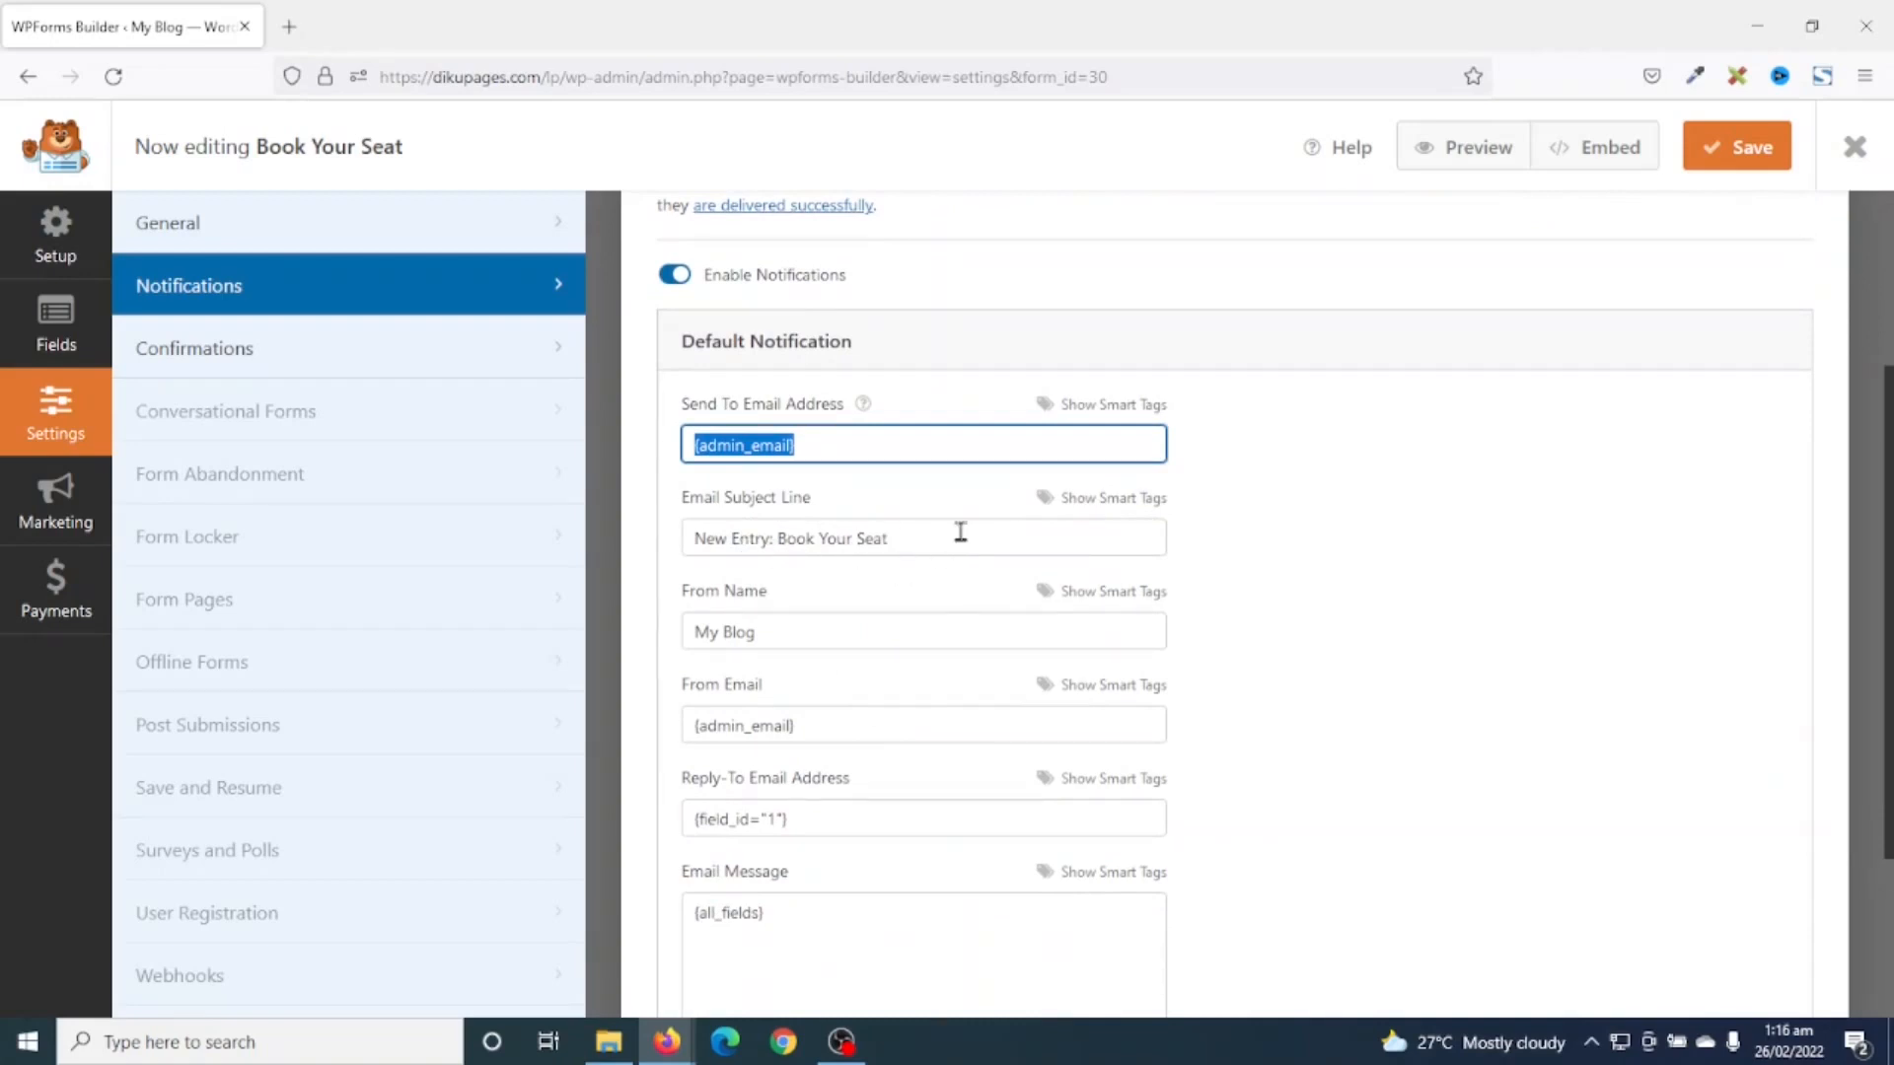
drag(908, 541, 520, 553)
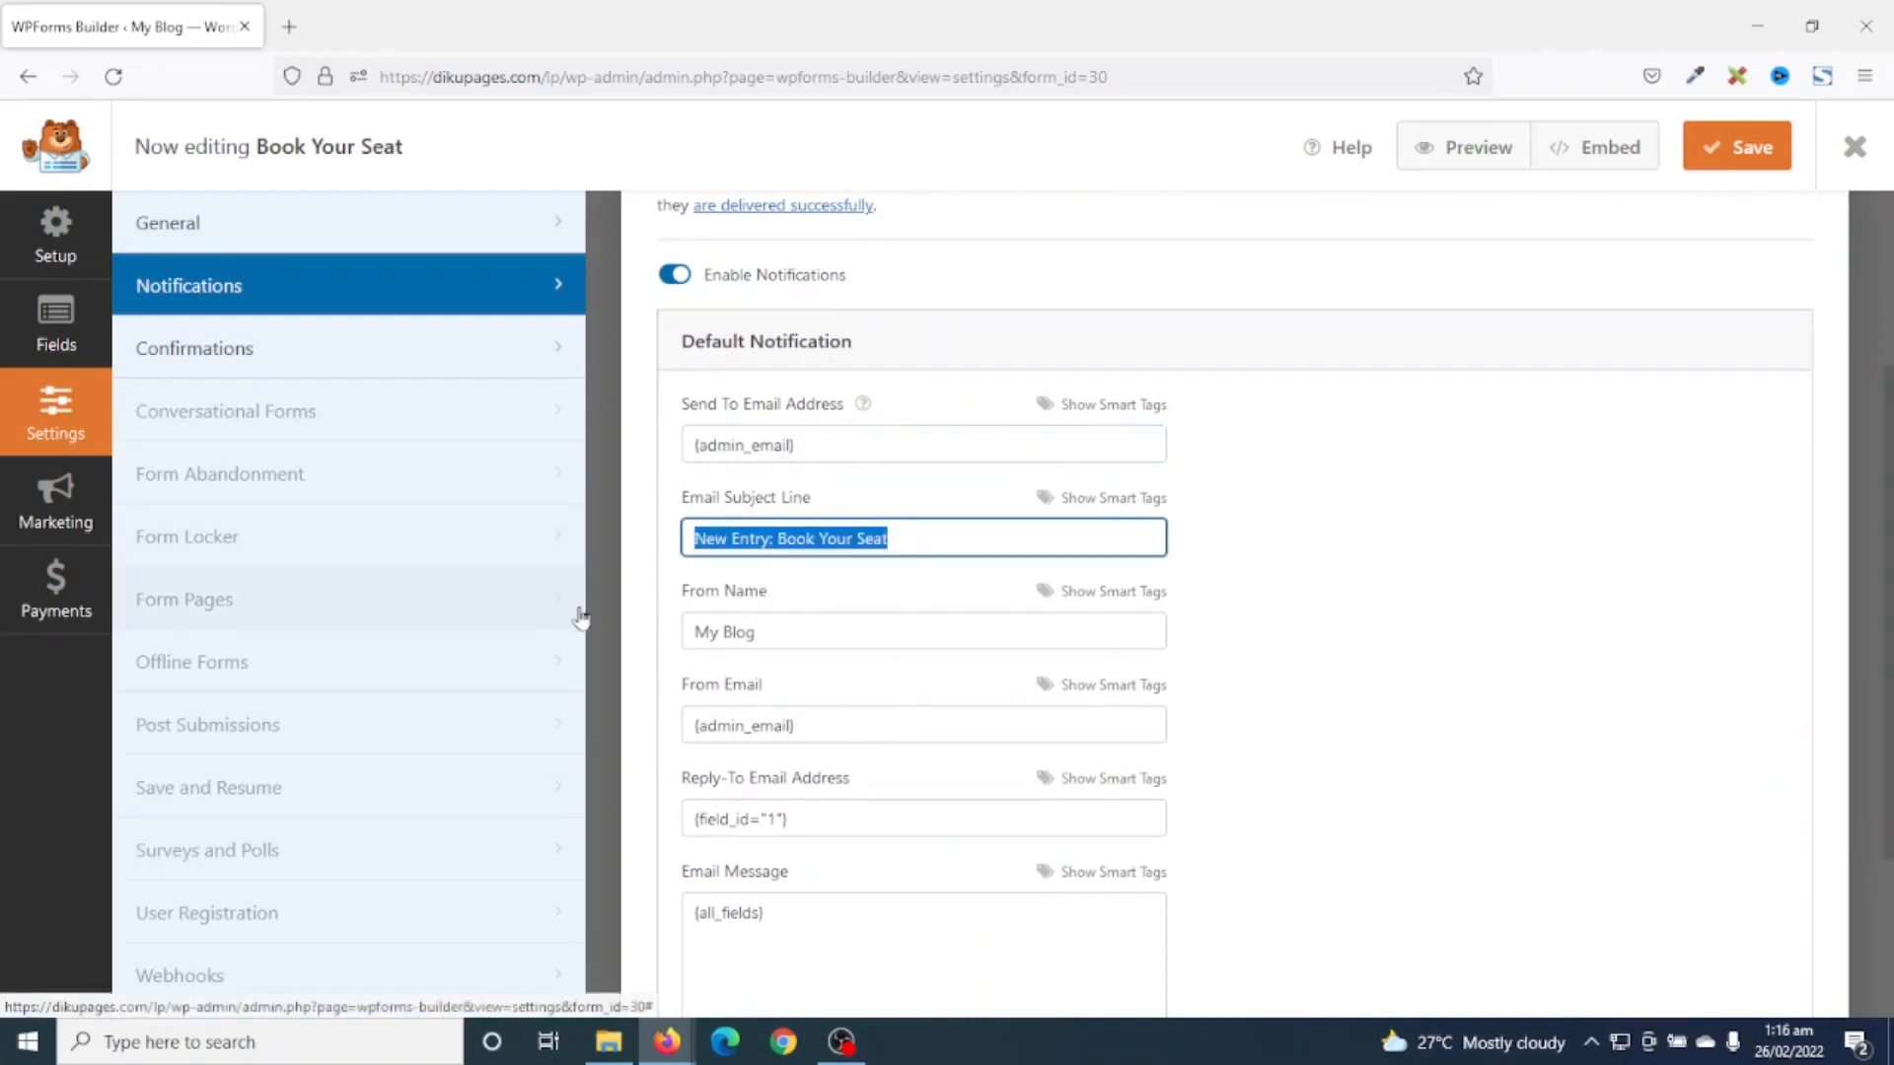
drag(778, 539, 606, 550)
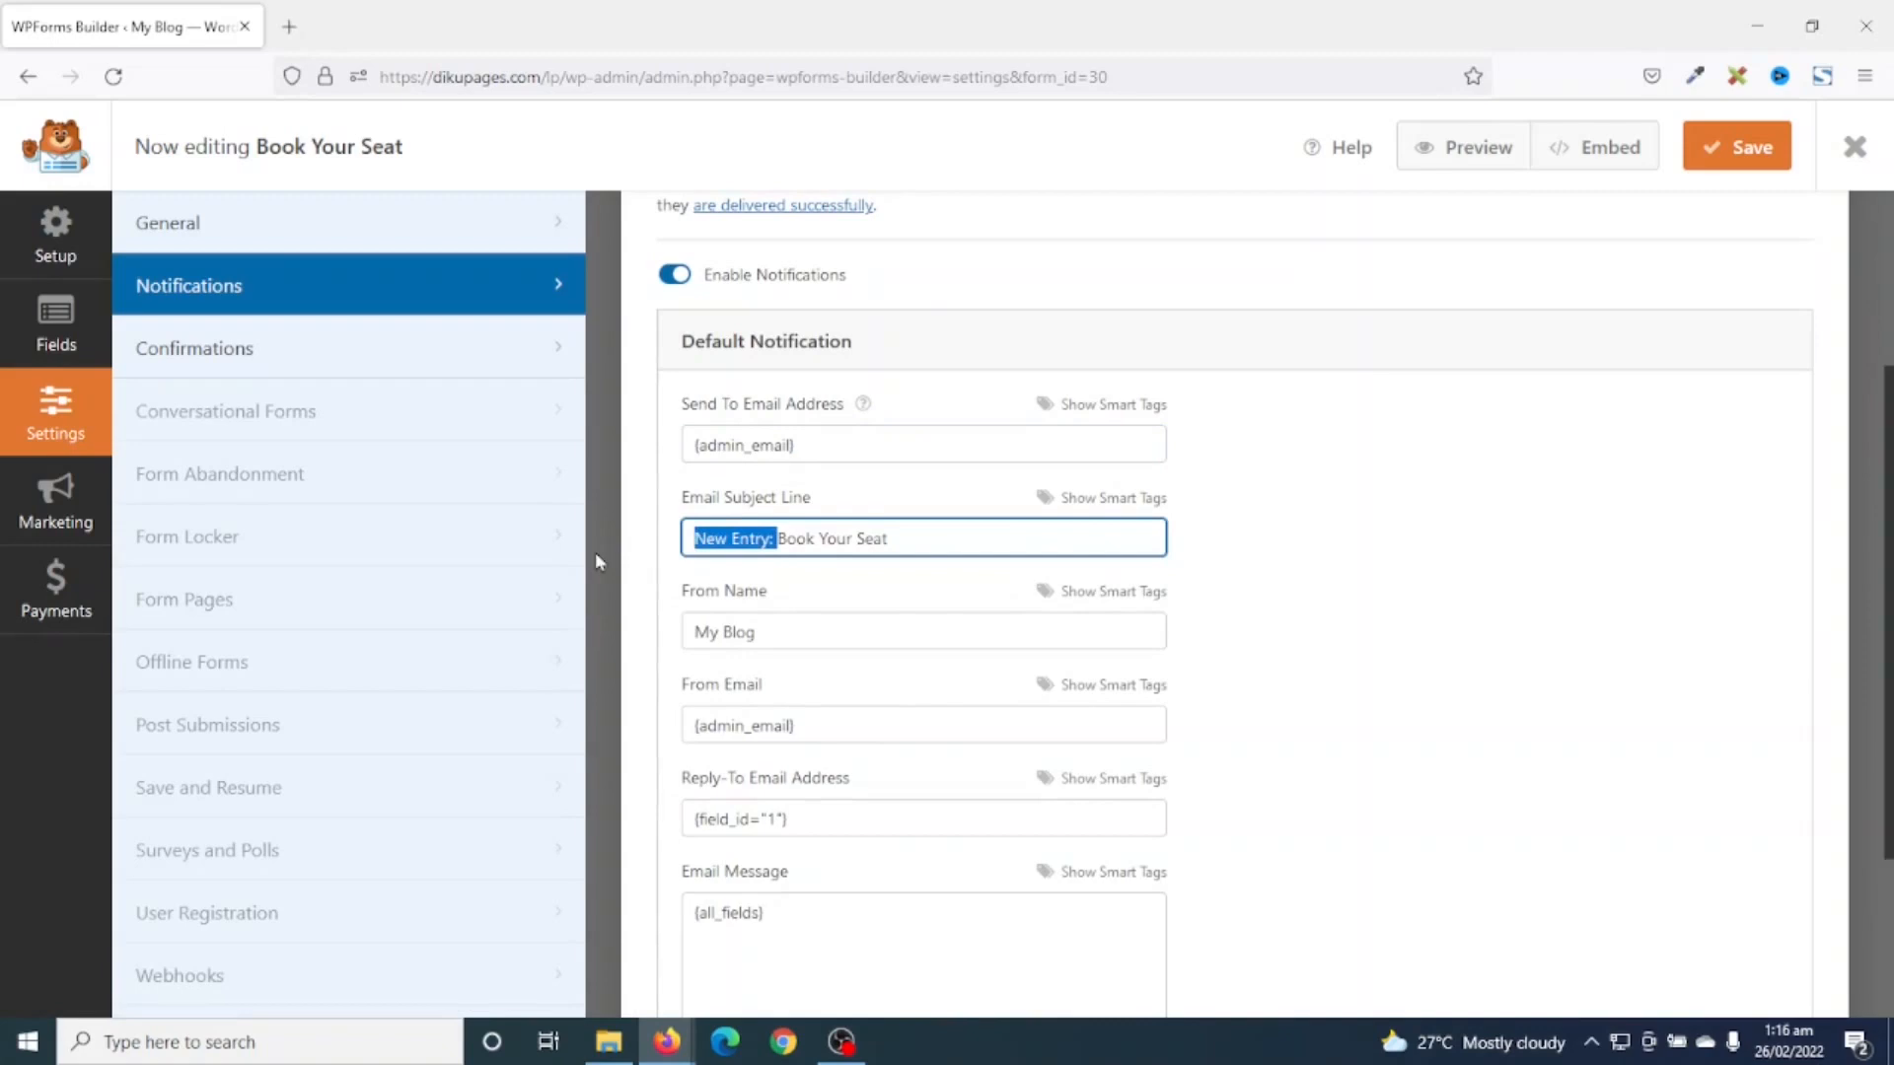
key(BackSpace)
drag(844, 633, 621, 638)
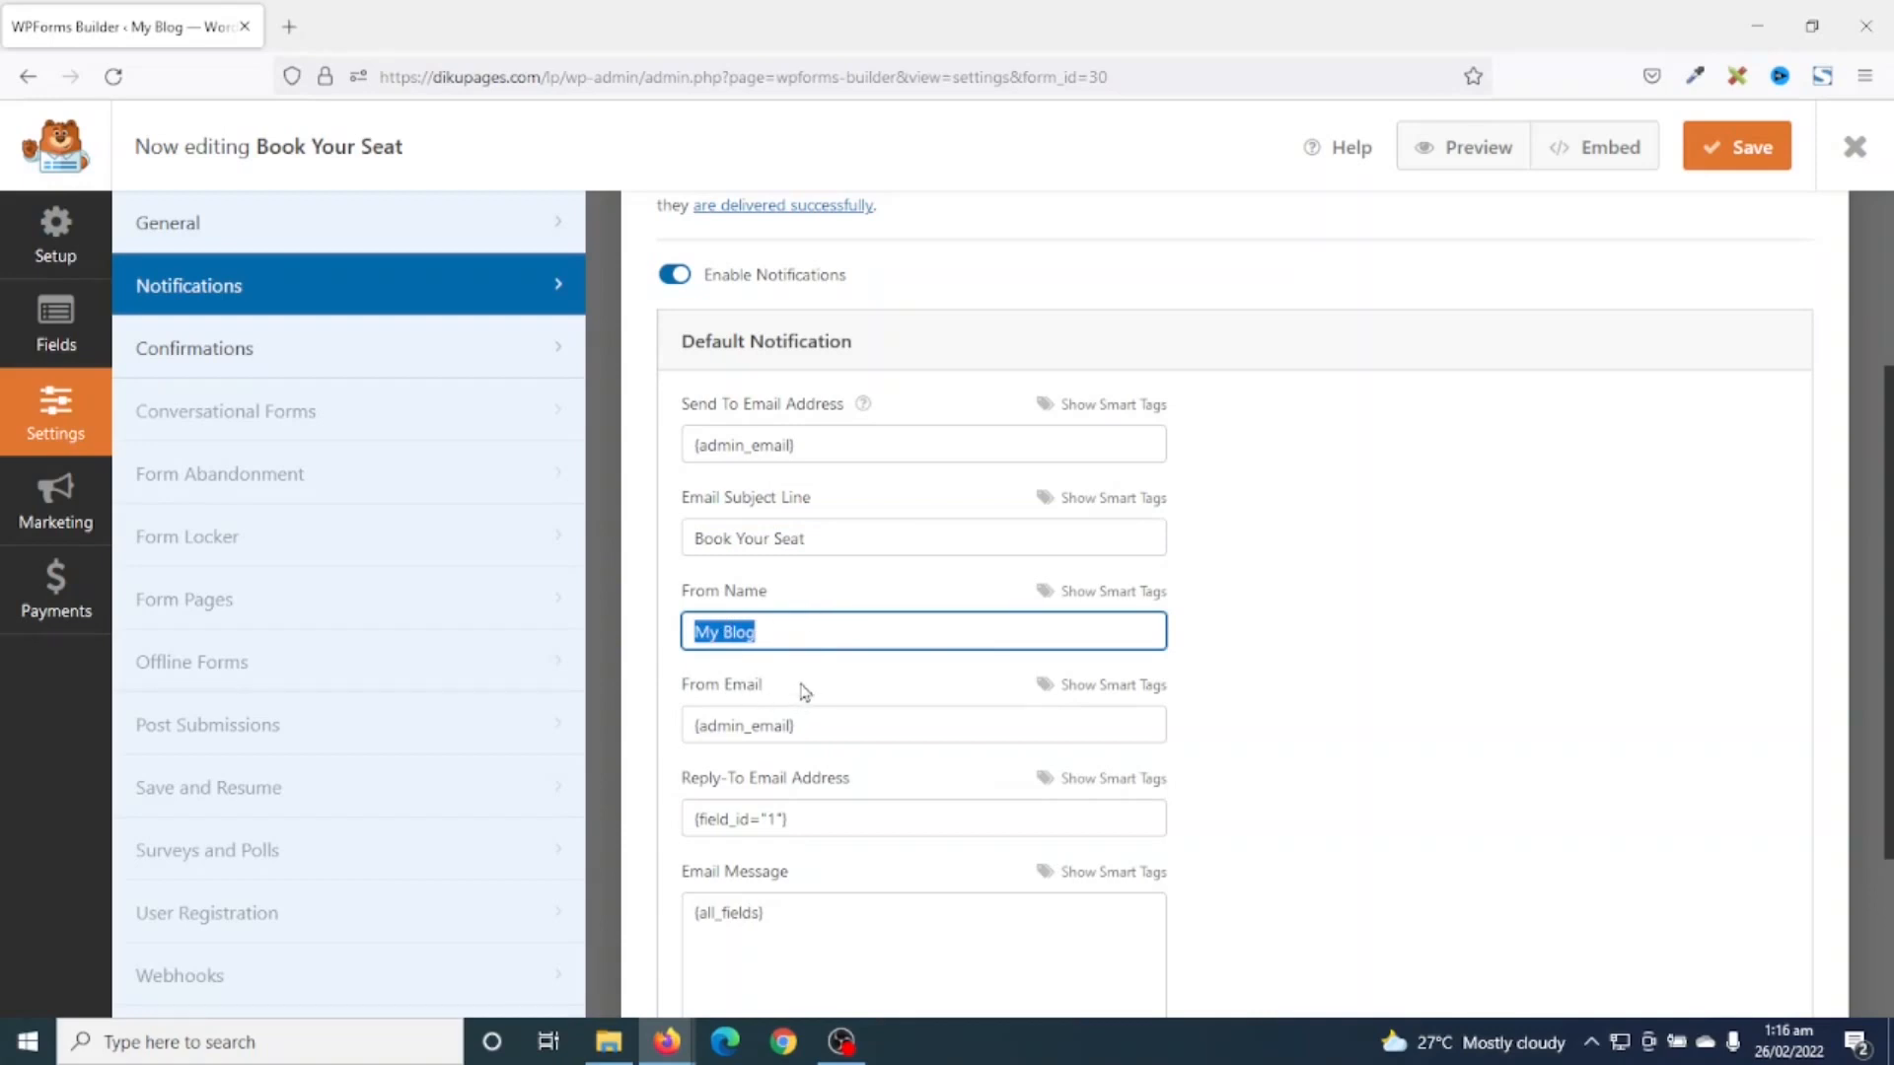
text(Product Launch)
scroll(799, 690, up, 2)
scroll(779, 710, down, 4)
scroll(802, 754, up, 4)
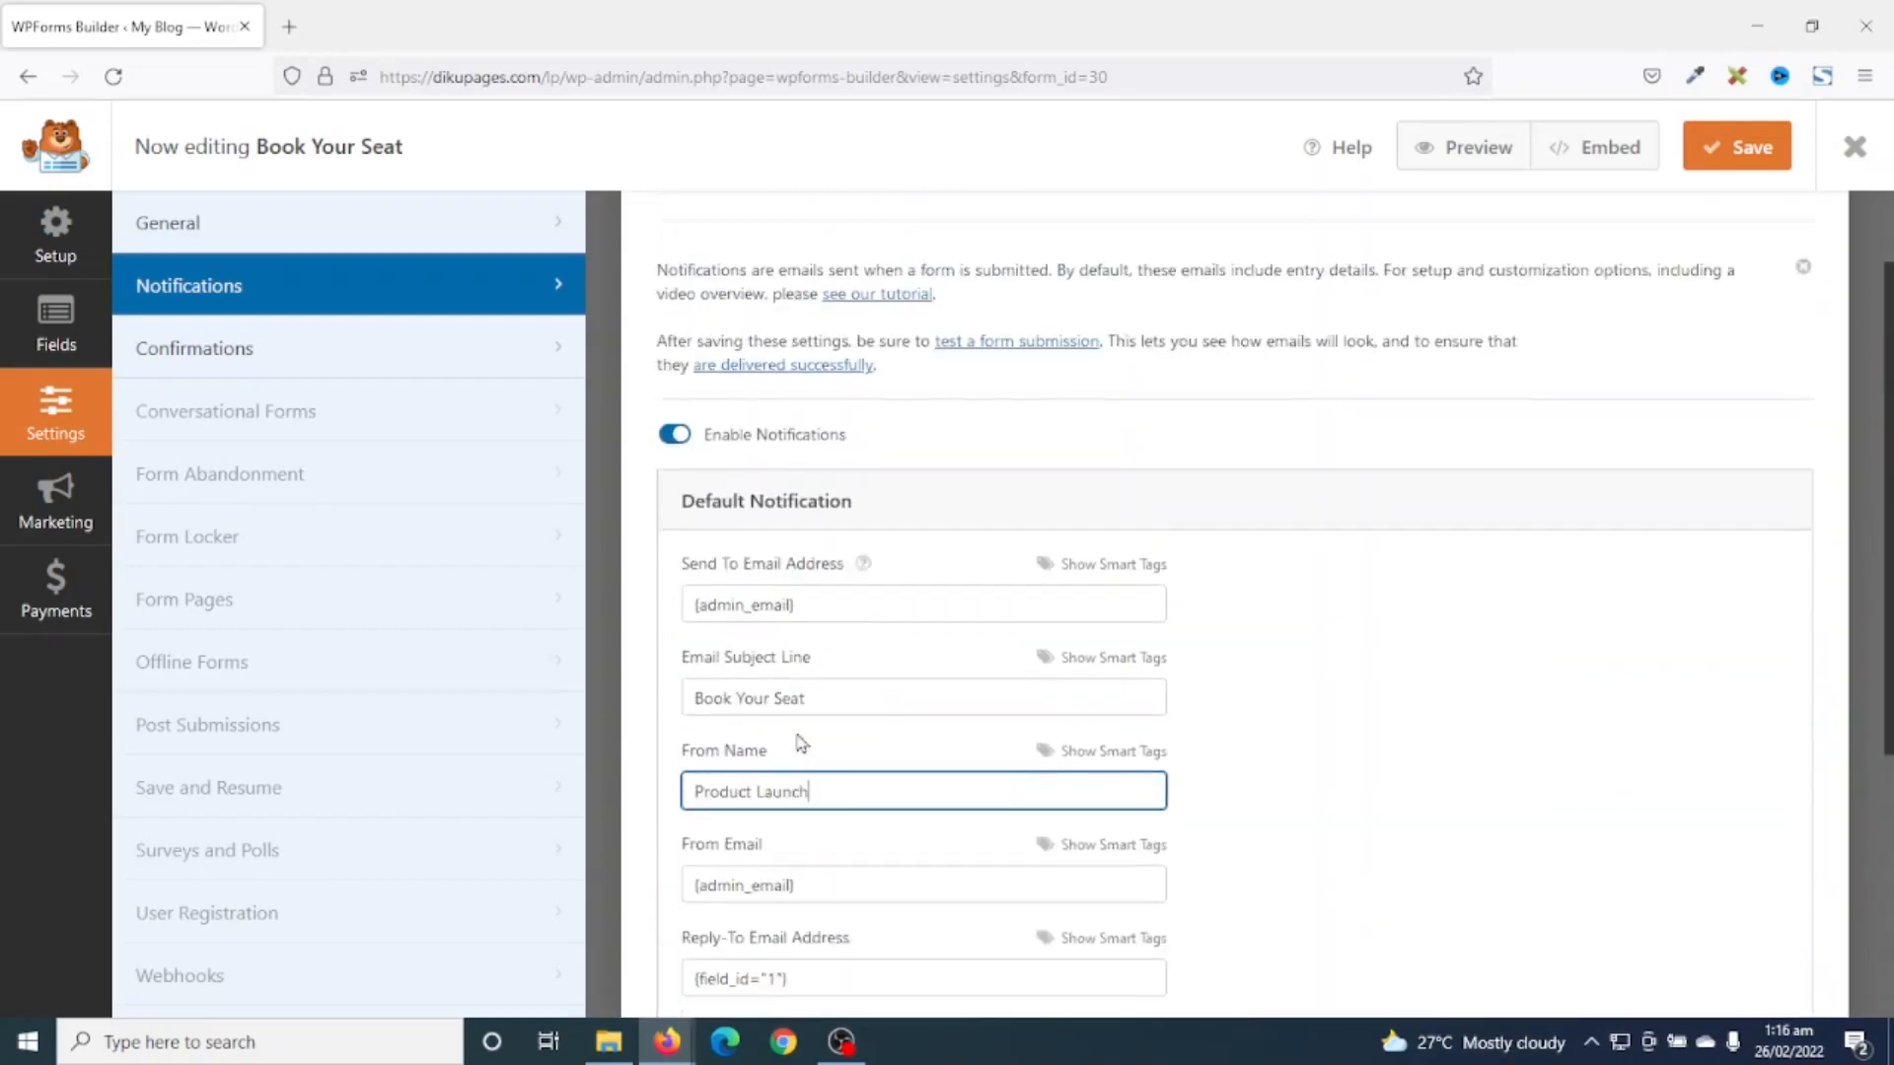
- Change the confirmation message to "Thanks for your interest! We will be in touch with you shortly." and save the form
click(245, 361)
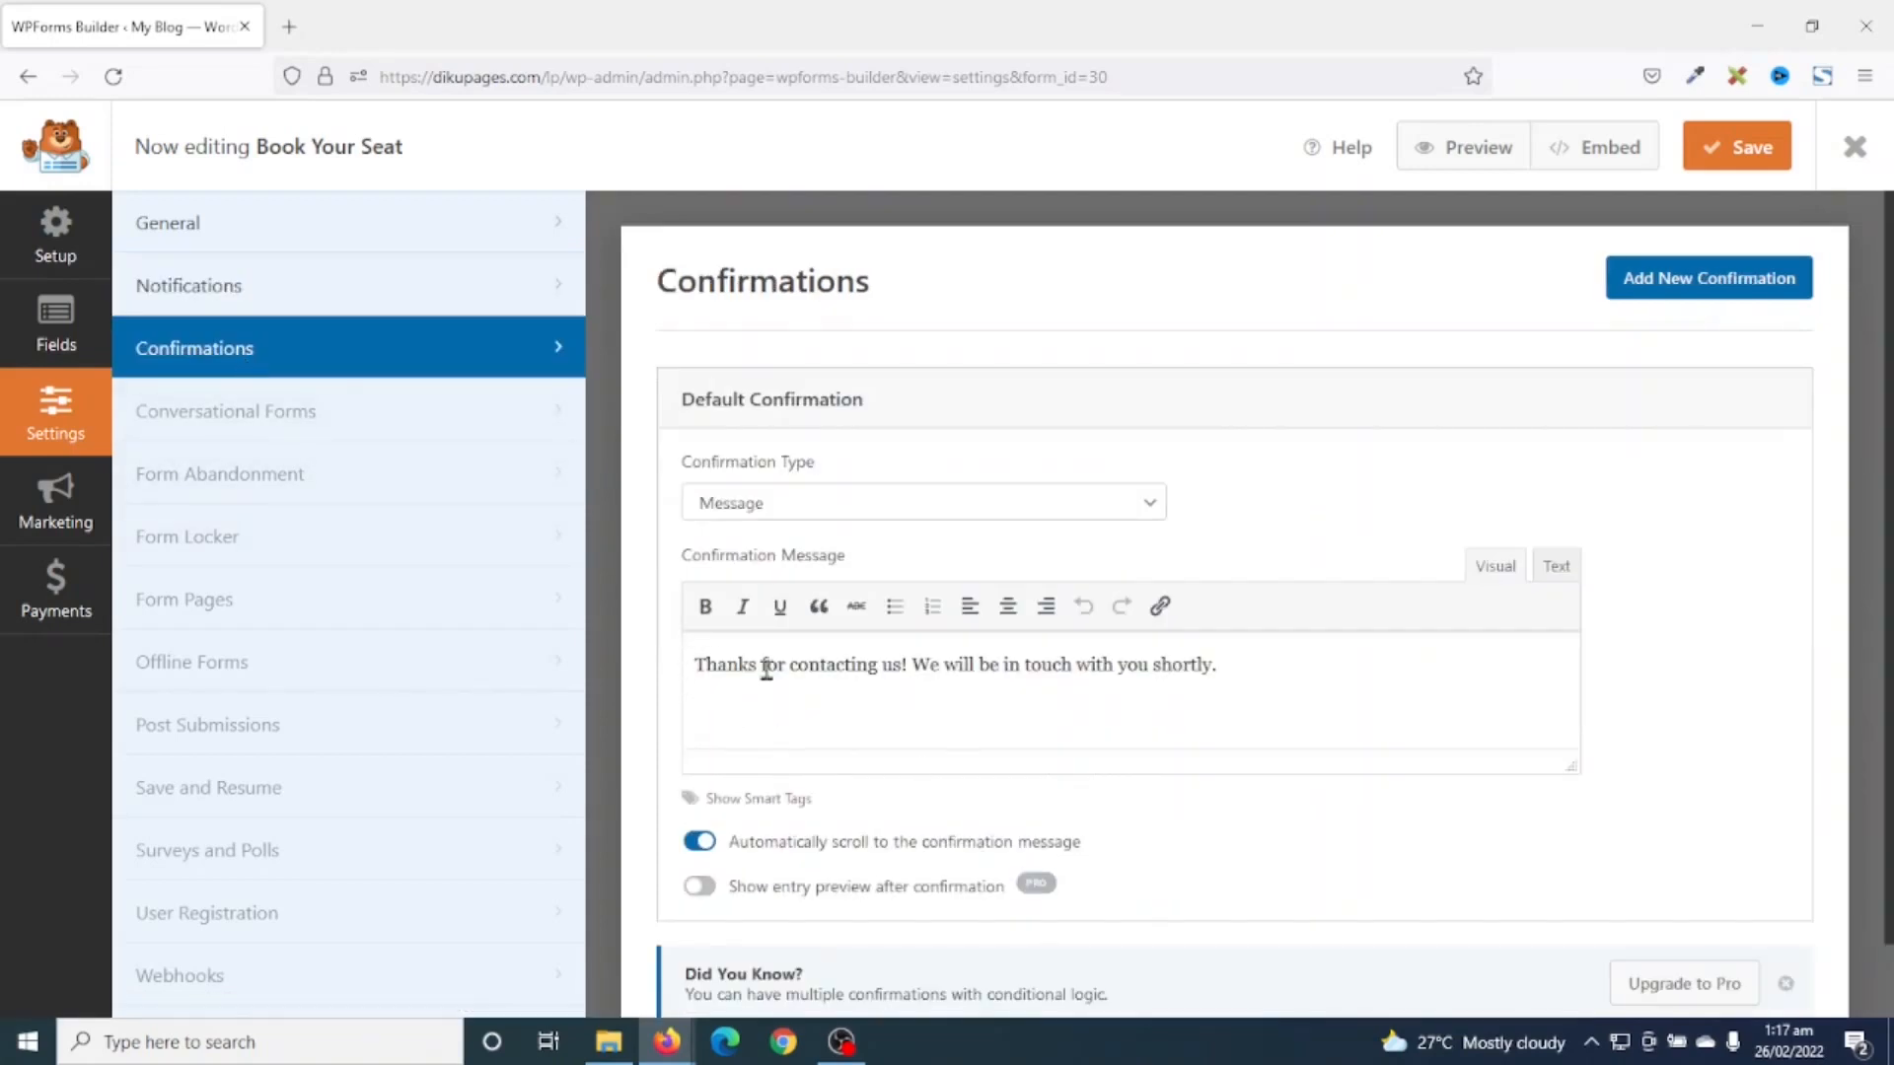
drag(903, 666, 792, 665)
text(your interest!)
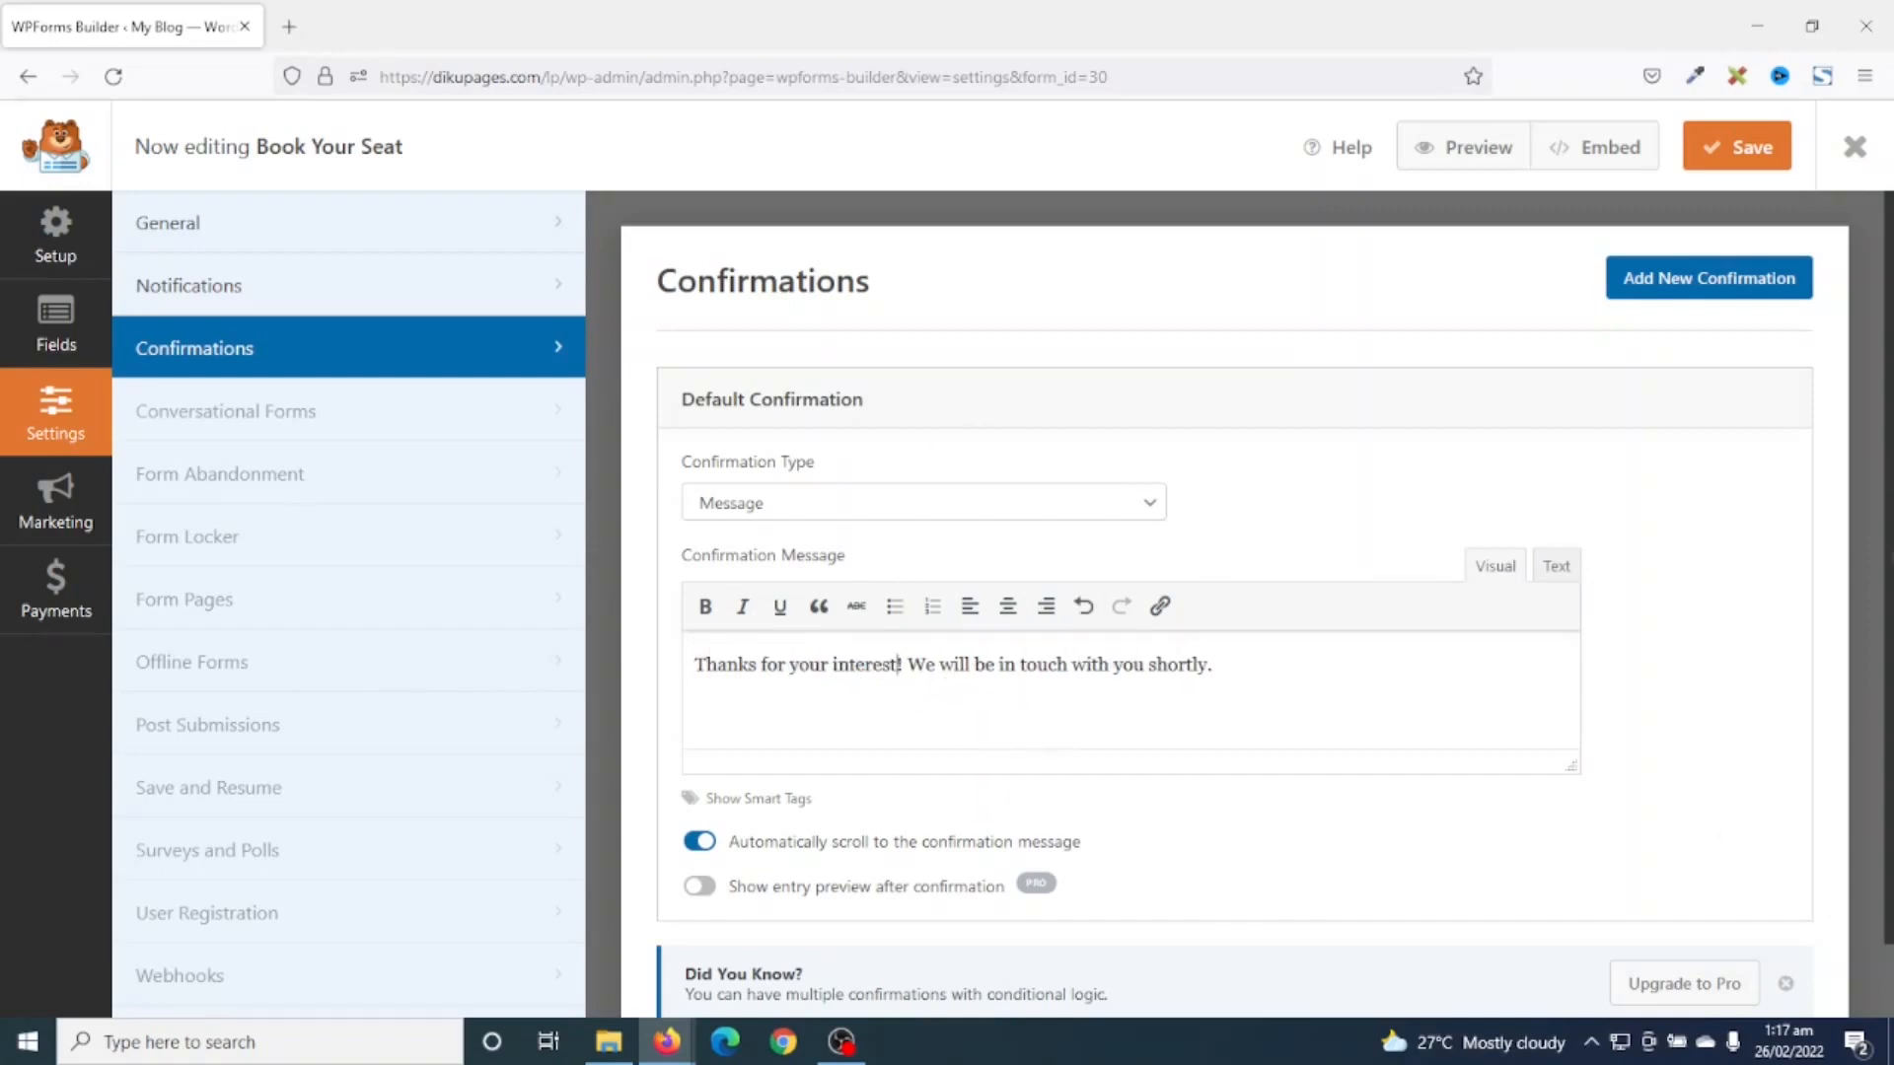
click(1751, 153)
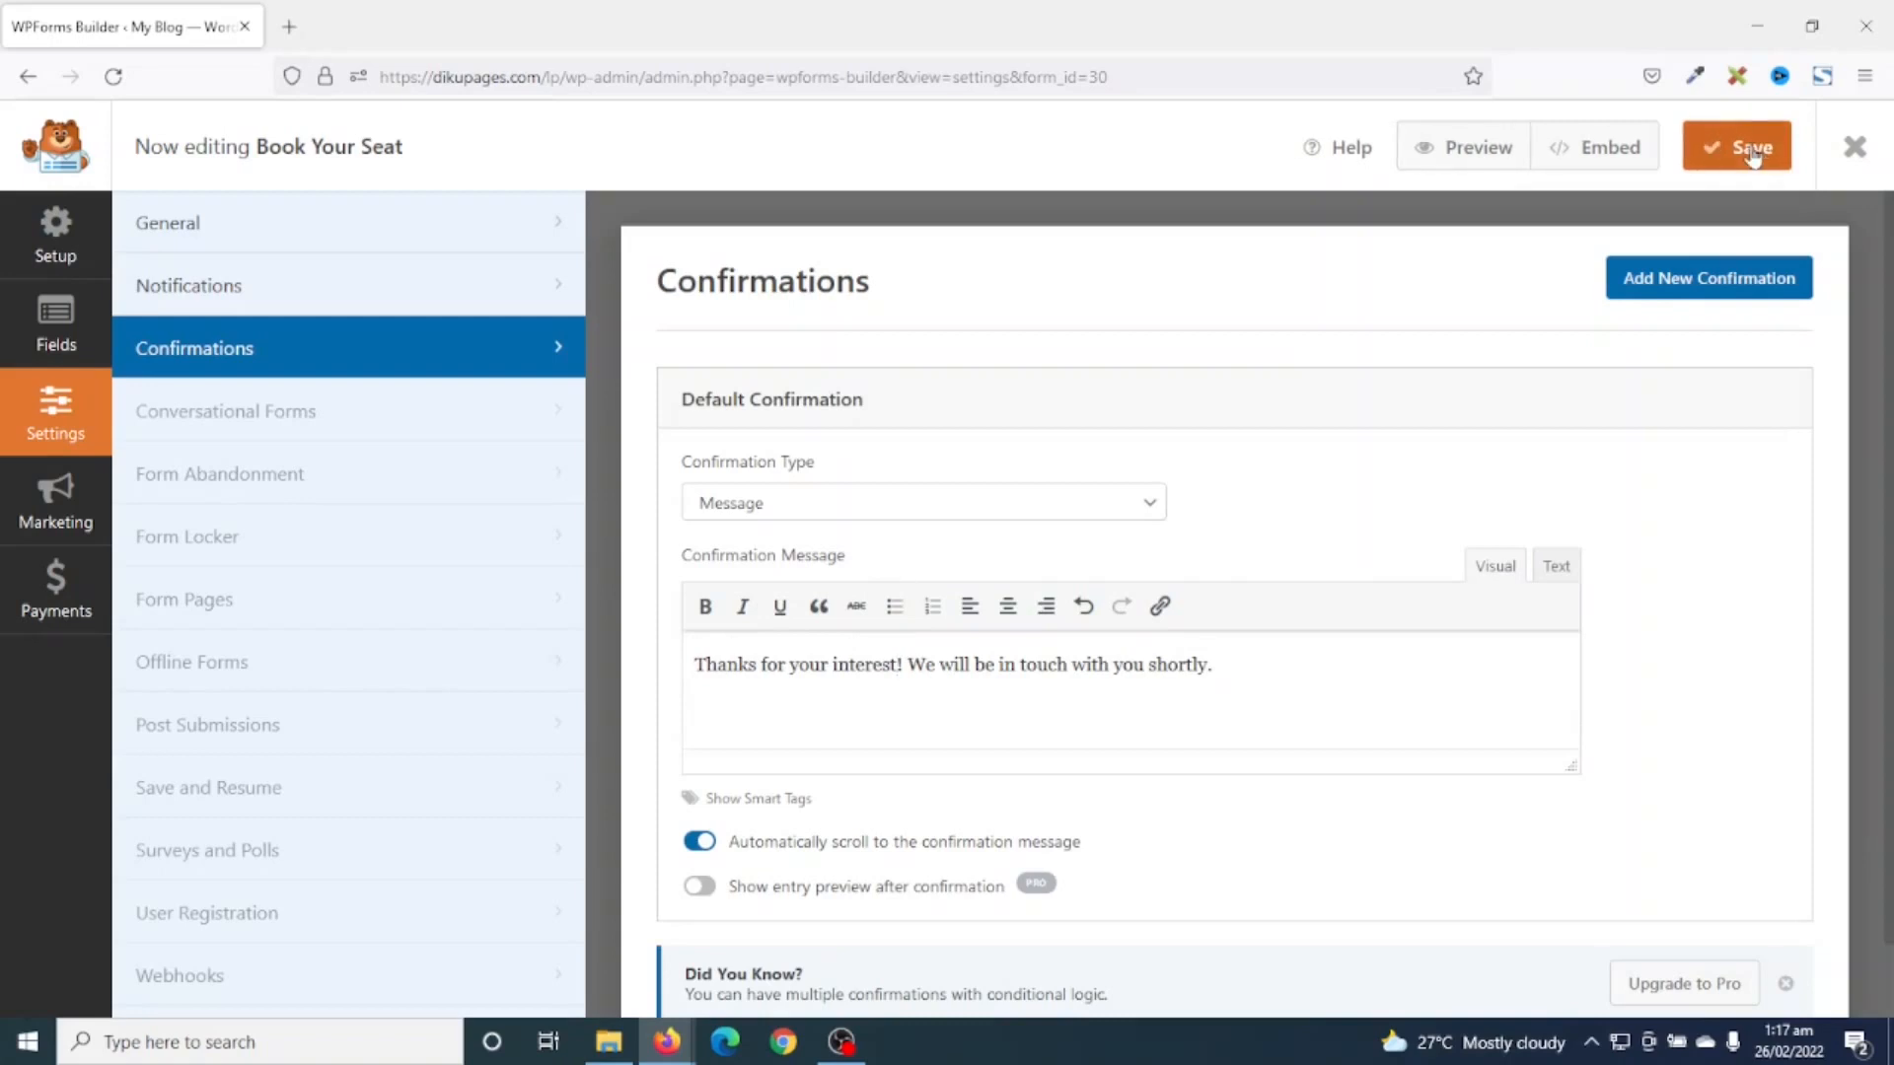
- Close the form builder and open the Landing Page for editing in Elementor
click(1855, 147)
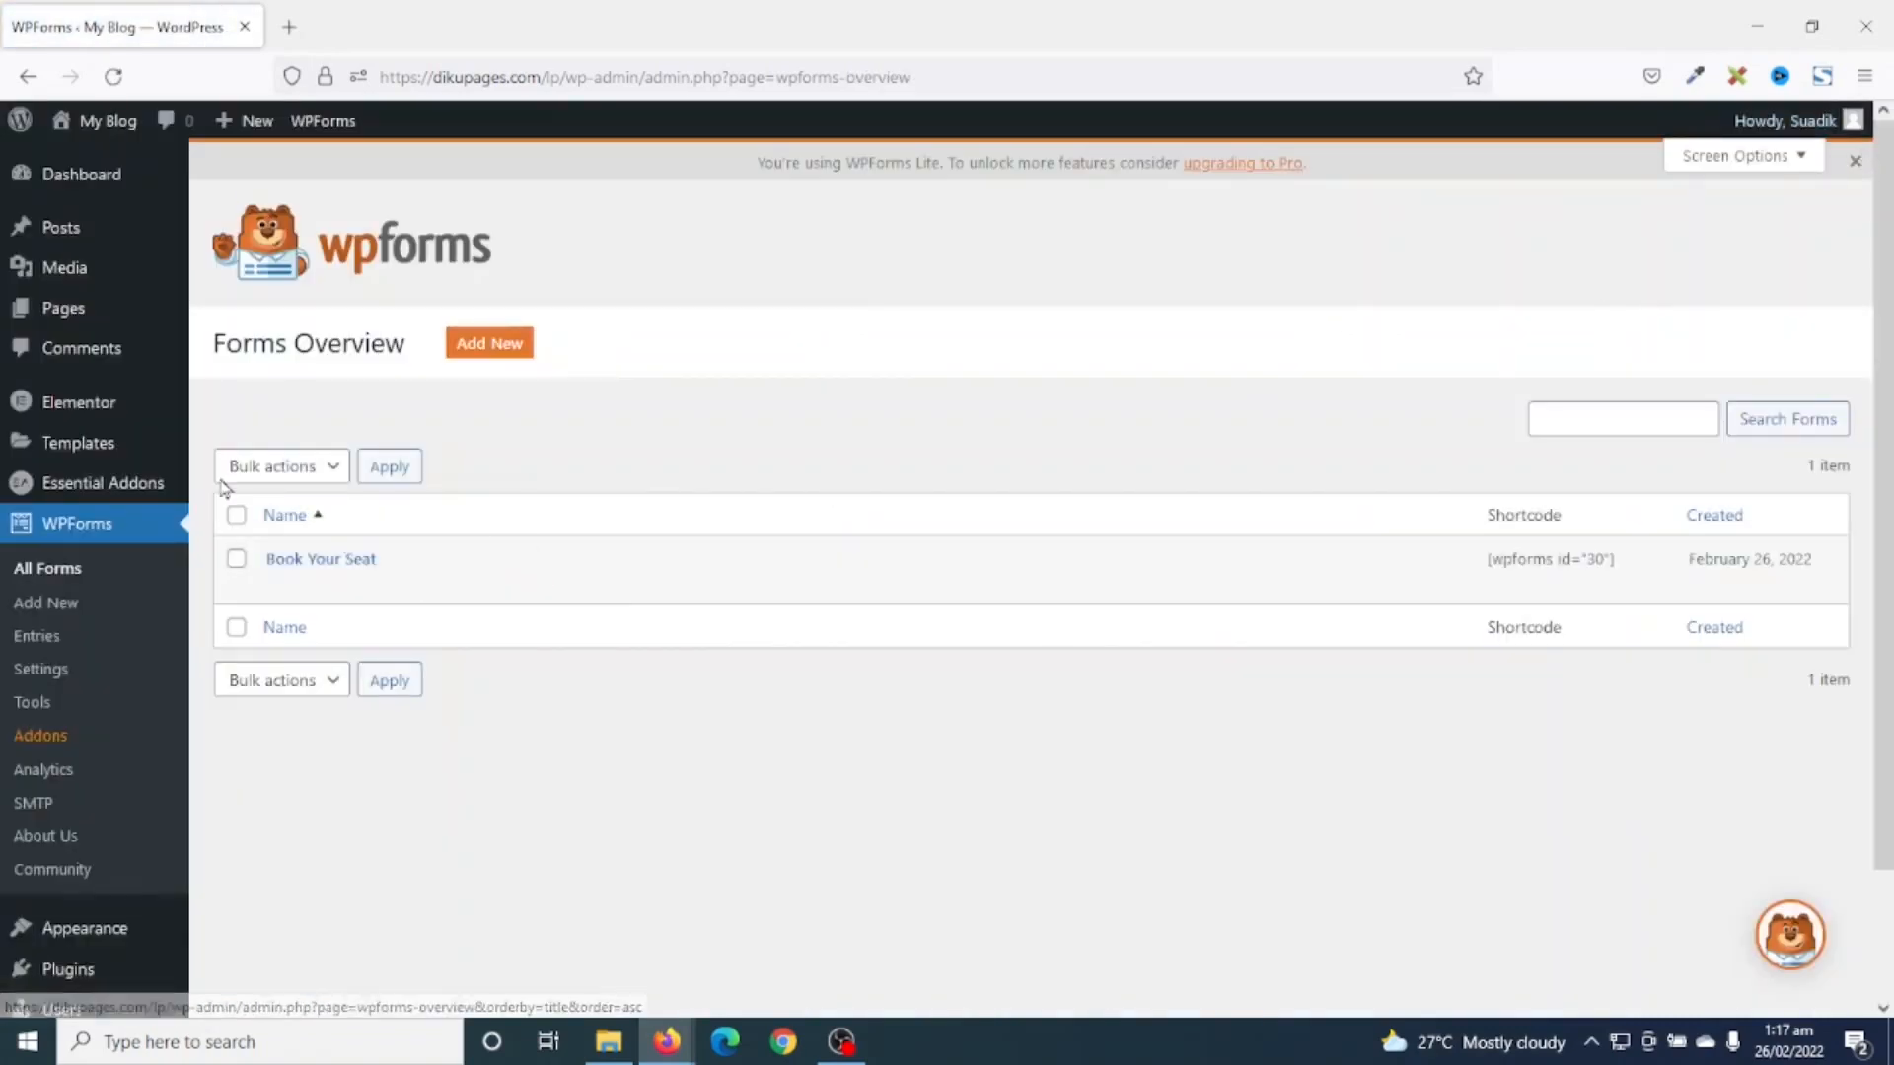
mouse_move(79, 315)
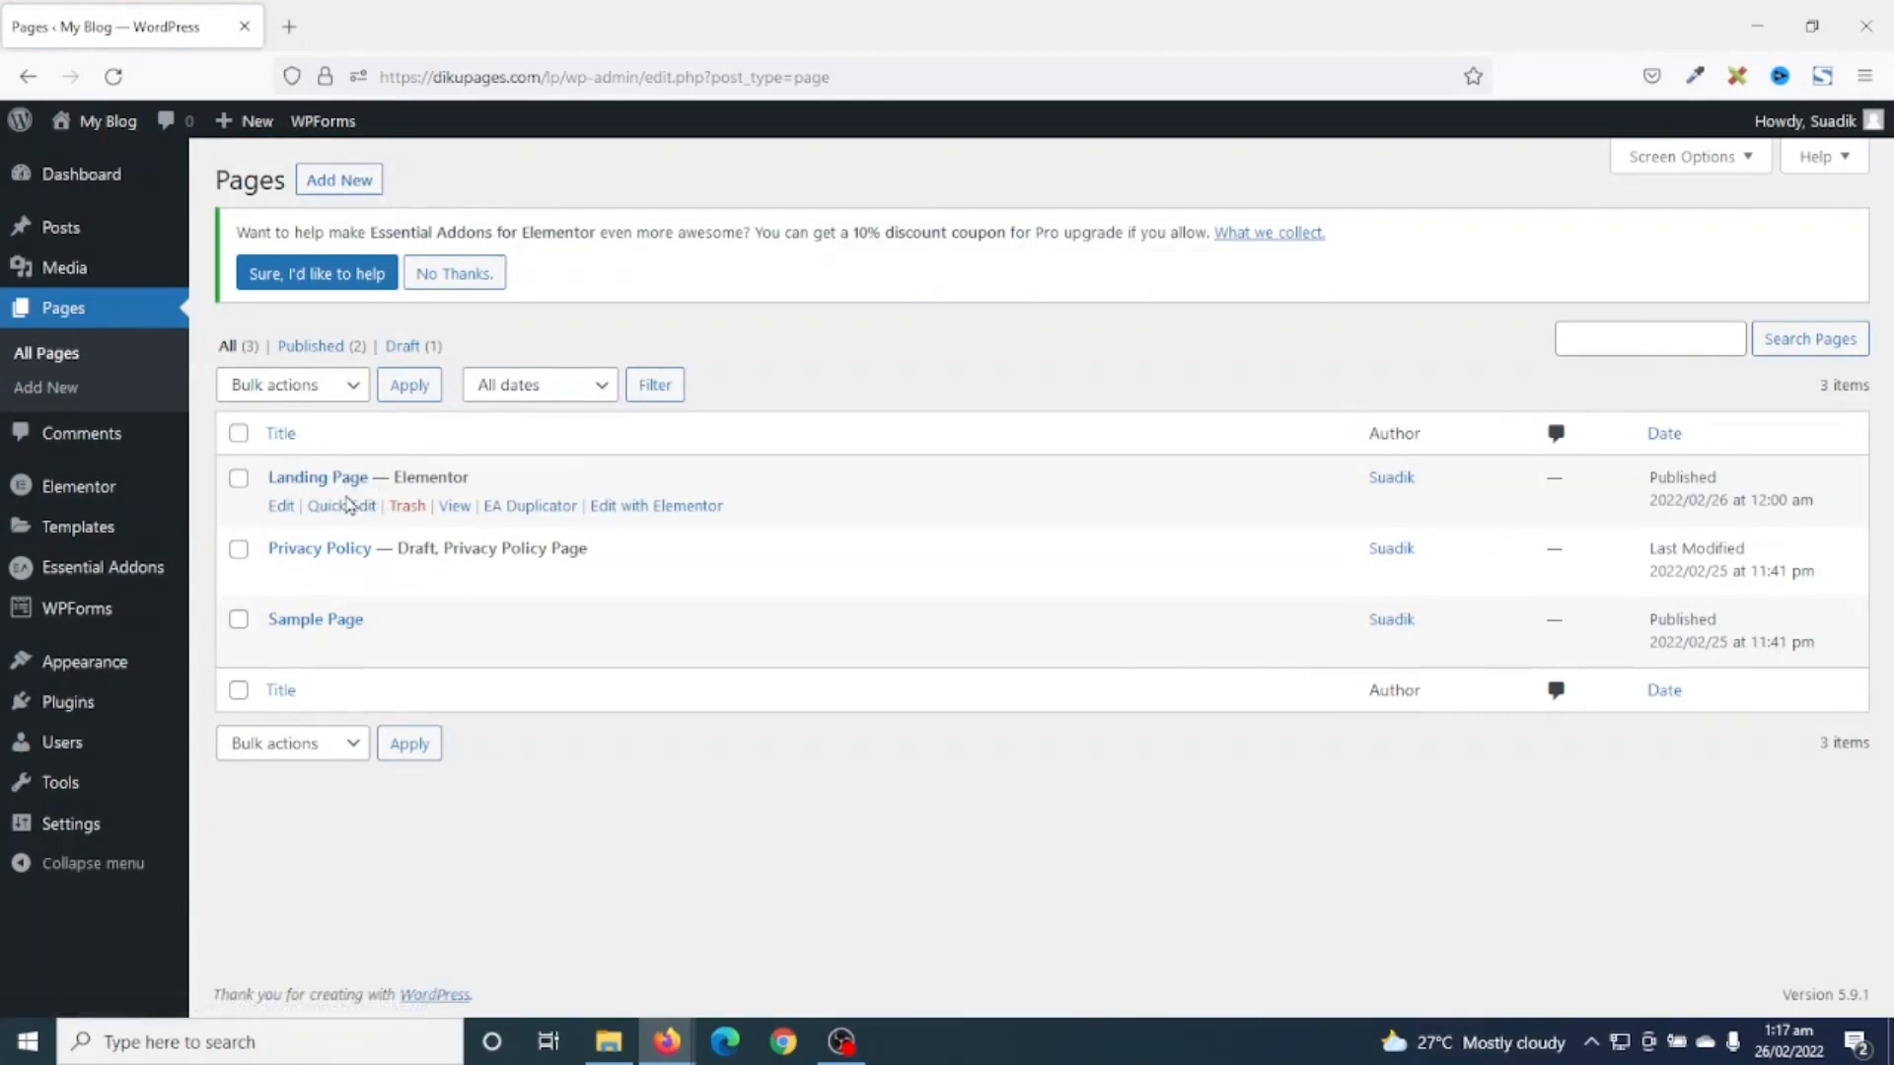
click(641, 507)
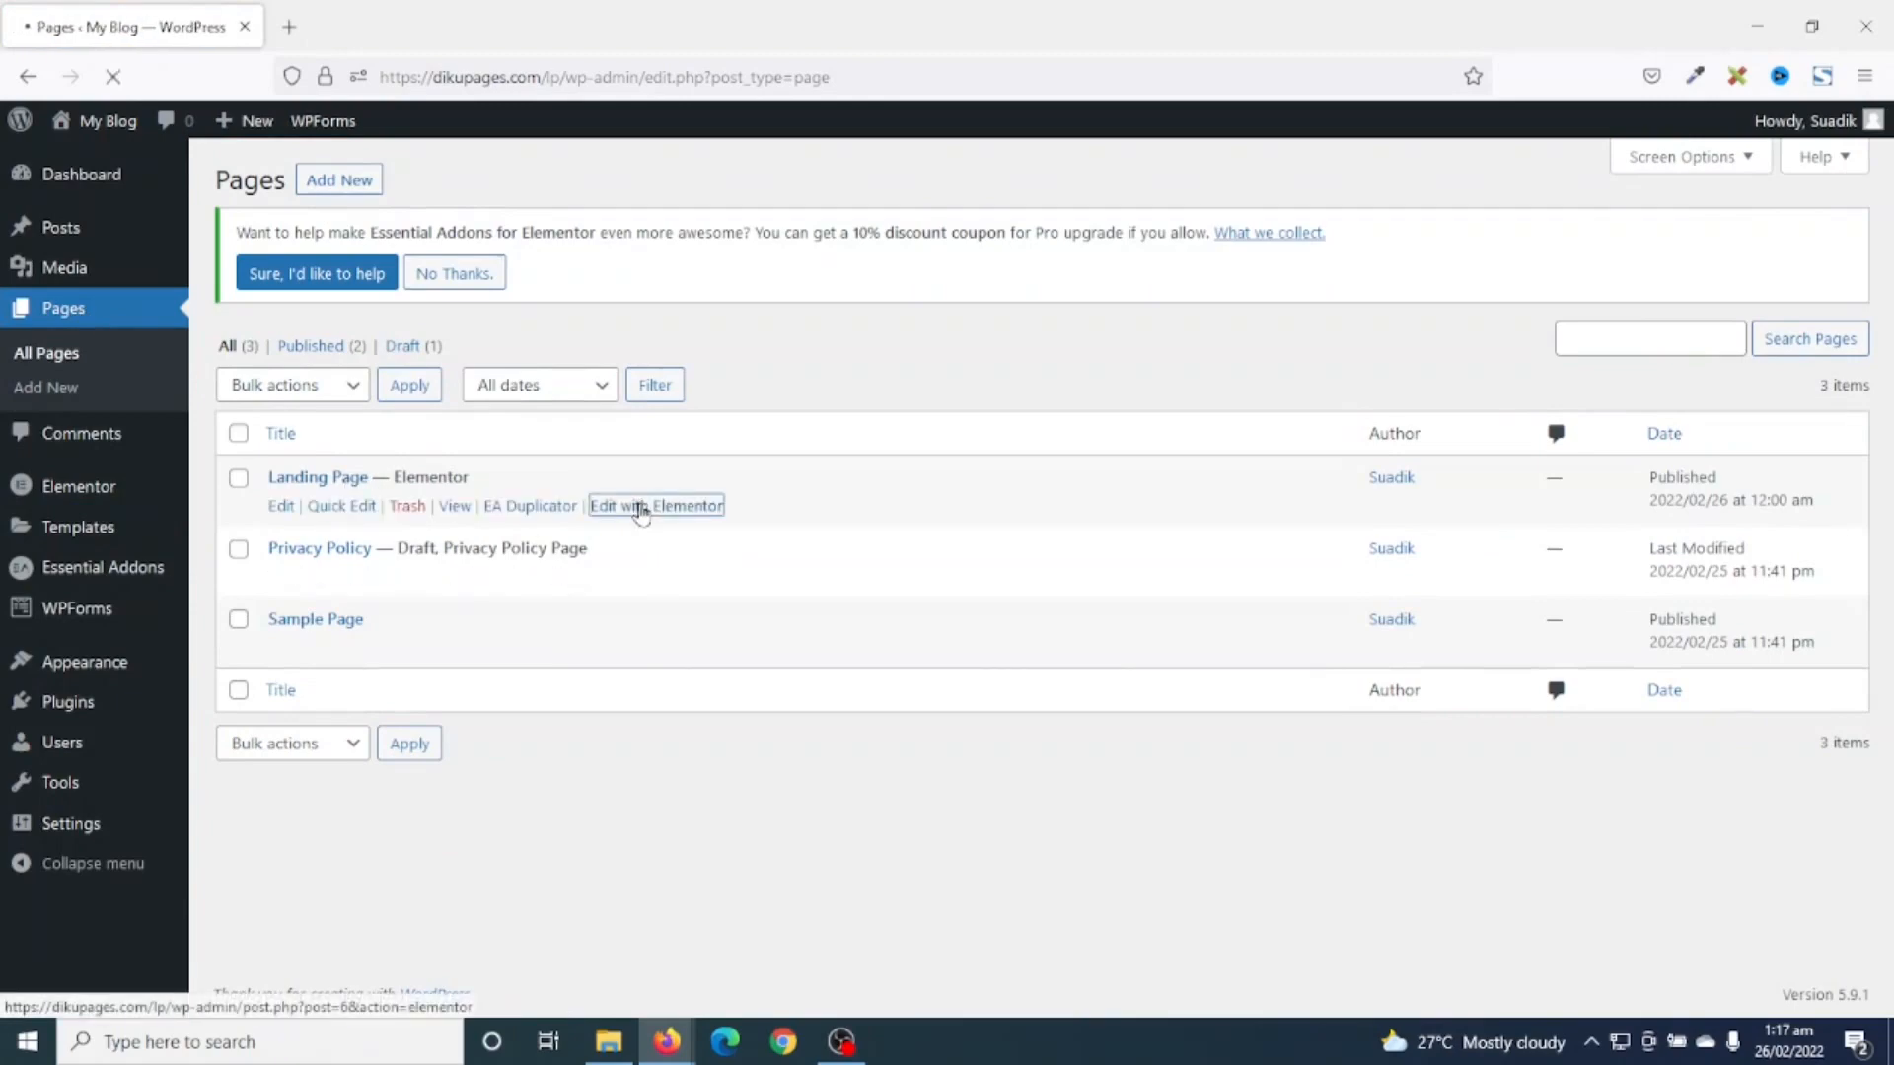
- Add the Essential Addons WPForms widget directly below the "Book Your Seat" heading near the end of the page
scroll(1241, 715, down, 2)
scroll(1239, 700, down, 20)
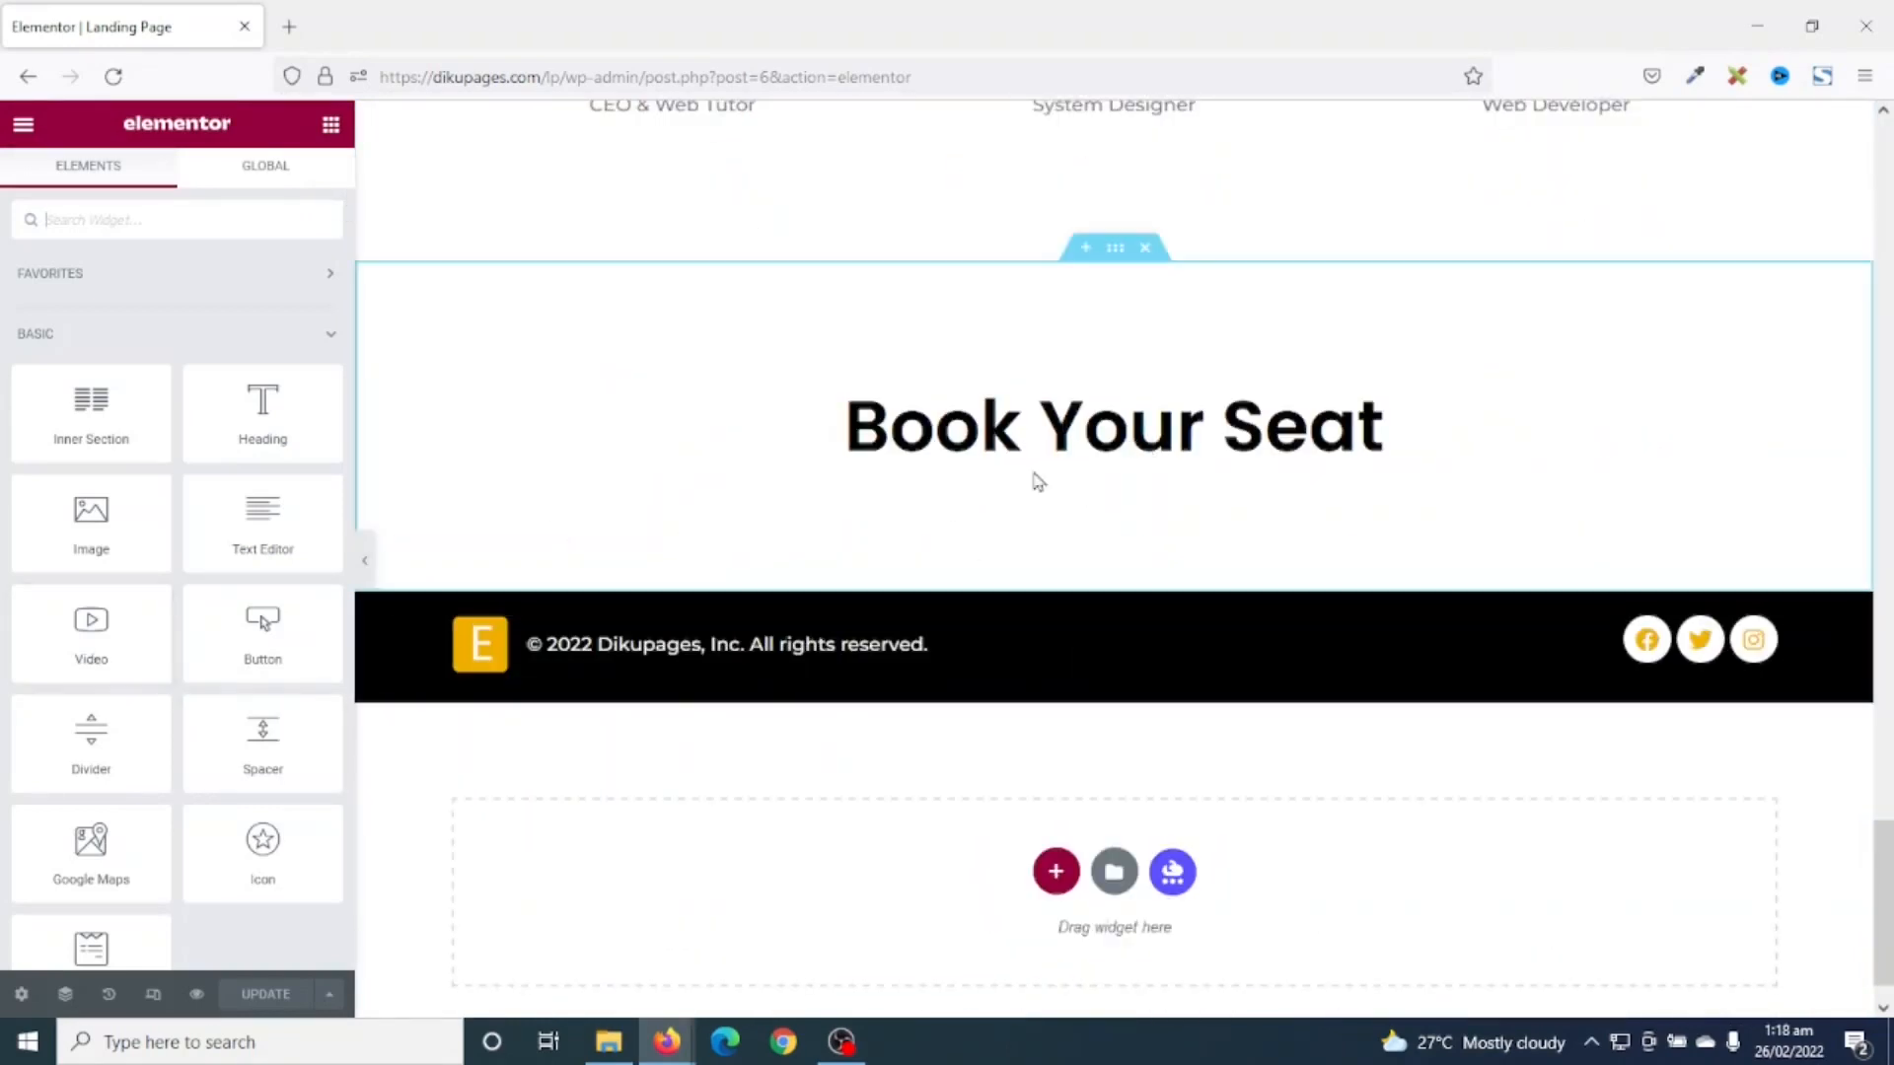
click(133, 219)
text(wpform)
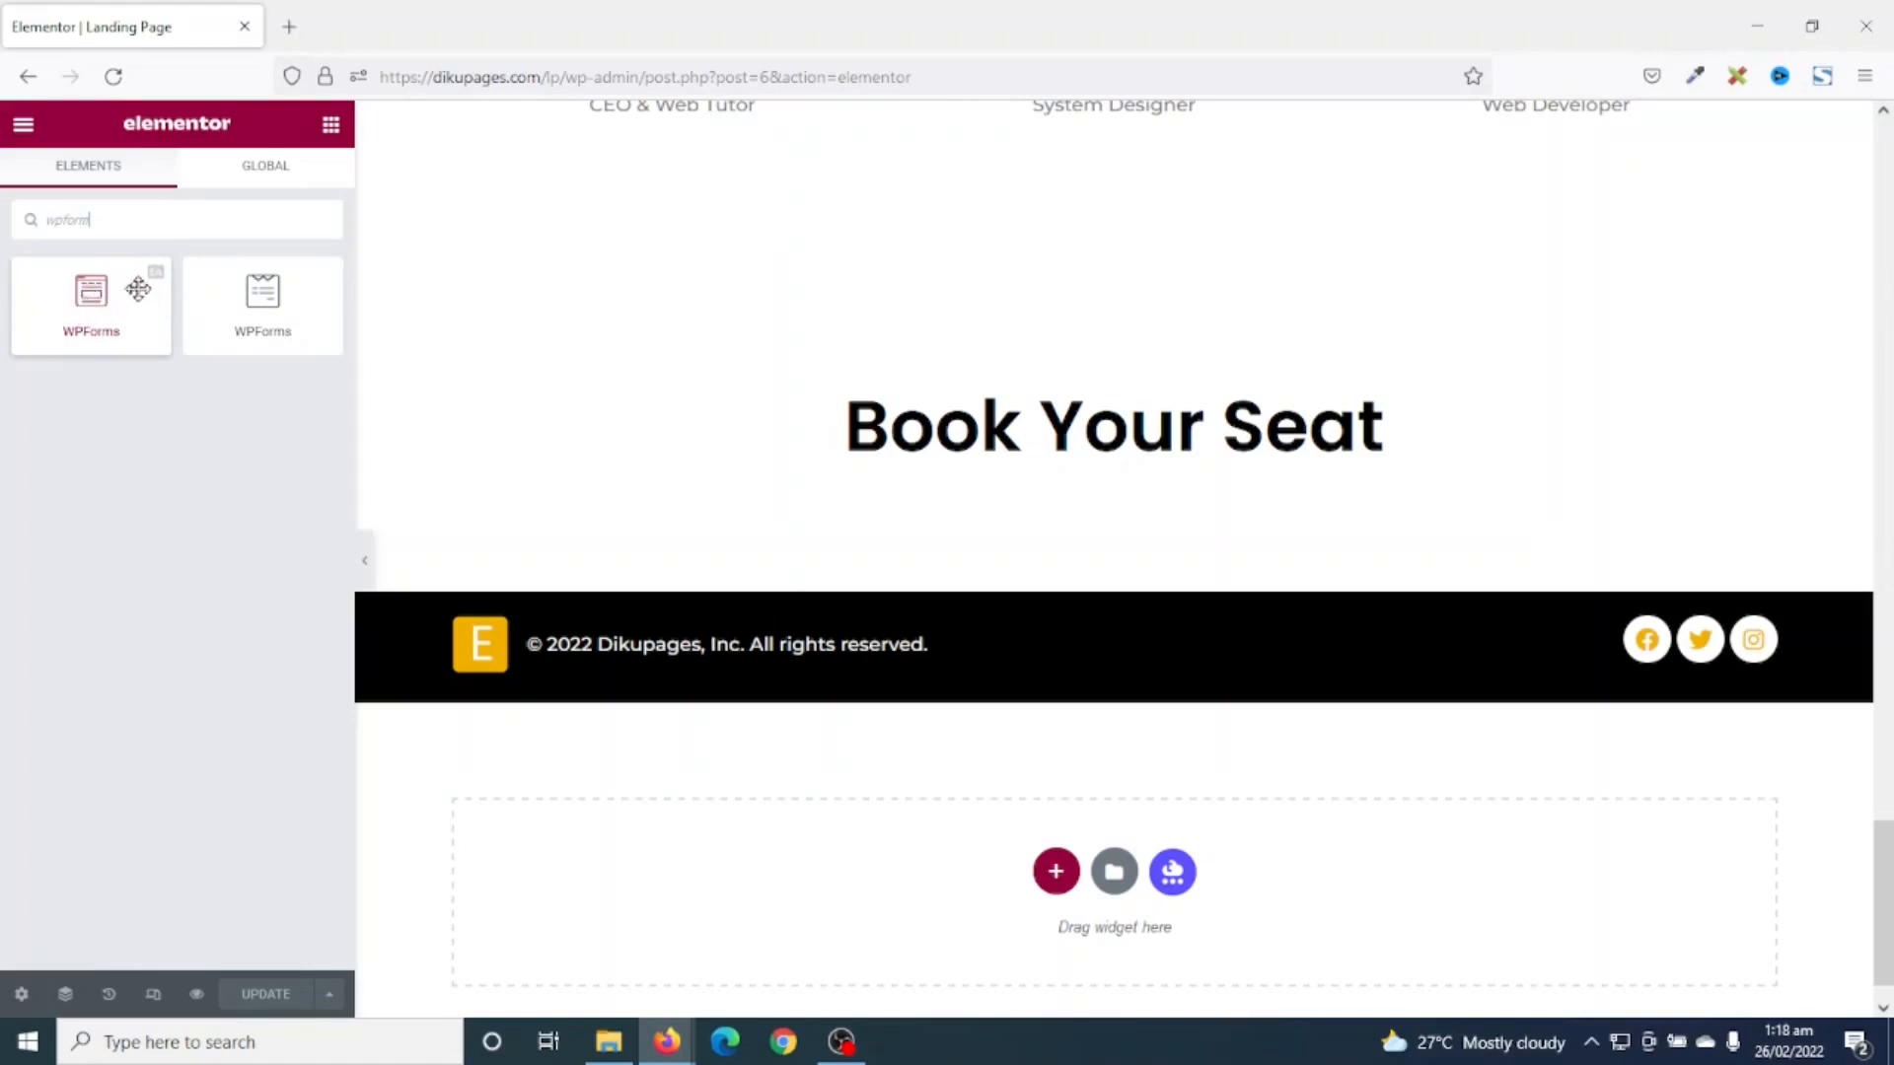
drag(98, 305, 973, 454)
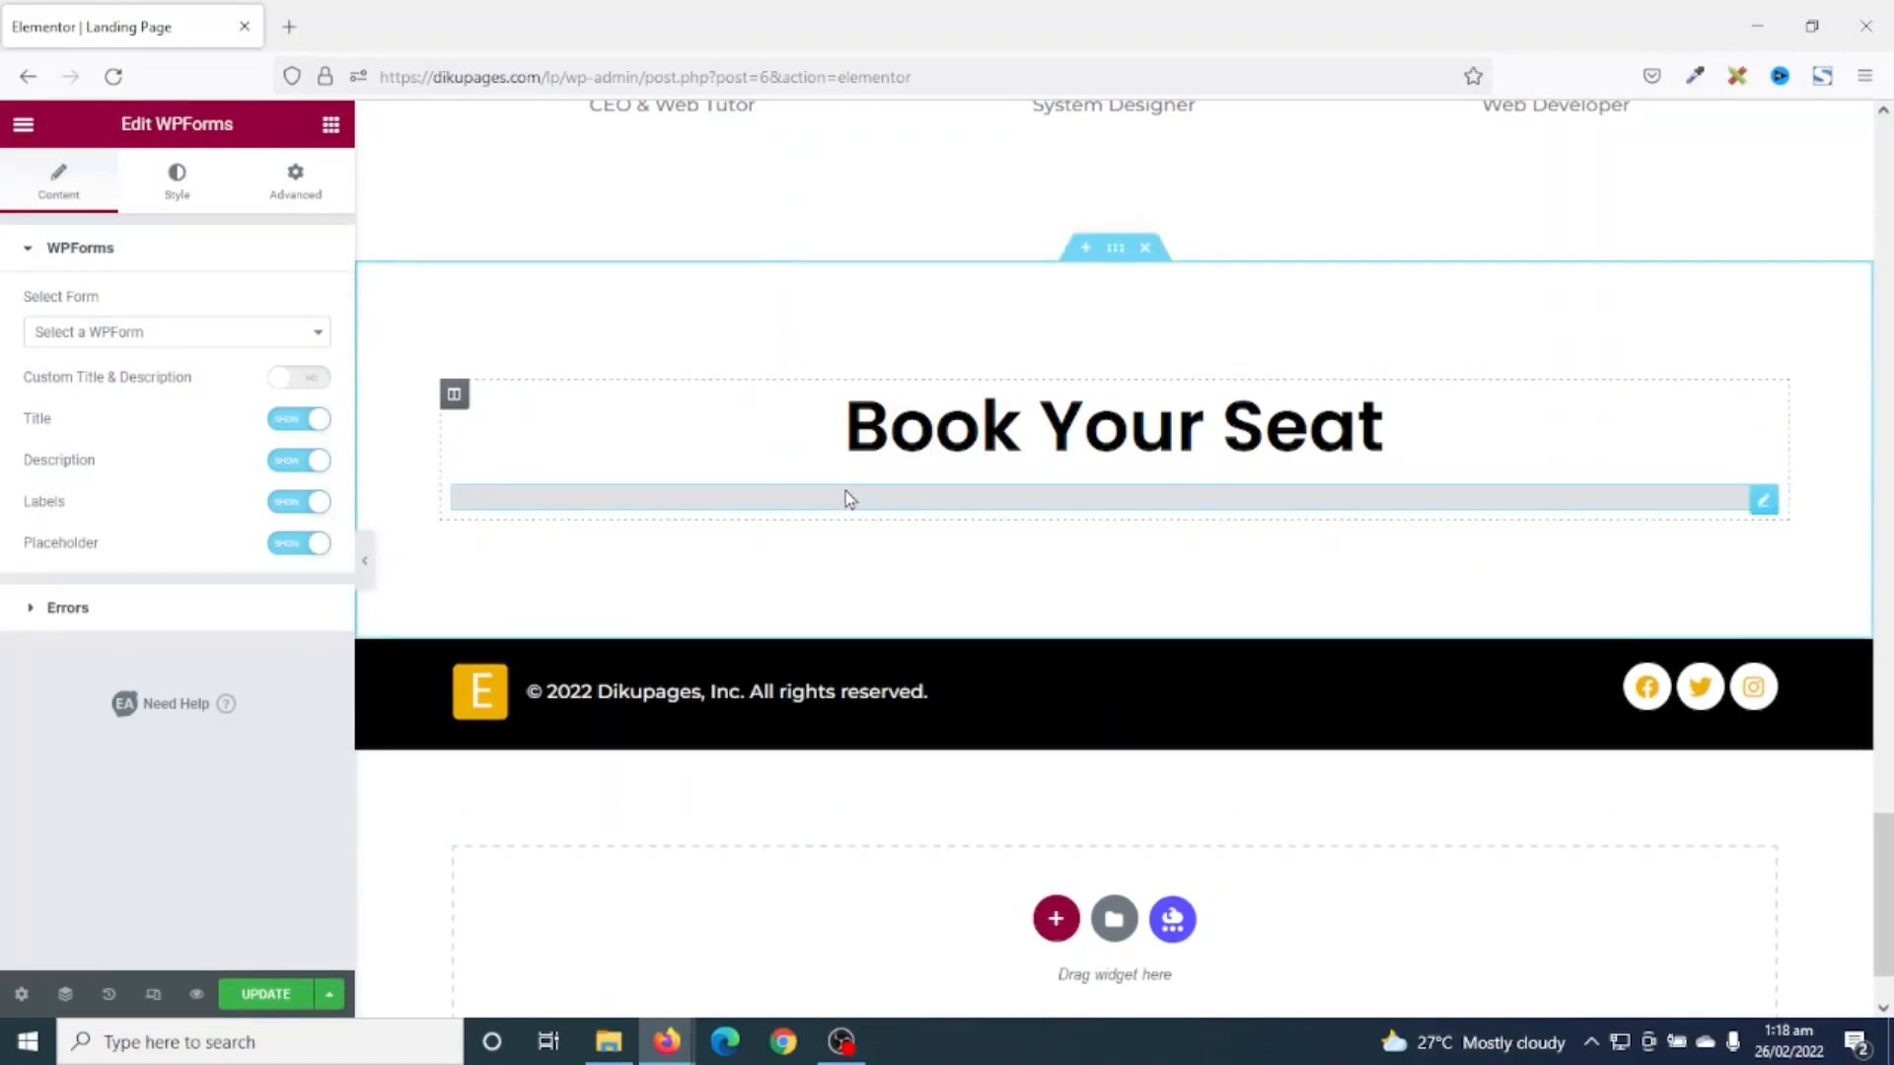
- Select the Book Your Seat form in the WPForms widget and hide the form title
click(139, 332)
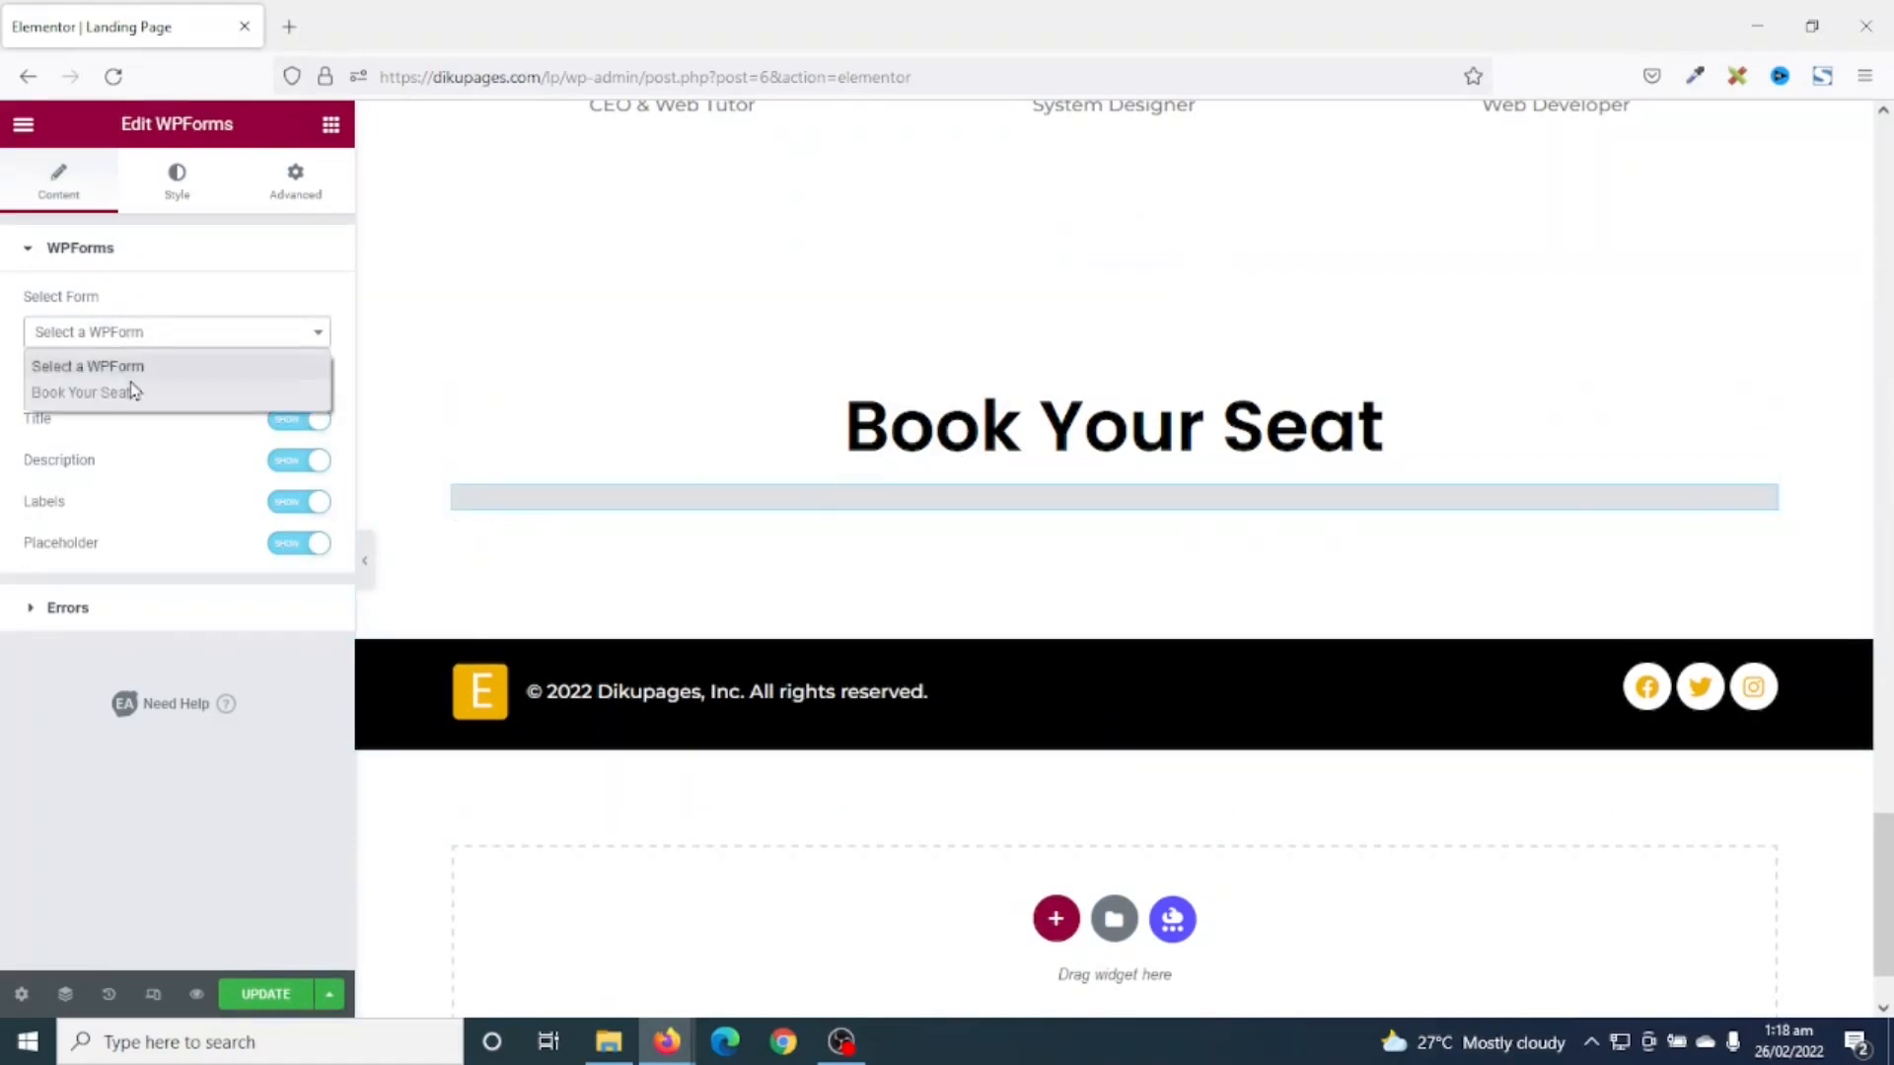
click(99, 394)
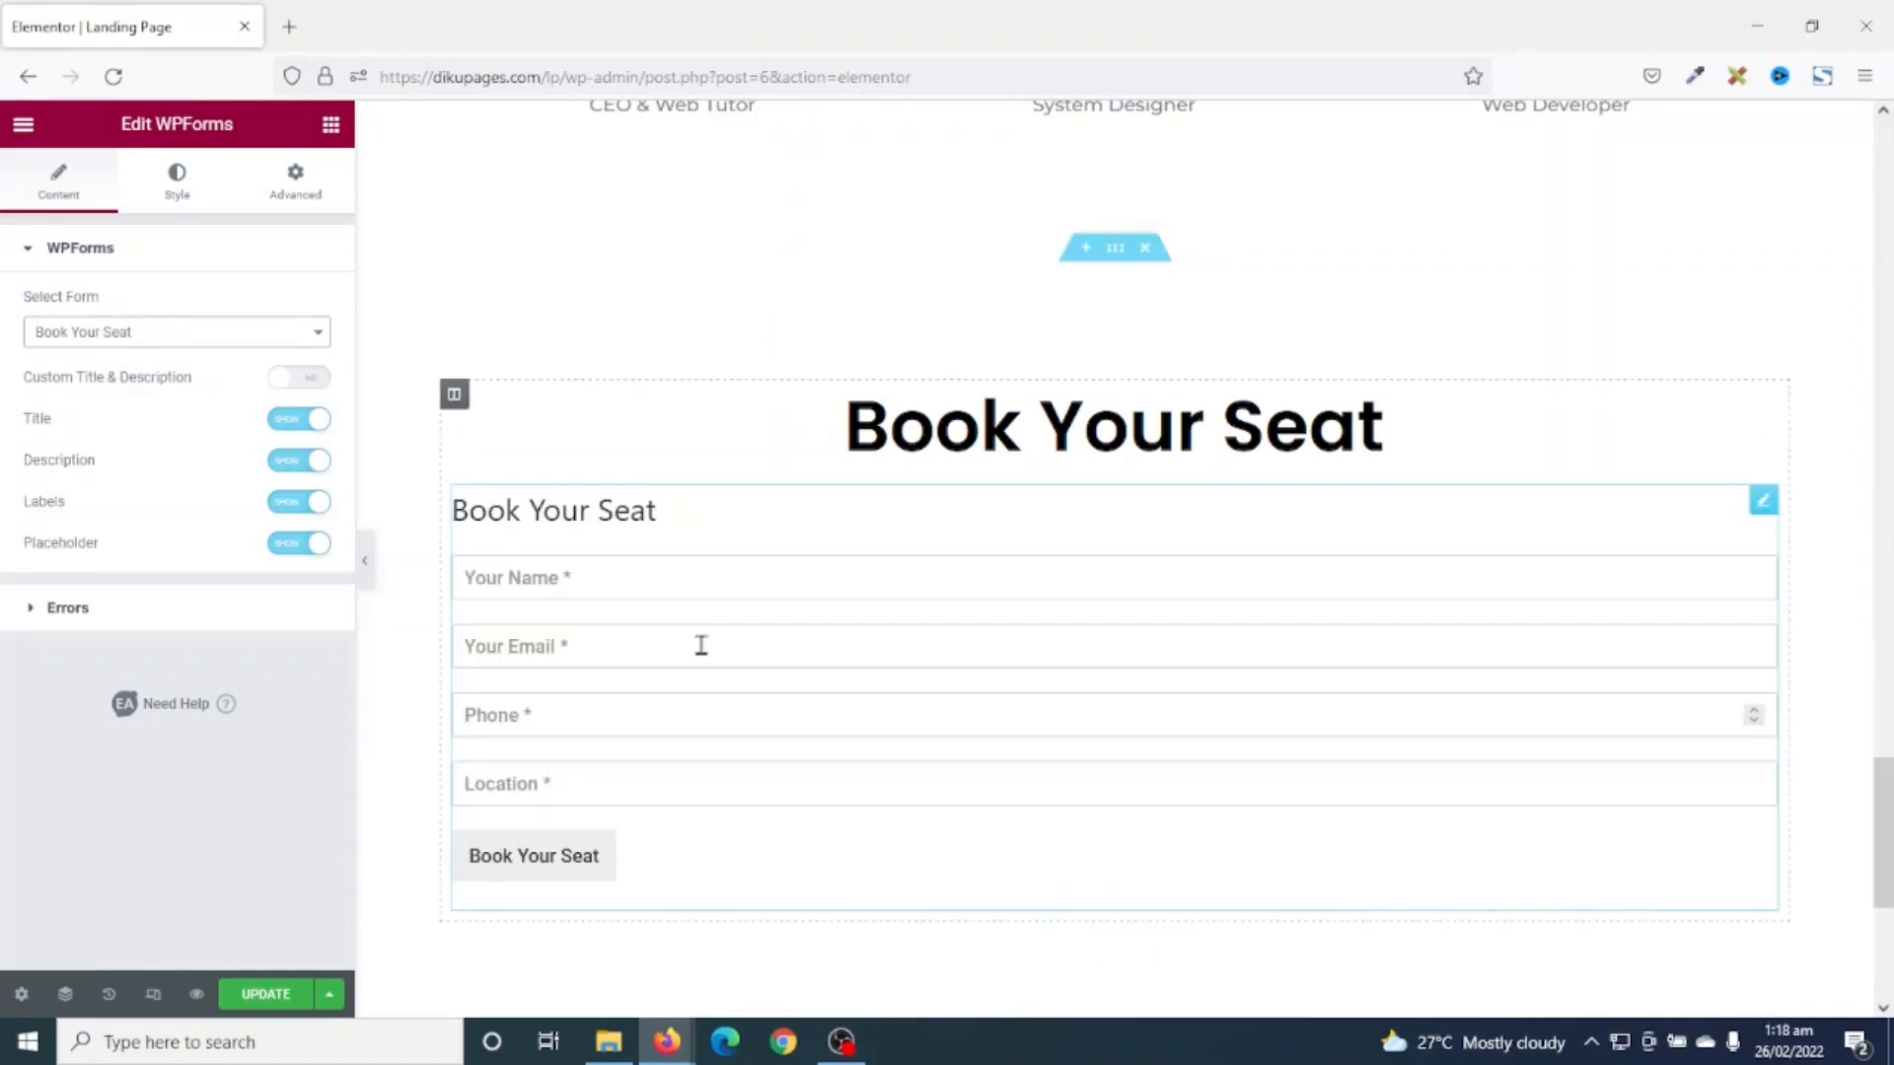
click(296, 422)
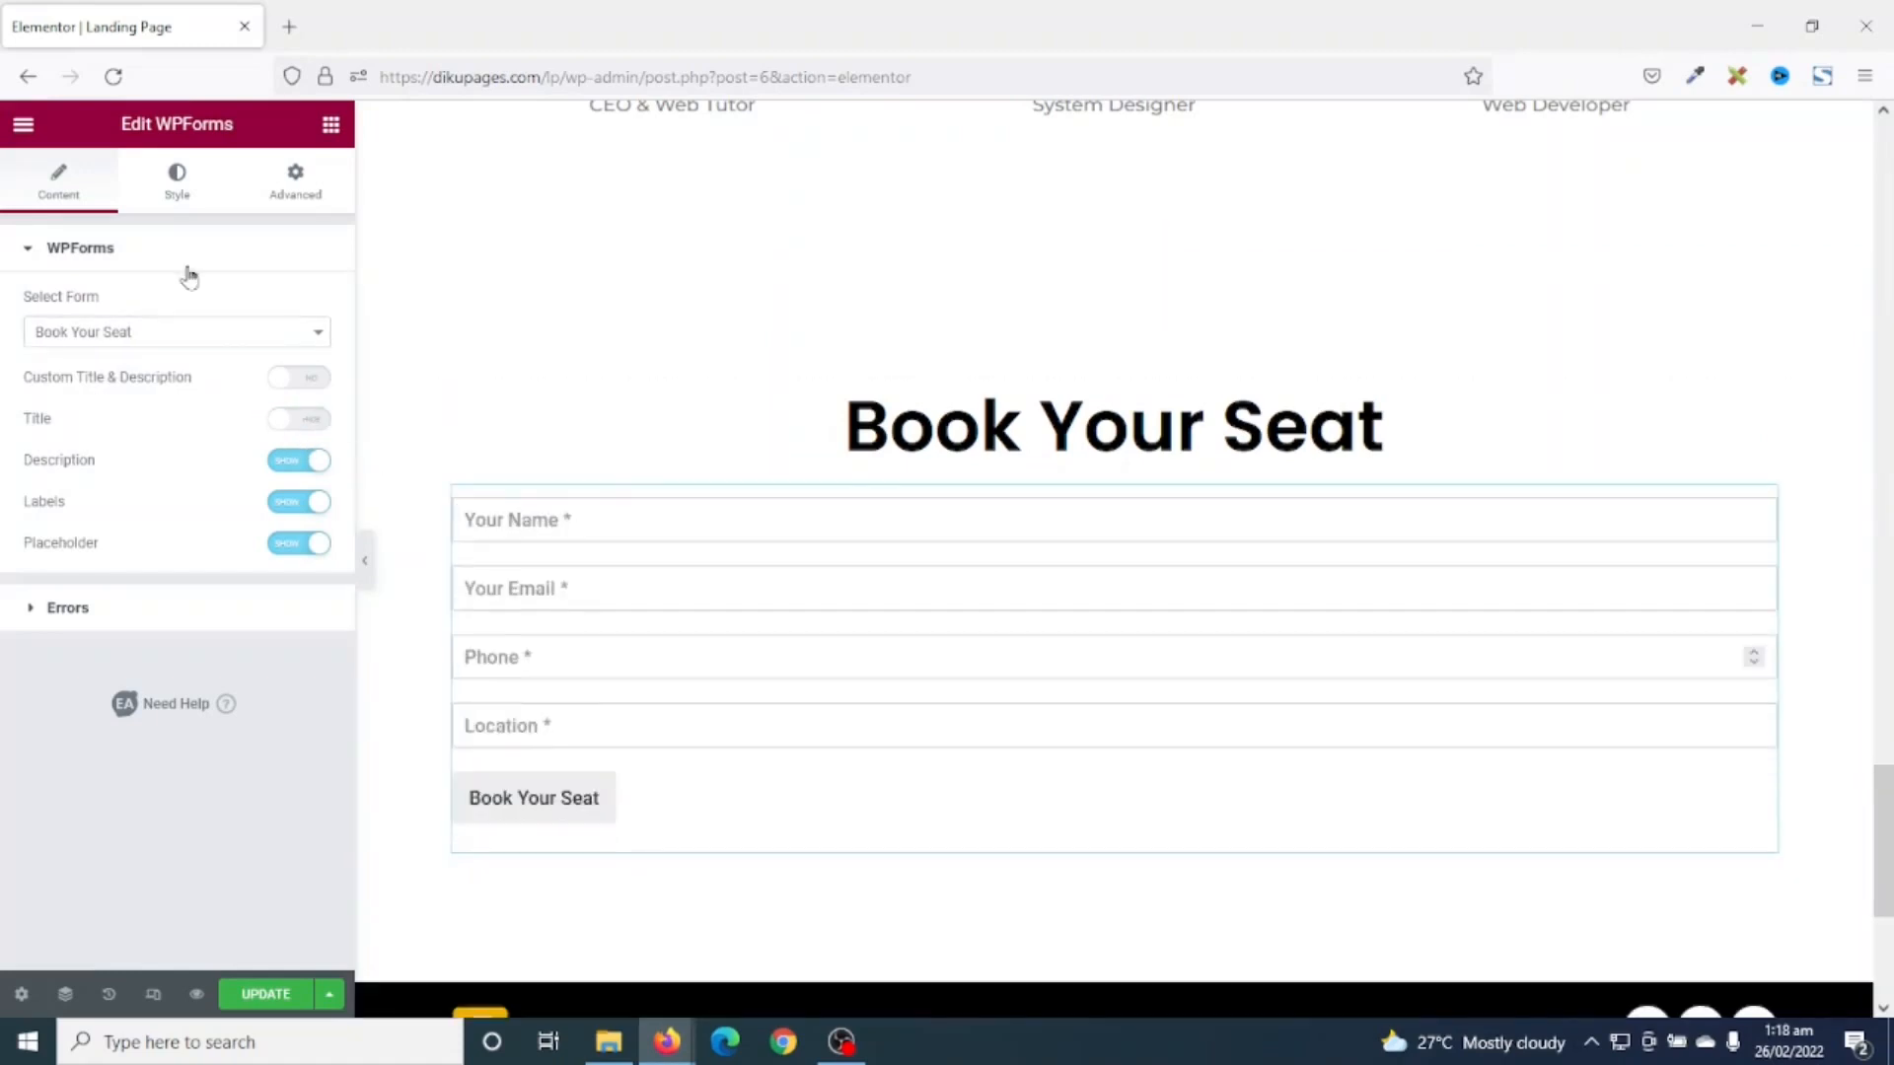
- Set the form's submit button width to Full Width in the widget's style settings
click(174, 186)
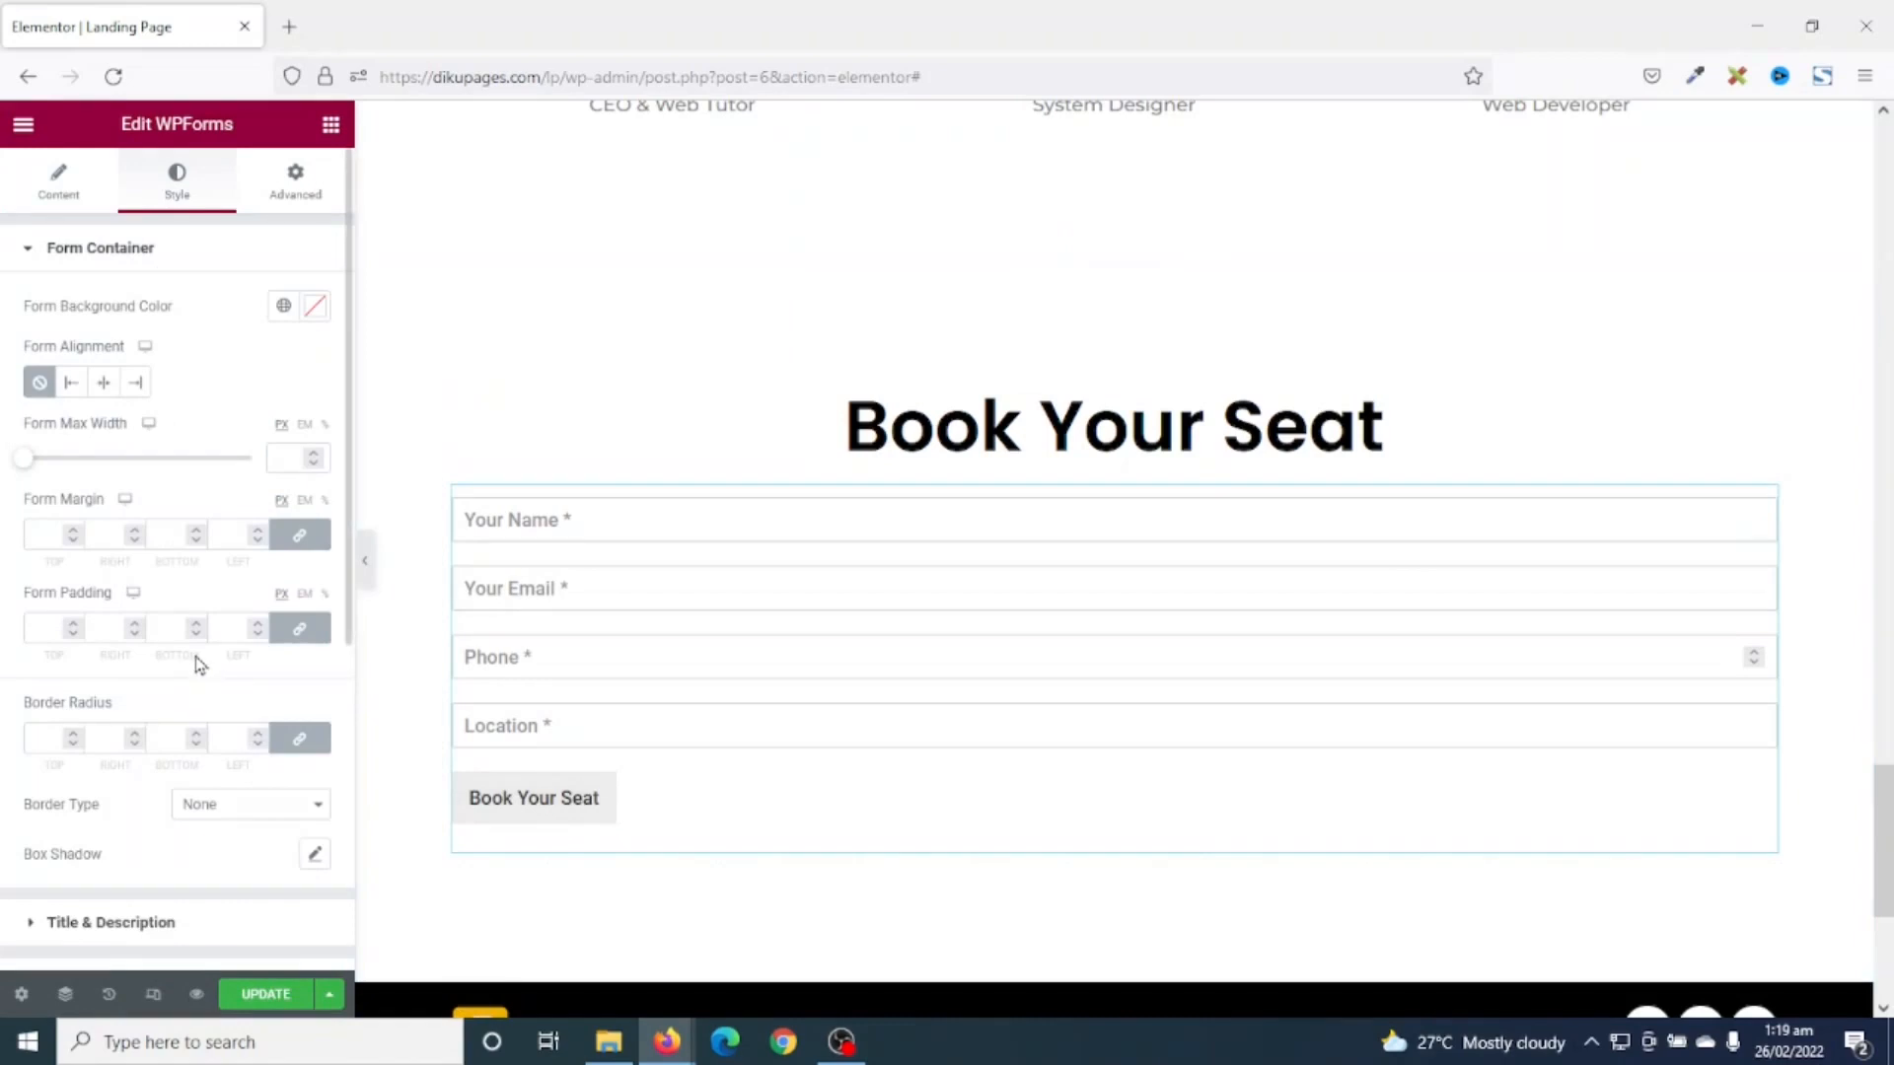
scroll(192, 664, down, 5)
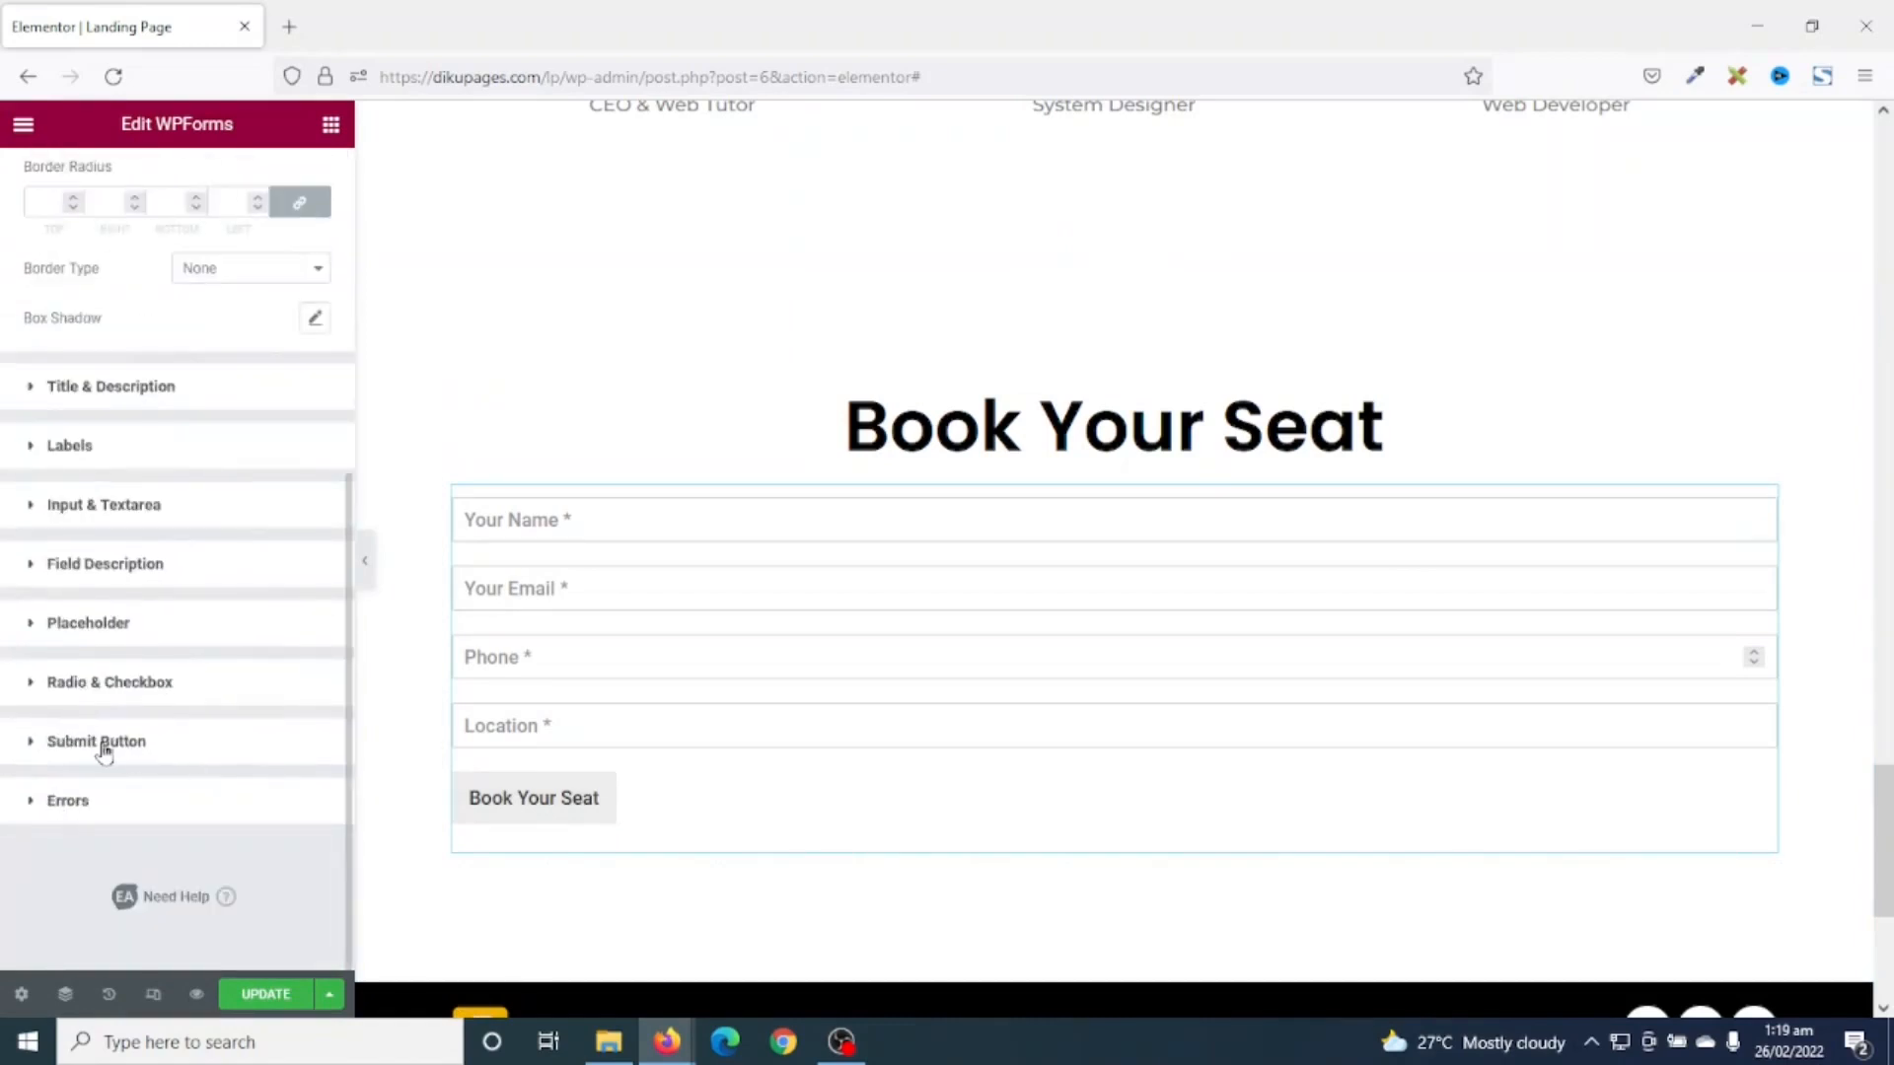
click(104, 753)
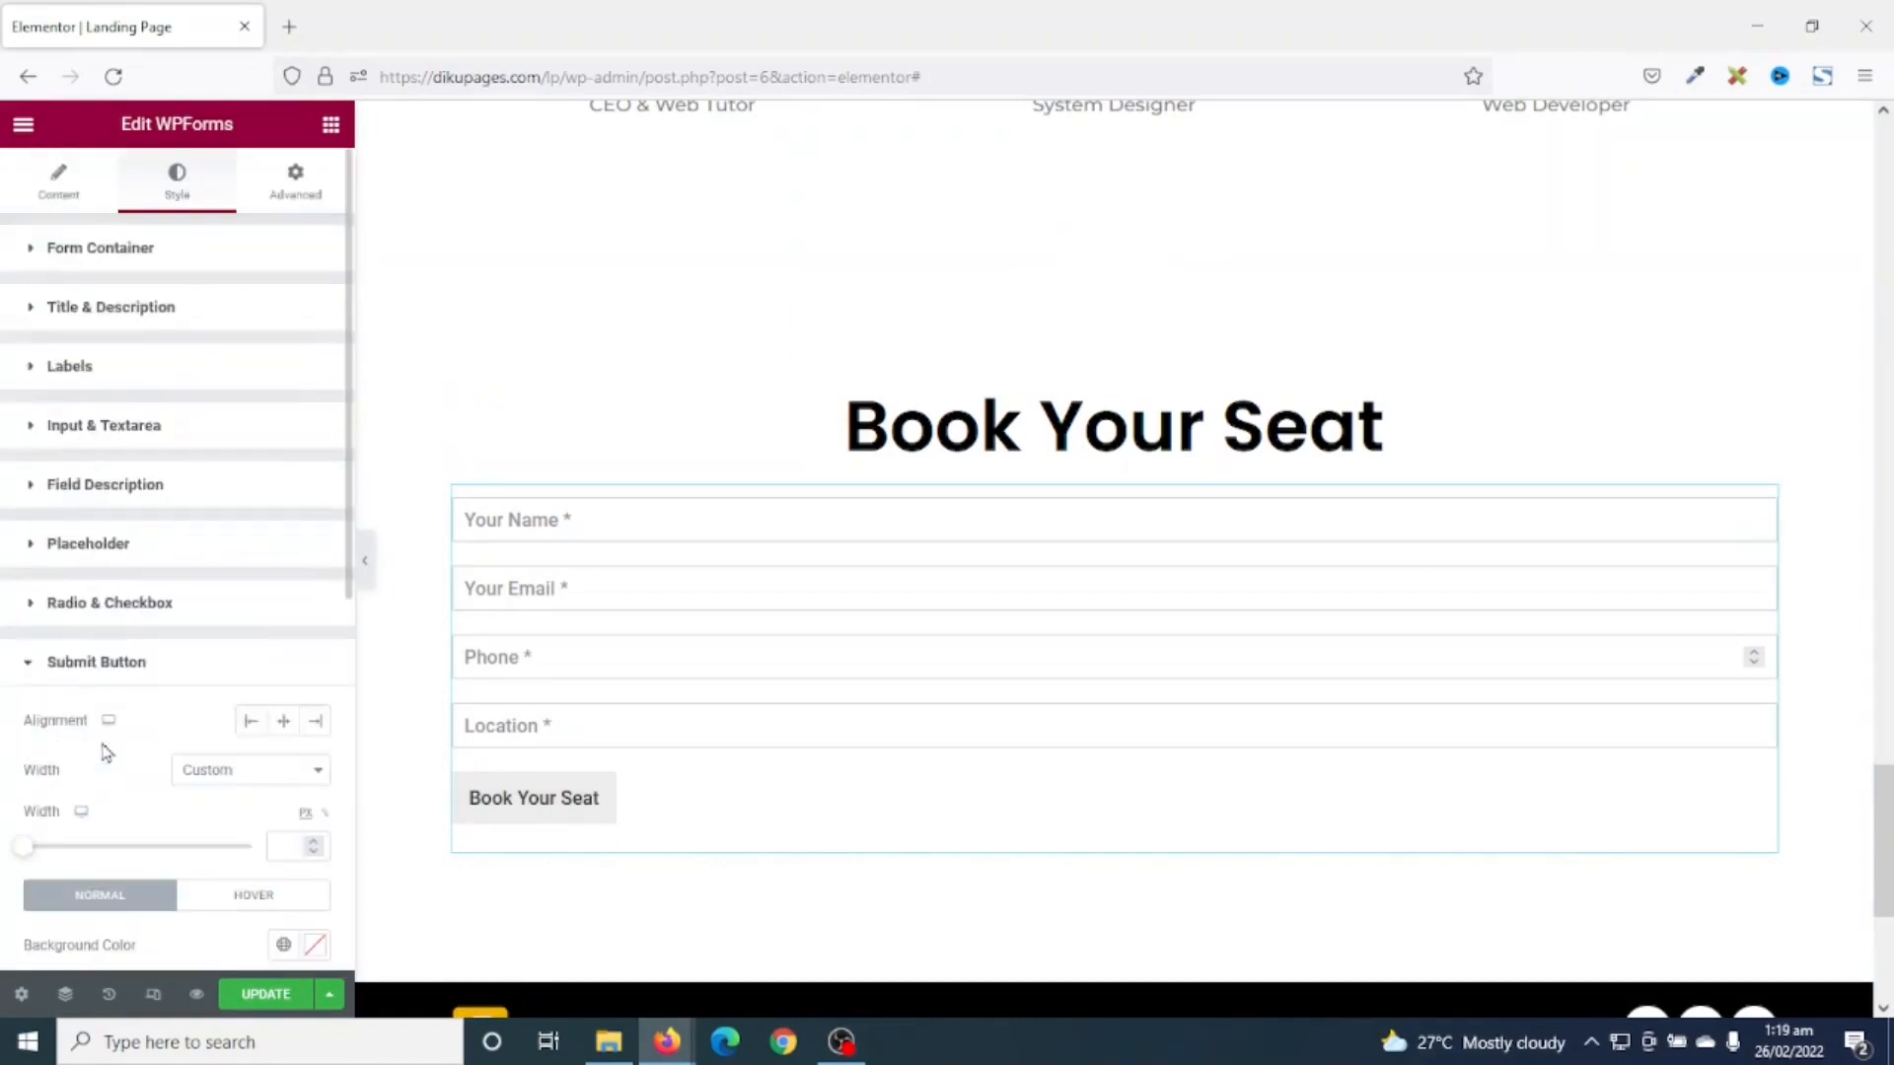
click(225, 780)
click(252, 806)
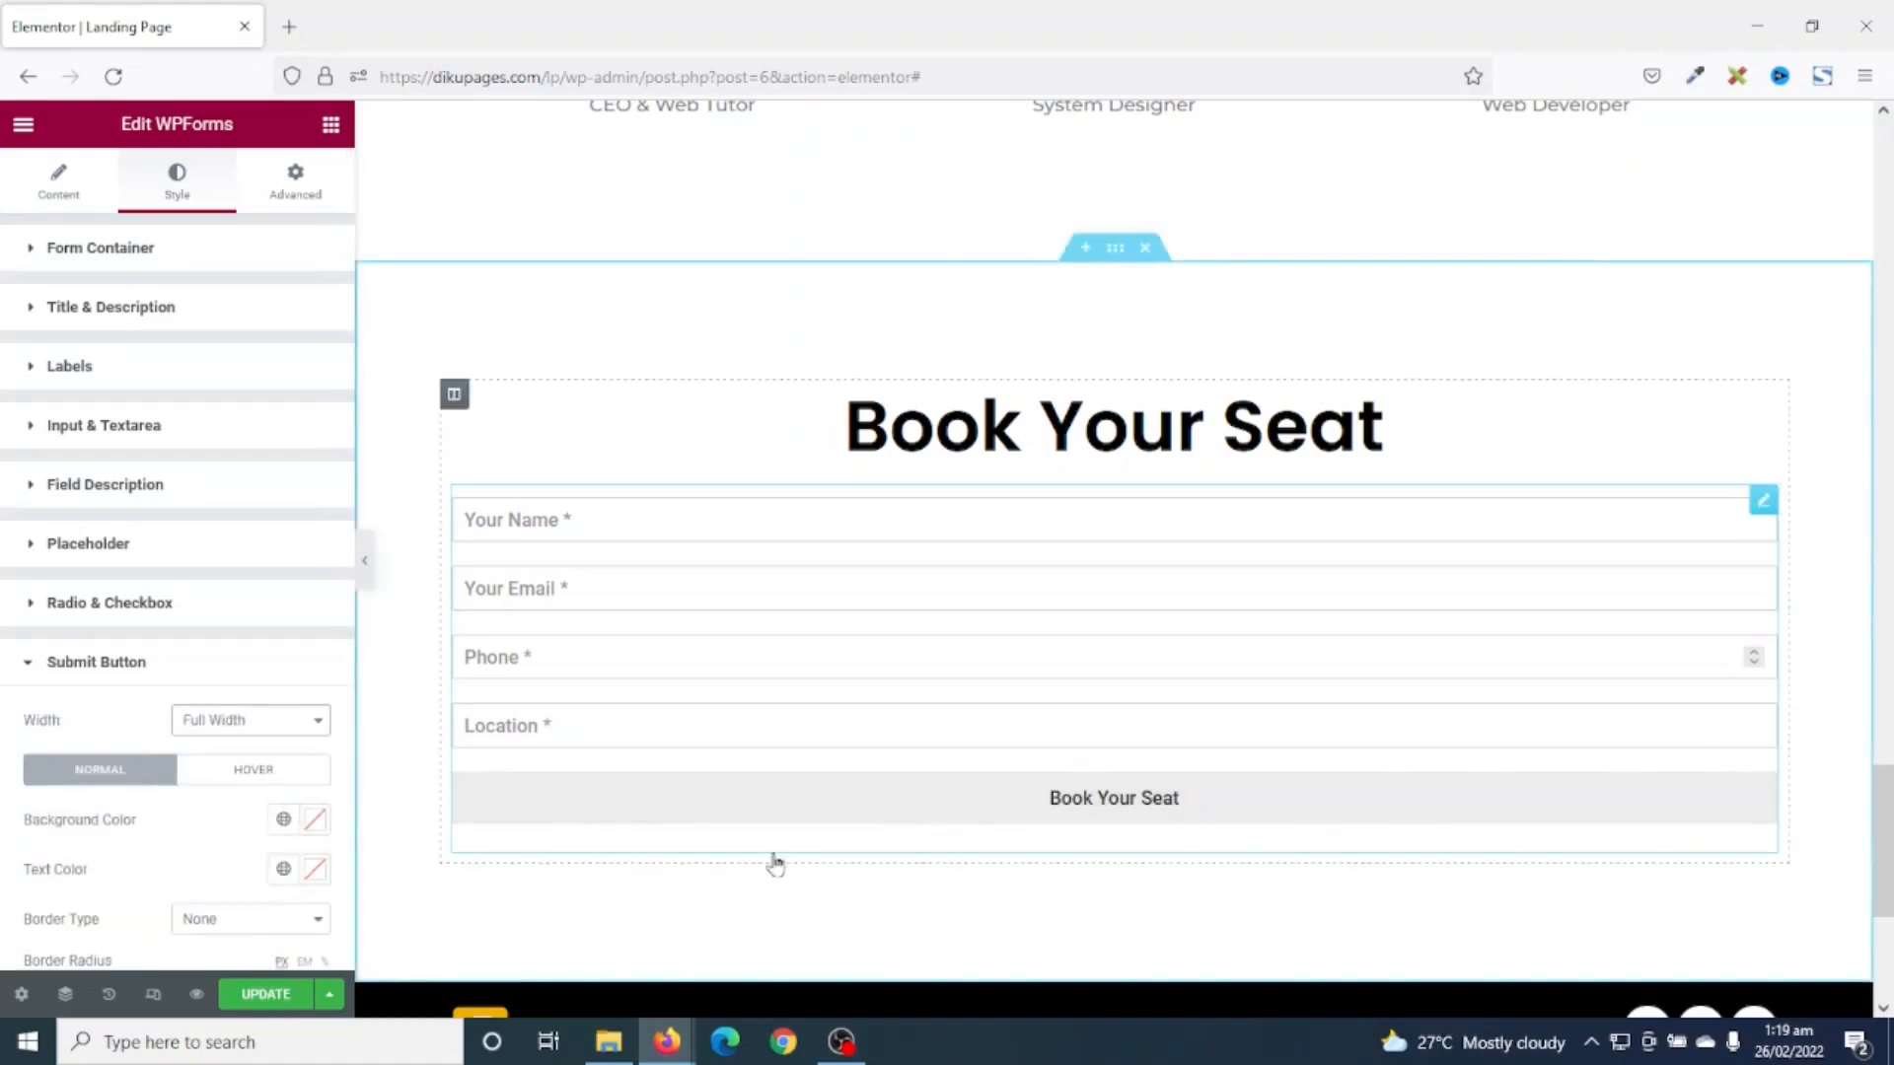
- Give the submit button the global Yellow background color and White text color
scroll(168, 756, down, 3)
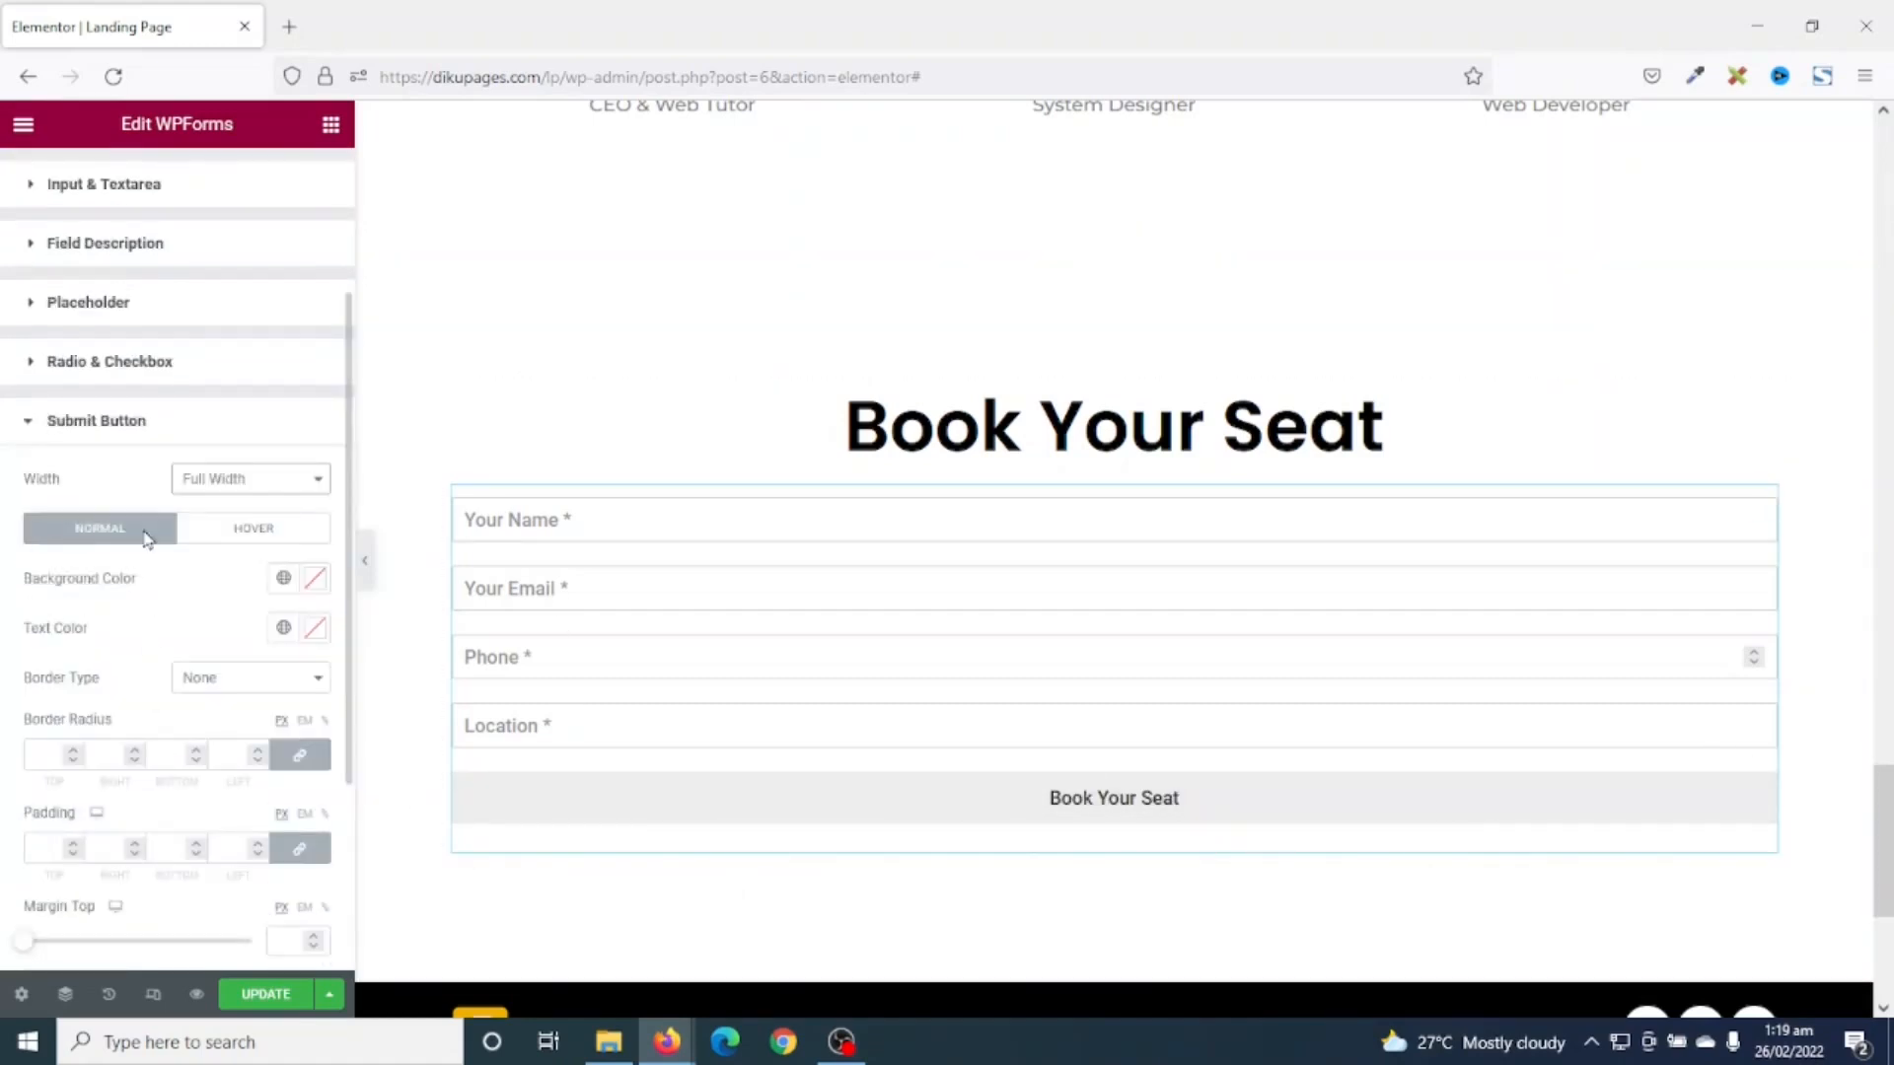
click(284, 582)
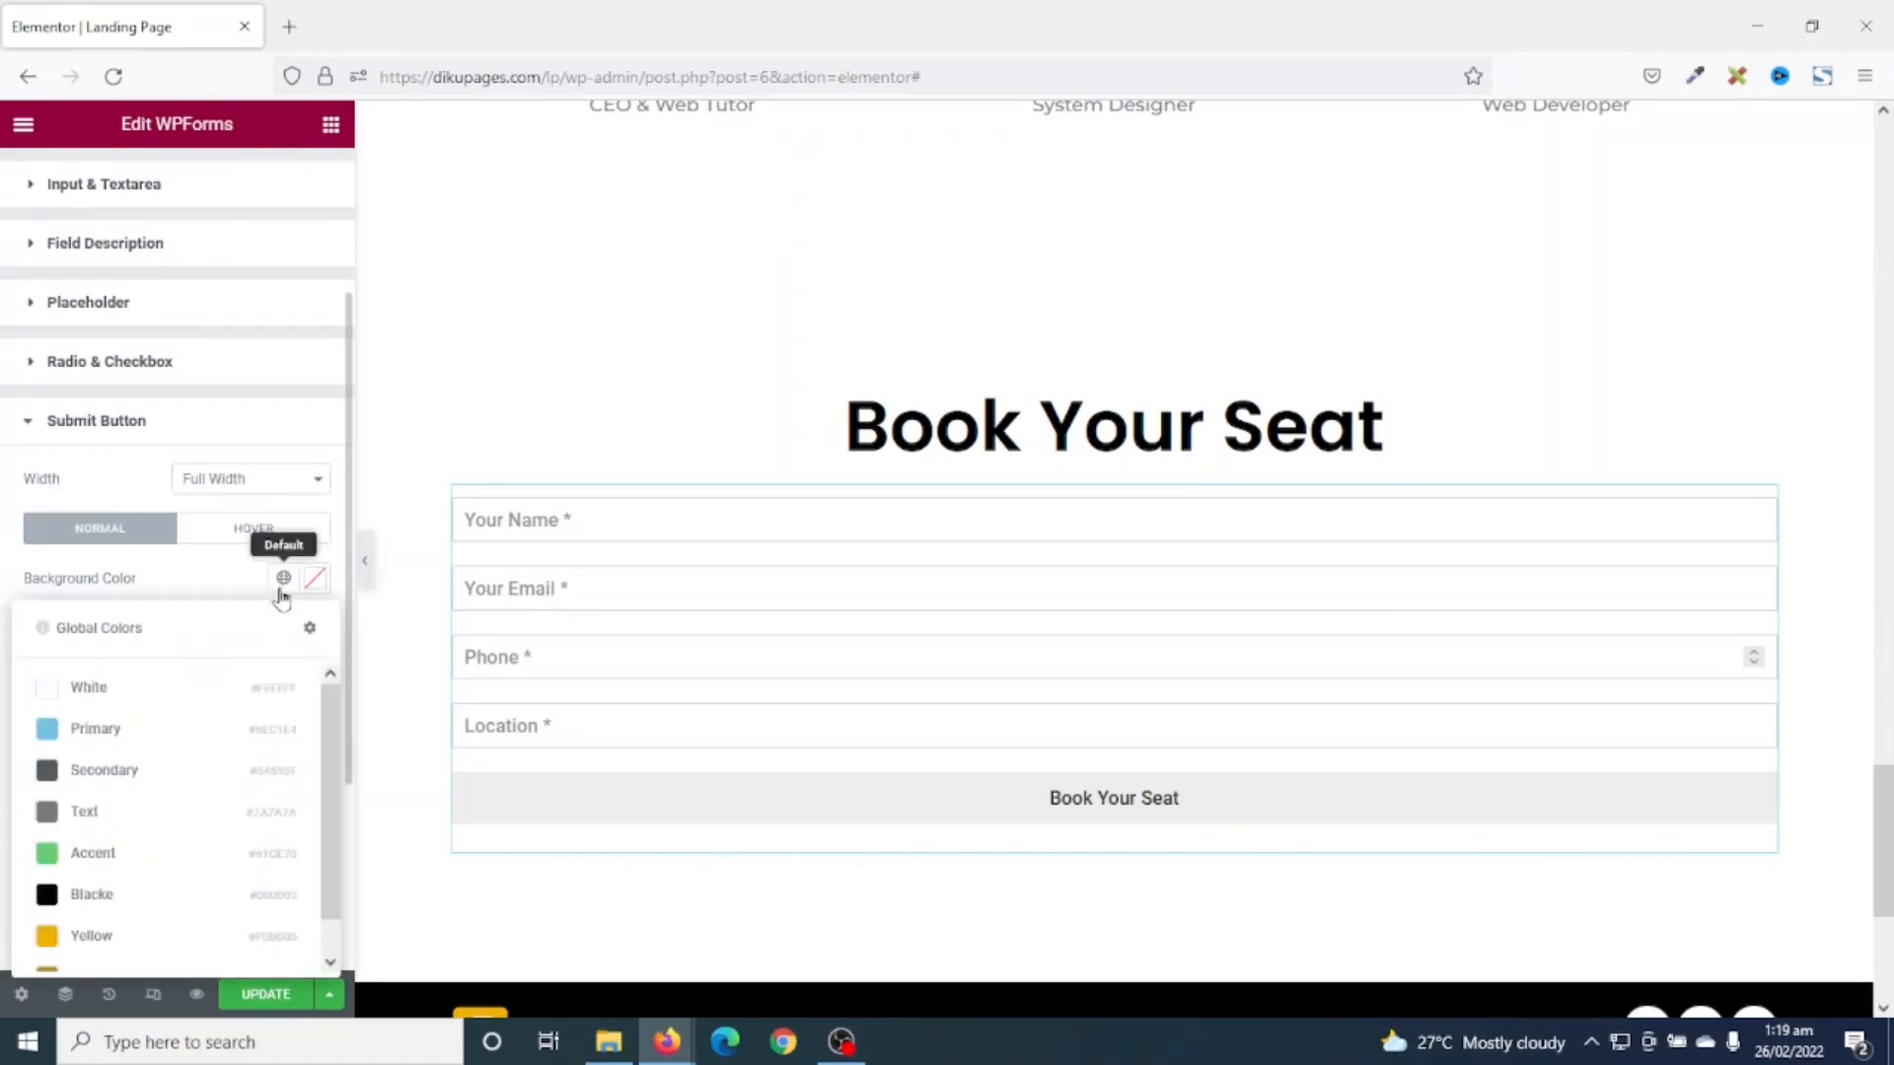
click(138, 938)
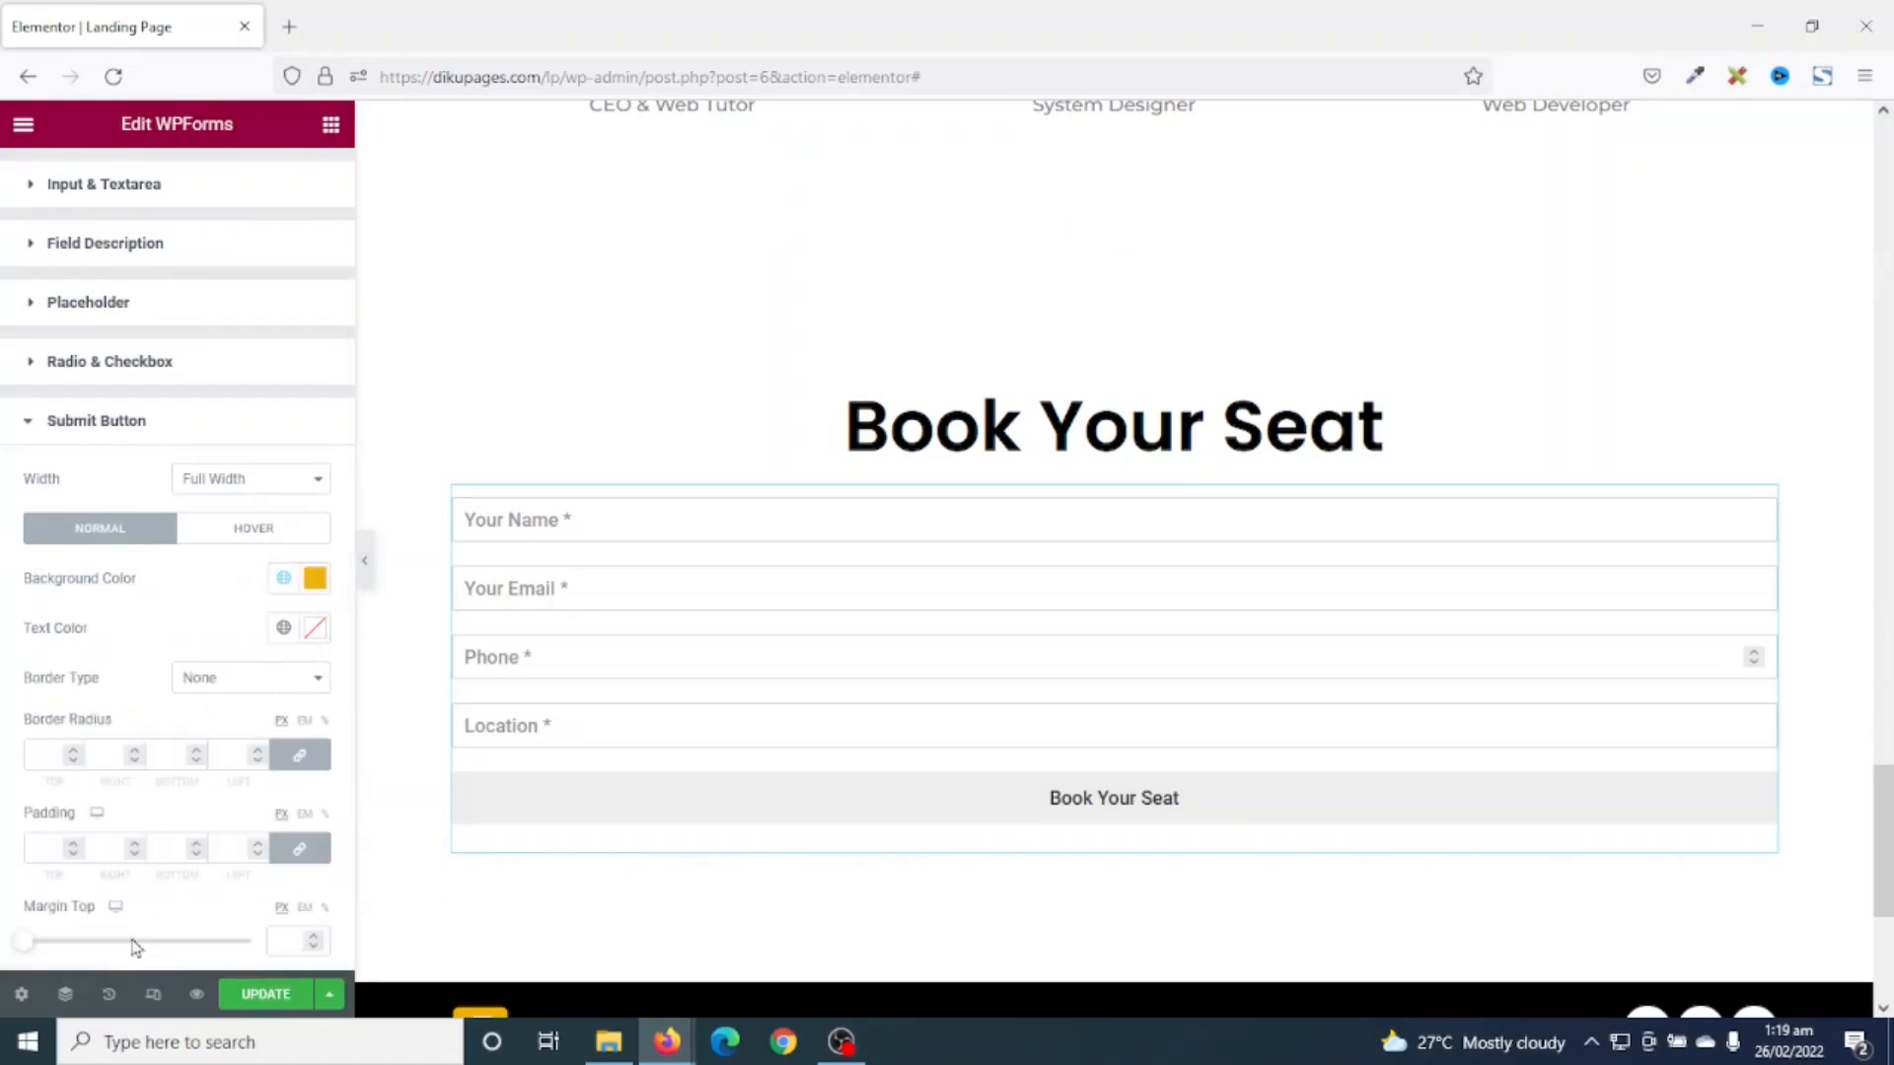
click(283, 627)
click(92, 328)
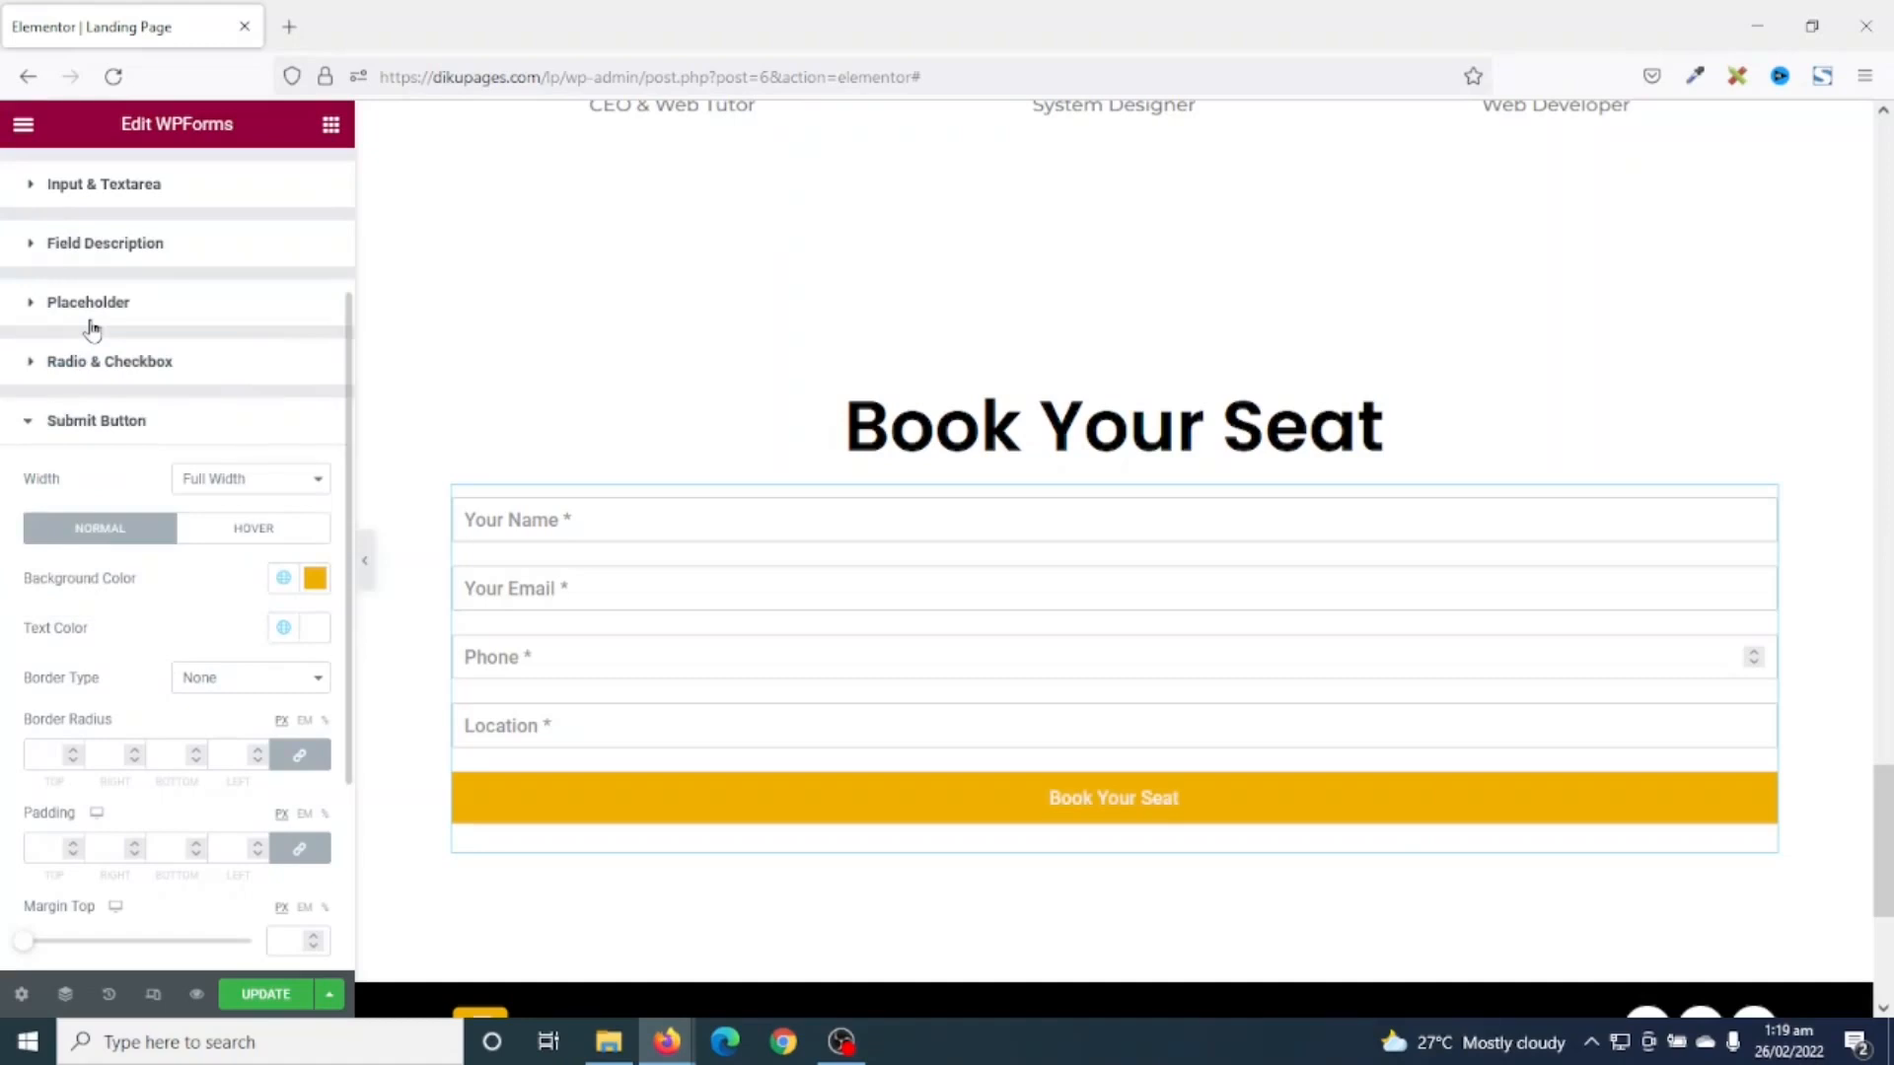
- Add a solid submit button border with unlinked widths, 3 px on the bottom only, in the darker yellow global color
click(245, 677)
click(228, 737)
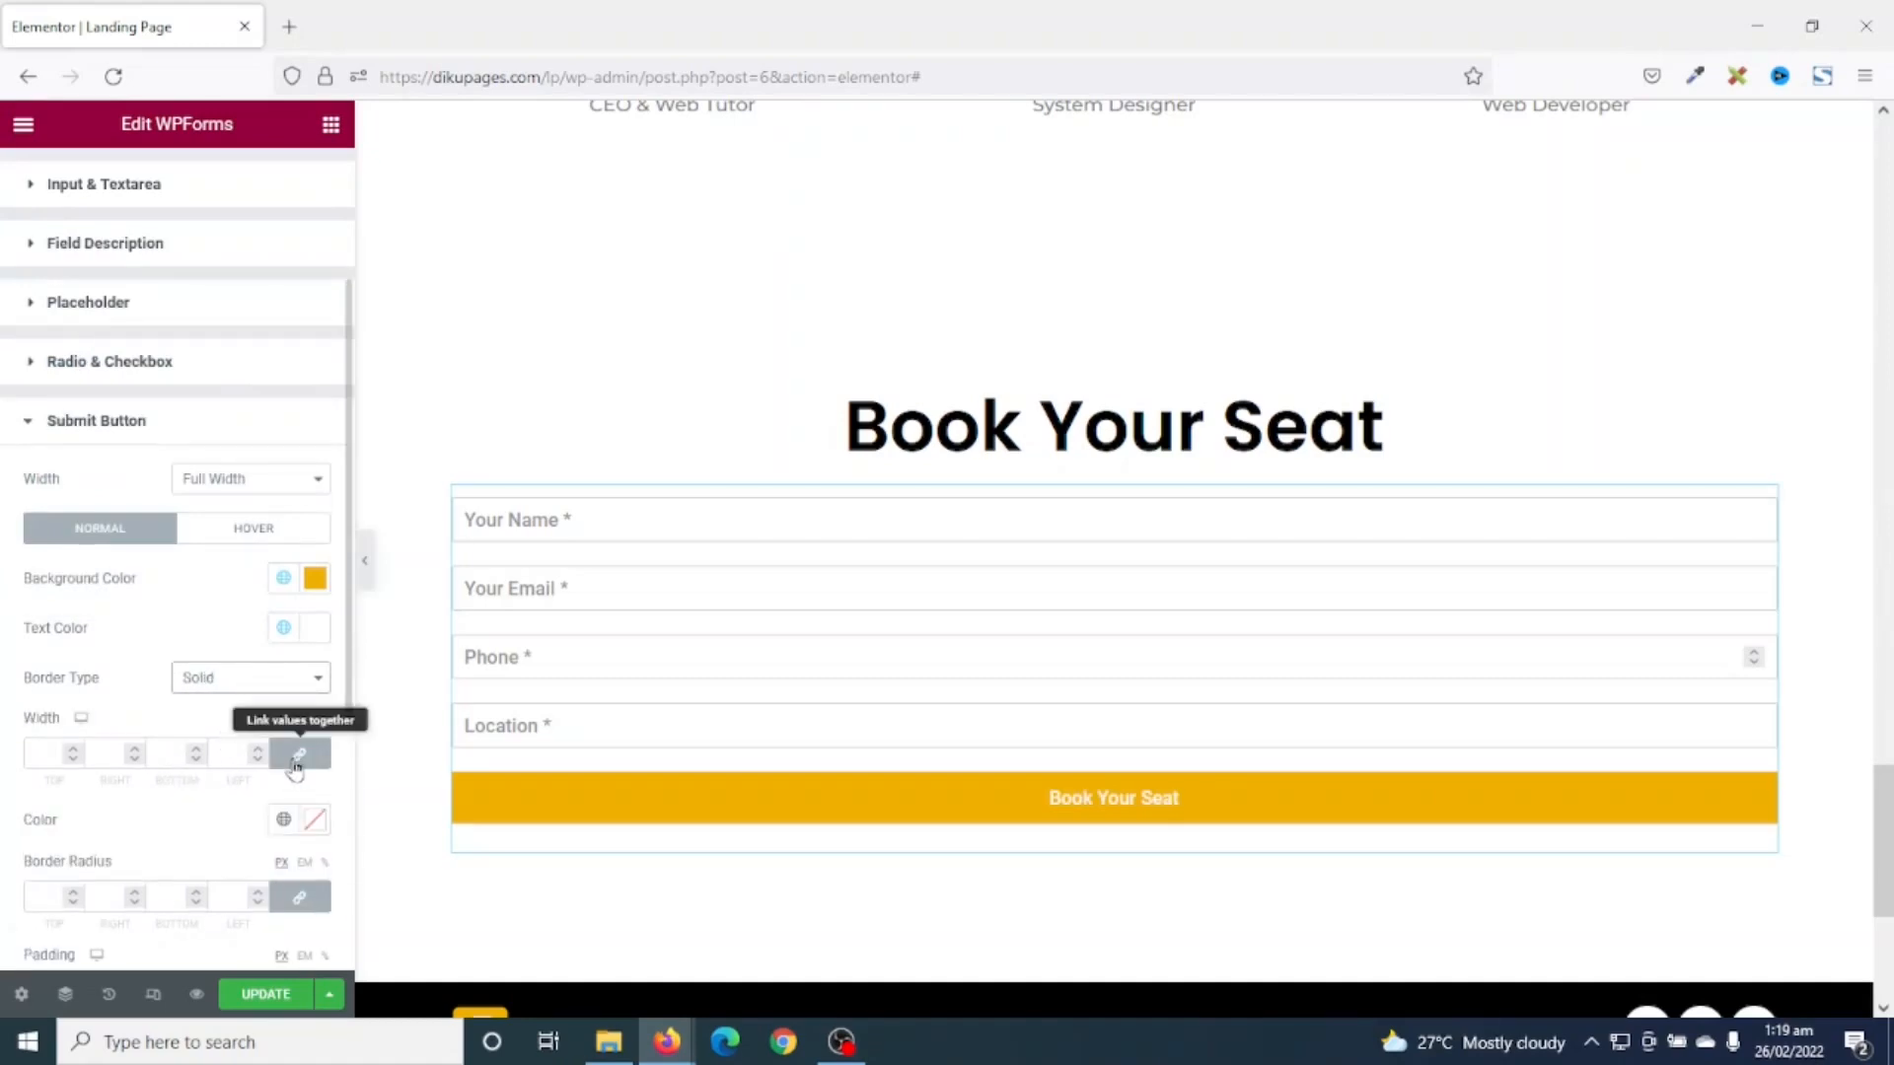
click(297, 756)
double_click(170, 759)
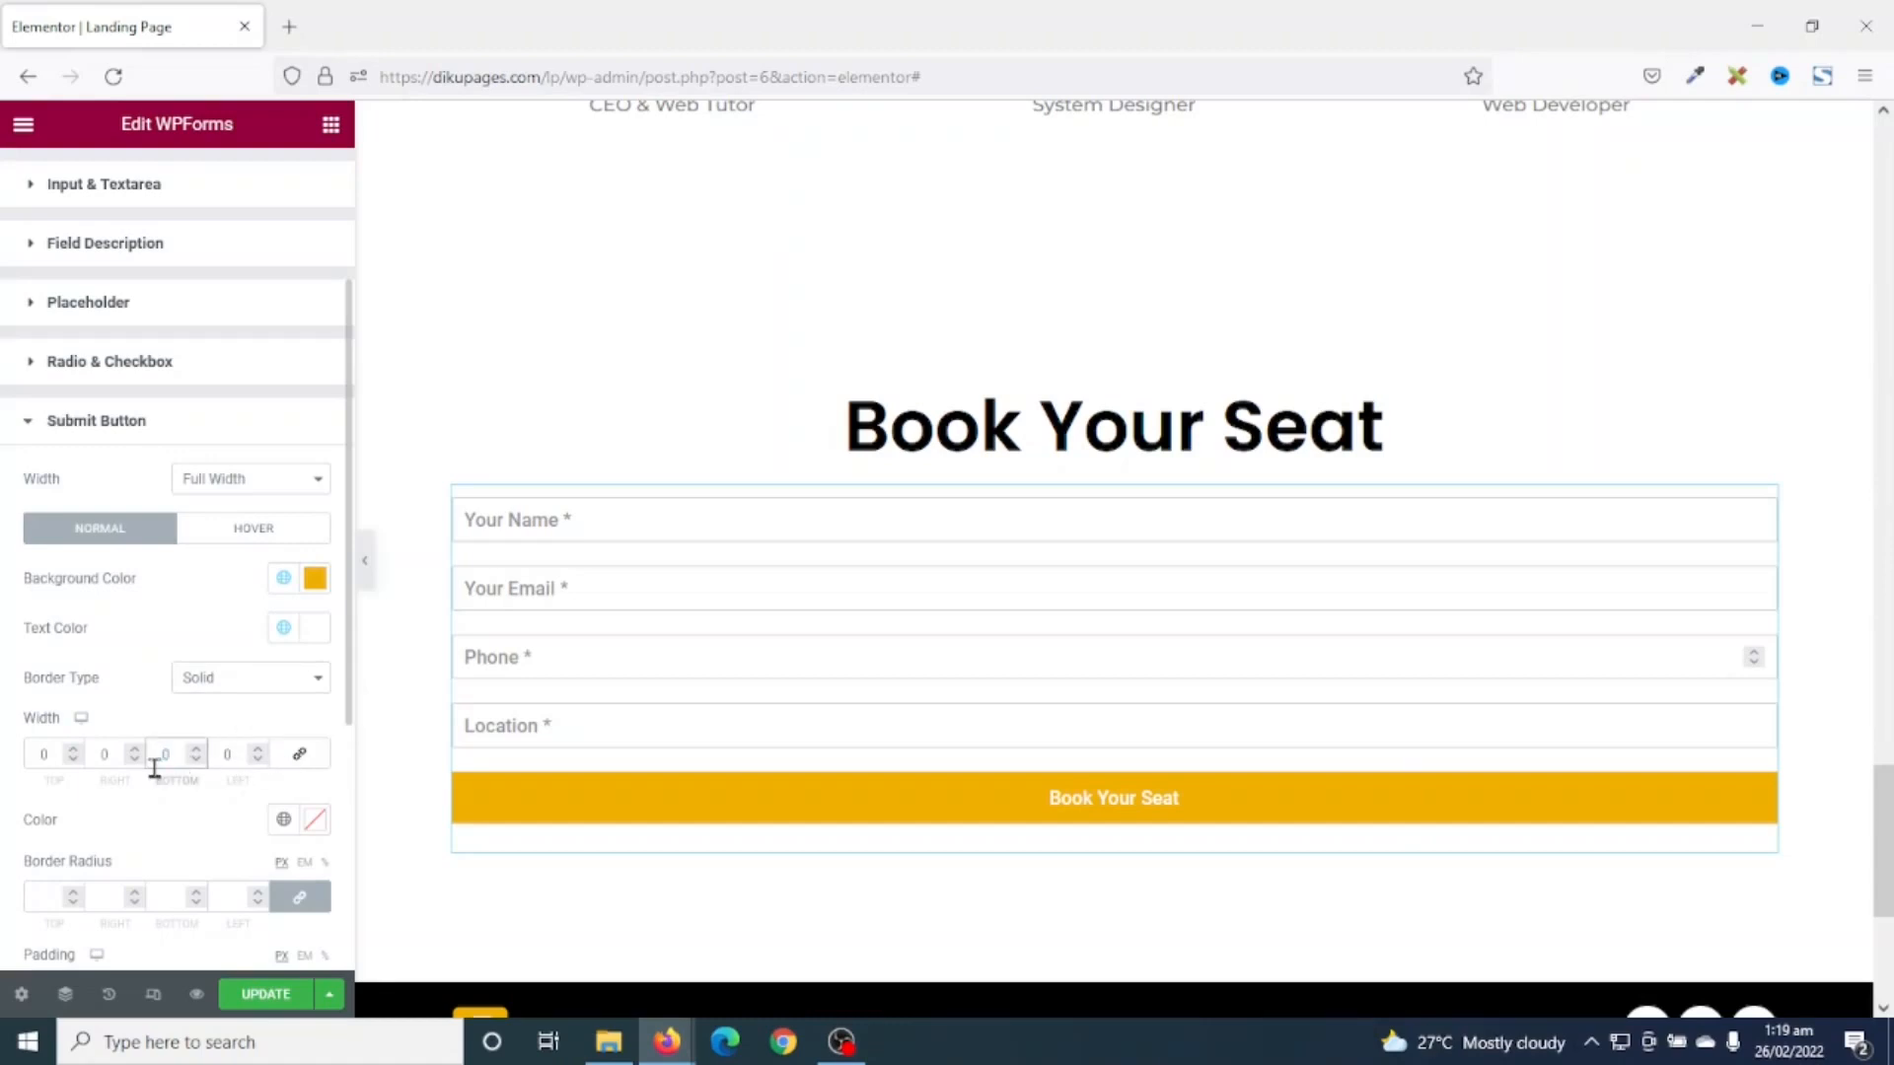
text(3)
scroll(64, 795, down, 1)
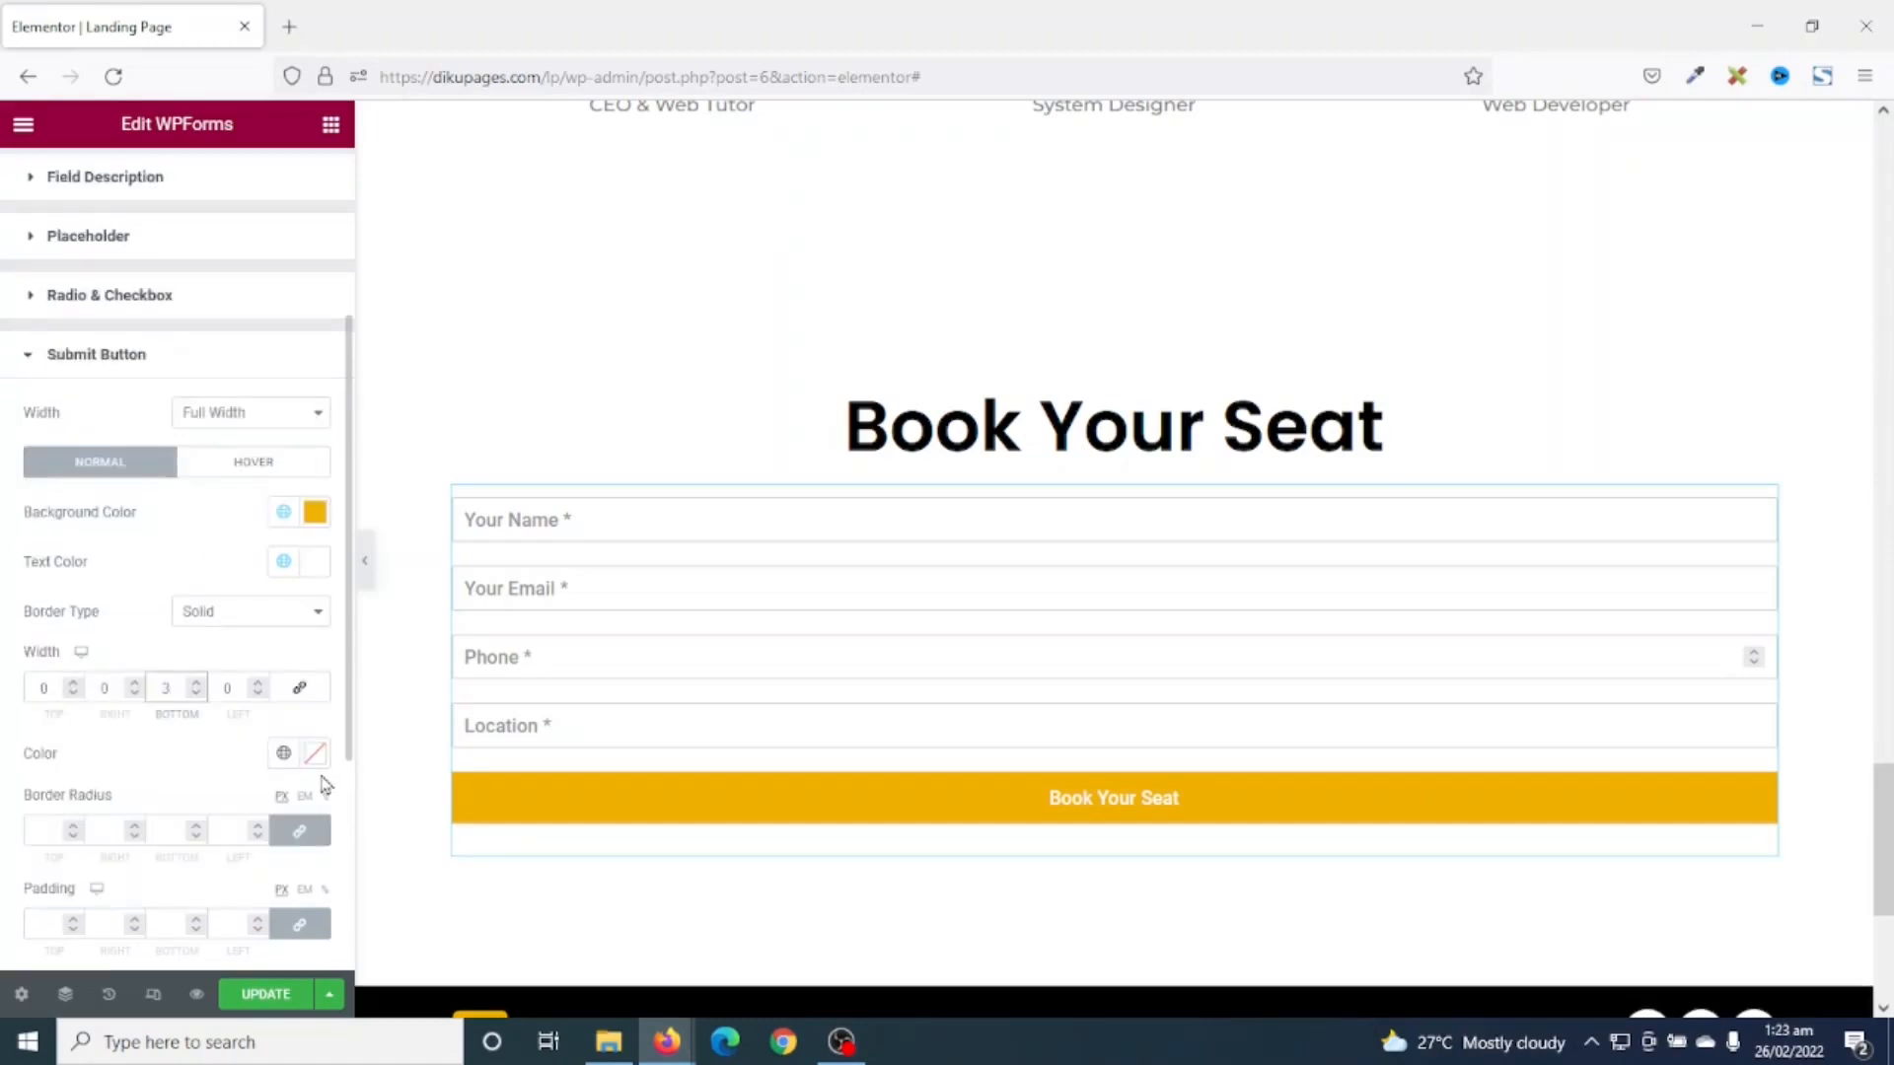
click(283, 752)
scroll(118, 695, down, 1)
click(107, 696)
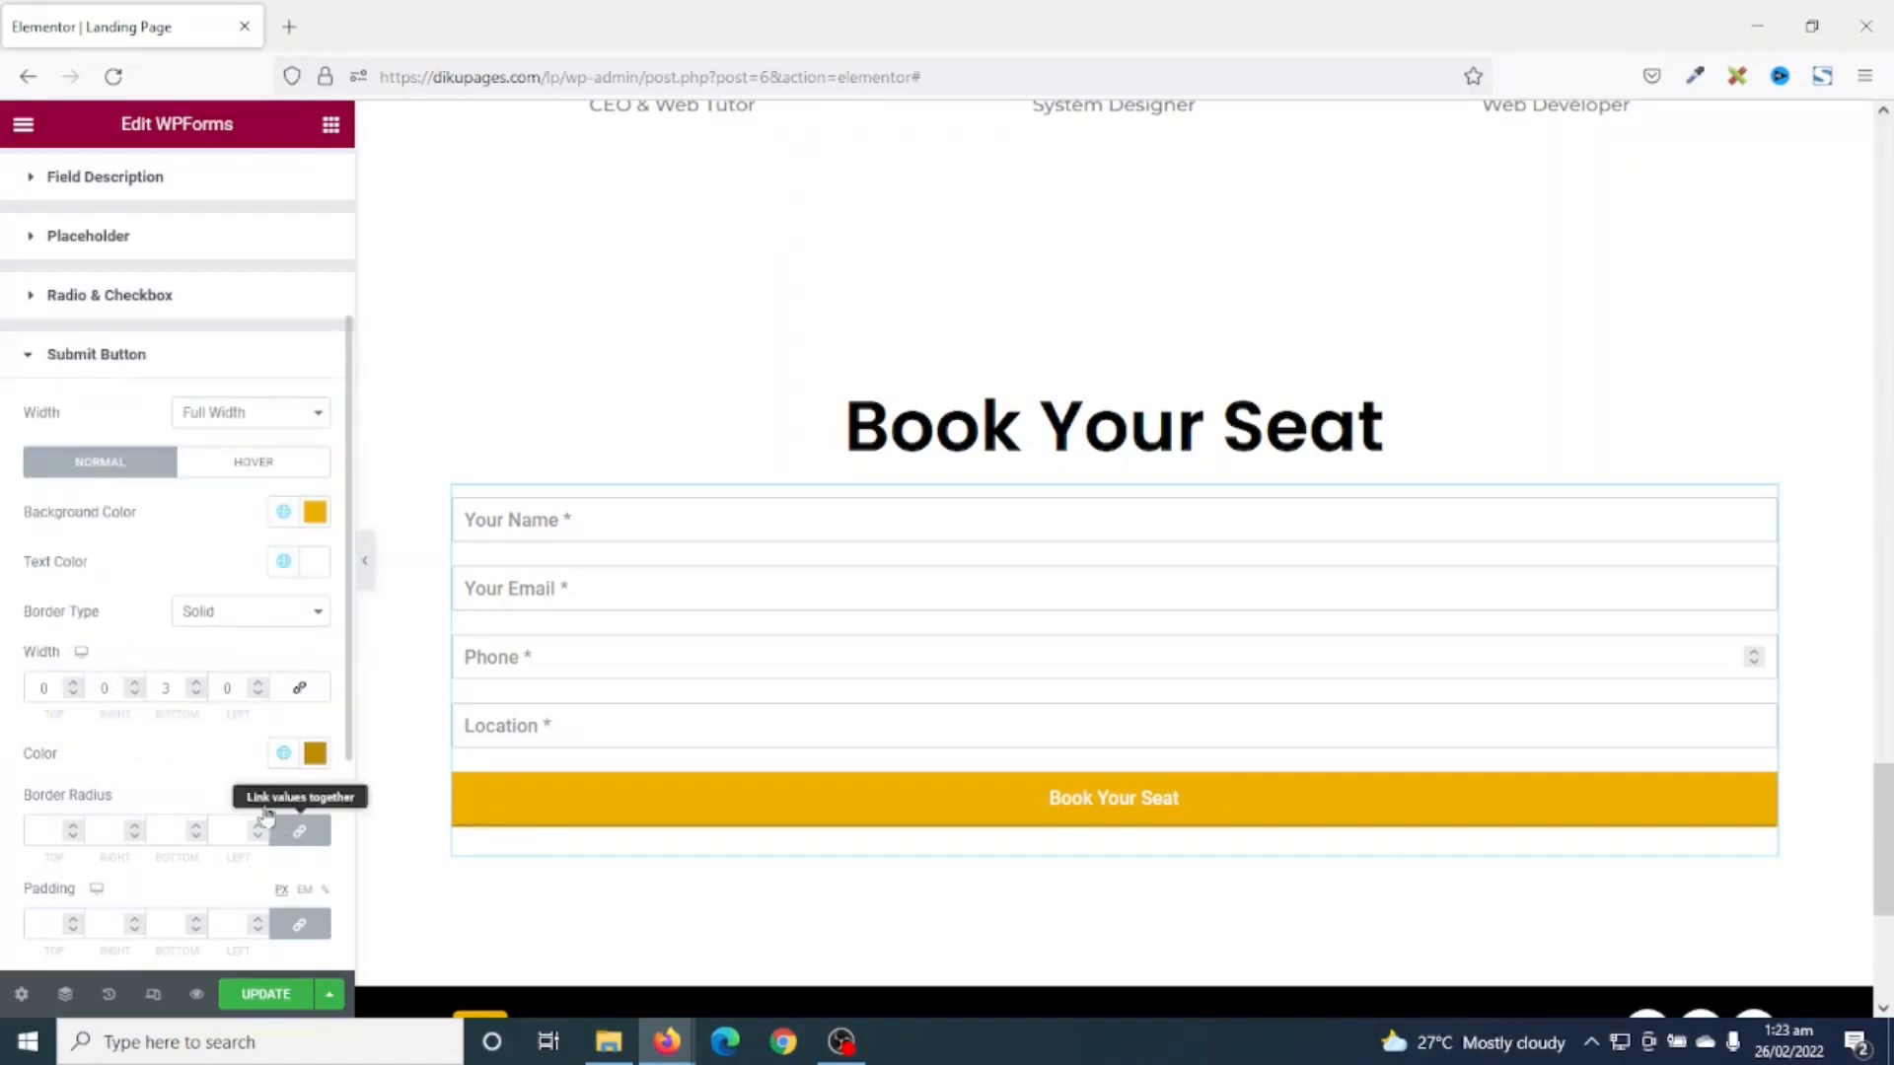
- Set the submit button's hover colors to the darker yellow global background, White text and the global Blacke border
click(237, 462)
click(284, 630)
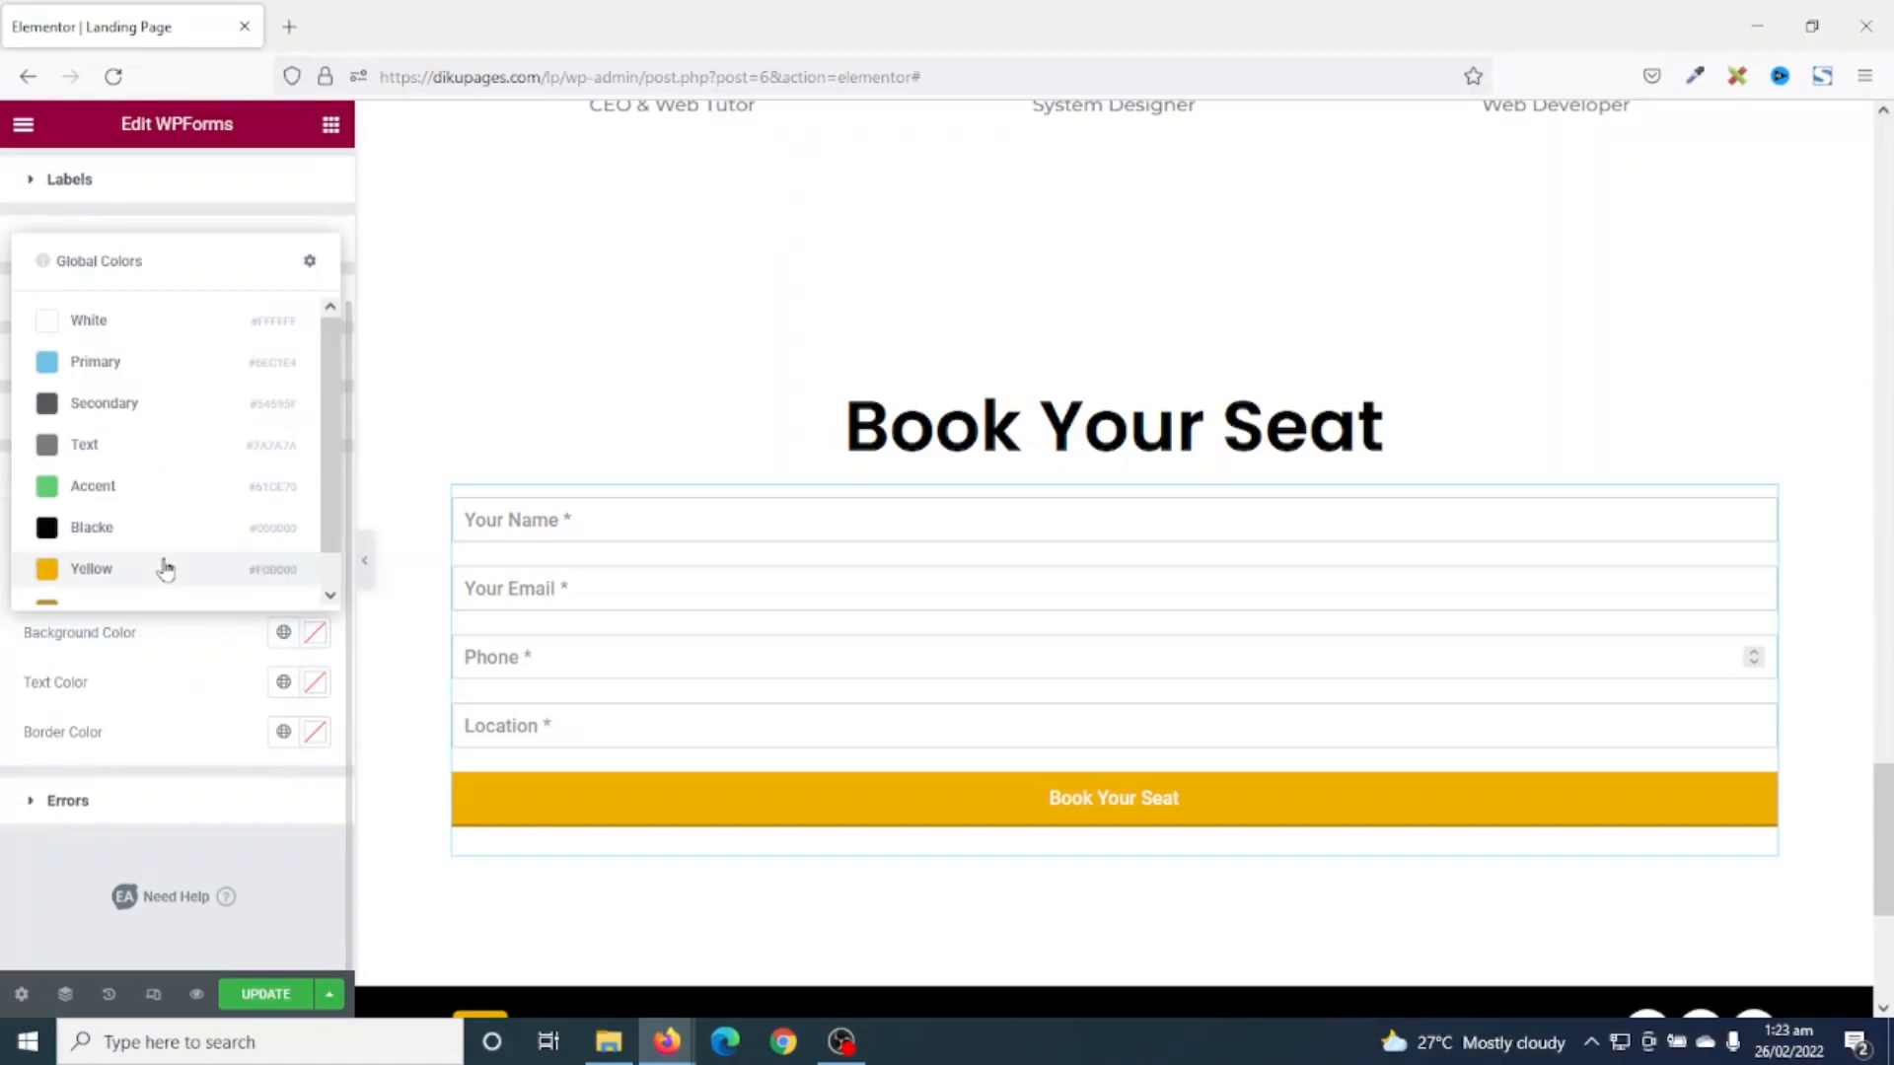
scroll(148, 562, down, 1)
click(99, 582)
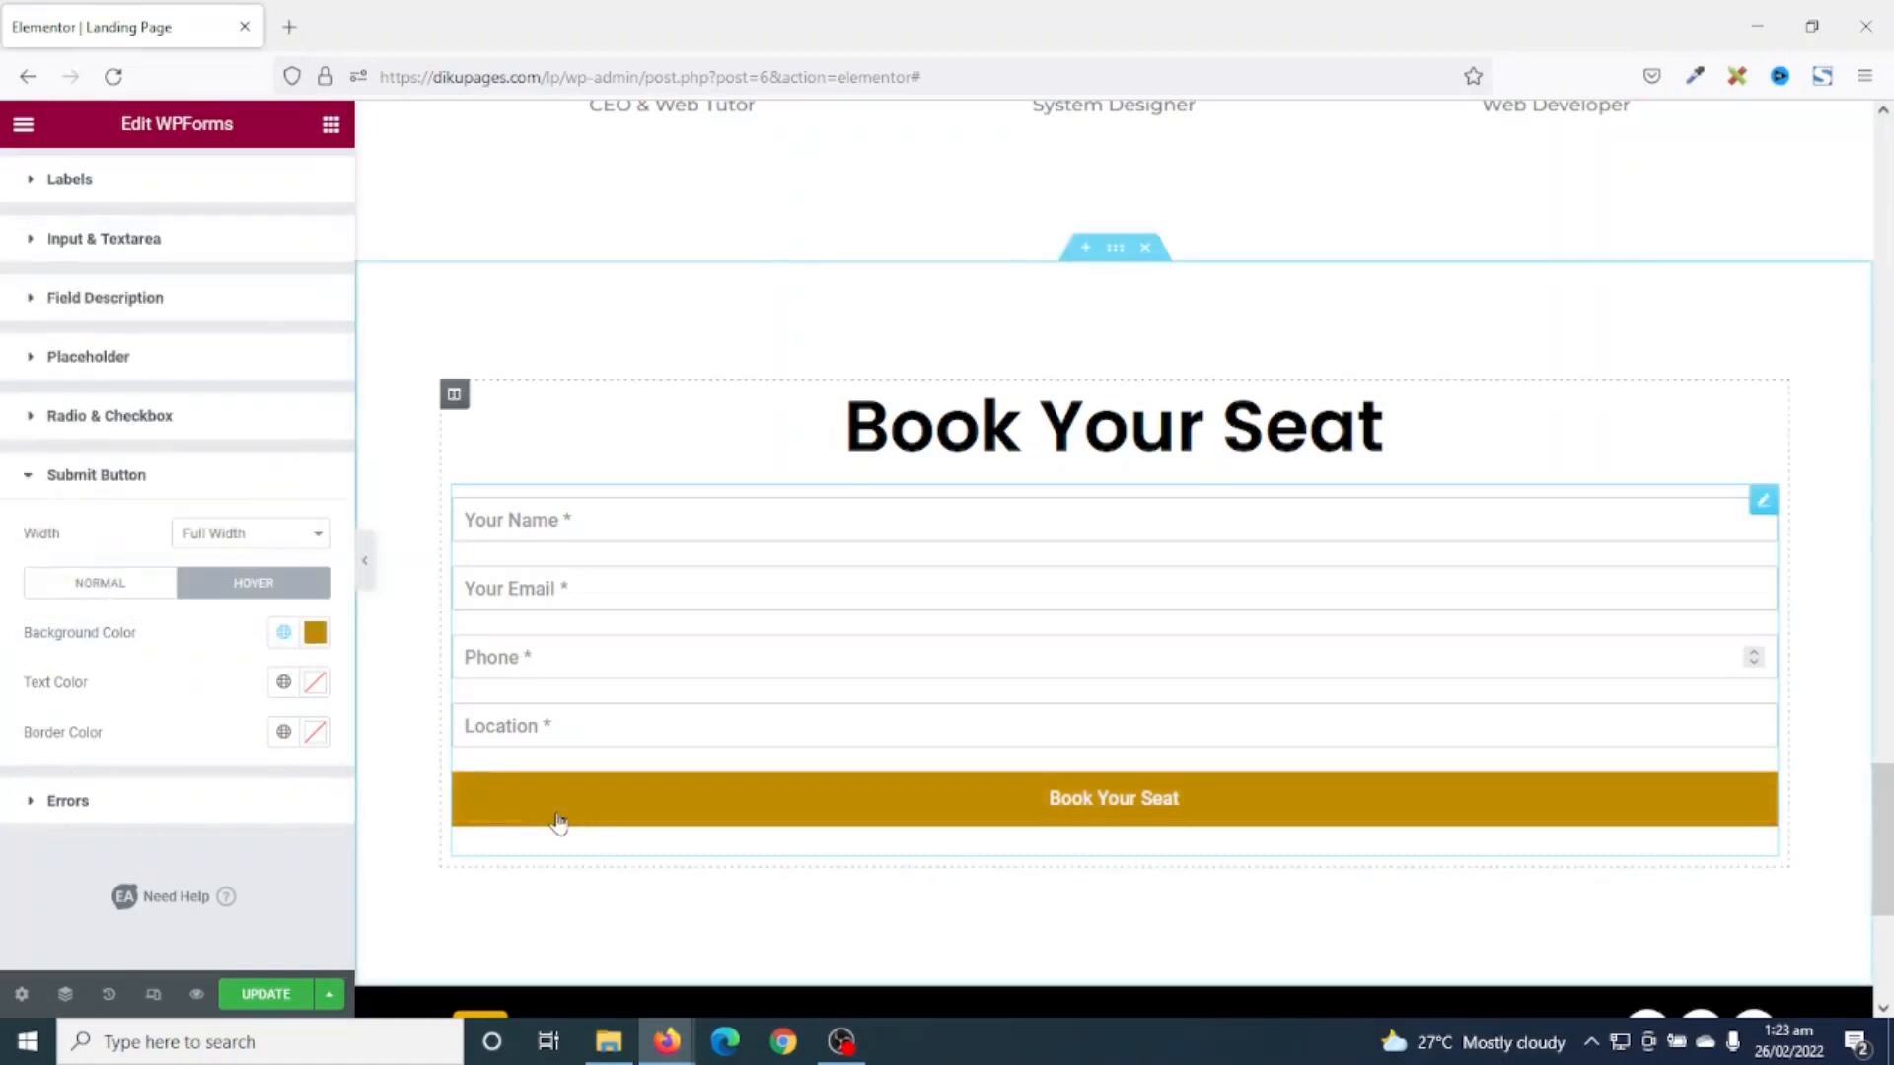
click(281, 684)
click(75, 372)
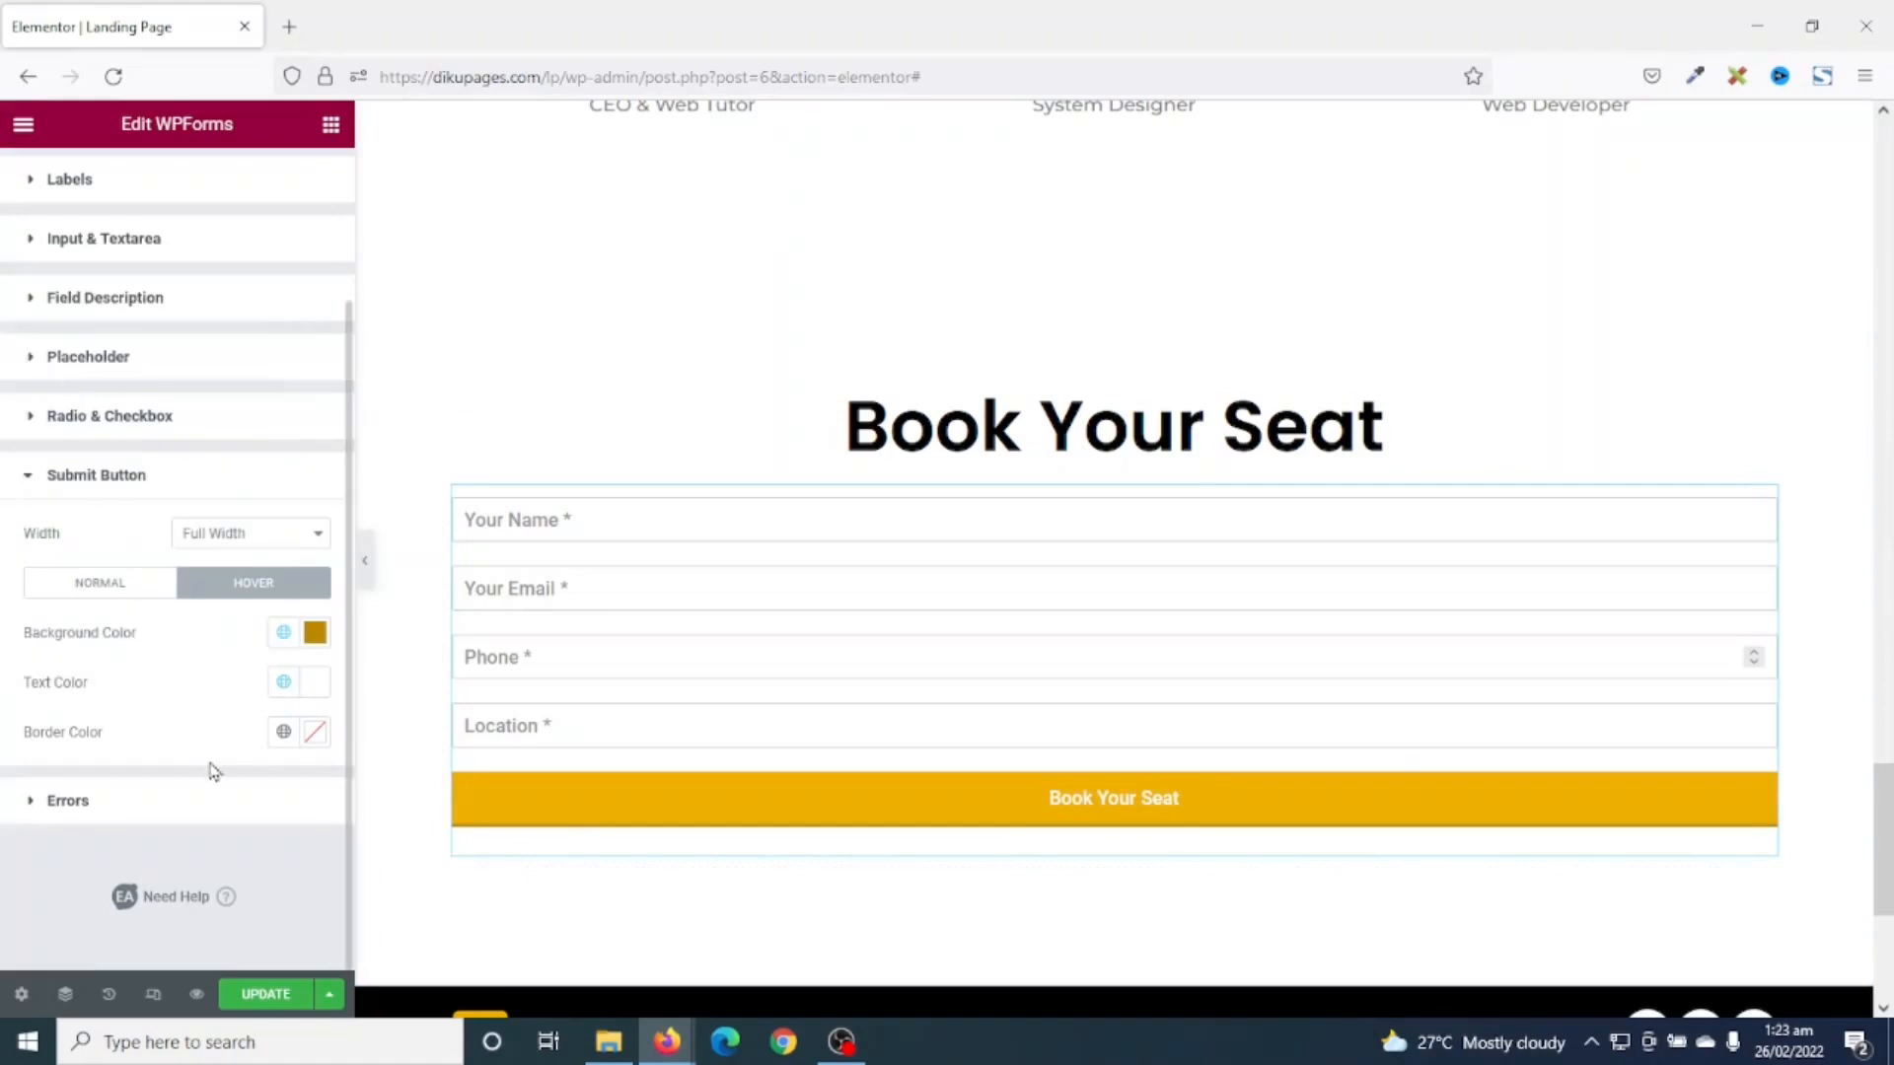
click(283, 731)
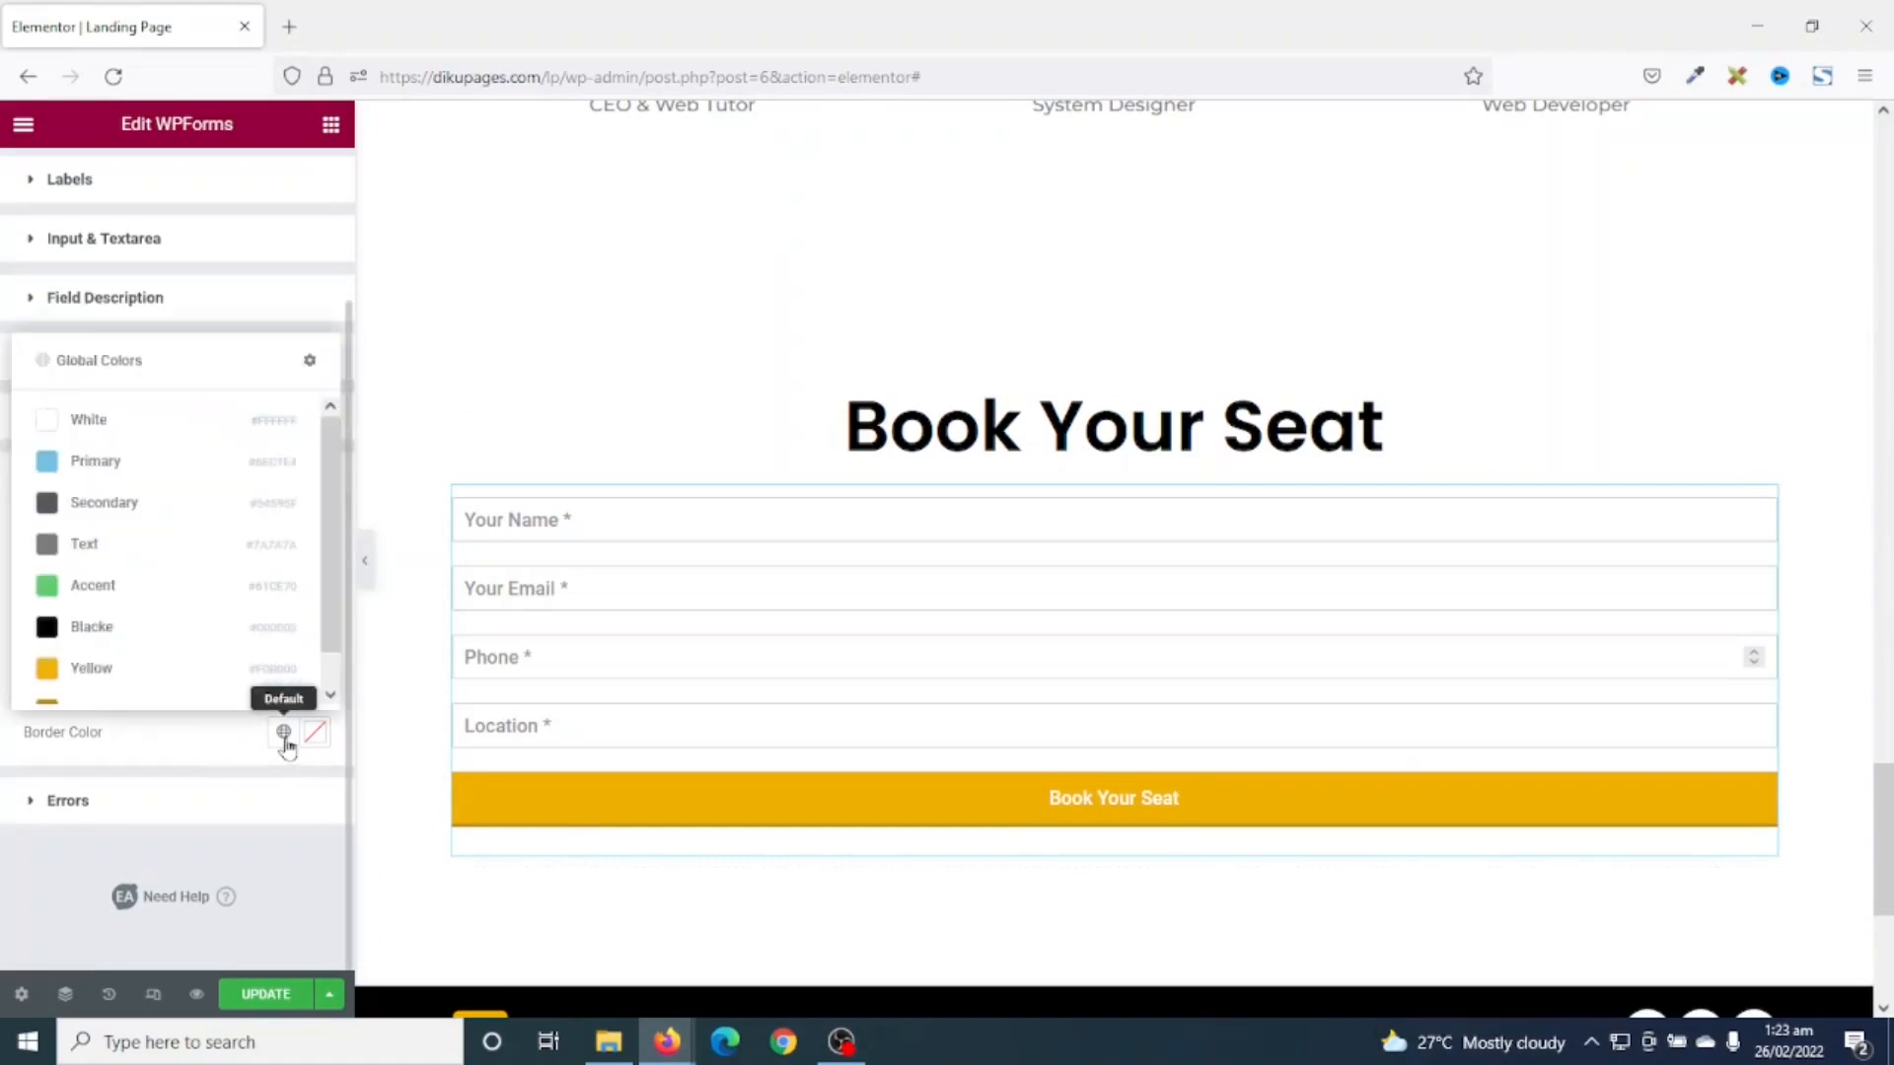
click(115, 625)
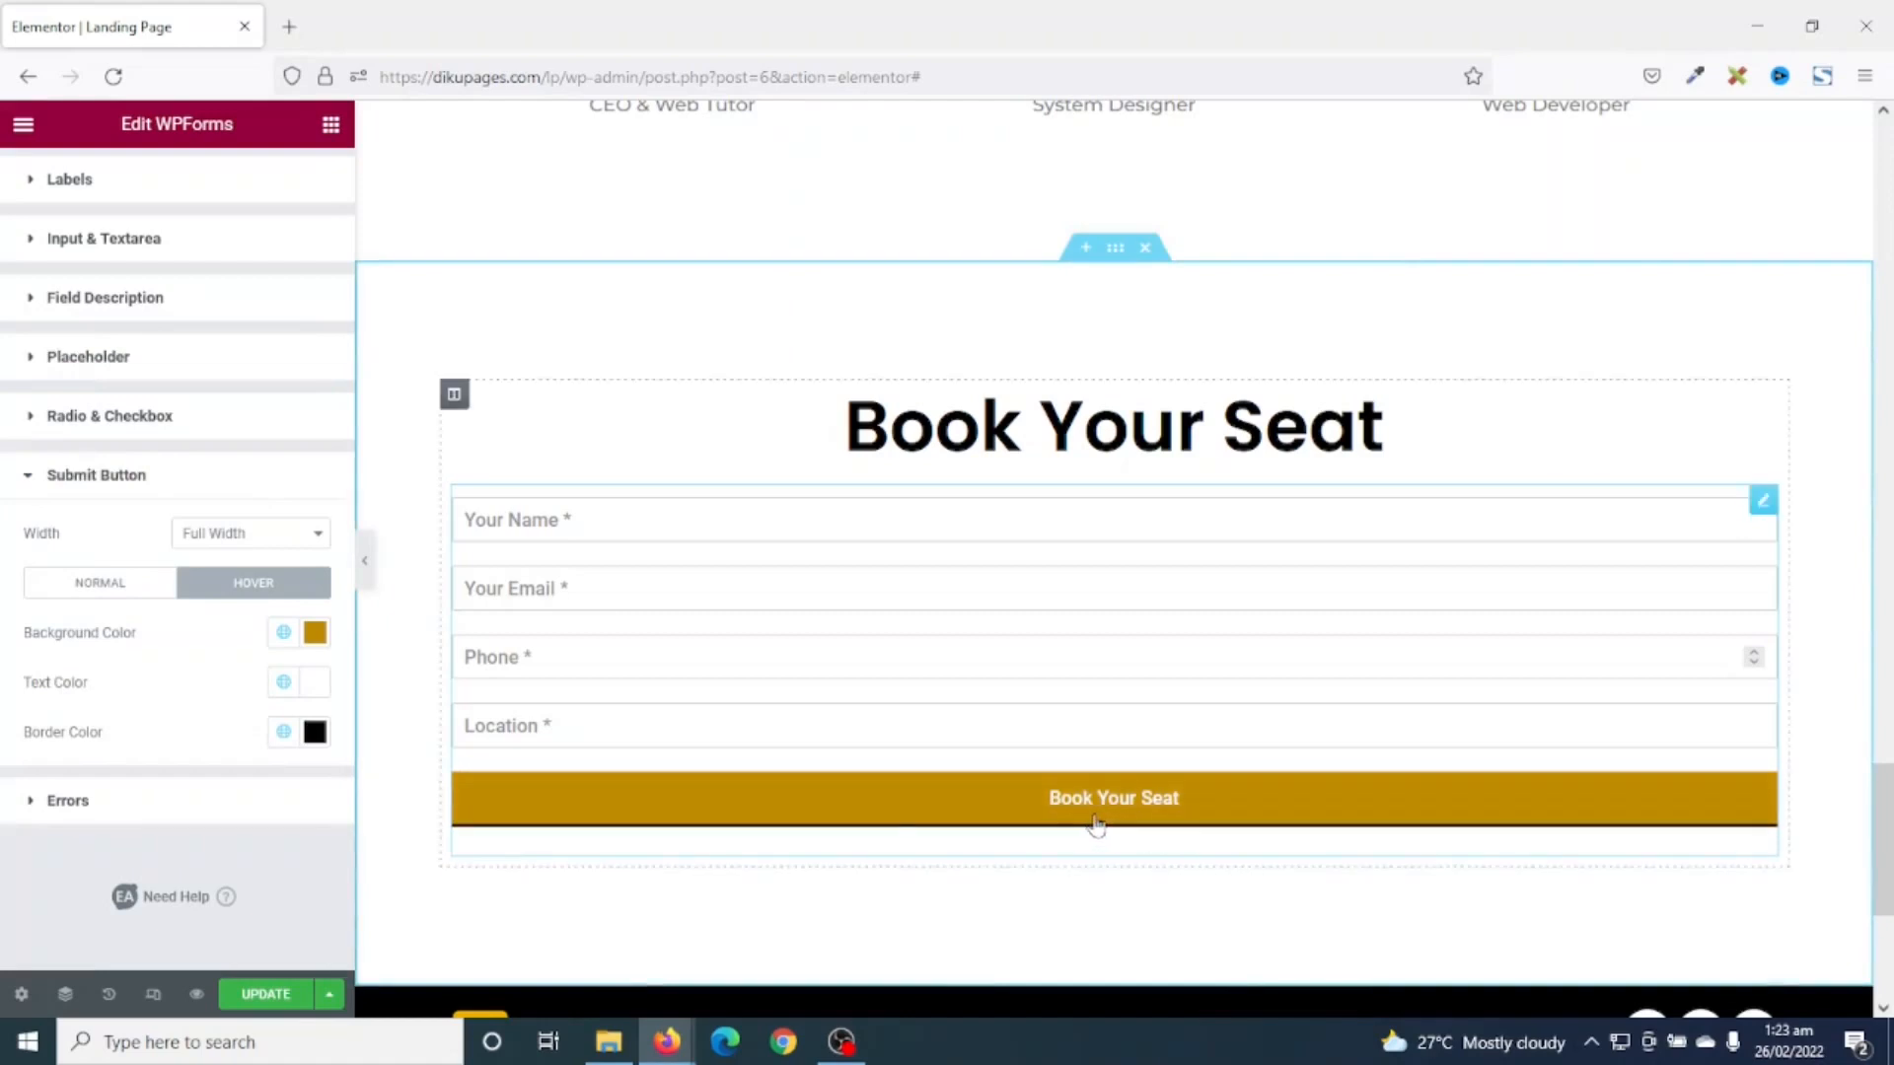
- Set the submit button's typography to the global Montserrat font at 25 px and update the page
click(120, 589)
scroll(152, 690, down, 5)
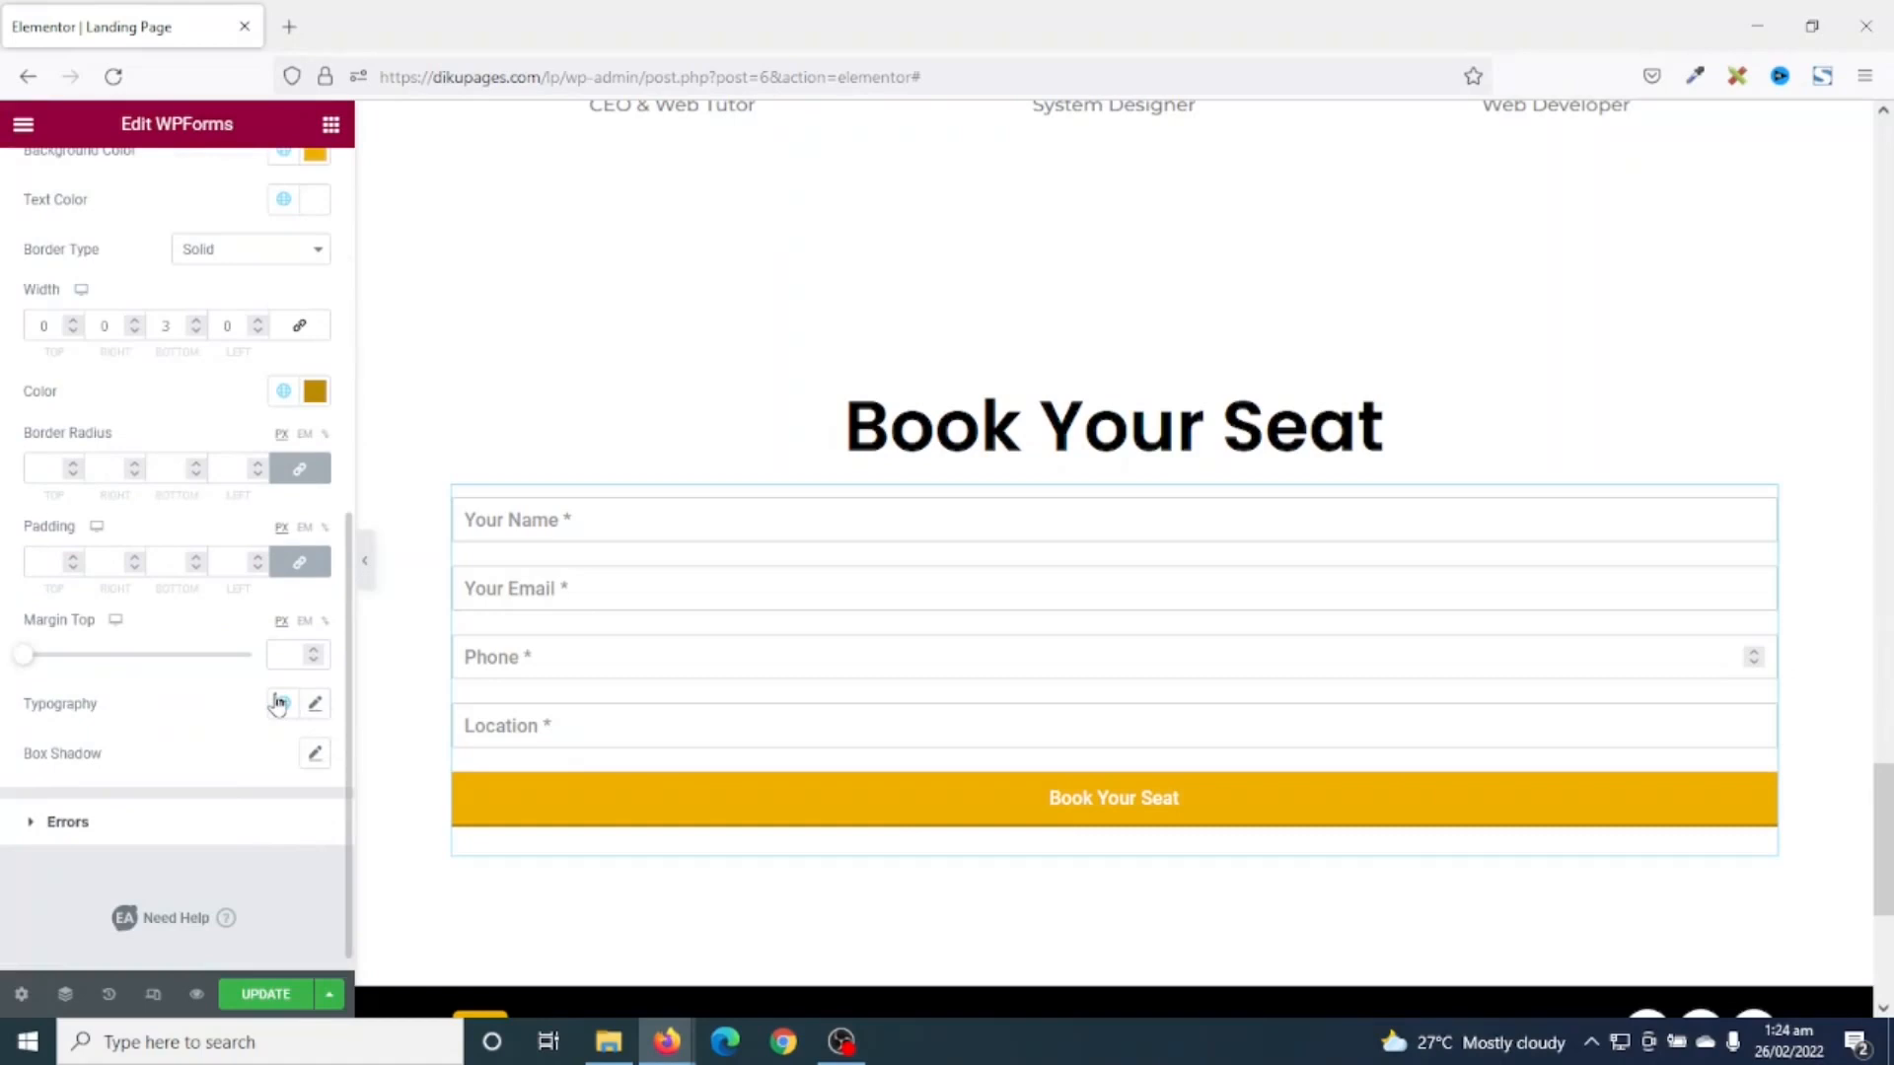
click(280, 702)
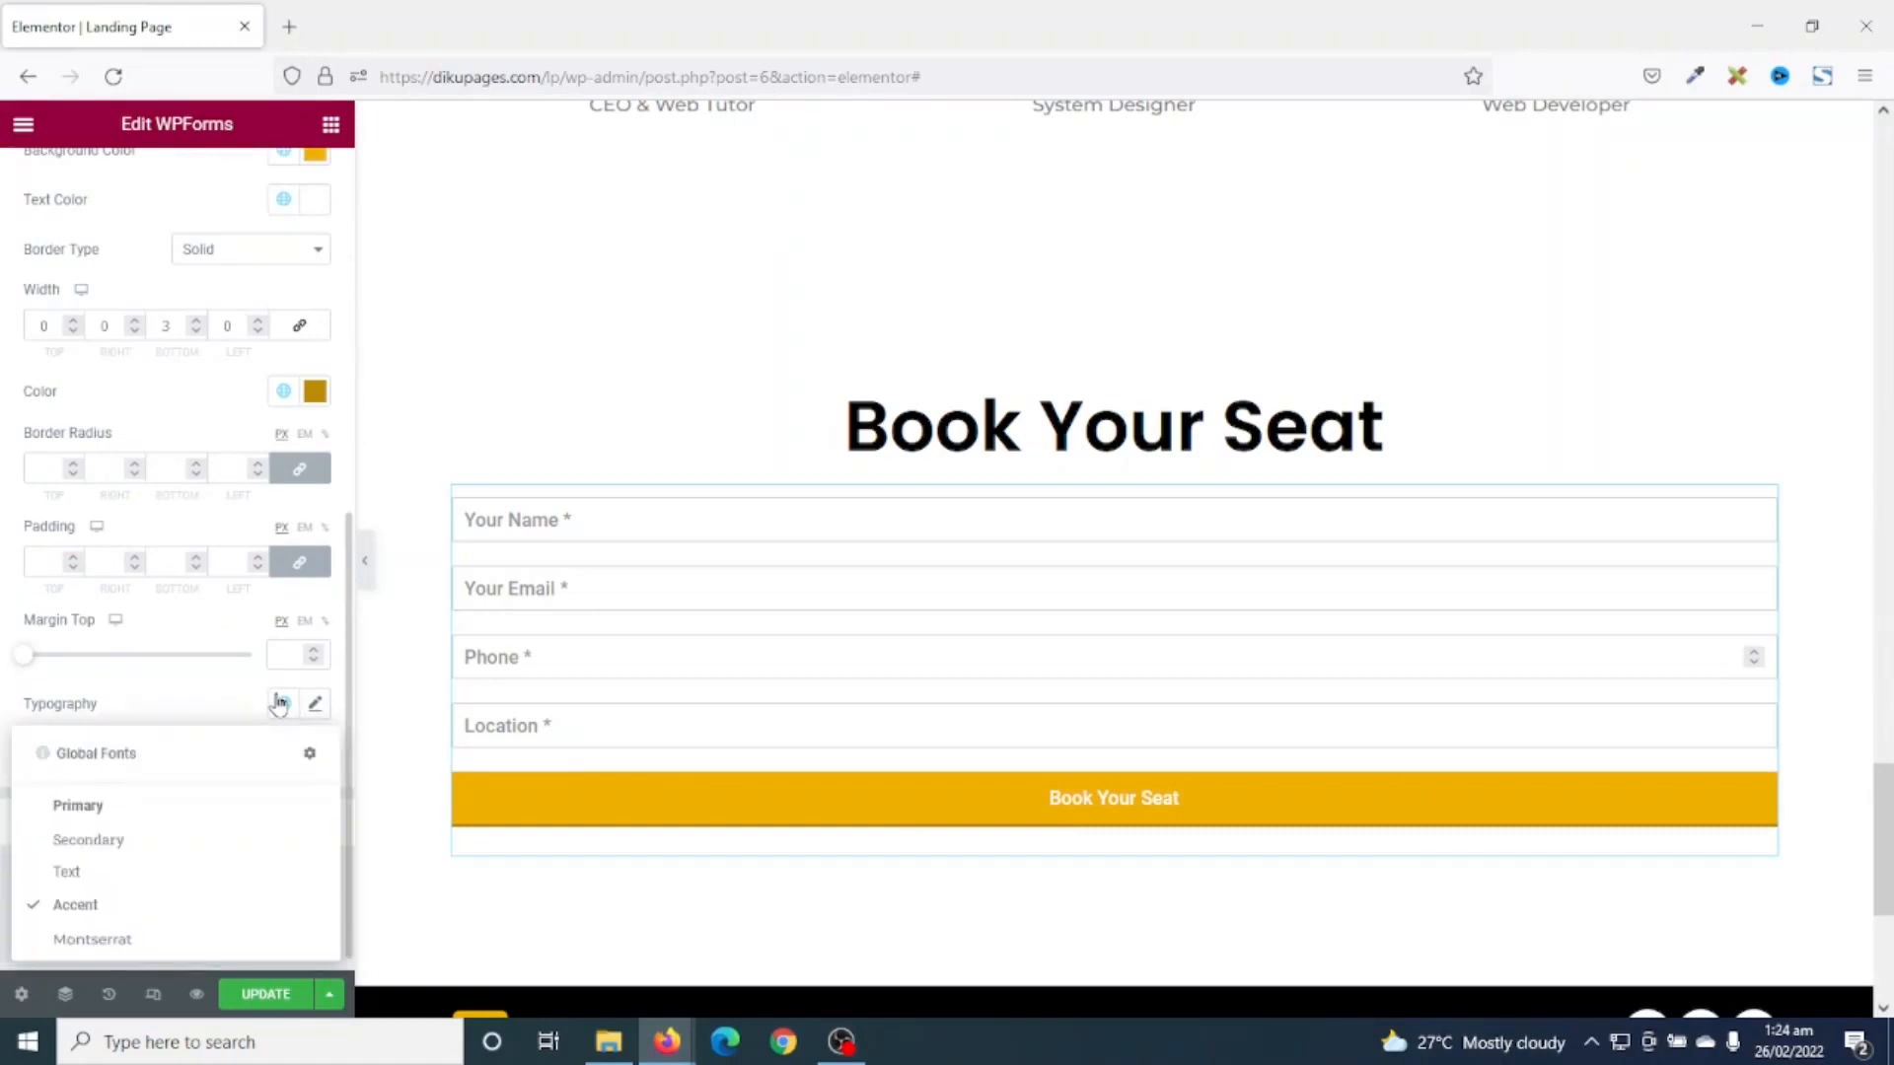
click(111, 937)
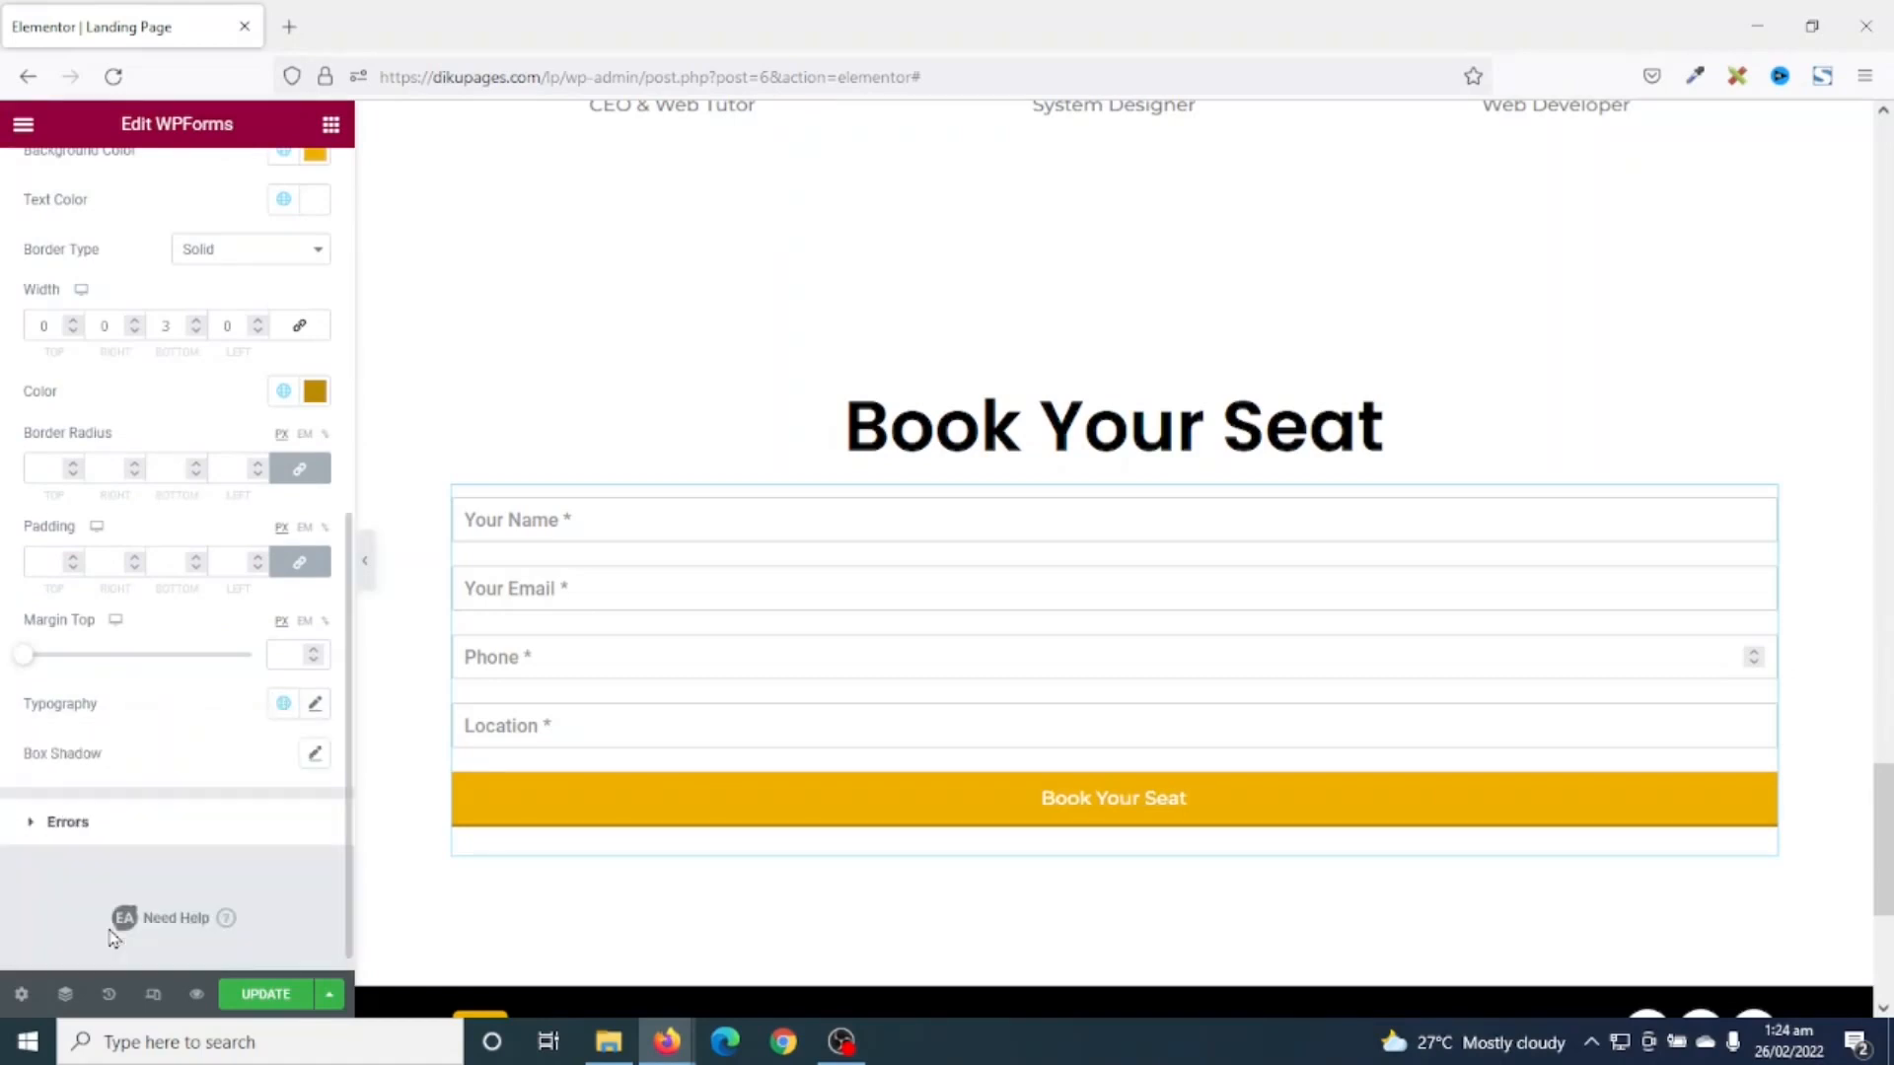
click(316, 706)
text(25)
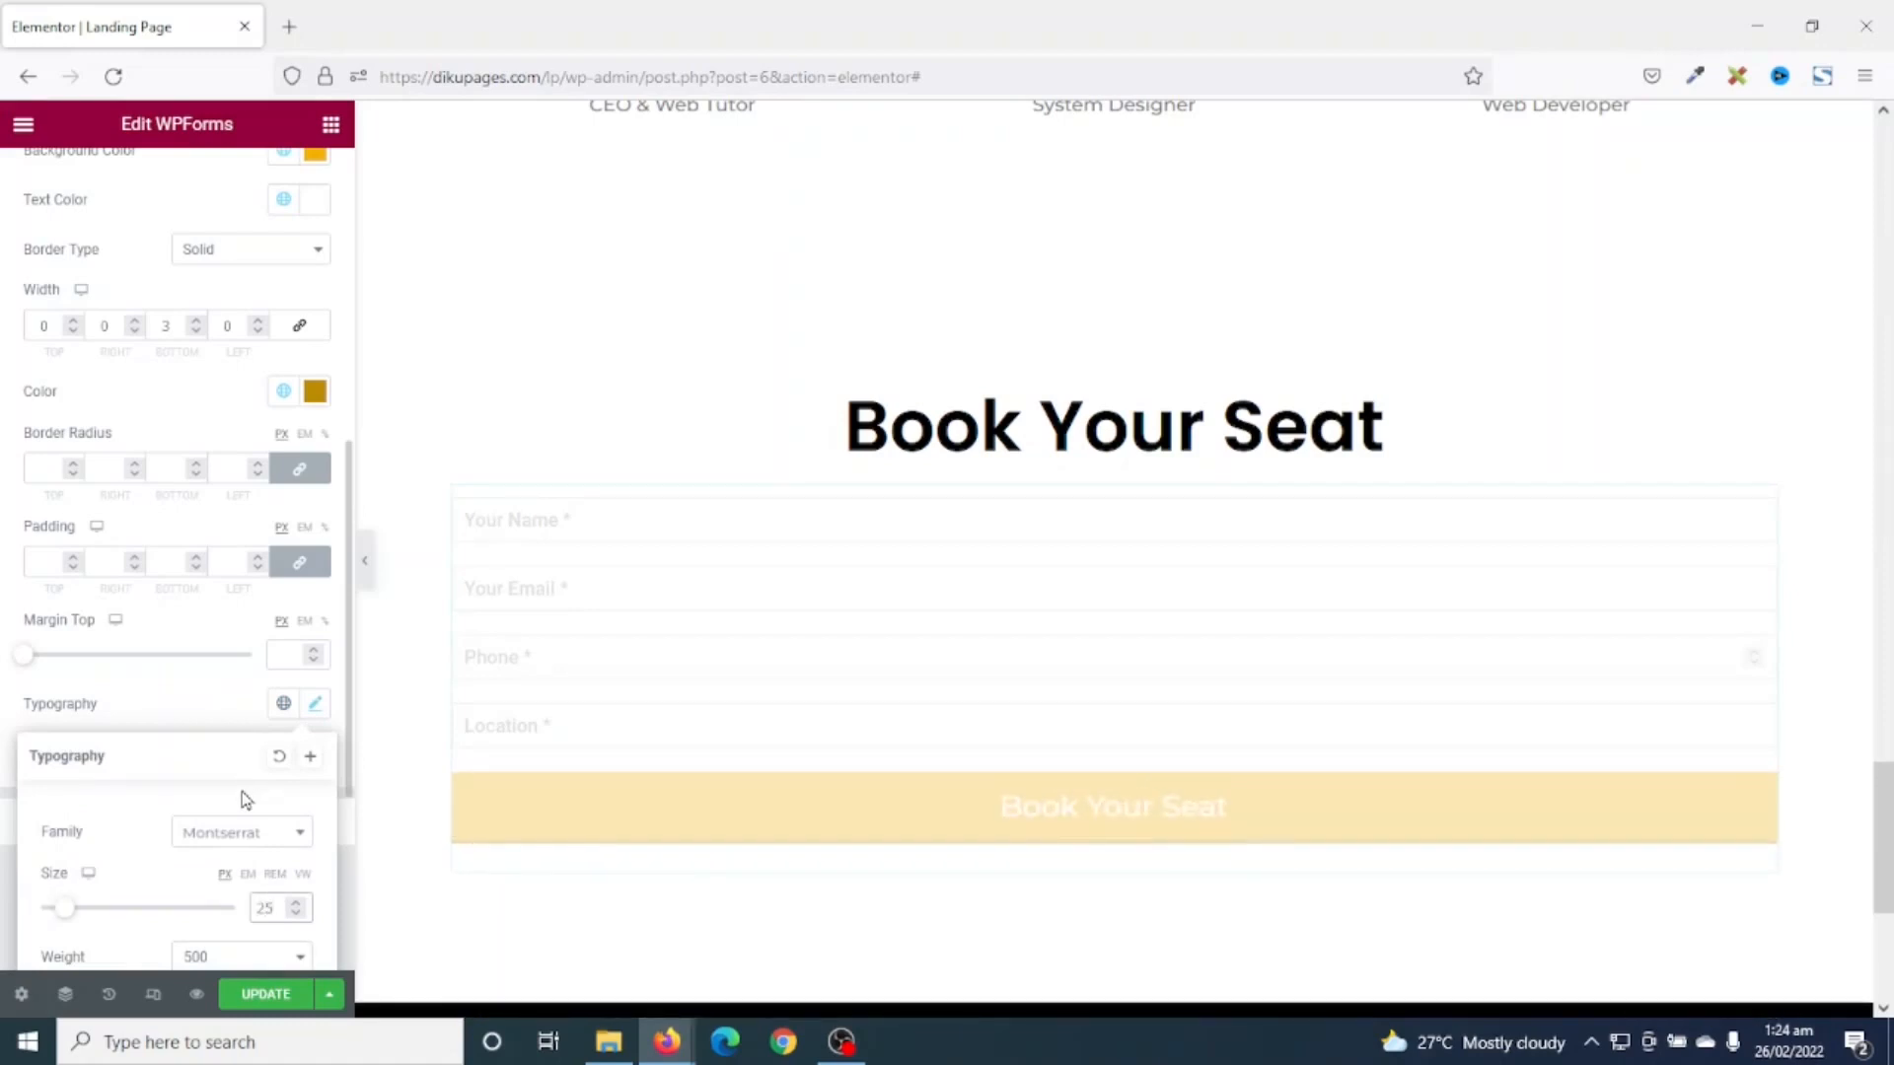
scroll(241, 799, down, 1)
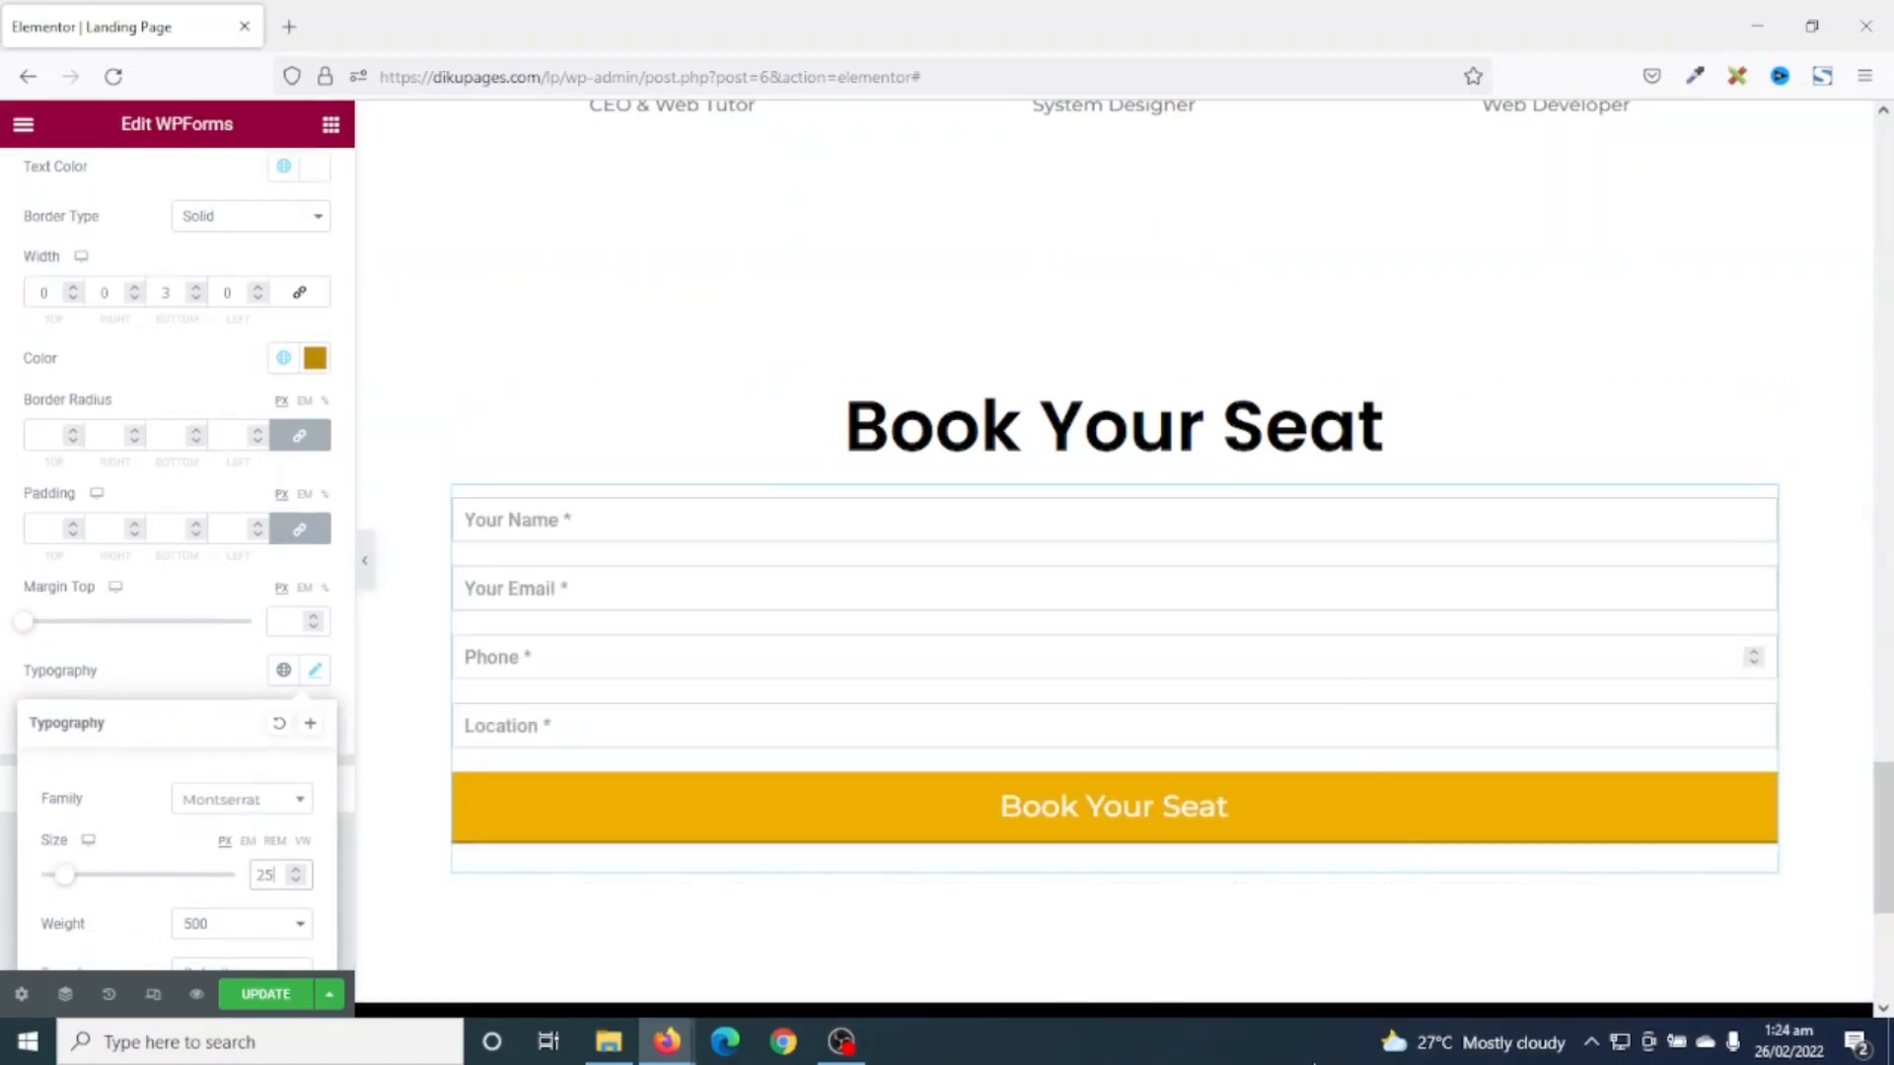
click(262, 994)
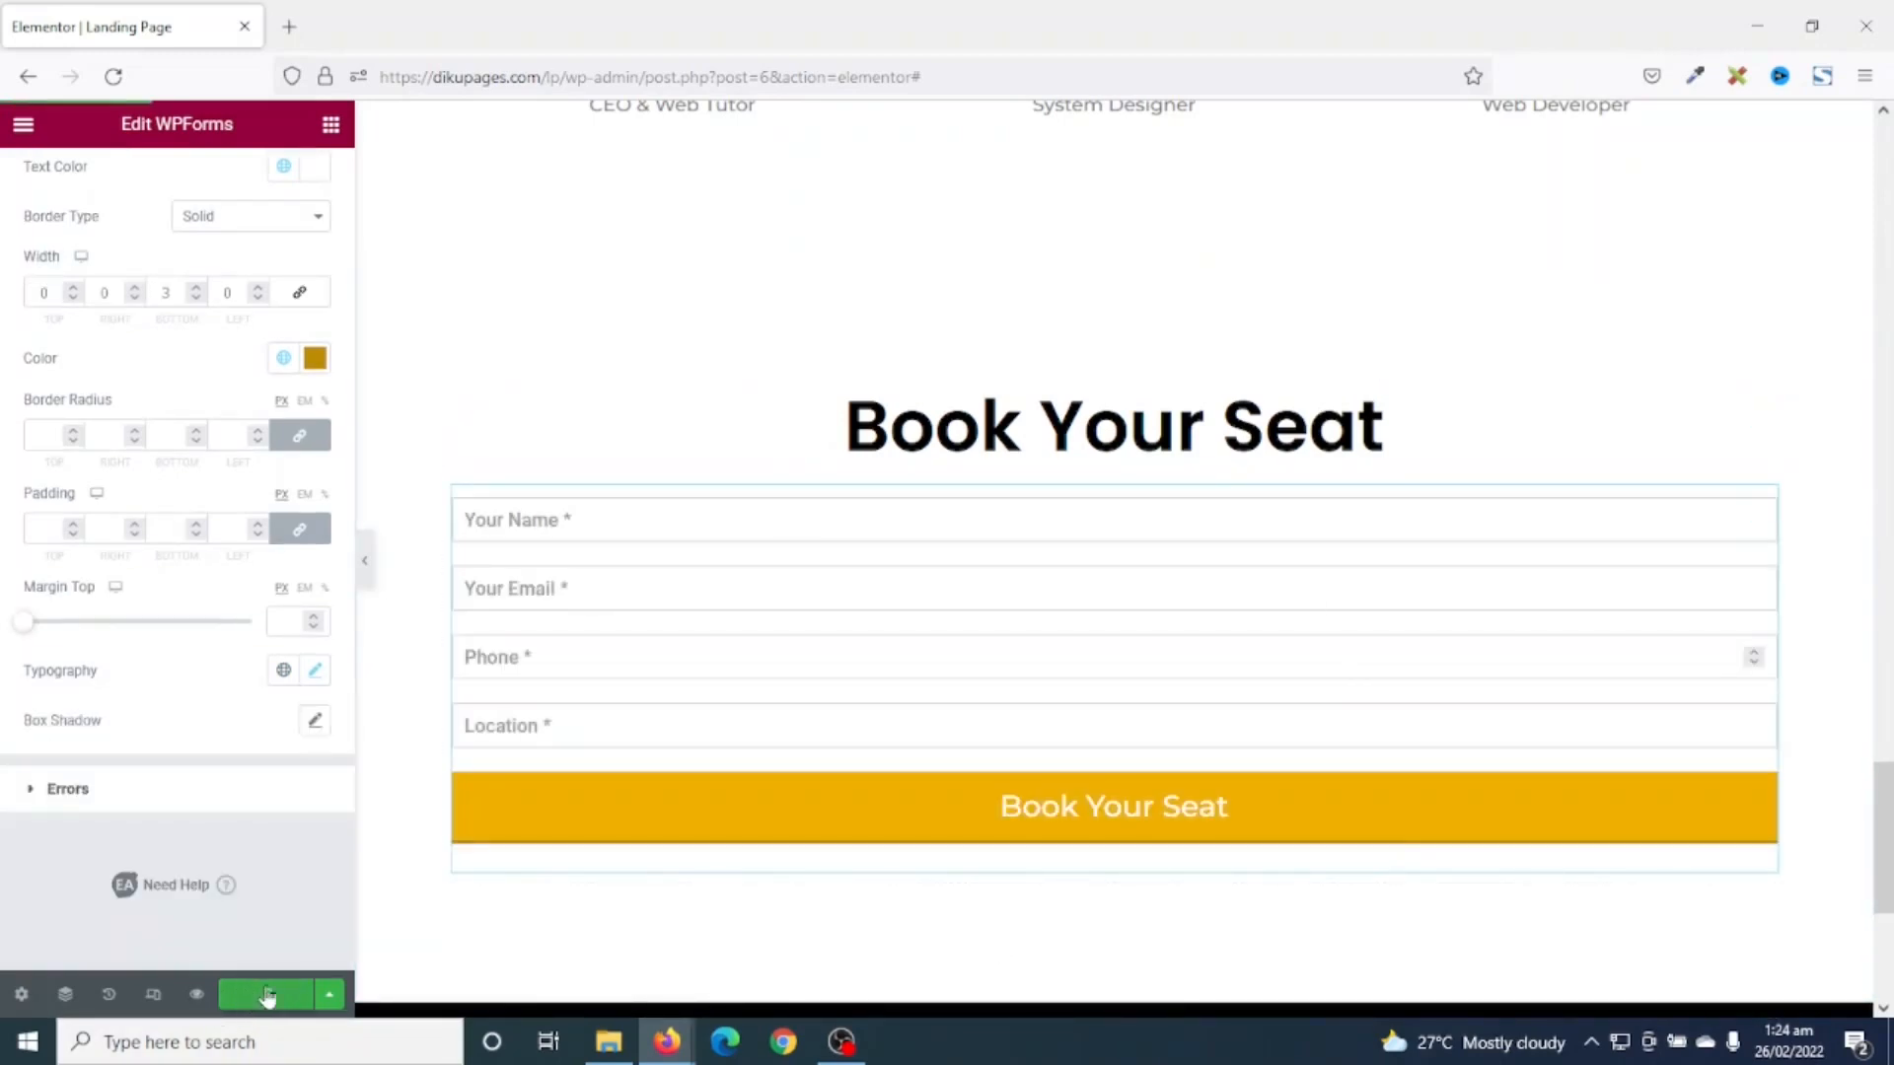
- Set the link of the Product item in the header's icon list menu to #product
scroll(960, 896, down, 1)
scroll(957, 888, up, 20)
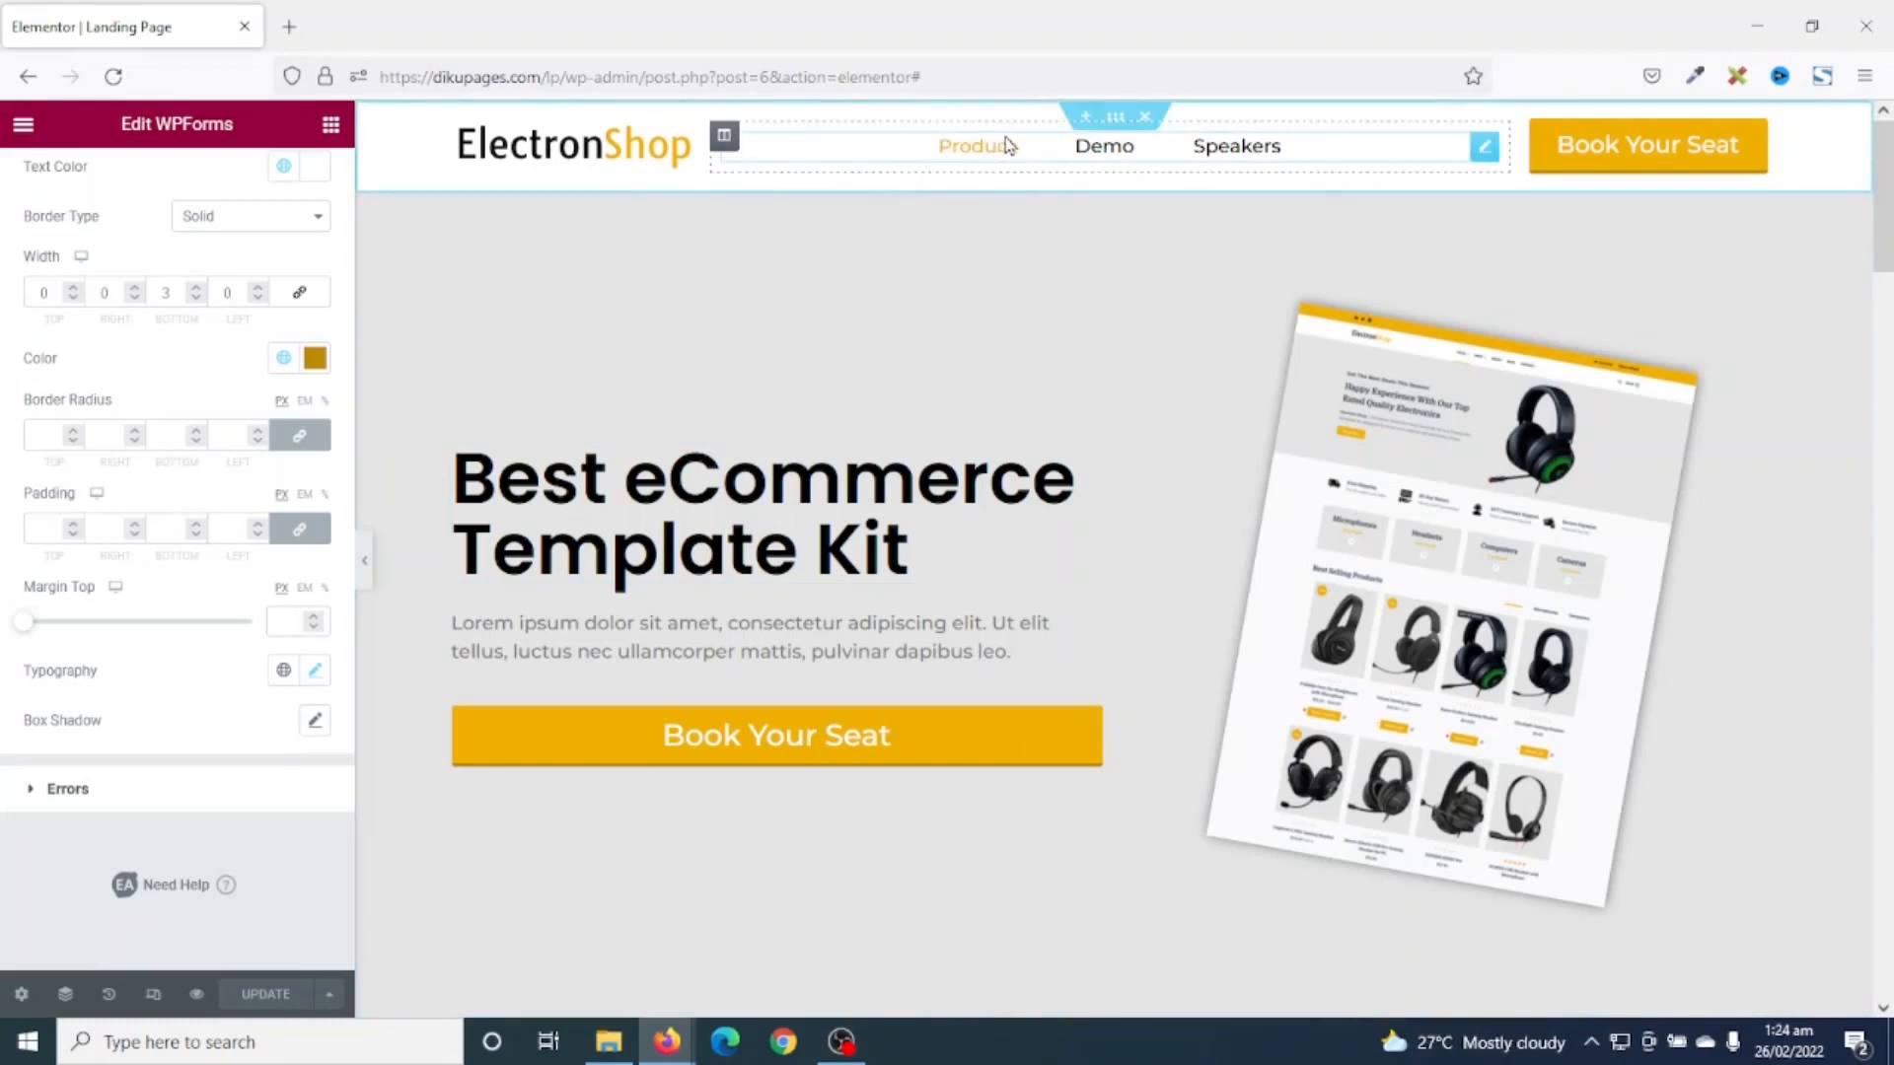
click(1026, 155)
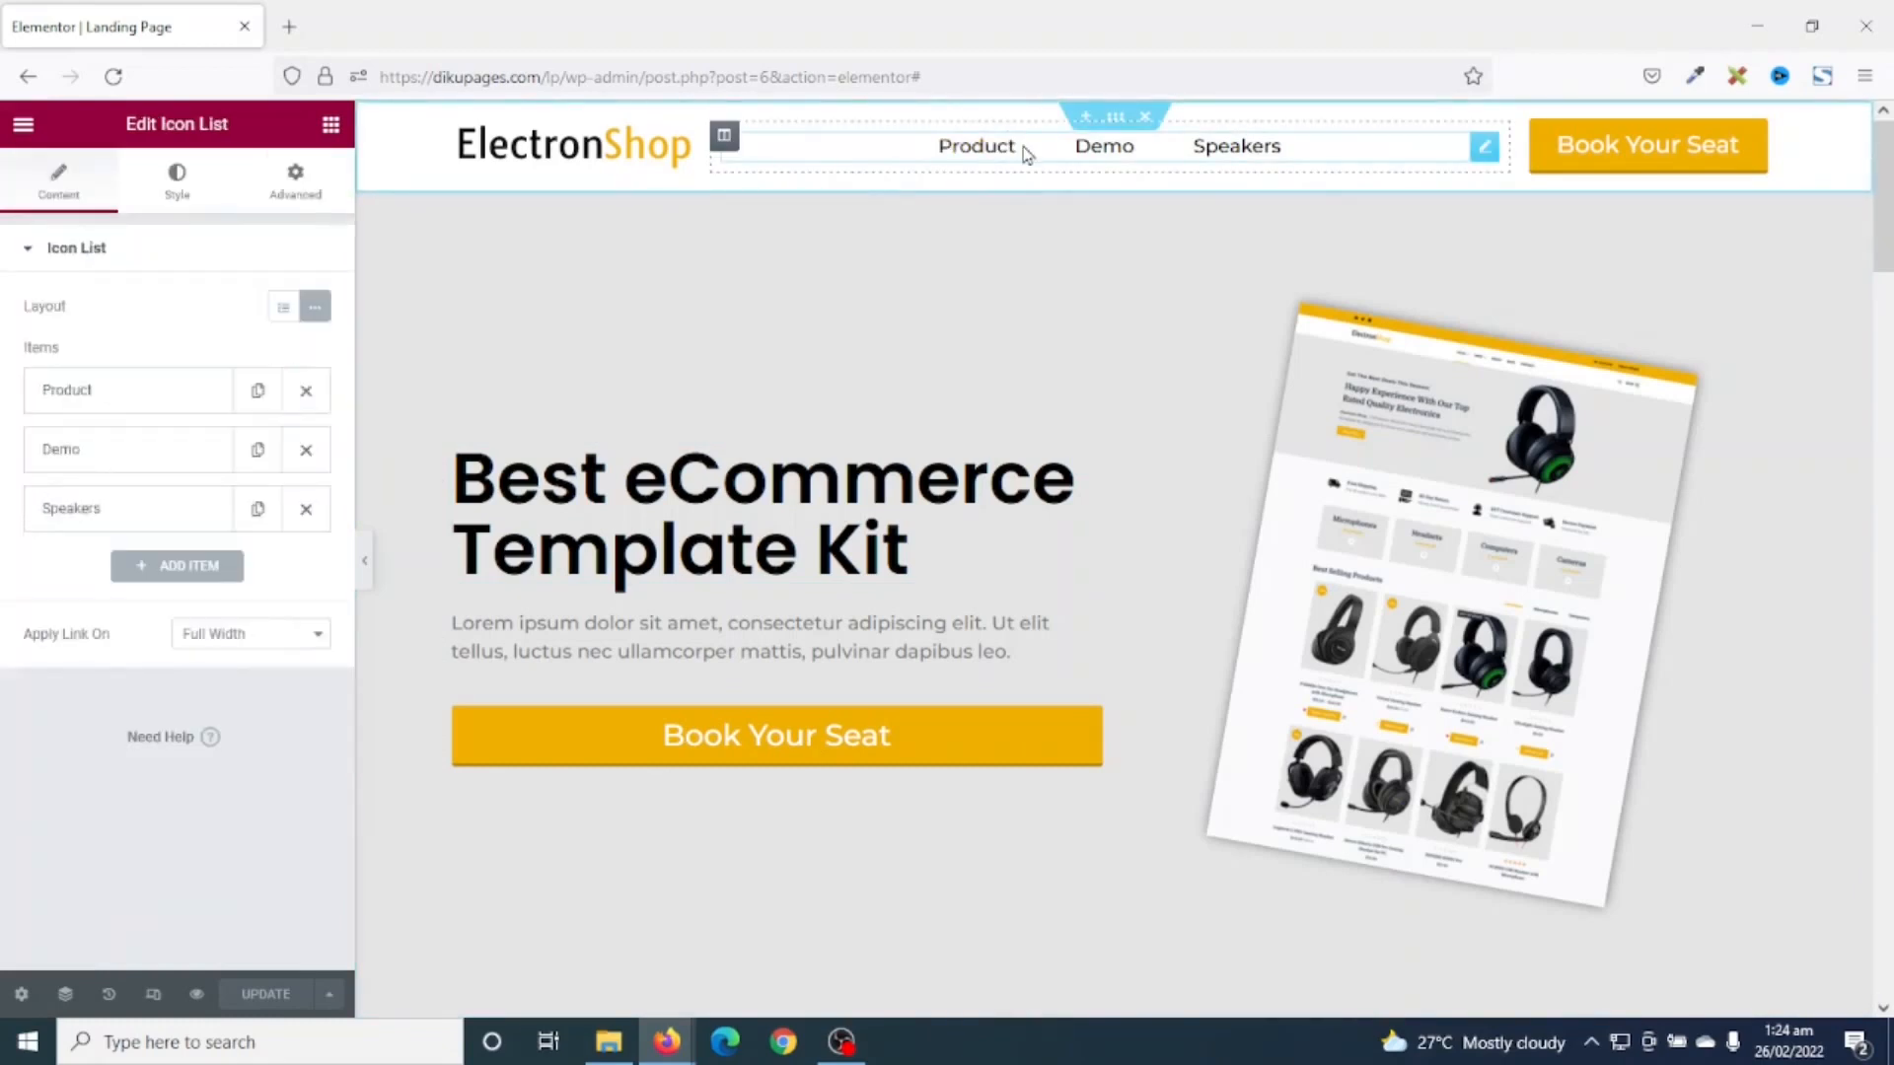
click(103, 392)
click(84, 704)
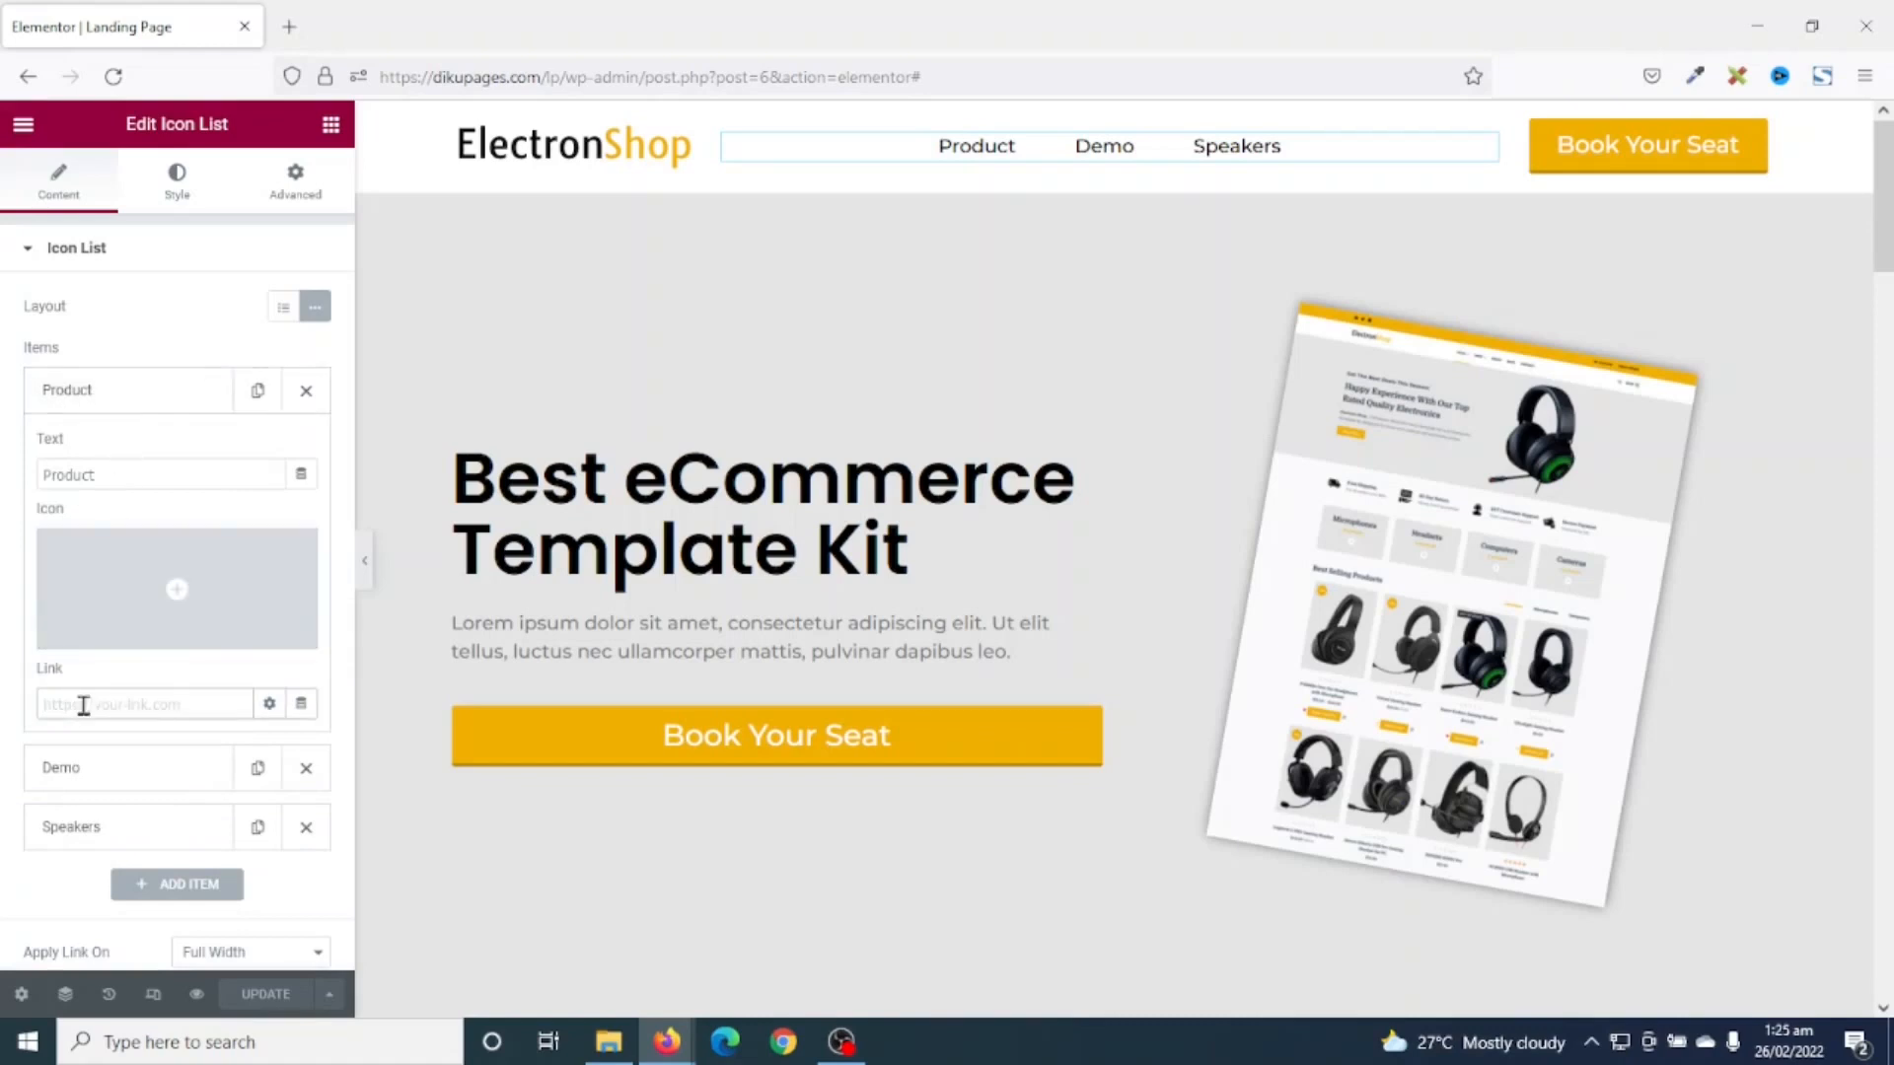
text(#product)
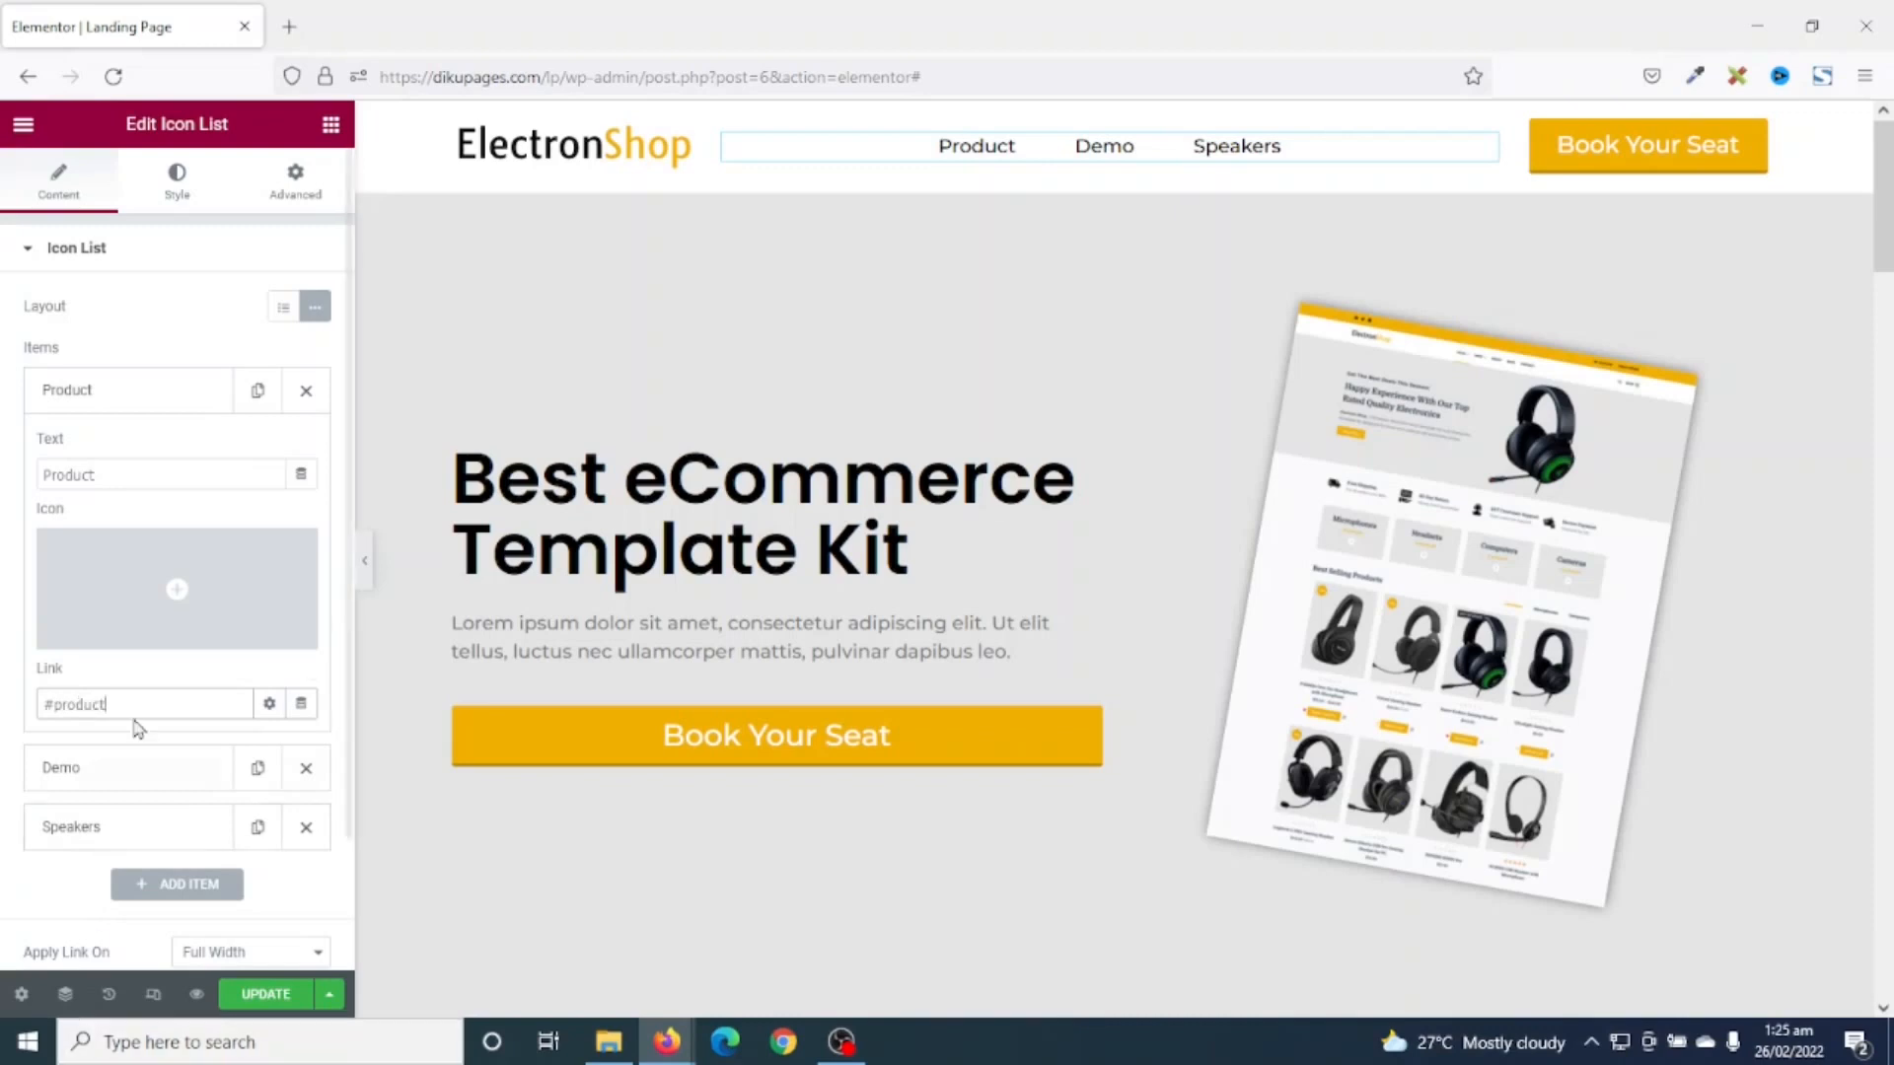
- Set the link of the header's Demo item to #demo and the Speakers item to #speakers
click(109, 769)
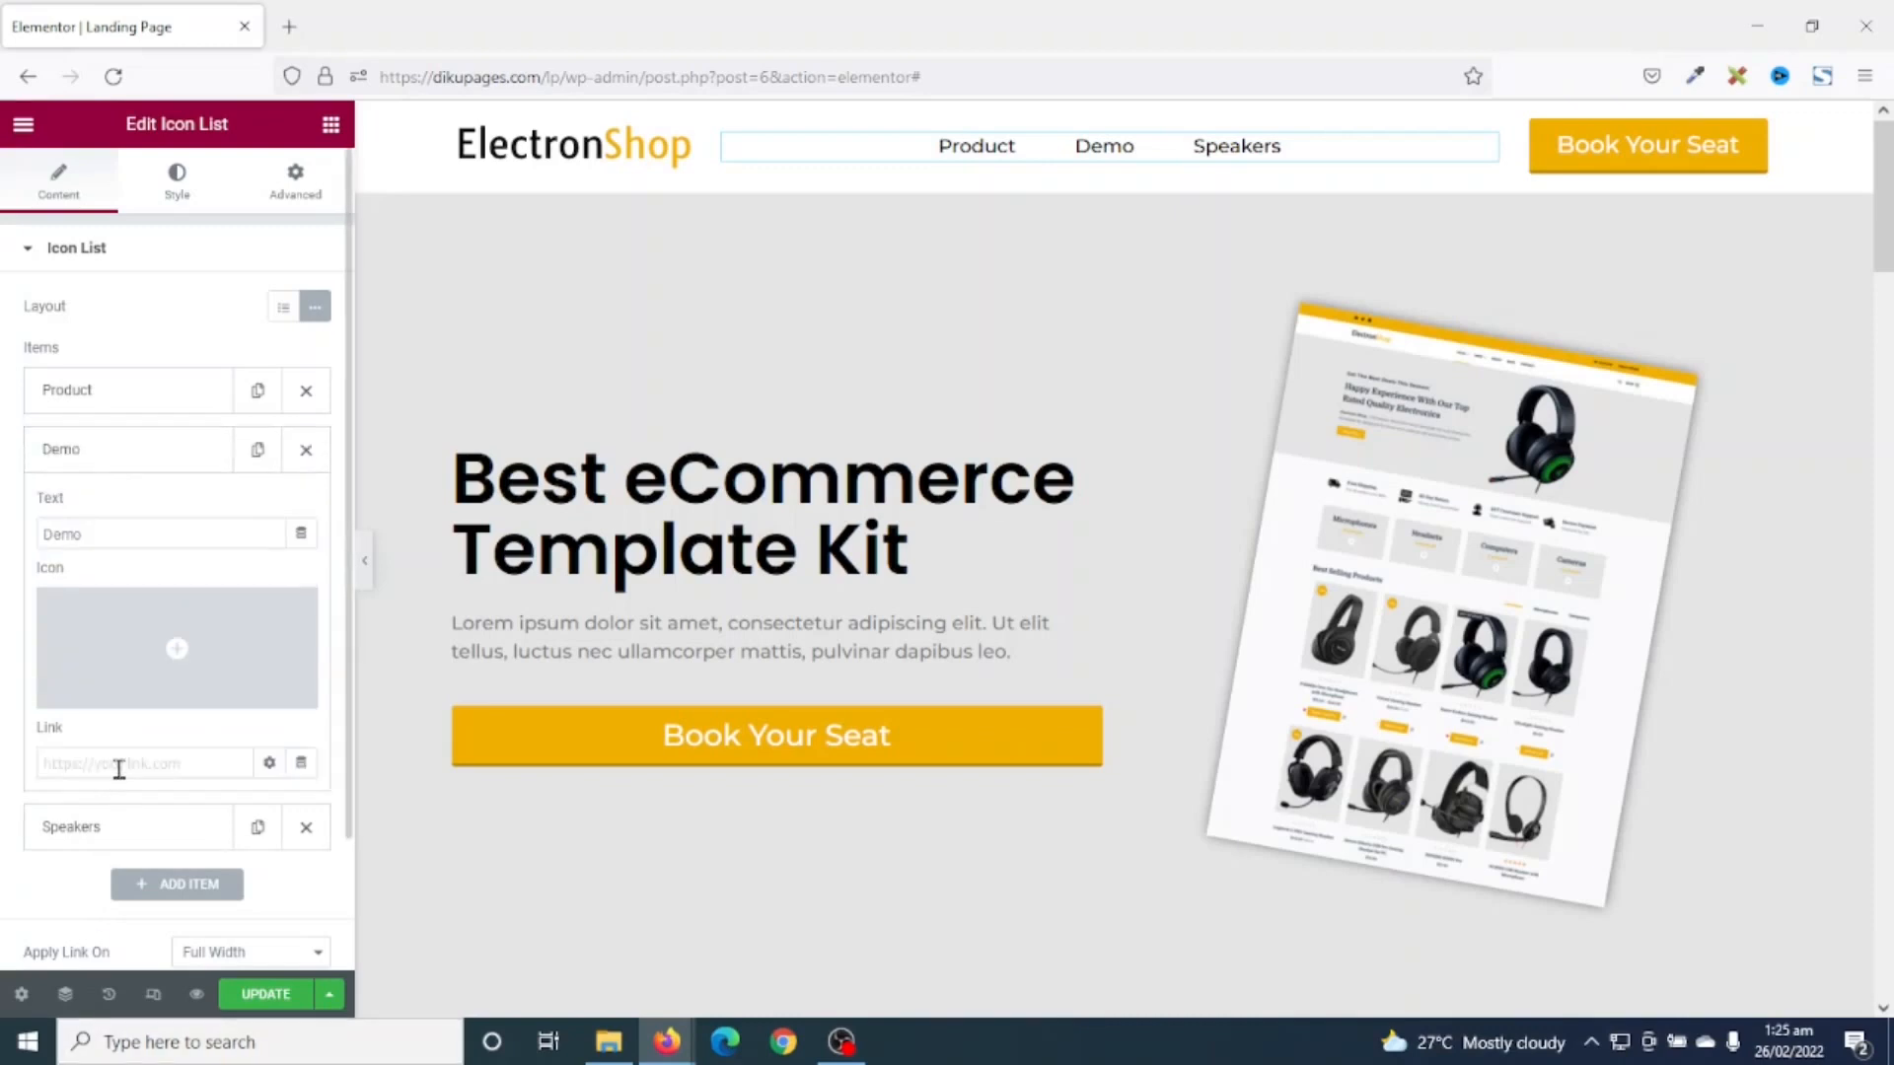
click(134, 767)
text(#demo)
click(123, 844)
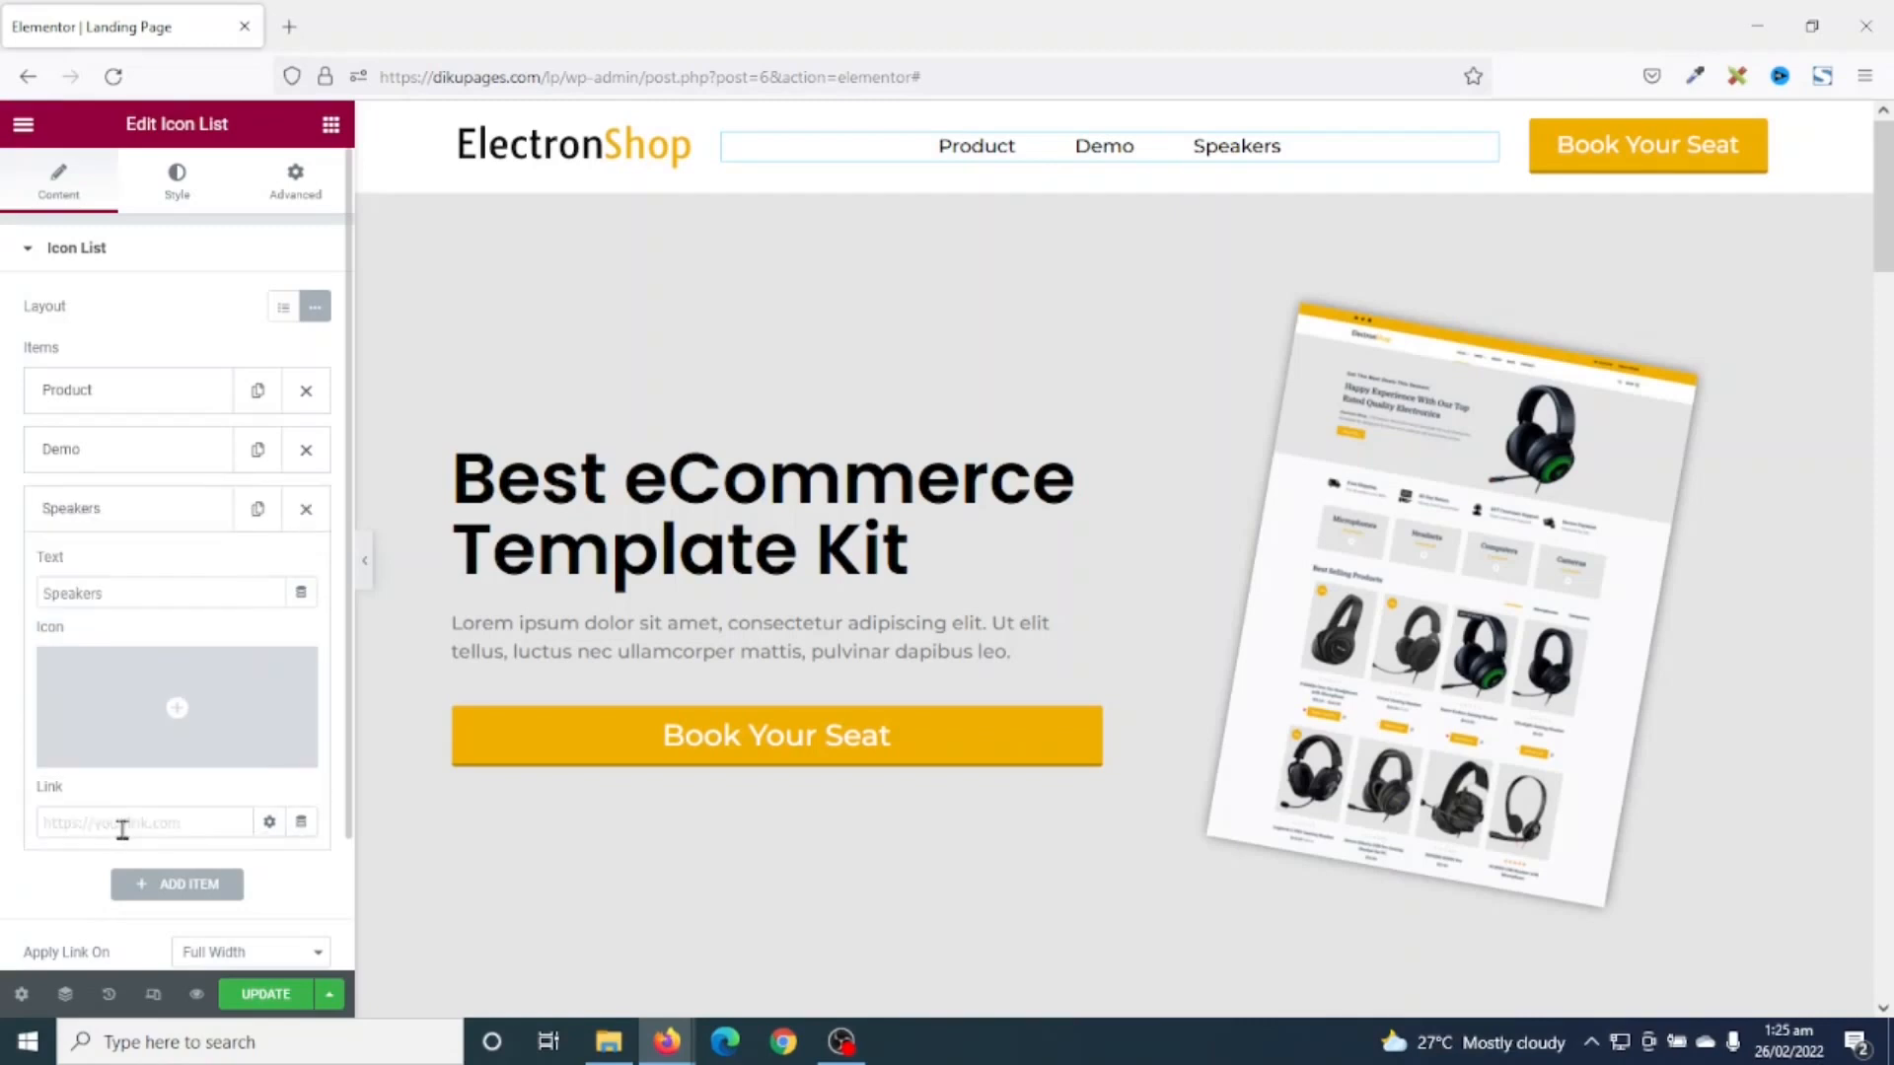
click(124, 825)
text(#speakers)
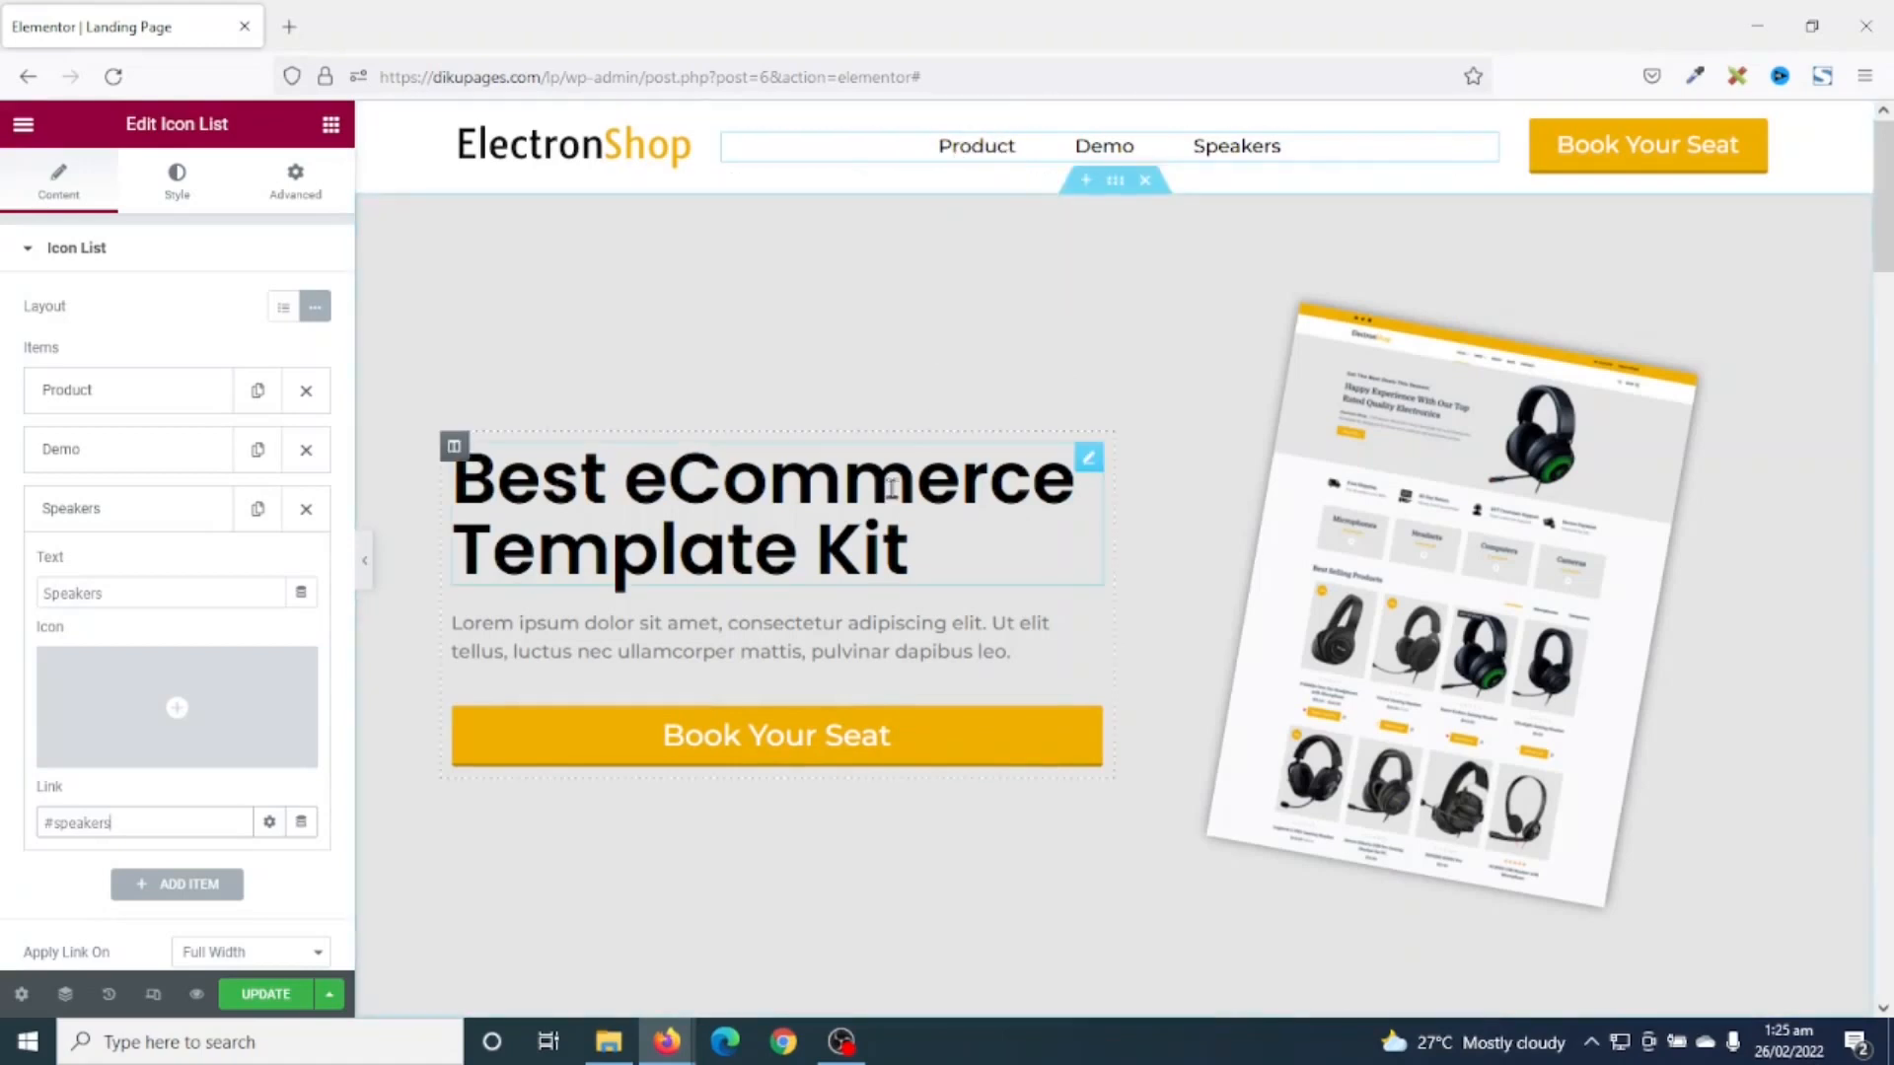
- Give the "Electron Shop - WooCommerce Elementor Template Kit" section the CSS ID product
scroll(894, 473, down, 5)
scroll(894, 509, down, 1)
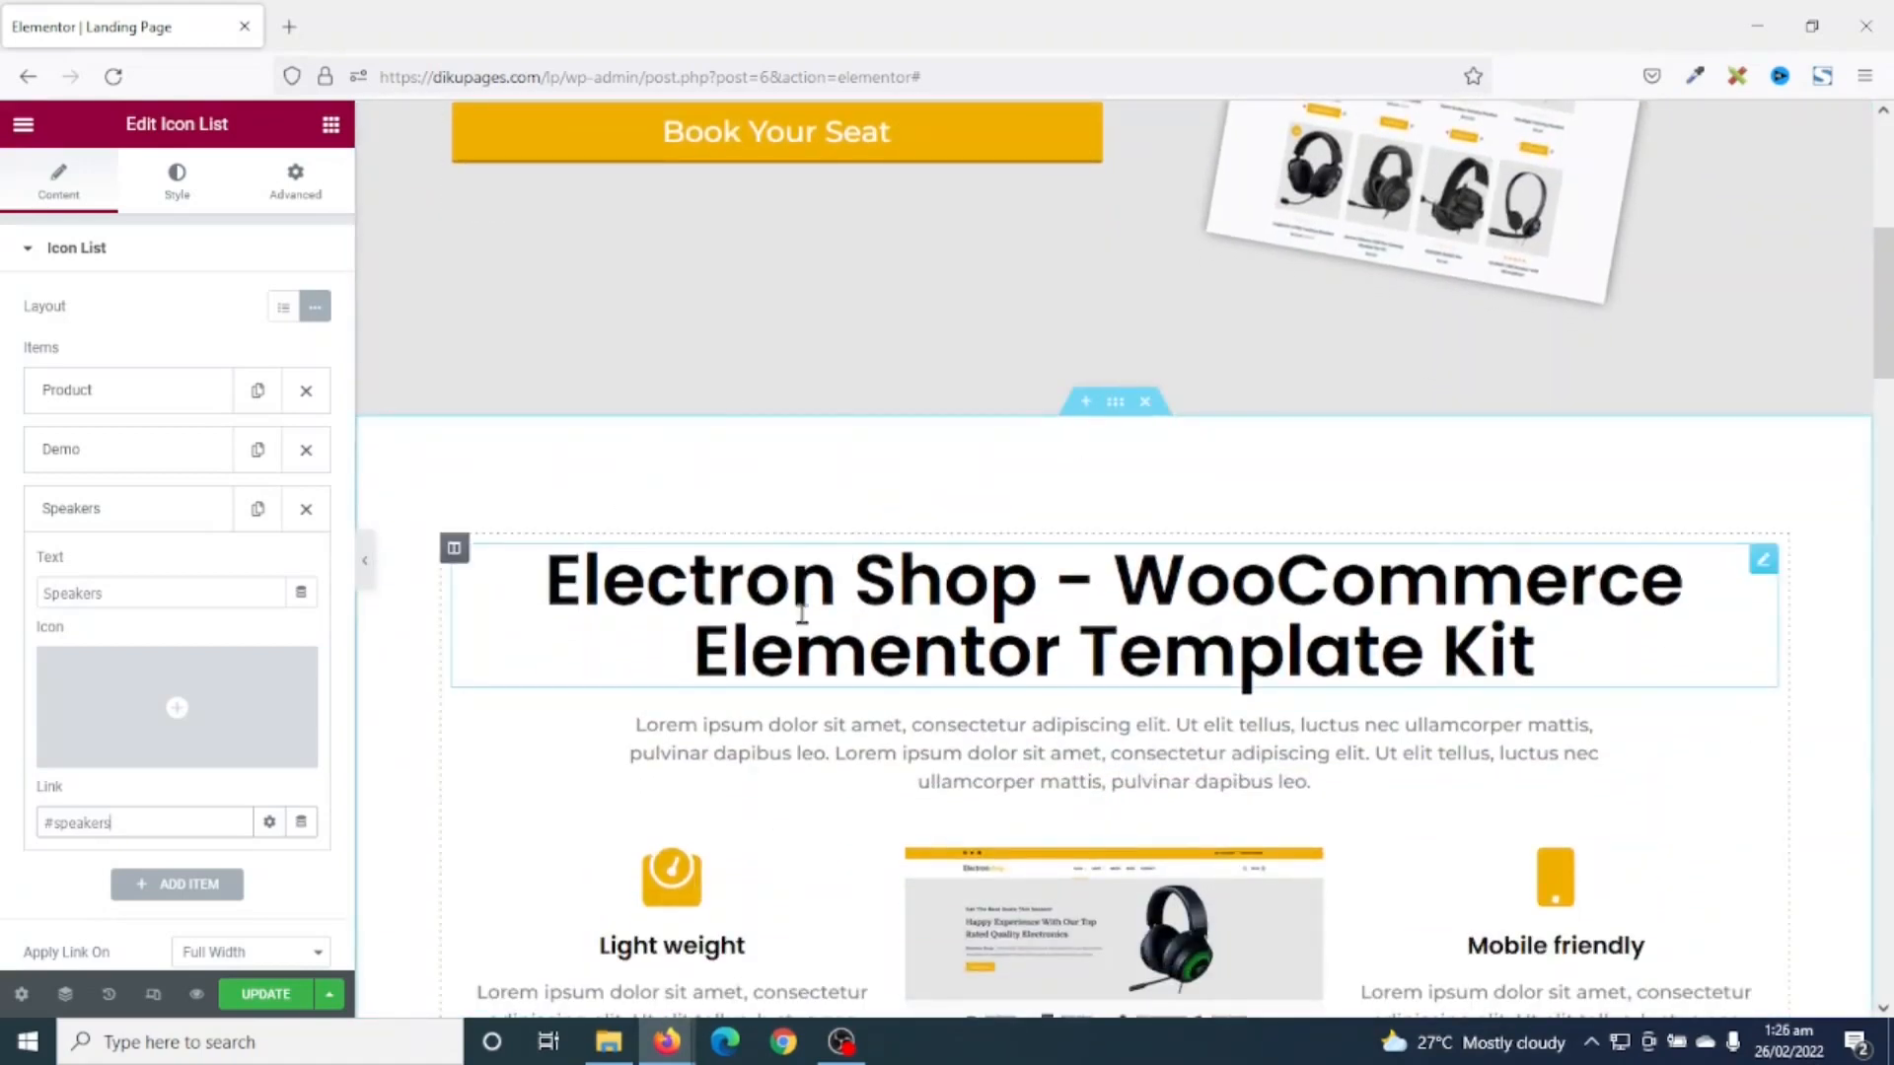
click(1112, 406)
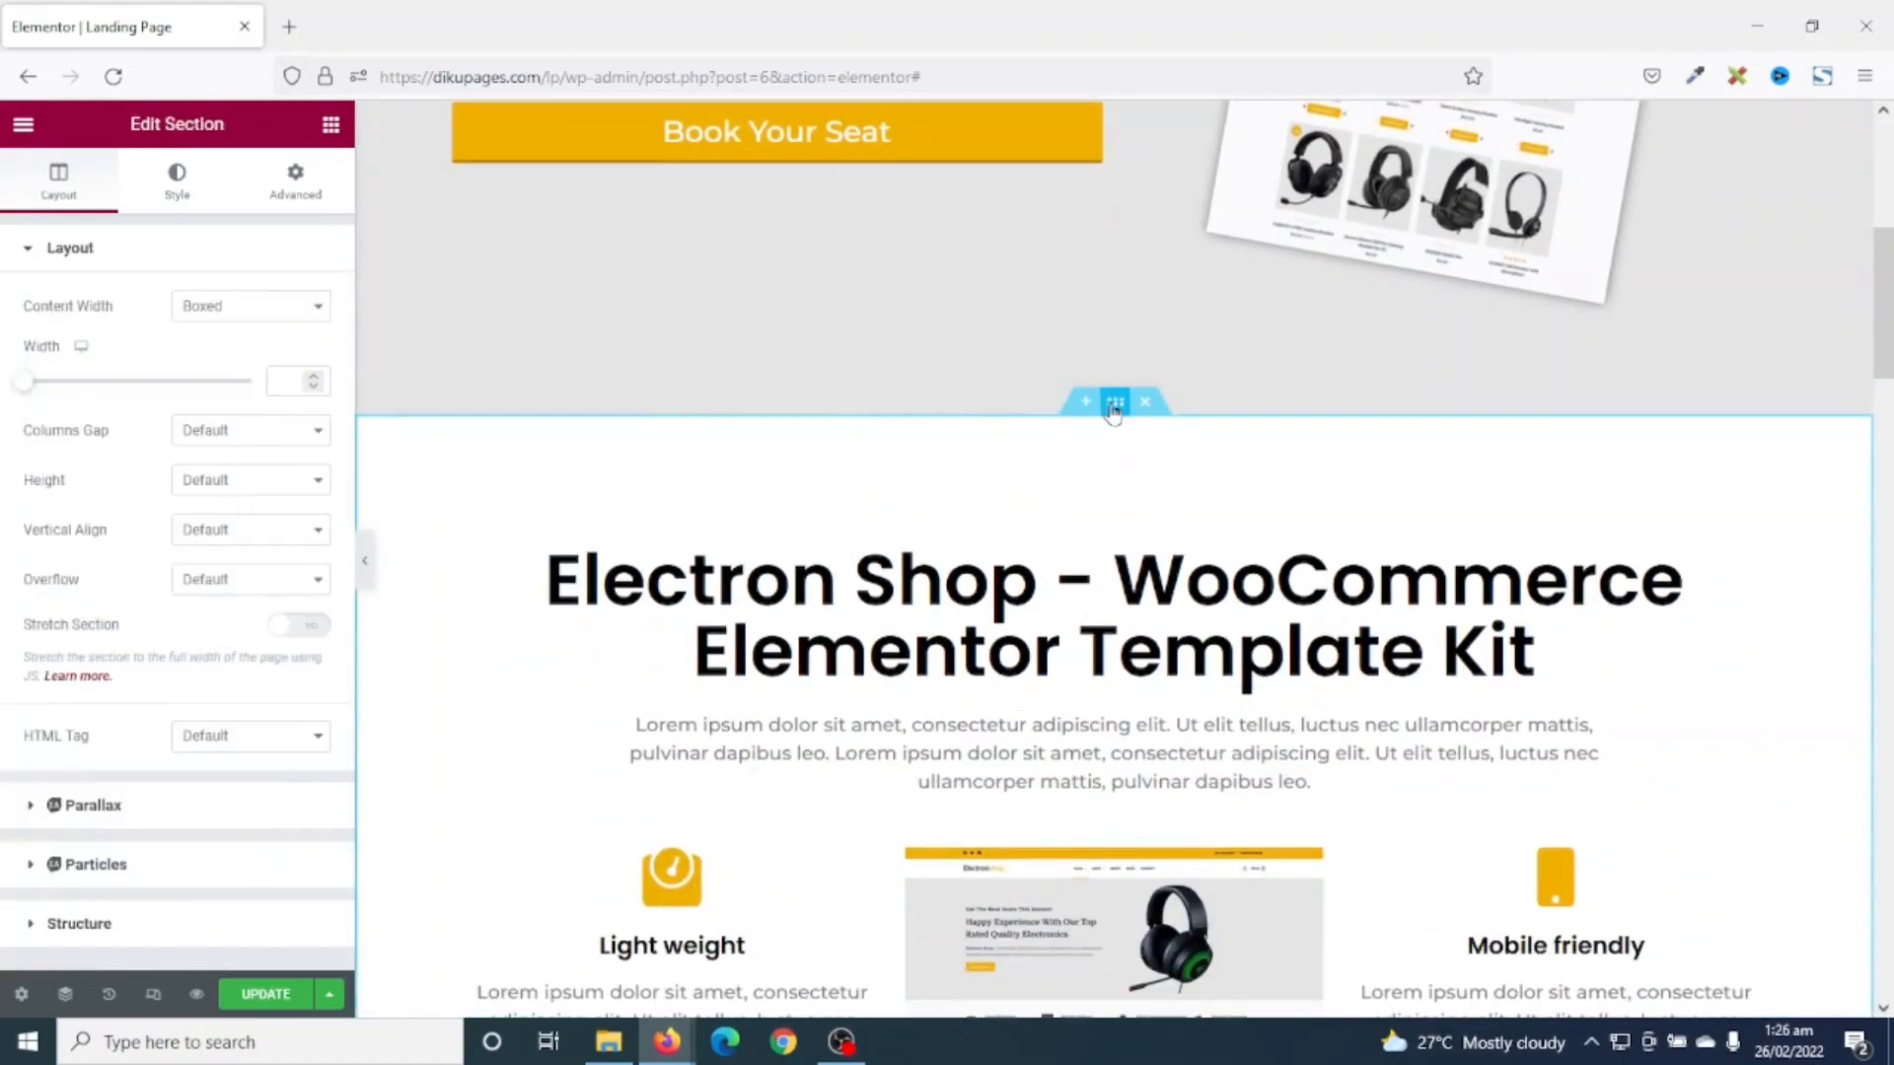
click(293, 187)
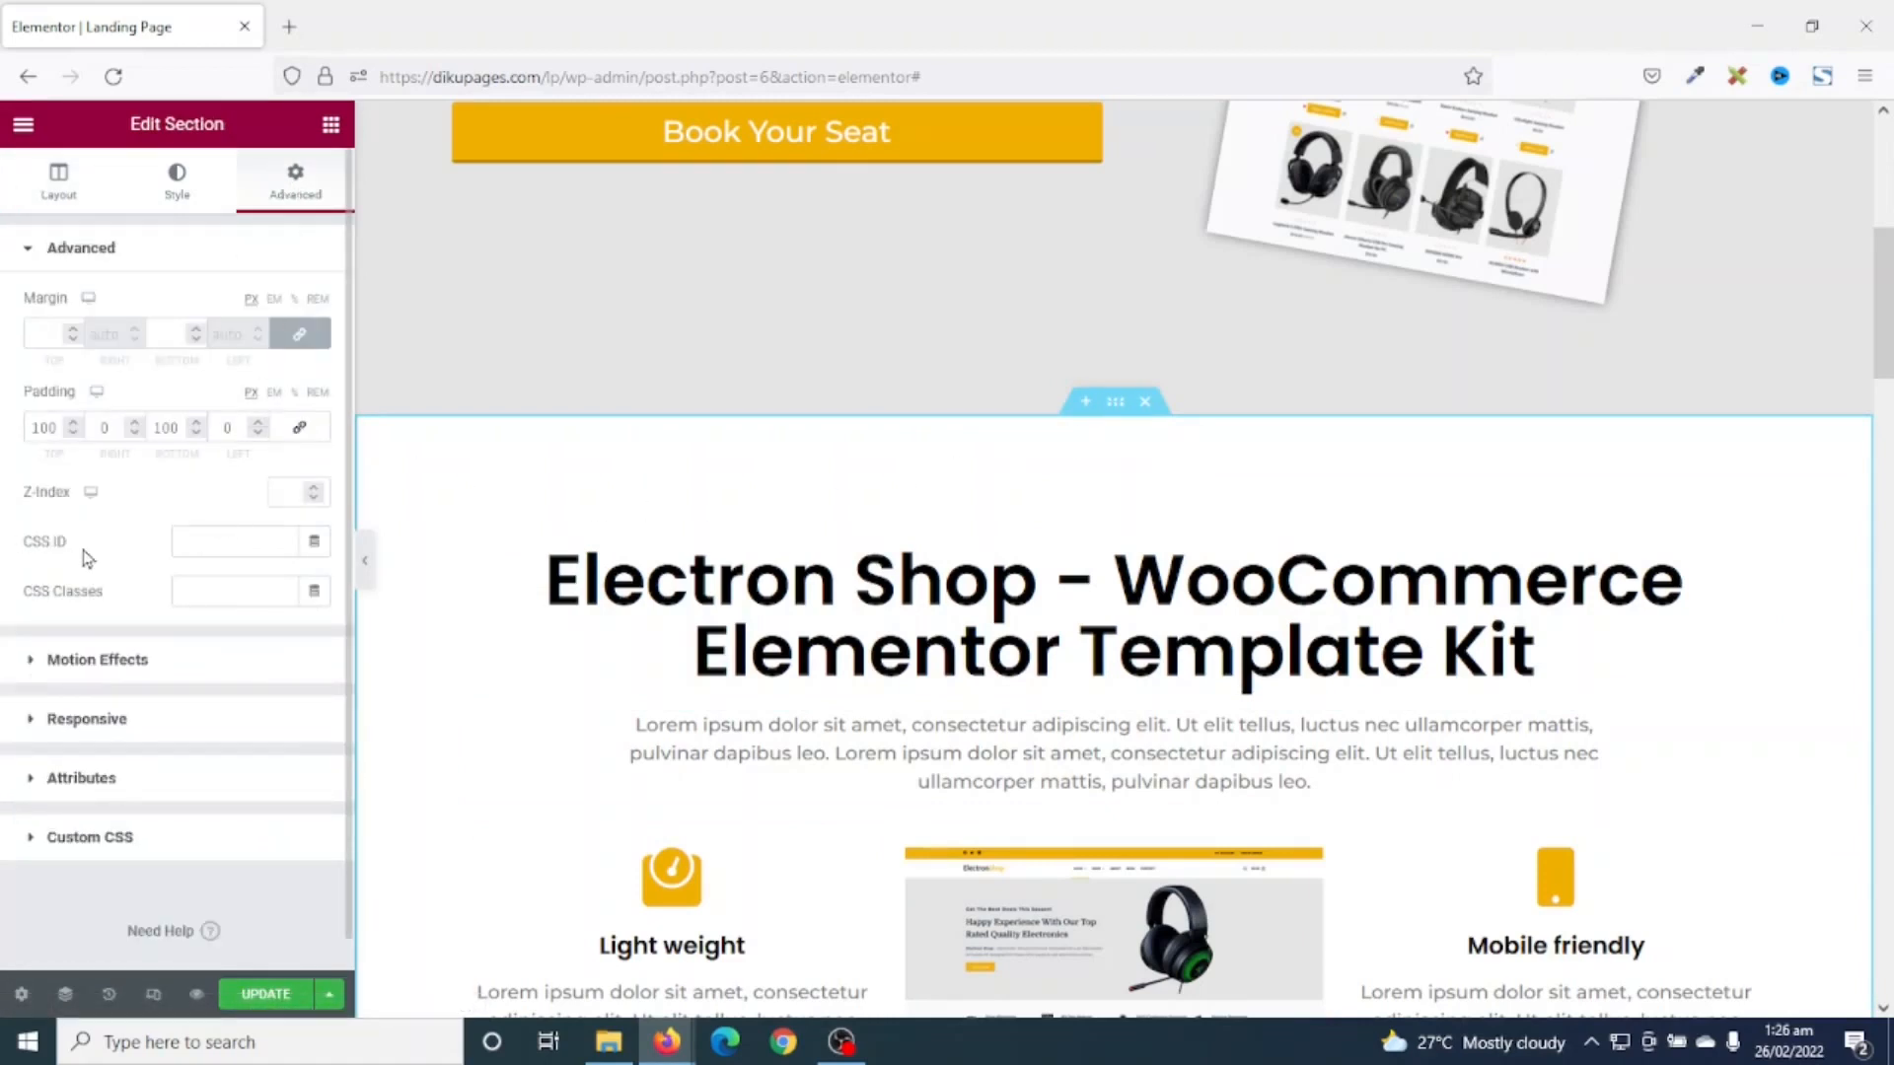
click(242, 542)
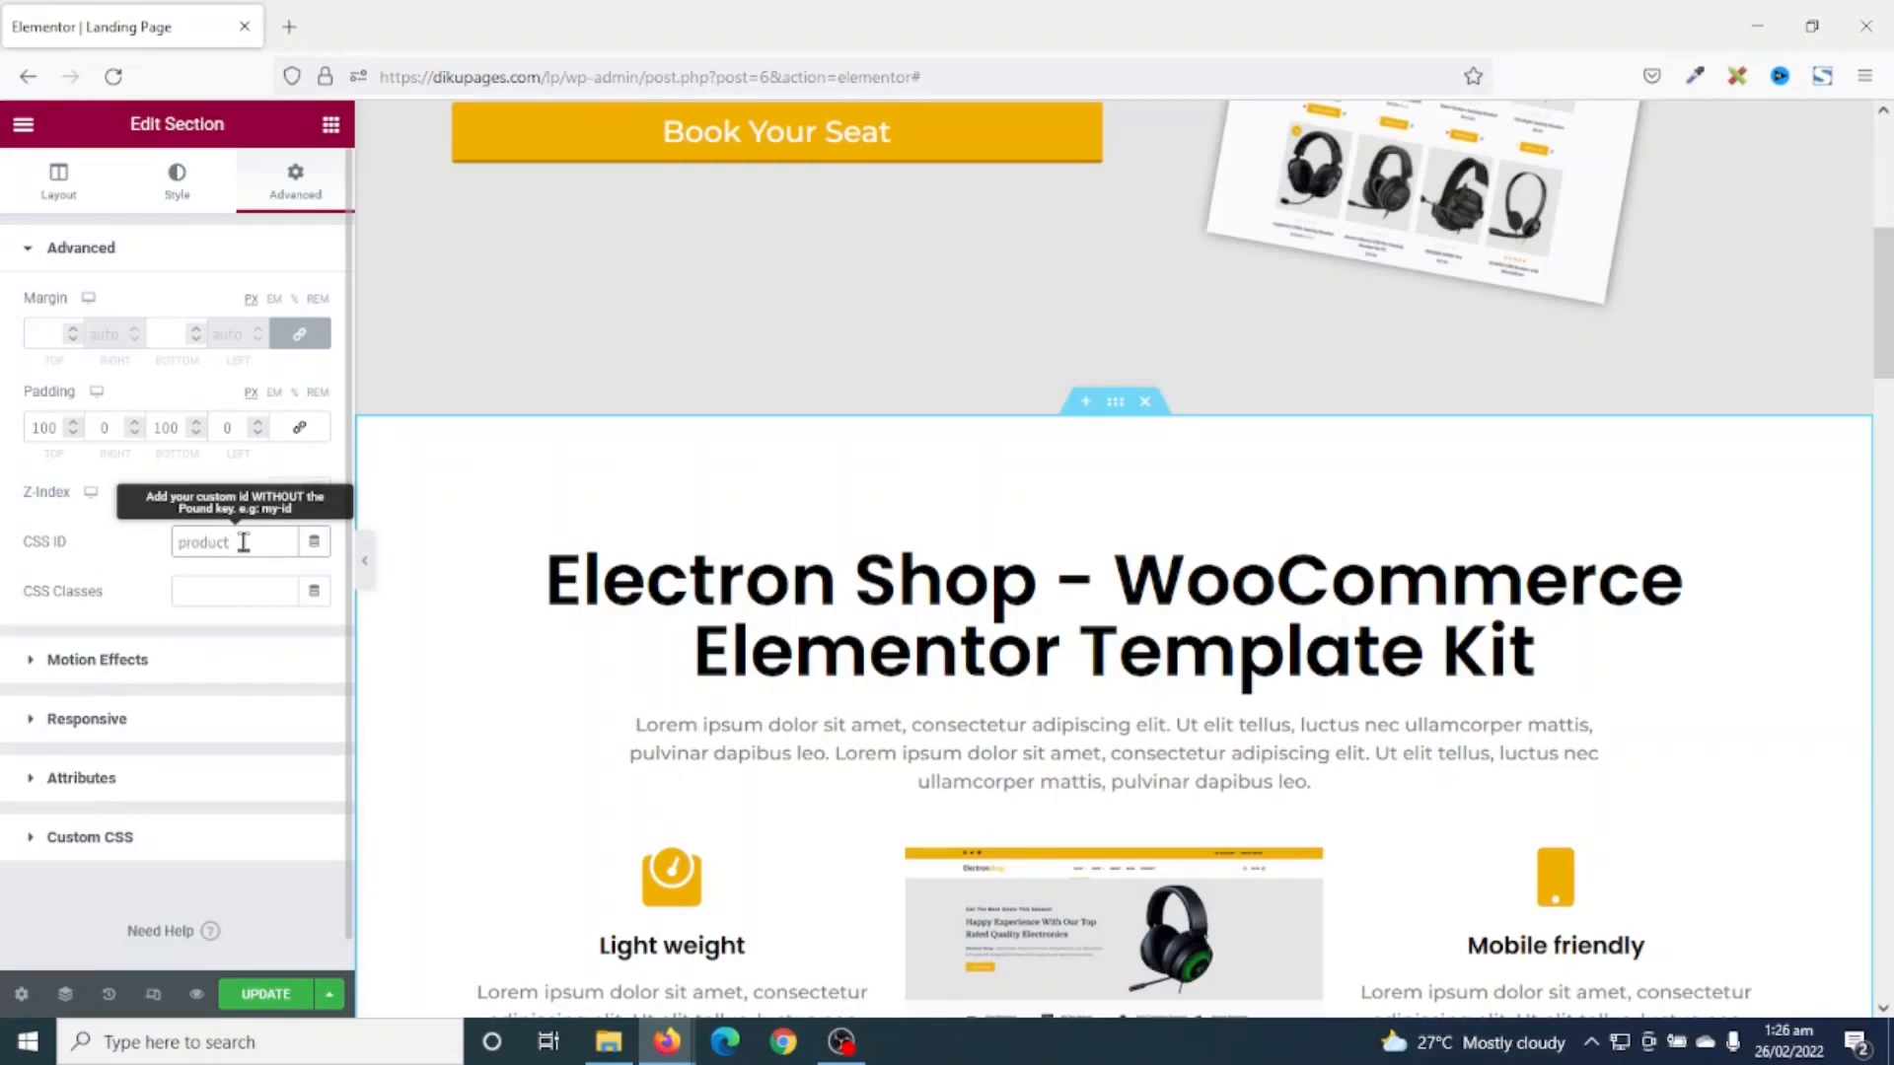
- Test the header's Product link on the page and return to the header
scroll(793, 697, up, 5)
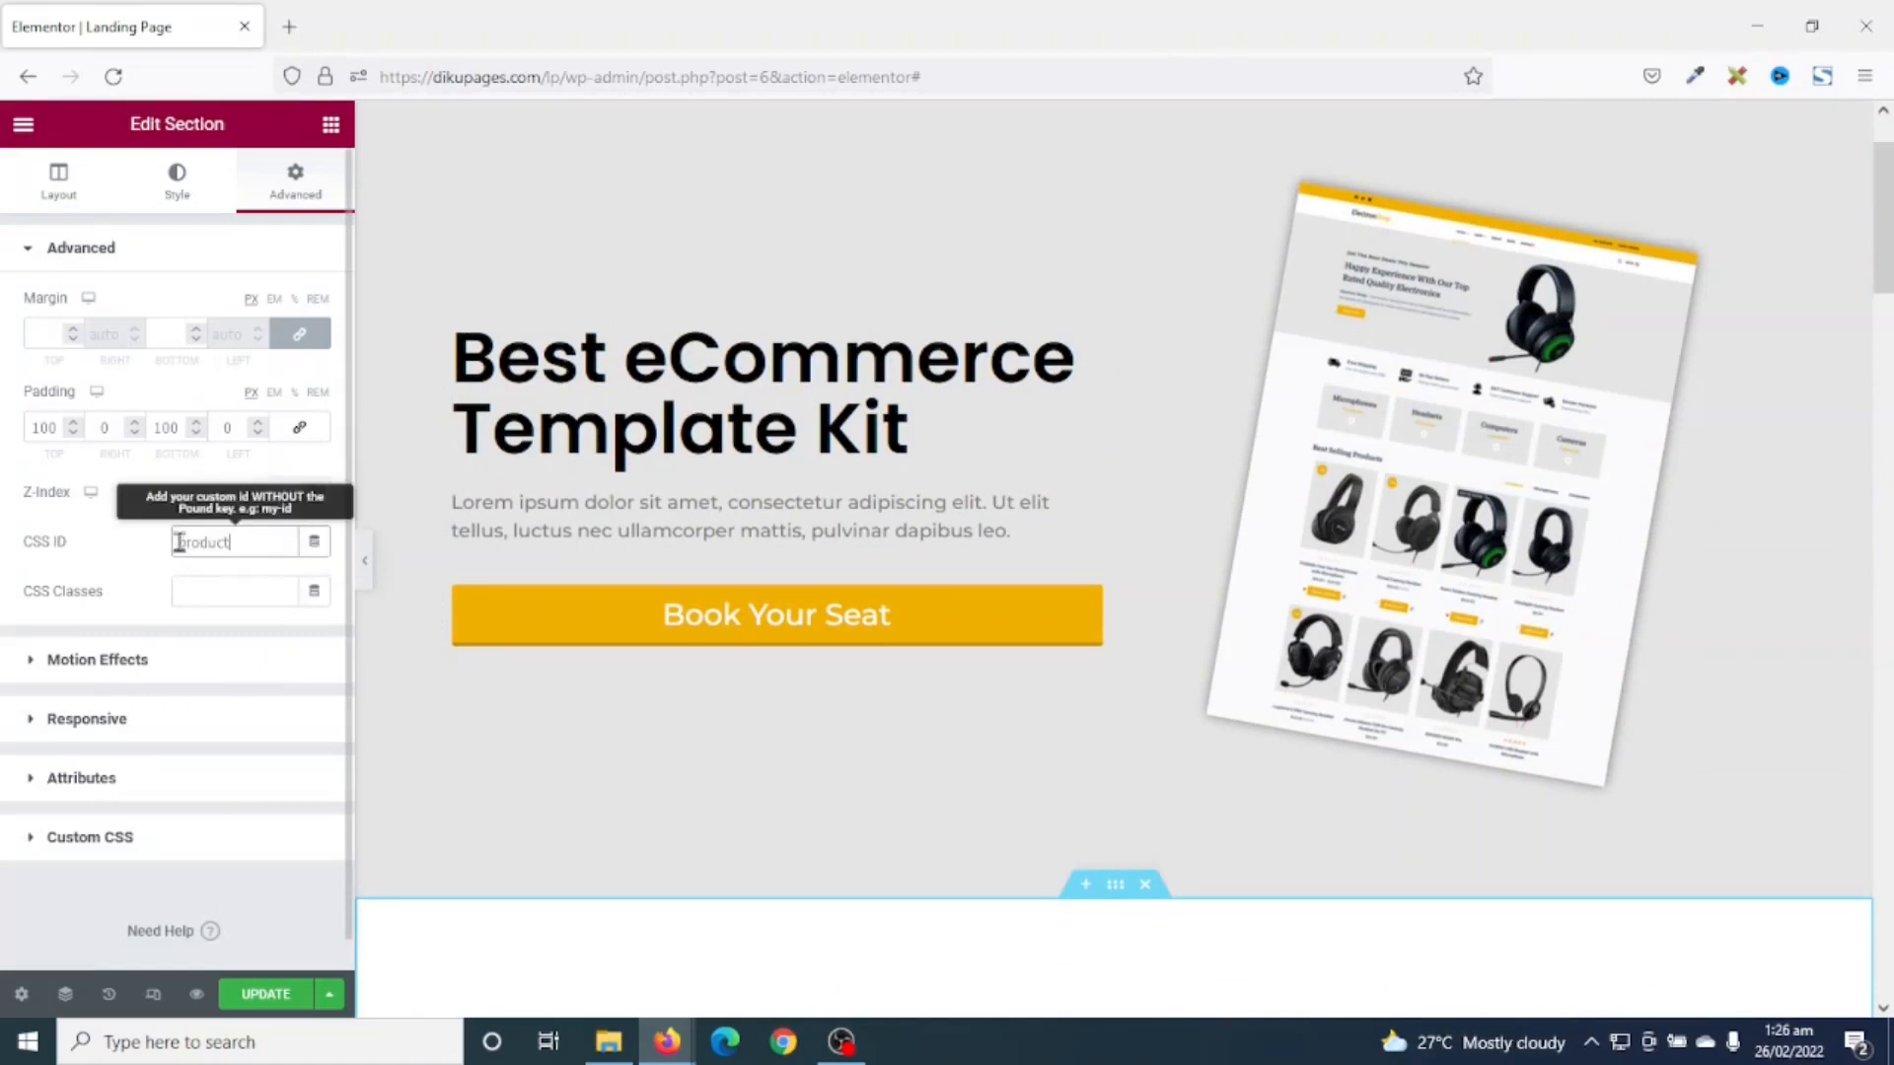
scroll(856, 779, up, 2)
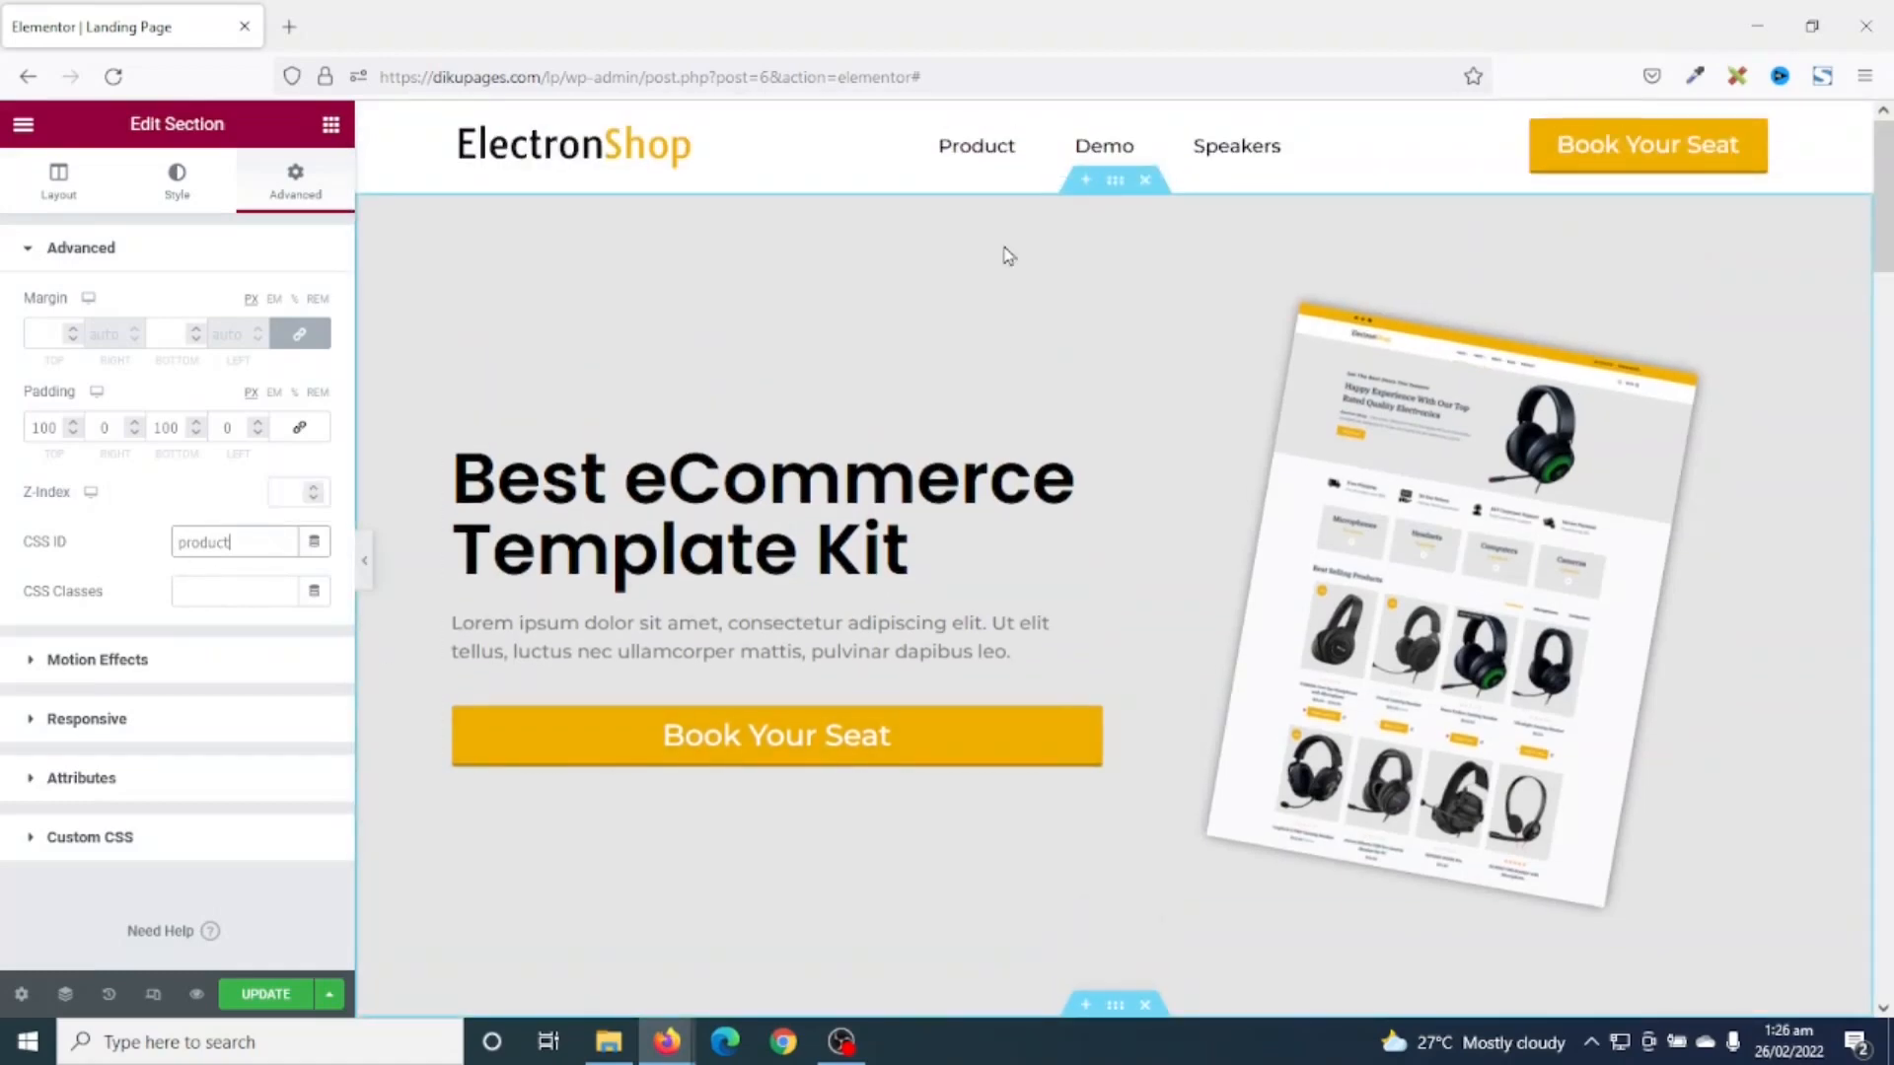
click(983, 148)
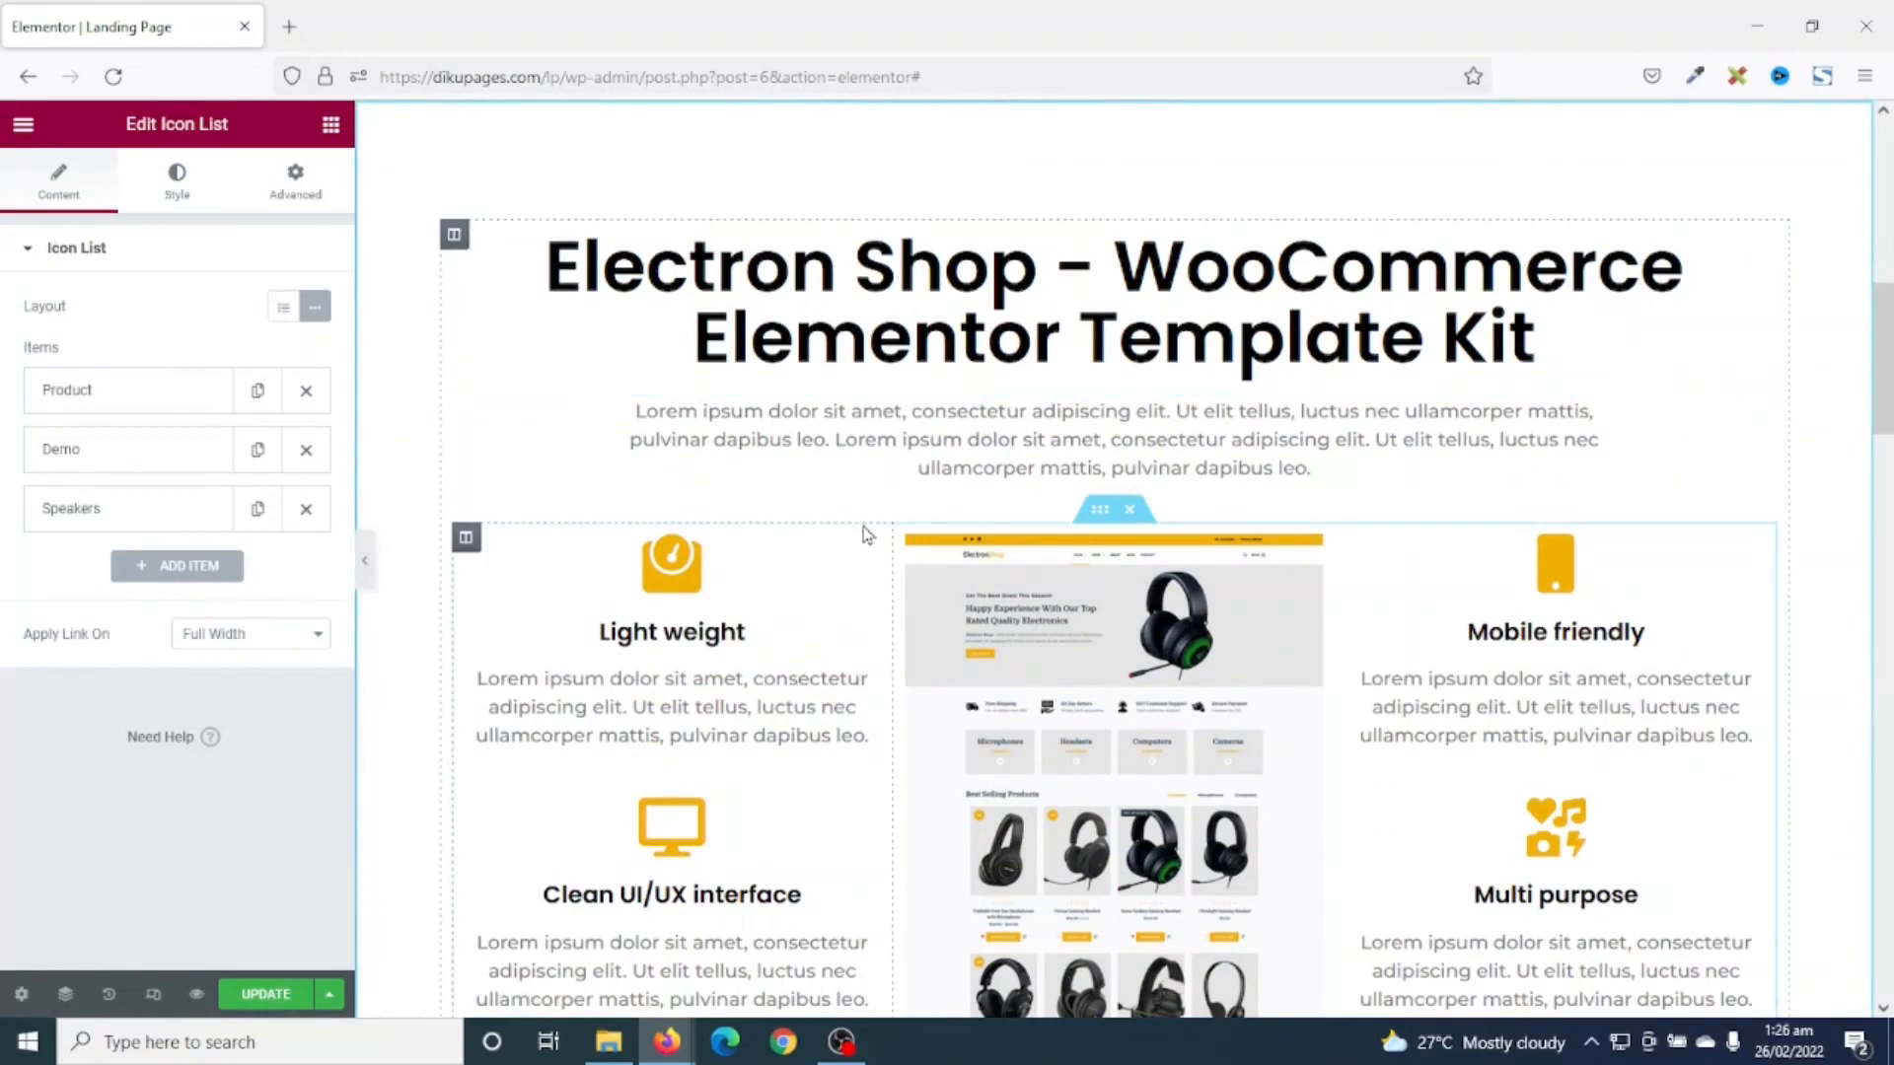
scroll(864, 527, up, 8)
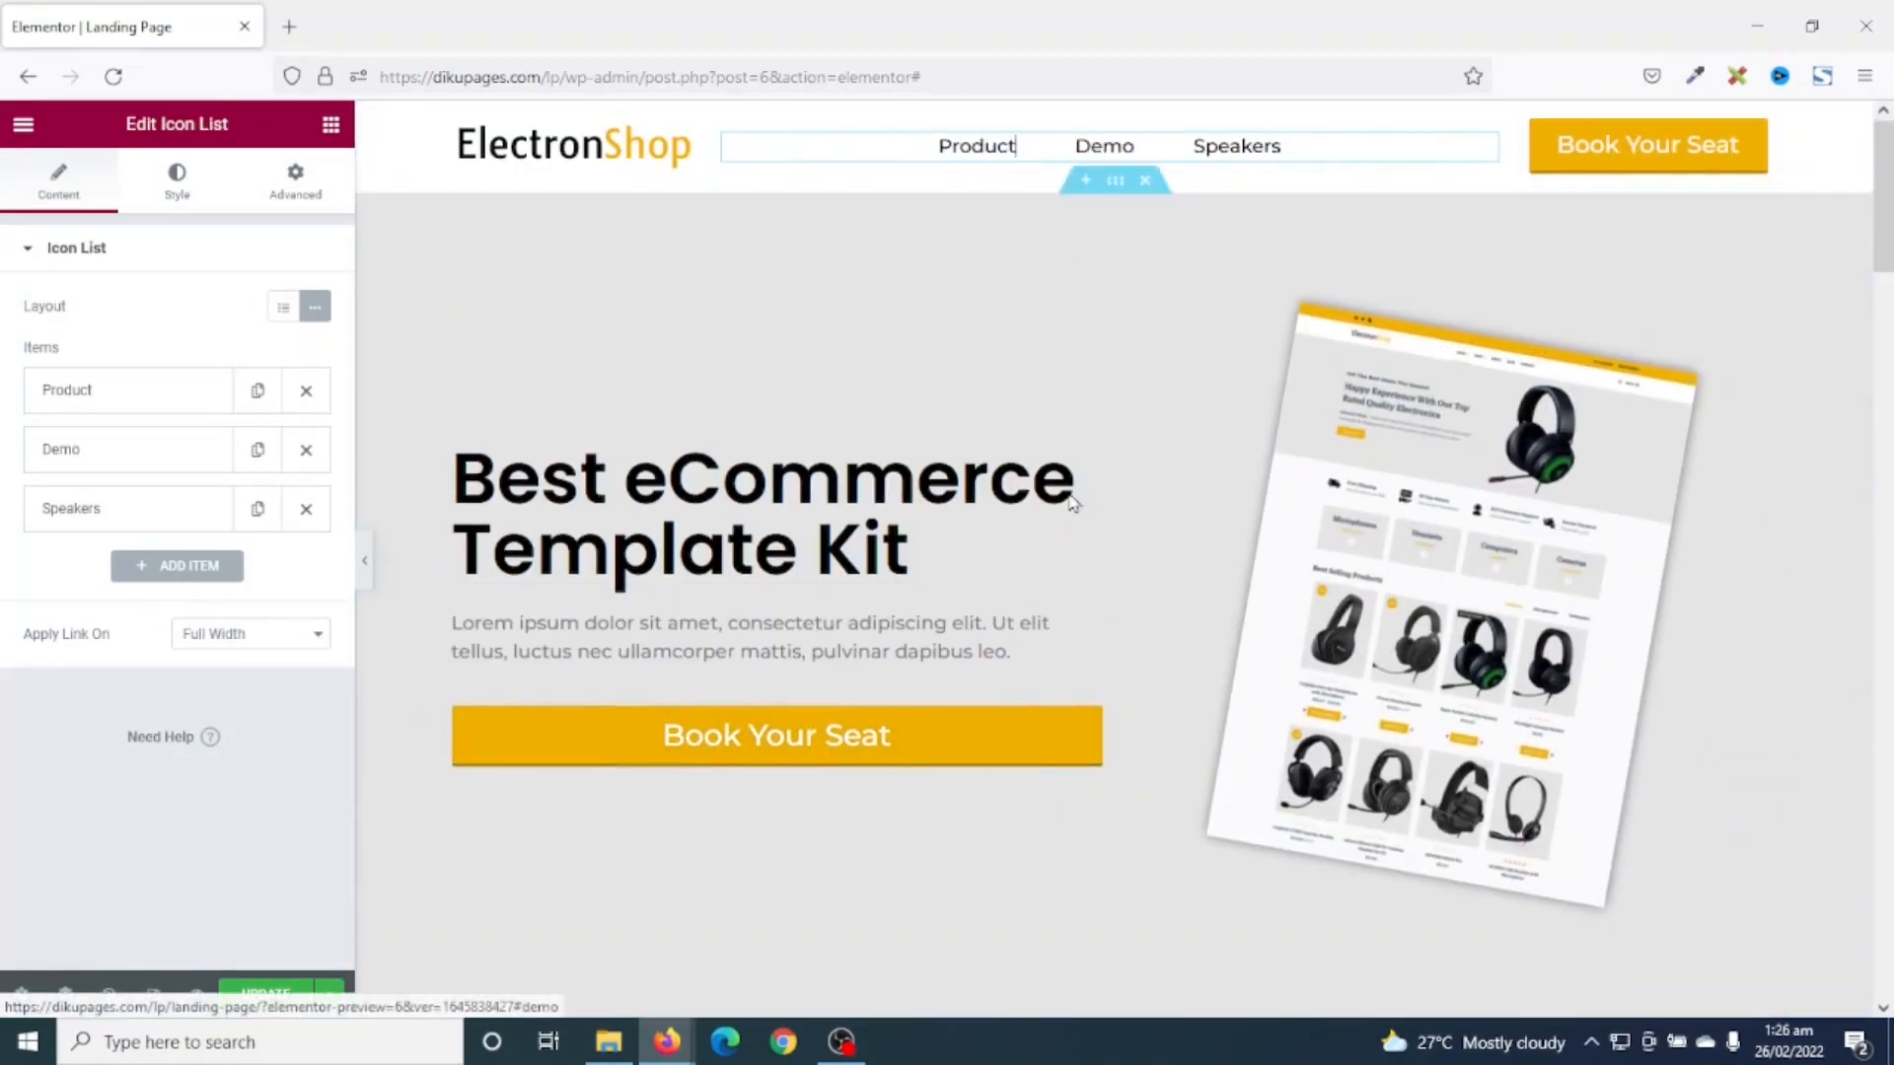
- Give the yellow video section below the product features the CSS ID demo
scroll(1078, 634, down, 3)
scroll(1078, 635, down, 10)
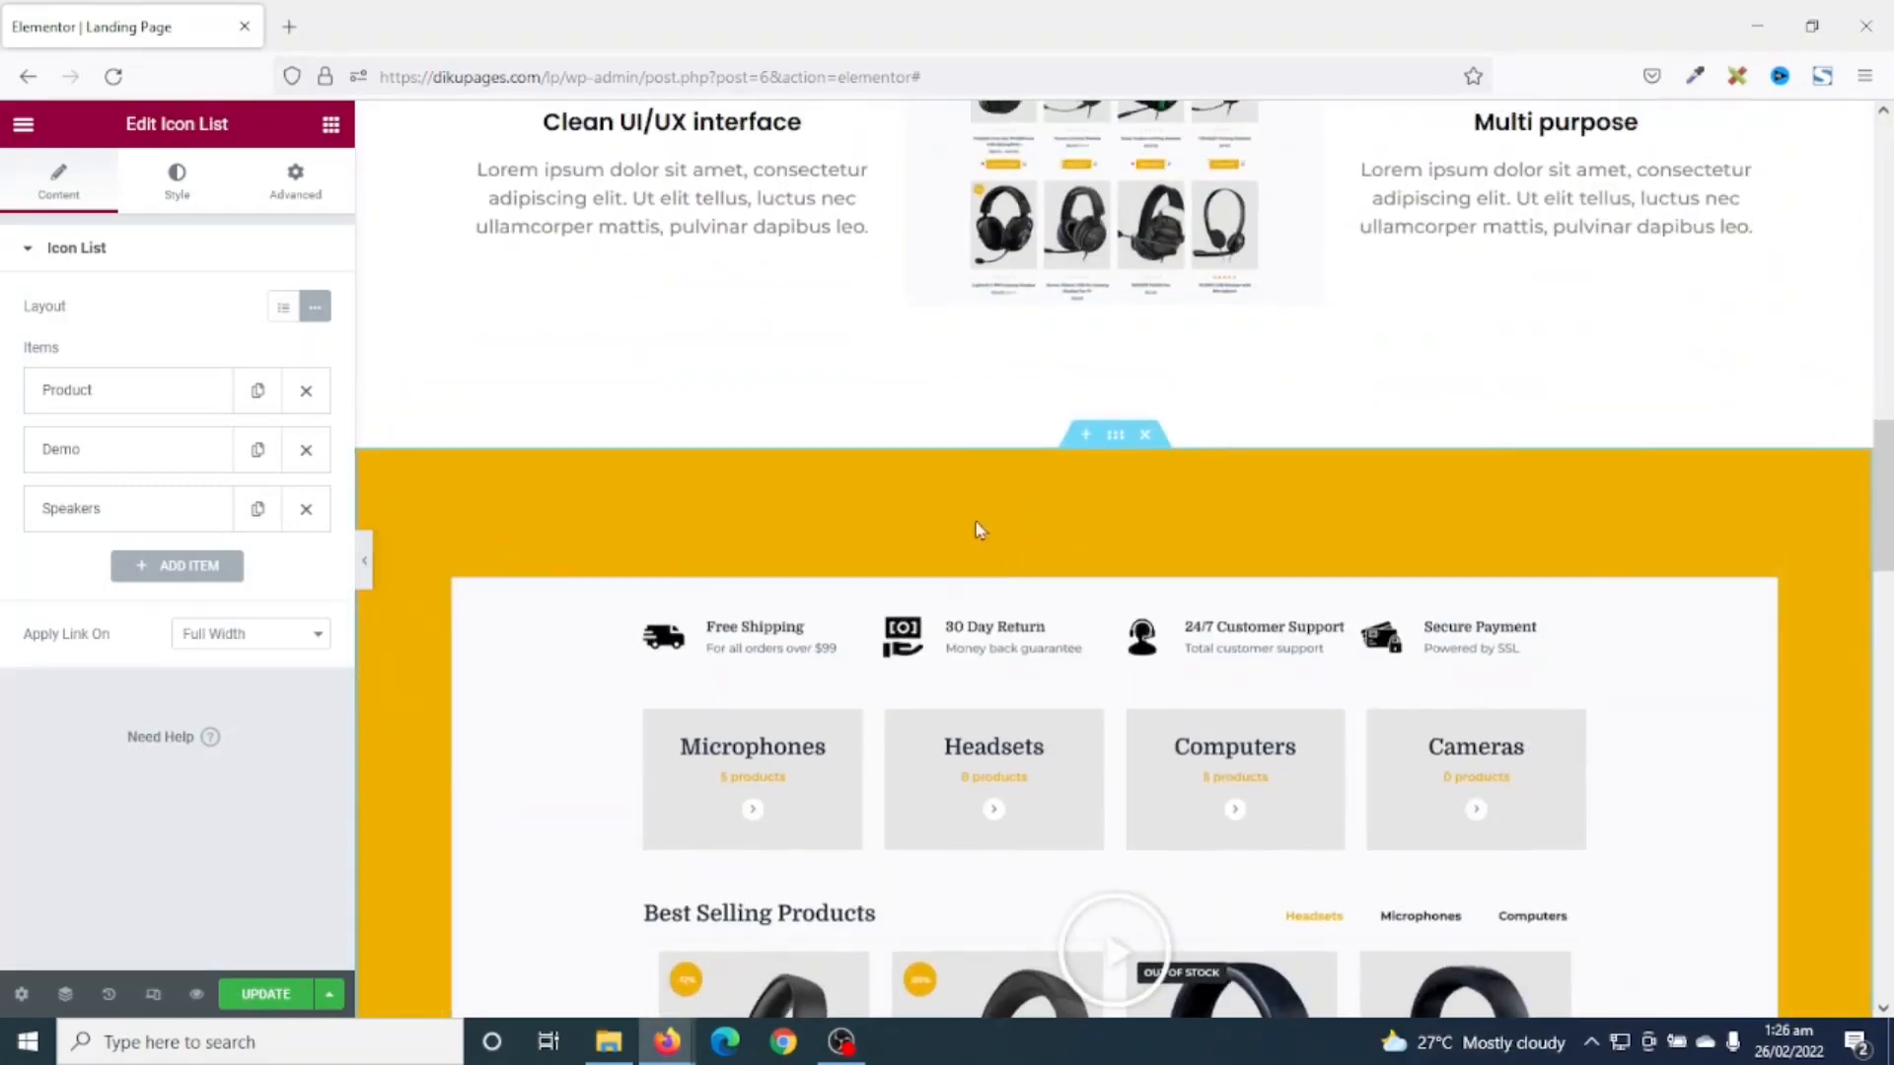
click(1115, 438)
click(293, 187)
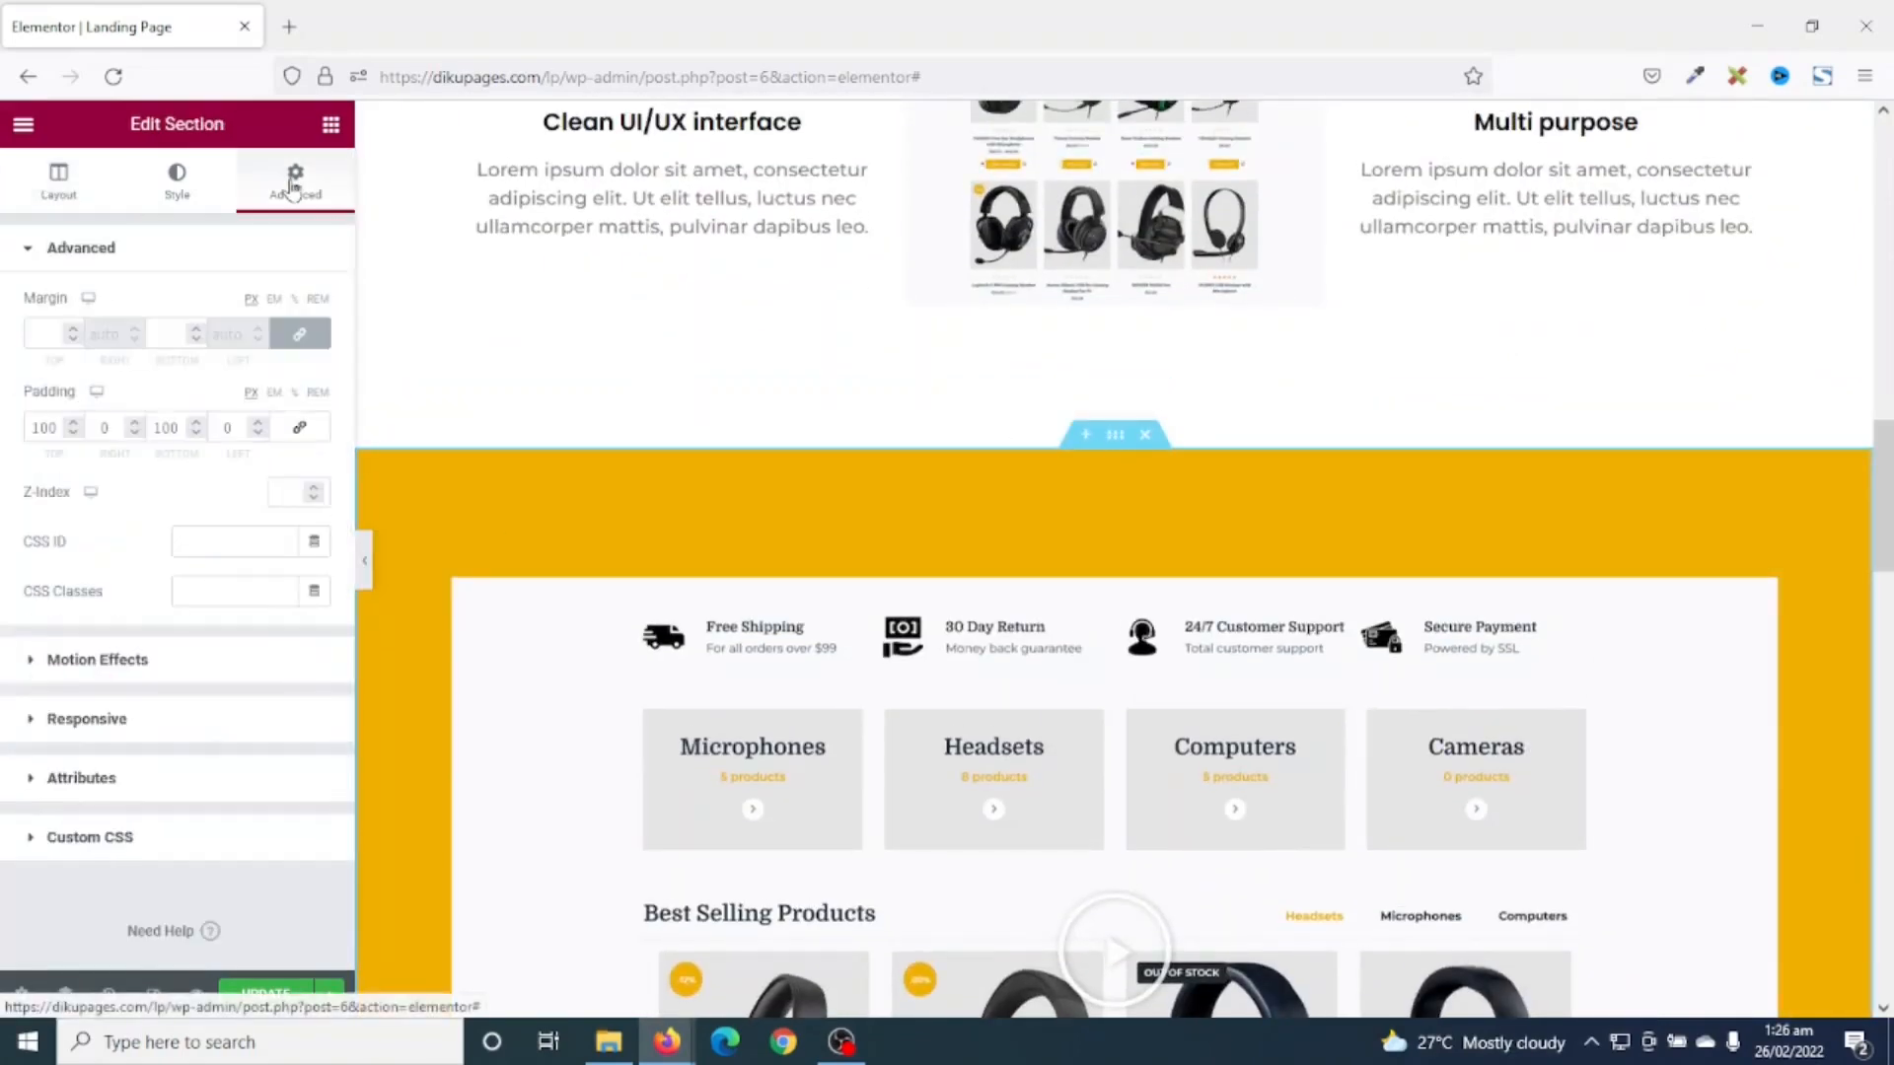
click(228, 538)
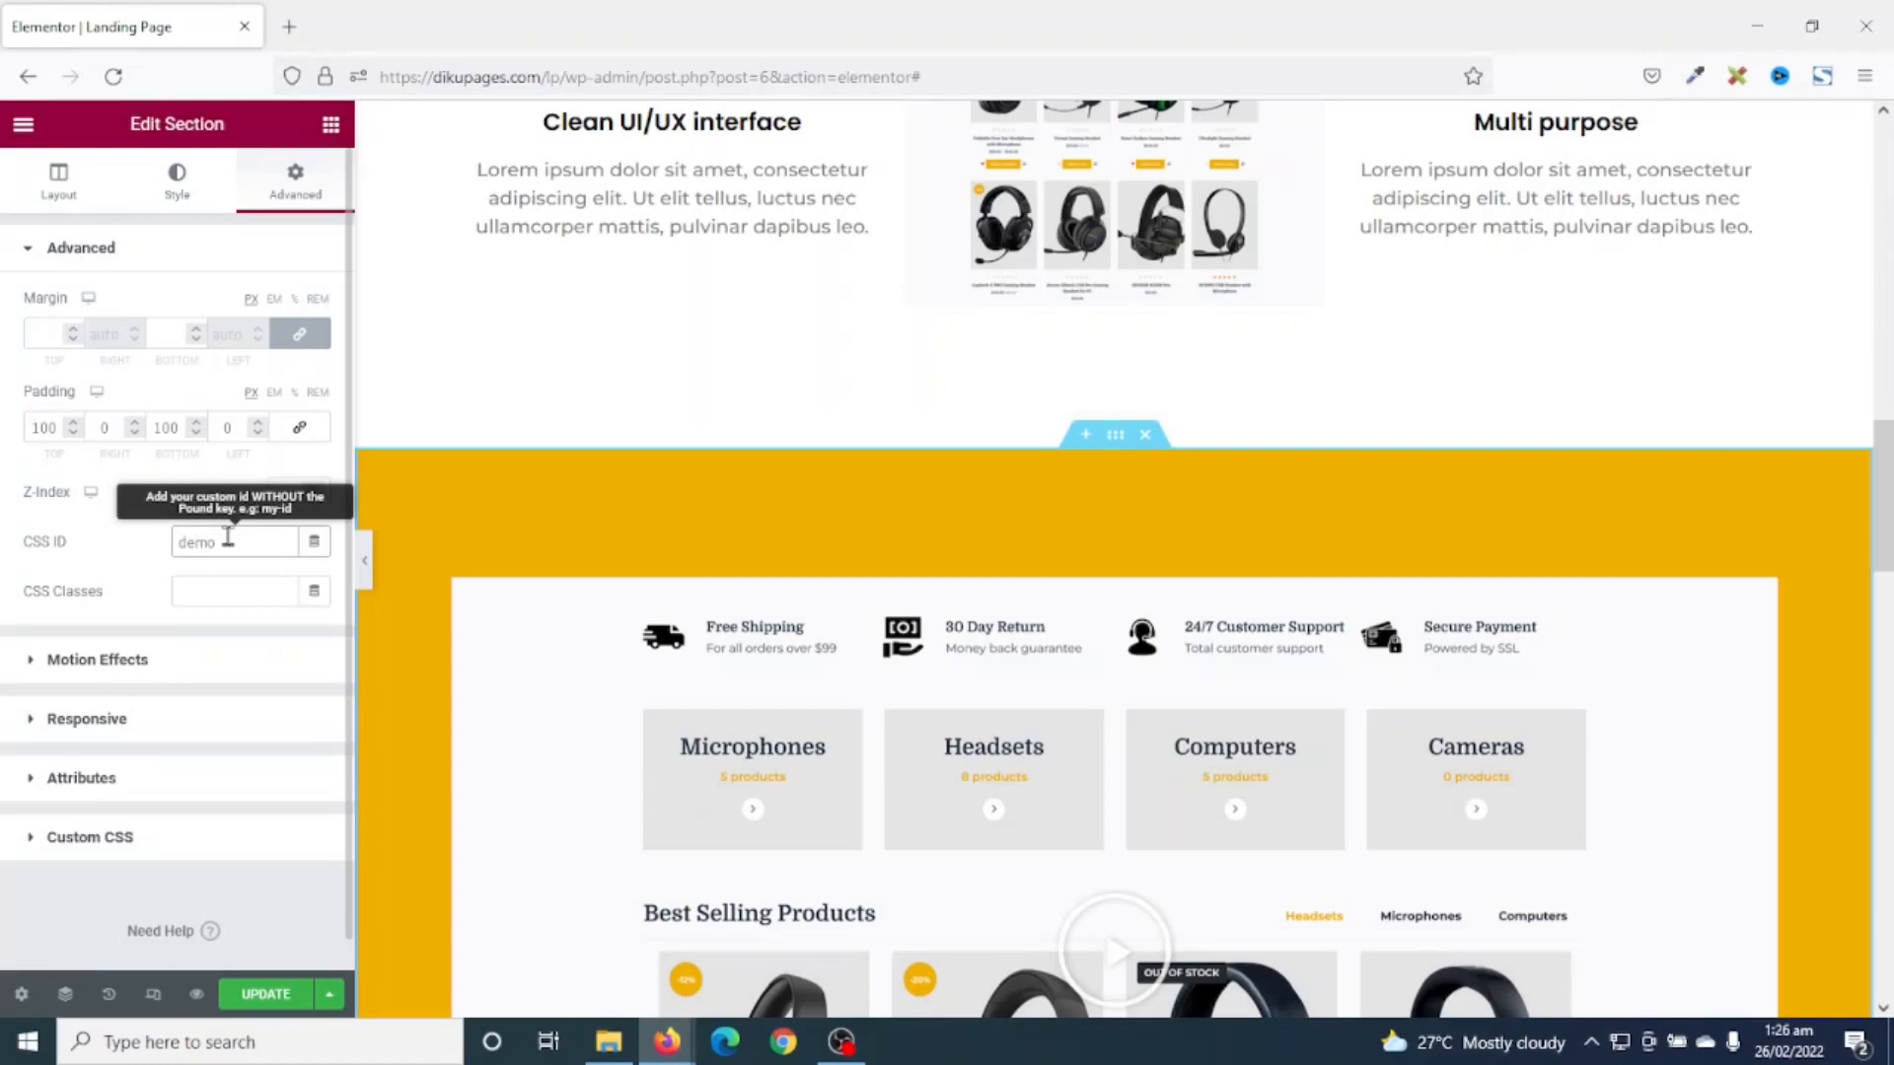
- Give the Speakers section the CSS ID Speakers, with a capital S
scroll(1062, 784, down, 5)
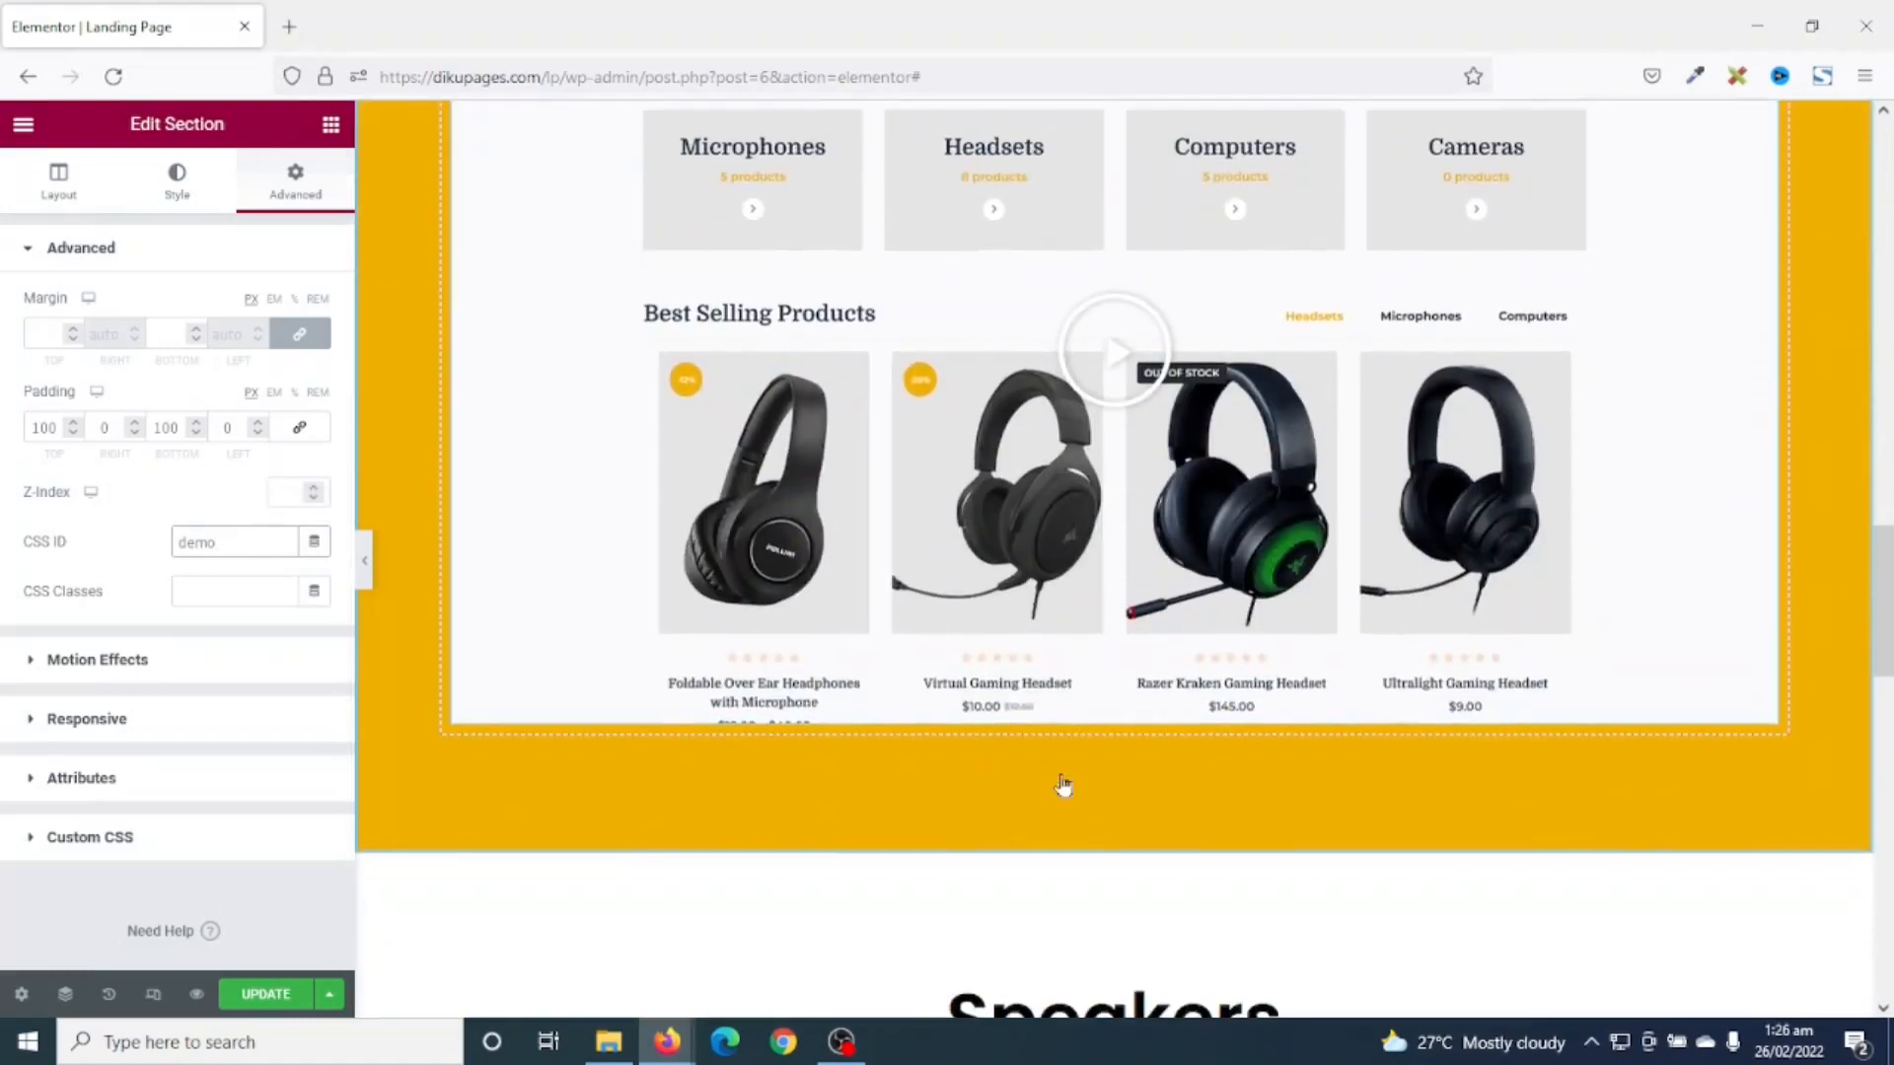
scroll(1062, 784, down, 5)
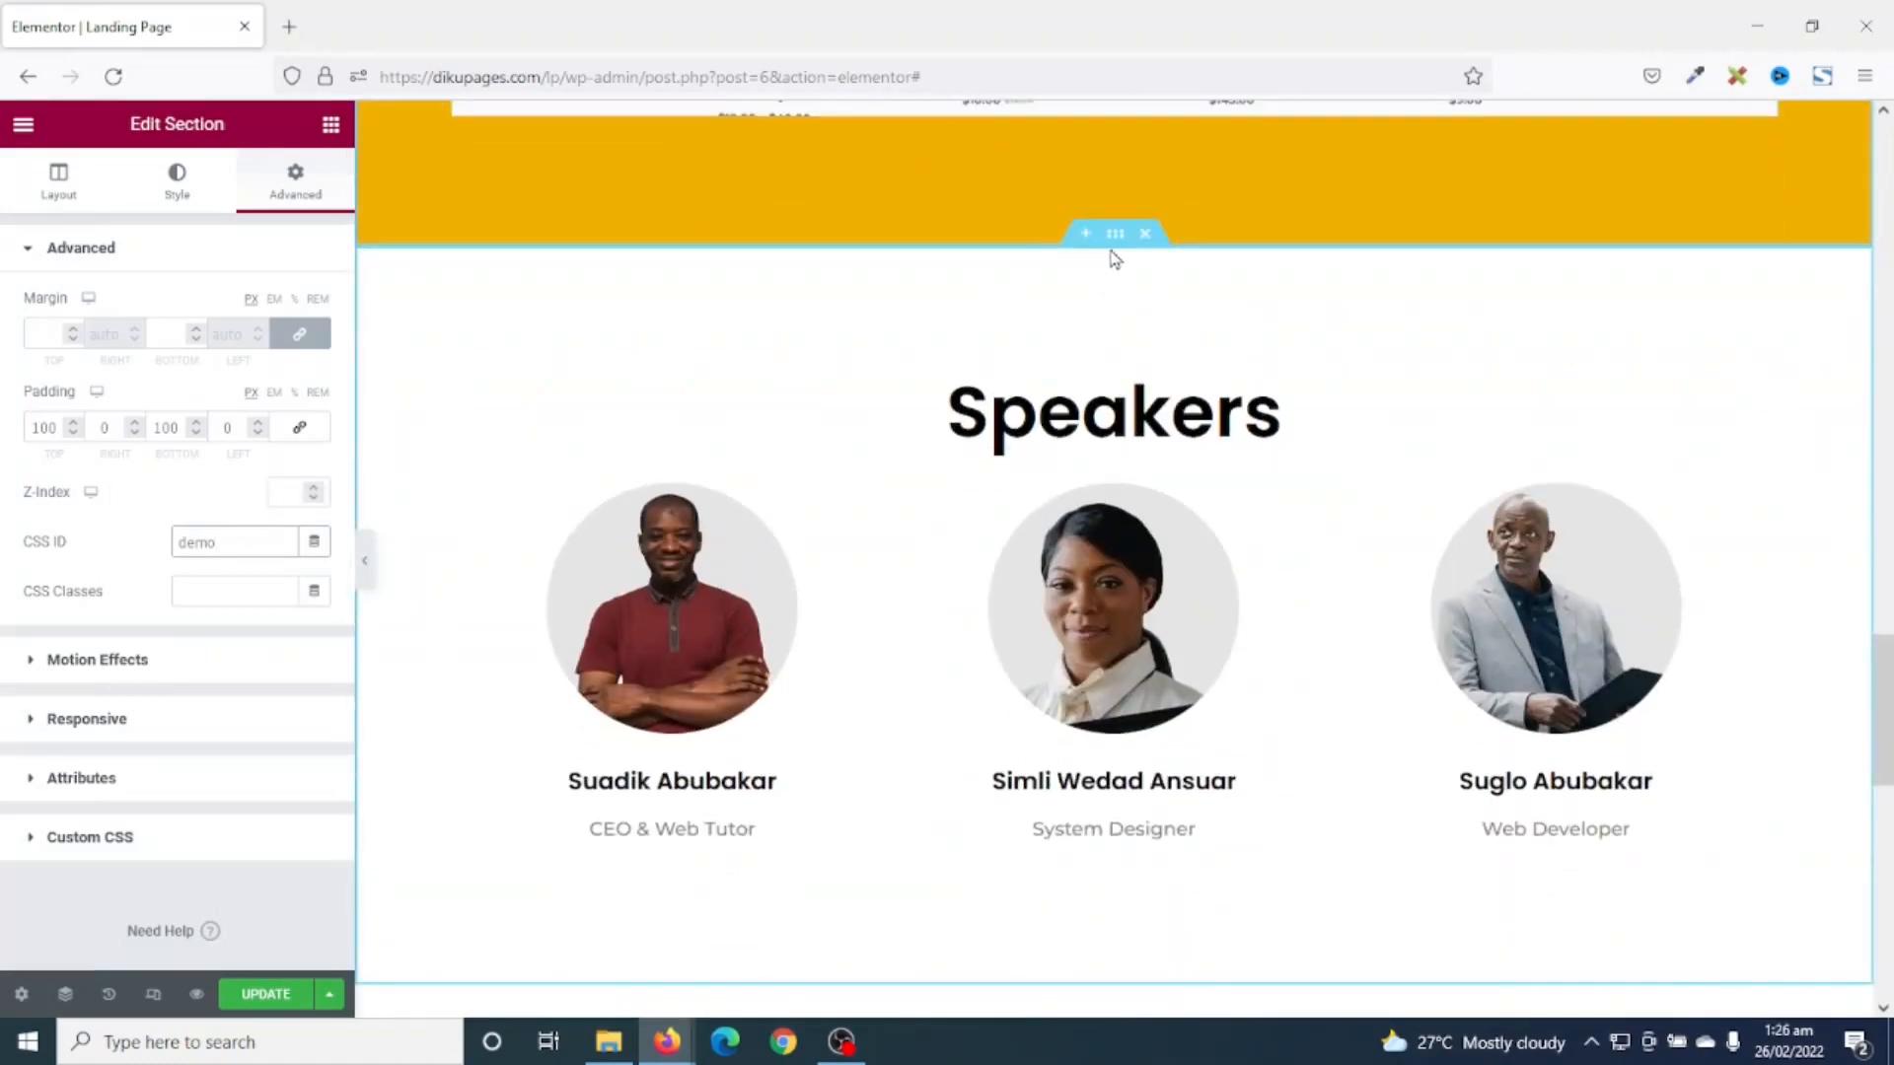
click(1115, 233)
click(295, 188)
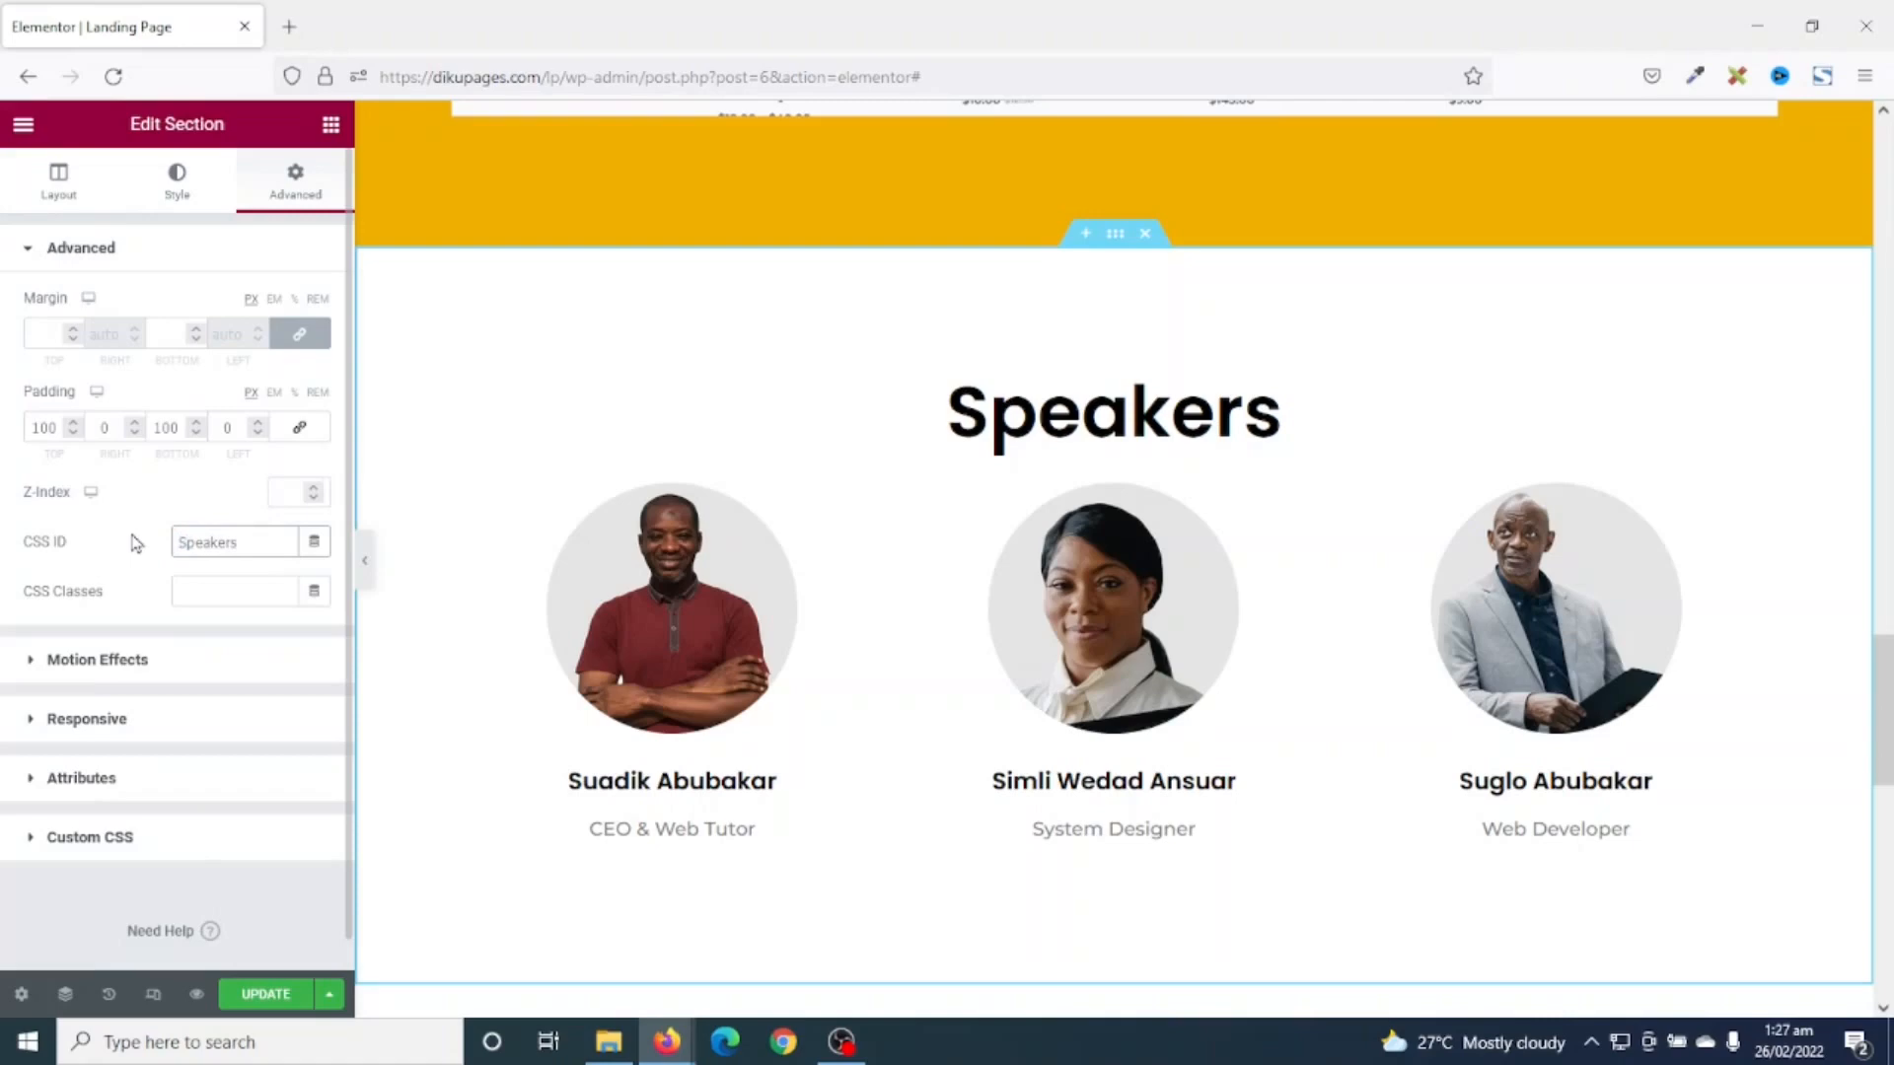
- Test the header's Demo and Speakers links on the page
scroll(1312, 794, up, 15)
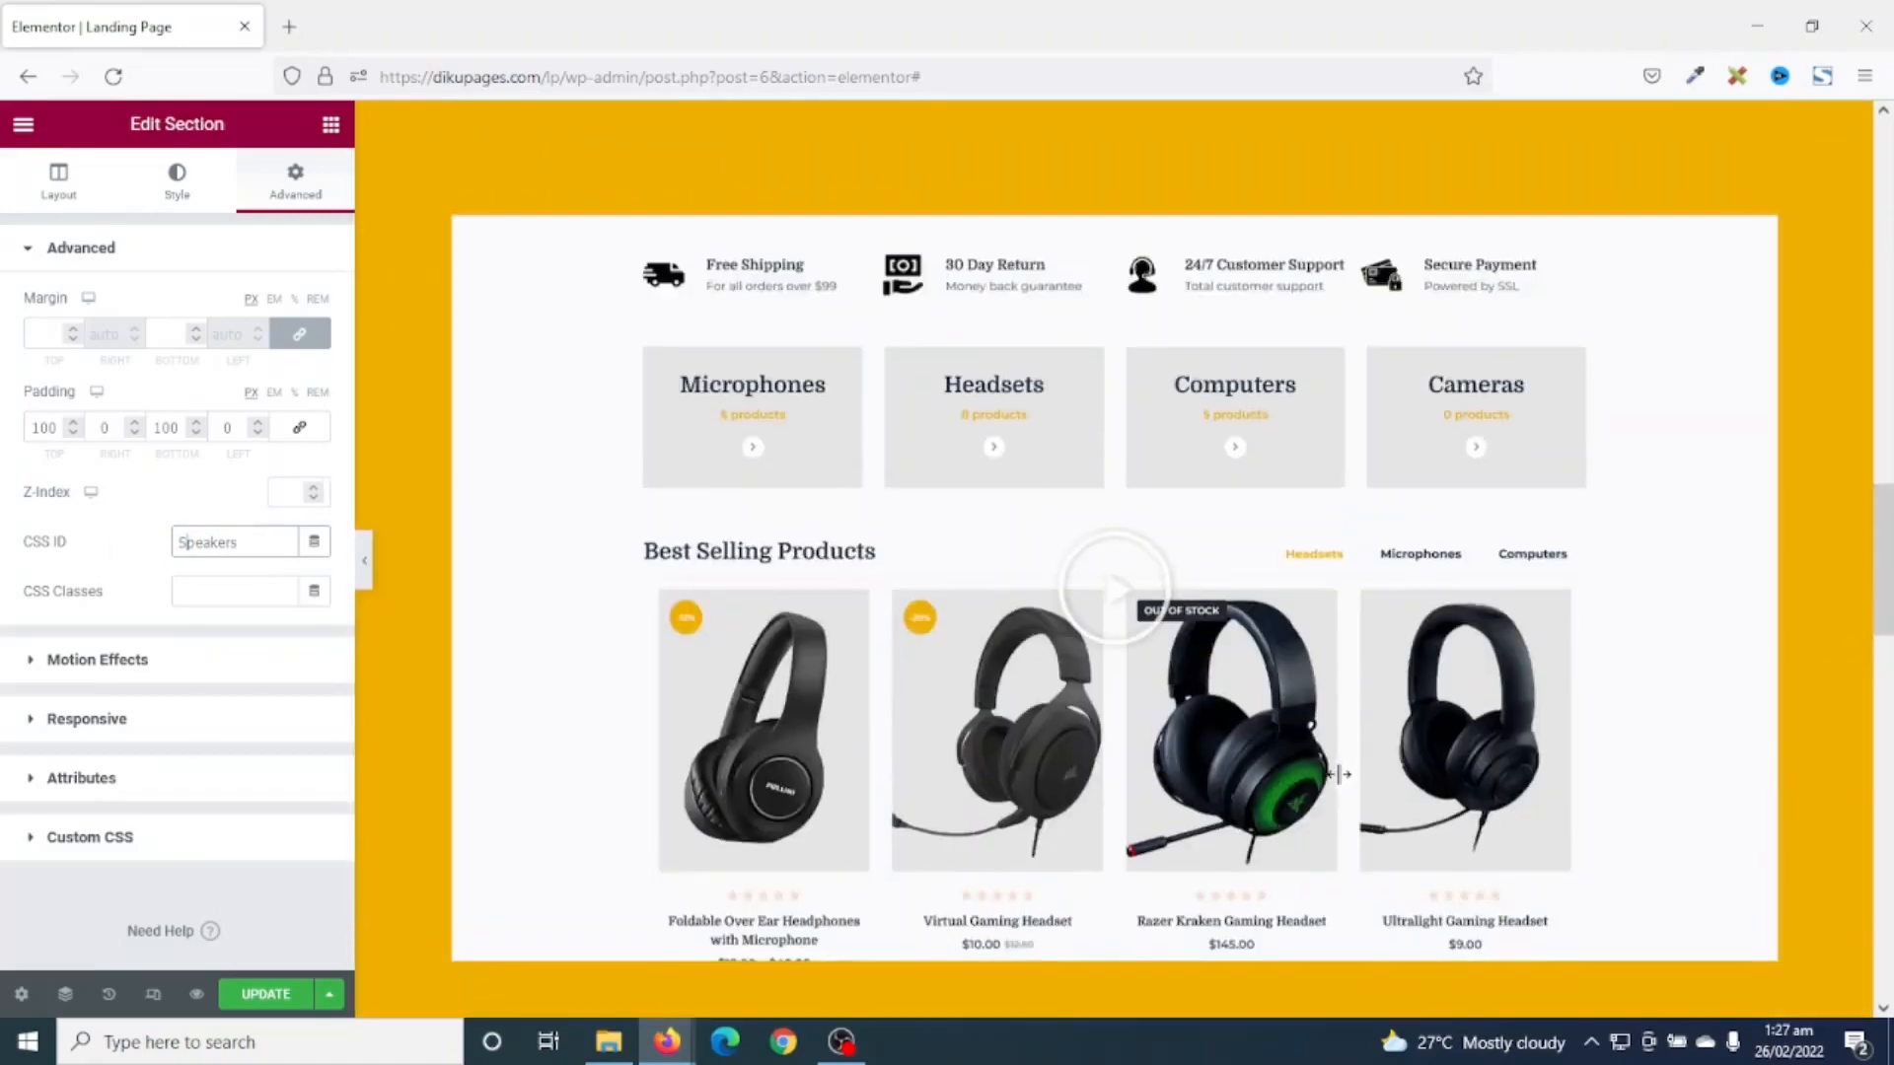
scroll(1342, 784, up, 10)
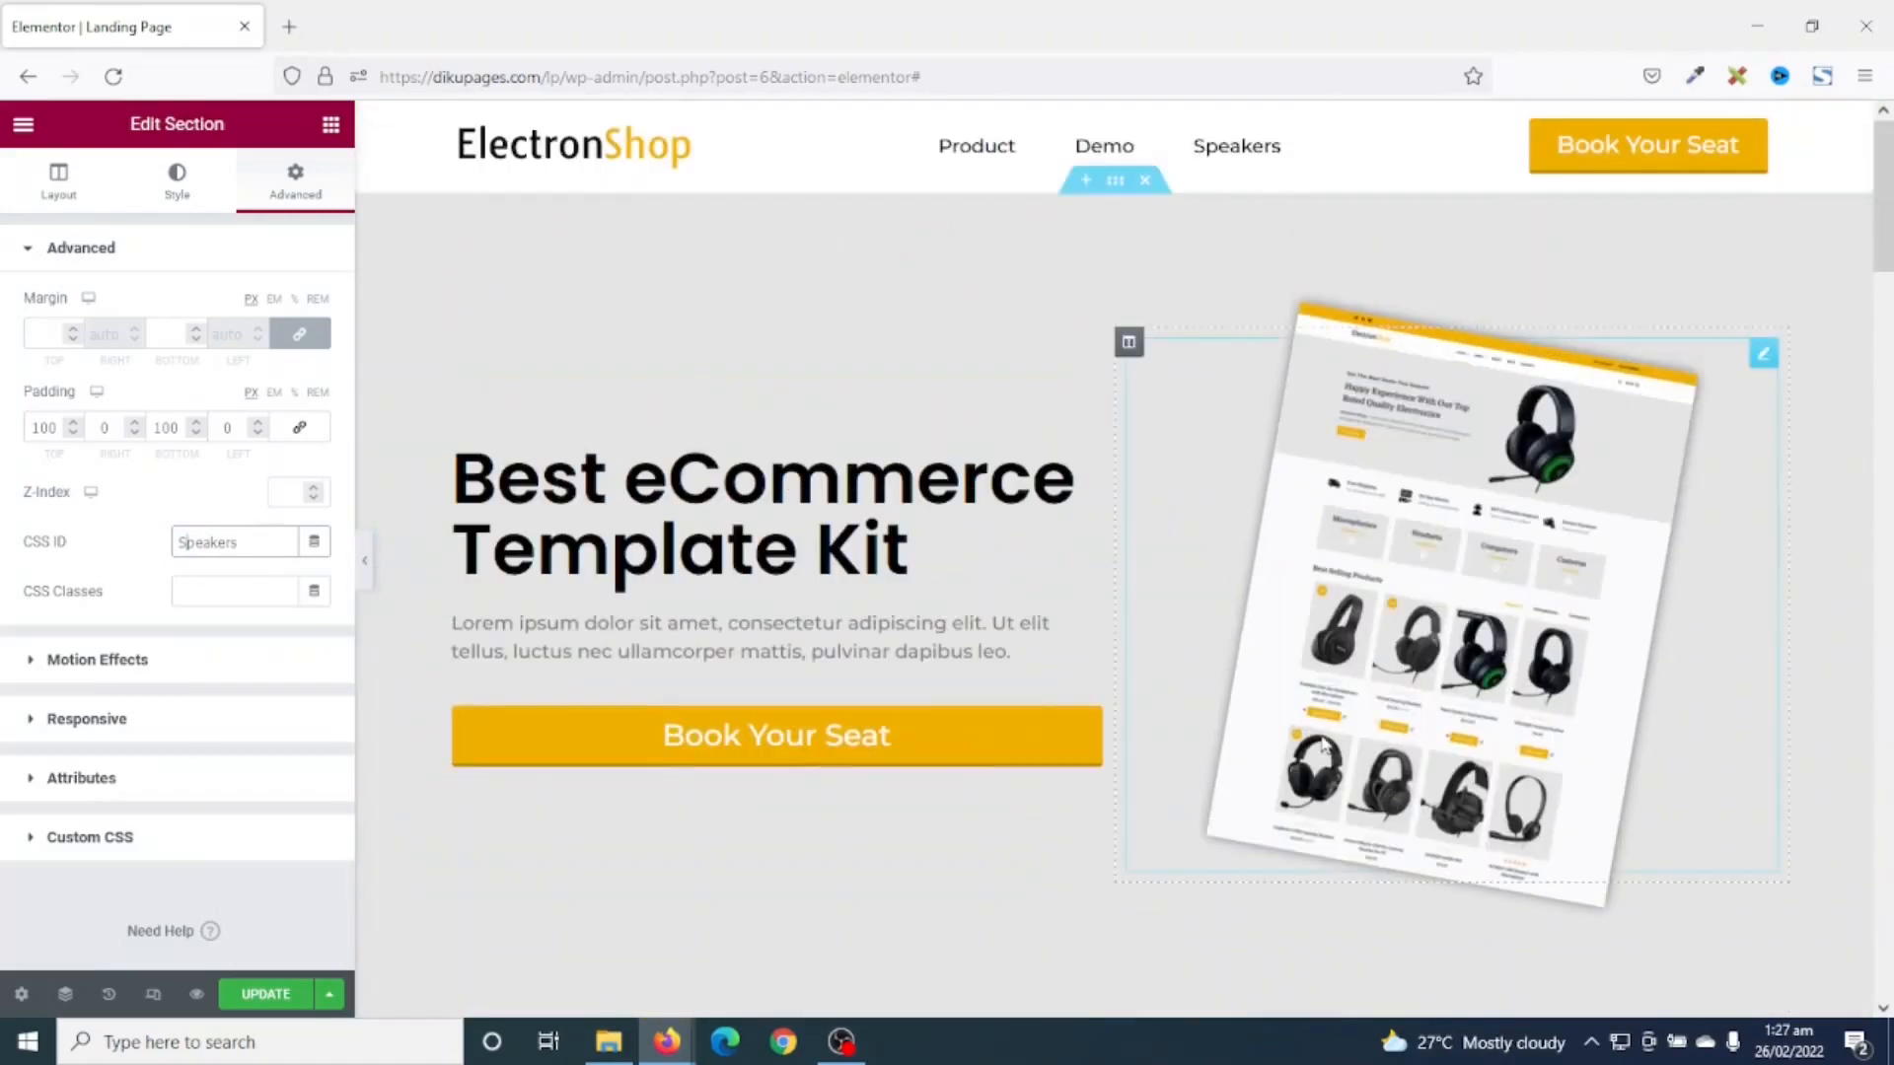
click(1085, 158)
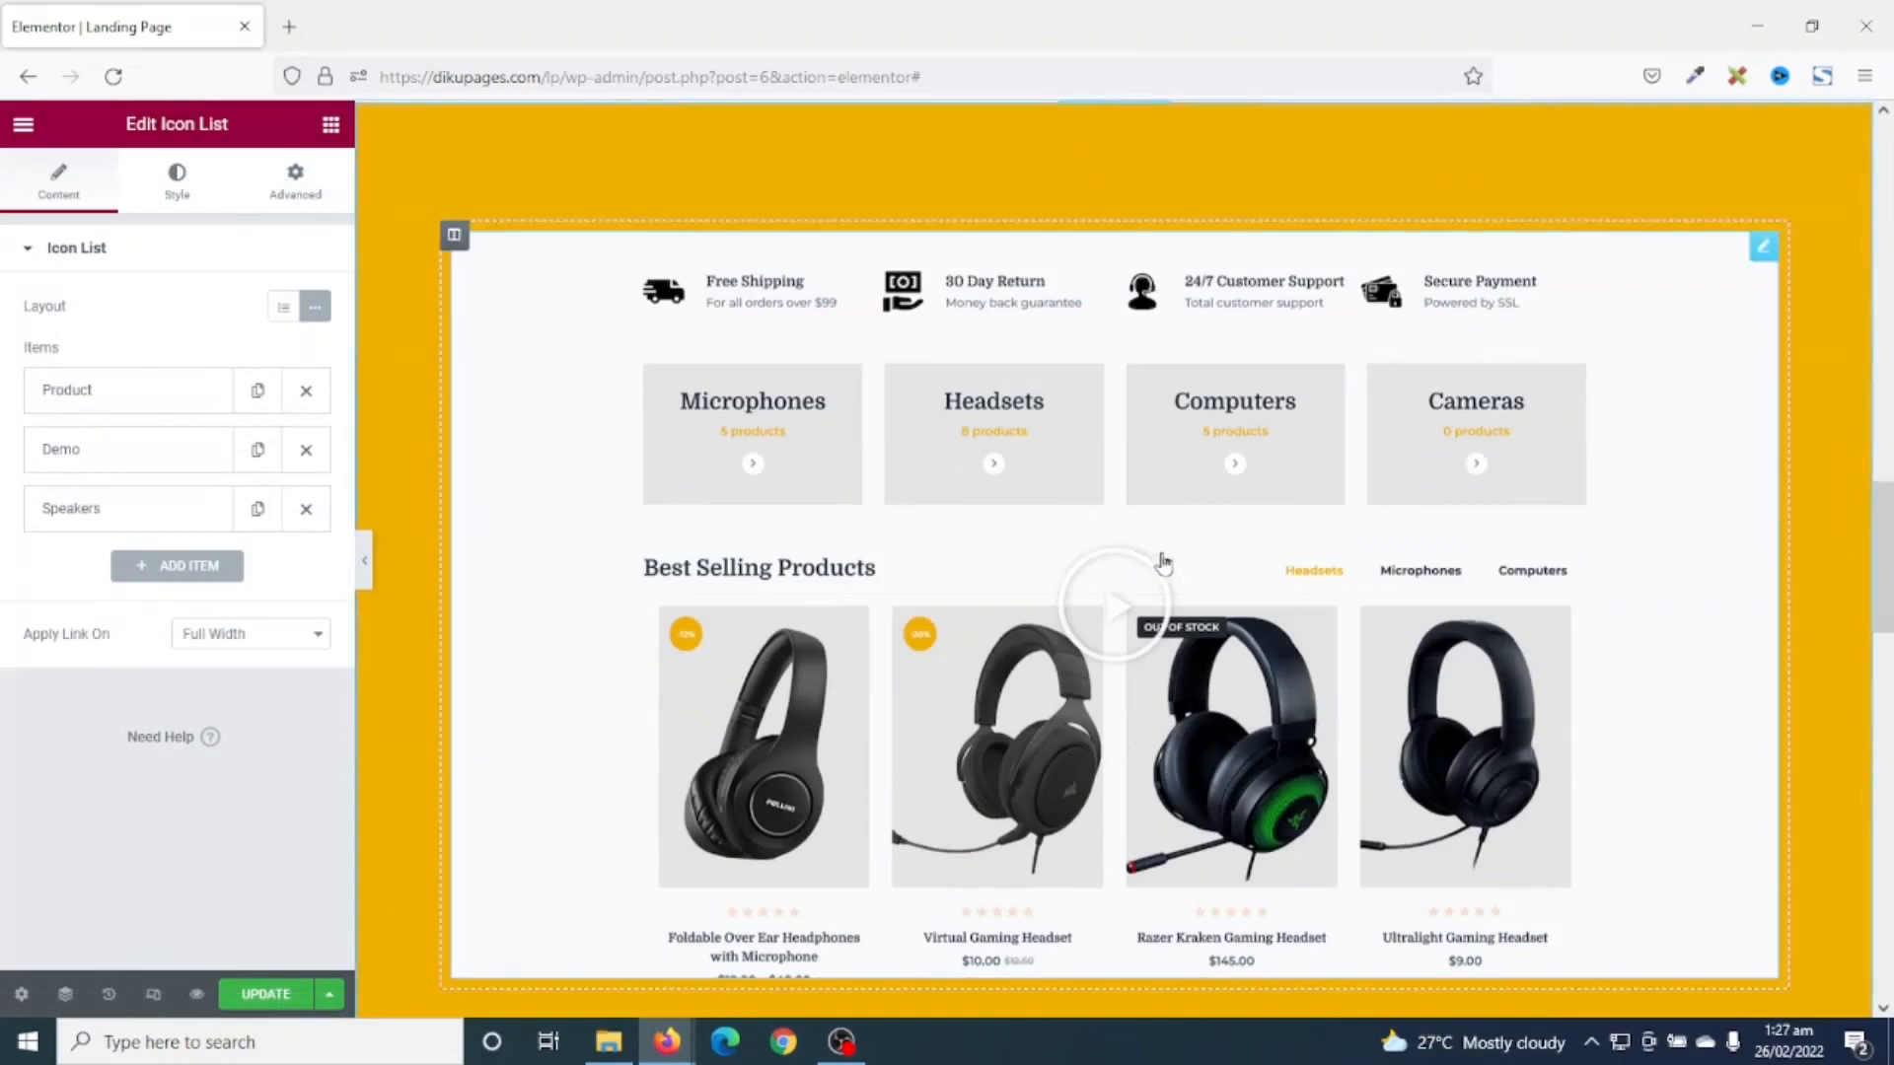
scroll(1174, 557, up, 5)
scroll(1184, 543, up, 8)
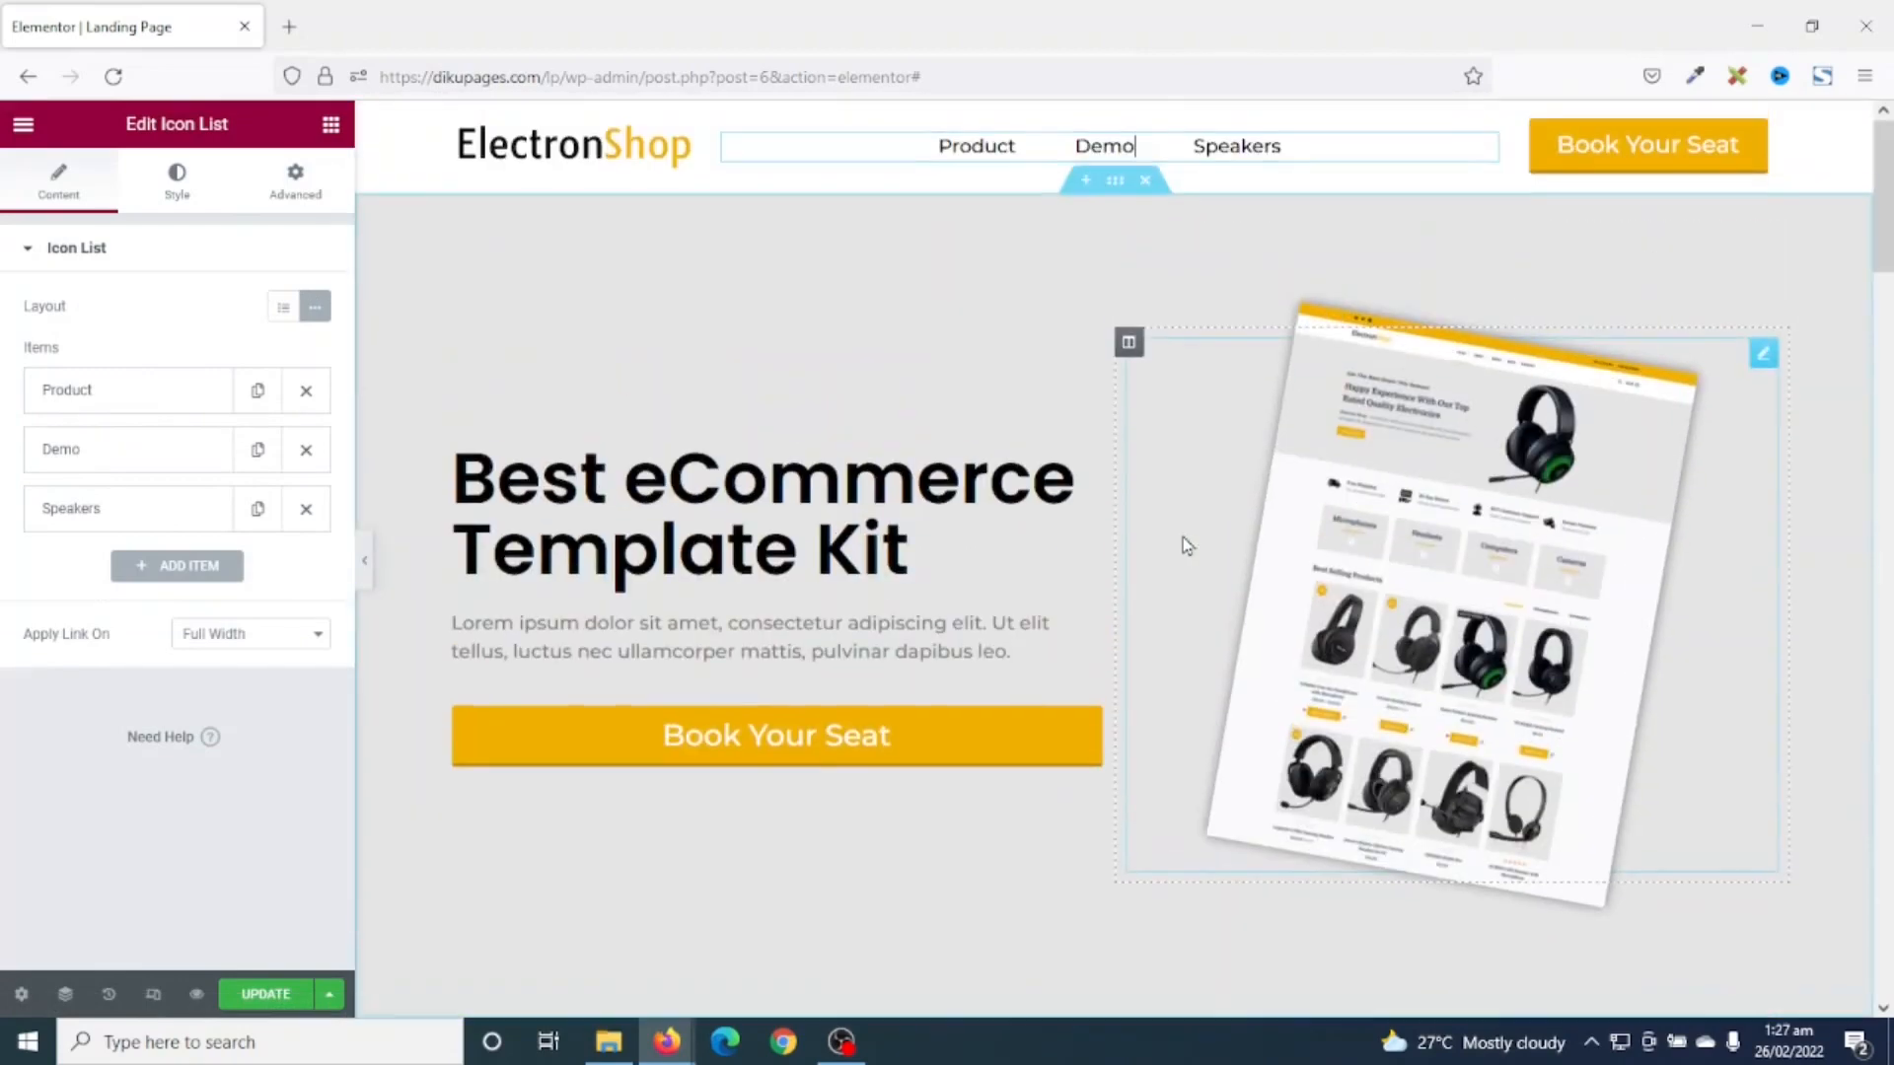
click(1245, 150)
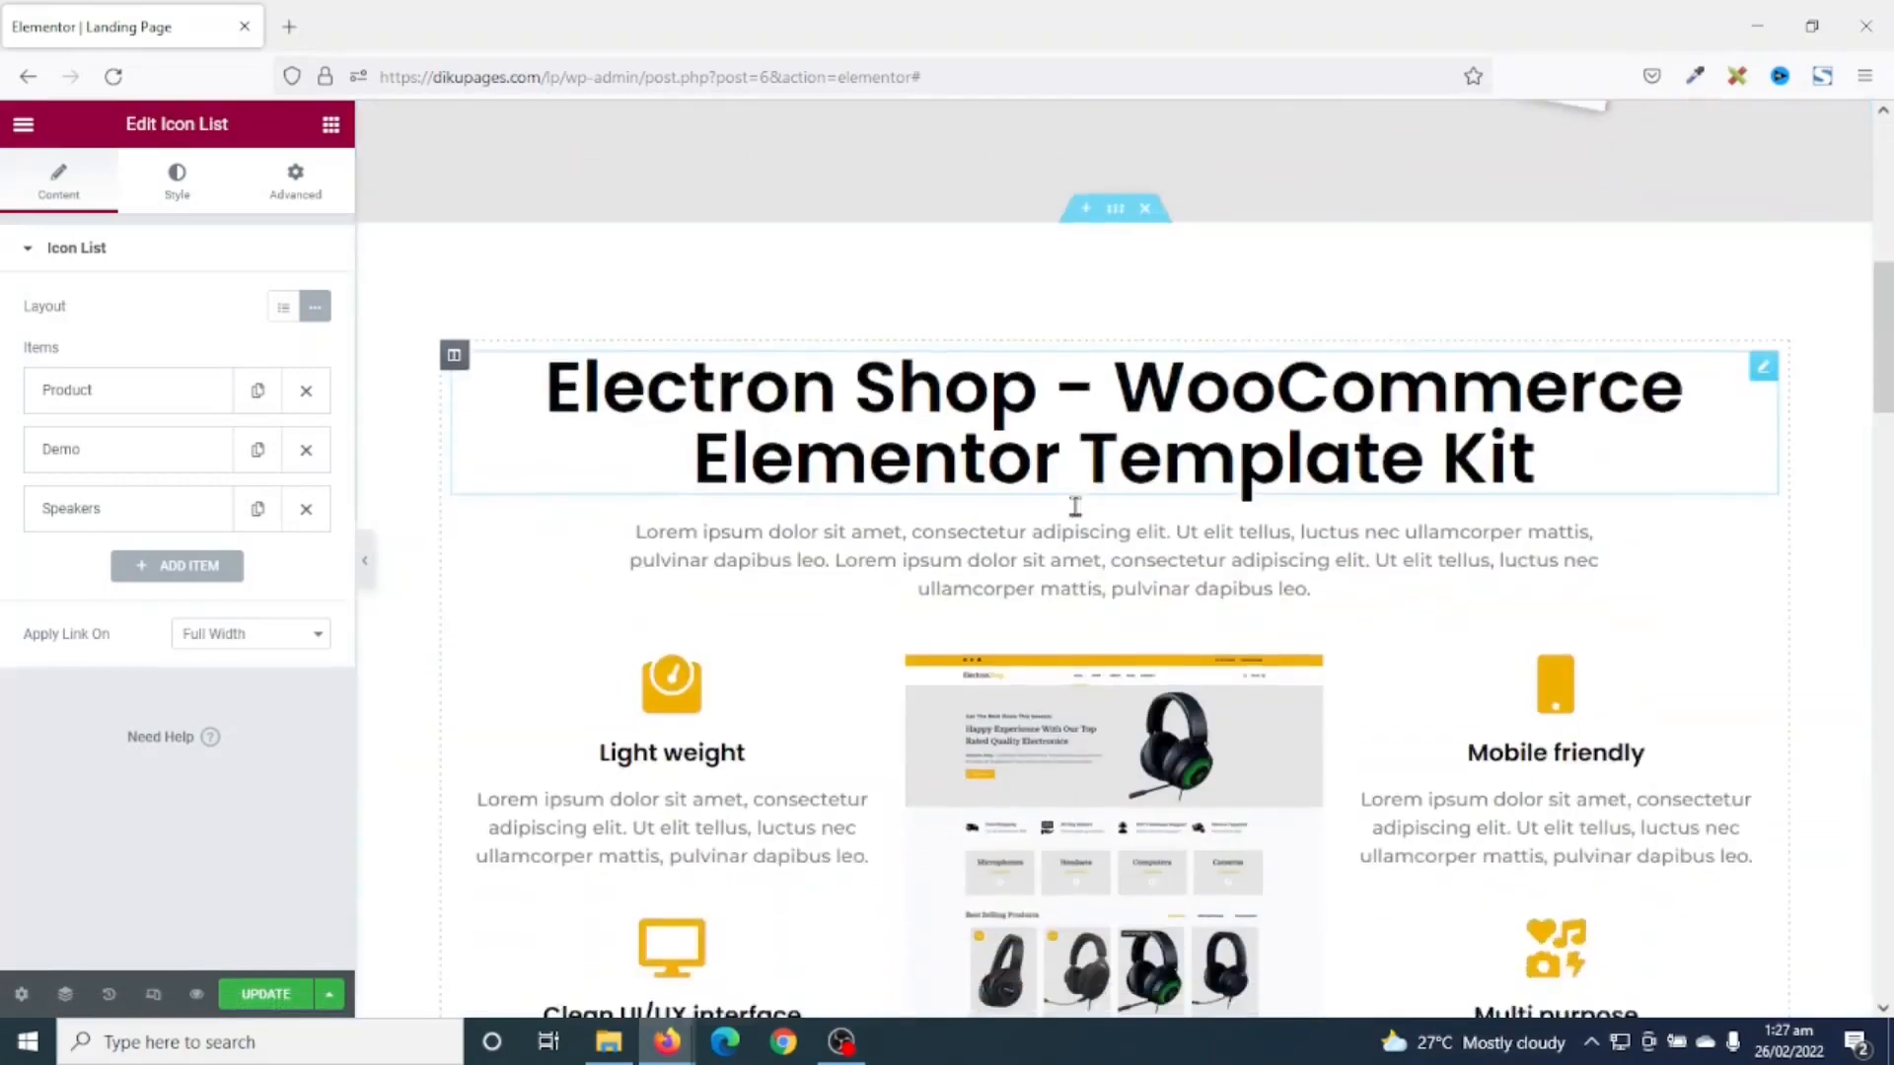
- Change the Speakers section's CSS ID to lowercase speakers and test the header's Speakers link again
scroll(1077, 530, up, 6)
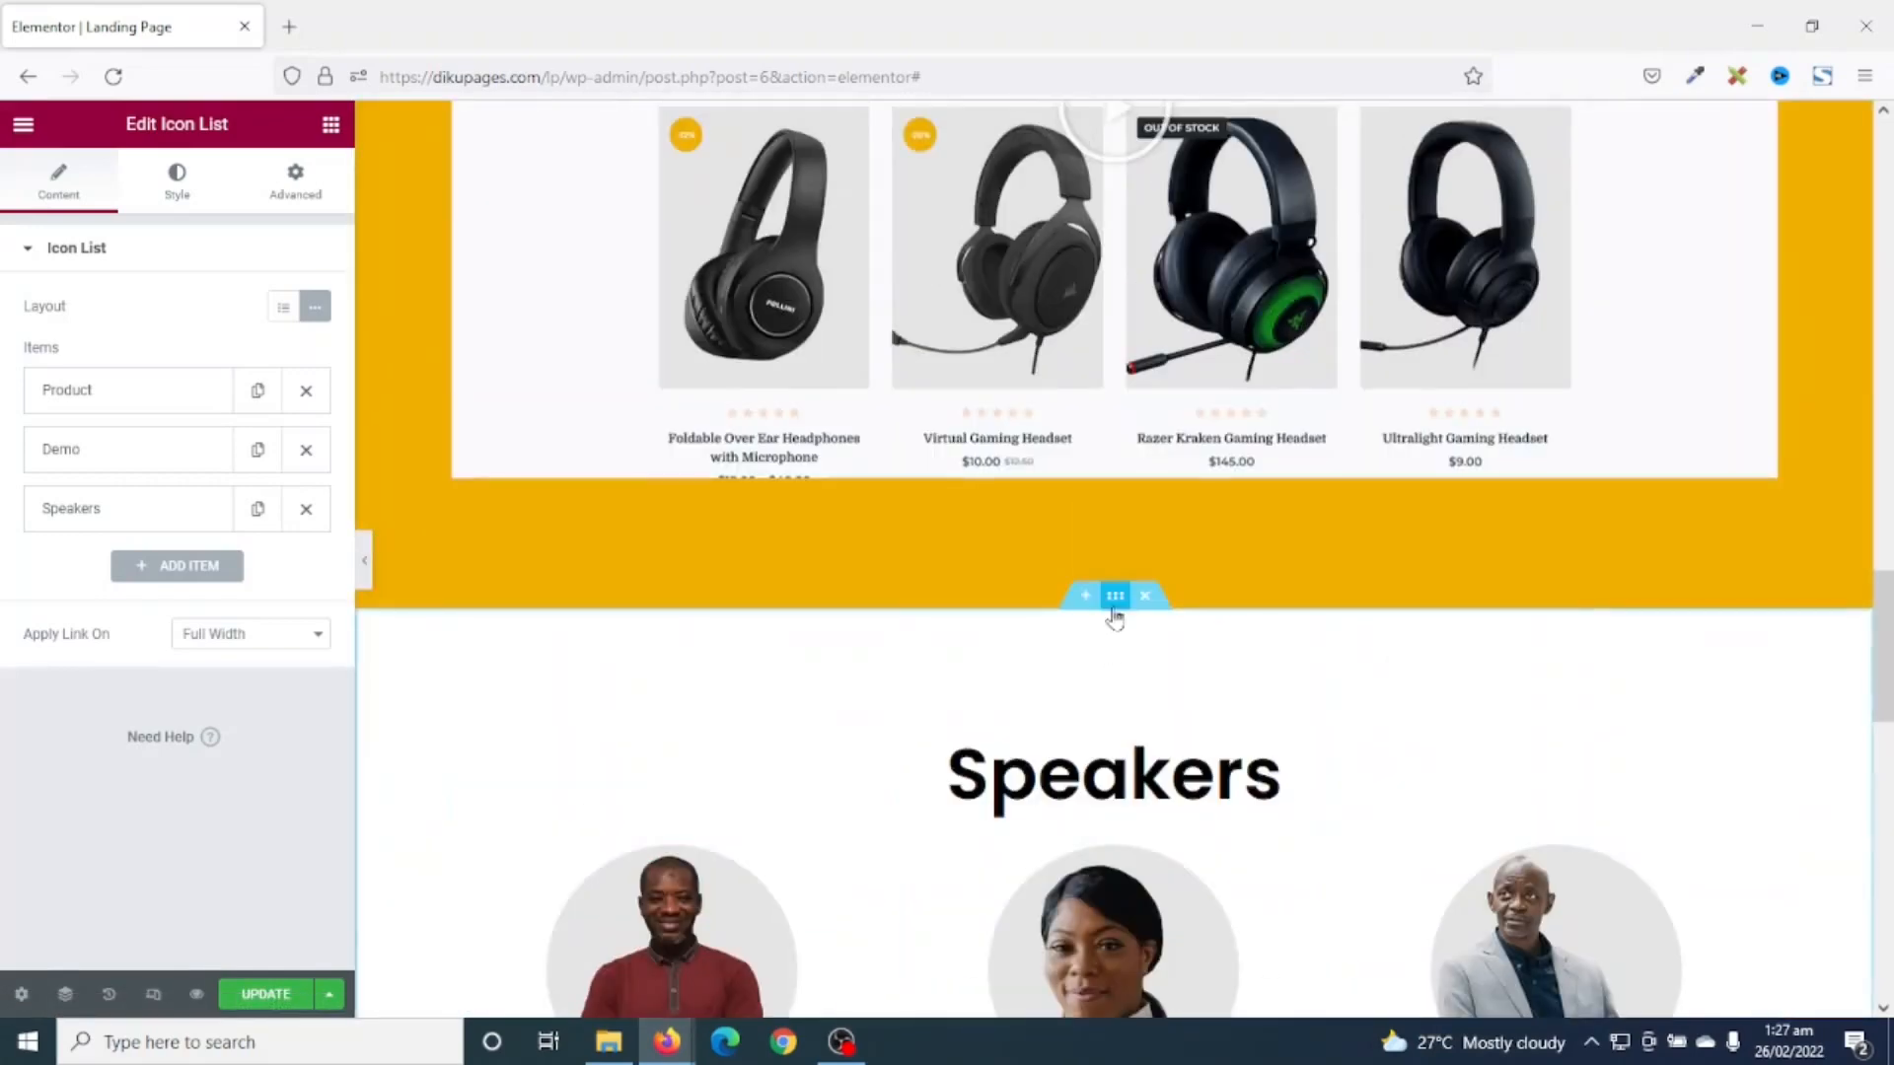
click(1114, 596)
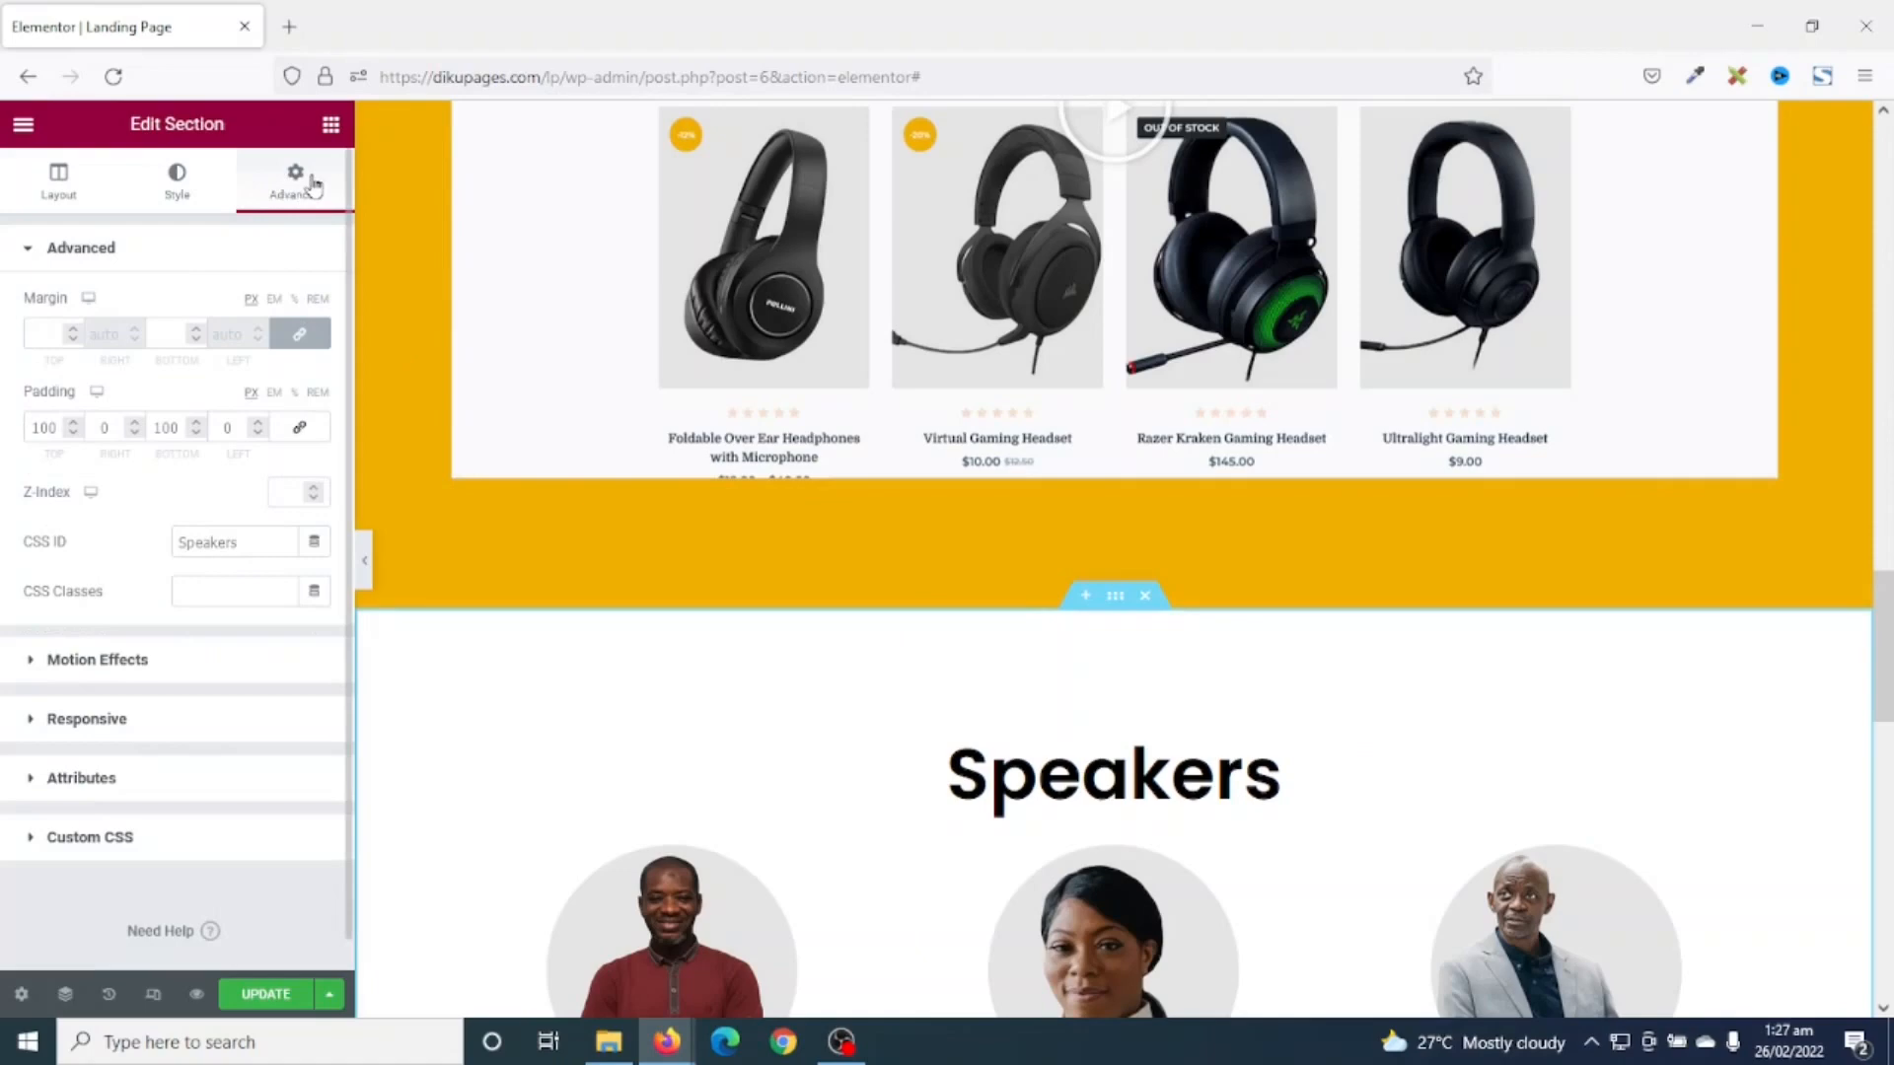
click(188, 545)
scroll(1372, 626, up, 20)
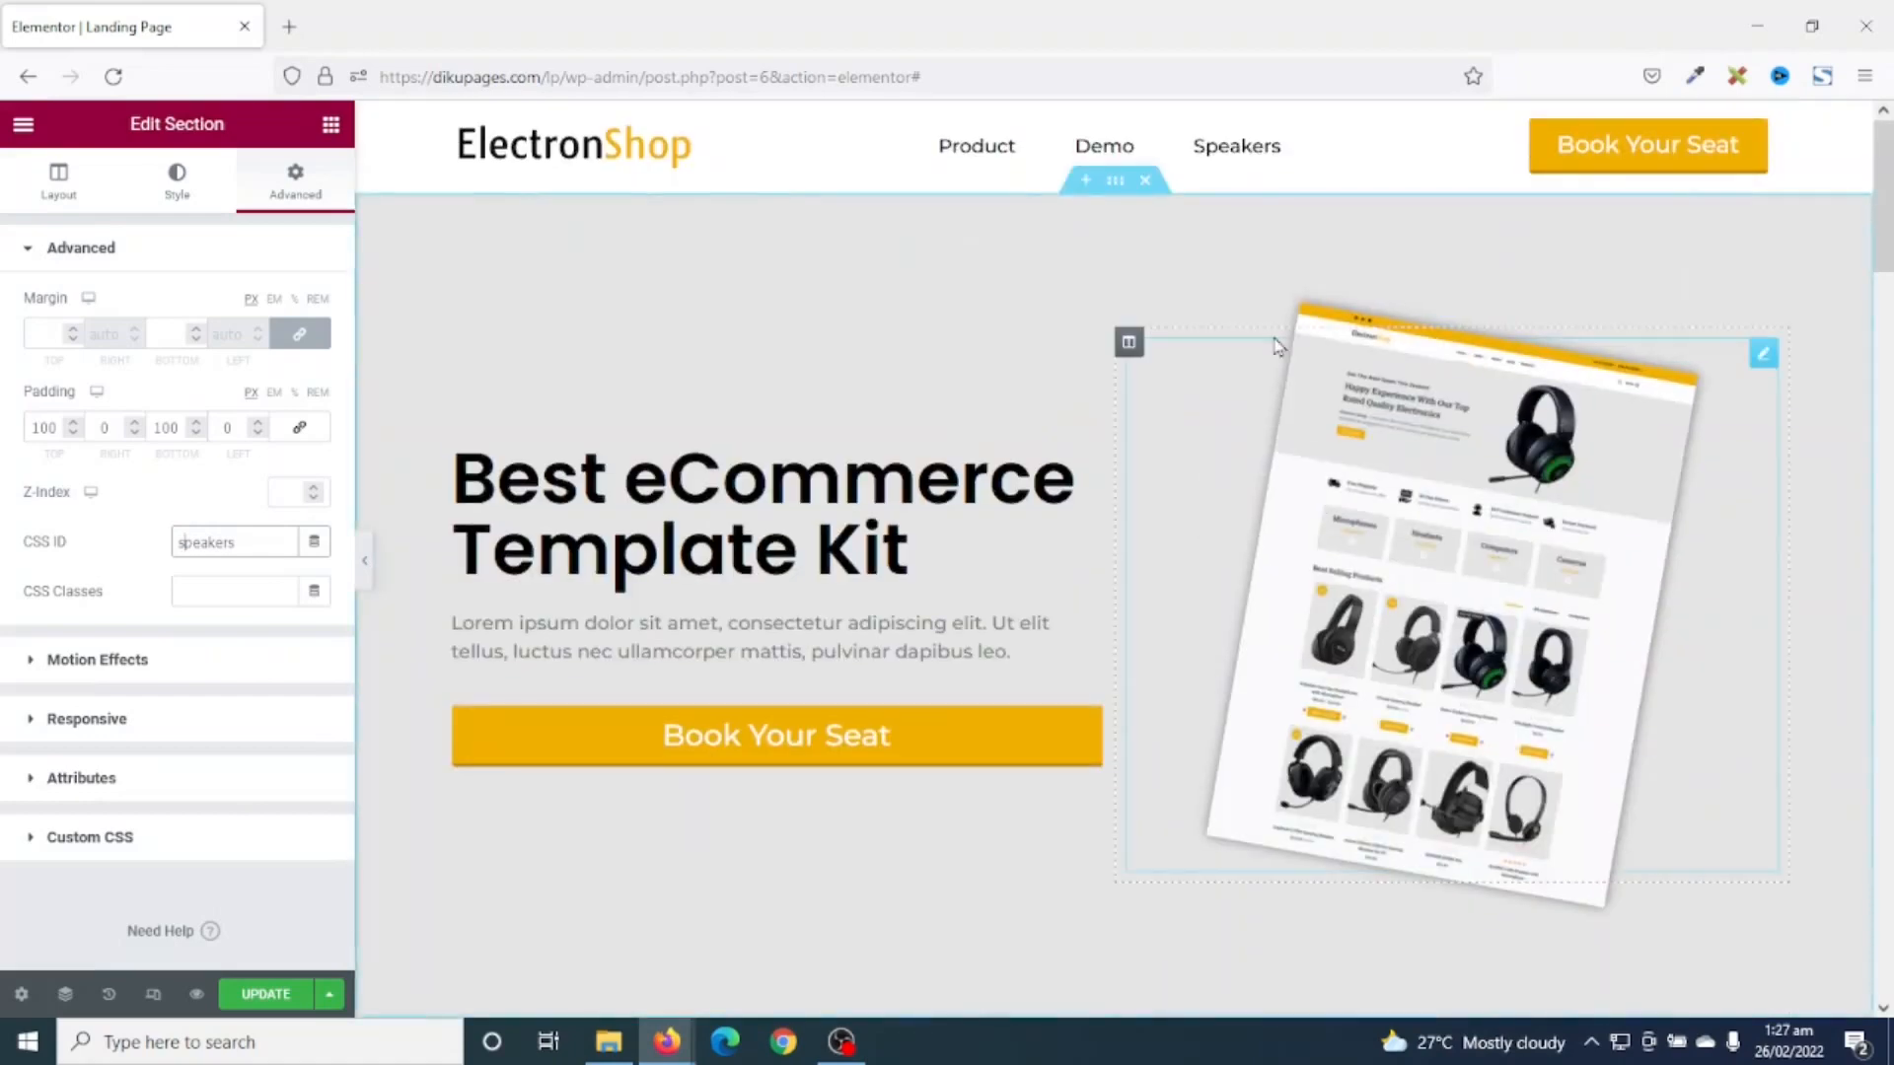
click(1217, 156)
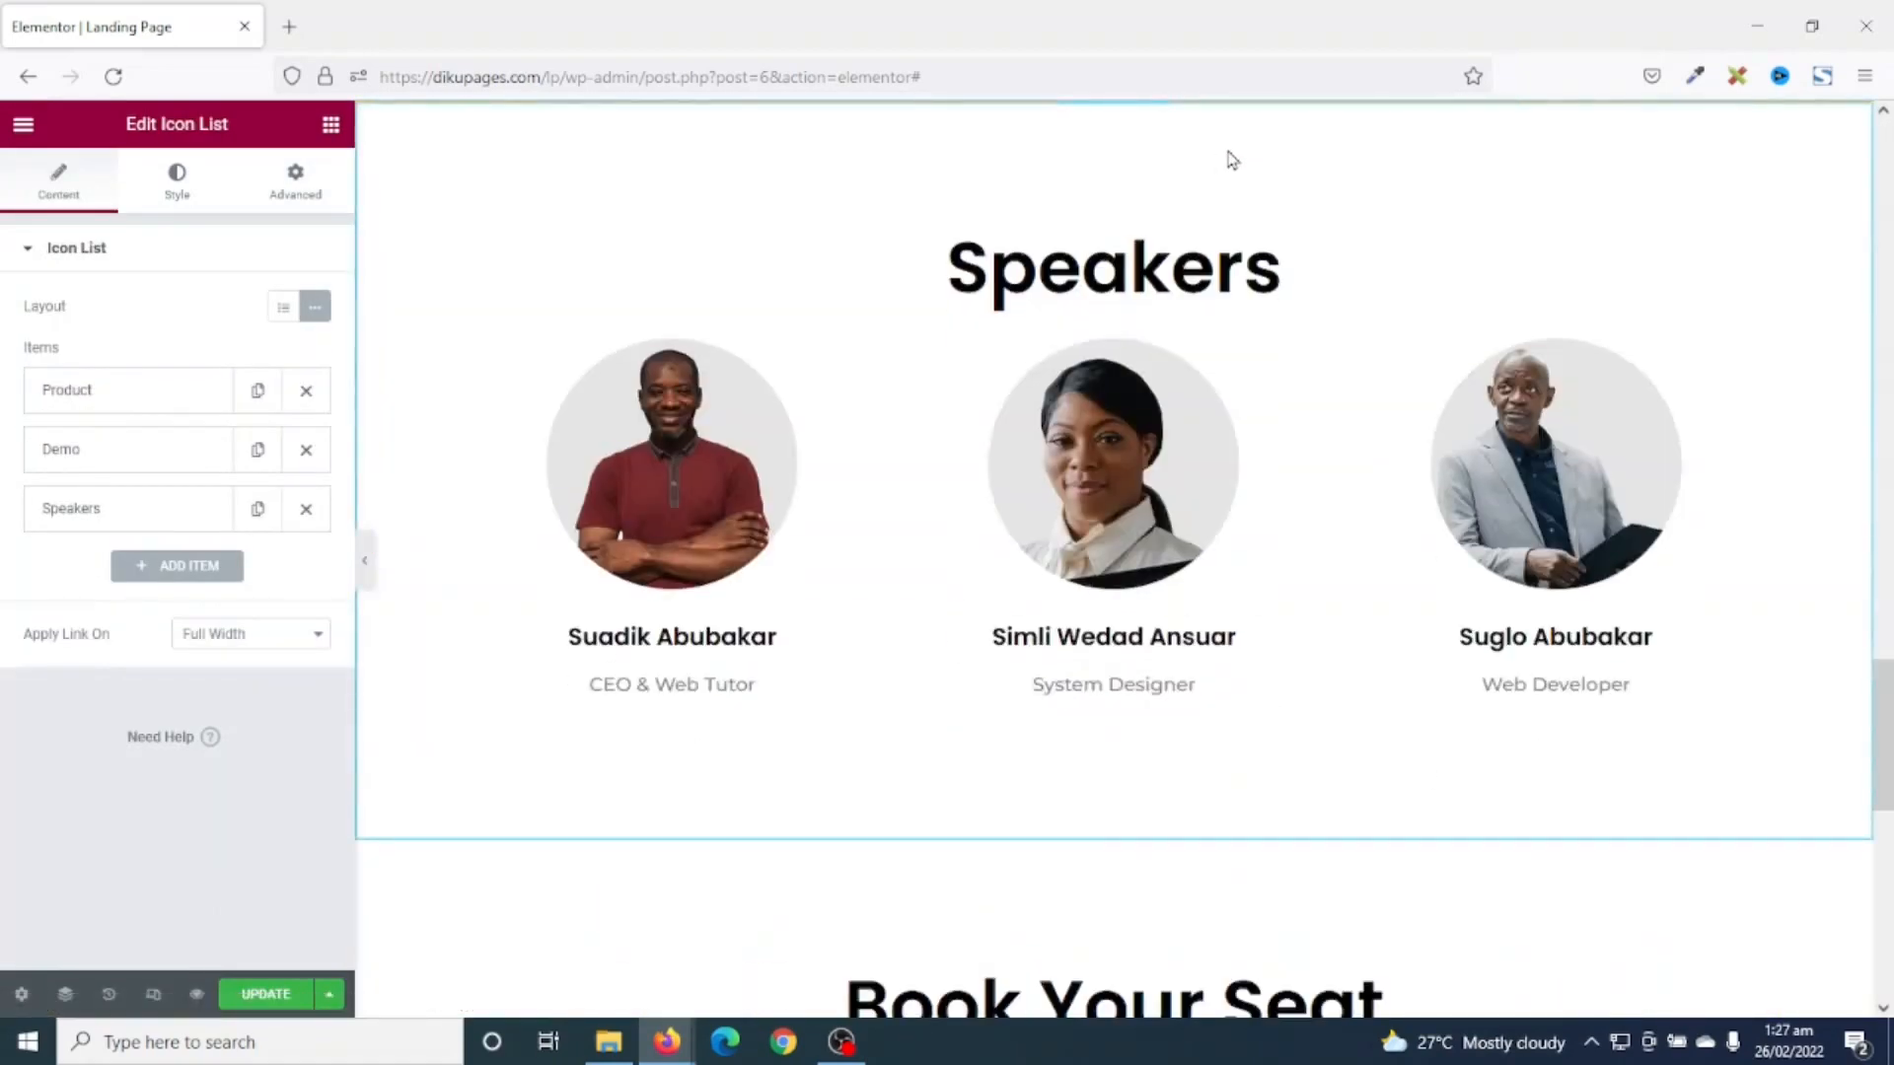
- Set the link of the header's Book Your Seat button to #booking
scroll(1328, 612, down, 3)
scroll(1328, 612, down, 3)
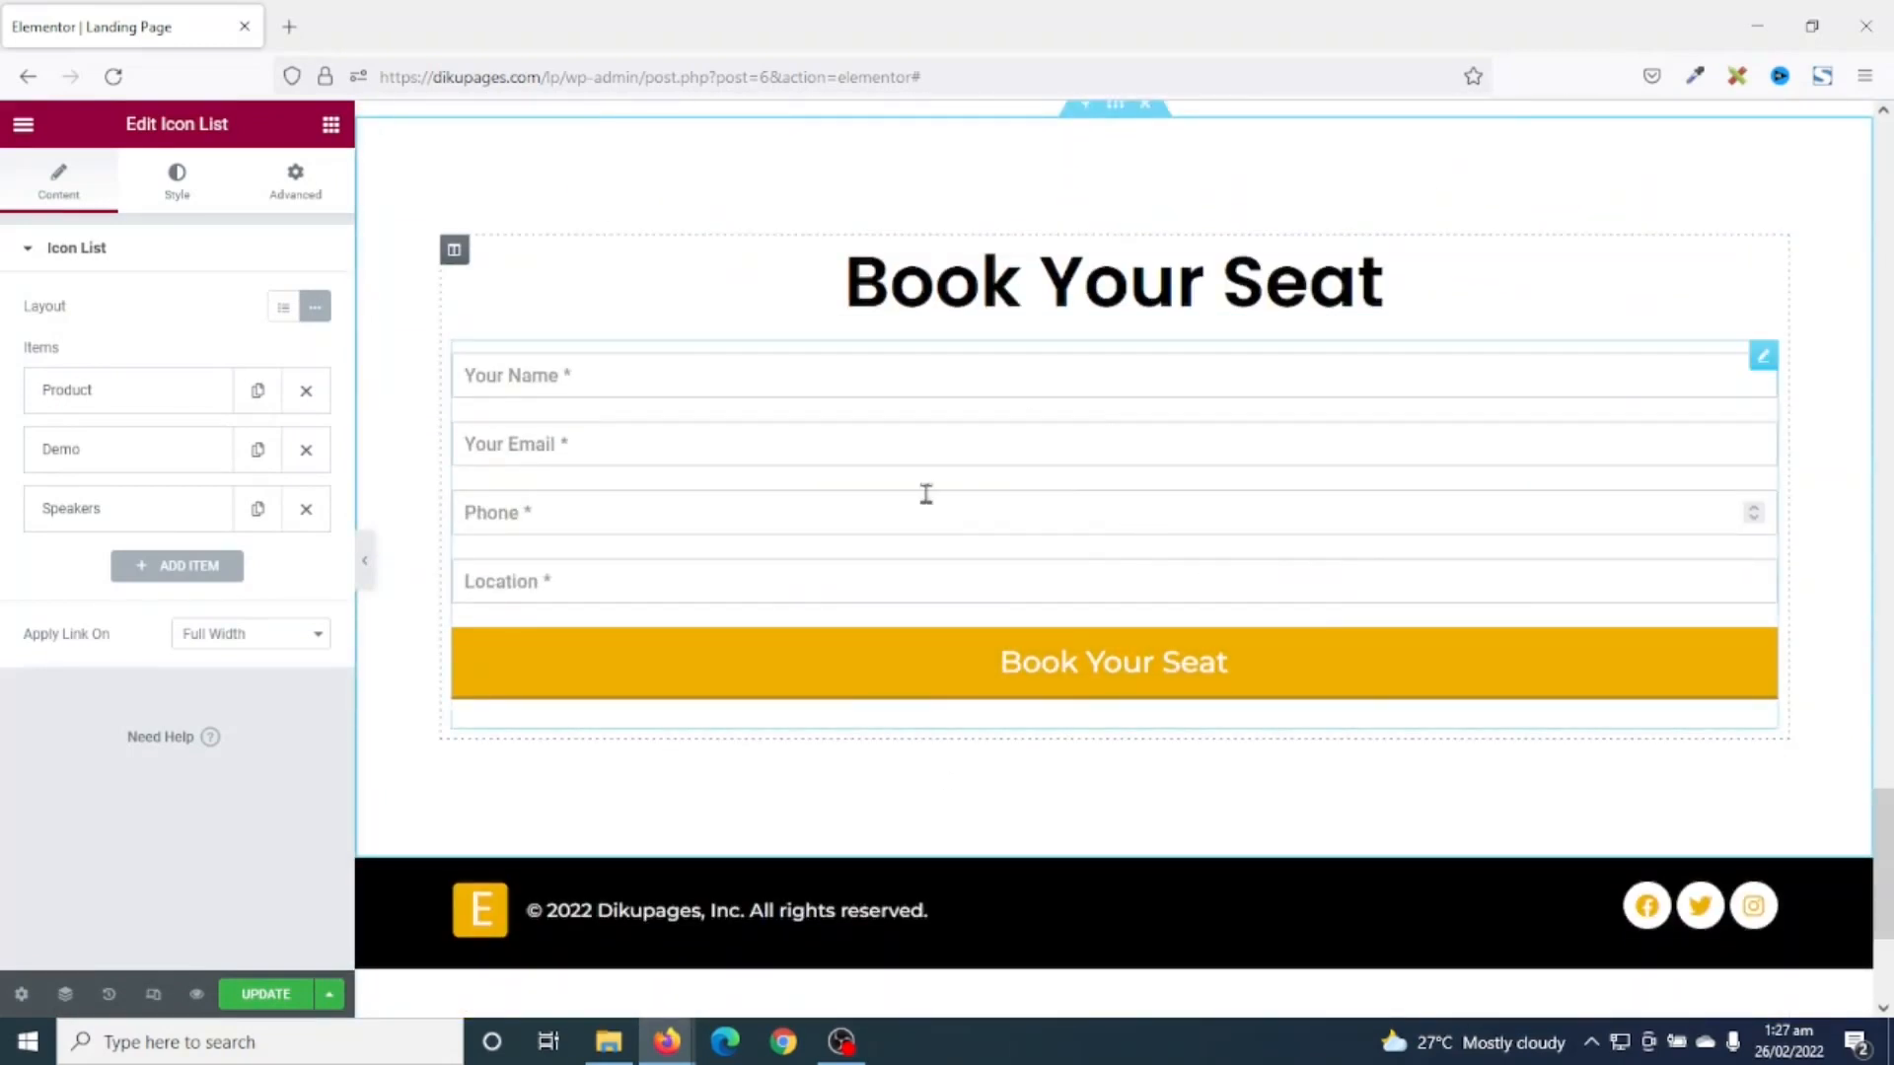
drag(1884, 838, 1884, 148)
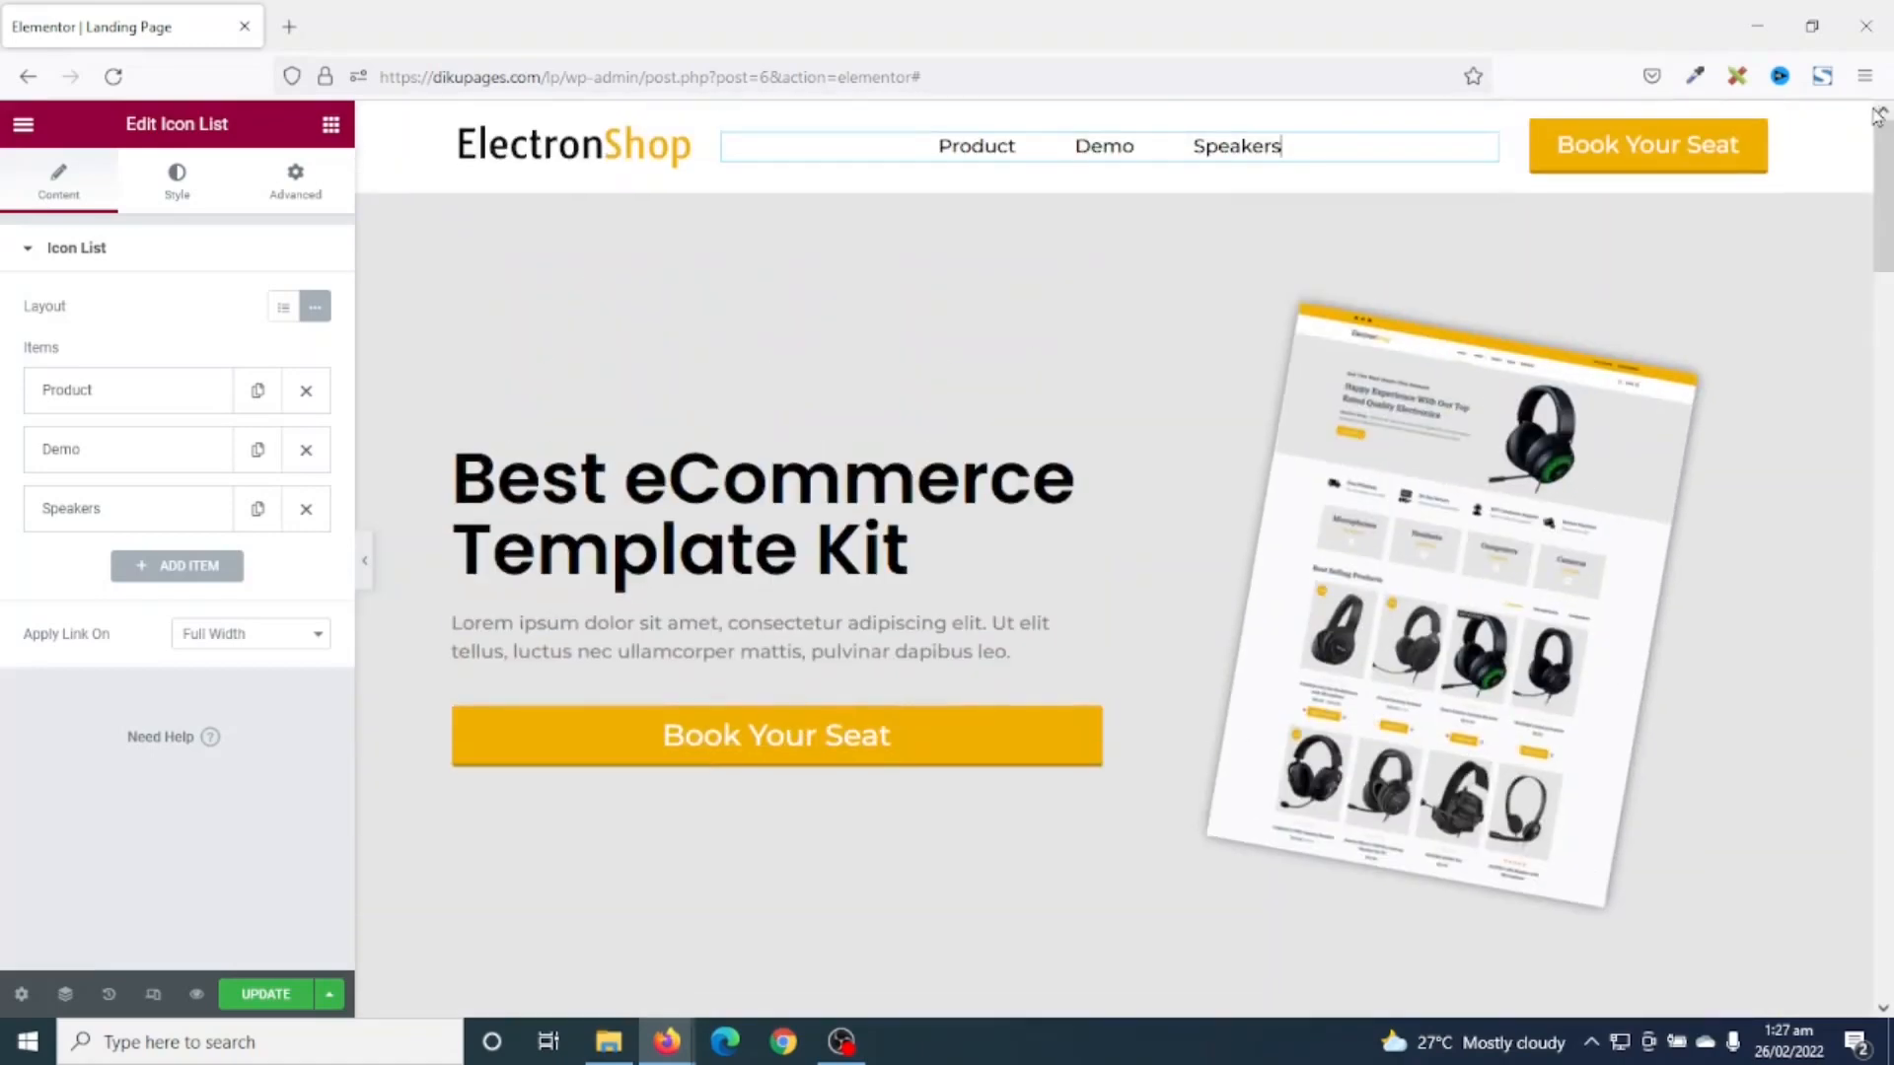
click(1652, 153)
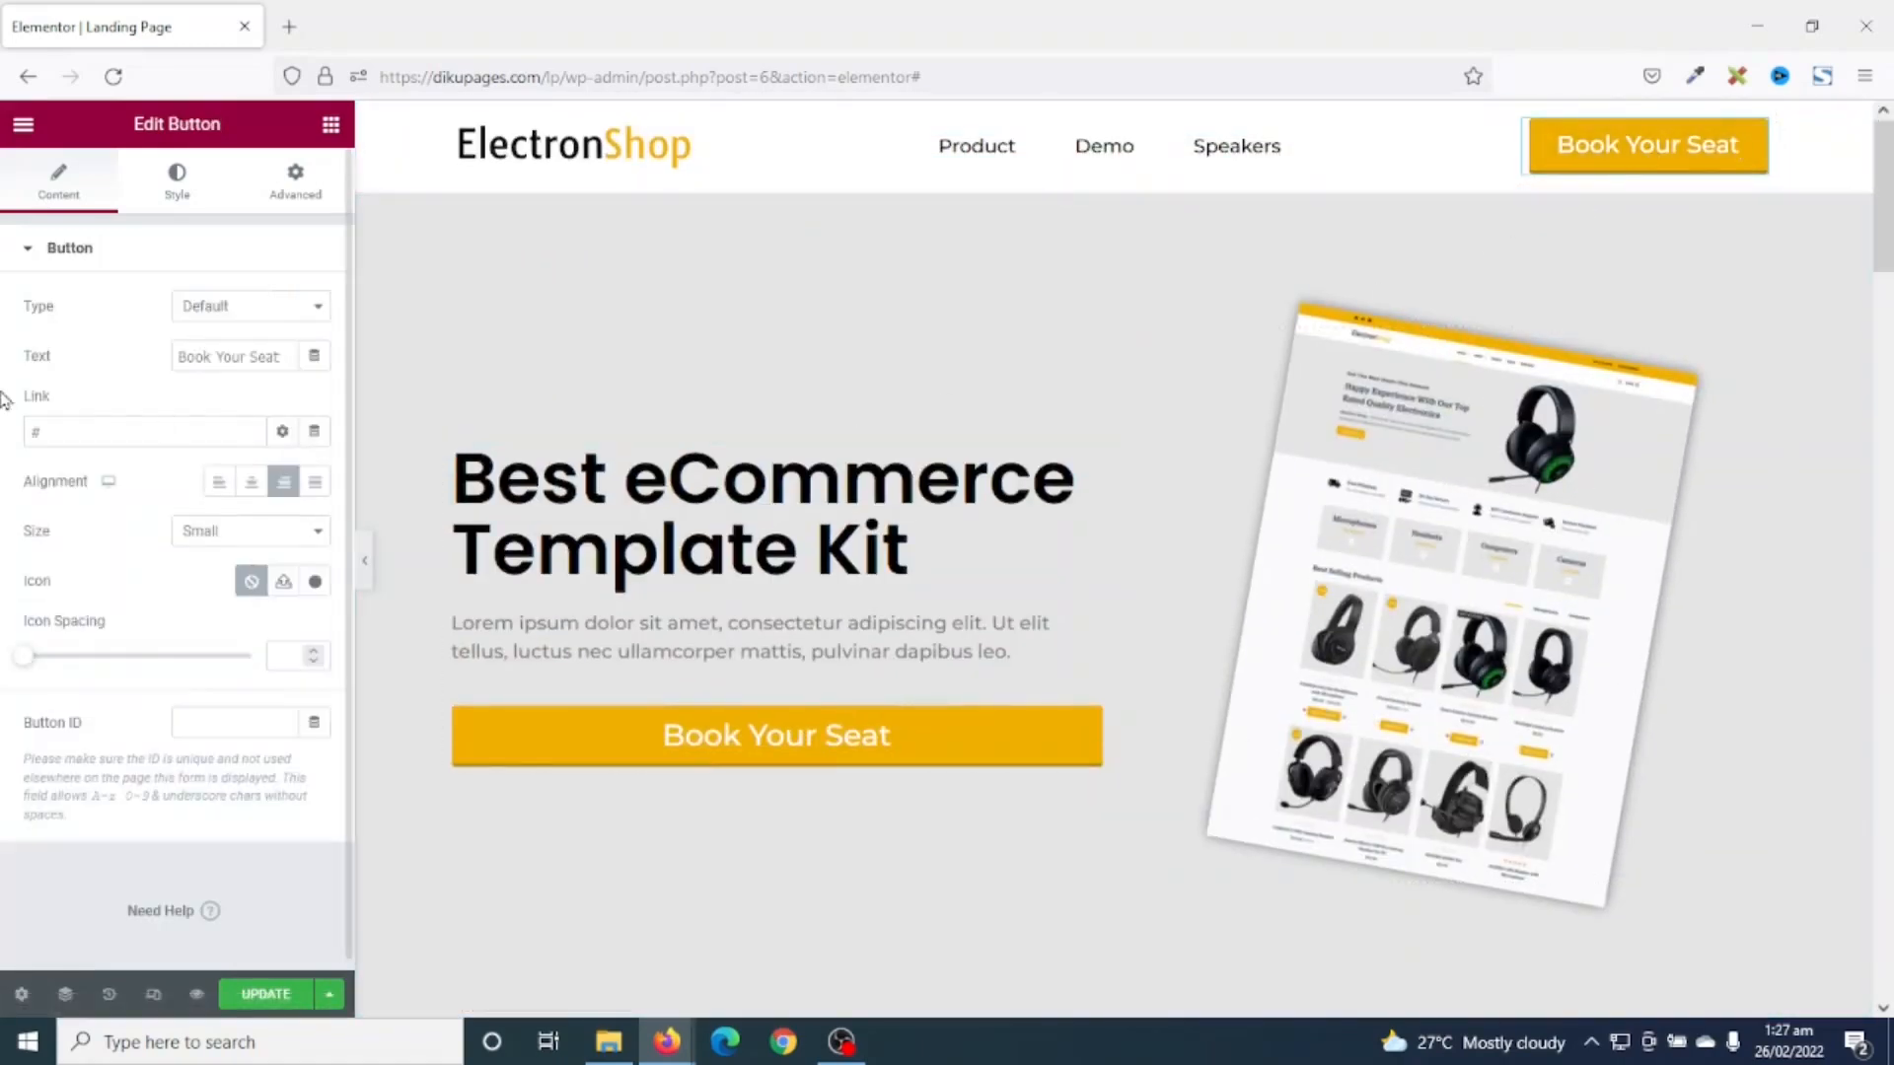
click(90, 434)
text(booking)
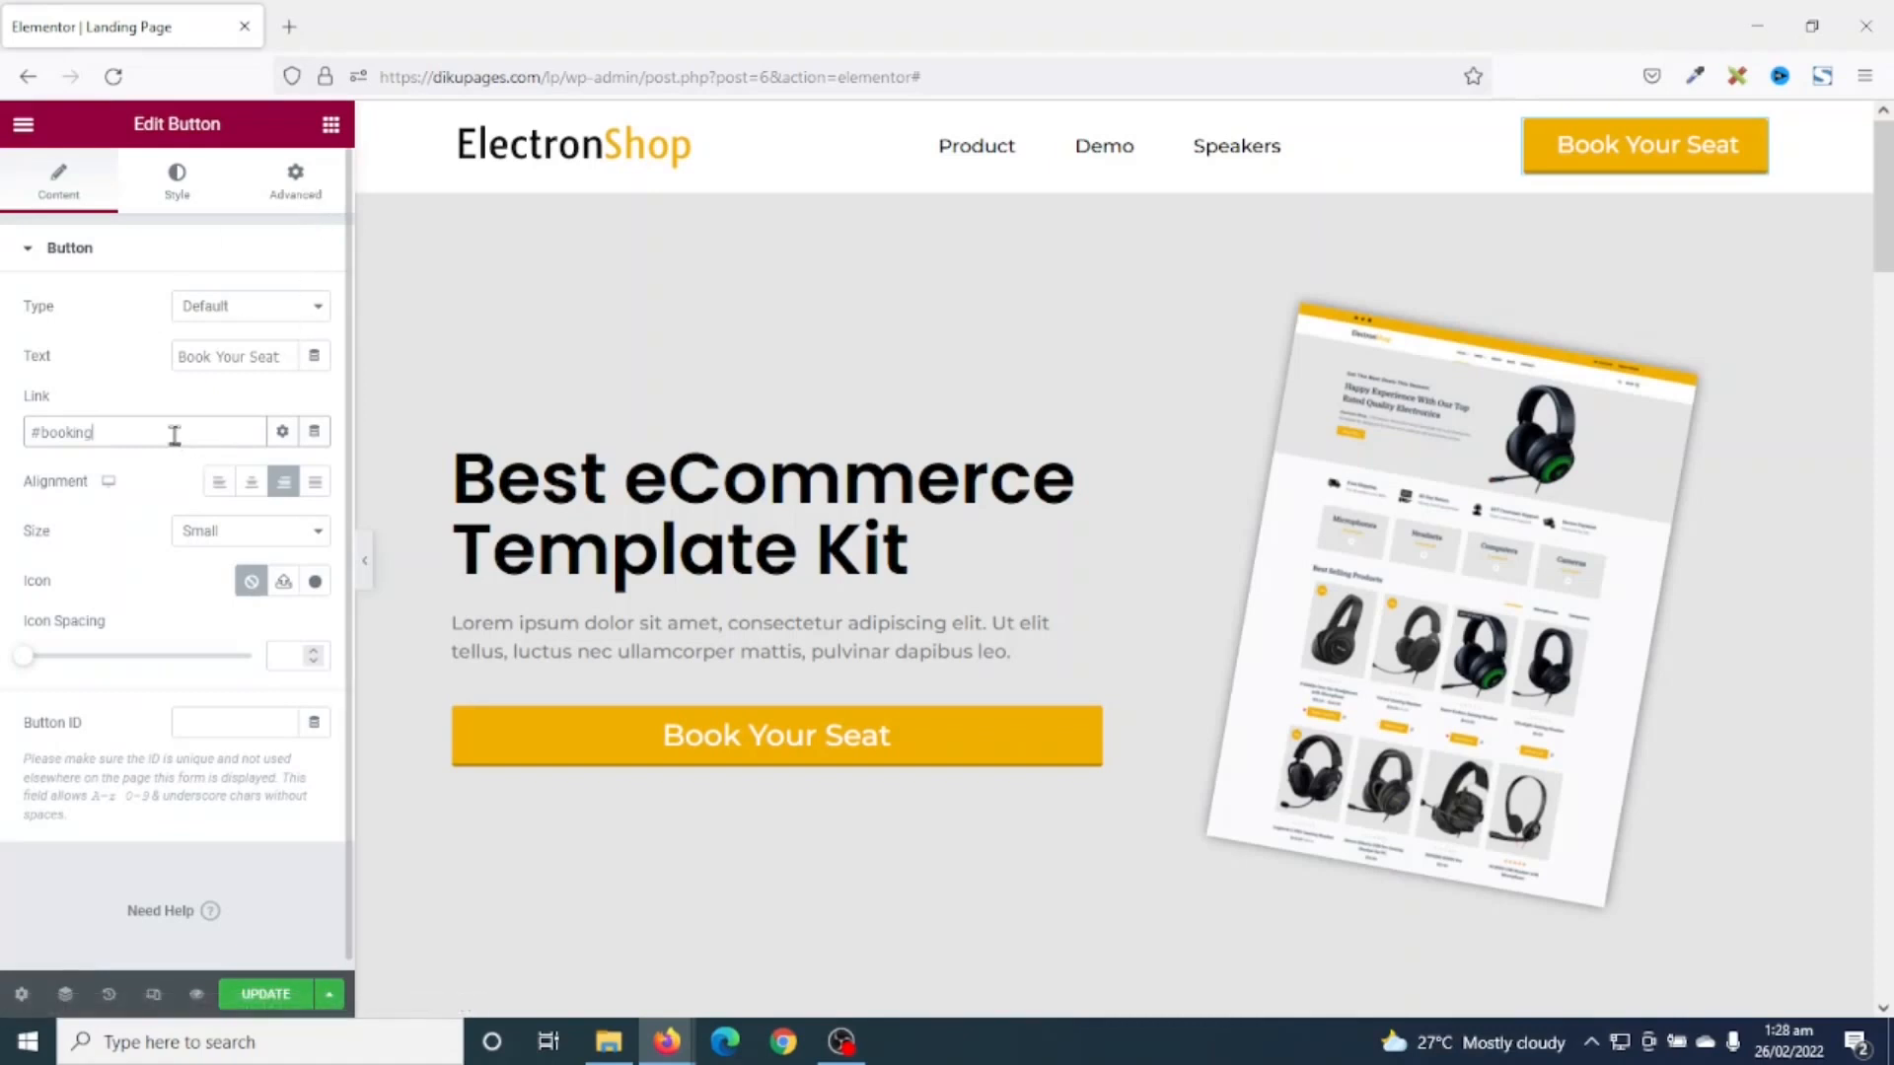
- Copy the #booking link from the header button to the hero section's Book Your Seat button
drag(152, 435, 5, 447)
key(ctrl+c)
click(771, 756)
drag(59, 438, 4, 426)
key(ctrl+v)
- Give the Book Your Seat form section the CSS ID booking
scroll(1307, 622, down, 20)
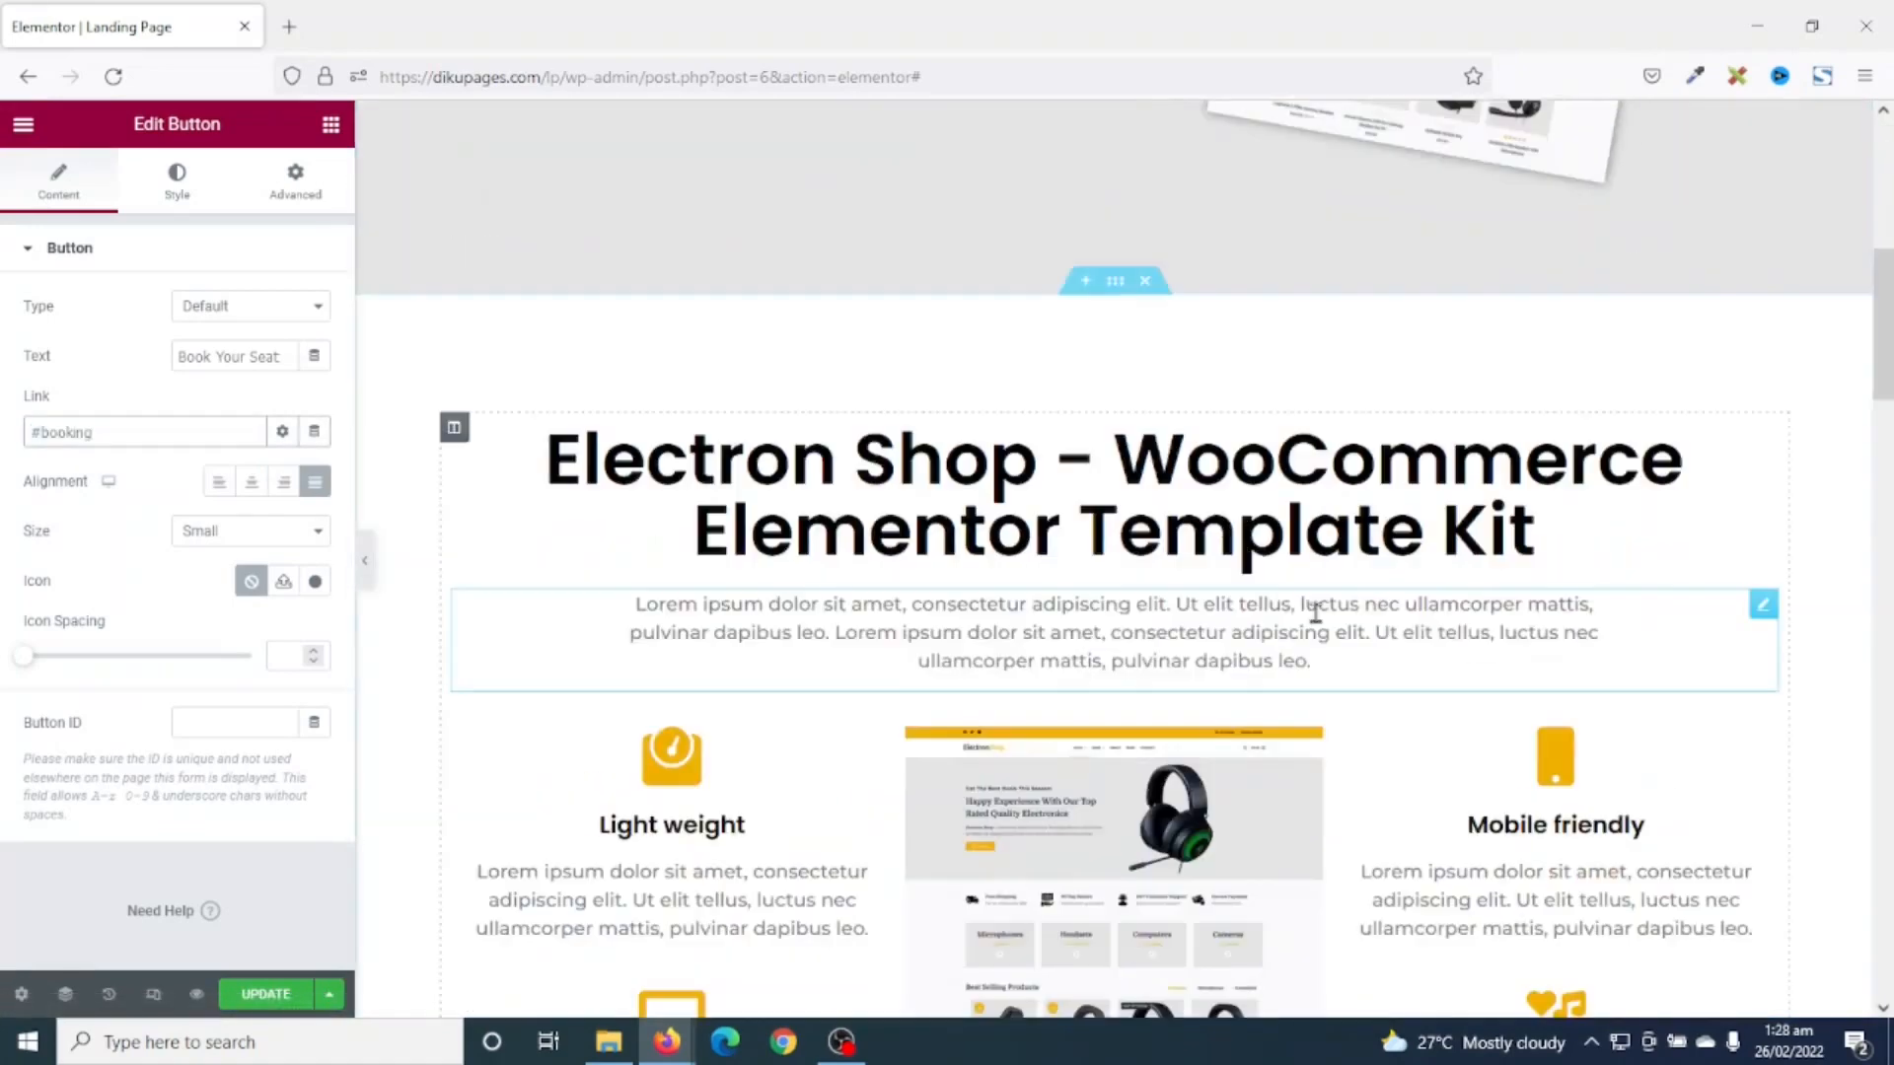
scroll(1292, 639, down, 8)
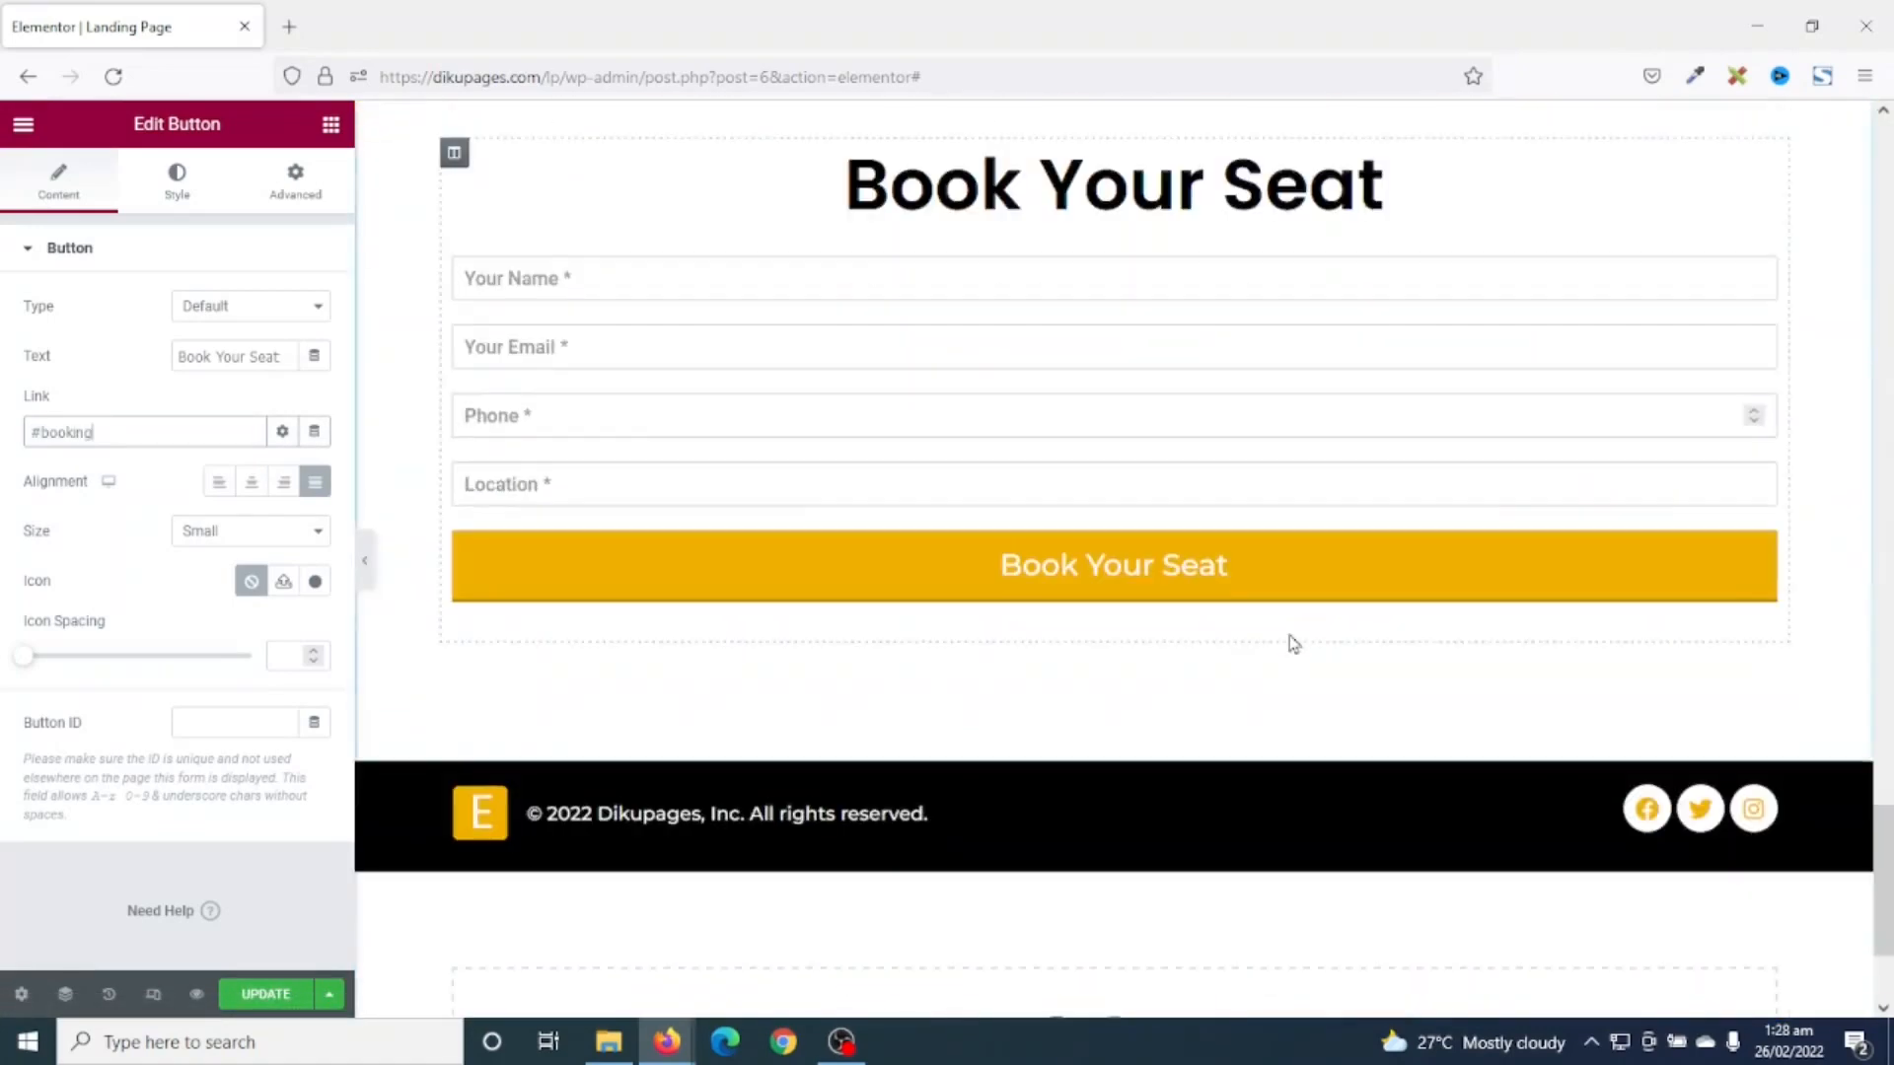
scroll(790, 529, up, 3)
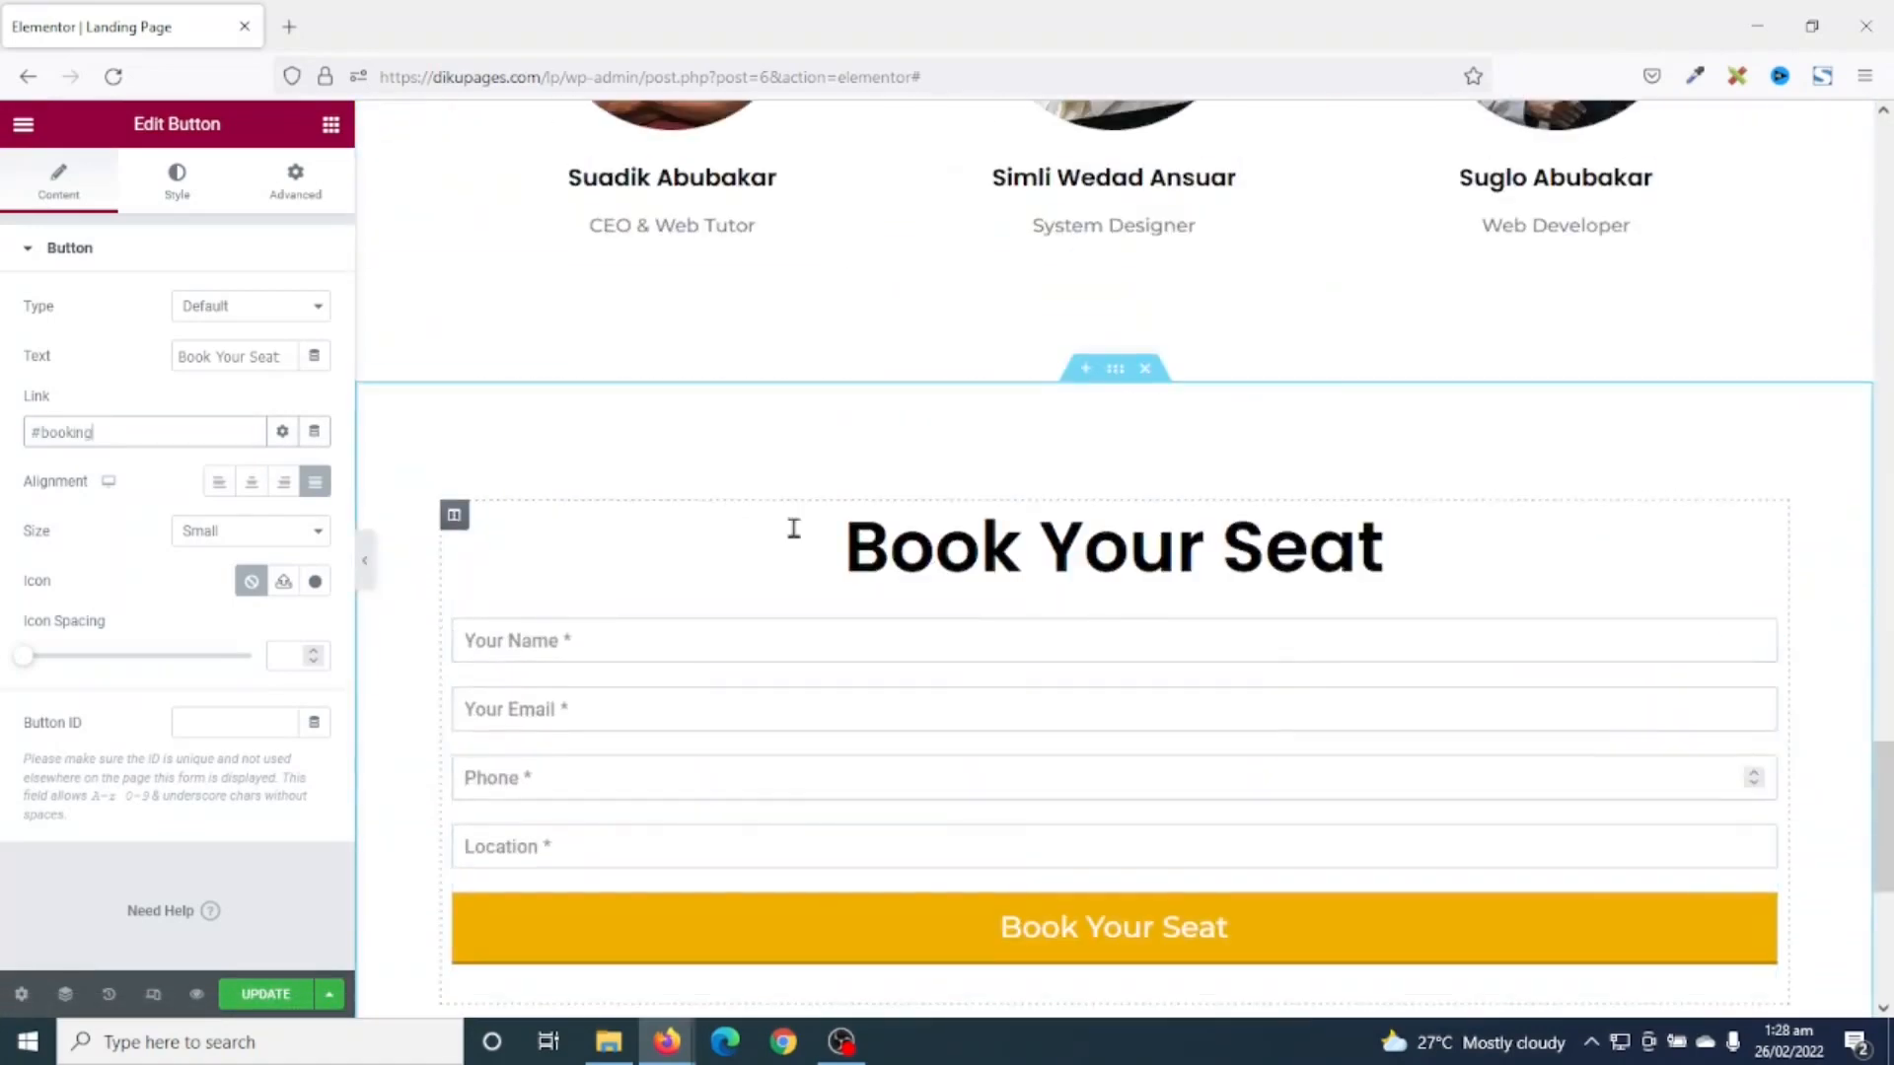
click(1114, 371)
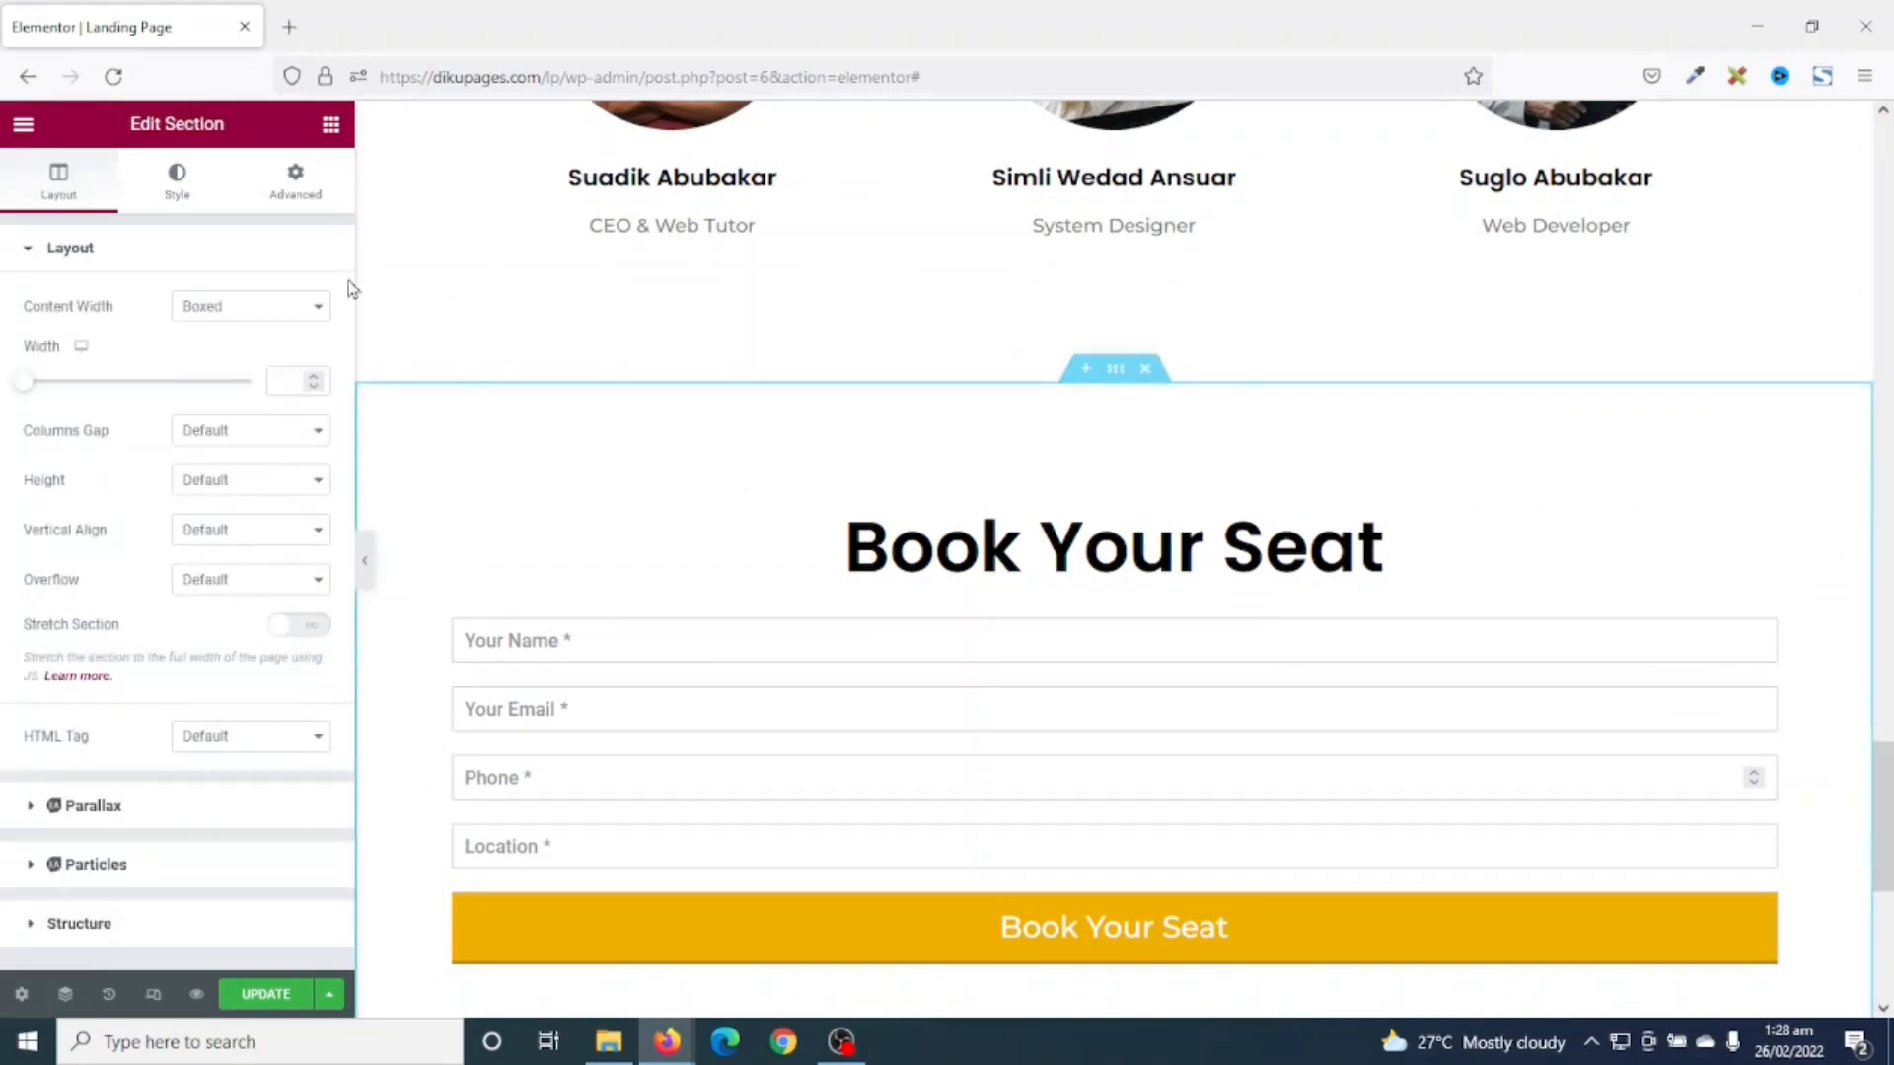
click(296, 187)
click(230, 542)
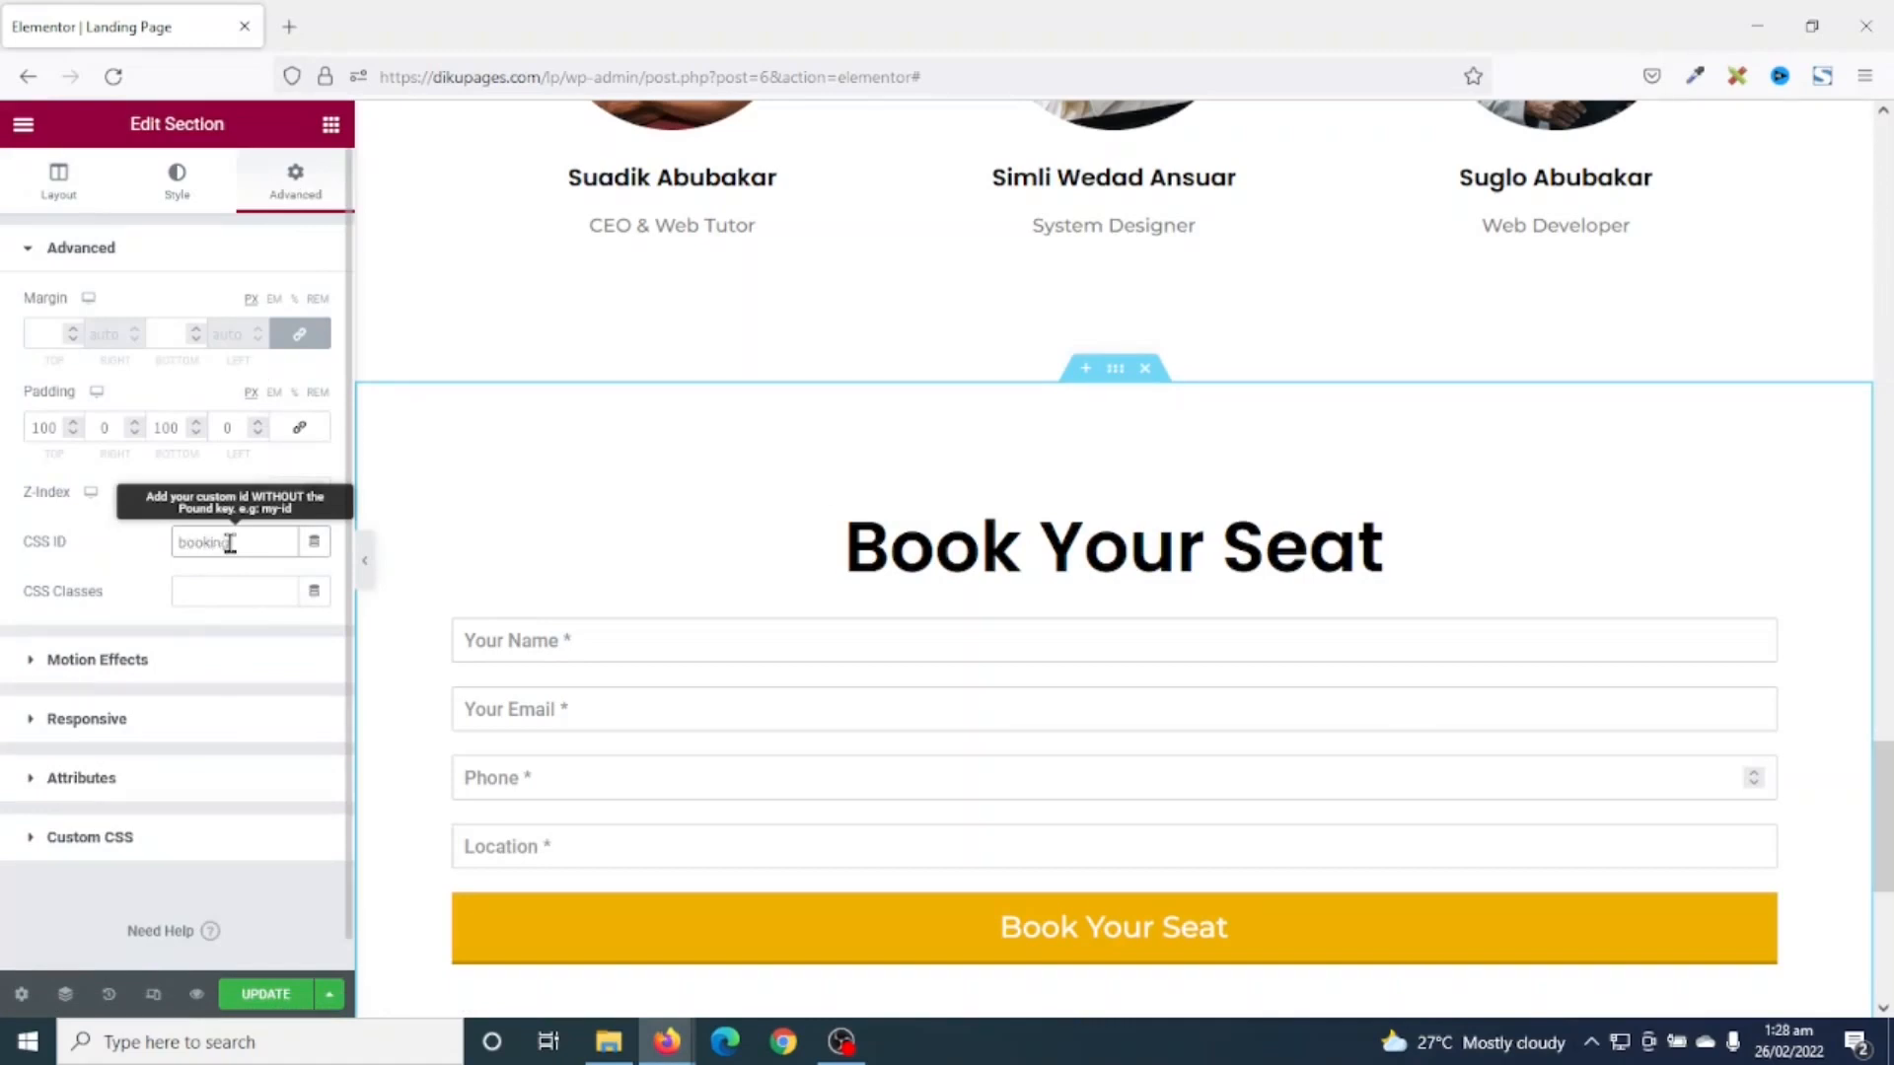
- Test the #booking links of the Book Your Seat buttons in the header and hero section within the editor
scroll(1657, 791, up, 15)
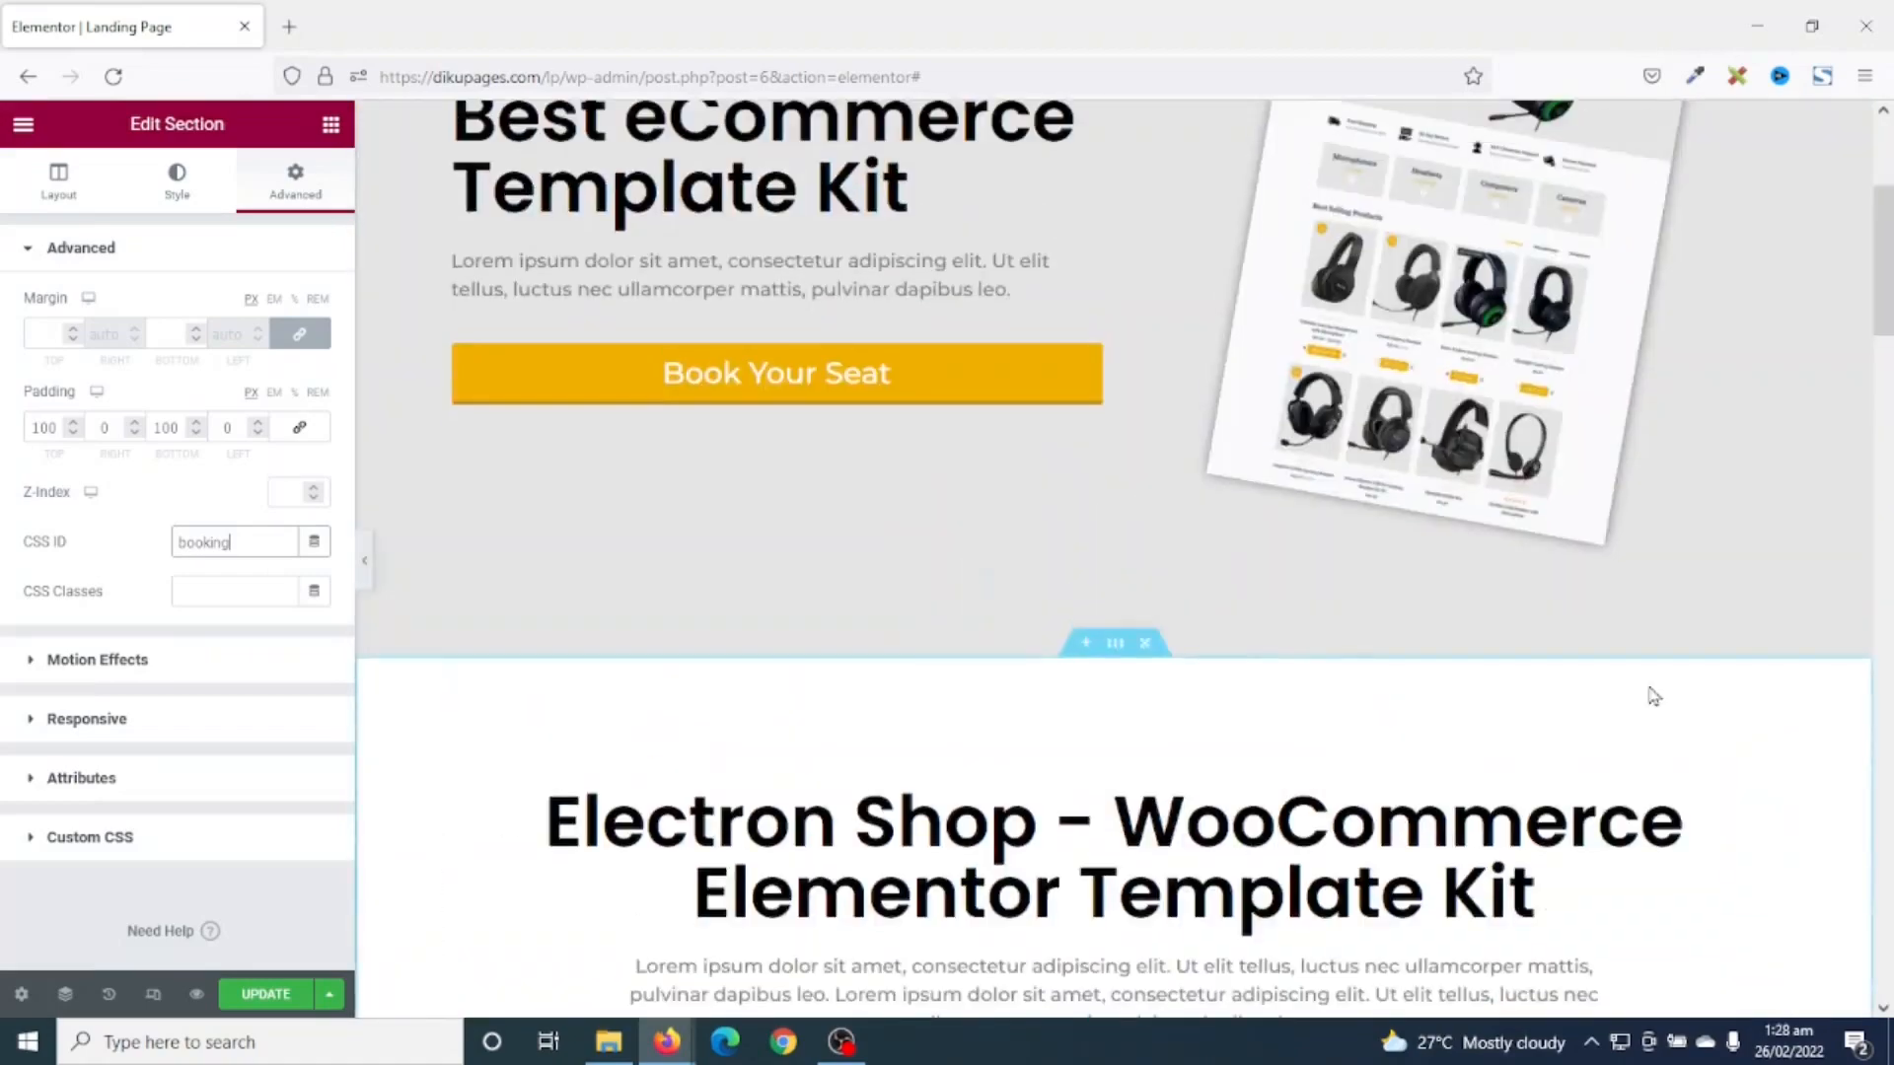
scroll(1654, 697, up, 3)
click(1629, 146)
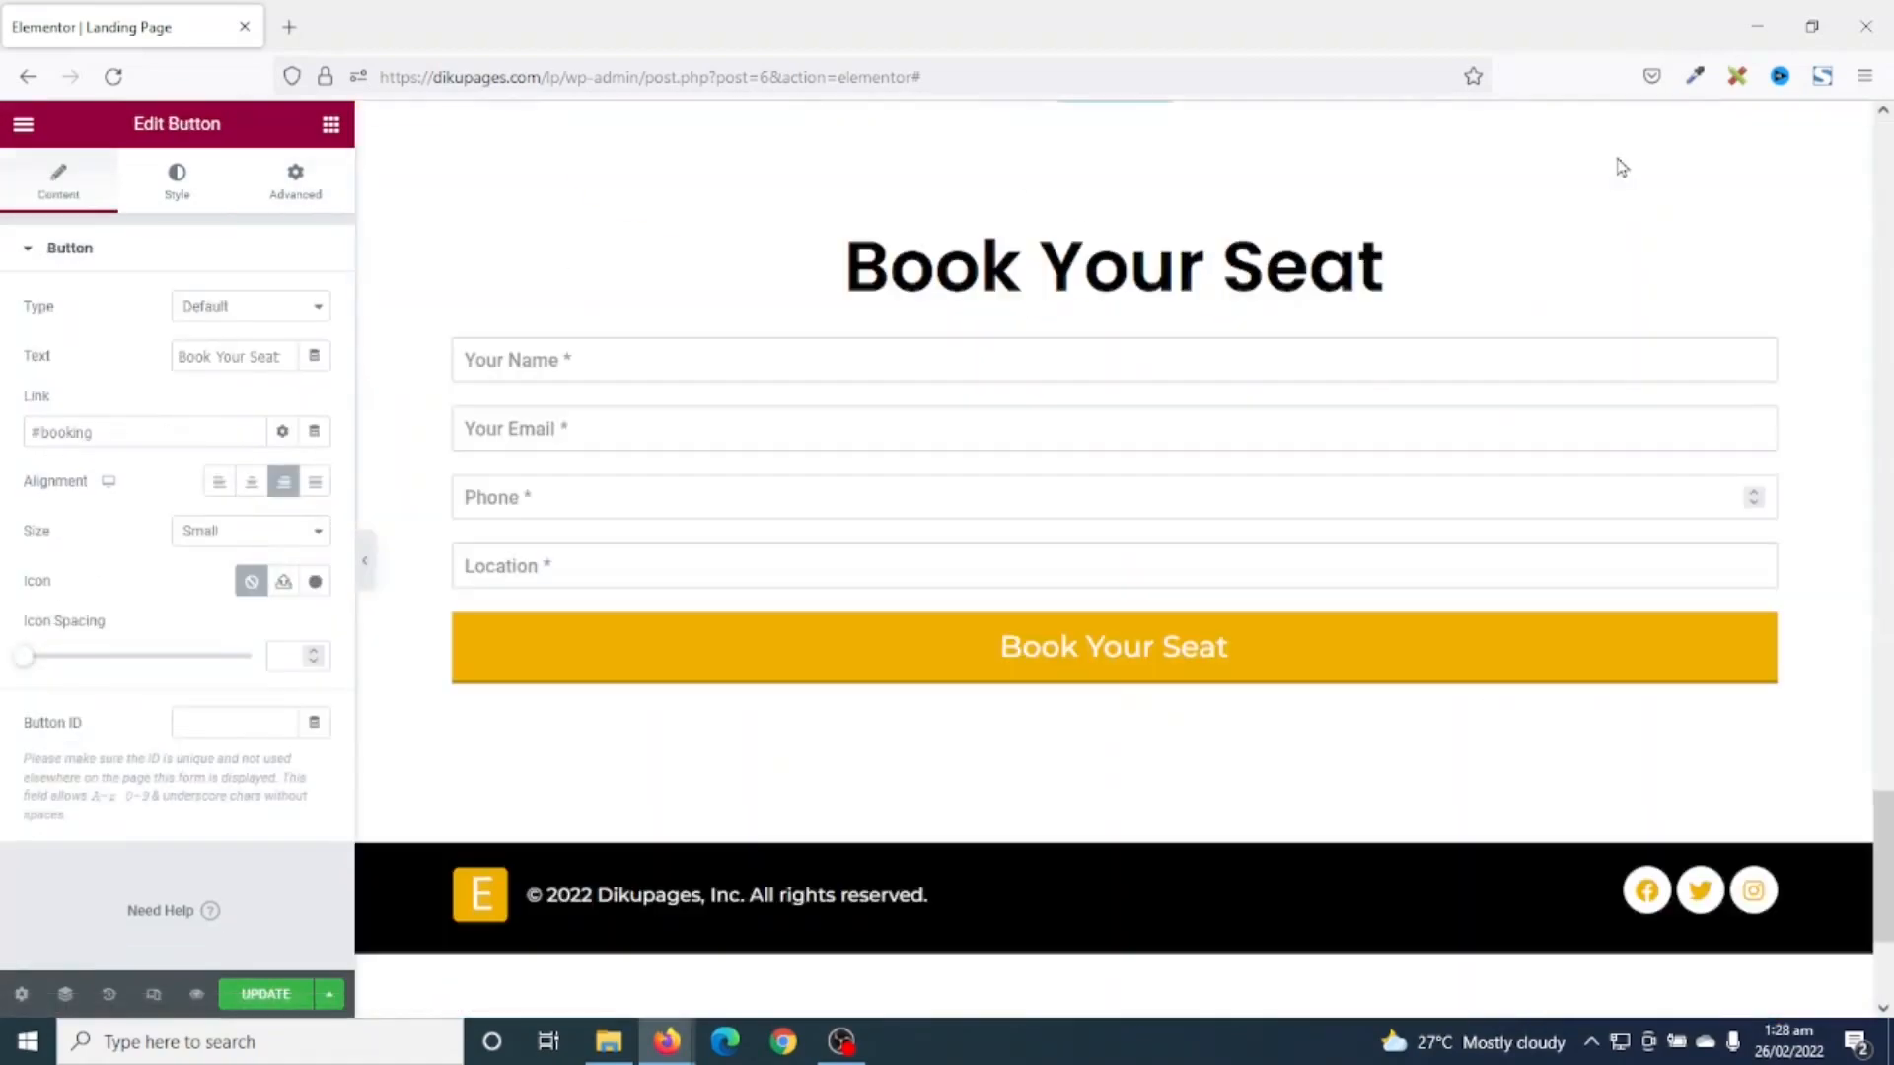
scroll(1621, 170, up, 15)
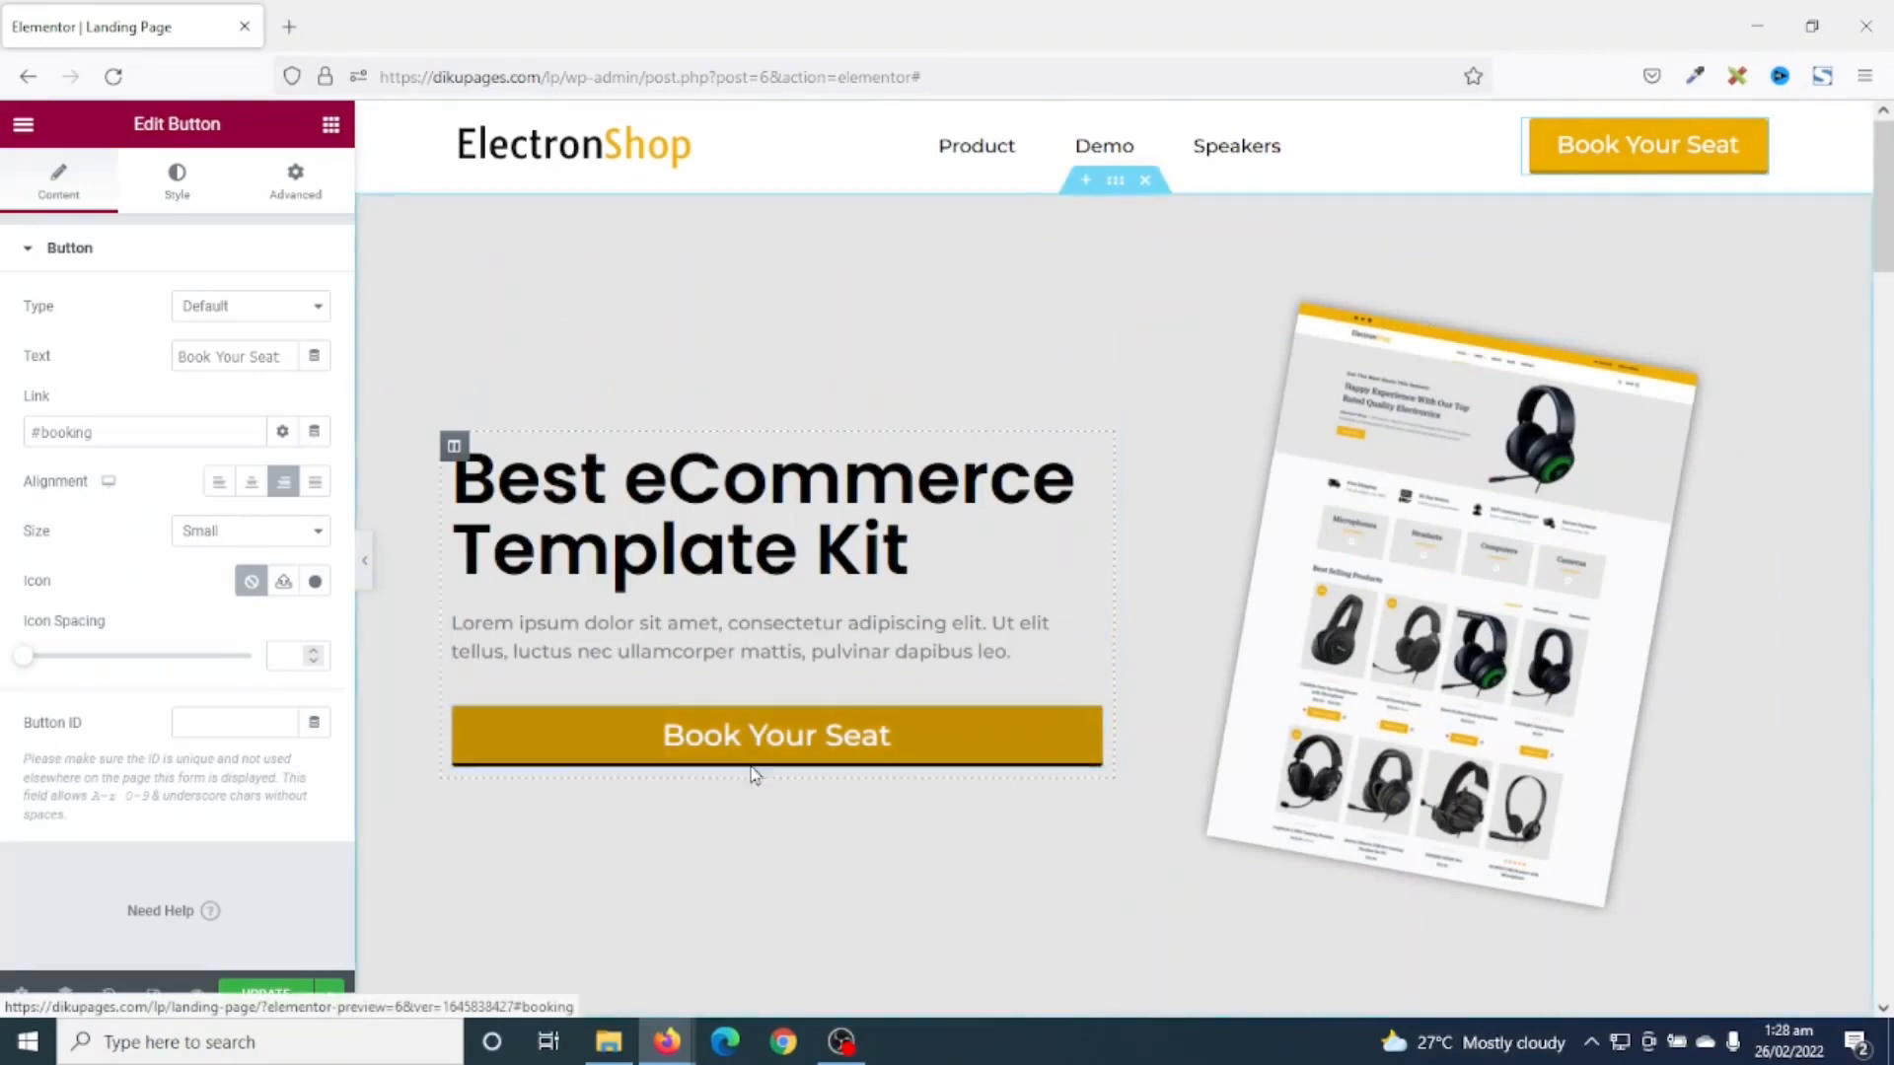
click(773, 744)
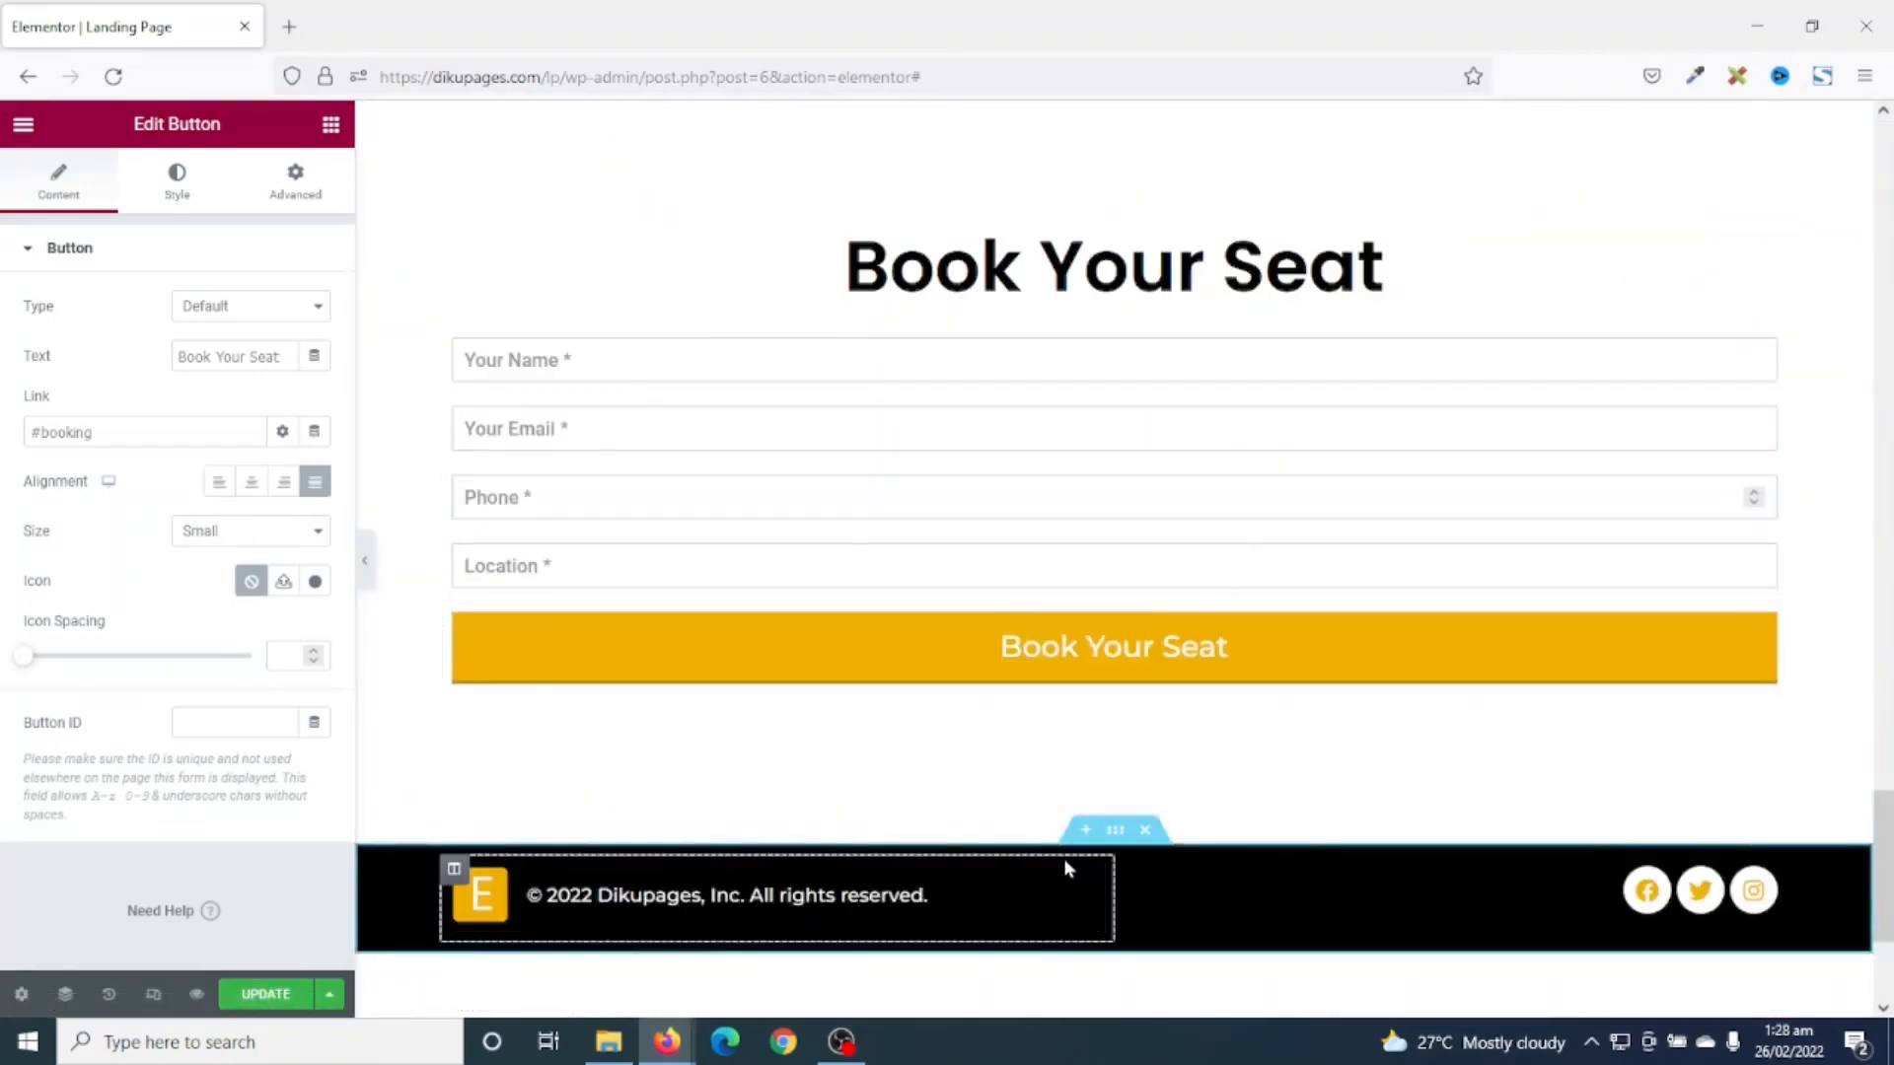
- Save the landing page update, open its preview in a new tab and look through the page
click(265, 993)
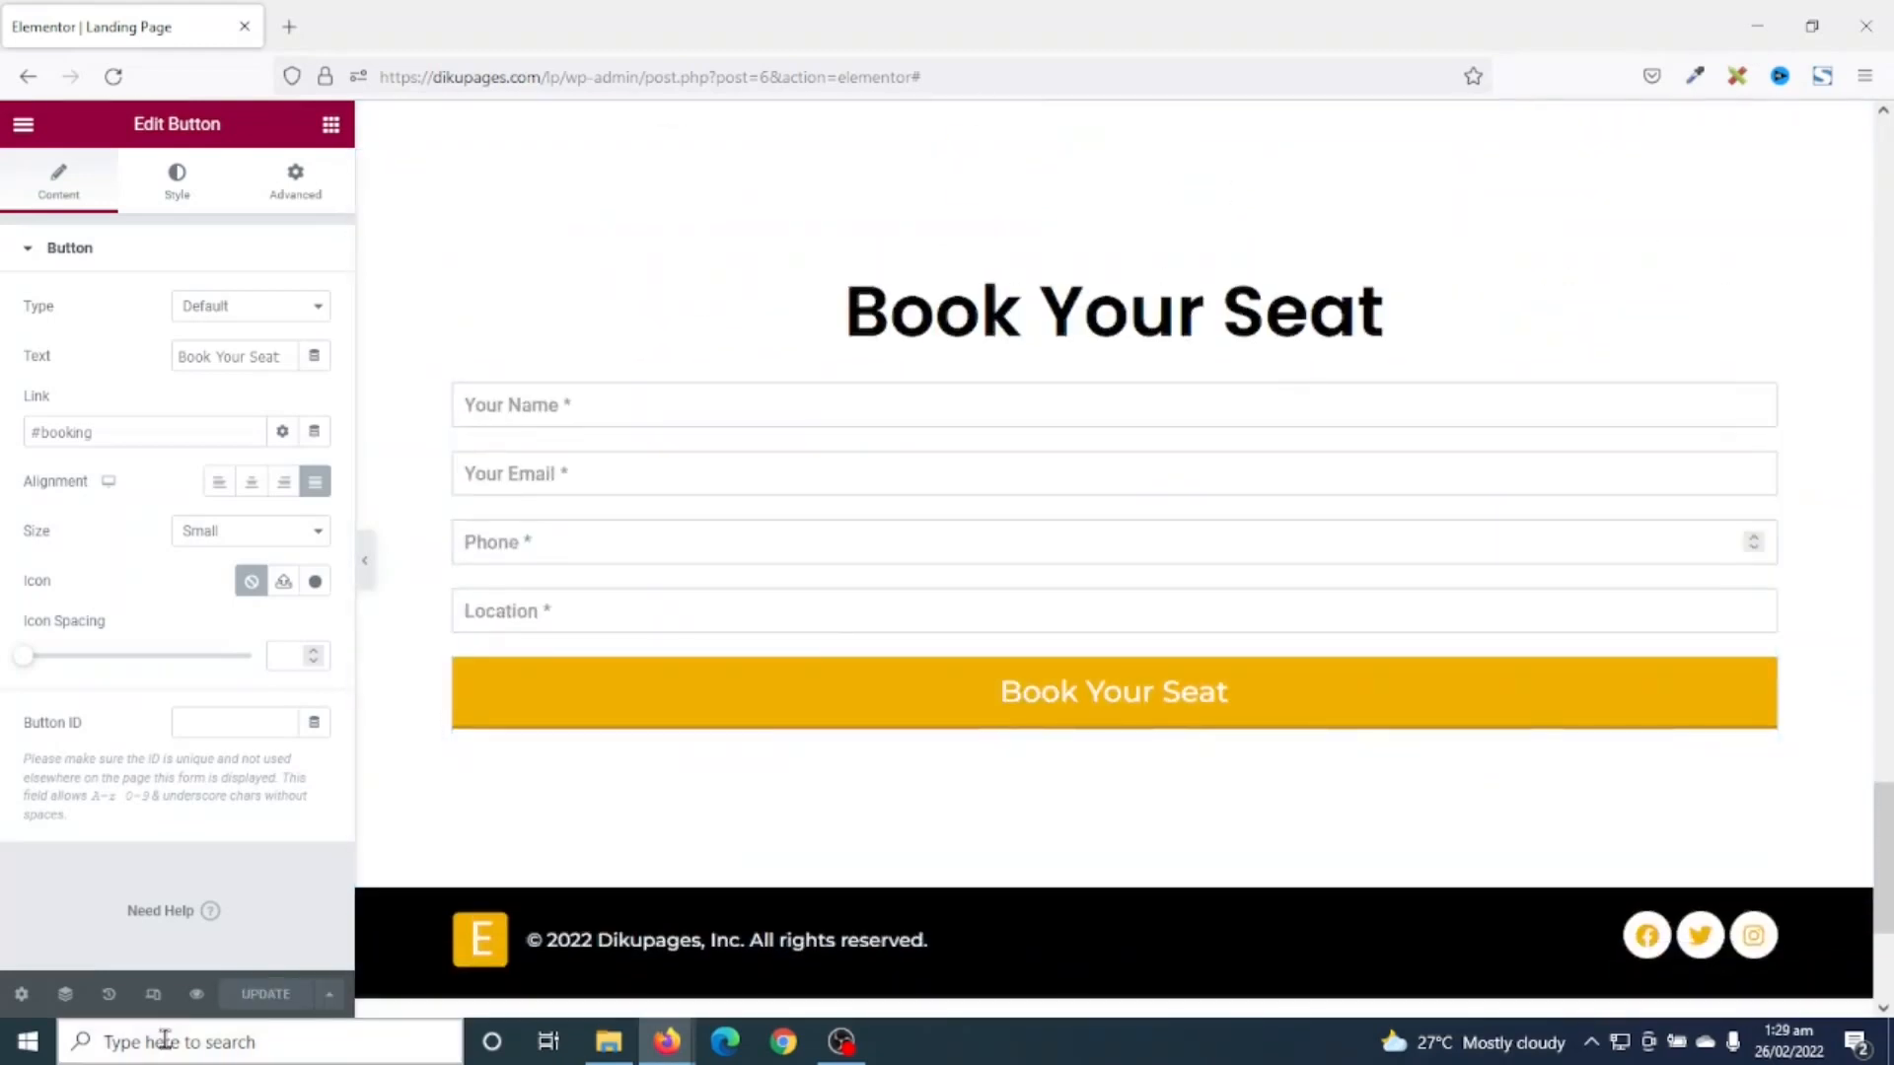
click(197, 995)
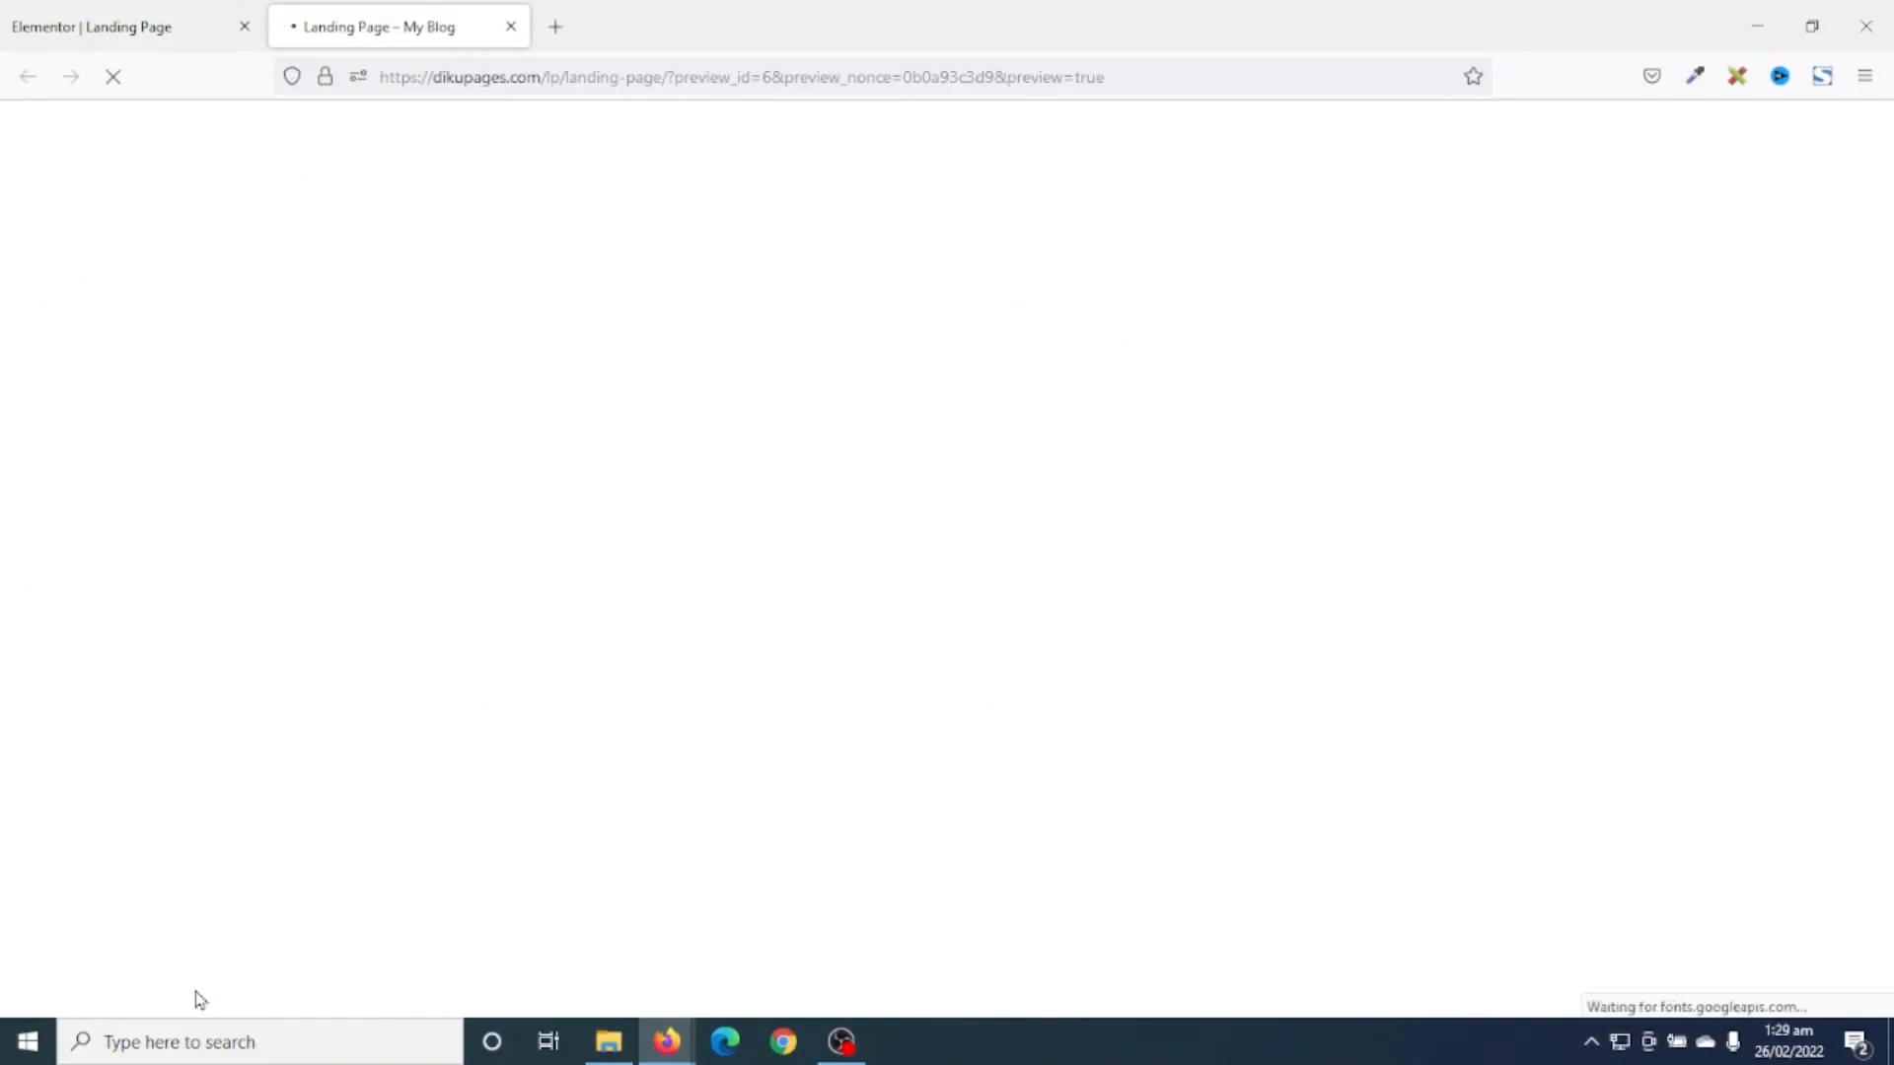
scroll(1687, 493, down, 15)
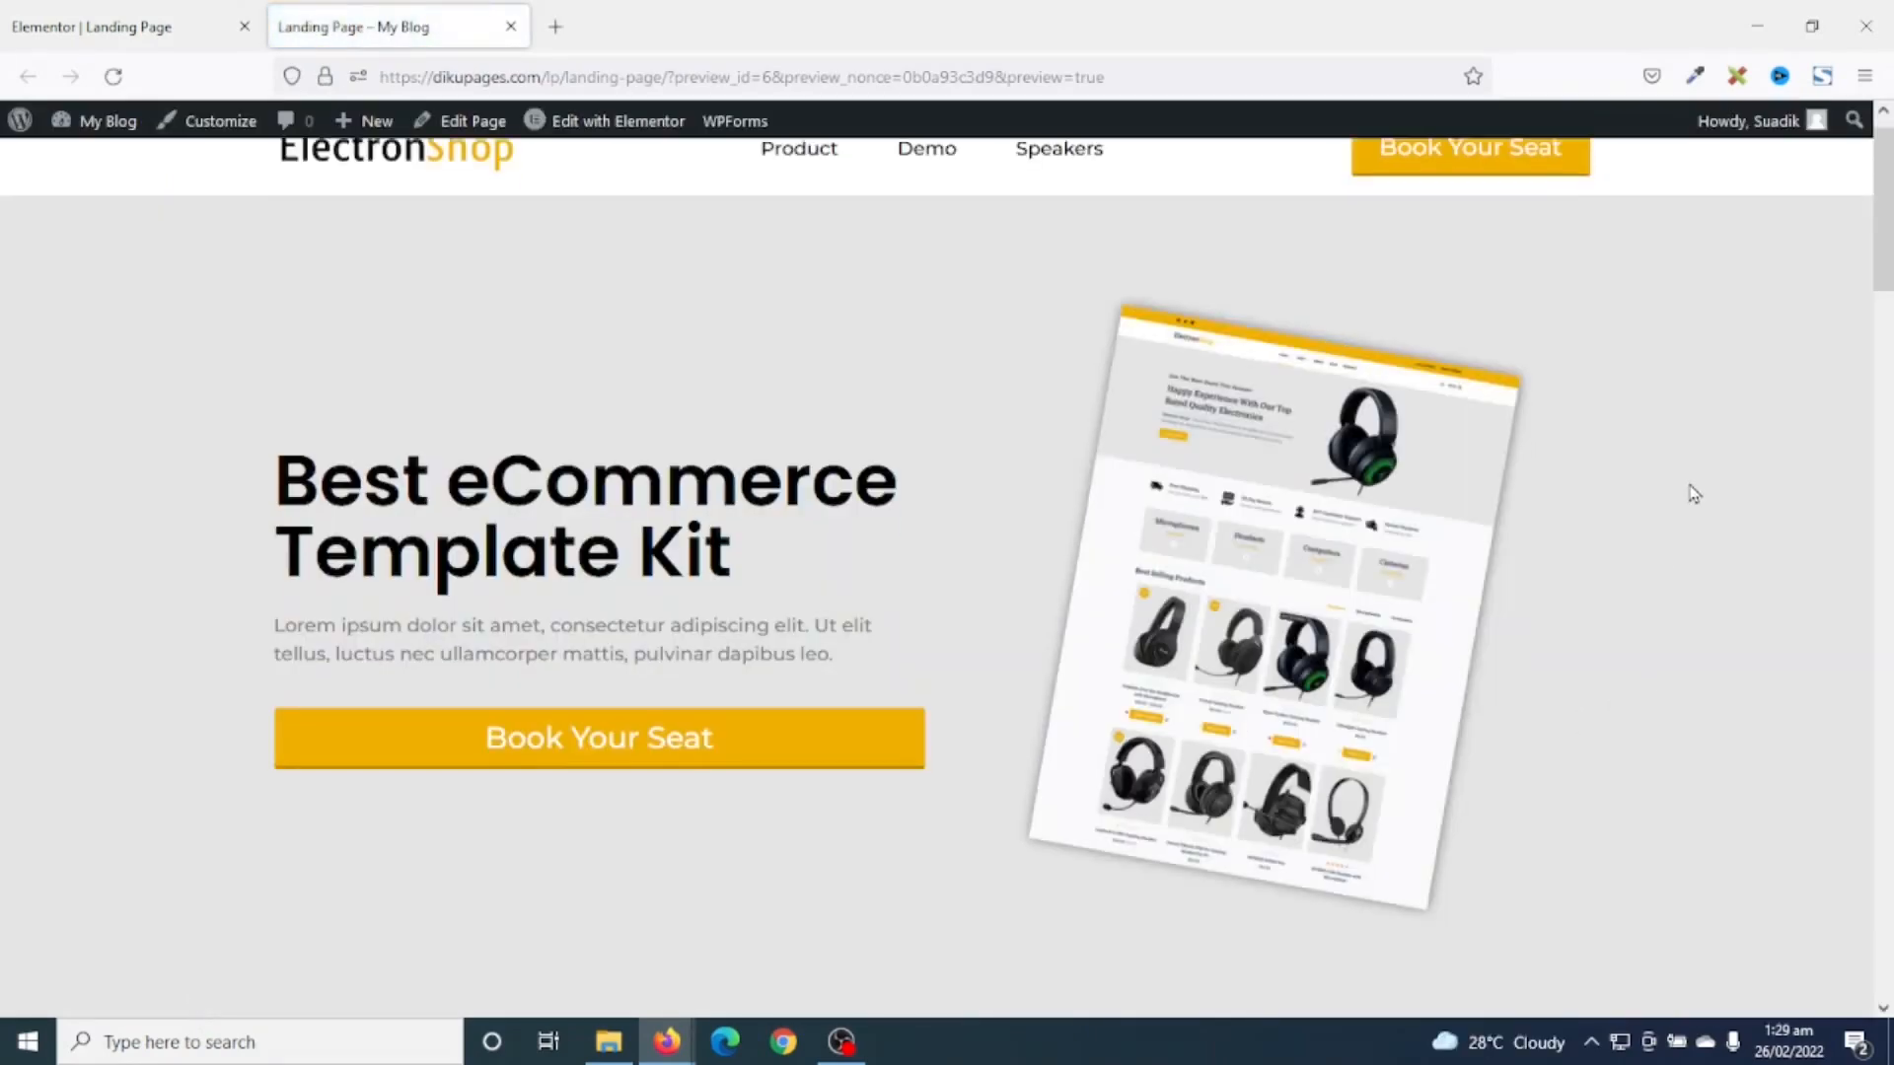
scroll(1694, 493, down, 15)
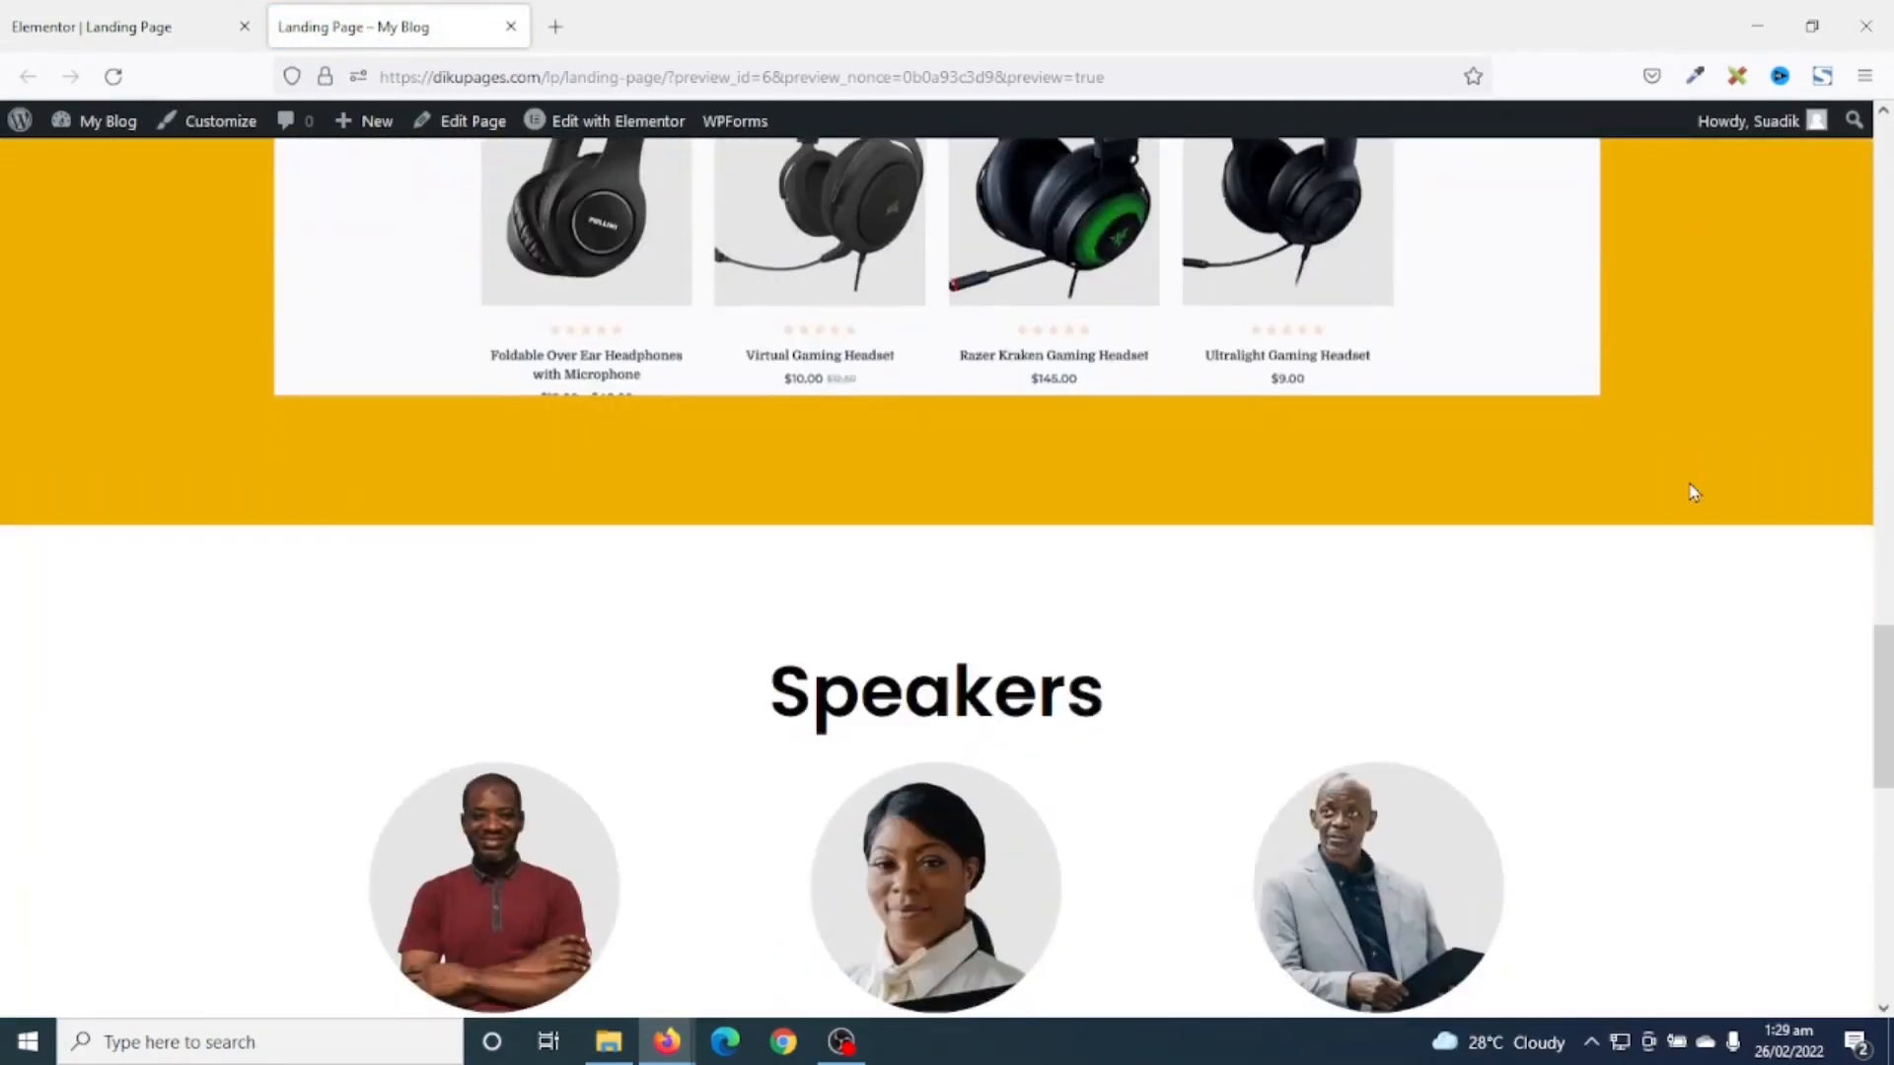
scroll(1694, 493, up, 20)
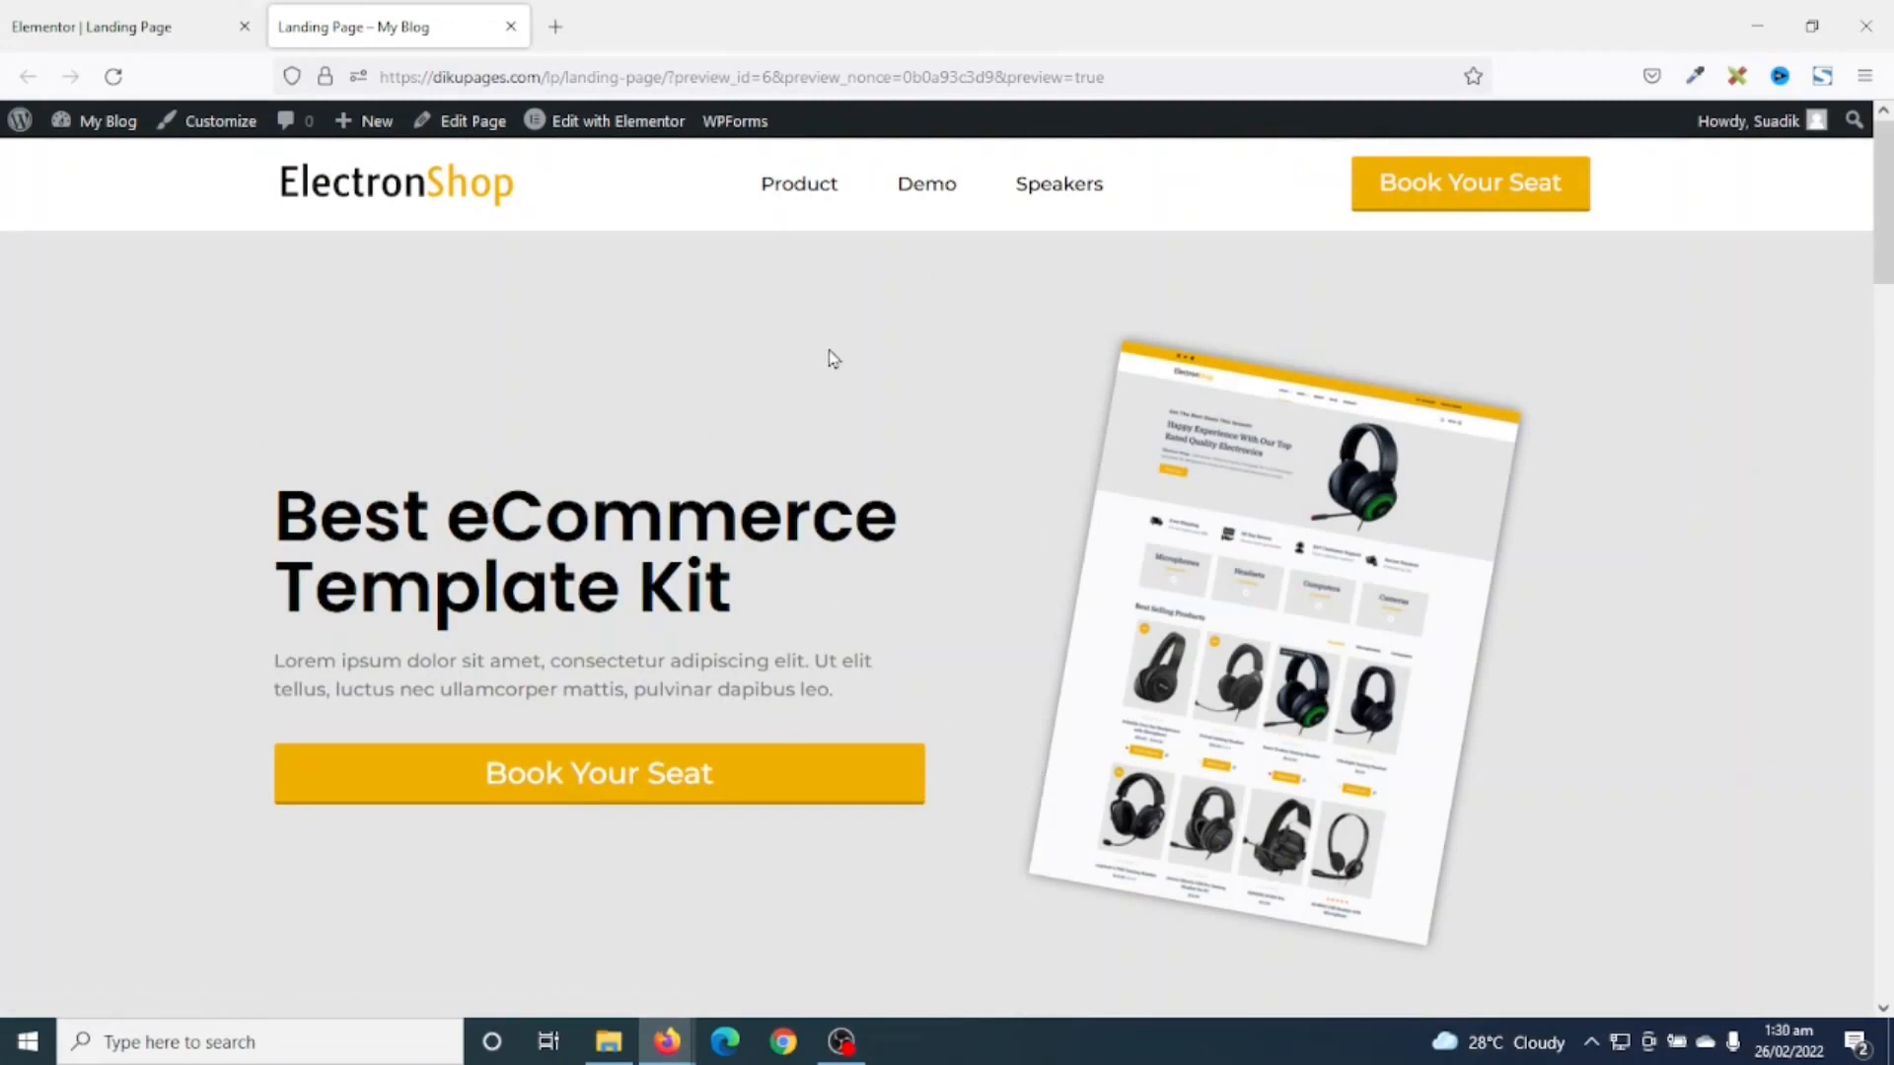
- Test the Product, Demo and Speakers header links in the page preview, returning to the header after each
click(784, 197)
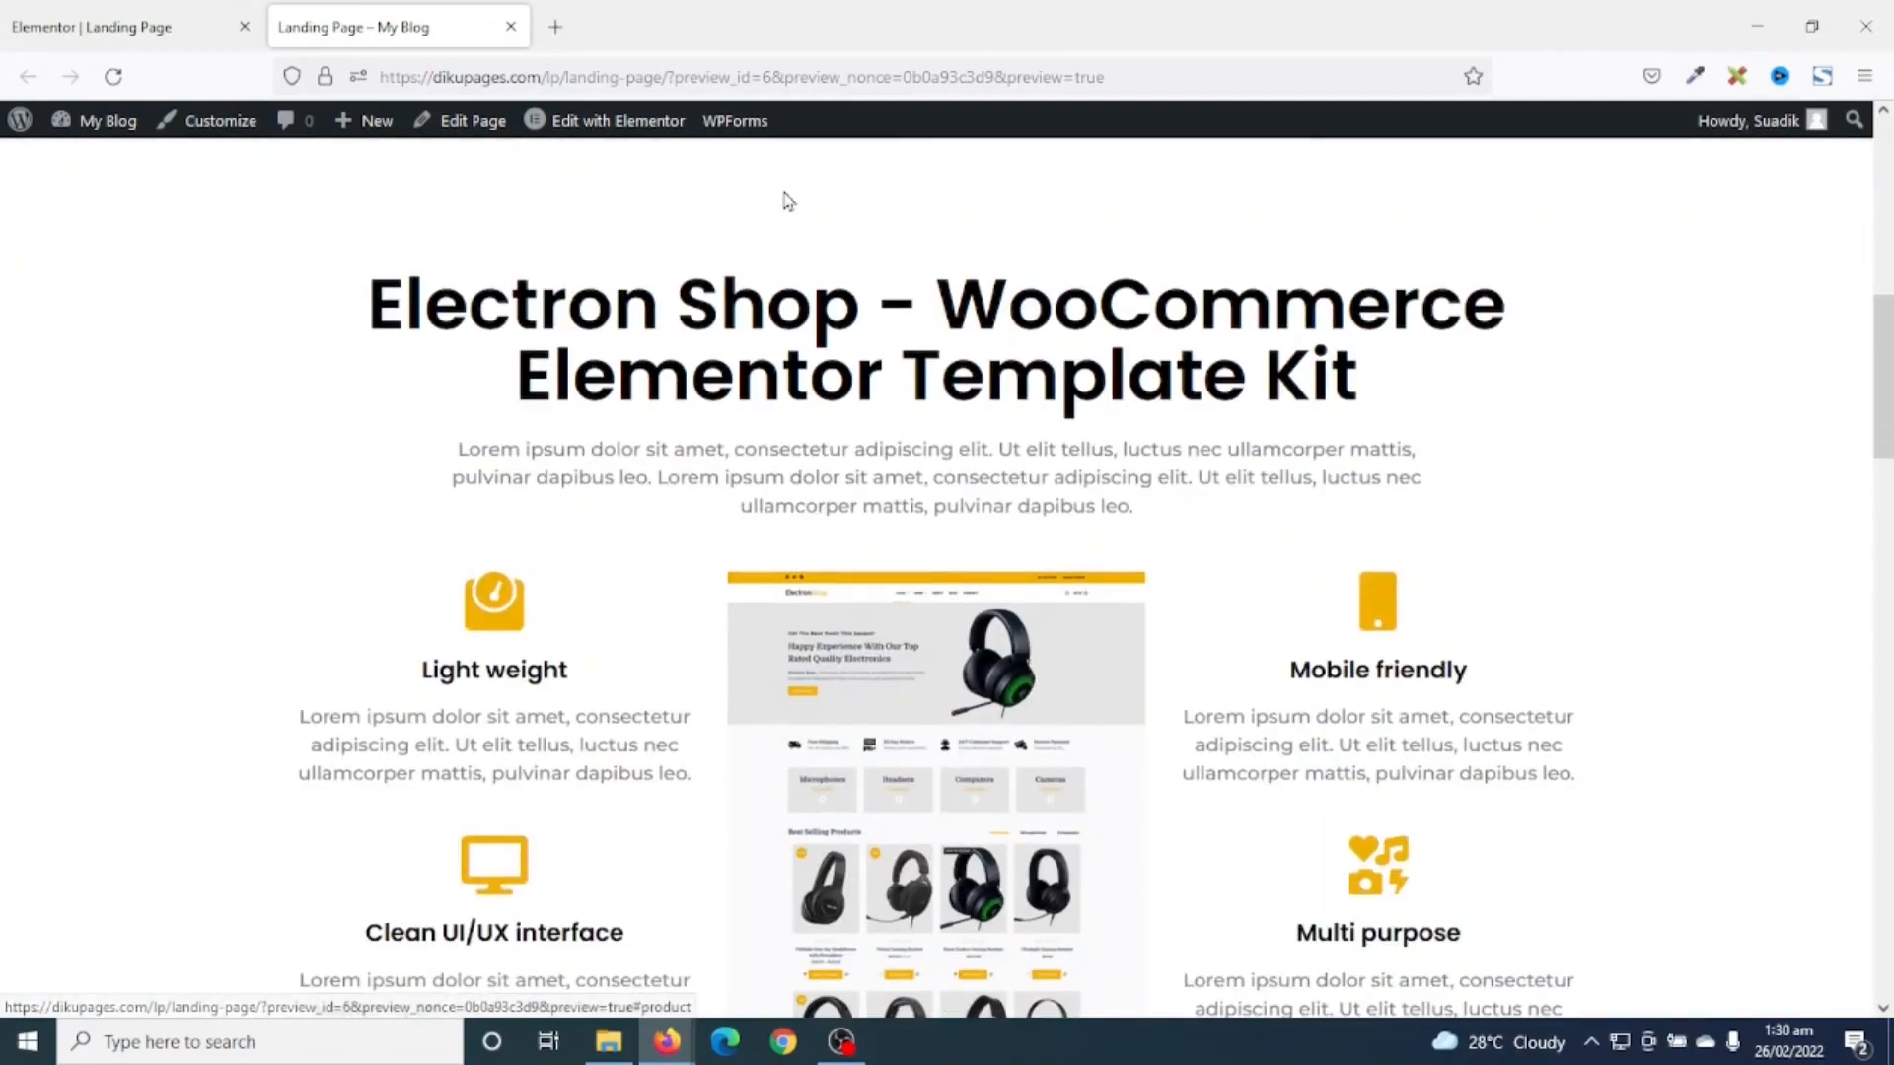
scroll(784, 197, up, 10)
click(935, 199)
scroll(940, 204, up, 10)
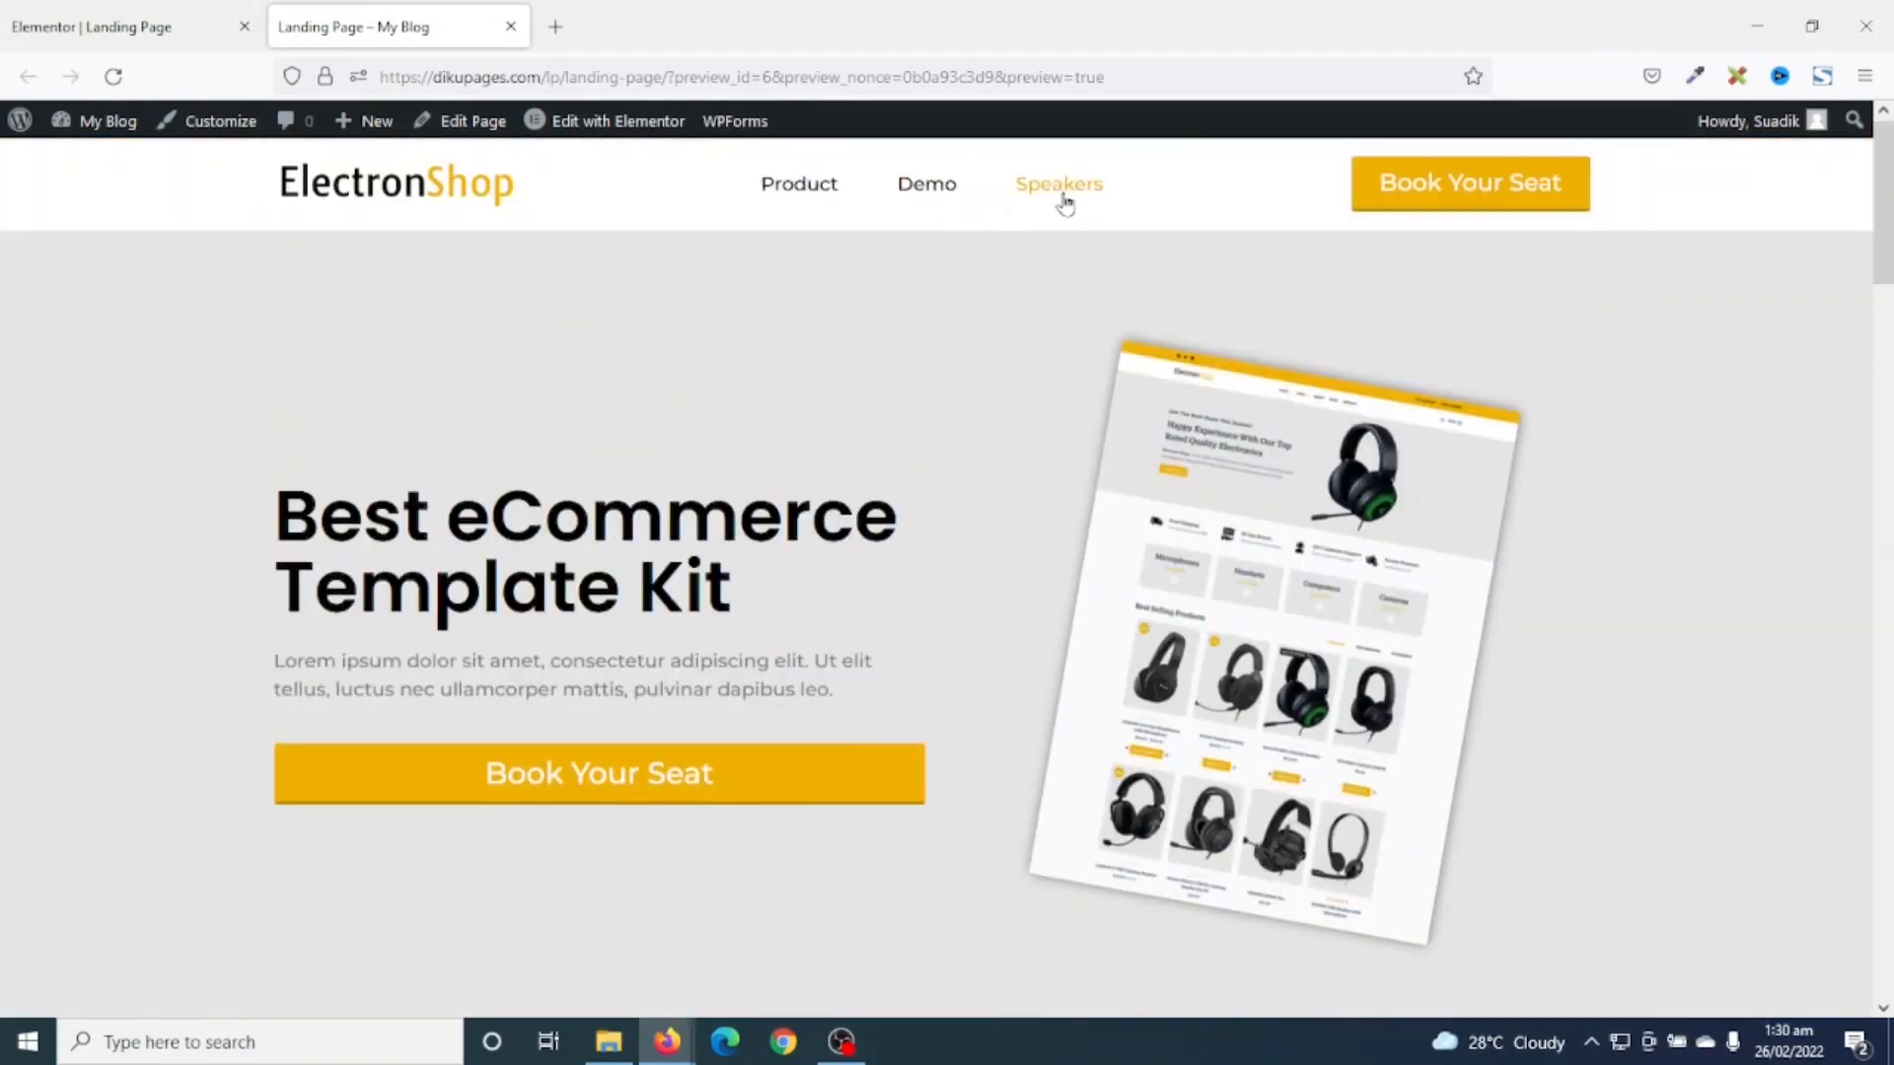
click(1063, 197)
- Test the header's and hero section's Book Your Seat buttons in the preview, returning to the page start after each
scroll(1061, 194, up, 5)
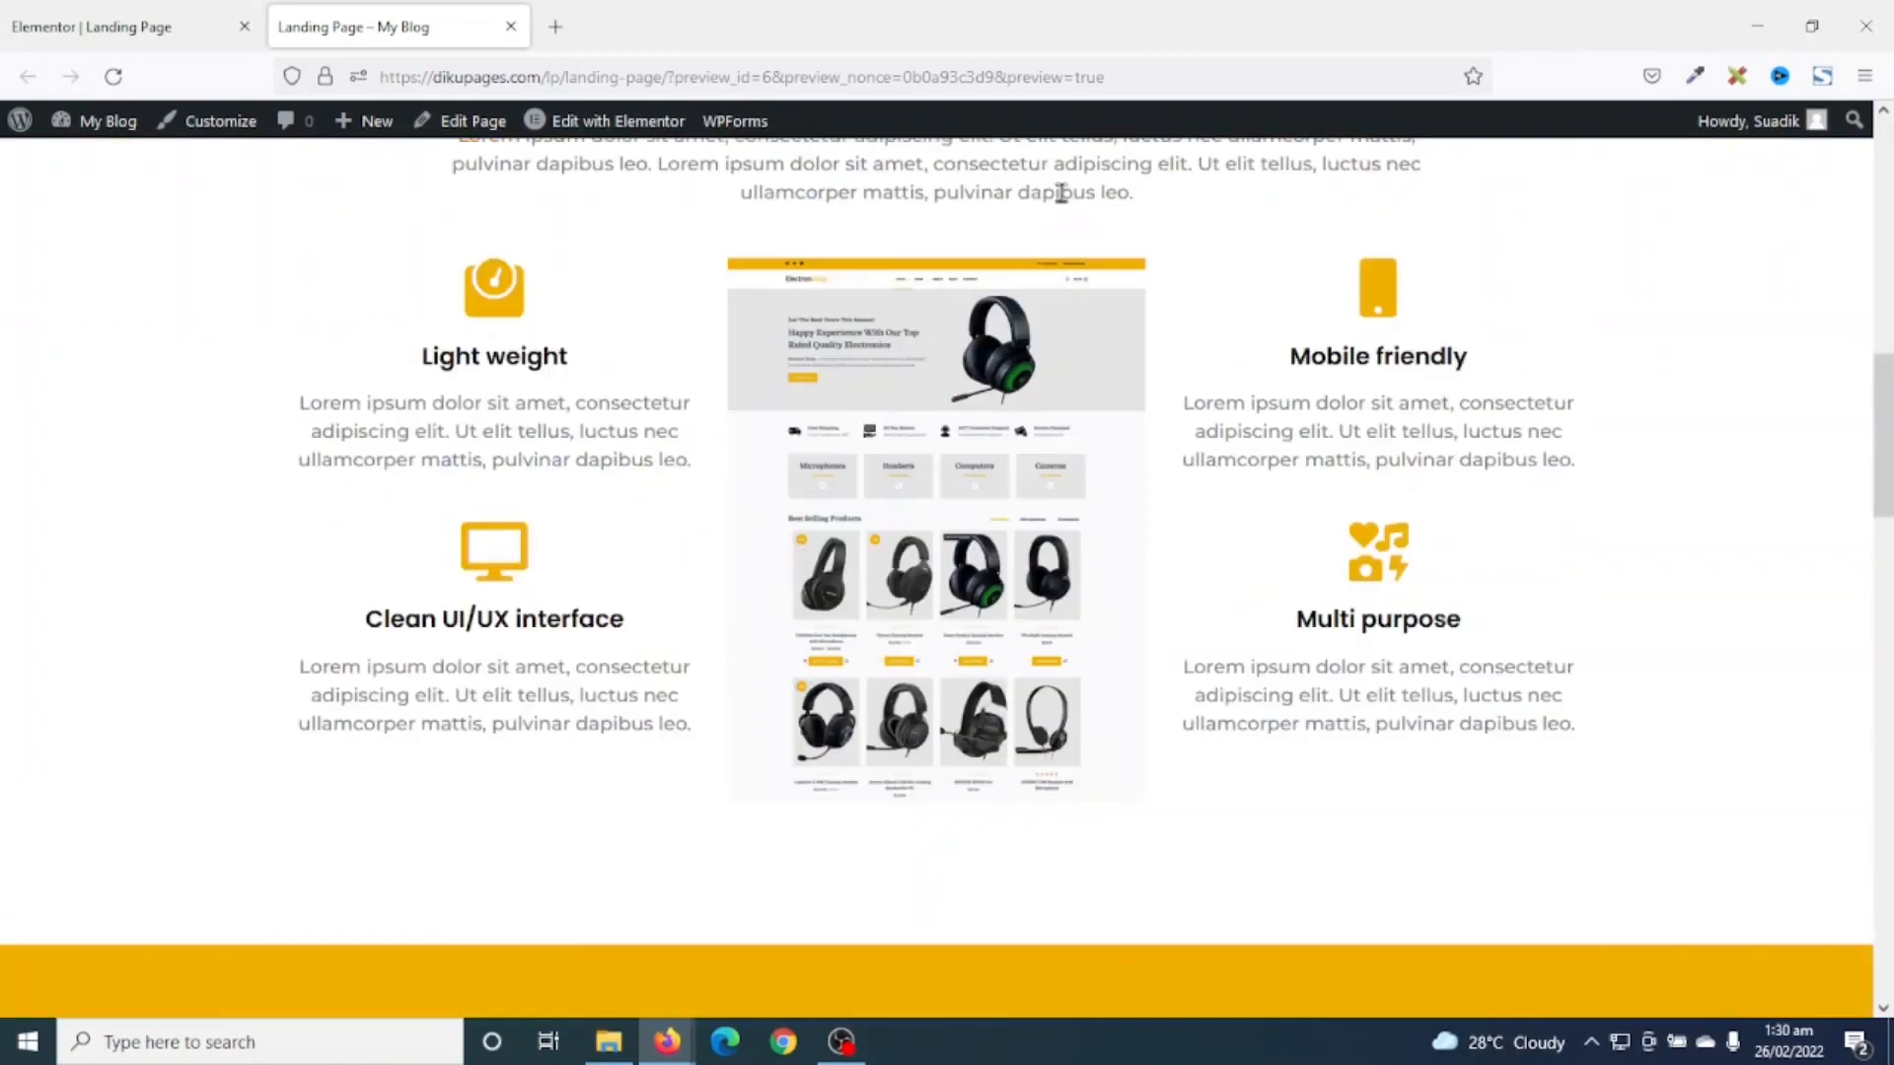
scroll(1060, 194, up, 10)
click(1483, 207)
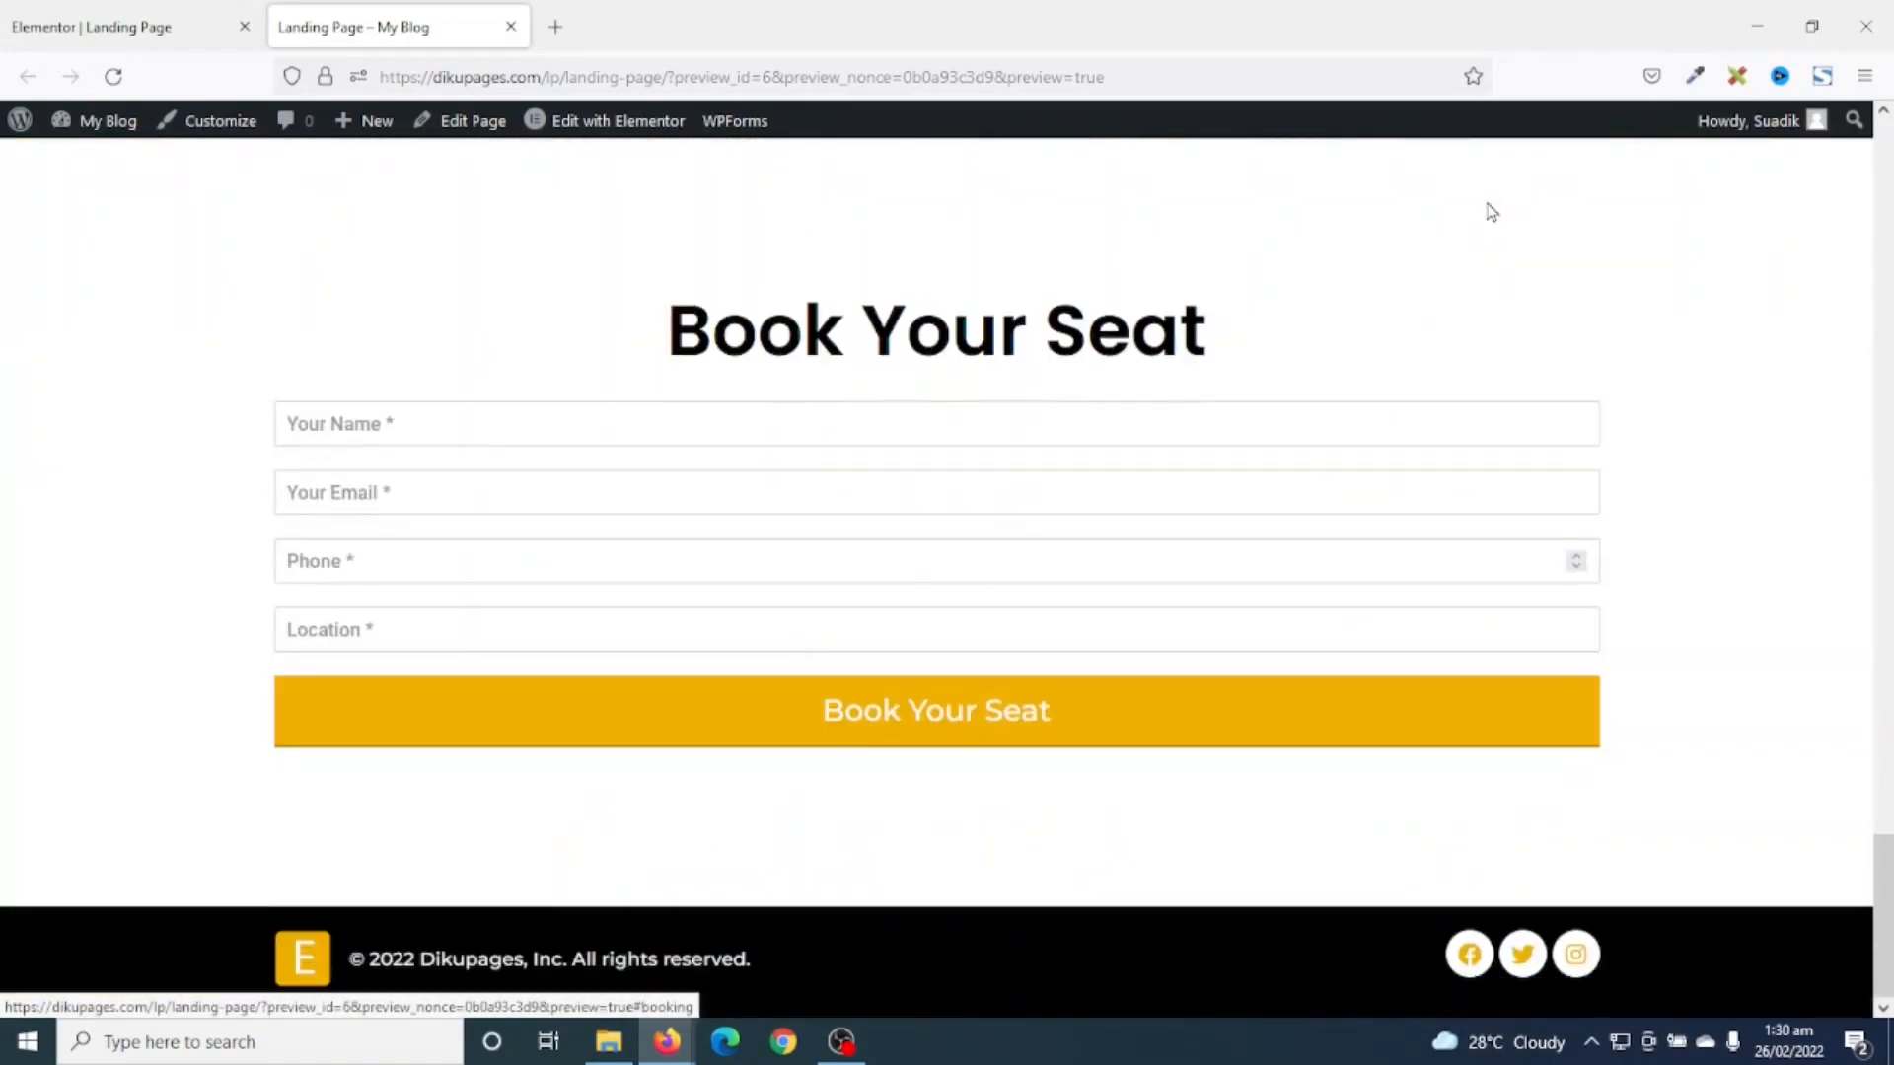
scroll(999, 321, up, 10)
scroll(999, 320, up, 10)
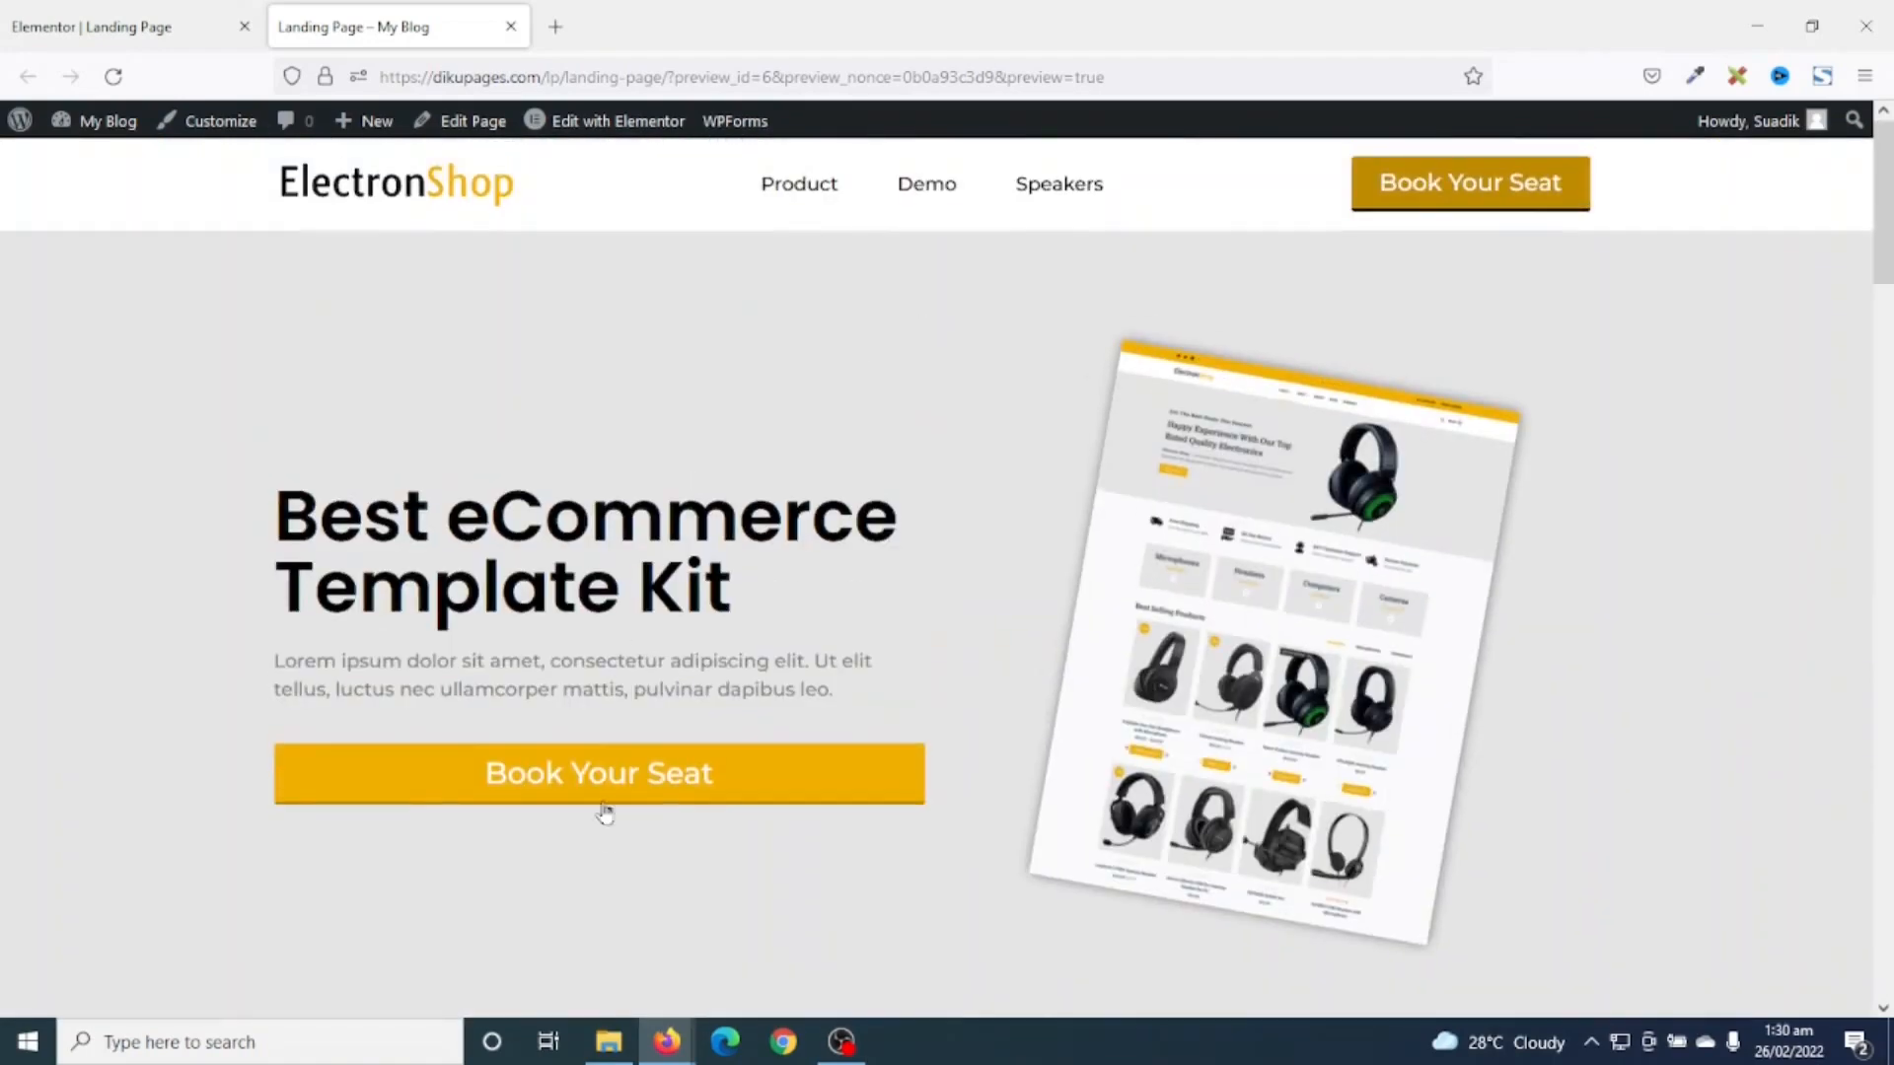
click(613, 773)
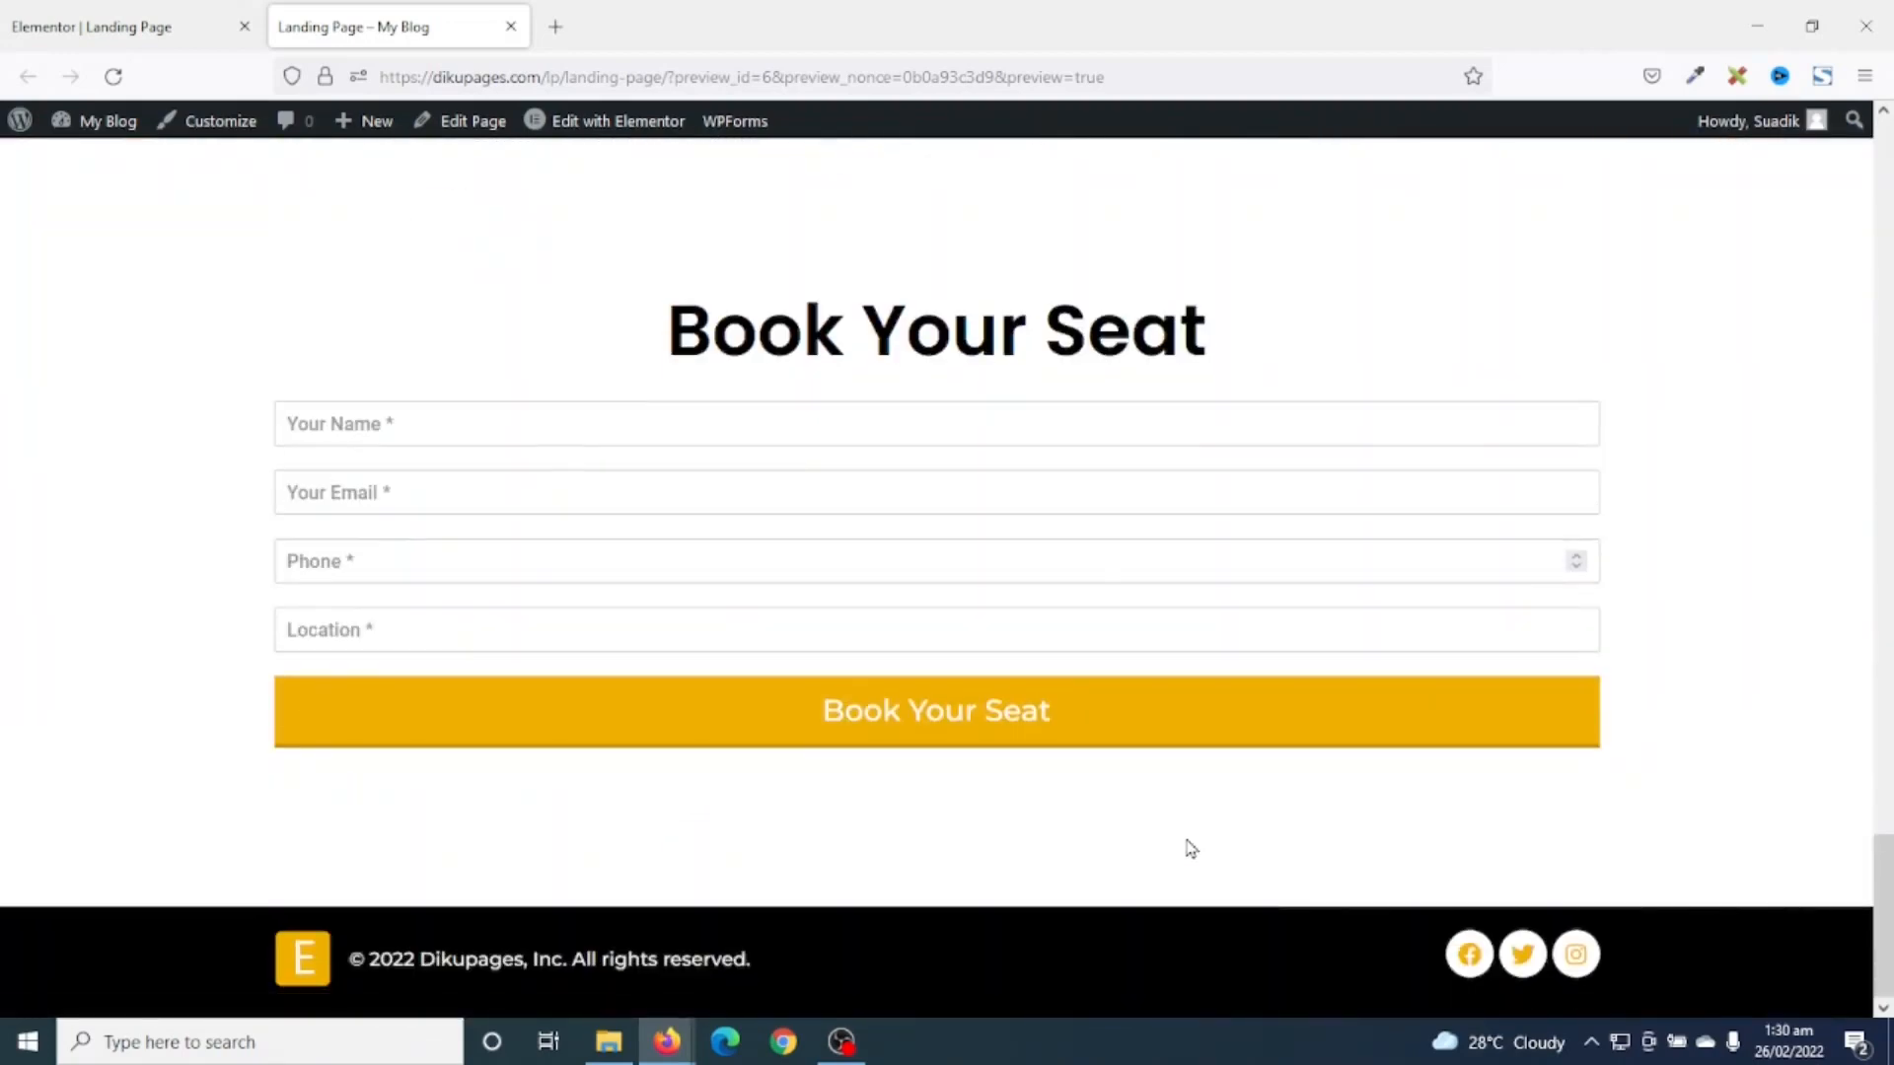
drag(1886, 908, 1887, 212)
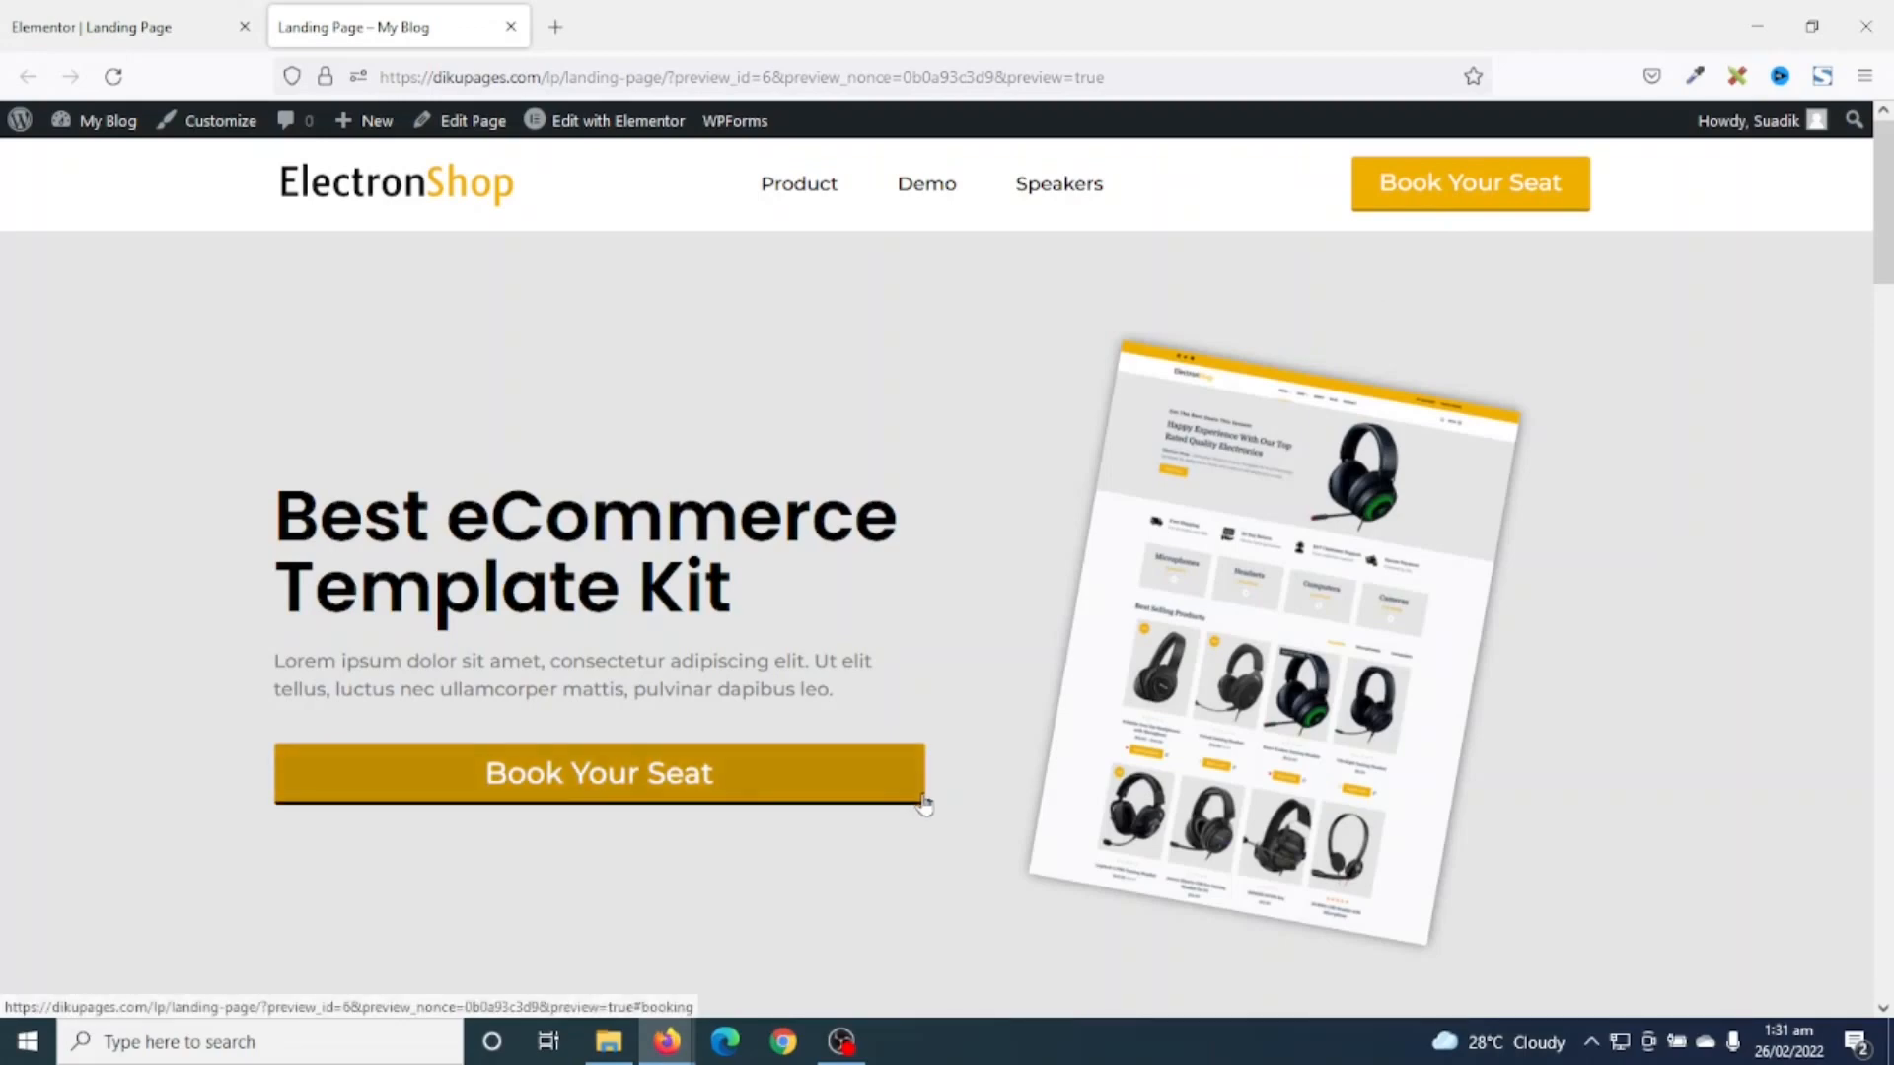
- Check the hero's Book Your Seat button on the preview and the Event Launch demo page, and review the preview again
click(920, 789)
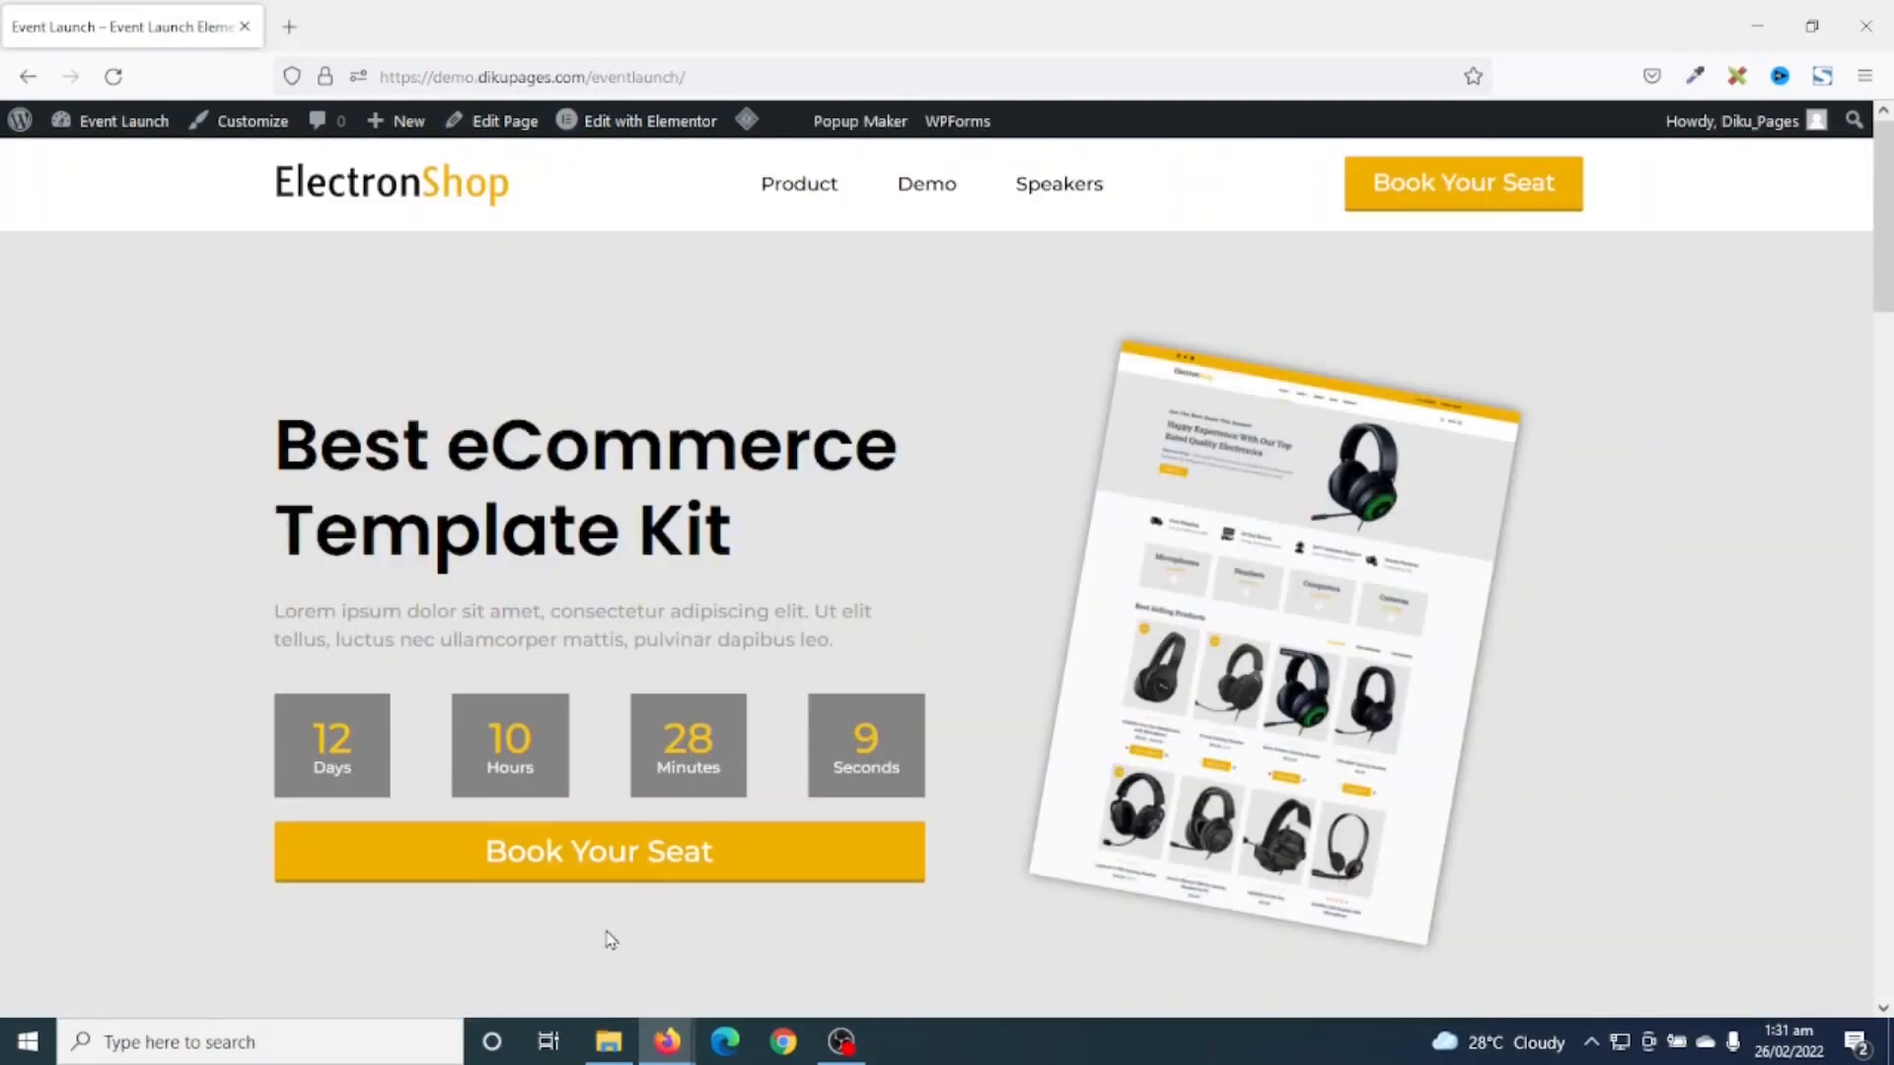
click(595, 878)
middle_click(1821, 293)
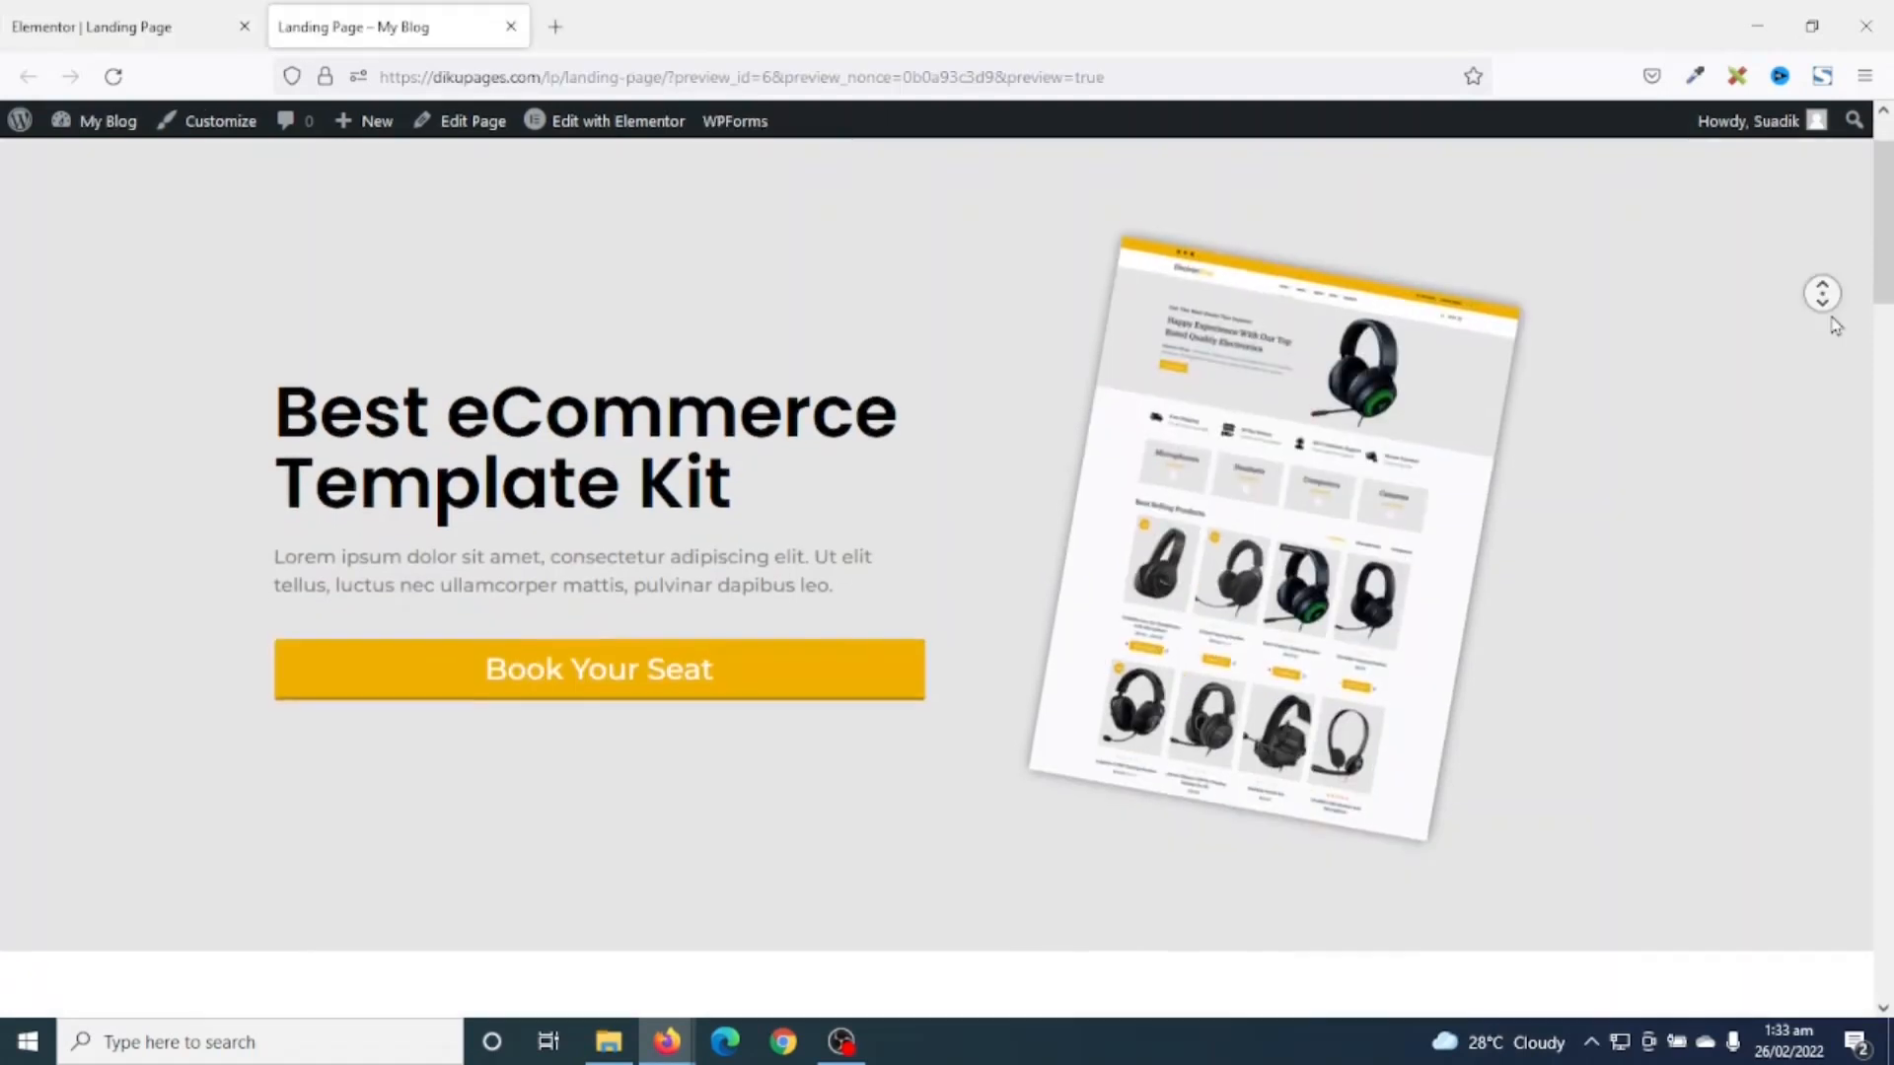